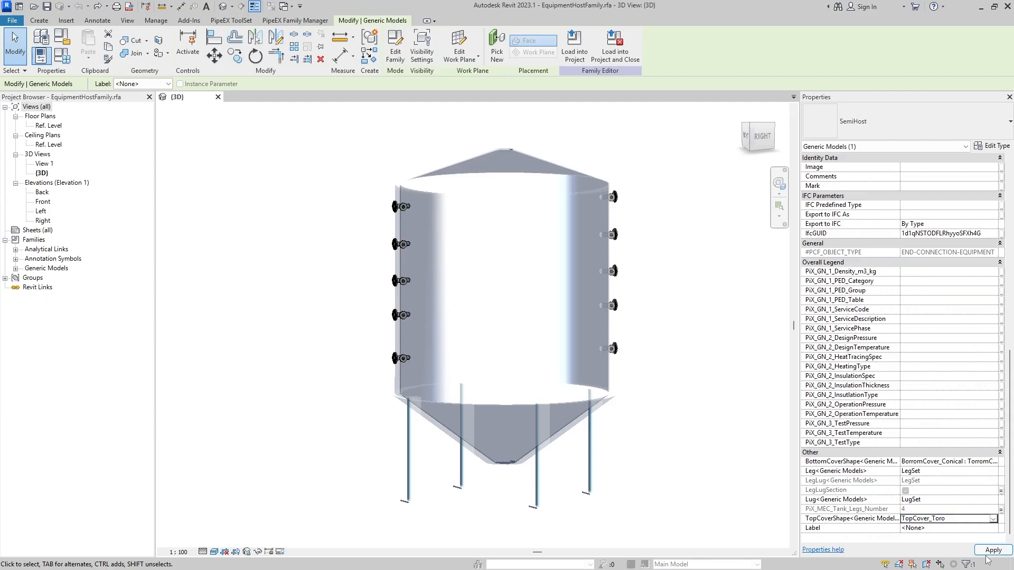
# Set the nested tank's top cover shape to TopCover_Toro and its bottom cover shape to BottomCover_Toro.
pyautogui.click(993, 550)
pyautogui.press('Escape')
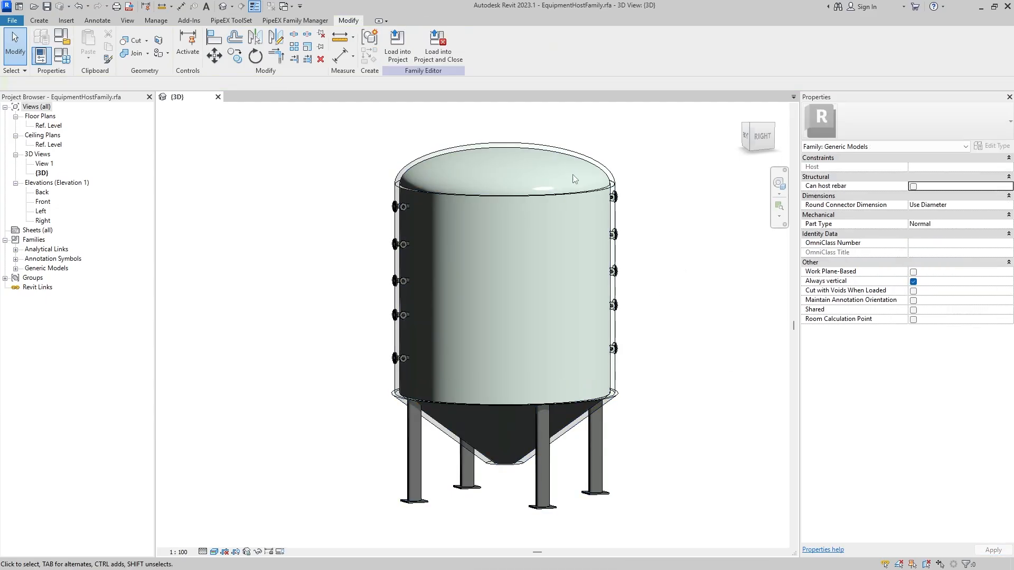
pyautogui.click(592, 331)
pyautogui.scroll(-5, 897, 471)
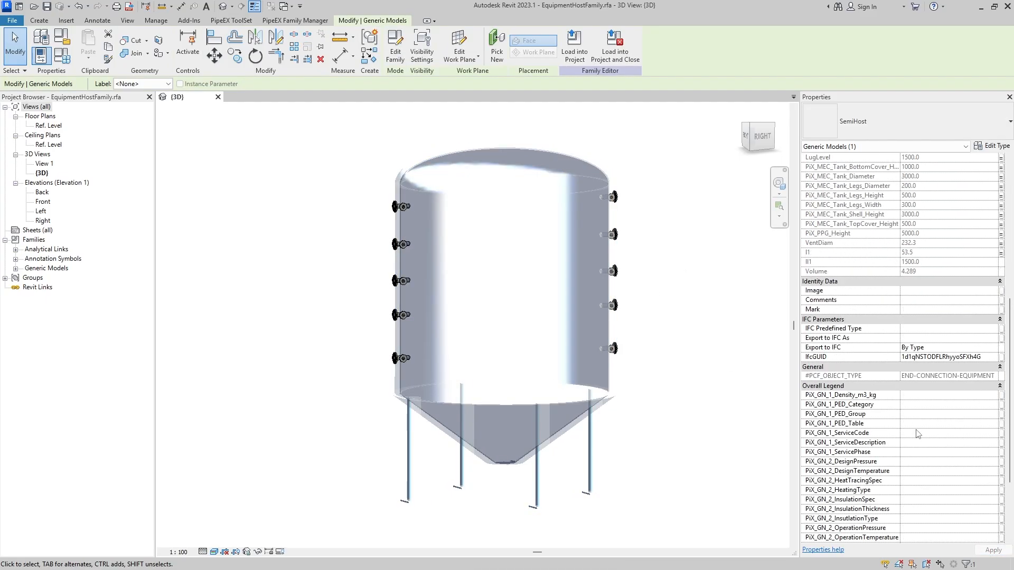
pyautogui.click(994, 463)
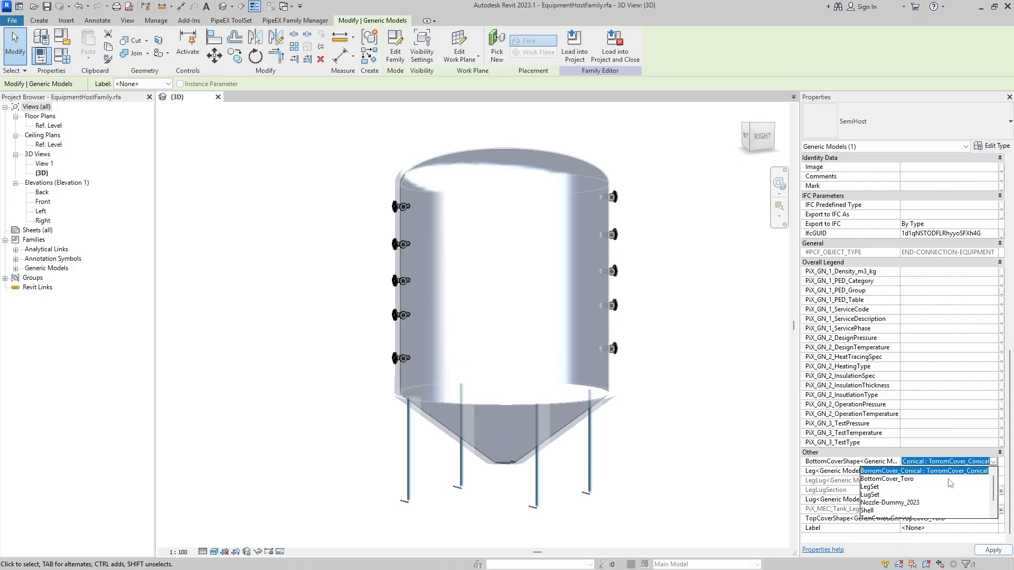
pyautogui.click(951, 483)
pyautogui.click(983, 550)
pyautogui.click(729, 364)
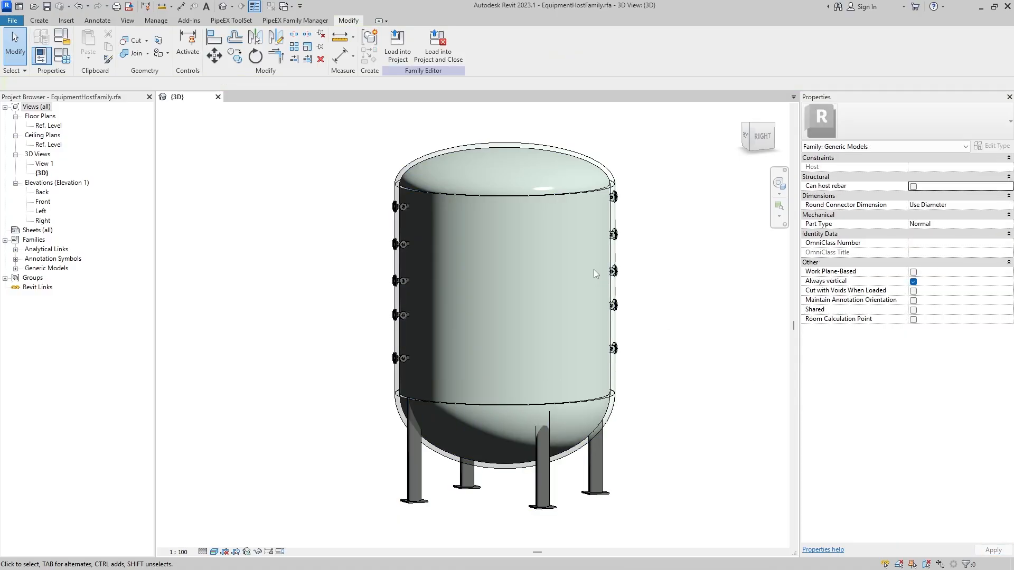
# Turn off the LegLugSection family parameter.
pyautogui.click(62, 55)
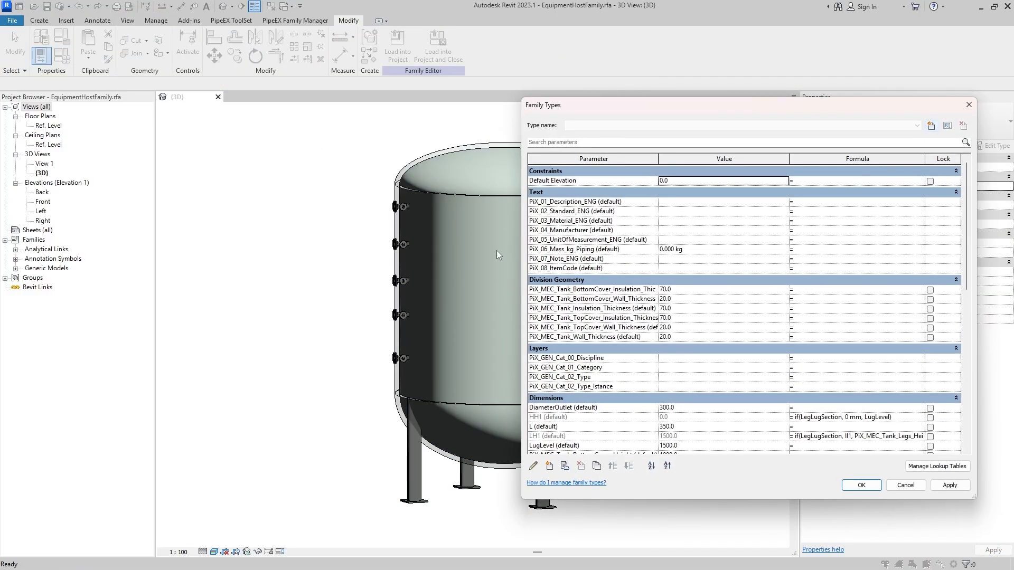
pyautogui.scroll(-10, 721, 354)
pyautogui.click(663, 413)
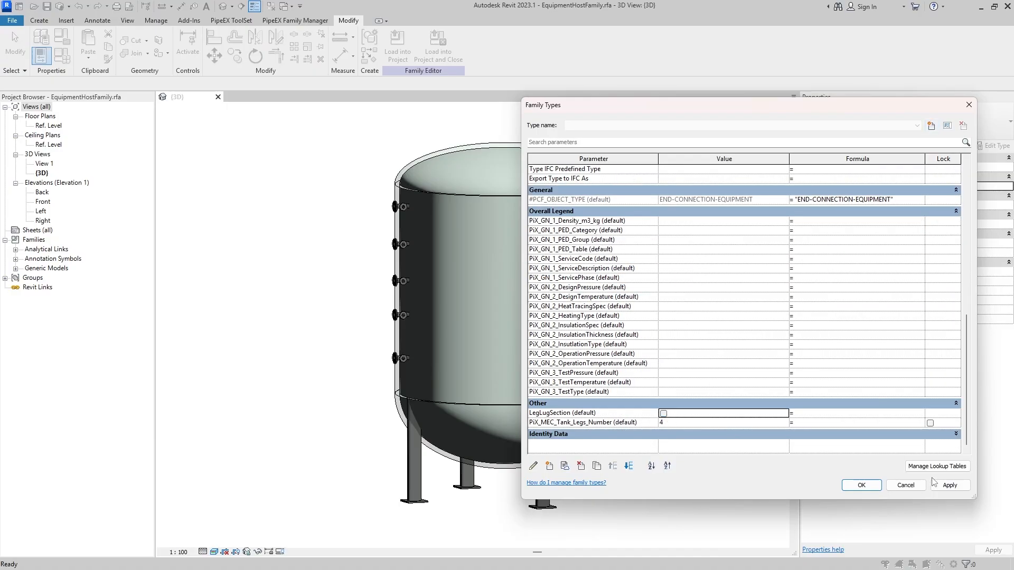
pyautogui.moveTo(702, 110); pyautogui.dragTo(785, 116)
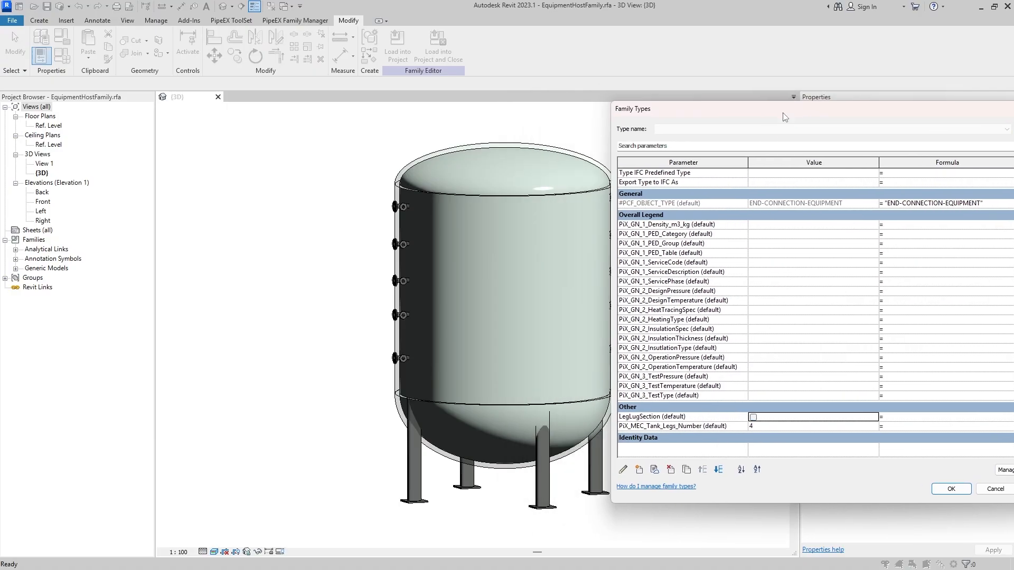
pyautogui.click(951, 489)
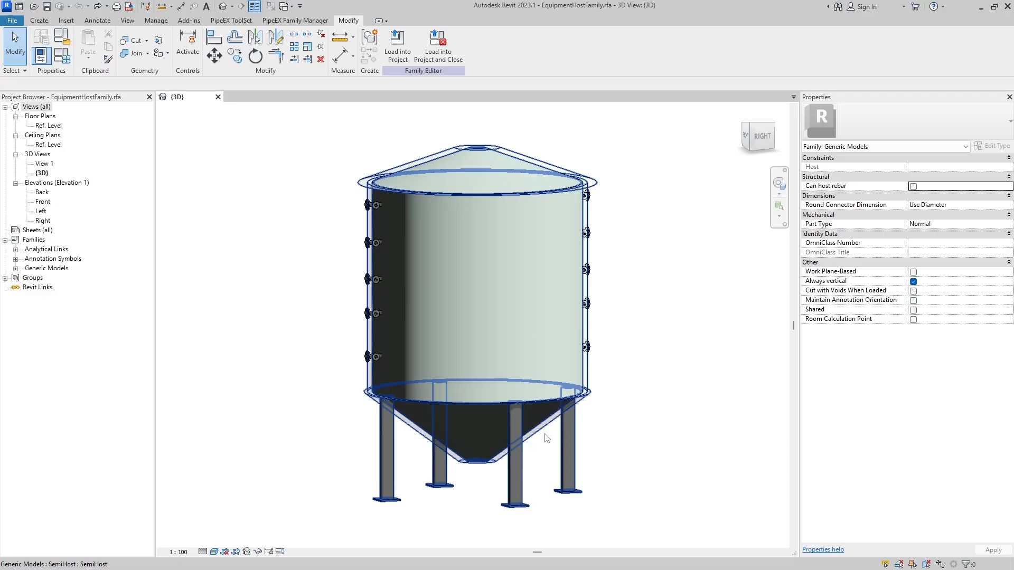
# Change the conical top cover of the nested tank to TopCover_Toro.
pyautogui.moveTo(649, 424); pyautogui.dragTo(677, 426, button='middle')
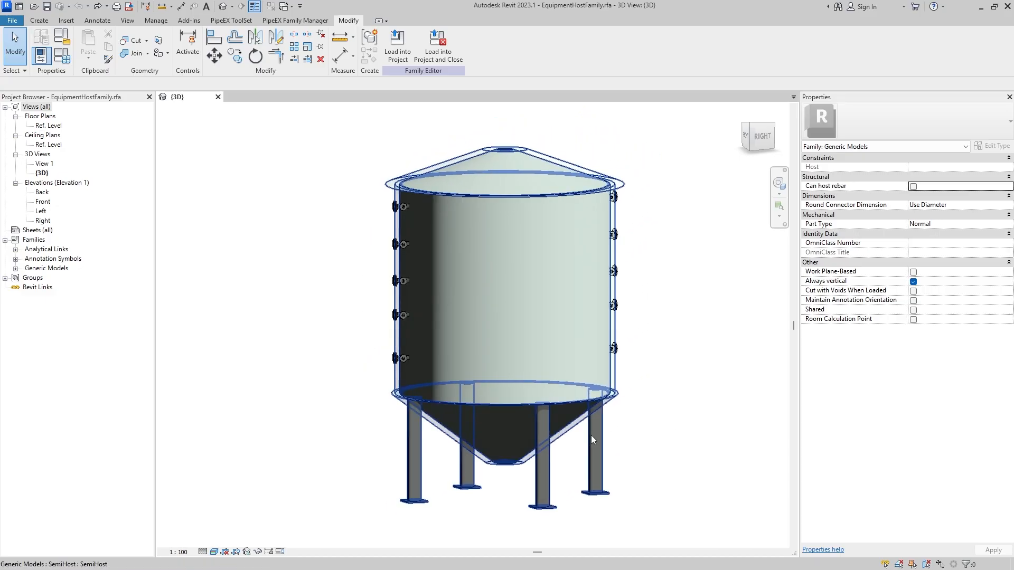
pyautogui.click(584, 434)
pyautogui.scroll(-5, 945, 428)
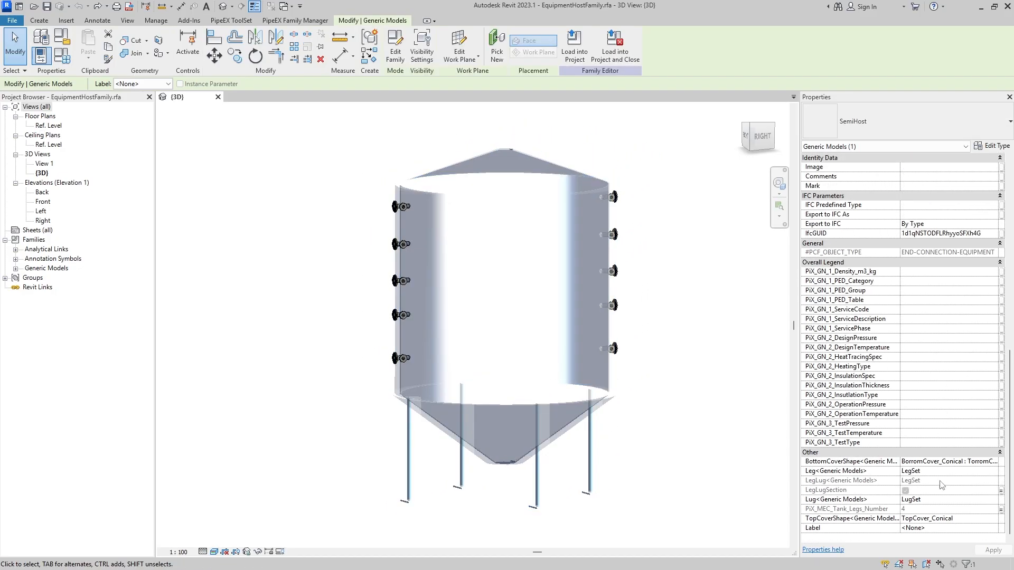
pyautogui.click(994, 519)
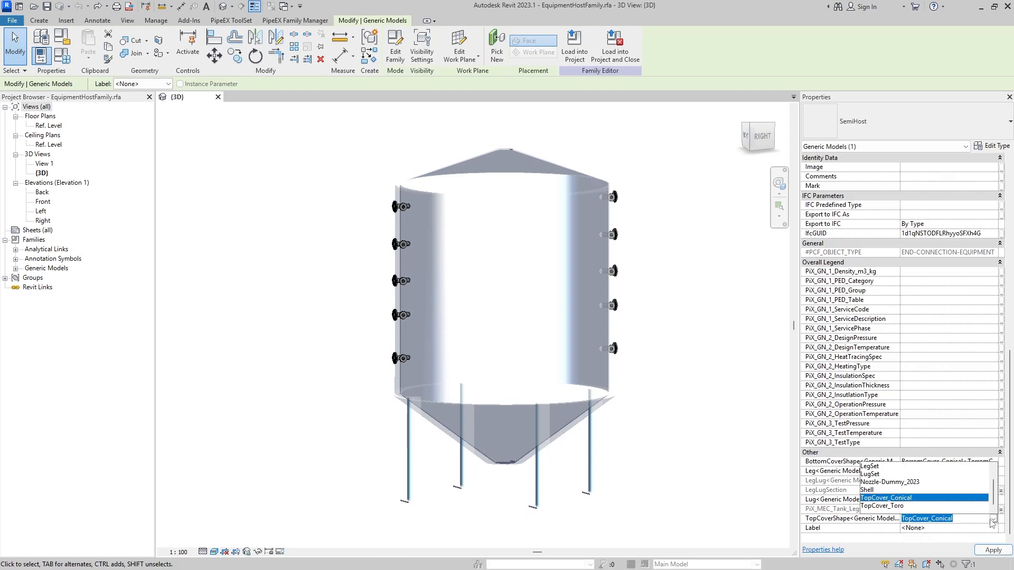
pyautogui.click(904, 507)
pyautogui.click(992, 550)
pyautogui.click(701, 261)
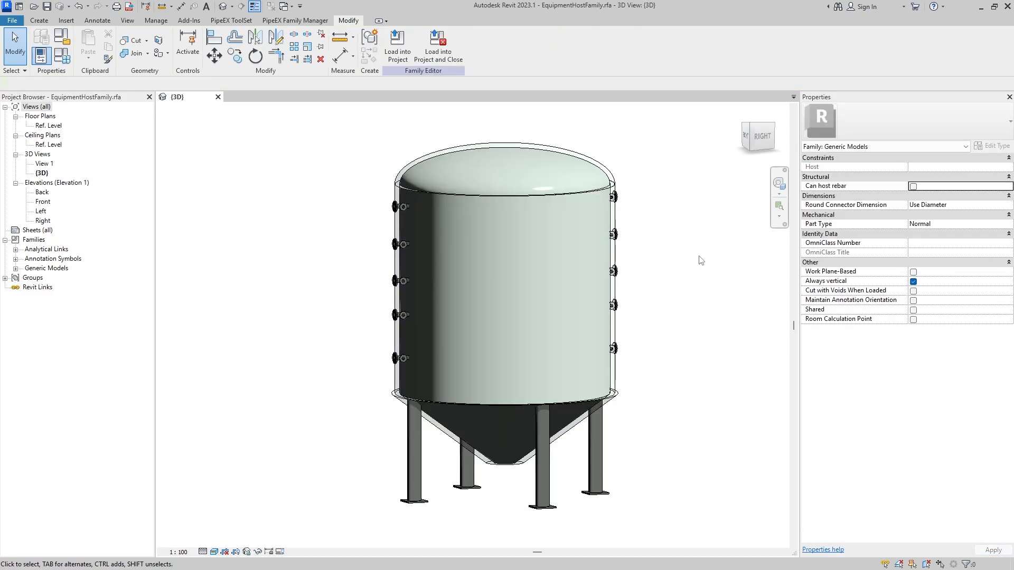
# Change the tank's conical bottom cover to BottomCover_Toro.
pyautogui.click(610, 353)
pyautogui.scroll(-5, 913, 441)
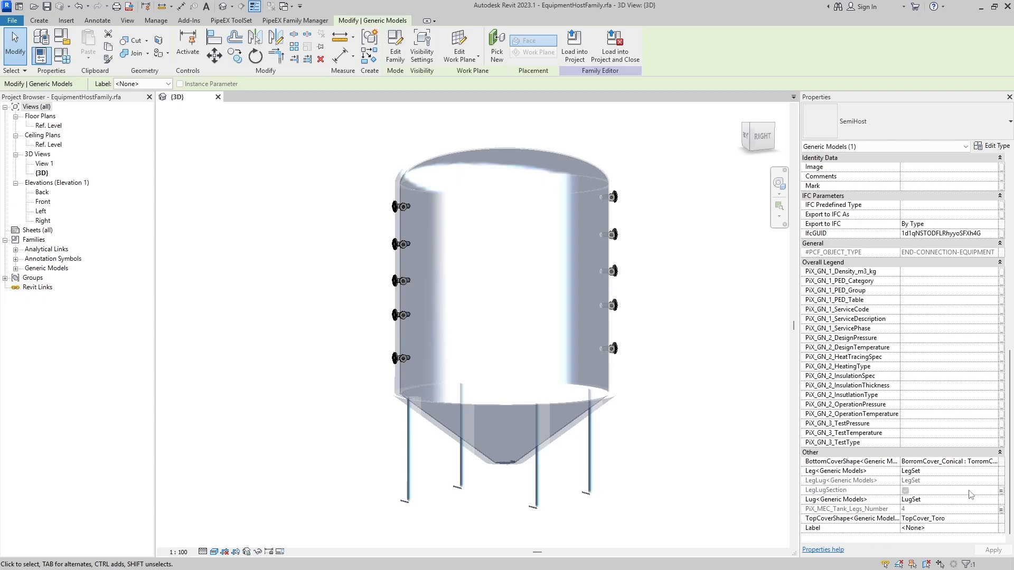
pyautogui.click(996, 462)
pyautogui.click(925, 485)
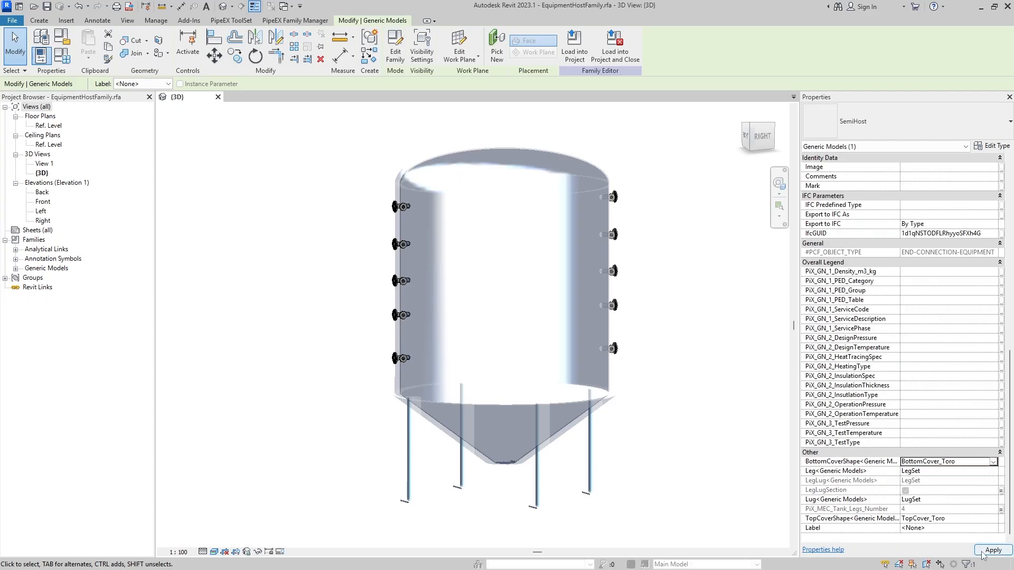
pyautogui.click(728, 364)
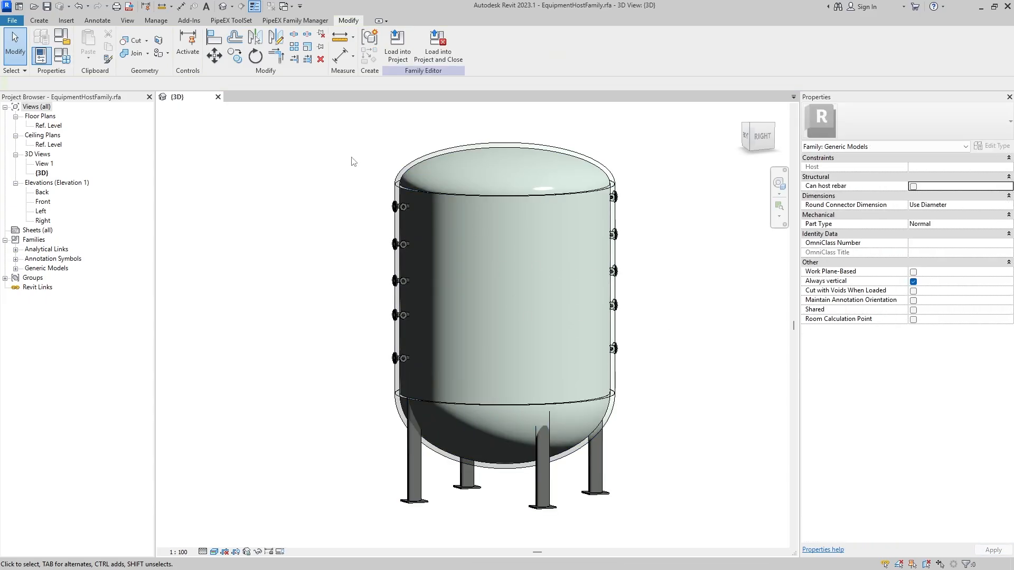
# Disable the LegLugSection parameter in the family types to switch the tank's support from legs to lugs.
pyautogui.click(62, 55)
pyautogui.scroll(-10, 721, 344)
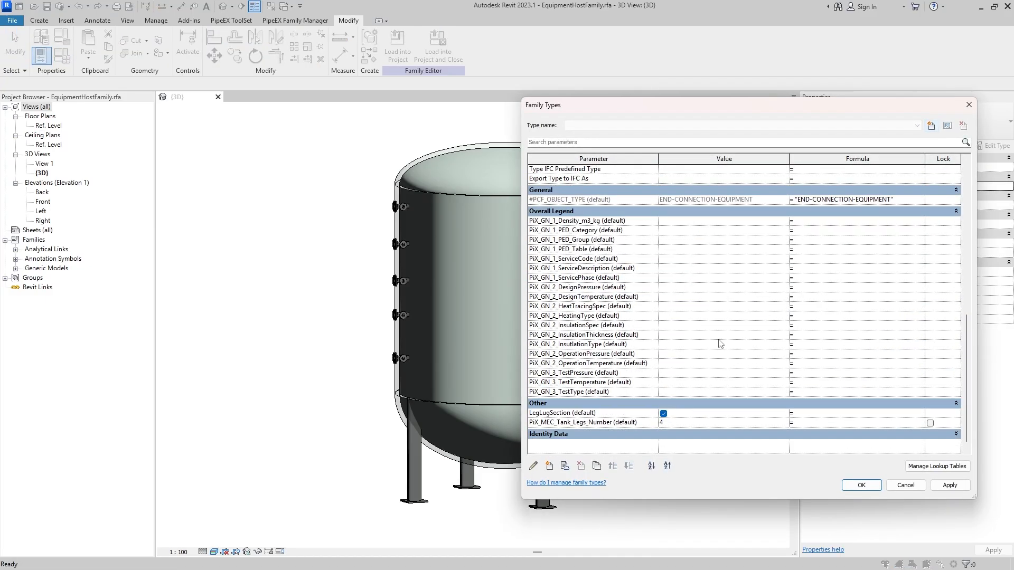
pyautogui.click(663, 414)
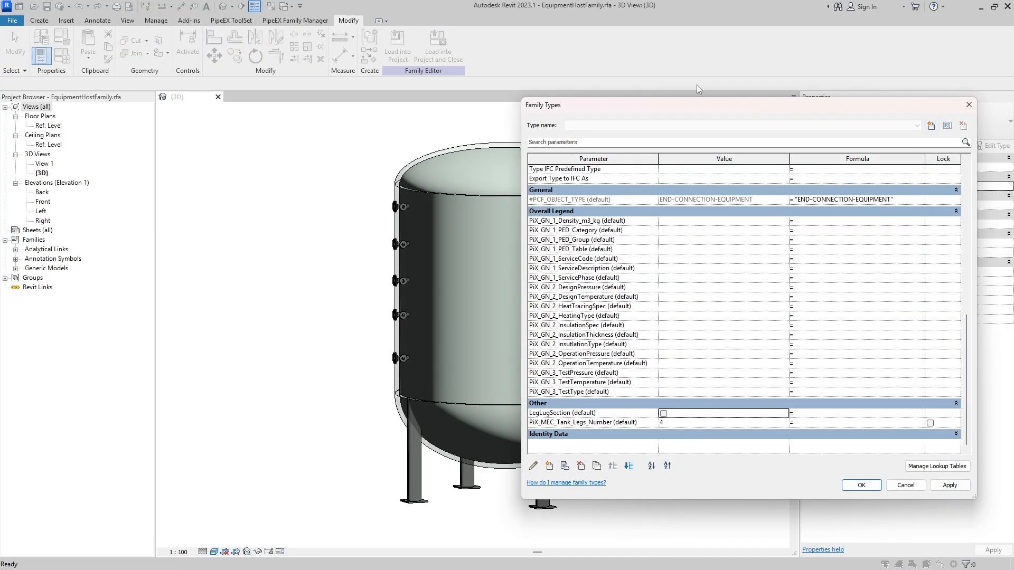
pyautogui.moveTo(696, 106); pyautogui.dragTo(786, 110)
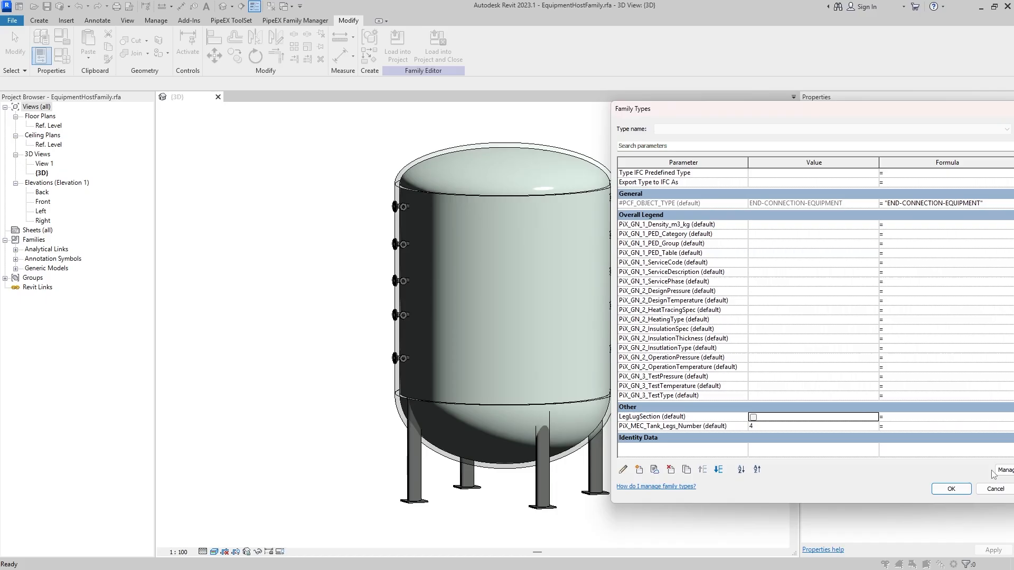
pyautogui.click(950, 488)
pyautogui.scroll(-3, 458, 317)
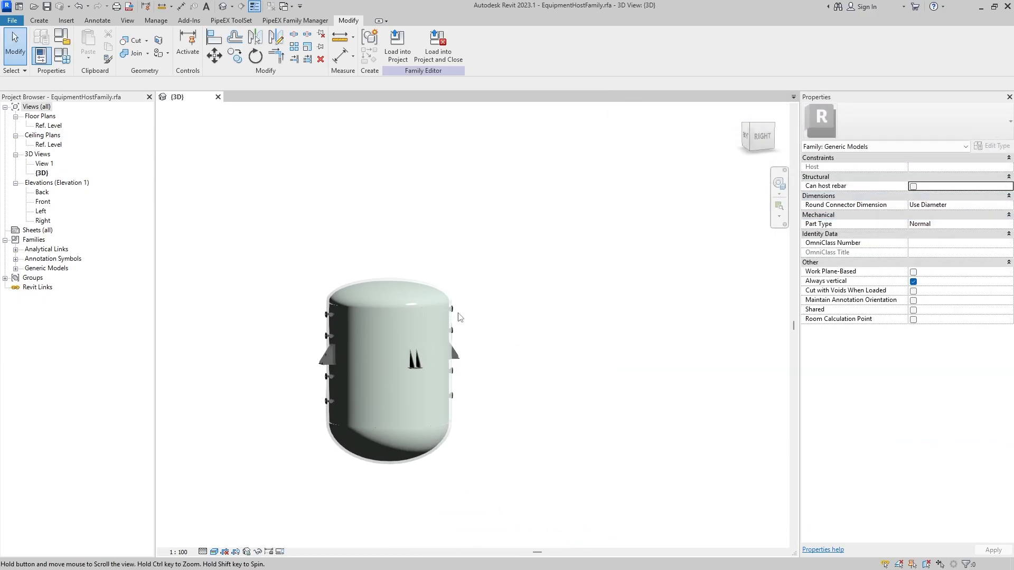
pyautogui.scroll(1, 404, 366)
pyautogui.click(404, 366)
pyautogui.click(548, 407)
pyautogui.keyDown('shift'); pyautogui.moveTo(549, 406); pyautogui.dragTo(670, 396, button='middle'); pyautogui.keyUp('shift')
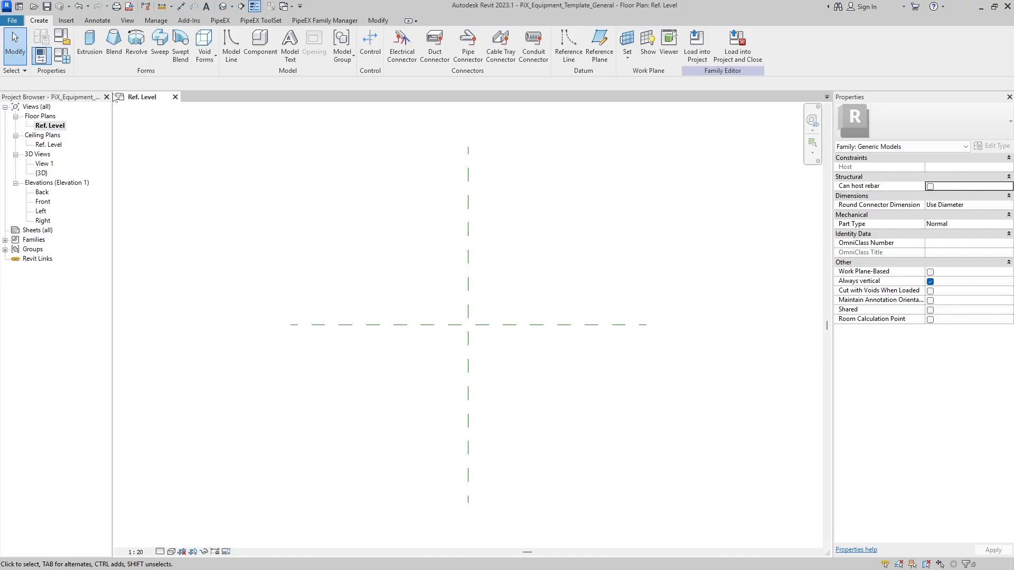
# Review the predefined tank parameters in the equipment template's family types, from text and dimensions through Overall Legend and Other.
pyautogui.click(62, 55)
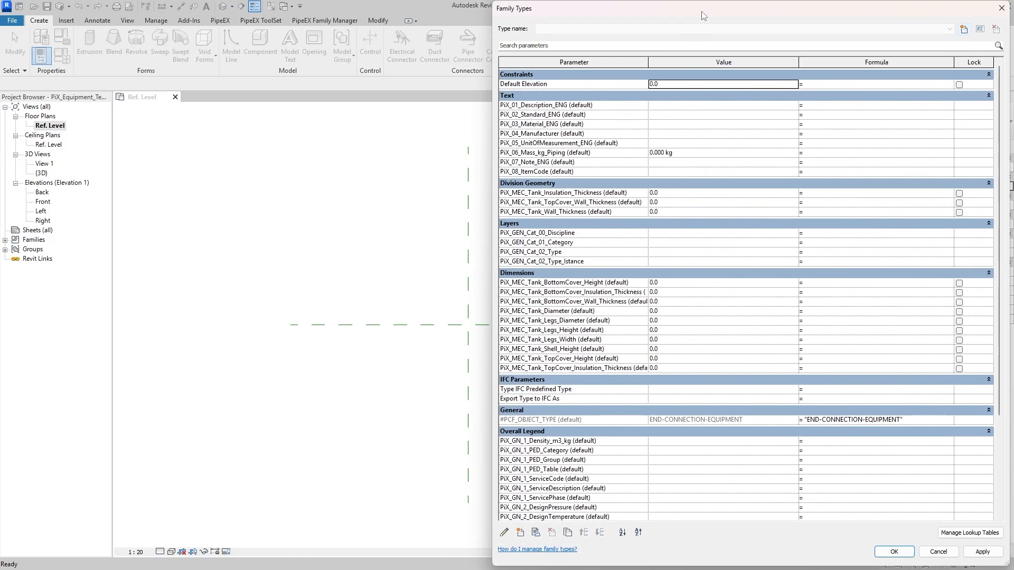
pyautogui.moveTo(703, 12); pyautogui.dragTo(453, 9)
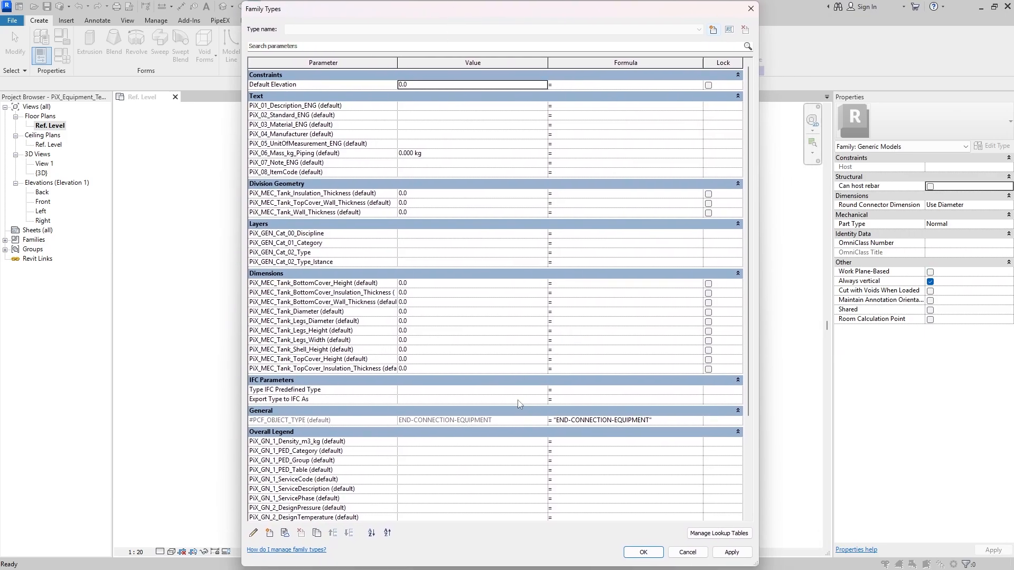
pyautogui.scroll(-5, 520, 404)
pyautogui.scroll(5, 521, 399)
pyautogui.moveTo(397, 64); pyautogui.dragTo(473, 64)
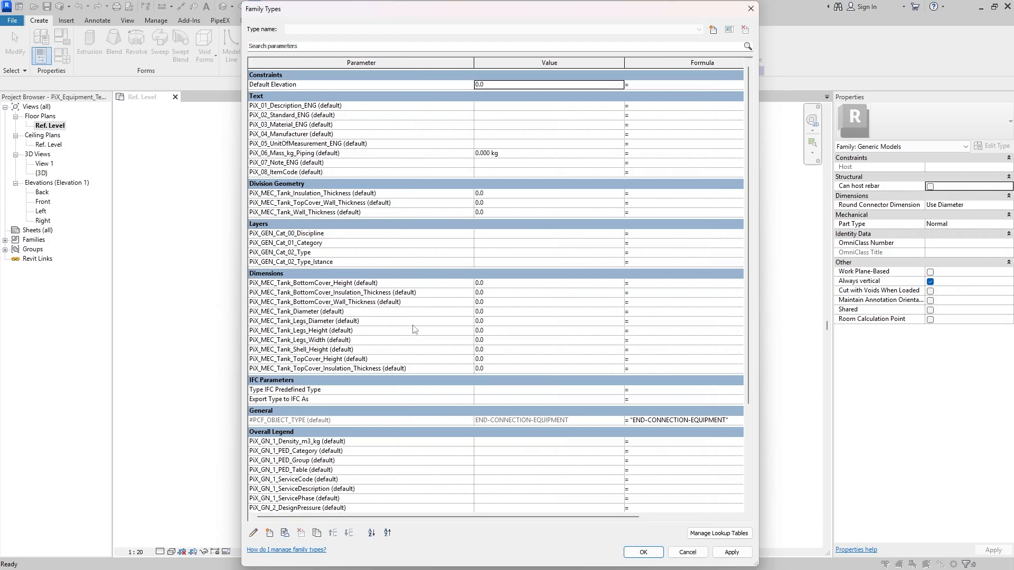
pyautogui.scroll(-5, 412, 329)
pyautogui.scroll(5, 420, 332)
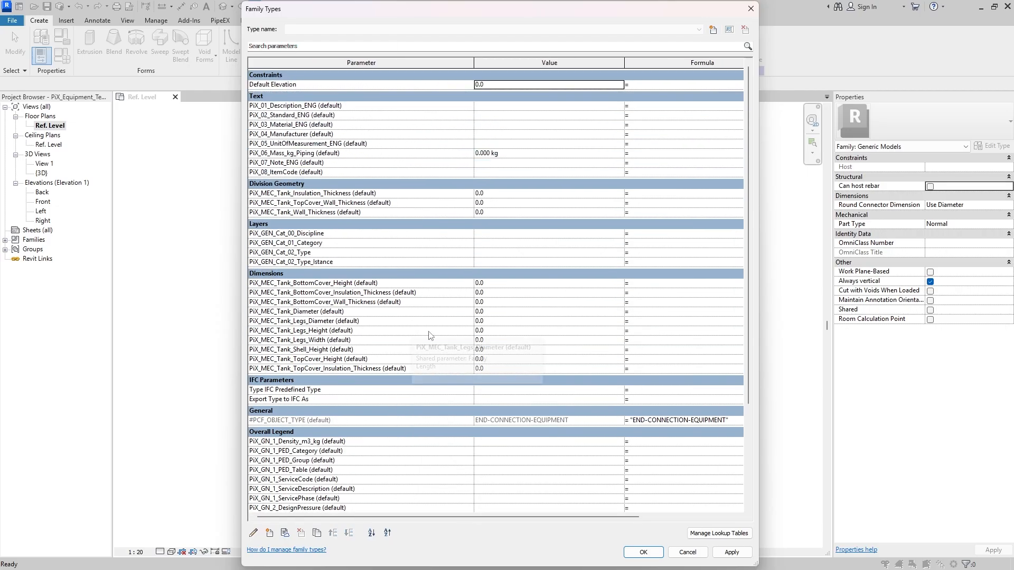
pyautogui.scroll(-4, 428, 335)
pyautogui.scroll(-1, 429, 335)
pyautogui.scroll(5, 370, 400)
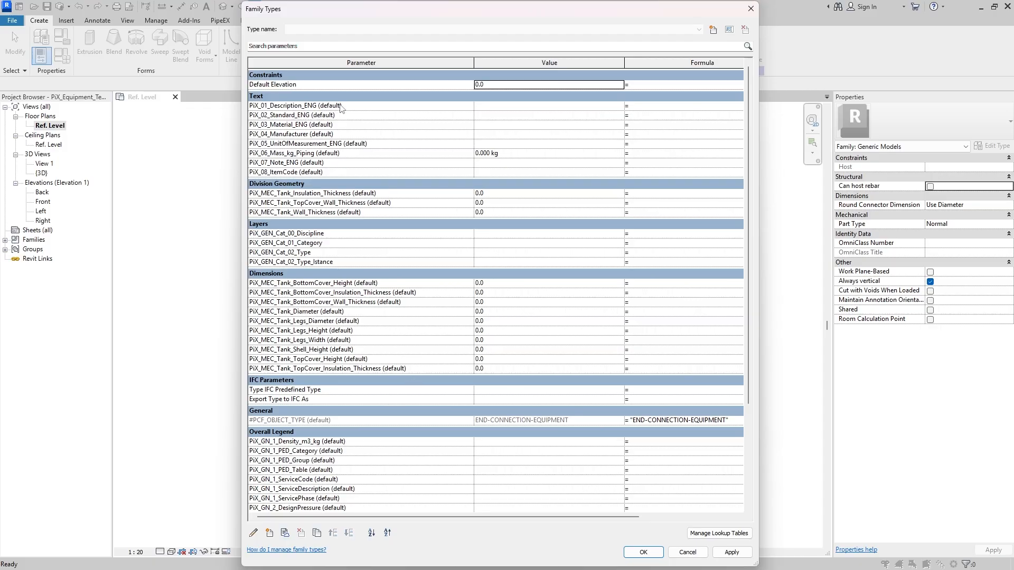
pyautogui.scroll(-5, 309, 400)
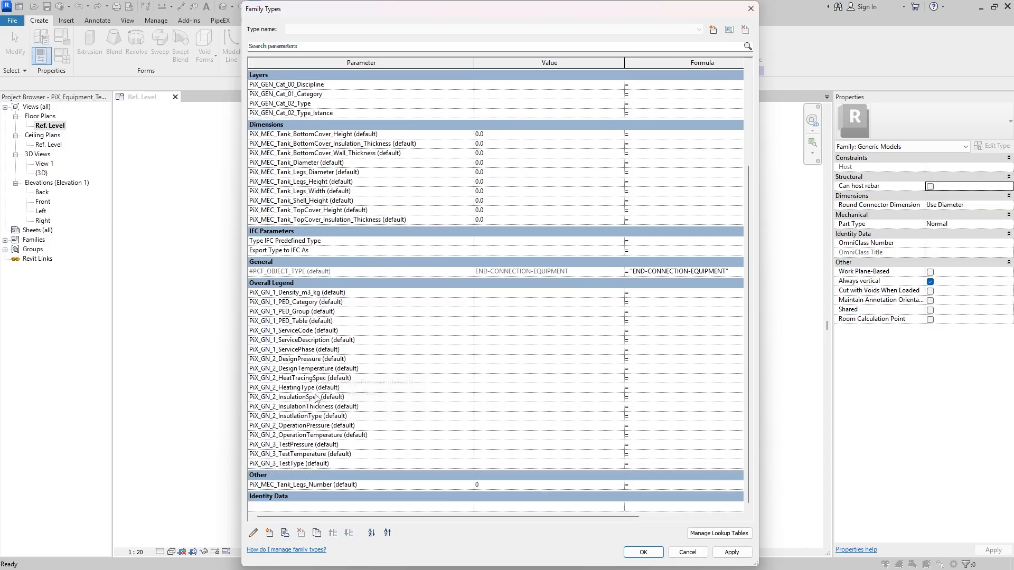
pyautogui.scroll(5, 357, 422)
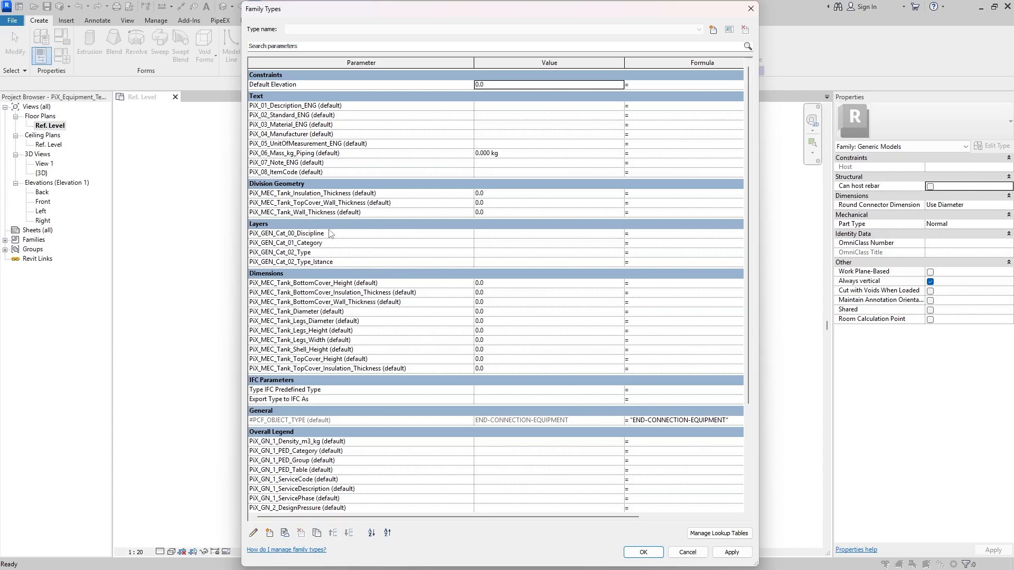
pyautogui.moveTo(330, 233)
pyautogui.scroll(-5, 421, 306)
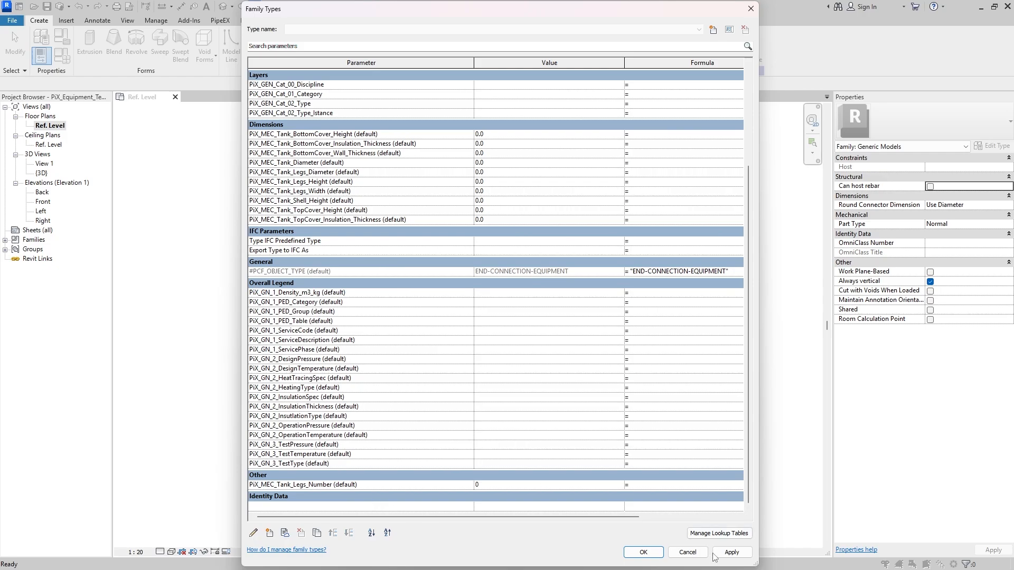
pyautogui.click(643, 552)
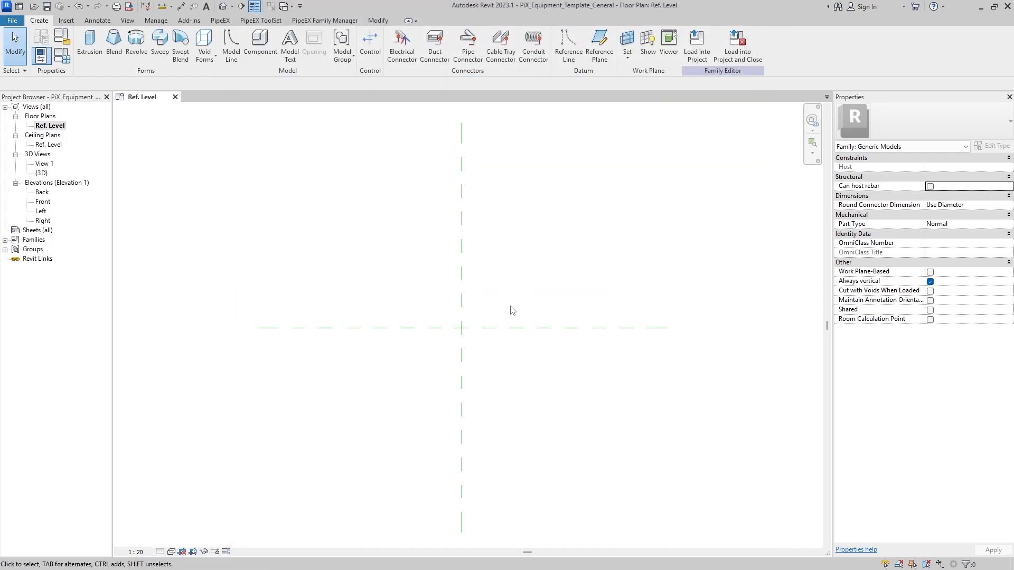
# Create a new family from the metric generic model template in the English templates folder.
pyautogui.moveTo(509, 309); pyautogui.dragTo(521, 311, button='middle')
pyautogui.click(11, 20)
pyautogui.moveTo(37, 61)
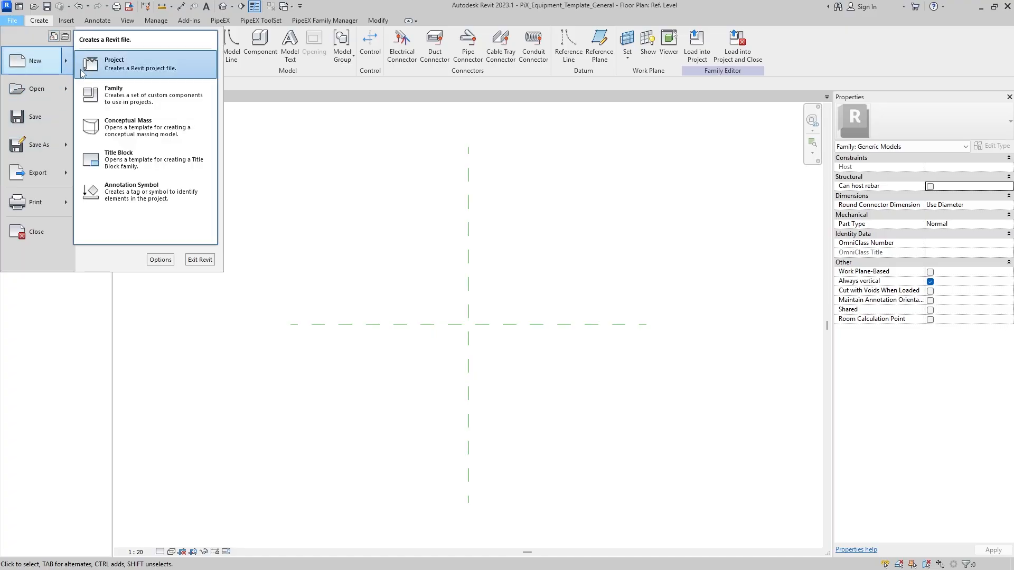
pyautogui.click(123, 98)
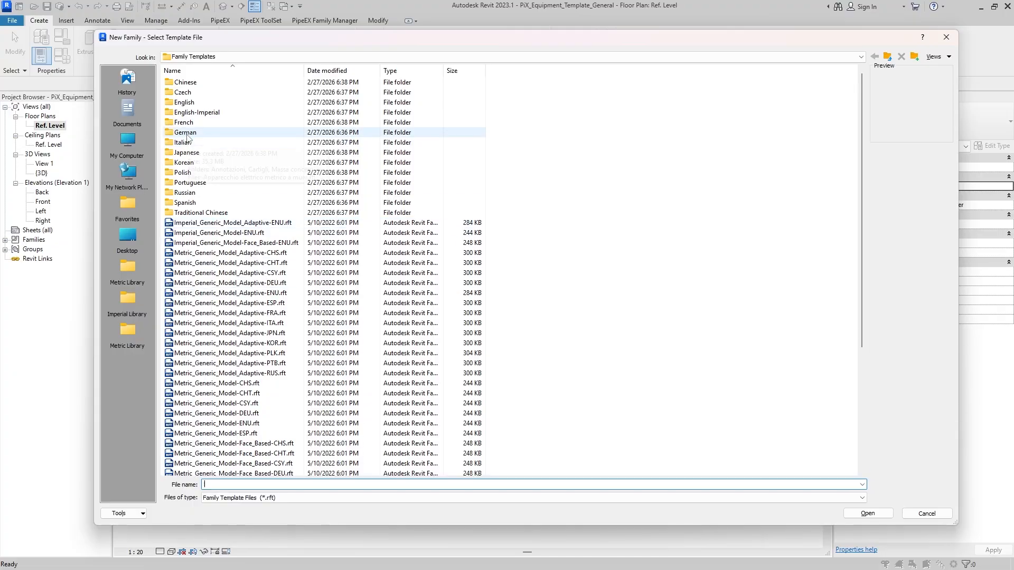
pyautogui.doubleClick(185, 102)
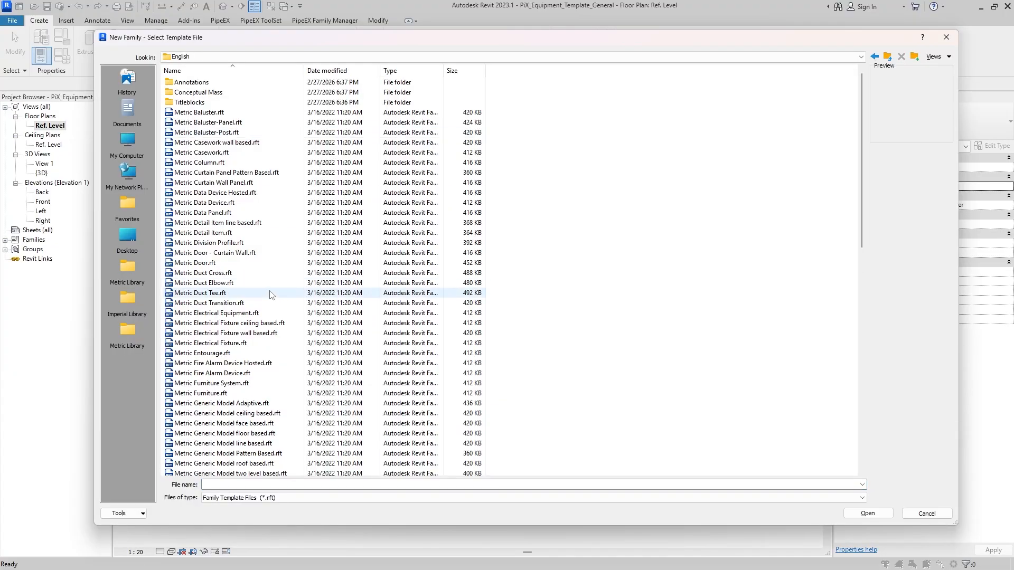
pyautogui.scroll(-10, 270, 294)
pyautogui.doubleClick(238, 193)
# In the Front elevation, draw a horizontal reference plane about 970 mm above the Ref. Level, crossing the centre plane.
pyautogui.moveTo(502, 309); pyautogui.dragTo(501, 309, button='middle')
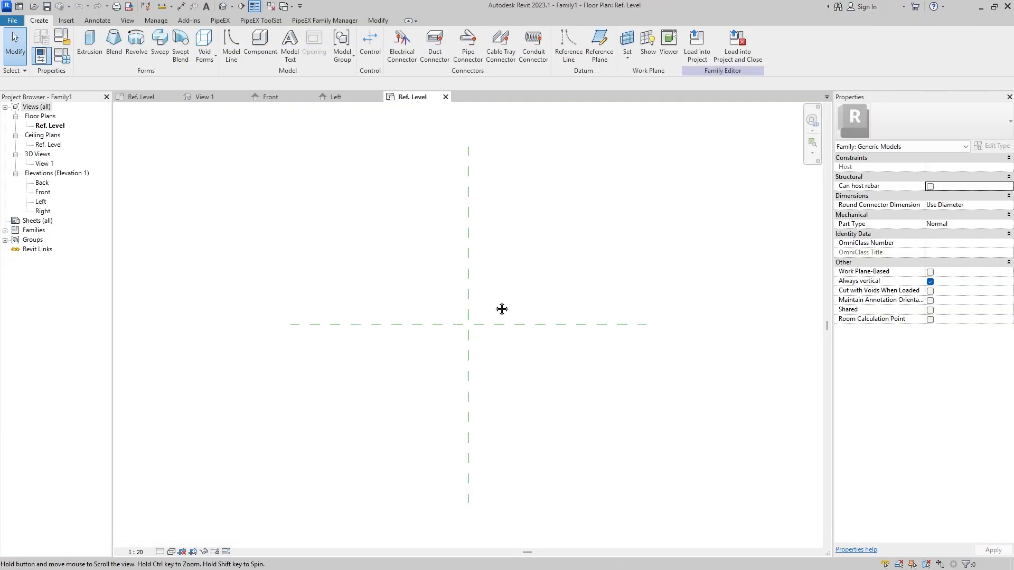
pyautogui.doubleClick(43, 194)
pyautogui.moveTo(451, 343); pyautogui.dragTo(501, 345, button='middle')
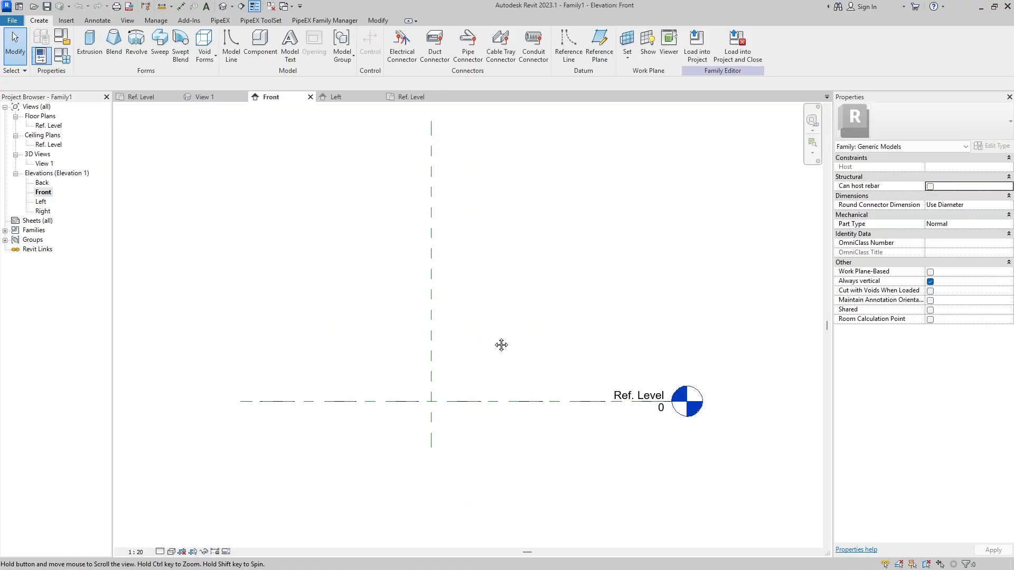
pyautogui.scroll(1, 426, 327)
pyautogui.press('r')
pyautogui.press('p')
pyautogui.click(349, 262)
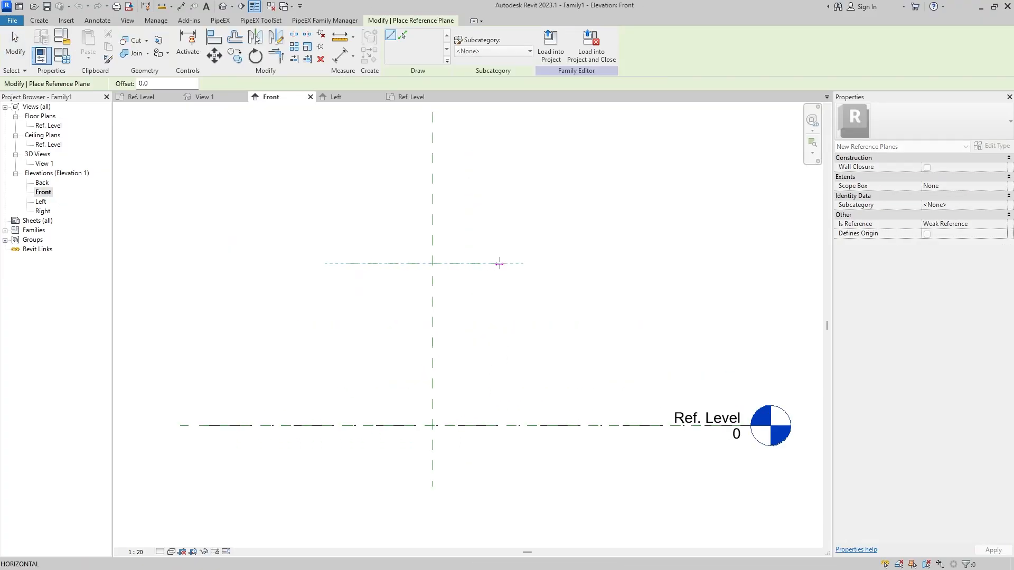
pyautogui.click(520, 263)
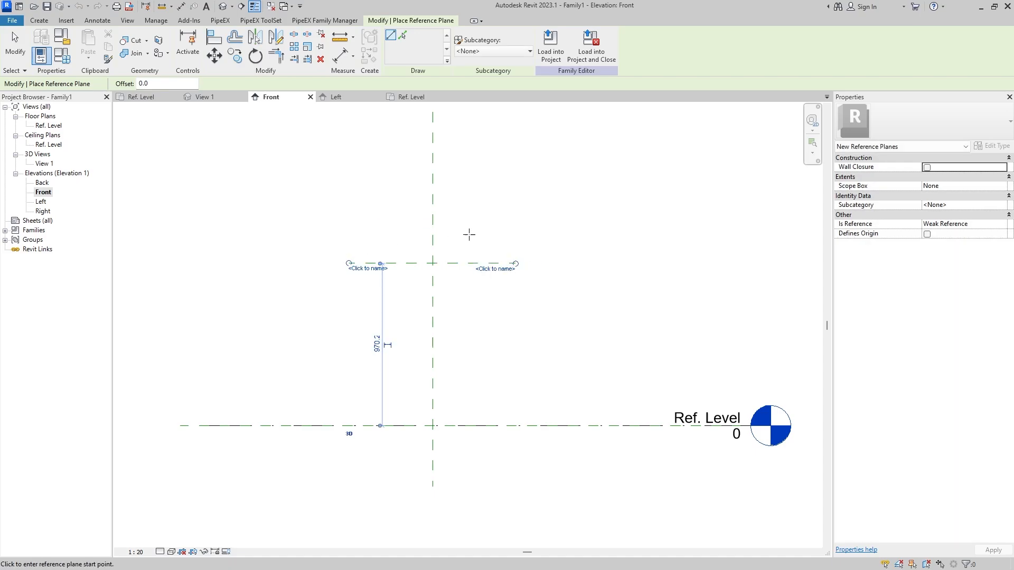
# Draw three vertical reference planes left of the centre plane: about 461 mm away, 20 mm inside that one, and 180 mm outside it.
pyautogui.click(355, 242)
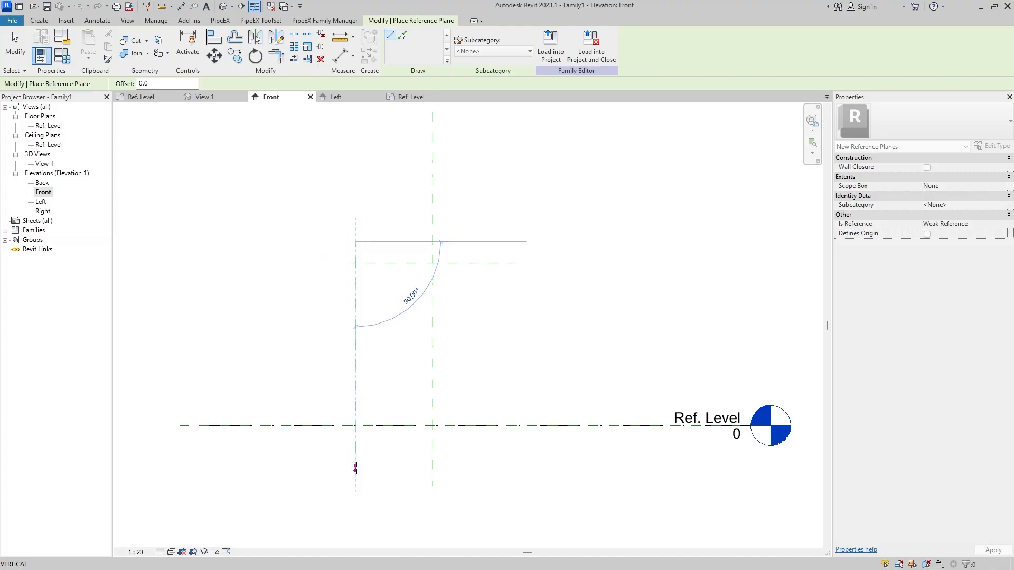
pyautogui.click(356, 468)
pyautogui.scroll(3, 378, 312)
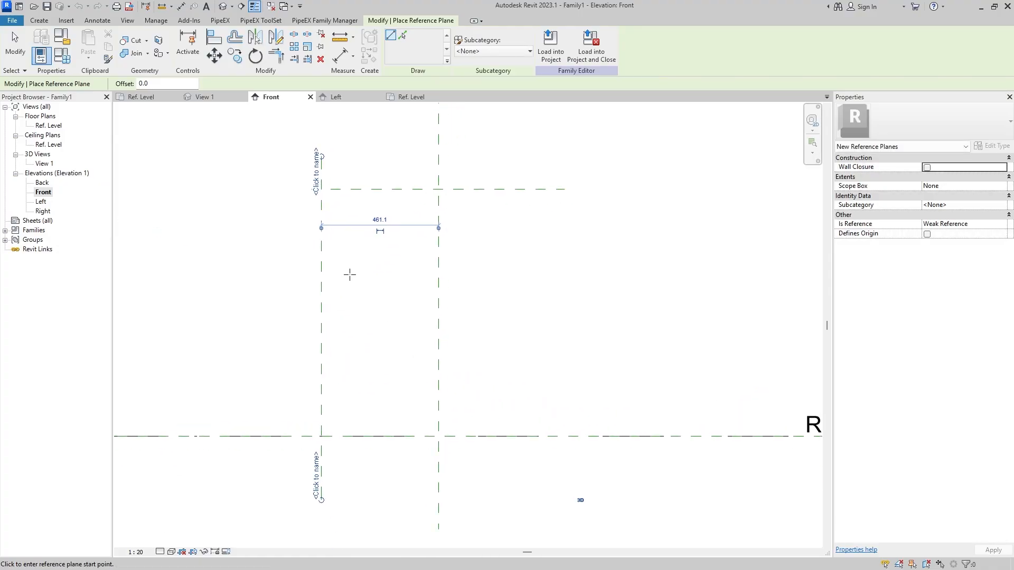
pyautogui.click(326, 157)
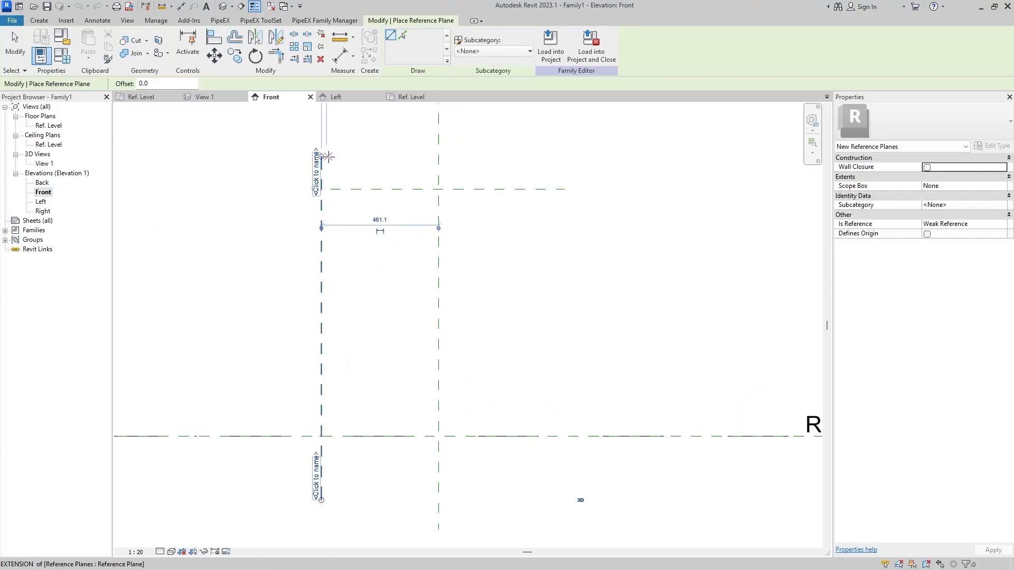
pyautogui.click(327, 494)
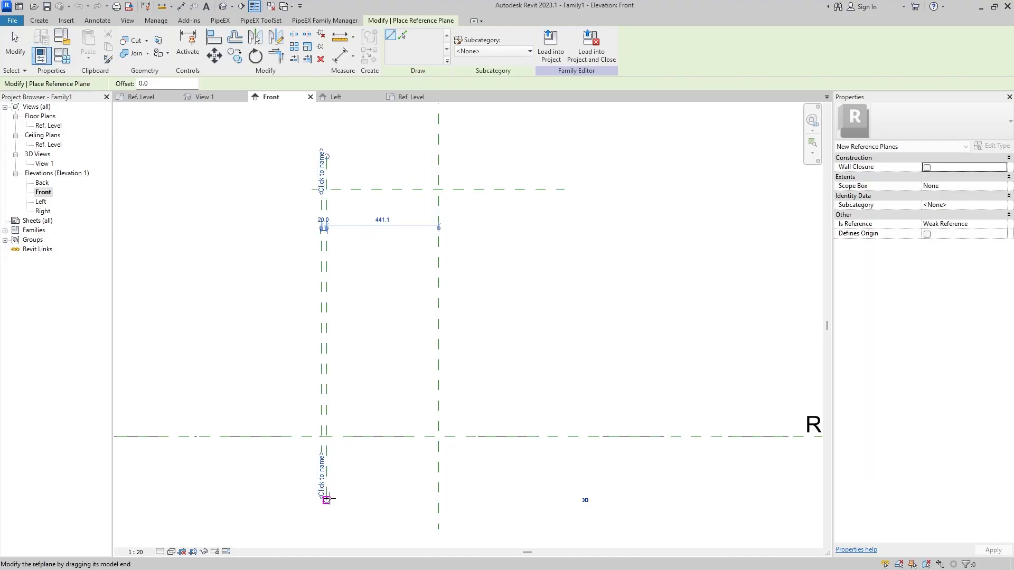
pyautogui.click(275, 156)
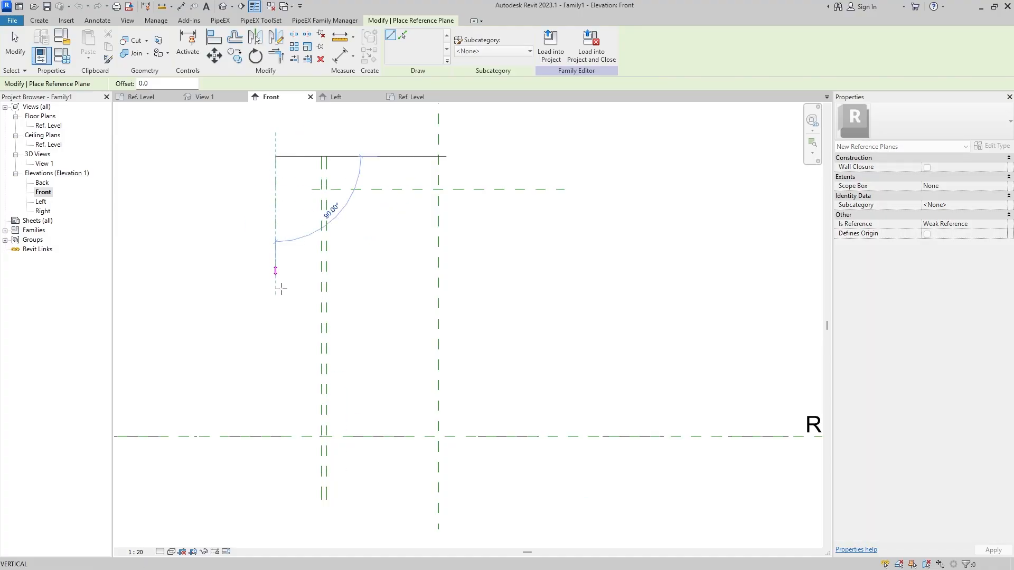
pyautogui.click(275, 458)
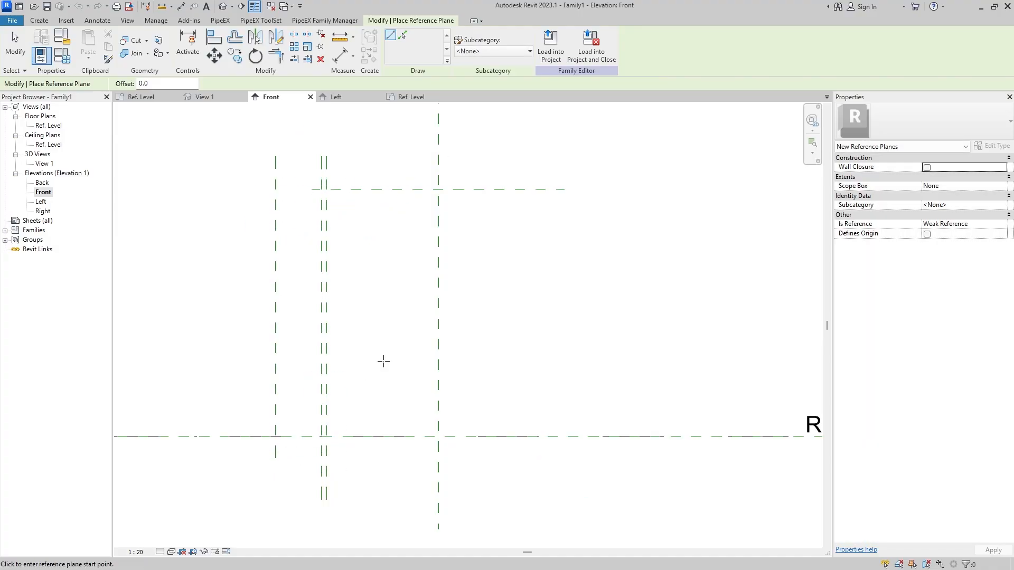
pyautogui.press('Escape')
# Mirror the middle of the three left vertical reference planes about the Center (Left/Right) plane.
pyautogui.moveTo(342, 324); pyautogui.dragTo(313, 310)
pyautogui.click(368, 317)
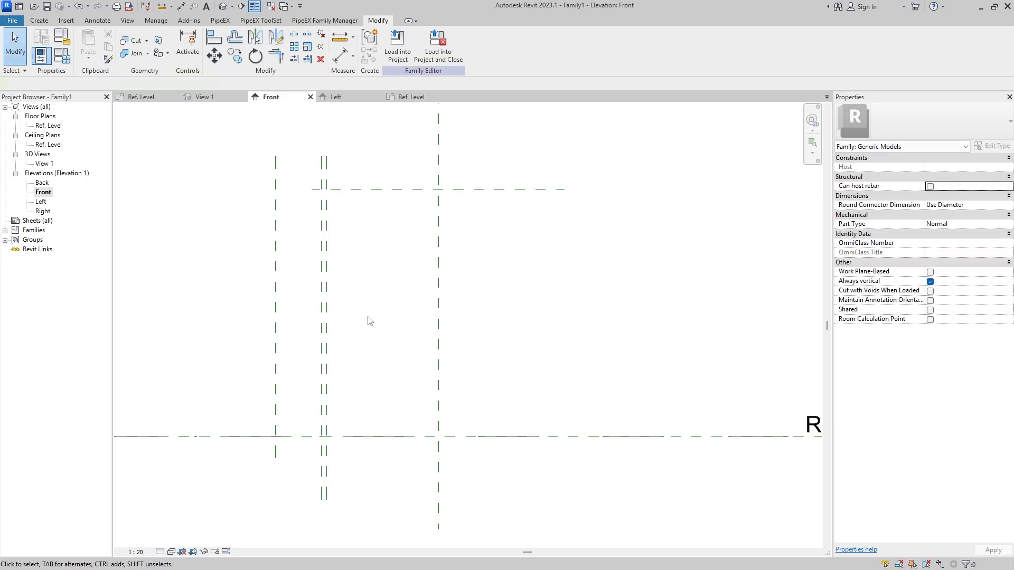
pyautogui.moveTo(370, 341); pyautogui.dragTo(308, 305)
pyautogui.click(352, 316)
pyautogui.click(322, 307)
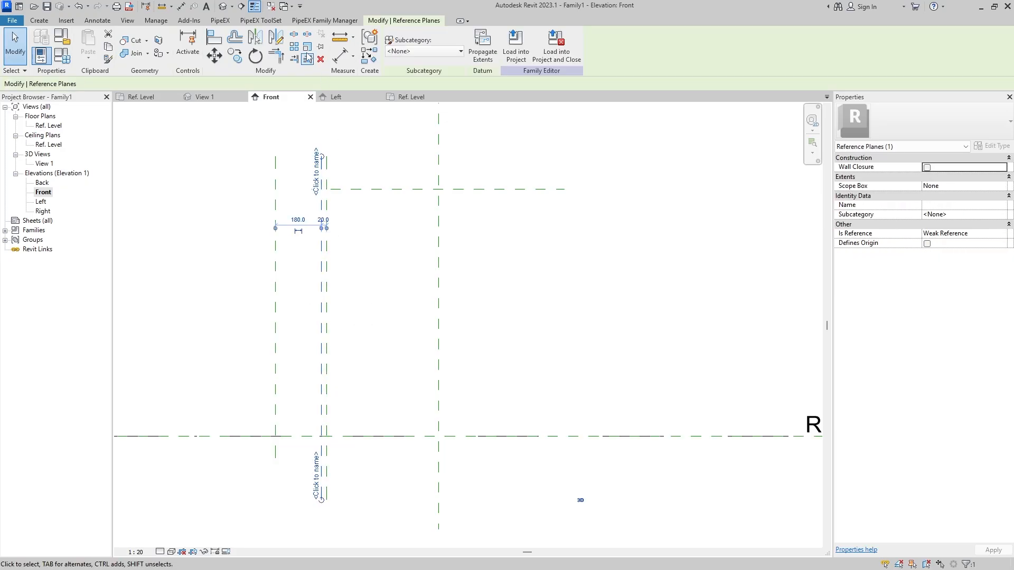
pyautogui.click(275, 38)
pyautogui.click(438, 262)
pyautogui.click(439, 291)
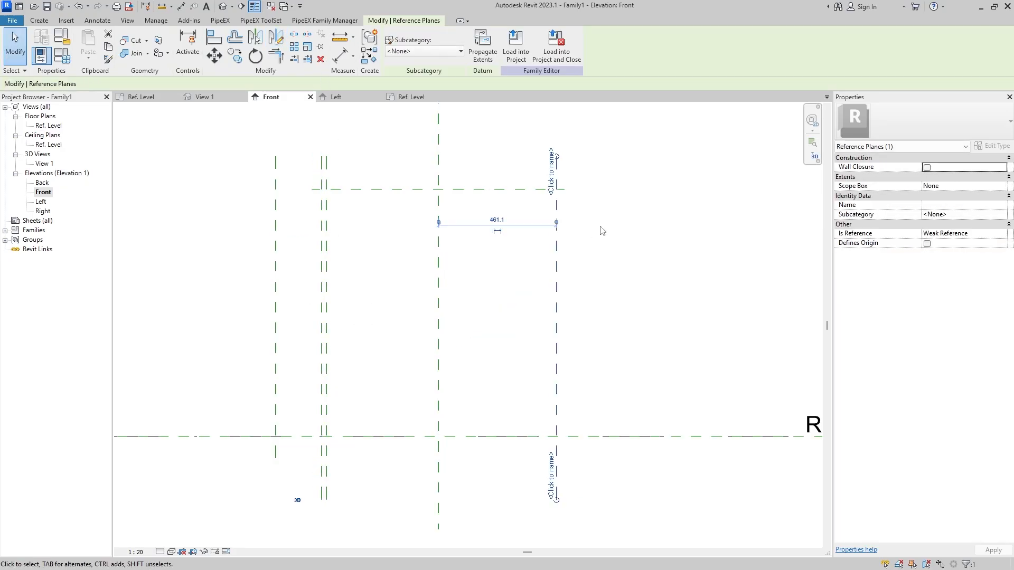
pyautogui.click(459, 271)
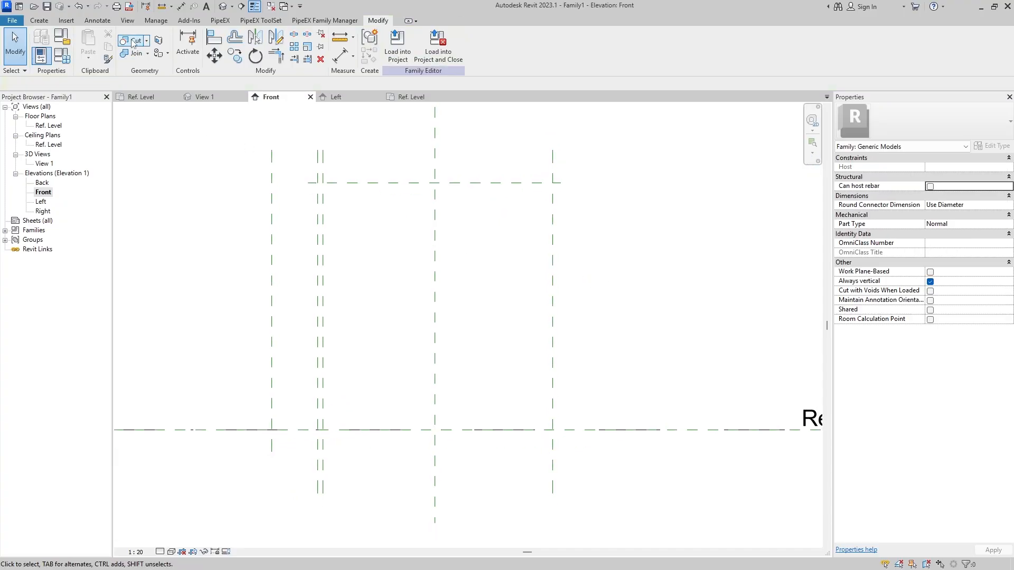
# Place an aligned dimension between the mirrored right reference plane and the centre plane, below the Ref. Level.
pyautogui.click(97, 20)
pyautogui.click(44, 42)
pyautogui.moveTo(497, 406); pyautogui.dragTo(493, 351, button='middle')
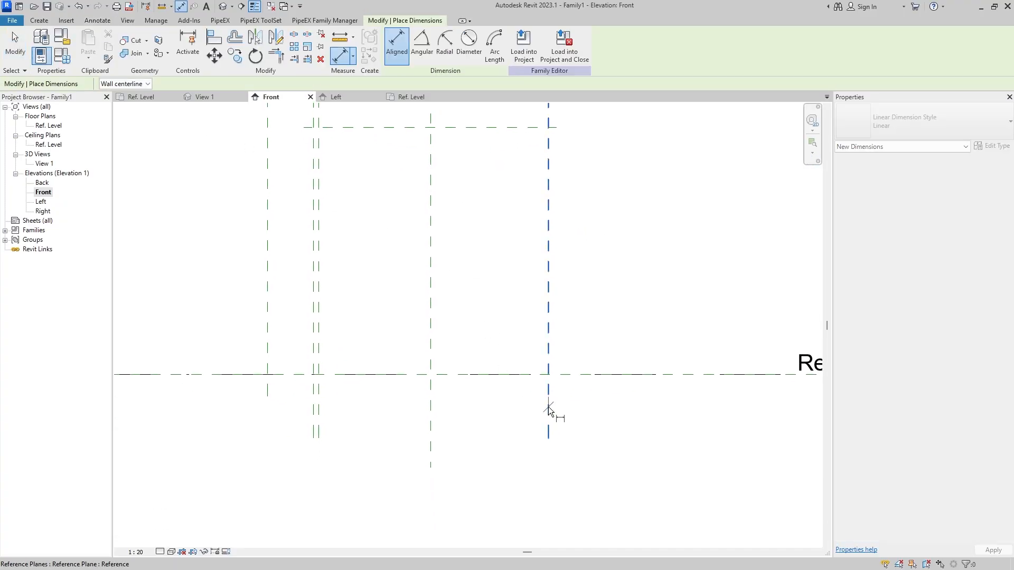
pyautogui.click(548, 407)
pyautogui.click(432, 442)
pyautogui.click(433, 427)
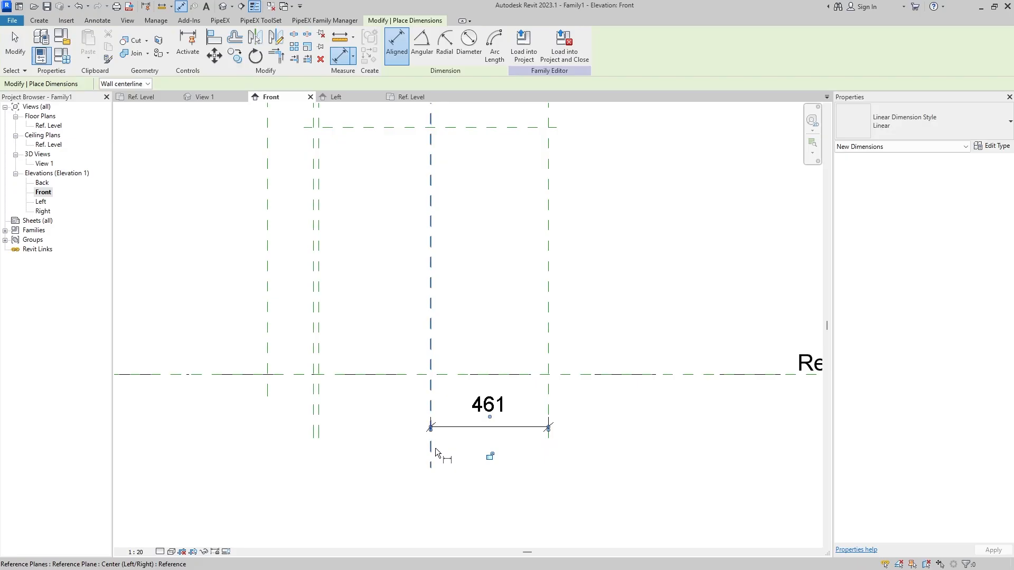
pyautogui.press('Escape')
pyautogui.press('Escape')
# Extend the dimension's witness lines to the matching left reference plane and constrain both segments to be equal.
pyautogui.click(454, 433)
pyautogui.click(526, 46)
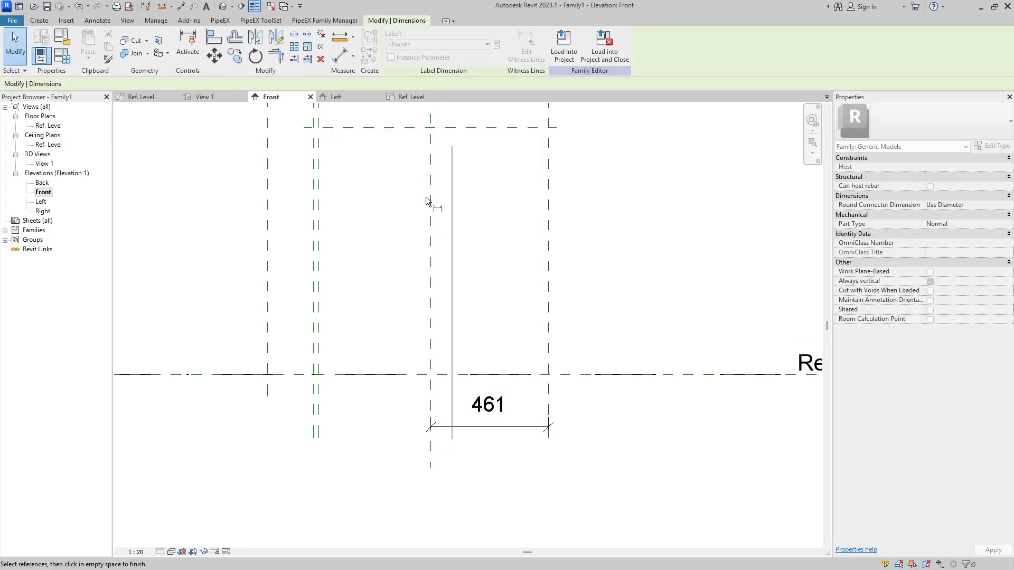
pyautogui.click(316, 423)
pyautogui.click(517, 492)
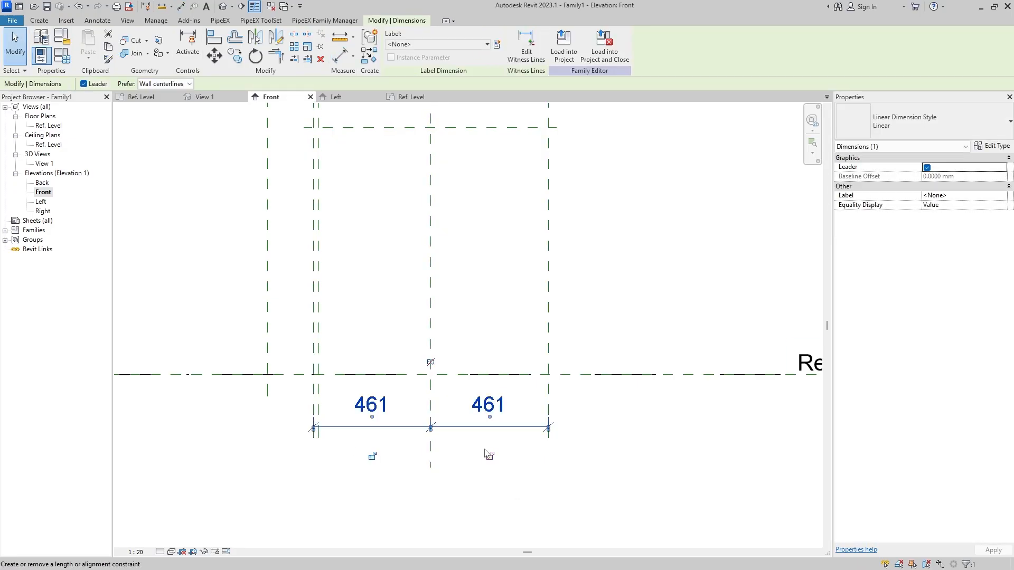
pyautogui.moveTo(444, 373); pyautogui.dragTo(446, 294, button='middle')
pyautogui.click(433, 284)
pyautogui.click(448, 452)
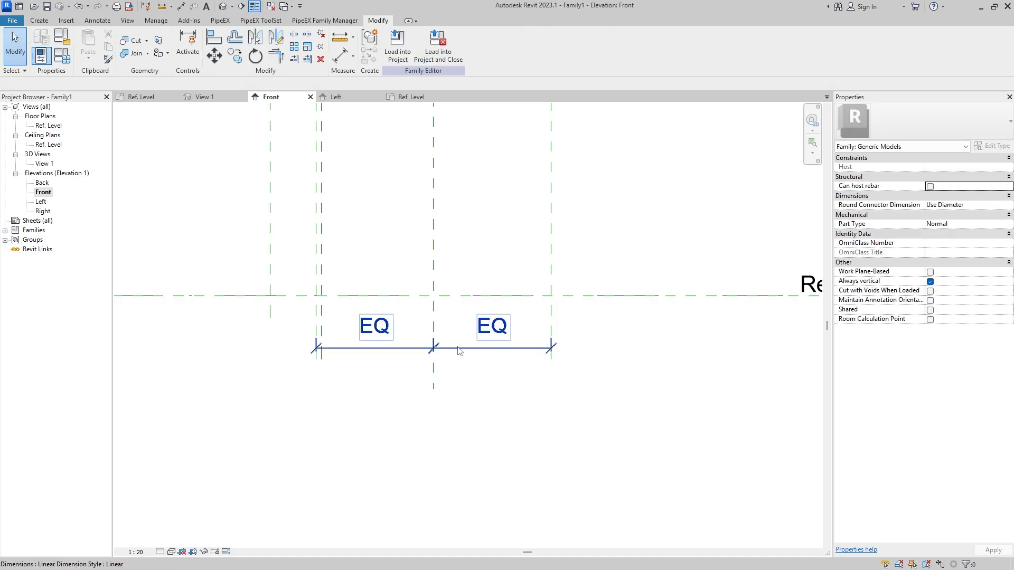
# Move the equal-spacing dimension line farther below the reference planes.
pyautogui.click(464, 349)
pyautogui.moveTo(464, 352); pyautogui.dragTo(462, 483)
pyautogui.click(464, 419)
pyautogui.click(466, 414)
pyautogui.click(482, 344)
# Add an overall aligned dimension between the mirrored pair of reference planes, below the equal-spacing dimension.
pyautogui.click(98, 20)
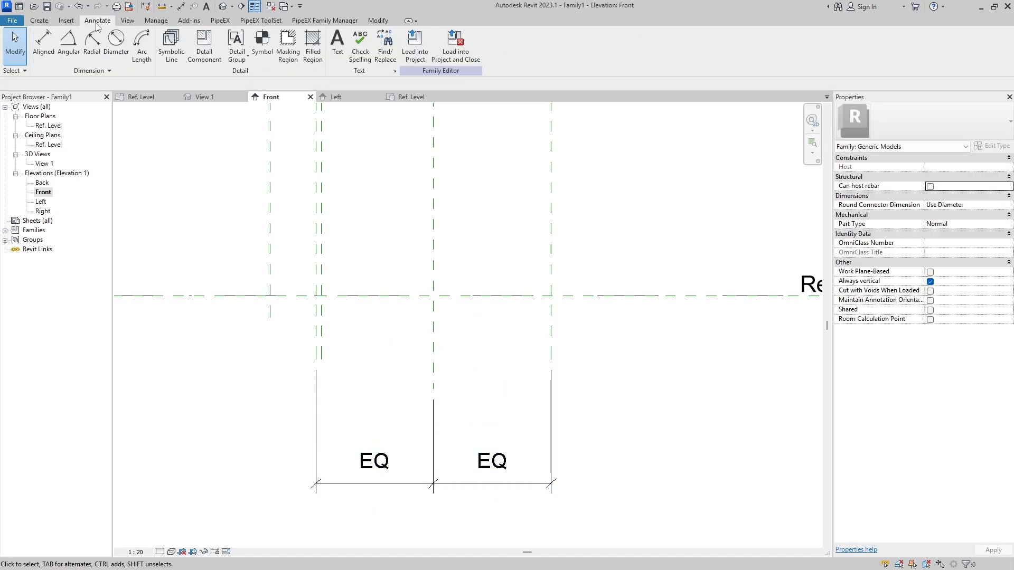
pyautogui.click(43, 45)
pyautogui.click(316, 352)
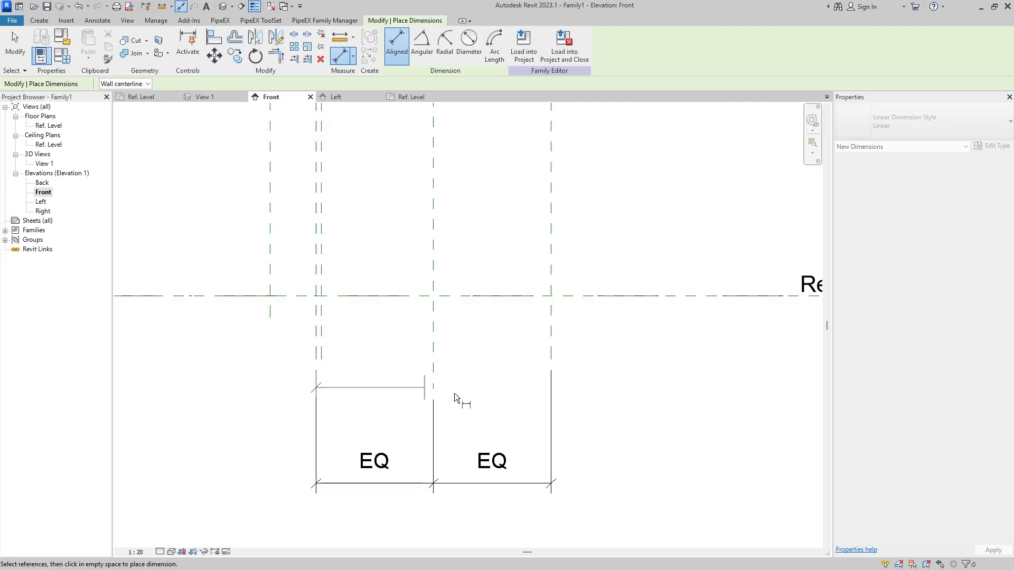
pyautogui.click(551, 352)
pyautogui.click(552, 529)
pyautogui.press('Escape')
# Label the overall width dimension with a new instance family parameter named D.
pyautogui.click(486, 530)
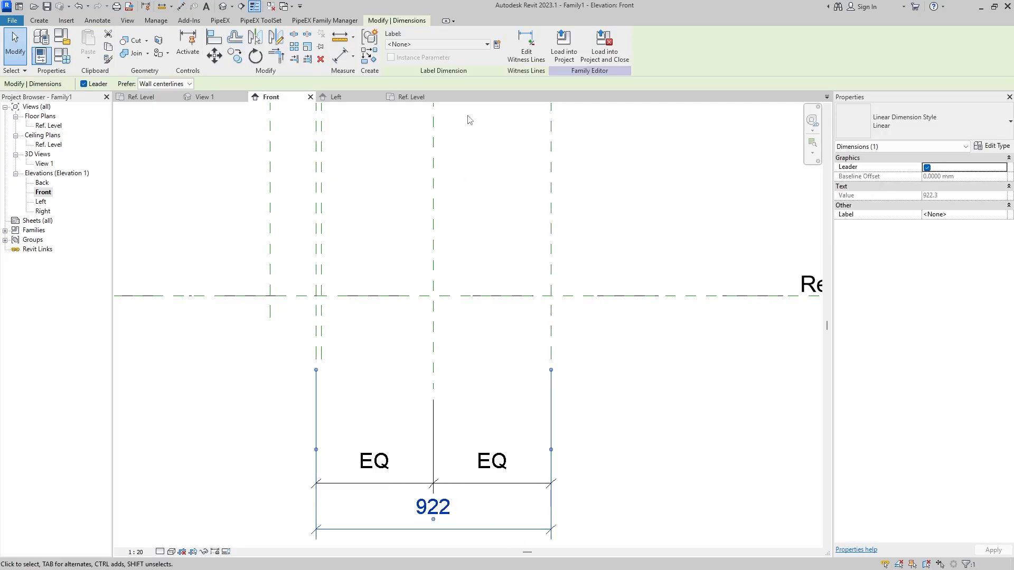
pyautogui.click(496, 45)
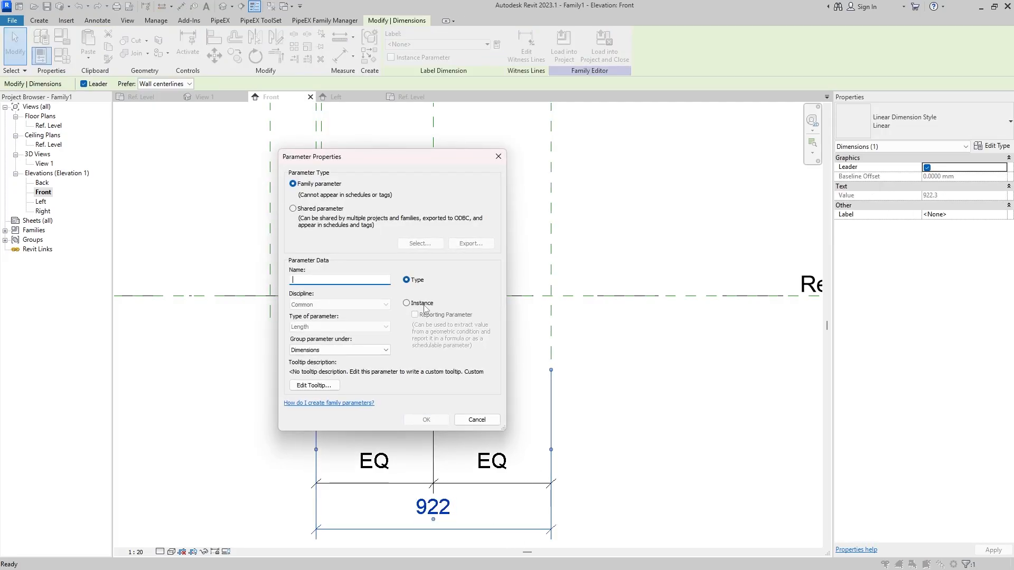
pyautogui.click(407, 303)
pyautogui.write('D')
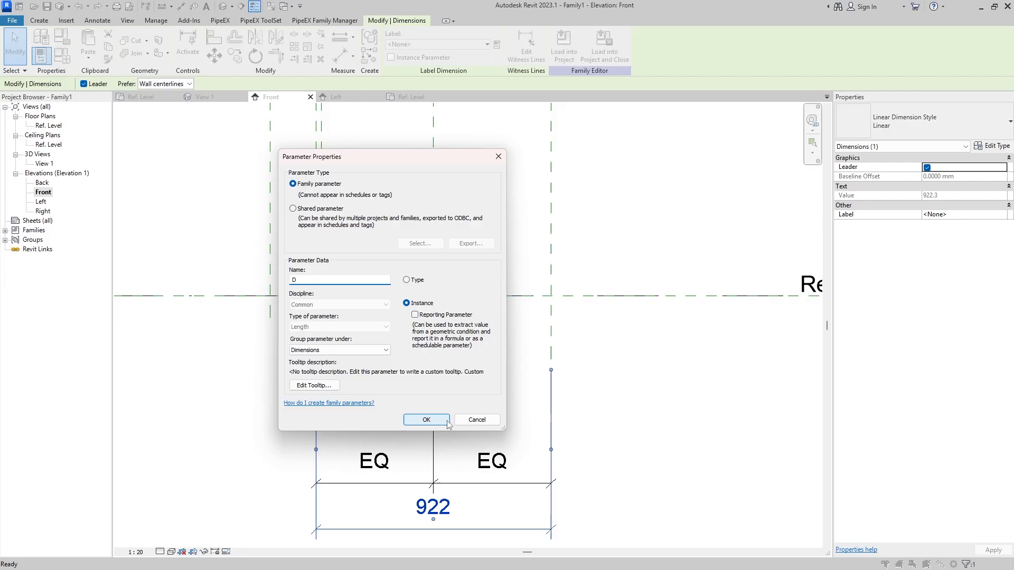
pyautogui.click(426, 420)
pyautogui.scroll(-4, 446, 501)
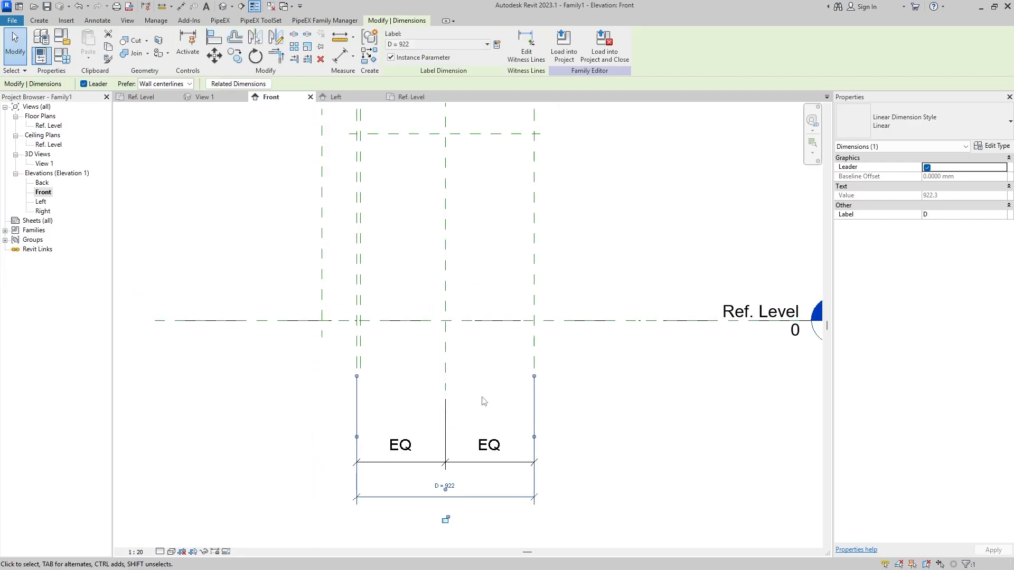
pyautogui.click(448, 461)
pyautogui.scroll(3, 455, 439)
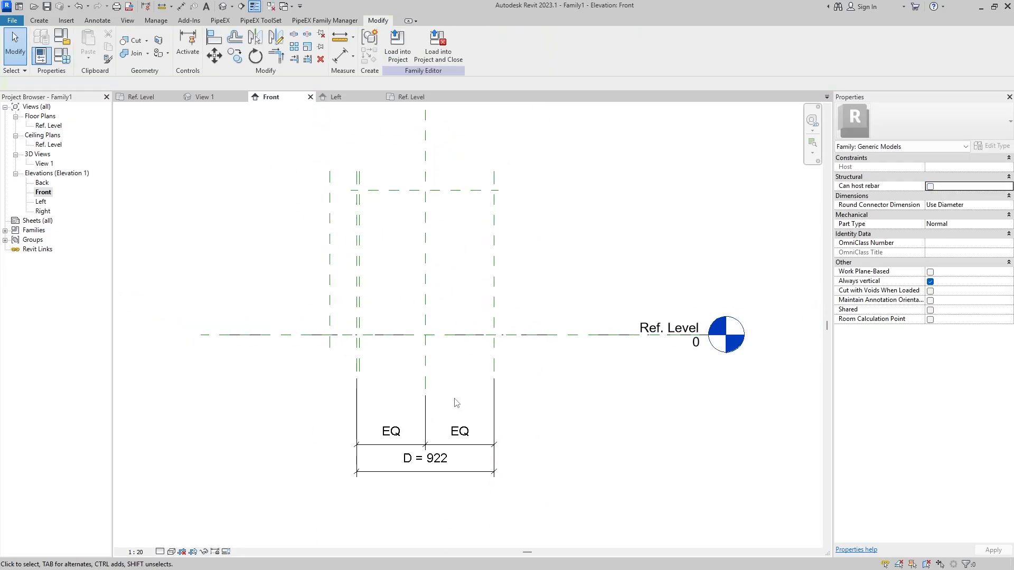
# Dimension the narrow gap between the two closely spaced left reference planes, placing it above them.
pyautogui.click(97, 20)
pyautogui.click(42, 41)
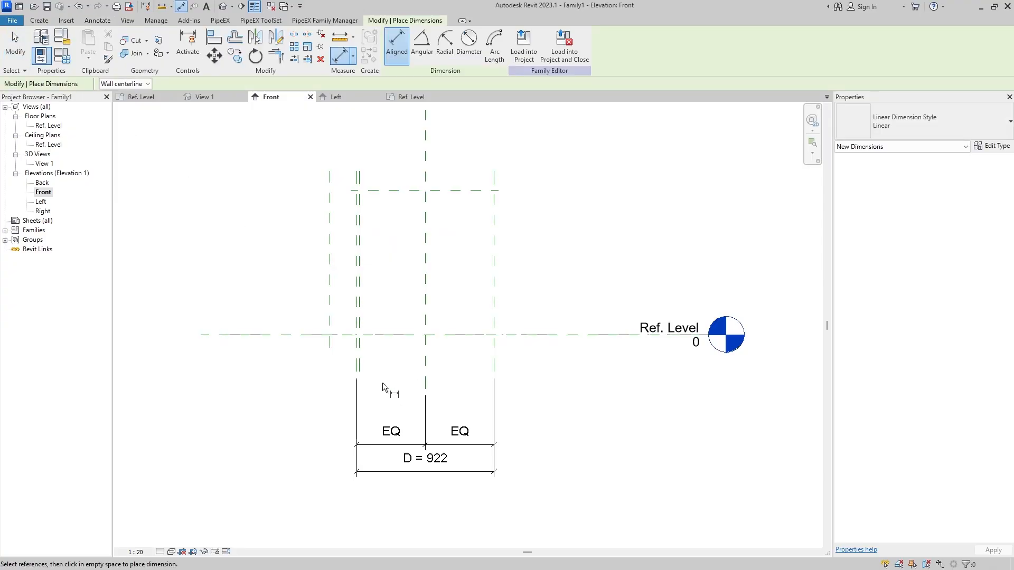
pyautogui.click(360, 361)
pyautogui.click(356, 172)
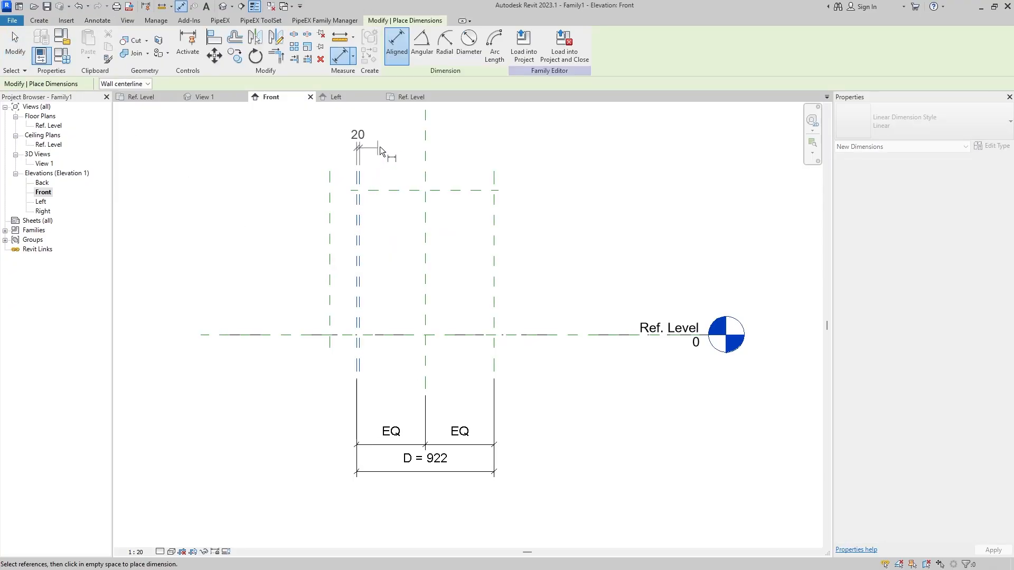
pyautogui.click(377, 144)
pyautogui.press('Escape')
pyautogui.press('Escape')
# Label the narrow gap dimension with a new instance family parameter named wt.
pyautogui.click(359, 146)
pyautogui.click(497, 45)
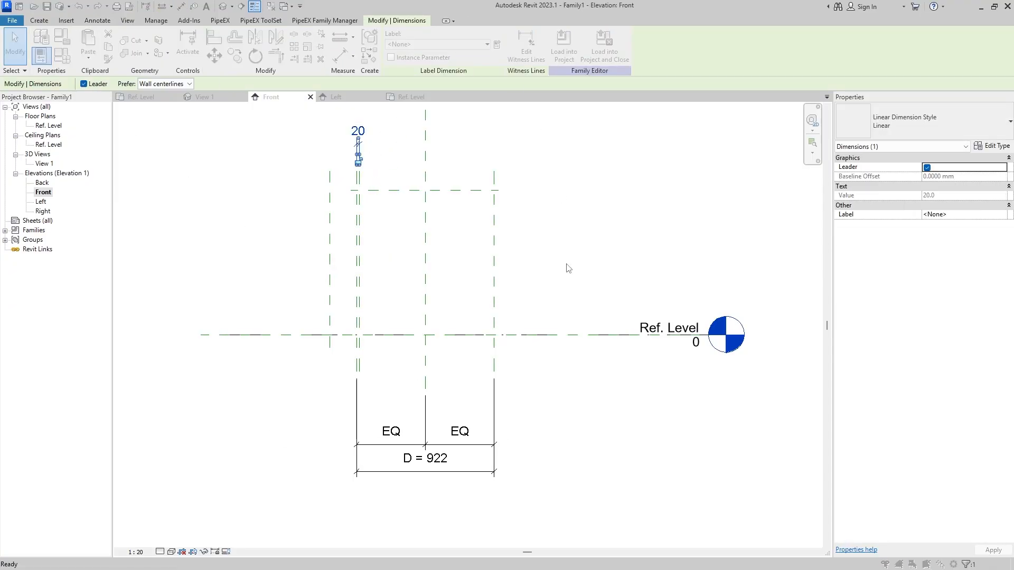
pyautogui.click(423, 303)
pyautogui.click(350, 279)
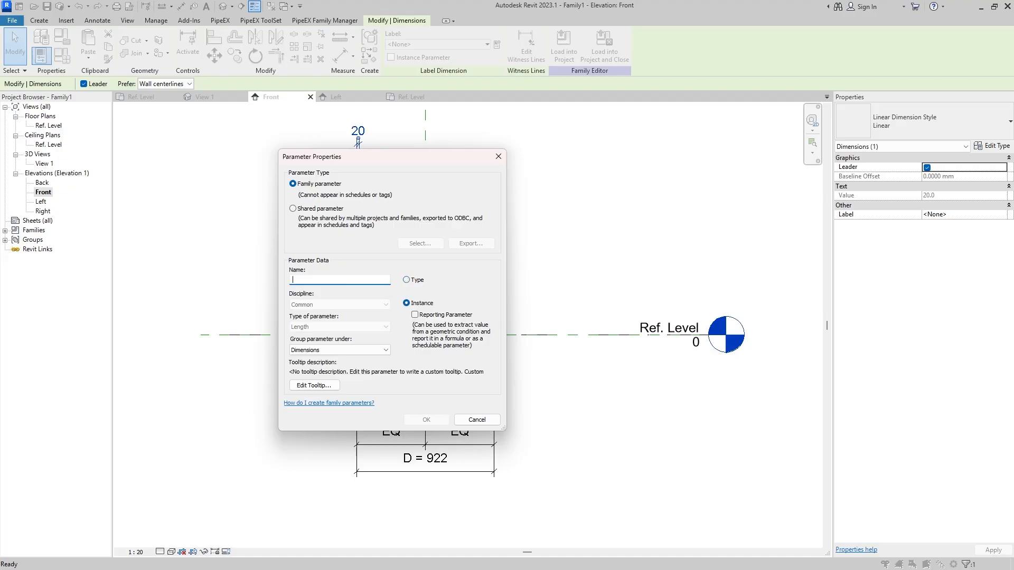
pyautogui.write('W')
pyautogui.click(427, 419)
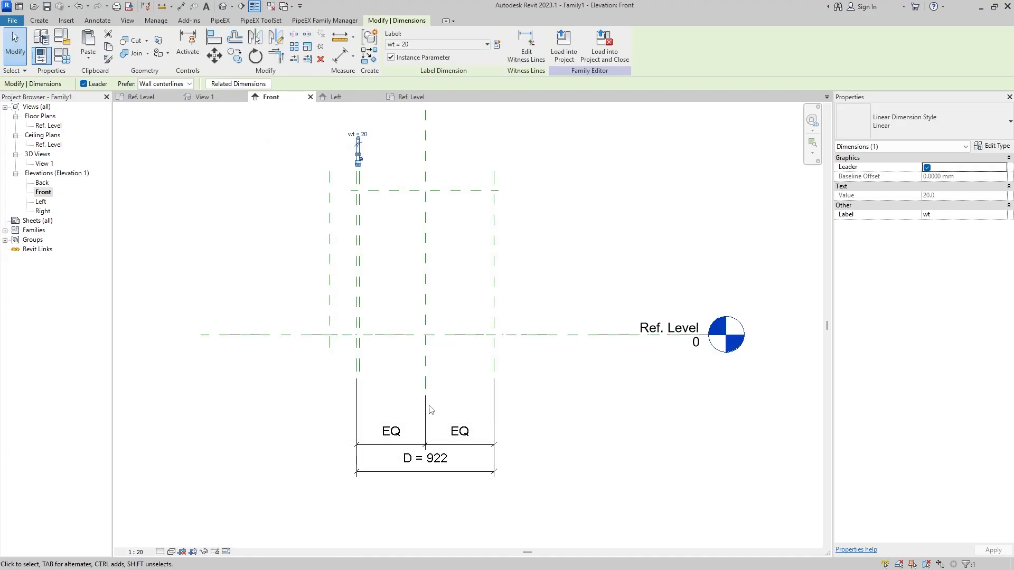
# Add an aligned dimension between the outermost left reference plane and the tank's outer wall plane, in line with the D dimension.
pyautogui.click(97, 20)
pyautogui.click(45, 42)
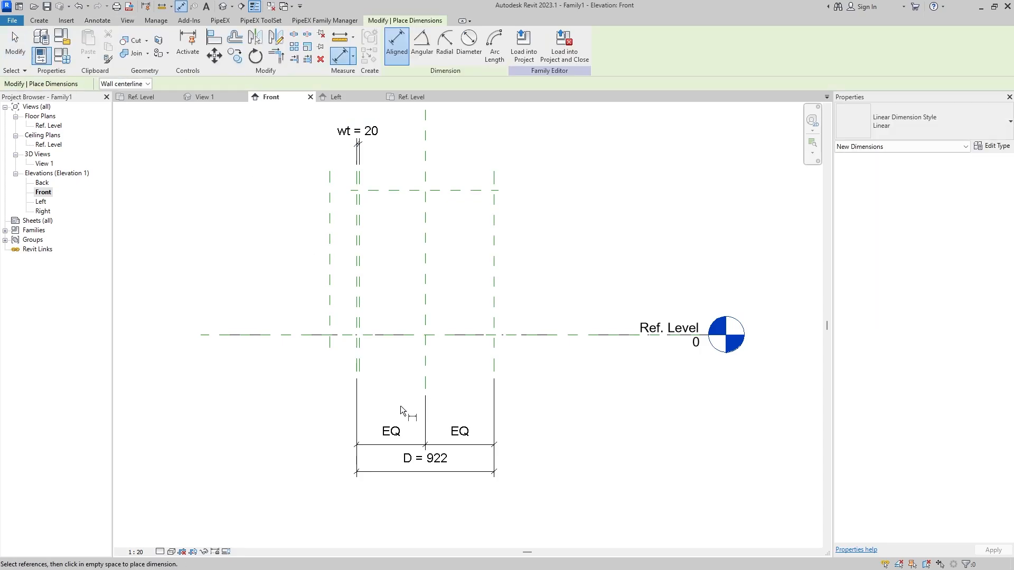
pyautogui.click(329, 344)
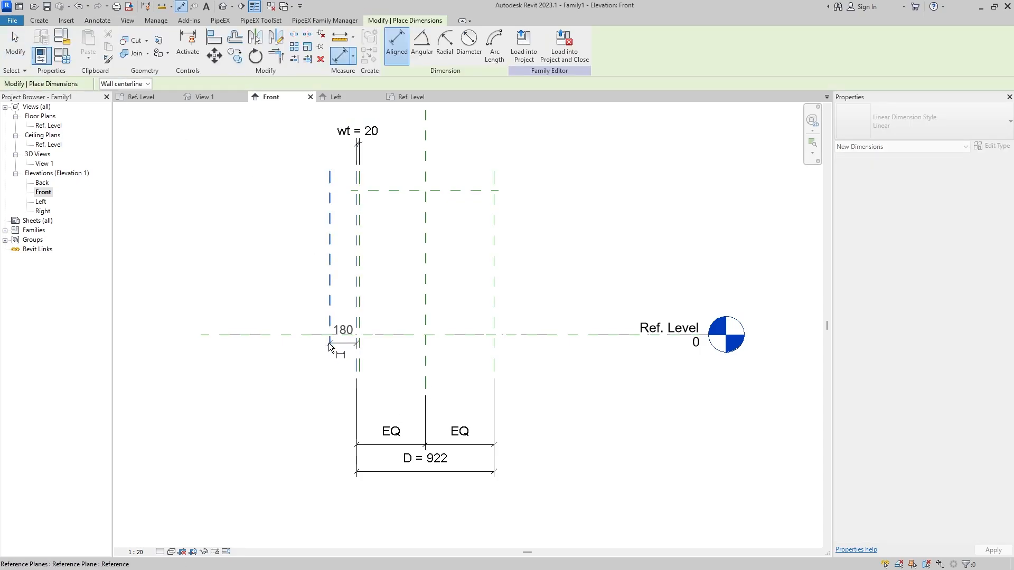
pyautogui.click(323, 482)
pyautogui.press('Escape')
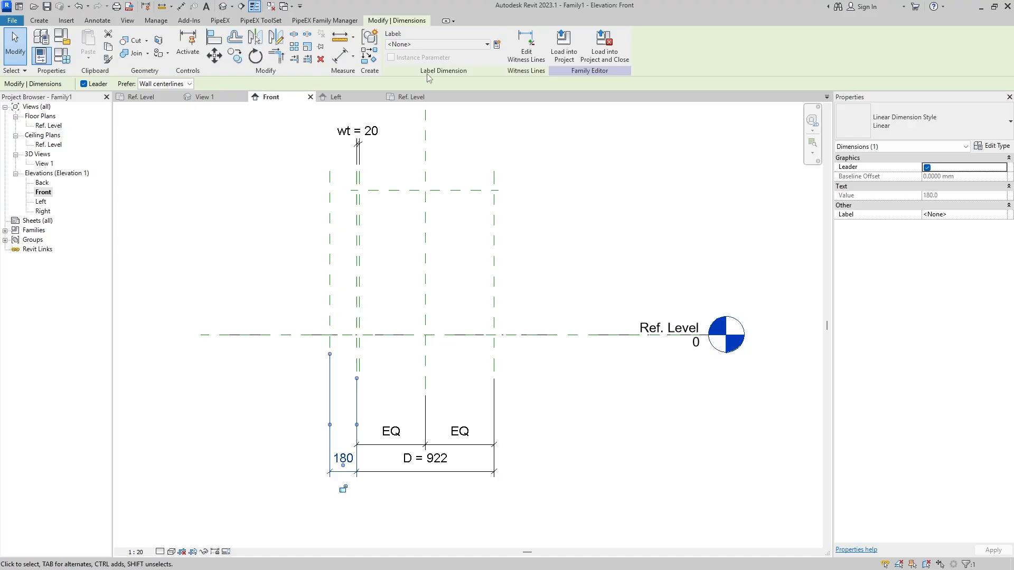
# Label the new outer gap dimension with a new instance family parameter named it.
pyautogui.click(496, 45)
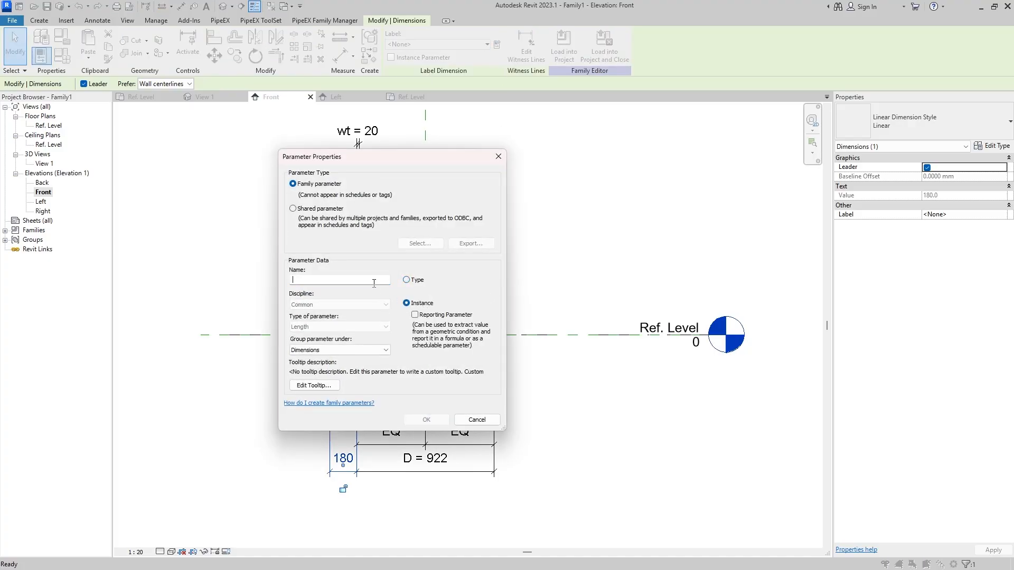
pyautogui.write('it')
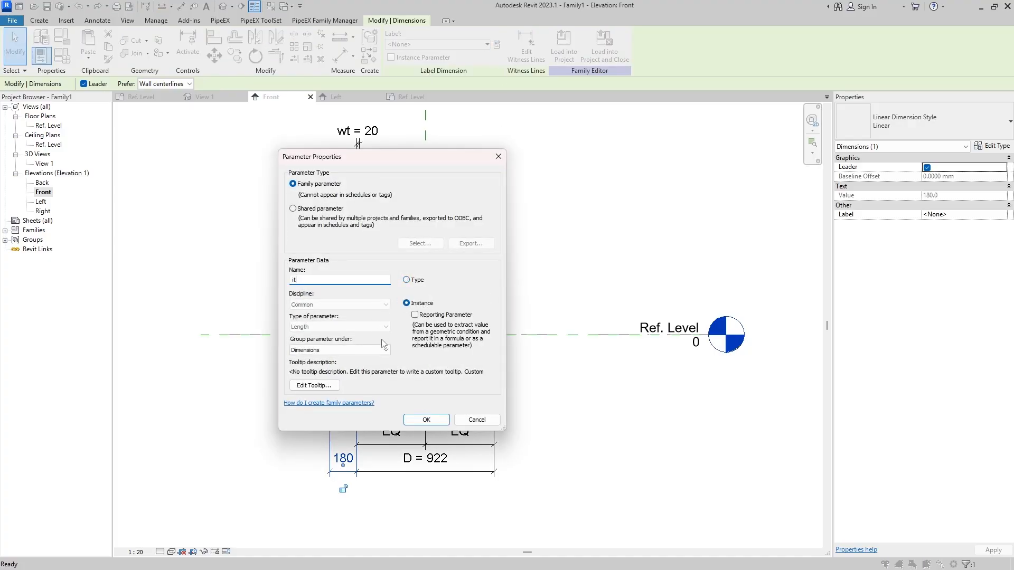
pyautogui.click(430, 421)
pyautogui.click(563, 410)
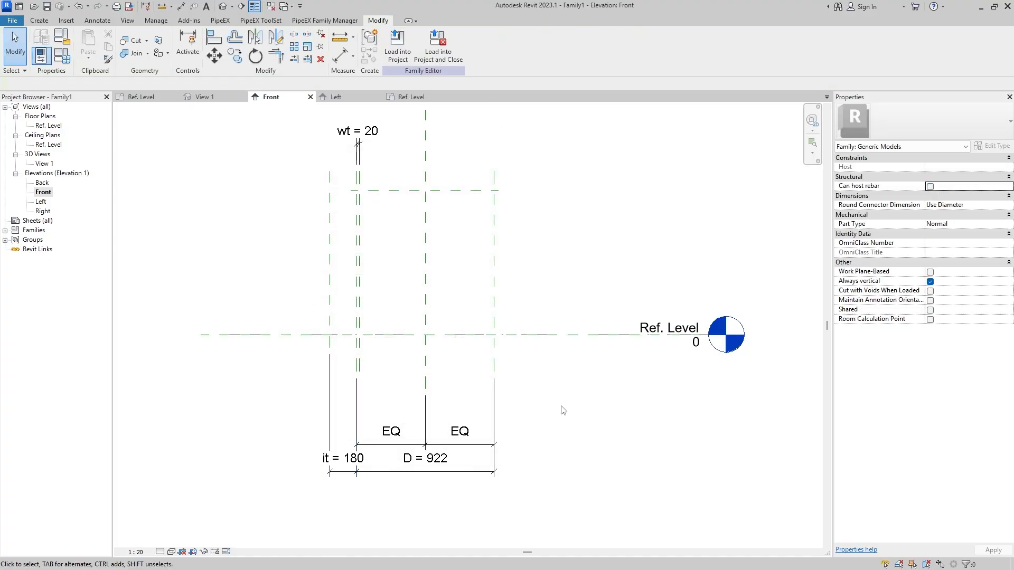
# Start a solid revolve and sketch a rectangular wall profile between the two wt planes, from Ref. Level to the upper plane, locking its edges.
pyautogui.click(41, 21)
pyautogui.click(133, 54)
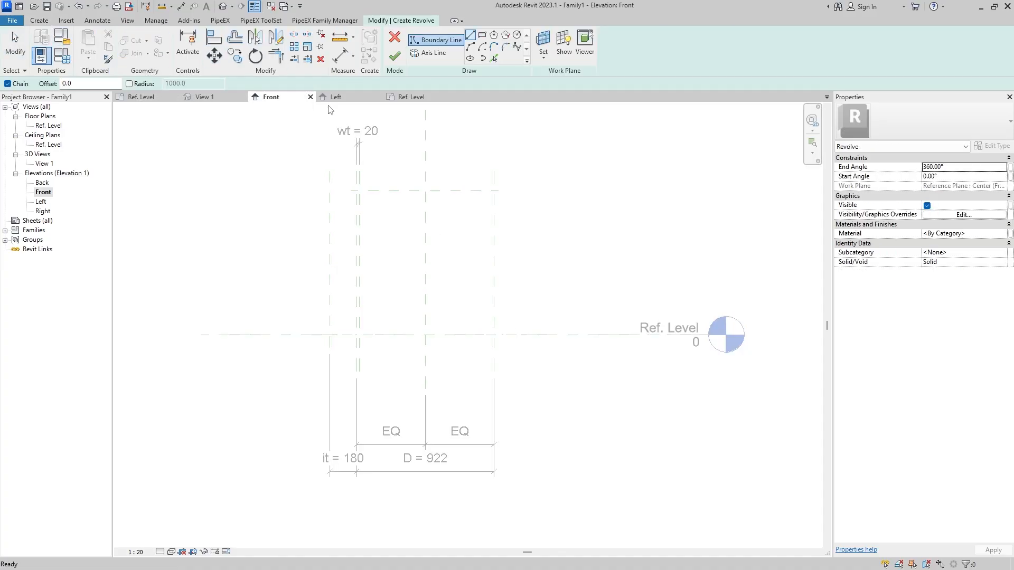
pyautogui.click(482, 35)
pyautogui.scroll(2, 370, 237)
pyautogui.click(359, 386)
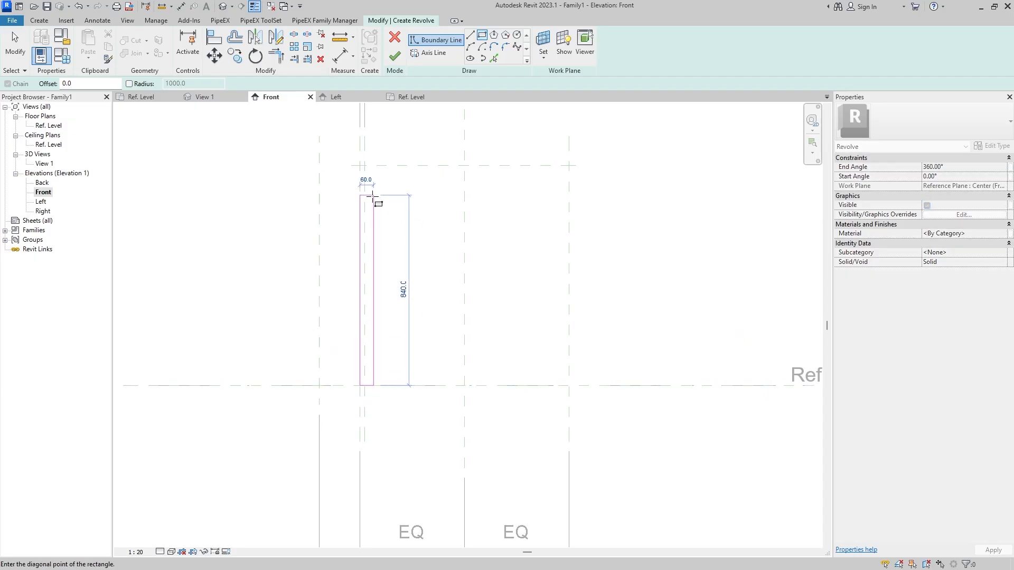
pyautogui.click(363, 165)
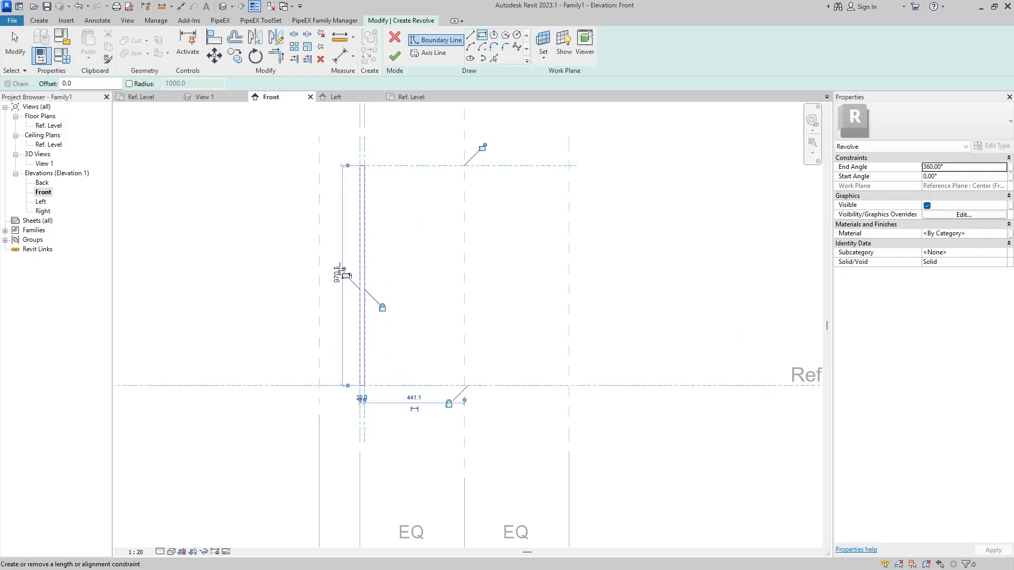
# Draw a revolve axis line about 140 mm long on the center reference plane and finish the tank wall revolve.
pyautogui.click(429, 52)
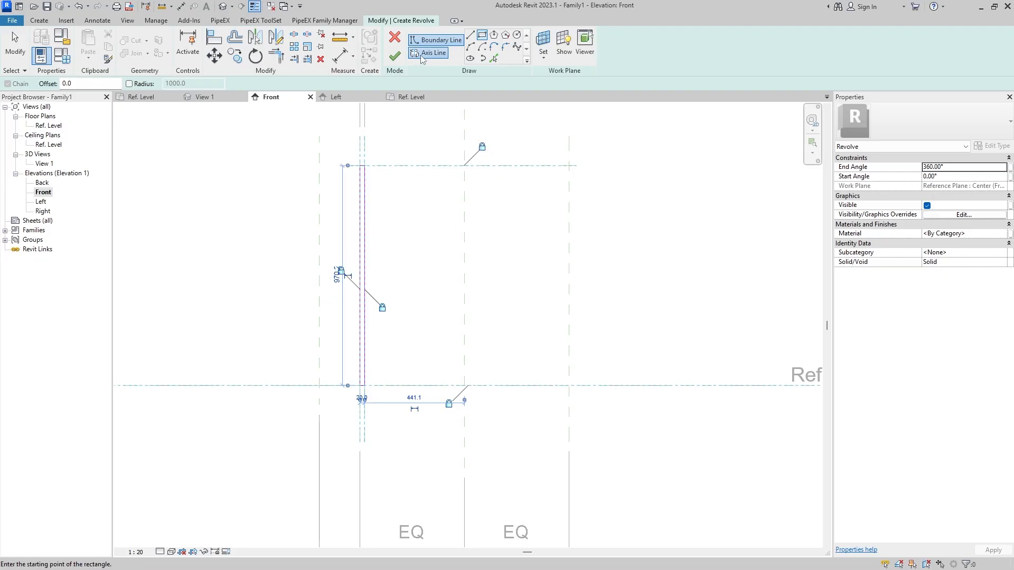
pyautogui.click(465, 286)
pyautogui.click(464, 319)
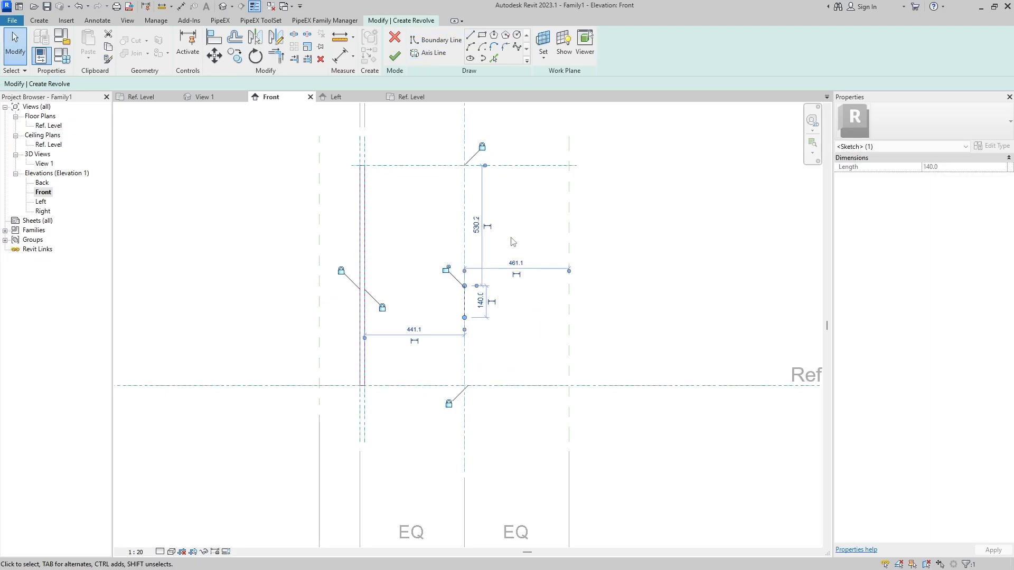
pyautogui.click(396, 56)
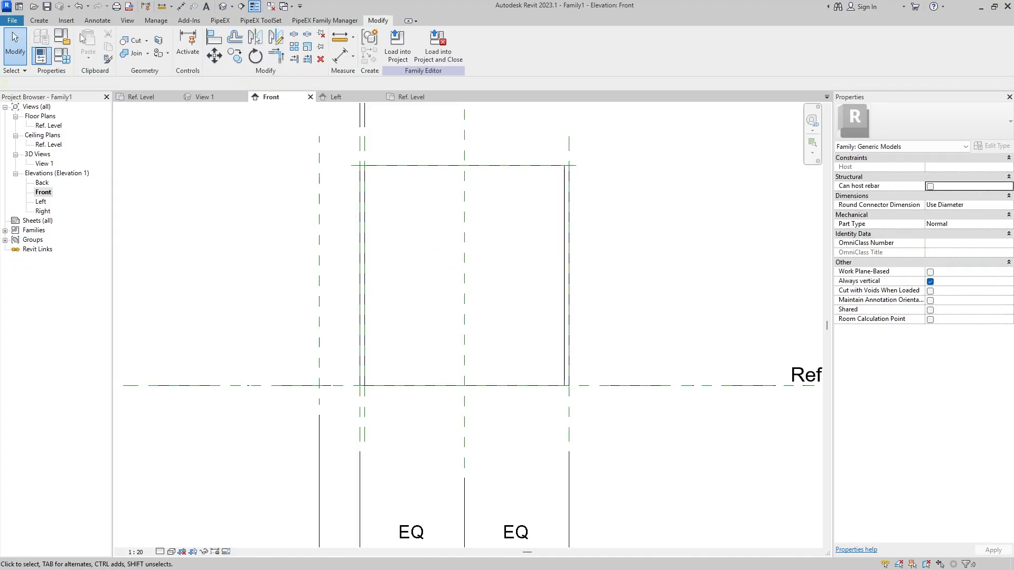
# Start a second revolve with a rectangular boundary between the outer wall plane and the outermost left plane, locking its edges to the references.
pyautogui.click(39, 21)
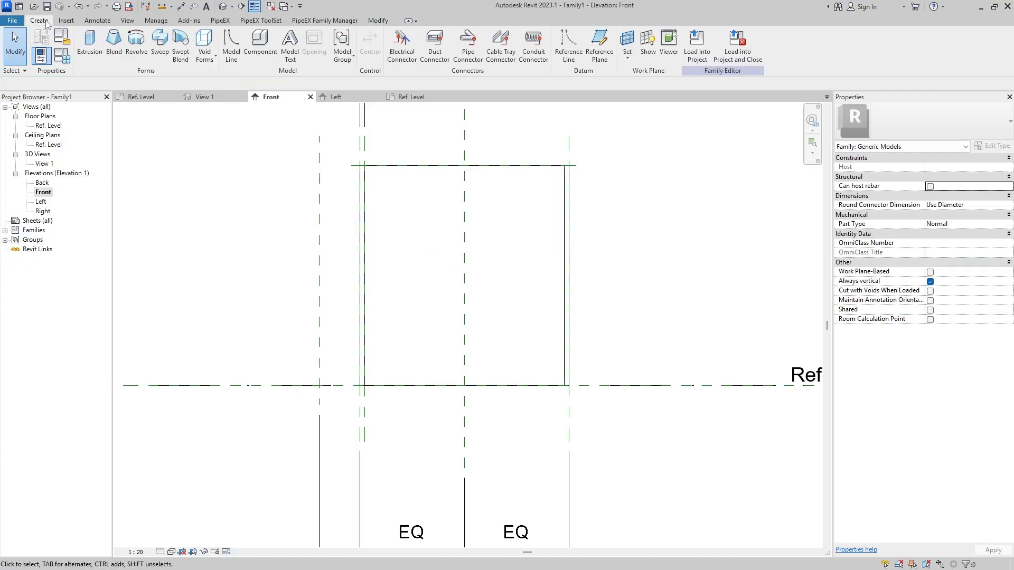
pyautogui.click(135, 51)
pyautogui.click(482, 35)
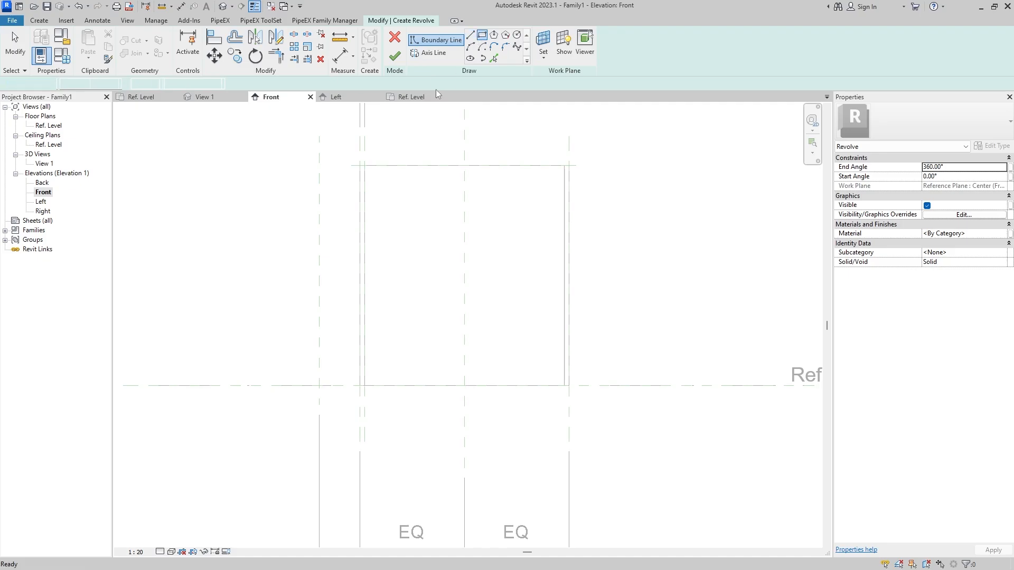
pyautogui.click(360, 385)
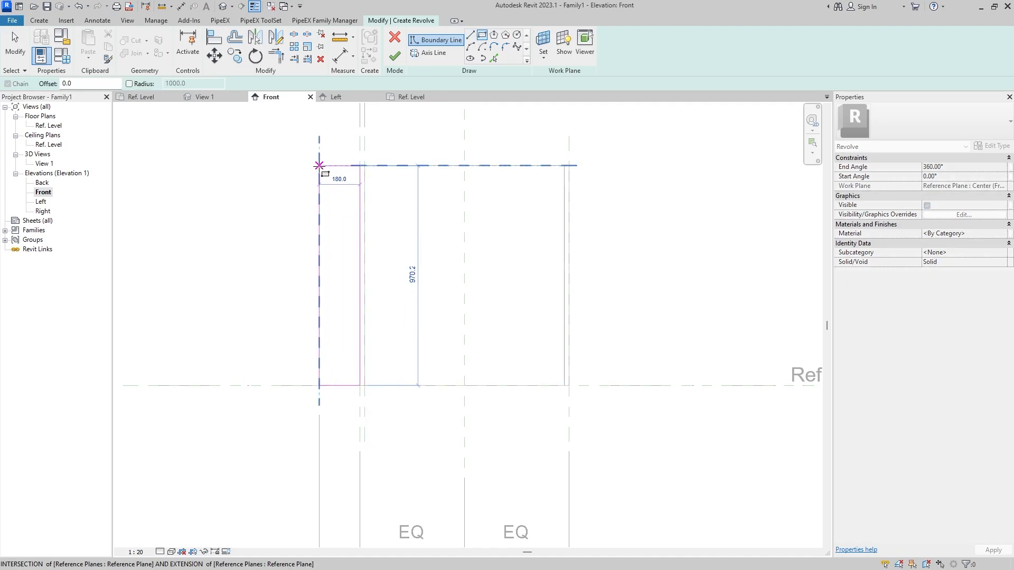
pyautogui.click(319, 165)
pyautogui.click(338, 291)
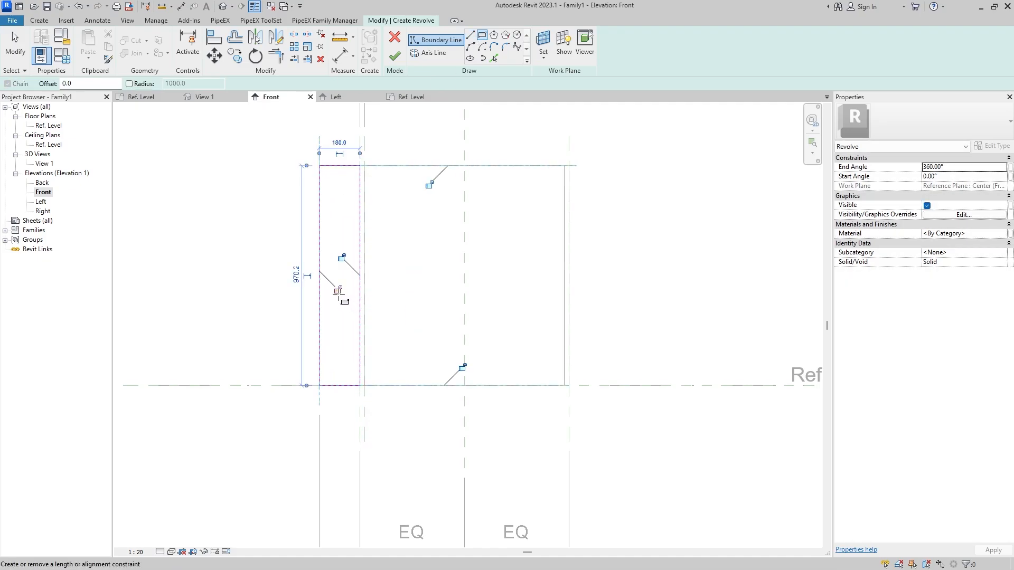
pyautogui.click(342, 258)
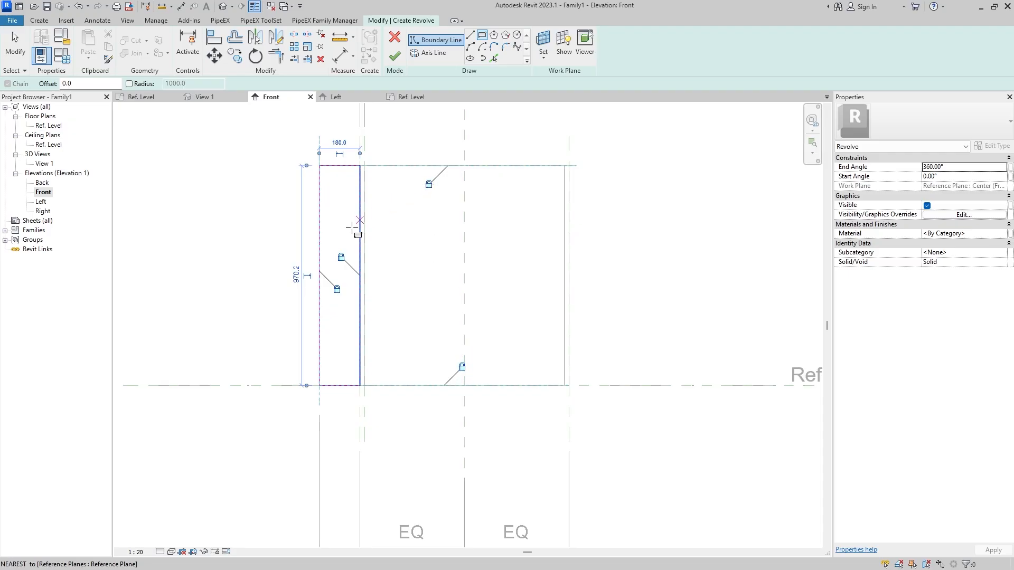
pyautogui.press('Escape')
pyautogui.press('Escape')
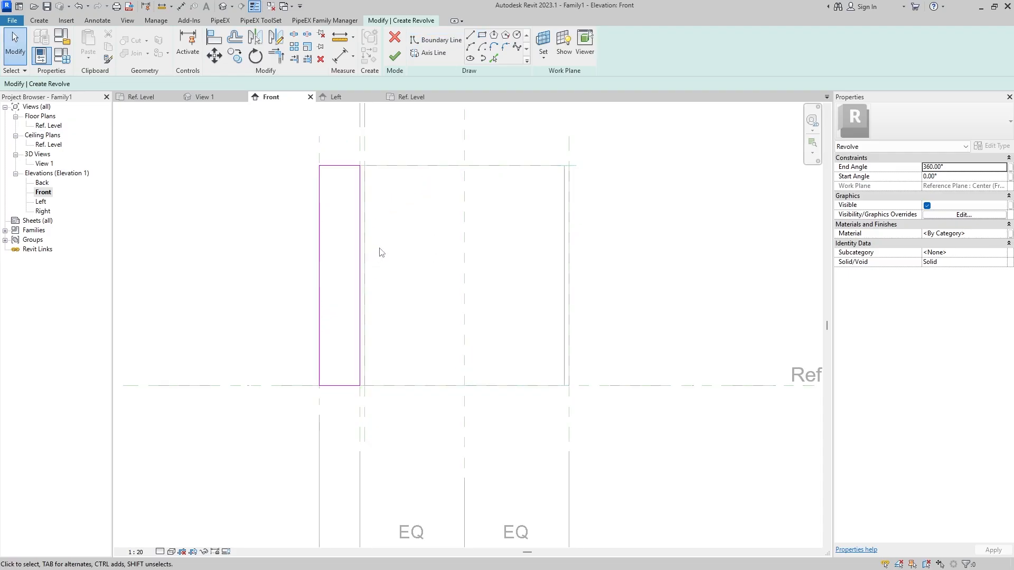
# Draw an axis line about 220 mm long on the center reference plane and finish the outer layer's revolve.
pyautogui.click(429, 52)
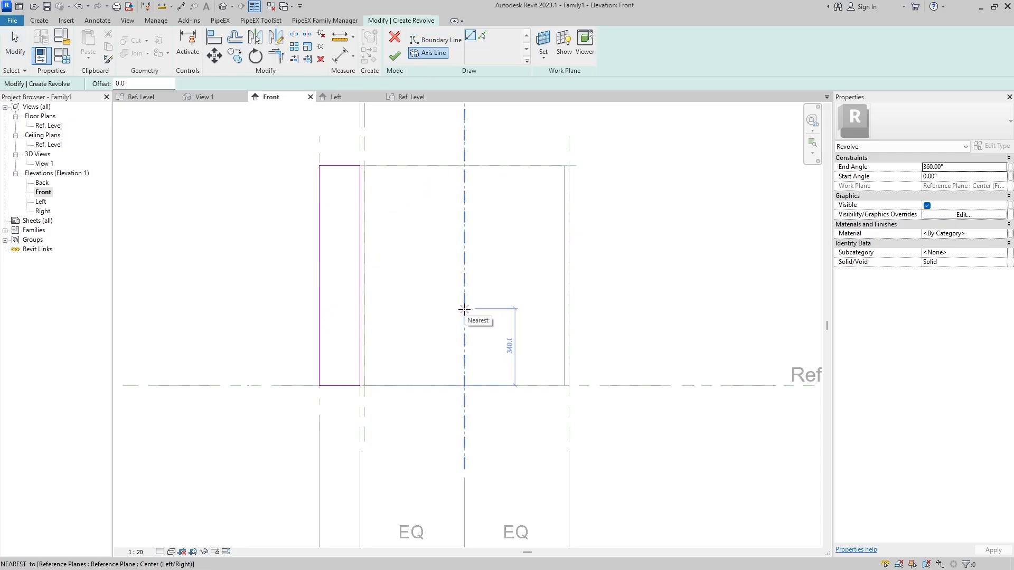
pyautogui.click(464, 309)
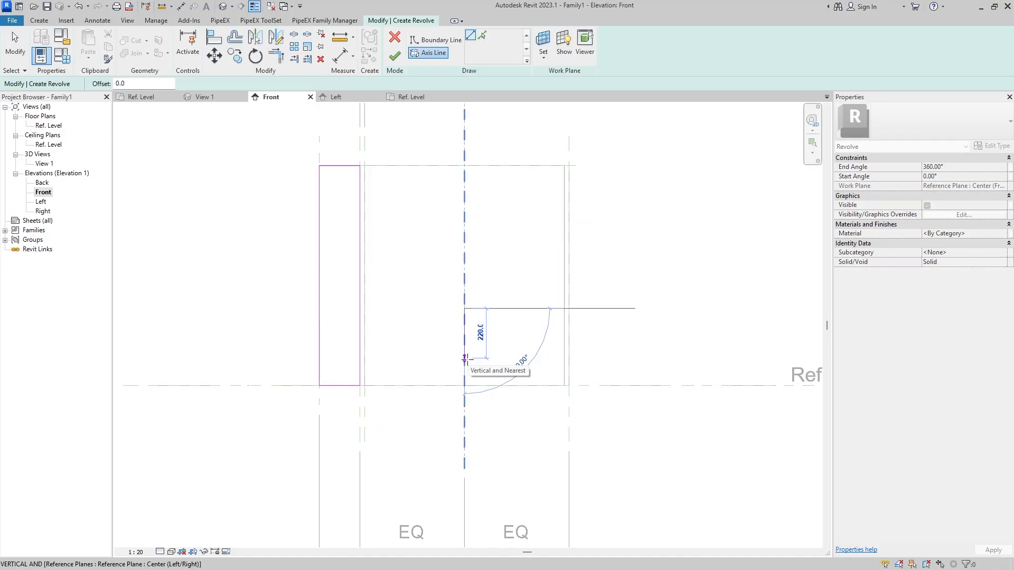
pyautogui.click(465, 359)
pyautogui.press('Escape')
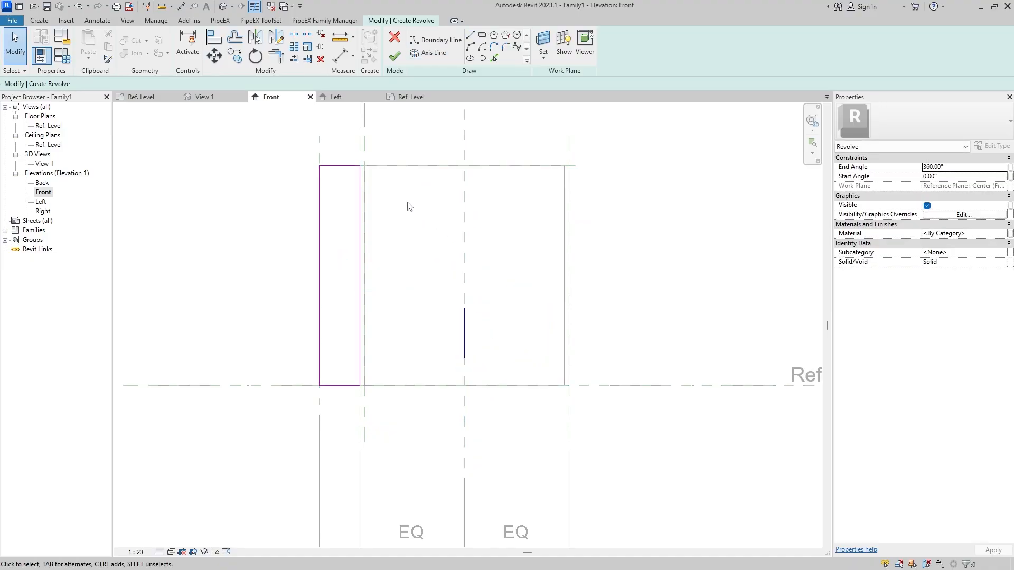
pyautogui.click(393, 60)
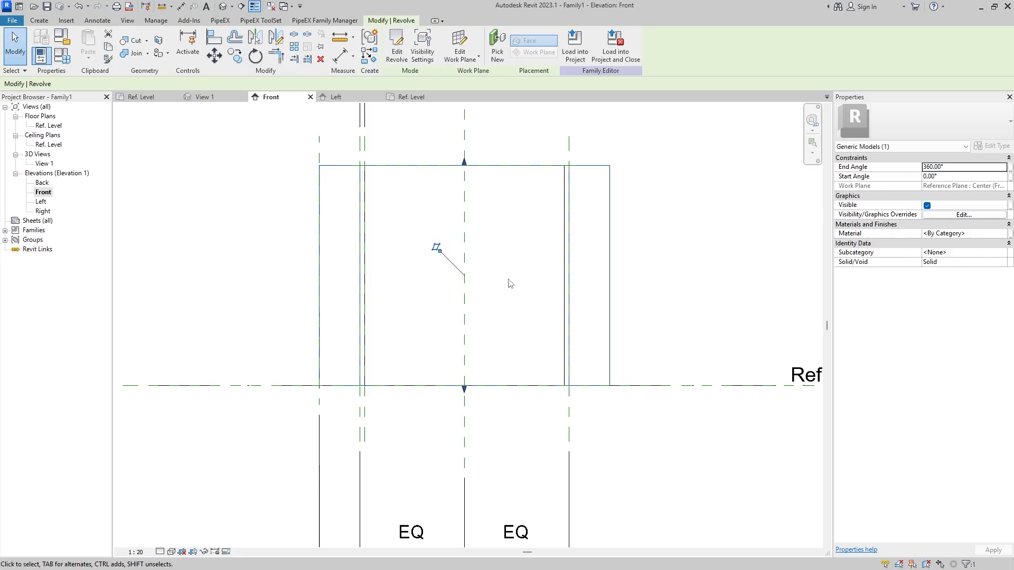
pyautogui.press('Escape')
# Add a vertical aligned dimension between the upper reference plane and the Ref. Level, beside the outer layer.
pyautogui.click(97, 20)
pyautogui.click(42, 45)
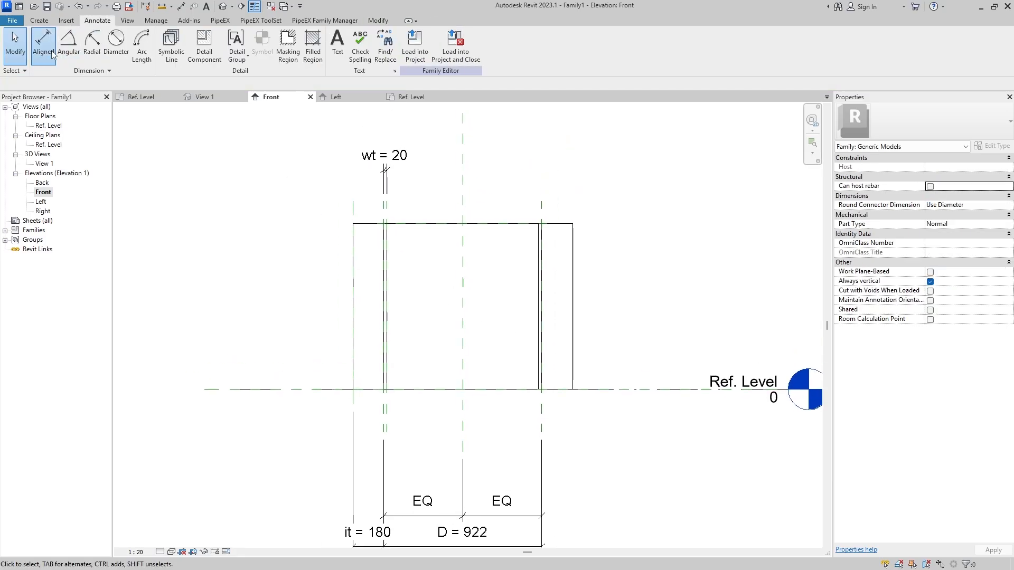
pyautogui.click(413, 225)
pyautogui.click(317, 391)
pyautogui.click(296, 311)
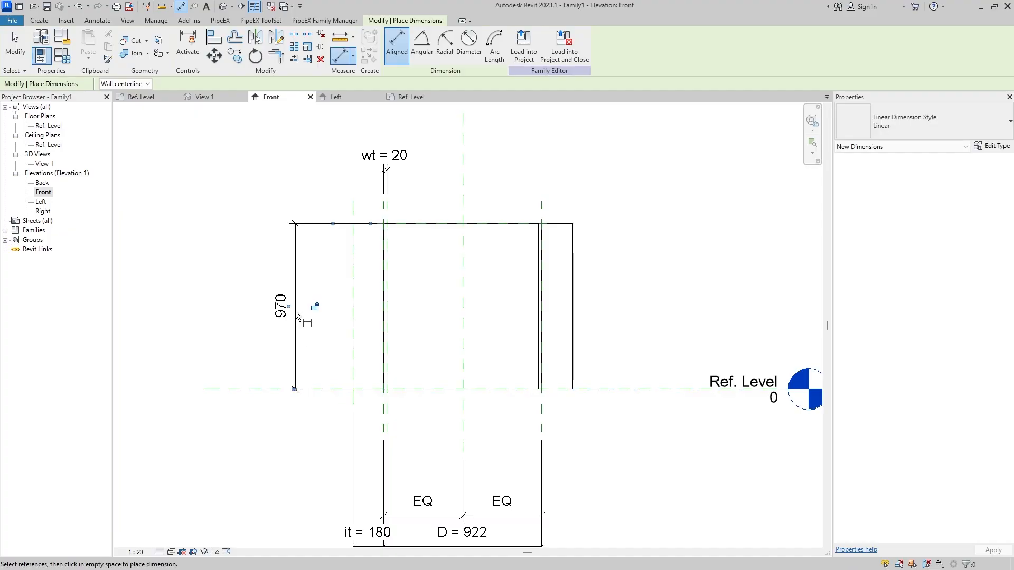
pyautogui.press('Escape')
# Label the vertical height dimension with a new instance family parameter named SH.
pyautogui.click(296, 343)
pyautogui.click(496, 47)
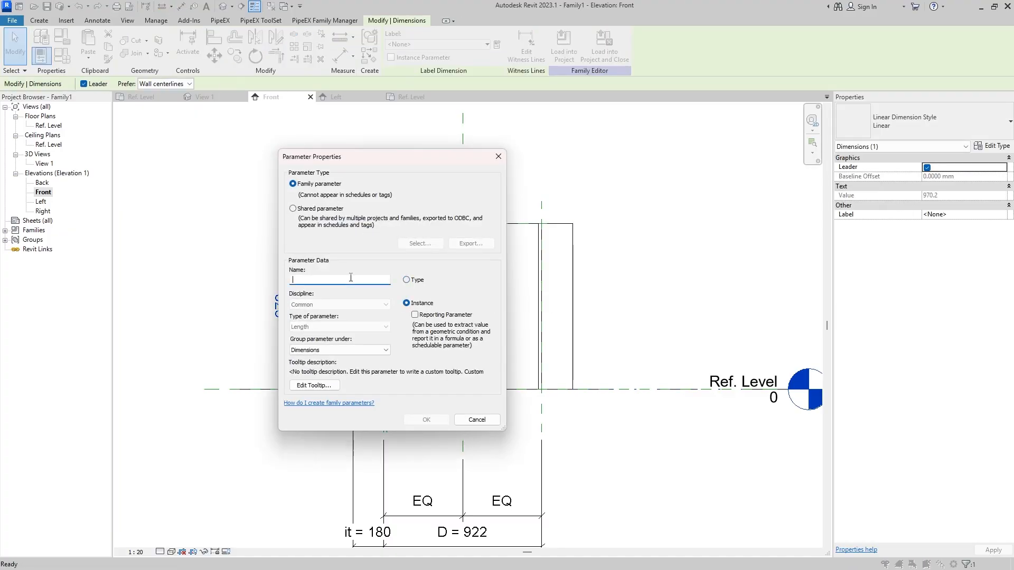
pyautogui.write('SH')
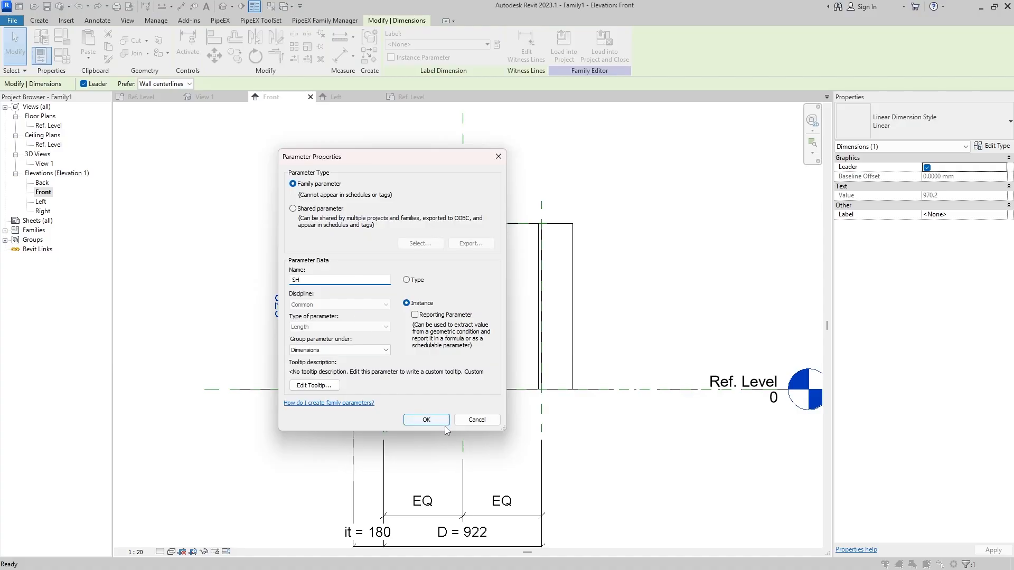
pyautogui.click(441, 422)
pyautogui.click(607, 325)
# Show the two revolved cylinders in the default 3D view with the Shaded visual style.
pyautogui.scroll(-2, 509, 253)
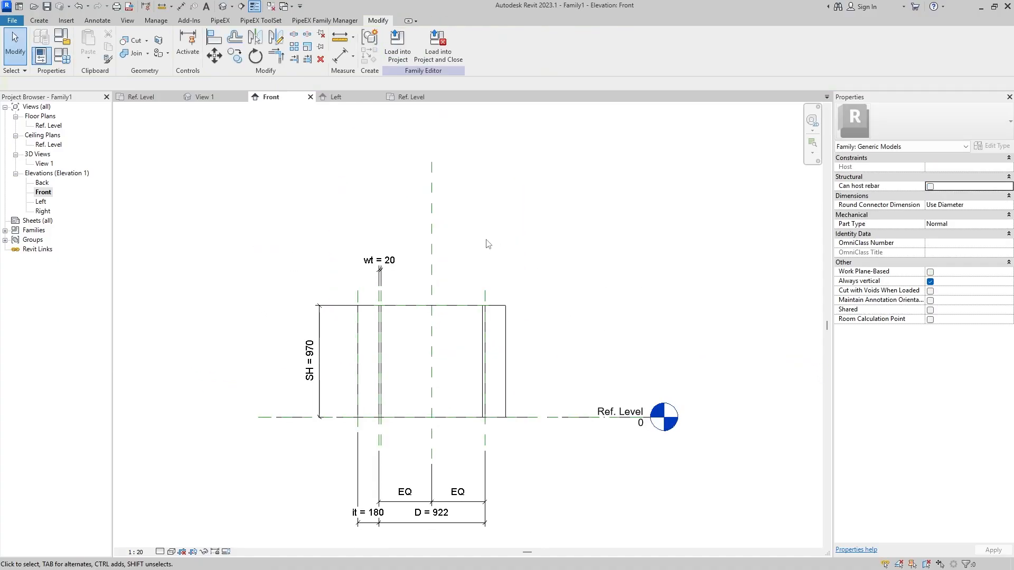
pyautogui.scroll(2, 370, 324)
pyautogui.scroll(-2, 396, 290)
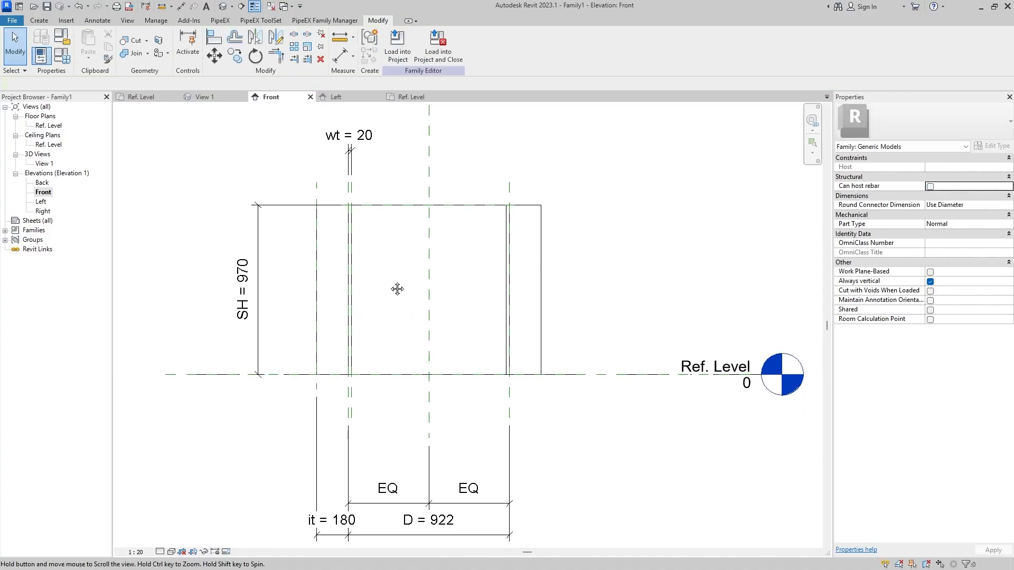
pyautogui.scroll(1, 354, 333)
pyautogui.click(359, 351)
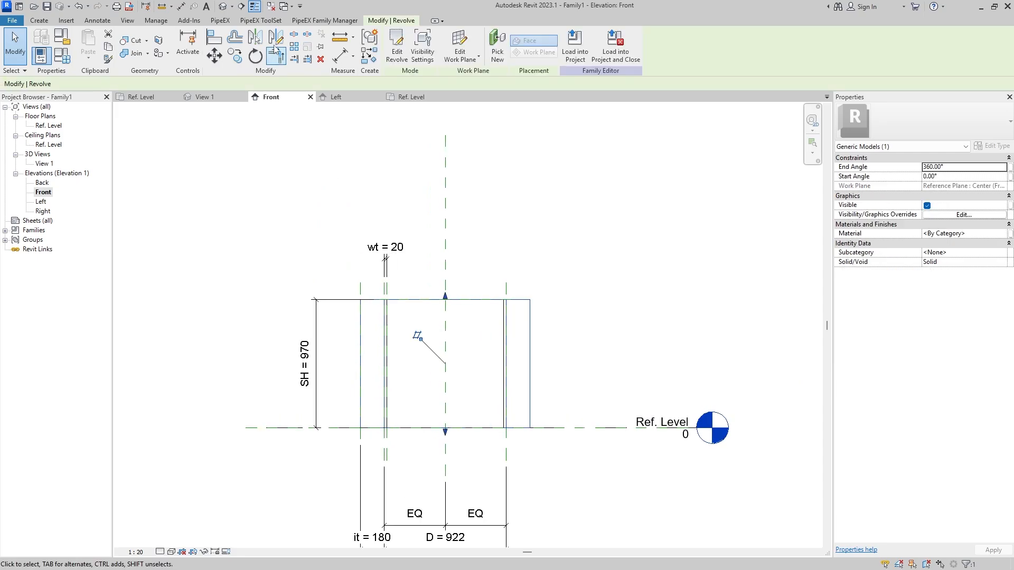
pyautogui.click(225, 11)
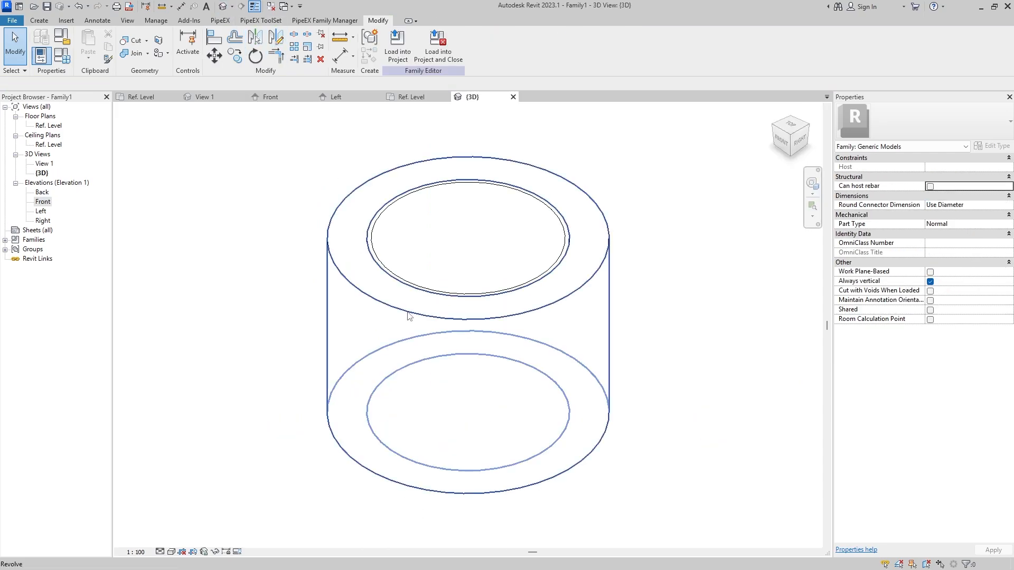
pyautogui.click(171, 552)
pyautogui.click(189, 520)
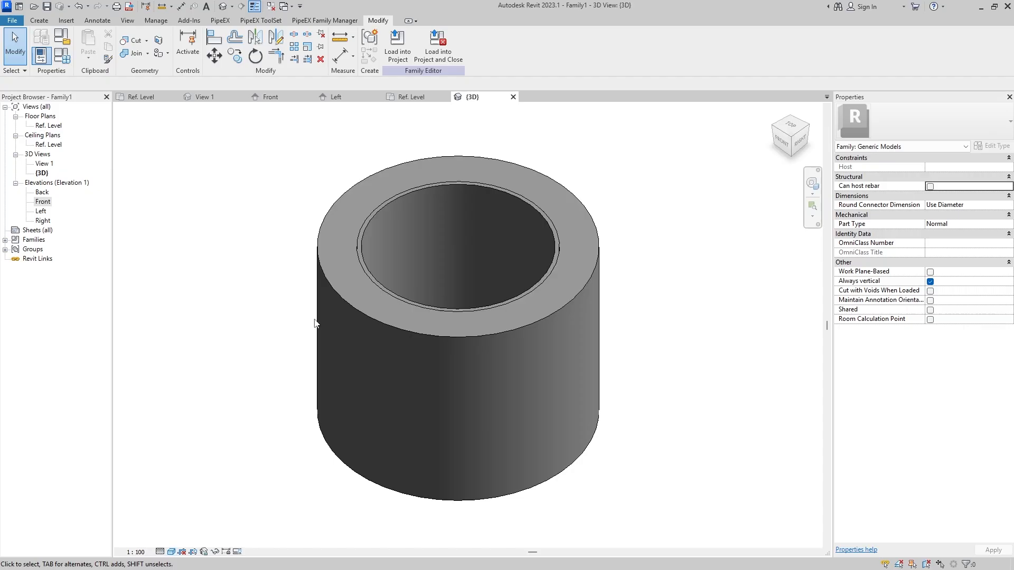
# Assign the Glass material to the outer revolved layer of the shell.
pyautogui.click(329, 283)
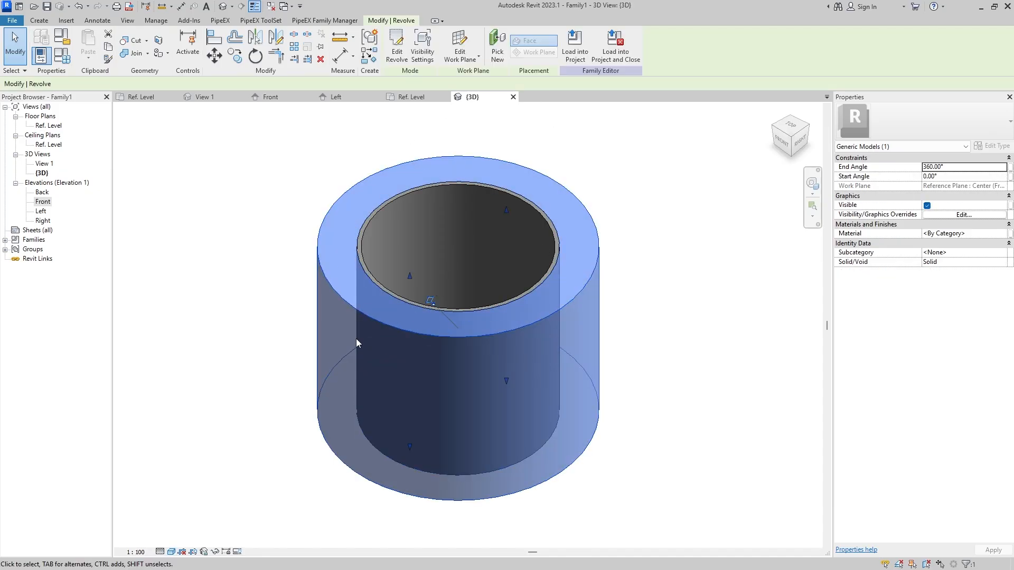
pyautogui.click(1010, 234)
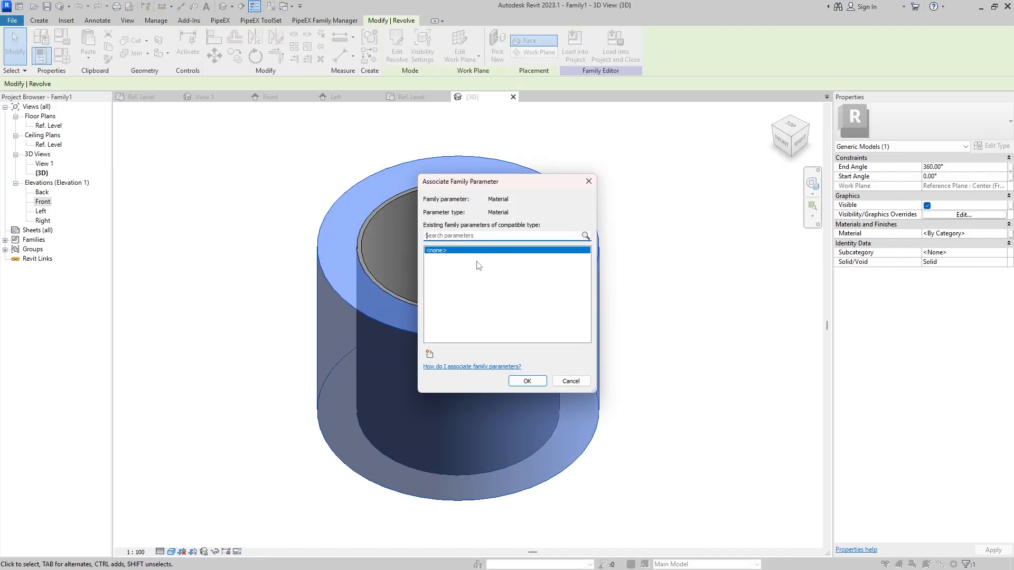
pyautogui.press('Escape')
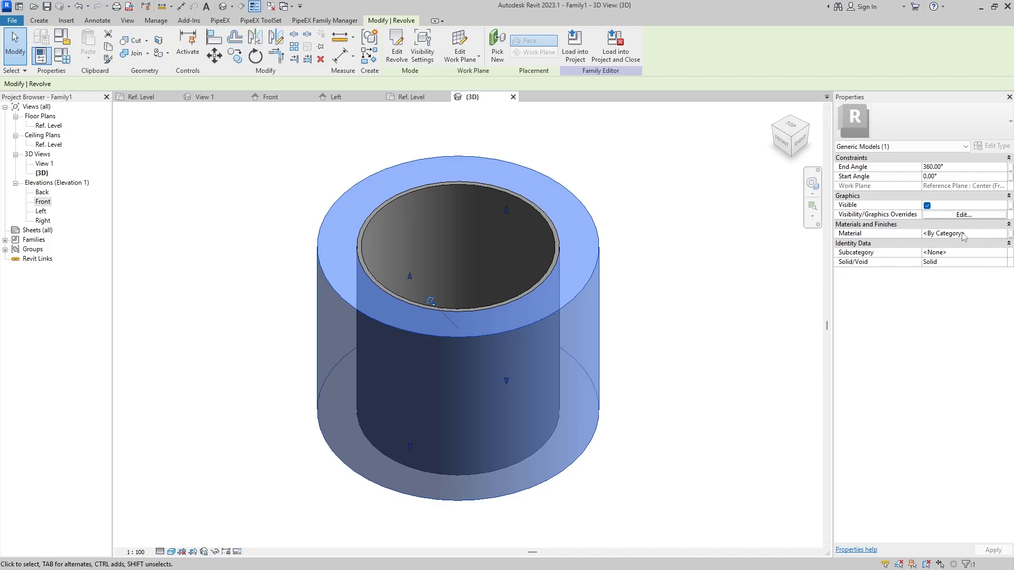
pyautogui.click(1004, 234)
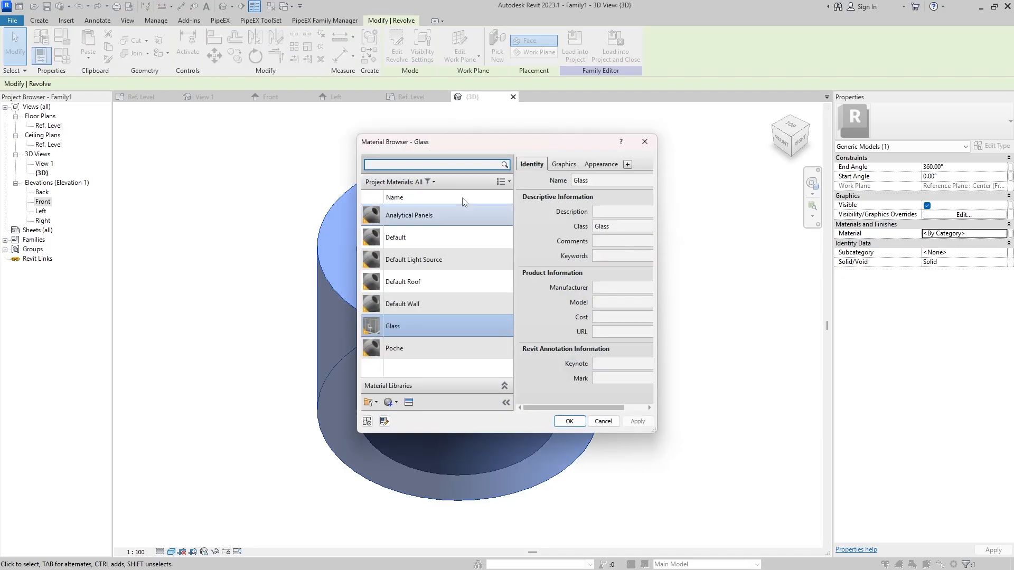
pyautogui.doubleClick(392, 332)
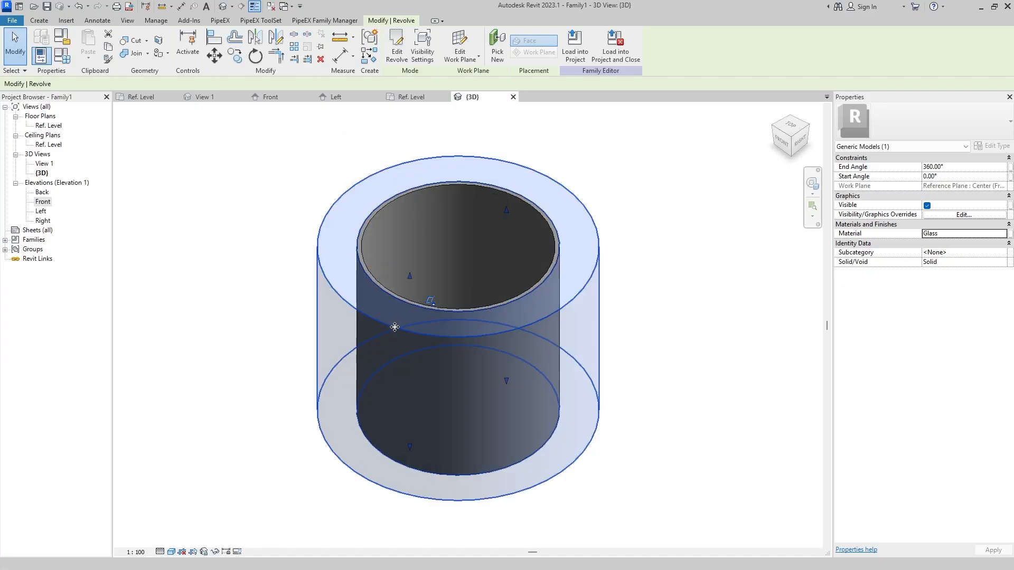
pyautogui.click(650, 231)
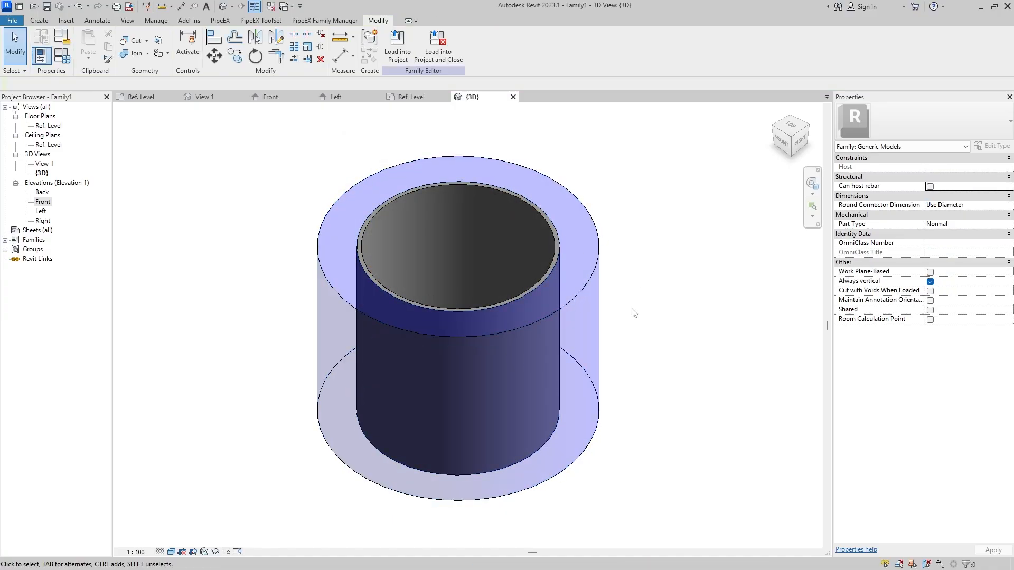
pyautogui.click(590, 275)
pyautogui.click(644, 279)
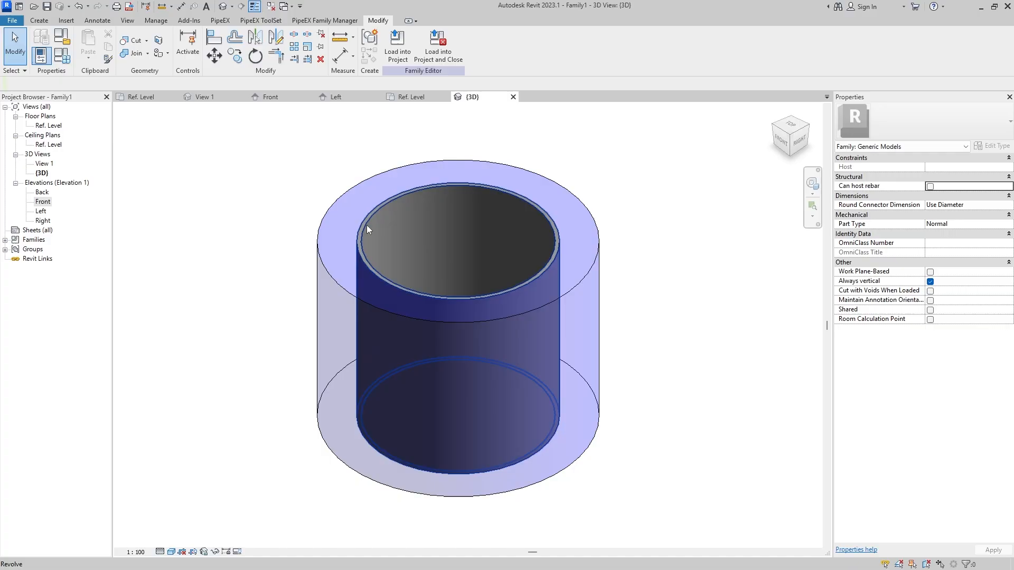
# Close the inactive views and save the family as Shell.rfa.
pyautogui.click(271, 7)
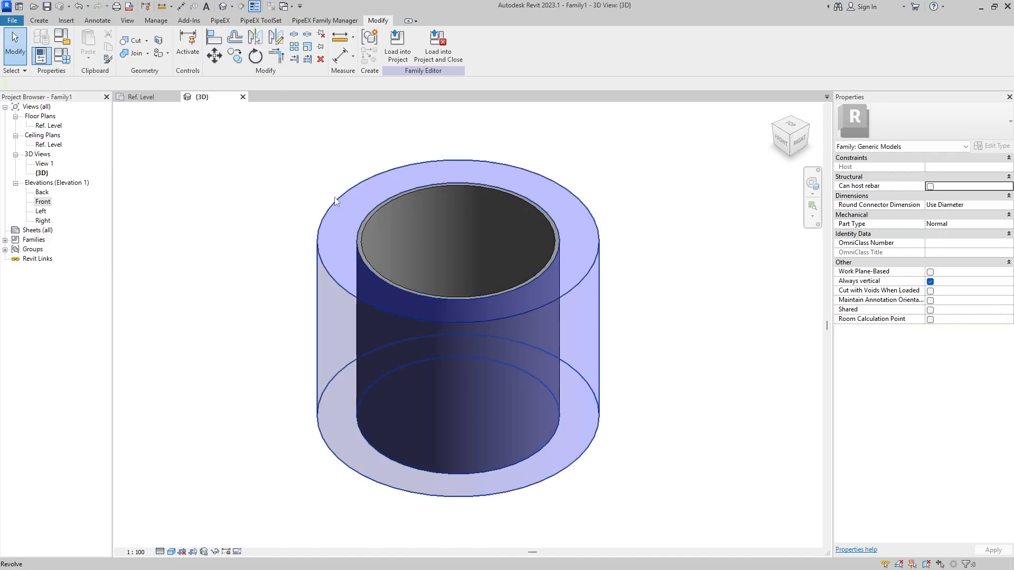
pyautogui.hotkey('ctrl', 's')
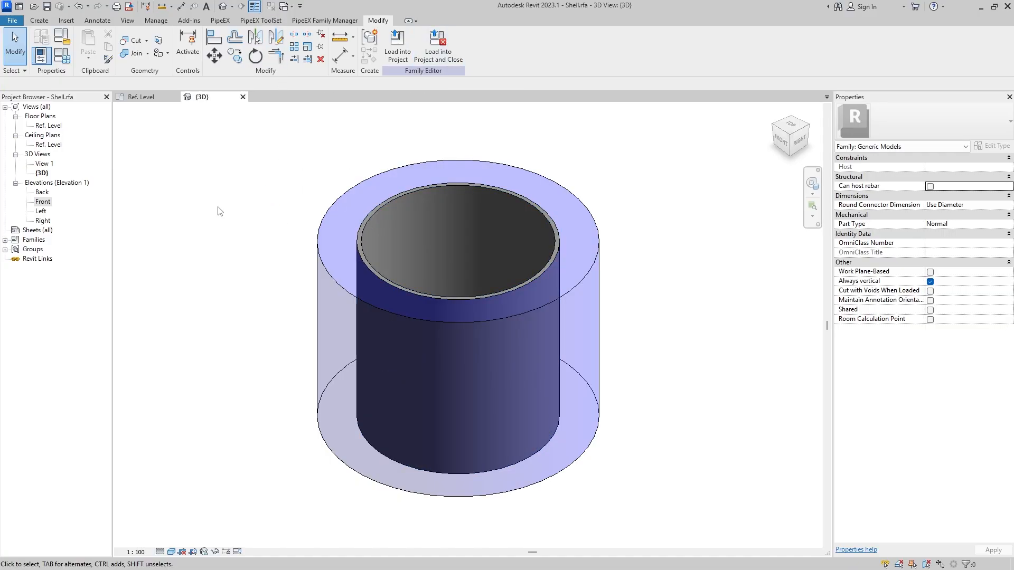
# Return to the Shell family's 3D view and make the family Work Plane-Based.
pyautogui.click(397, 45)
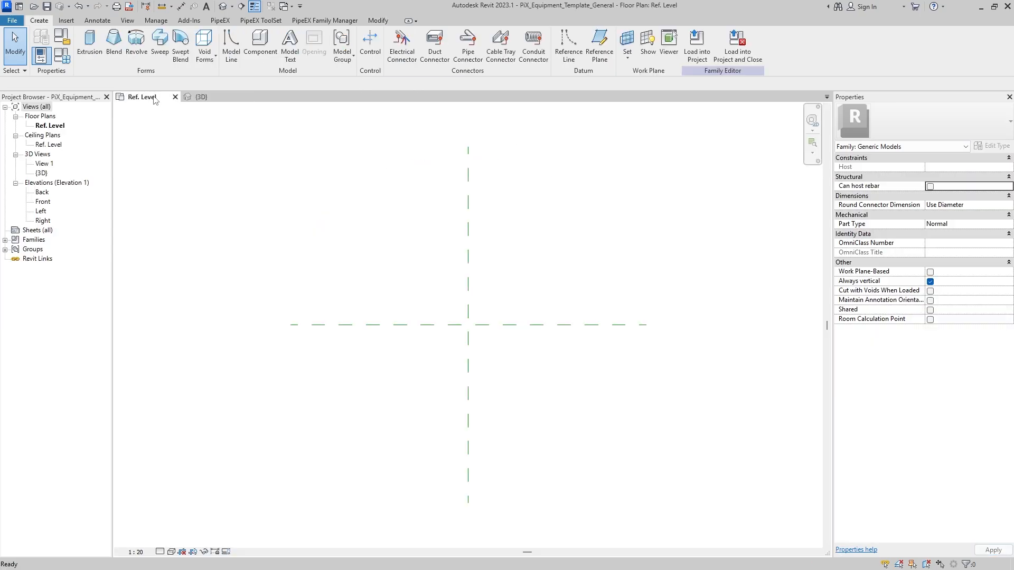
pyautogui.click(211, 98)
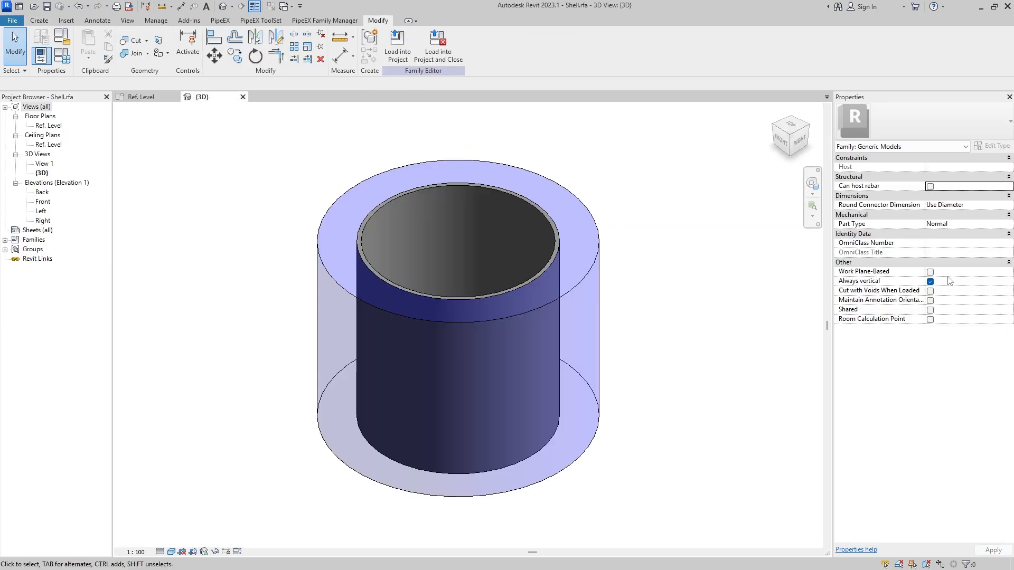
pyautogui.moveTo(842, 275)
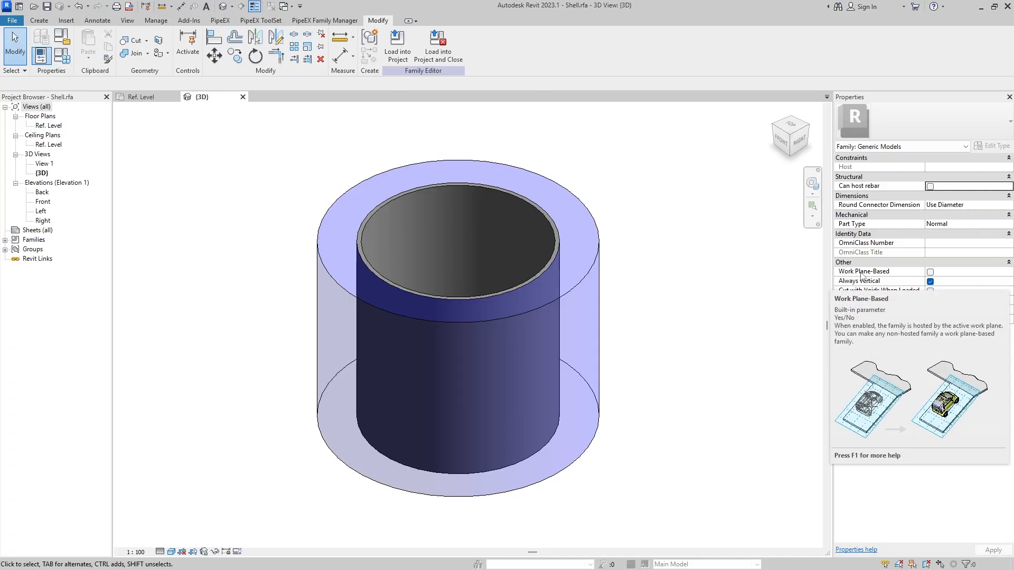
pyautogui.click(931, 273)
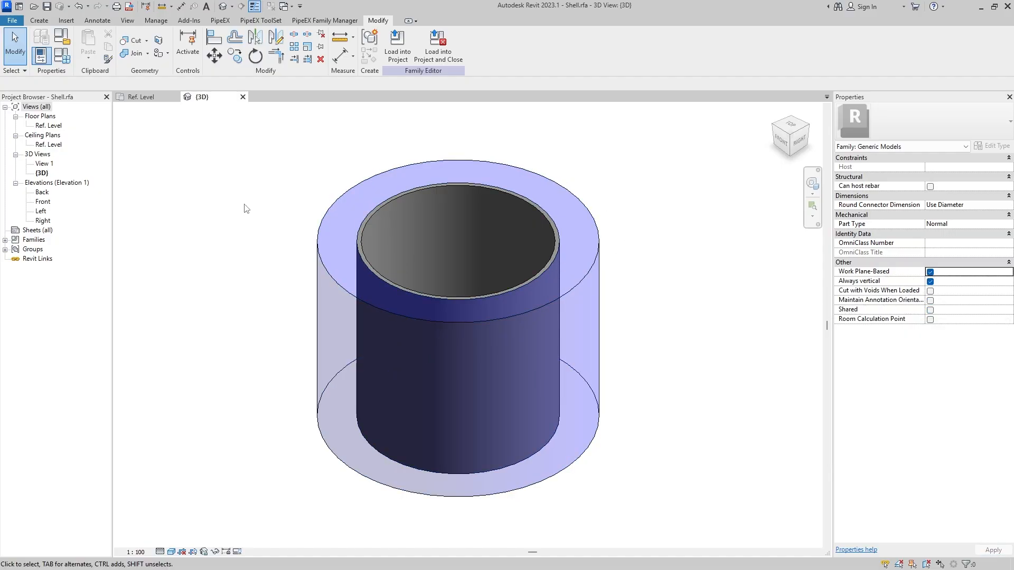
# Load the Shell family into PiX_Equipment_Template_General and place it on the Ref. Level at the intersection of the center reference planes.
pyautogui.click(397, 43)
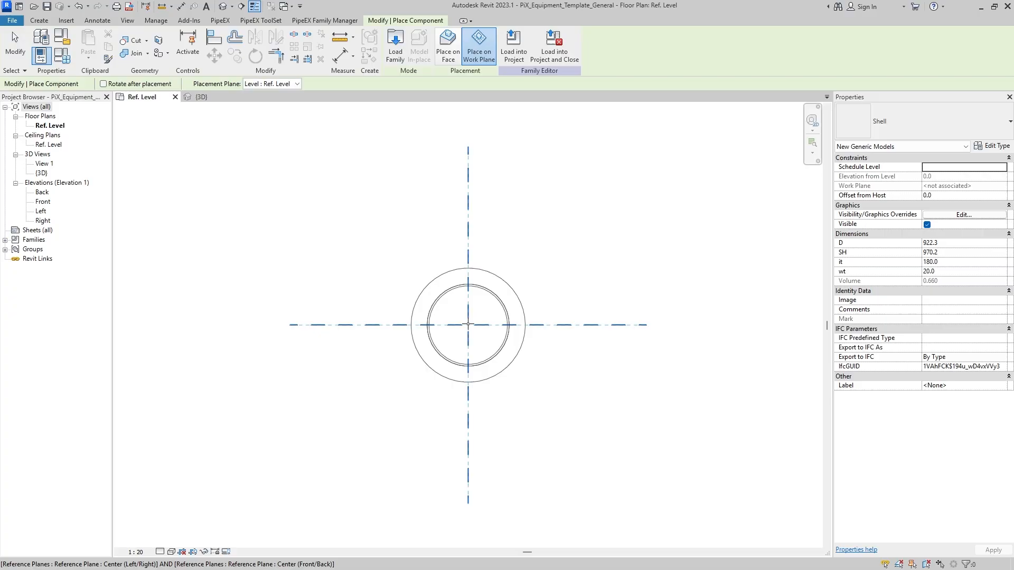
pyautogui.click(468, 324)
pyautogui.press('Escape')
pyautogui.press('Escape')
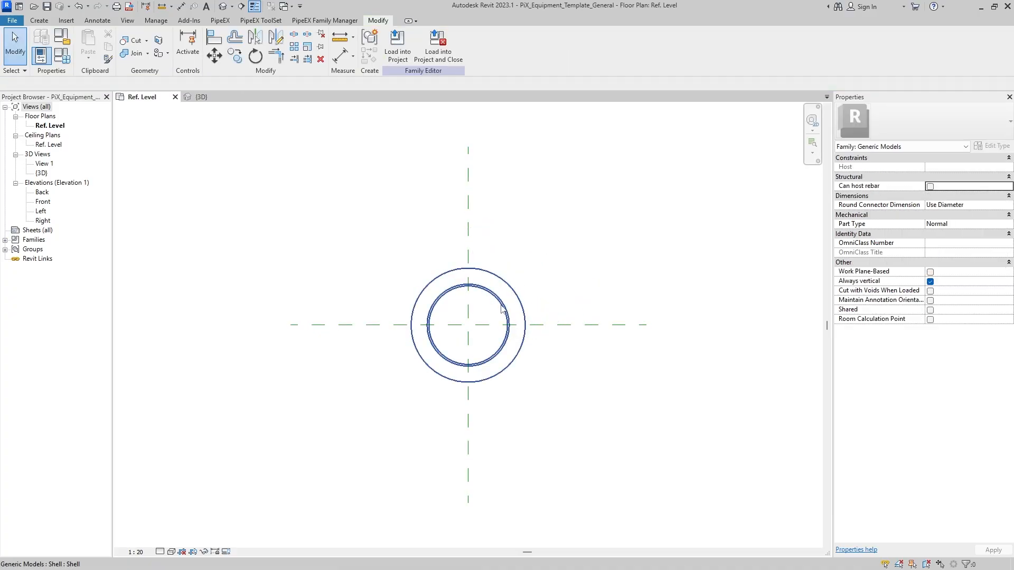
pyautogui.click(502, 309)
pyautogui.press('Escape')
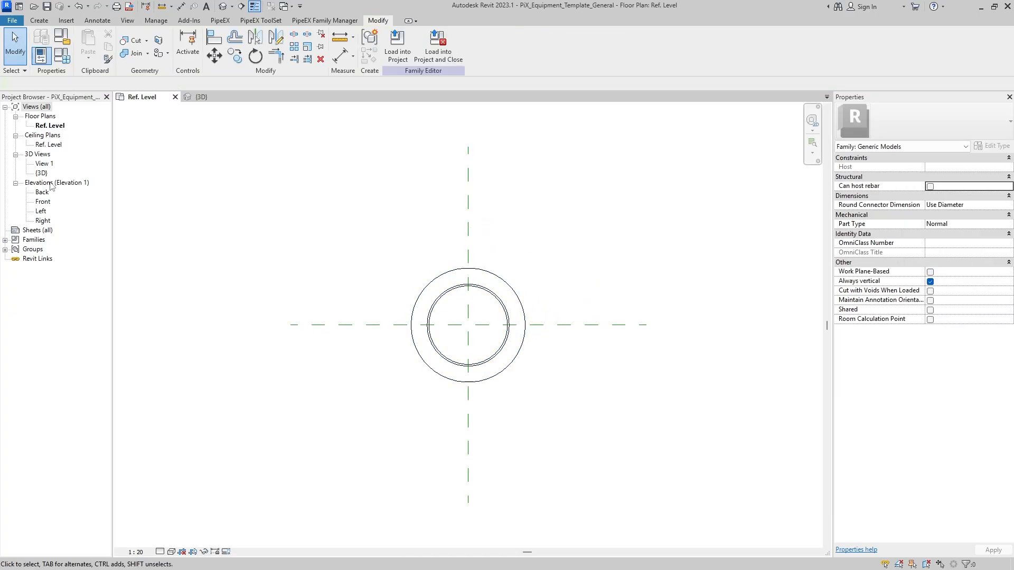
# Inspect the placed shell in the default 3D view.
pyautogui.click(223, 6)
pyautogui.keyDown('shift'); pyautogui.moveTo(521, 323); pyautogui.dragTo(549, 292, button='middle'); pyautogui.keyUp('shift')
pyautogui.click(439, 266)
pyautogui.click(677, 271)
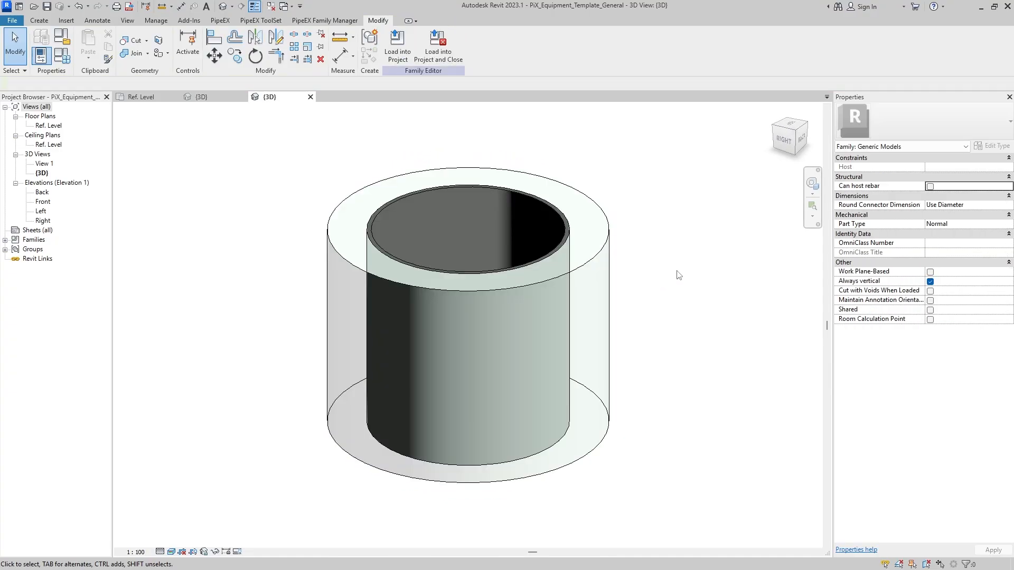
# In the Front elevation, associate the placed shell's D parameter with PiX_MEC_Tank_Diameter.
pyautogui.doubleClick(42, 202)
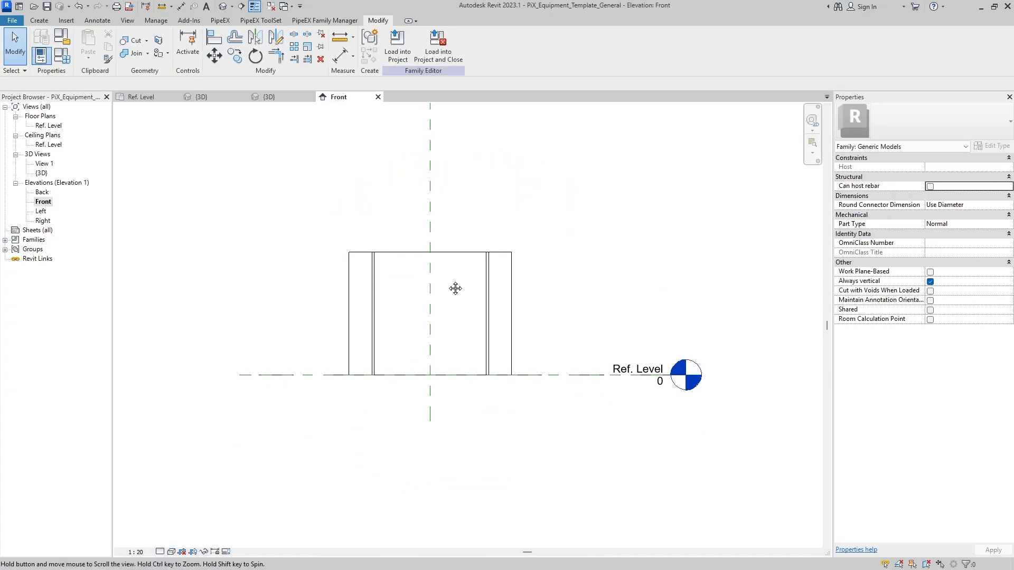
pyautogui.click(382, 246)
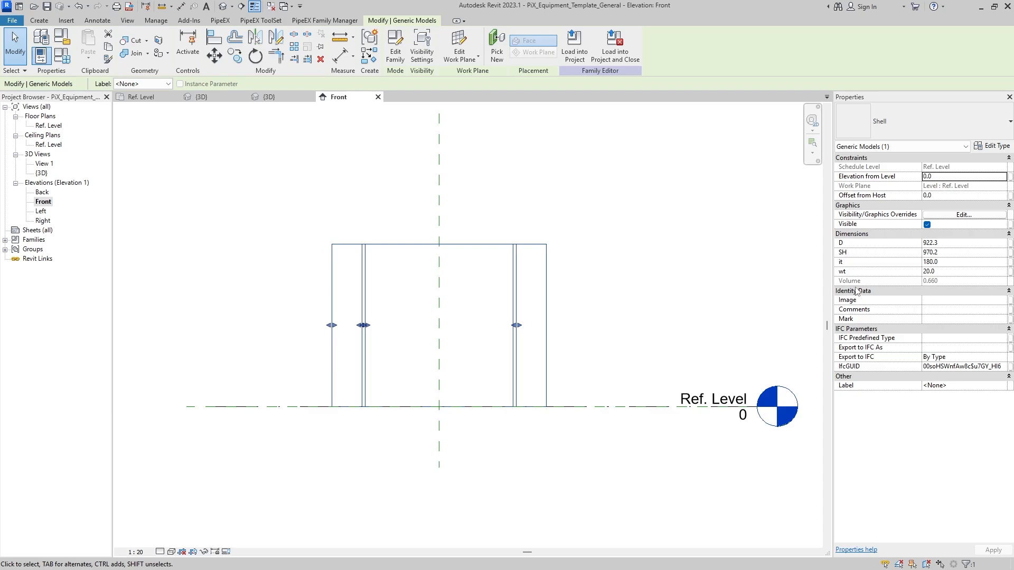
pyautogui.click(1009, 243)
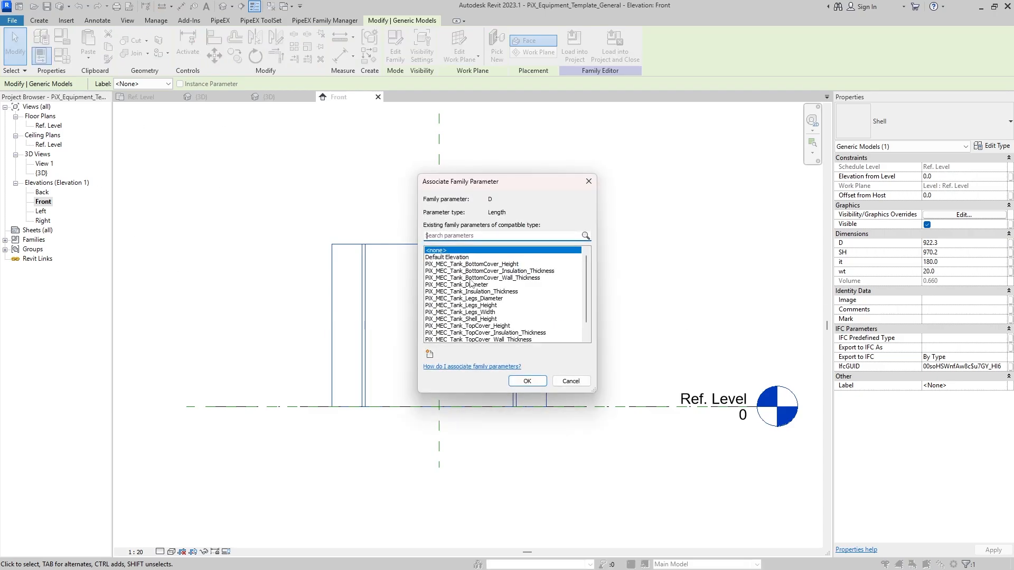
pyautogui.click(491, 284)
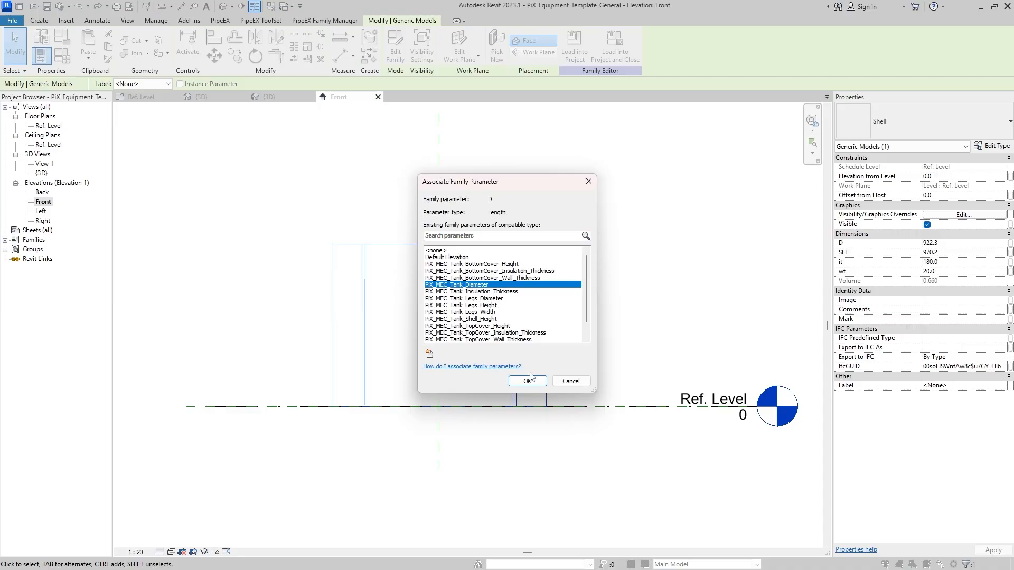
pyautogui.click(527, 381)
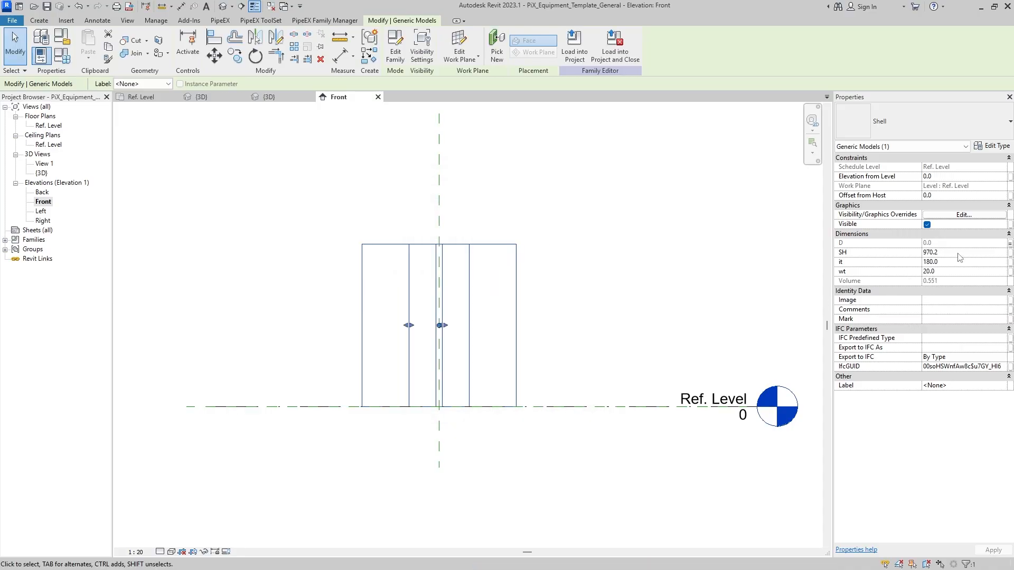
# In the family types, set the tank diameter to 2000, legs diameter to 150, legs height to 1500 and legs width to 100.
pyautogui.click(63, 55)
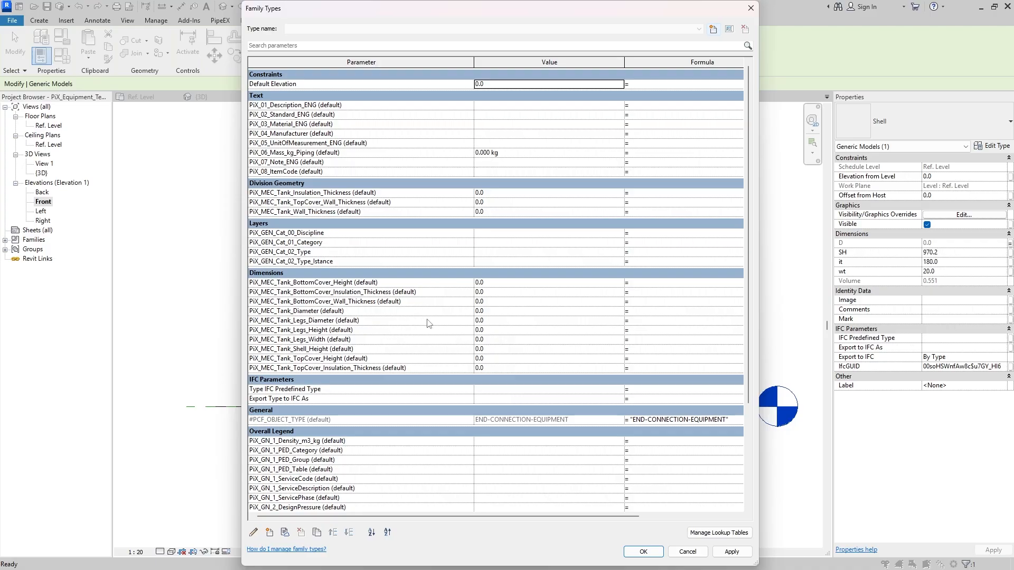
pyautogui.click(473, 312)
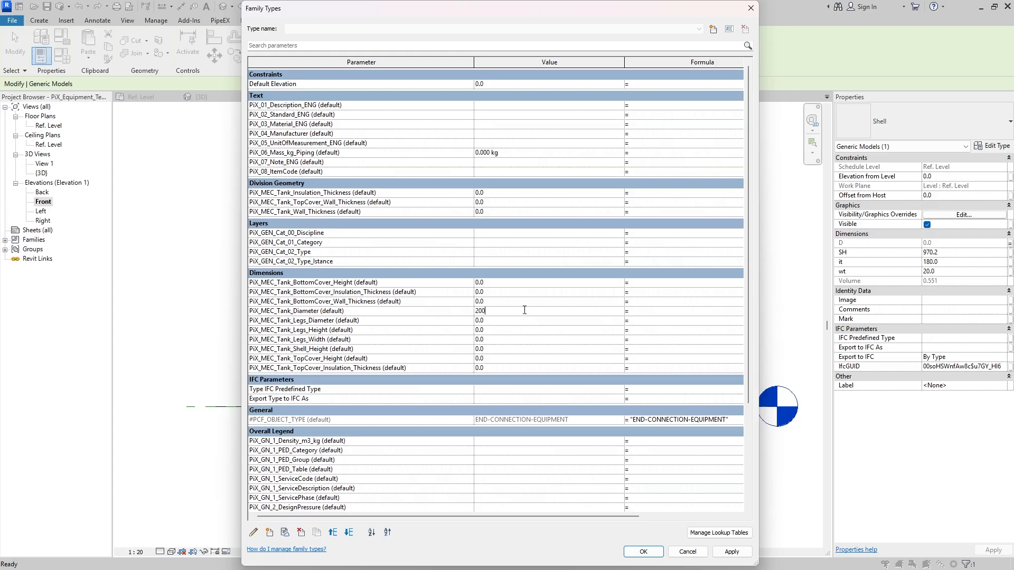
pyautogui.click(503, 321)
pyautogui.write('150')
pyautogui.click(507, 330)
pyautogui.click(499, 340)
# Set PiX_MEC_Tank_Shell_Height to 3000 and PiX_MEC_Tank_TopCover_Height to 300.
pyautogui.click(515, 350)
pyautogui.write('3000')
pyautogui.click(511, 359)
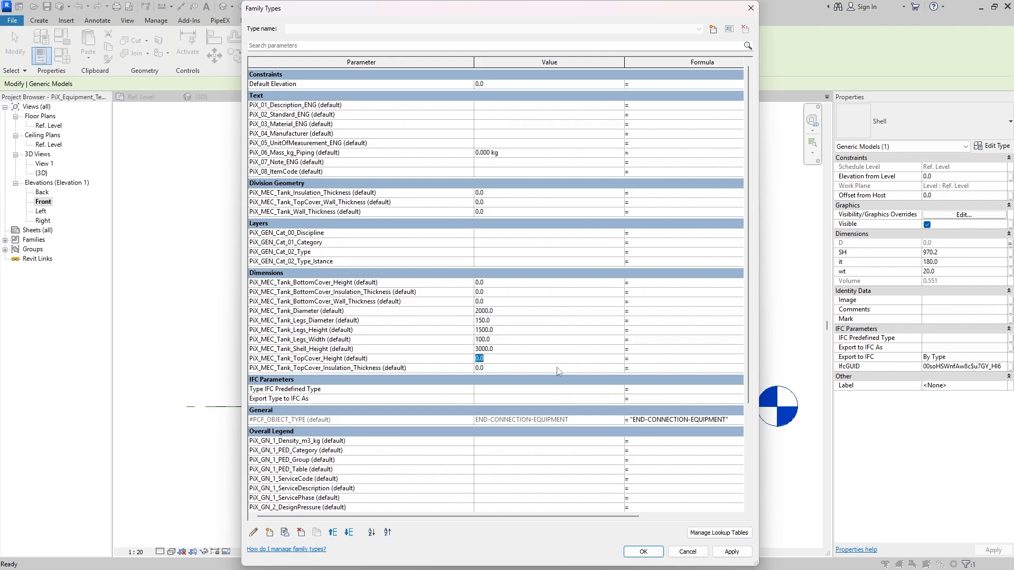
# Group the PiX_MEC_Tank_TopCover_Insulation_Thickness parameter under Layers.
pyautogui.click(505, 367)
pyautogui.click(254, 532)
pyautogui.click(339, 350)
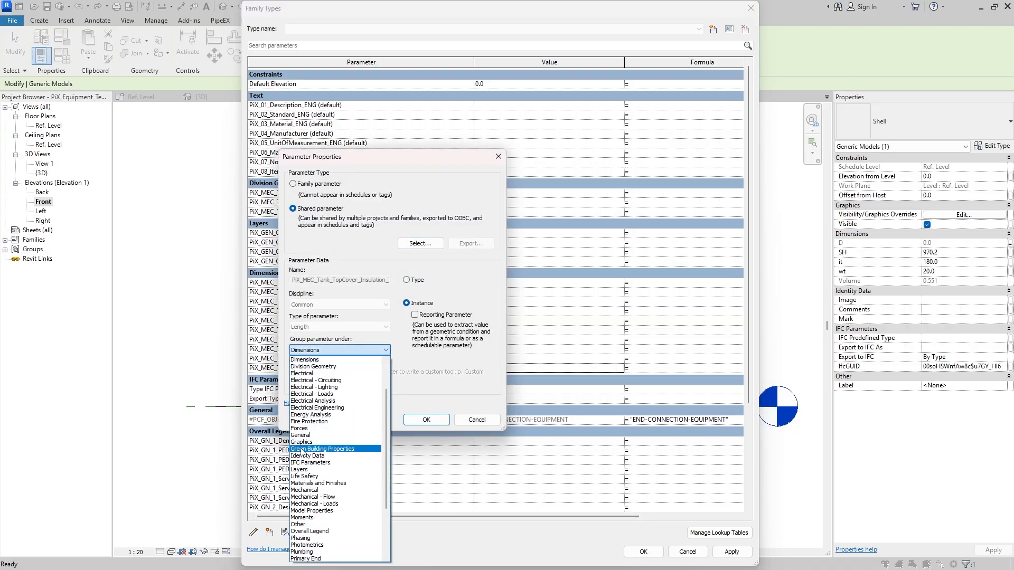
pyautogui.click(306, 469)
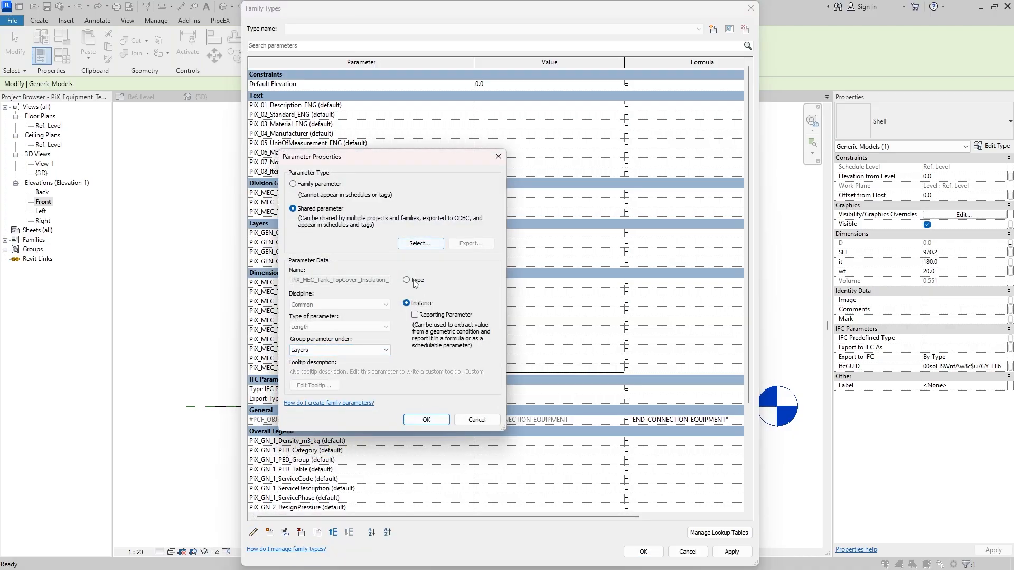
pyautogui.click(425, 419)
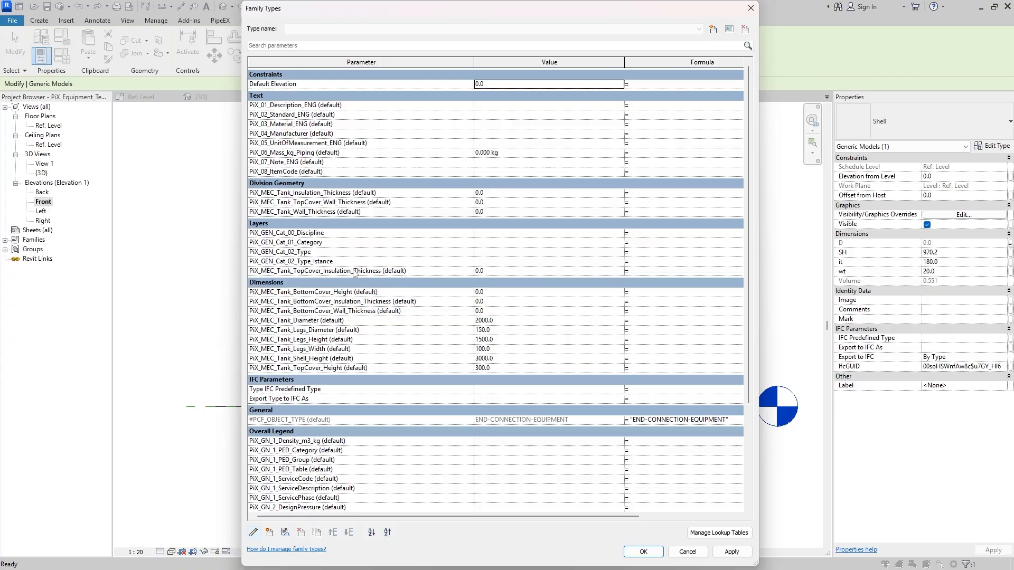
# Group the PiX_MEC_Tank_TopCover_Insulation_Thickness parameter under Division Geometry.
pyautogui.click(339, 271)
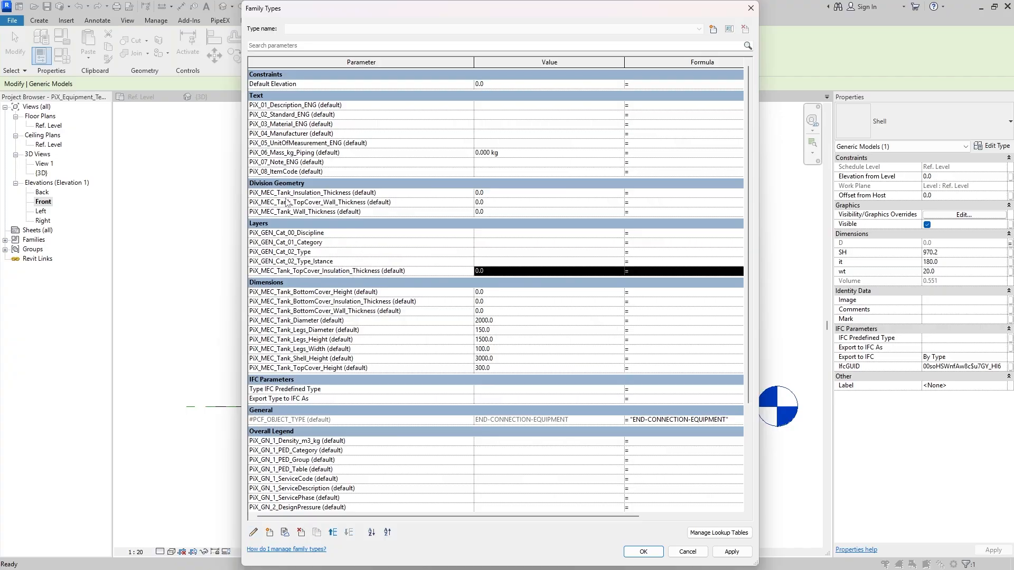
pyautogui.click(253, 532)
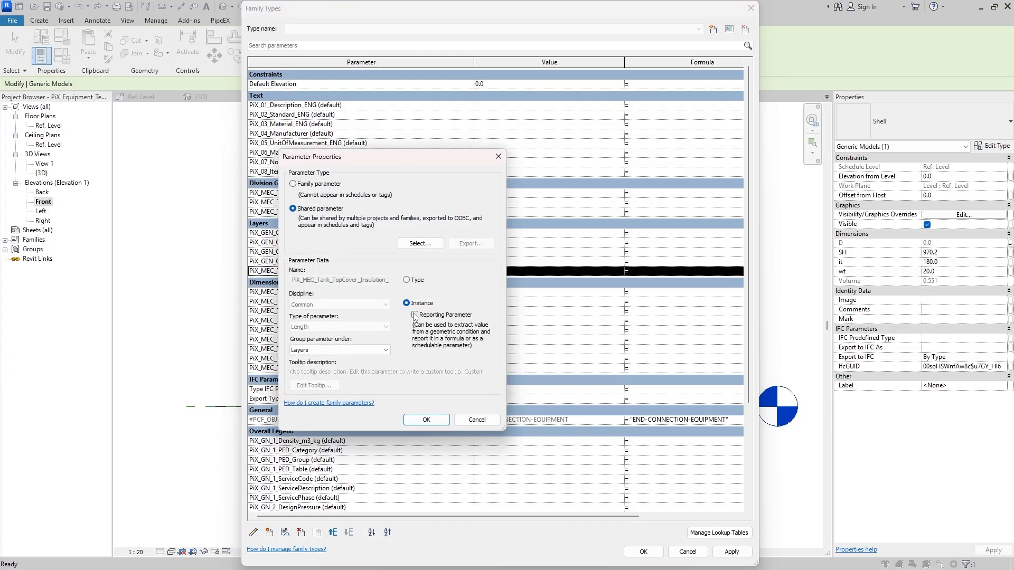
pyautogui.click(339, 350)
pyautogui.scroll(3, 326, 433)
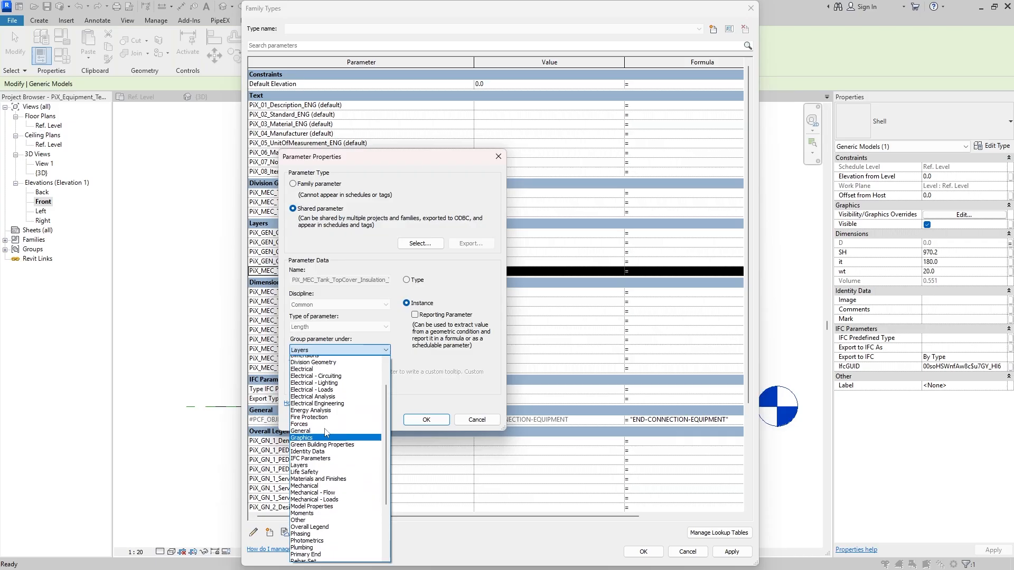
pyautogui.scroll(1, 326, 432)
pyautogui.click(343, 376)
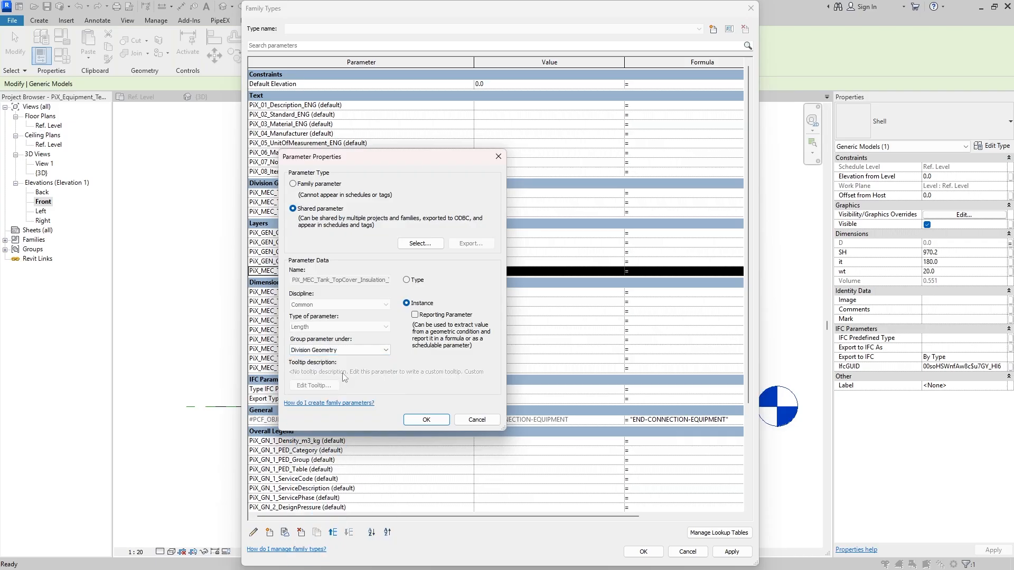
pyautogui.click(428, 418)
# Set PiX_MEC_Tank_Wall_Thickness and PiX_MEC_Tank_TopCover_Wall_Thickness to 20 each.
pyautogui.click(328, 221)
pyautogui.click(511, 221)
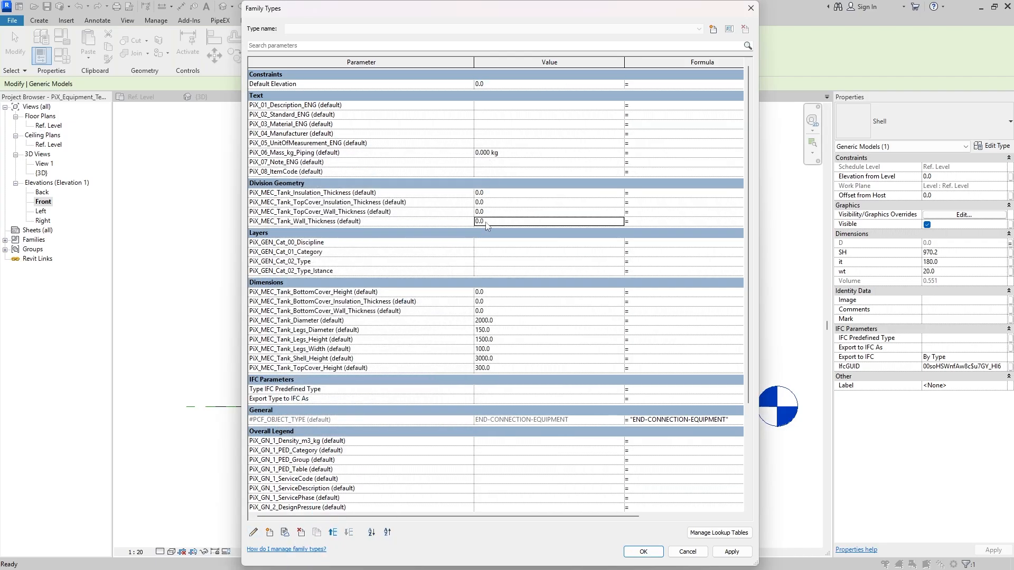
pyautogui.write('20')
pyautogui.click(508, 213)
pyautogui.write('20')
# Set PiX_MEC_Tank_TopCover_Insulation_Thickness to 100.
pyautogui.click(334, 203)
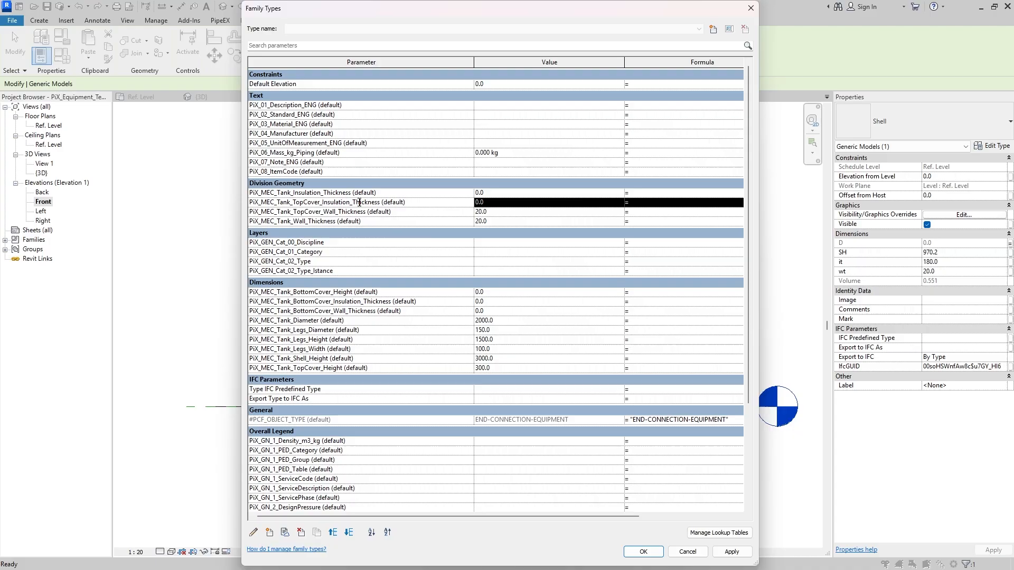
pyautogui.moveTo(359, 203); pyautogui.dragTo(372, 203)
pyautogui.click(513, 203)
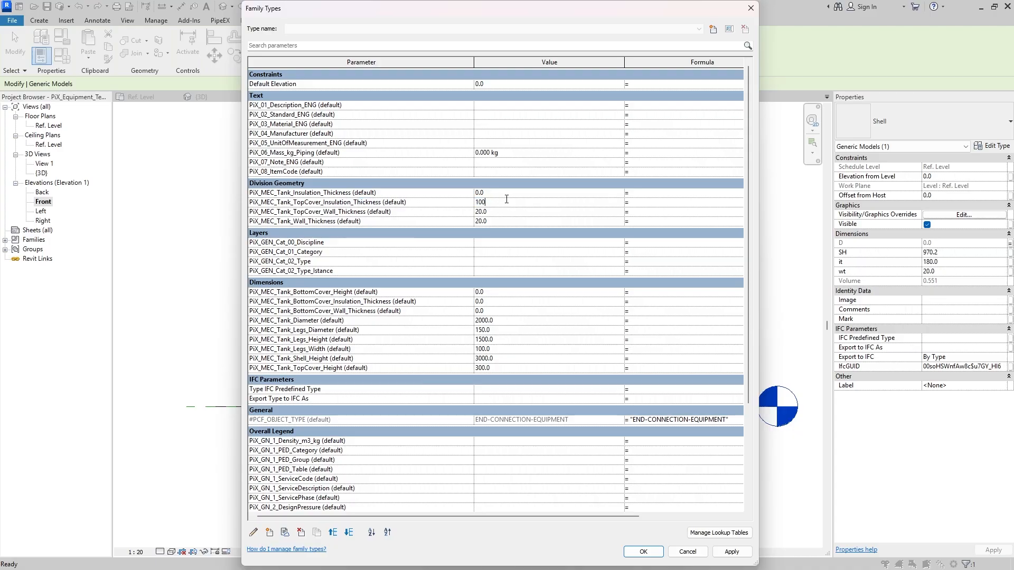
# Set PiX_MEC_Tank_TopCover_Insulation_Thickness and PiX_MEC_Tank_Insulation_Thickness to 70 each.
pyautogui.write('70')
pyautogui.click(503, 193)
pyautogui.click(515, 213)
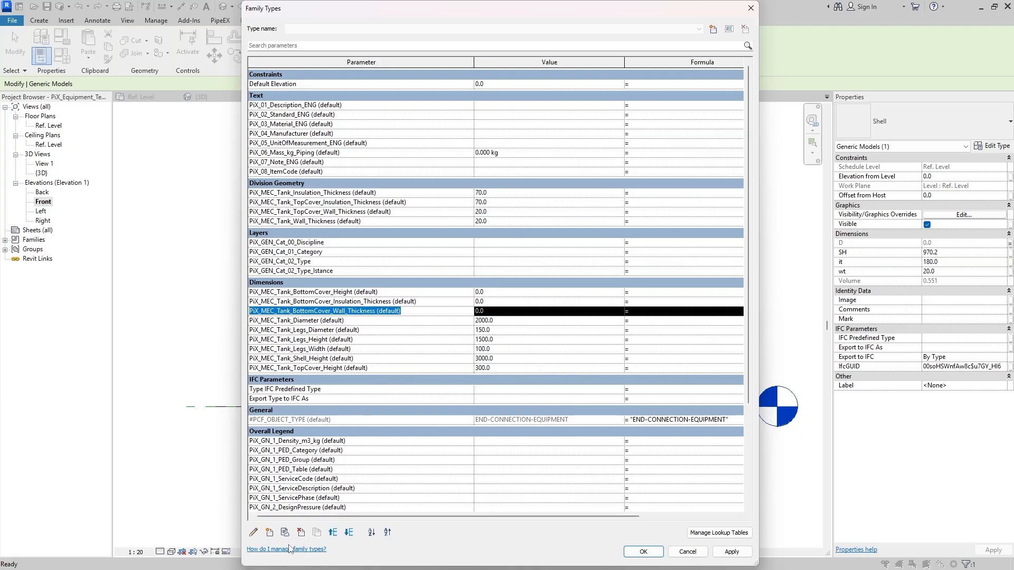
# Group the PiX_MEC_Tank_BottomCover_Wall_Thickness parameter under Division Geometry.
pyautogui.click(253, 532)
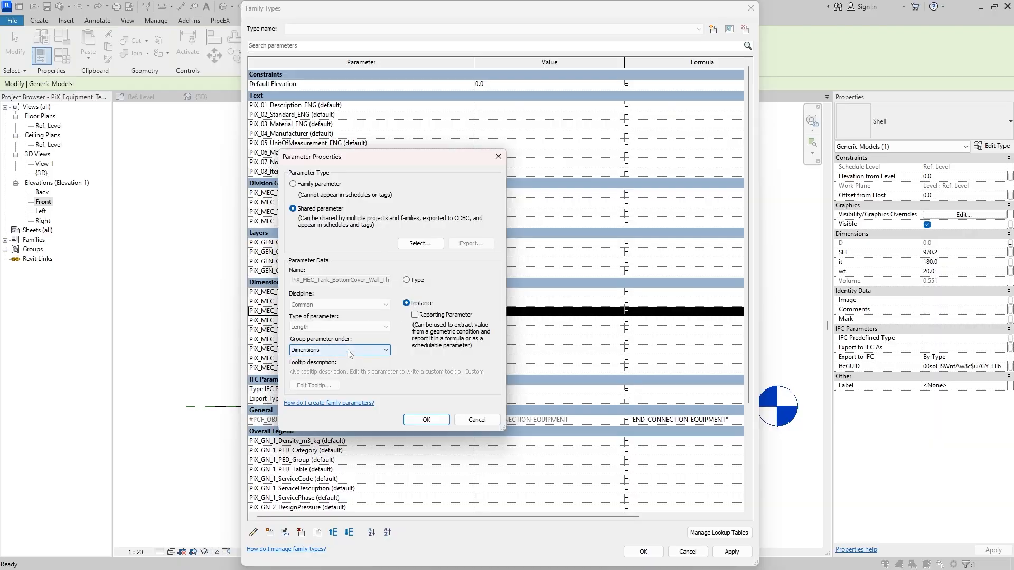
pyautogui.click(348, 350)
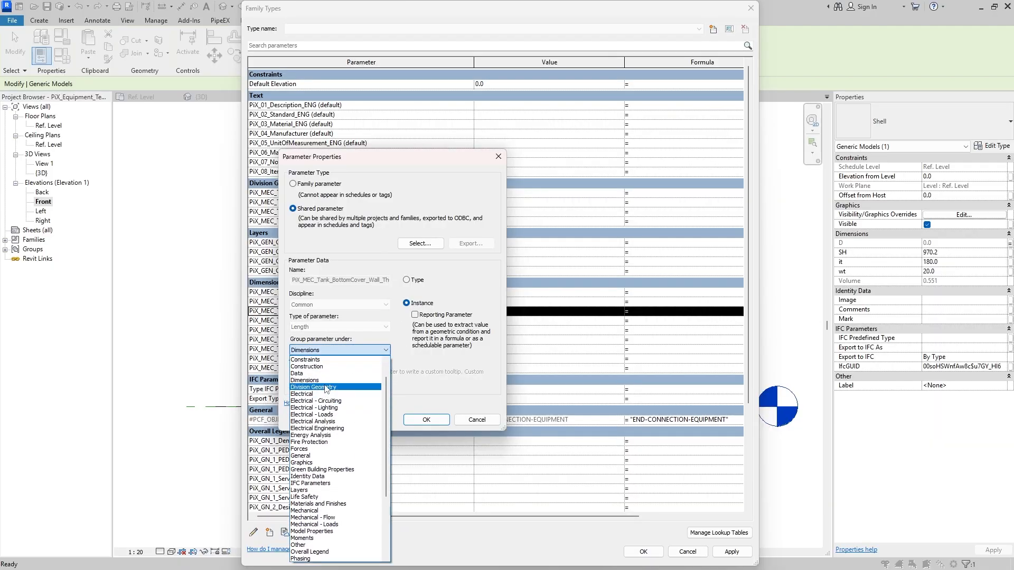
pyautogui.click(328, 389)
pyautogui.click(426, 420)
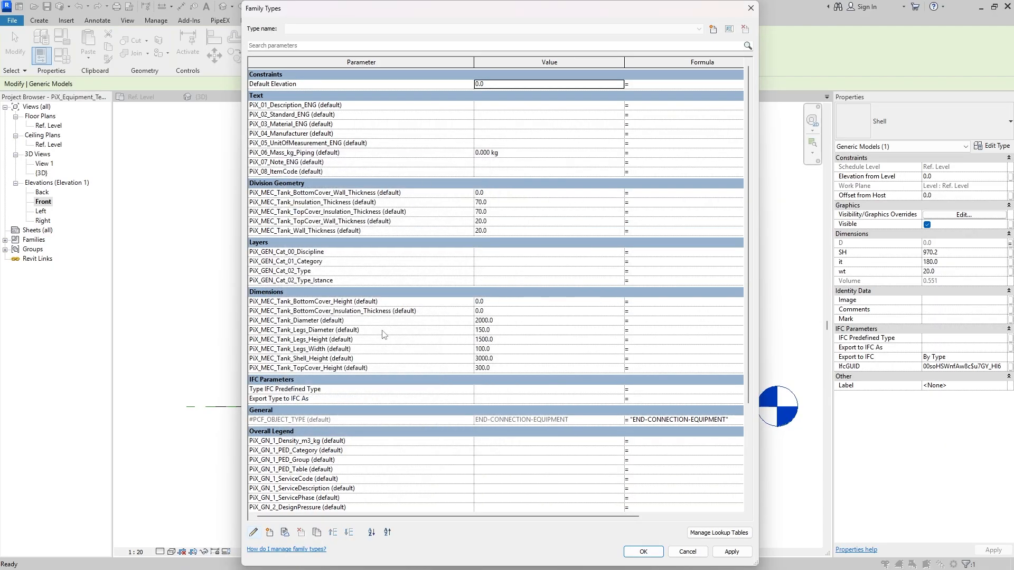
# Group the PiX_MEC_Tank_BottomCover_Insulation_Thickness parameter under Division Geometry.
pyautogui.doubleClick(390, 311)
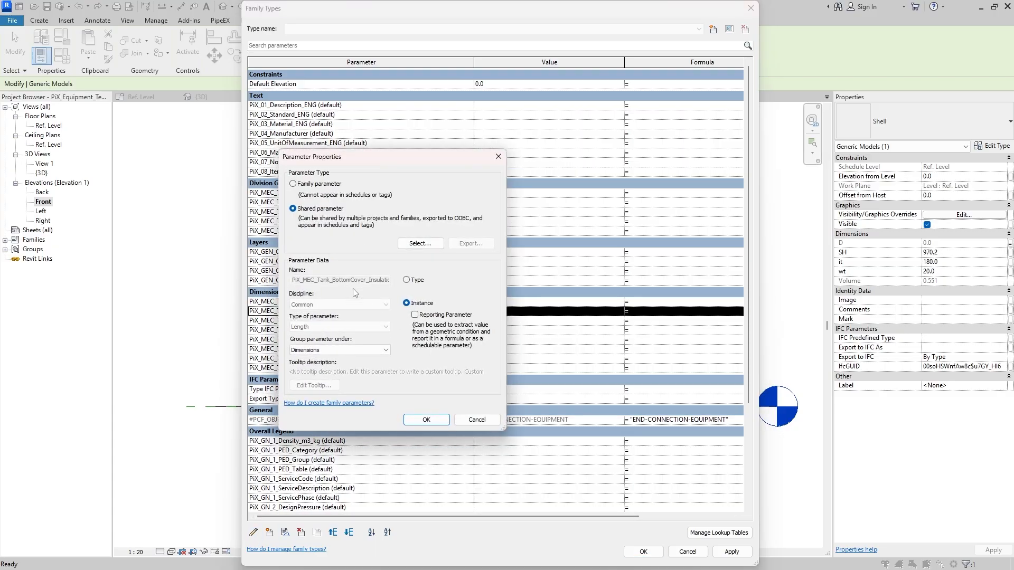
pyautogui.click(338, 350)
pyautogui.click(334, 361)
pyautogui.click(333, 352)
pyautogui.click(332, 367)
pyautogui.click(427, 419)
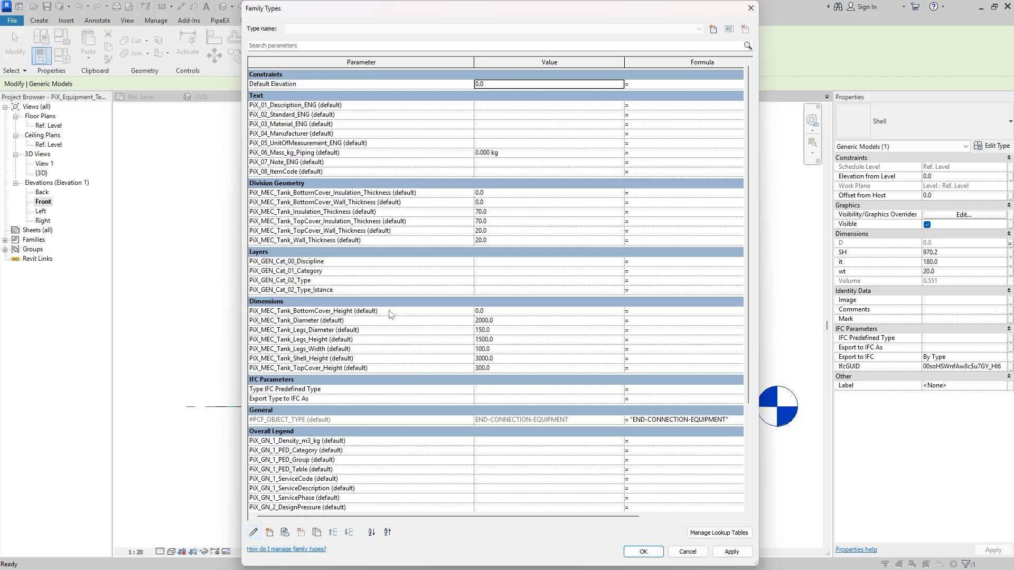
# Set the tank's BottomCover_Wall_Thickness to 20, BottomCover_Insulation_Thickness to 70 and BottomCover_Height to 500.
pyautogui.click(511, 203)
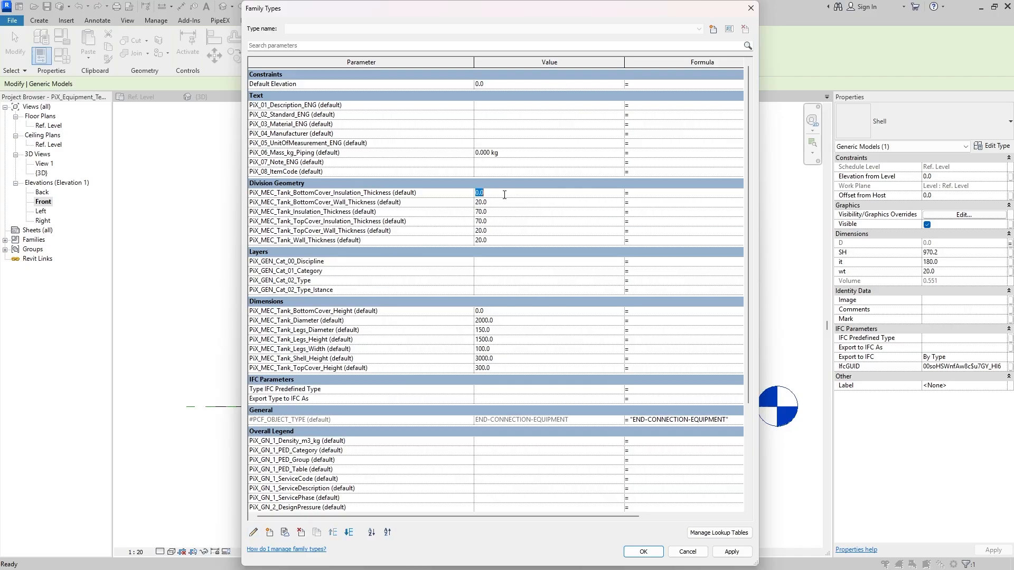
pyautogui.click(731, 552)
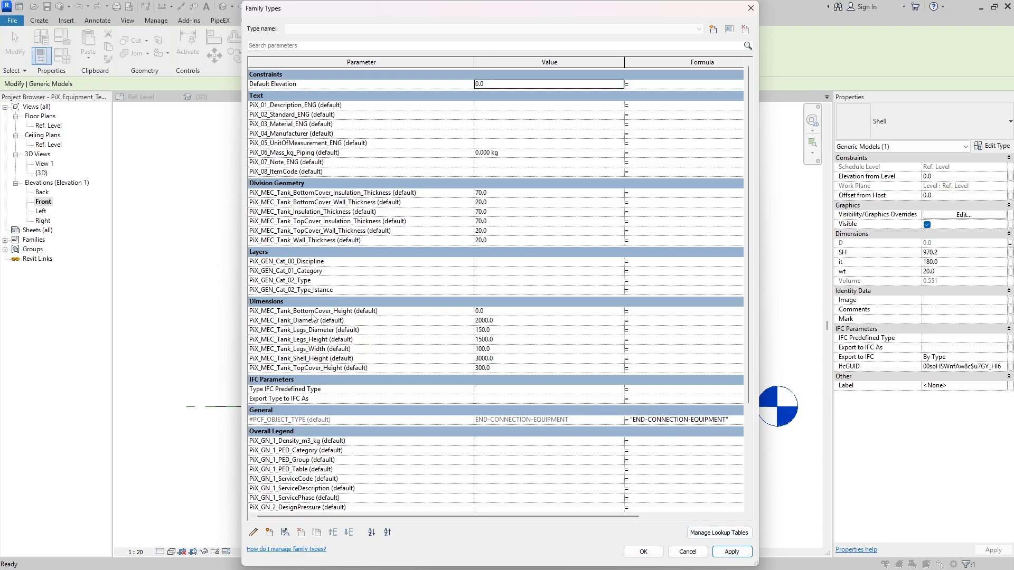
pyautogui.click(506, 311)
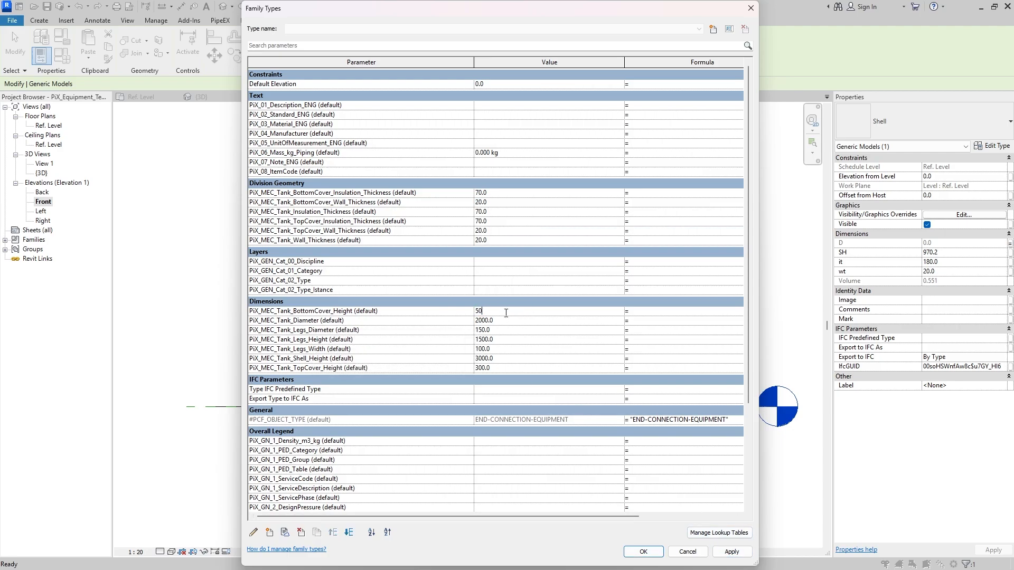
# Review the full list of family parameters, from the text group down to the tank legs number.
pyautogui.scroll(-5, 524, 389)
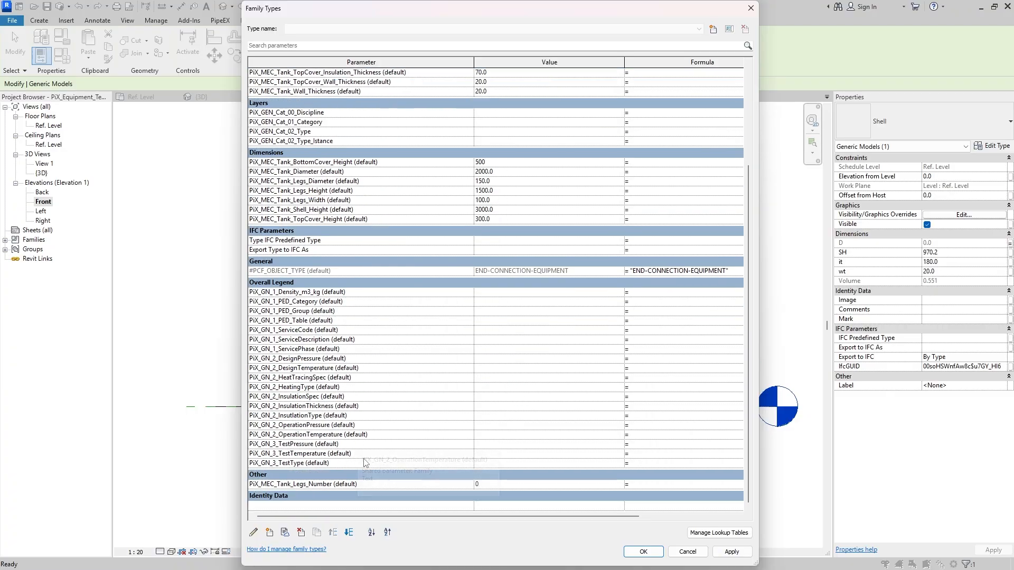
pyautogui.scroll(8, 383, 353)
pyautogui.scroll(-5, 392, 369)
pyautogui.scroll(3, 393, 368)
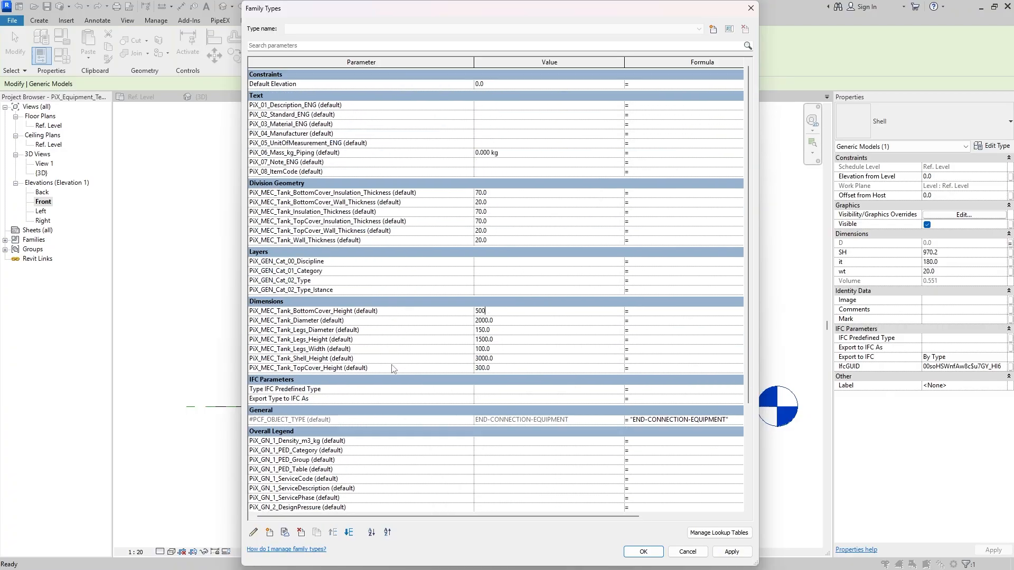
pyautogui.scroll(-5, 394, 369)
pyautogui.scroll(4, 395, 370)
pyautogui.scroll(2, 396, 371)
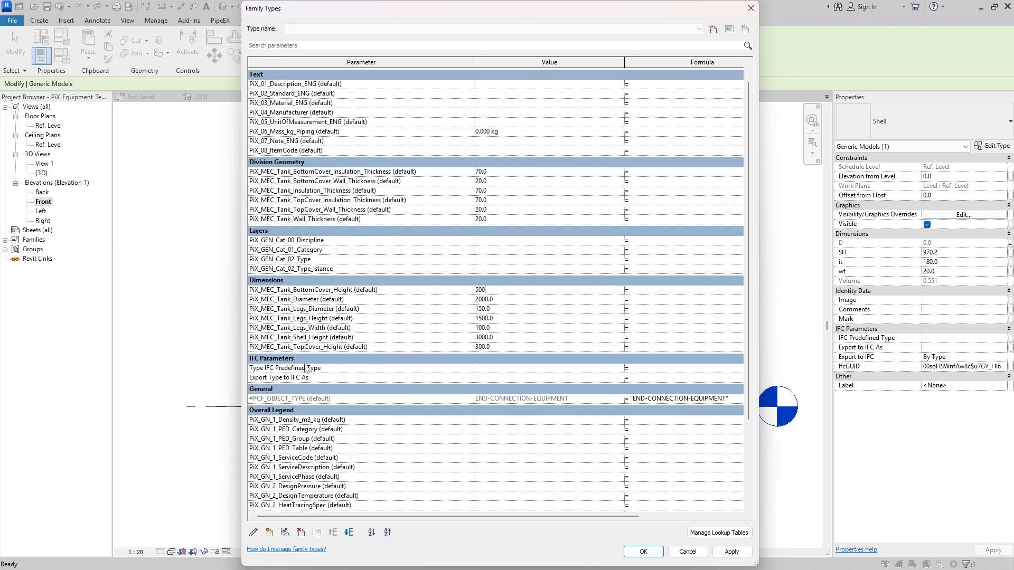
pyautogui.scroll(-5, 480, 354)
pyautogui.scroll(5, 380, 422)
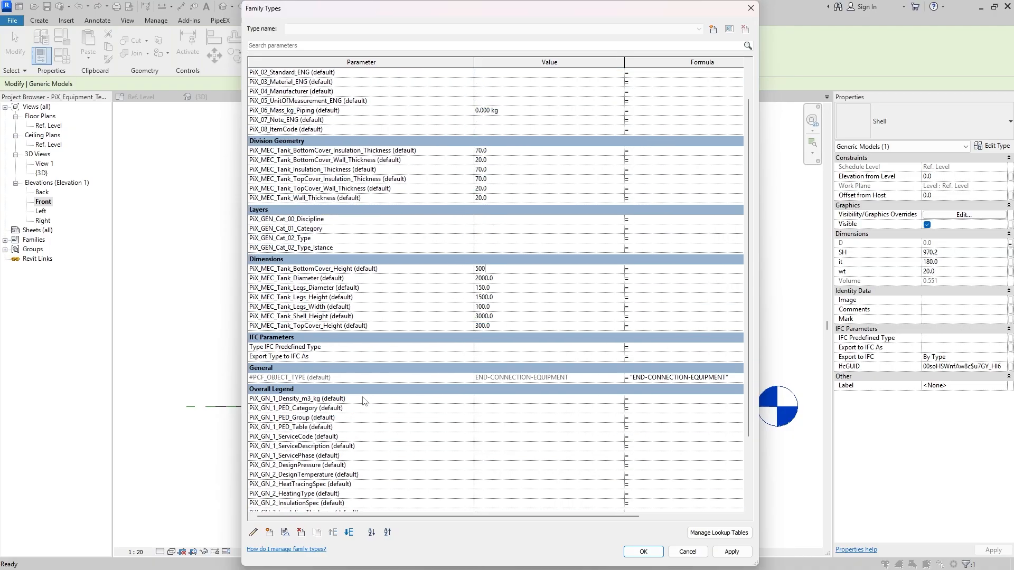
pyautogui.scroll(-3, 401, 412)
pyautogui.scroll(1, 417, 375)
pyautogui.scroll(-4, 422, 378)
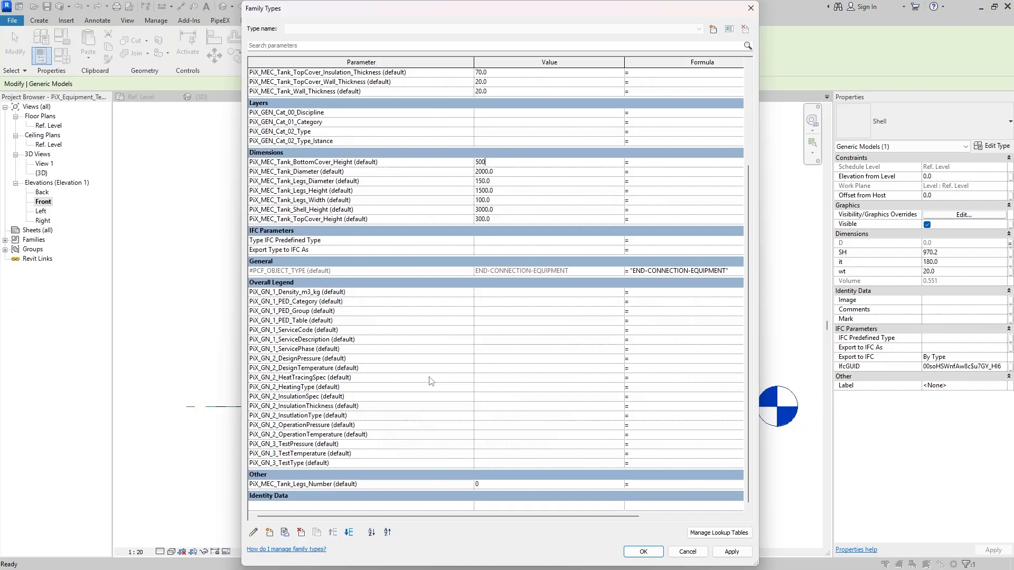
# Apply the family parameter values and close the family types settings.
pyautogui.click(742, 555)
pyautogui.scroll(6, 512, 349)
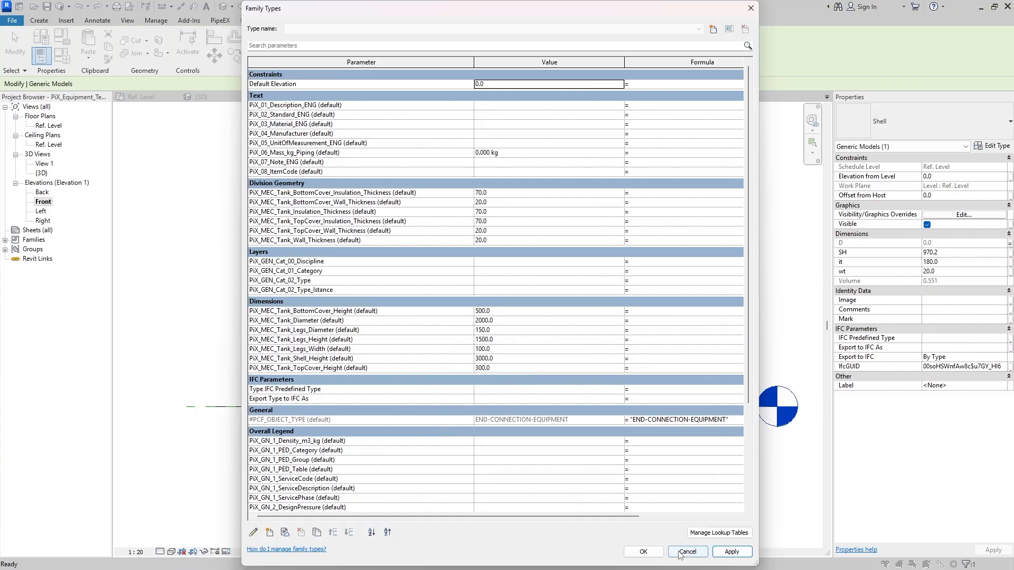
pyautogui.click(659, 554)
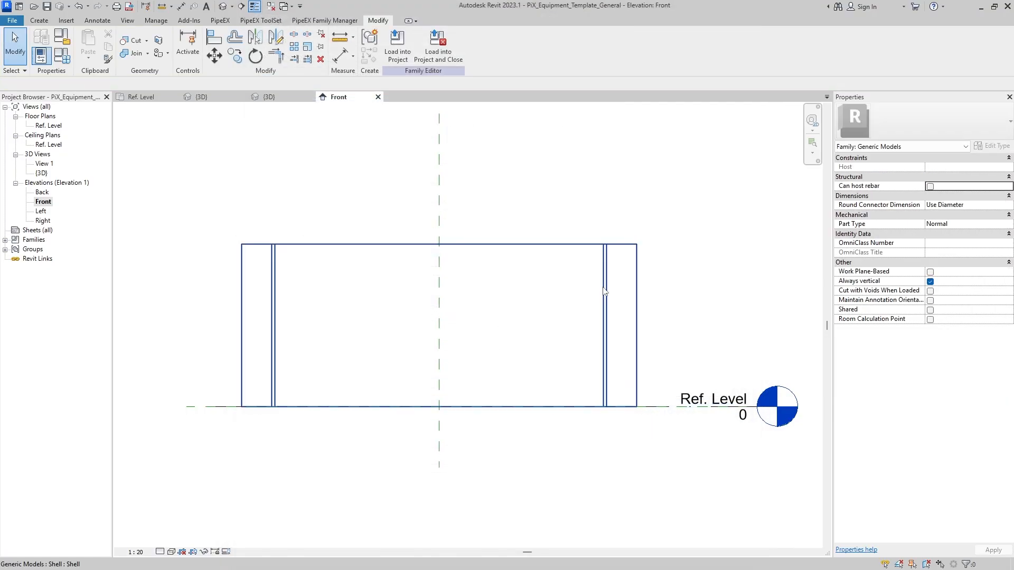
# Associate the nested shell's SH parameter with PiX_MEC_Tank_Shell_Height.
pyautogui.click(605, 292)
pyautogui.click(1010, 252)
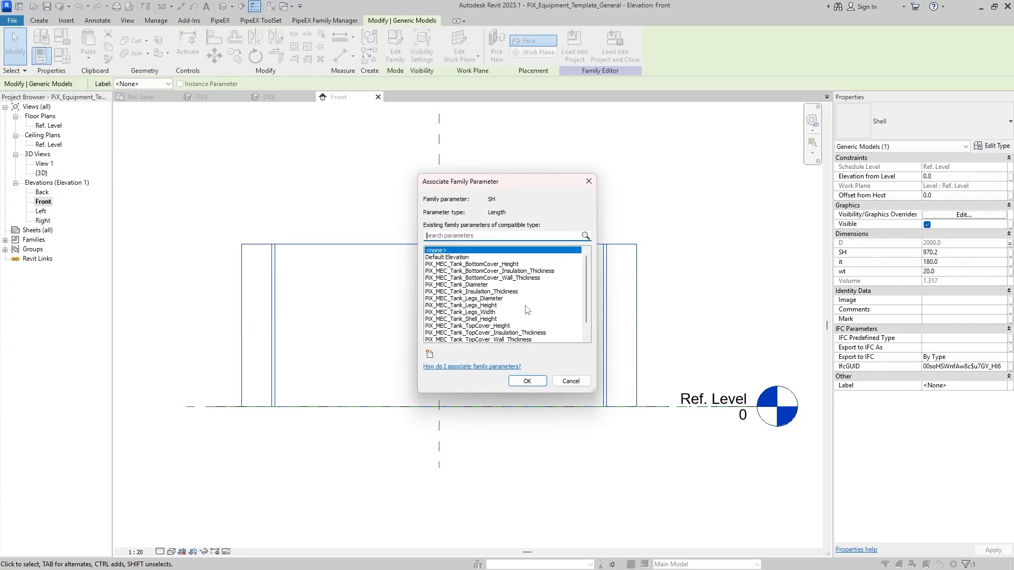
pyautogui.click(488, 319)
pyautogui.click(523, 377)
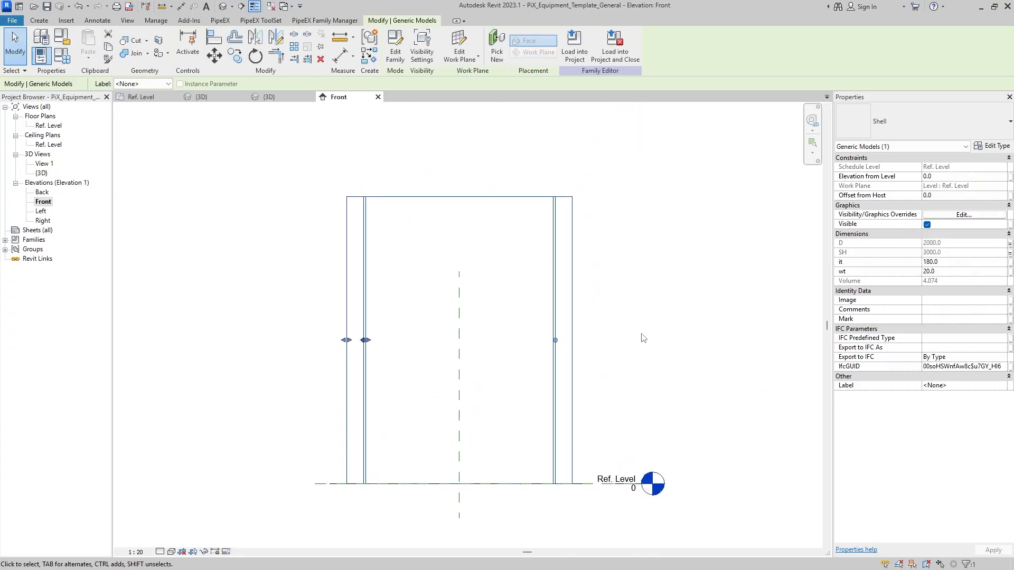
# Associate the shell's it parameter with PiX_MEC_Tank_Insulation_Thickness and its wt parameter with PiX_MEC_Tank_Wall_Thickness.
pyautogui.click(1009, 261)
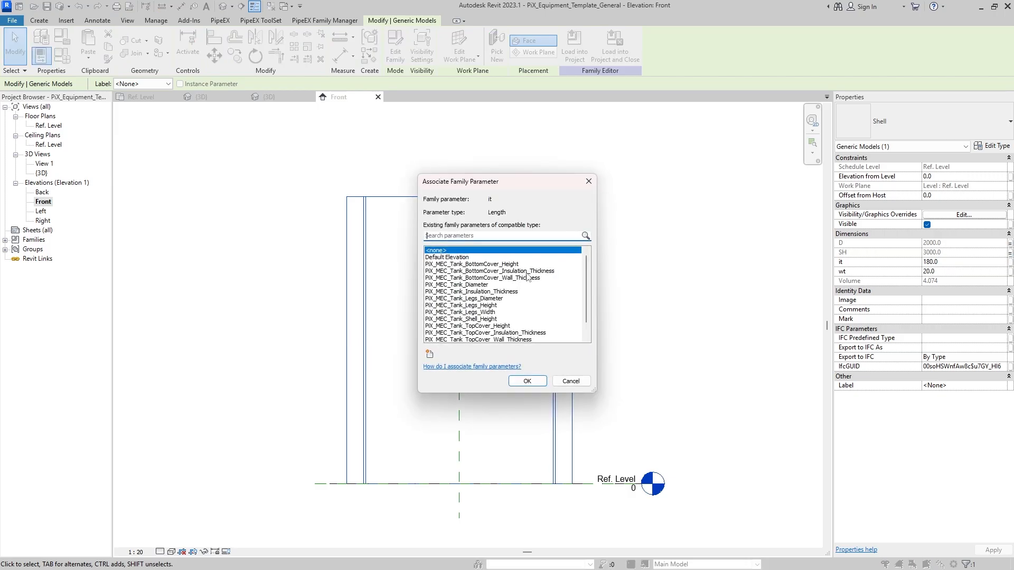
pyautogui.doubleClick(504, 294)
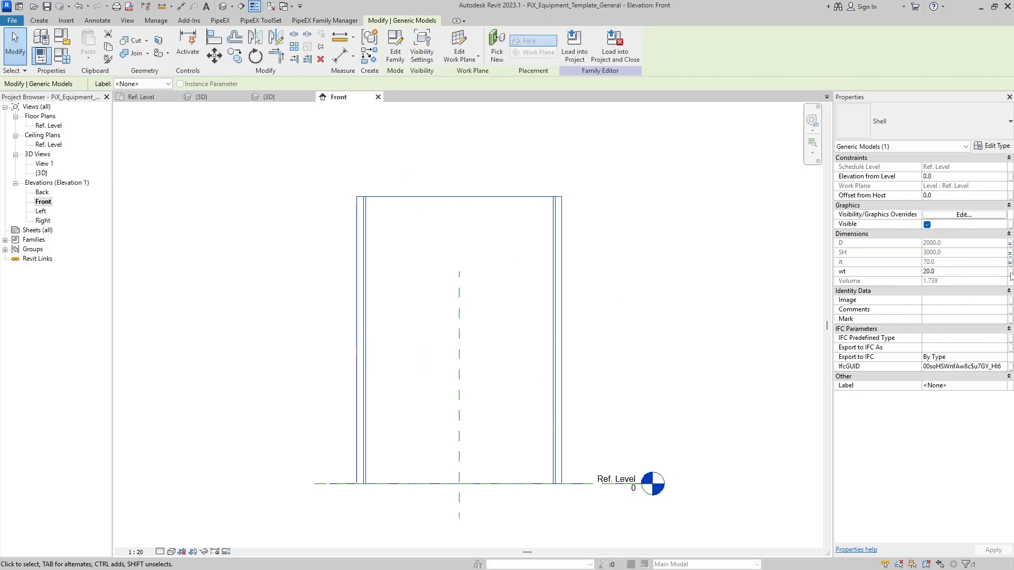
pyautogui.click(1009, 271)
pyautogui.scroll(-1, 529, 295)
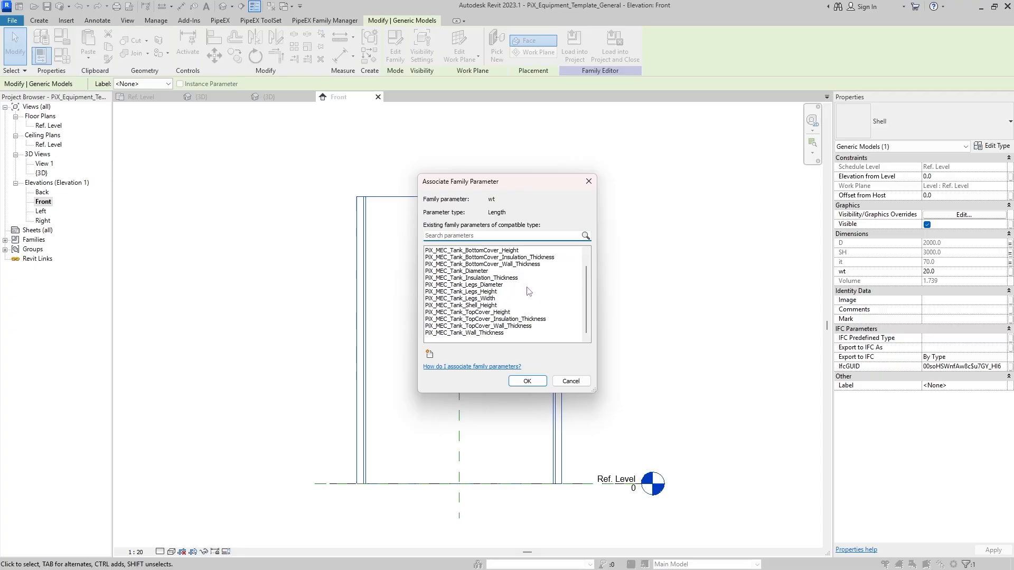
pyautogui.doubleClick(493, 333)
pyautogui.click(607, 289)
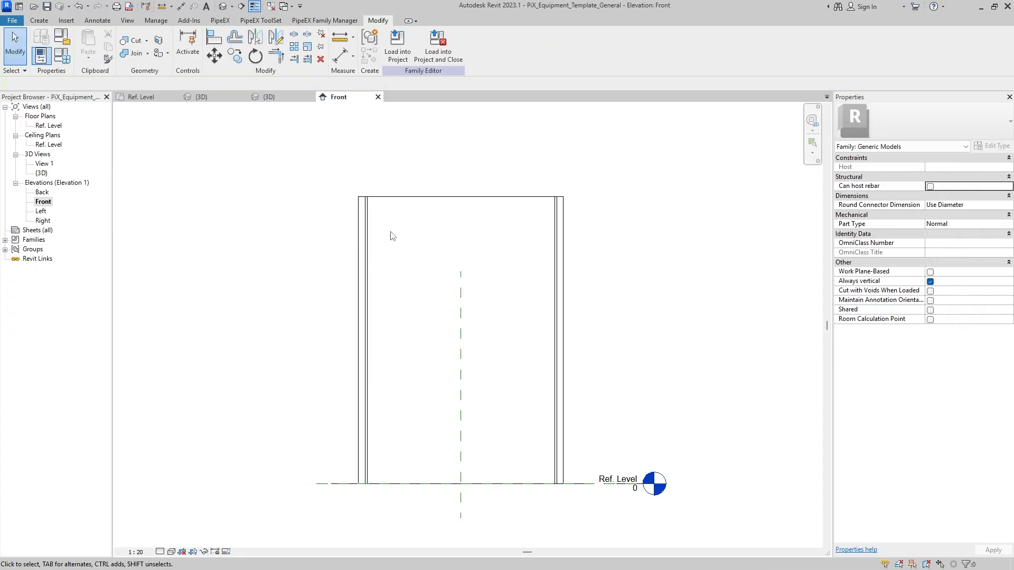
# Close the inactive views and save the PiX_Equipment_Template_General family.
pyautogui.scroll(-1, 390, 235)
pyautogui.moveTo(391, 239); pyautogui.dragTo(382, 241, button='middle')
pyautogui.scroll(2, 402, 292)
pyautogui.moveTo(402, 292); pyautogui.dragTo(382, 241, button='middle')
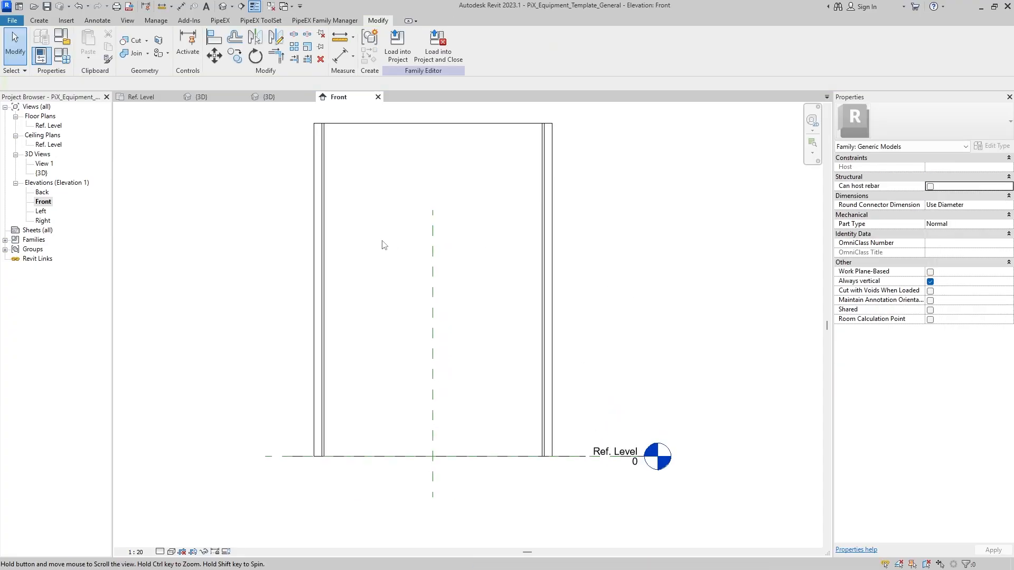
pyautogui.click(270, 7)
pyautogui.hotkey('ctrl', 's')
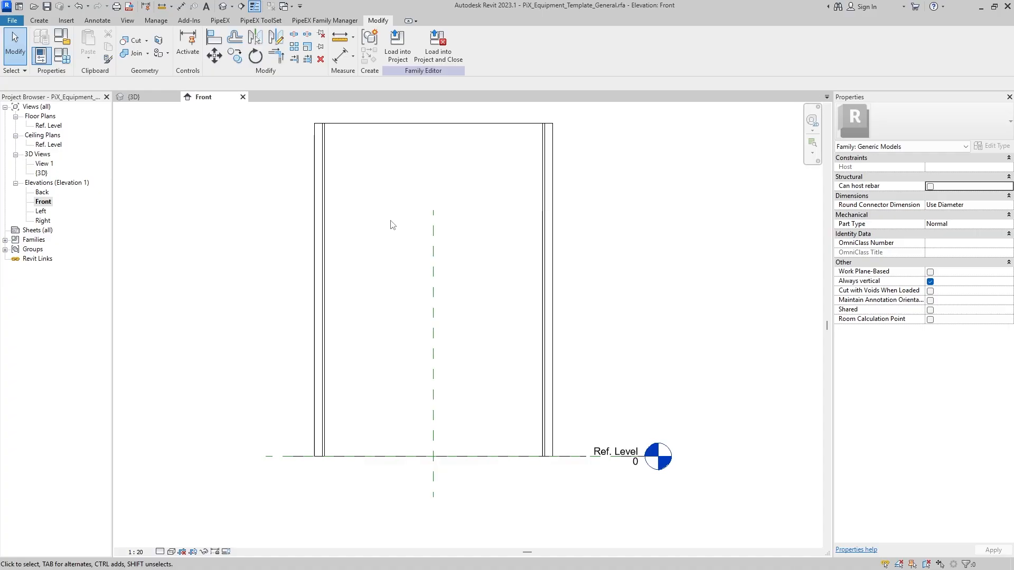
# Draw a horizontal reference plane across the shell in the front elevation, about 1400 mm above Ref. Level.
pyautogui.click(40, 21)
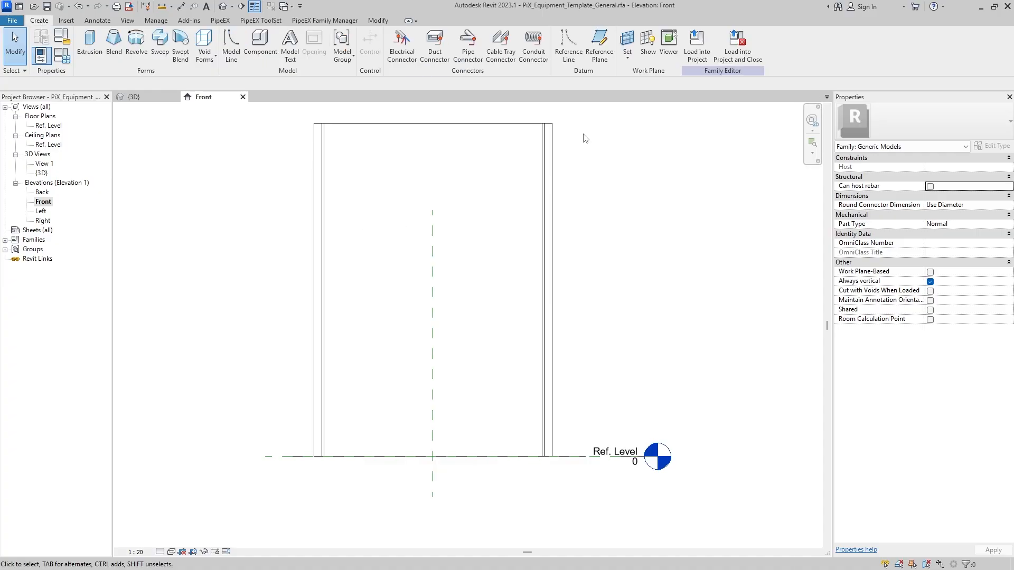
pyautogui.click(598, 50)
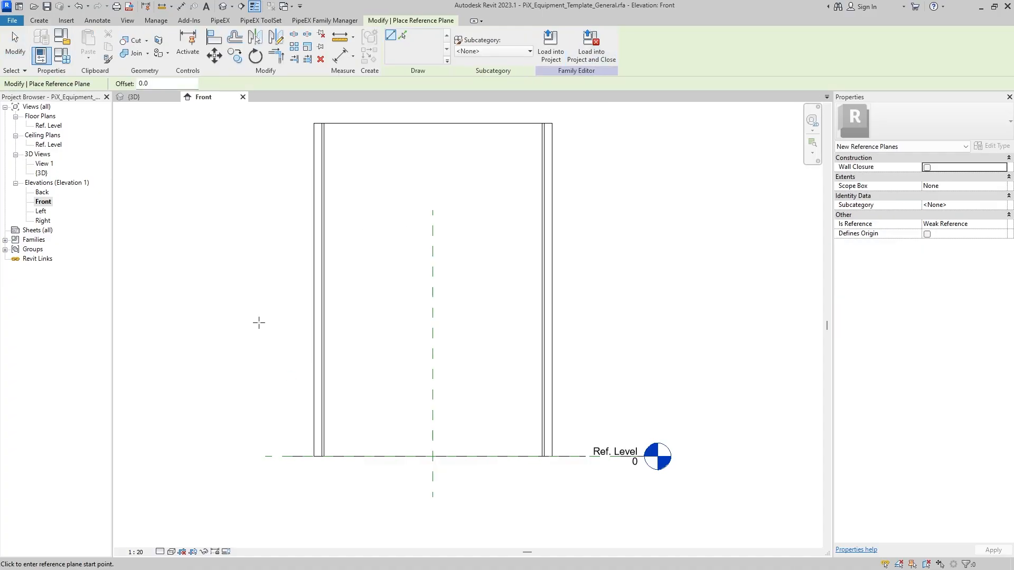
pyautogui.click(265, 301)
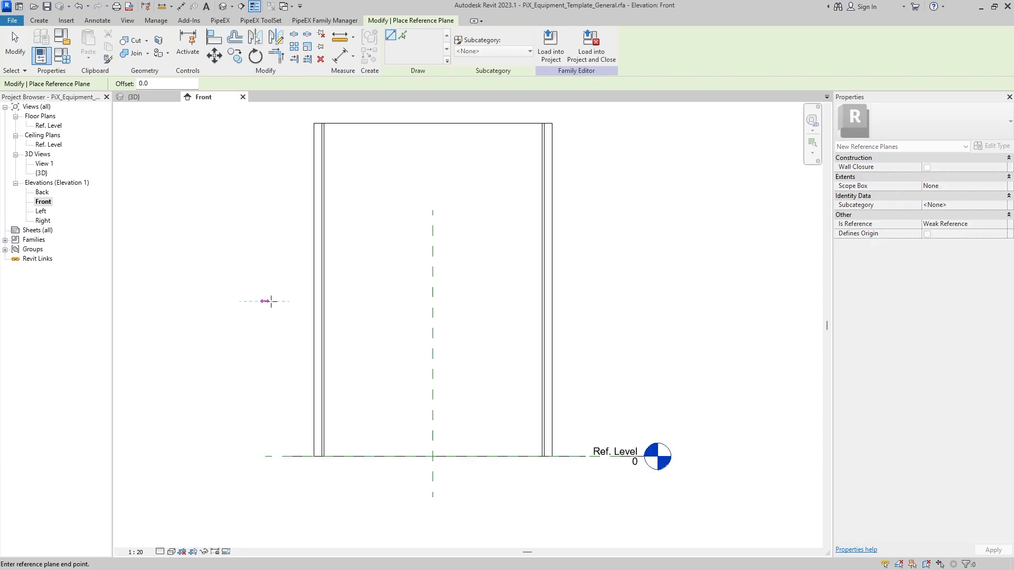
pyautogui.click(638, 301)
pyautogui.press('Escape')
pyautogui.moveTo(589, 260); pyautogui.dragTo(558, 354, button='middle')
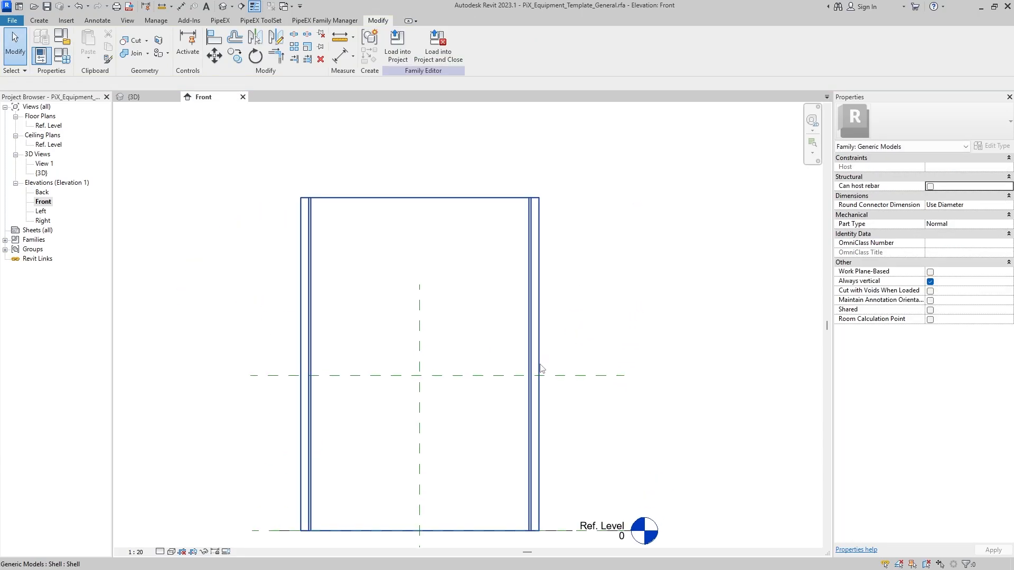
# Check which named work planes are available for hosting the shell, leaving its work plane as it is.
pyautogui.click(541, 369)
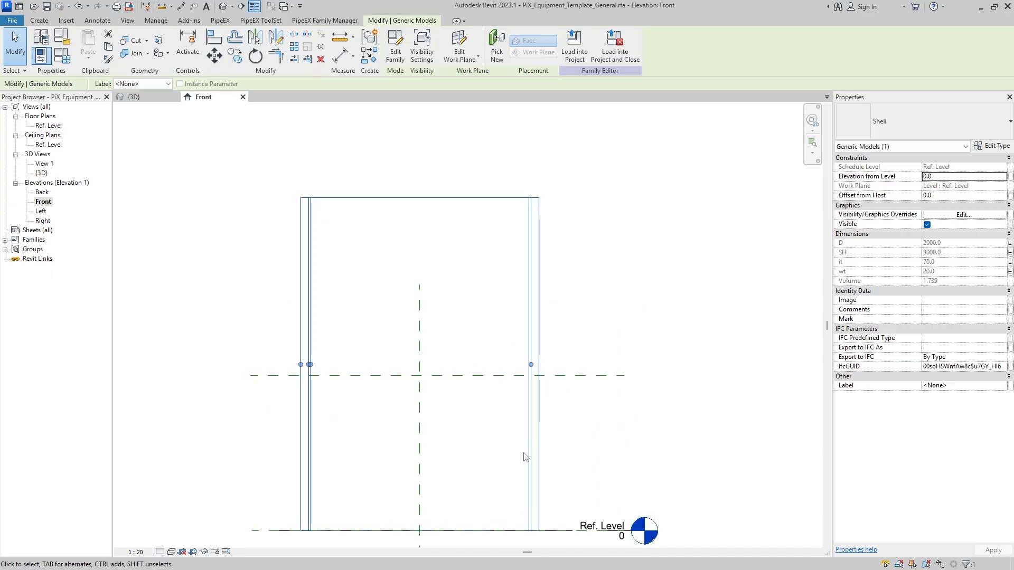
pyautogui.moveTo(551, 429); pyautogui.dragTo(556, 402, button='middle')
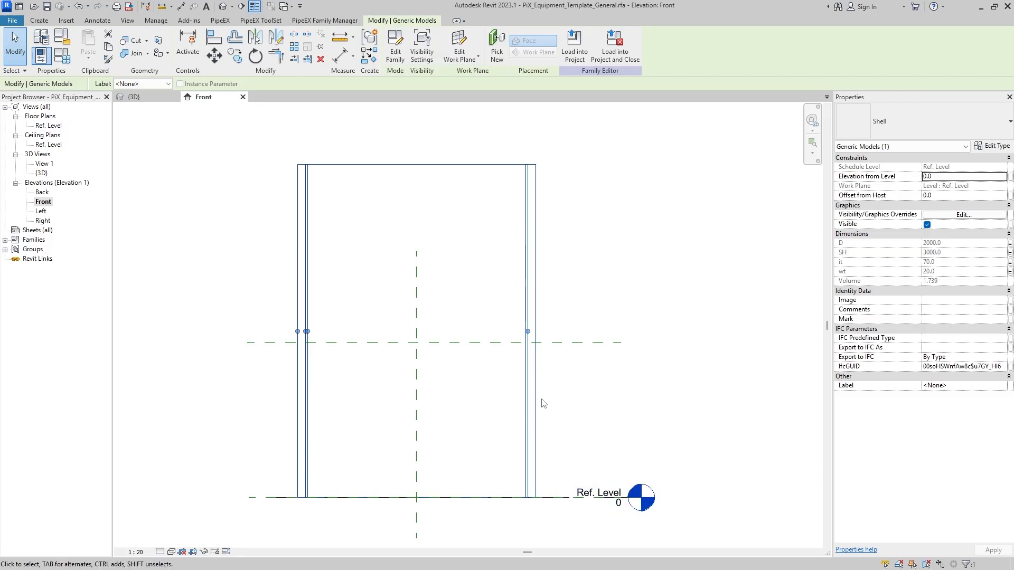
pyautogui.moveTo(556, 382); pyautogui.dragTo(556, 394, button='middle')
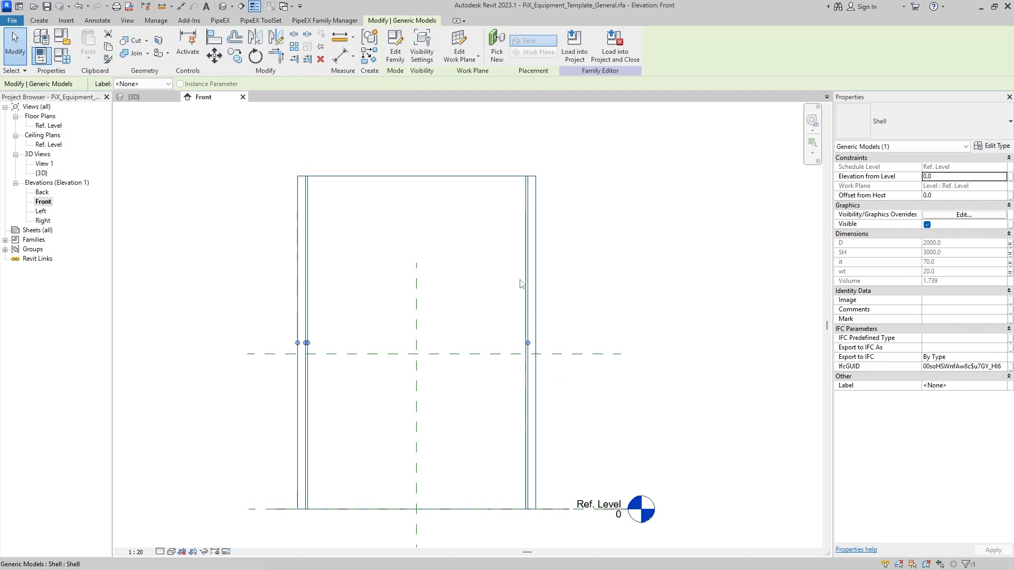
pyautogui.click(469, 61)
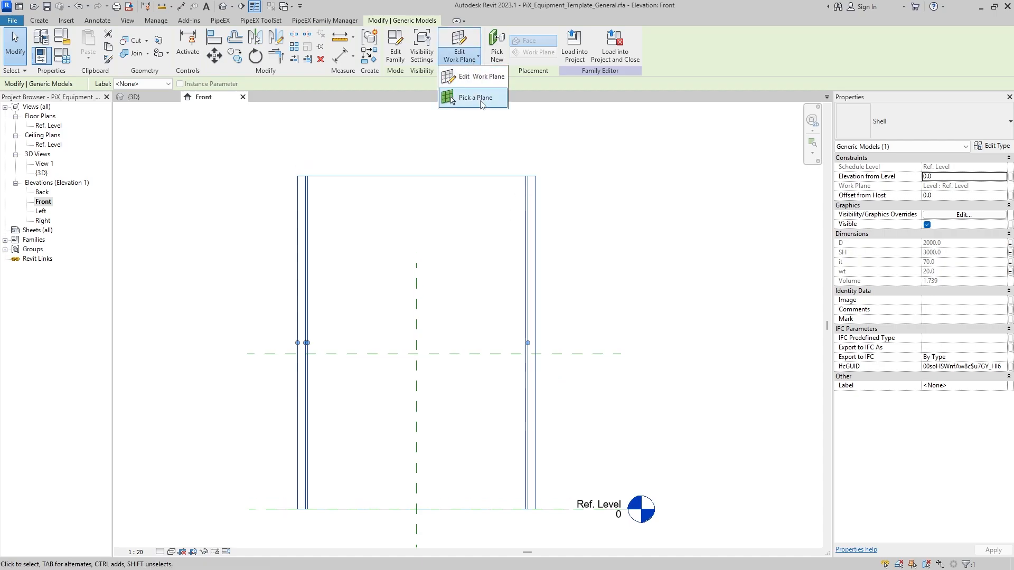
pyautogui.click(477, 77)
pyautogui.click(511, 292)
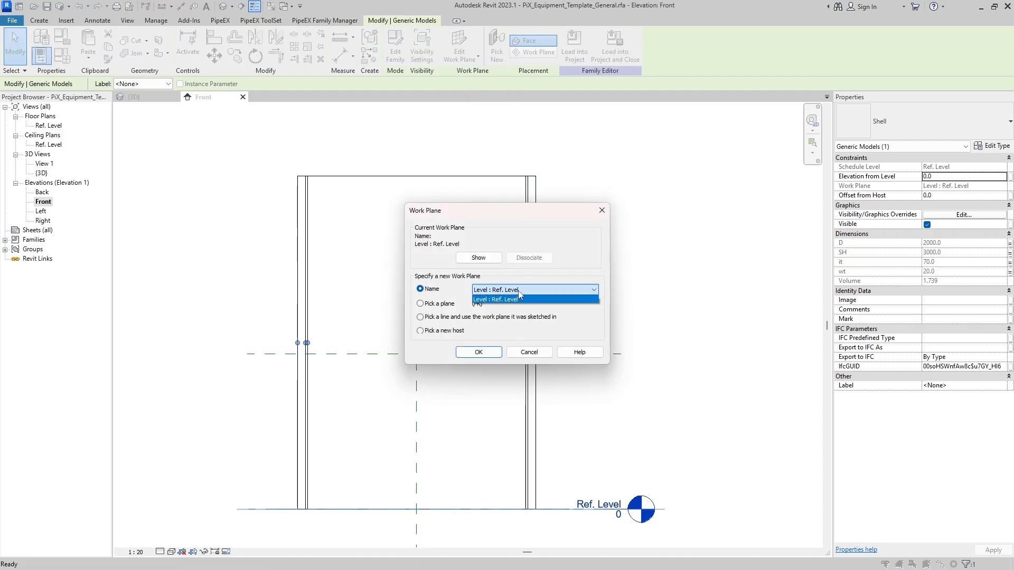
pyautogui.press('Escape')
pyautogui.press('Escape')
pyautogui.press('Escape')
# Name the horizontal reference plane crossing the shell 111.
pyautogui.click(375, 355)
pyautogui.click(266, 359)
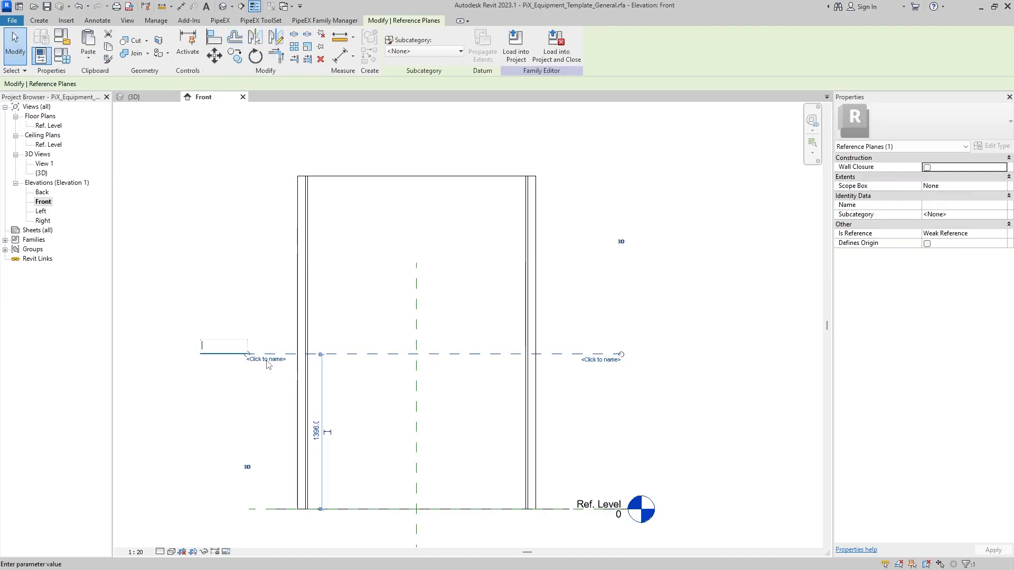
pyautogui.write('111')
pyautogui.click(358, 390)
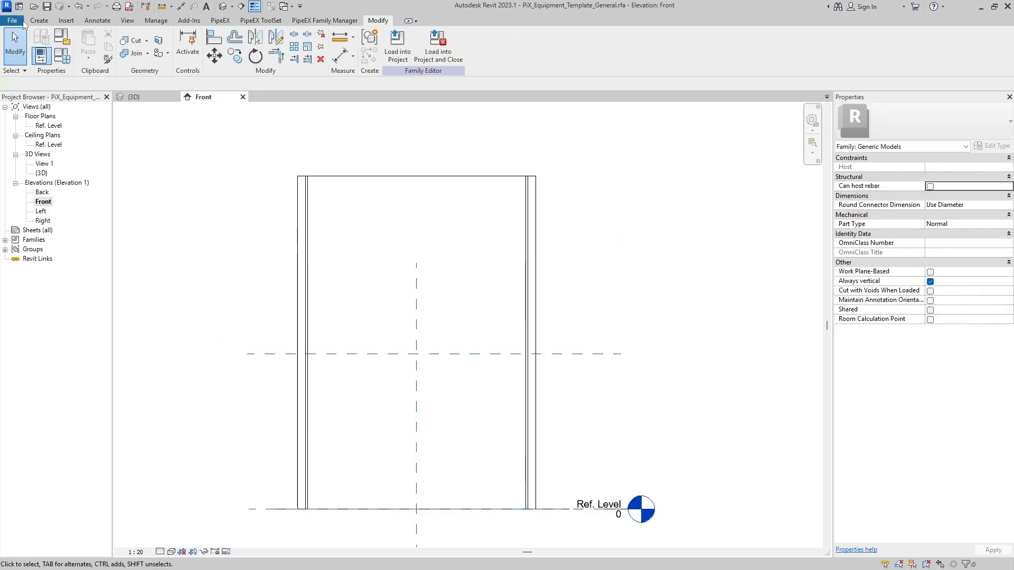
# Check that reference plane 111 is offered among the named work planes for the nested shell.
pyautogui.click(504, 353)
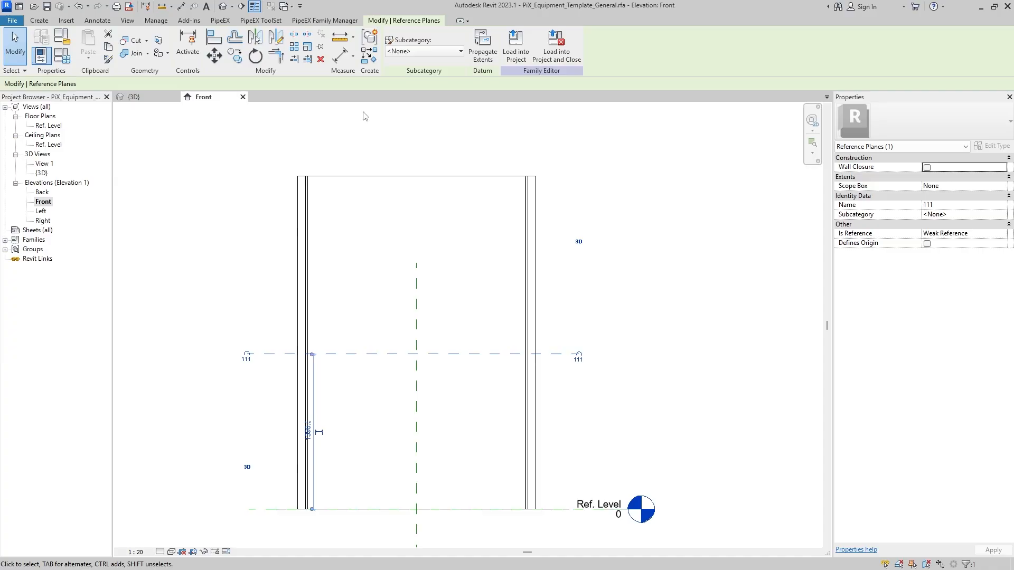
pyautogui.press('Escape')
pyautogui.click(308, 377)
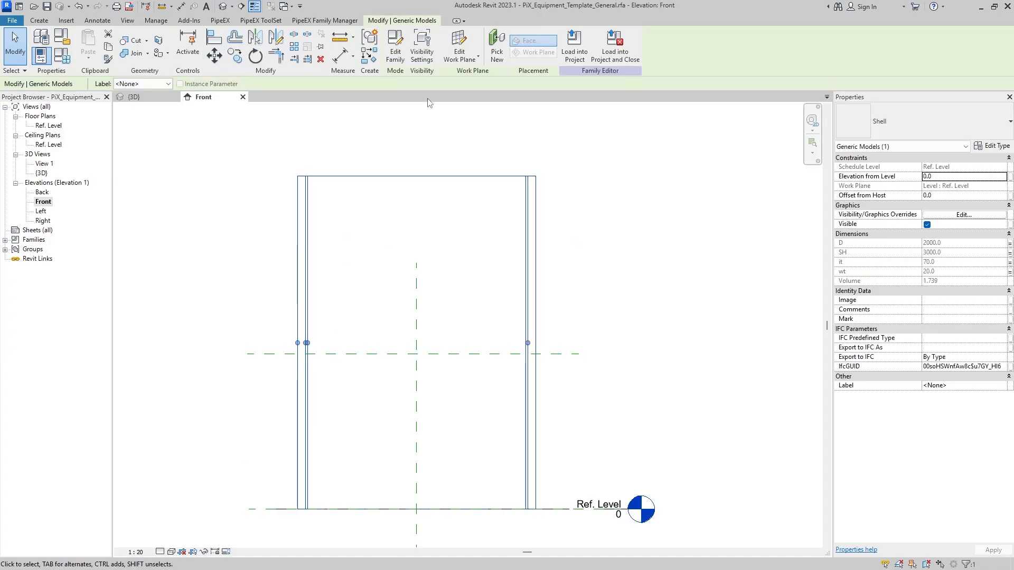
pyautogui.click(477, 59)
pyautogui.click(479, 80)
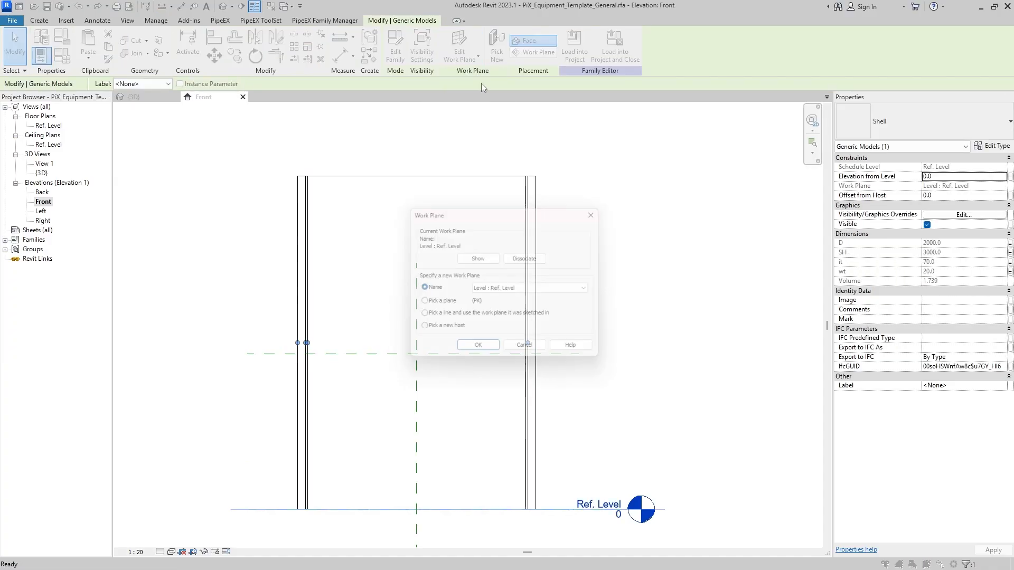
pyautogui.click(496, 289)
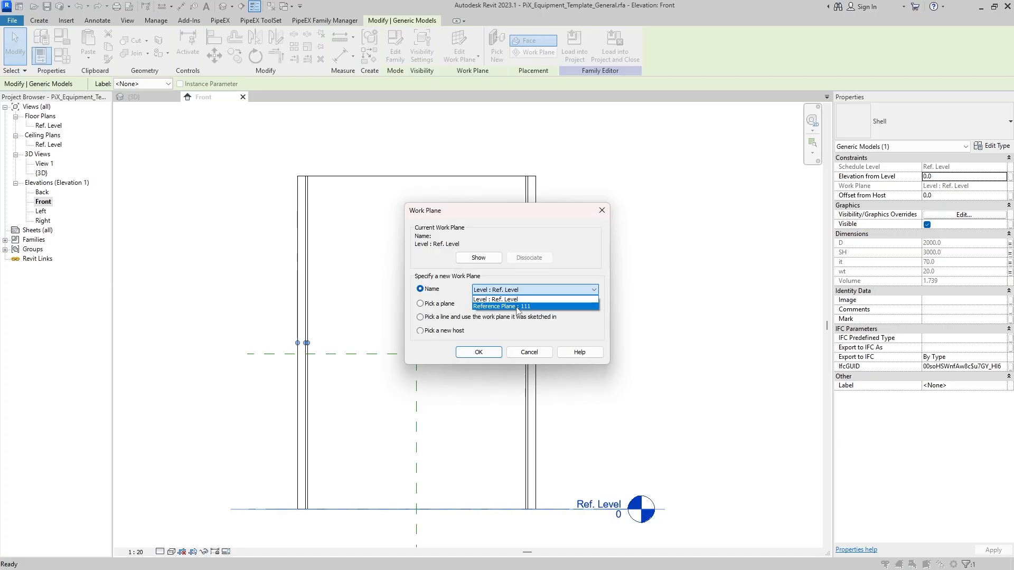
pyautogui.click(517, 307)
pyautogui.click(478, 352)
# Inspect the name label at the end of reference plane 111 in the front elevation.
pyautogui.click(266, 355)
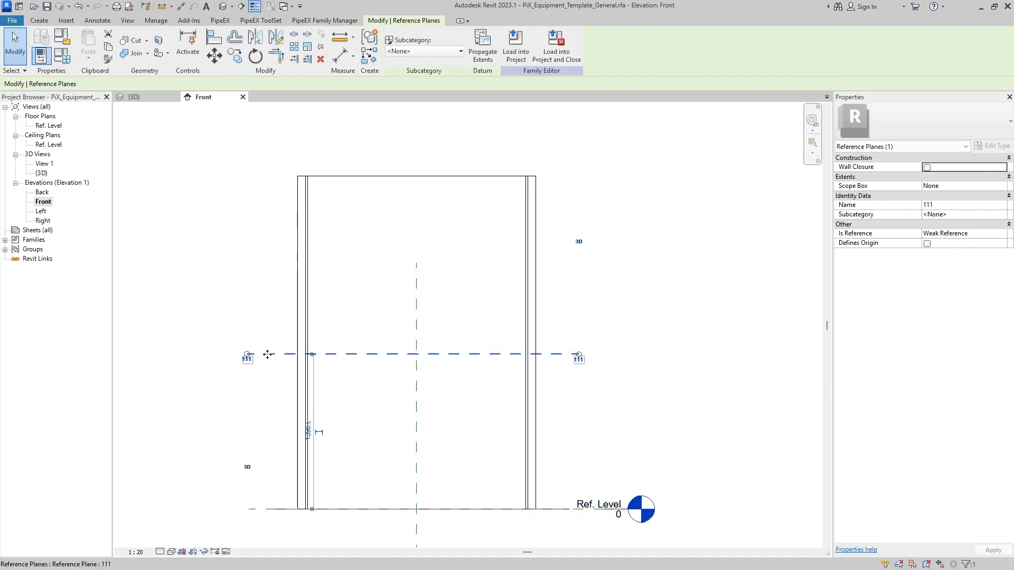
pyautogui.scroll(2, 254, 364)
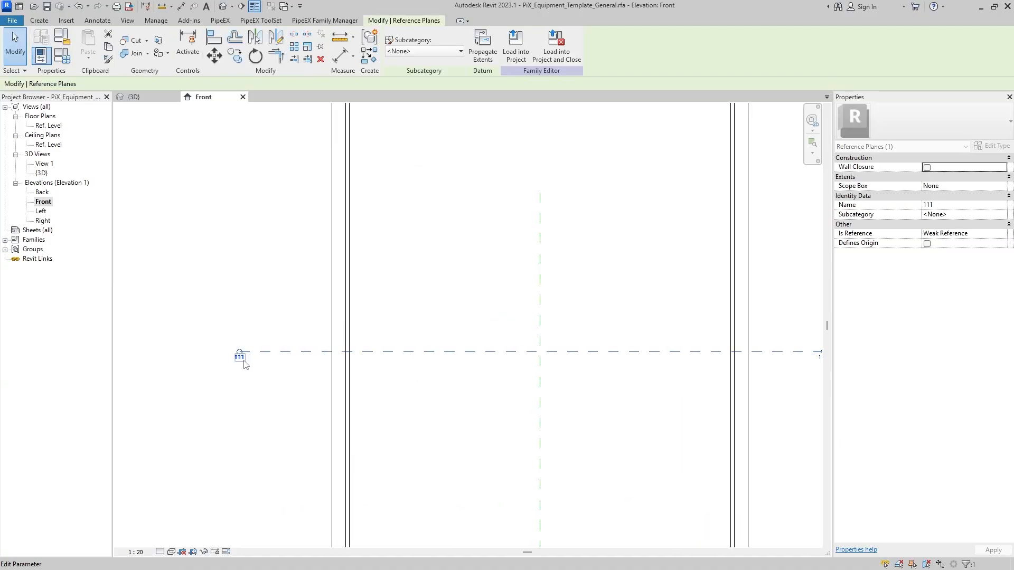
pyautogui.click(240, 357)
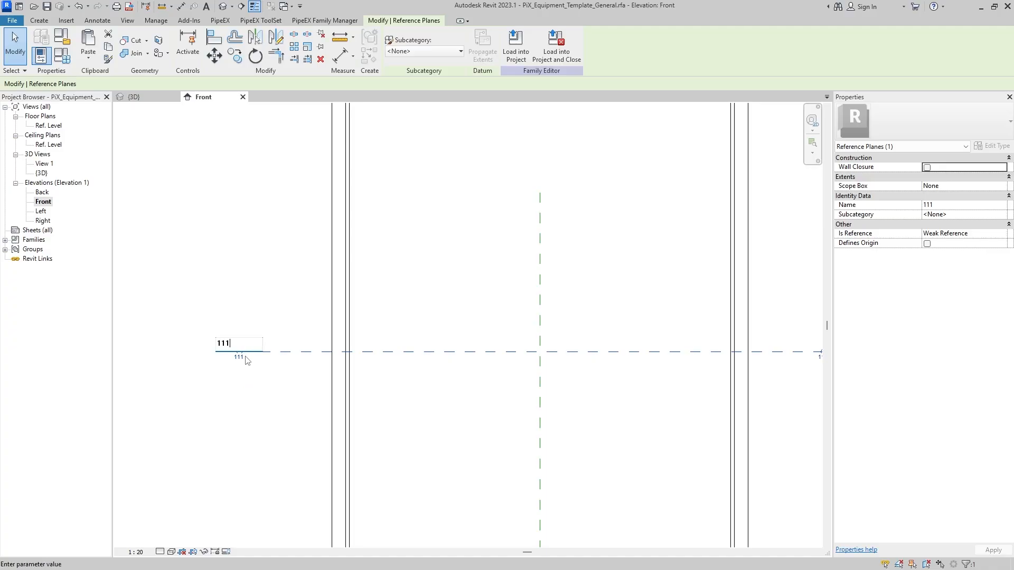
pyautogui.click(301, 391)
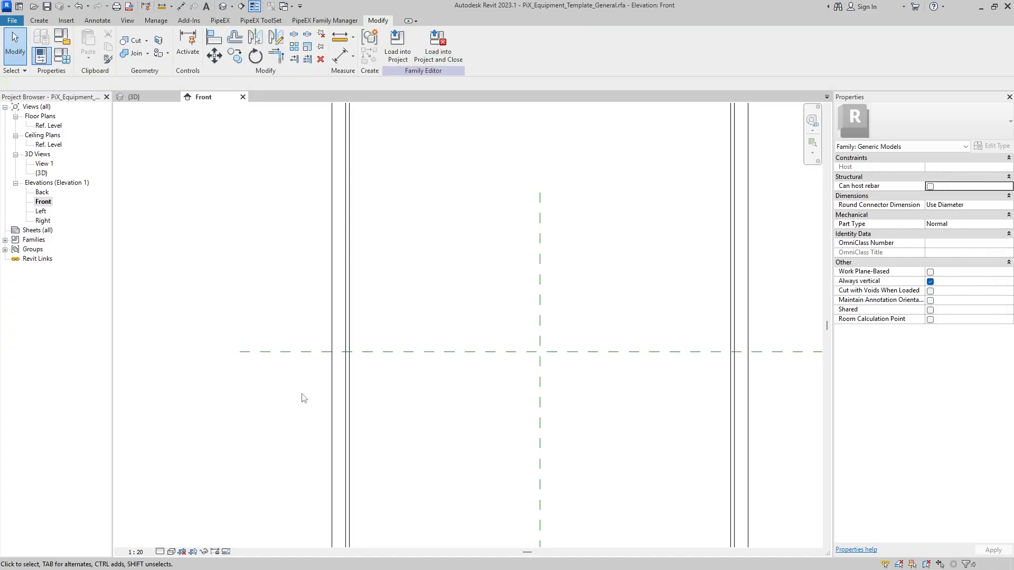
# Host the nested shell on the work plane Reference Plane : 111.
pyautogui.scroll(-4, 412, 320)
pyautogui.moveTo(458, 295); pyautogui.dragTo(406, 310, button='middle')
pyautogui.click(329, 327)
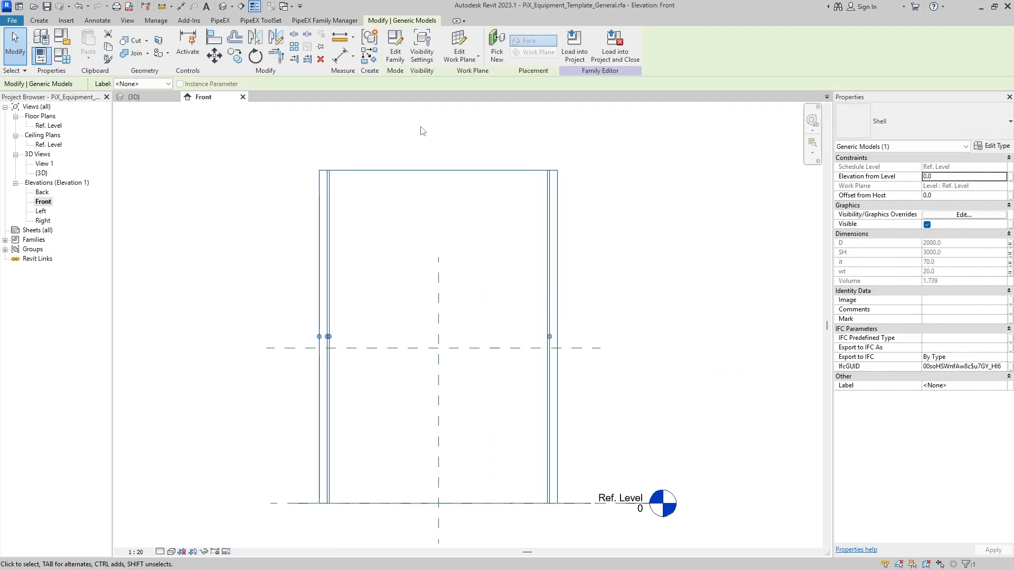
pyautogui.click(467, 59)
pyautogui.click(478, 81)
pyautogui.click(537, 290)
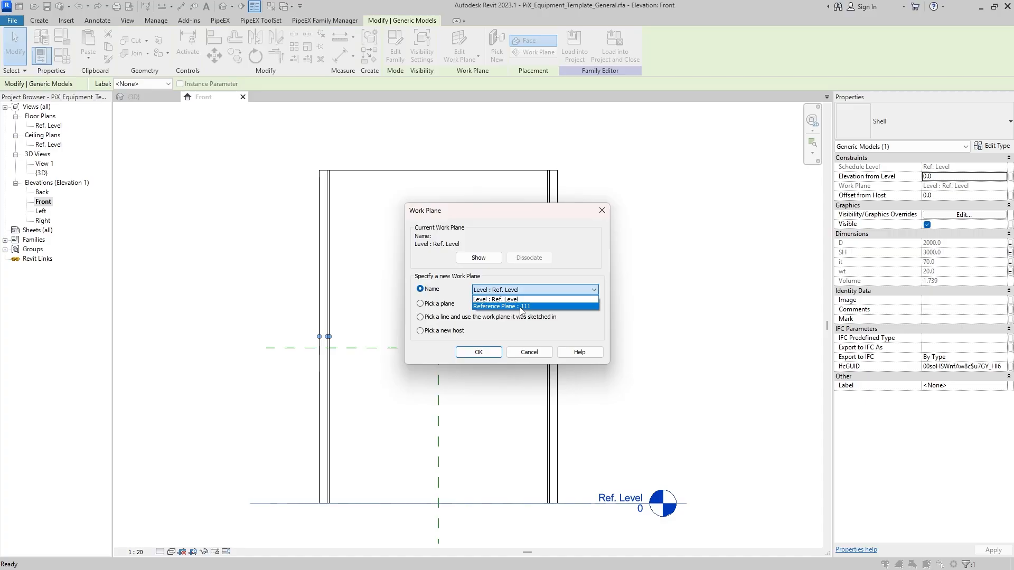
pyautogui.click(521, 306)
pyautogui.click(478, 352)
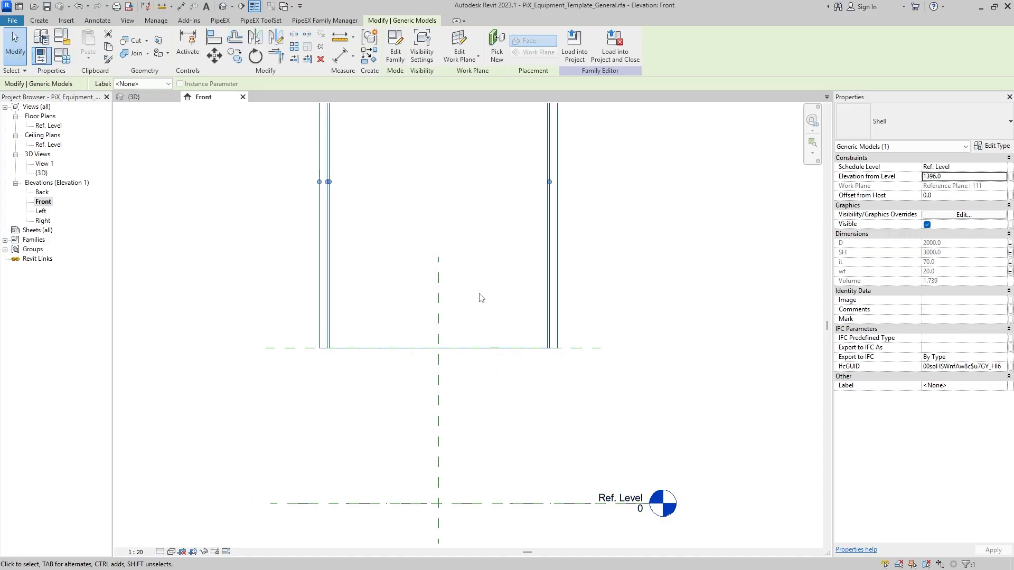
pyautogui.scroll(-2, 470, 327)
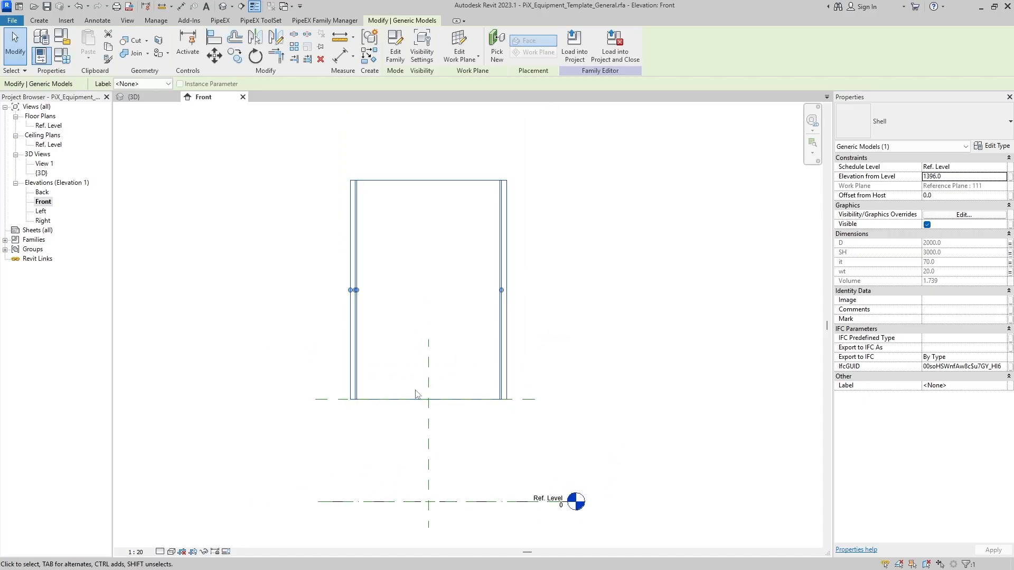
# Nudge reference plane 111 up and down with the hosted shell, leaving it about 1516 mm above Ref. Level.
pyautogui.moveTo(542, 386); pyautogui.dragTo(546, 338, button='middle')
pyautogui.click(541, 339)
pyautogui.press('Up')
pyautogui.press('Up')
pyautogui.press('Up')
pyautogui.press('Up')
pyautogui.press('Up')
pyautogui.press('Up')
pyautogui.press('Up')
pyautogui.press('Up')
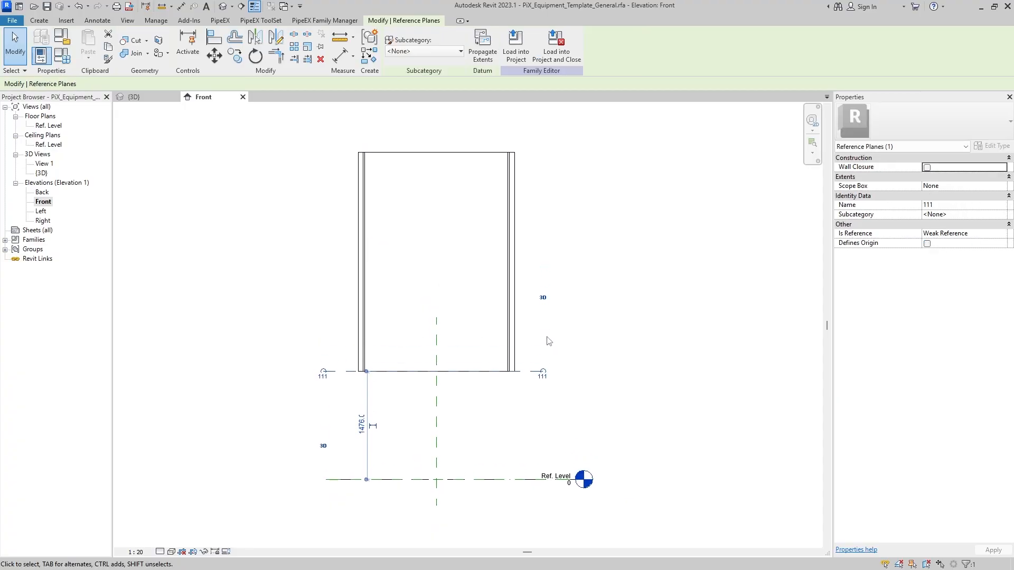
pyautogui.press('Down')
pyautogui.press('Down')
pyautogui.press('Down')
pyautogui.press('Down')
pyautogui.press('Down')
pyautogui.press('Down')
pyautogui.press('Down')
pyautogui.press('Down')
pyautogui.press('Down')
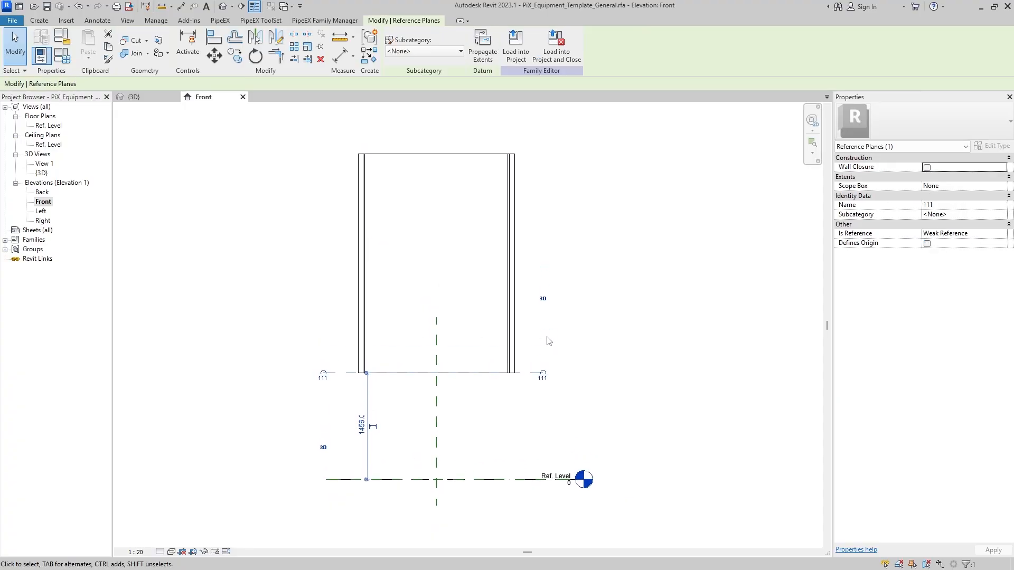
pyautogui.press('Down')
pyautogui.press('Down')
pyautogui.press('Down')
pyautogui.press('Down')
pyautogui.press('Down')
pyautogui.press('Down')
pyautogui.press('Down')
pyautogui.press('Down')
pyautogui.press('Down')
pyautogui.press('Down')
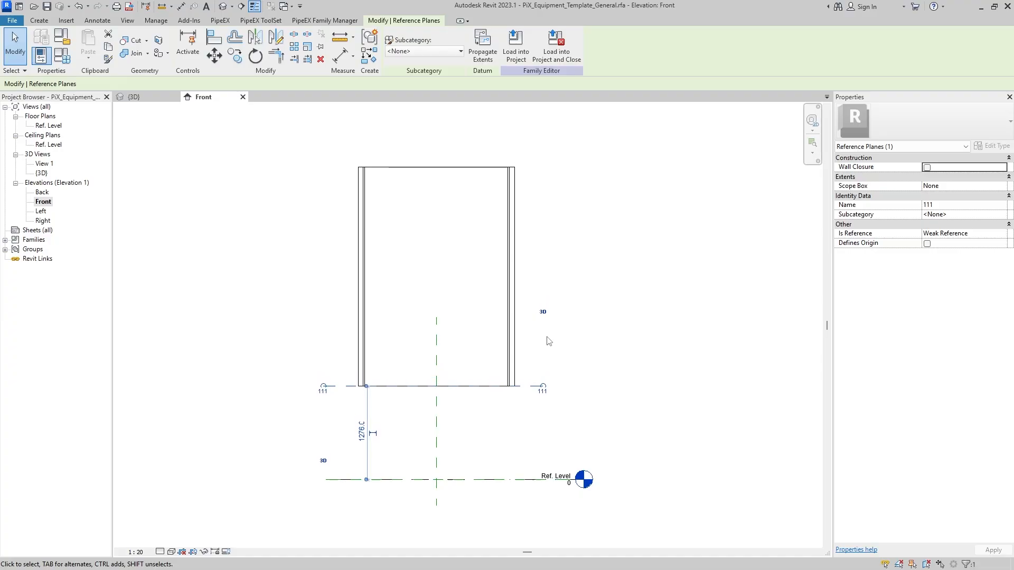
pyautogui.press('Up')
pyautogui.press('Up')
pyautogui.press('Up')
pyautogui.press('Up')
pyautogui.press('Up')
pyautogui.press('Up')
pyautogui.press('Up')
pyautogui.press('Up')
pyautogui.press('Up')
pyautogui.press('Up')
pyautogui.press('Up')
pyautogui.press('Up')
pyautogui.press('Up')
pyautogui.press('Up')
pyautogui.press('Up')
pyautogui.press('Up')
pyautogui.press('Up')
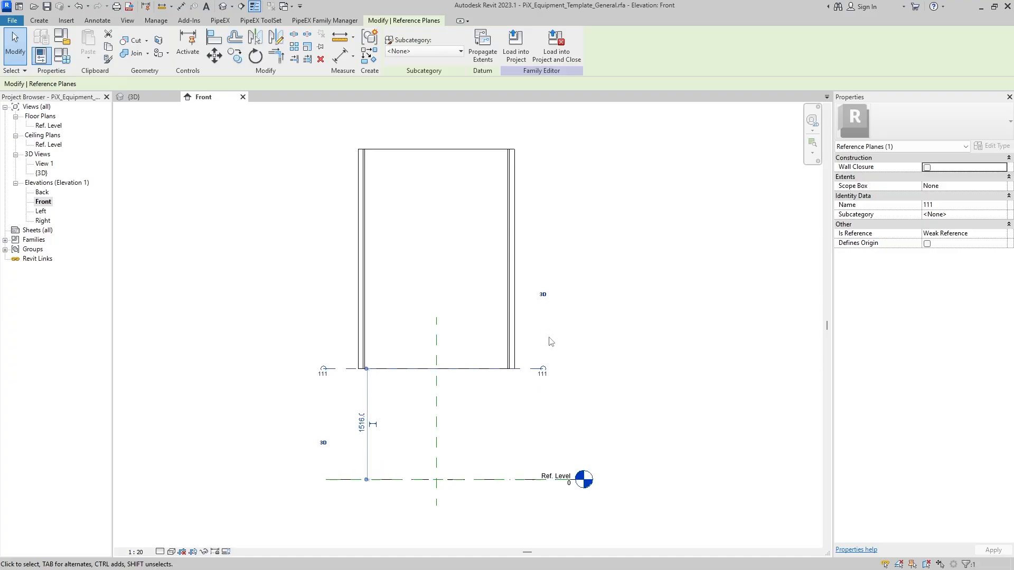
pyautogui.click(576, 338)
# Draw a horizontal reference plane across the upper part of the shell, about 2440 mm above plane 111.
pyautogui.moveTo(420, 299); pyautogui.dragTo(423, 324, button='middle')
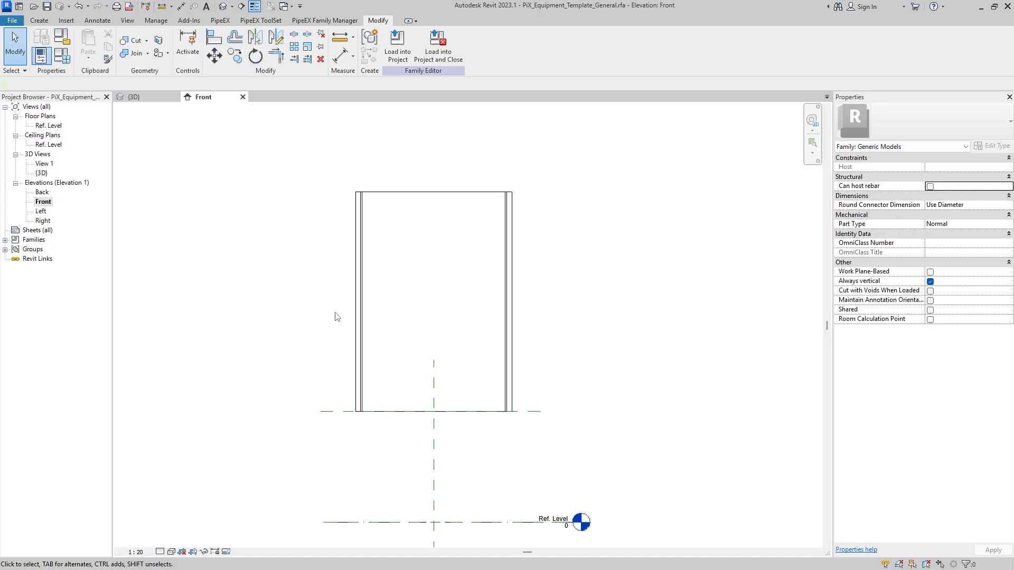
pyautogui.click(50, 22)
pyautogui.click(599, 45)
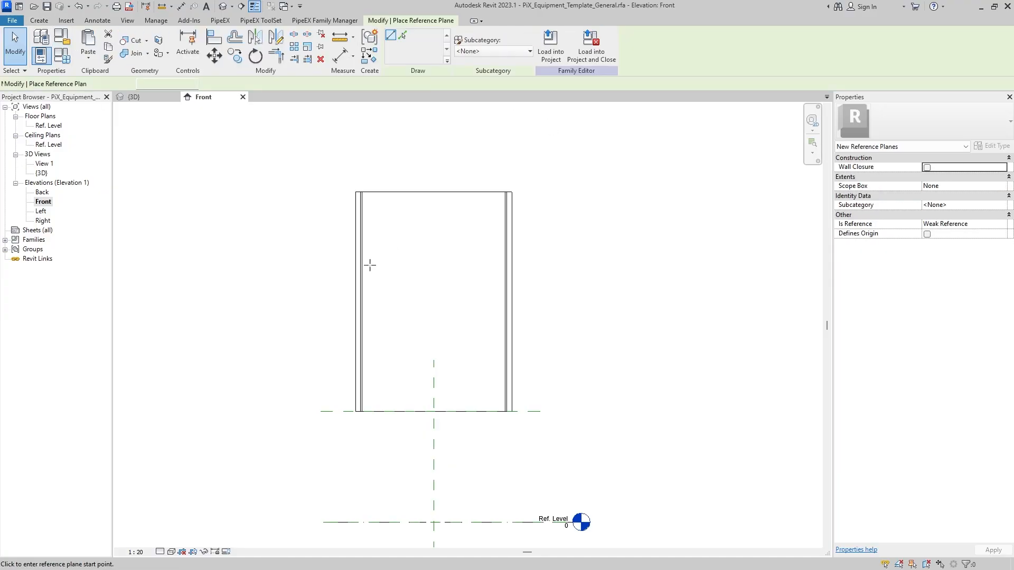
pyautogui.click(321, 233)
pyautogui.click(539, 233)
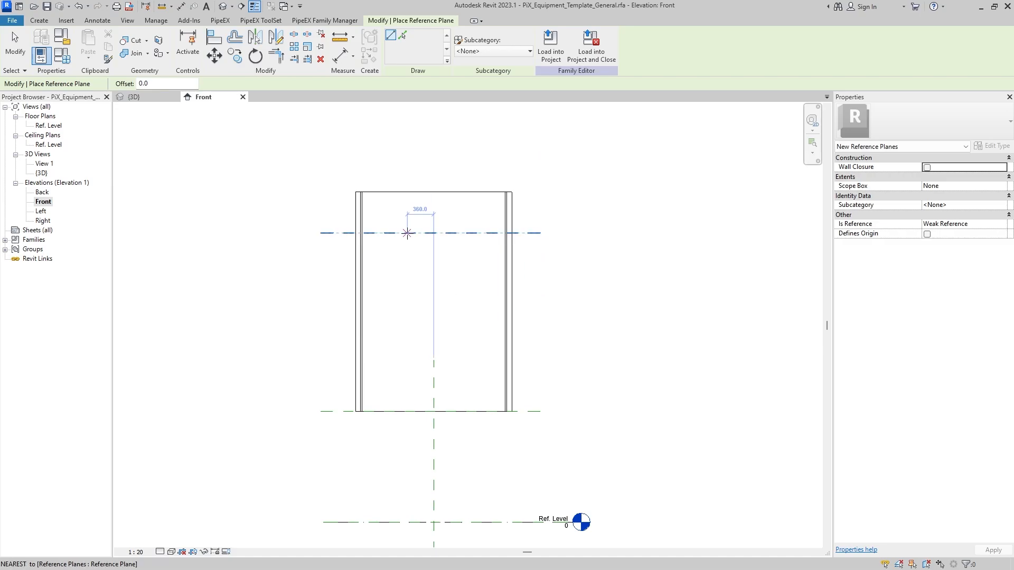
pyautogui.press('Escape')
pyautogui.press('Escape')
# Name the new reference plane across the upper part of the shell 2222.
pyautogui.click(373, 233)
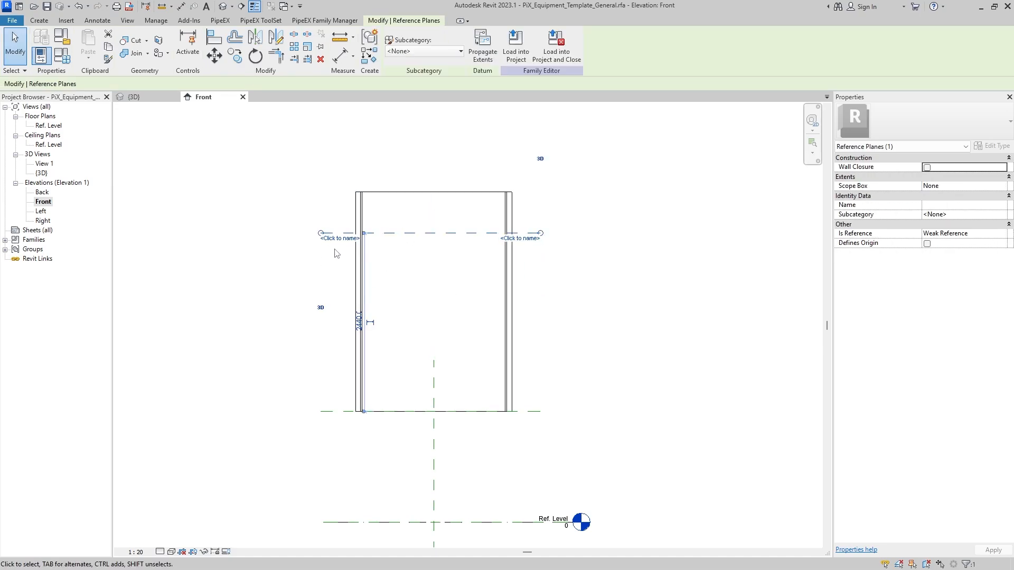
pyautogui.click(347, 239)
pyautogui.press('Return')
pyautogui.press('Escape')
# Move reference plane 2222 up to the shell's top edge, 3000 mm above plane 111.
pyautogui.click(412, 233)
pyautogui.press('Up')
pyautogui.press('Up')
pyautogui.press('Up')
pyautogui.press('Up')
pyautogui.press('Up')
pyautogui.press('Up')
pyautogui.press('Up')
pyautogui.press('Up')
pyautogui.press('Up')
pyautogui.press('Up')
pyautogui.press('Up')
pyautogui.press('Up')
pyautogui.press('Up')
pyautogui.press('Up')
pyautogui.press('Up')
pyautogui.press('Up')
pyautogui.press('Up')
pyautogui.press('Up')
pyautogui.press('Up')
pyautogui.press('Up')
pyautogui.press('Up')
pyautogui.press('Up')
pyautogui.press('Up')
pyautogui.press('Up')
pyautogui.press('Up')
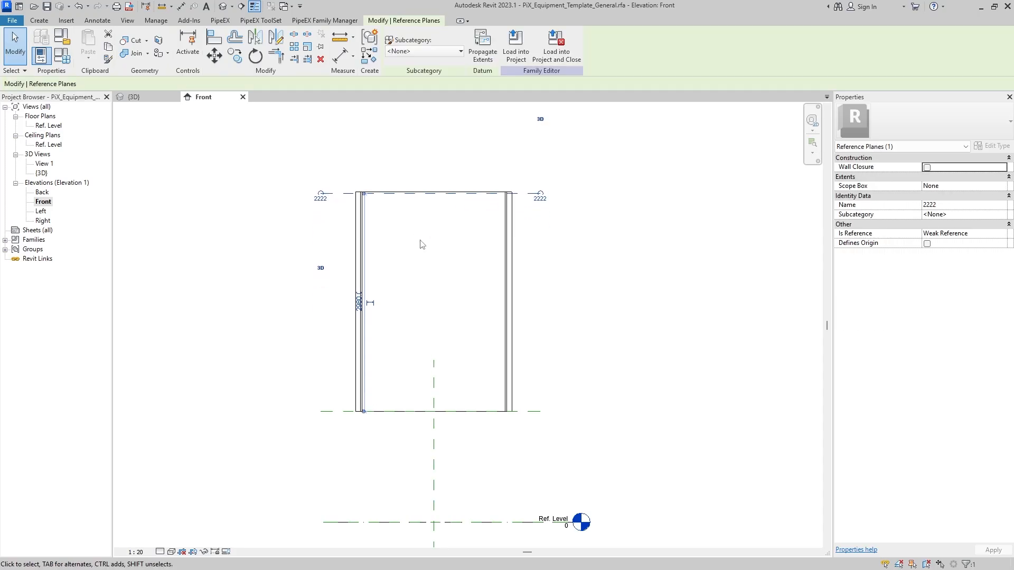
pyautogui.moveTo(455, 196); pyautogui.dragTo(456, 226, button='middle')
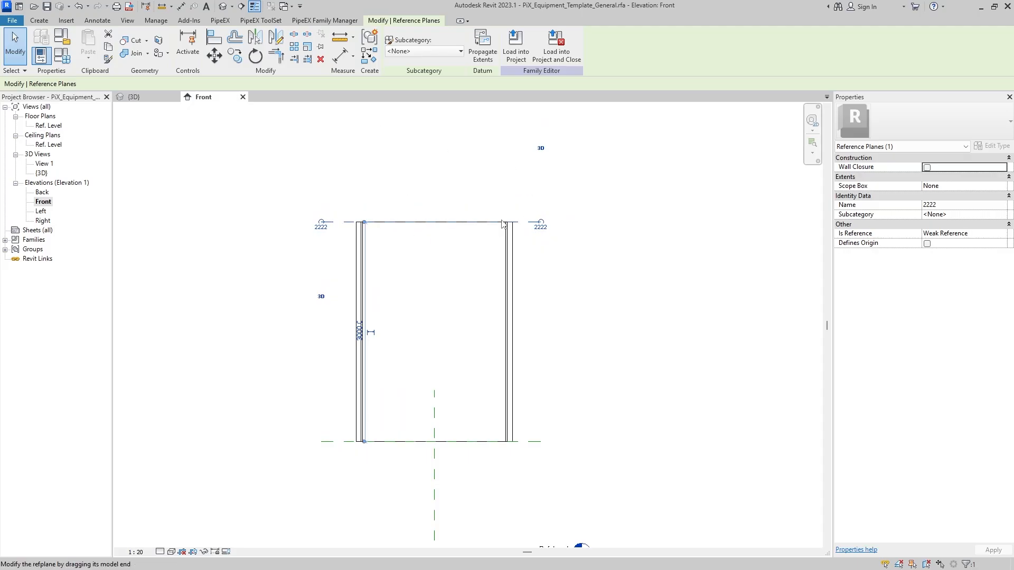
# Inspect the distances from reference plane 111 to Ref. Level and to plane 2222.
pyautogui.moveTo(564, 438); pyautogui.dragTo(556, 396, button='middle')
pyautogui.click(525, 399)
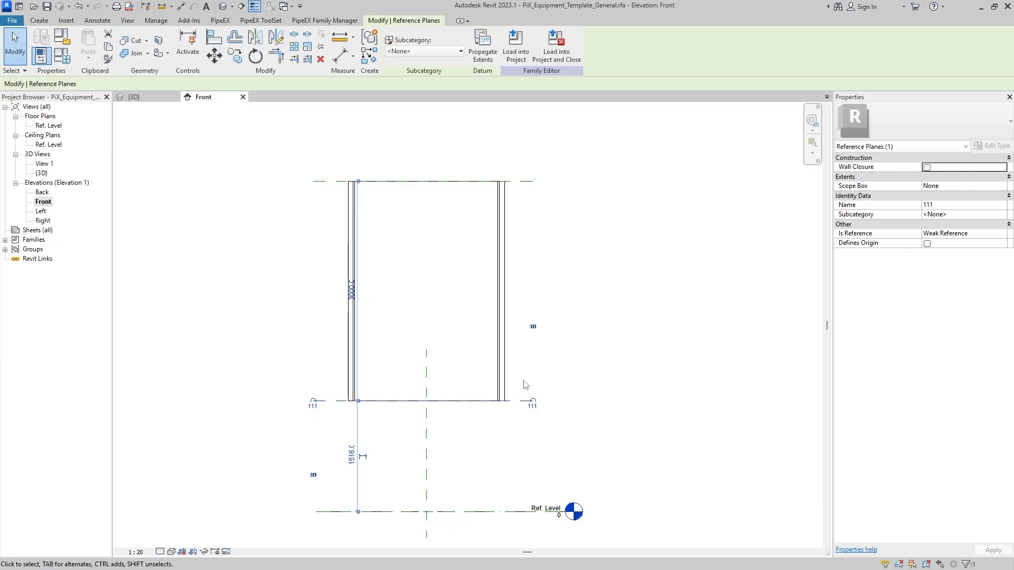
pyautogui.click(348, 374)
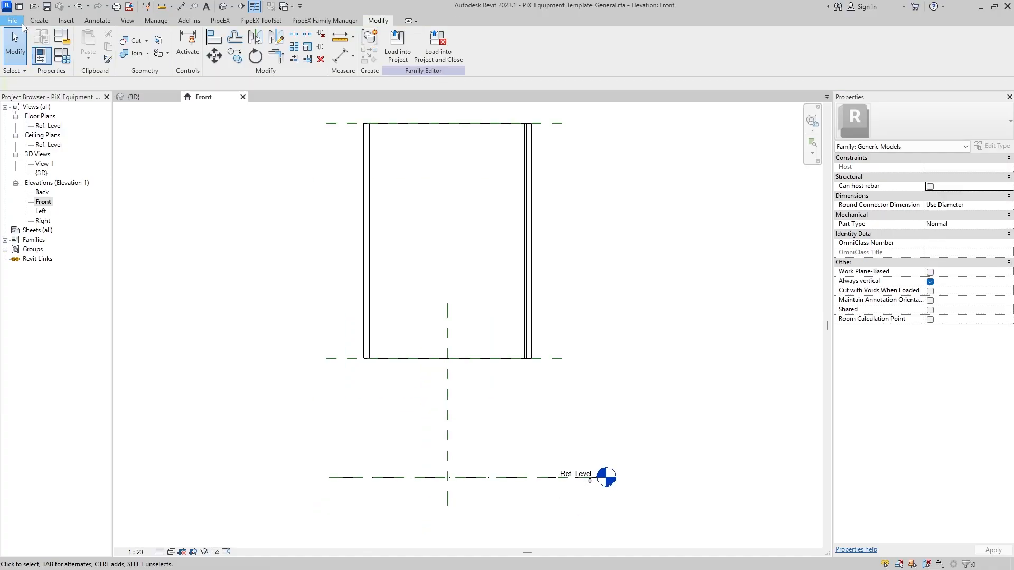
# Create a new family from the English template Metric Generic Model.rft.
pyautogui.click(13, 20)
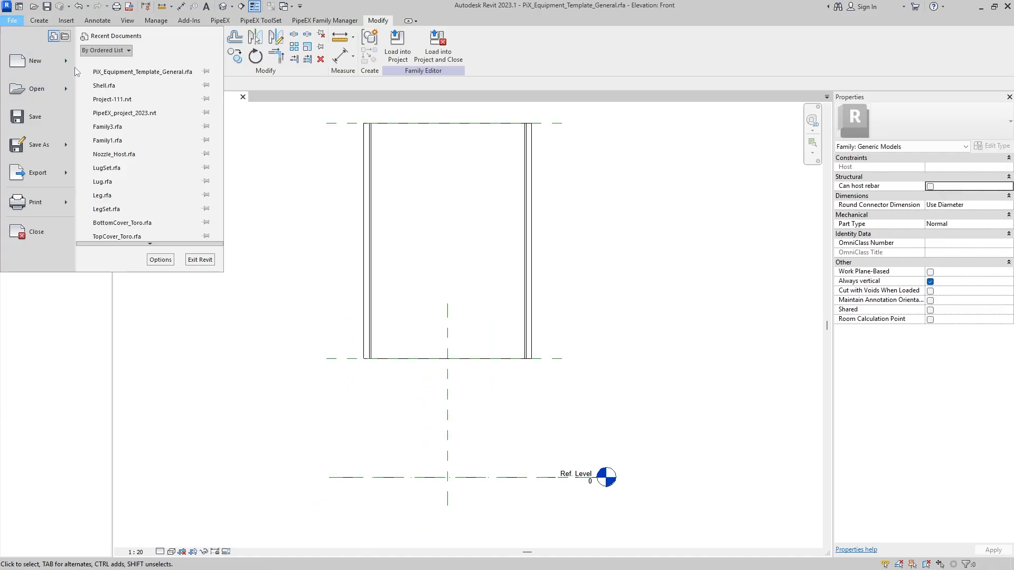
pyautogui.moveTo(37, 60)
pyautogui.click(125, 109)
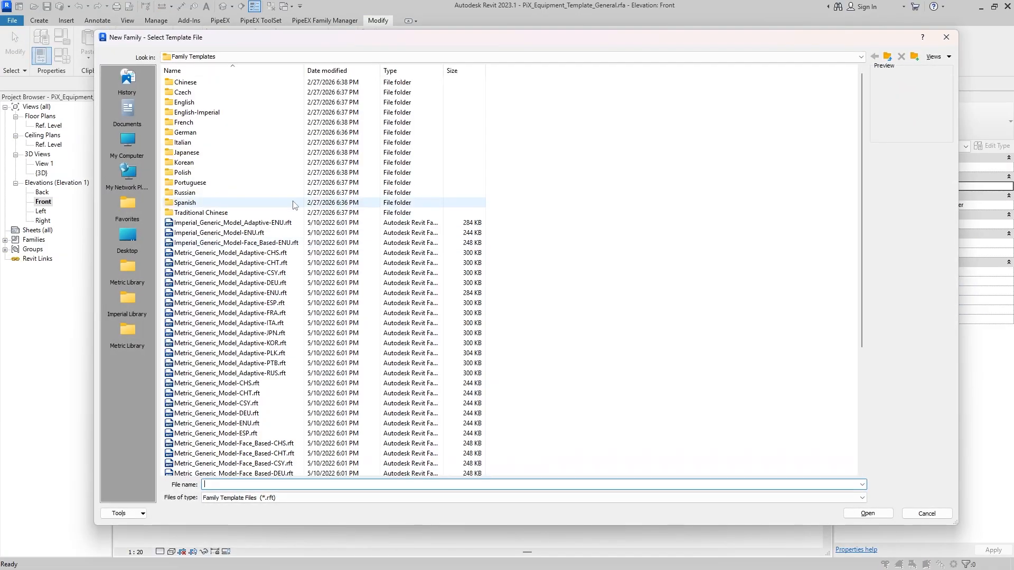
pyautogui.doubleClick(195, 104)
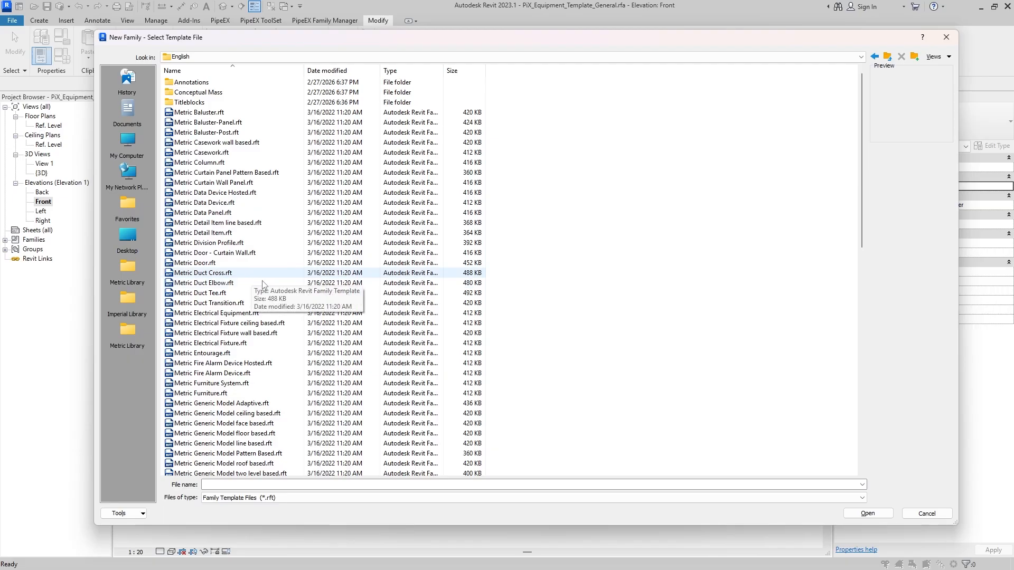
pyautogui.scroll(-3, 263, 280)
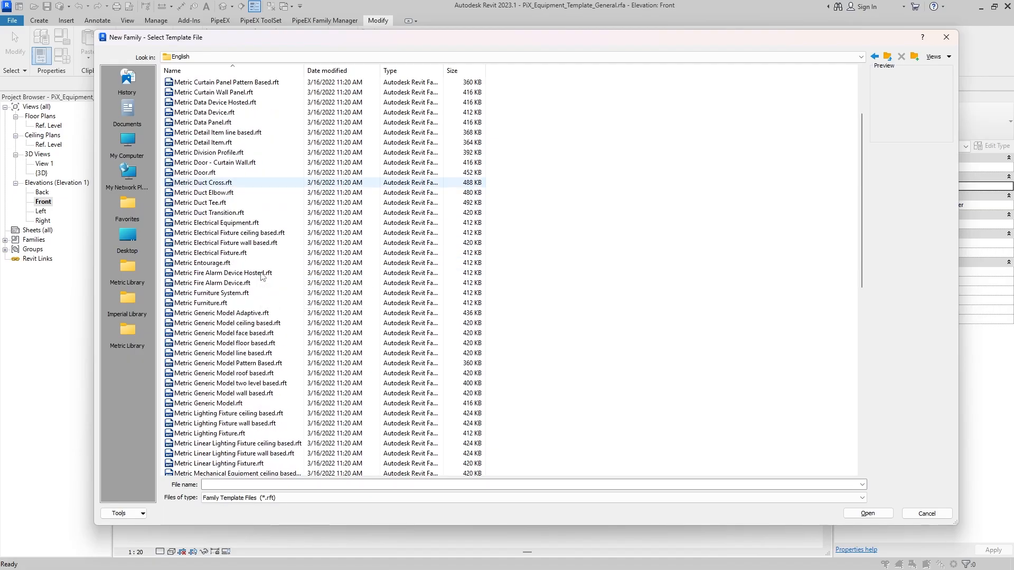
pyautogui.scroll(-1, 248, 328)
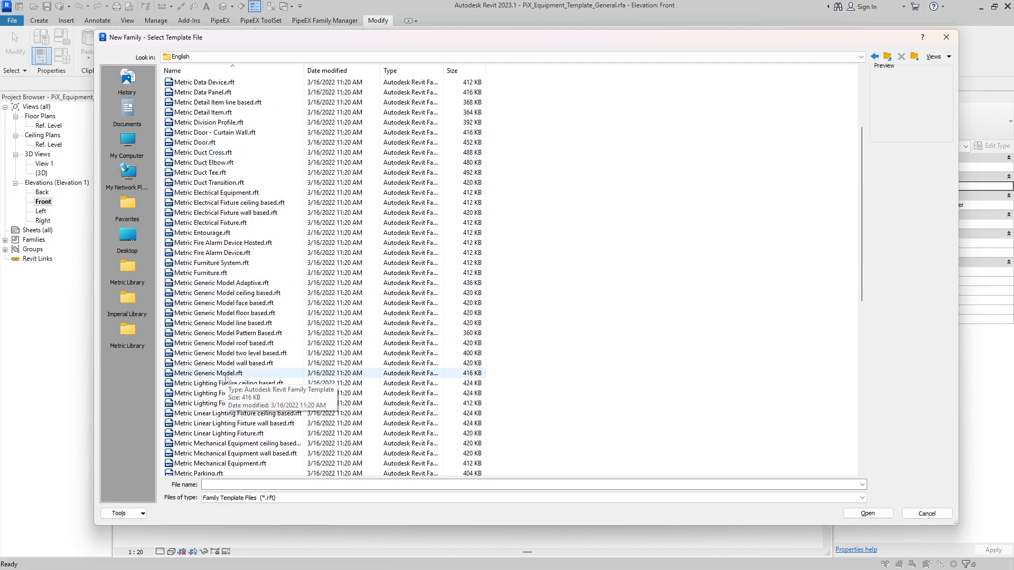
pyautogui.doubleClick(224, 376)
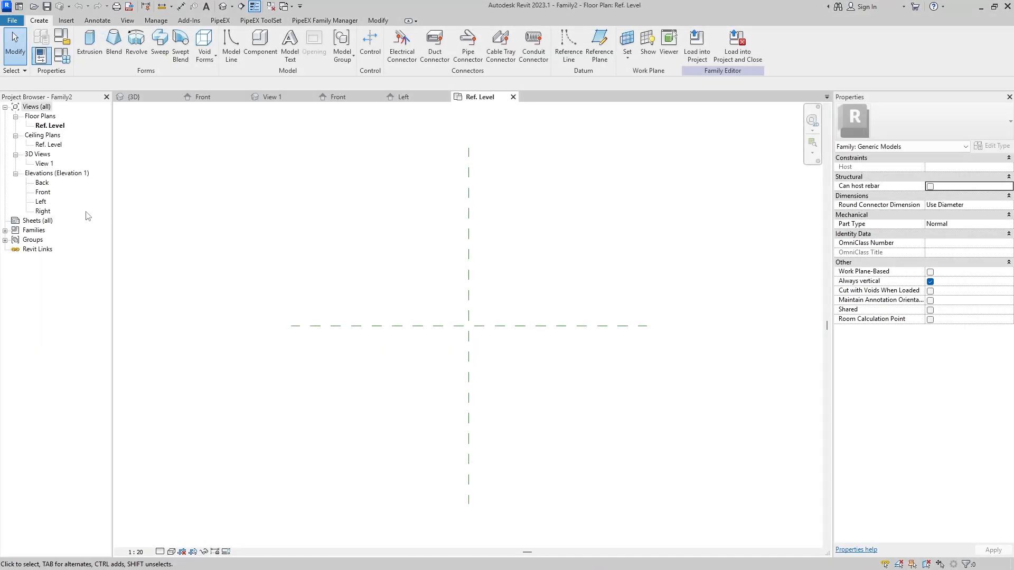
# In the Front elevation, draw two vertical reference planes about 500 mm left and about 460 mm right of the centre plane.
pyautogui.doubleClick(43, 192)
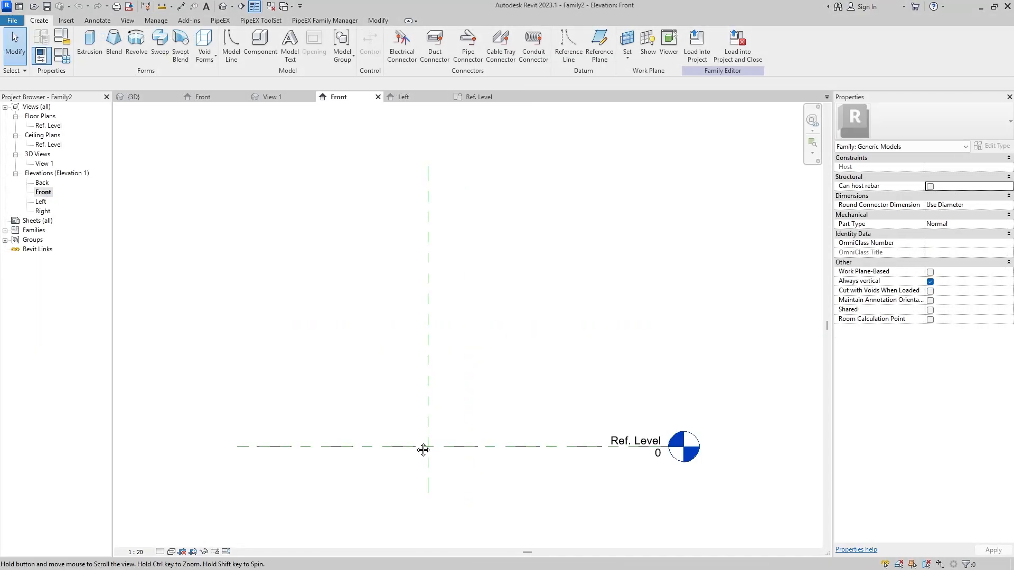
pyautogui.scroll(3, 428, 454)
pyautogui.press('r')
pyautogui.press('p')
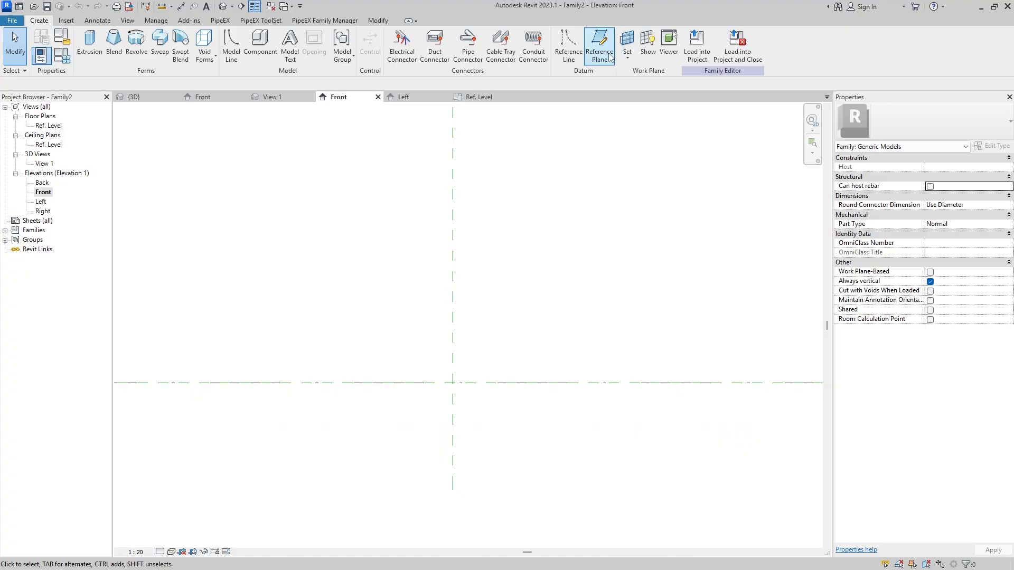
pyautogui.click(307, 266)
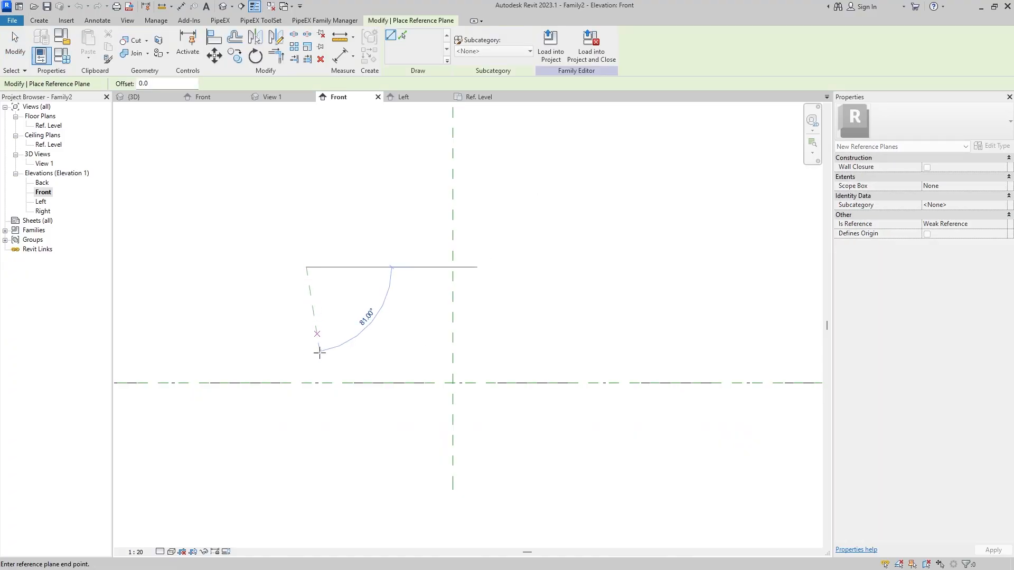
pyautogui.click(307, 461)
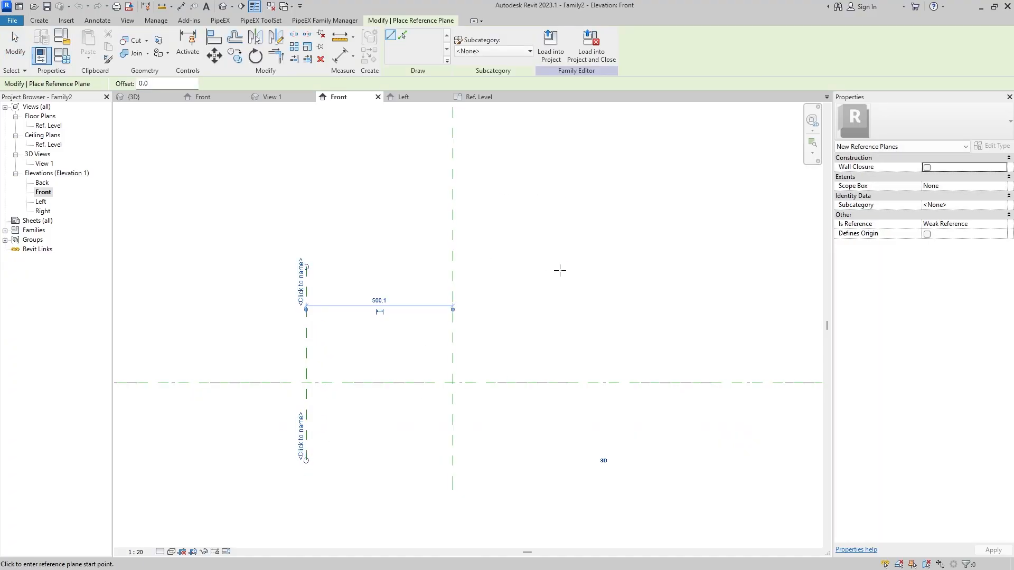
pyautogui.click(587, 267)
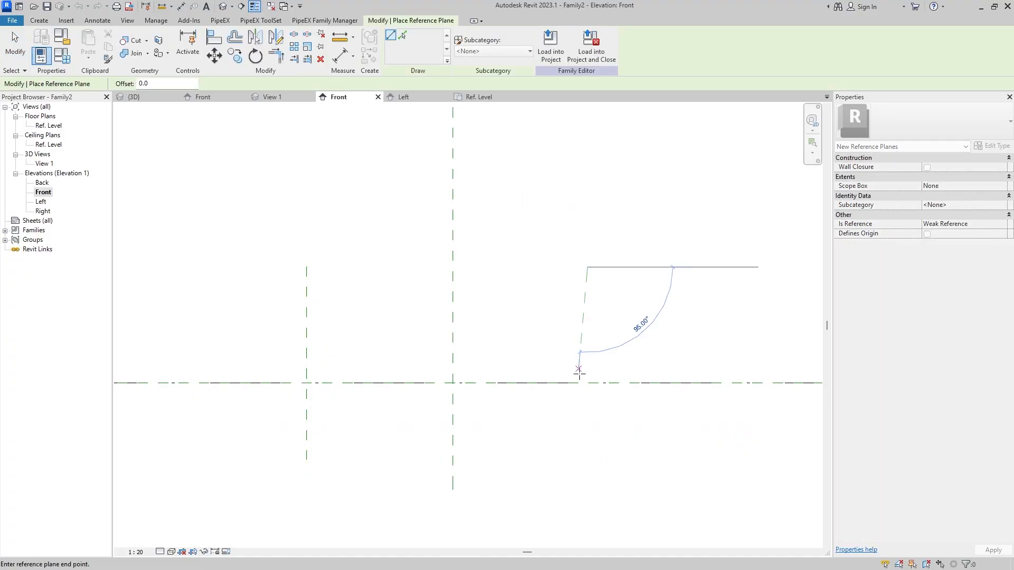
pyautogui.click(587, 460)
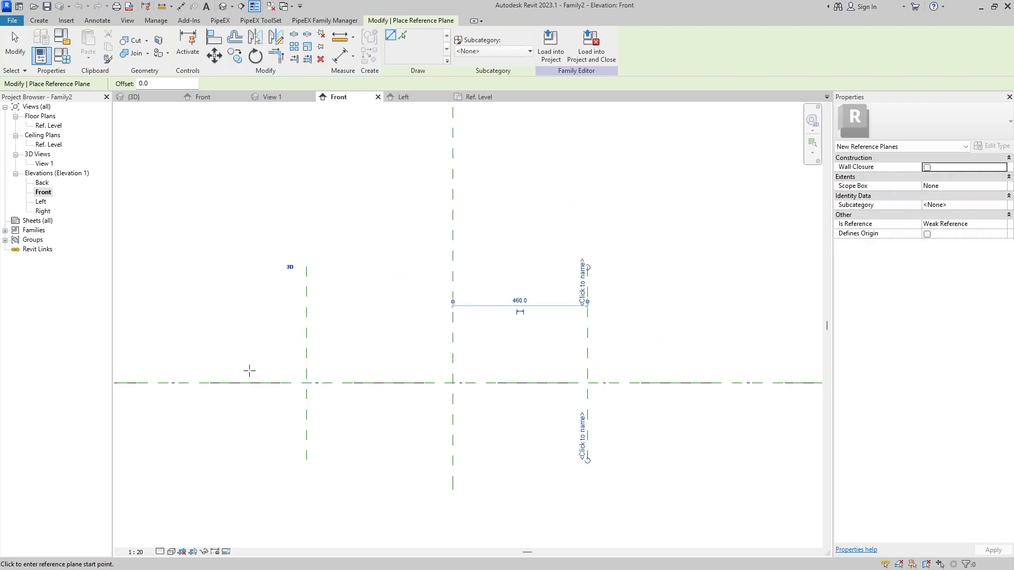
# Add vertical reference planes about 20 mm inside and about 140 mm outside the 500 mm plane left of centre.
pyautogui.click(313, 267)
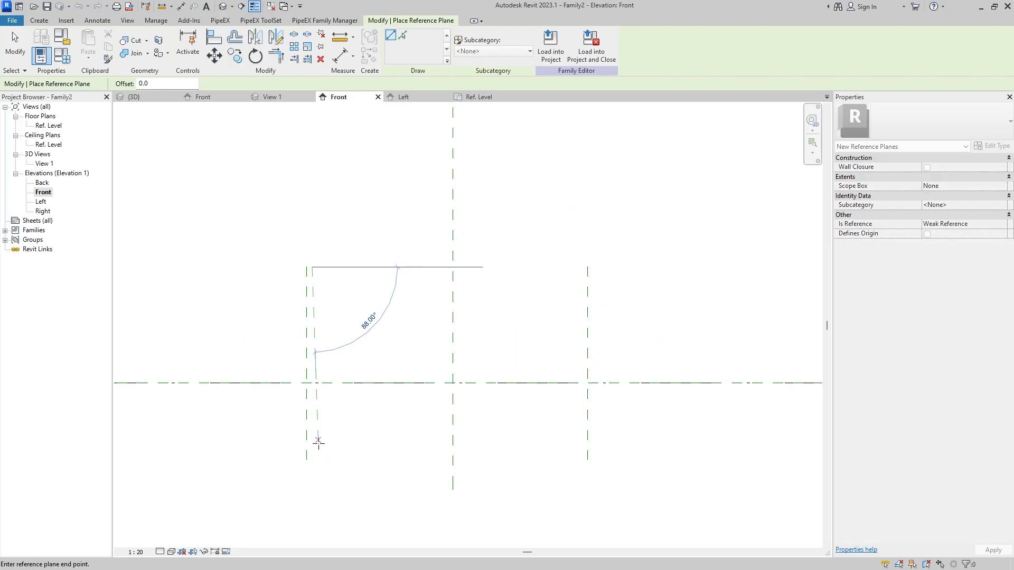
pyautogui.click(312, 460)
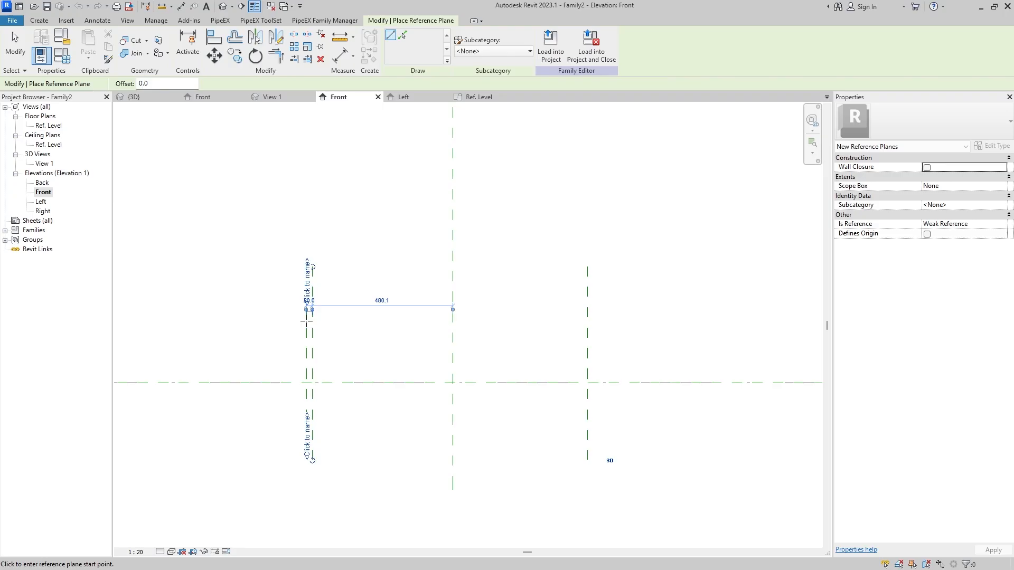
pyautogui.click(266, 267)
pyautogui.click(264, 460)
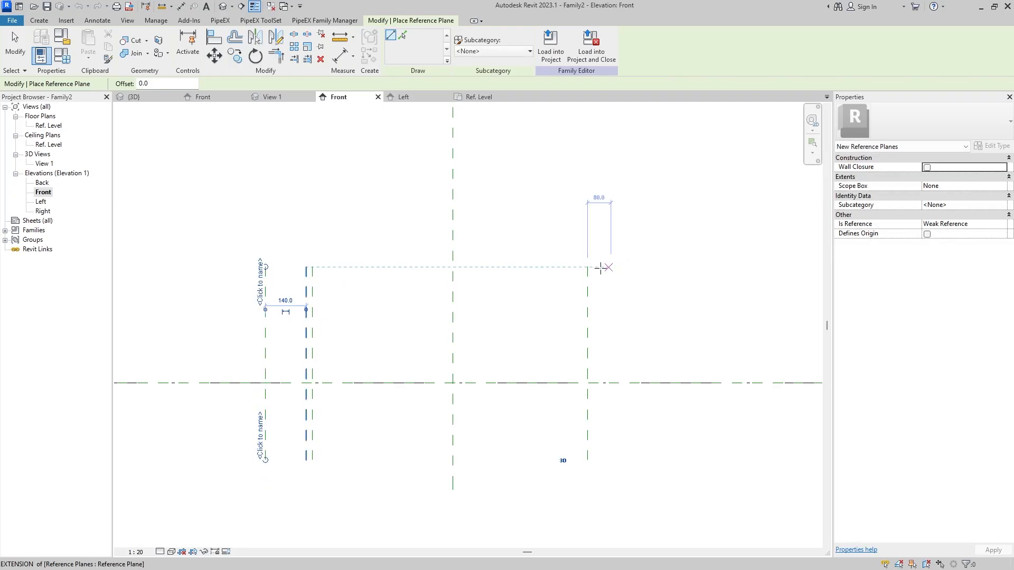
pyautogui.press('Escape')
pyautogui.press('Escape')
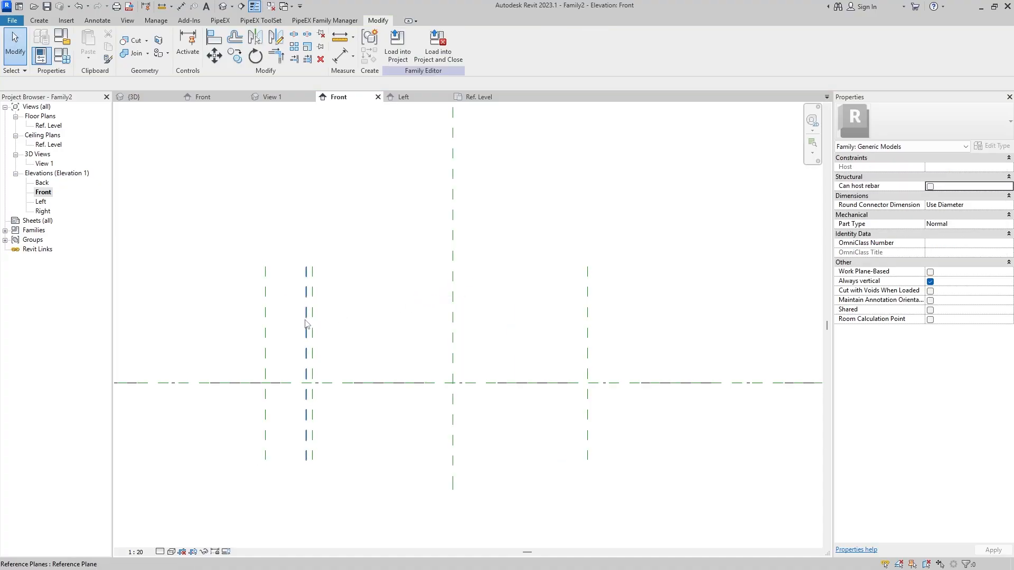
# Mirror the new inner and outer reference planes about the Center (Left/Right) plane, keeping the originals.
pyautogui.click(312, 330)
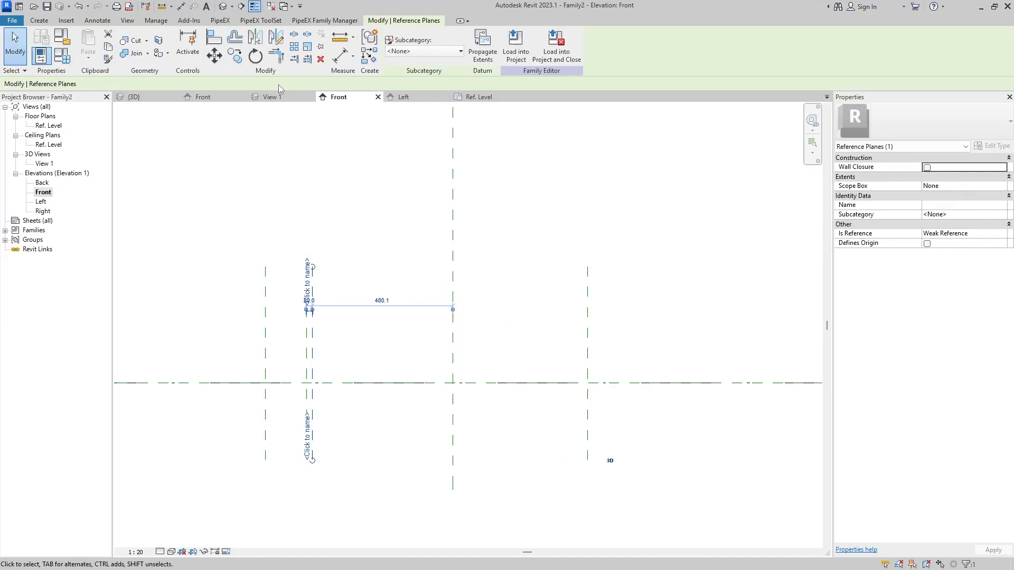
pyautogui.keyDown('ctrl'); pyautogui.click(266, 330); pyautogui.keyUp('ctrl')
pyautogui.click(280, 43)
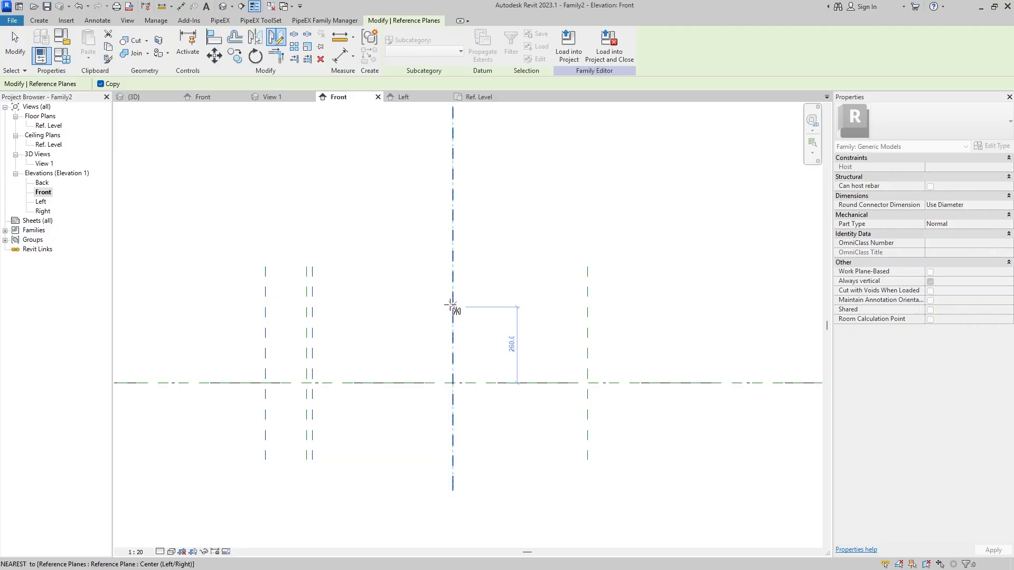
pyautogui.click(452, 307)
pyautogui.click(453, 324)
pyautogui.click(572, 339)
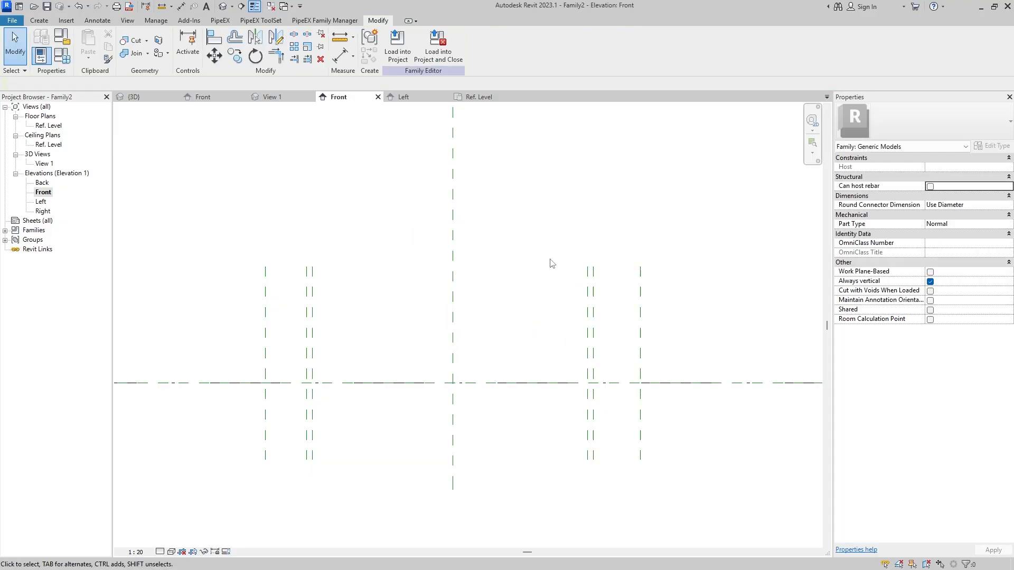
# Dimension from the centre plane to the outer plane of each close pair and make the two segments equal.
pyautogui.scroll(-2, 504, 288)
pyautogui.moveTo(501, 291)
pyautogui.mouseDown(button='middle')
pyautogui.moveTo(491, 315)
pyautogui.moveTo(462, 297)
pyautogui.mouseUp(button='middle')
pyautogui.scroll(2, 475, 332)
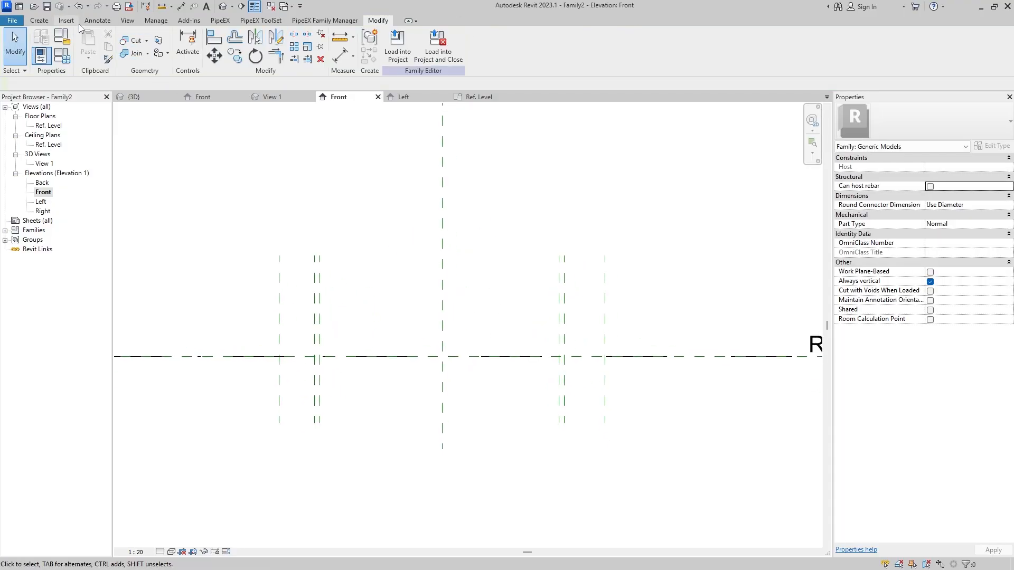
pyautogui.click(97, 21)
pyautogui.click(41, 45)
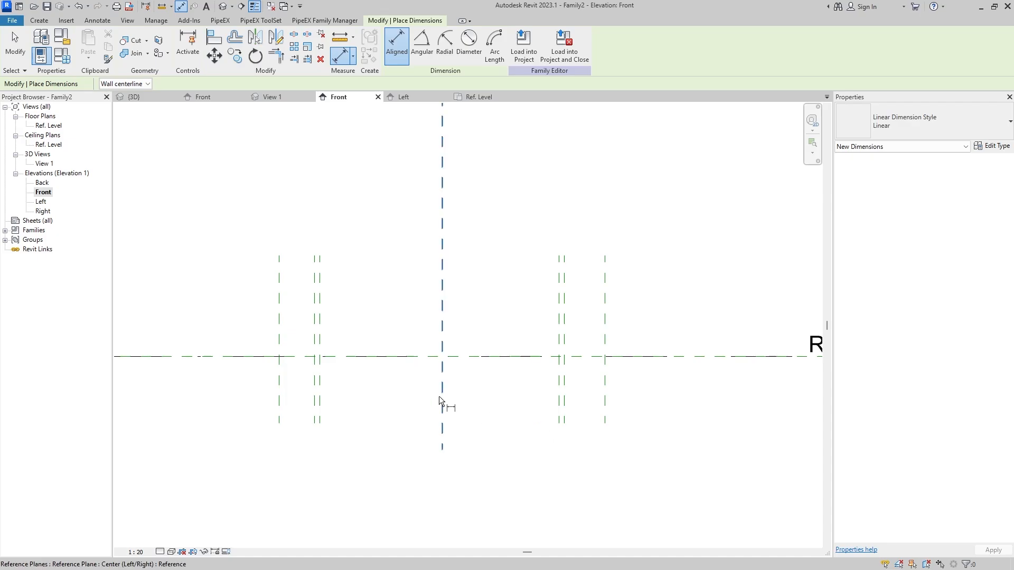
pyautogui.click(443, 410)
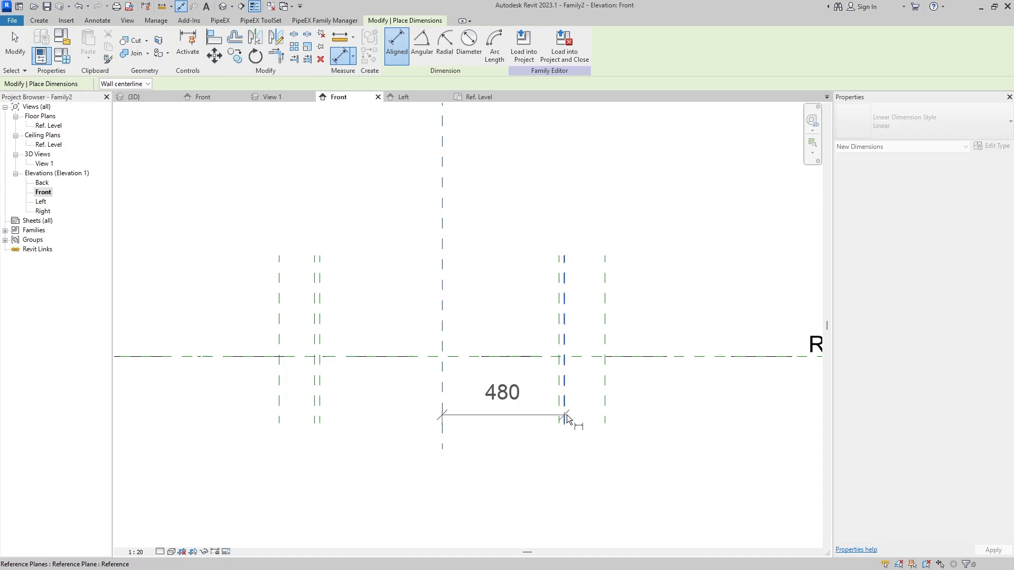
pyautogui.click(565, 414)
pyautogui.click(315, 420)
pyautogui.click(524, 516)
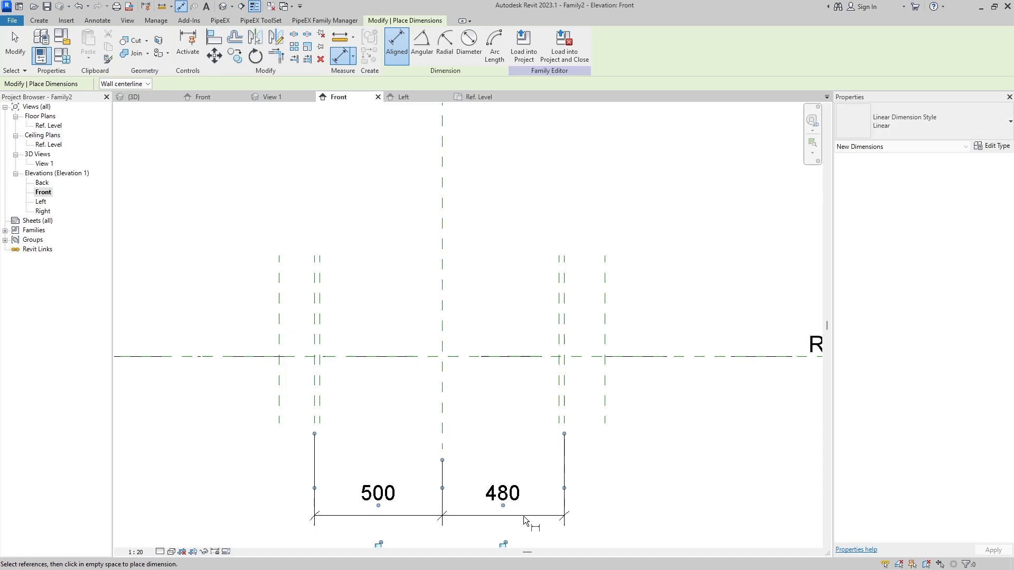
pyautogui.moveTo(534, 453); pyautogui.dragTo(522, 377, button='middle')
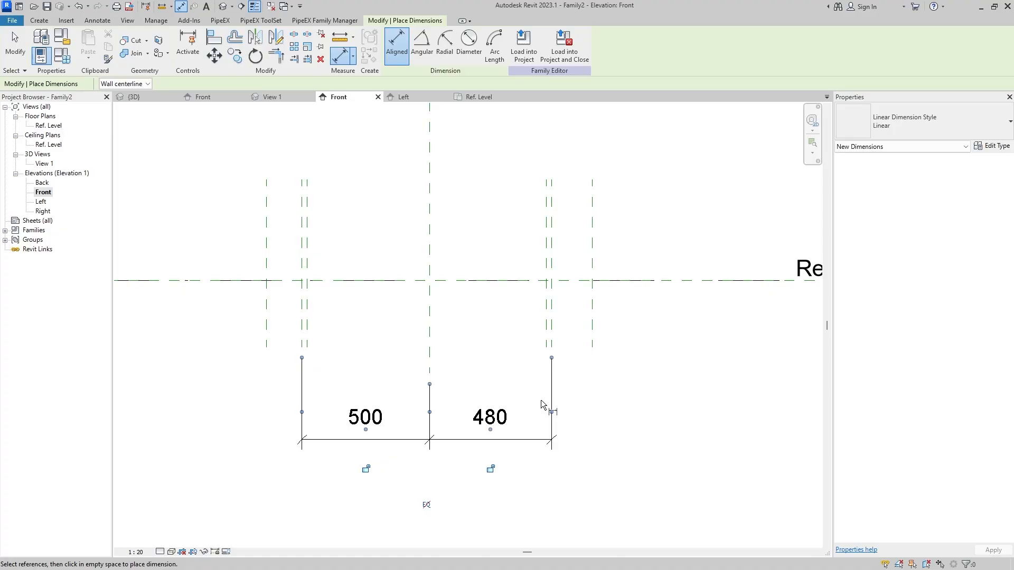
pyautogui.click(427, 506)
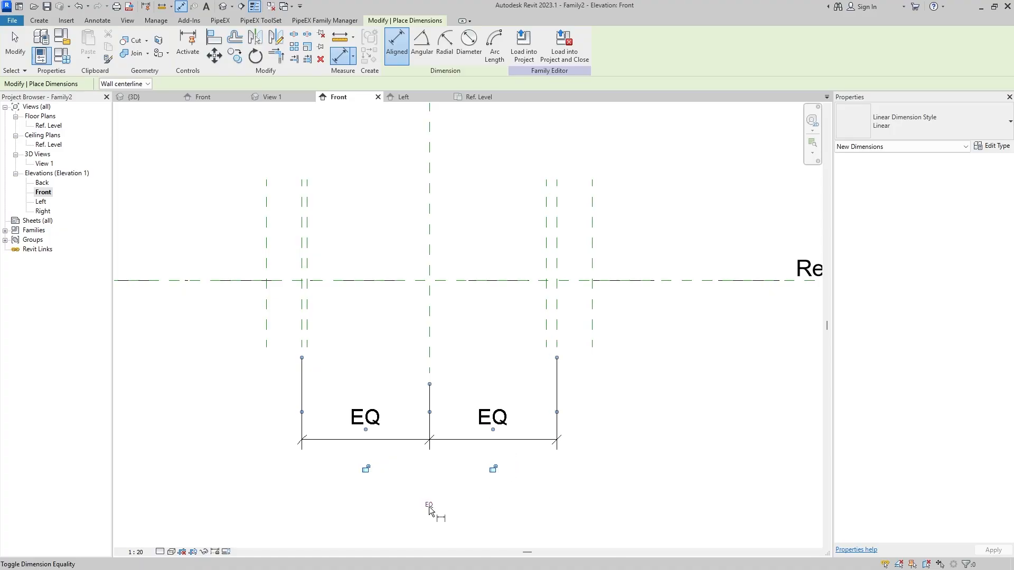
# Dimension the narrow gap between the two close vertical reference planes on each side of the centre.
pyautogui.click(557, 343)
pyautogui.click(546, 344)
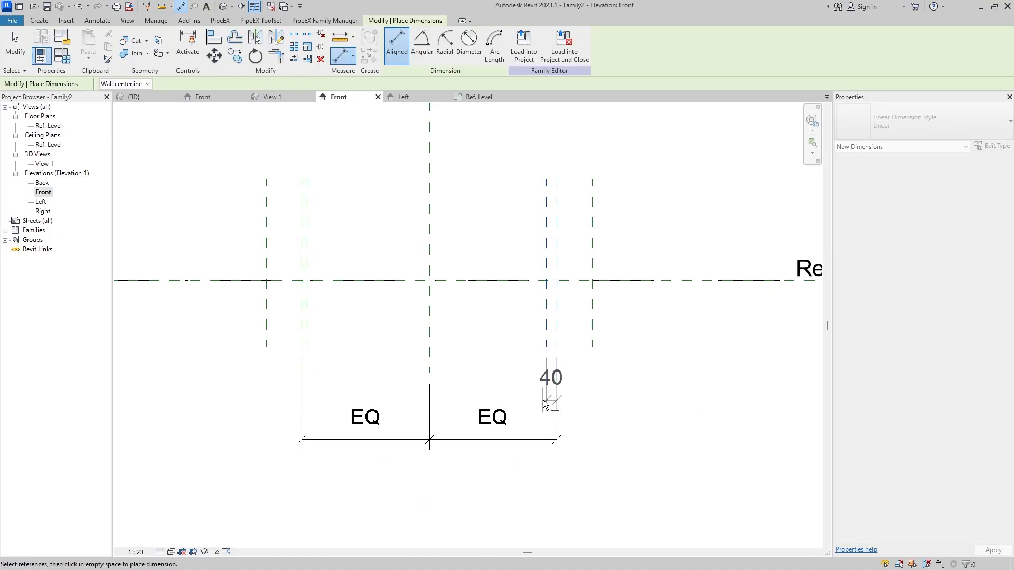
pyautogui.click(542, 400)
pyautogui.click(302, 344)
pyautogui.click(307, 348)
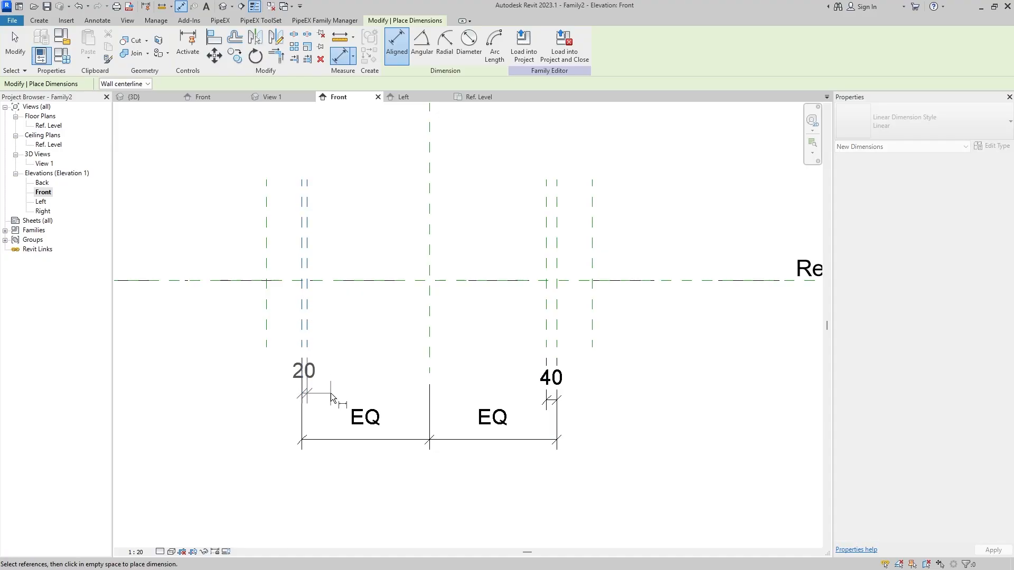
pyautogui.click(333, 399)
# Dimension from each outermost vertical plane to its neighbouring plane, placing both dimensions above the planes.
pyautogui.click(266, 350)
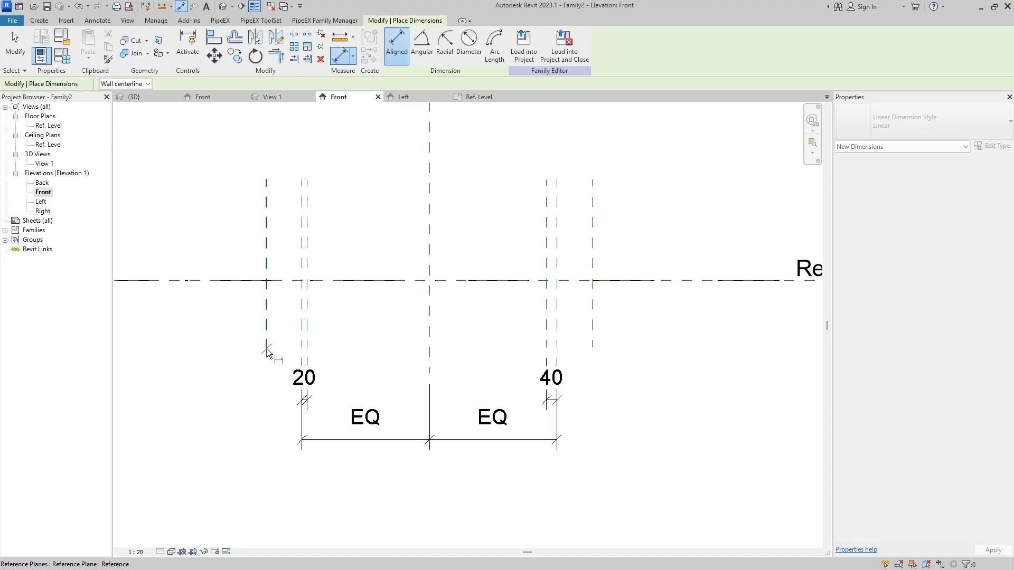
pyautogui.click(301, 343)
pyautogui.click(255, 159)
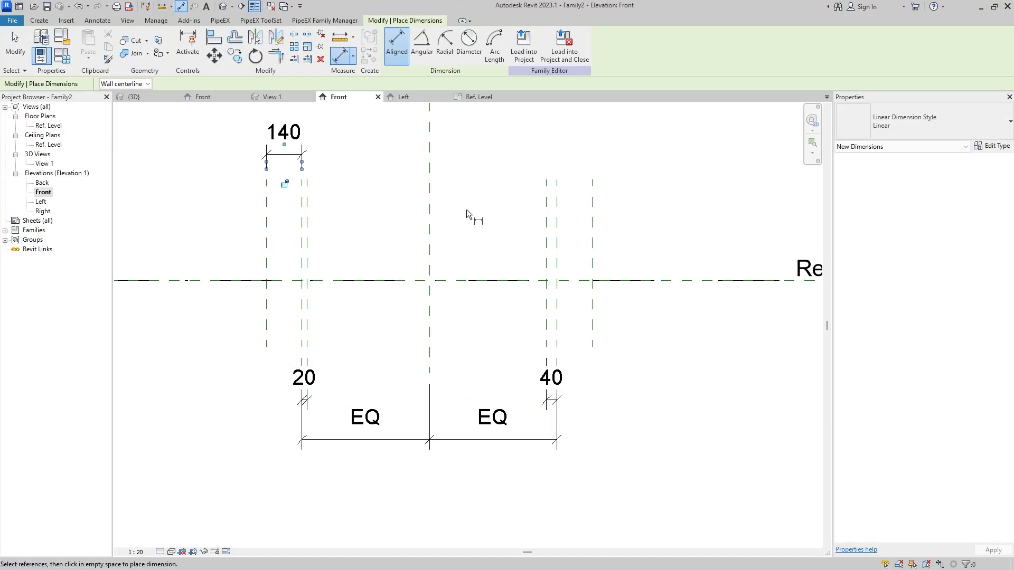
pyautogui.click(594, 226)
pyautogui.click(554, 219)
pyautogui.click(608, 155)
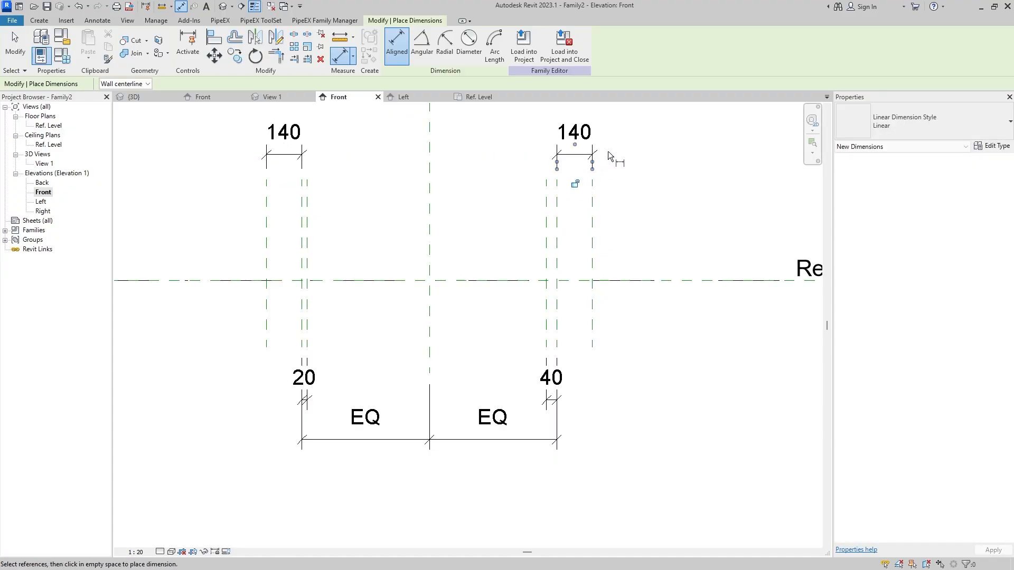
# Label both outermost gap dimensions with a new instance family parameter named it.
pyautogui.press('Escape')
pyautogui.click(592, 160)
pyautogui.keyDown('ctrl'); pyautogui.click(301, 155); pyautogui.keyUp('ctrl')
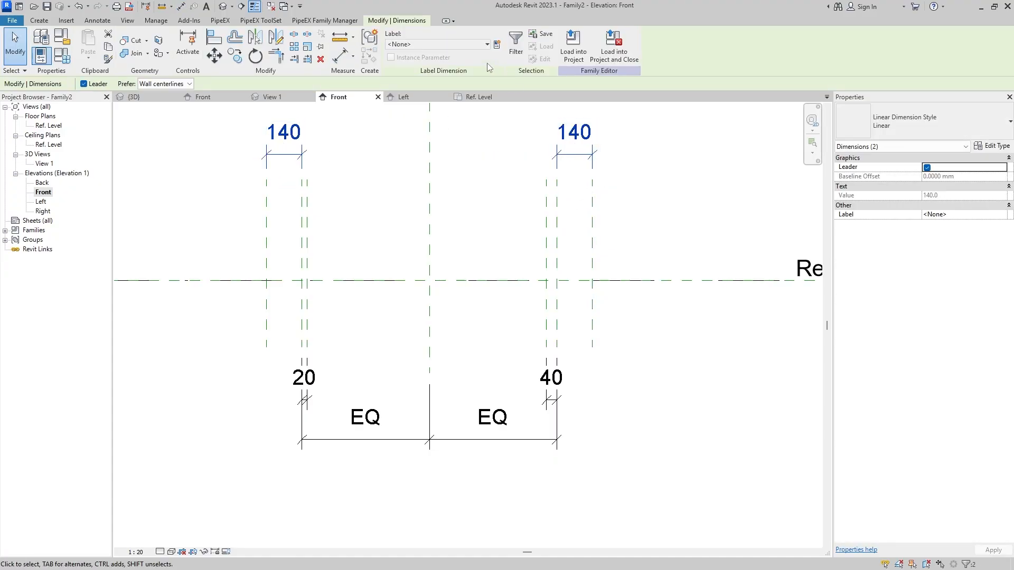
pyautogui.click(497, 44)
pyautogui.click(412, 304)
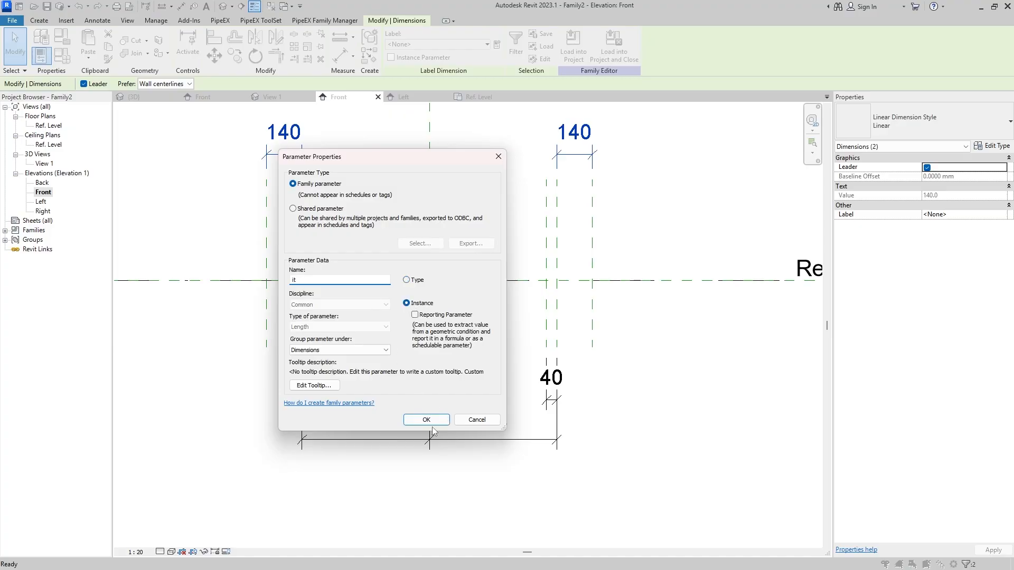
pyautogui.click(429, 423)
# Label both narrow gap dimensions with a new instance family parameter named wt.
pyautogui.click(551, 402)
pyautogui.keyDown('ctrl'); pyautogui.click(303, 401); pyautogui.keyUp('ctrl')
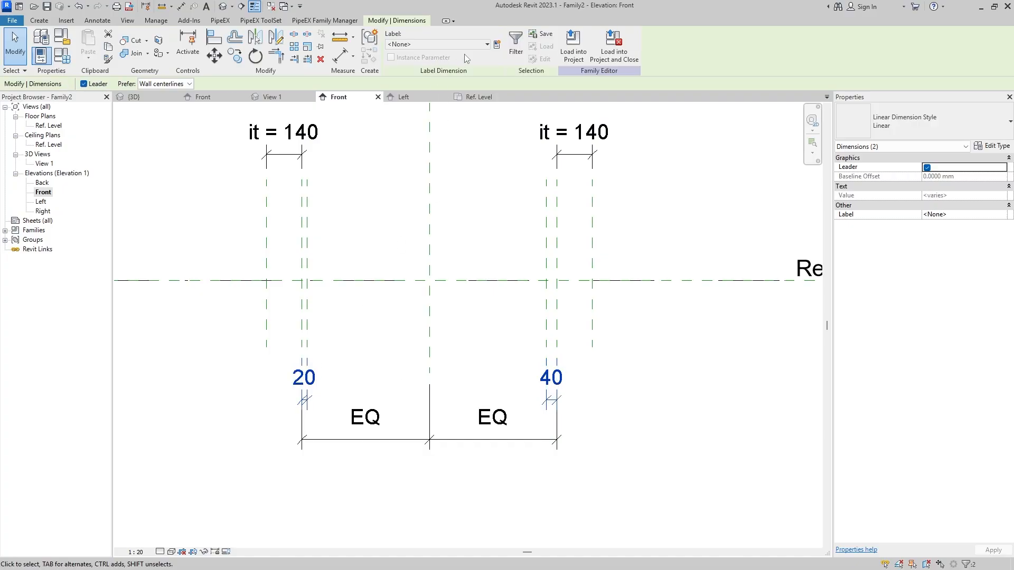
pyautogui.click(497, 44)
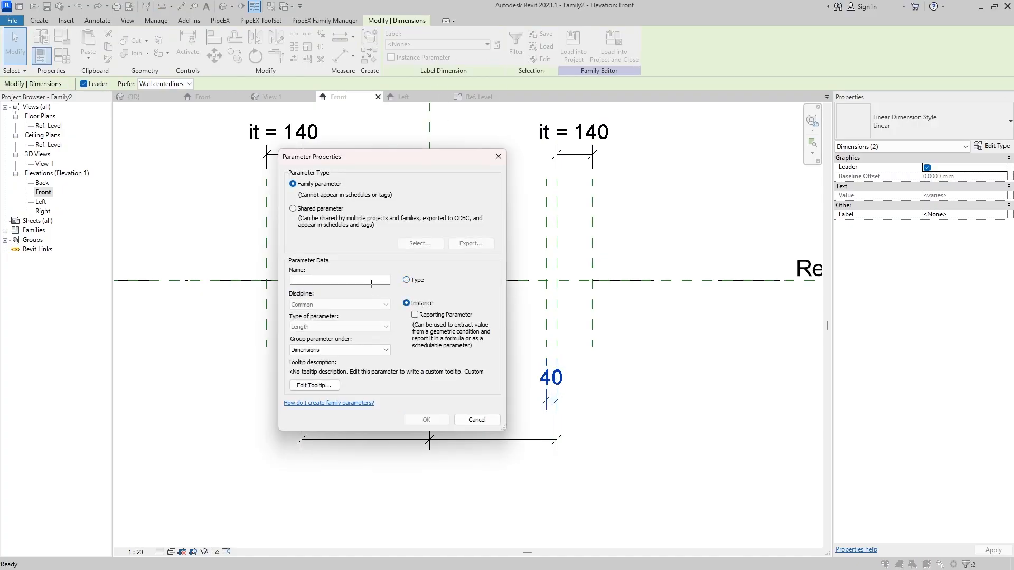
pyautogui.click(426, 420)
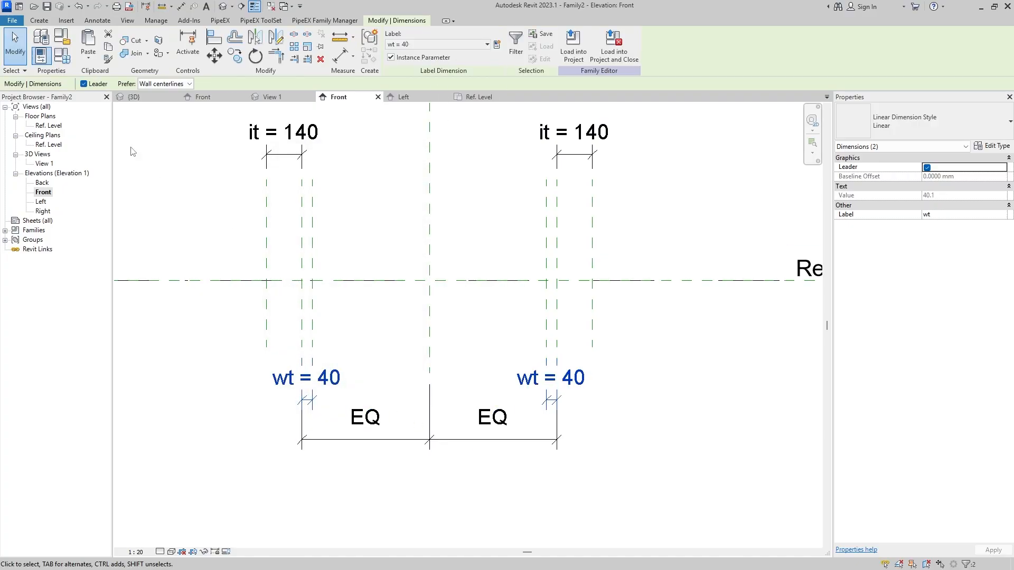
# Dimension the full distance between the two equalised planes and label it with a new instance parameter named D.
pyautogui.click(97, 20)
pyautogui.click(43, 42)
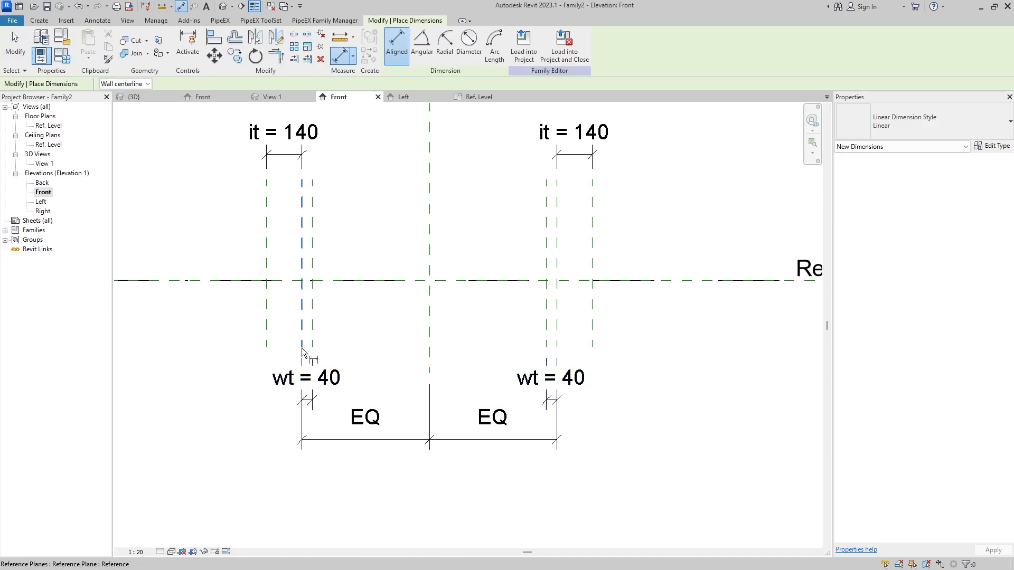
pyautogui.click(303, 347)
pyautogui.click(557, 332)
pyautogui.click(466, 500)
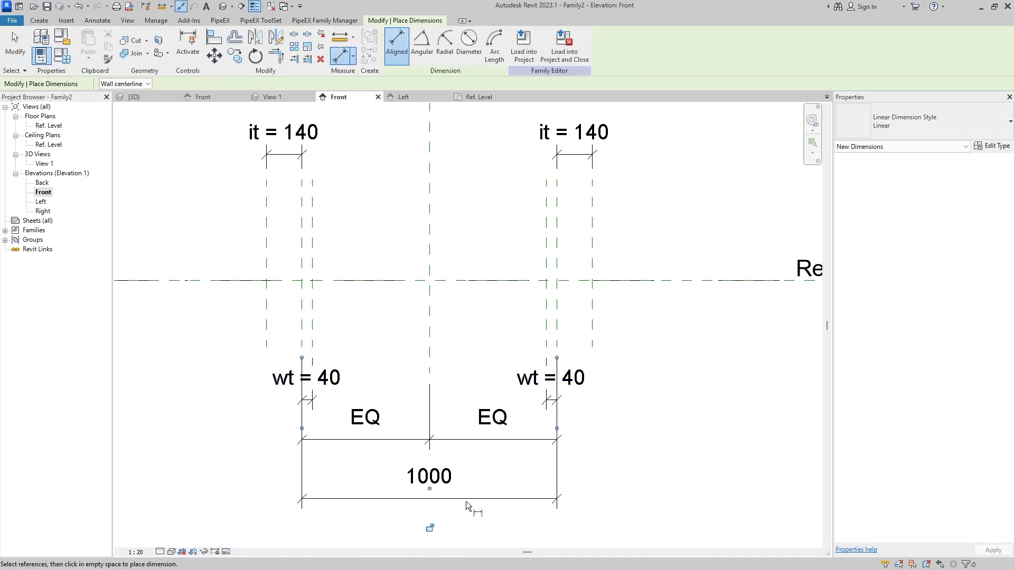
pyautogui.press('Escape')
pyautogui.click(497, 45)
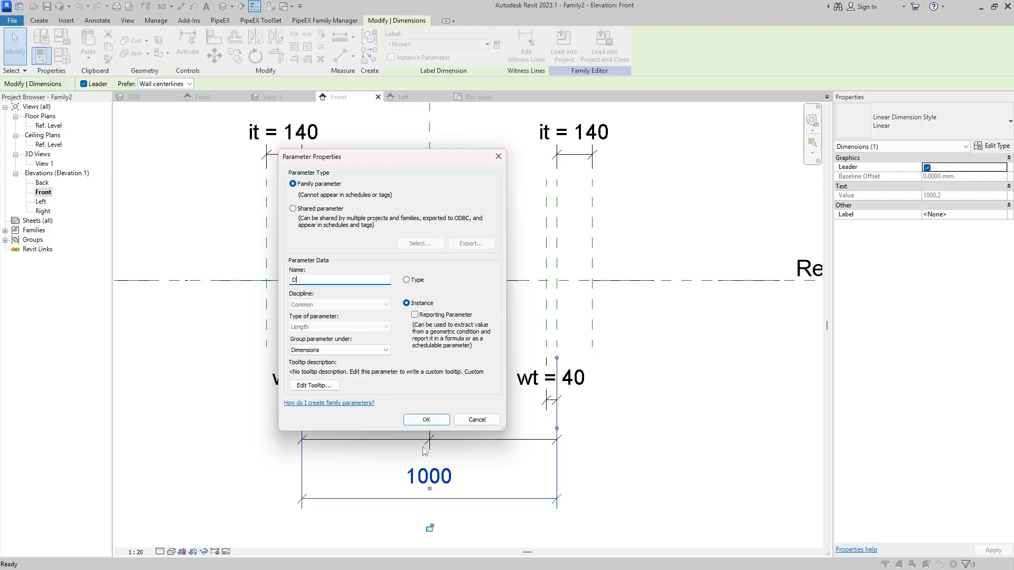
pyautogui.write('D')
pyautogui.click(426, 420)
pyautogui.press('Escape')
# Draw a horizontal reference plane above the reference level, spanning past both outermost vertical planes.
pyautogui.scroll(-2, 474, 382)
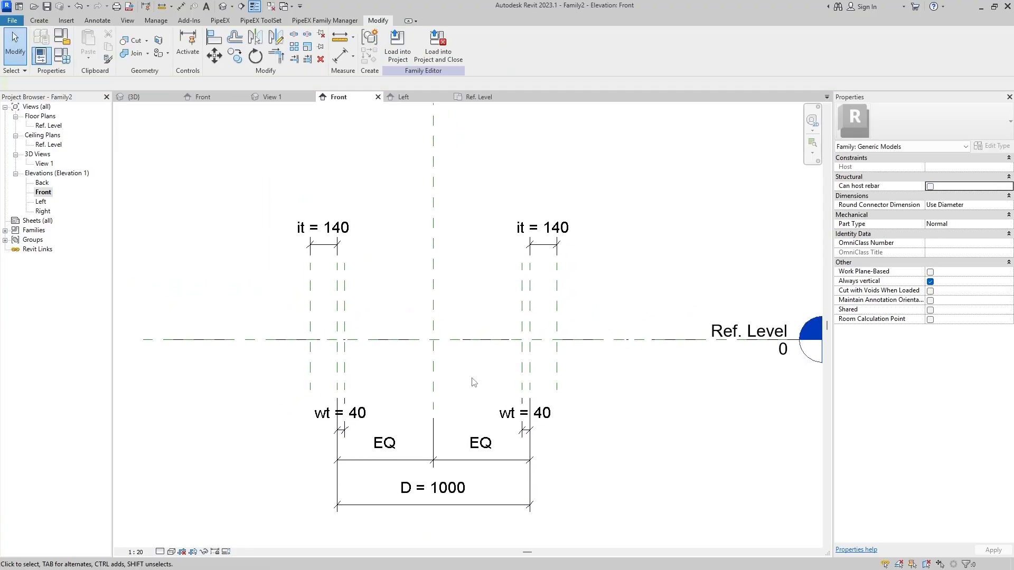
pyautogui.scroll(2, 475, 369)
pyautogui.click(47, 22)
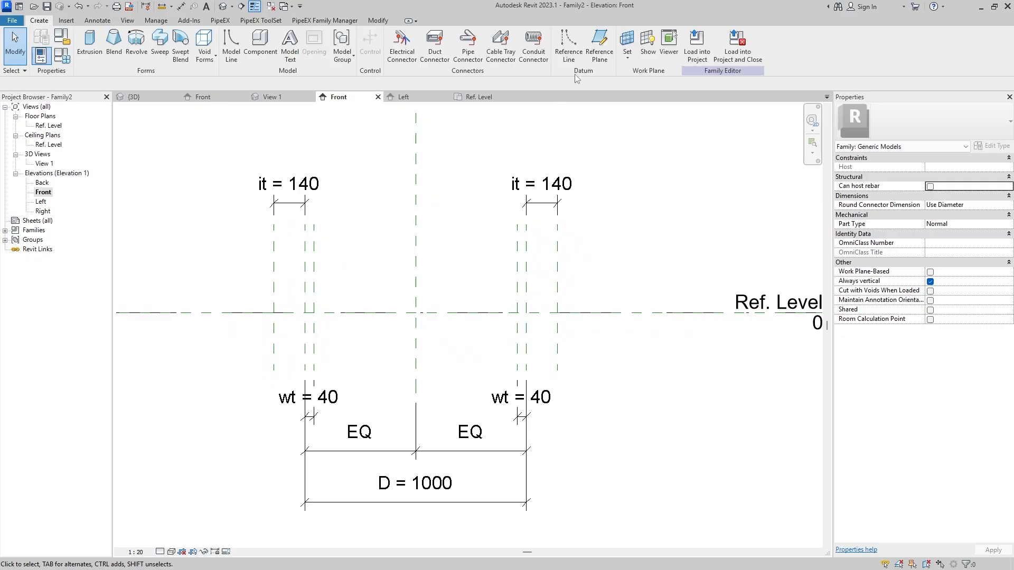
pyautogui.click(599, 45)
pyautogui.click(240, 234)
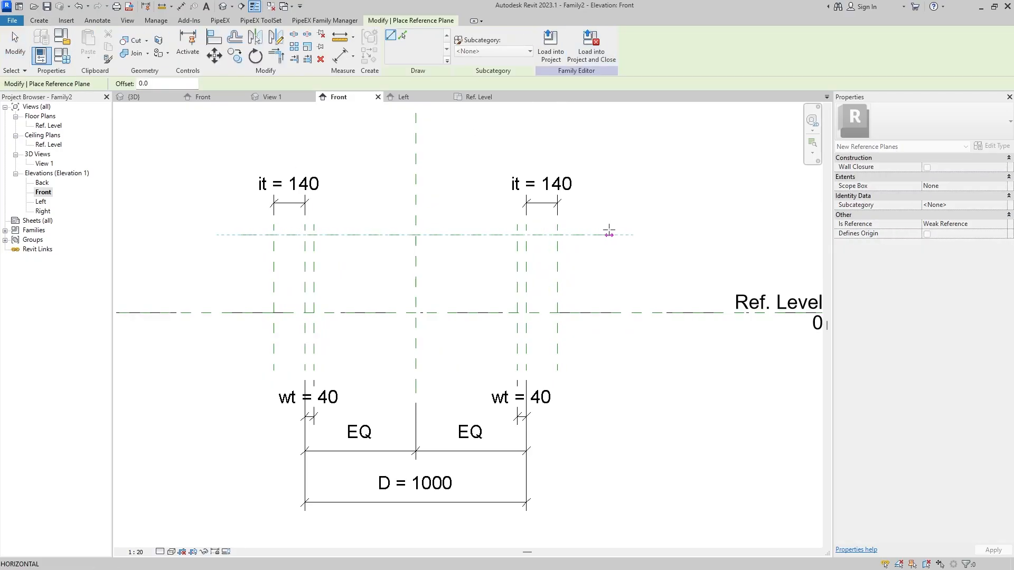
pyautogui.click(609, 231)
pyautogui.press('Escape')
pyautogui.press('Escape')
# Dimension the height from the reference level to the new horizontal plane, placing the dimension beside the vertical planes.
pyautogui.click(97, 21)
pyautogui.click(43, 45)
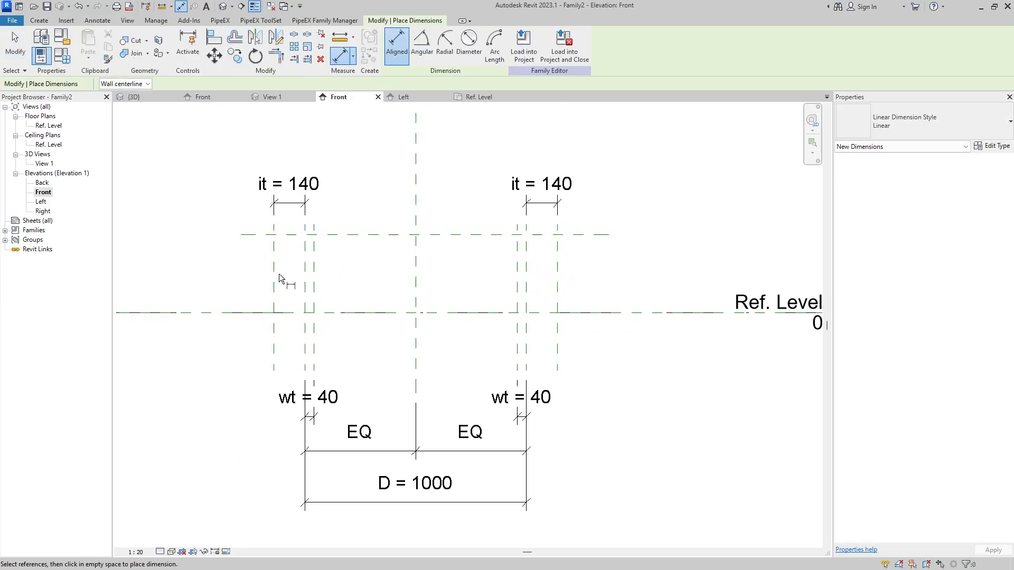
pyautogui.click(251, 235)
pyautogui.click(242, 313)
pyautogui.click(195, 239)
pyautogui.press('Escape')
# Label the height dimension with a new instance family parameter named h.
pyautogui.click(496, 45)
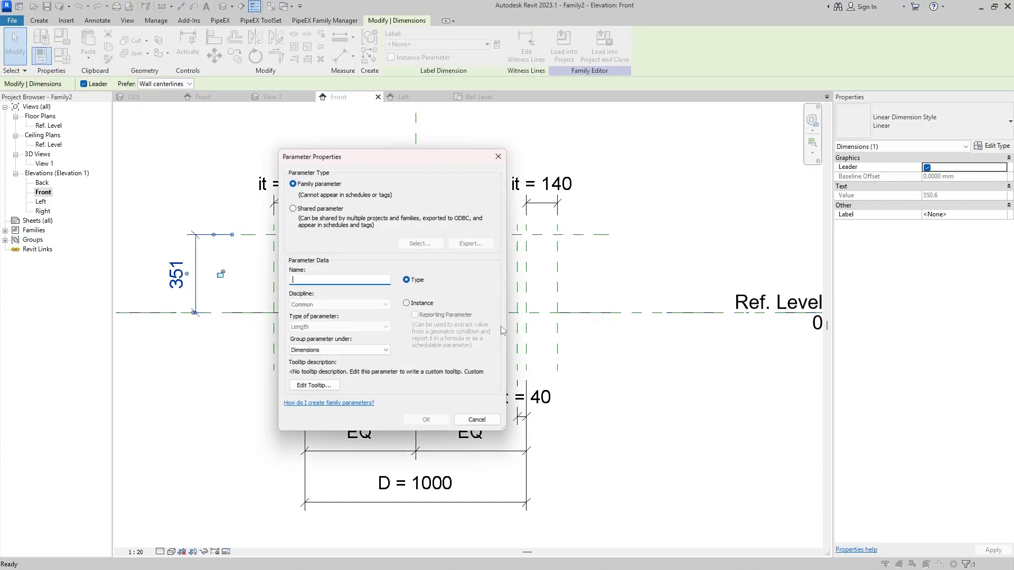
pyautogui.click(420, 305)
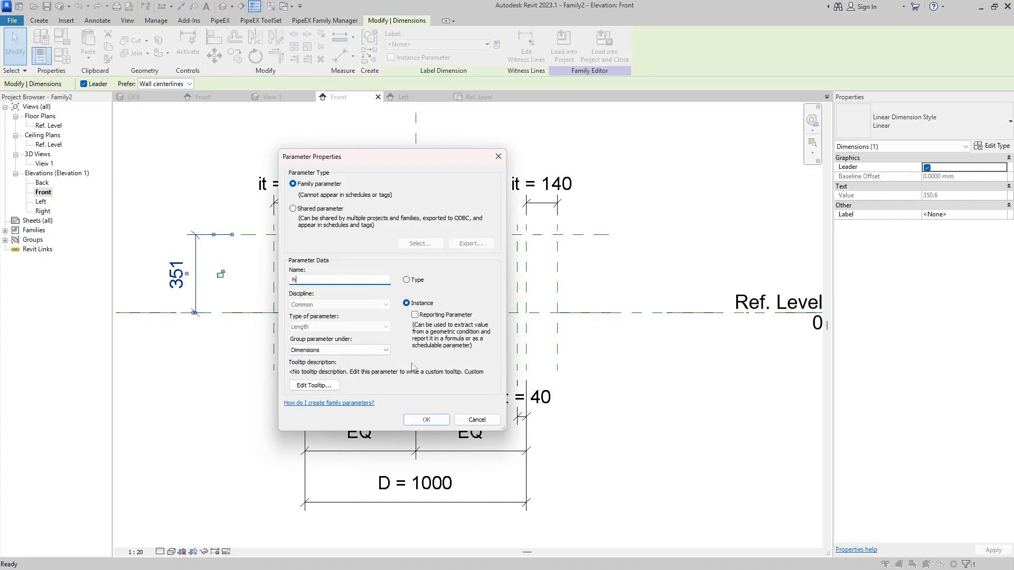
pyautogui.click(442, 422)
pyautogui.click(568, 338)
# Nudge the horizontal reference plane upward until its height h is 401 mm.
pyautogui.scroll(-3, 569, 313)
pyautogui.moveTo(514, 300); pyautogui.dragTo(498, 342, button='middle')
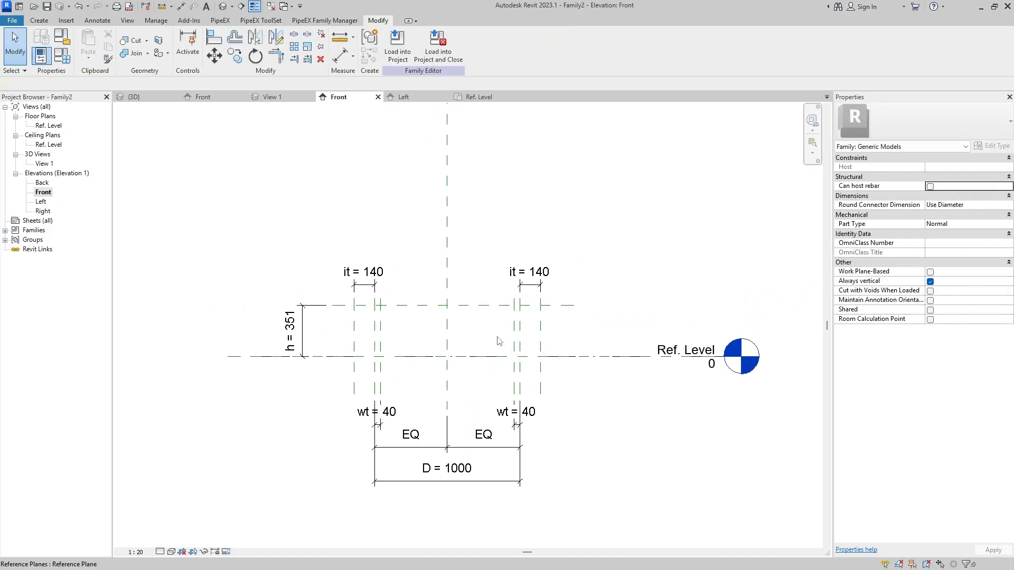
pyautogui.scroll(1, 480, 328)
pyautogui.click(472, 301)
pyautogui.press('Up')
pyautogui.press('Up')
pyautogui.press('Up')
pyautogui.press('Up')
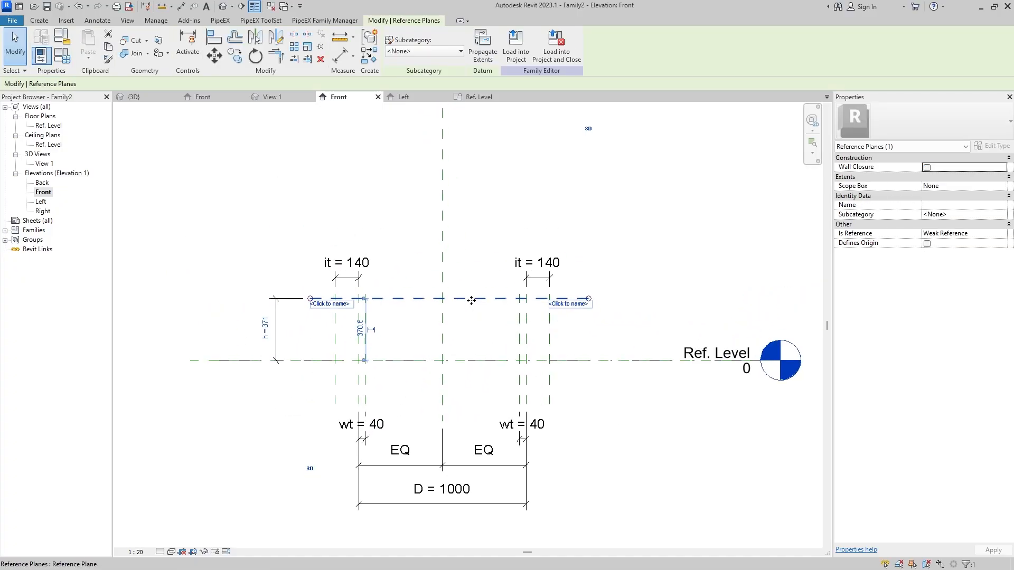
pyautogui.press('Up')
pyautogui.press('Down')
pyautogui.press('Up')
pyautogui.click(474, 333)
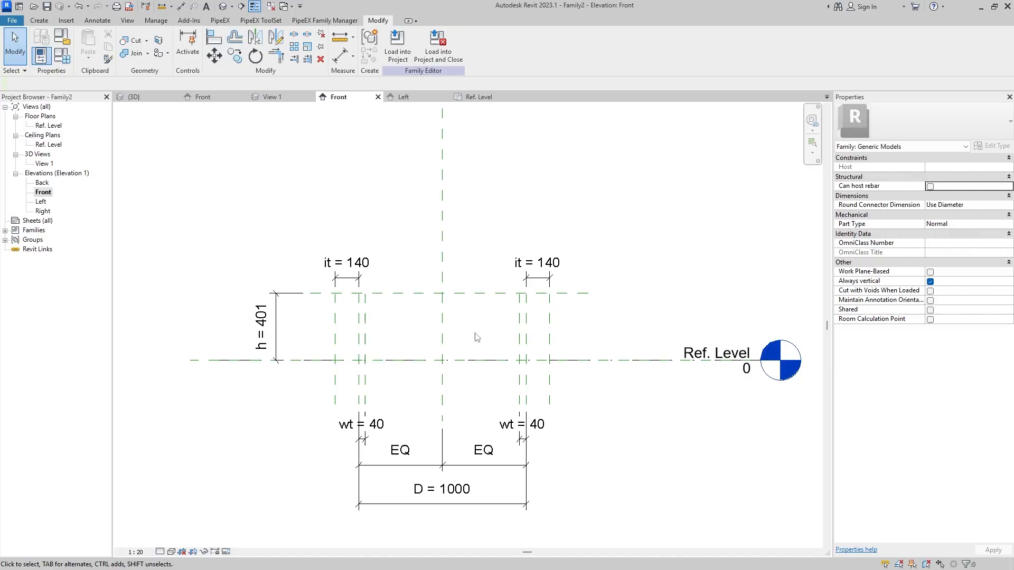
pyautogui.click(464, 294)
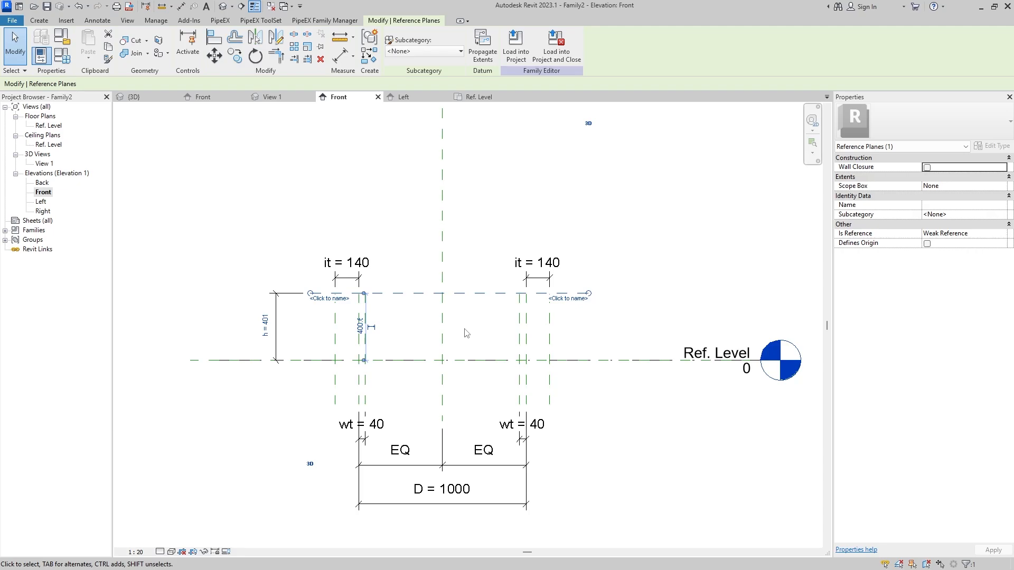
pyautogui.scroll(-3, 466, 334)
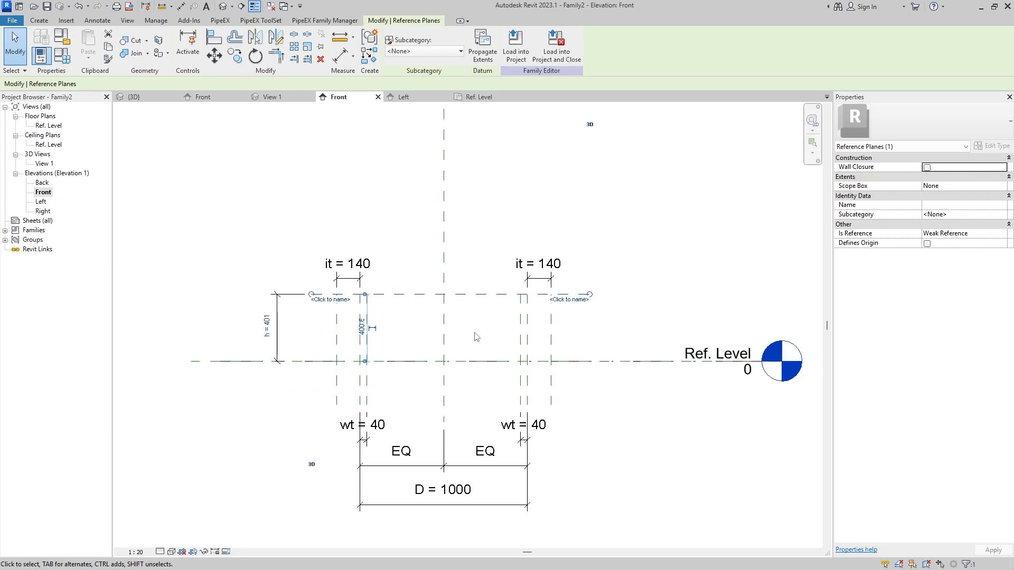
pyautogui.scroll(3, 436, 416)
pyautogui.click(458, 369)
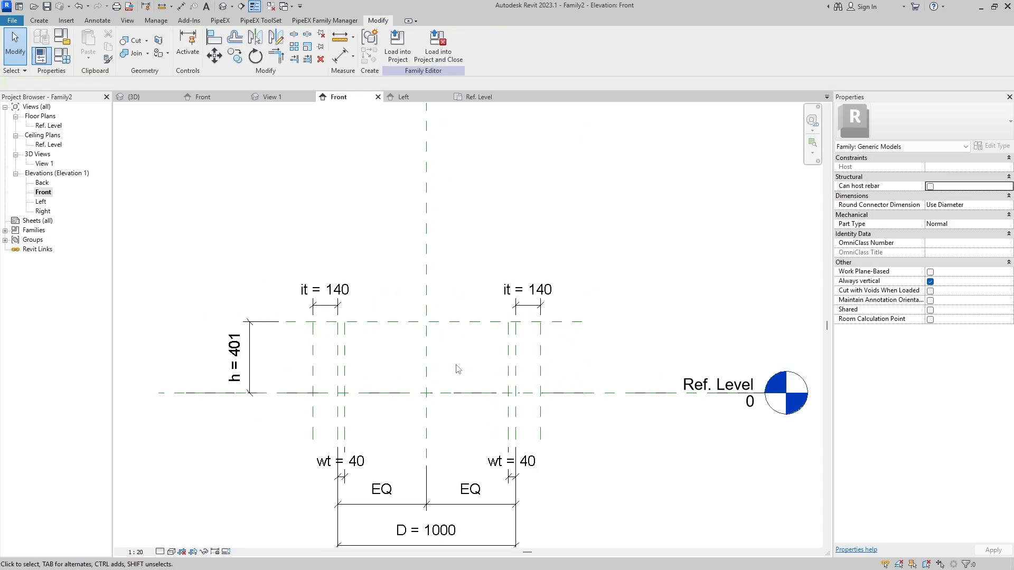
# Start a revolve and sketch a half ellipse between the D planes up to the h plane, shortening it to a quarter ending at the centre plane.
pyautogui.click(46, 25)
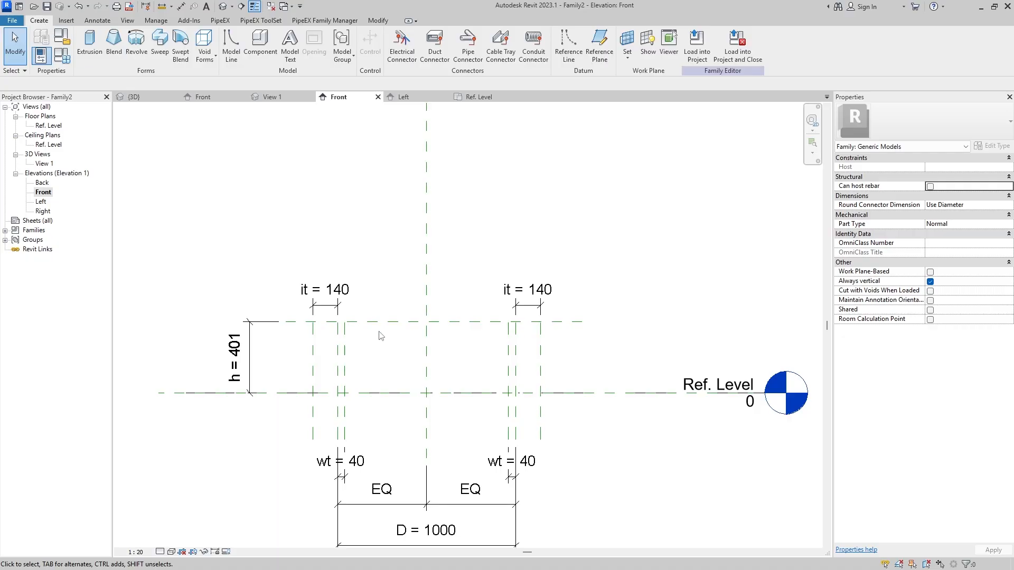
pyautogui.moveTo(403, 360); pyautogui.dragTo(396, 333, button='middle')
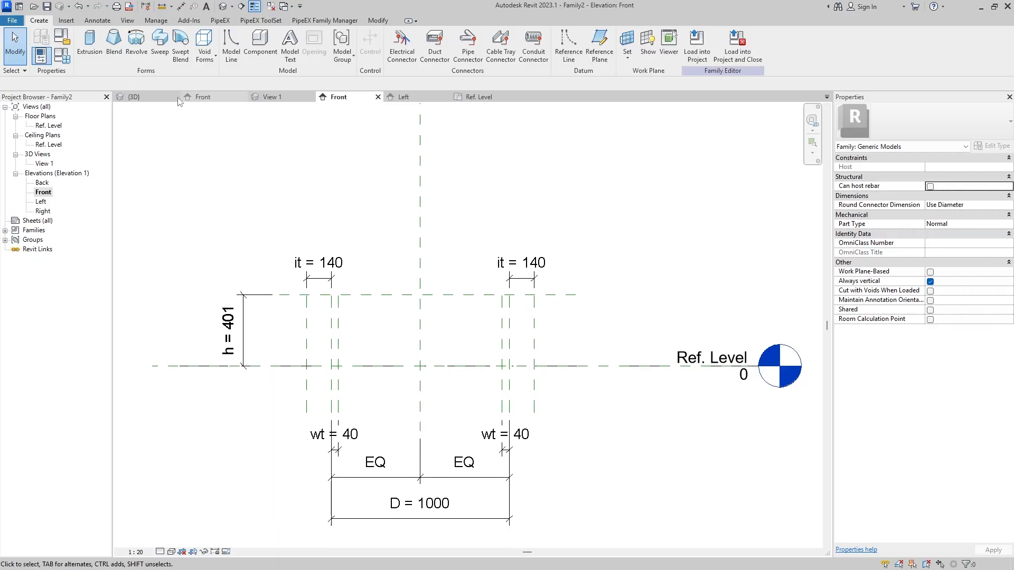
pyautogui.click(137, 51)
pyautogui.scroll(3, 433, 304)
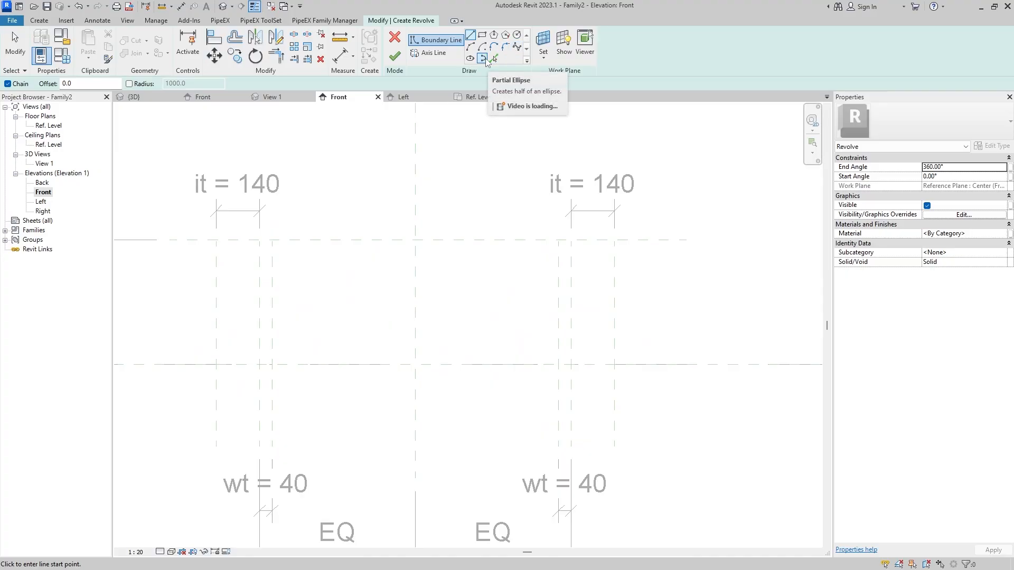
pyautogui.click(485, 60)
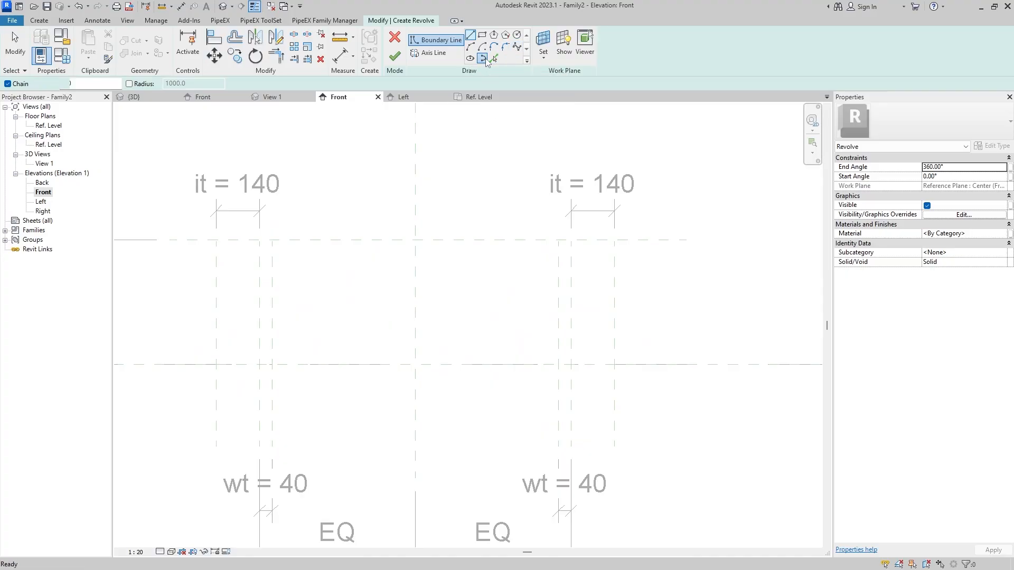
pyautogui.click(260, 364)
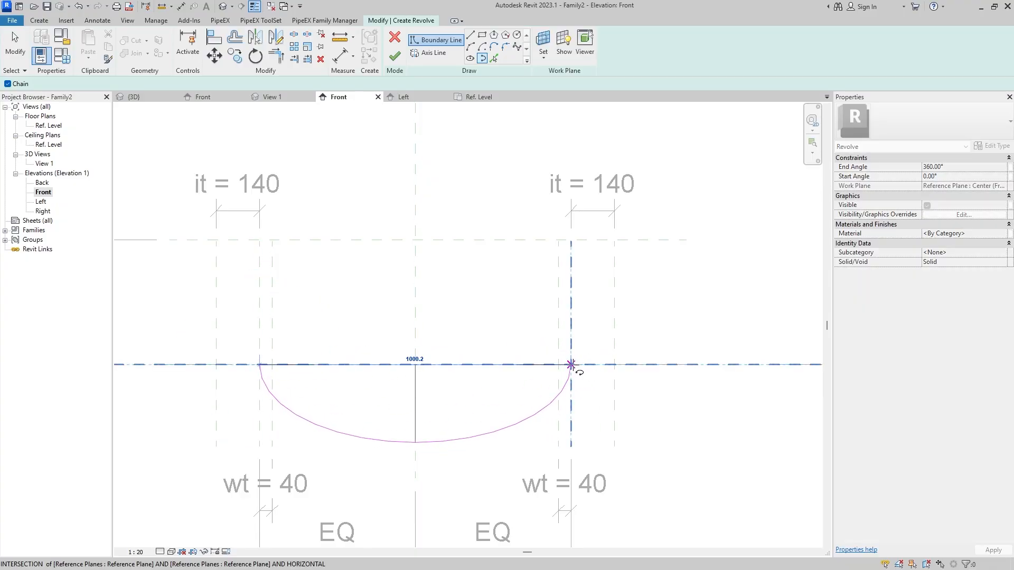
pyautogui.click(570, 364)
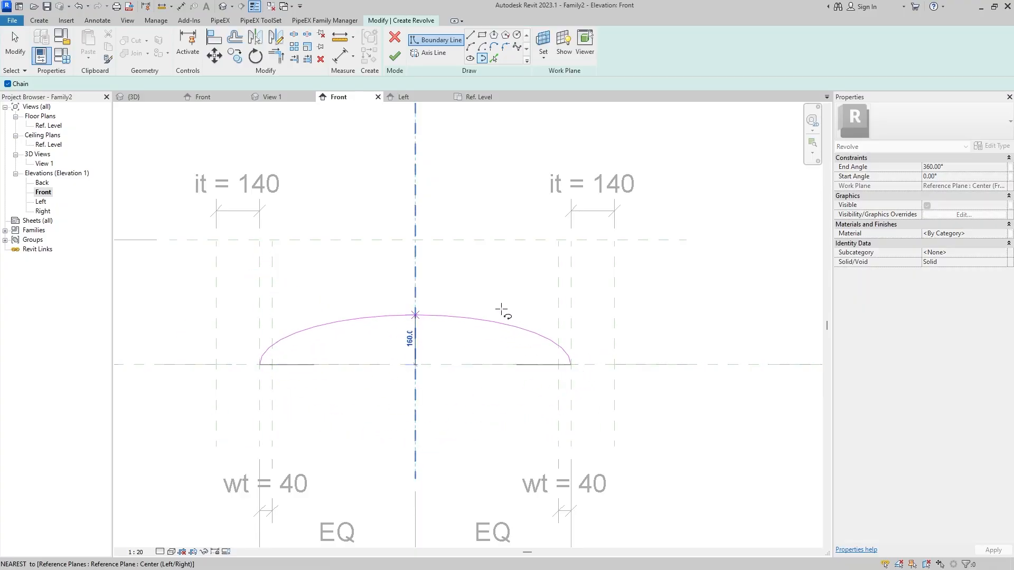
pyautogui.click(470, 241)
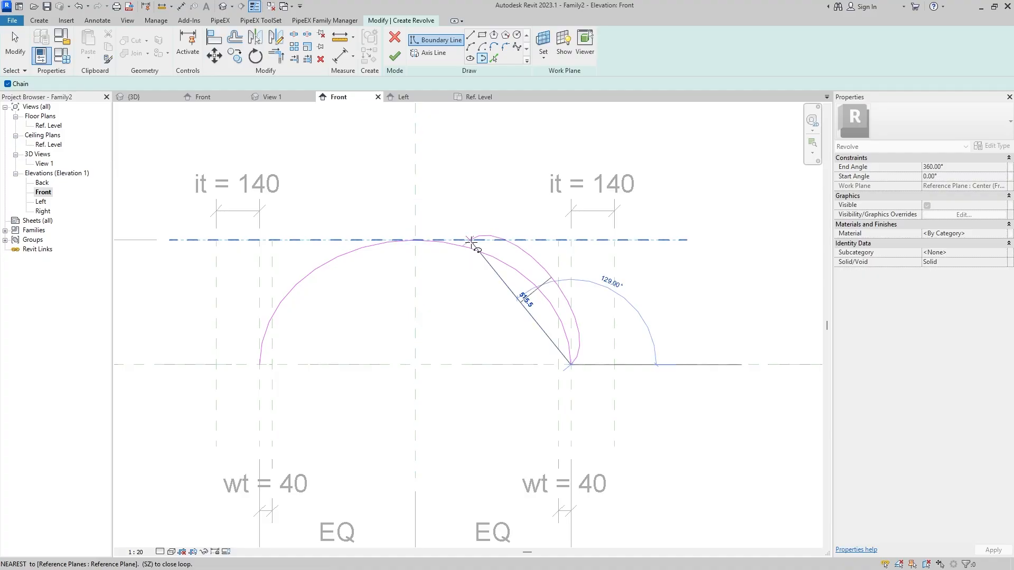
pyautogui.press('Escape')
pyautogui.press('Escape')
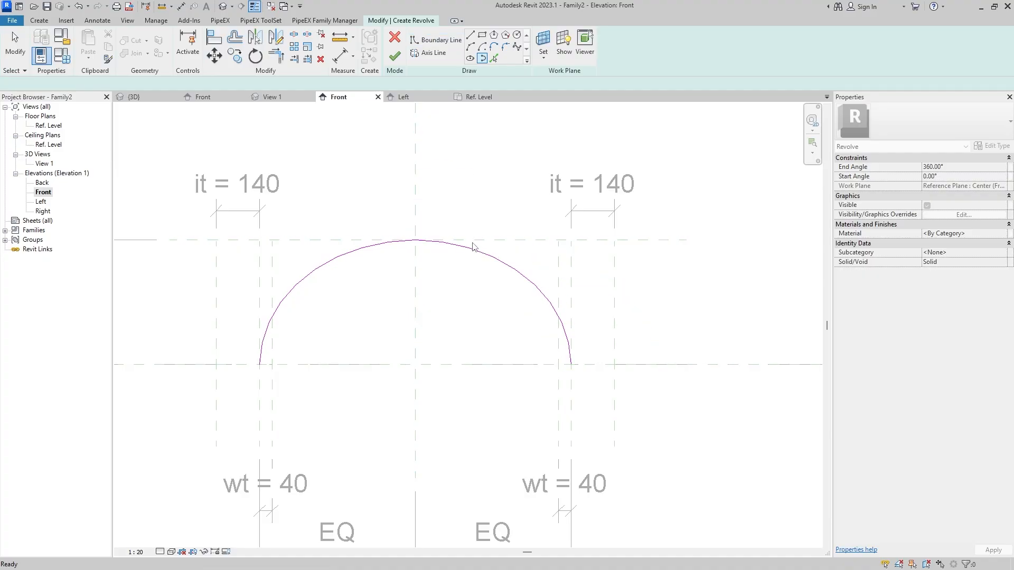
pyautogui.click(555, 312)
pyautogui.moveTo(571, 365); pyautogui.dragTo(423, 259)
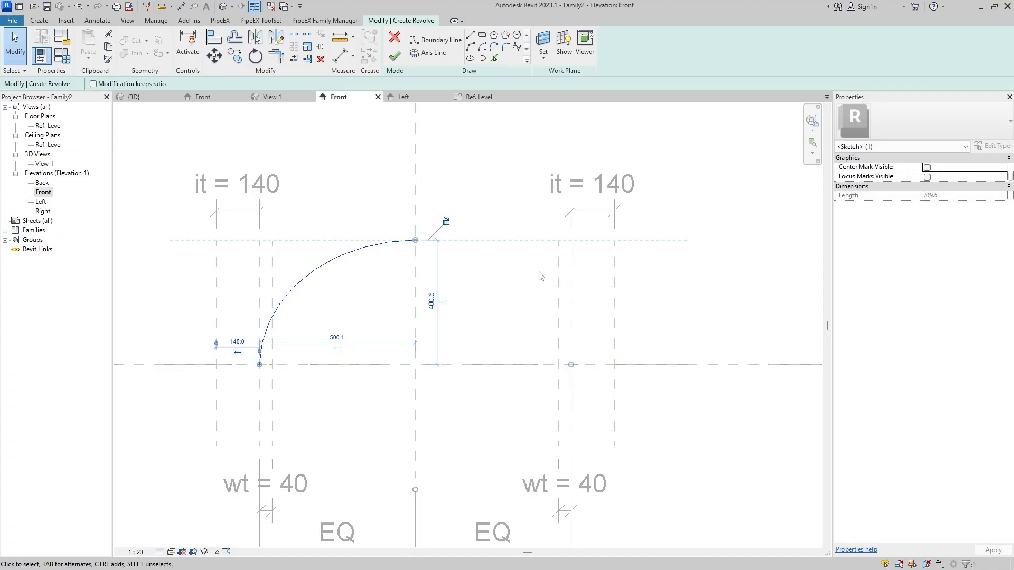
# Draw a short vertical axis line for the revolve on the centre plane.
pyautogui.click(429, 59)
pyautogui.click(415, 303)
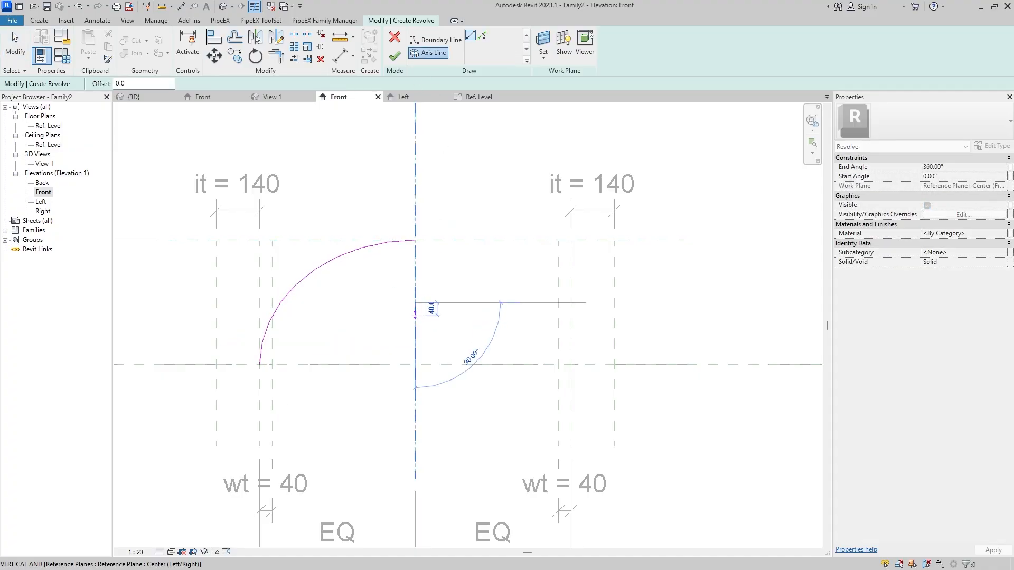
pyautogui.click(416, 321)
pyautogui.click(472, 338)
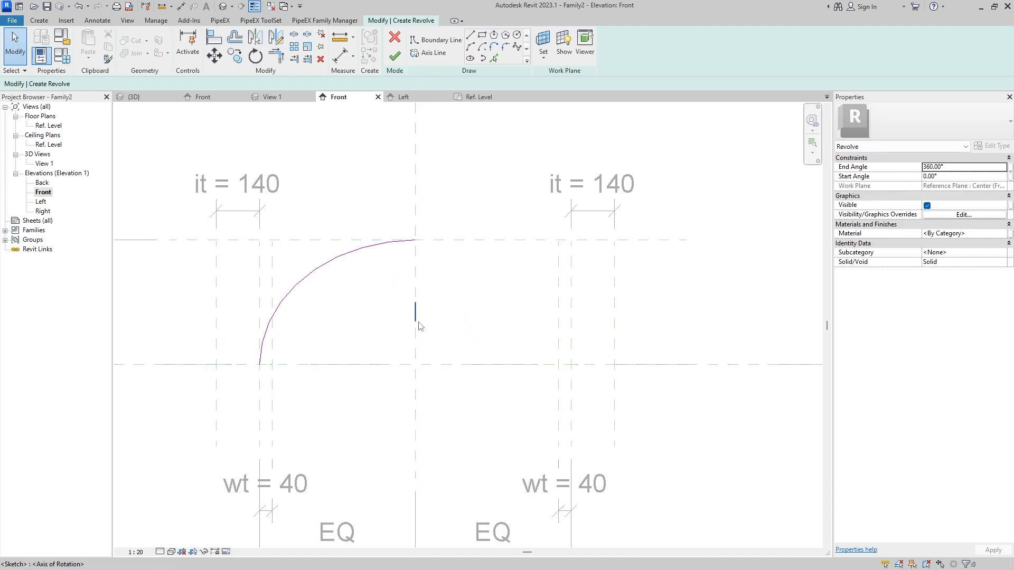
pyautogui.click(220, 40)
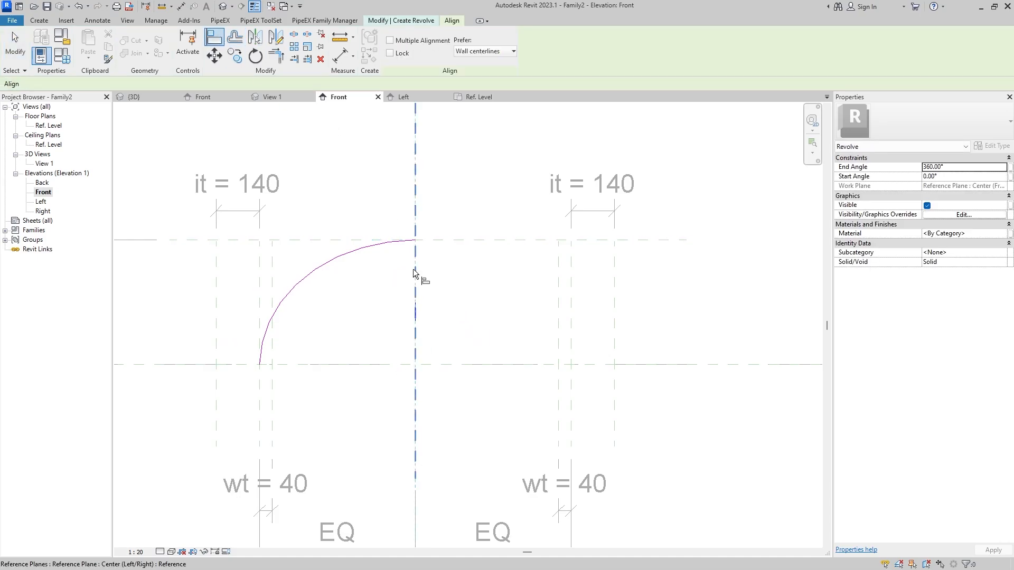
pyautogui.press('Escape')
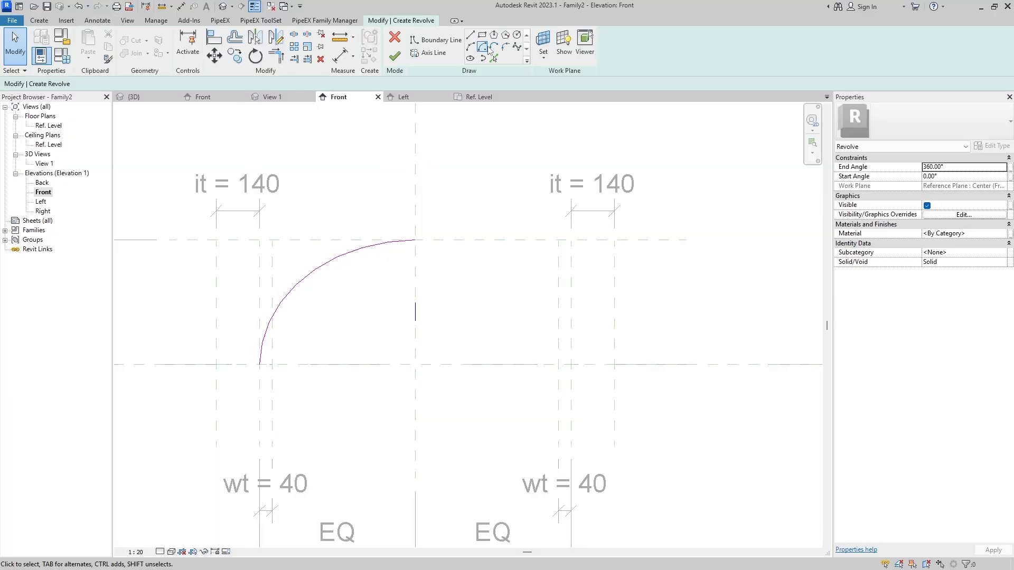
# Sketch a second half ellipse between the inner wt planes, about 360 mm high, and shorten it to a quarter ending at the centre plane.
pyautogui.click(482, 58)
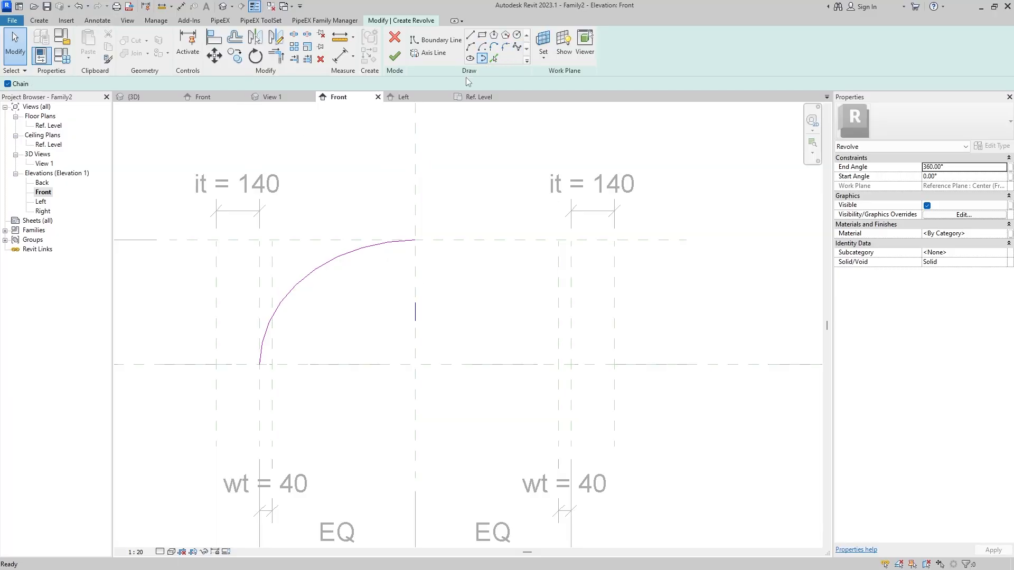
pyautogui.click(271, 365)
pyautogui.click(558, 364)
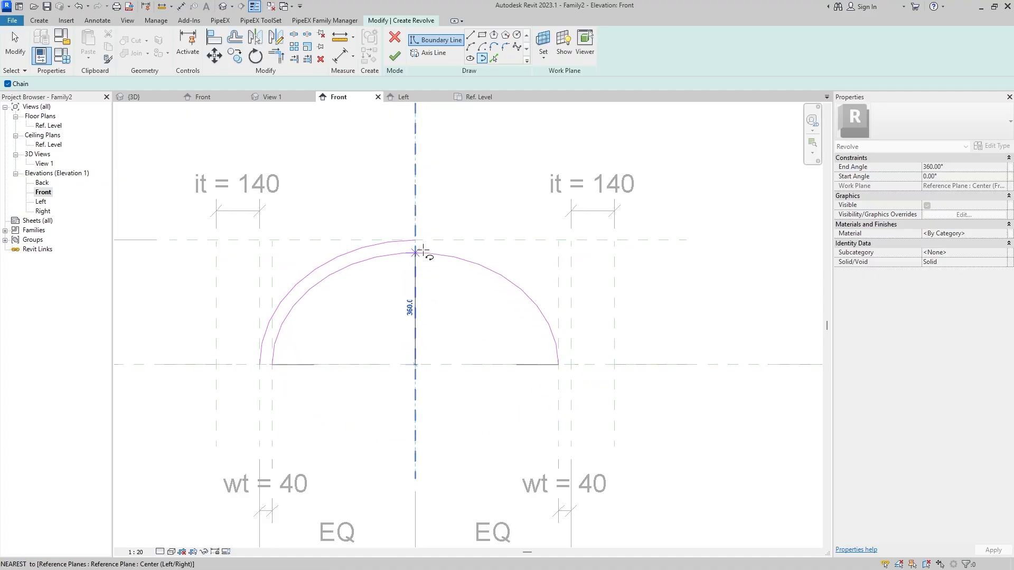
pyautogui.click(415, 253)
pyautogui.press('Escape')
pyautogui.press('Escape')
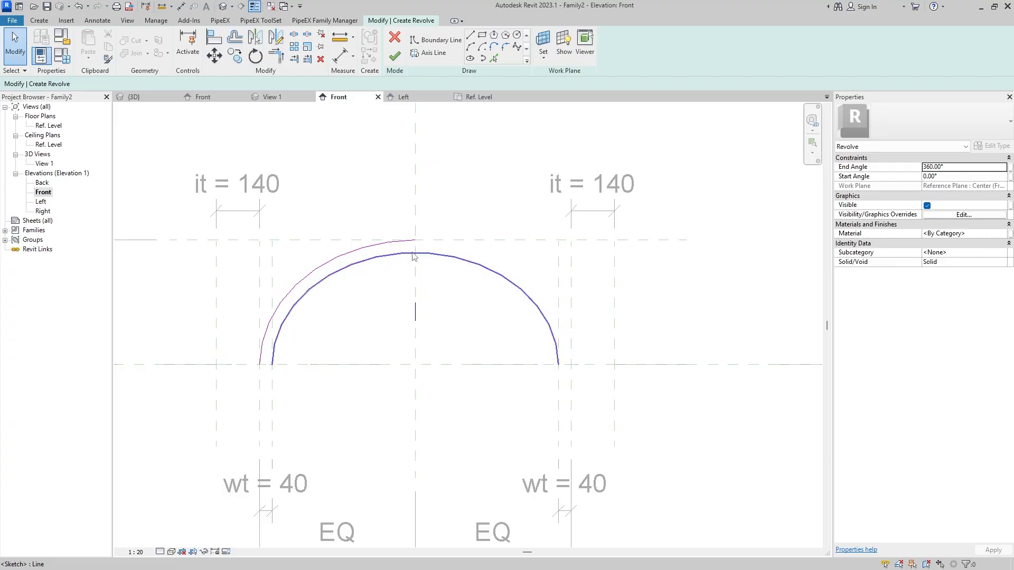
pyautogui.click(552, 330)
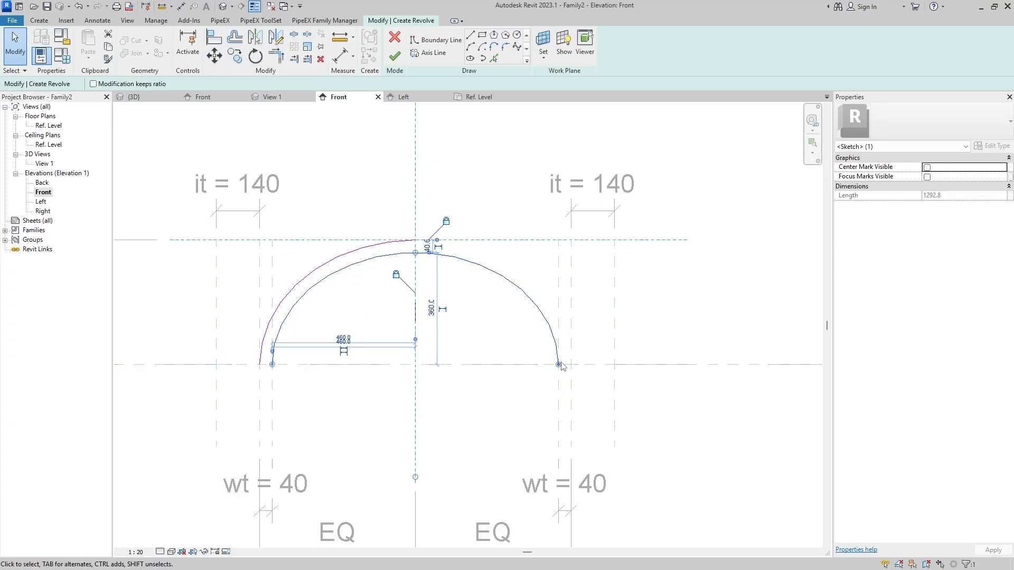
pyautogui.moveTo(558, 364)
pyautogui.mouseDown()
pyautogui.moveTo(542, 331)
pyautogui.moveTo(416, 253)
pyautogui.mouseUp()
# Make the temporary dimension between the height plane and the inner arc's top permanent, move it clear of the arcs and label it wt.
pyautogui.scroll(1, 440, 252)
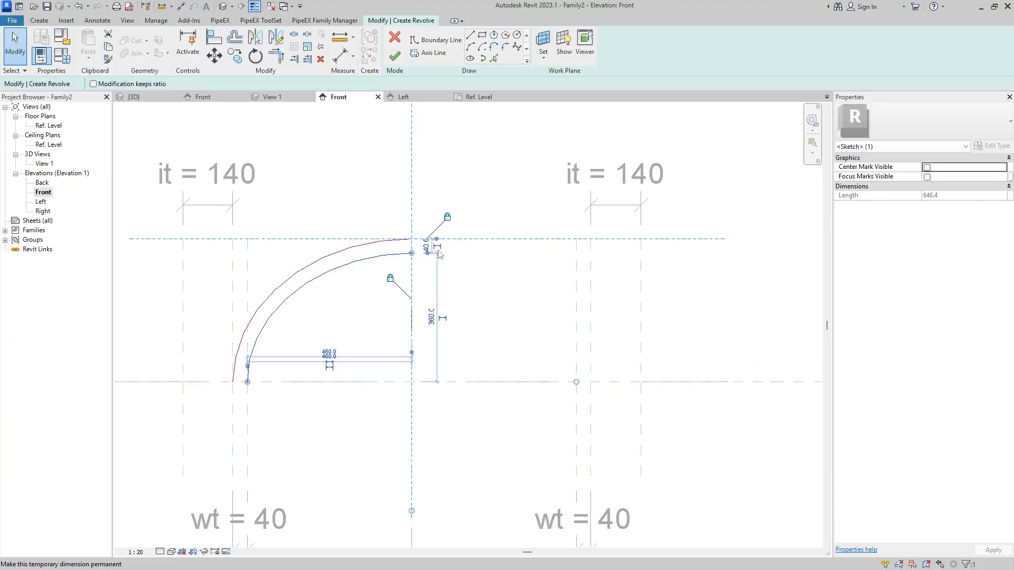
pyautogui.click(454, 257)
pyautogui.click(437, 253)
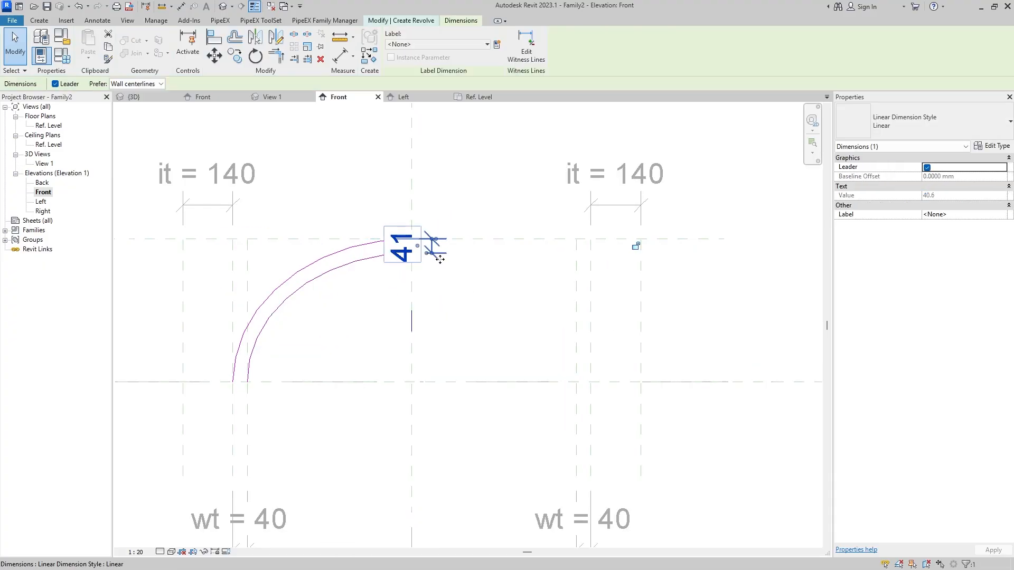
pyautogui.moveTo(437, 253); pyautogui.dragTo(574, 254)
pyautogui.click(420, 45)
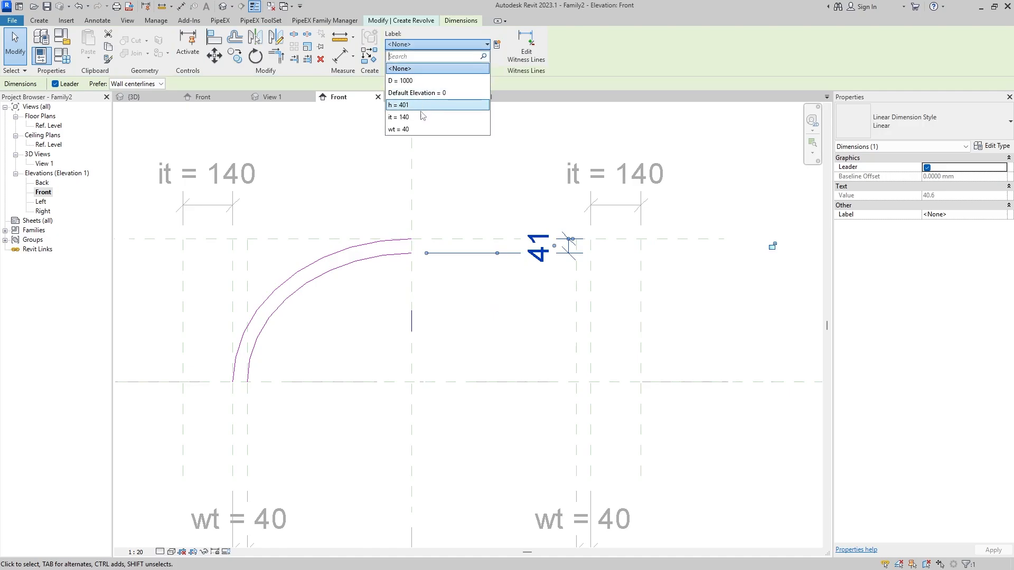
pyautogui.click(410, 130)
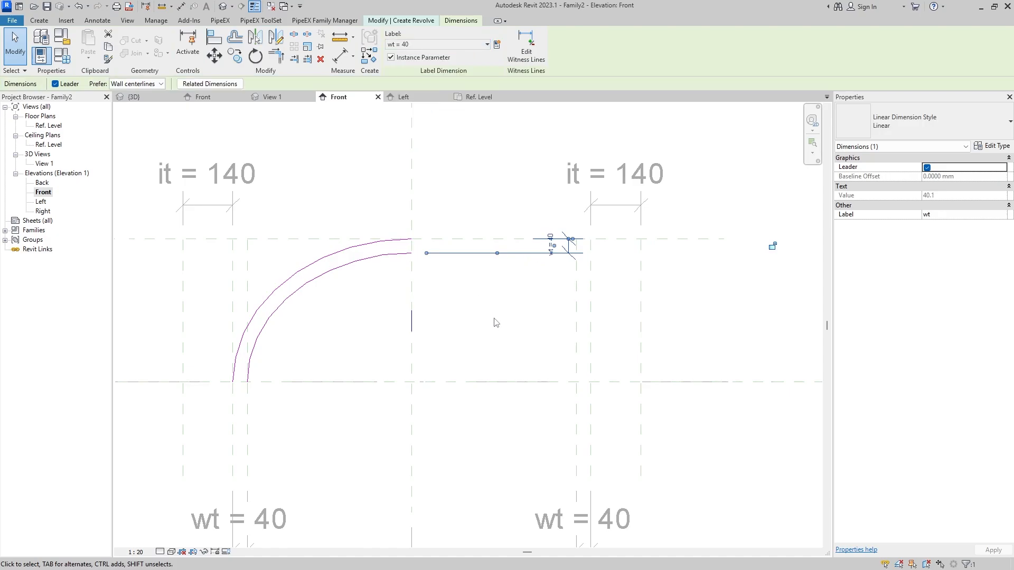
pyautogui.click(507, 350)
pyautogui.scroll(2, 230, 396)
pyautogui.scroll(6, 242, 382)
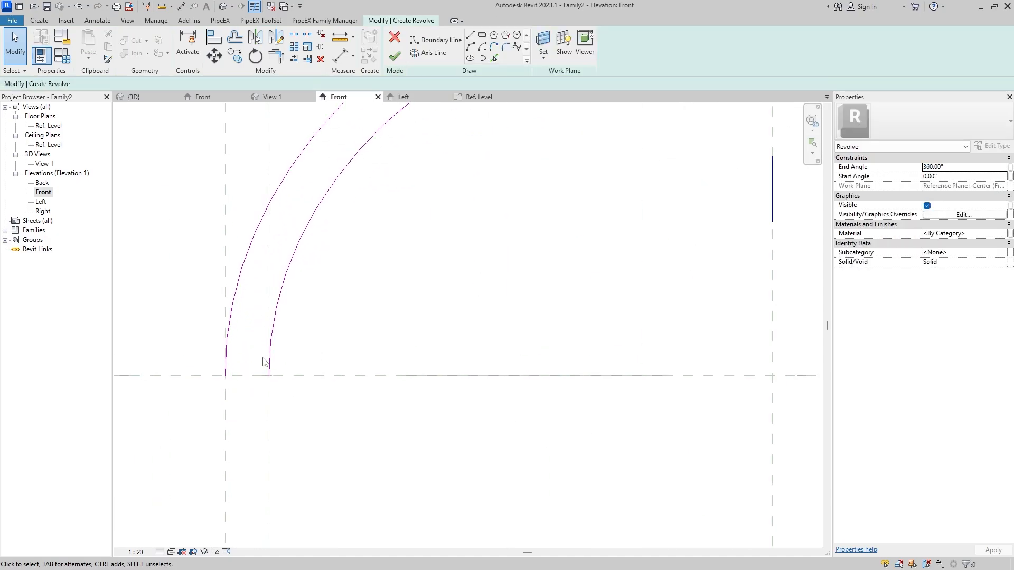
pyautogui.scroll(-11, 272, 351)
pyautogui.scroll(3, 379, 292)
pyautogui.moveTo(379, 291); pyautogui.dragTo(351, 333, button='middle')
pyautogui.scroll(1, 341, 333)
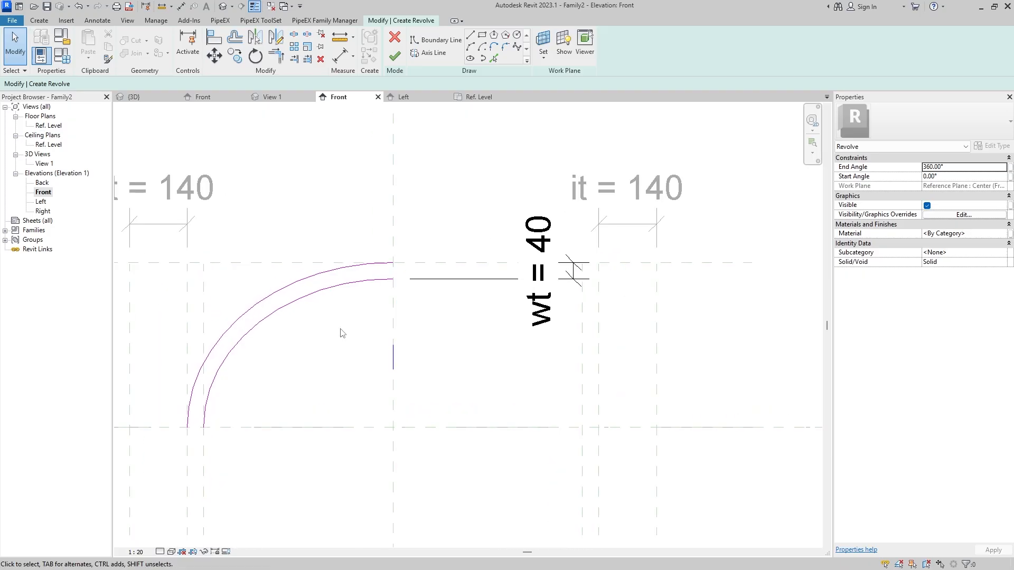
# Close the profile between the two quarter ellipses with short lines at the centre plane and the base, and finish the revolve.
pyautogui.click(470, 36)
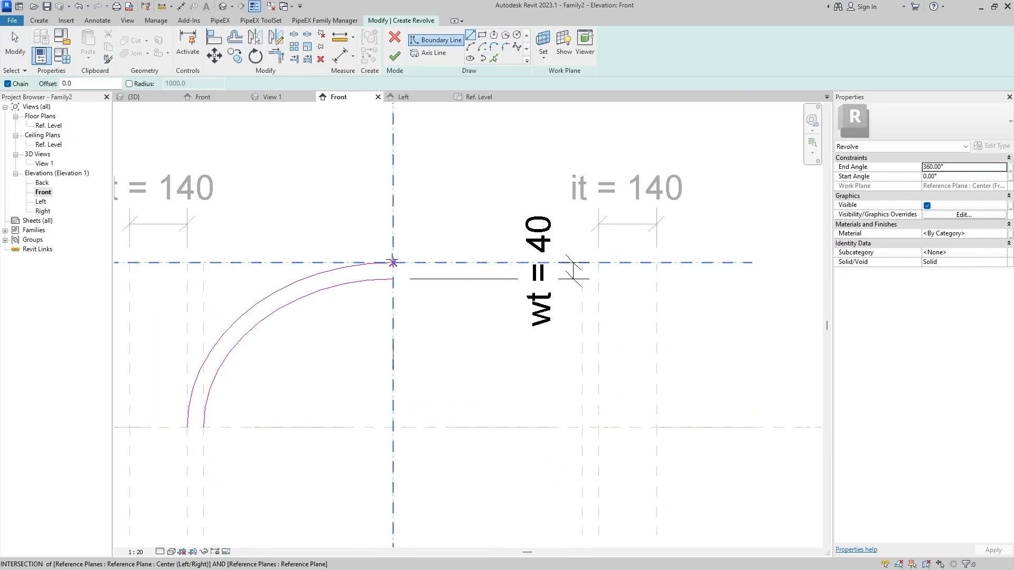
pyautogui.click(393, 263)
pyautogui.click(393, 278)
pyautogui.press('Escape')
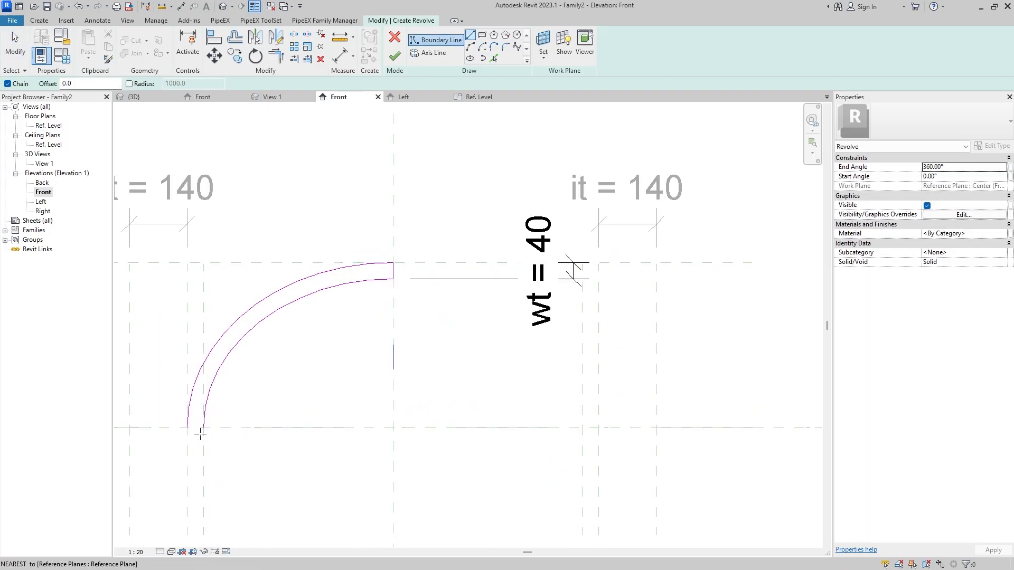
pyautogui.click(203, 427)
pyautogui.click(184, 427)
pyautogui.press('Escape')
pyautogui.press('Escape')
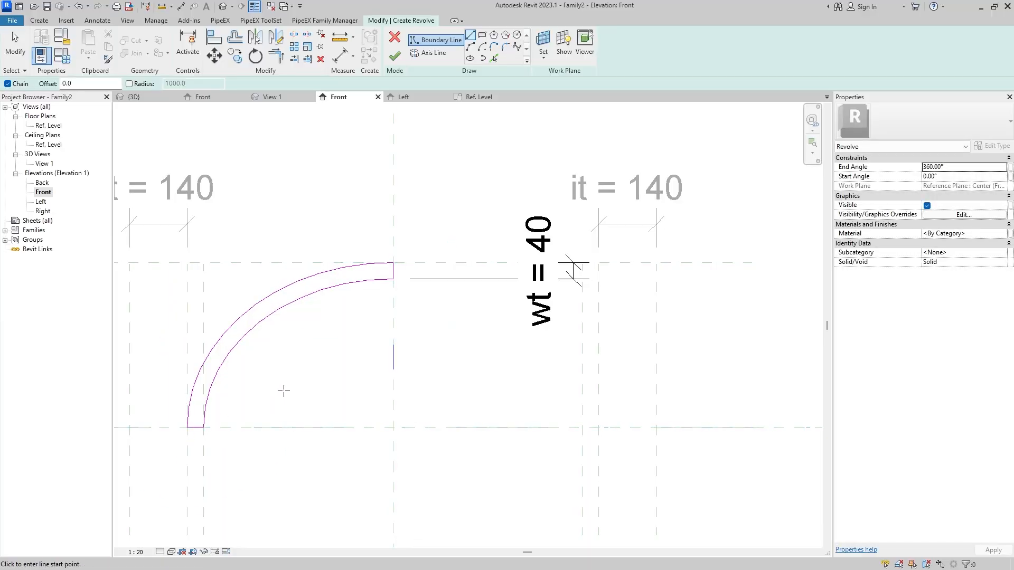
pyautogui.moveTo(310, 354); pyautogui.dragTo(364, 320, button='middle')
pyautogui.scroll(-1, 389, 187)
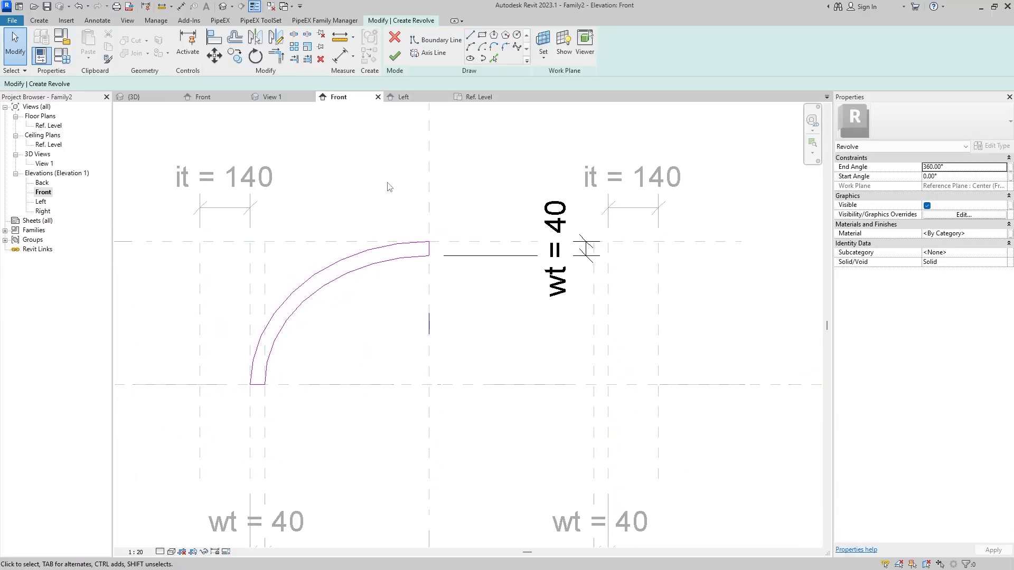
pyautogui.click(395, 56)
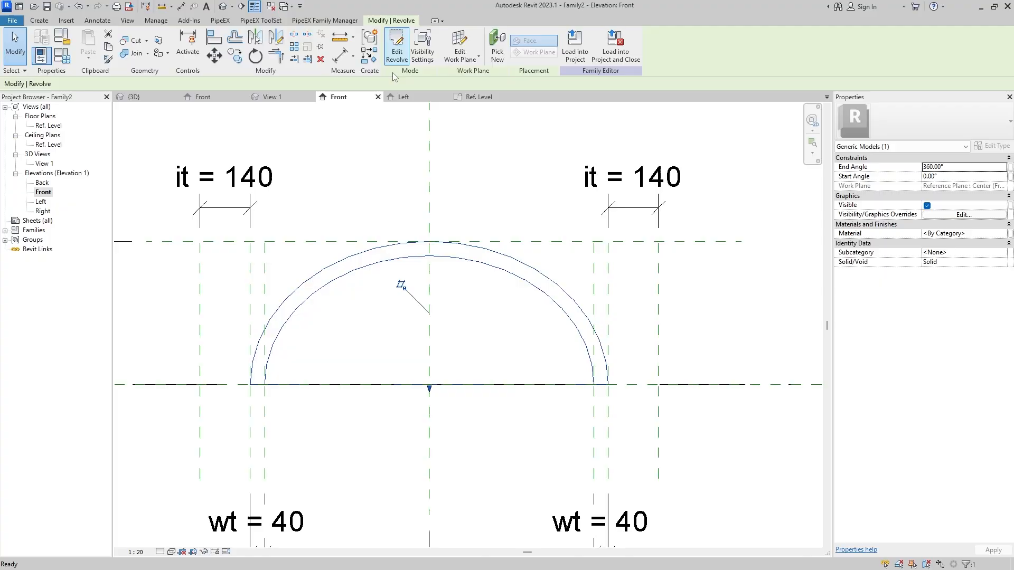
# Flex the dome by nudging the left D plane outward and inward repeatedly, ending with wt at 35 and it at 145.
pyautogui.scroll(-1, 403, 288)
pyautogui.moveTo(402, 296); pyautogui.dragTo(393, 317, button='middle')
pyautogui.moveTo(298, 426); pyautogui.dragTo(295, 381, button='middle')
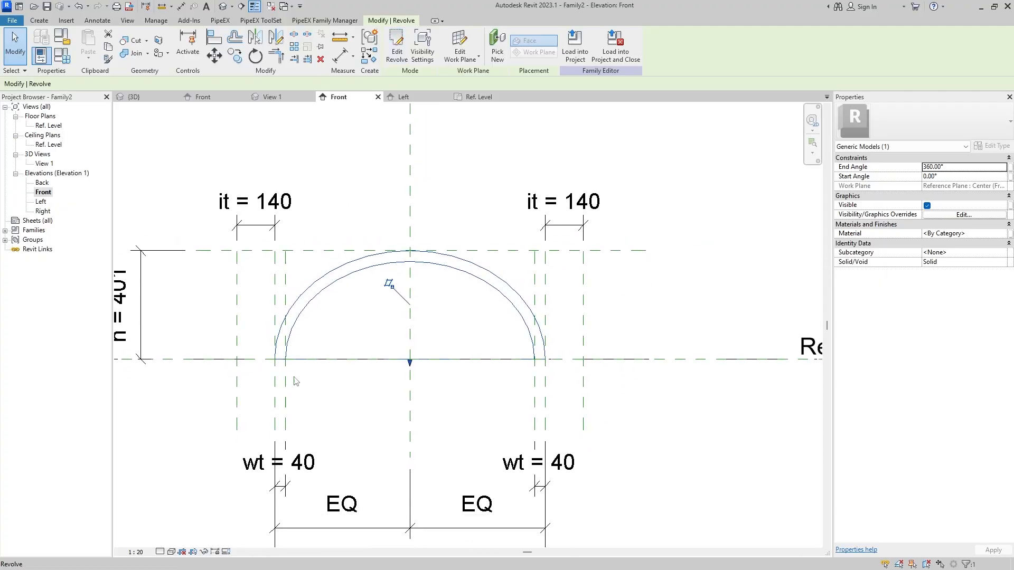
pyautogui.click(275, 405)
pyautogui.press('Left')
pyautogui.press('Left')
pyautogui.press('Left')
pyautogui.press('Left')
pyautogui.press('Left')
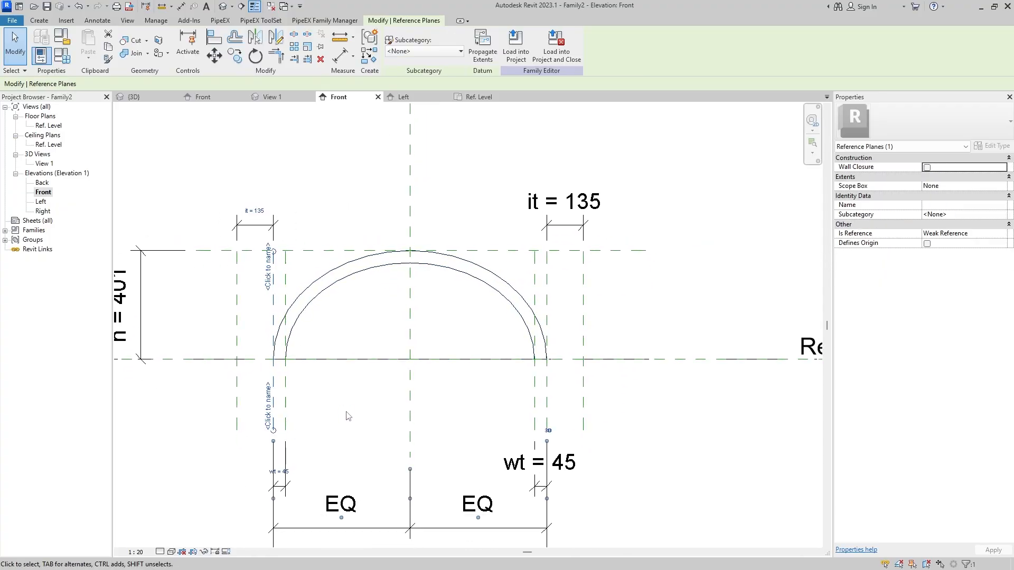
pyautogui.press('Right')
pyautogui.press('Right')
pyautogui.press('Right')
pyautogui.press('Right')
pyautogui.press('Right')
pyautogui.press('Right')
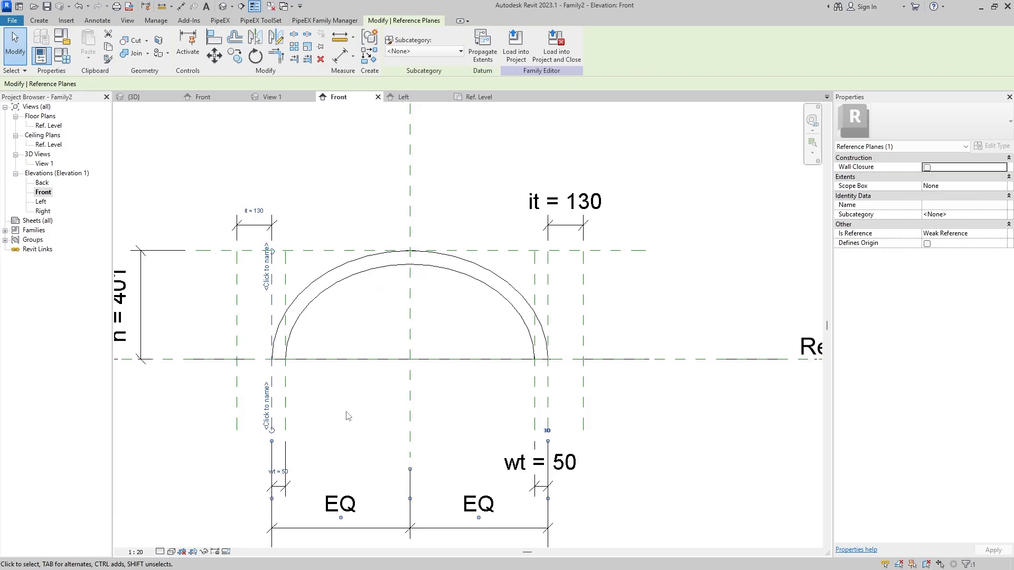
pyautogui.press('Left')
pyautogui.press('Right')
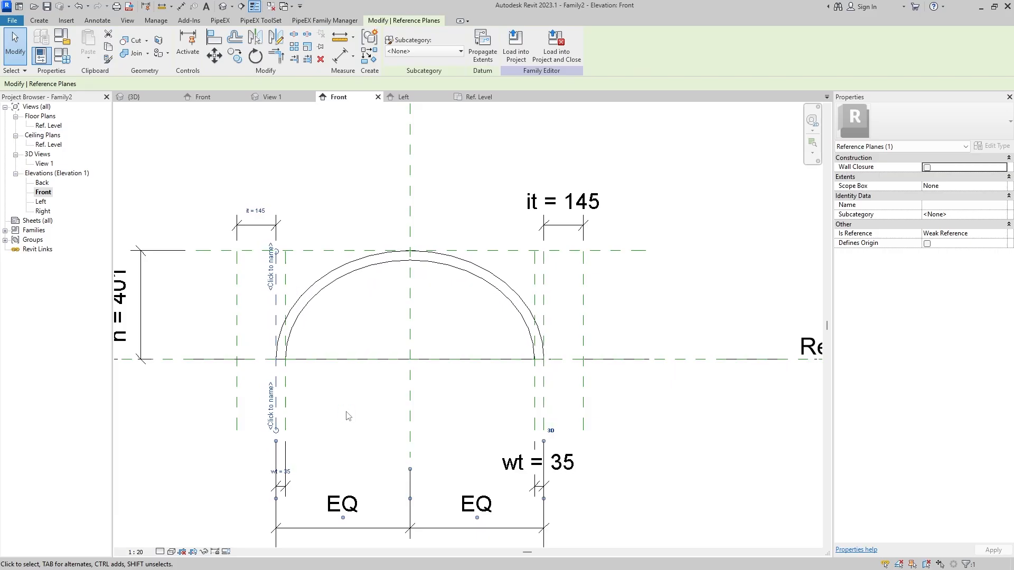
pyautogui.press('Left')
pyautogui.press('Left')
pyautogui.press('Left')
pyautogui.press('Left')
pyautogui.press('Left')
pyautogui.press('Left')
pyautogui.press('Left')
pyautogui.press('Left')
pyautogui.press('Left')
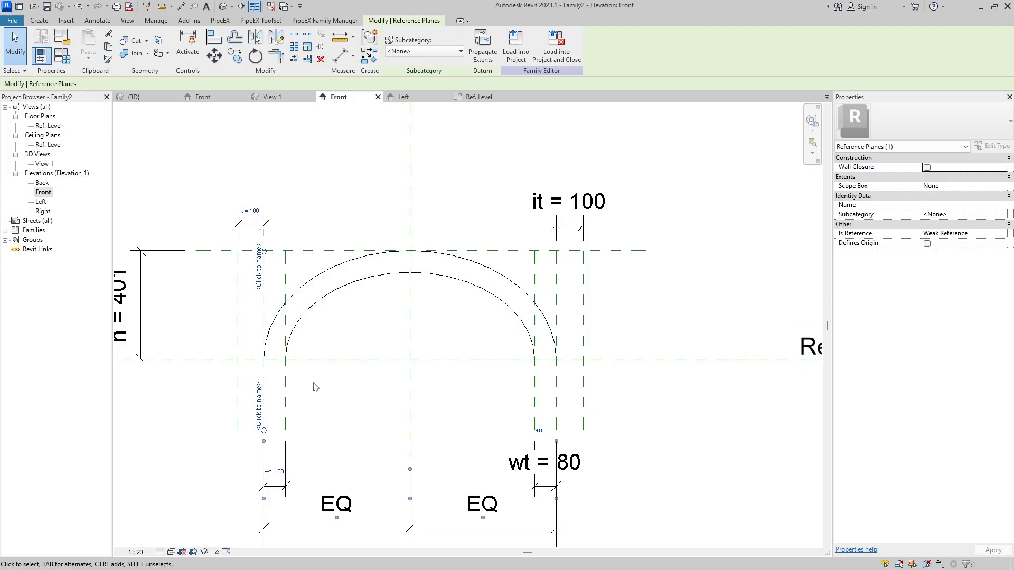
pyautogui.press('Right')
pyautogui.press('Right')
pyautogui.press('Right')
pyautogui.press('Right')
pyautogui.press('Right')
pyautogui.press('Right')
pyautogui.press('Right')
pyautogui.press('Right')
pyautogui.press('Right')
pyautogui.press('Right')
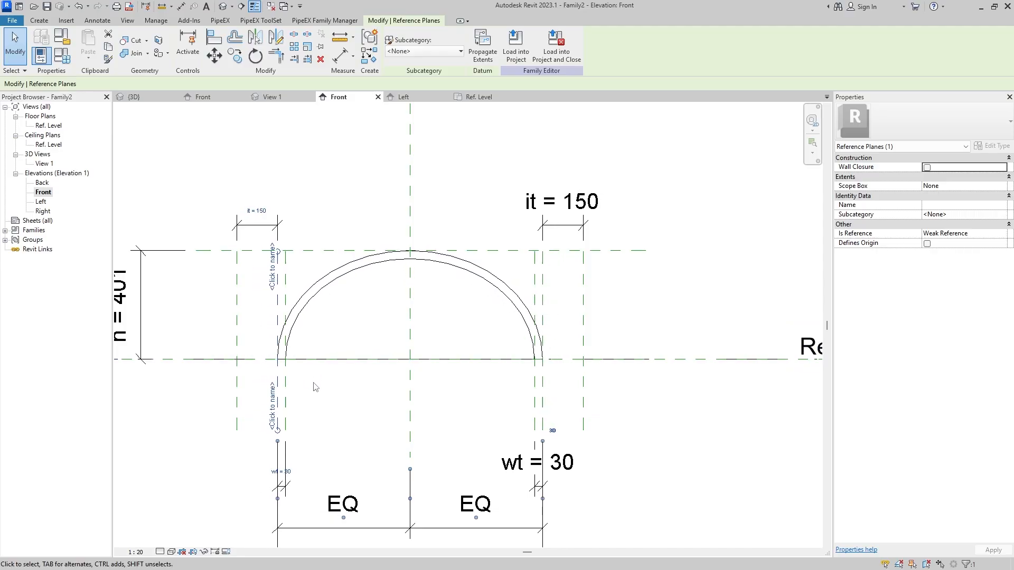
pyautogui.press('Left')
pyautogui.press('Left')
pyautogui.press('Left')
pyautogui.press('Right')
pyautogui.press('Right')
pyautogui.press('Right')
pyautogui.press('Left')
pyautogui.moveTo(315, 392); pyautogui.dragTo(346, 400, button='middle')
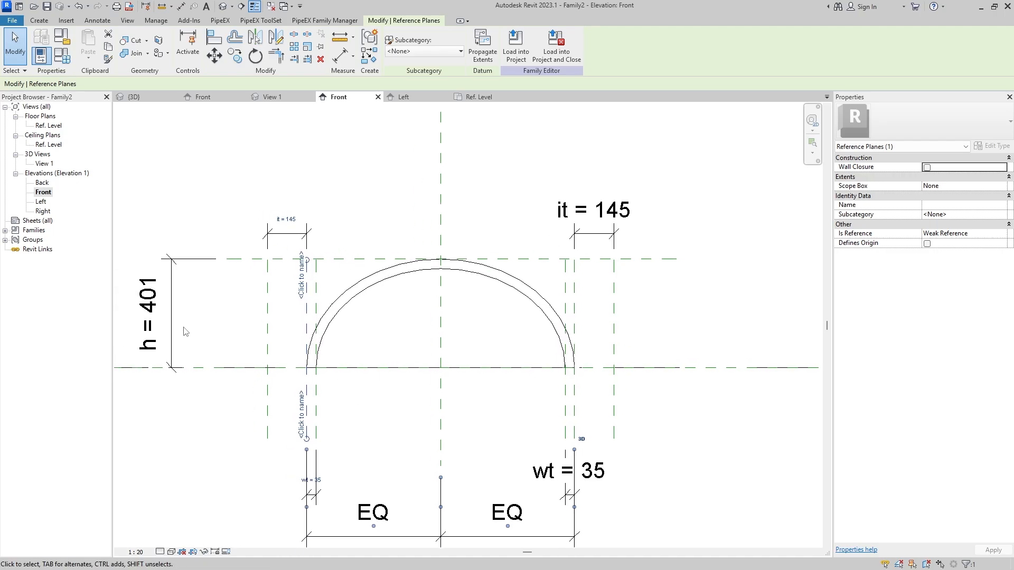
# Flex the dome's height by nudging the h reference plane down and up, ending with h at 406.
pyautogui.click(245, 261)
pyautogui.press('Down')
pyautogui.press('Down')
pyautogui.press('Down')
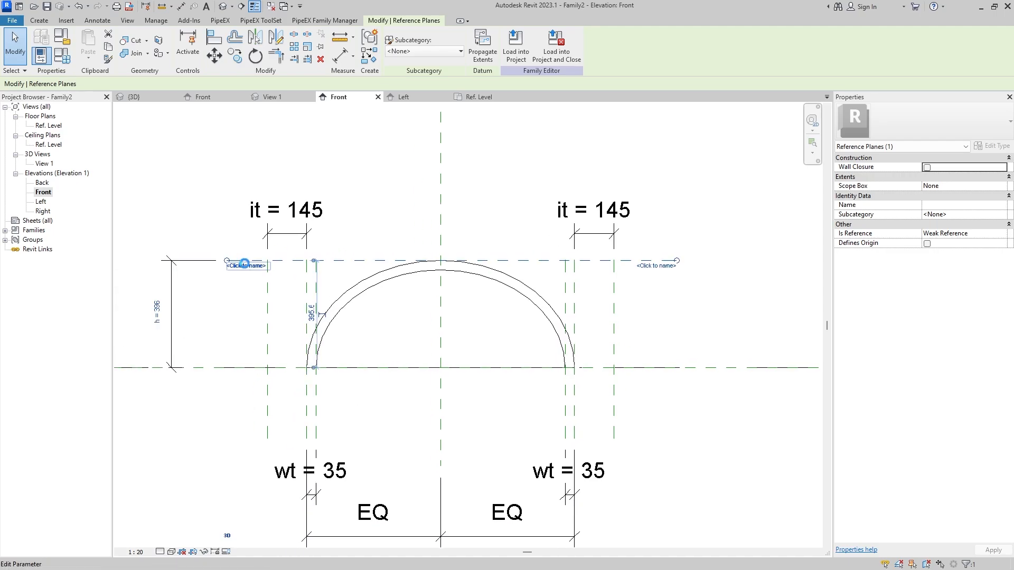
pyautogui.press('Up')
pyautogui.press('Up')
pyautogui.press('Up')
pyautogui.press('Up')
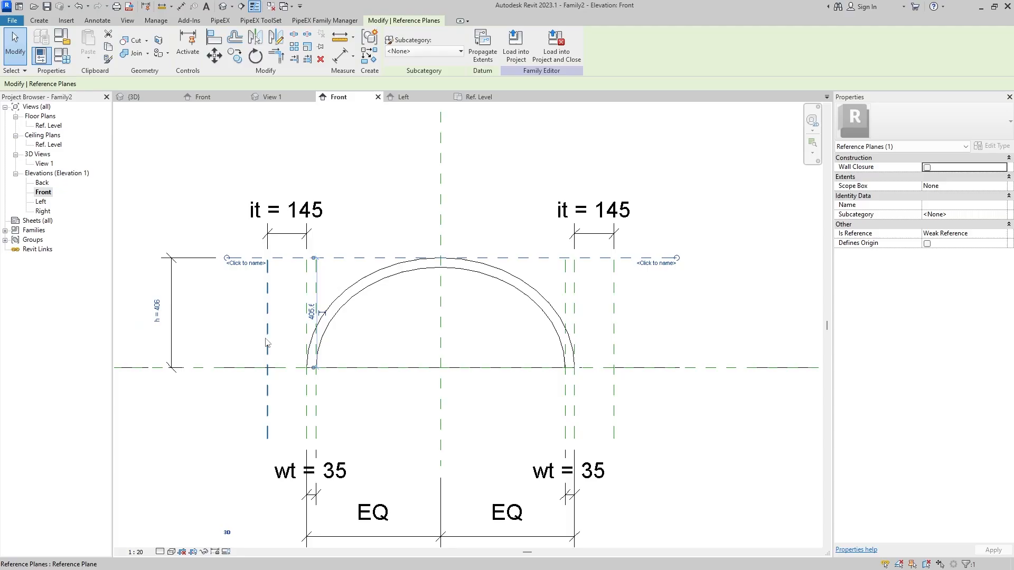
pyautogui.click(386, 436)
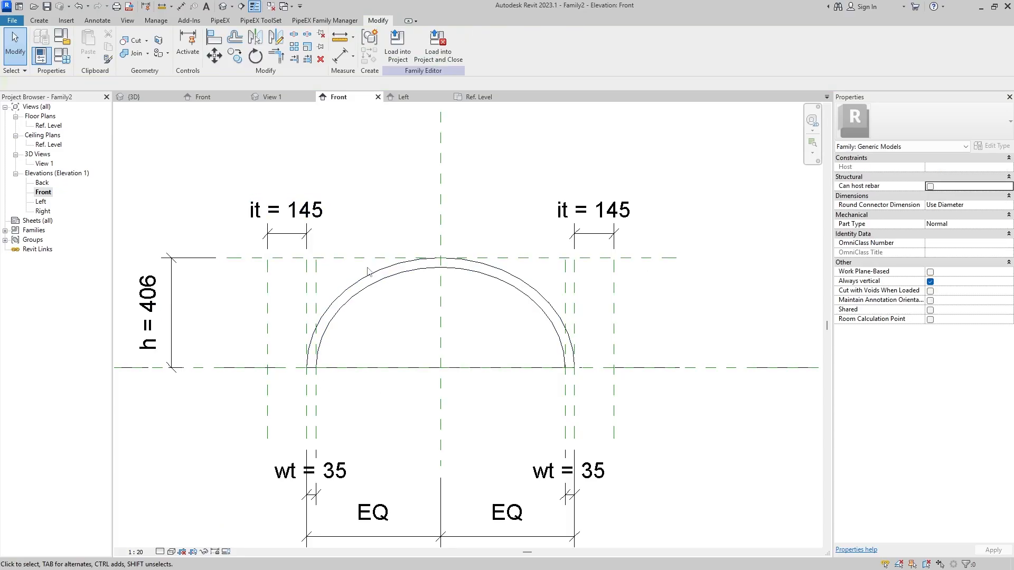
# Start a second revolve and sketch a half ellipse between the outermost it planes, peaking about 134 mm above the height plane.
pyautogui.moveTo(374, 254); pyautogui.dragTo(381, 287, button='middle')
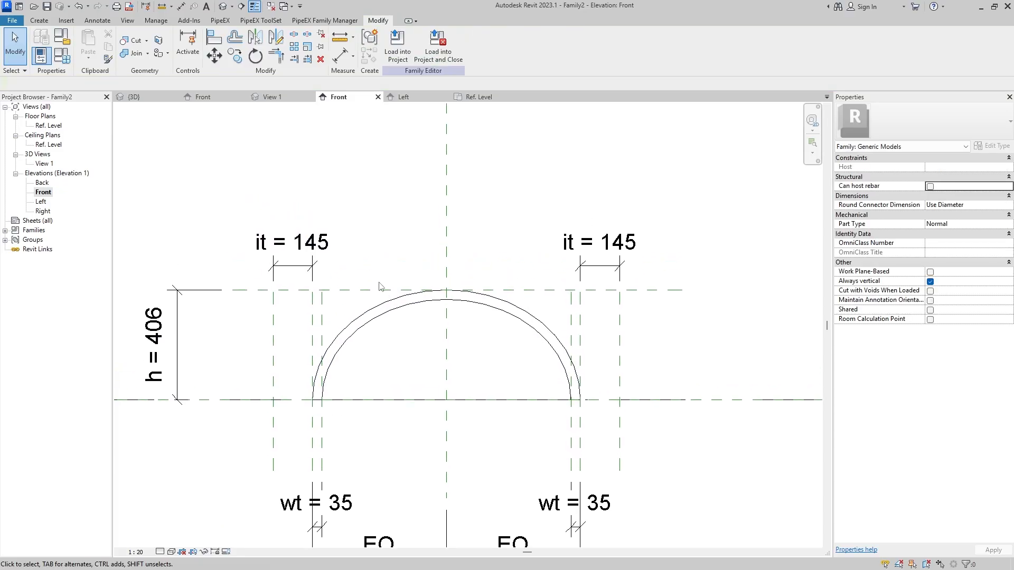
pyautogui.click(42, 22)
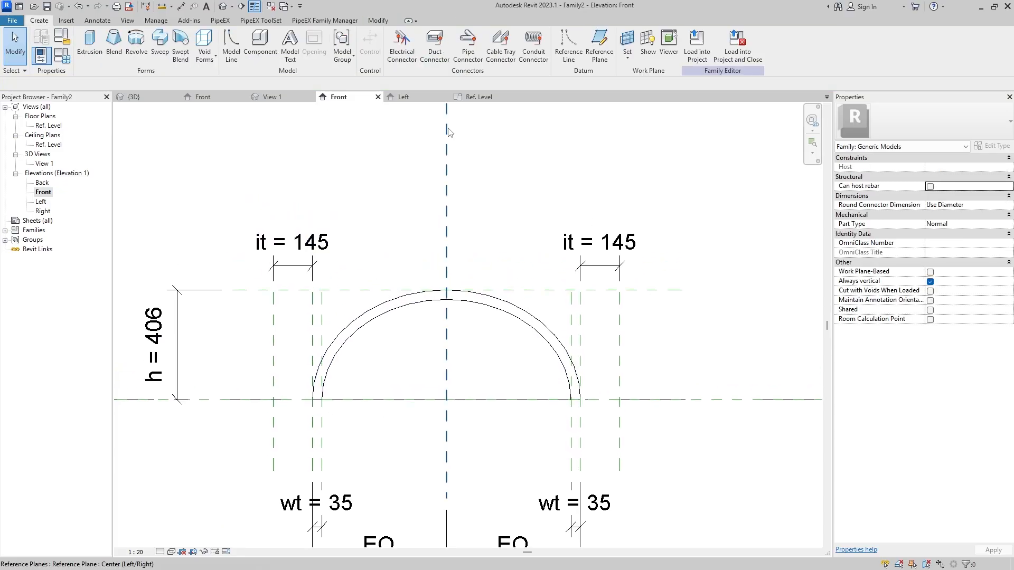
pyautogui.click(136, 45)
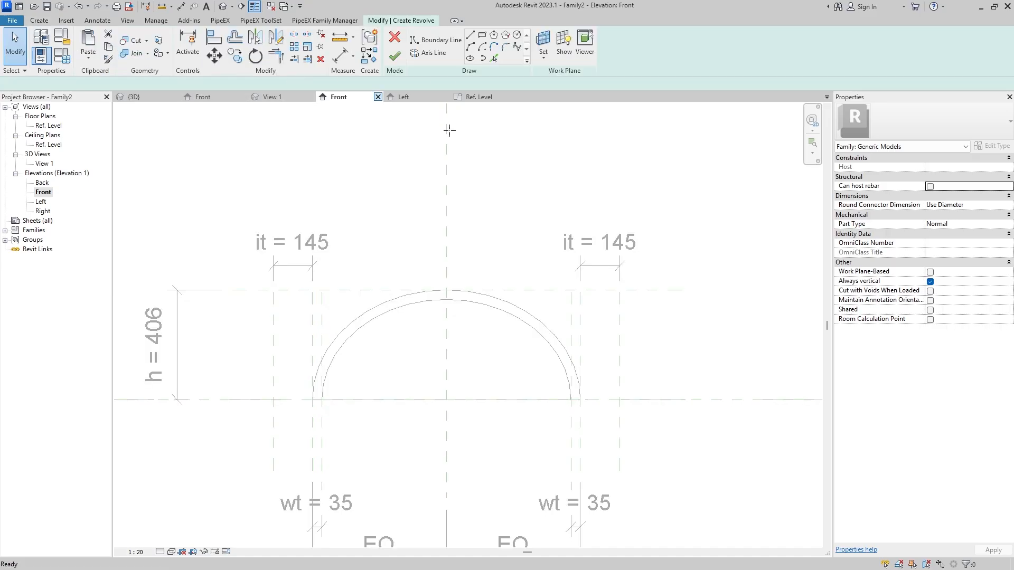
pyautogui.click(482, 58)
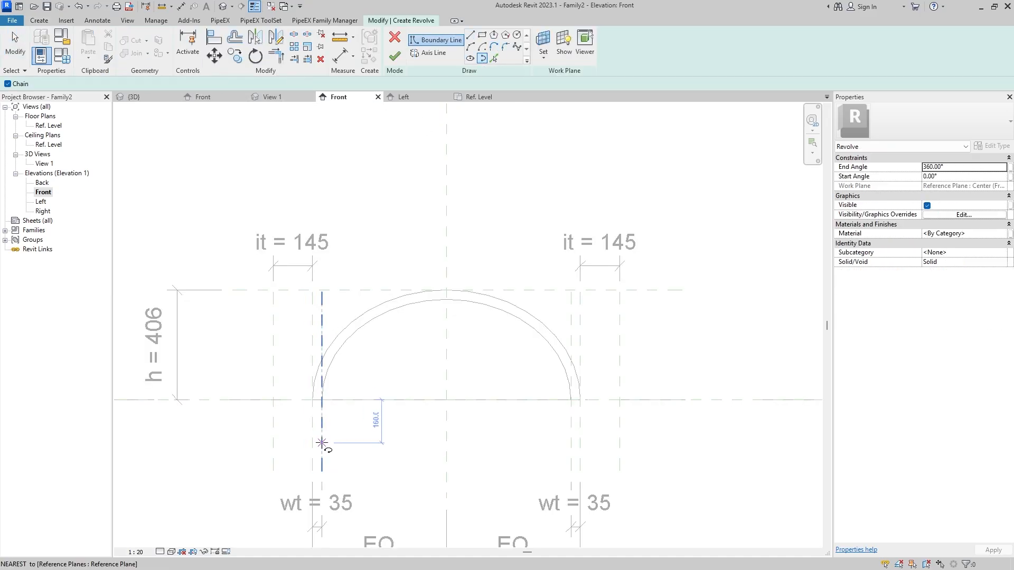
pyautogui.click(273, 400)
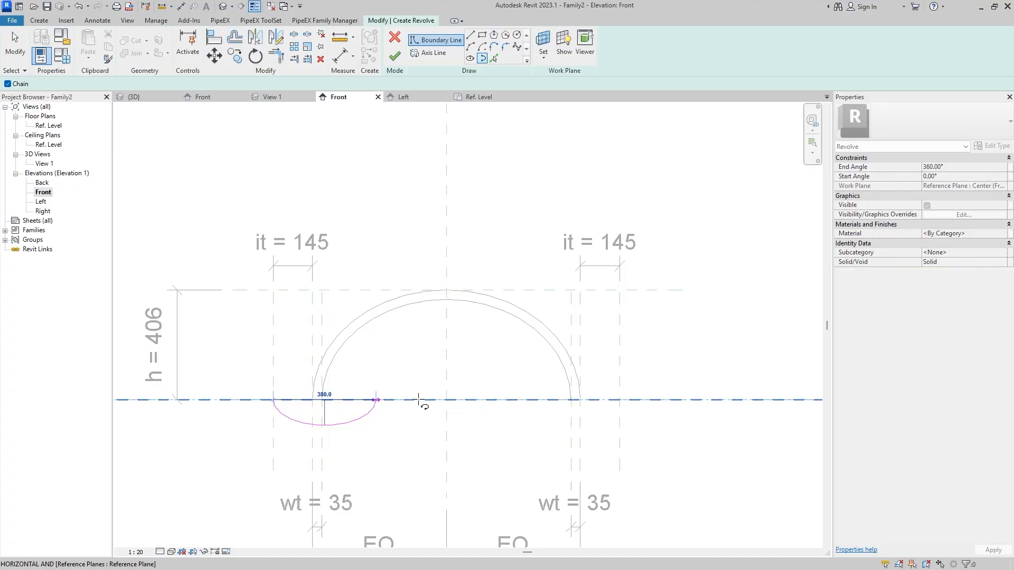
pyautogui.click(619, 400)
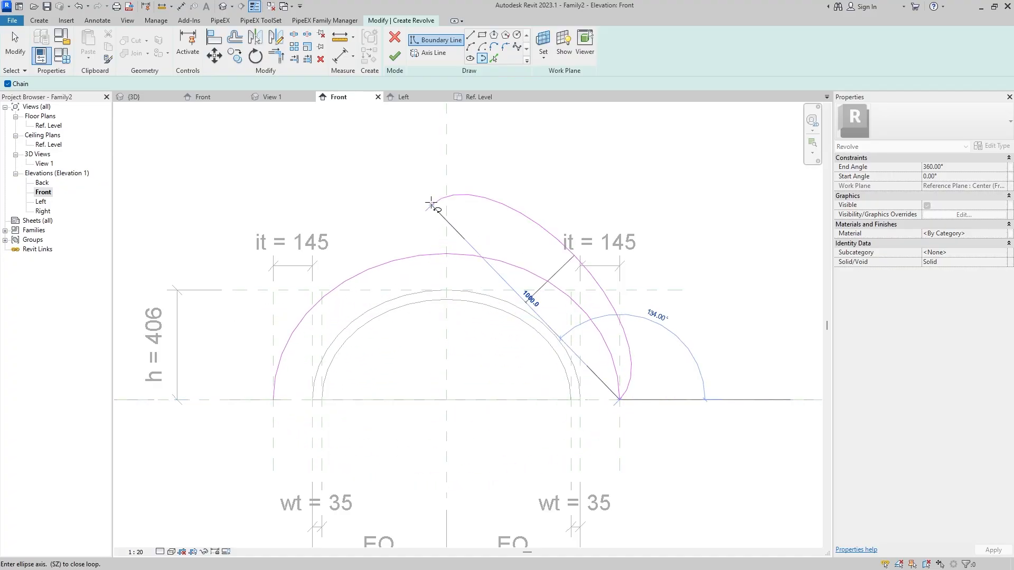
pyautogui.press('Escape')
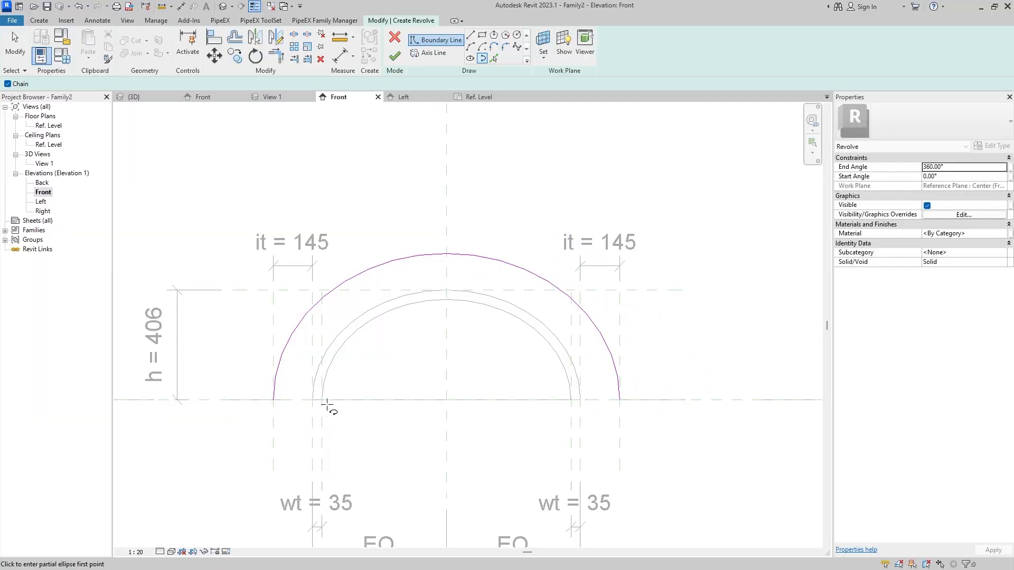
# Sketch an inner half ellipse between the D planes up to the h plane and shorten it to a quarter ending at the centre plane.
pyautogui.click(313, 400)
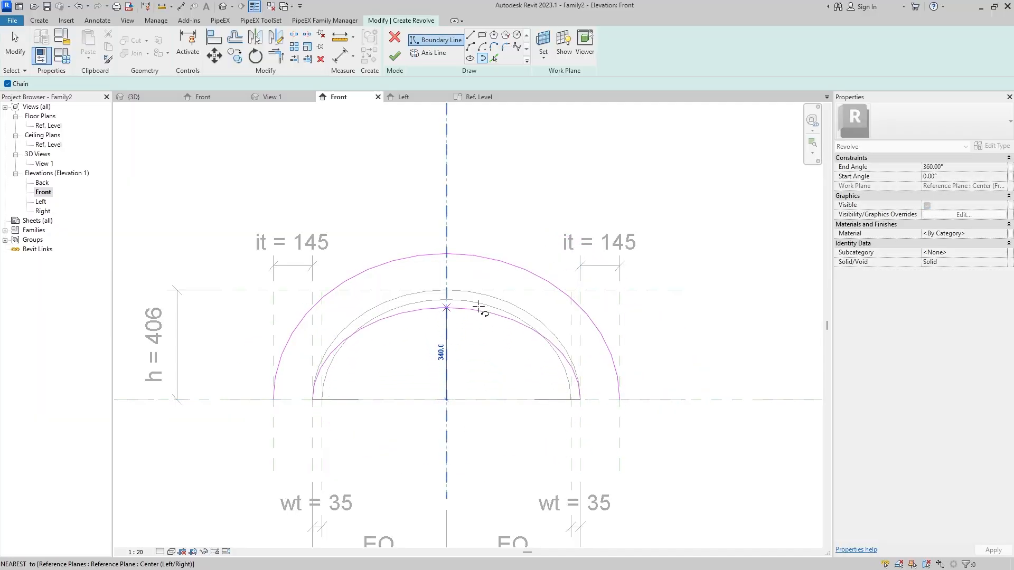
pyautogui.click(464, 290)
pyautogui.press('Escape')
pyautogui.click(576, 367)
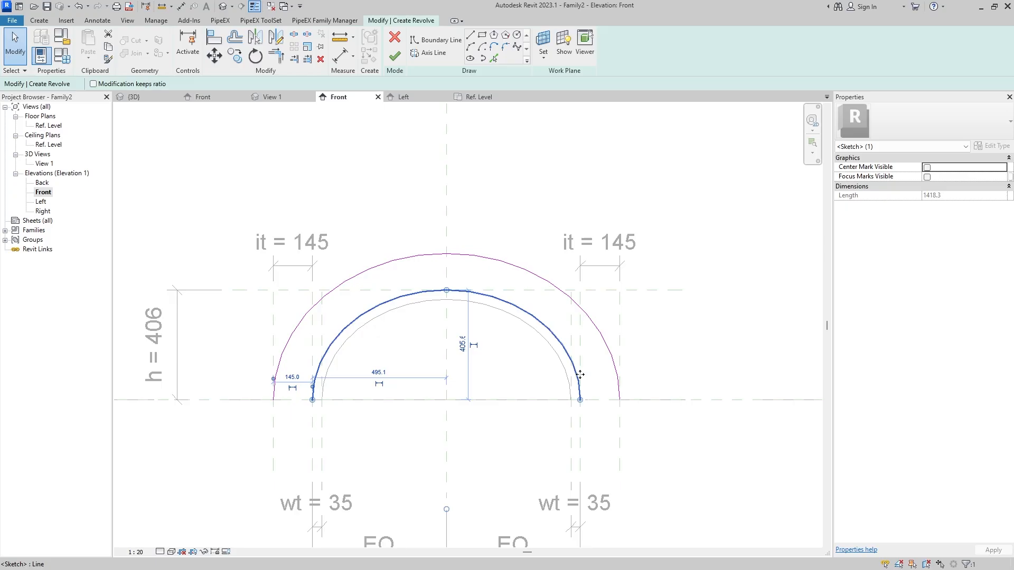
pyautogui.moveTo(580, 400); pyautogui.dragTo(447, 290)
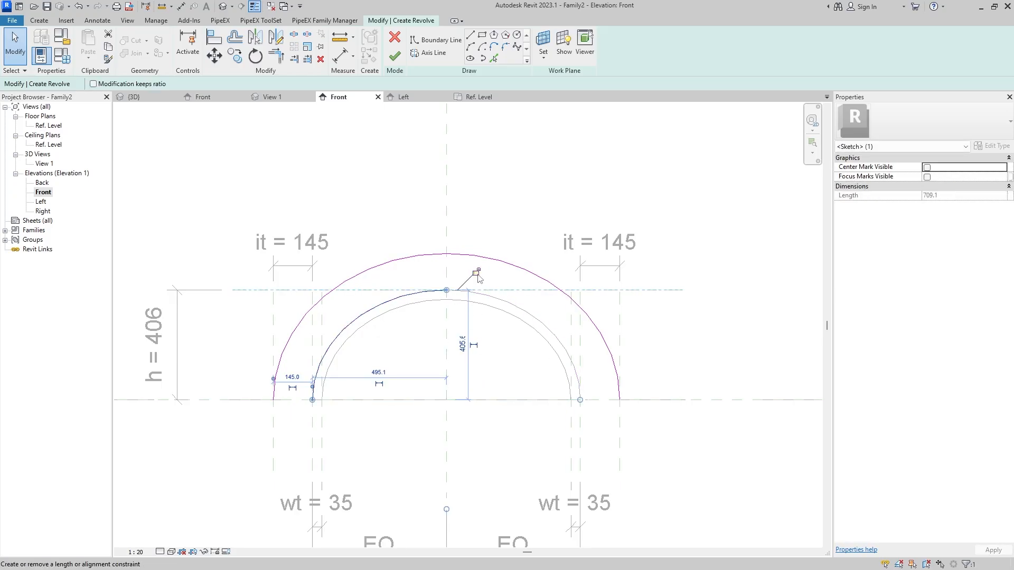
pyautogui.click(541, 425)
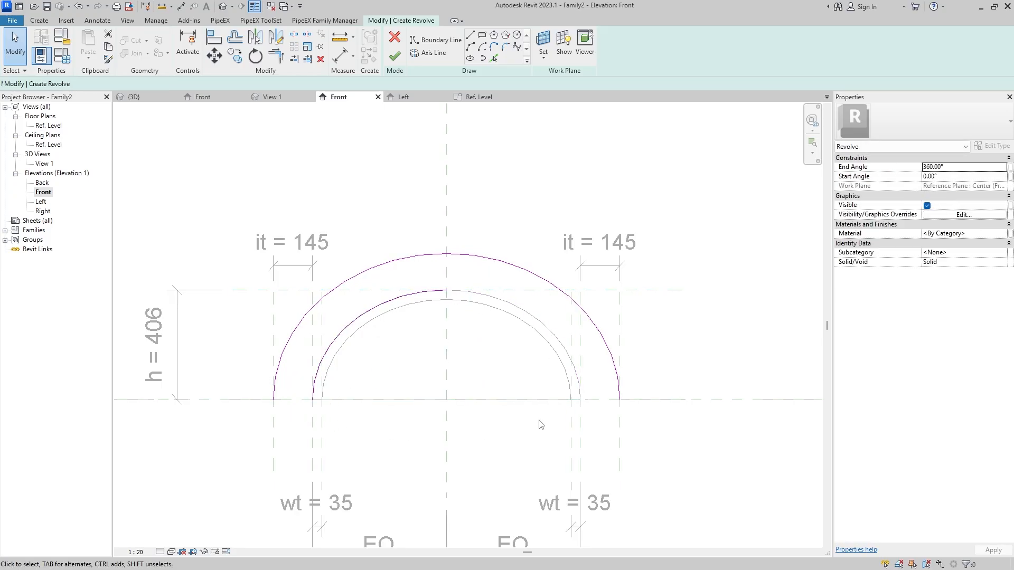
# Shorten the outer half ellipse to a quarter ending at the centre plane.
pyautogui.click(615, 382)
pyautogui.moveTo(620, 400); pyautogui.dragTo(446, 274)
pyautogui.click(434, 279)
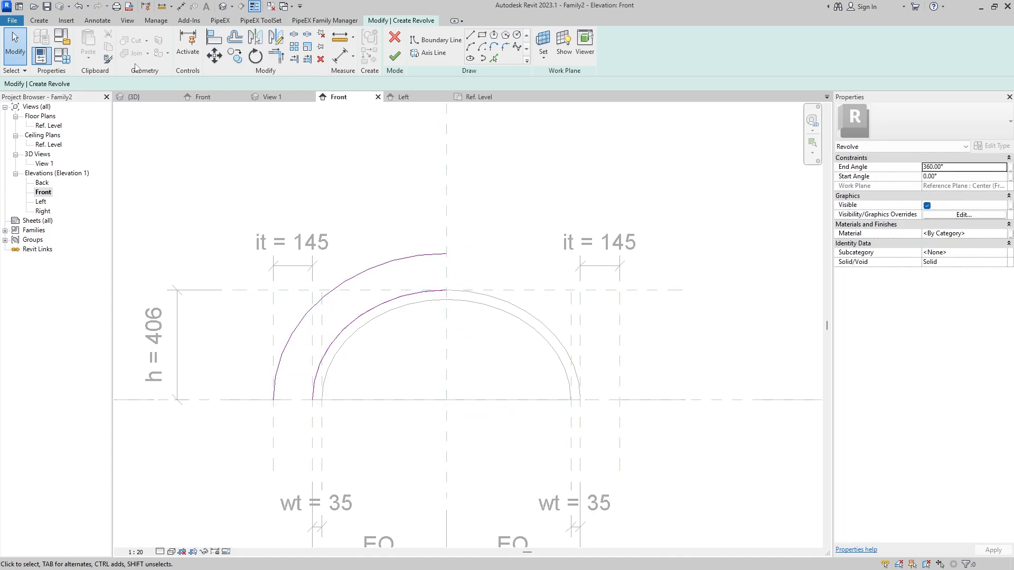
# Add an aligned dimension between the height plane and the outer arc's top, and label it with the it parameter.
pyautogui.click(97, 20)
pyautogui.click(41, 44)
pyautogui.click(496, 290)
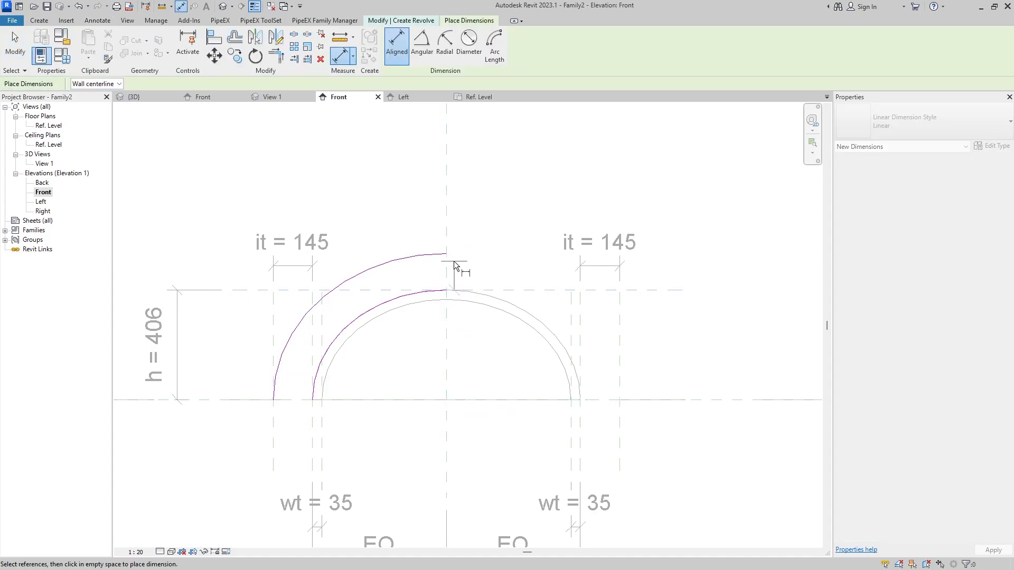
pyautogui.click(448, 254)
pyautogui.press('Escape')
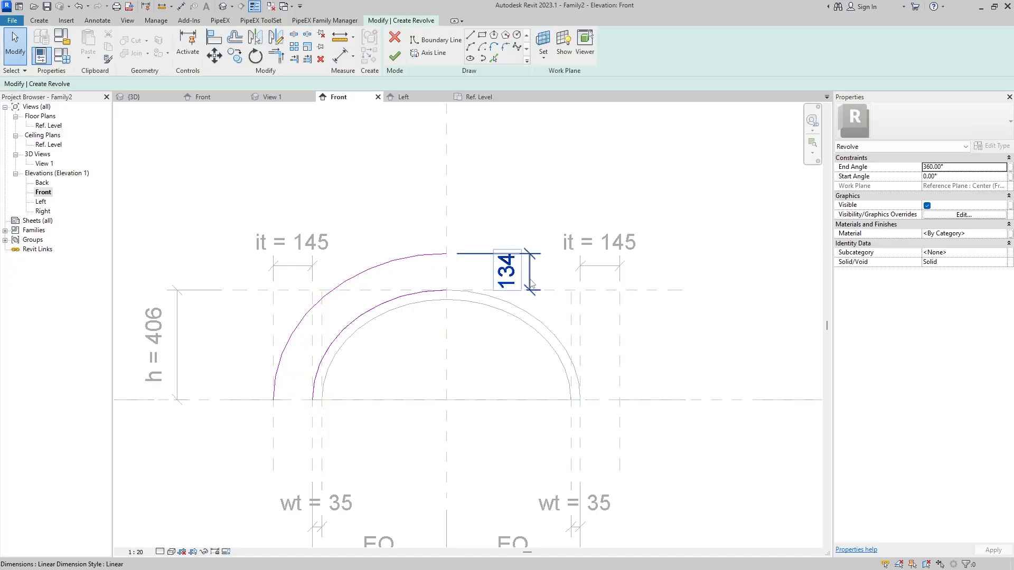
pyautogui.click(529, 277)
pyautogui.scroll(-1, 478, 211)
pyautogui.moveTo(483, 227); pyautogui.dragTo(451, 277, button='middle')
pyautogui.scroll(1, 450, 246)
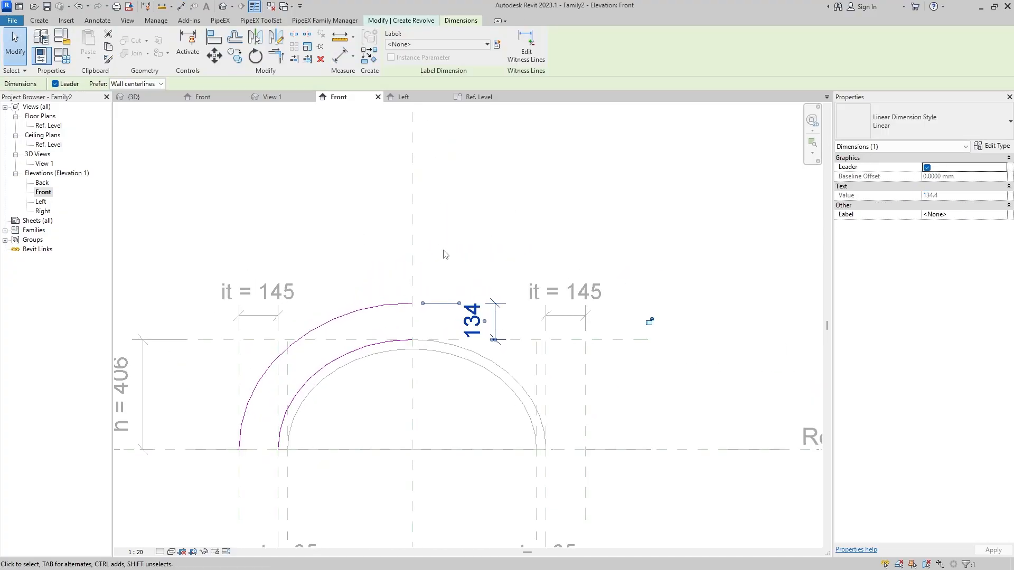
pyautogui.click(436, 44)
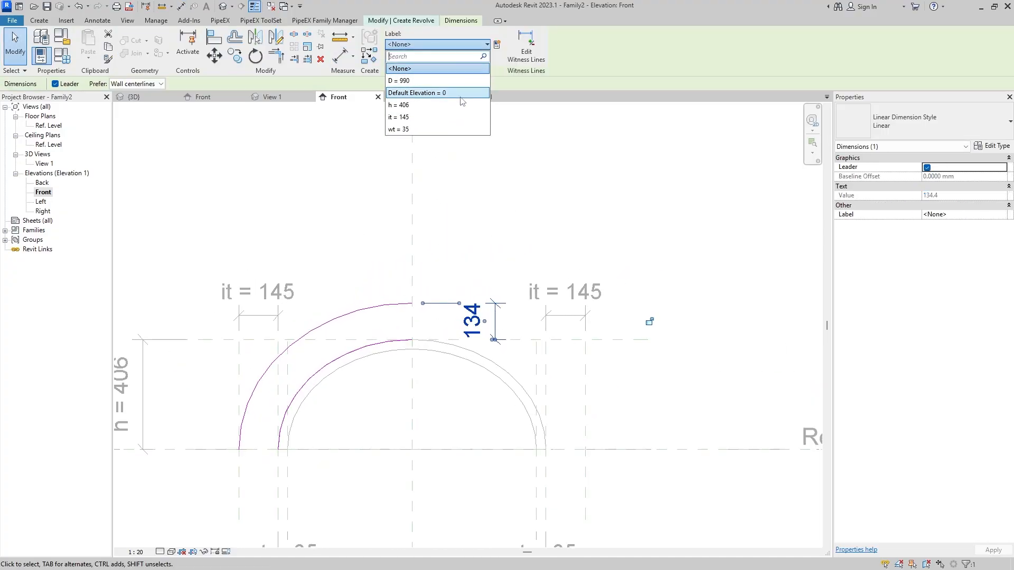
pyautogui.click(418, 117)
pyautogui.press('Escape')
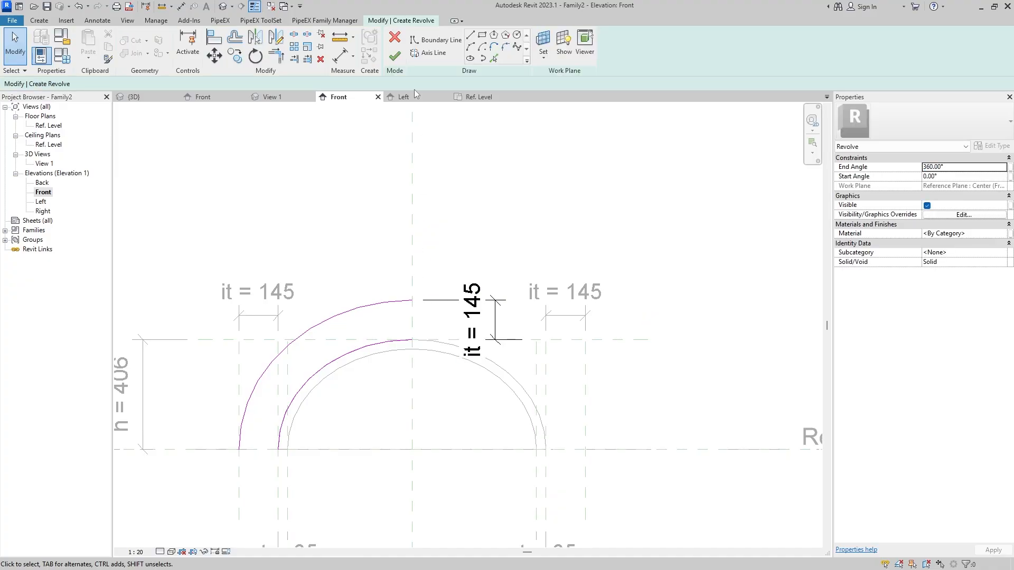
# Close the insulation profile with straight lines joining the two quarter ellipses at the centre plane and along the base.
pyautogui.click(470, 35)
pyautogui.click(412, 300)
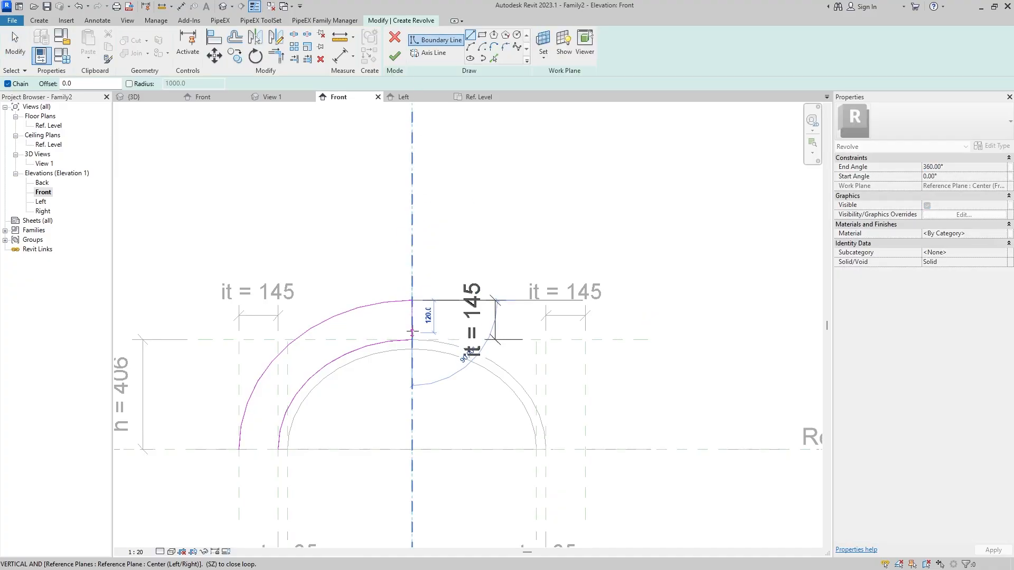
pyautogui.click(412, 339)
pyautogui.click(239, 449)
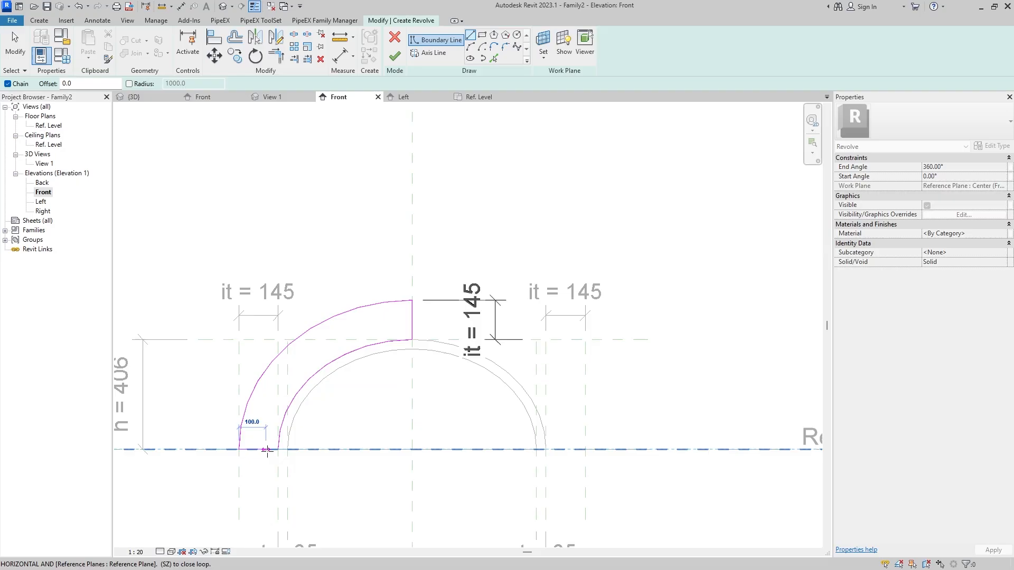
pyautogui.click(278, 450)
pyautogui.press('Escape')
pyautogui.press('Escape')
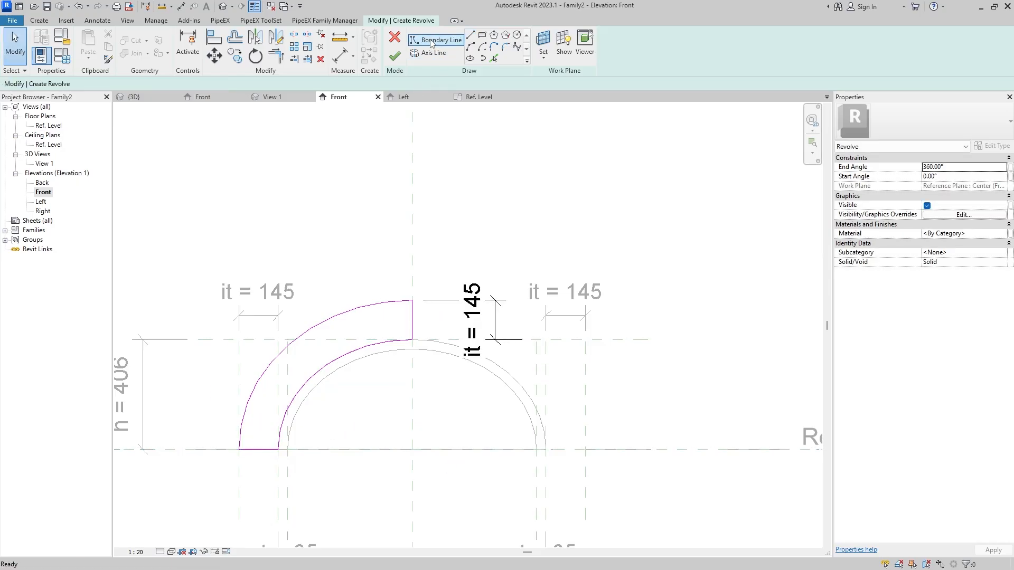
# Draw the revolve axis, about 40 mm long, on the vertical centre plane and finish the insulation revolve.
pyautogui.click(432, 53)
pyautogui.click(413, 397)
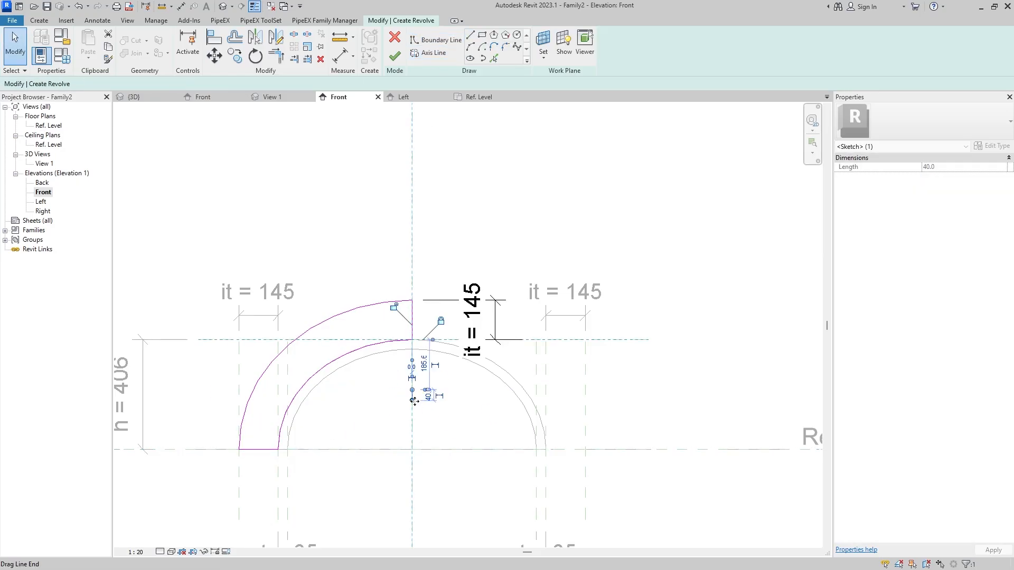
pyautogui.click(396, 55)
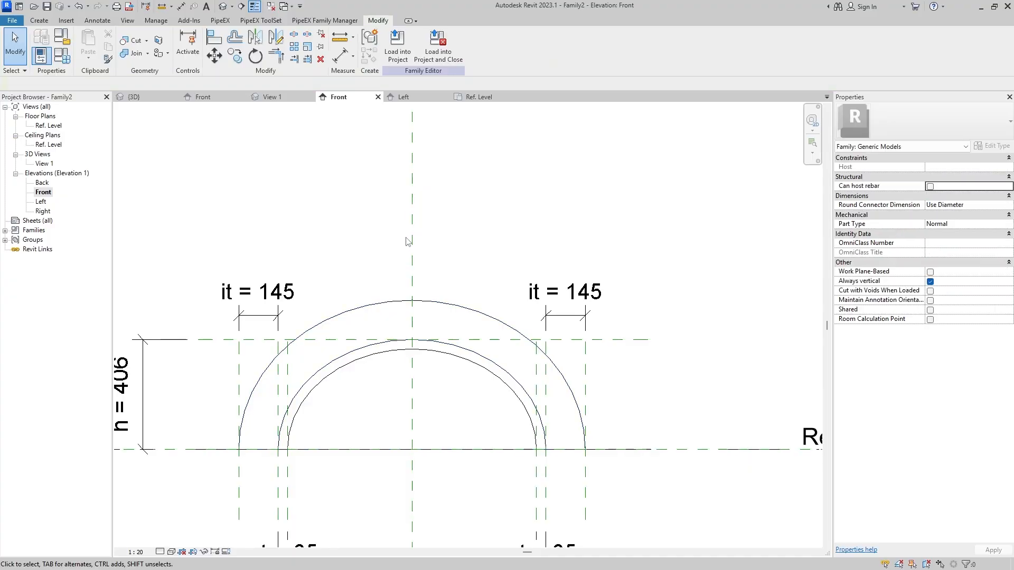
# Show the dome in a 3D view and assign the Glass material to the insulation revolve.
pyautogui.click(223, 6)
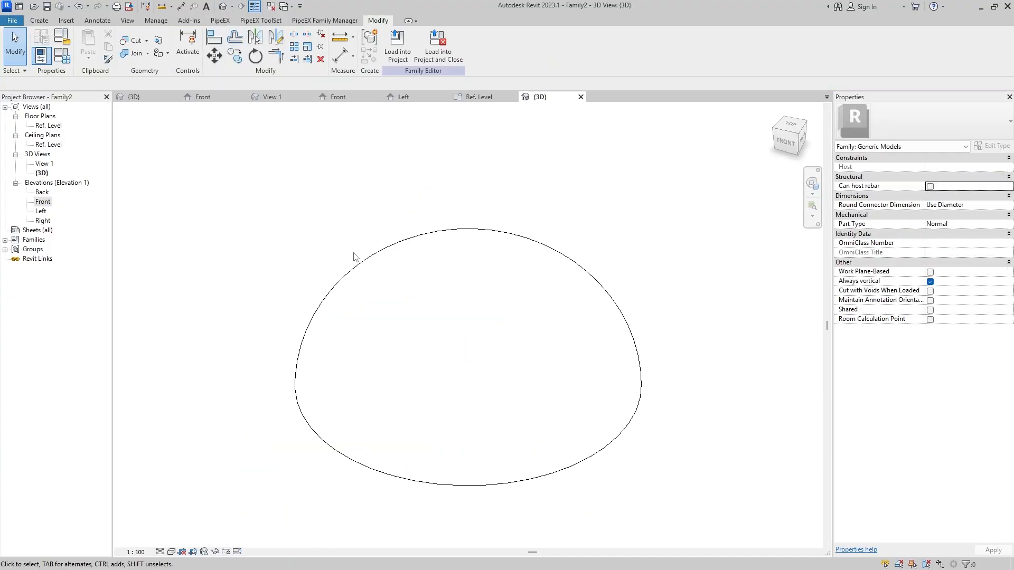
pyautogui.click(361, 263)
pyautogui.moveTo(394, 268)
pyautogui.keyDown('shift'); pyautogui.mouseDown(button='middle')
pyautogui.moveTo(356, 220)
pyautogui.moveTo(438, 262)
pyautogui.moveTo(486, 255)
pyautogui.moveTo(480, 308)
pyautogui.moveTo(380, 268)
pyautogui.mouseUp(button='middle'); pyautogui.keyUp('shift')
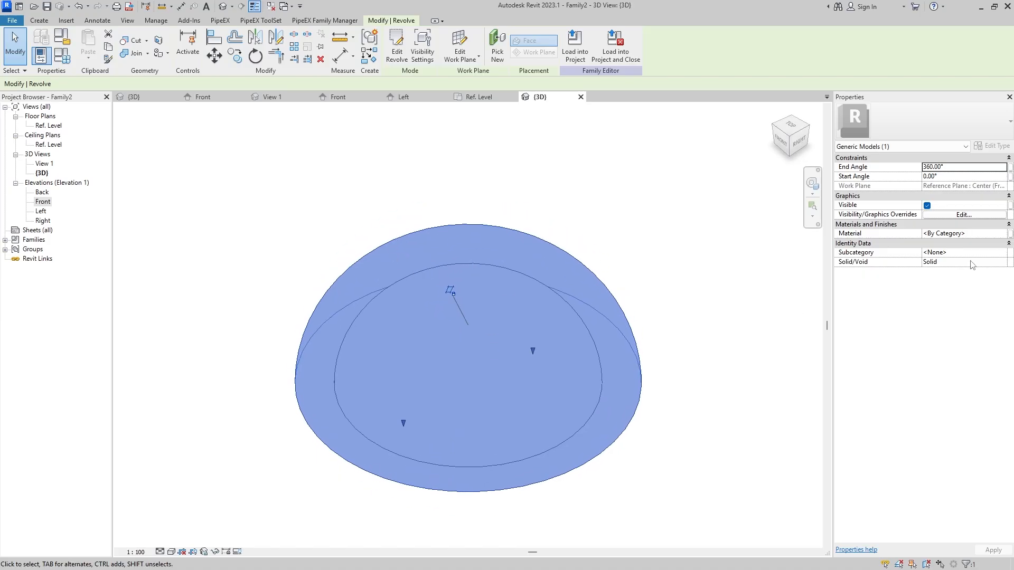
pyautogui.click(1010, 234)
pyautogui.click(570, 381)
pyautogui.click(1001, 234)
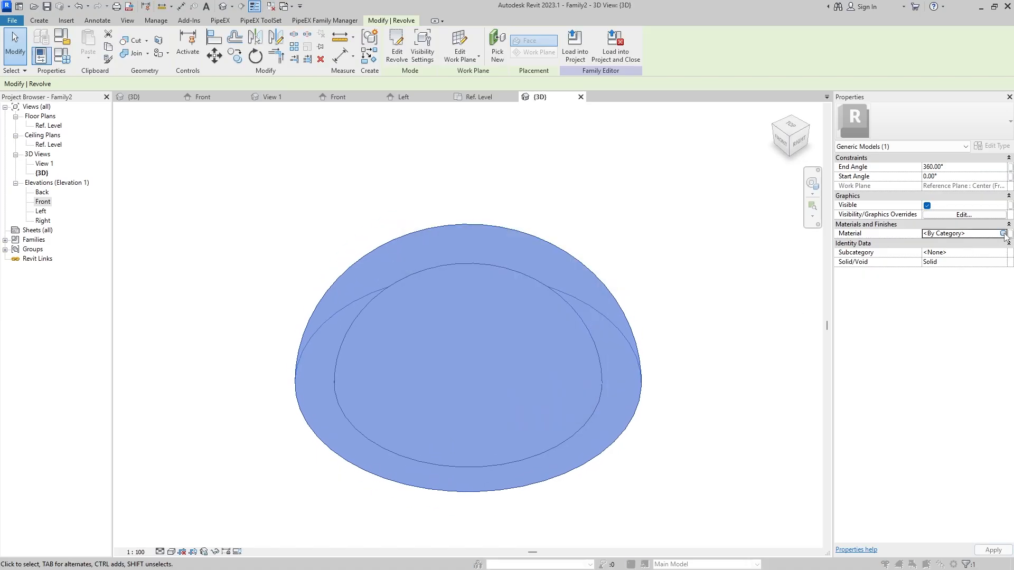
pyautogui.click(1003, 234)
pyautogui.doubleClick(416, 326)
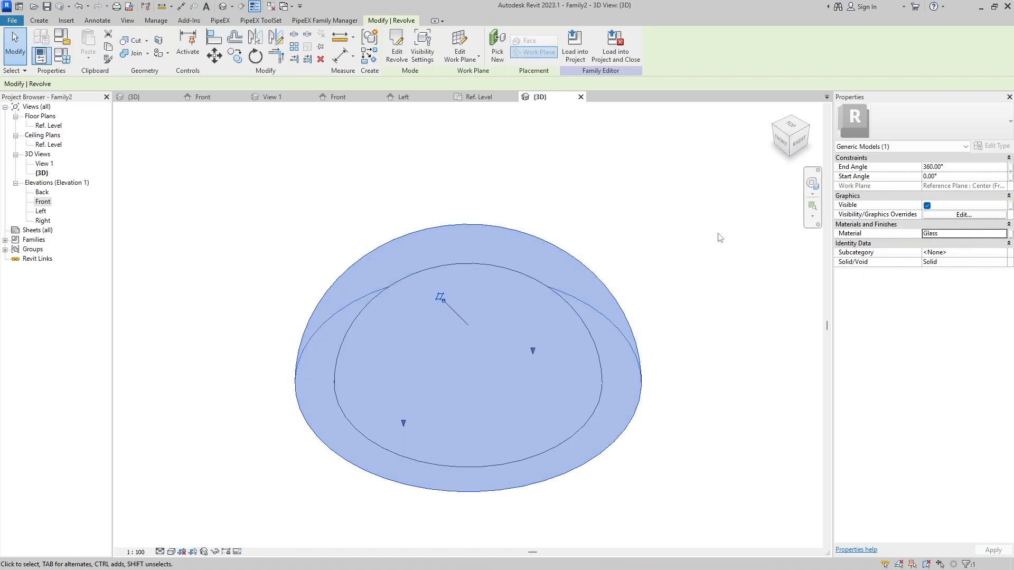
pyautogui.click(244, 499)
# Try the Shaded visual style on the 3D view, and set it to Realistic.
pyautogui.click(171, 552)
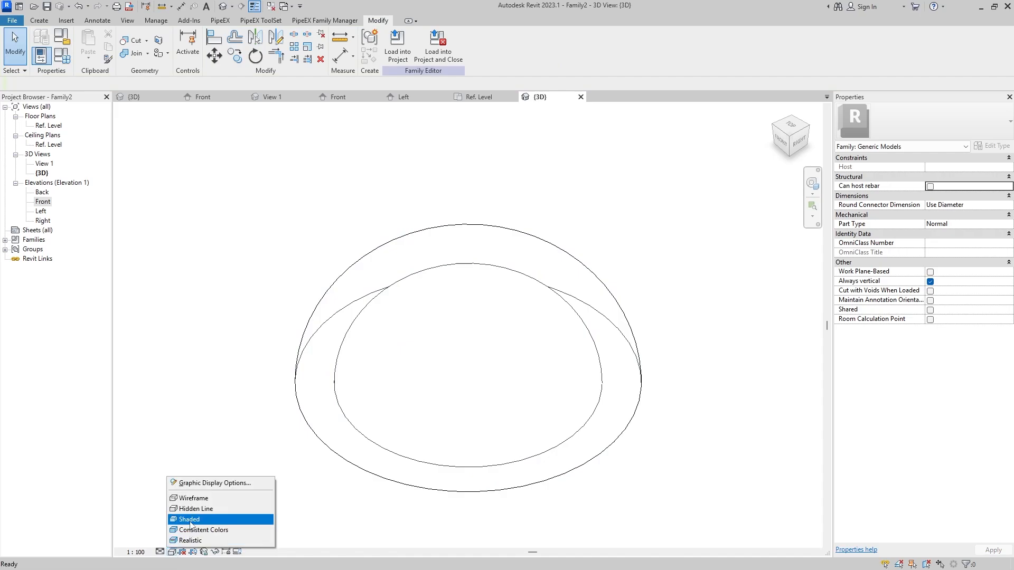
pyautogui.click(206, 517)
pyautogui.moveTo(407, 305)
pyautogui.keyDown('shift'); pyautogui.mouseDown(button='middle')
pyautogui.moveTo(484, 299)
pyautogui.moveTo(527, 339)
pyautogui.moveTo(454, 312)
pyautogui.mouseUp(button='middle'); pyautogui.keyUp('shift')
pyautogui.click(171, 551)
pyautogui.click(211, 539)
# Close the inactive views and make the dome family Work Plane-Based.
pyautogui.click(271, 7)
pyautogui.click(204, 97)
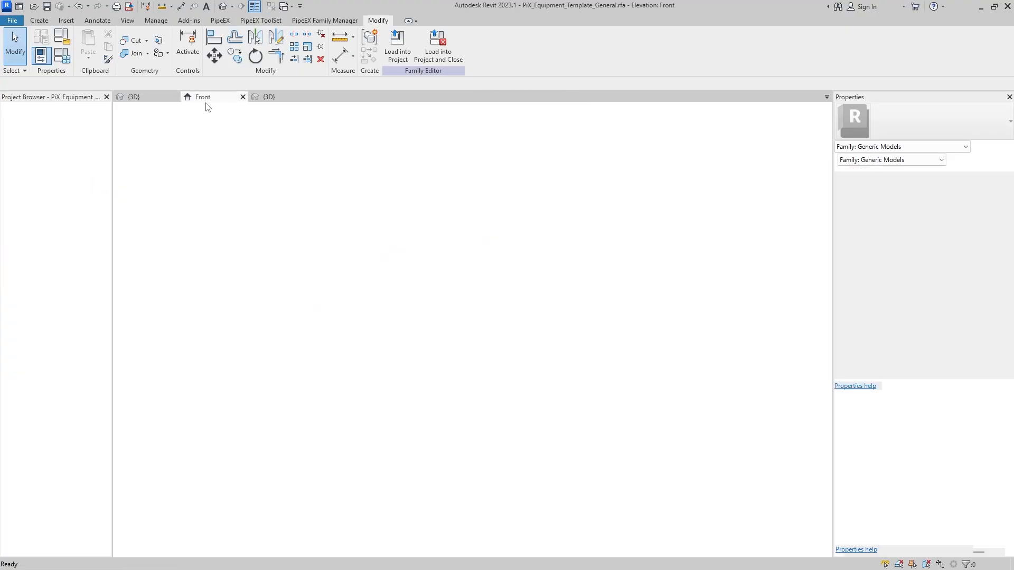
pyautogui.click(272, 97)
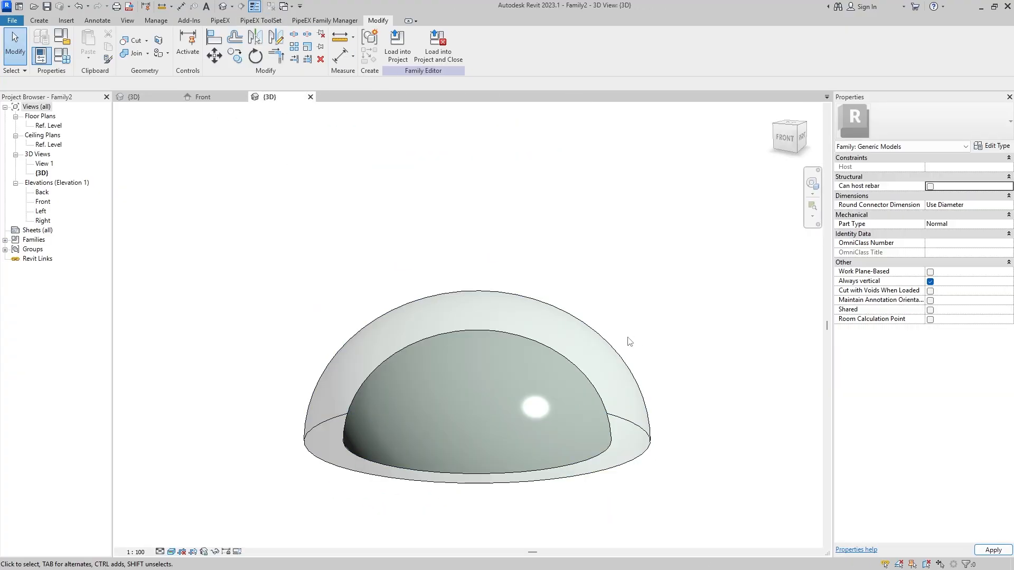
pyautogui.keyDown('shift'); pyautogui.moveTo(548, 297); pyautogui.dragTo(682, 294, button='middle'); pyautogui.keyUp('shift')
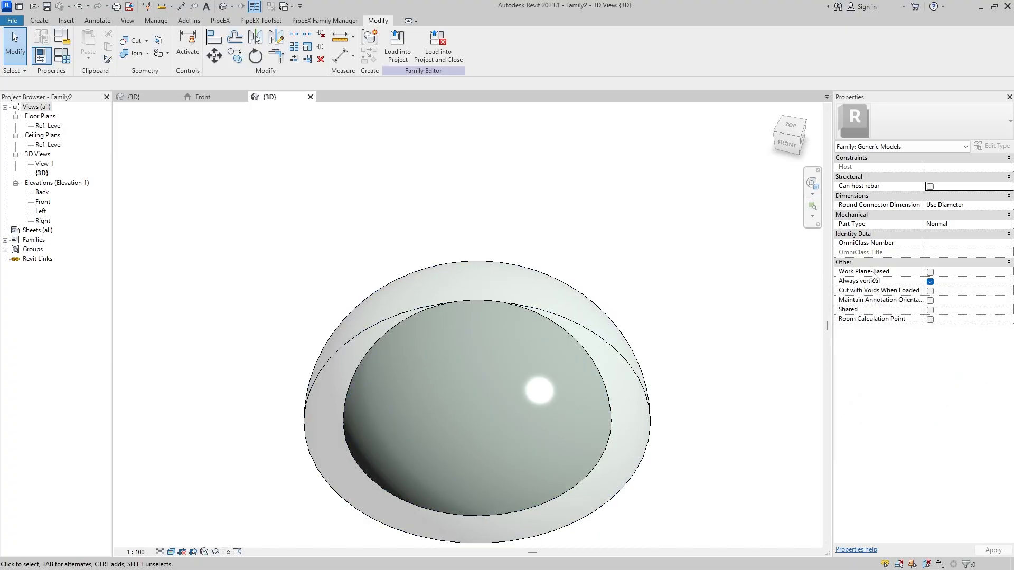
pyautogui.click(930, 272)
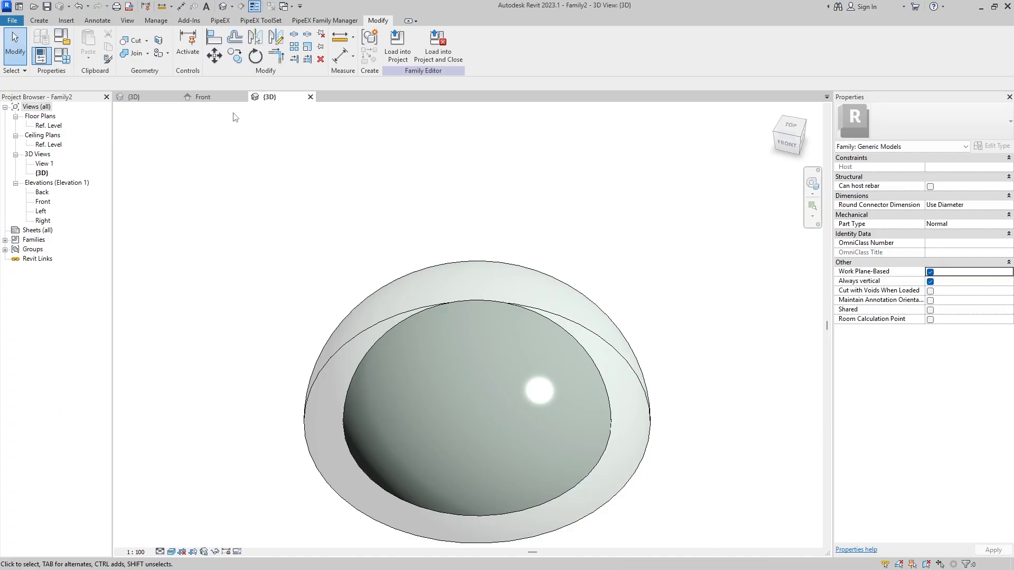
# Open the Ref. Level floor plan of PiX_Equipment_Template_General.rfa and close the inactive views.
pyautogui.click(210, 97)
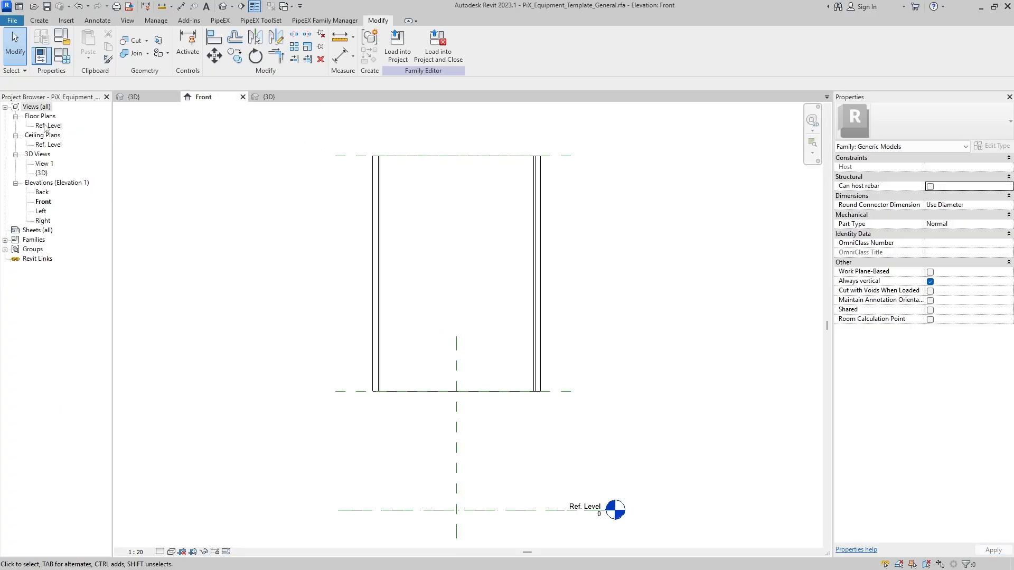
pyautogui.doubleClick(47, 126)
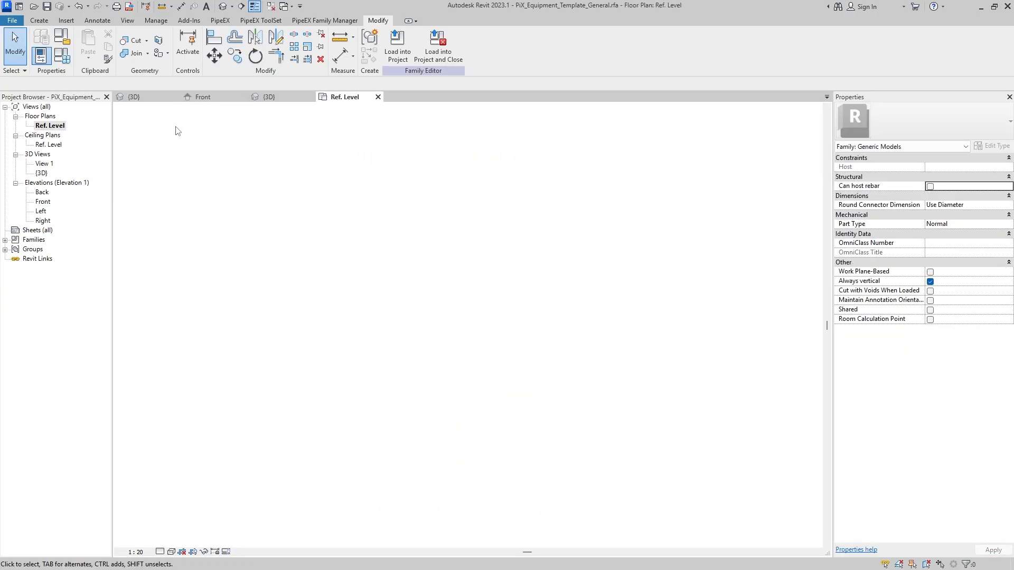
pyautogui.click(271, 8)
# Save the dome family as TopCover_Toro.rfa, replacing the existing file.
pyautogui.click(206, 97)
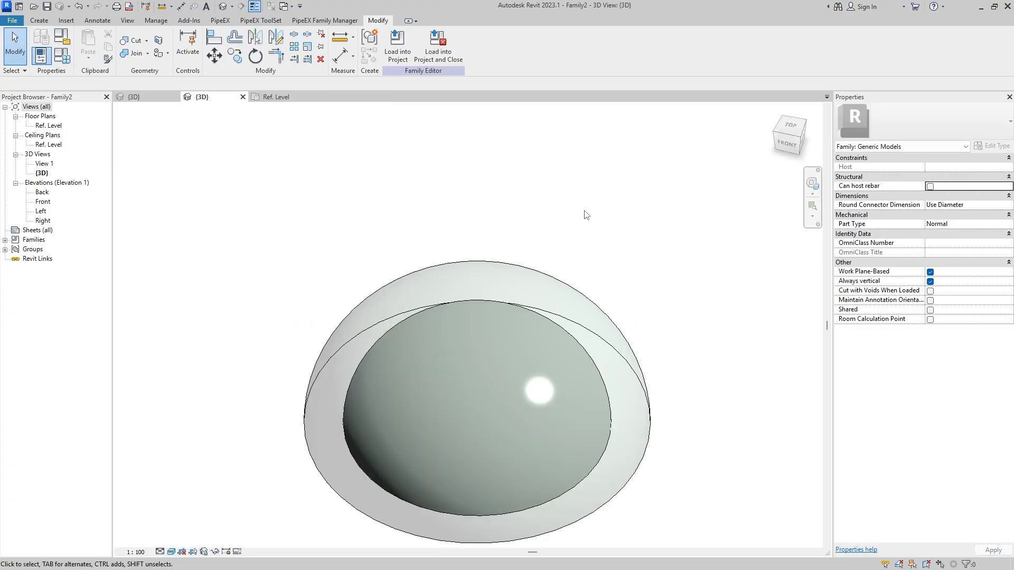
pyautogui.click(398, 47)
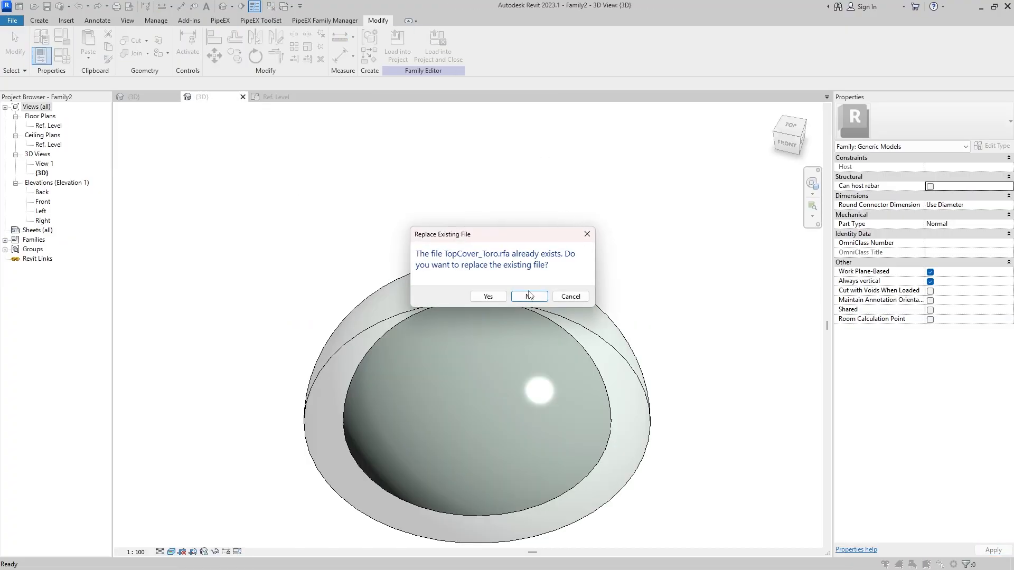
pyautogui.click(488, 298)
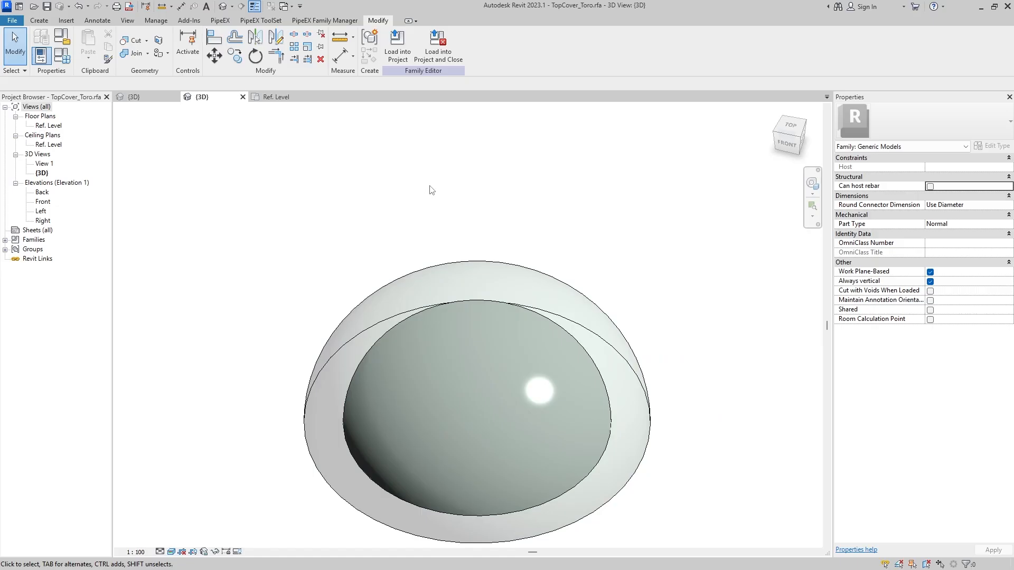
# Load the dome into PiX_Equipment_Template_General.rfa and place one instance at the intersection of the centre planes.
pyautogui.click(407, 63)
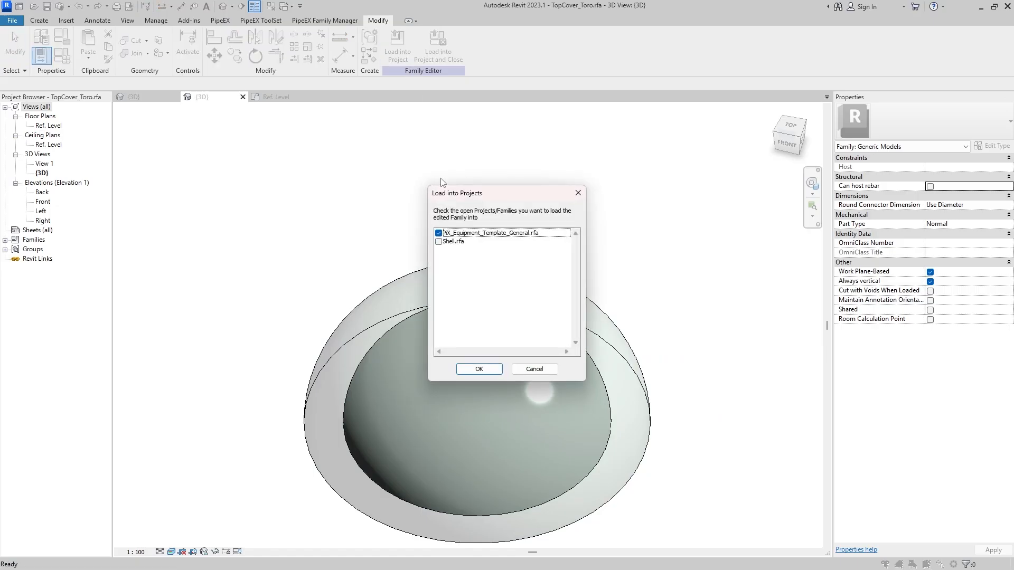
pyautogui.click(439, 242)
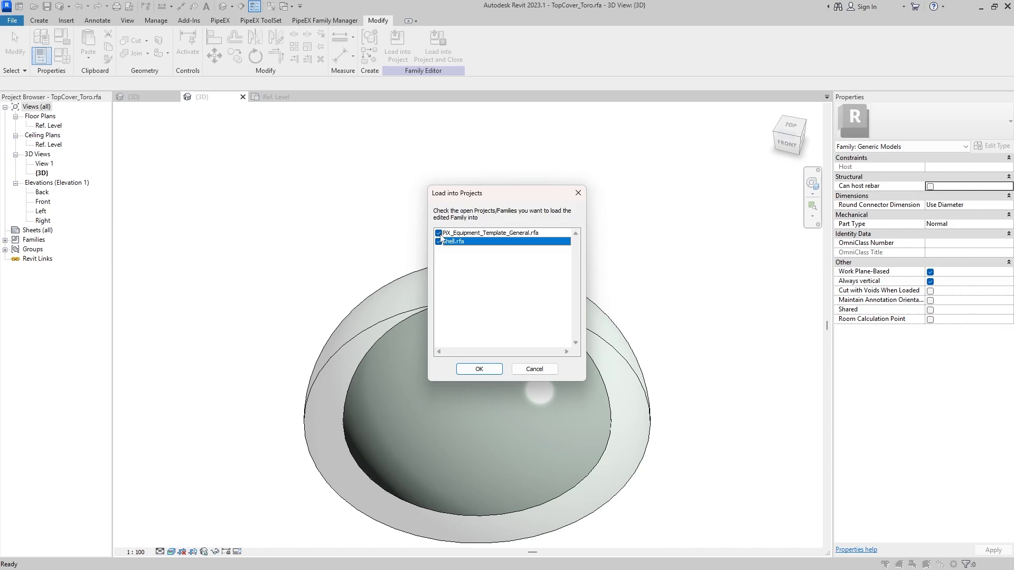
pyautogui.click(480, 369)
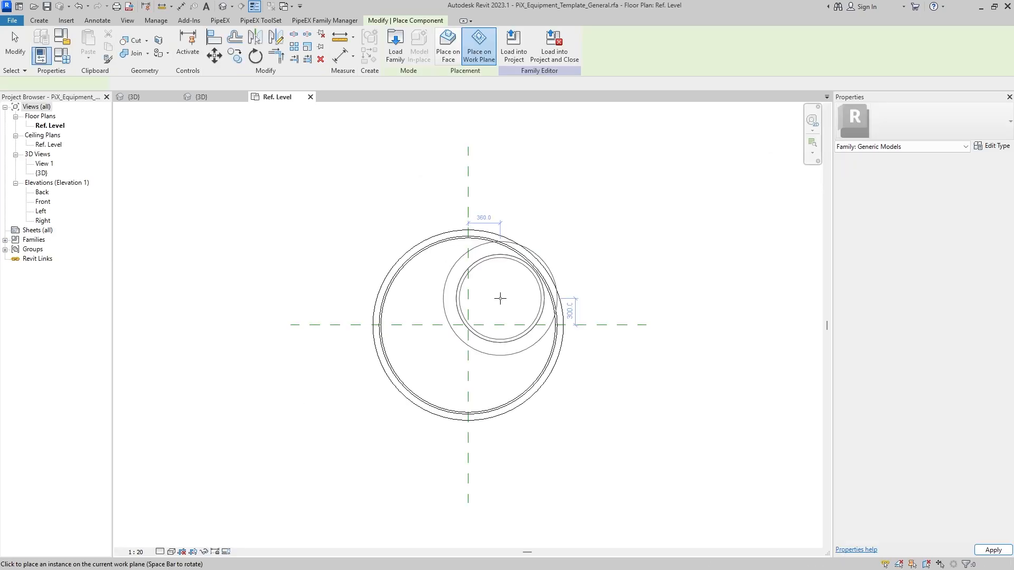
pyautogui.click(468, 328)
pyautogui.press('Escape')
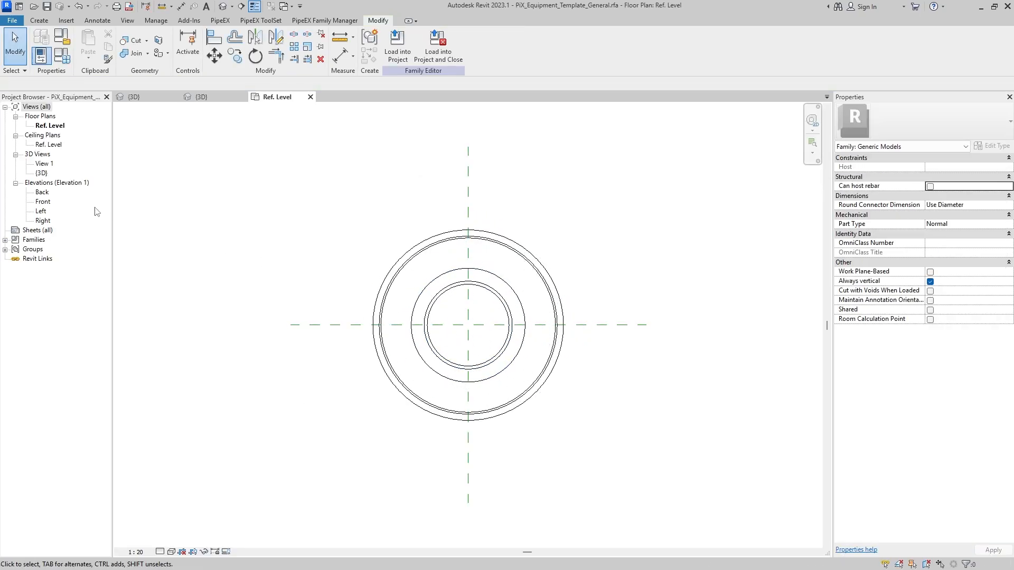
# In the Front elevation, change the top cover's work plane to Reference Plane : 2222 at the shell's upper edge.
pyautogui.doubleClick(42, 203)
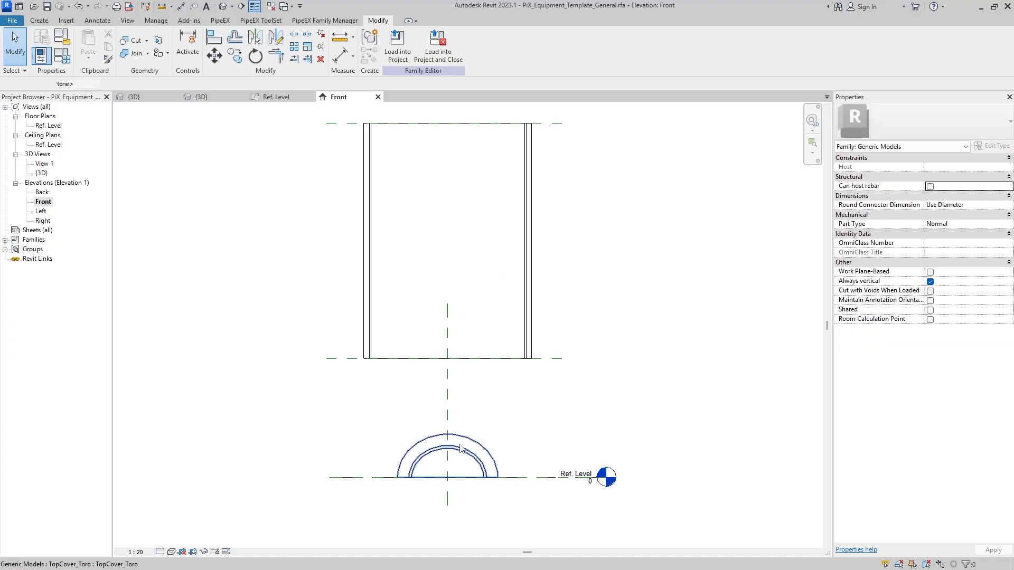
pyautogui.click(486, 451)
pyautogui.moveTo(581, 418); pyautogui.dragTo(587, 440, button='middle')
pyautogui.scroll(-1, 568, 422)
pyautogui.moveTo(532, 359); pyautogui.dragTo(511, 343, button='middle')
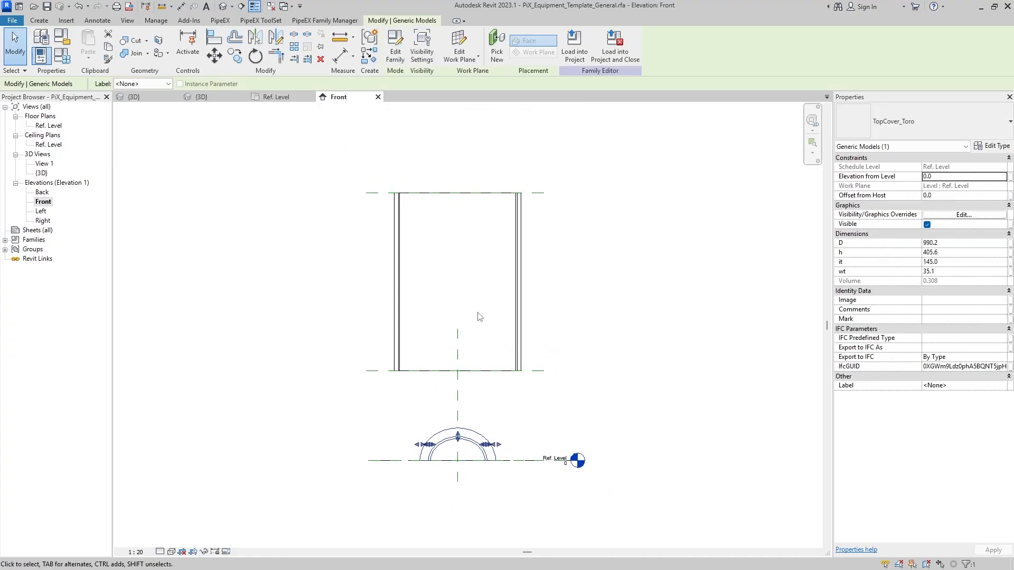
pyautogui.click(477, 57)
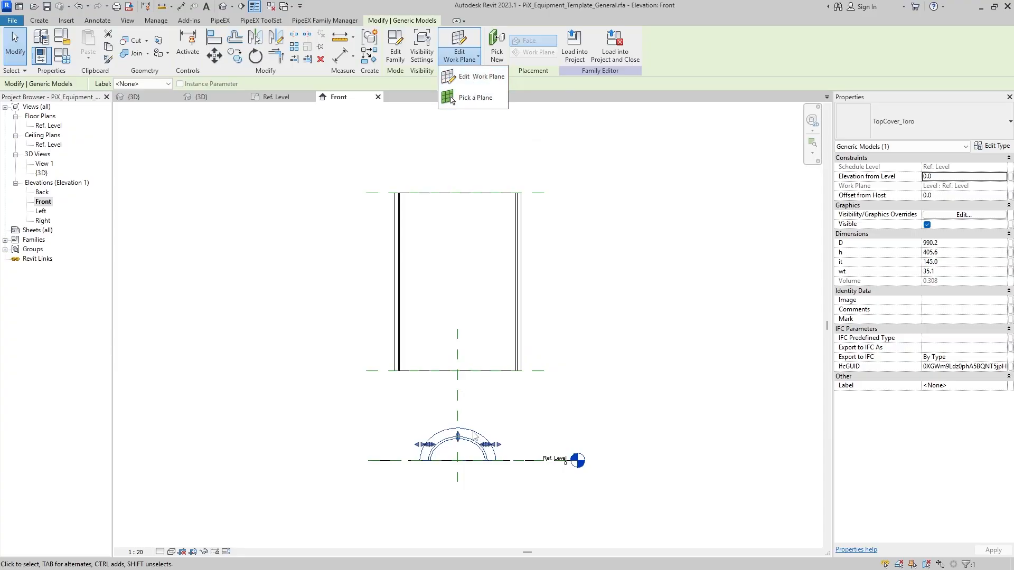
pyautogui.click(481, 78)
pyautogui.click(529, 290)
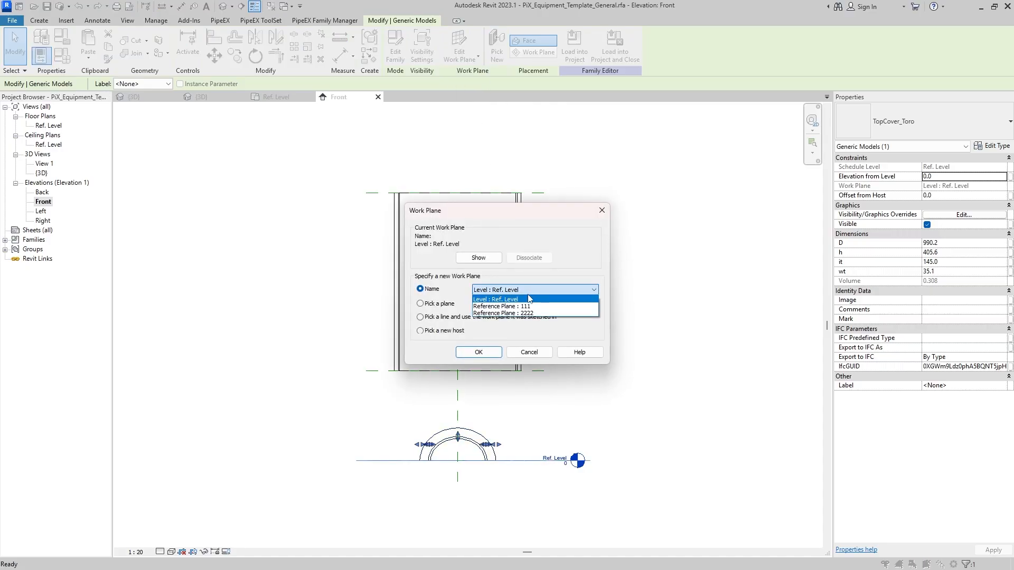
pyautogui.click(526, 315)
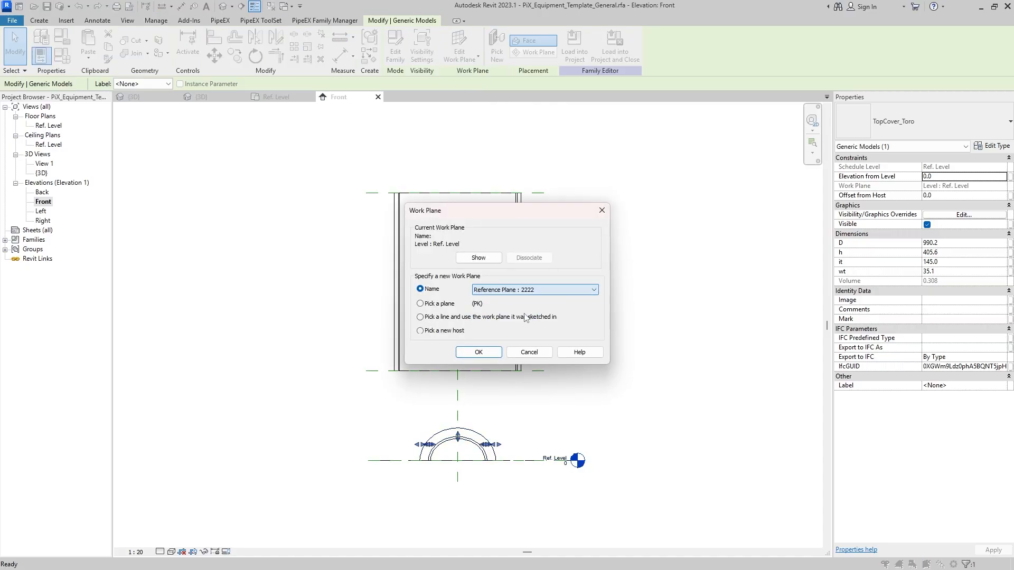
pyautogui.click(479, 353)
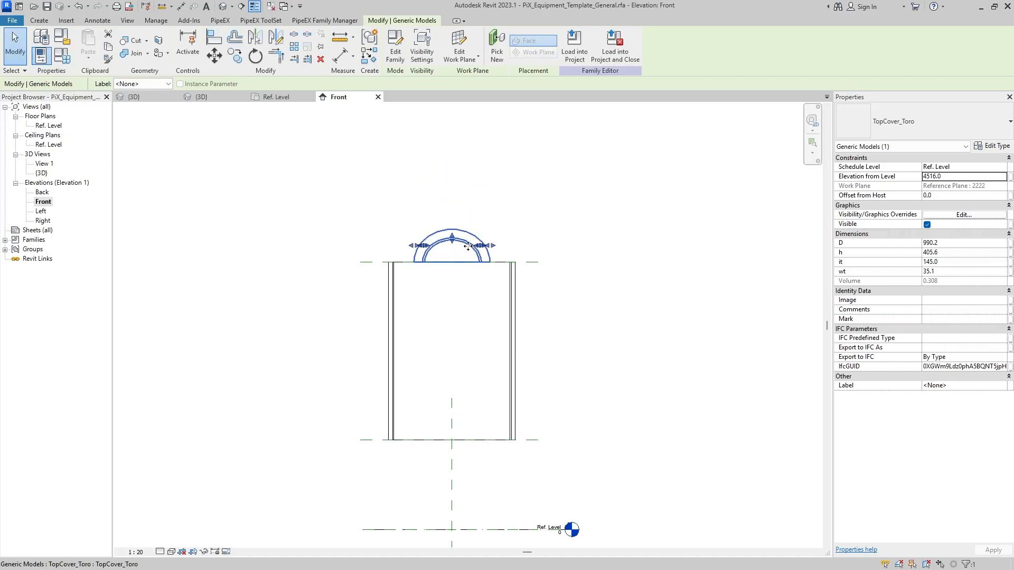
# Nudge reference plane 2222 up and down and back to its place to test whether the top cover follows it.
pyautogui.scroll(2, 467, 246)
pyautogui.click(545, 269)
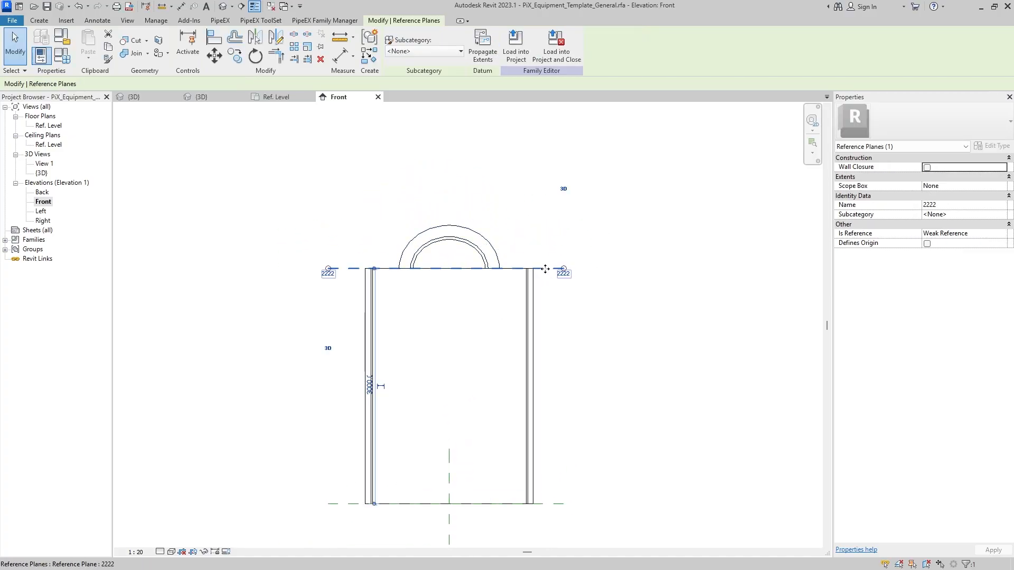
pyautogui.scroll(-1, 466, 299)
pyautogui.scroll(1, 485, 279)
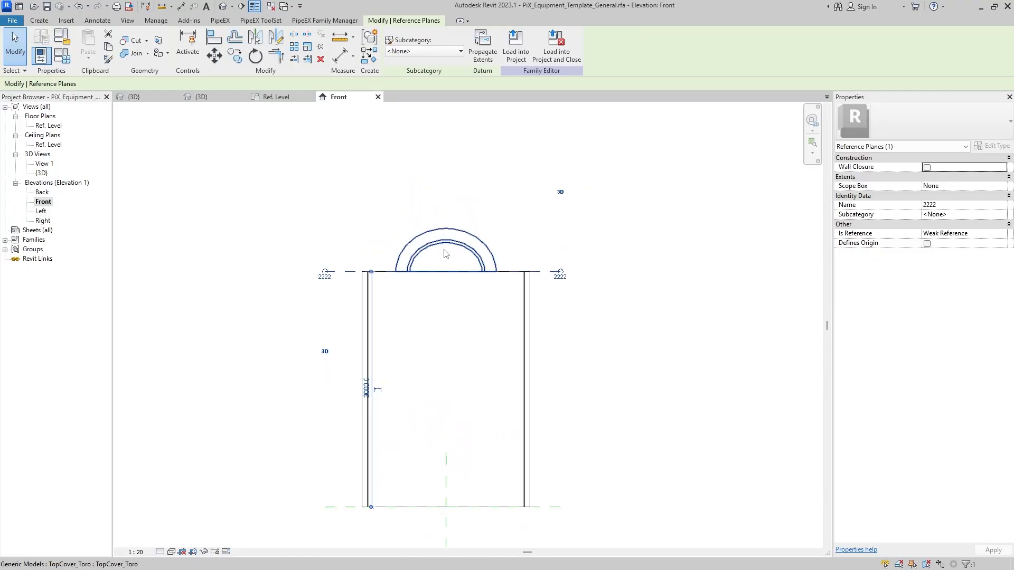
pyautogui.press('Up')
pyautogui.press('Up')
pyautogui.press('Up')
pyautogui.press('Up')
pyautogui.press('Up')
pyautogui.press('Up')
pyautogui.press('Up')
pyautogui.press('Up')
pyautogui.press('Up')
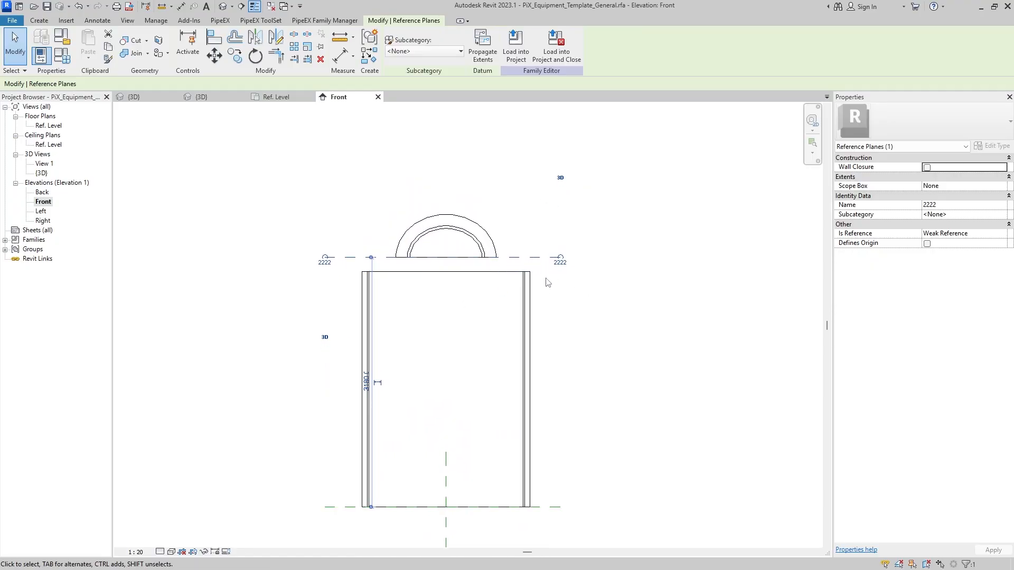
pyautogui.press('Down')
pyautogui.press('Down')
pyautogui.press('Down')
pyautogui.press('Down')
pyautogui.press('Down')
pyautogui.press('Down')
pyautogui.press('Down')
pyautogui.press('Down')
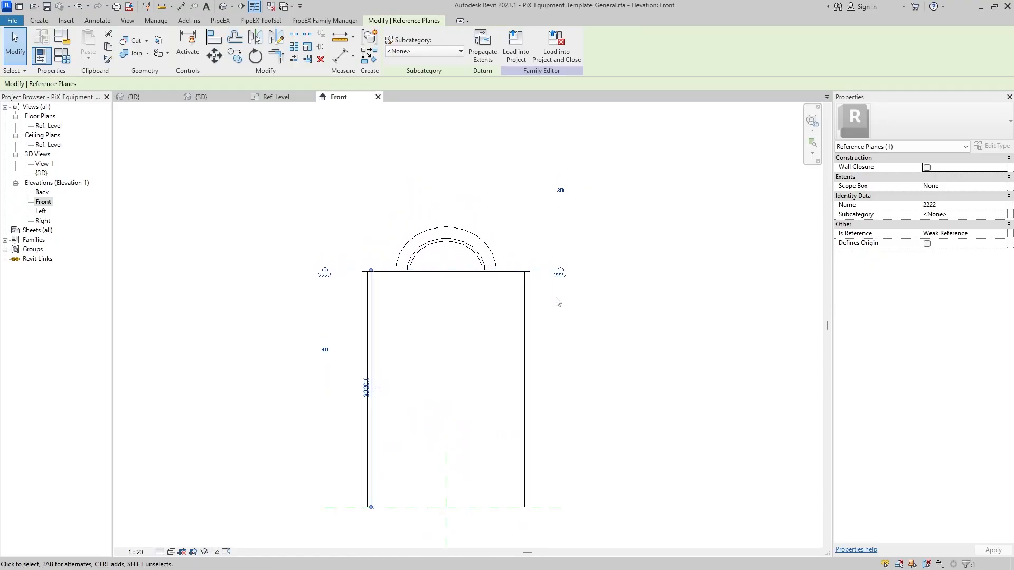
pyautogui.press('Up')
pyautogui.press('Up')
pyautogui.press('Up')
pyautogui.press('Up')
pyautogui.press('Up')
pyautogui.press('Up')
pyautogui.press('Down')
pyautogui.press('Down')
pyautogui.press('Down')
pyautogui.press('Down')
pyautogui.press('Down')
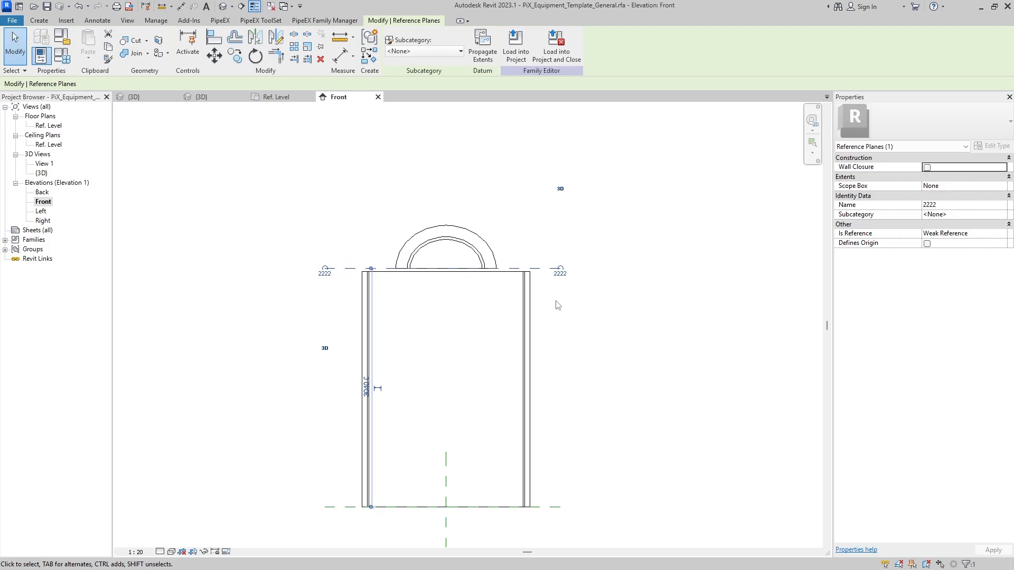
pyautogui.press('Down')
pyautogui.press('Down')
pyautogui.click(573, 324)
# Associate the top cover's D dimension with the PiX_MEC_Tank_Diameter parameter.
pyautogui.scroll(-1, 589, 369)
pyautogui.moveTo(588, 369); pyautogui.dragTo(556, 300, button='middle')
pyautogui.scroll(1, 446, 196)
pyautogui.click(465, 210)
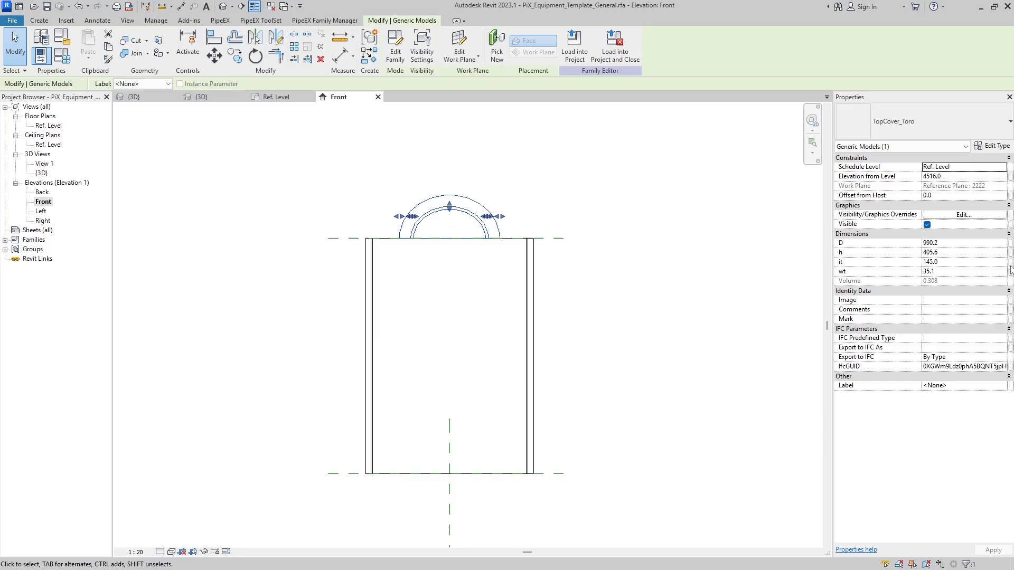
pyautogui.click(1011, 244)
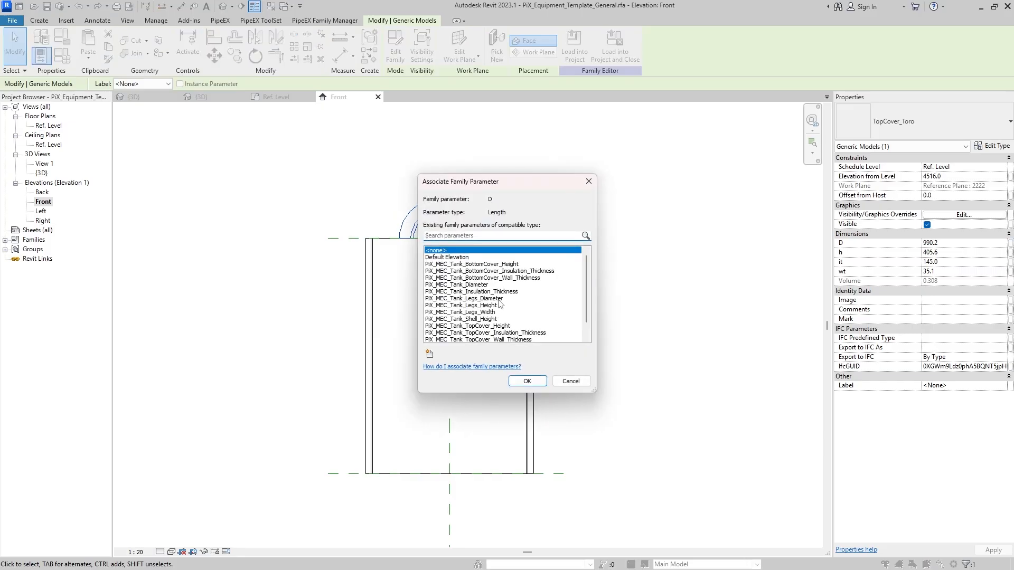
pyautogui.click(475, 284)
pyautogui.click(527, 381)
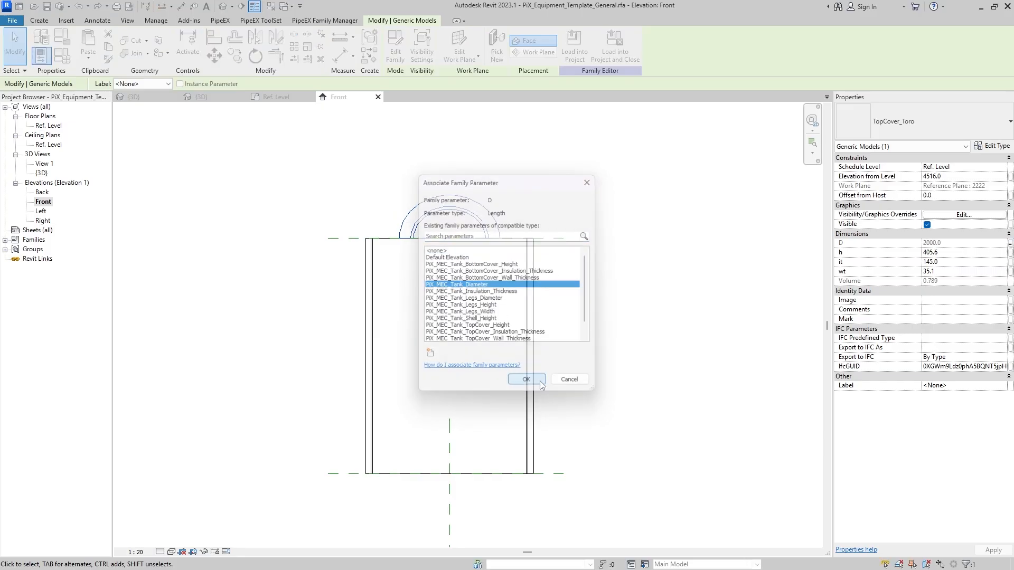
# Associate the top cover's h dimension with the PiX_MEC_Tank_TopCover_Height parameter.
pyautogui.click(1010, 253)
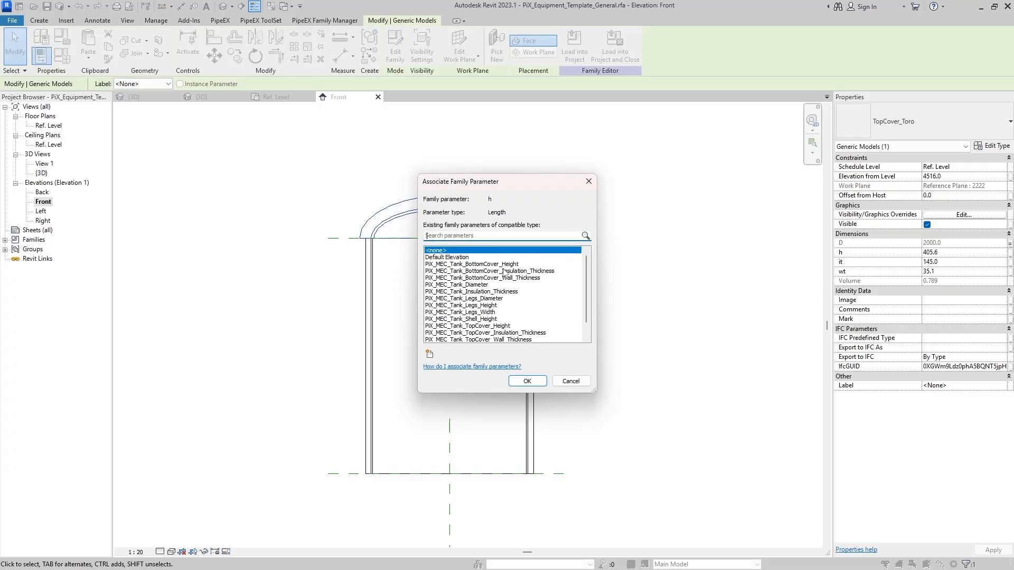
pyautogui.click(506, 264)
pyautogui.click(507, 314)
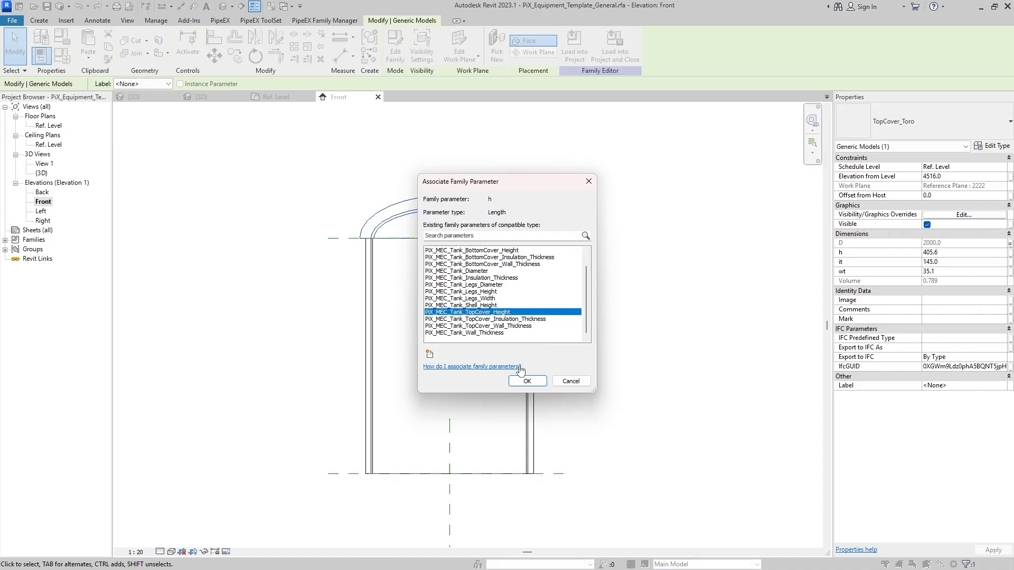
pyautogui.click(527, 381)
# Associate the top cover's it dimension with the PiX_MEC_Tank_TopCover_Insulation_Thickness parameter.
pyautogui.click(1010, 264)
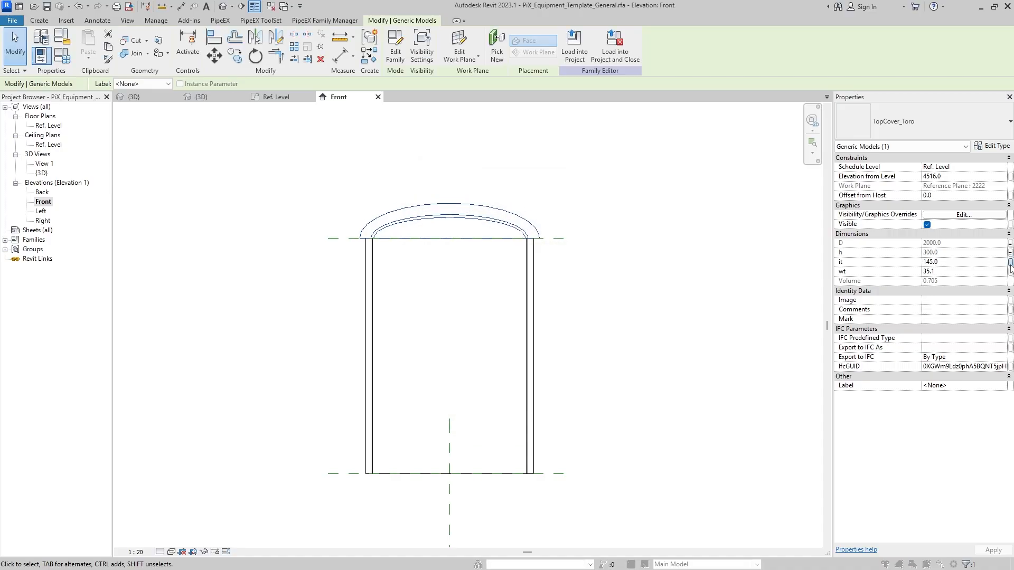
pyautogui.scroll(-1, 513, 304)
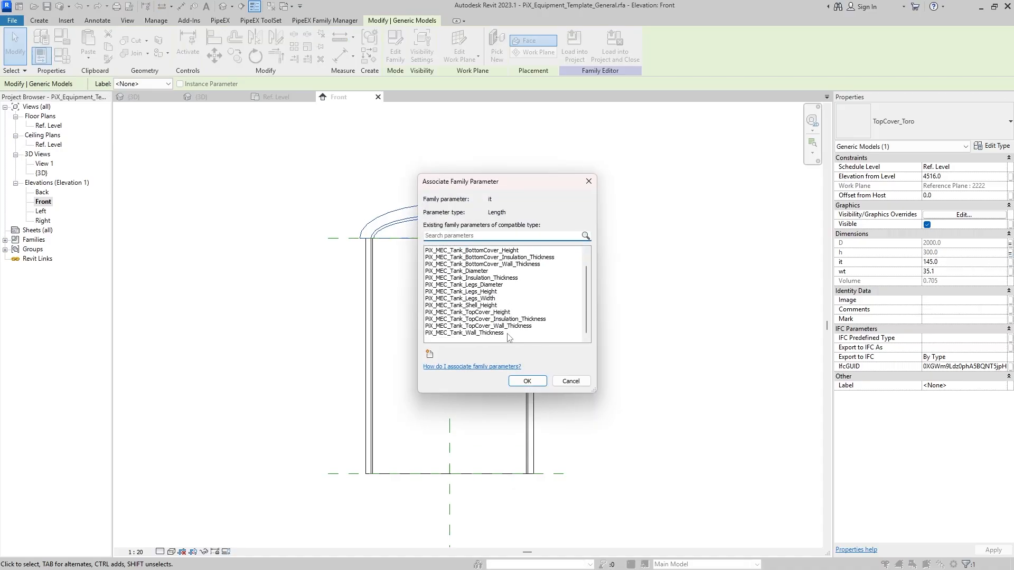
pyautogui.click(509, 323)
pyautogui.click(527, 381)
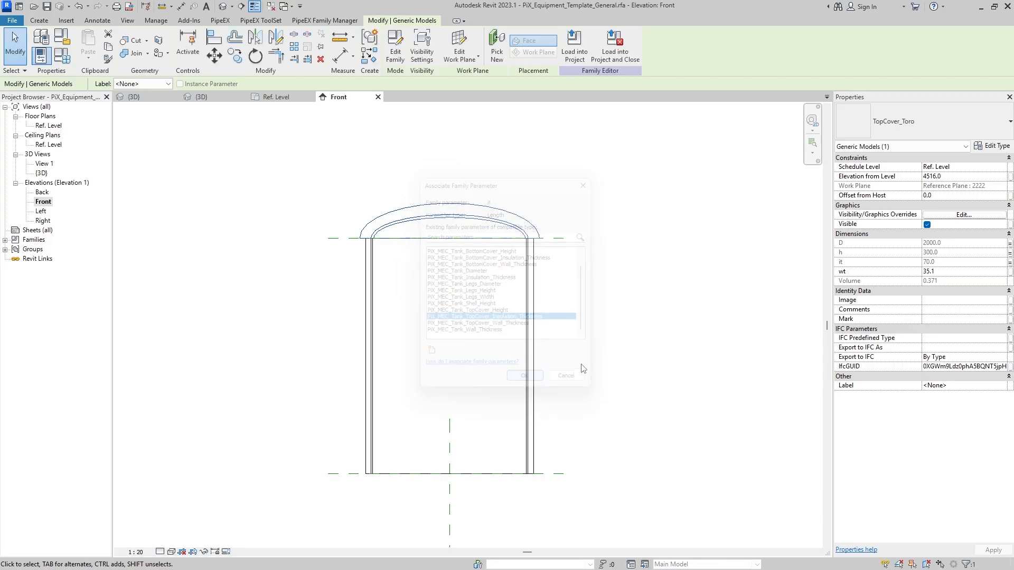
# Associate the top cover's wt dimension with the matching wall thickness parameter and deselect the cover.
pyautogui.click(1010, 273)
pyautogui.scroll(-1, 520, 285)
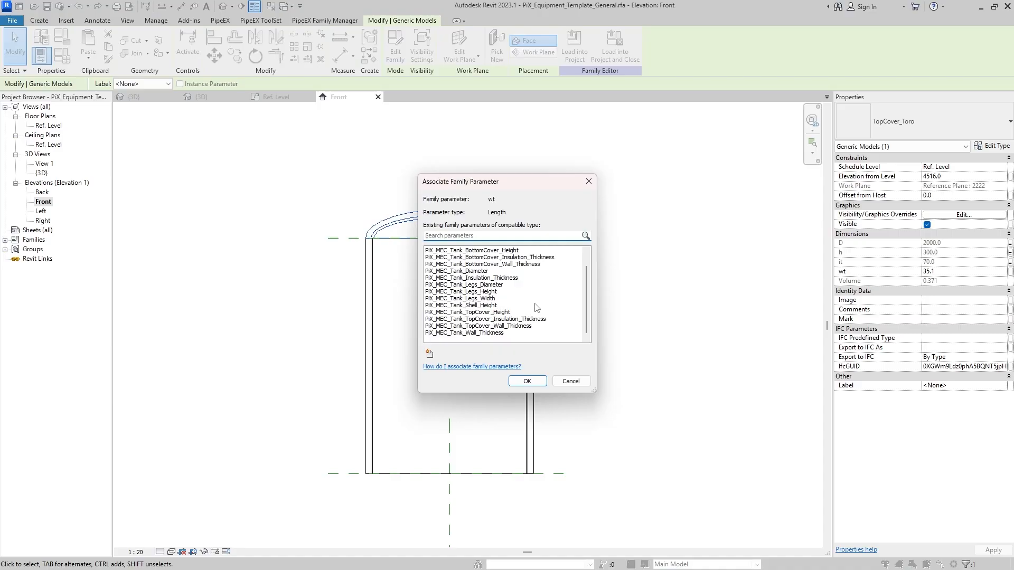
pyautogui.click(524, 334)
pyautogui.click(527, 382)
pyautogui.click(621, 240)
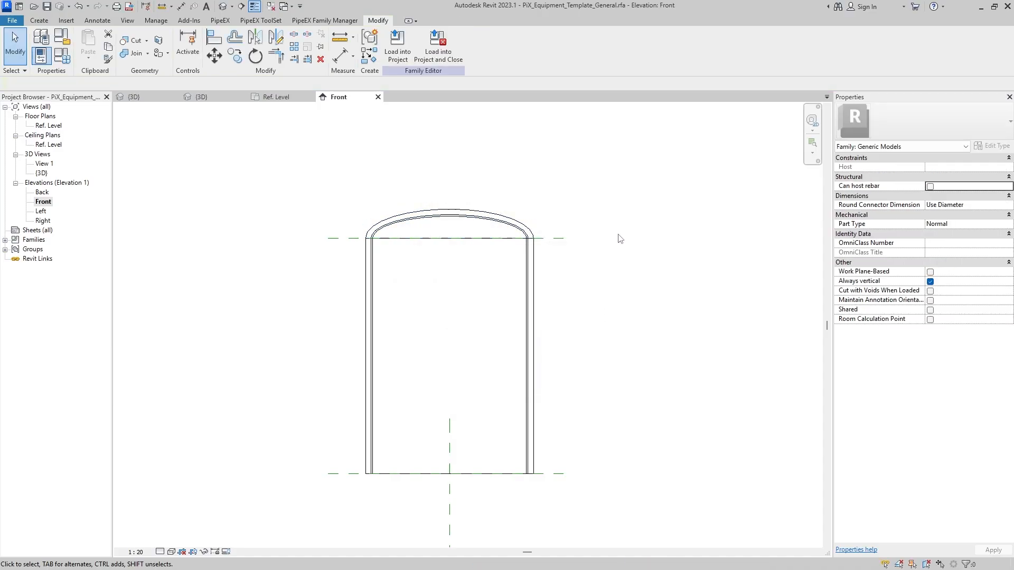
# Examine how the top cover's wall and insulation line up with the shell at both sides in the Front elevation.
pyautogui.scroll(4, 446, 199)
pyautogui.moveTo(667, 339); pyautogui.dragTo(460, 370, button='middle')
pyautogui.scroll(-2, 460, 370)
pyautogui.scroll(2, 325, 368)
pyautogui.moveTo(324, 368); pyautogui.dragTo(557, 227, button='middle')
pyautogui.scroll(-3, 369, 245)
pyautogui.moveTo(423, 339); pyautogui.dragTo(437, 301, button='middle')
pyautogui.scroll(-1, 387, 255)
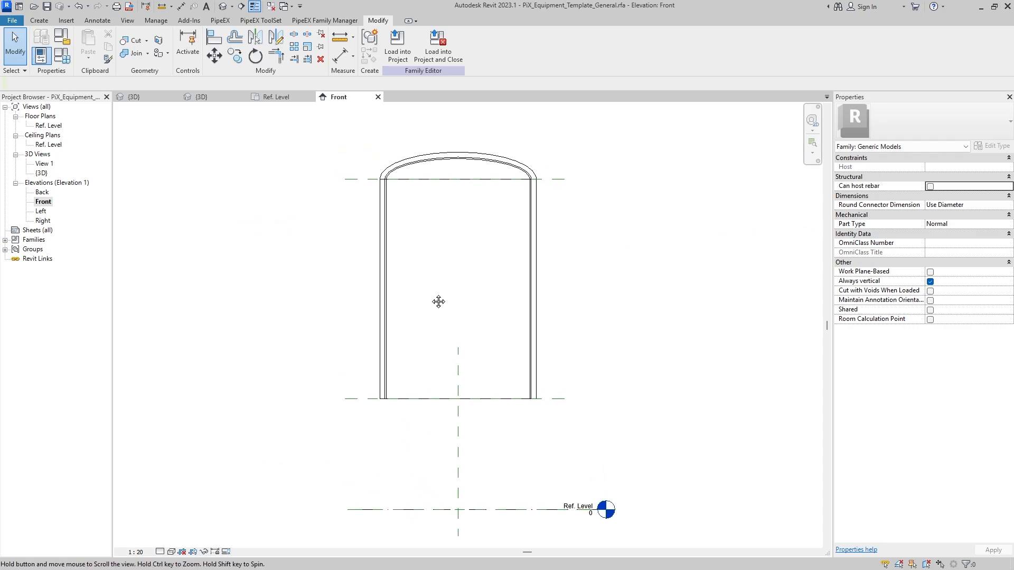
# Close the Ref. Level view and save the TopCover_Toro family as TopCover_Conical.rfa, replacing the existing file.
pyautogui.click(311, 97)
pyautogui.moveTo(427, 243); pyautogui.dragTo(467, 236, button='middle')
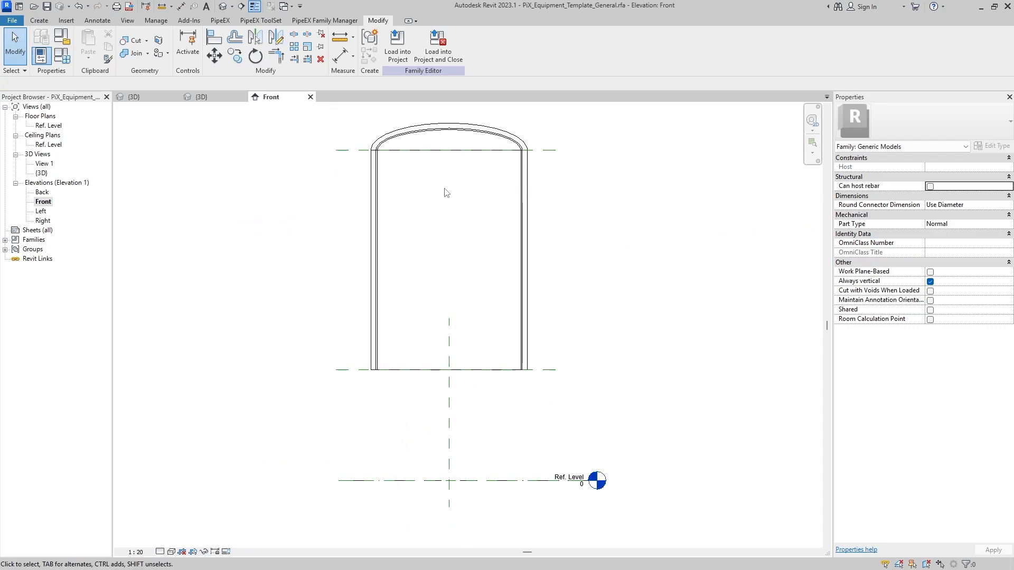
pyautogui.click(449, 125)
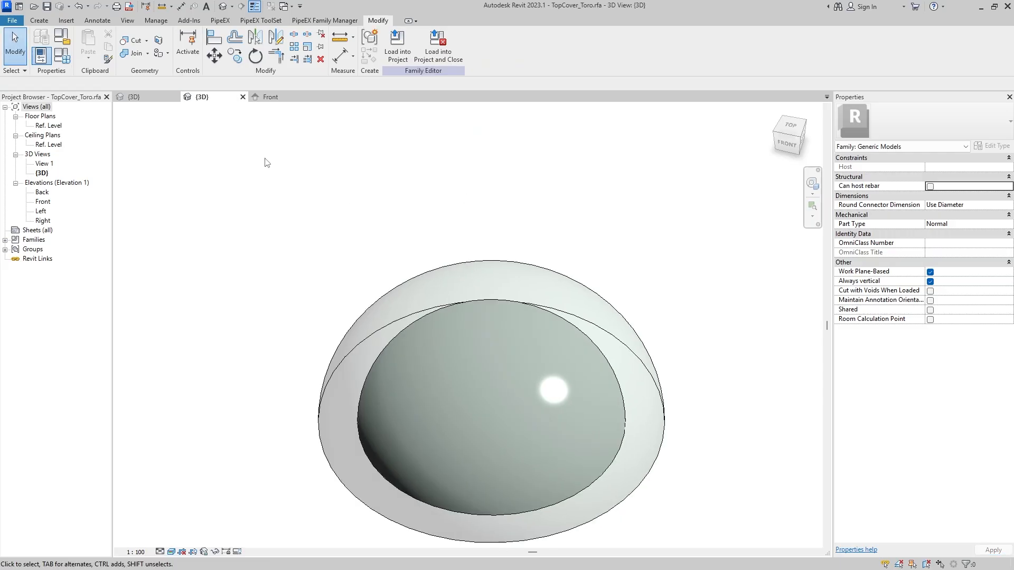
pyautogui.click(12, 20)
pyautogui.moveTo(58, 144)
pyautogui.click(136, 133)
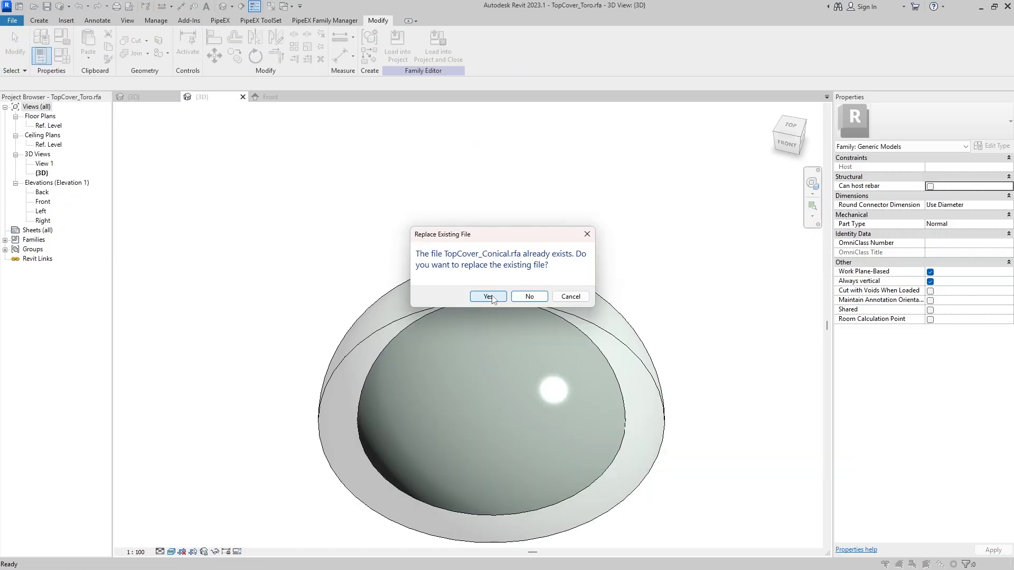
pyautogui.click(470, 295)
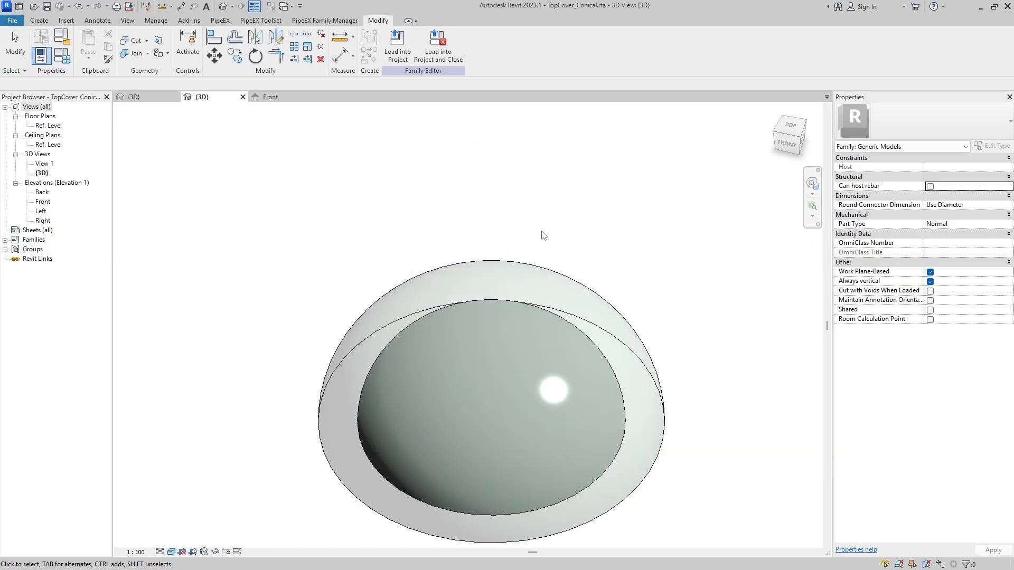
# In the Front elevation of TopCover_Conical.rfa, select the two revolved solids forming the dome's wall and insulation.
pyautogui.doubleClick(43, 201)
pyautogui.scroll(4, 437, 379)
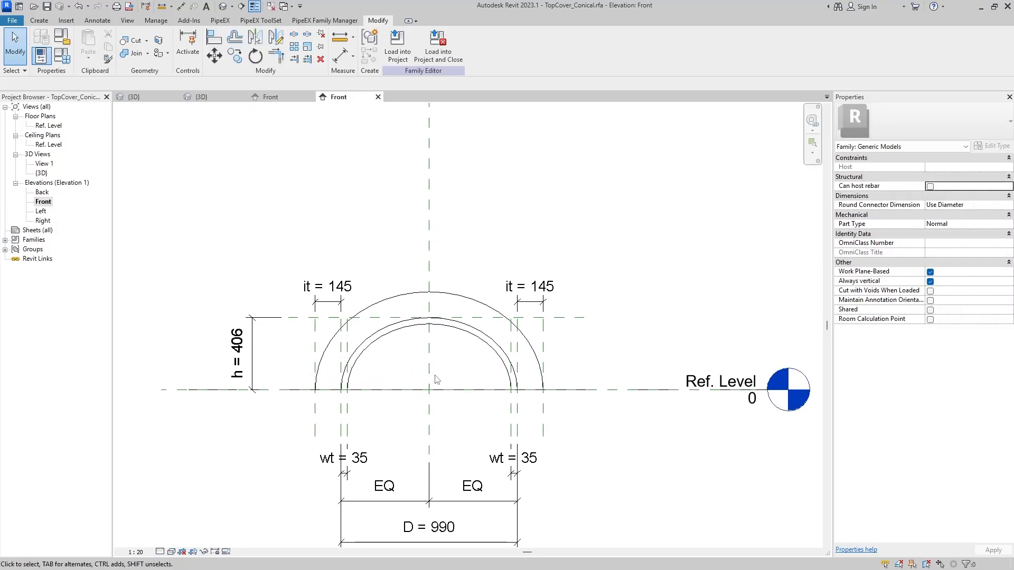
pyautogui.scroll(2, 402, 351)
pyautogui.click(364, 323)
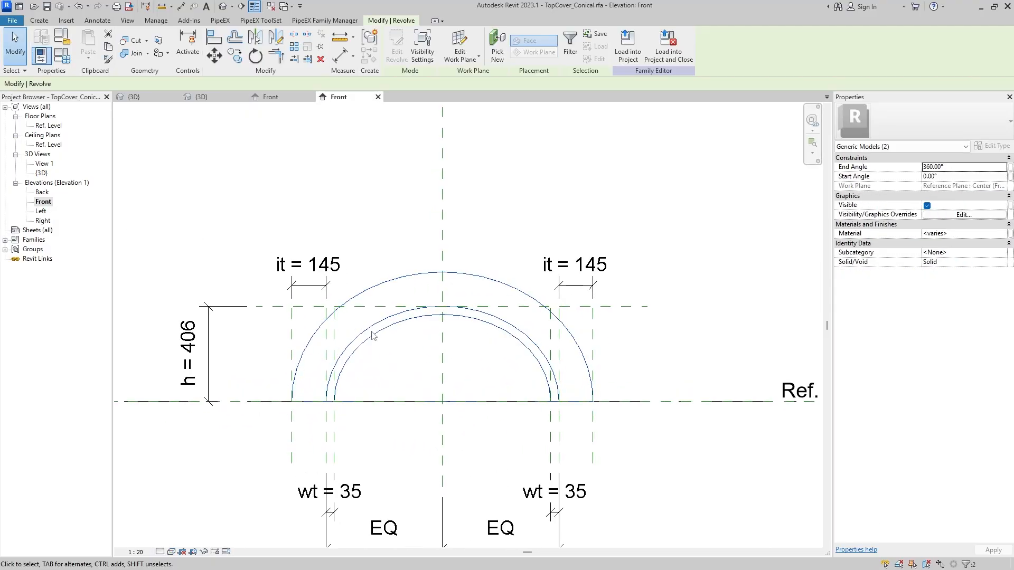
# Delete the two selected domed revolves from the TopCover_Conical family and close the inactive views.
pyautogui.press('Delete')
pyautogui.scroll(-2, 391, 348)
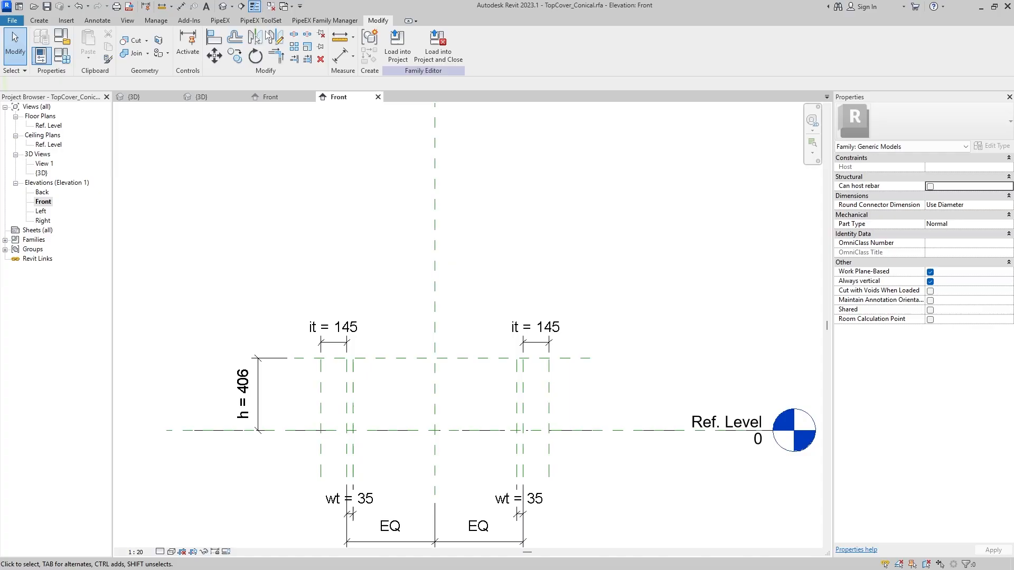
pyautogui.click(273, 8)
# Examine the TopCover_Toro cover on the tank in the equipment template's front elevation and 3D view.
pyautogui.click(213, 99)
pyautogui.moveTo(448, 249); pyautogui.dragTo(471, 363, button='middle')
pyautogui.click(442, 249)
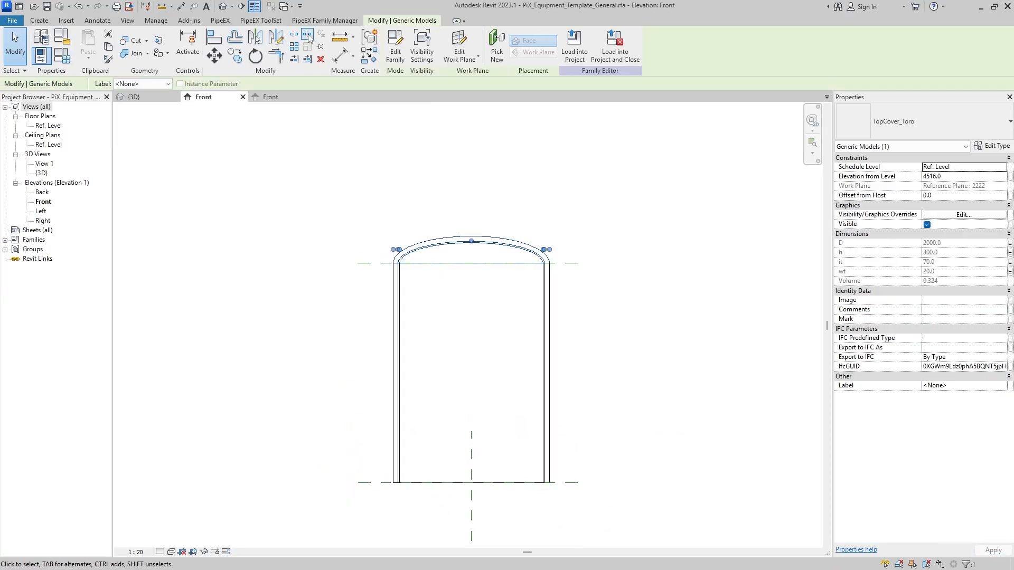
pyautogui.click(223, 7)
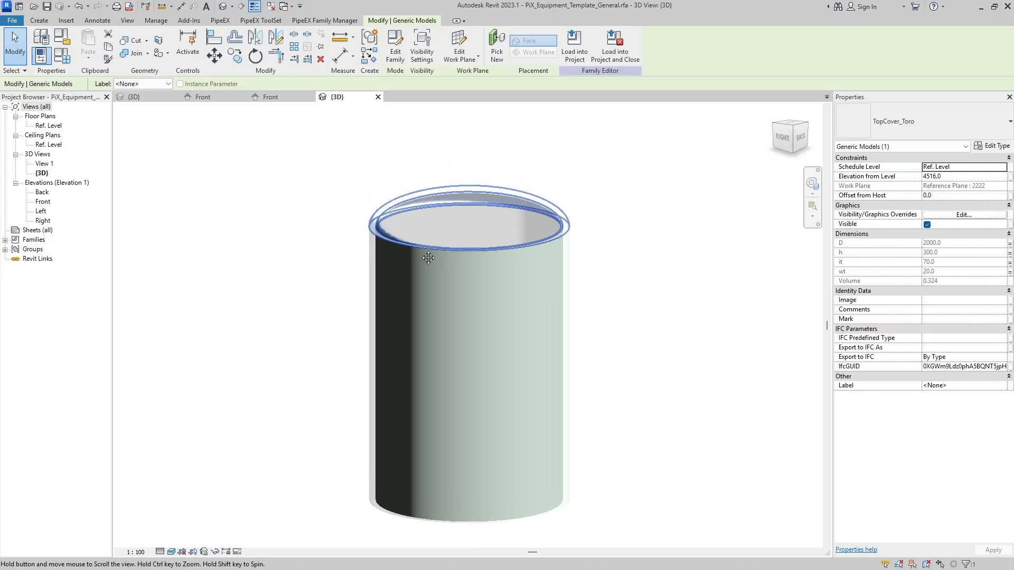
pyautogui.moveTo(428, 258); pyautogui.dragTo(417, 294, button='middle')
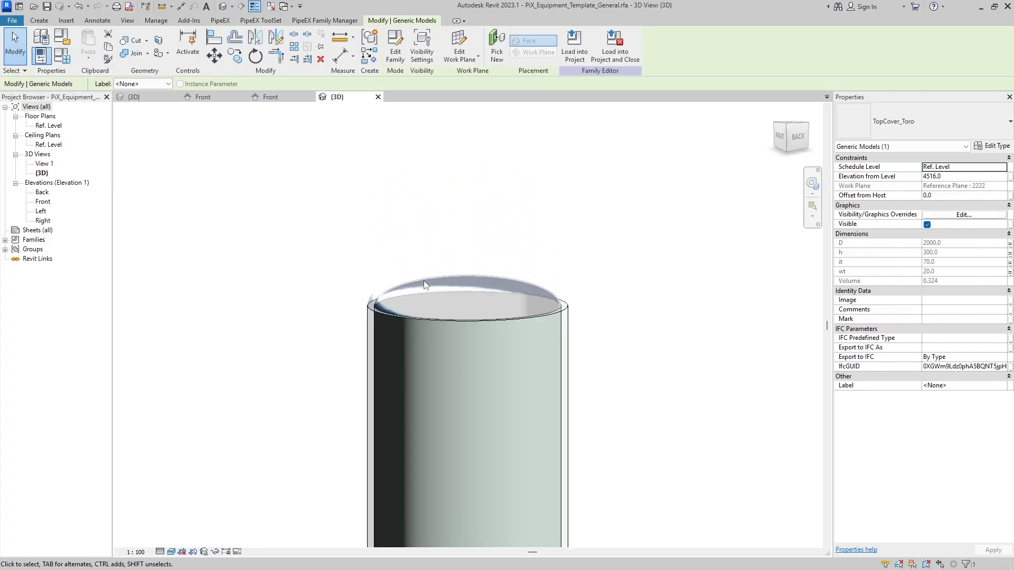
pyautogui.scroll(2, 431, 290)
pyautogui.keyDown('shift'); pyautogui.moveTo(482, 299); pyautogui.dragTo(413, 283, button='middle'); pyautogui.keyUp('shift')
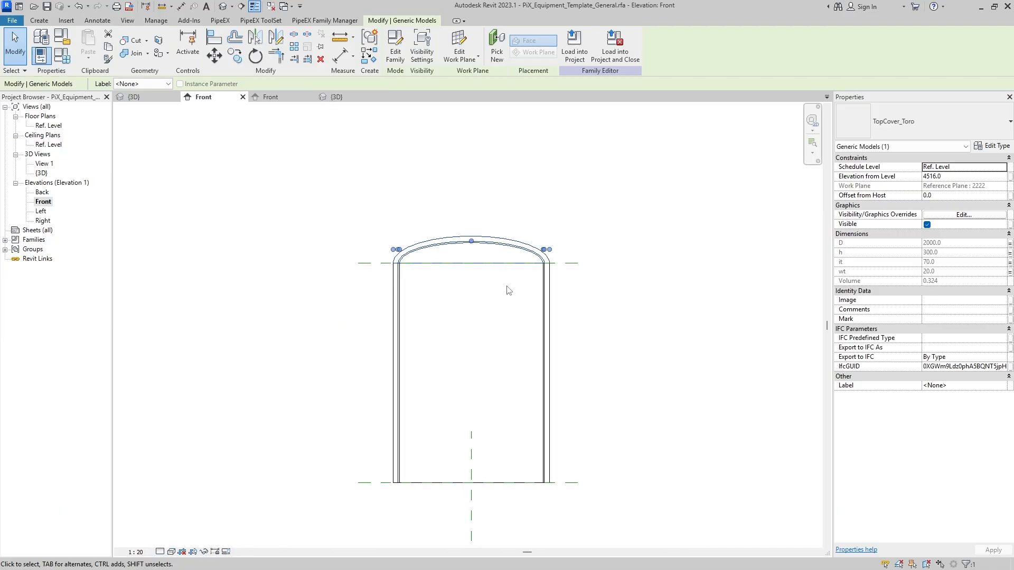
pyautogui.scroll(1, 517, 244)
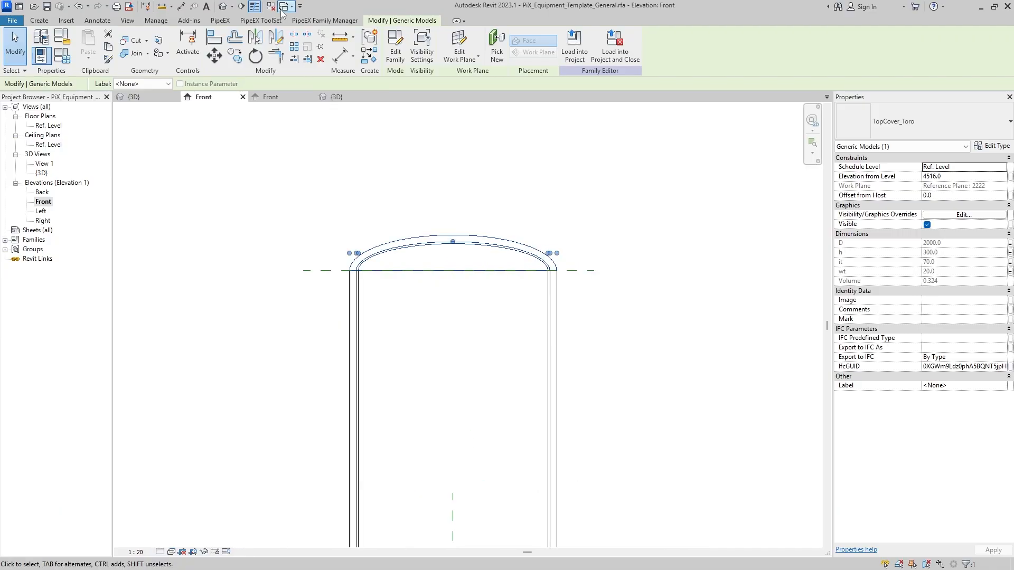
# Draw two vertical reference planes in TopCover_Conical's front elevation, about 116 mm left and 120 mm right of the centre plane.
pyautogui.click(281, 97)
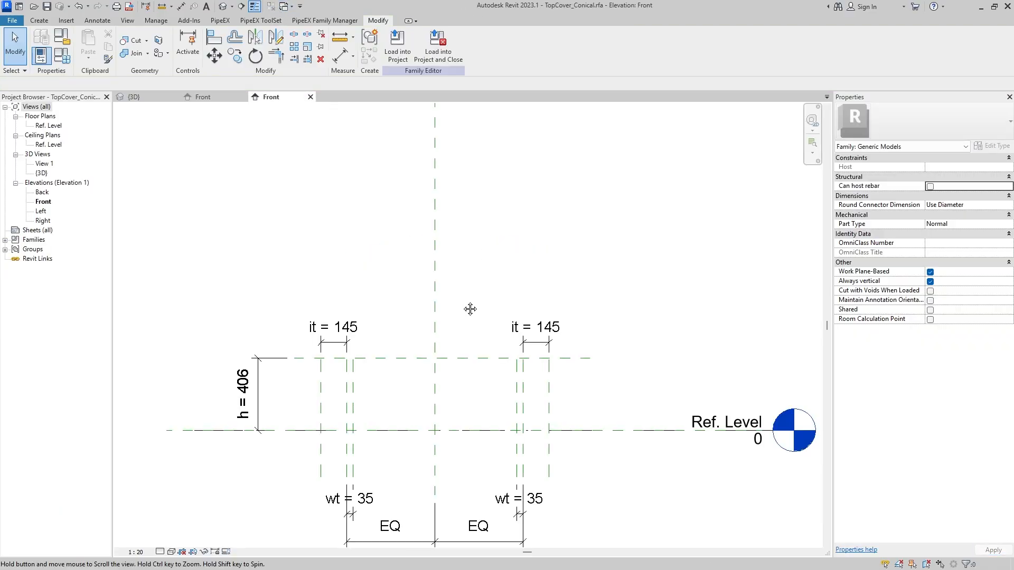
pyautogui.scroll(-1, 468, 308)
pyautogui.scroll(2, 444, 396)
pyautogui.scroll(1, 444, 350)
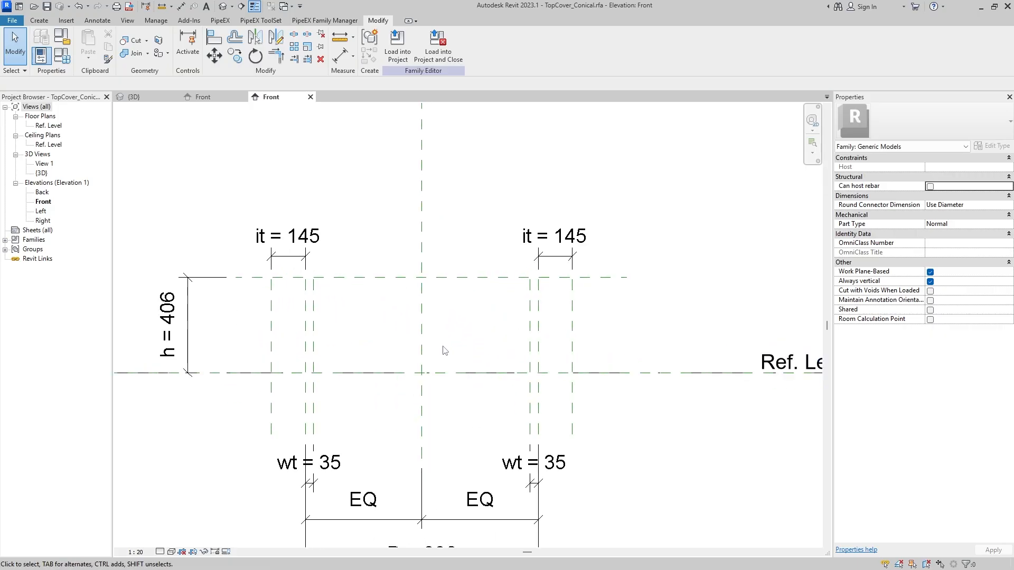
pyautogui.scroll(-2, 409, 296)
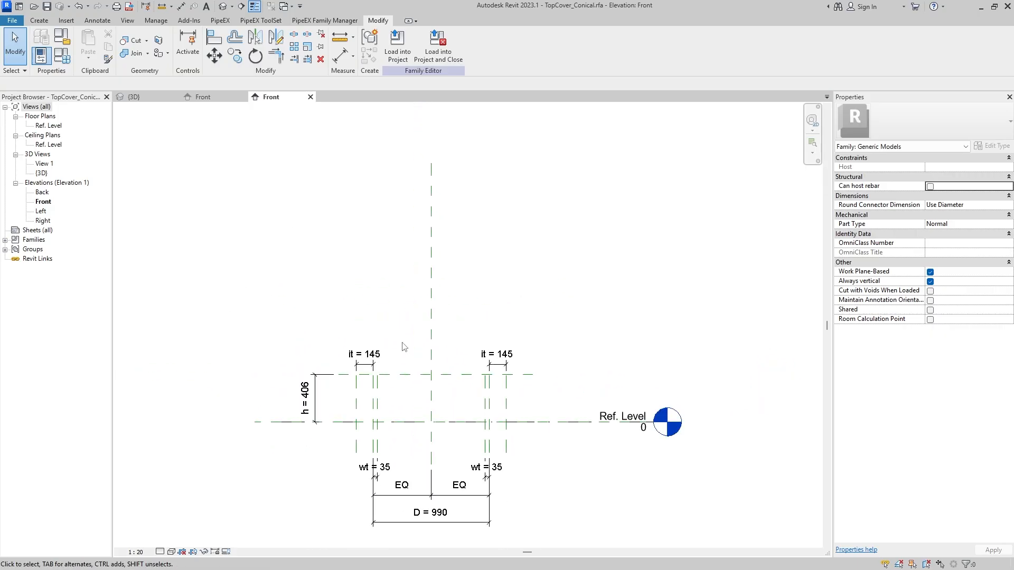
pyautogui.scroll(2, 417, 317)
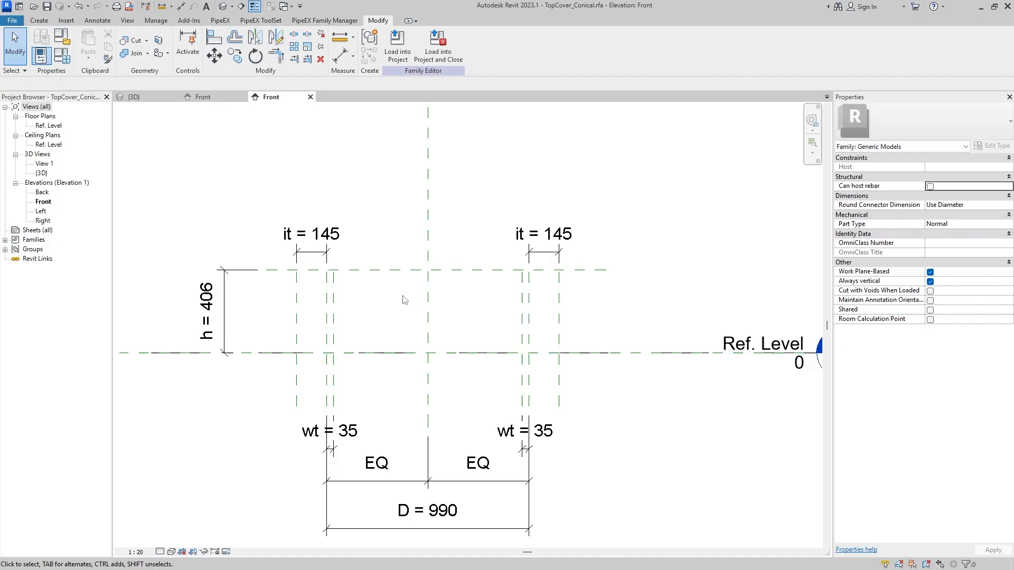
pyautogui.click(39, 21)
pyautogui.click(599, 45)
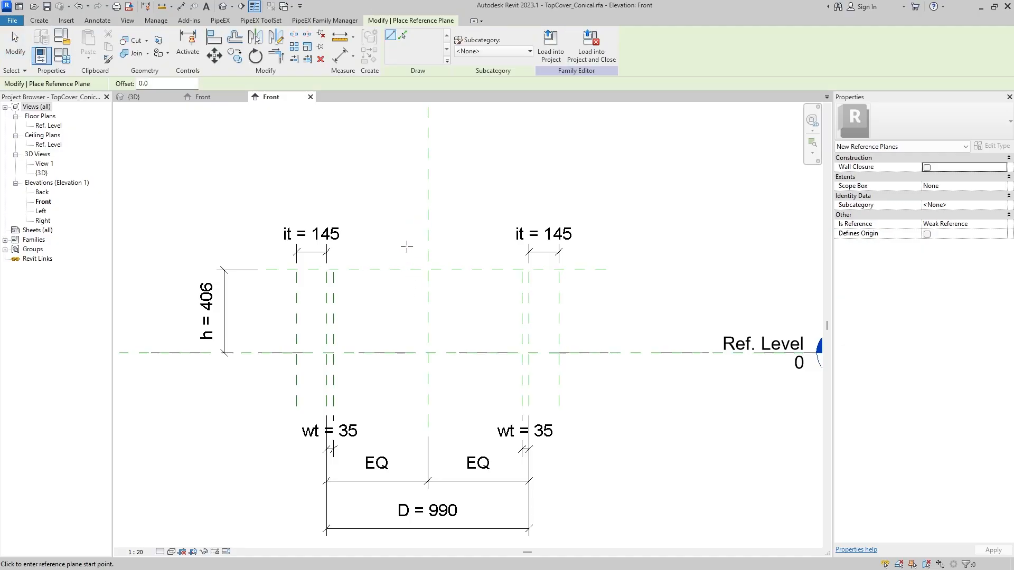
pyautogui.click(404, 247)
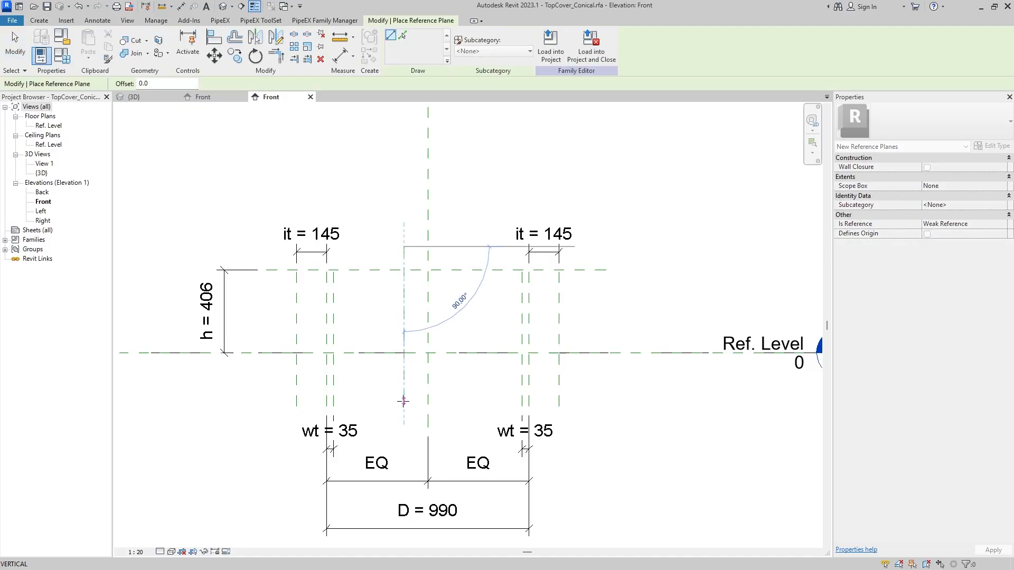
pyautogui.click(403, 422)
pyautogui.click(452, 247)
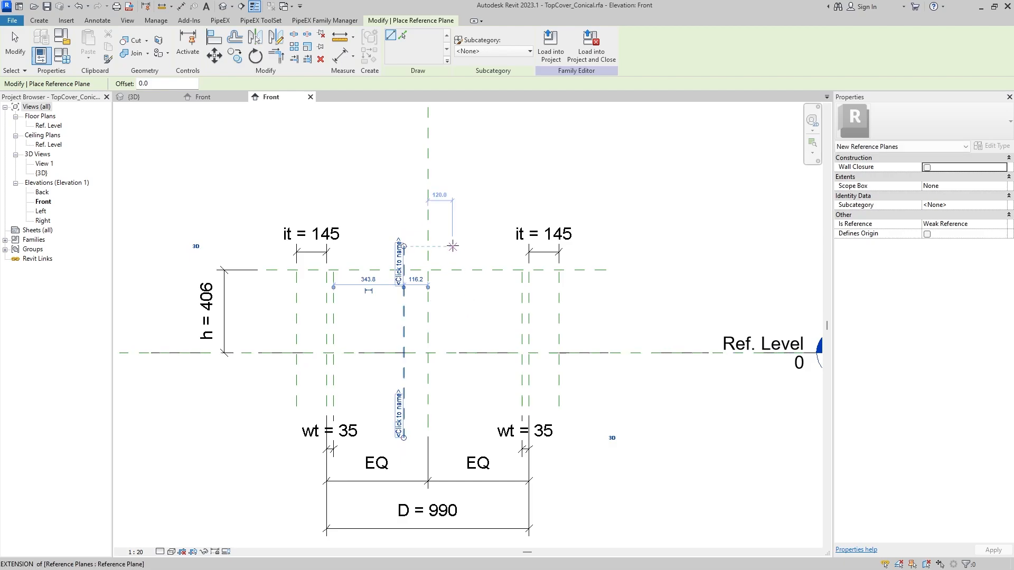
pyautogui.click(452, 437)
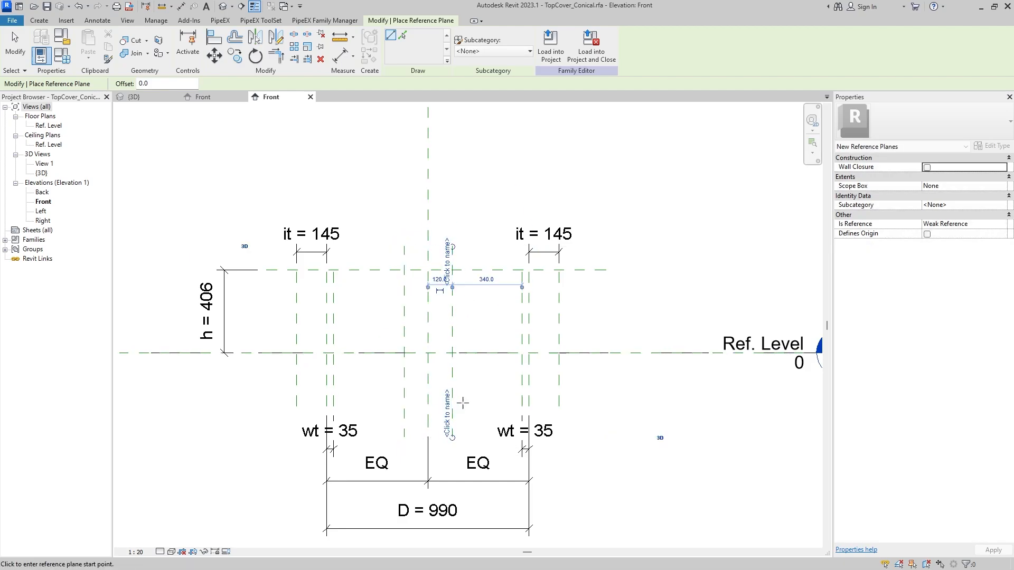
# Add an aligned dimension between the new right-hand reference plane and the centre plane.
pyautogui.click(97, 22)
pyautogui.click(43, 43)
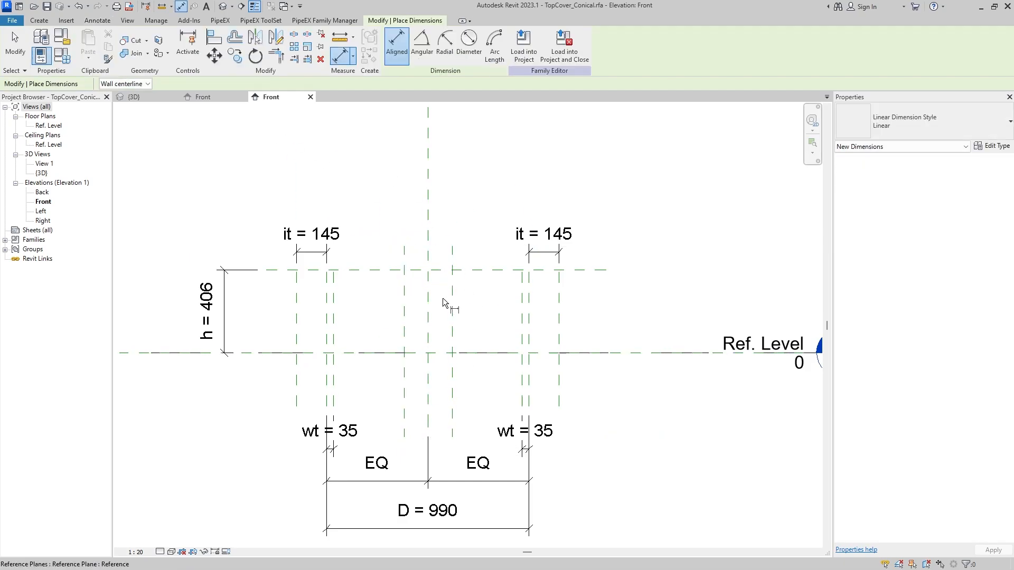
pyautogui.click(452, 292)
pyautogui.click(429, 297)
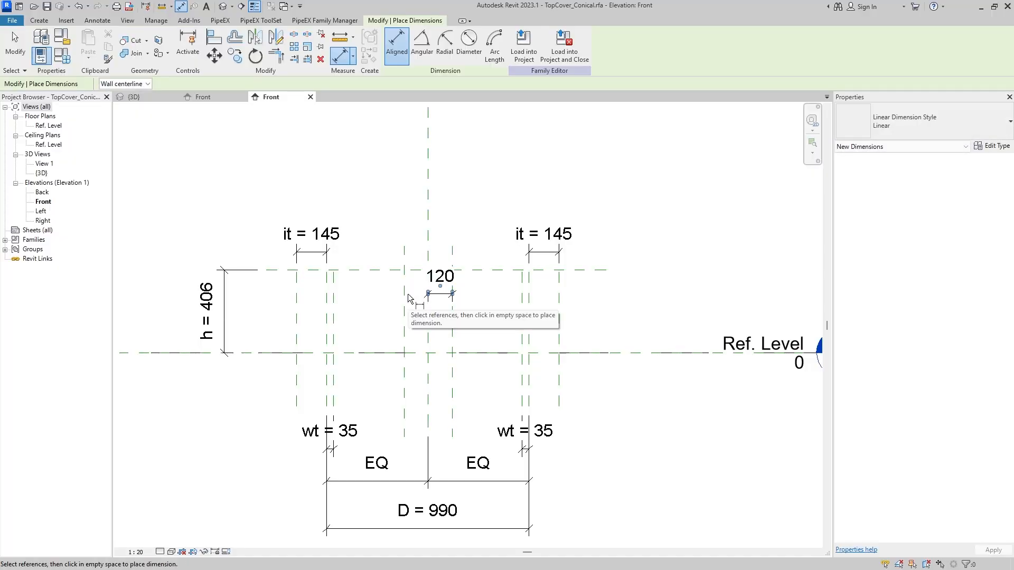
pyautogui.click(437, 295)
pyautogui.press('Escape')
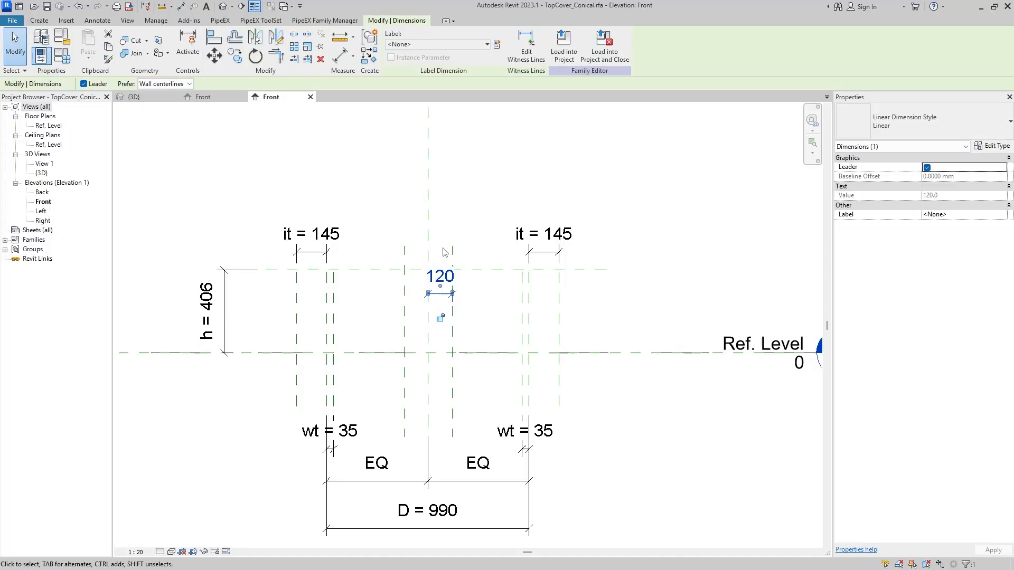
# Extend the dimension to the new left-hand plane with equal spacing, and move it above the reference planes.
pyautogui.click(497, 44)
pyautogui.press('Escape')
pyautogui.press('Escape')
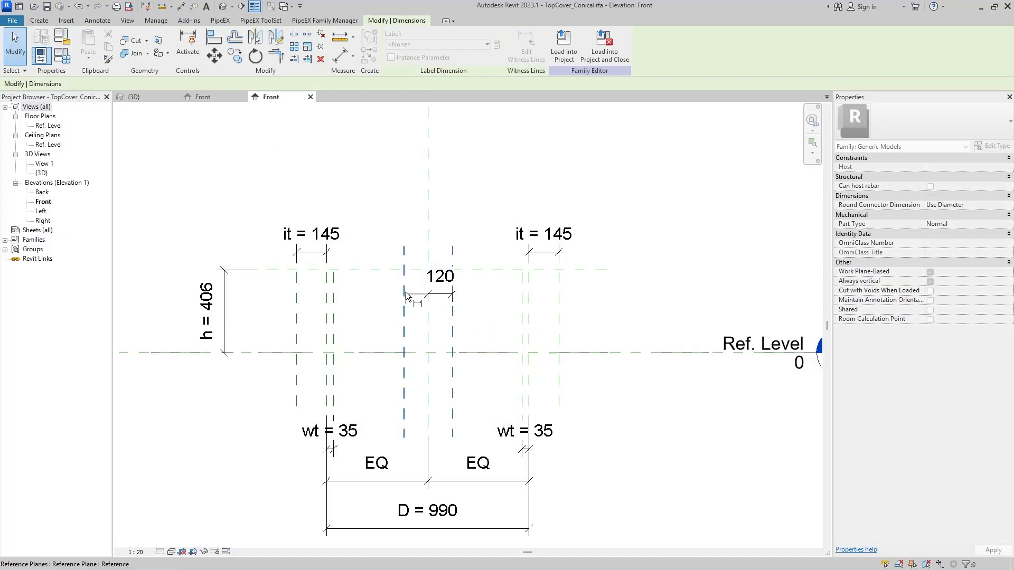
pyautogui.click(406, 293)
pyautogui.click(471, 300)
pyautogui.click(428, 347)
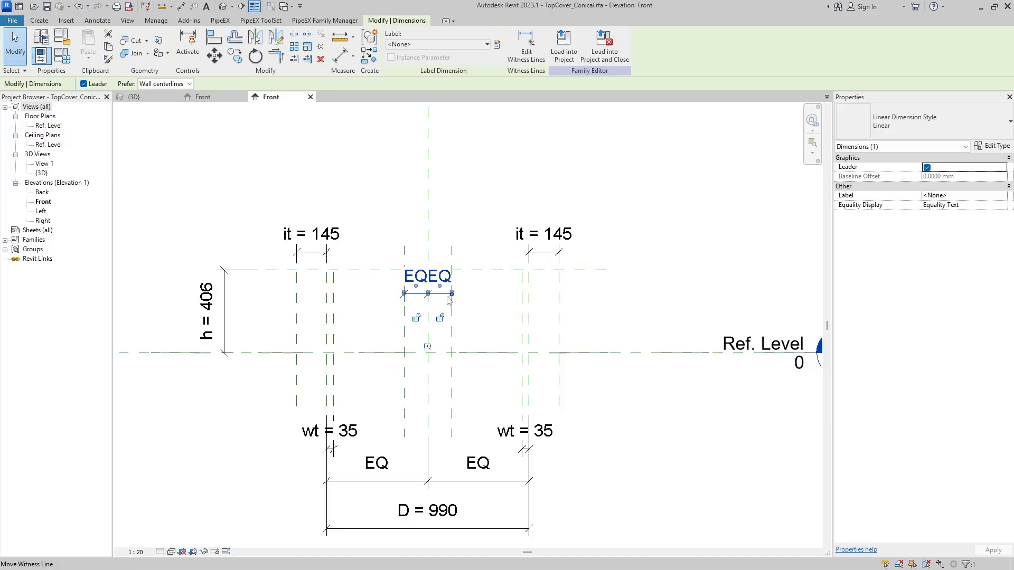
pyautogui.moveTo(448, 299); pyautogui.dragTo(494, 195)
pyautogui.click(504, 166)
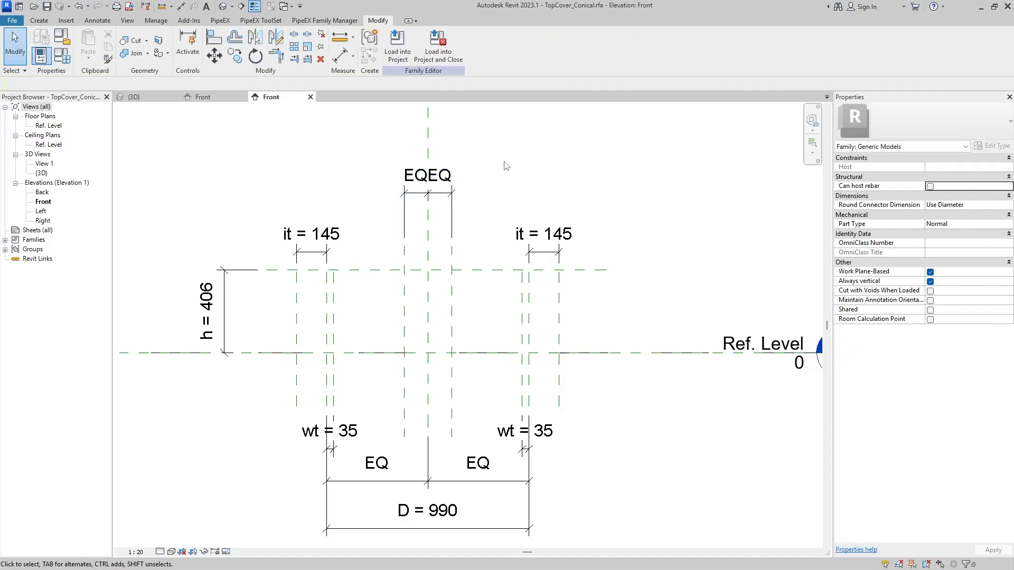
# Place an overall aligned dimension between the two new reference planes, above the EQ dimension.
pyautogui.moveTo(505, 166); pyautogui.dragTo(492, 223, button='middle')
pyautogui.click(39, 20)
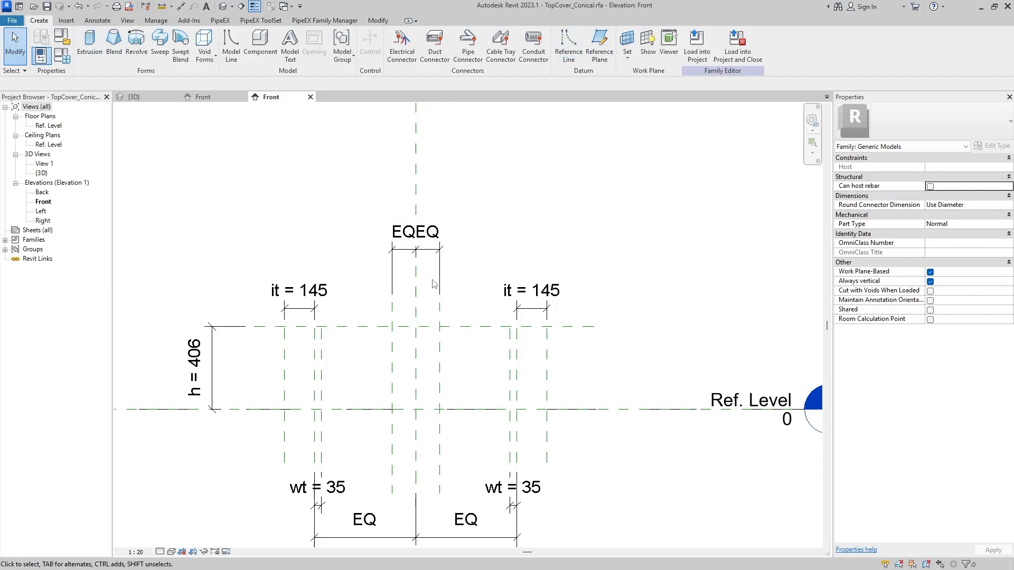
pyautogui.click(97, 23)
pyautogui.click(43, 42)
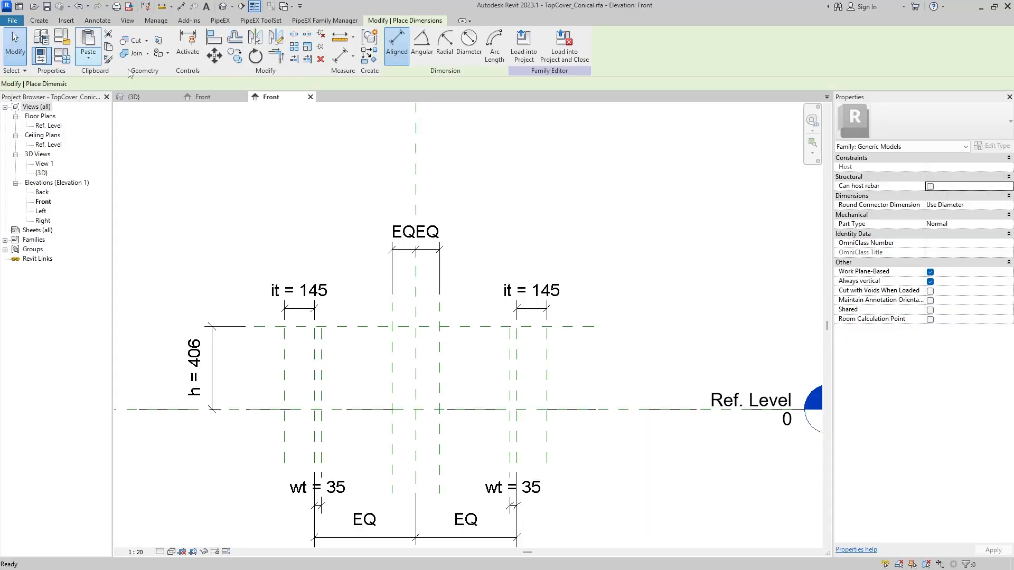
pyautogui.click(392, 319)
pyautogui.click(440, 318)
pyautogui.click(472, 204)
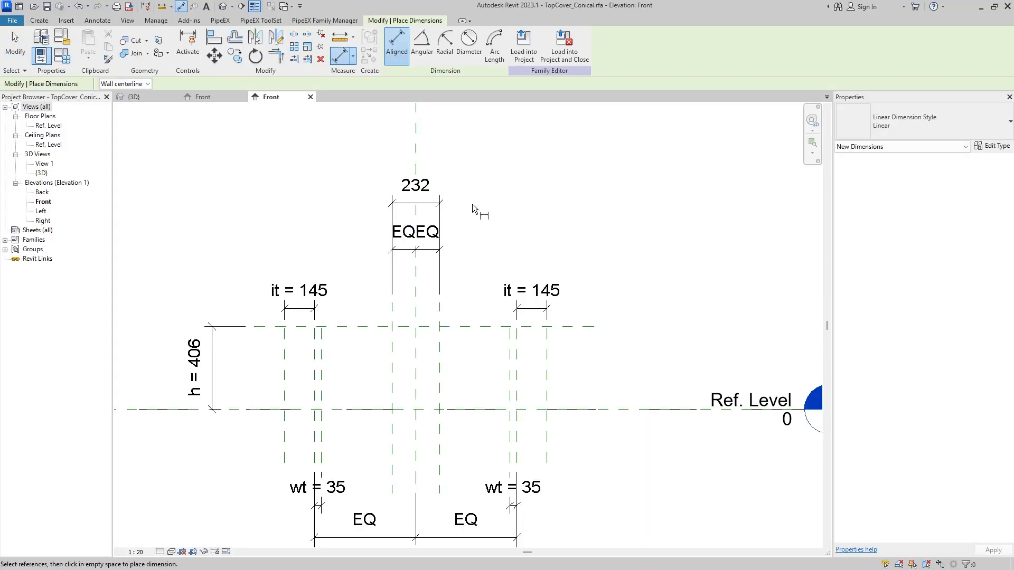
pyautogui.press('Escape')
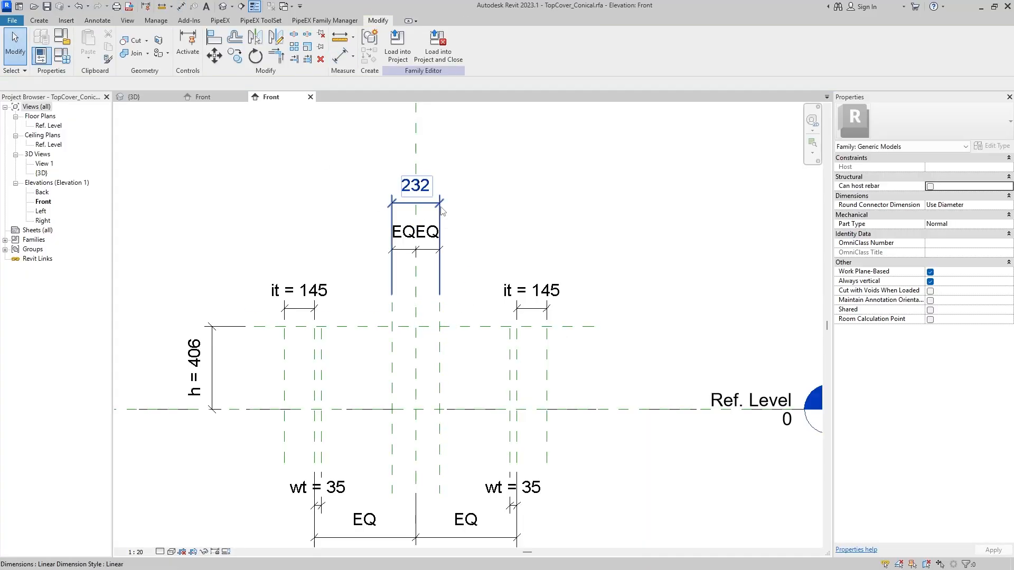
# Label the overall dimension between the new planes with a new instance family parameter named d1.
pyautogui.click(443, 211)
pyautogui.click(497, 45)
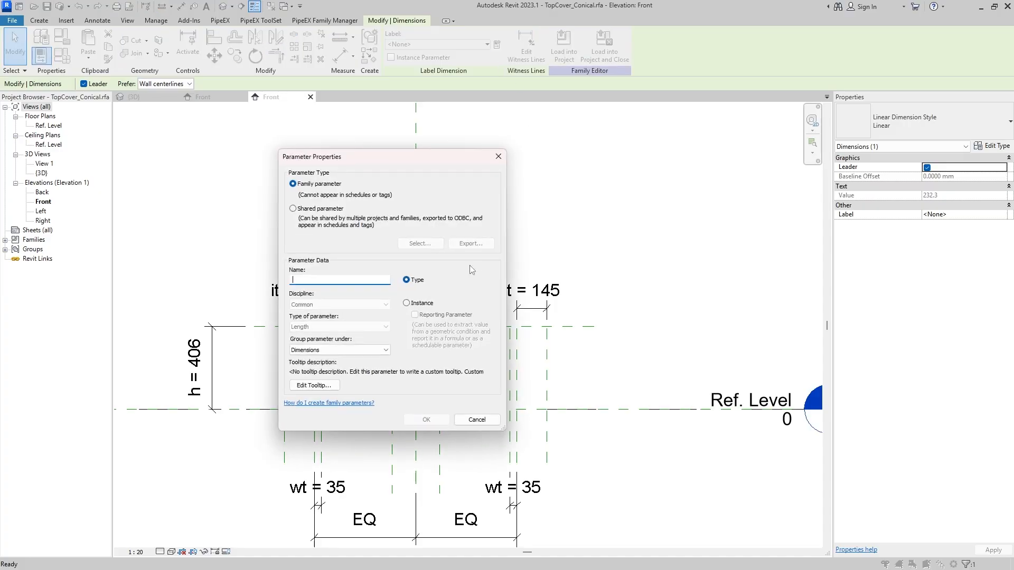
pyautogui.click(420, 304)
pyautogui.click(327, 279)
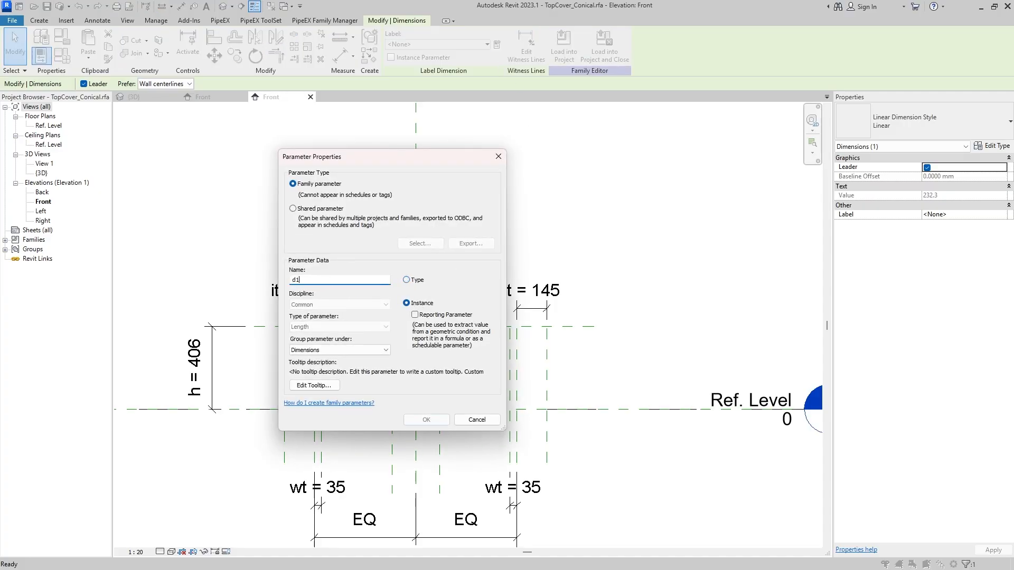
pyautogui.click(444, 417)
pyautogui.press('Escape')
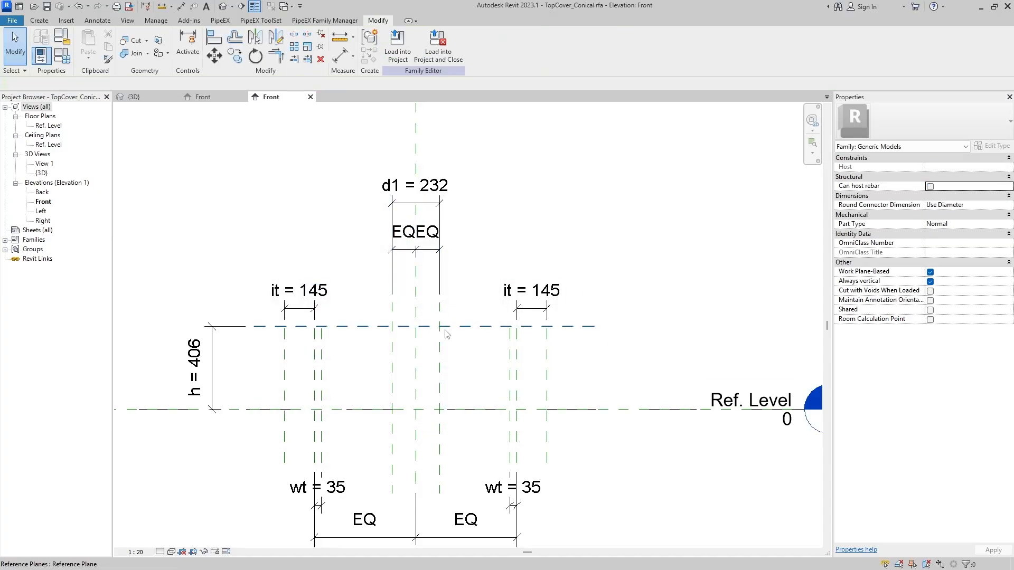
# Review the family's dimension parameters in Family Types.
pyautogui.press('z')
pyautogui.press('f')
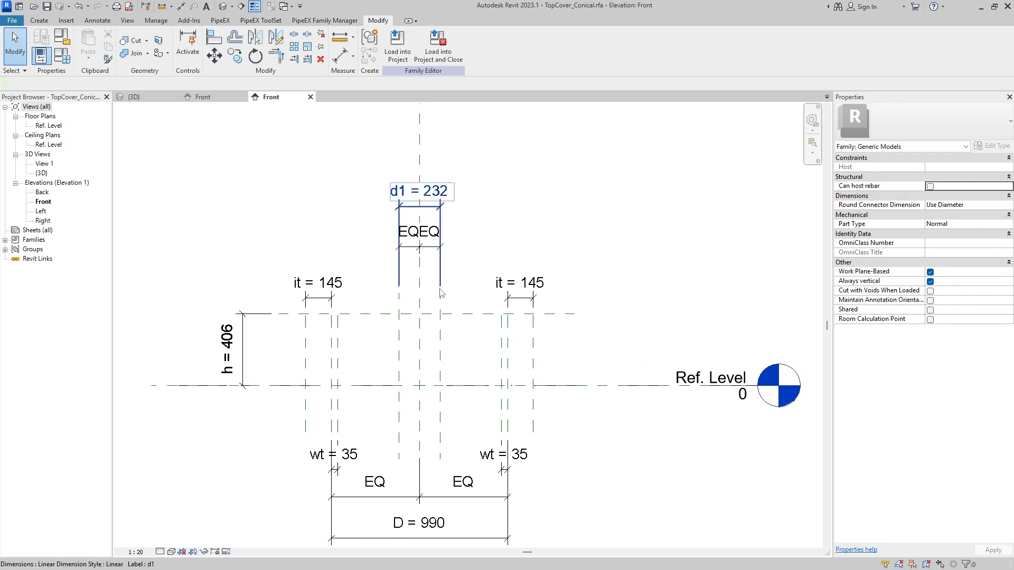
pyautogui.click(67, 63)
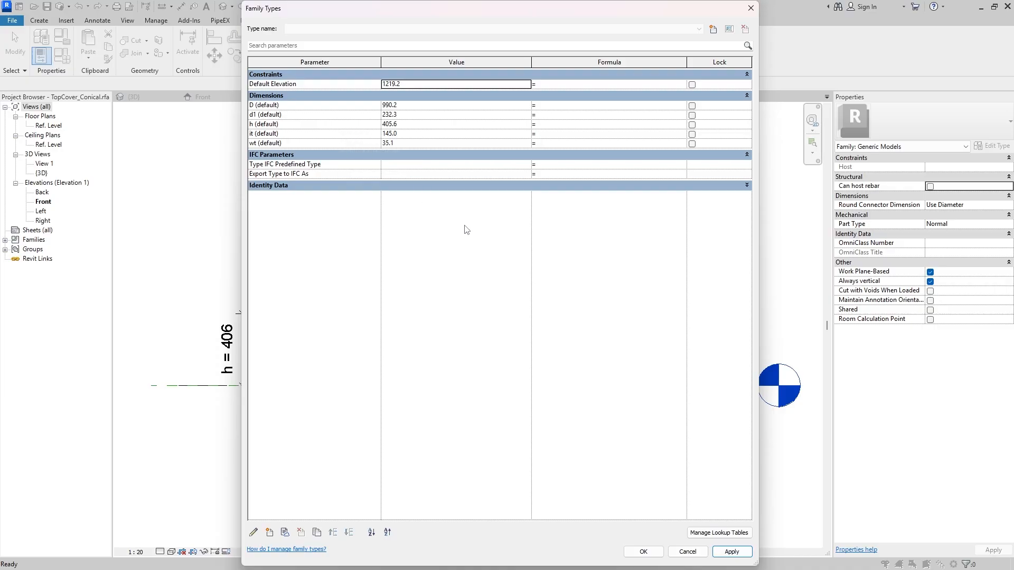
pyautogui.click(645, 551)
# Start a Revolve and draw a sloped boundary line from the left D plane at Ref. Level to the left d1 plane at height h.
pyautogui.moveTo(469, 374)
pyautogui.mouseDown(button='middle')
pyautogui.moveTo(464, 414)
pyautogui.moveTo(471, 328)
pyautogui.moveTo(464, 355)
pyautogui.mouseUp(button='middle')
pyautogui.scroll(-2, 464, 414)
pyautogui.scroll(2, 417, 407)
pyautogui.scroll(2, 471, 328)
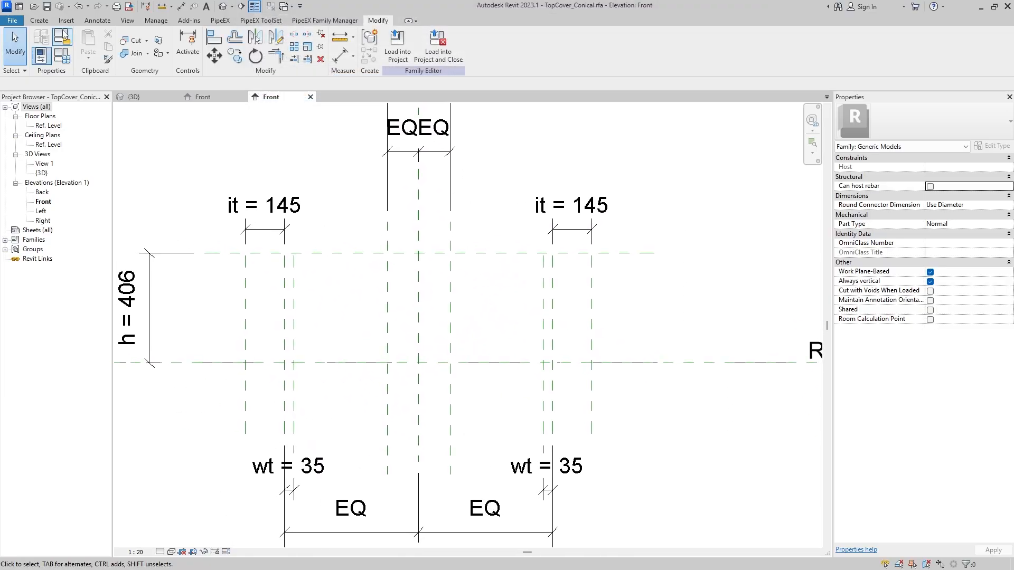
pyautogui.click(39, 20)
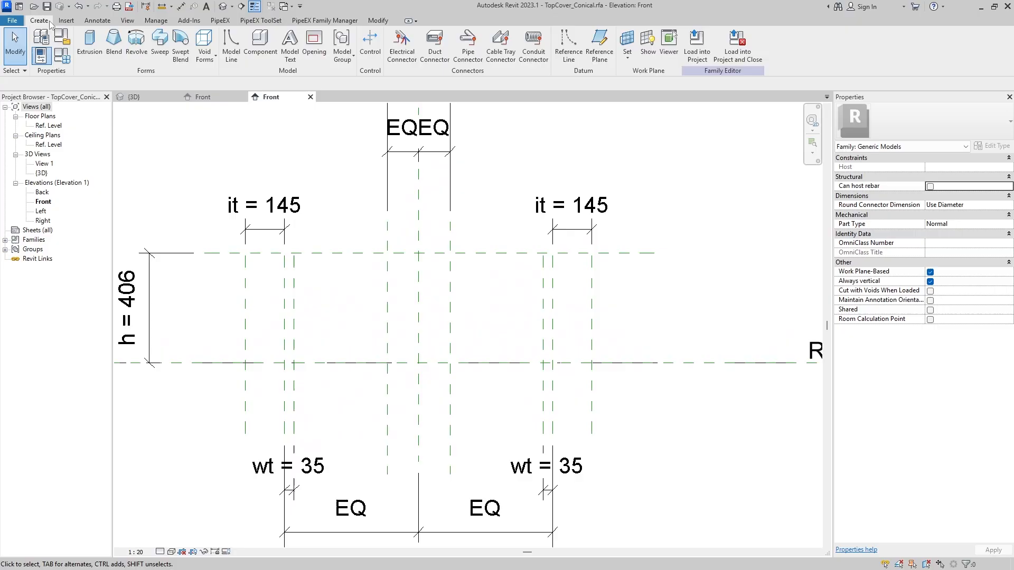
pyautogui.click(136, 45)
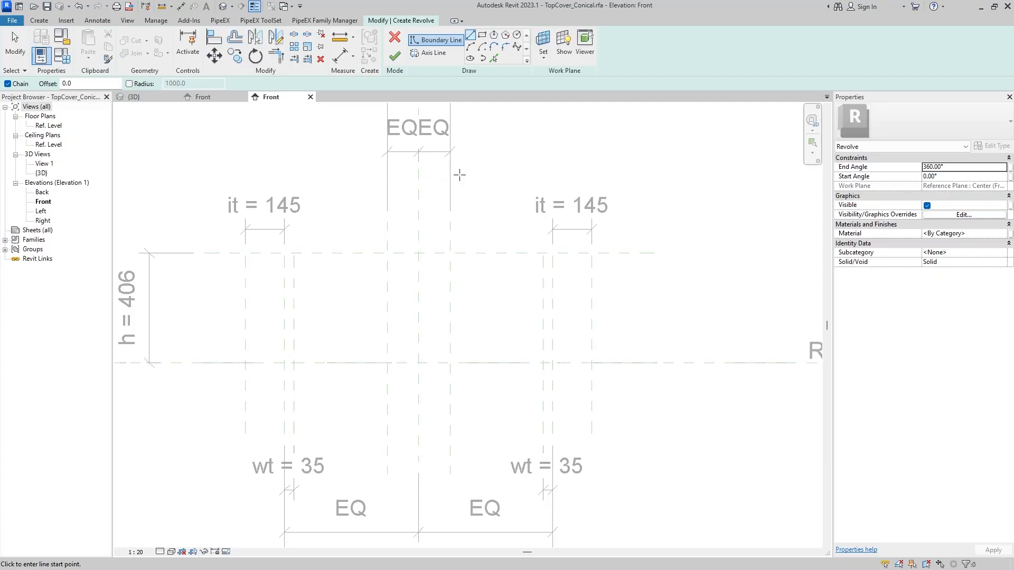
pyautogui.click(285, 363)
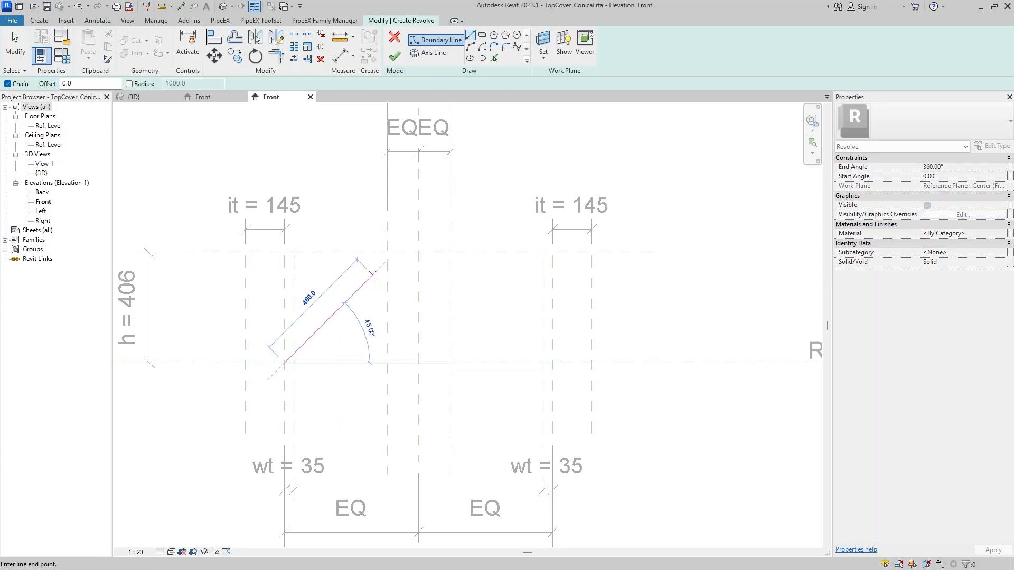
pyautogui.click(387, 253)
pyautogui.press('Escape')
pyautogui.press('Escape')
# Align the sloped boundary line's ends with the reference planes they meet.
pyautogui.press('a')
pyautogui.press('l')
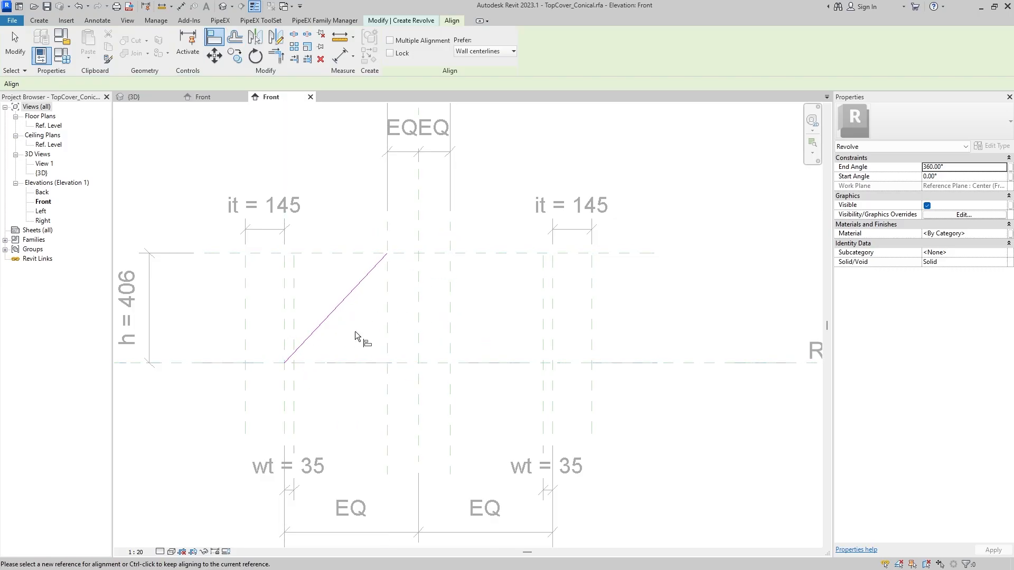
pyautogui.press('Escape')
# Draw a second boundary line parallel to the slope from the inner wt plane at Ref. Level up to the left d1 plane.
pyautogui.click(470, 35)
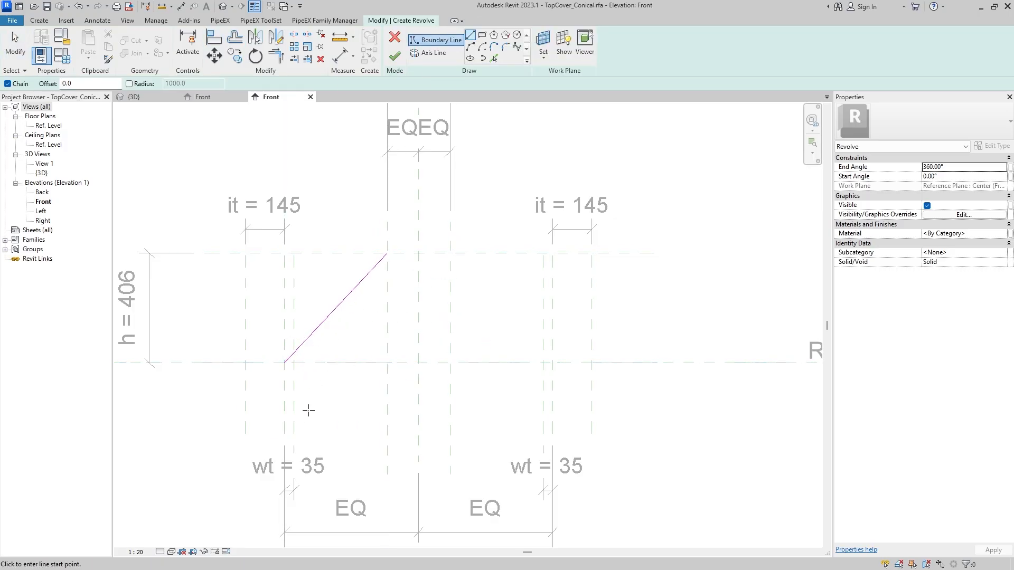
pyautogui.click(294, 363)
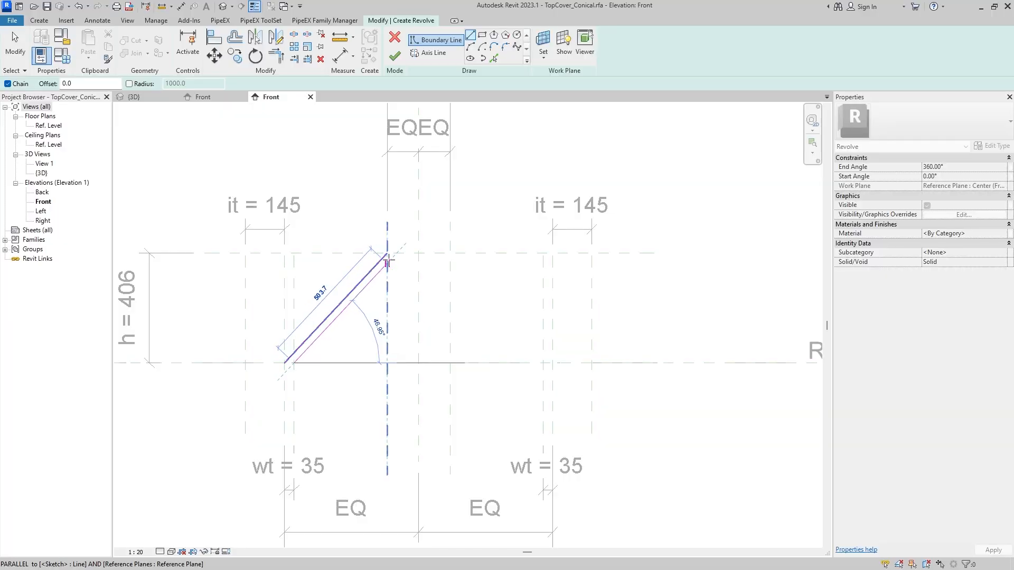
pyautogui.scroll(2, 390, 262)
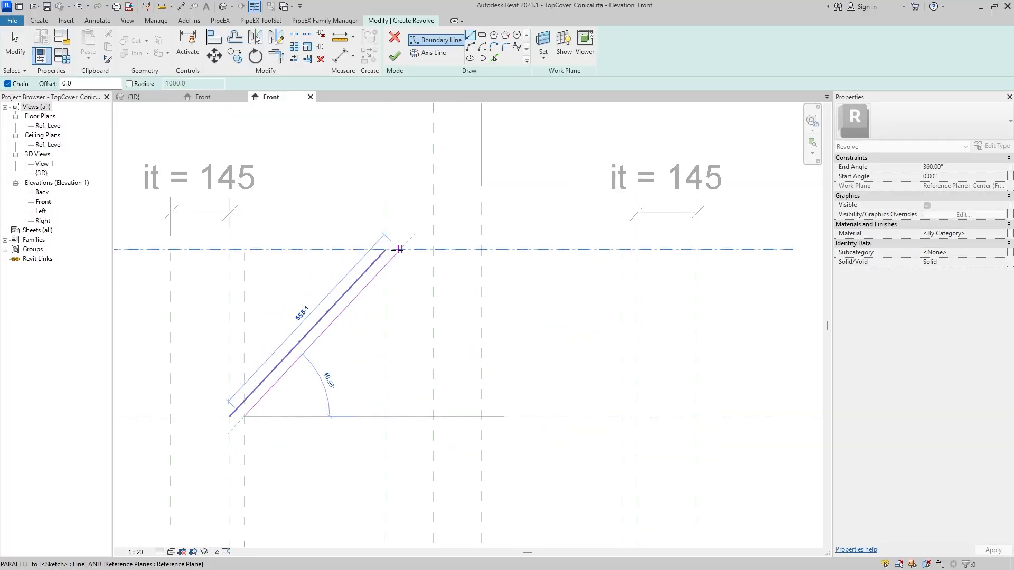
pyautogui.click(398, 249)
pyautogui.press('Escape')
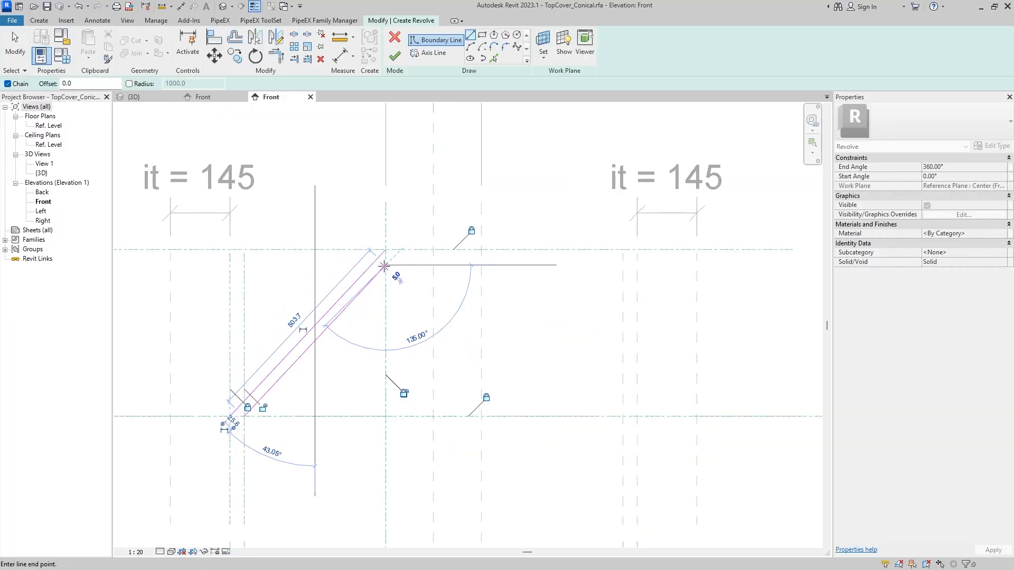
pyautogui.press('Escape')
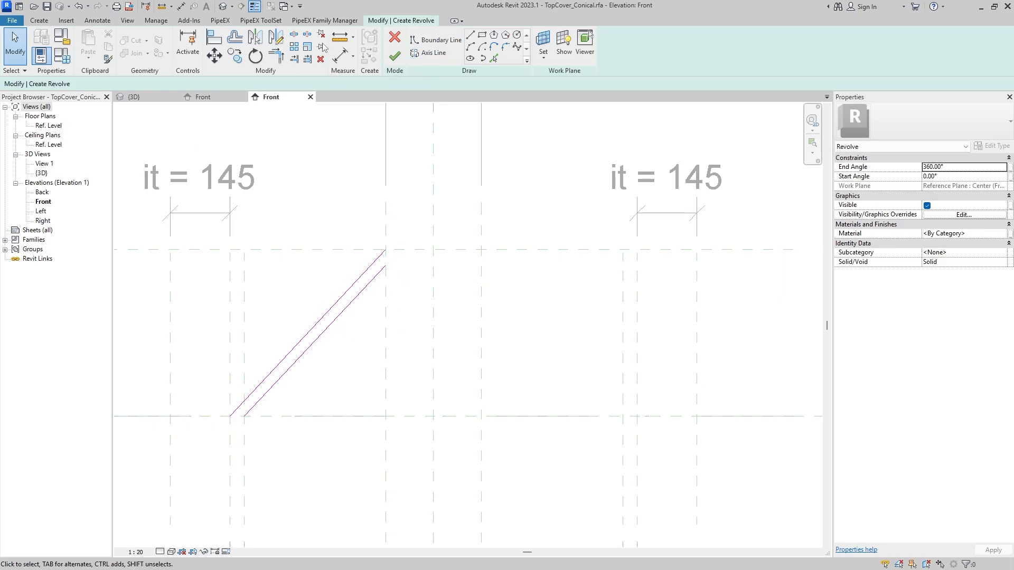
# Align the inner sloped line's ends with the left d1 plane, Ref. Level and the inner wt plane.
pyautogui.click(214, 37)
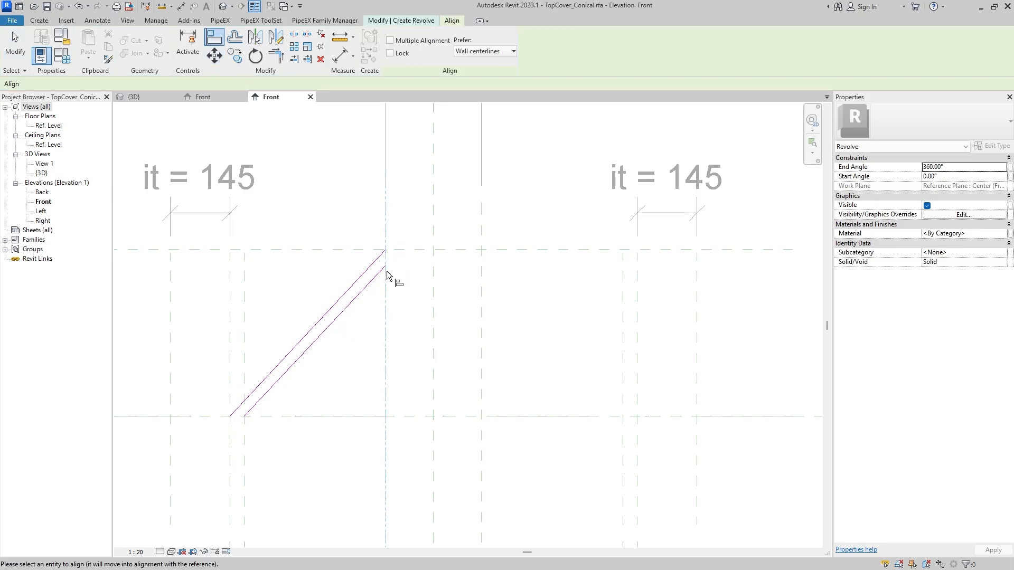
pyautogui.click(378, 337)
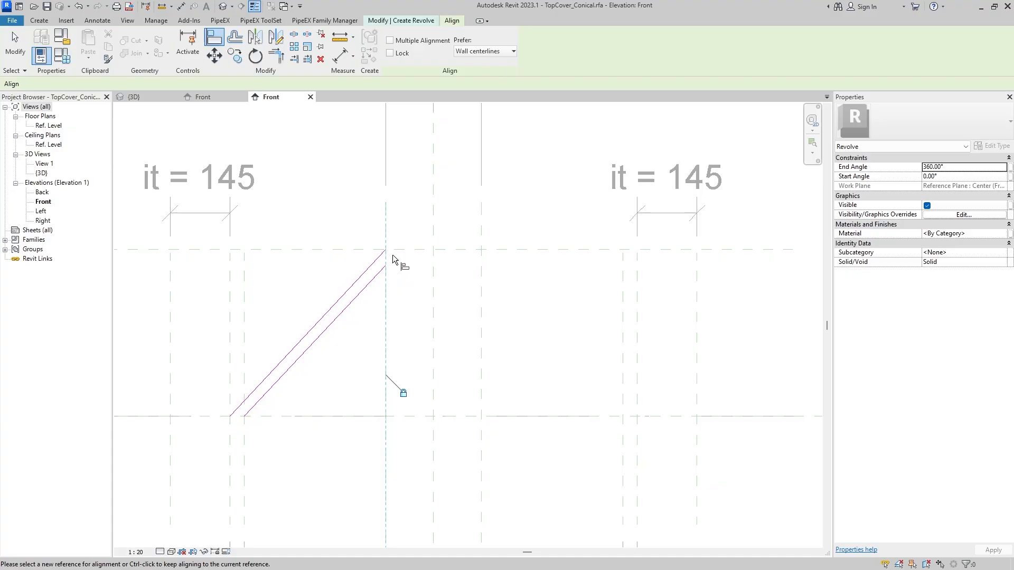
pyautogui.click(265, 417)
pyautogui.click(243, 415)
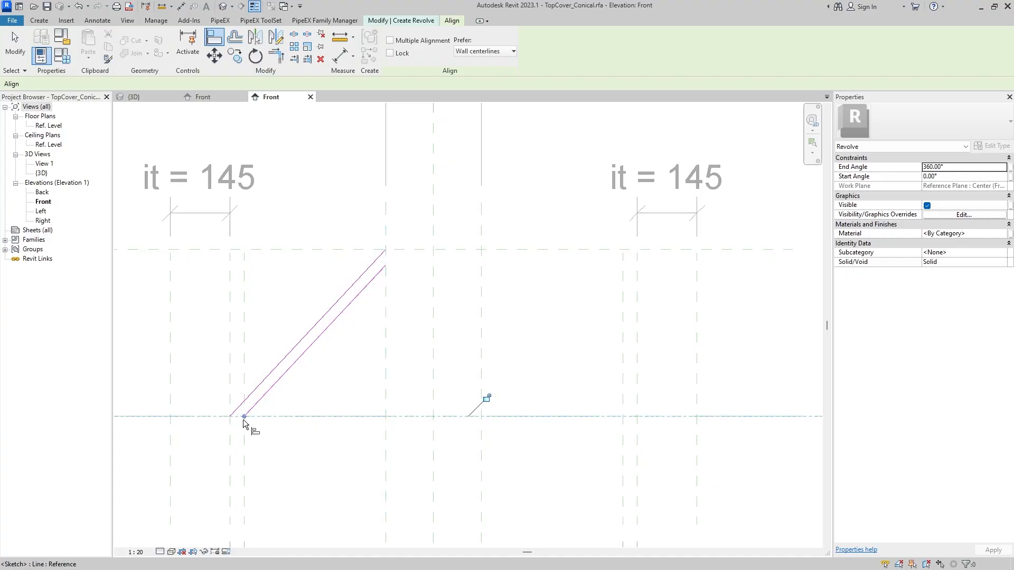
pyautogui.click(244, 461)
pyautogui.click(246, 415)
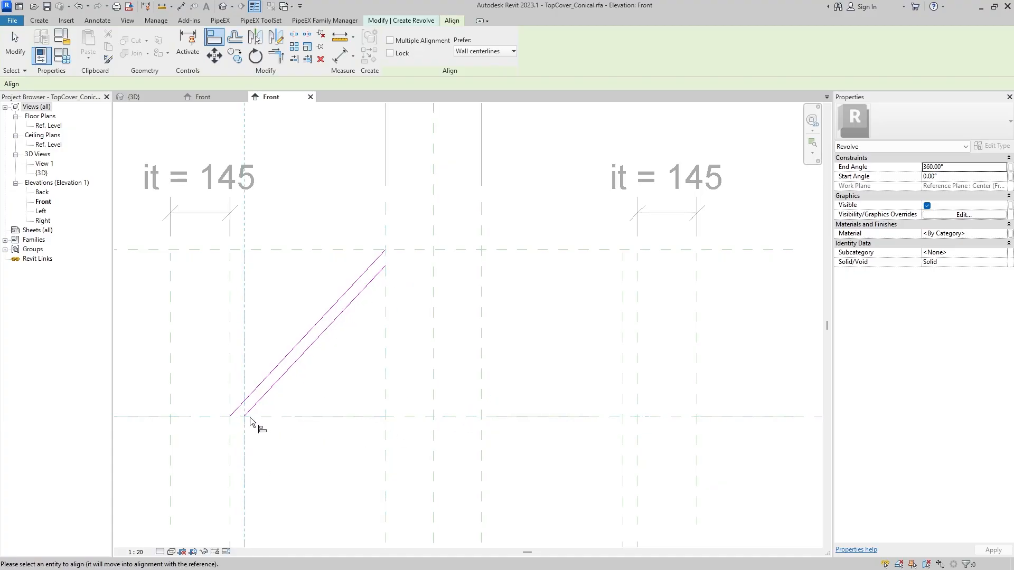
pyautogui.click(263, 408)
pyautogui.press('Escape')
pyautogui.press('Escape')
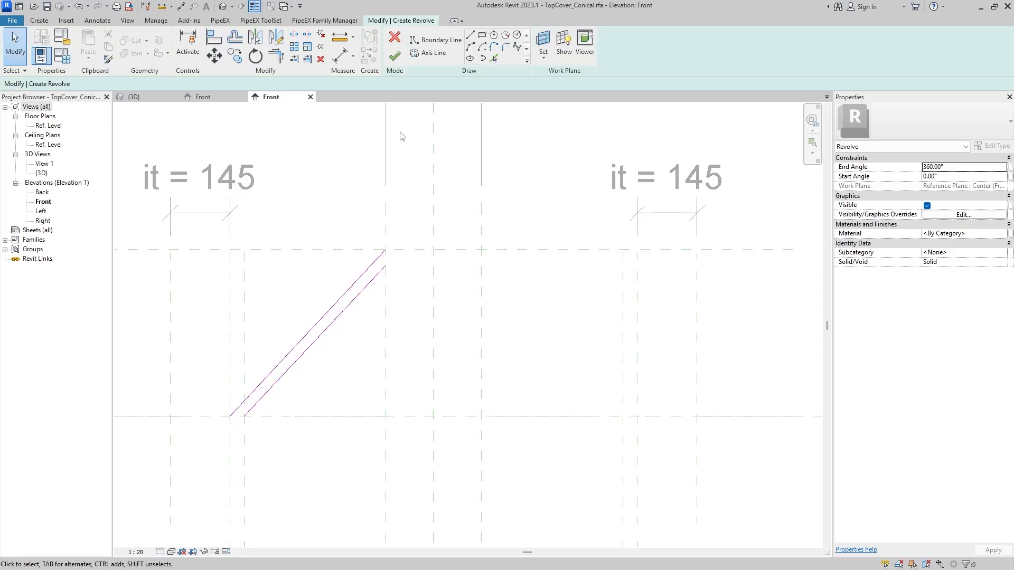
# Close the profile with a short horizontal boundary line at Ref. Level and a short vertical one on the left d1 plane.
pyautogui.click(469, 36)
pyautogui.click(230, 416)
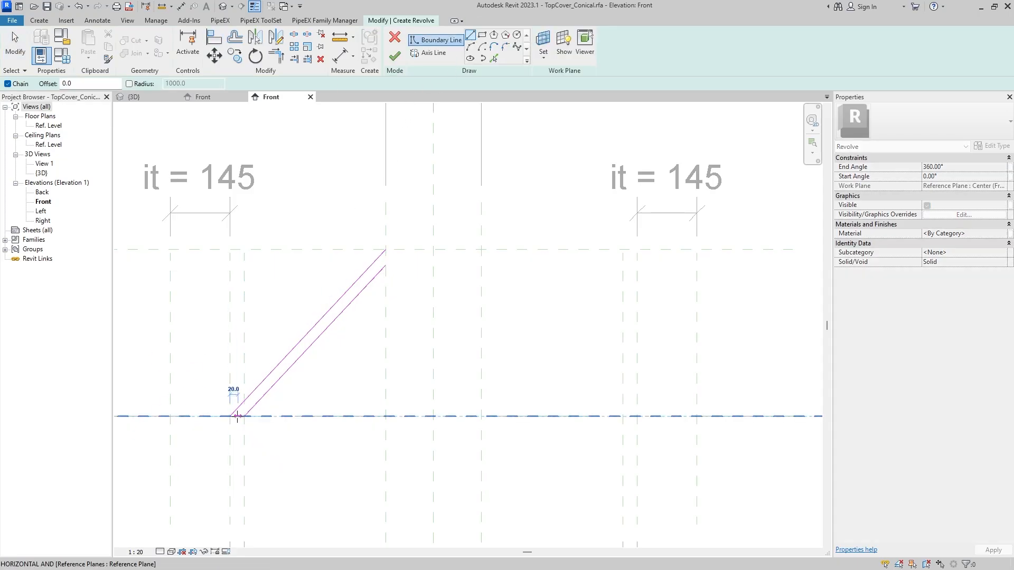
pyautogui.click(244, 416)
pyautogui.click(385, 250)
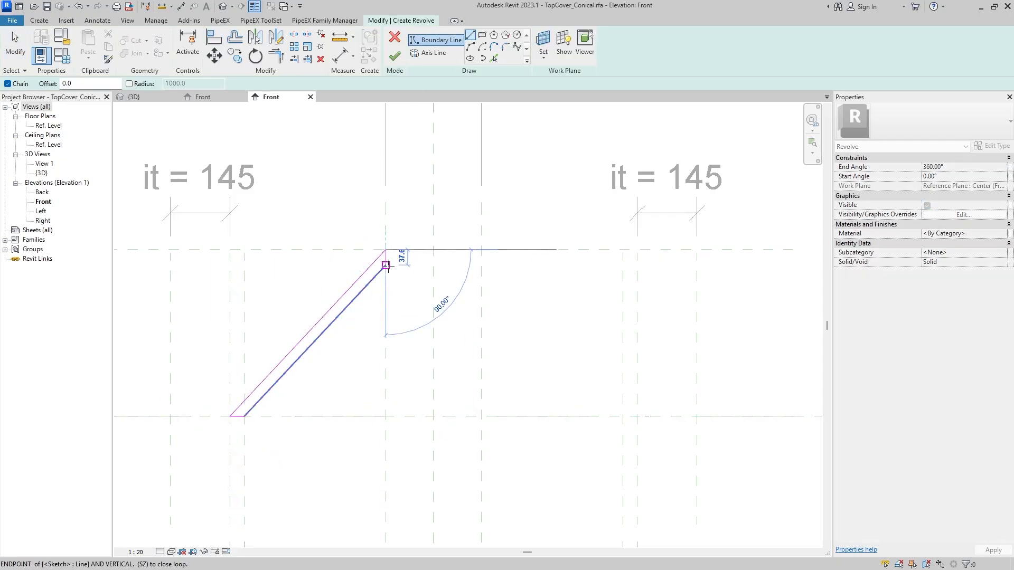
pyautogui.click(386, 266)
# Draw the revolve's axis line on the Center (Left/Right) plane and finish the sketch.
pyautogui.click(428, 52)
pyautogui.click(433, 349)
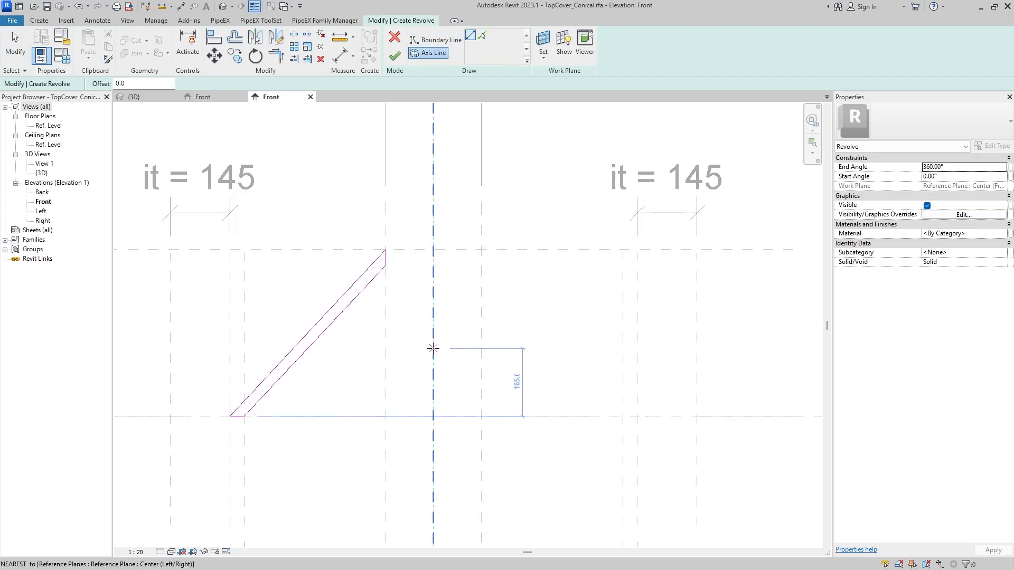
pyautogui.click(433, 369)
pyautogui.press('Escape')
pyautogui.press('Escape')
pyautogui.scroll(-1, 478, 343)
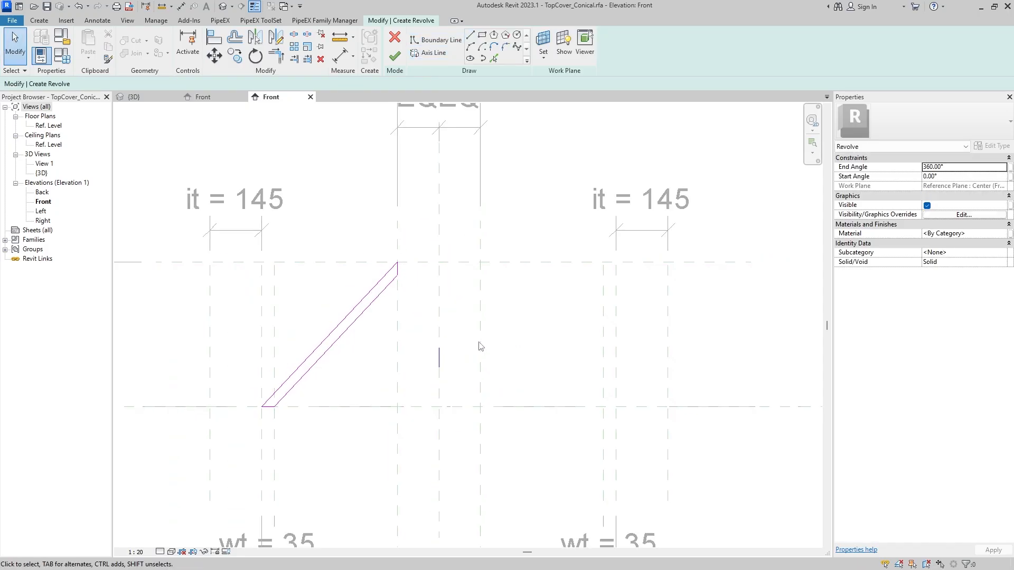
pyautogui.click(395, 60)
pyautogui.scroll(-1, 383, 338)
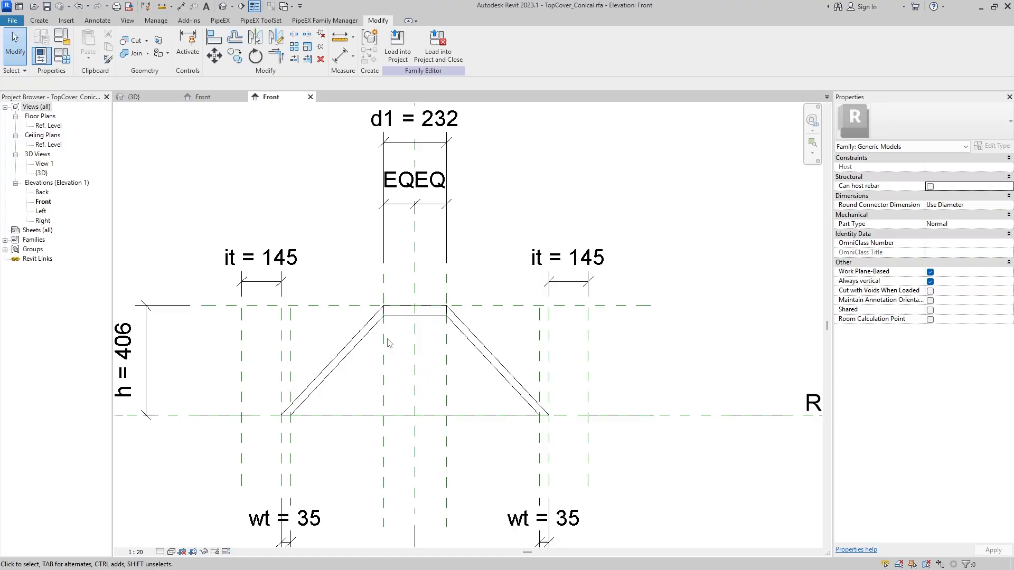
# Try to nudge the left pair of wt reference planes outward together.
pyautogui.moveTo(306, 381); pyautogui.dragTo(301, 359, button='middle')
pyautogui.moveTo(292, 343); pyautogui.dragTo(269, 340)
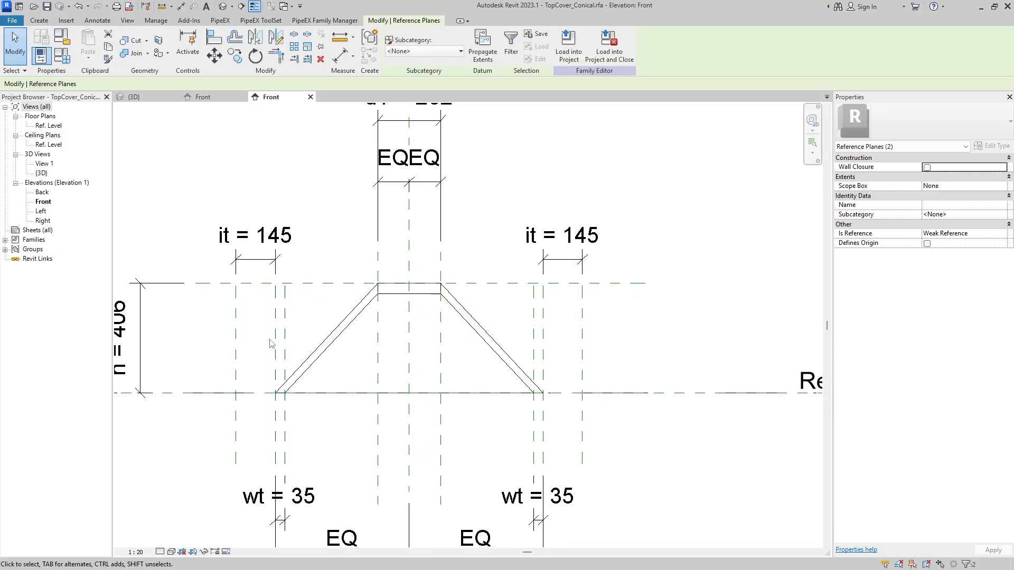
pyautogui.press('Left')
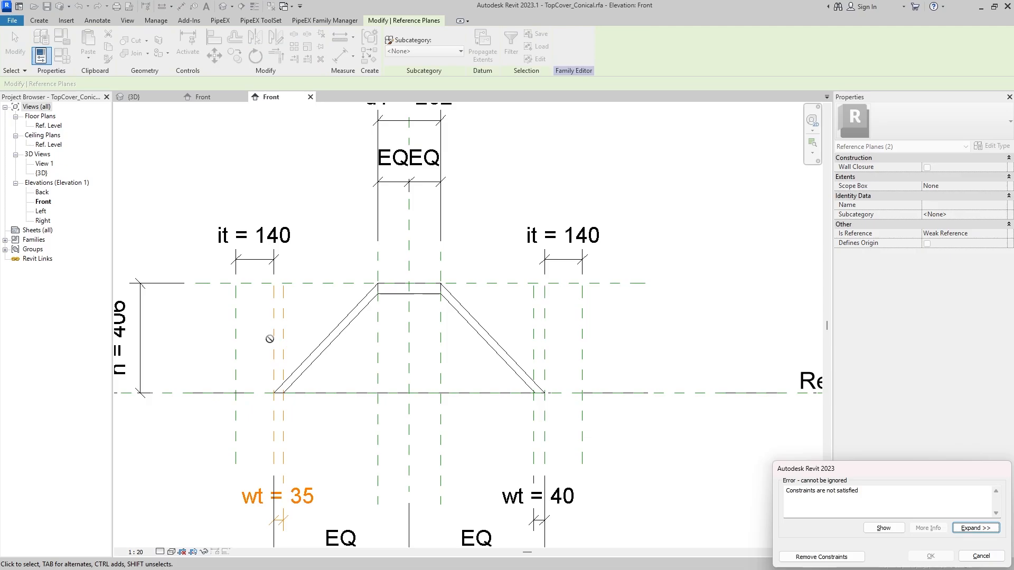
pyautogui.press('Escape')
pyautogui.moveTo(271, 334); pyautogui.dragTo(271, 302, button='middle')
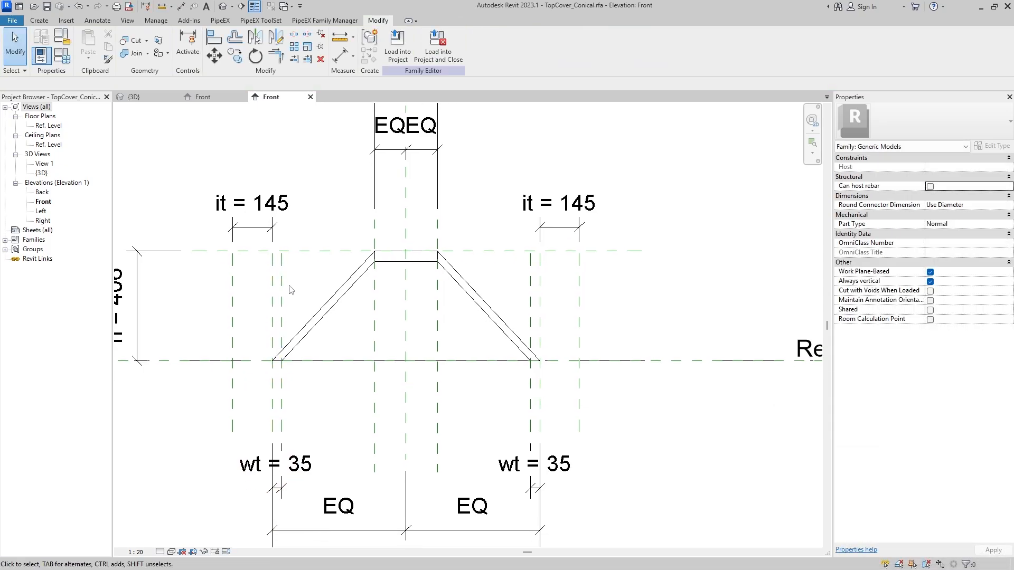
# Nudge the left D reference plane back and forth to flex the cone, leaving it at wt = 40 and it = 140.
pyautogui.click(271, 302)
pyautogui.press('Left')
pyautogui.press('Left')
pyautogui.press('Left')
pyautogui.press('Left')
pyautogui.press('Left')
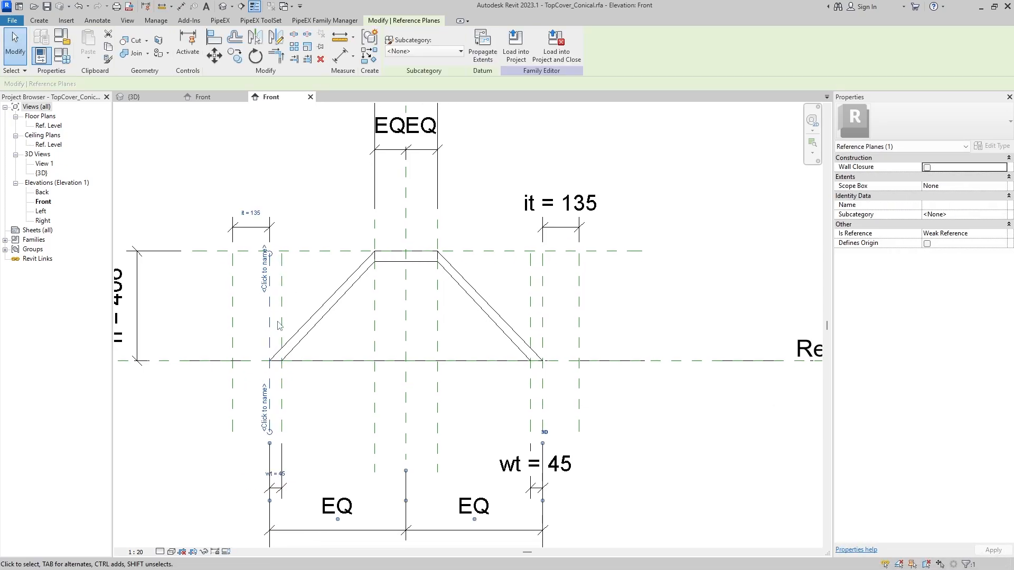
pyautogui.press('Left')
pyautogui.press('Right')
pyautogui.press('Right')
pyautogui.press('Right')
pyautogui.press('Right')
pyautogui.press('Right')
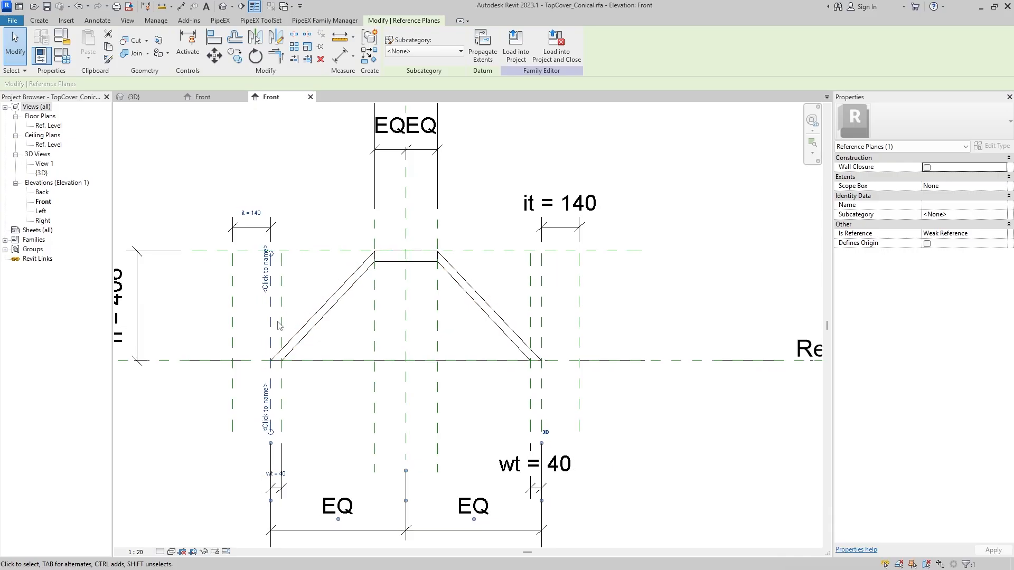
pyautogui.press('Left')
pyautogui.press('Left')
pyautogui.press('Left')
pyautogui.press('Left')
pyautogui.press('Left')
pyautogui.press('Left')
pyautogui.press('Right')
pyautogui.press('Right')
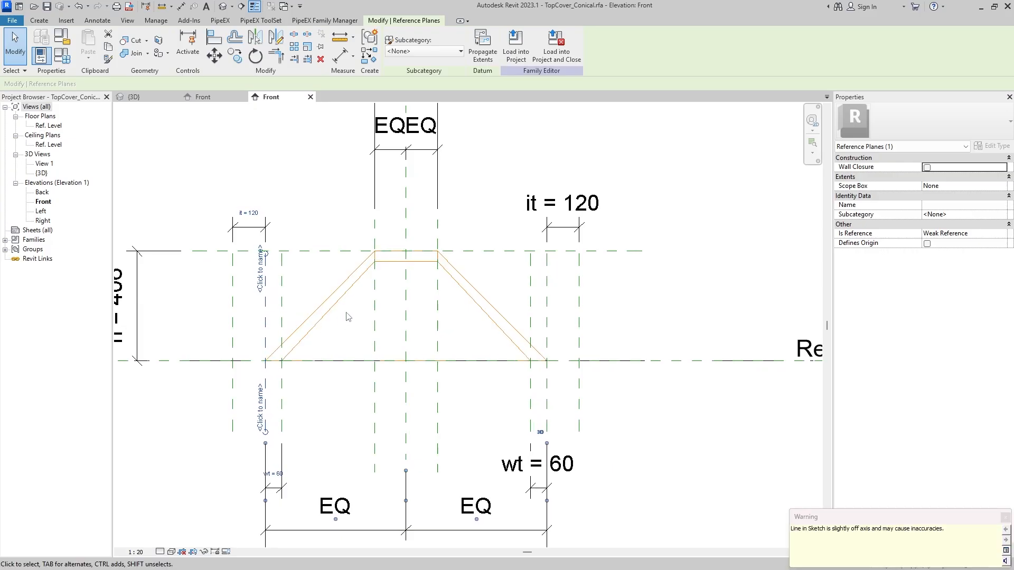
pyautogui.press('Right')
pyautogui.press('Right')
pyautogui.press('Right')
pyautogui.press('Left')
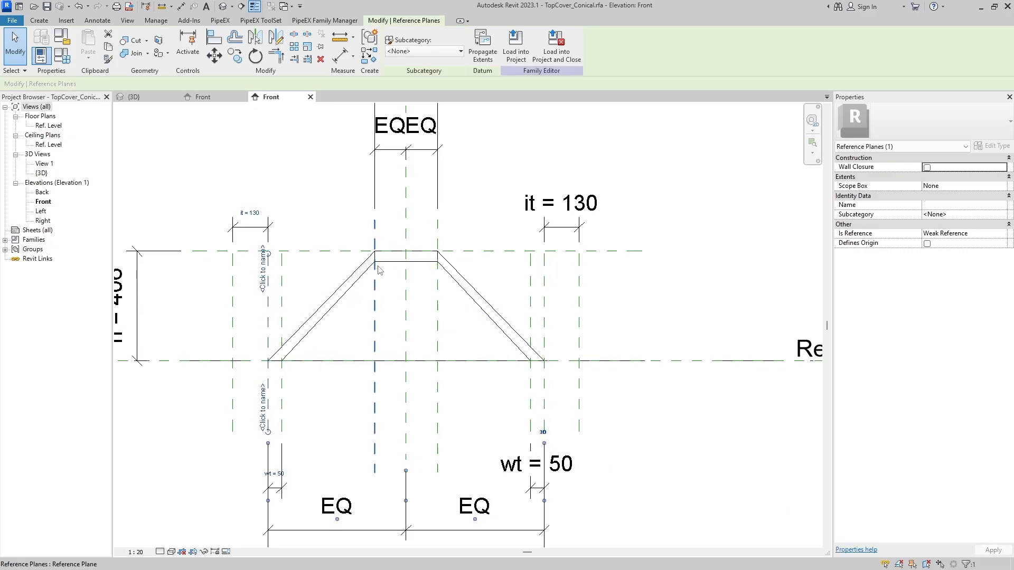
pyautogui.press('Left')
pyautogui.press('Left')
pyautogui.press('Left')
pyautogui.press('Left')
pyautogui.press('Right')
pyautogui.press('Right')
pyautogui.press('Right')
pyautogui.press('Right')
pyautogui.press('Right')
pyautogui.press('Right')
pyautogui.press('Left')
pyautogui.press('Left')
pyautogui.press('Left')
pyautogui.press('Left')
pyautogui.press('Left')
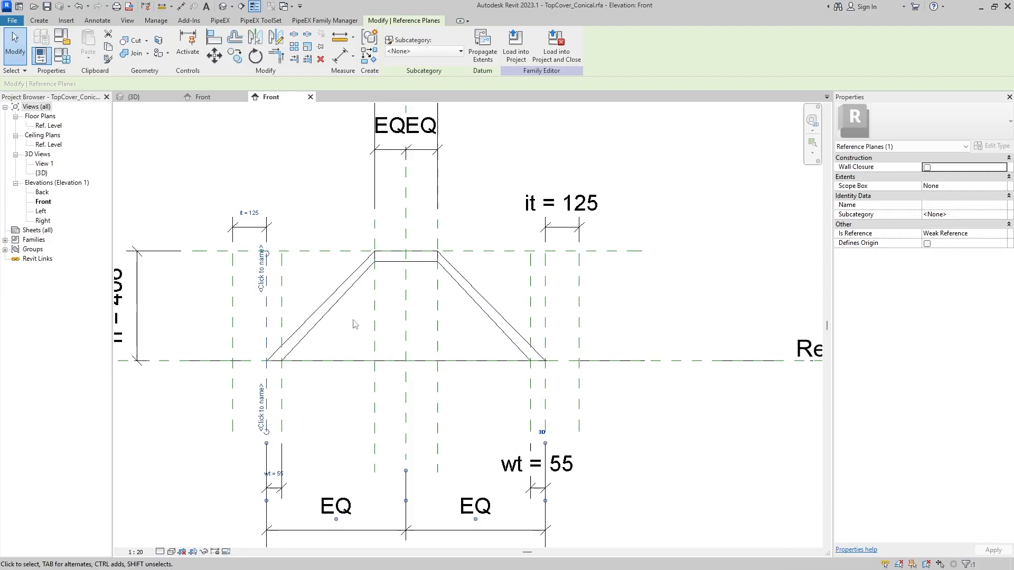
pyautogui.press('Right')
pyautogui.press('Right')
pyautogui.press('Right')
pyautogui.press('Right')
pyautogui.press('Right')
pyautogui.press('Right')
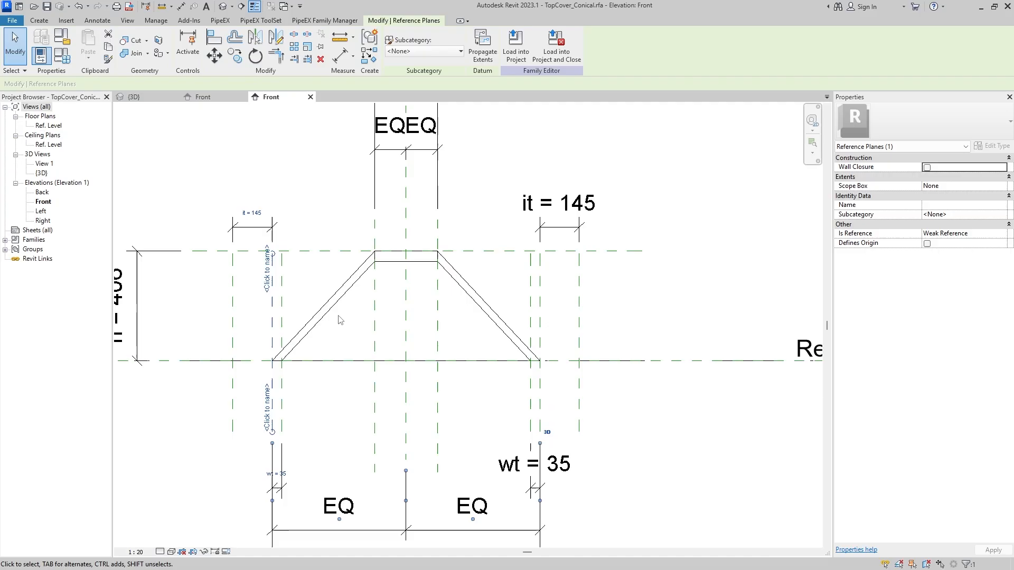
pyautogui.press('Left')
# Reopen the revolve sketch and add an aligned dimension between the h plane and the inner sloped line's upper end.
pyautogui.click(335, 310)
pyautogui.doubleClick(336, 311)
pyautogui.scroll(3, 379, 266)
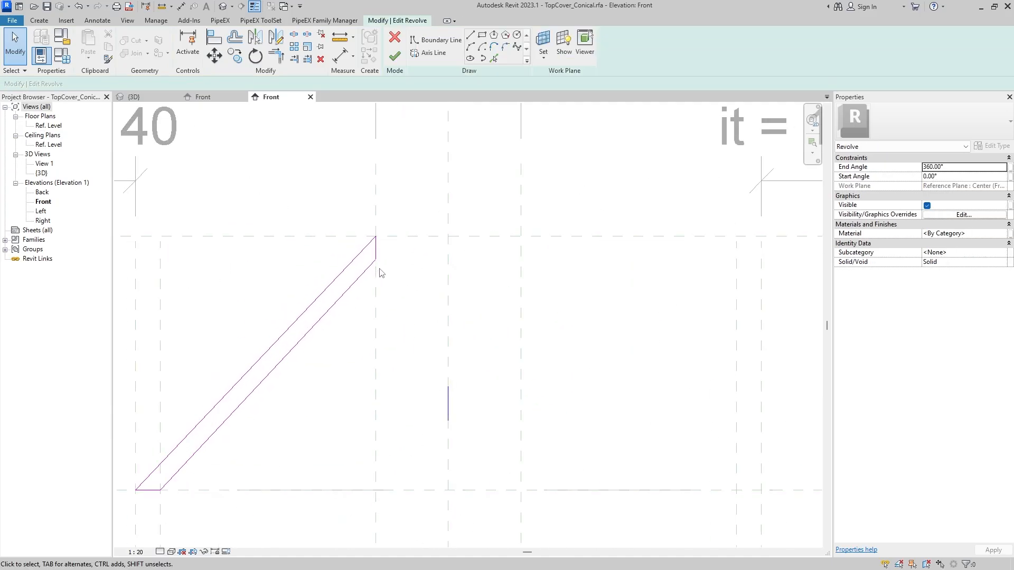
pyautogui.click(98, 20)
pyautogui.click(42, 45)
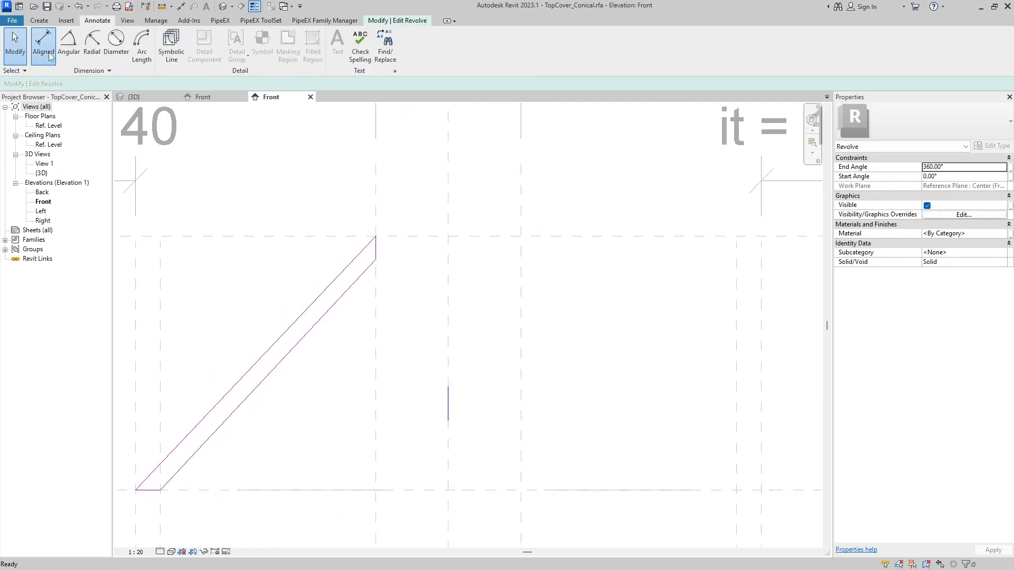
pyautogui.click(404, 240)
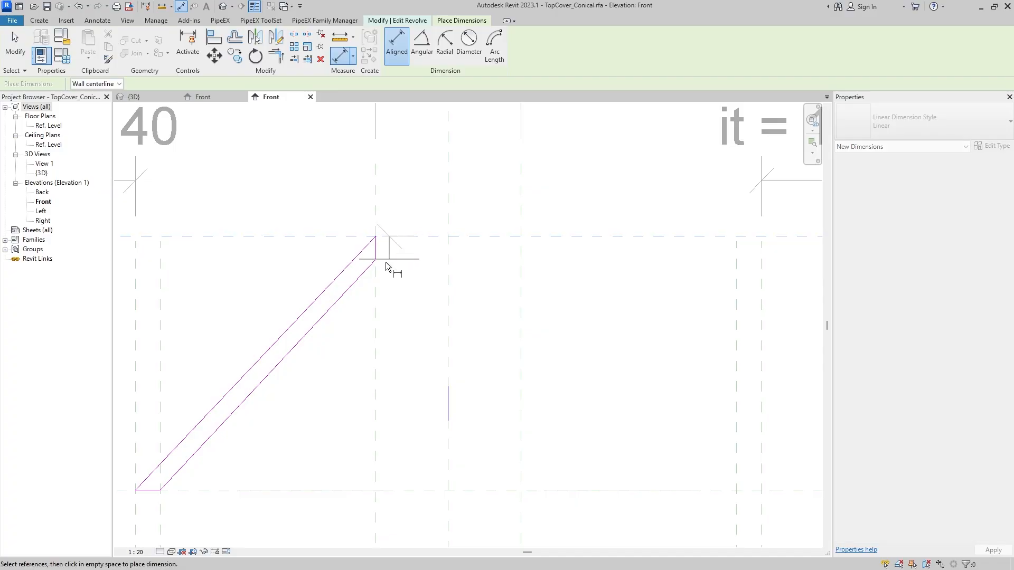
pyautogui.click(376, 260)
pyautogui.click(669, 262)
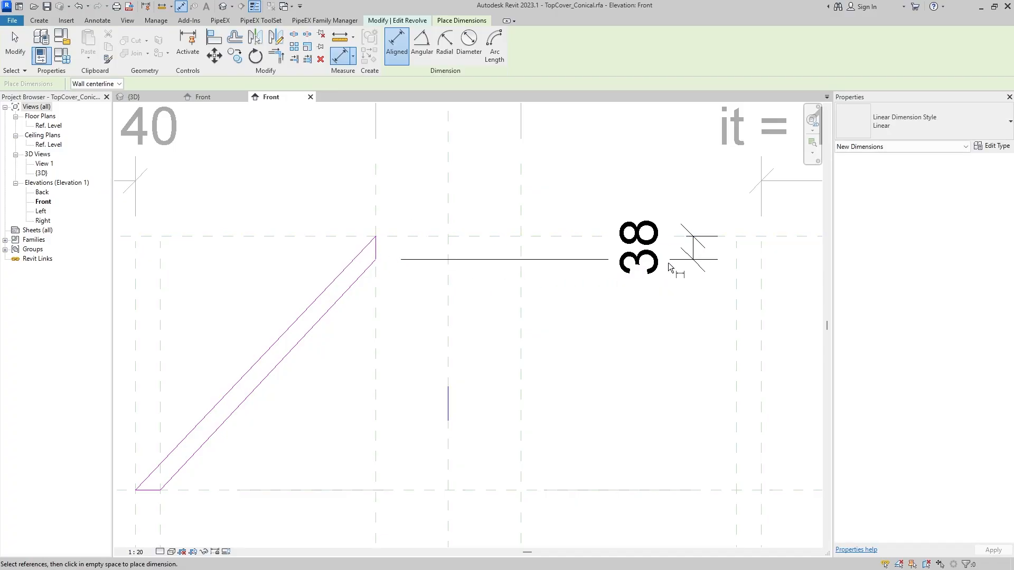
# Label the new vertical dimension with the wt parameter and finish the revolve sketch.
pyautogui.press('Escape')
pyautogui.click(422, 44)
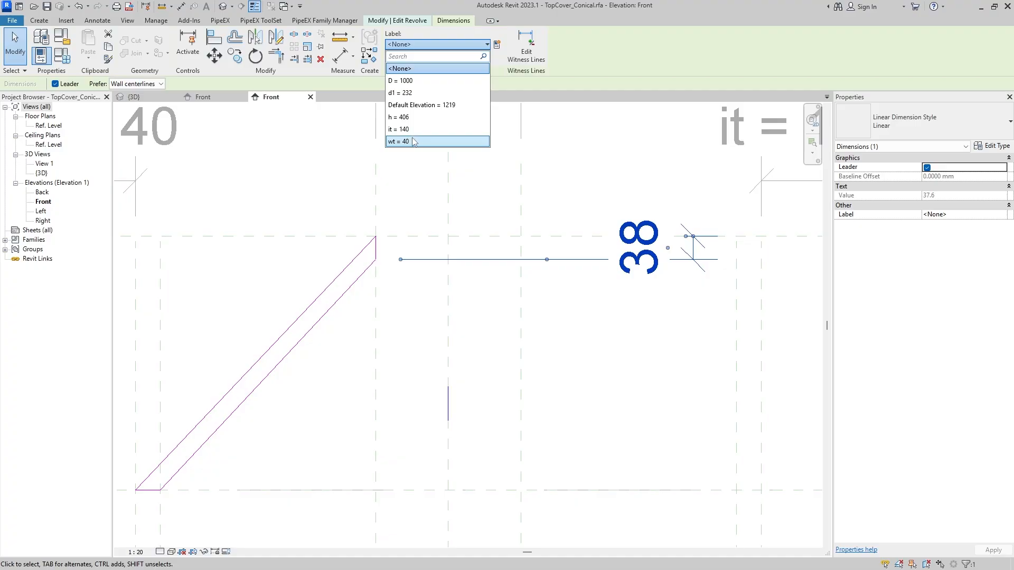
pyautogui.click(413, 142)
pyautogui.click(589, 338)
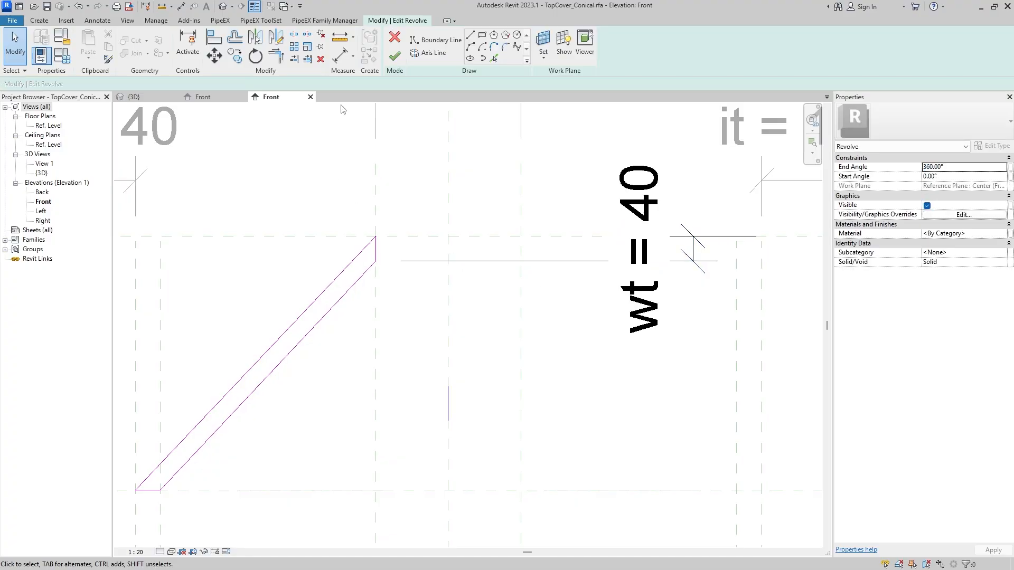
pyautogui.click(397, 61)
# Try again to nudge both left wt reference planes outward with the labelled sketch, and cancel the change.
pyautogui.scroll(-4, 502, 317)
pyautogui.moveTo(283, 492); pyautogui.dragTo(303, 410, button='middle')
pyautogui.click(302, 411)
pyautogui.moveTo(301, 412); pyautogui.dragTo(249, 397)
pyautogui.press('Left')
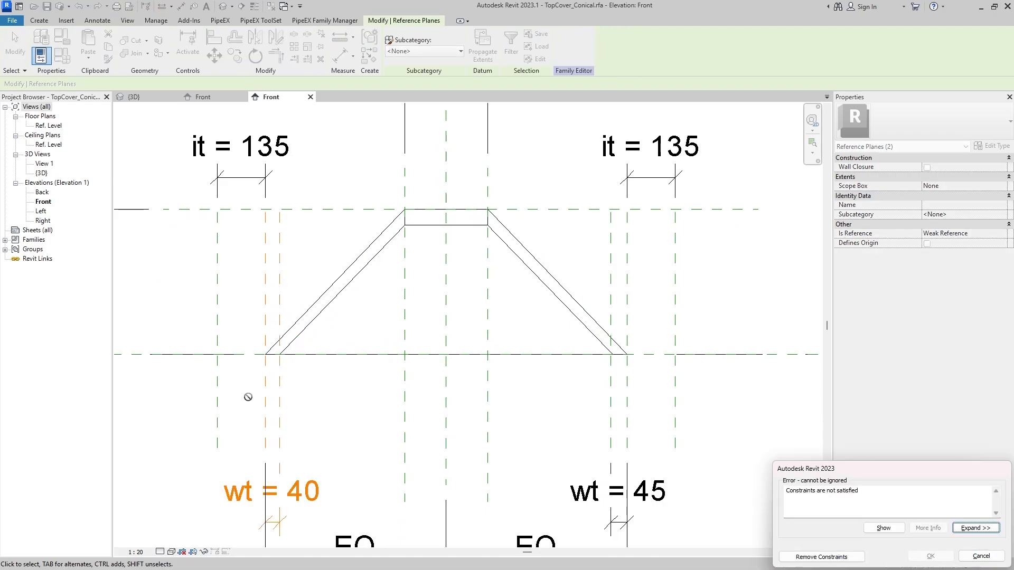
pyautogui.scroll(-3, 392, 378)
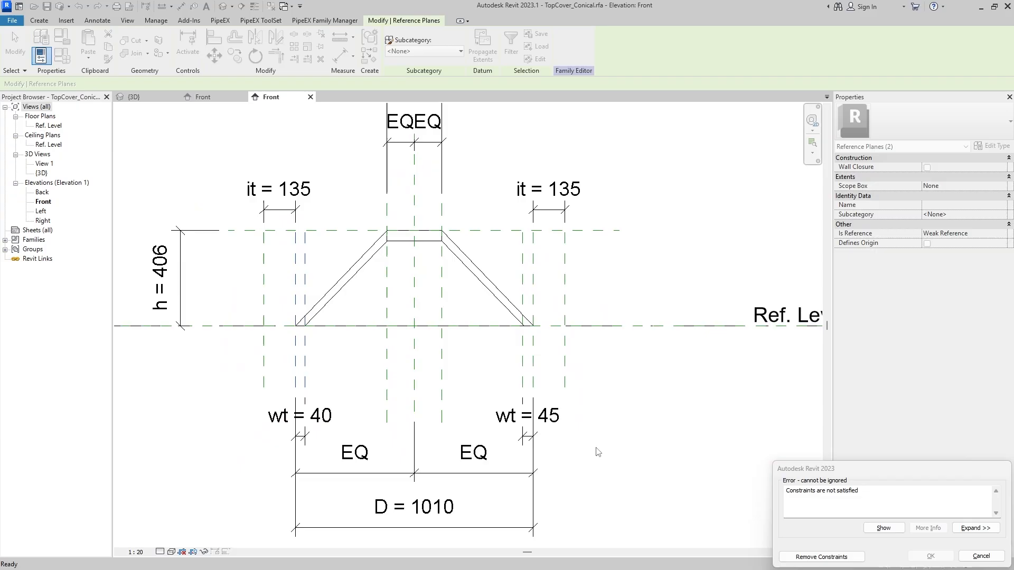
pyautogui.click(980, 556)
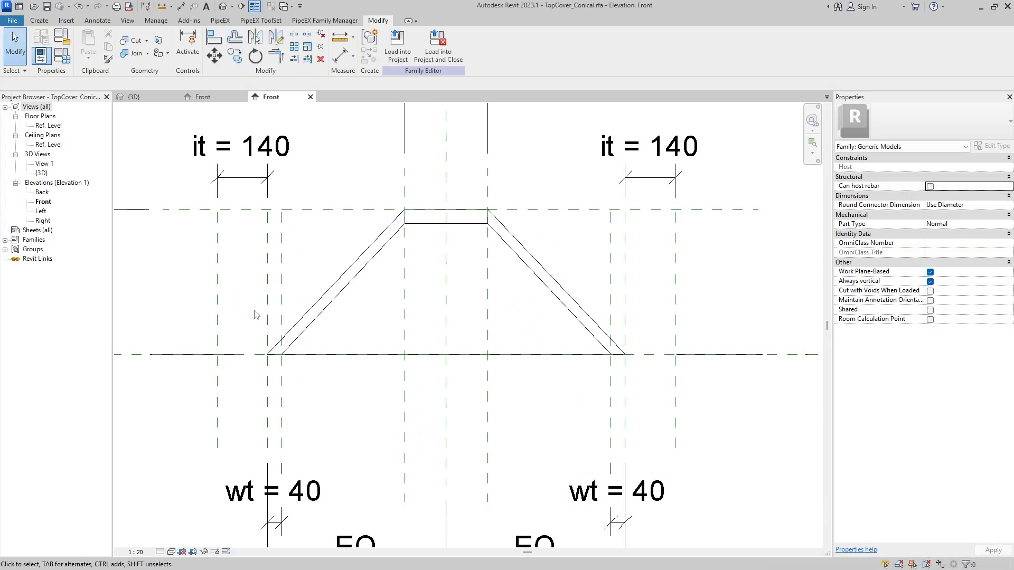
# Flex the cover by nudging only the left D reference plane outward until wt and it are both 90.
pyautogui.click(273, 295)
pyautogui.press('Left')
pyautogui.press('Left')
pyautogui.press('Left')
pyautogui.press('Left')
pyautogui.press('Left')
pyautogui.press('Left')
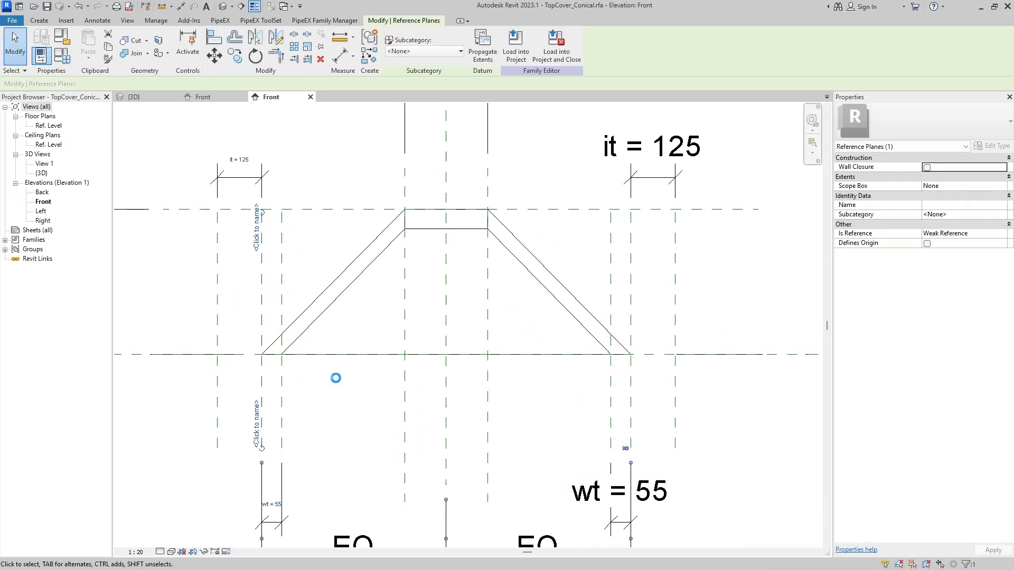
pyautogui.press('Left')
pyautogui.press('Left')
pyautogui.press('Left')
pyautogui.press('Left')
pyautogui.press('Left')
pyautogui.press('Left')
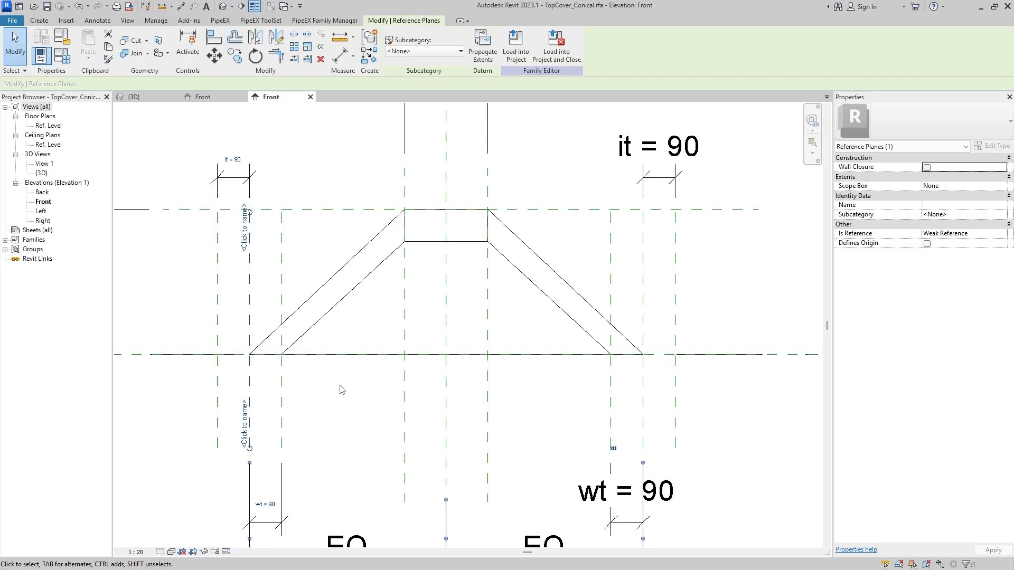
# Flex the cover by nudging the left D reference plane inward until wt is 45 and it is 135.
pyautogui.press('Right')
pyautogui.press('Right')
pyautogui.press('Right')
pyautogui.press('Right')
pyautogui.press('Right')
pyautogui.press('Right')
pyautogui.press('Right')
pyautogui.press('Right')
pyautogui.press('Right')
pyautogui.press('Right')
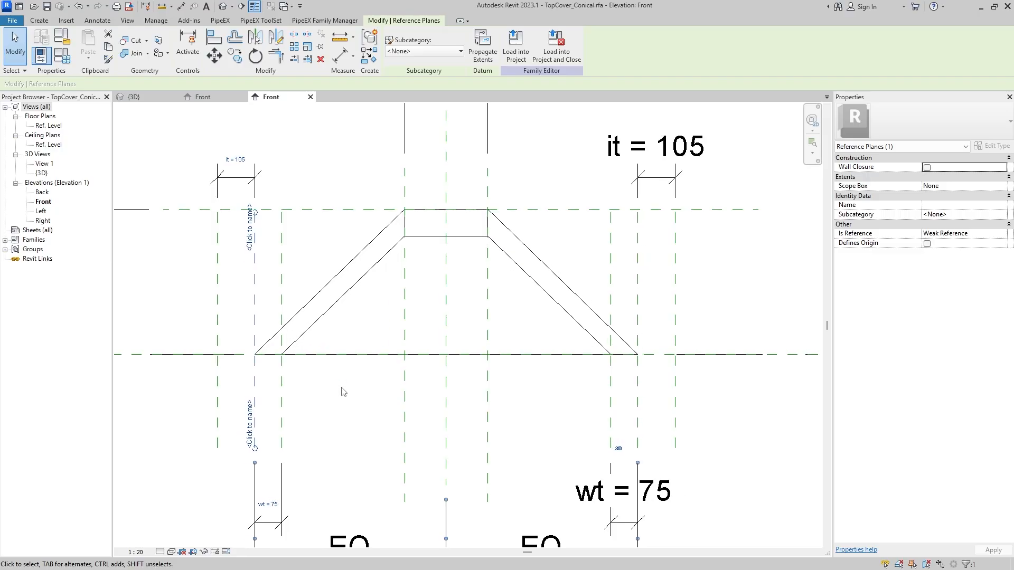
pyautogui.press('Left')
pyautogui.press('Left')
pyautogui.press('Left')
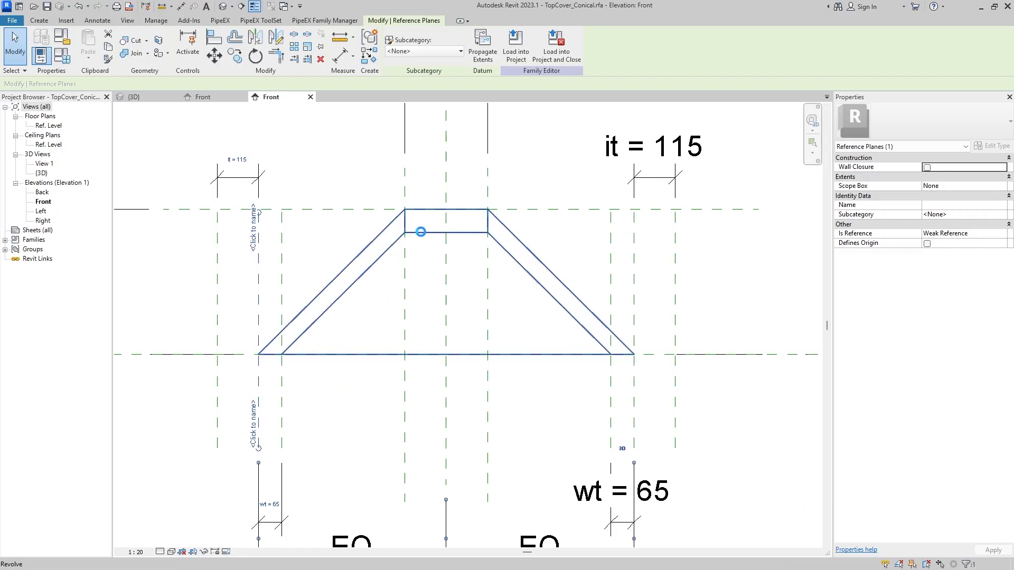
pyautogui.press('Right')
pyautogui.press('Right')
pyautogui.press('Right')
pyautogui.press('Right')
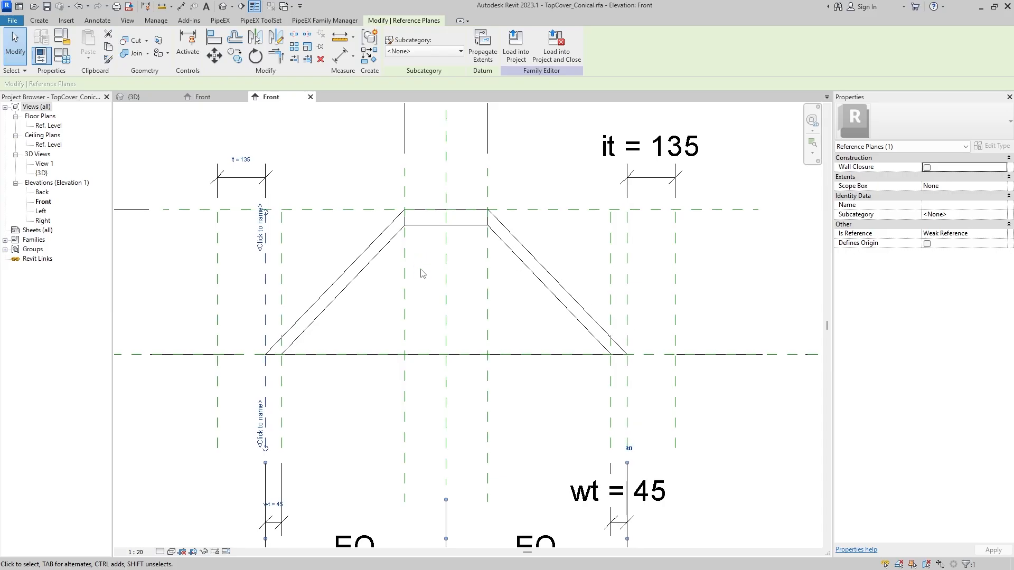
pyautogui.click(351, 400)
pyautogui.scroll(-2, 350, 400)
pyautogui.moveTo(348, 384); pyautogui.dragTo(346, 375, button='middle')
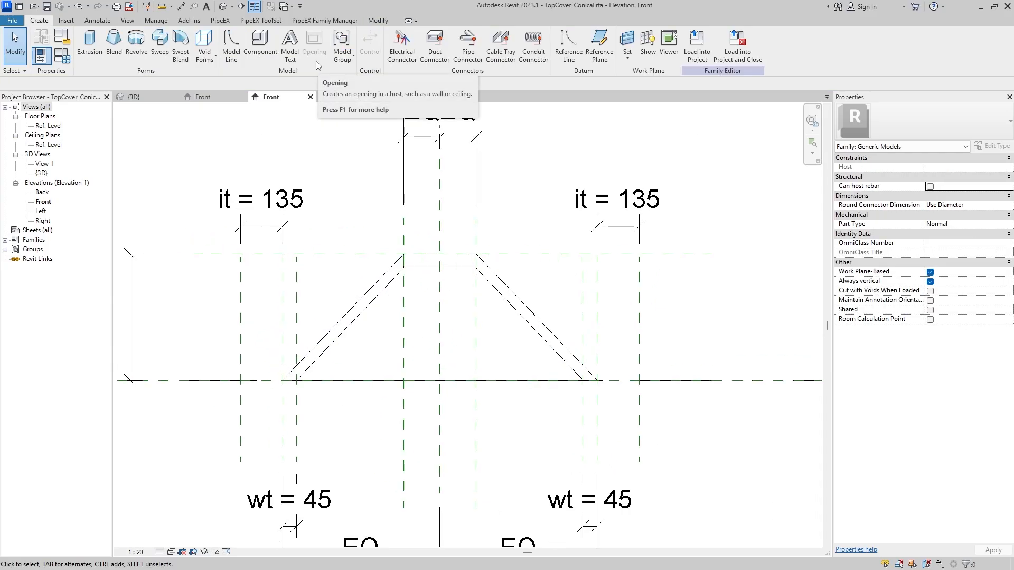
pyautogui.click(136, 55)
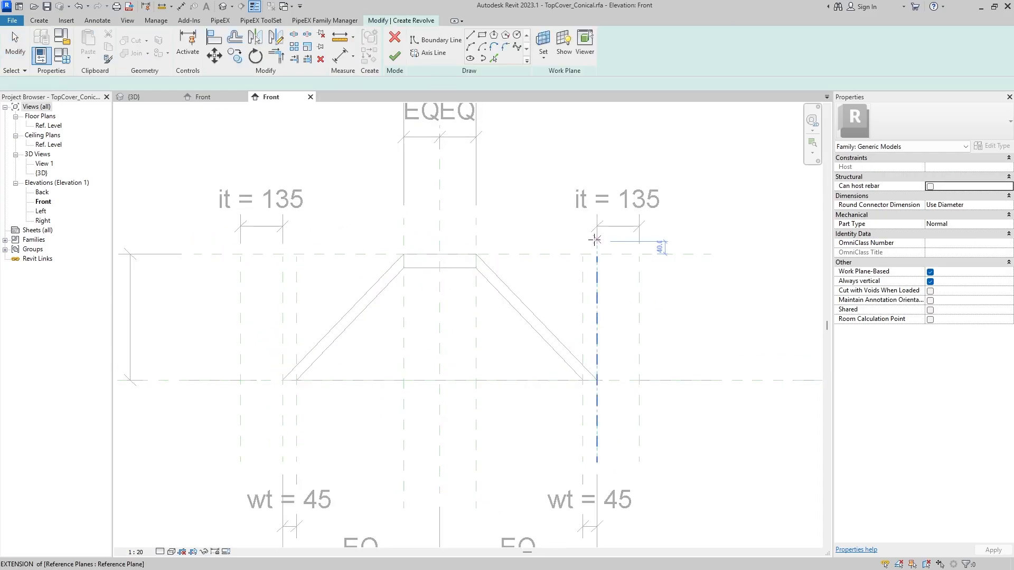
pyautogui.click(241, 380)
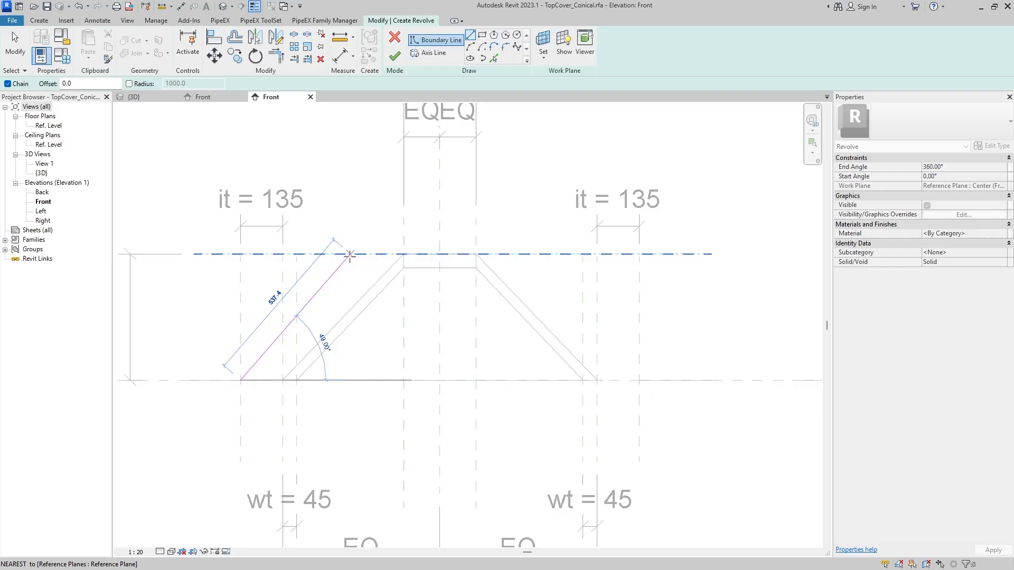
pyautogui.press('Escape')
pyautogui.press('Escape')
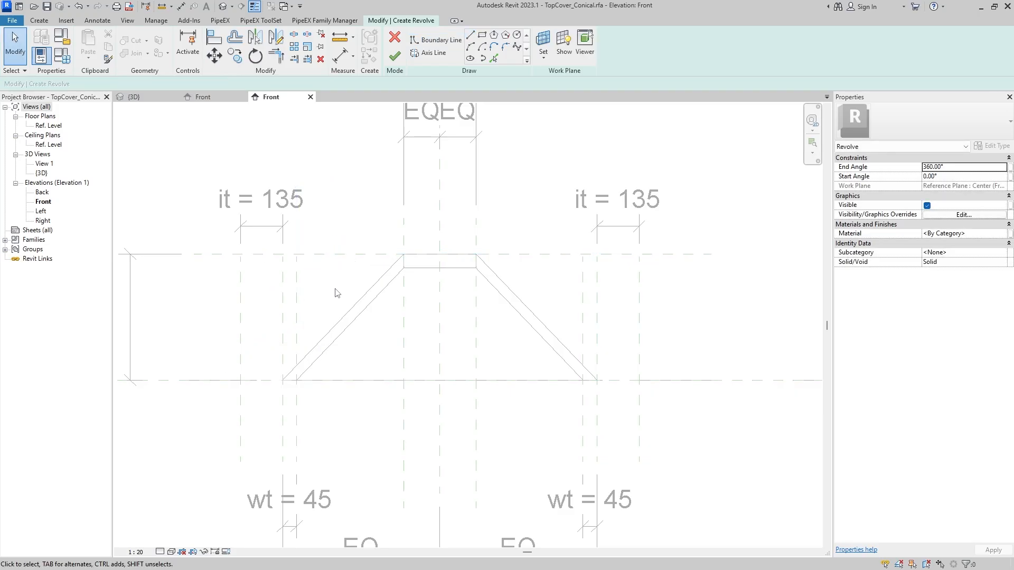
pyautogui.click(395, 56)
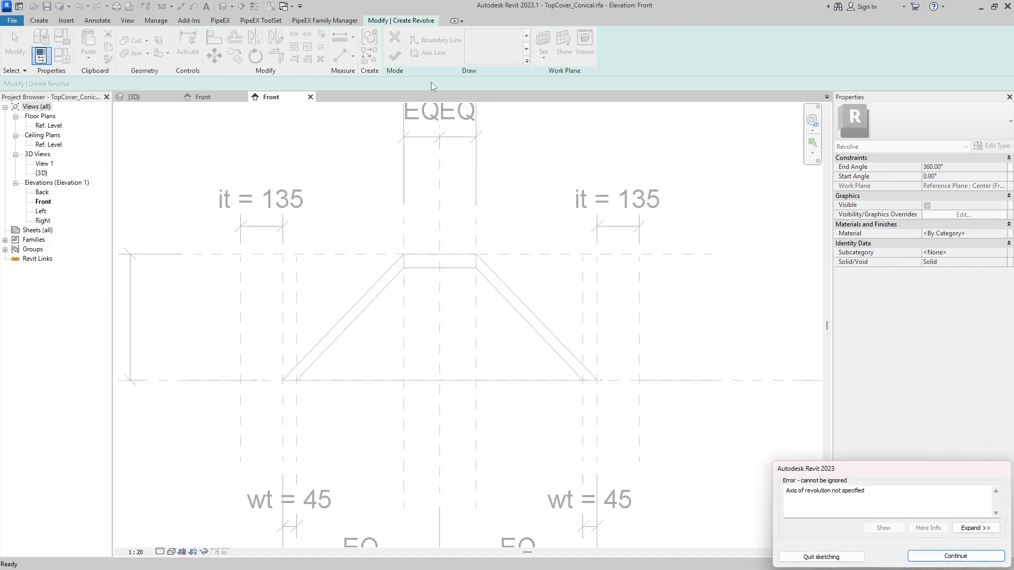
# Draw a vertical reference plane about 140 mm outside the left d1 plane, crossing the h plane and the base level.
pyautogui.click(39, 20)
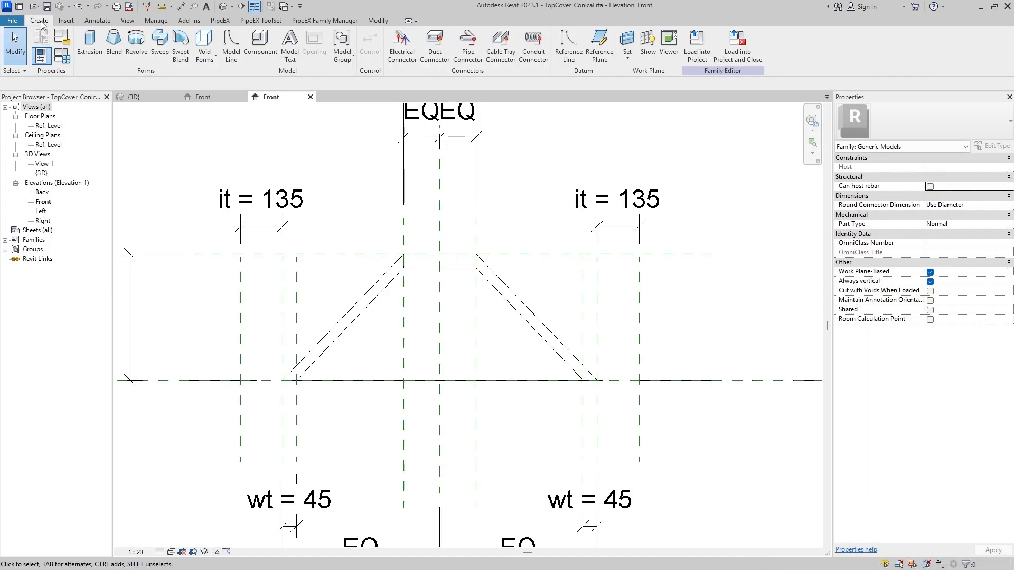
pyautogui.click(599, 46)
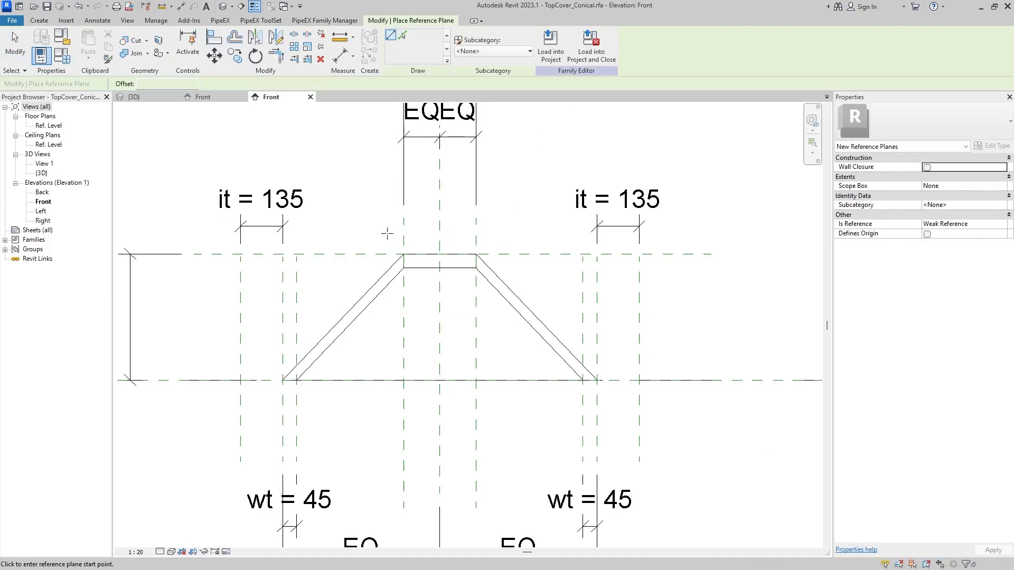
pyautogui.click(360, 218)
pyautogui.click(359, 412)
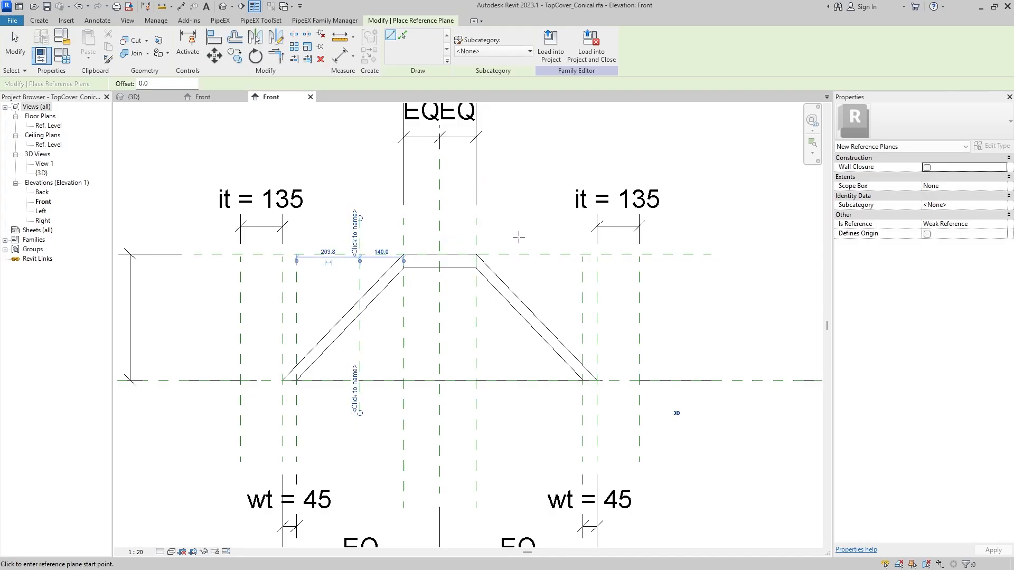
pyautogui.click(526, 218)
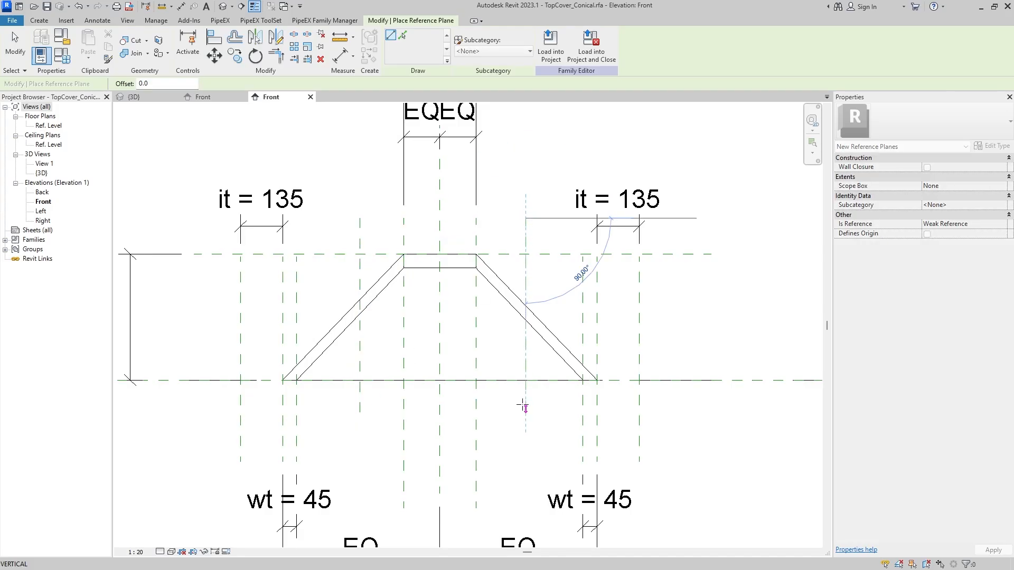
pyautogui.press('Escape')
pyautogui.press('Escape')
# Add an aligned dimension between the left d1 plane and the new reference plane, and label it with the it parameter.
pyautogui.click(66, 20)
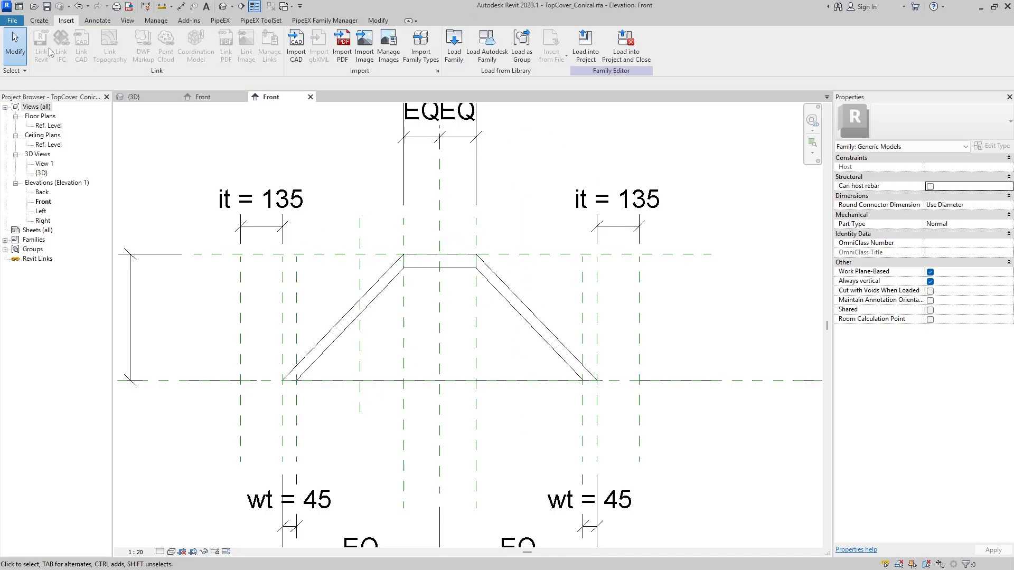
pyautogui.click(97, 21)
pyautogui.click(40, 42)
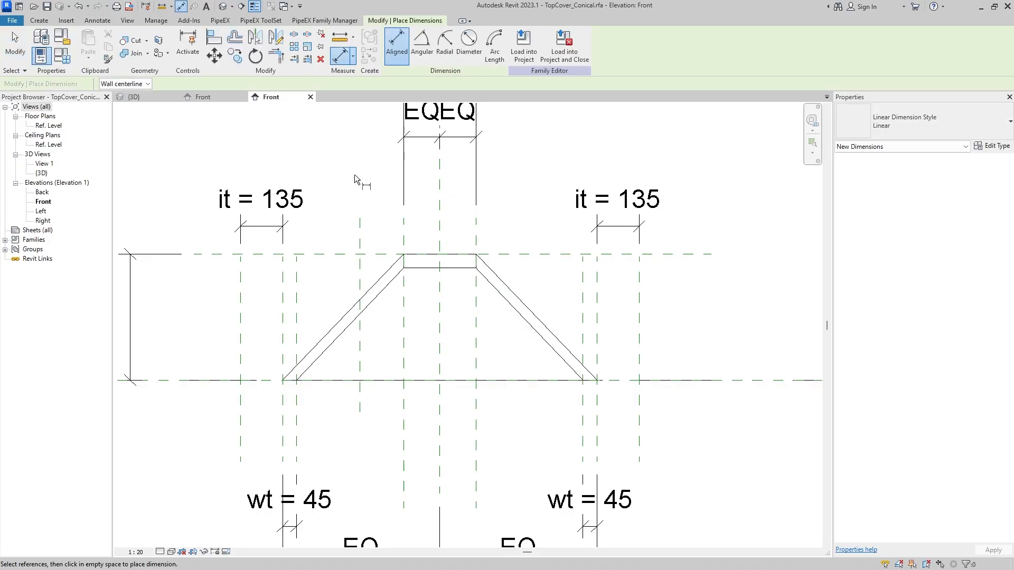
pyautogui.click(404, 240)
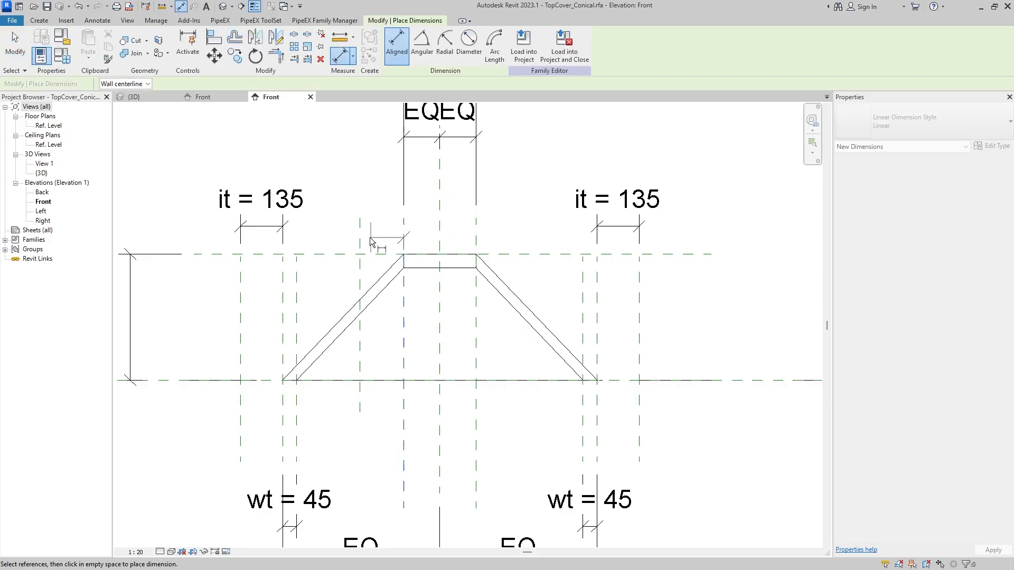
pyautogui.click(363, 243)
pyautogui.click(327, 228)
pyautogui.press('Escape')
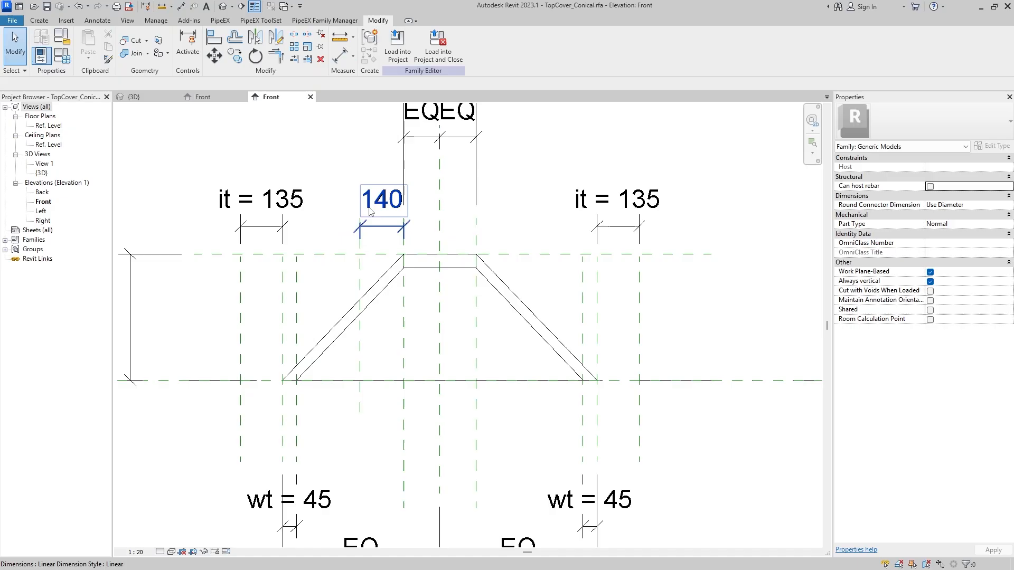
pyautogui.click(438, 44)
pyautogui.click(401, 127)
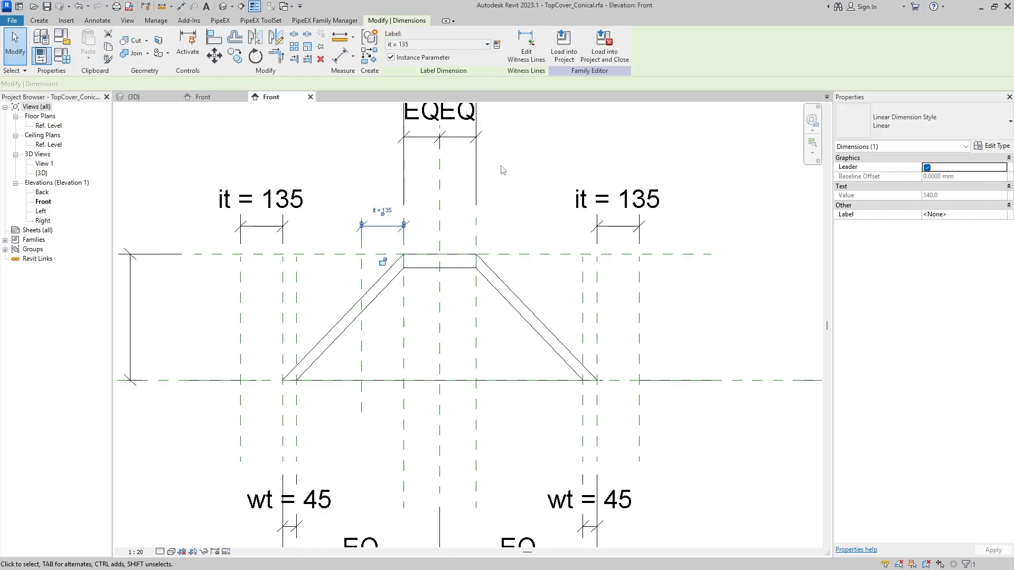
pyautogui.click(492, 198)
# Start a new revolve and sketch a sloped boundary line from the outermost left it plane at the base to the new plane at height h.
pyautogui.click(42, 20)
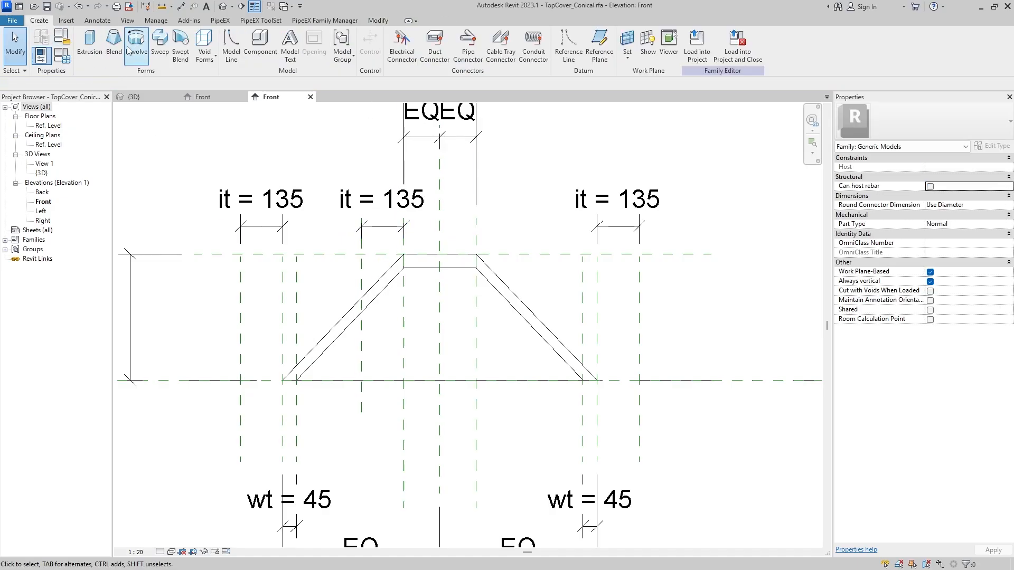
pyautogui.click(137, 44)
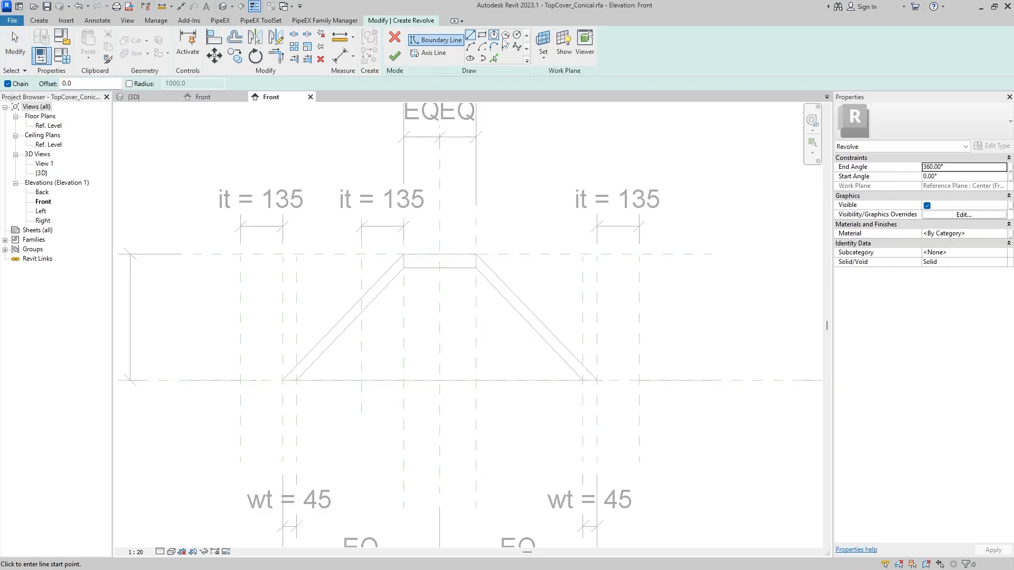
pyautogui.click(240, 380)
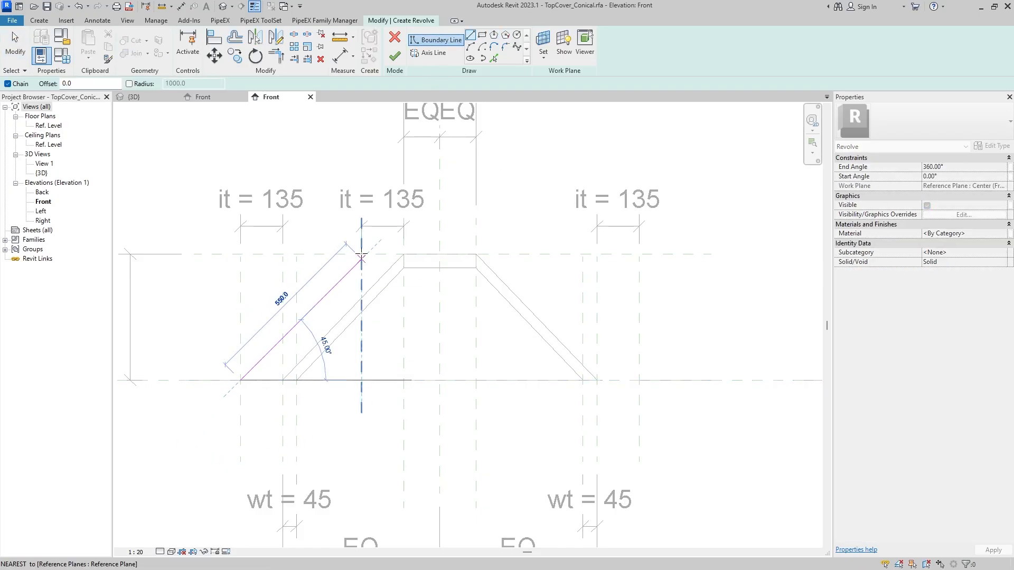
pyautogui.scroll(5, 359, 267)
pyautogui.scroll(-4, 362, 253)
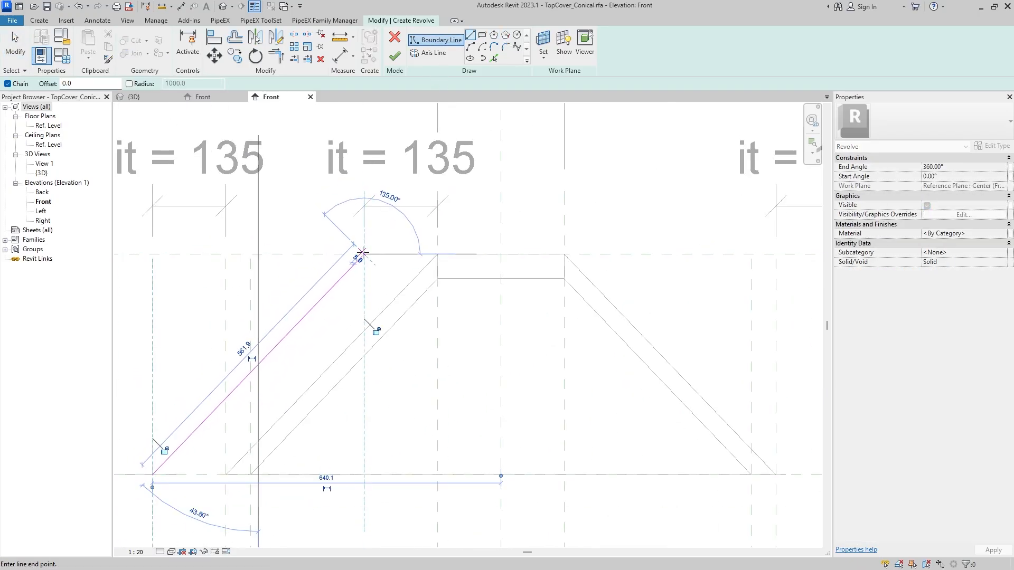
pyautogui.click(364, 255)
pyautogui.press('Escape')
pyautogui.press('Escape')
pyautogui.scroll(-2, 354, 258)
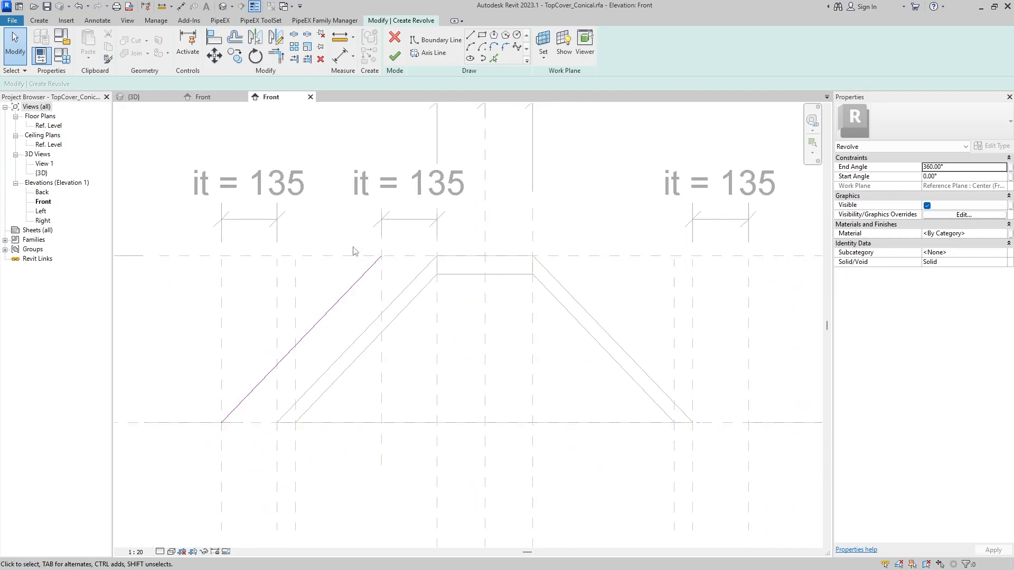
# Align the sloped line's upper end with the h plane and lock it to the new vertical it reference plane.
pyautogui.click(213, 37)
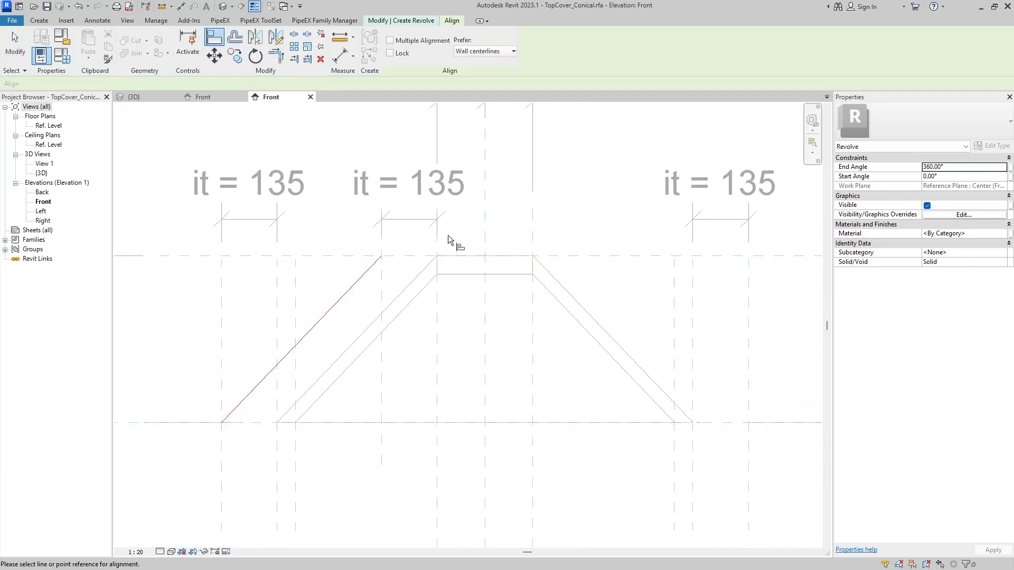
pyautogui.scroll(2, 398, 253)
pyautogui.click(398, 255)
pyautogui.click(376, 260)
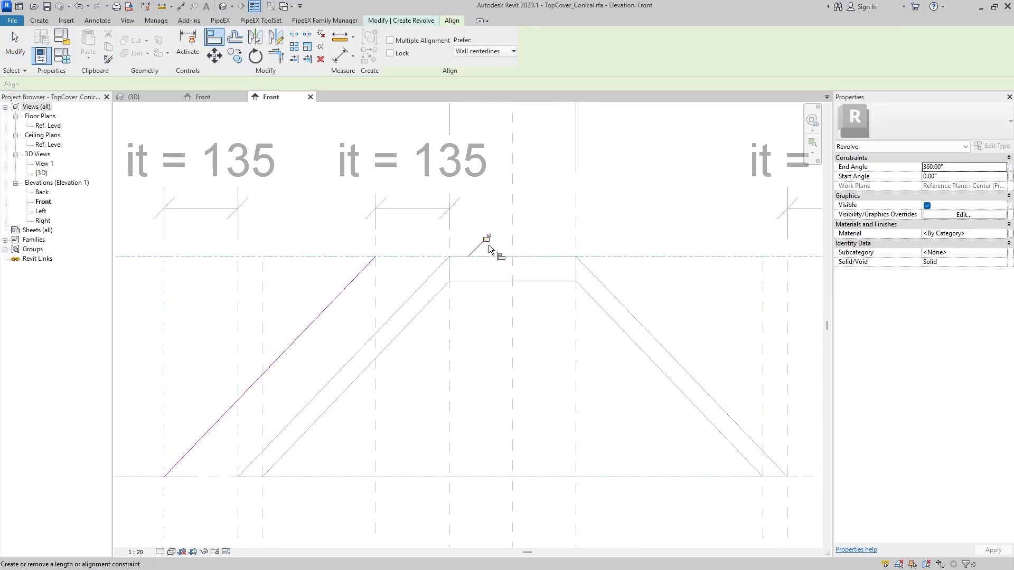
pyautogui.click(373, 288)
pyautogui.click(376, 257)
pyautogui.click(394, 382)
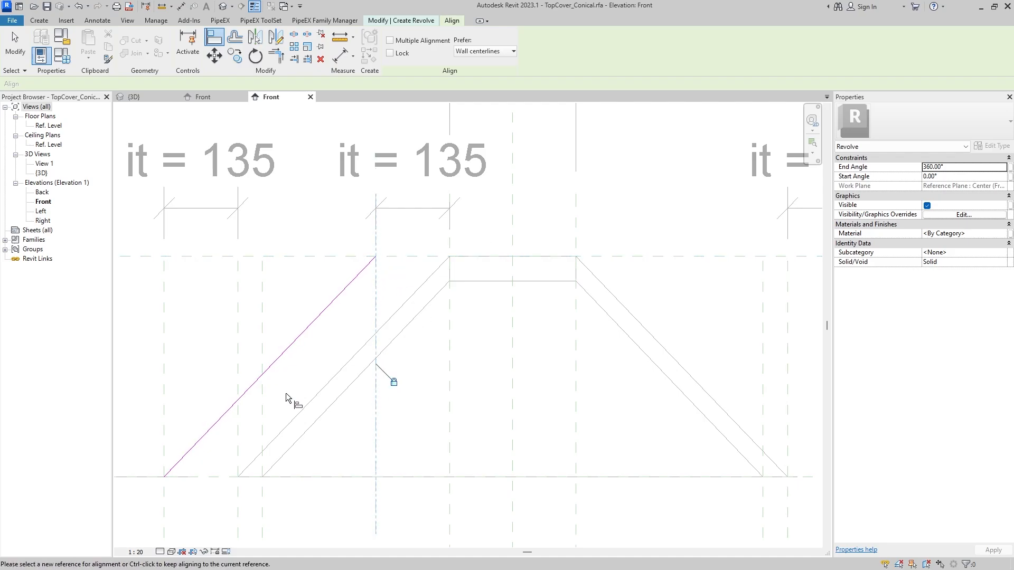
# Align and lock the sloped line's lower end to the outermost left it plane and the base level.
pyautogui.moveTo(158, 519); pyautogui.dragTo(258, 425, button='middle')
pyautogui.click(258, 425)
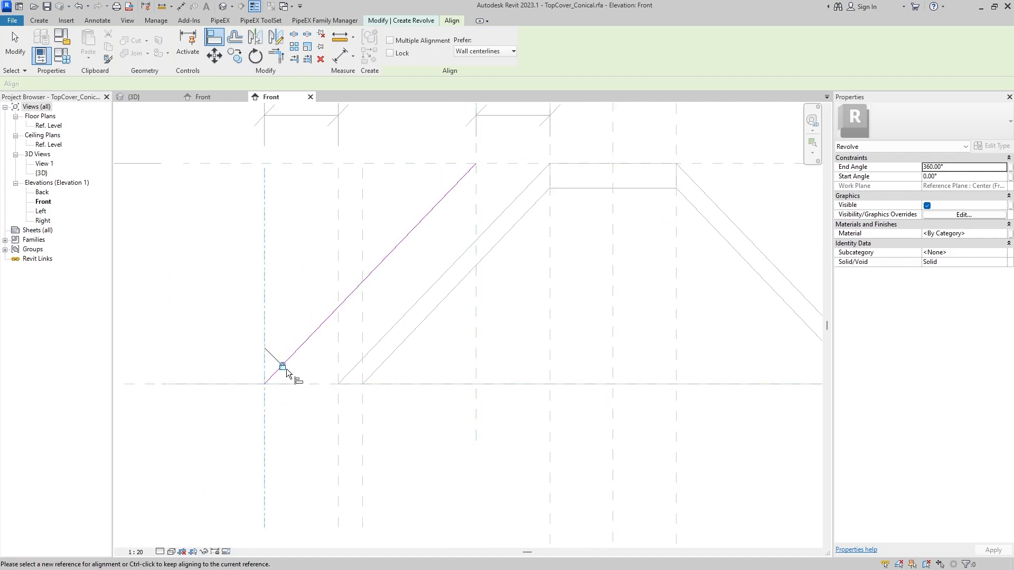
pyautogui.click(304, 382)
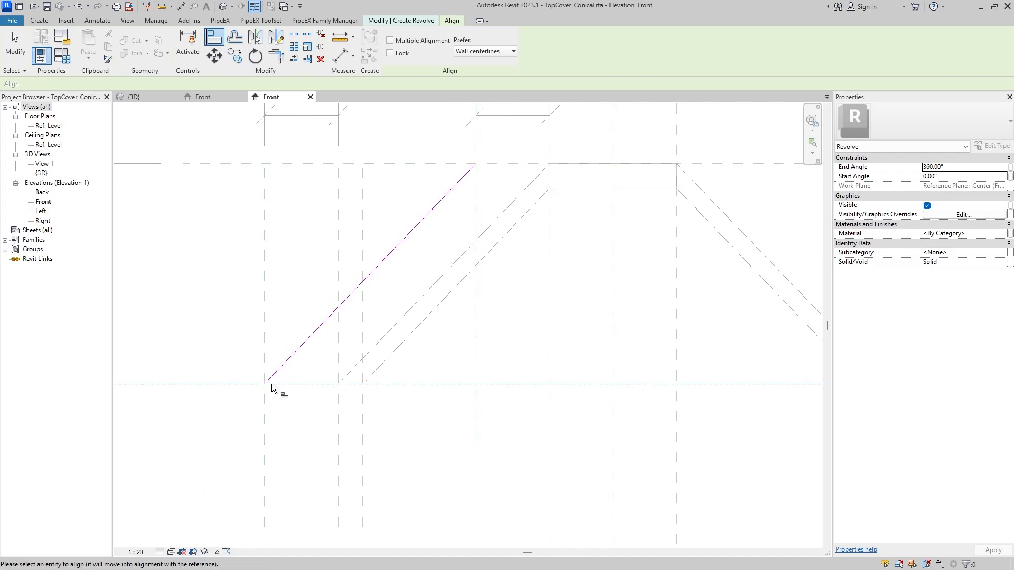
pyautogui.click(486, 366)
pyautogui.moveTo(528, 243); pyautogui.dragTo(451, 309, button='middle')
pyautogui.press('Escape')
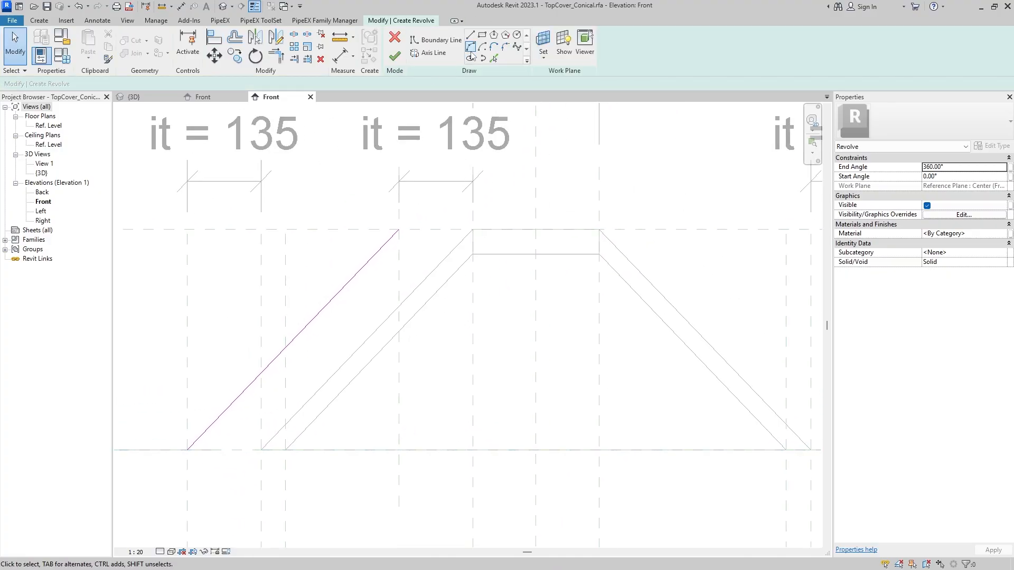
# Sketch a second sloped boundary line from the left D plane at the base to the left d1 plane at height h.
pyautogui.click(470, 34)
pyautogui.click(261, 450)
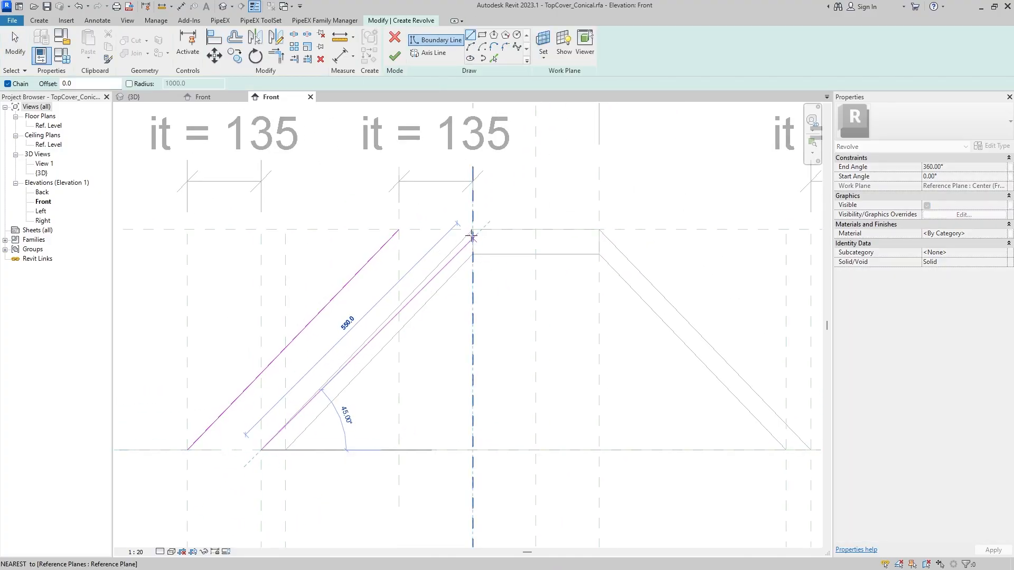
pyautogui.click(473, 230)
pyautogui.press('Escape')
pyautogui.press('Escape')
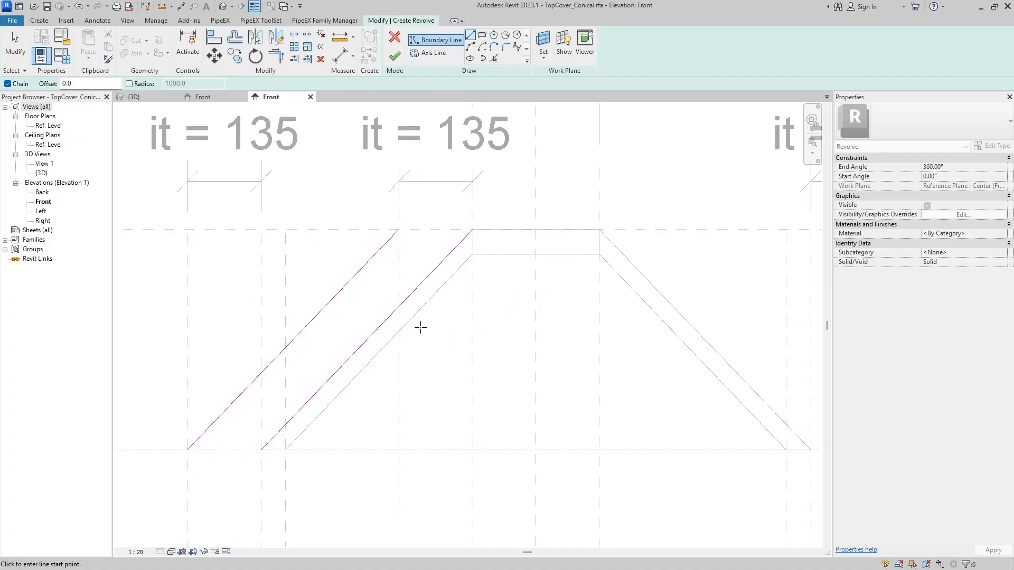
# Align the second sloped line's lower end with the base level and lock it to the left D reference plane.
pyautogui.press('a')
pyautogui.press('l')
pyautogui.click(242, 452)
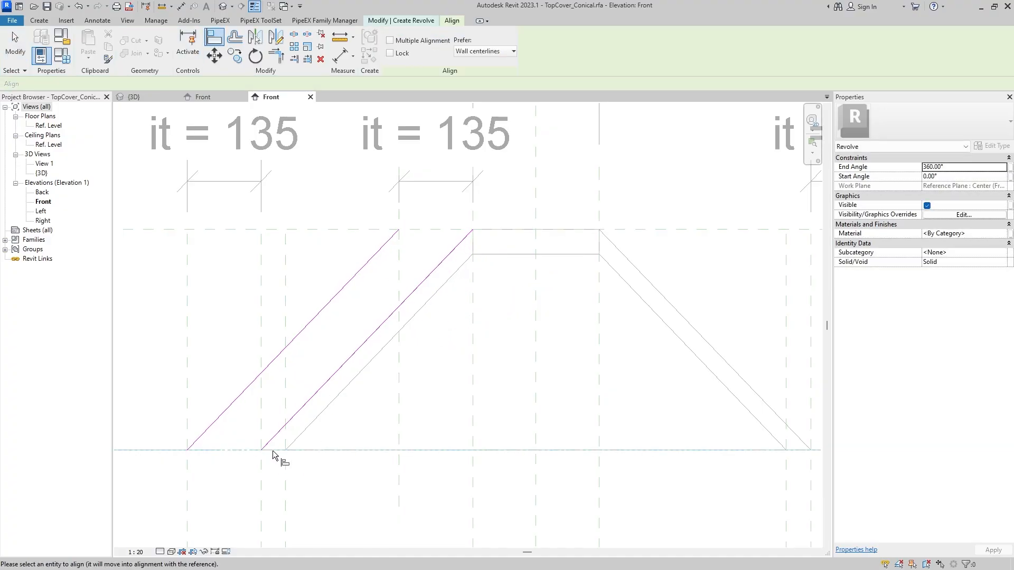
pyautogui.click(261, 417)
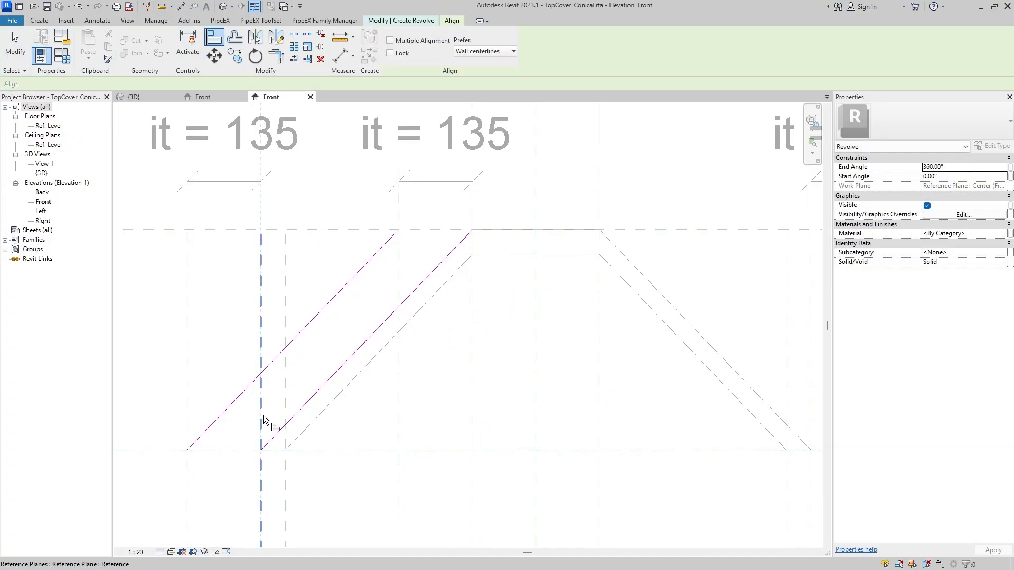
pyautogui.click(262, 450)
pyautogui.click(278, 410)
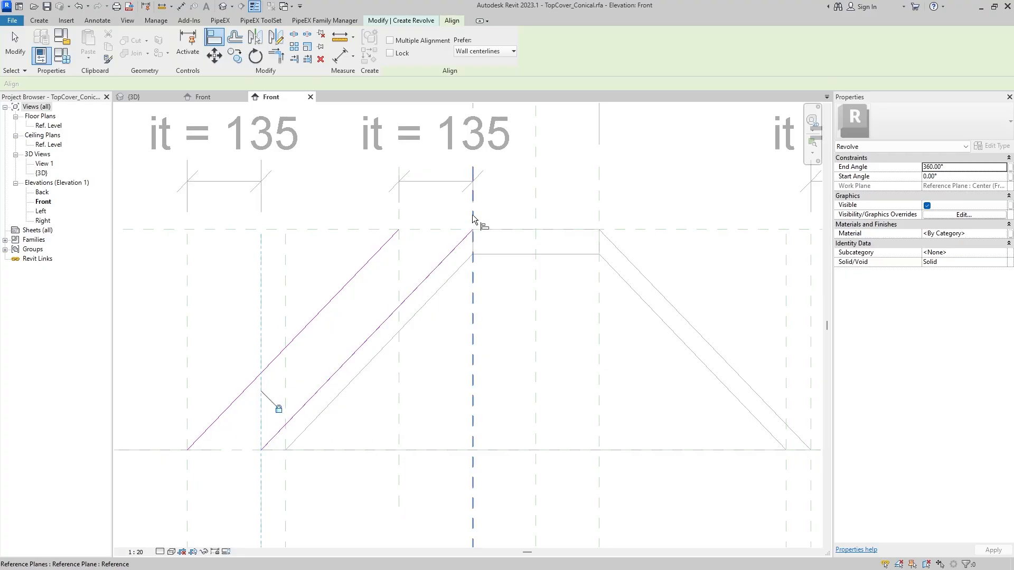
# Lock the second sloped line's upper end to the left d1 plane and align it with the h plane.
pyautogui.click(474, 216)
pyautogui.click(472, 229)
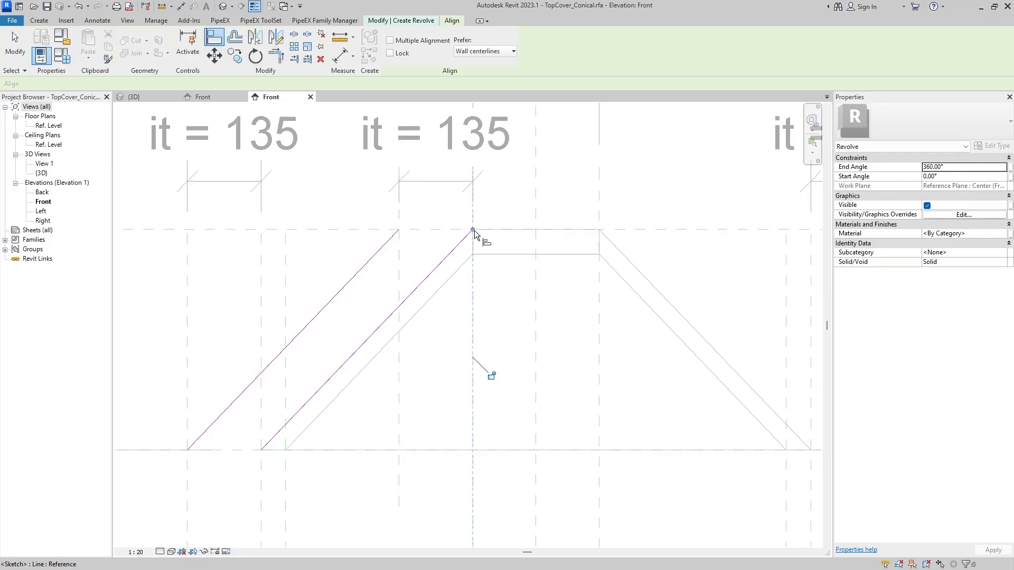
pyautogui.click(491, 374)
pyautogui.click(356, 233)
pyautogui.click(474, 230)
pyautogui.press('Escape')
pyautogui.press('Escape')
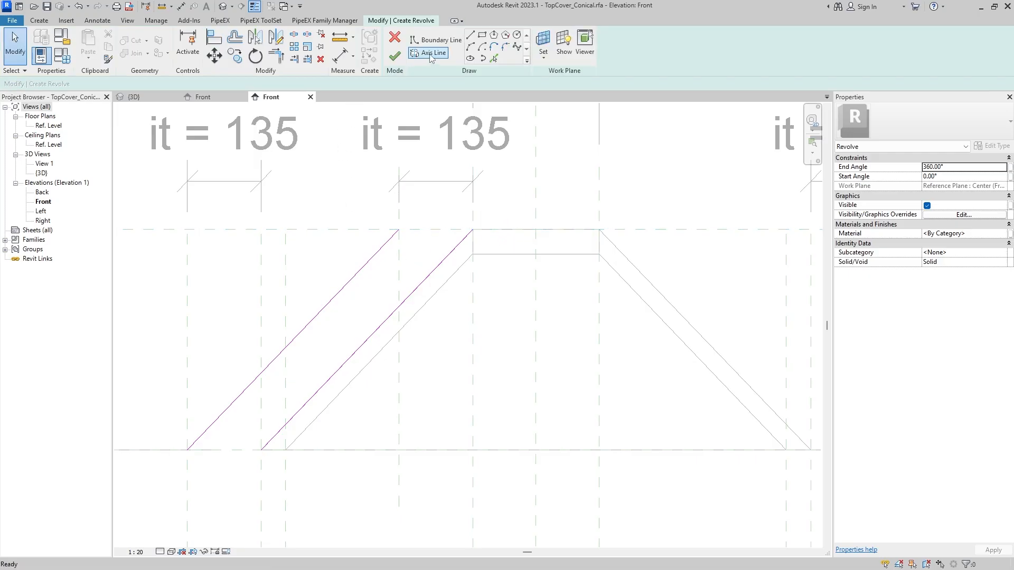
# Close the insulation profile with a boundary line along the h plane and another along the base level, joining both sloped lines.
pyautogui.click(470, 35)
pyautogui.click(398, 230)
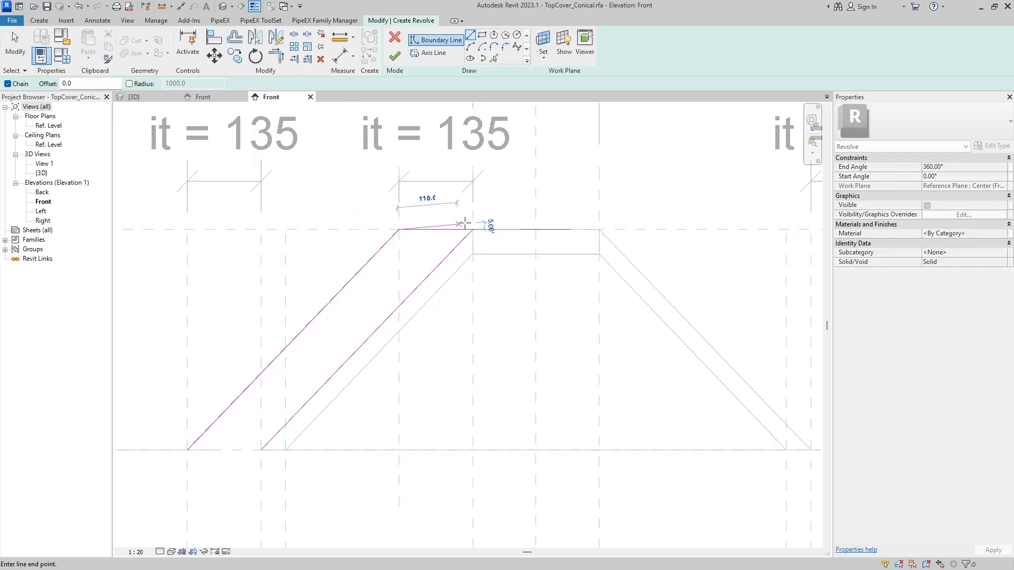
pyautogui.click(472, 230)
pyautogui.click(187, 449)
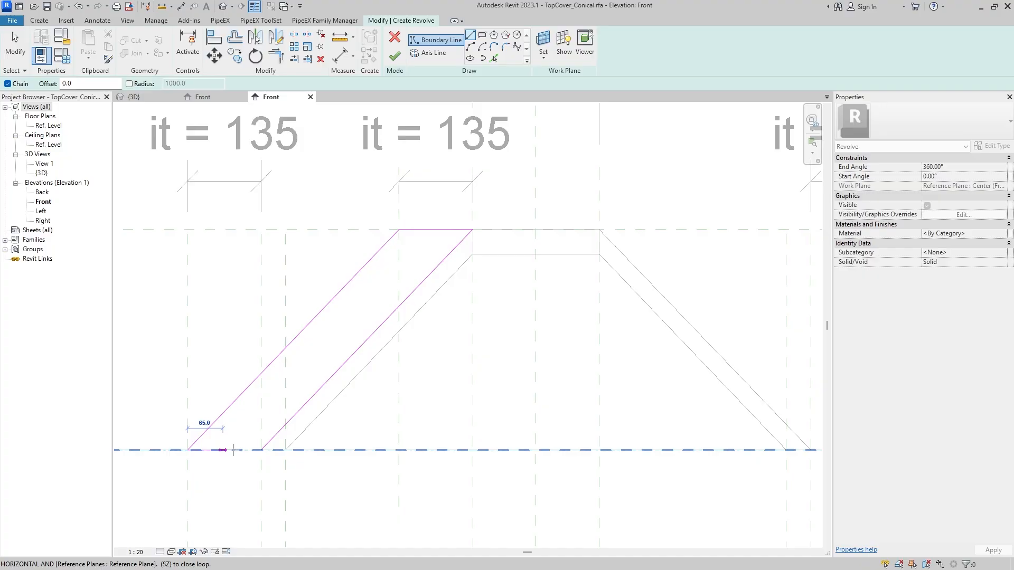
pyautogui.click(262, 450)
pyautogui.press('Escape')
pyautogui.press('Escape')
pyautogui.scroll(-3, 396, 278)
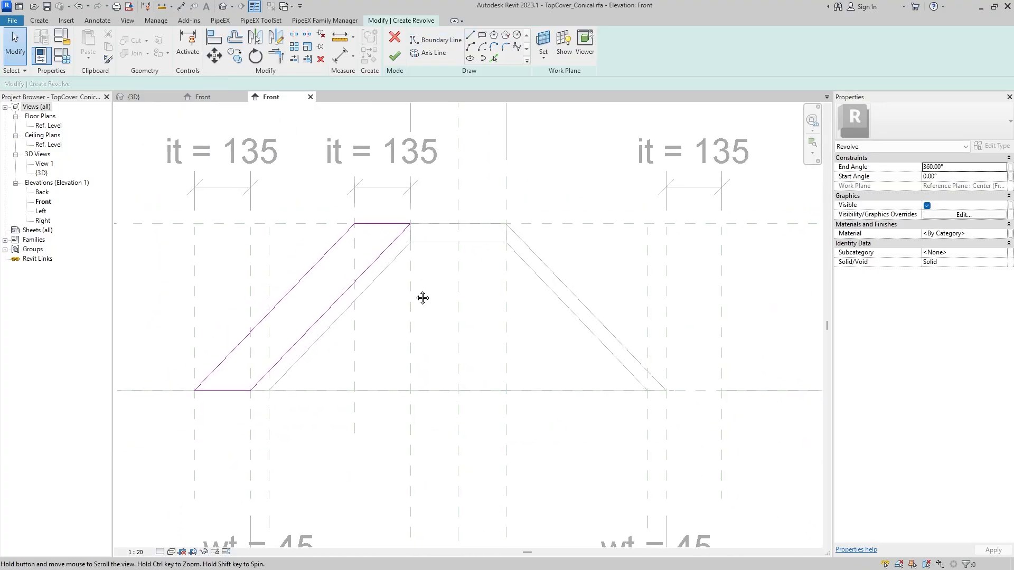
# Draw a vertical axis line about 20 mm long on the Center (Left/Right) plane and finish the insulation revolve.
pyautogui.click(431, 53)
pyautogui.click(457, 344)
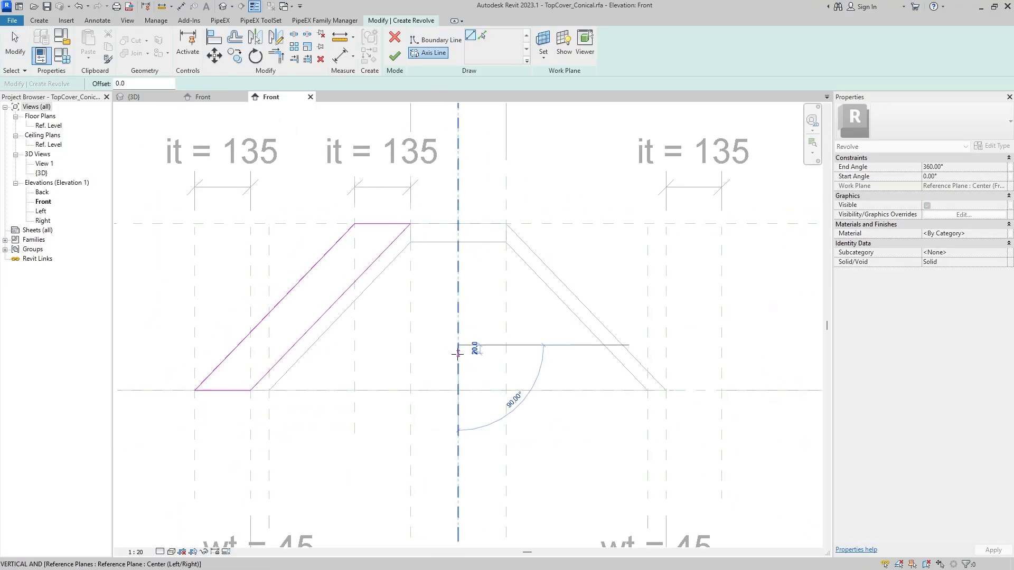
pyautogui.click(457, 353)
pyautogui.click(474, 286)
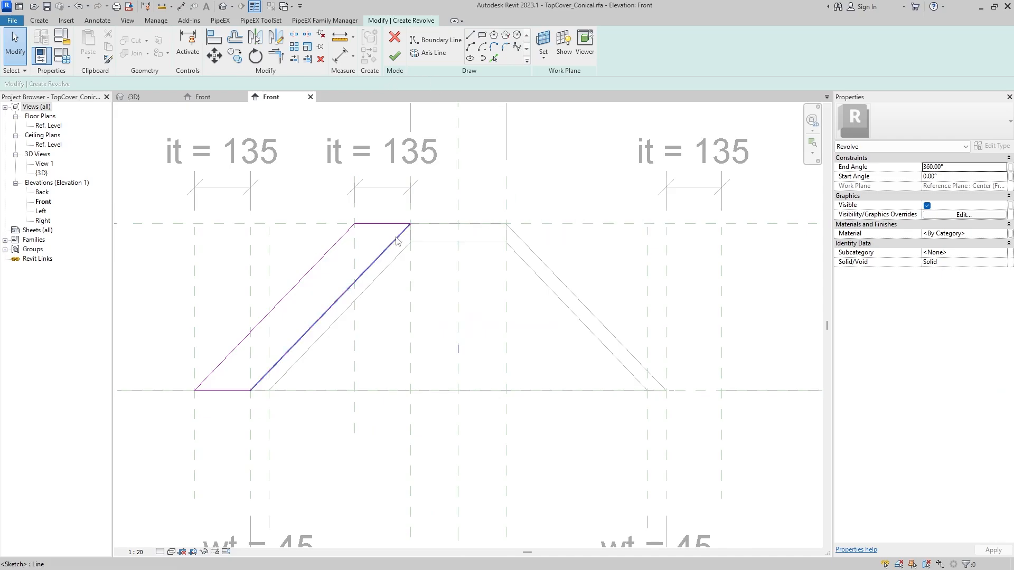
pyautogui.scroll(-4, 485, 334)
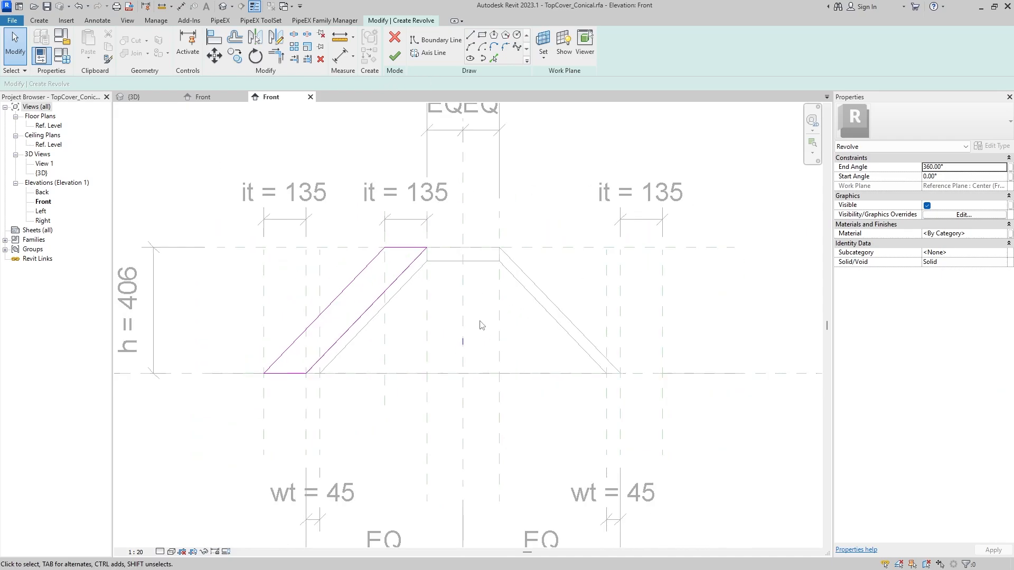
pyautogui.scroll(4, 426, 423)
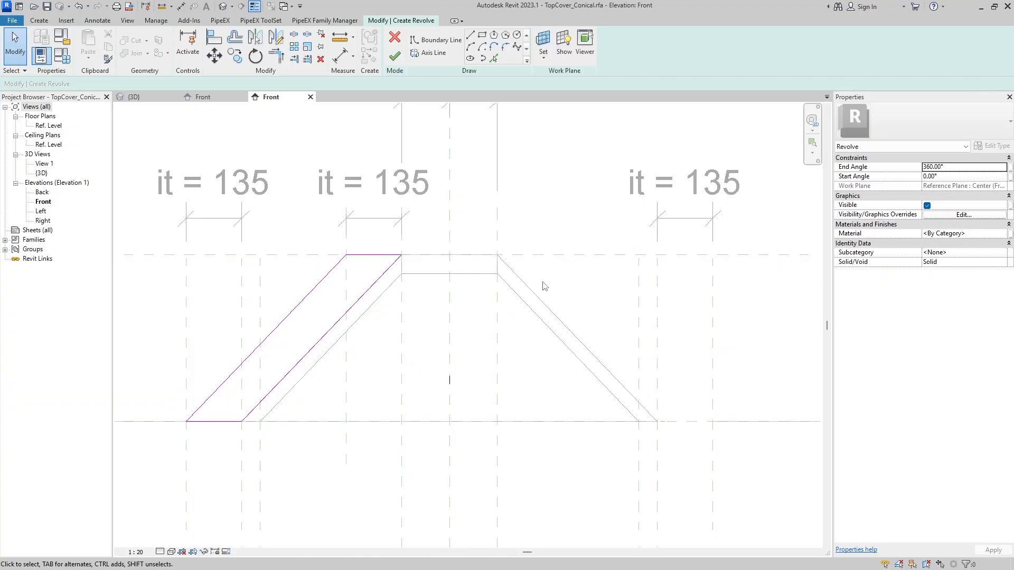
pyautogui.click(396, 57)
pyautogui.click(316, 323)
pyautogui.scroll(-2, 253, 338)
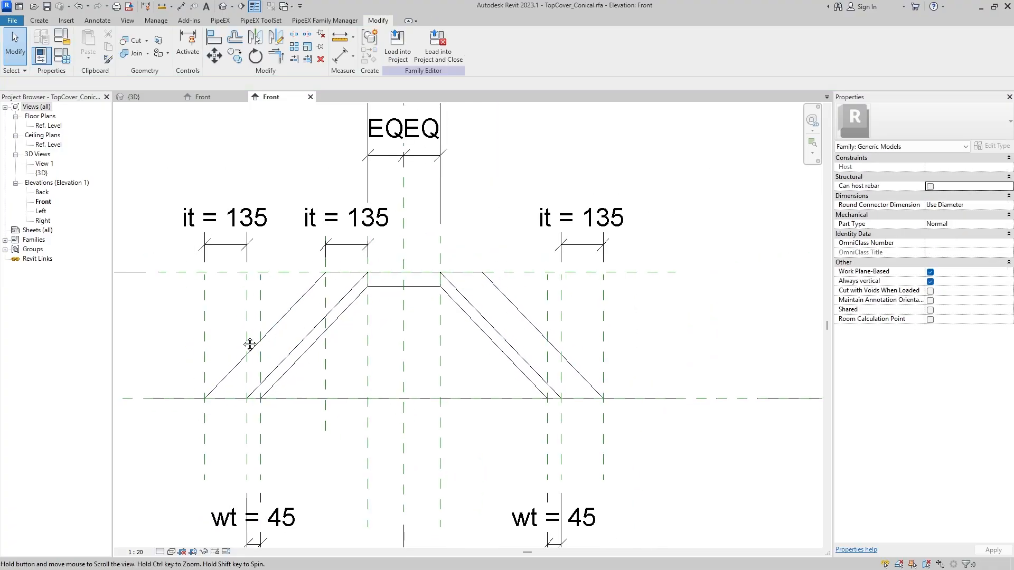
# Try to nudge the two left it reference planes outward together.
pyautogui.scroll(2, 250, 344)
pyautogui.click(208, 400)
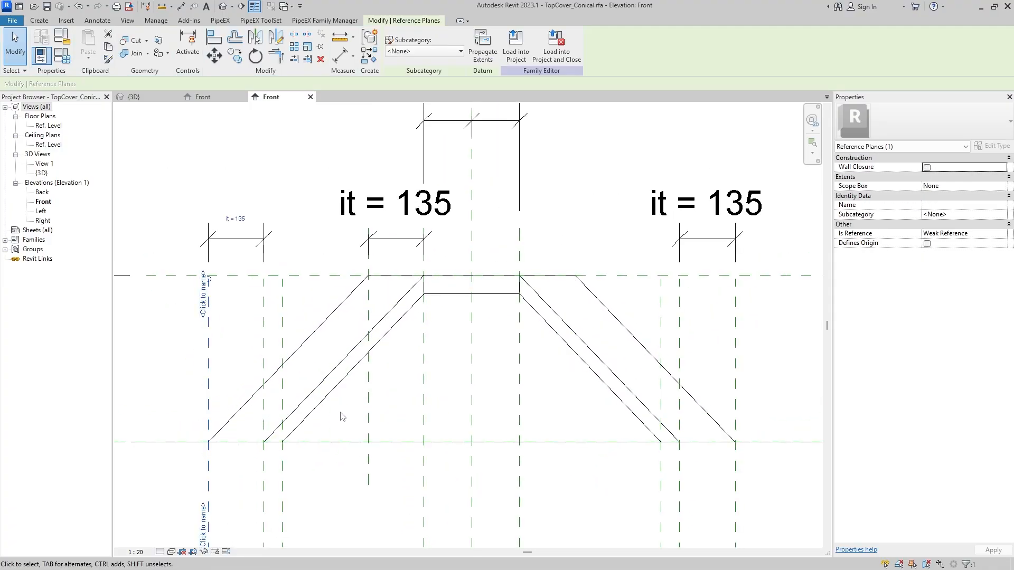
pyautogui.keyDown('ctrl'); pyautogui.click(369, 316); pyautogui.keyUp('ctrl')
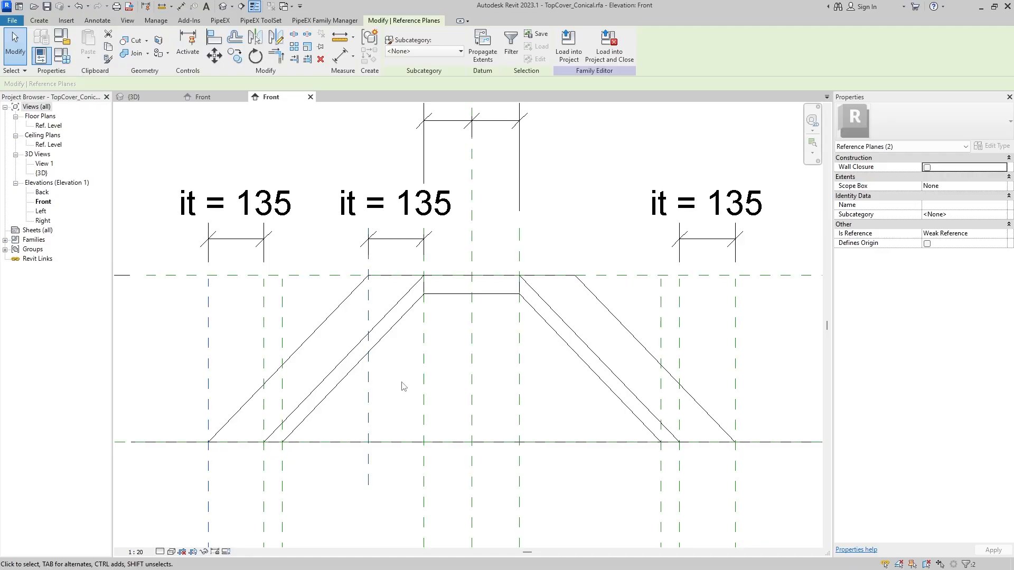
pyautogui.press('Left')
pyautogui.press('Left')
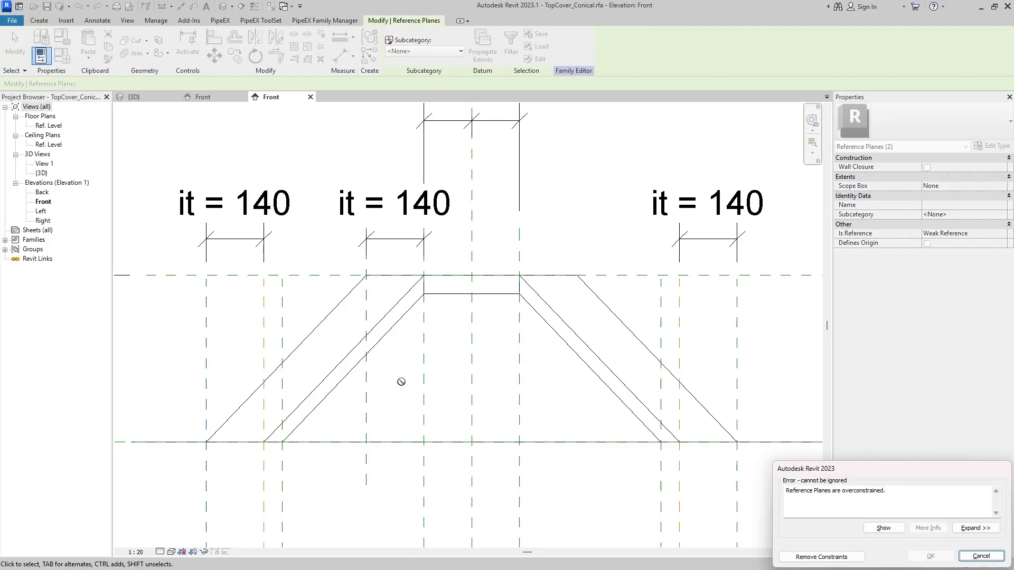
pyautogui.press('Return')
pyautogui.scroll(-2, 381, 300)
pyautogui.scroll(2, 380, 300)
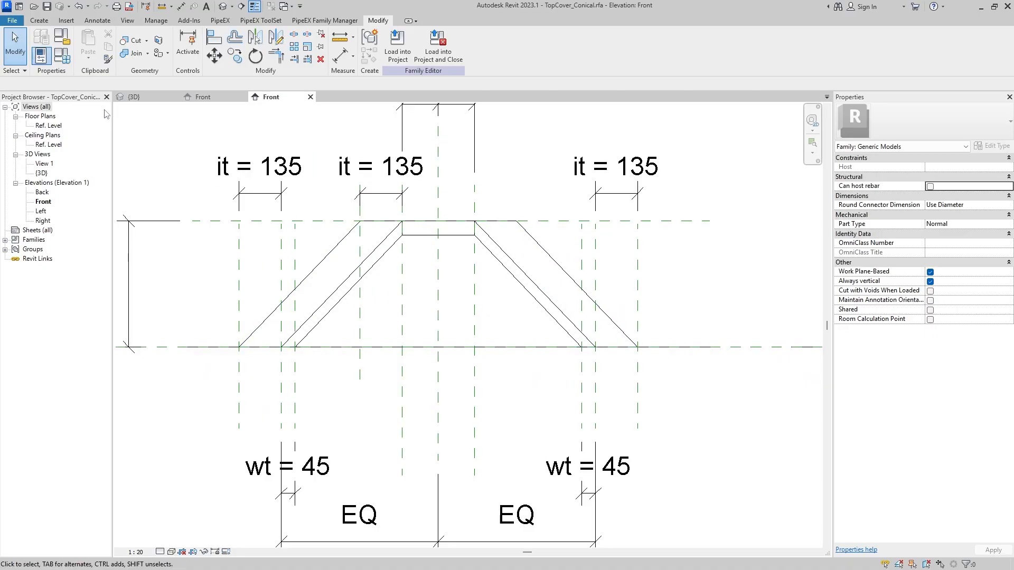
# Set the family parameters wt to 40 and it to 50.
pyautogui.click(62, 56)
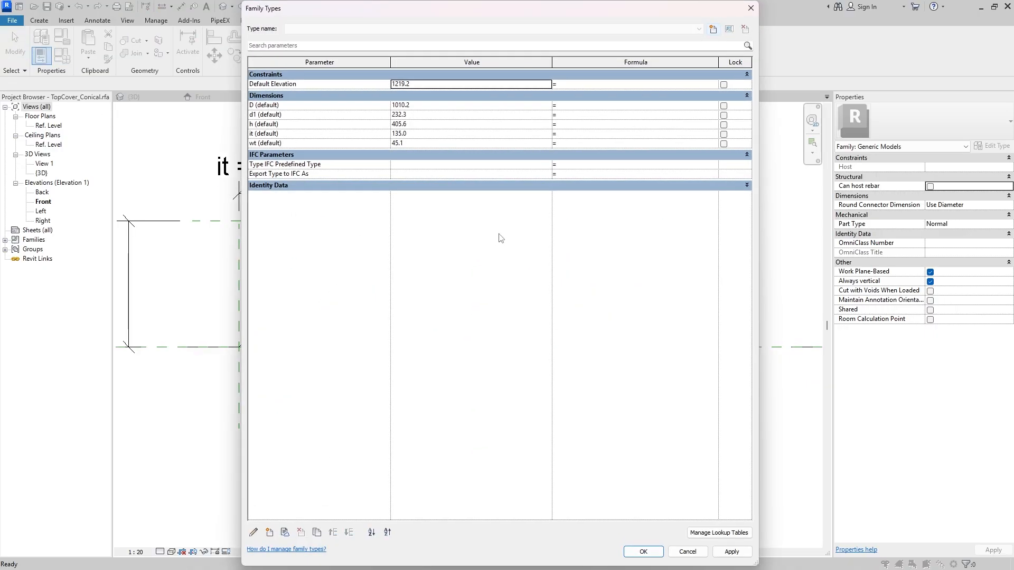
pyautogui.click(424, 143)
pyautogui.click(423, 136)
pyautogui.write('40')
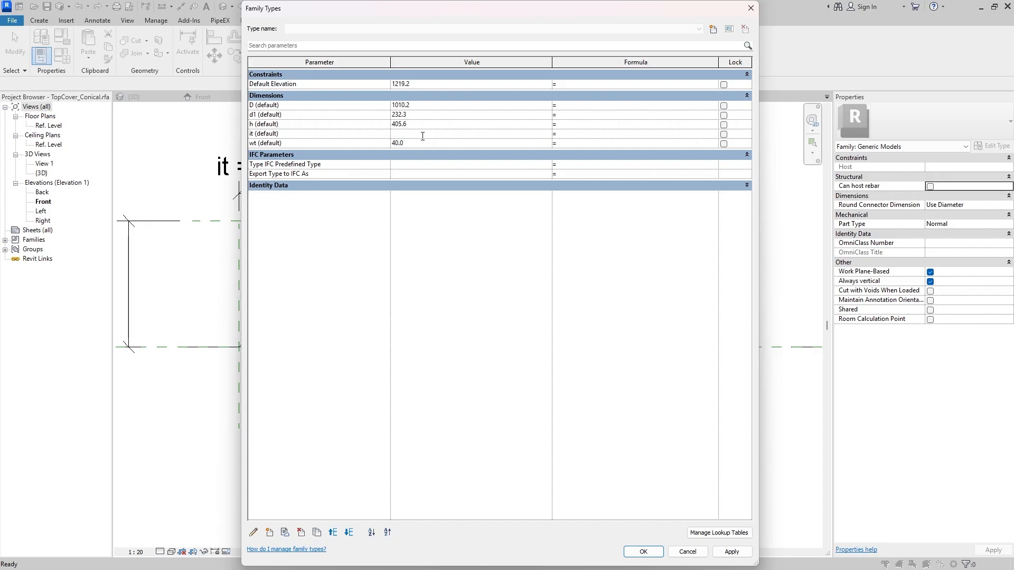
pyautogui.click(644, 552)
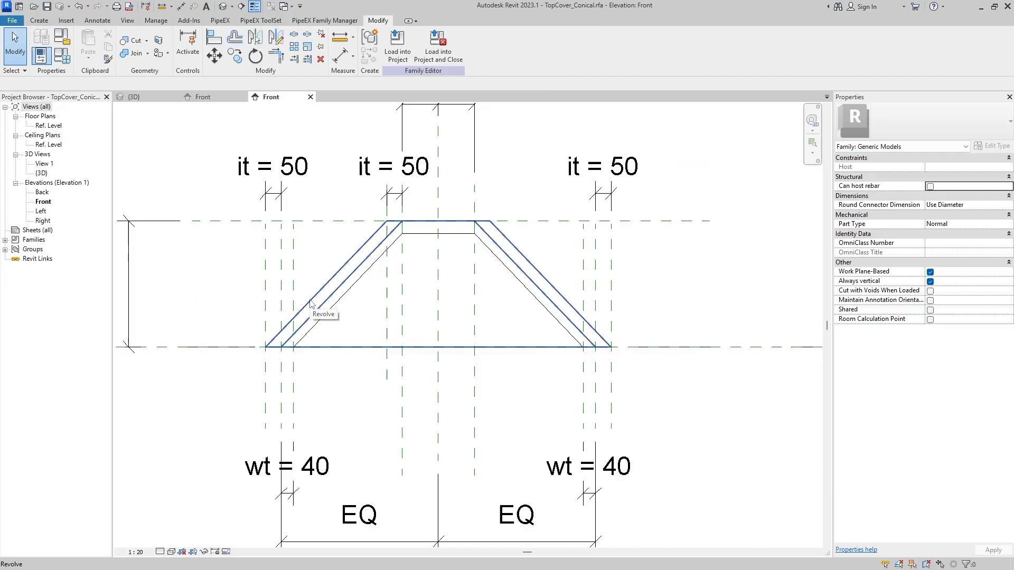
pyautogui.moveTo(344, 378); pyautogui.dragTo(343, 407, button='middle')
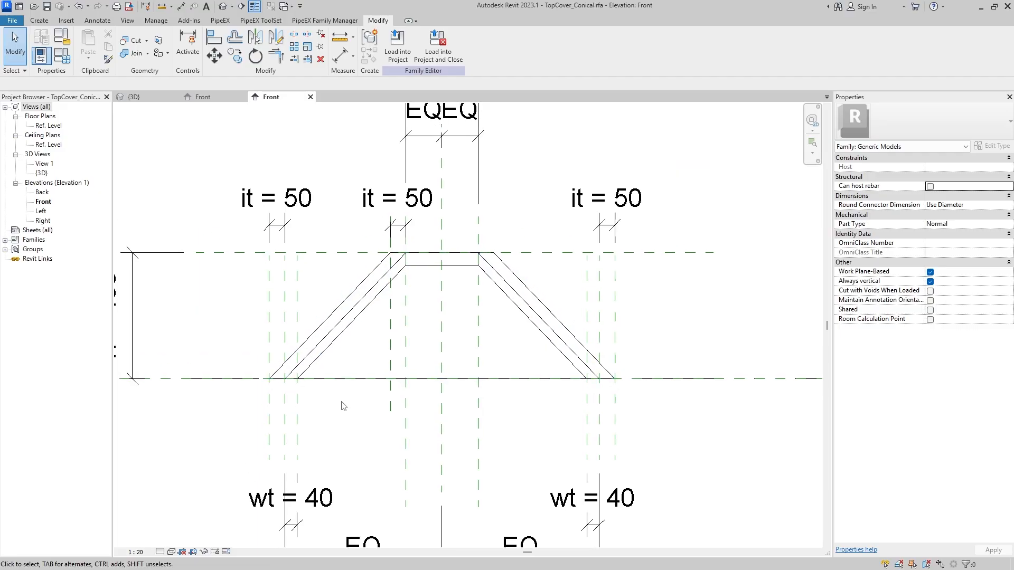
# Assign the Glass material to the outer insulation revolve in the 3D view.
pyautogui.click(223, 7)
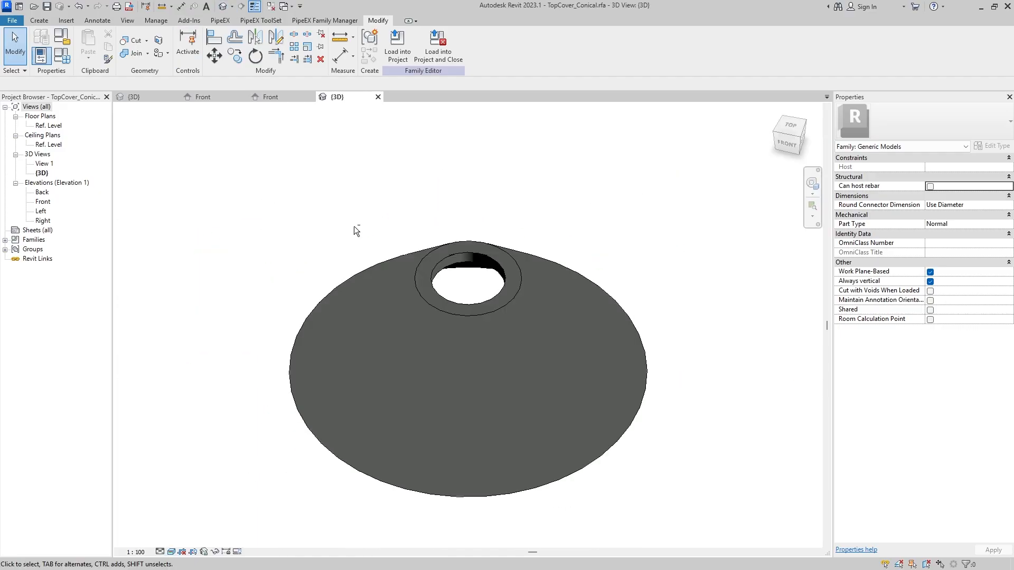
pyautogui.click(358, 272)
pyautogui.keyDown('shift'); pyautogui.moveTo(492, 326); pyautogui.dragTo(507, 317, button='middle'); pyautogui.keyUp('shift')
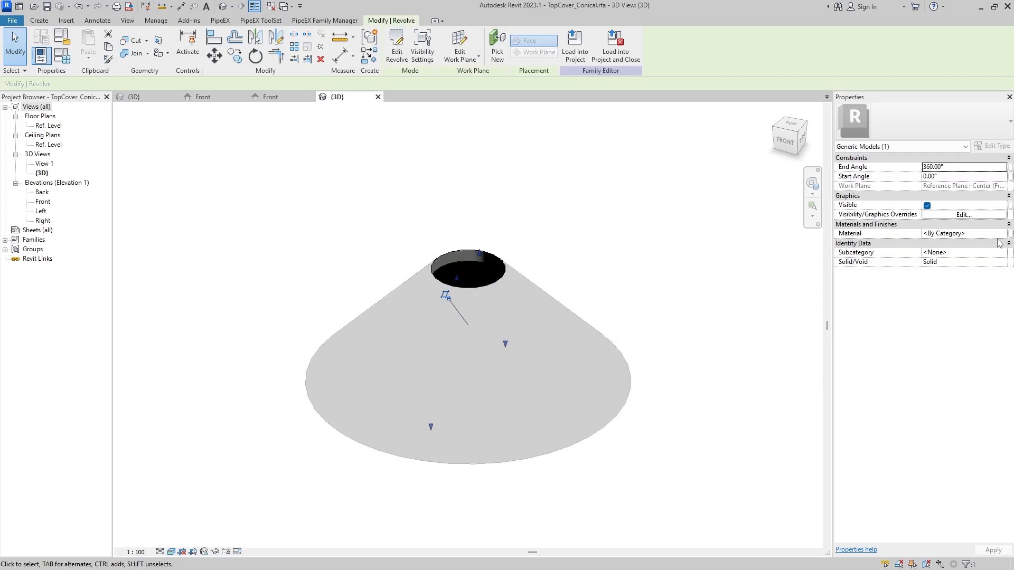
pyautogui.click(987, 233)
pyautogui.click(1002, 233)
pyautogui.click(475, 351)
pyautogui.click(568, 420)
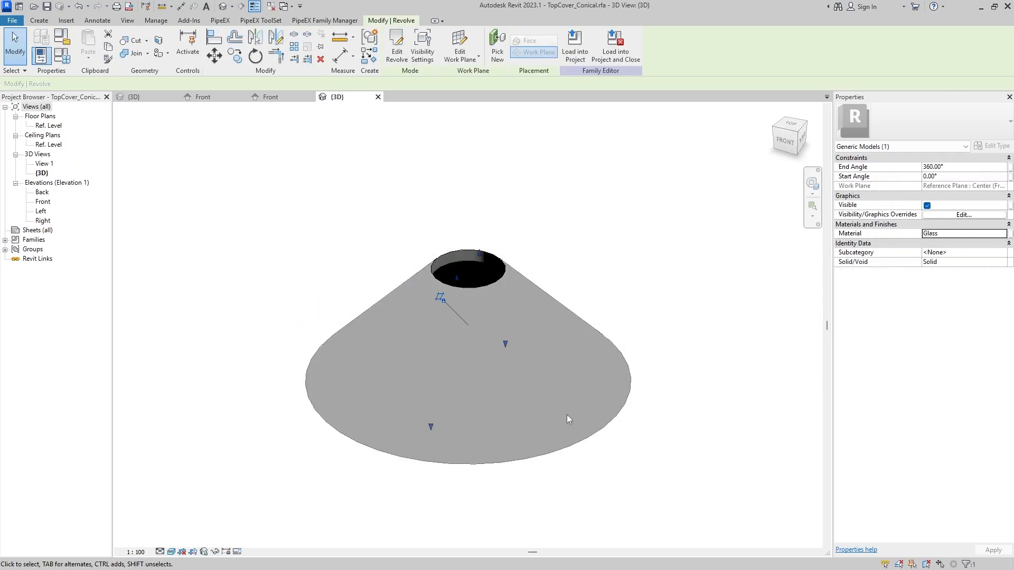
pyautogui.click(674, 194)
pyautogui.moveTo(596, 324)
pyautogui.keyDown('shift'); pyautogui.mouseDown(button='middle')
pyautogui.moveTo(483, 243)
pyautogui.moveTo(597, 338)
pyautogui.mouseUp(button='middle'); pyautogui.keyUp('shift')
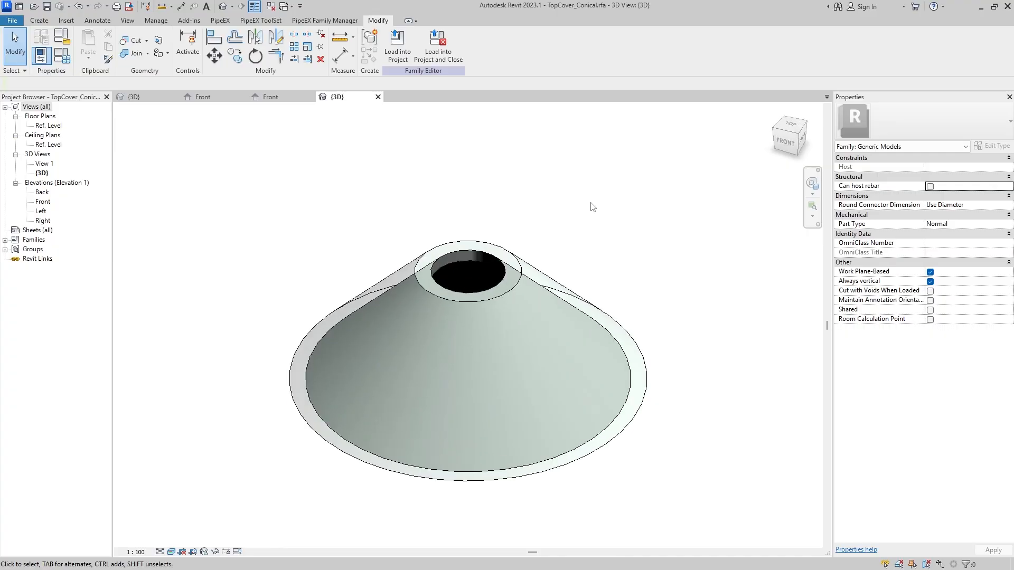
# Orbit the glass-covered cone in 3D and close the inactive views of the open families.
pyautogui.keyDown('shift'); pyautogui.moveTo(592, 217); pyautogui.dragTo(402, 189, button='middle'); pyautogui.keyUp('shift')
pyautogui.click(270, 8)
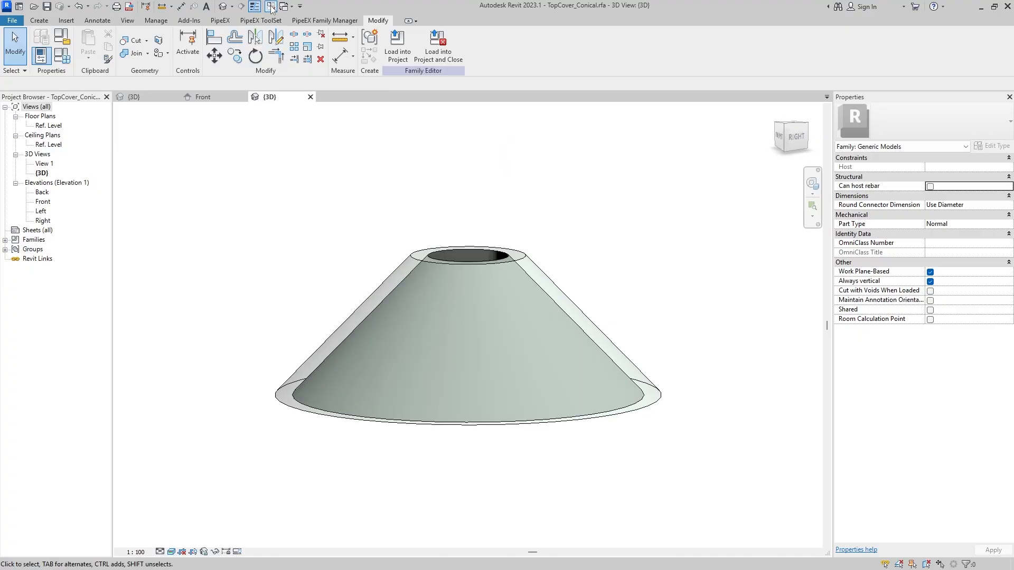
pyautogui.click(241, 96)
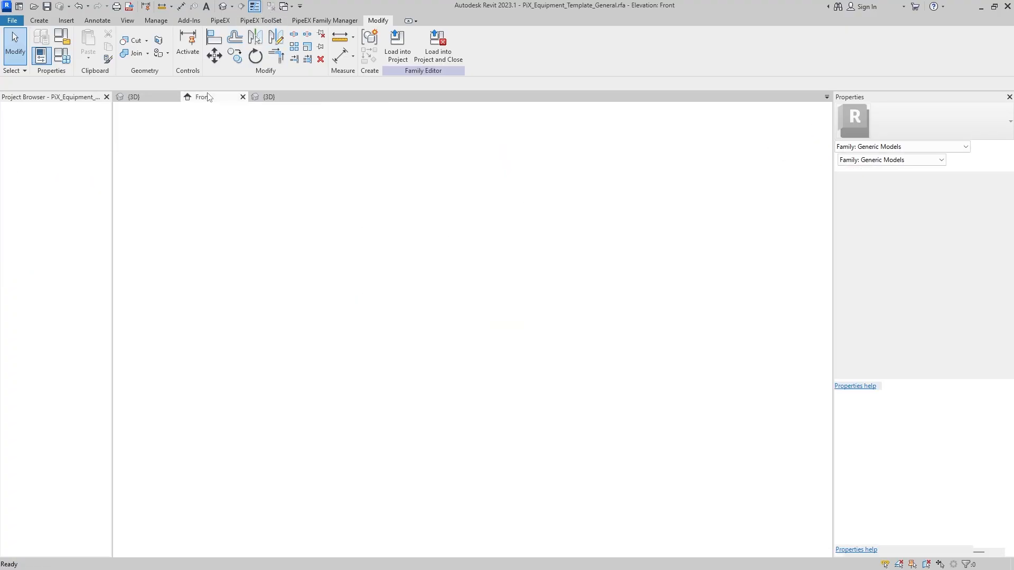
pyautogui.click(264, 96)
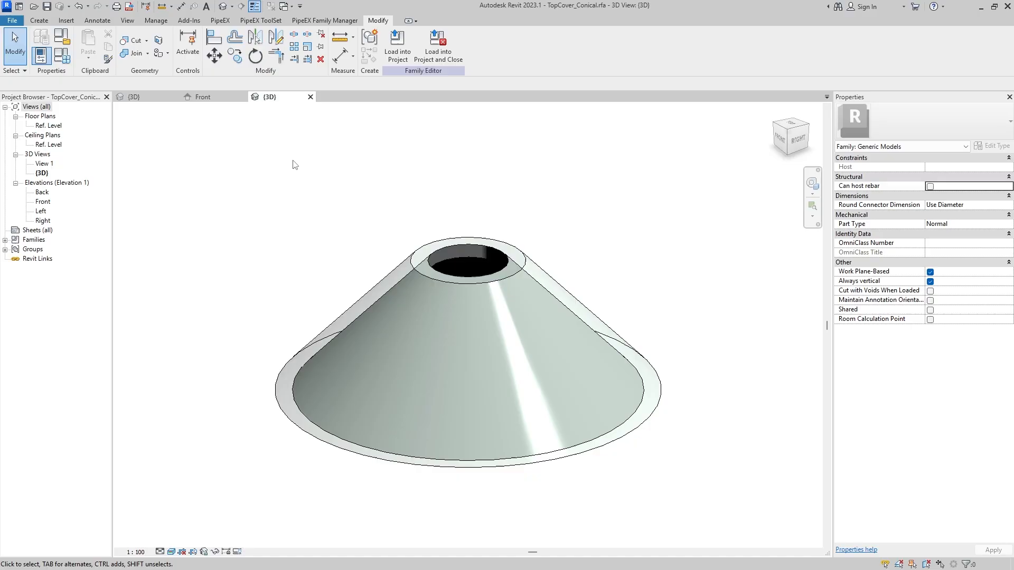
pyautogui.moveTo(851, 272)
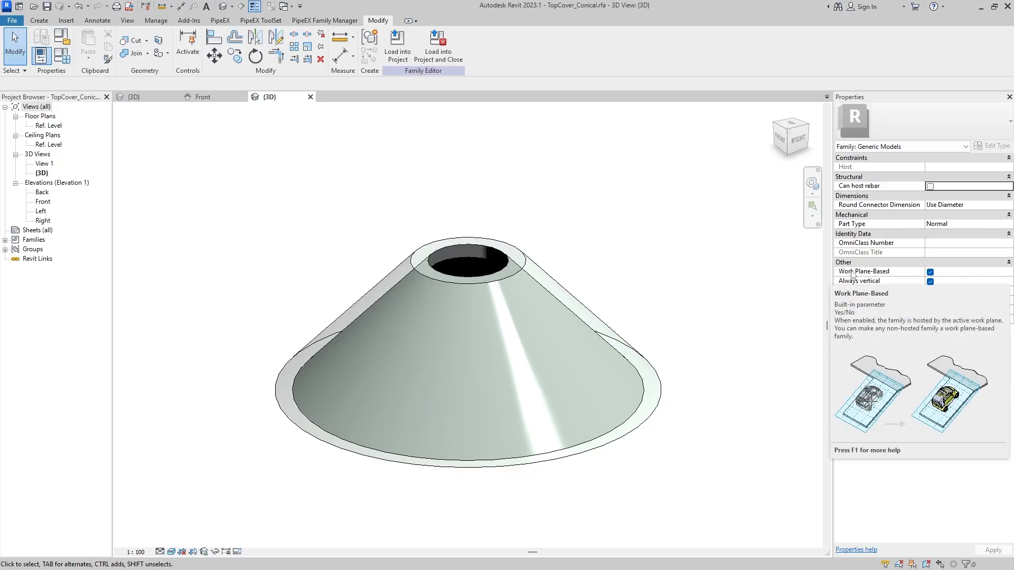
# Load TopCover_Conical into PiX_Equipment_Template_General.rfa and place one instance in Front elevation where the tank's axis meets the horizontal plane at the shell's upper end.
pyautogui.click(398, 55)
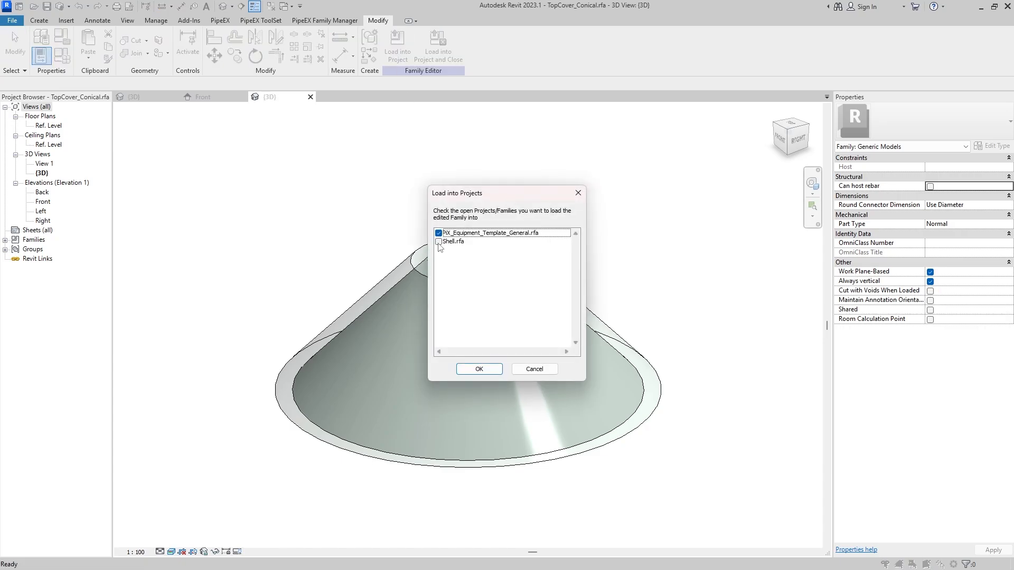
pyautogui.click(481, 368)
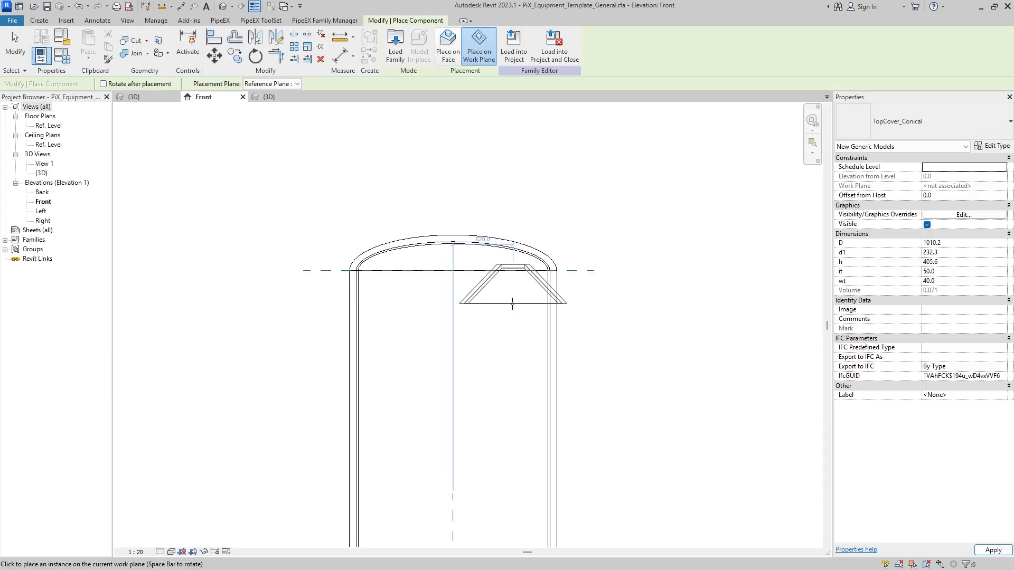
pyautogui.click(453, 270)
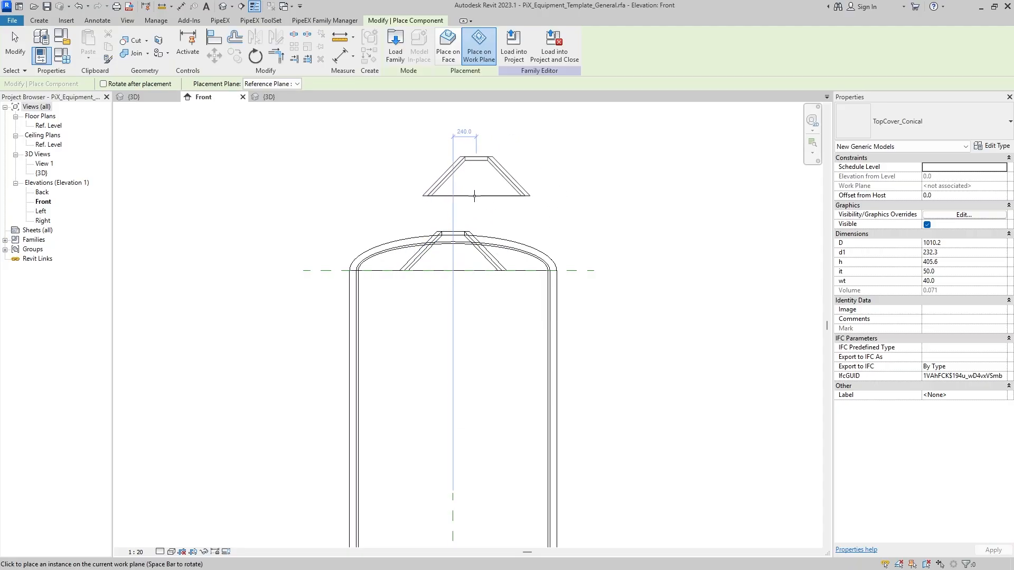
pyautogui.press('Escape')
pyautogui.press('Escape')
# Try to reassign the placed conical cover to a different named work plane.
pyautogui.doubleClick(52, 126)
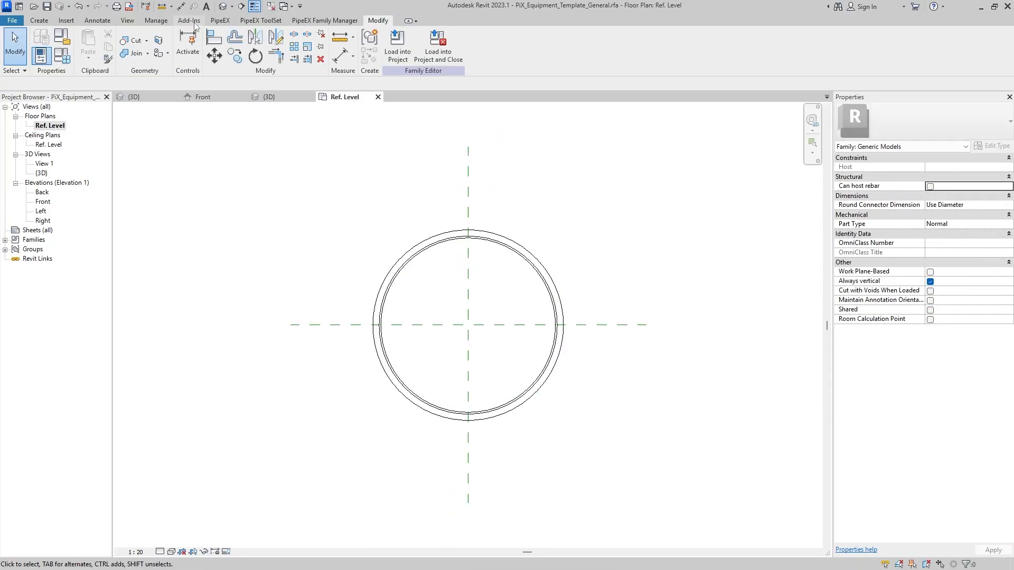
pyautogui.doubleClick(43, 201)
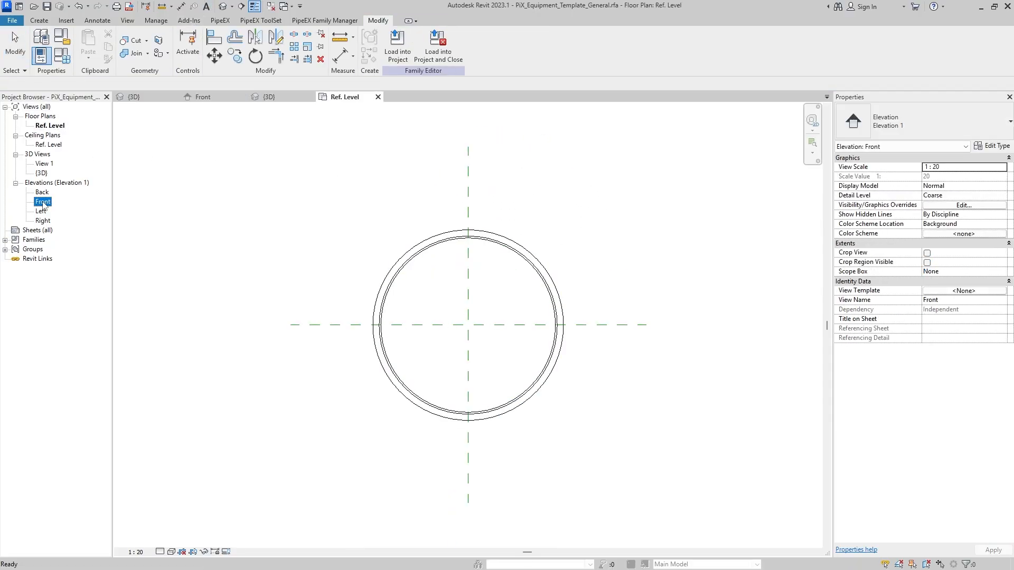
pyautogui.click(453, 235)
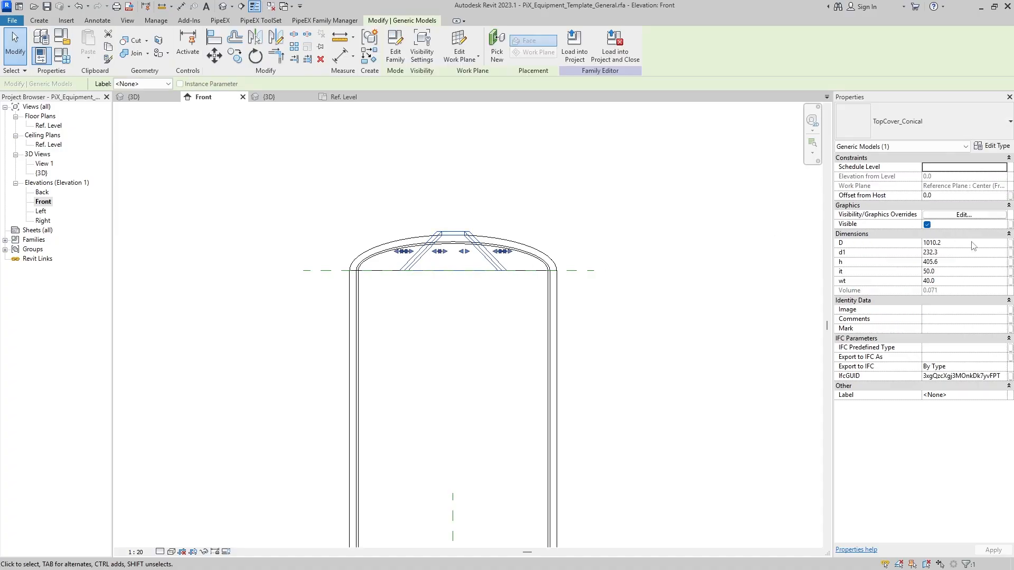
pyautogui.click(478, 59)
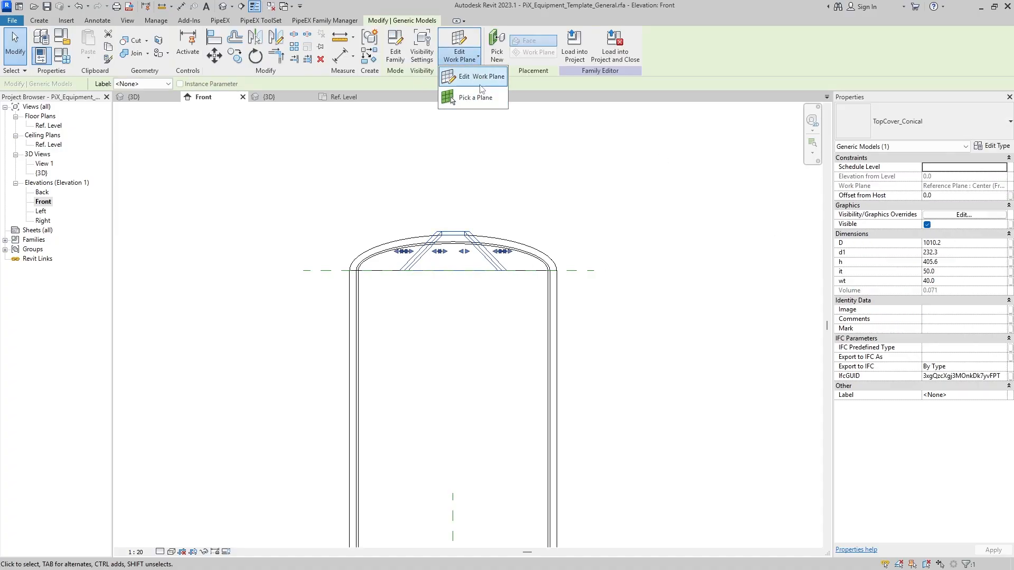
pyautogui.click(478, 83)
pyautogui.click(527, 292)
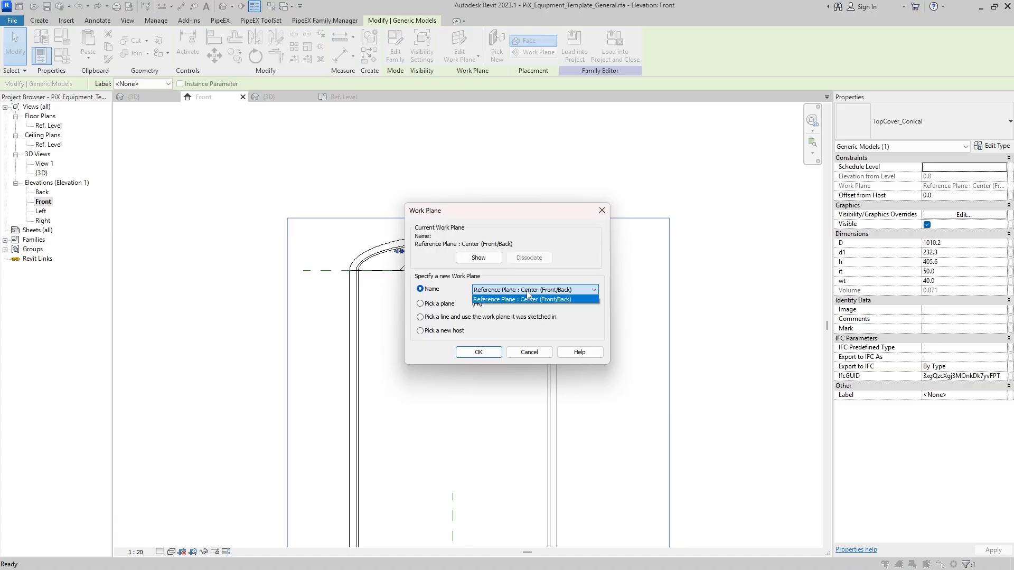
pyautogui.press('Escape')
pyautogui.press('Escape')
pyautogui.press('Escape')
# Delete the conical cover placed in Front elevation and place a new TopCover_Conical at the reference planes' intersection in the Ref. Level plan.
pyautogui.click(492, 259)
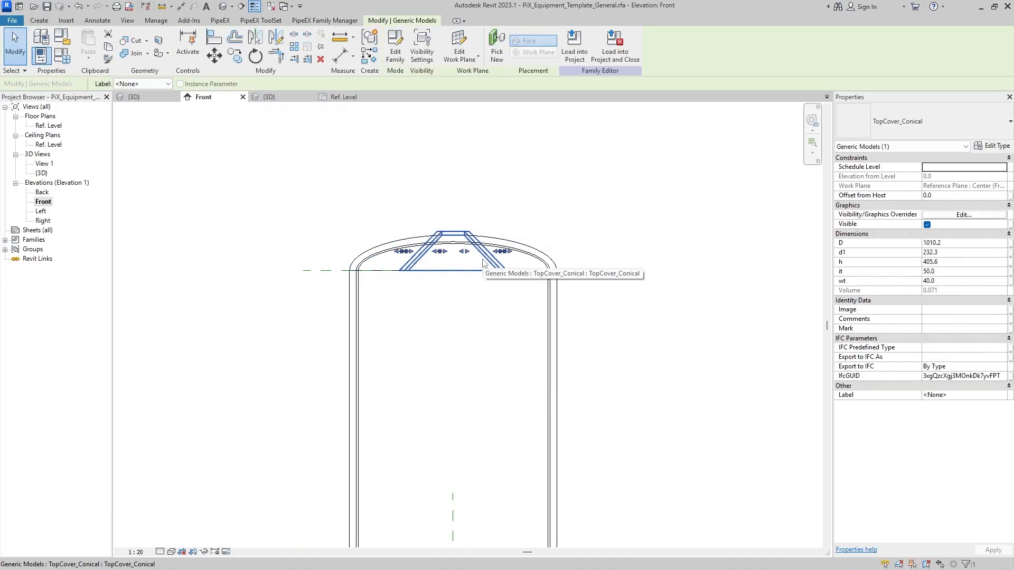
pyautogui.press('Delete')
pyautogui.doubleClick(53, 126)
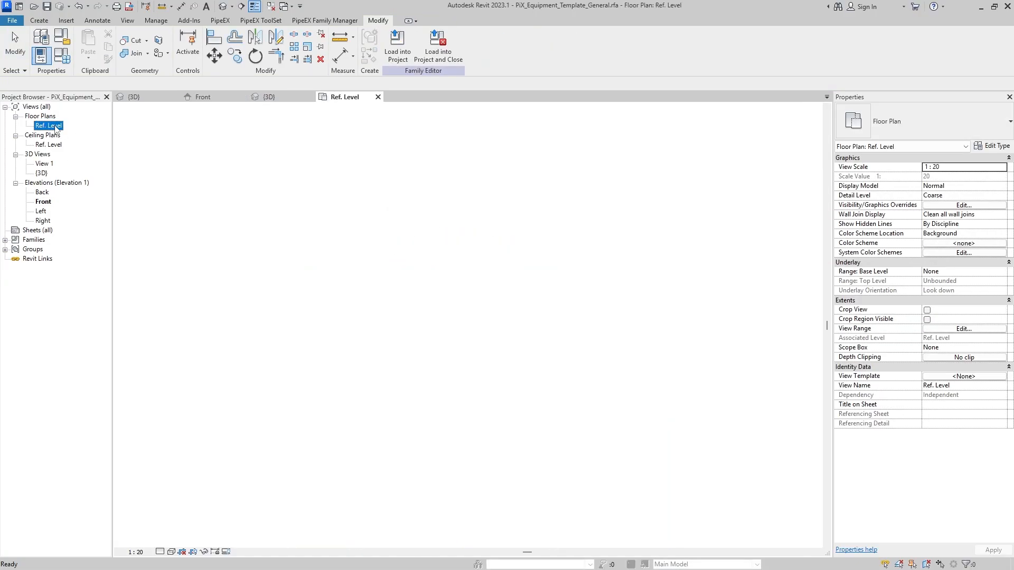
pyautogui.doubleClick(34, 240)
pyautogui.doubleClick(36, 269)
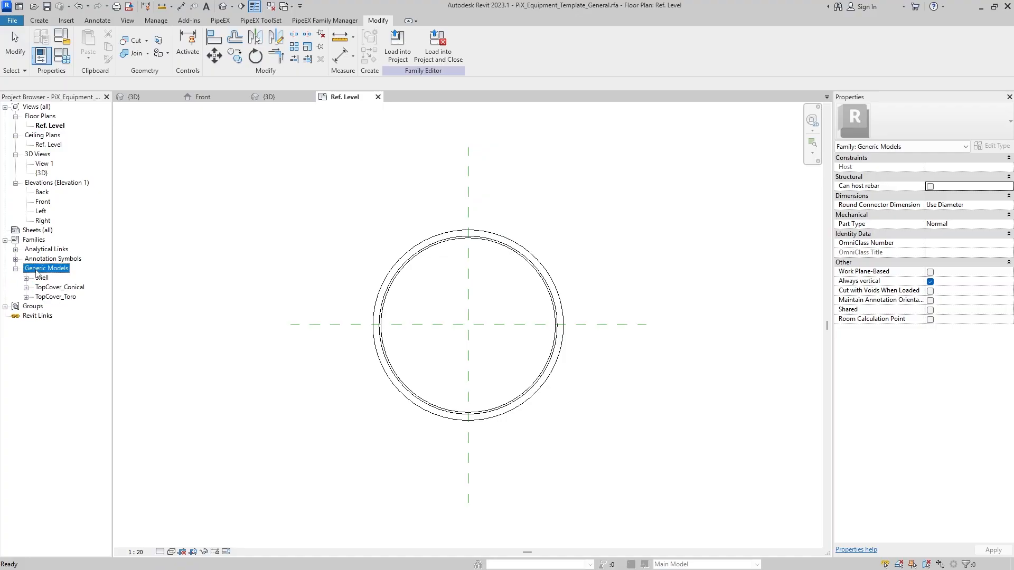
pyautogui.click(66, 297)
pyautogui.click(44, 288)
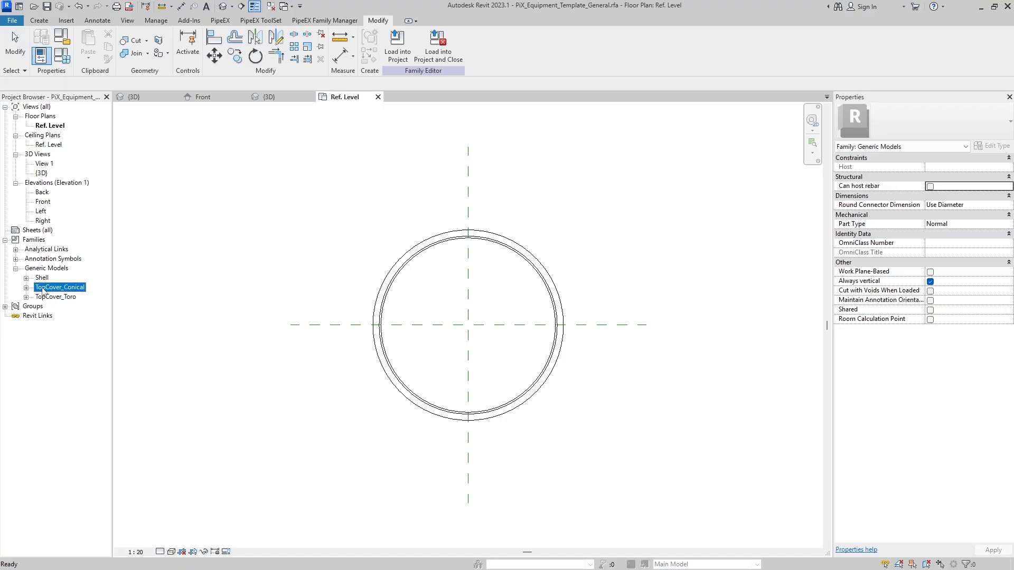
pyautogui.doubleClick(55, 289)
pyautogui.moveTo(60, 297); pyautogui.dragTo(468, 284)
pyautogui.click(468, 324)
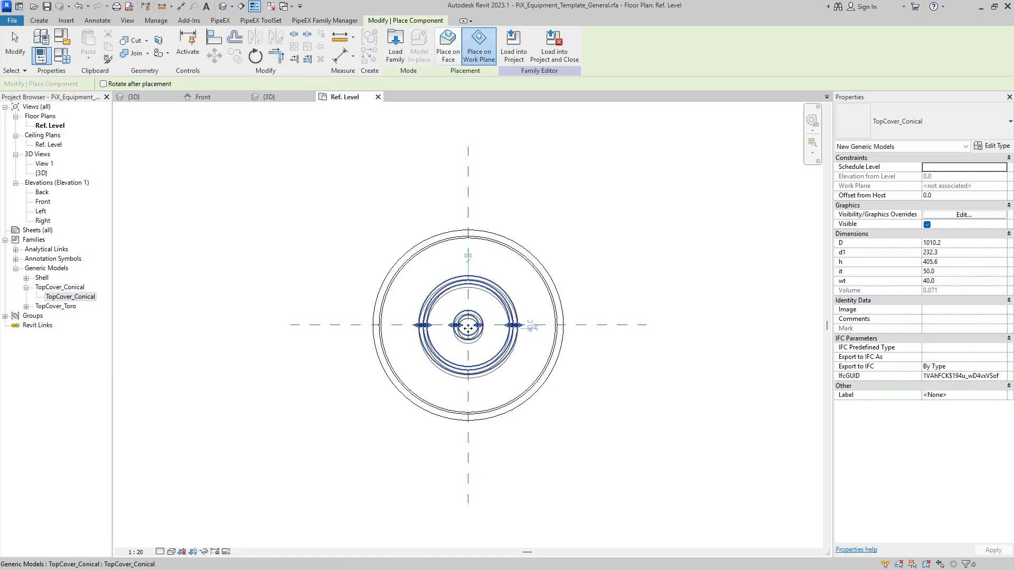
pyautogui.press('Escape')
pyautogui.press('Escape')
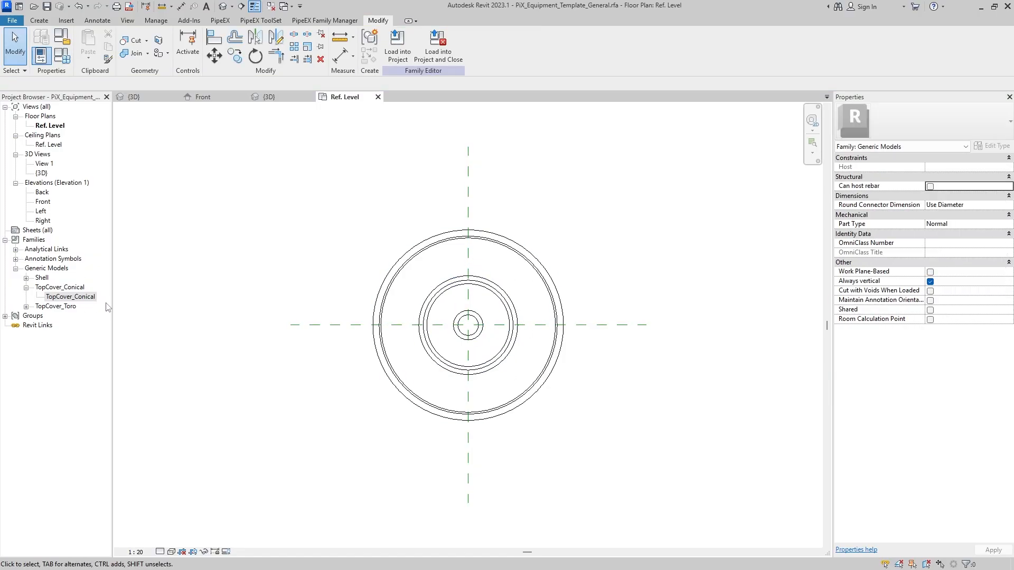
# In Front elevation, reassign the new conical cover from the level to the work plane Reference Plane : 2222.
pyautogui.doubleClick(42, 202)
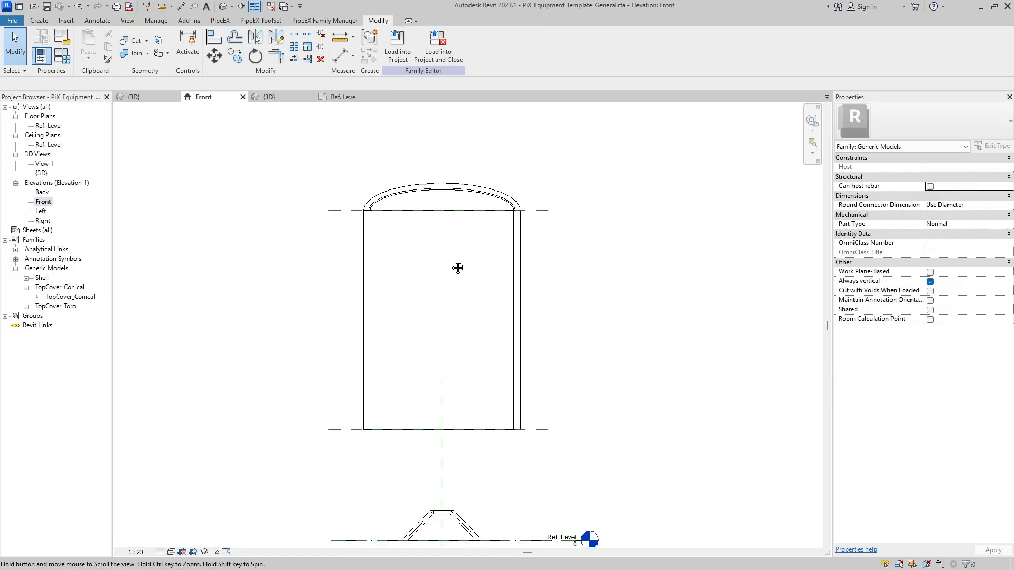
pyautogui.click(444, 497)
pyautogui.click(478, 57)
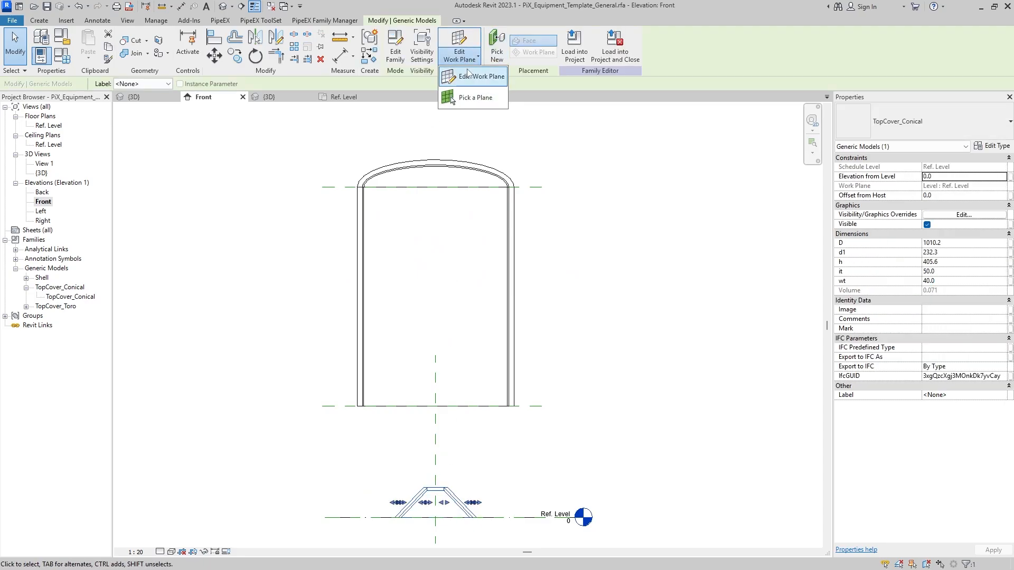
pyautogui.click(481, 77)
pyautogui.click(520, 289)
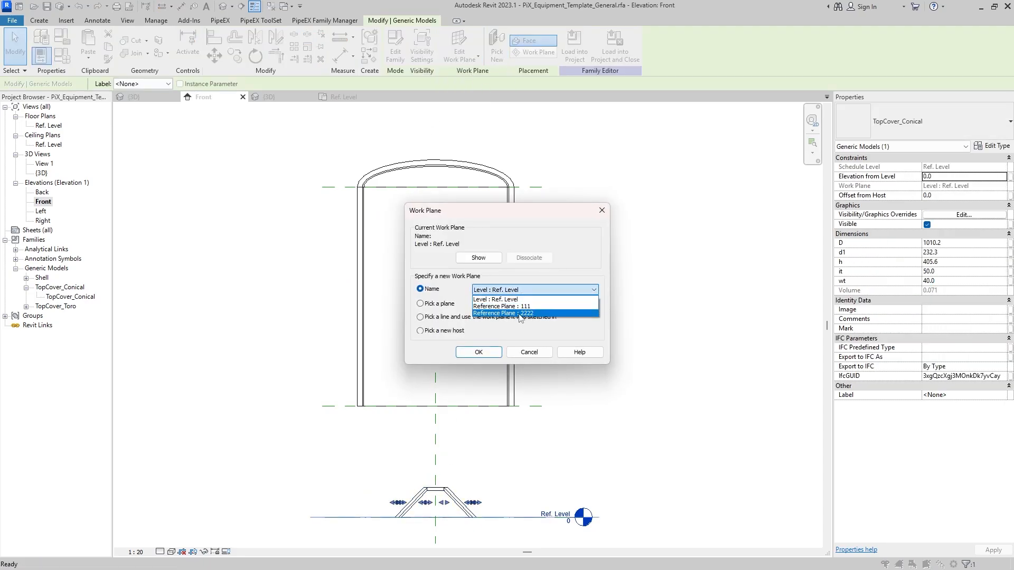
pyautogui.click(520, 313)
pyautogui.click(489, 352)
pyautogui.click(489, 353)
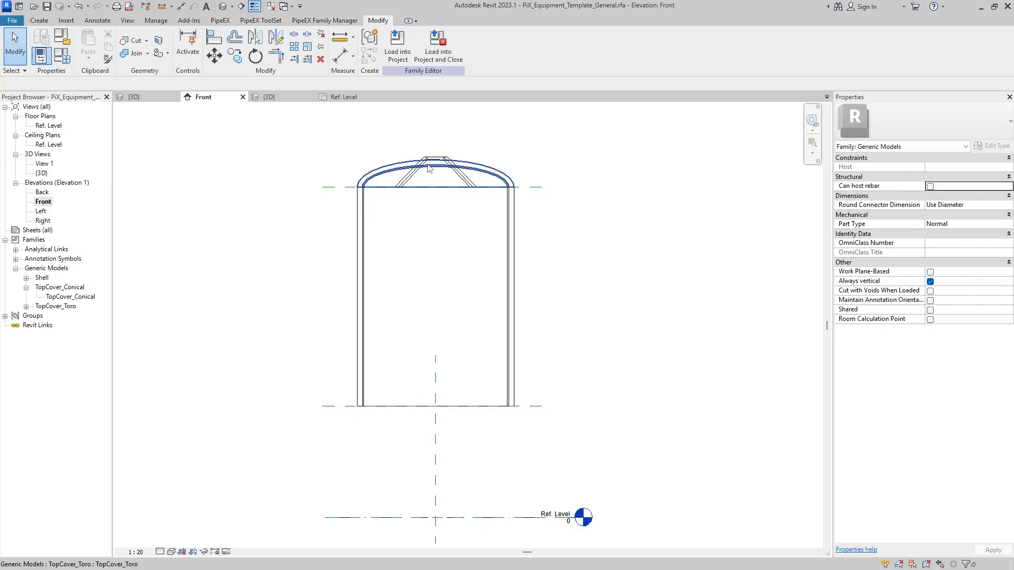
# Examine in Front elevation how the conical cover sits on the shell's upper end alongside the domed cover.
pyautogui.scroll(3, 428, 164)
pyautogui.moveTo(430, 175); pyautogui.dragTo(434, 230, button='middle')
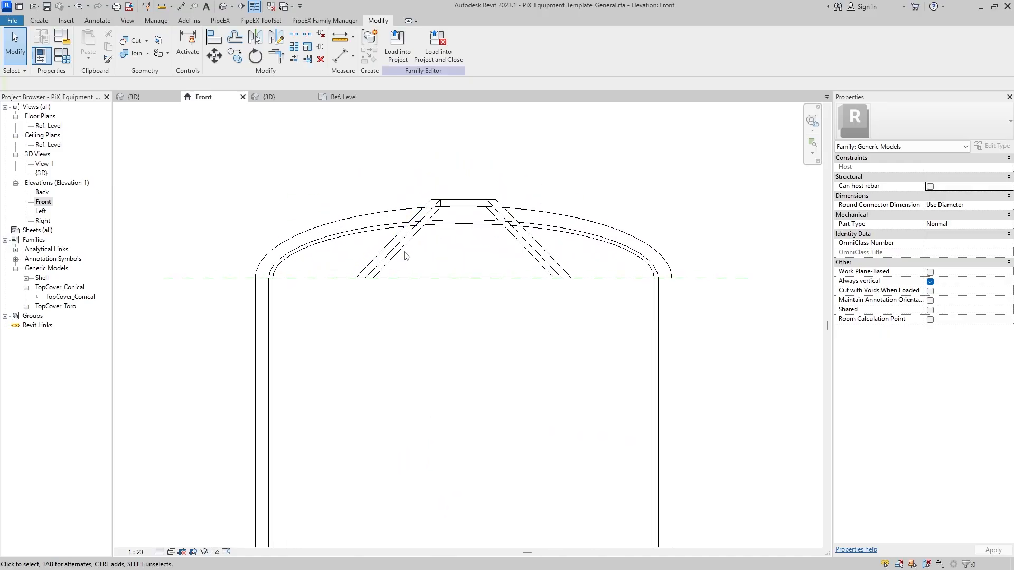
pyautogui.click(402, 255)
pyautogui.scroll(1, 434, 304)
pyautogui.scroll(2, 434, 304)
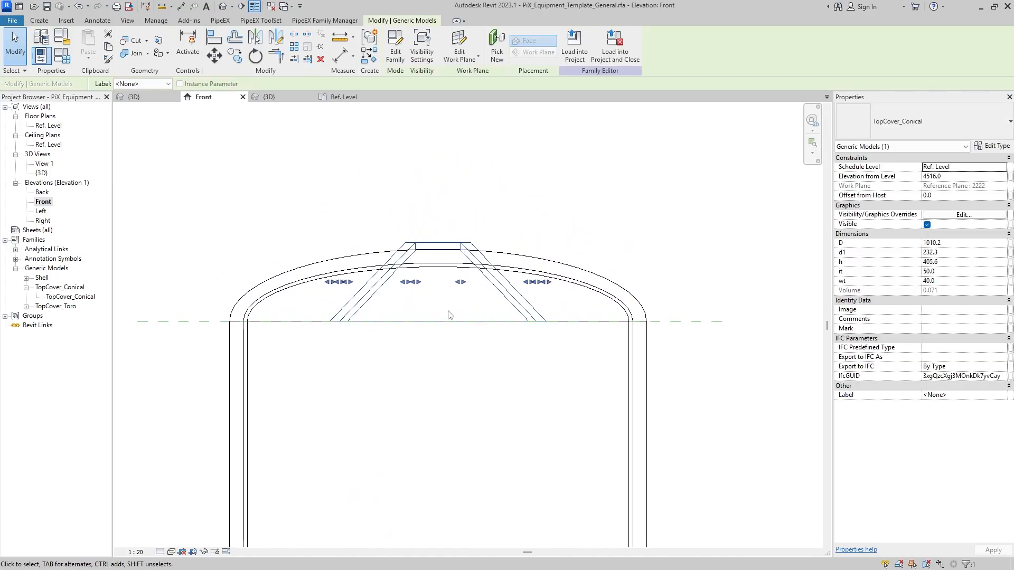
pyautogui.scroll(-4, 464, 302)
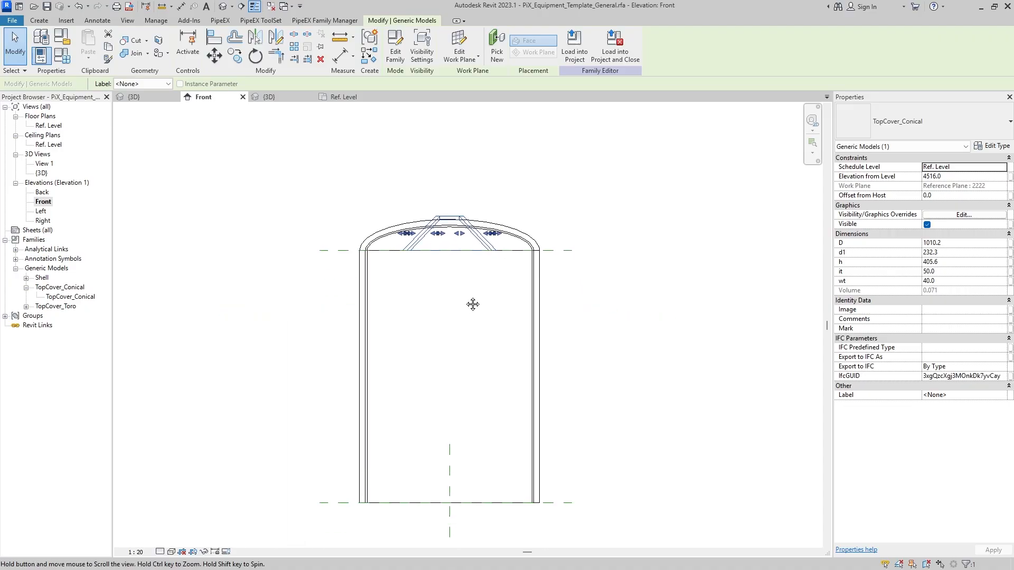
pyautogui.moveTo(500, 256); pyautogui.dragTo(480, 286, button='middle')
pyautogui.middleClick(498, 278)
pyautogui.middleClick(498, 279)
pyautogui.scroll(1, 470, 214)
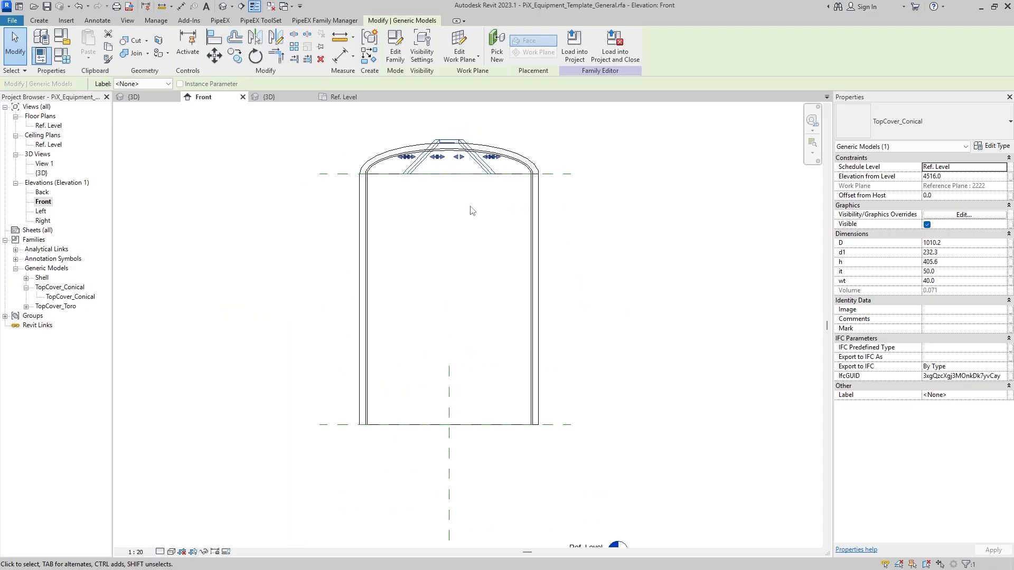
pyautogui.moveTo(477, 235); pyautogui.dragTo(480, 274, button='middle')
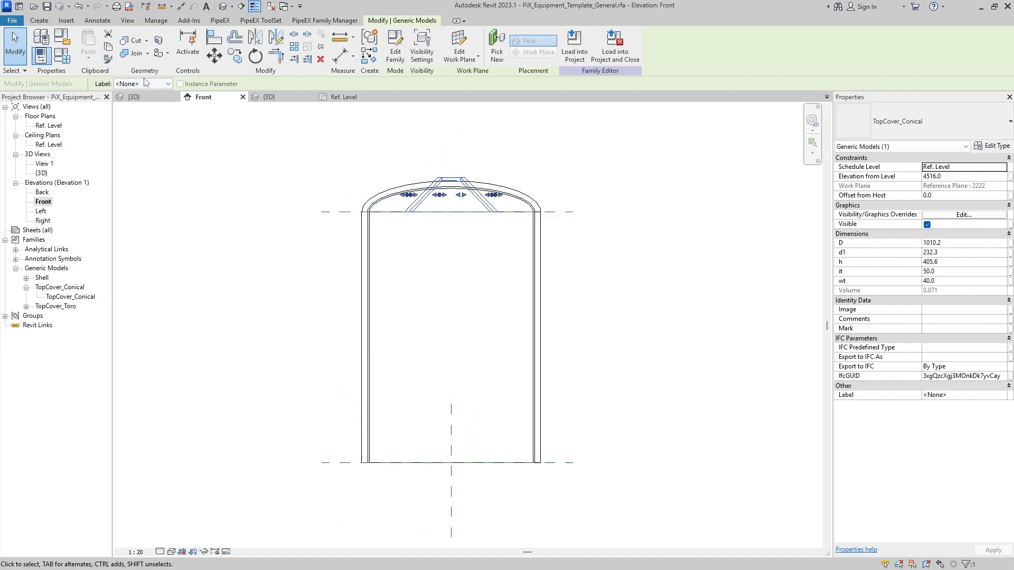
# Label the TopCover_Toro instance with a new instance family parameter named TopCoverShape, grouped under Other.
pyautogui.click(527, 189)
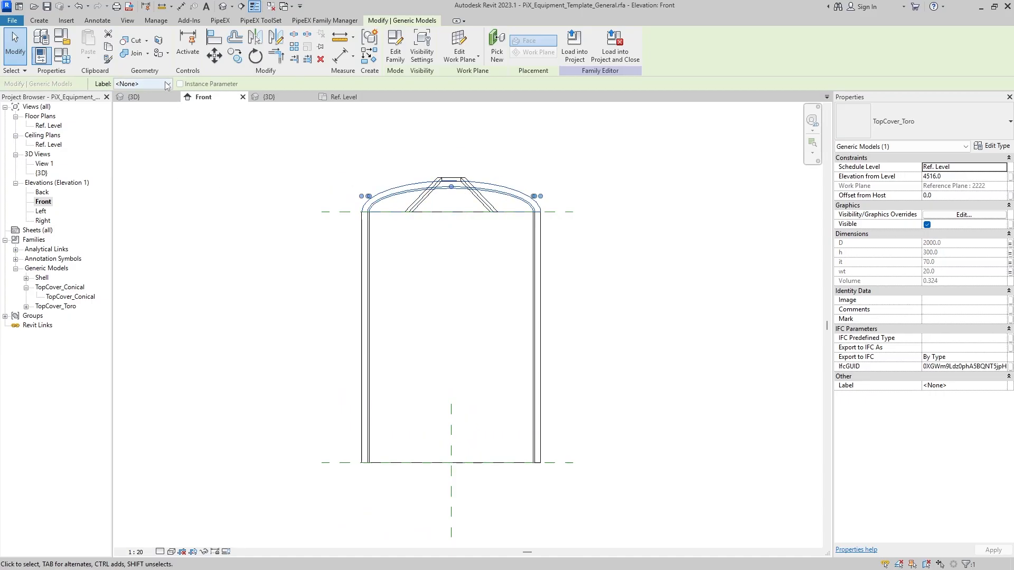
pyautogui.click(164, 84)
pyautogui.click(153, 103)
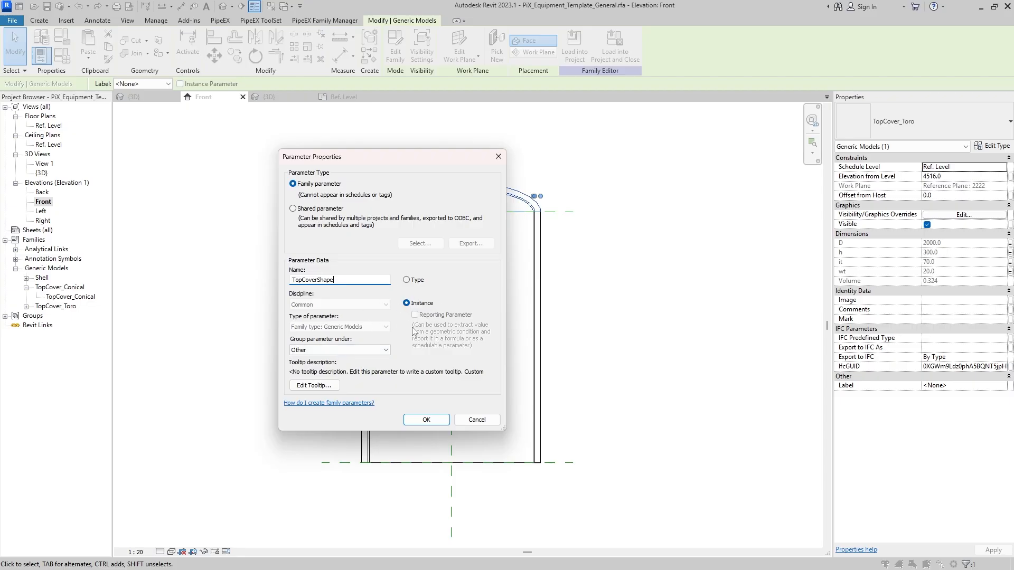
pyautogui.click(426, 419)
pyautogui.press('Escape')
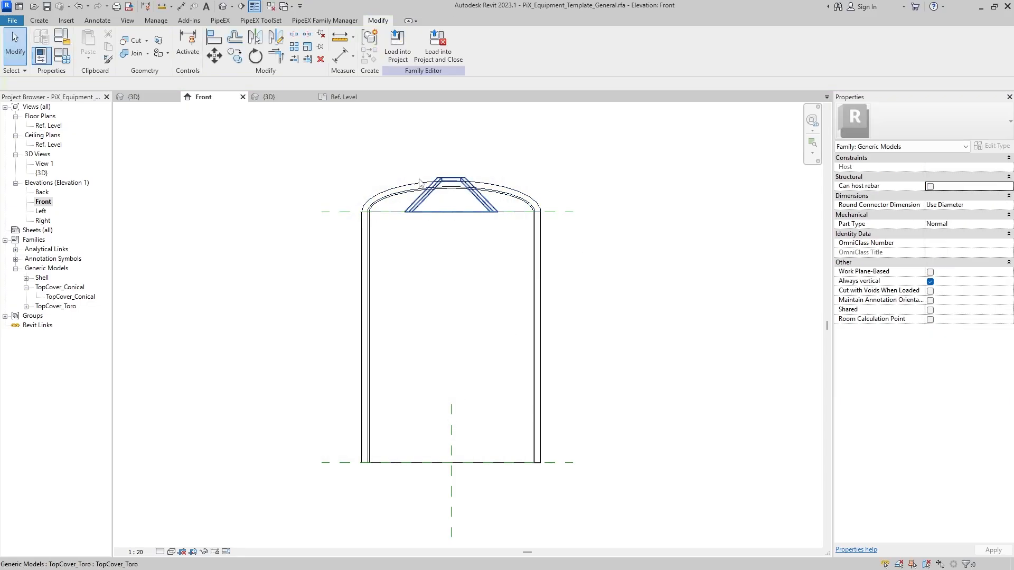
# Delete the overlapping TopCover_Conical instance from the tank's upper end, keeping only the domed cover.
pyautogui.scroll(2, 405, 190)
pyautogui.moveTo(406, 188); pyautogui.dragTo(376, 261, button='middle')
pyautogui.scroll(2, 411, 274)
pyautogui.click(408, 281)
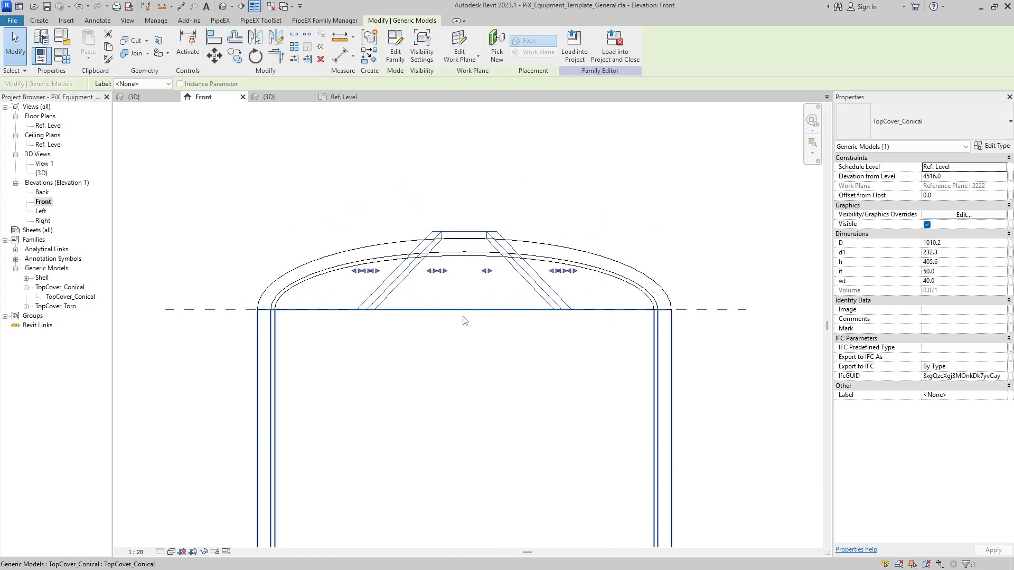
pyautogui.click(465, 321)
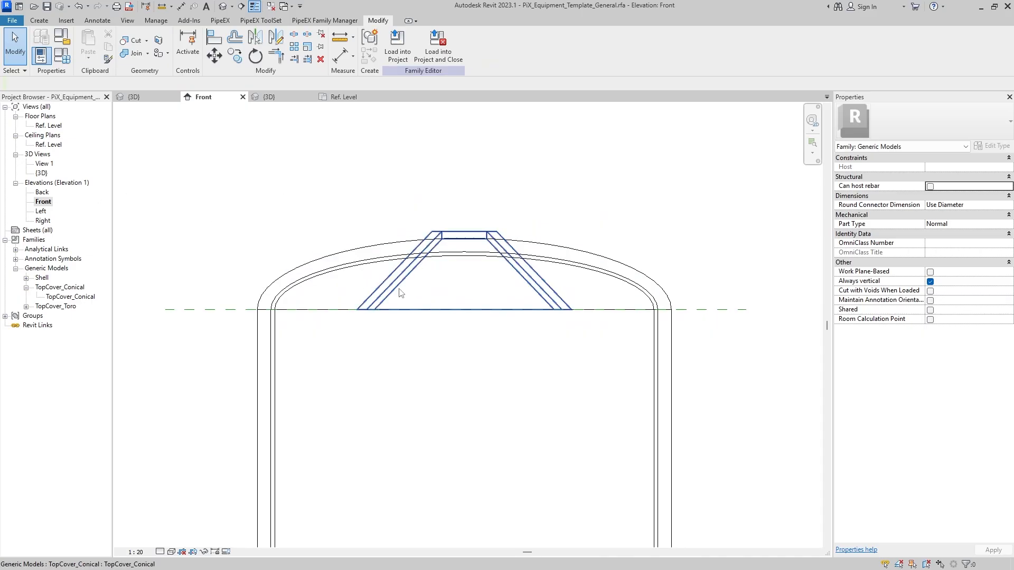
pyautogui.click(399, 292)
pyautogui.press('Delete')
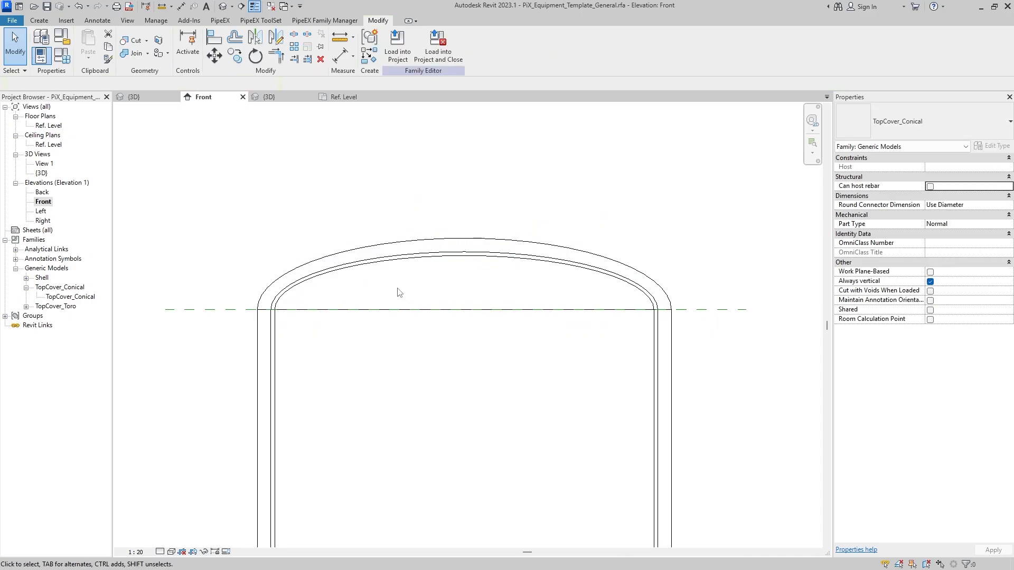
pyautogui.scroll(-2, 226, 215)
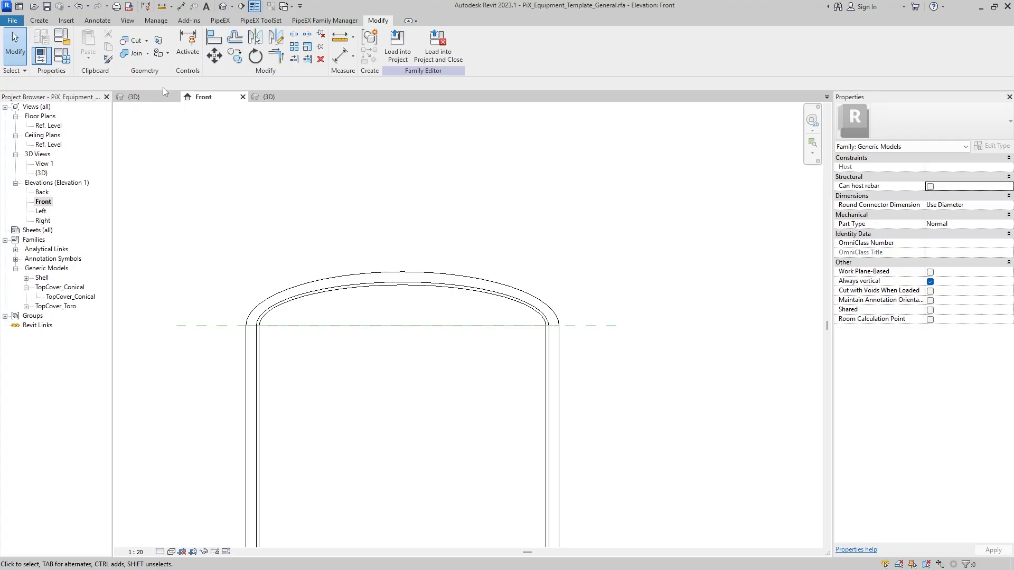
# Show the tank in the 3D view and check the TopCoverShape parameter and its value in Family Types.
pyautogui.click(223, 7)
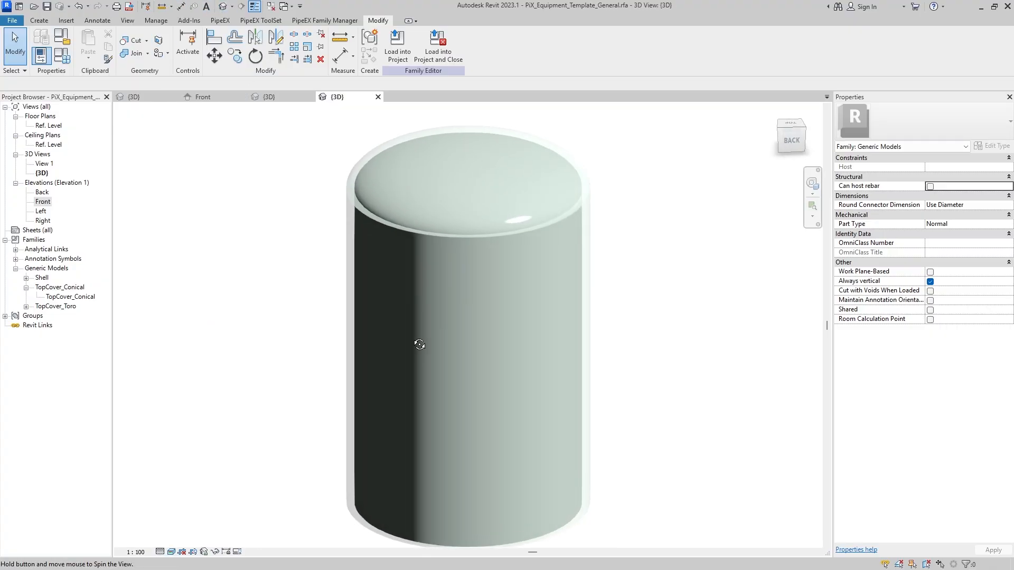
pyautogui.scroll(3, 372, 370)
pyautogui.click(62, 55)
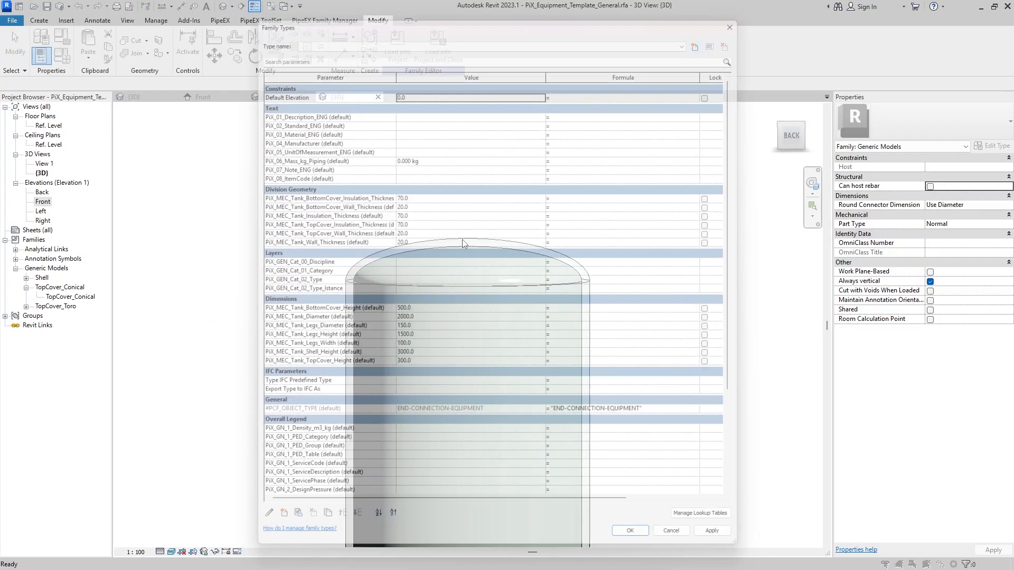
pyautogui.scroll(-5, 400, 390)
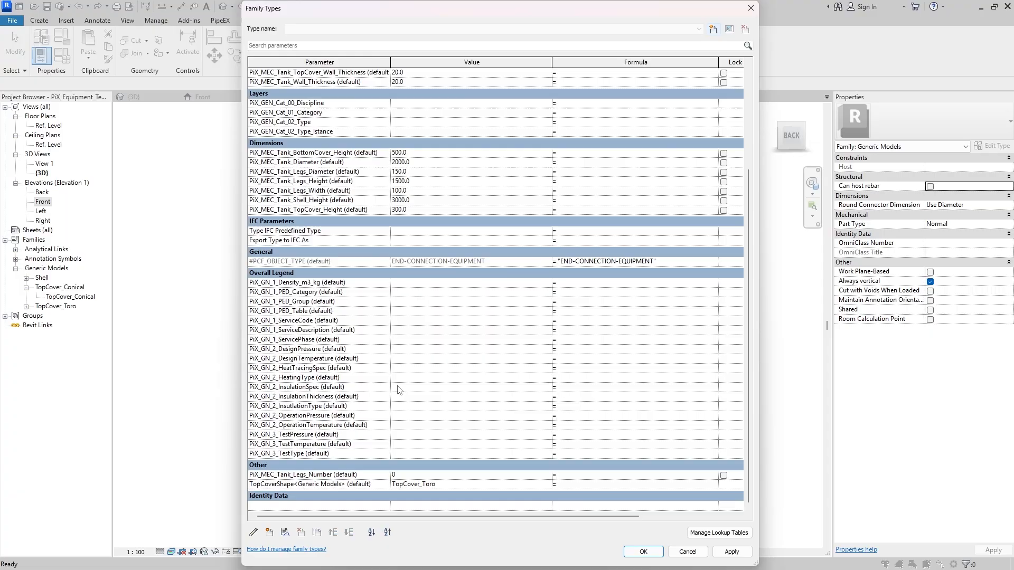
pyautogui.click(260, 485)
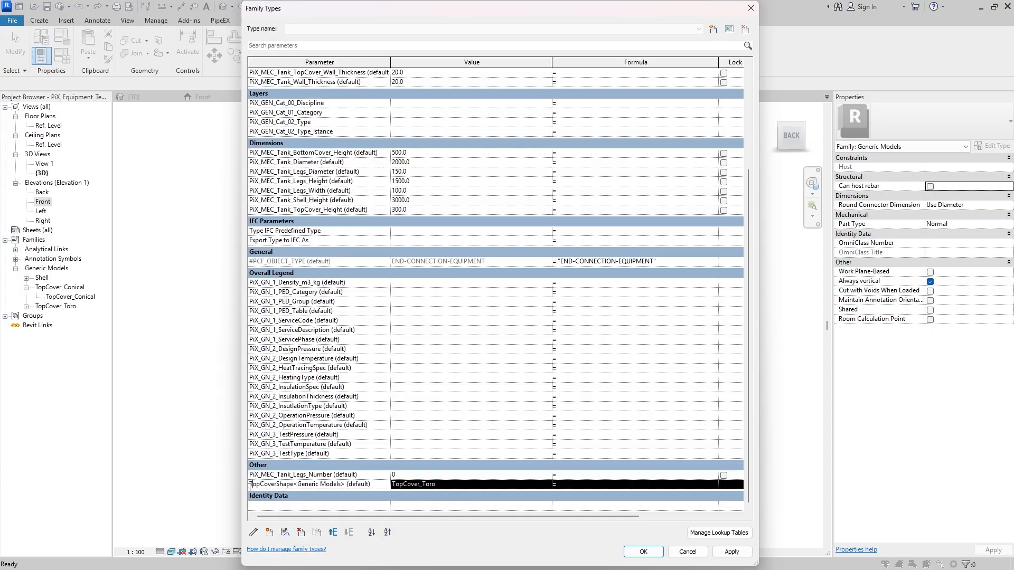
pyautogui.moveTo(251, 485); pyautogui.dragTo(318, 487)
pyautogui.click(436, 487)
pyautogui.click(546, 485)
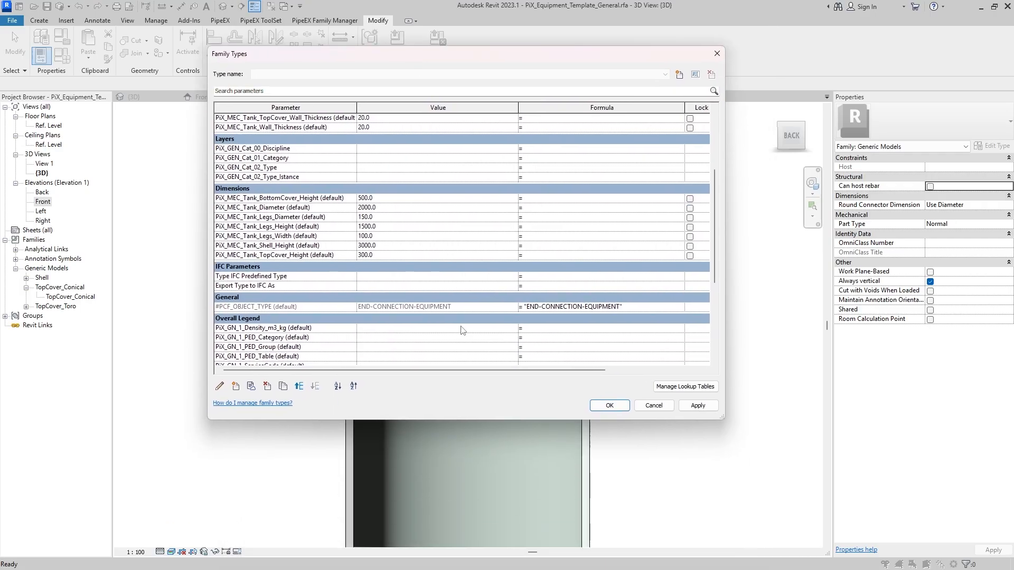
# Shrink and move the Family Types dialog beside the tank, keeping the TopCoverShape value reachable.
pyautogui.scroll(-5, 461, 326)
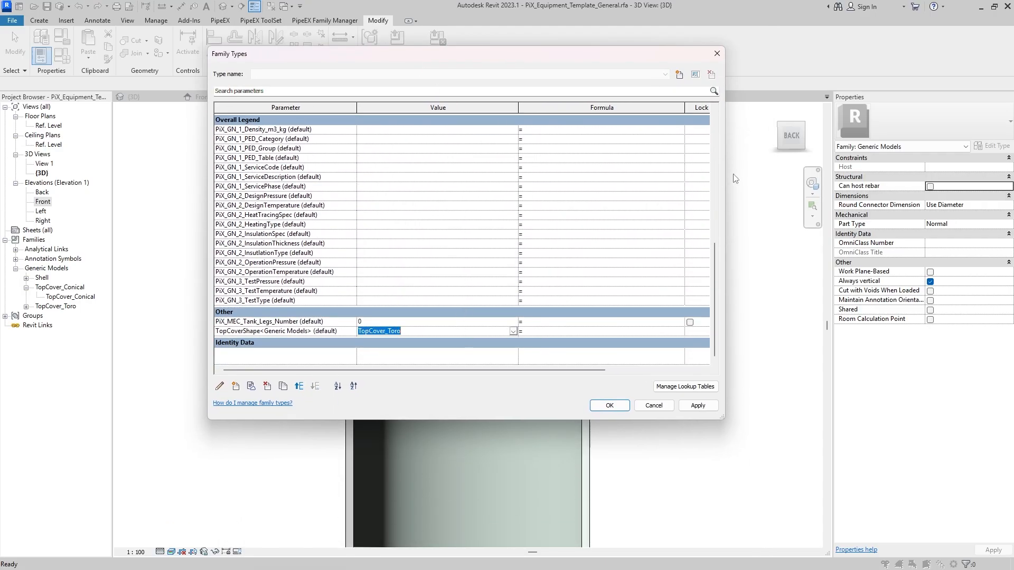
pyautogui.moveTo(726, 172); pyautogui.dragTo(501, 173)
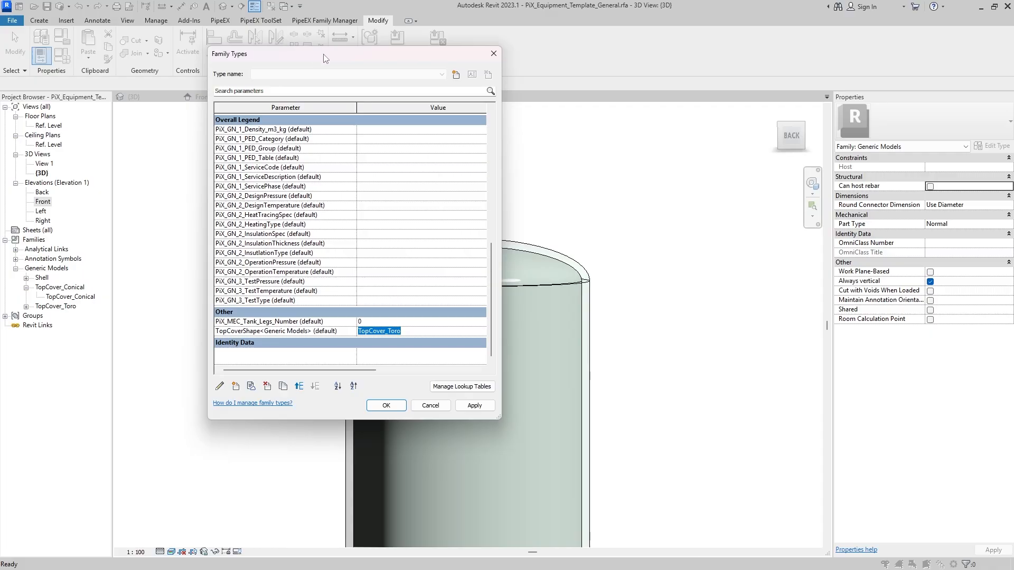
pyautogui.moveTo(326, 58); pyautogui.dragTo(150, 42)
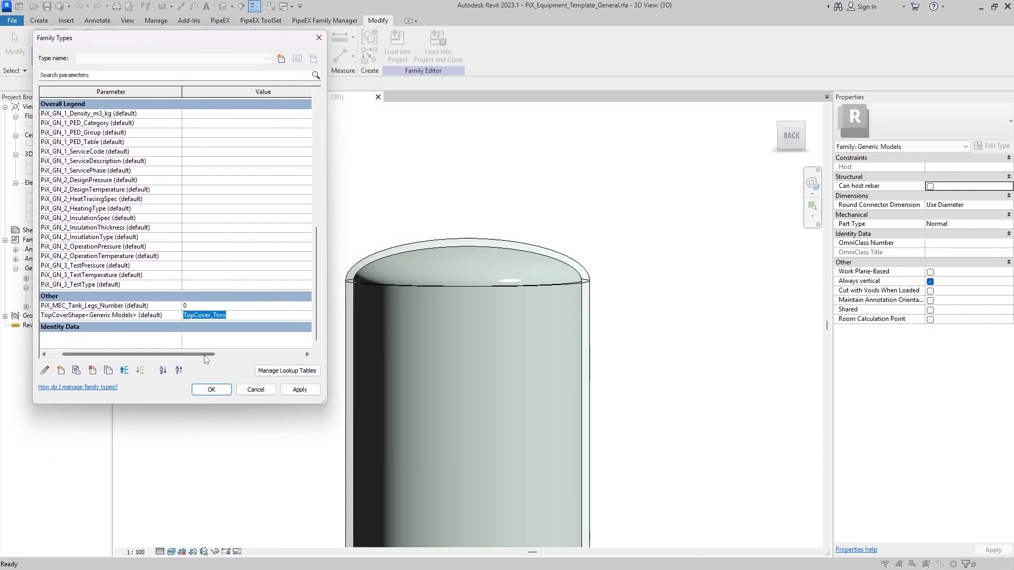
pyautogui.moveTo(205, 355); pyautogui.dragTo(138, 357)
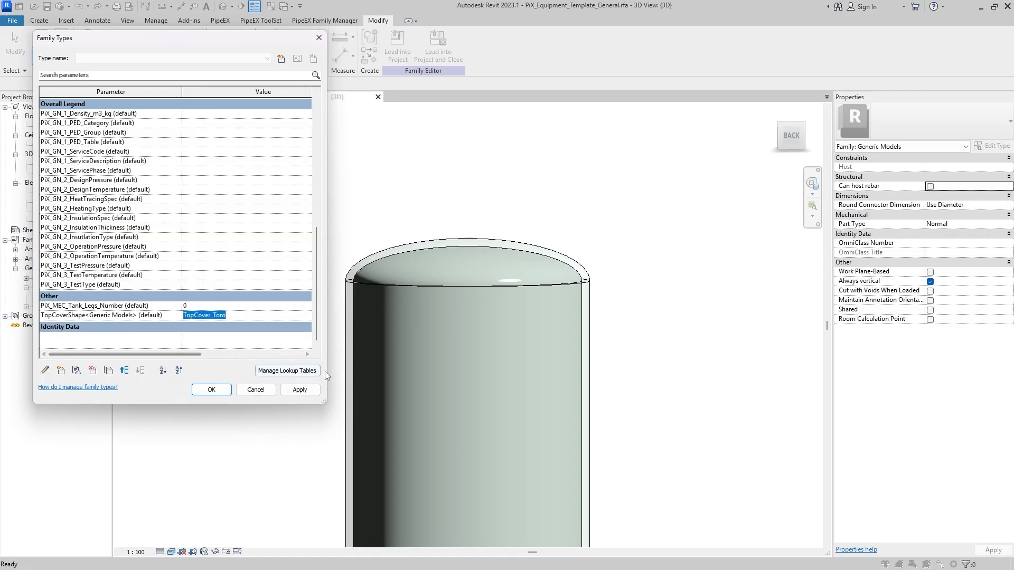
pyautogui.moveTo(328, 365); pyautogui.dragTo(365, 363)
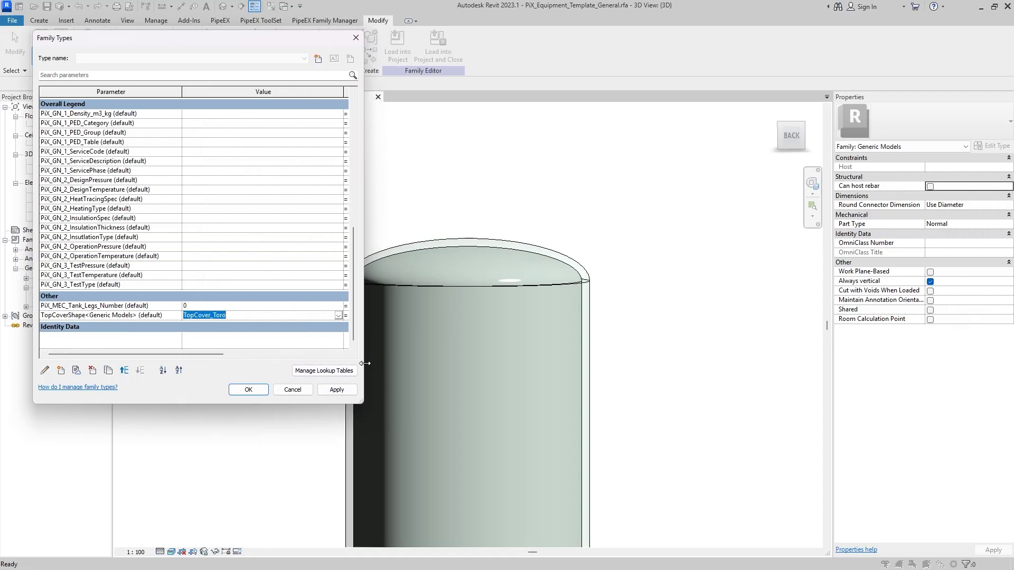
# Set TopCoverShape to TopCover_Conical, apply the change to the tank, and select the swapped cover in 3D.
pyautogui.click(245, 313)
pyautogui.click(339, 316)
pyautogui.click(251, 333)
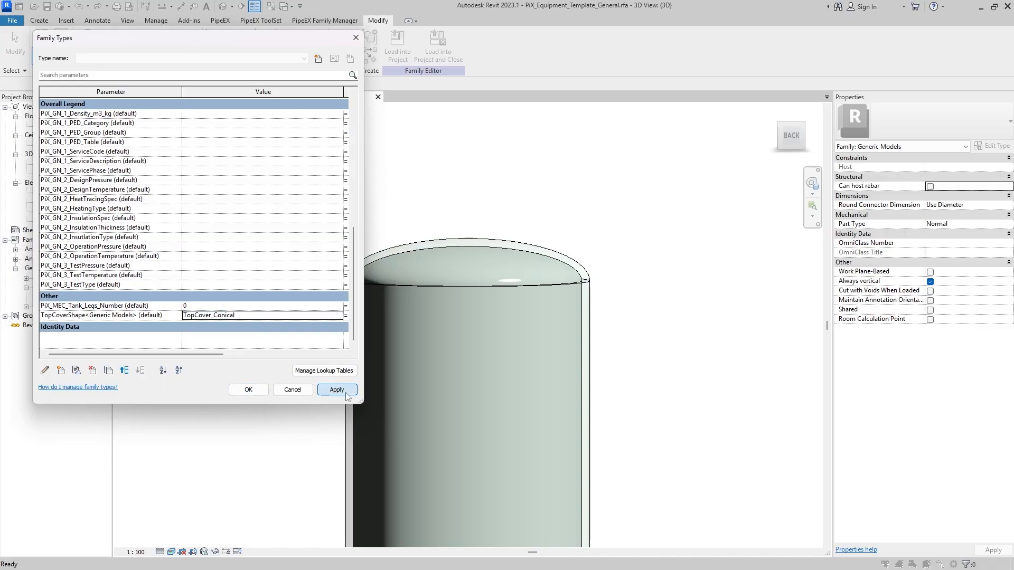
pyautogui.click(344, 394)
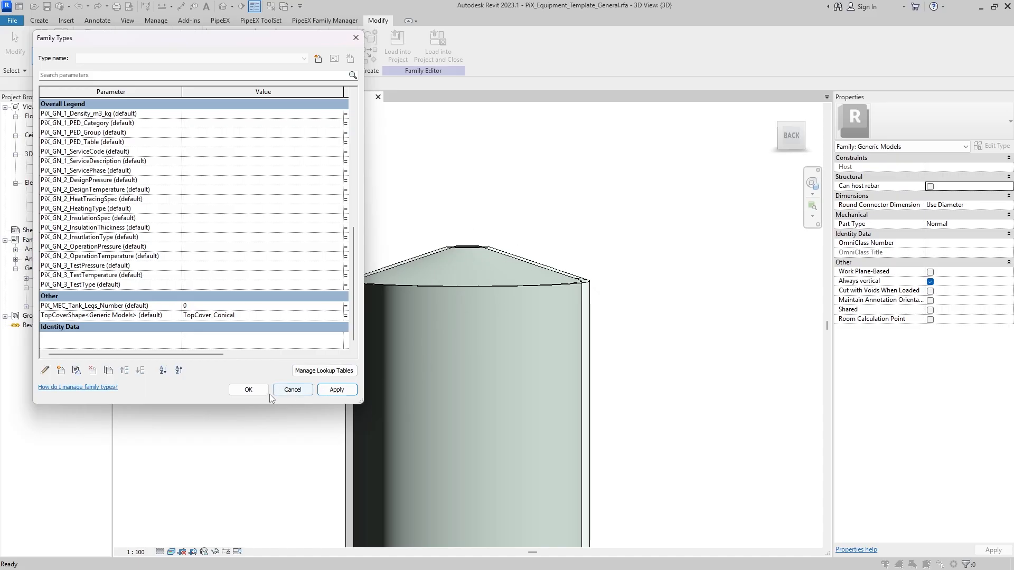
pyautogui.click(248, 390)
pyautogui.click(467, 259)
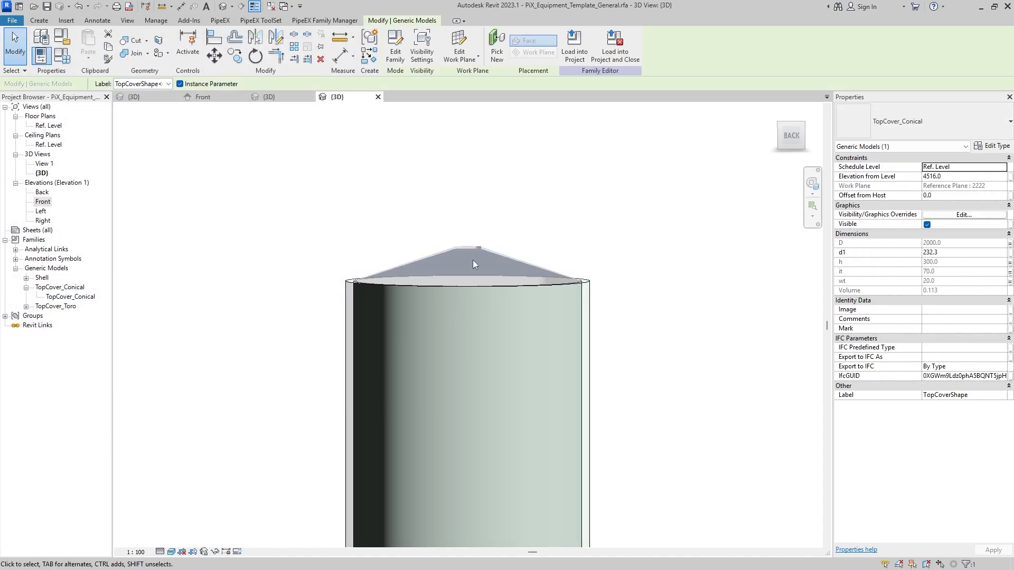
# Open the TopCover_Conical family from the tank's cover for editing and show its Front elevation.
pyautogui.scroll(3, 472, 260)
pyautogui.keyDown('shift'); pyautogui.moveTo(471, 261); pyautogui.dragTo(516, 229, button='middle'); pyautogui.keyUp('shift')
pyautogui.click(465, 224)
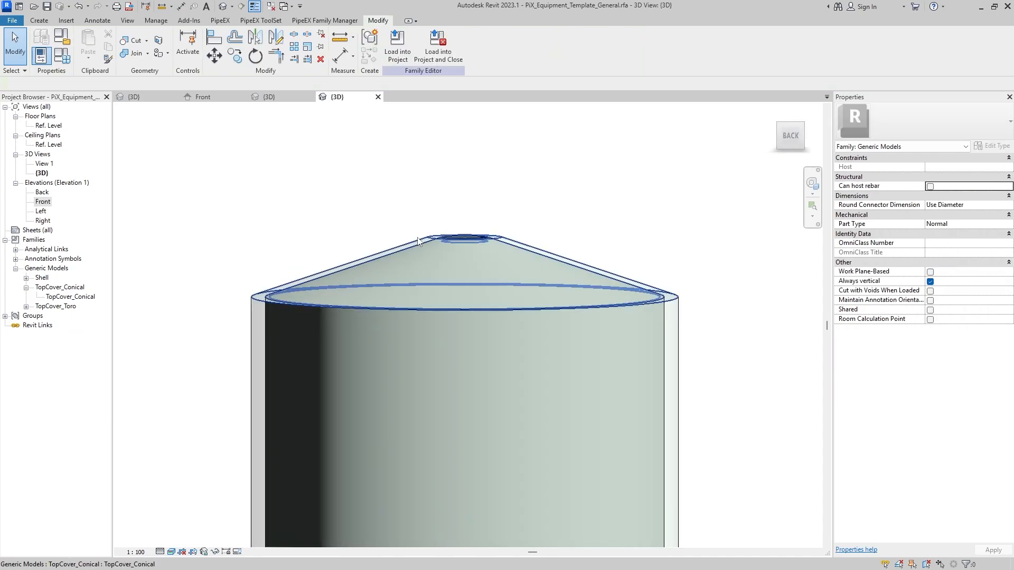
pyautogui.doubleClick(465, 241)
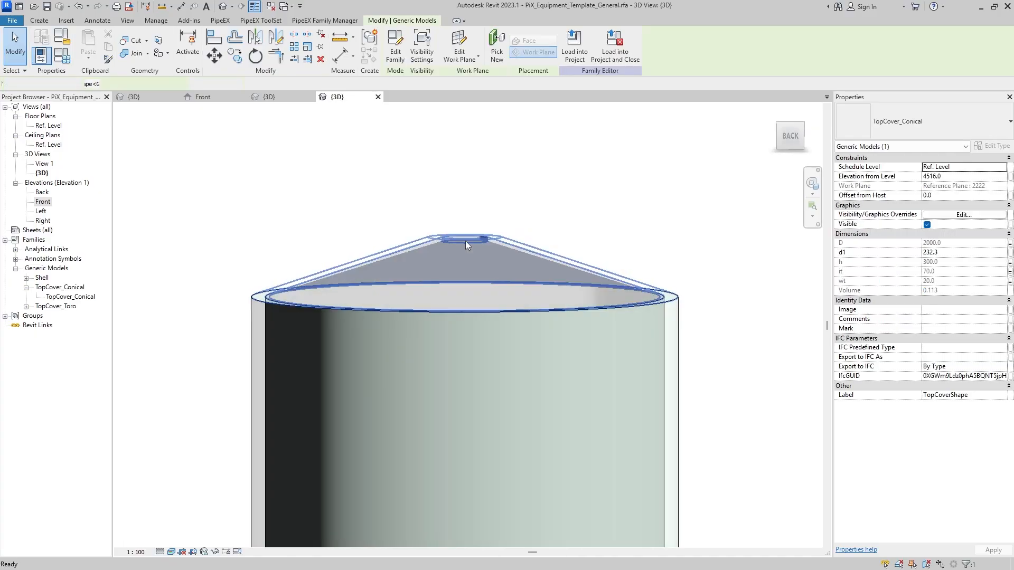
pyautogui.keyDown('shift'); pyautogui.moveTo(239, 246); pyautogui.dragTo(236, 219, button='middle'); pyautogui.keyUp('shift')
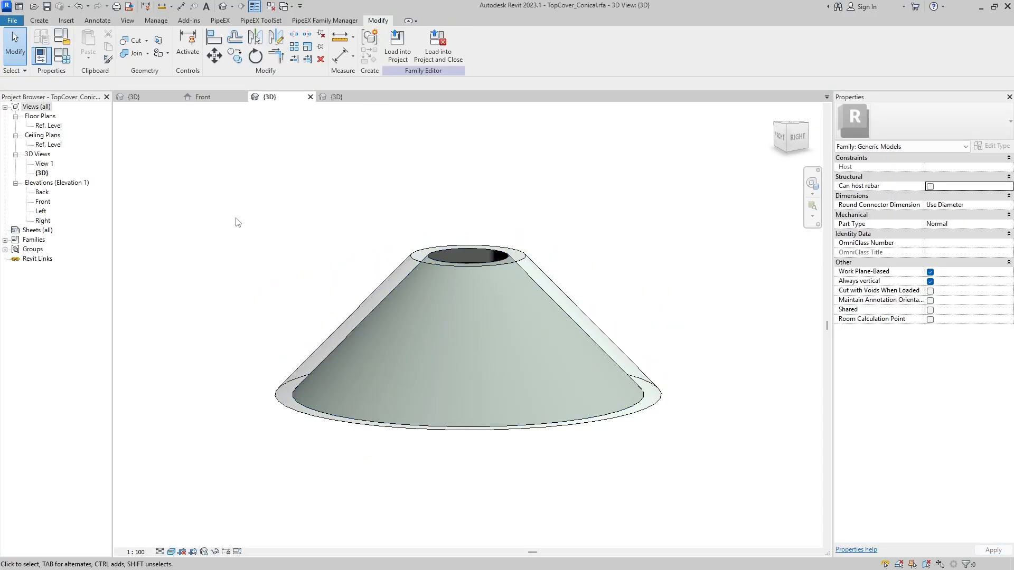
pyautogui.doubleClick(43, 201)
pyautogui.scroll(3, 392, 402)
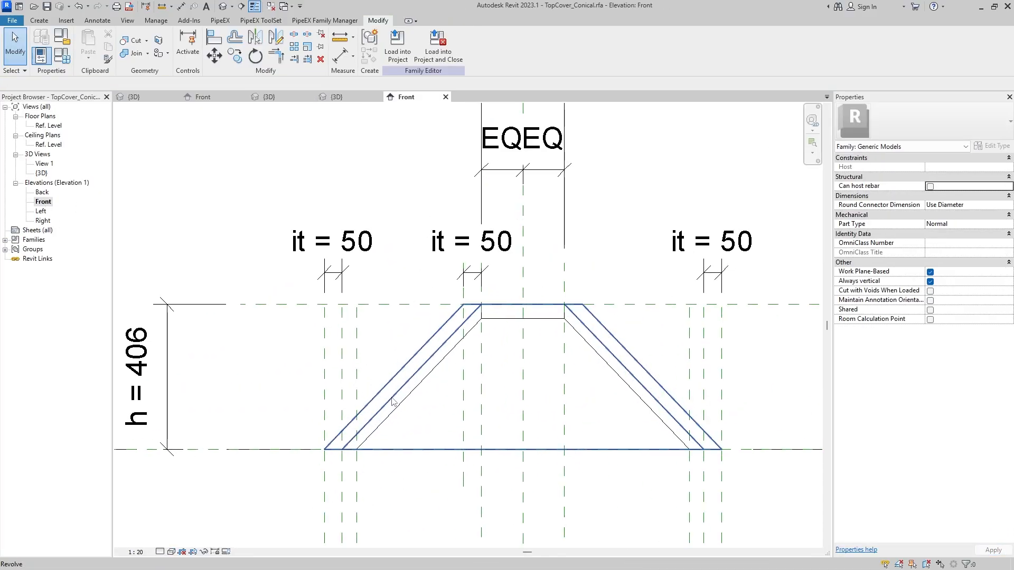
pyautogui.scroll(2, 392, 402)
pyautogui.doubleClick(360, 369)
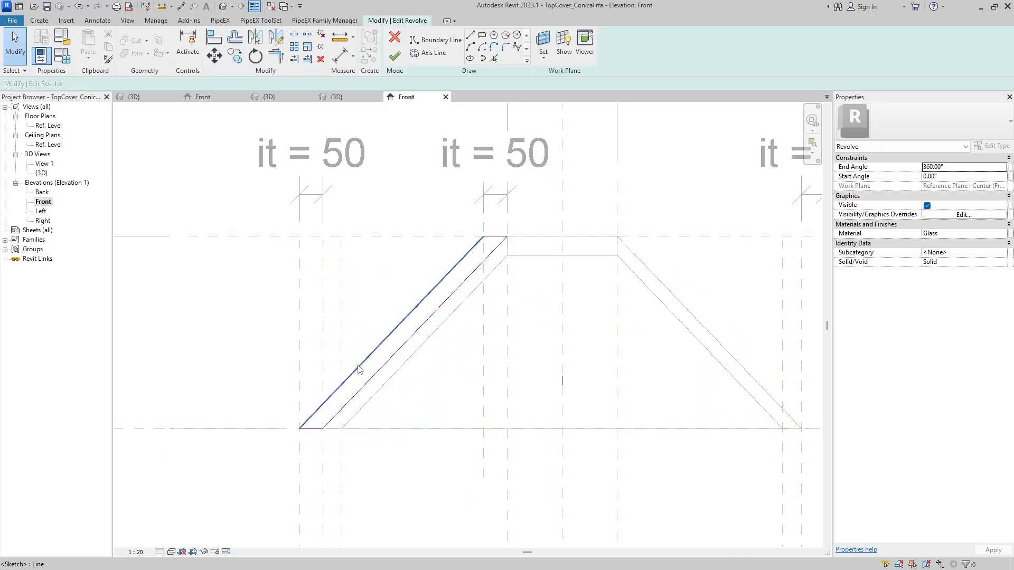
pyautogui.scroll(-1, 403, 344)
pyautogui.moveTo(403, 344)
pyautogui.mouseDown(button='middle')
pyautogui.moveTo(425, 378)
pyautogui.moveTo(384, 338)
pyautogui.mouseUp(button='middle')
pyautogui.click(394, 38)
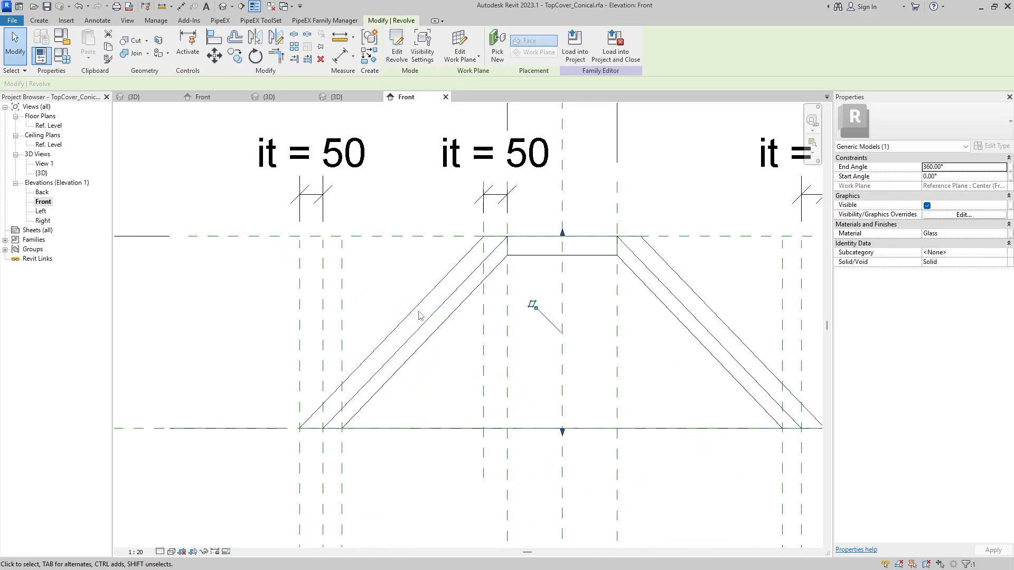
# Add an aligned dimension between the two sloping lines of the glass insulation revolve's sketch and finish the sketch.
pyautogui.doubleClick(414, 306)
pyautogui.click(97, 20)
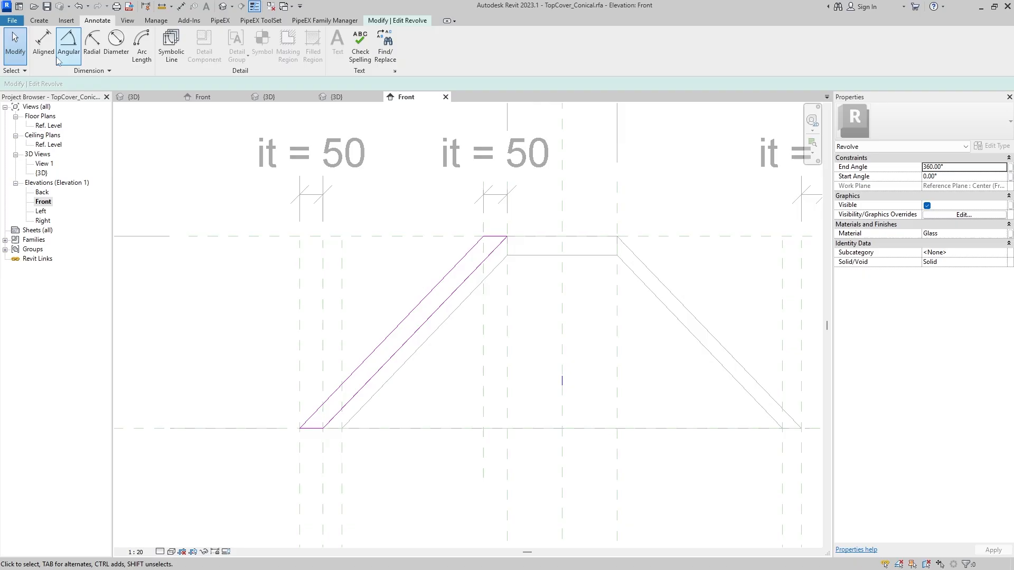
pyautogui.click(44, 44)
pyautogui.click(450, 295)
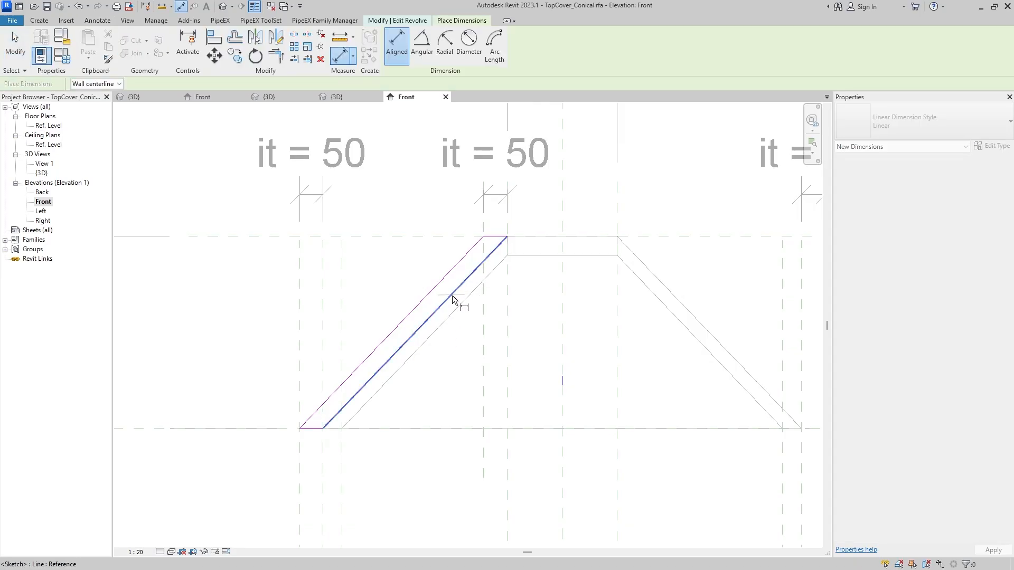
pyautogui.click(412, 311)
pyautogui.moveTo(202, 503); pyautogui.dragTo(258, 419, button='middle')
pyautogui.click(258, 418)
pyautogui.scroll(-2, 257, 418)
pyautogui.moveTo(367, 318); pyautogui.dragTo(379, 335, button='middle')
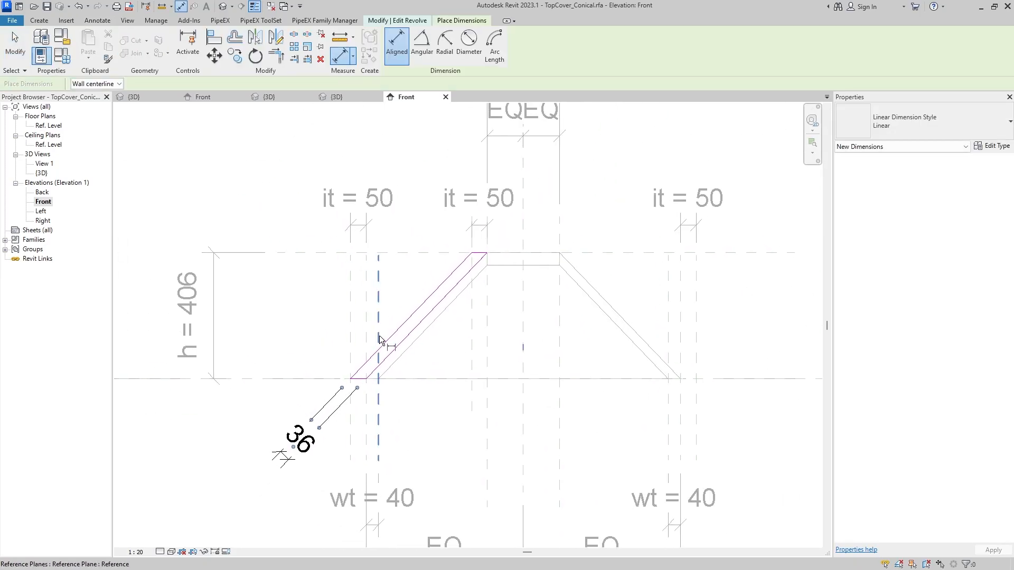
pyautogui.press('Escape')
pyautogui.press('Escape')
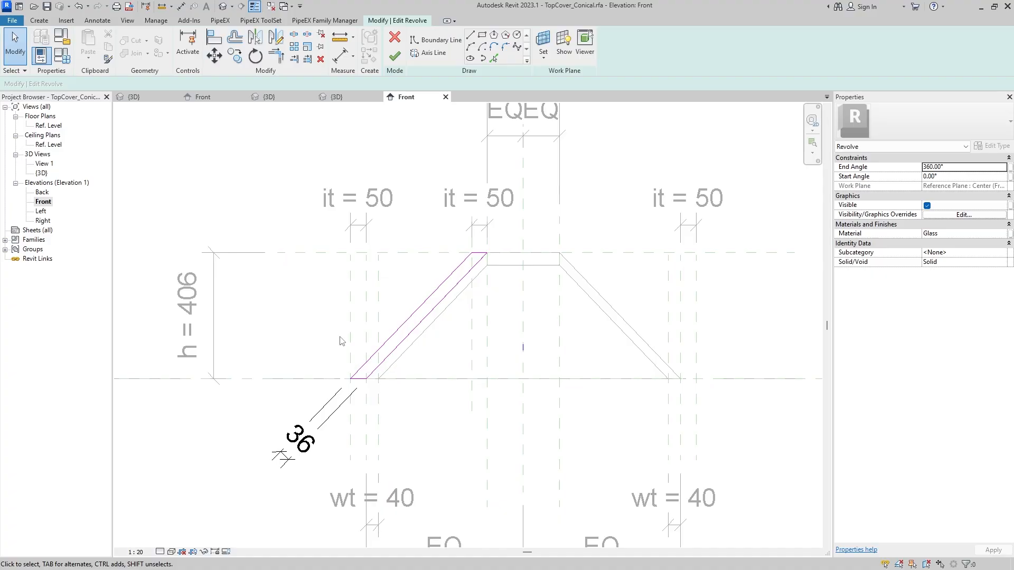
pyautogui.click(395, 56)
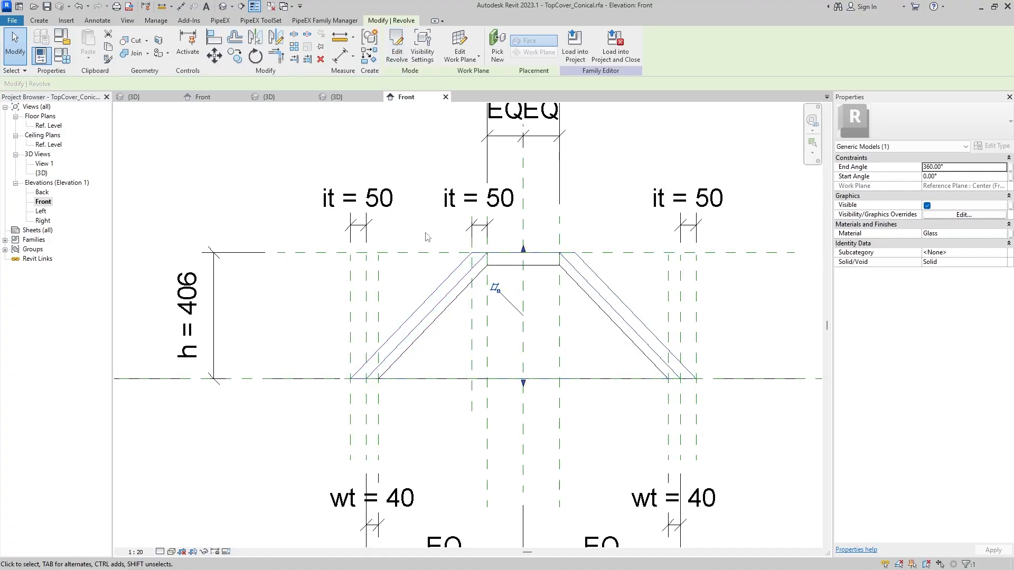
# Delete the two insulation reference planes dimensioned it = 50 at the cone's left base and upper left edge.
pyautogui.click(417, 281)
pyautogui.scroll(1, 412, 288)
pyautogui.click(330, 348)
pyautogui.press('Delete')
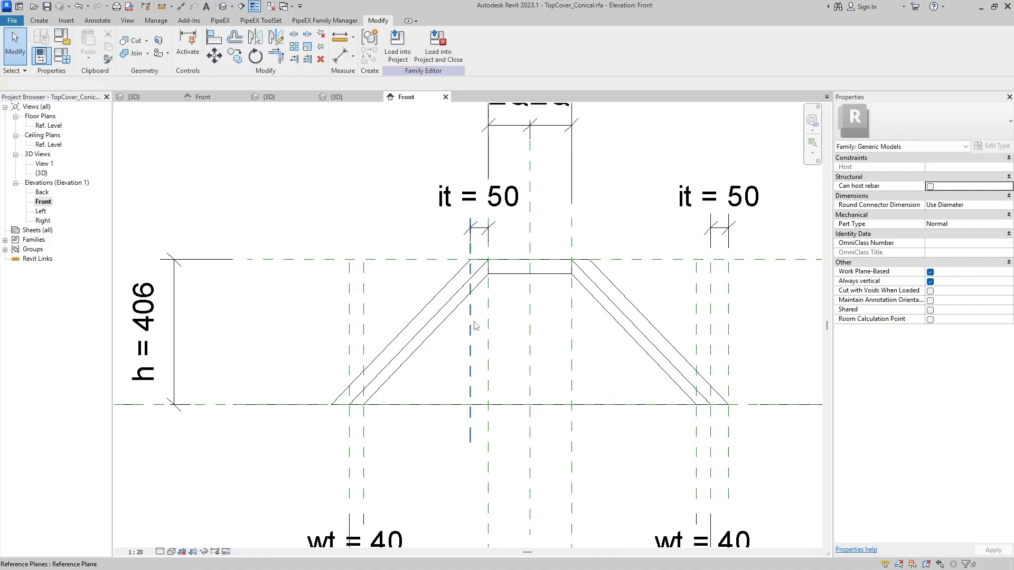
pyautogui.click(471, 331)
pyautogui.press('Delete')
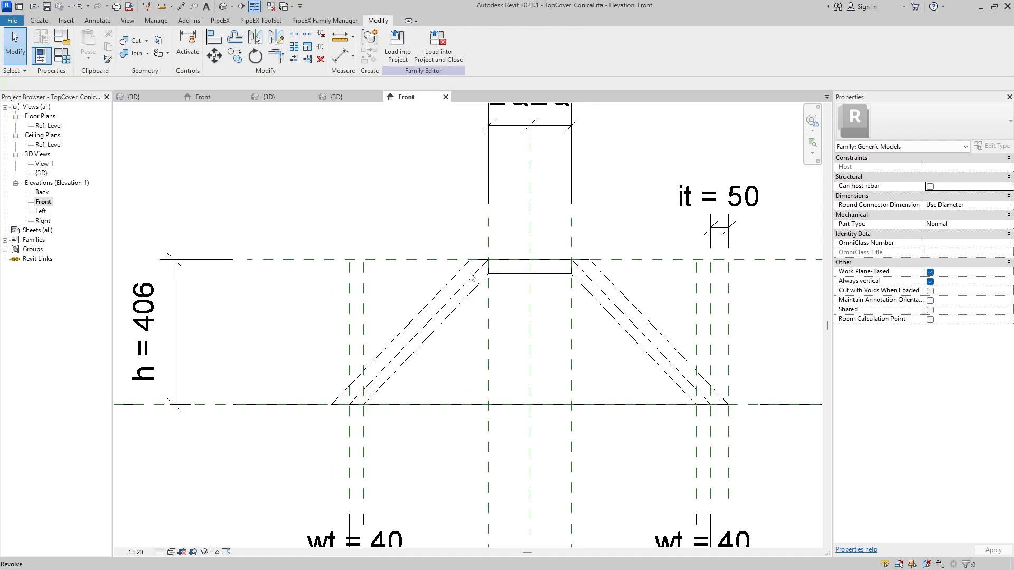
# Reopen the insulation revolve's sketch, label the perpendicular thickness dimension with the it parameter, and finish the sketch.
pyautogui.click(453, 283)
pyautogui.doubleClick(453, 283)
pyautogui.moveTo(302, 451); pyautogui.dragTo(319, 411, button='middle')
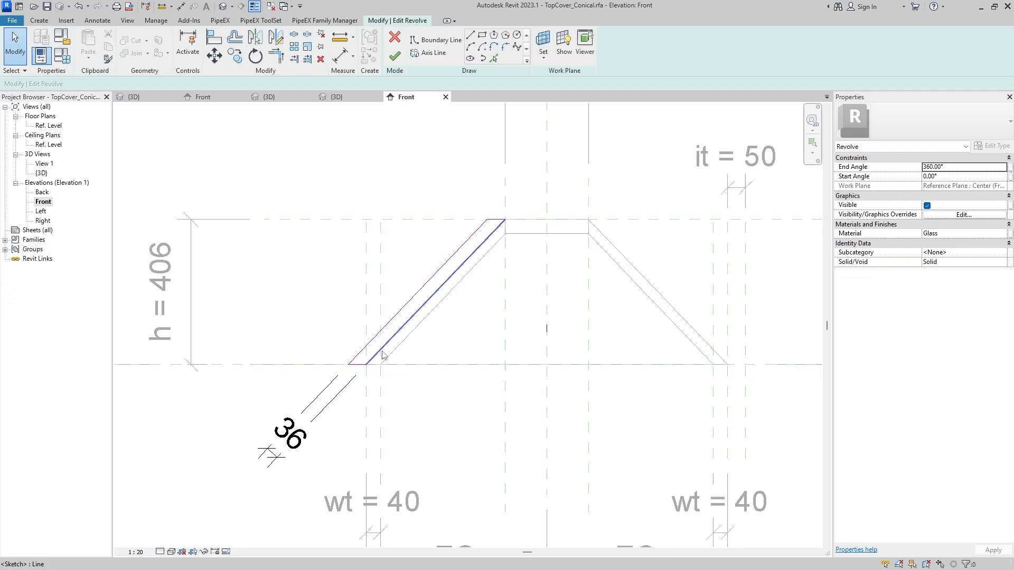
pyautogui.moveTo(376, 356)
pyautogui.mouseDown(button='middle')
pyautogui.moveTo(396, 343)
pyautogui.moveTo(406, 441)
pyautogui.mouseUp(button='middle')
pyautogui.scroll(1, 358, 360)
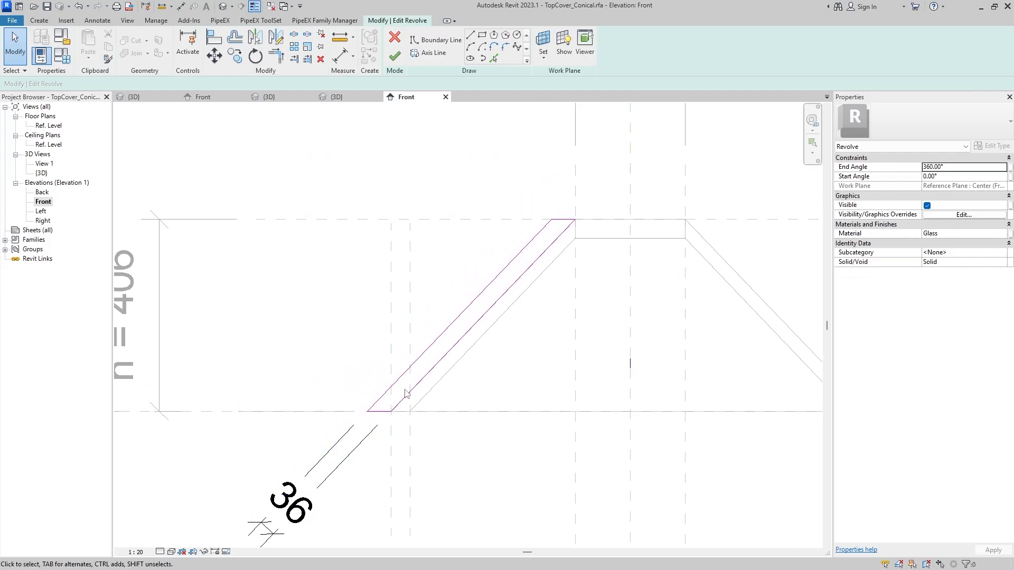
pyautogui.click(333, 451)
pyautogui.moveTo(474, 415); pyautogui.dragTo(453, 374, button='middle')
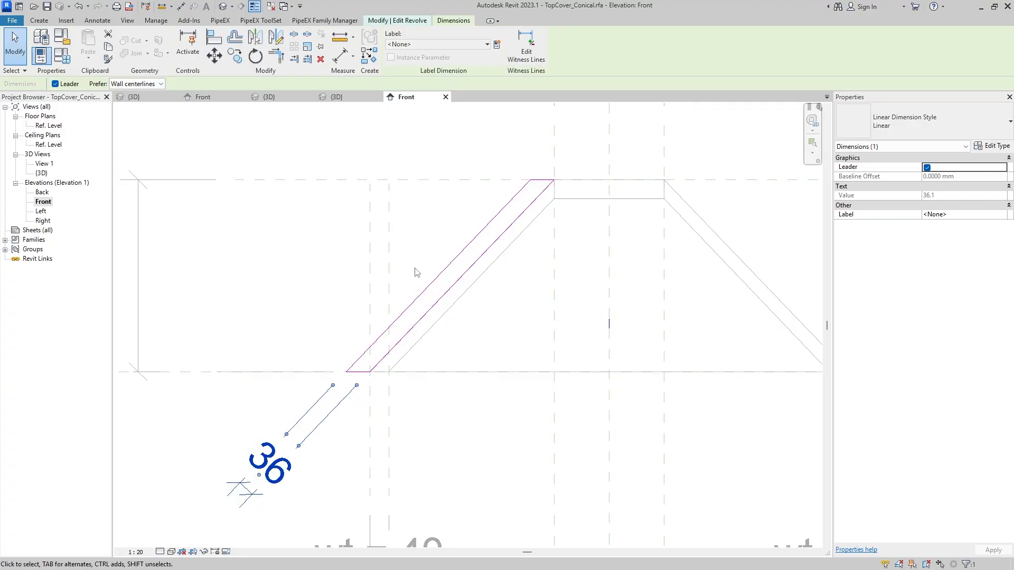
pyautogui.click(433, 45)
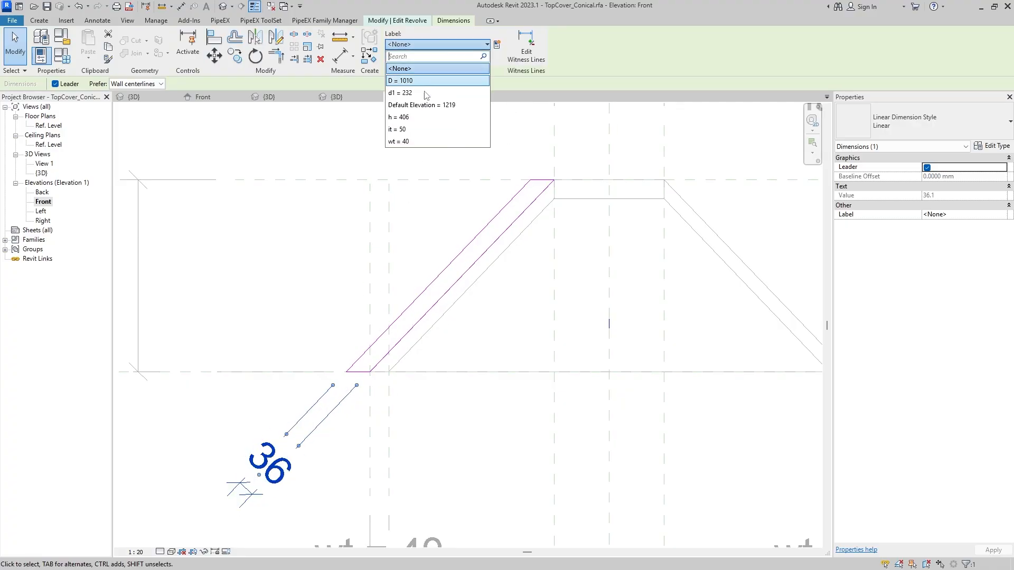
pyautogui.click(409, 131)
pyautogui.click(376, 121)
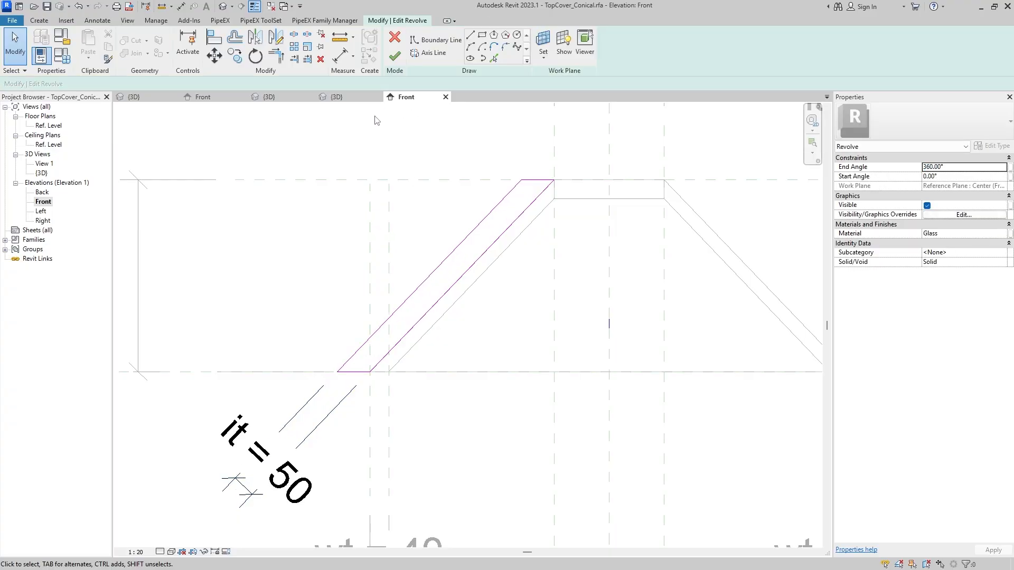
pyautogui.click(395, 57)
pyautogui.scroll(-2, 528, 280)
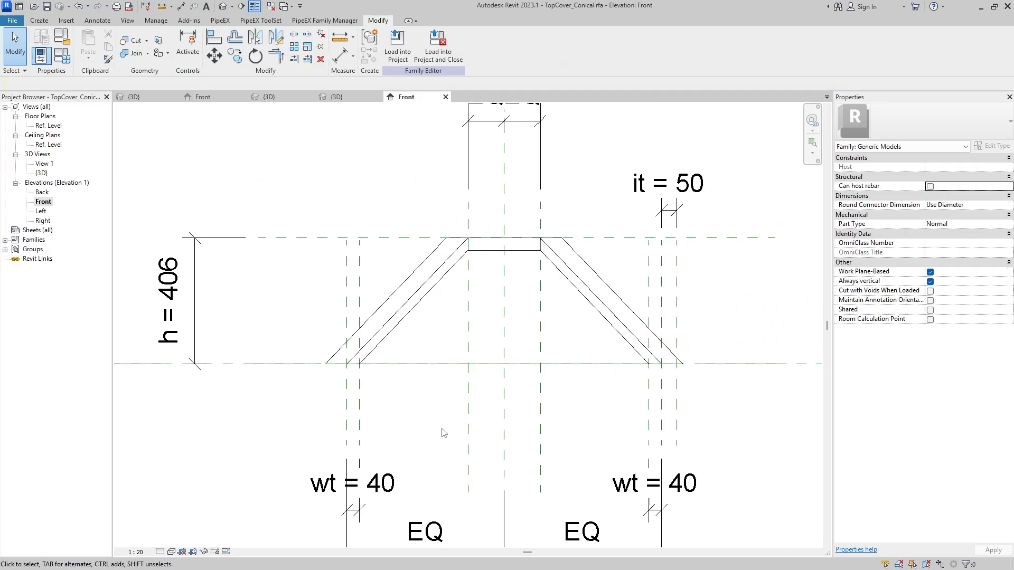
# Shift the left reference plane of the cone's upper opening inward and back outward to flex the profile.
pyautogui.click(469, 420)
pyautogui.moveTo(468, 420); pyautogui.dragTo(474, 420)
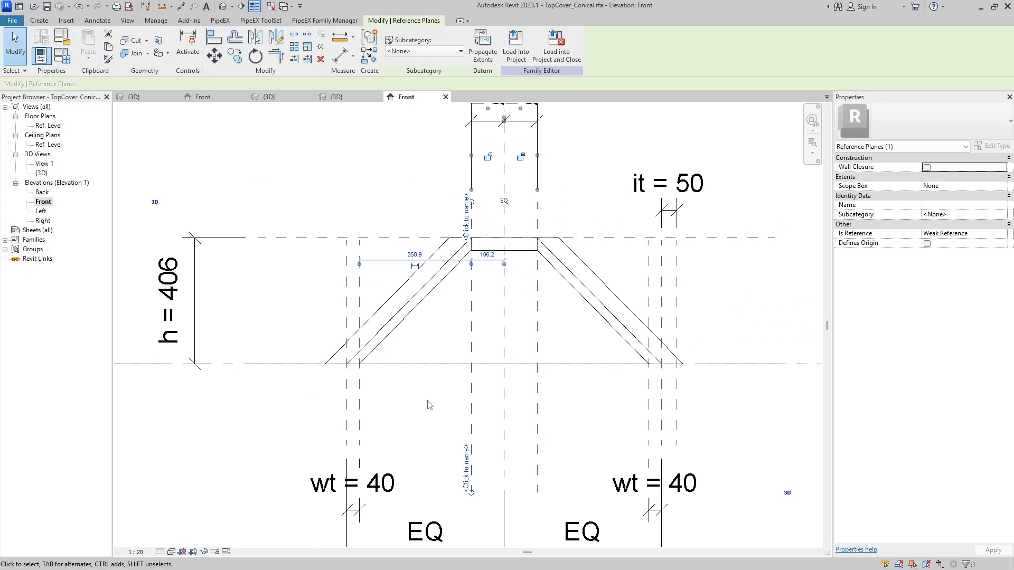
pyautogui.press('Right')
pyautogui.press('Right')
pyautogui.press('Right')
pyautogui.press('Right')
pyautogui.press('Left')
pyautogui.press('Left')
pyautogui.press('Left')
pyautogui.press('Left')
pyautogui.press('Left')
pyautogui.press('Left')
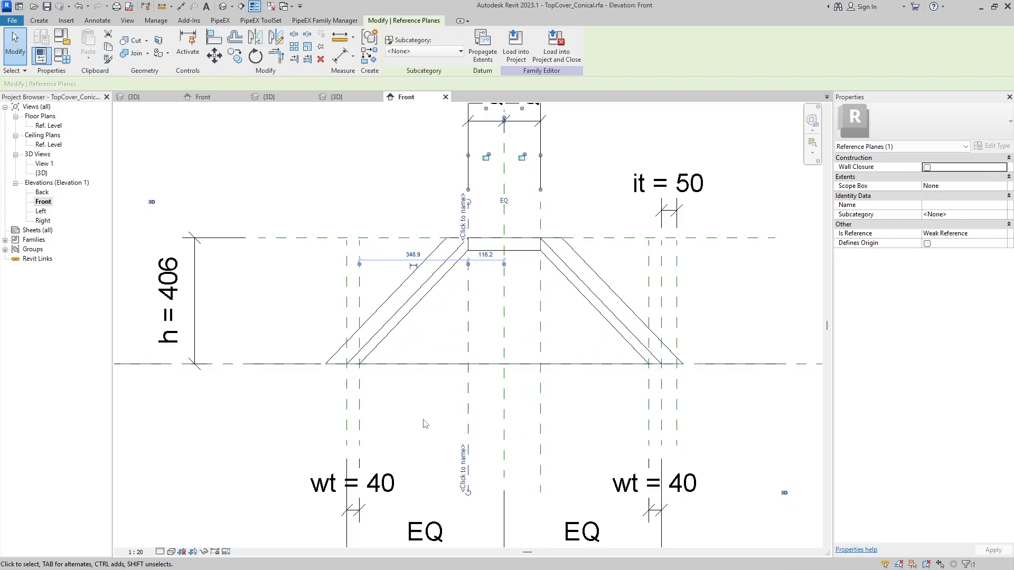
pyautogui.press('Escape')
# Close the inactive views and reload the edited conical cover family into PiX_Equipment_Template_General.rfa.
pyautogui.scroll(-2, 402, 398)
pyautogui.moveTo(402, 399); pyautogui.dragTo(385, 429, button='middle')
pyautogui.scroll(-2, 381, 427)
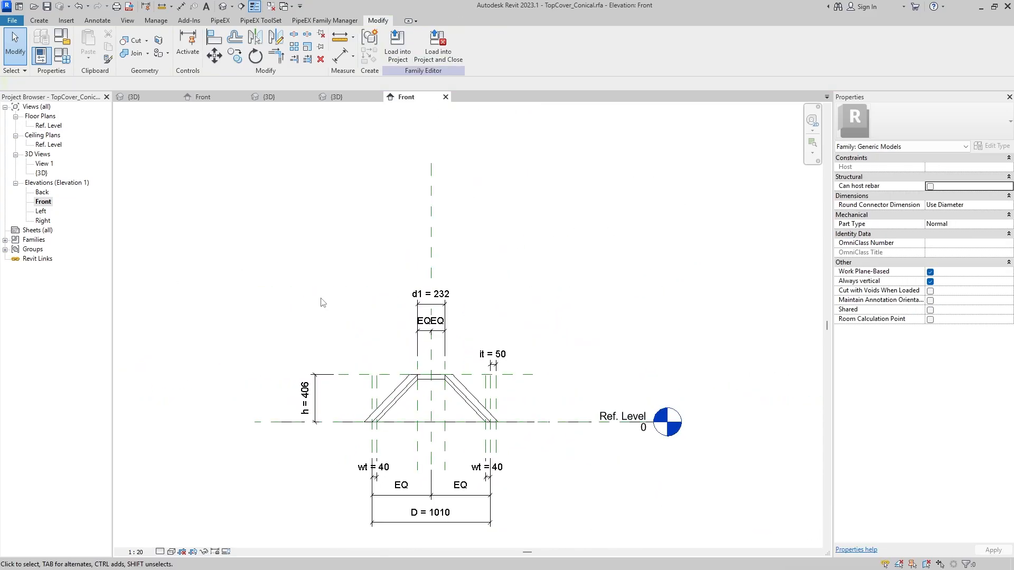
pyautogui.click(271, 7)
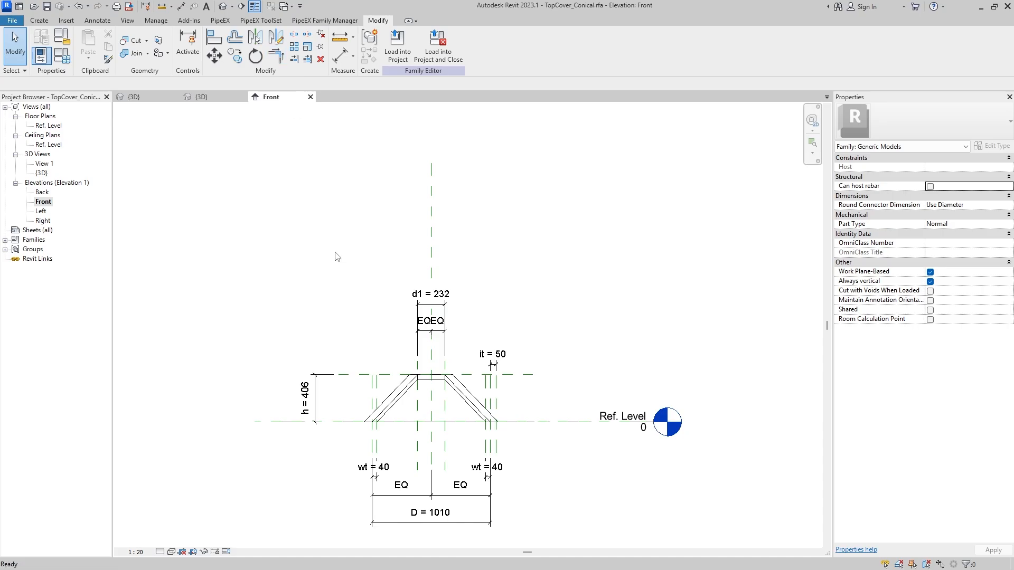
pyautogui.click(397, 46)
pyautogui.click(487, 367)
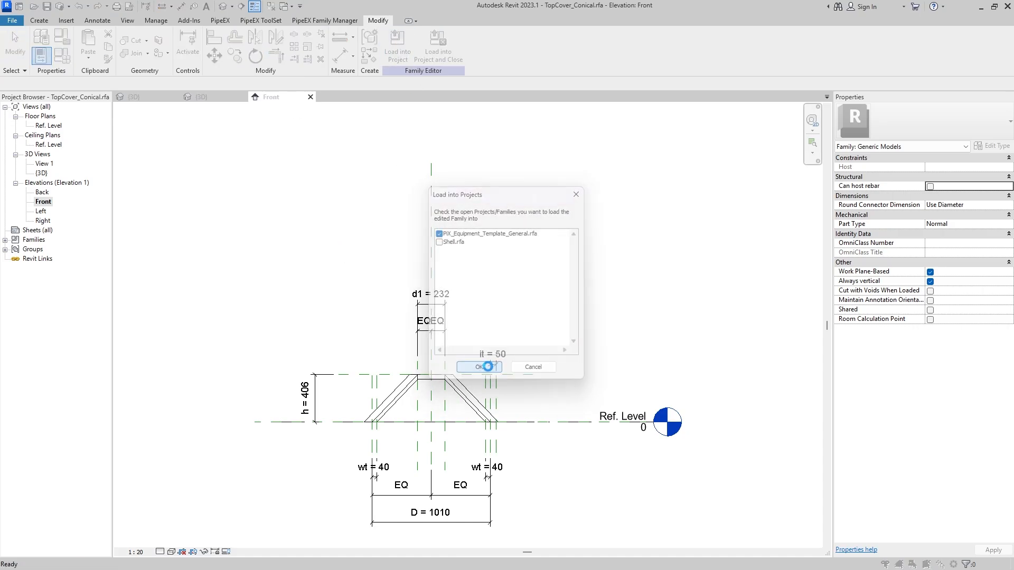
pyautogui.click(477, 288)
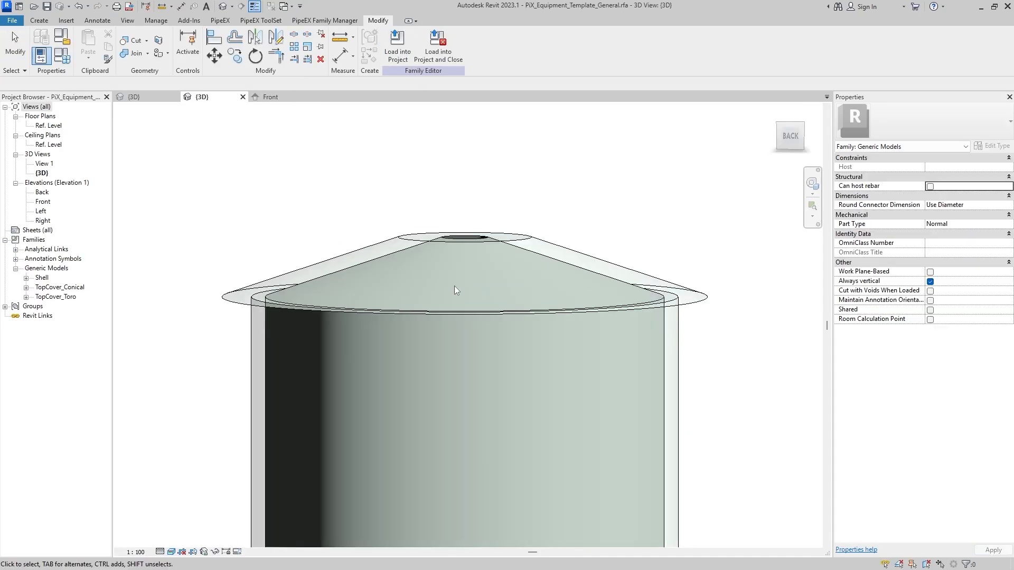
# Examine the conical cover's insulation where it meets the tank shell's rim in 3D.
pyautogui.keyDown('shift'); pyautogui.moveTo(426, 280); pyautogui.dragTo(559, 272, button='middle'); pyautogui.keyUp('shift')
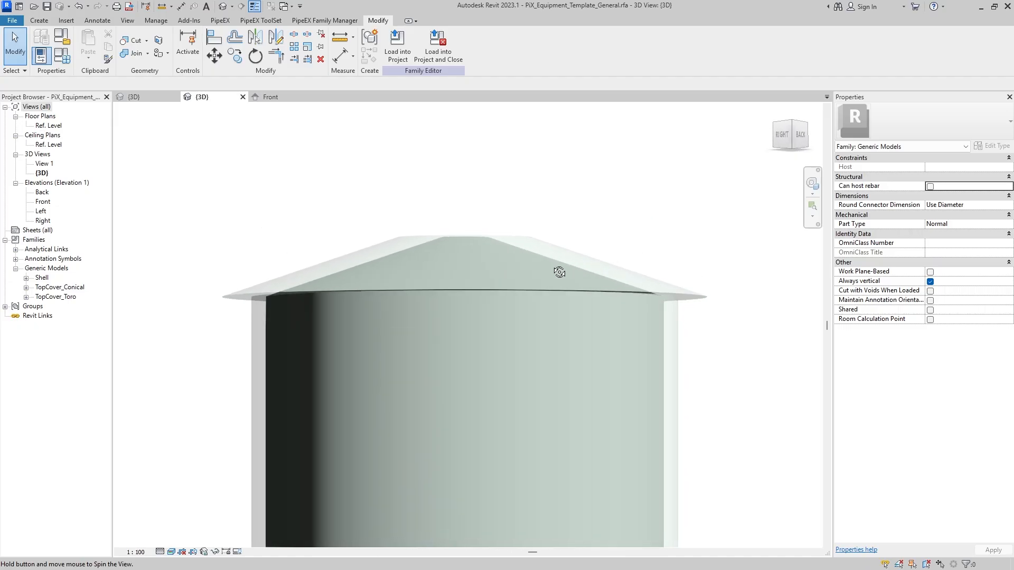
pyautogui.click(365, 280)
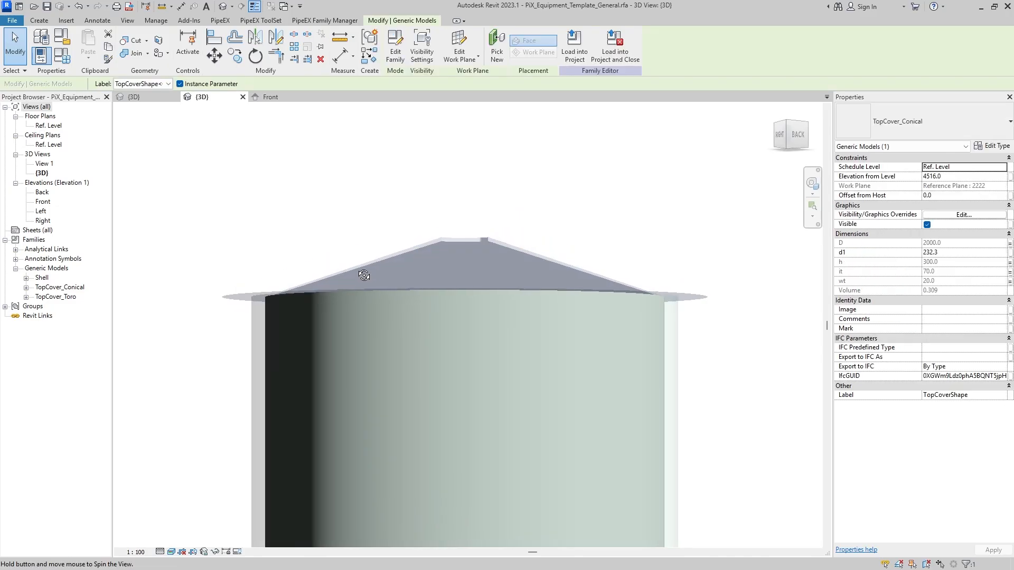
pyautogui.keyDown('shift'); pyautogui.moveTo(364, 275); pyautogui.dragTo(352, 293, button='middle'); pyautogui.keyUp('shift')
pyautogui.scroll(3, 244, 302)
pyautogui.keyDown('shift'); pyautogui.moveTo(328, 352); pyautogui.dragTo(292, 353, button='middle'); pyautogui.keyUp('shift')
pyautogui.scroll(2, 257, 300)
pyautogui.keyDown('shift'); pyautogui.moveTo(264, 315); pyautogui.dragTo(478, 364, button='middle'); pyautogui.keyUp('shift')
pyautogui.press('Escape')
pyautogui.scroll(-4, 341, 354)
# Compare the insulation profile in TopCover_Conical's Front elevation with the selected cover on the tank, seen from the right side.
pyautogui.click(303, 102)
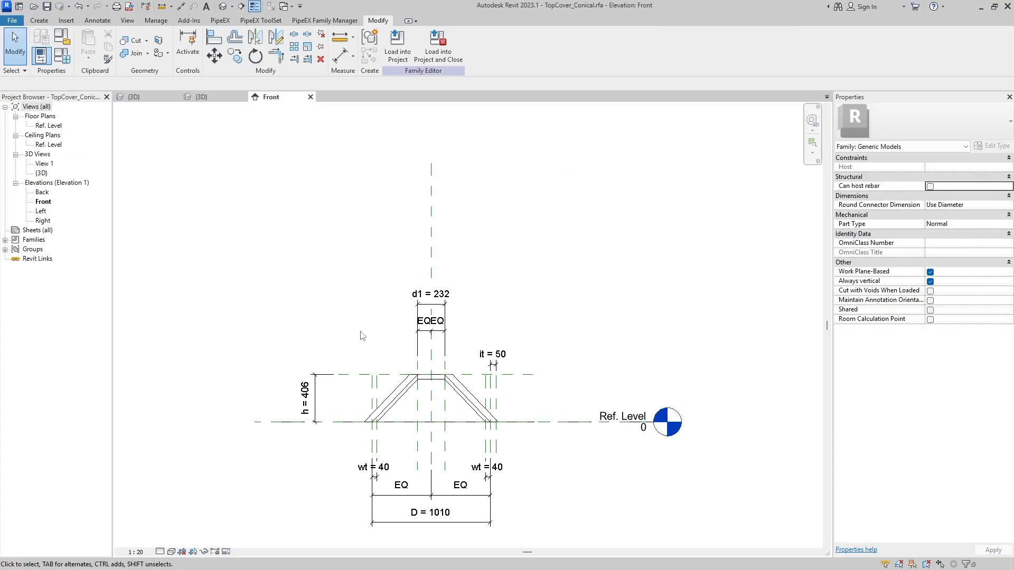
pyautogui.scroll(4, 376, 391)
pyautogui.scroll(2, 379, 431)
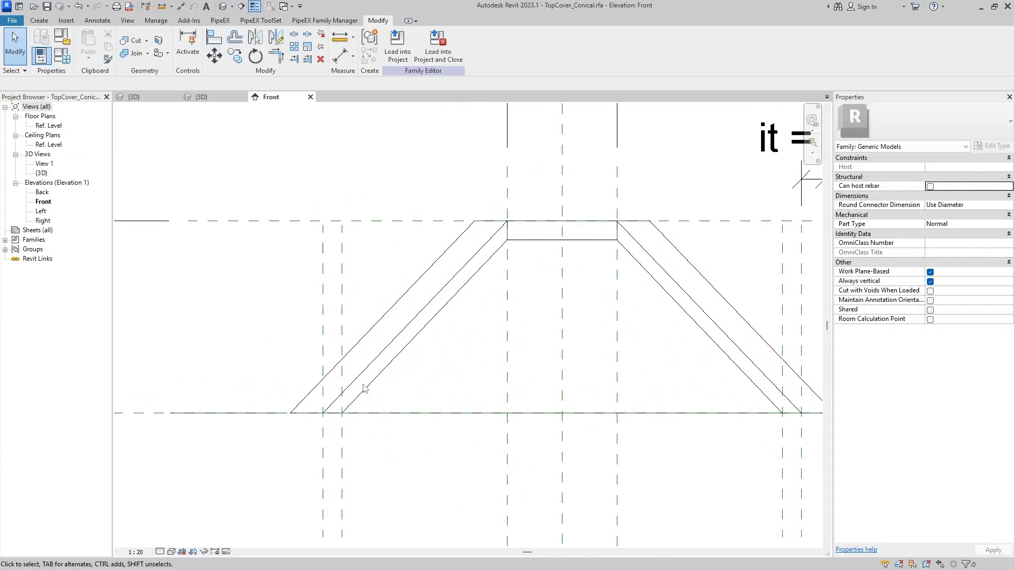
pyautogui.scroll(-1, 422, 352)
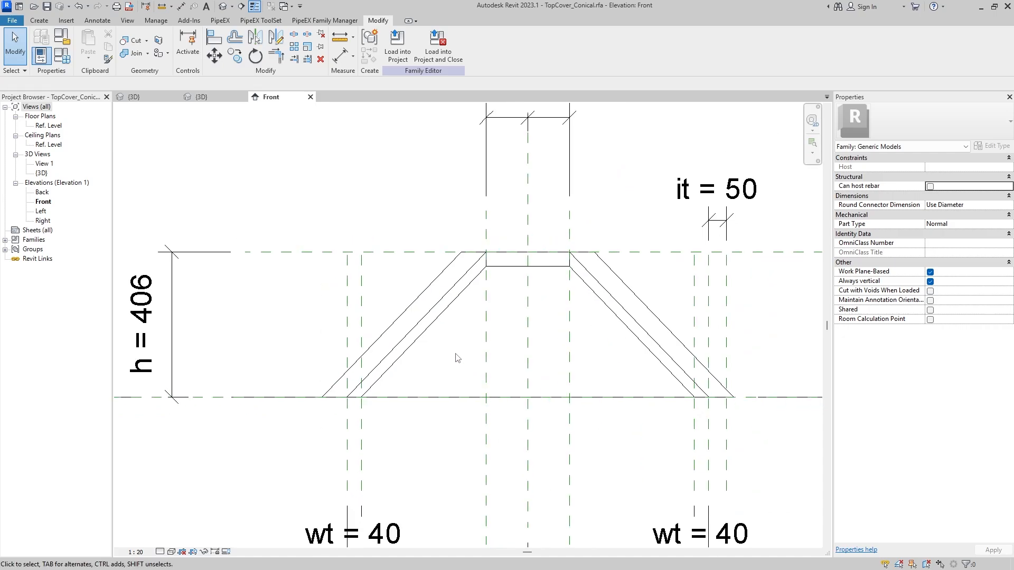
pyautogui.click(243, 94)
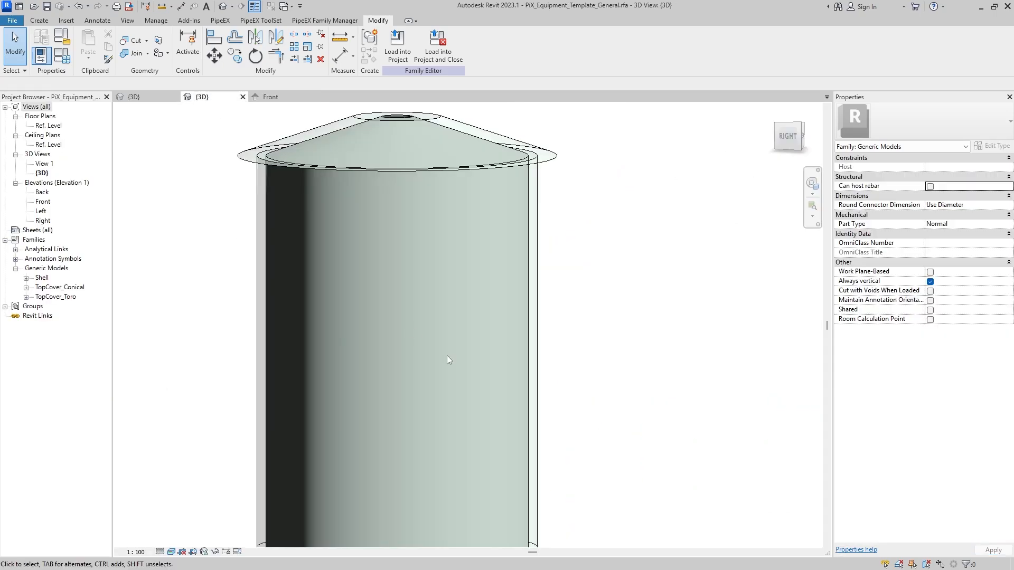
pyautogui.click(359, 269)
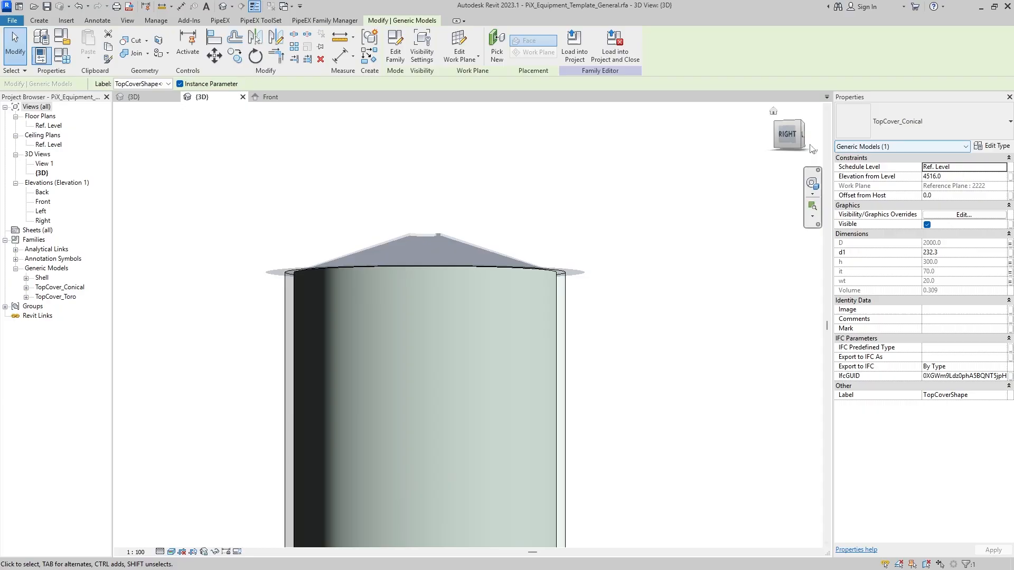
pyautogui.click(788, 136)
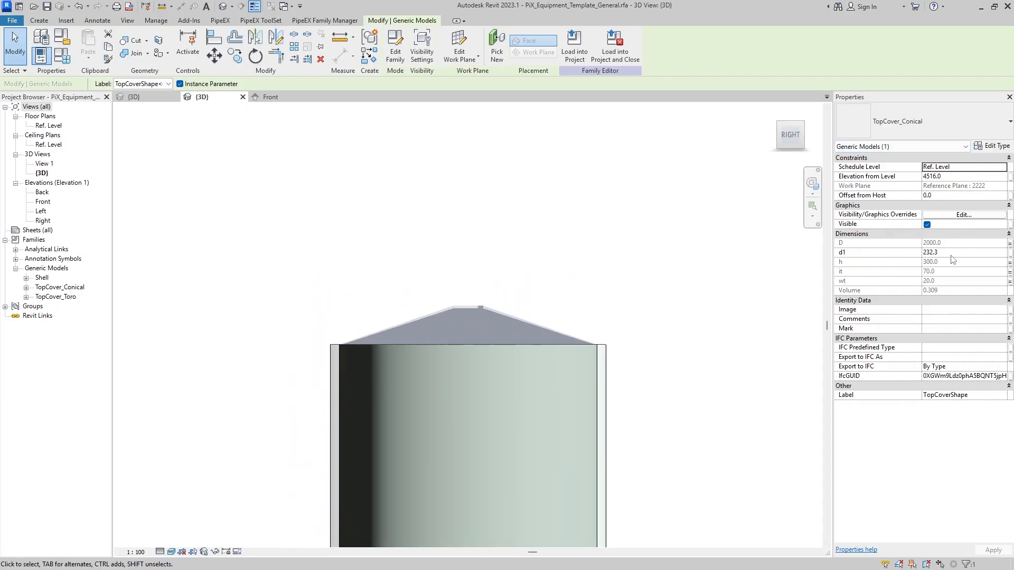
# Set the PiX_MEC_Tank_TopCover_Height parameter to 600.
pyautogui.click(63, 55)
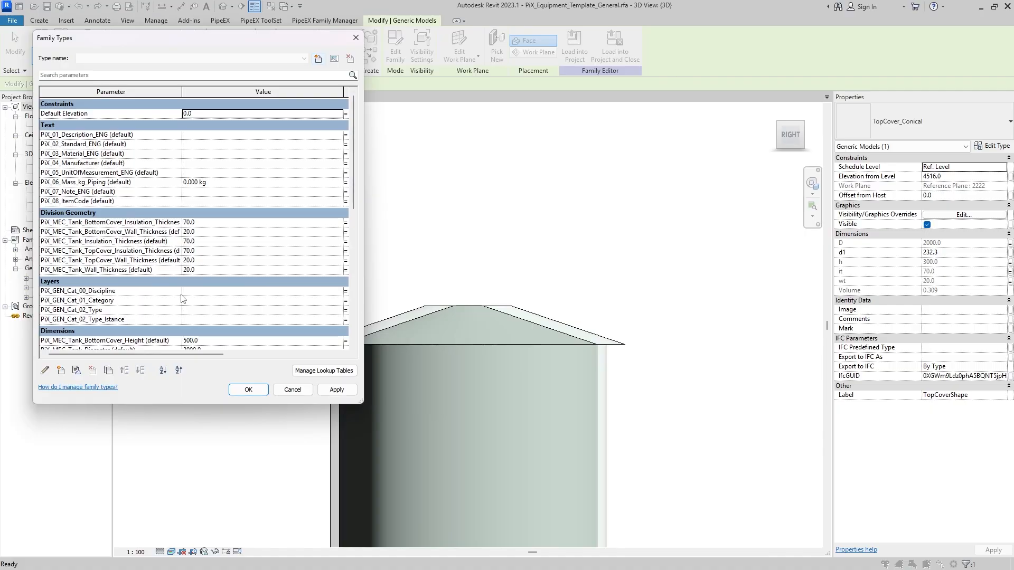
pyautogui.scroll(-4, 174, 251)
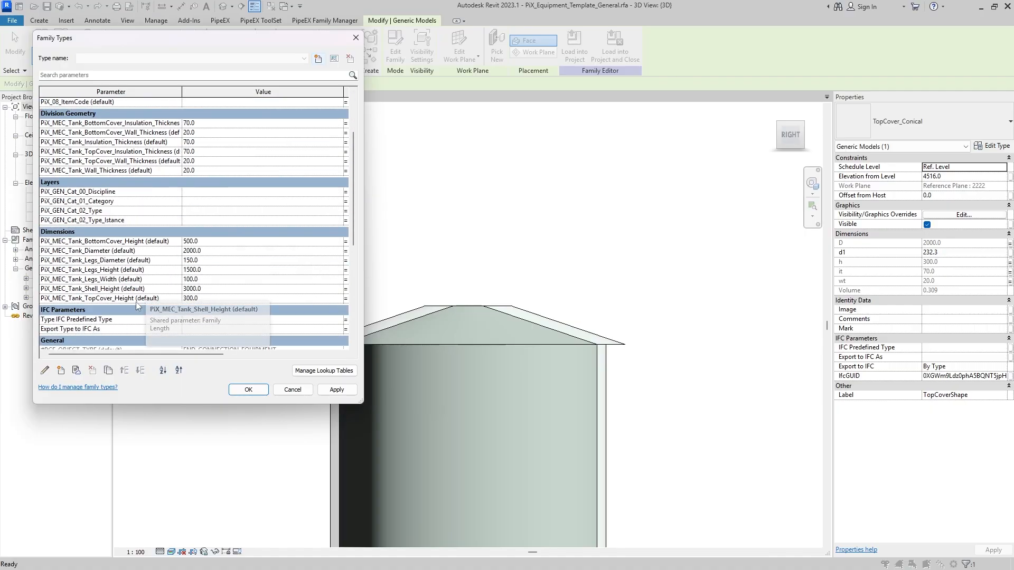
pyautogui.click(218, 289)
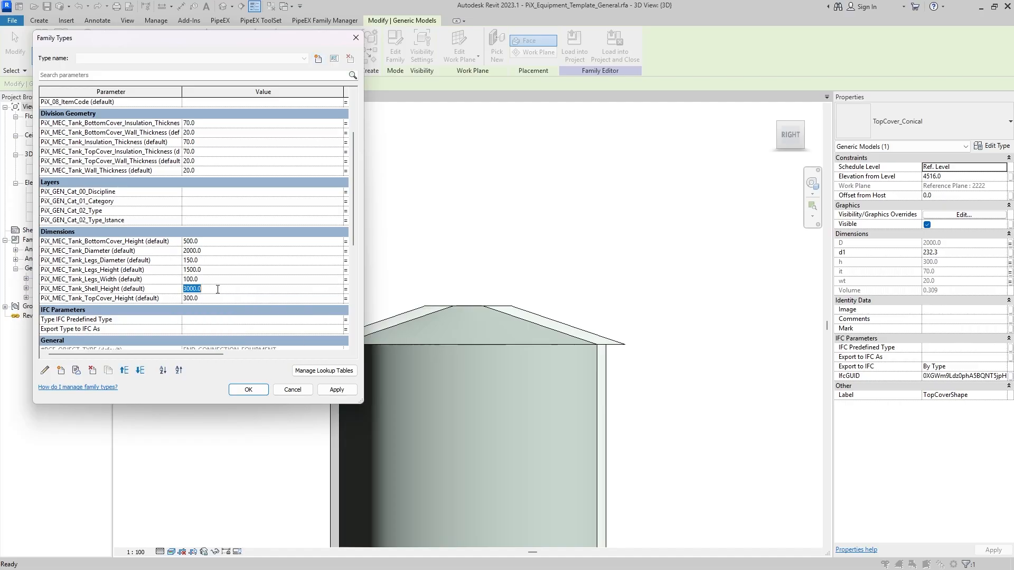
pyautogui.click(214, 299)
pyautogui.click(326, 394)
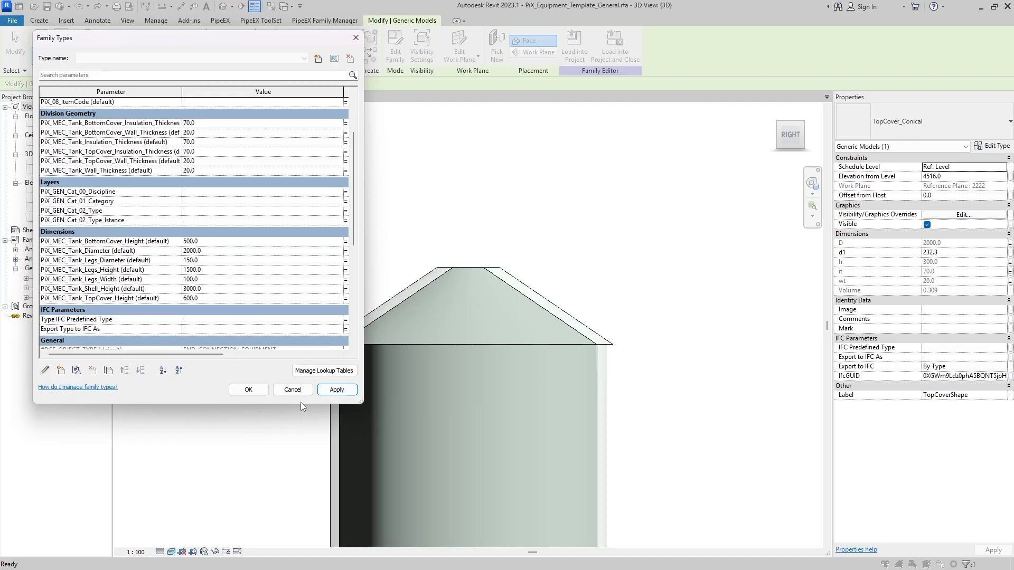
pyautogui.click(248, 390)
# Close the Front elevation view of the TopCover_Conical family and return to the tank's 3D view.
pyautogui.scroll(3, 338, 343)
pyautogui.keyDown('shift'); pyautogui.moveTo(338, 344); pyautogui.dragTo(334, 378, button='middle'); pyautogui.keyUp('shift')
pyautogui.scroll(-2, 369, 391)
pyautogui.moveTo(415, 299)
pyautogui.keyDown('shift'); pyautogui.mouseDown(button='middle')
pyautogui.moveTo(435, 391)
pyautogui.moveTo(430, 313)
pyautogui.mouseUp(button='middle'); pyautogui.keyUp('shift')
pyautogui.click(270, 359)
pyautogui.doubleClick(429, 312)
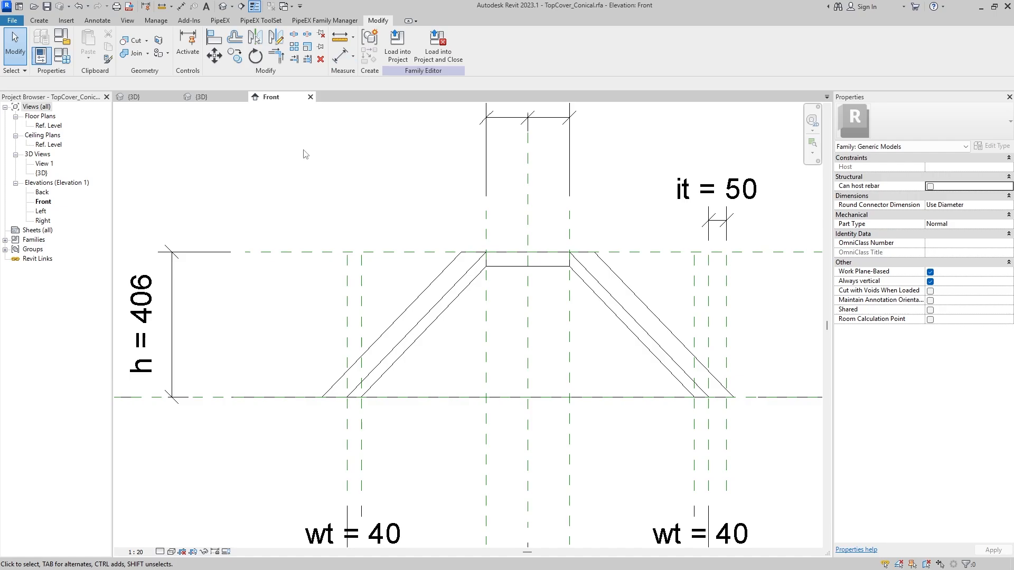
pyautogui.click(311, 97)
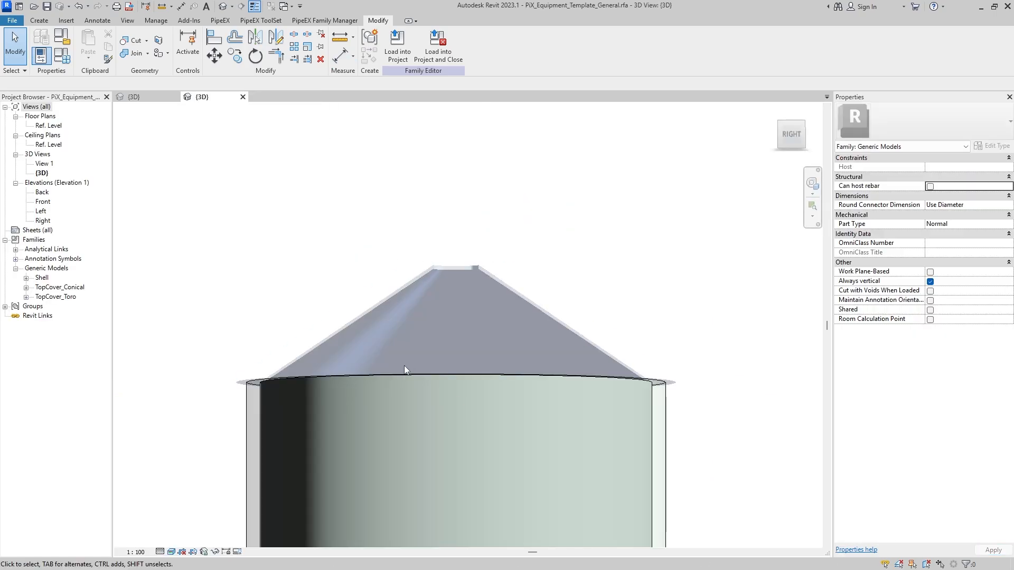
# Examine the conical cover and tank shell in 3D at the cover's increased height.
pyautogui.moveTo(471, 407); pyautogui.dragTo(438, 345, button='middle')
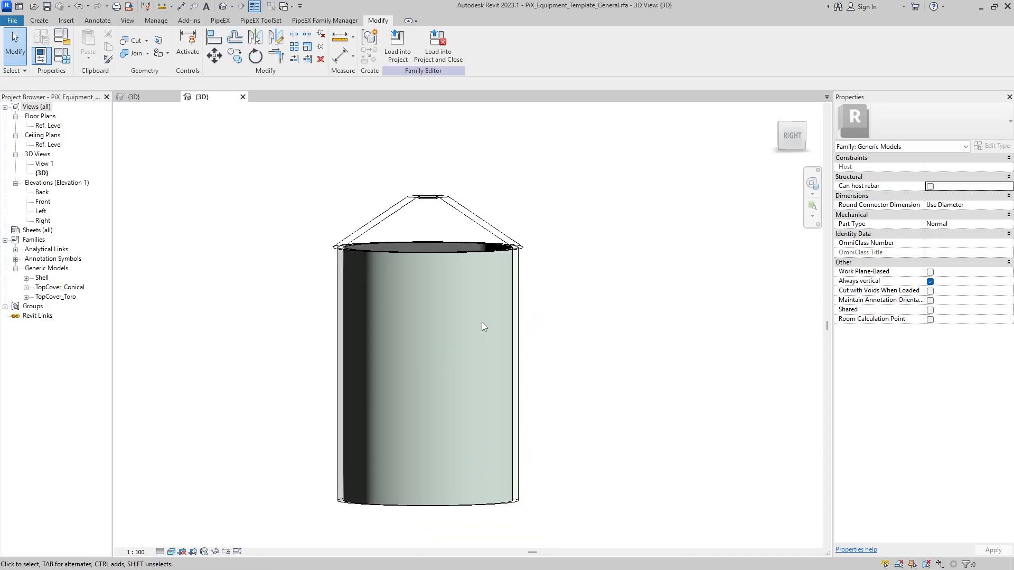
pyautogui.click(483, 216)
pyautogui.click(597, 265)
pyautogui.scroll(-1, 598, 265)
pyautogui.keyDown('shift'); pyautogui.moveTo(530, 299); pyautogui.dragTo(541, 304, button='middle'); pyautogui.keyUp('shift')
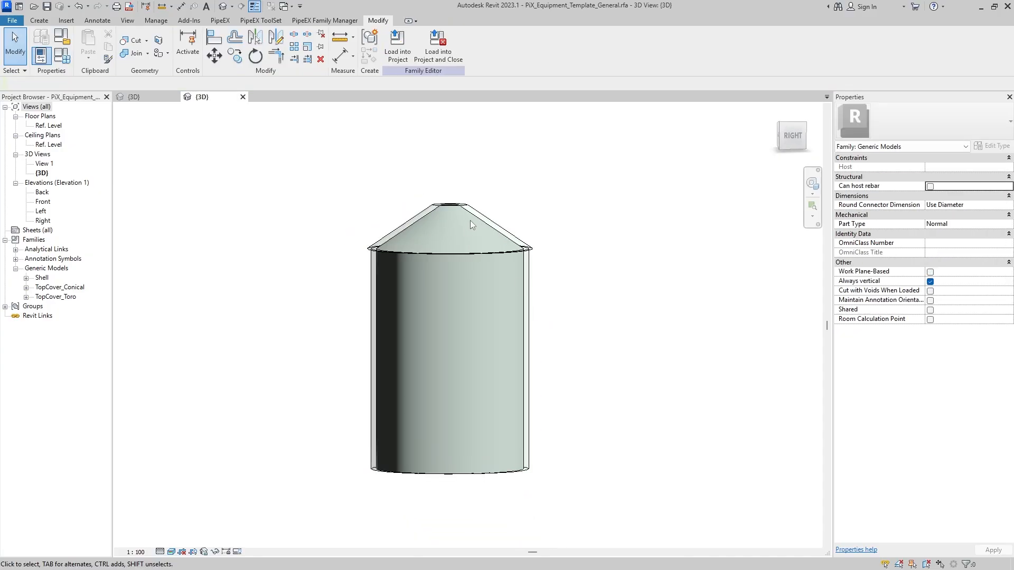
pyautogui.moveTo(294, 152); pyautogui.dragTo(583, 301)
pyautogui.click(576, 315)
pyautogui.moveTo(514, 290)
pyautogui.keyDown('shift'); pyautogui.mouseDown(button='middle')
pyautogui.moveTo(581, 382)
pyautogui.moveTo(518, 281)
pyautogui.mouseUp(button='middle'); pyautogui.keyUp('shift')
# Test the TopCoverShape parameter by applying TopCover_Toro and then restoring TopCover_Conical.
pyautogui.click(61, 56)
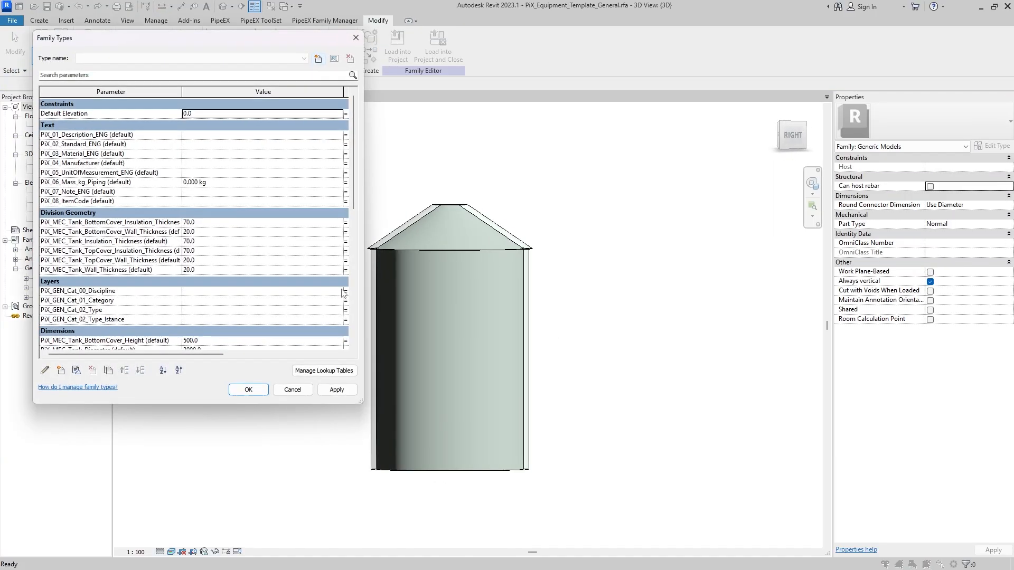
pyautogui.scroll(-10, 228, 276)
pyautogui.click(264, 316)
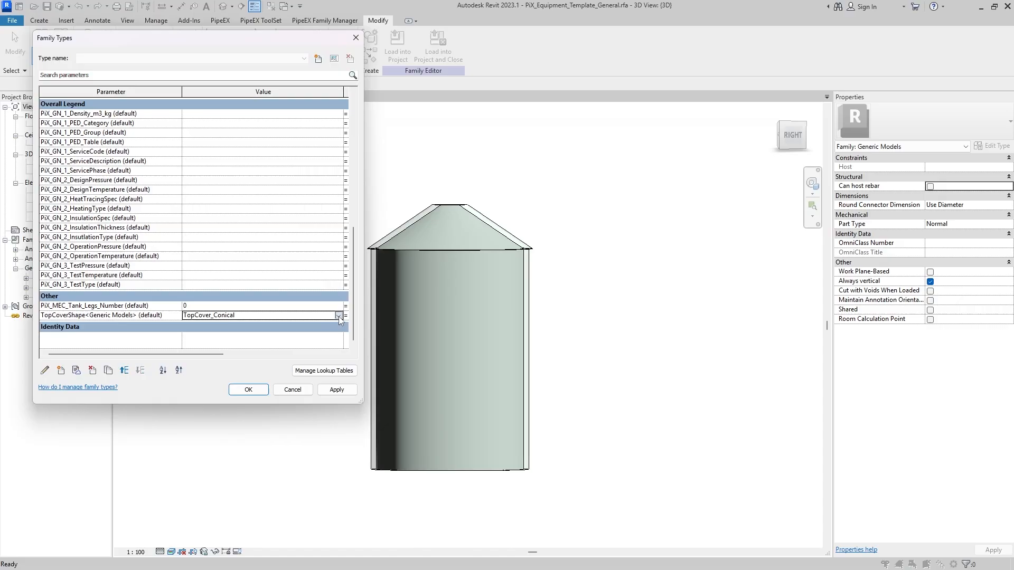
pyautogui.click(248, 341)
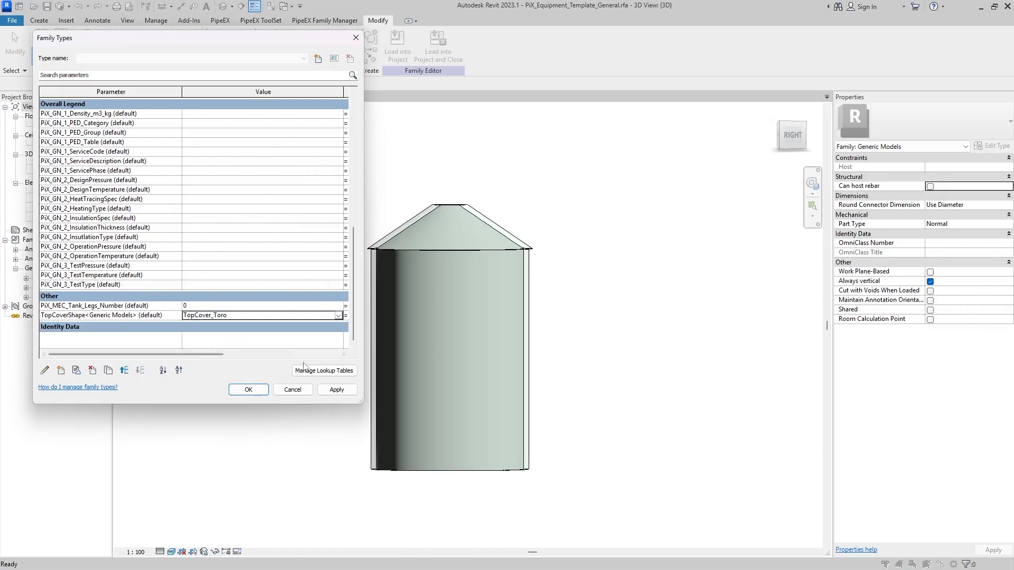
pyautogui.click(344, 393)
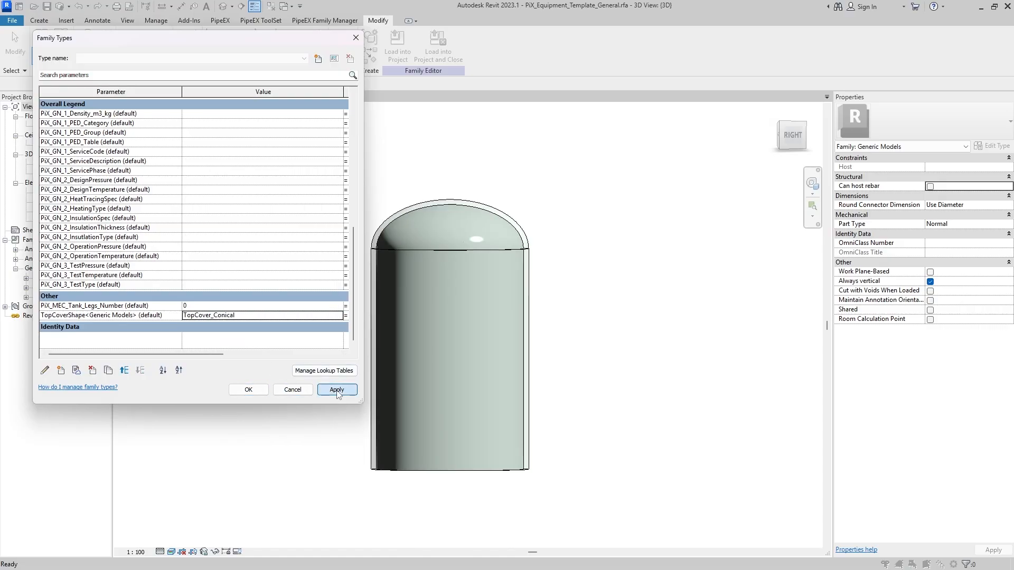
pyautogui.click(336, 390)
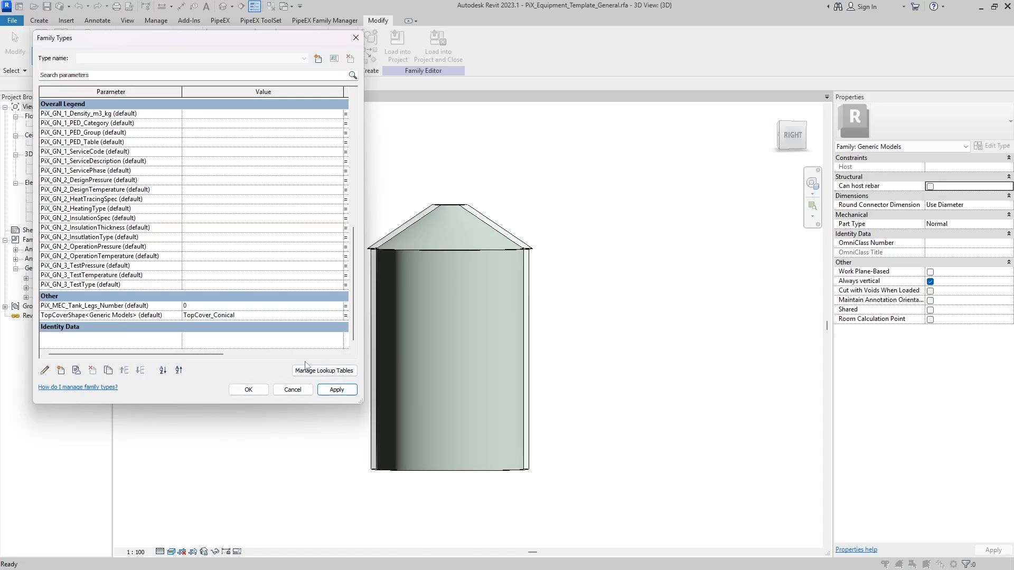
pyautogui.click(267, 394)
# Associate the conical cover's d1 dimension with a new instance family parameter named VentDiam, grouped under Dimensions.
pyautogui.click(430, 258)
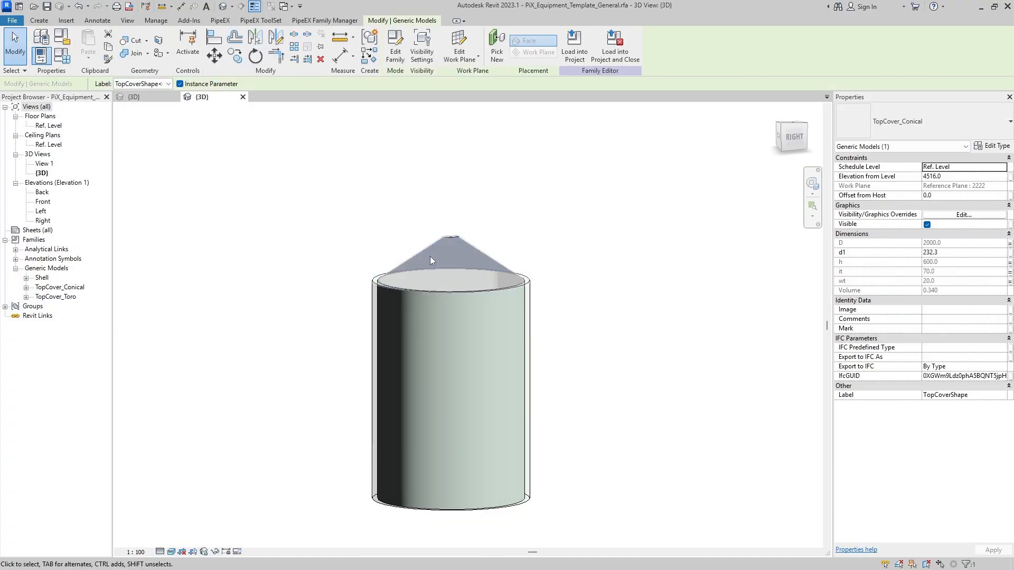
pyautogui.scroll(4, 430, 259)
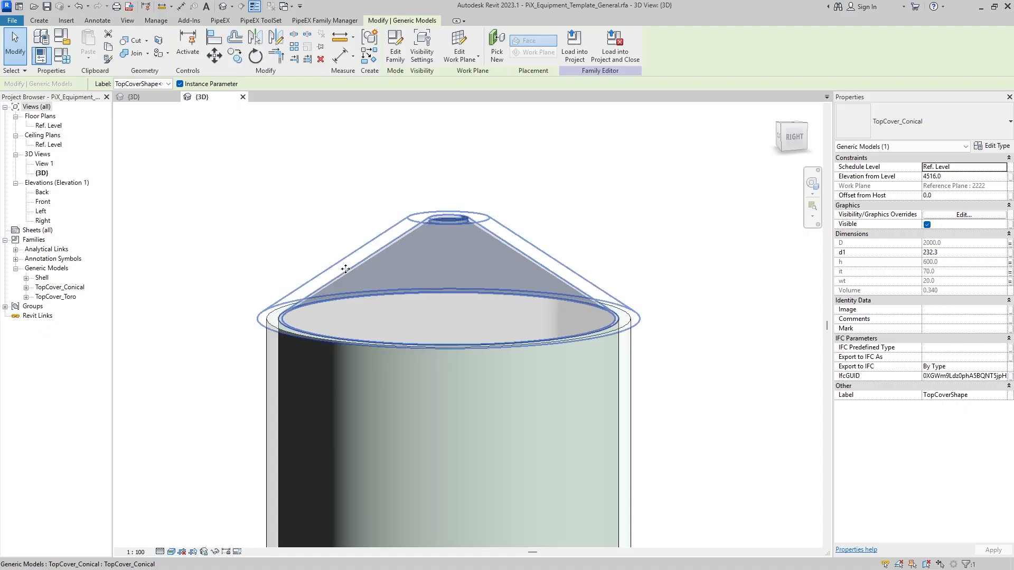
pyautogui.press('Escape')
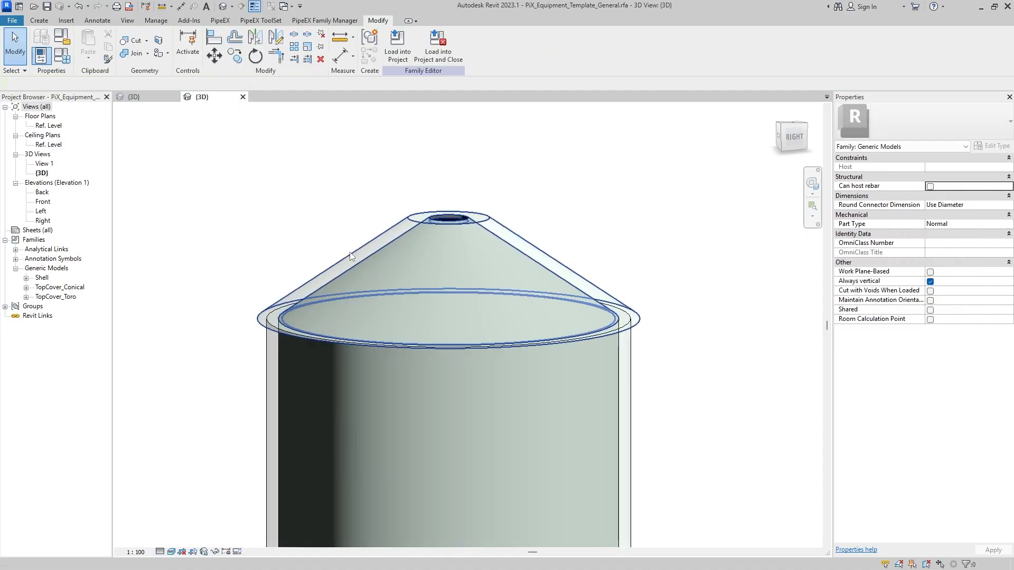
pyautogui.click(352, 256)
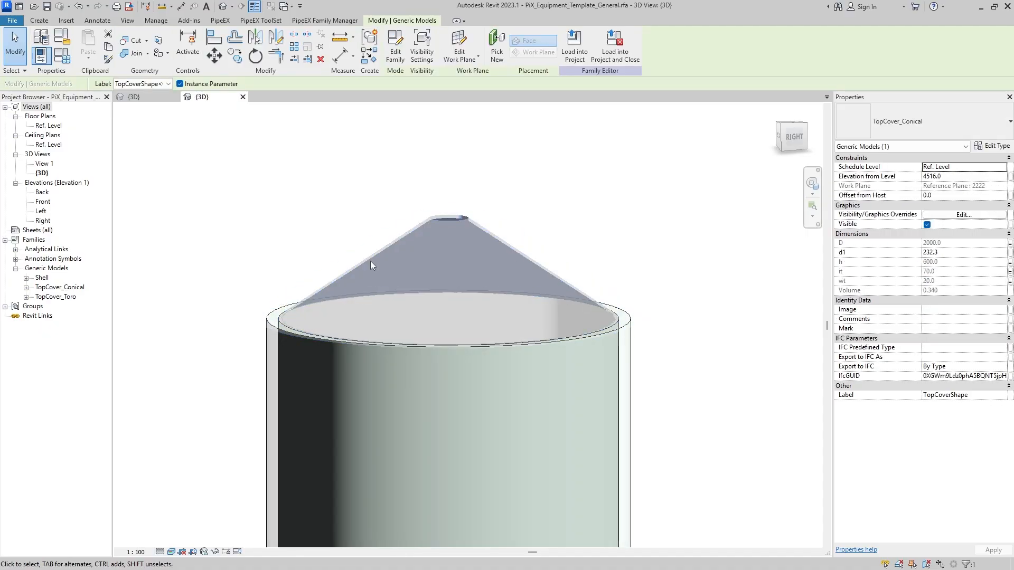
pyautogui.click(534, 214)
pyautogui.click(502, 218)
pyautogui.click(1010, 253)
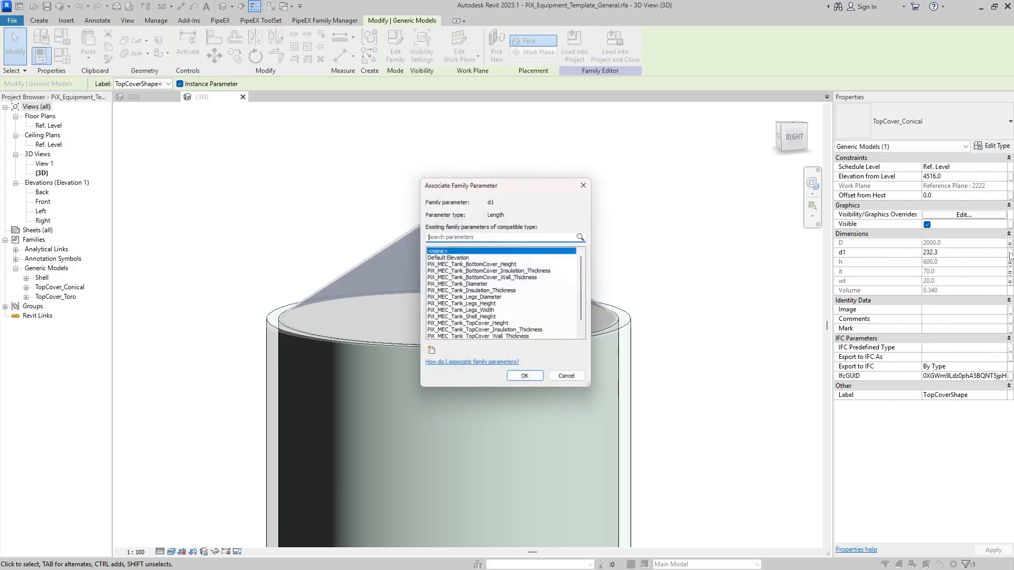
pyautogui.click(429, 366)
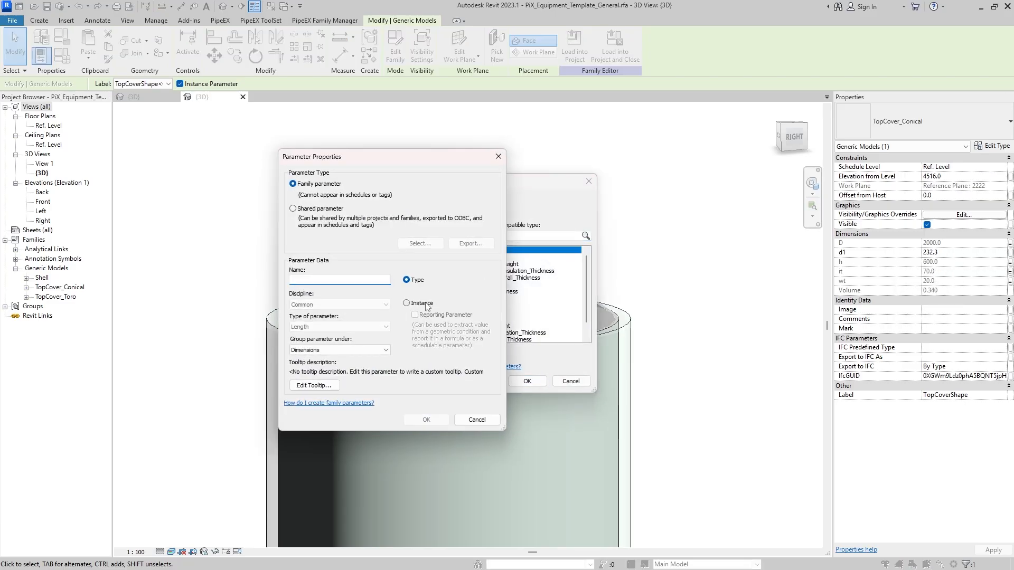
pyautogui.click(425, 304)
pyautogui.click(351, 284)
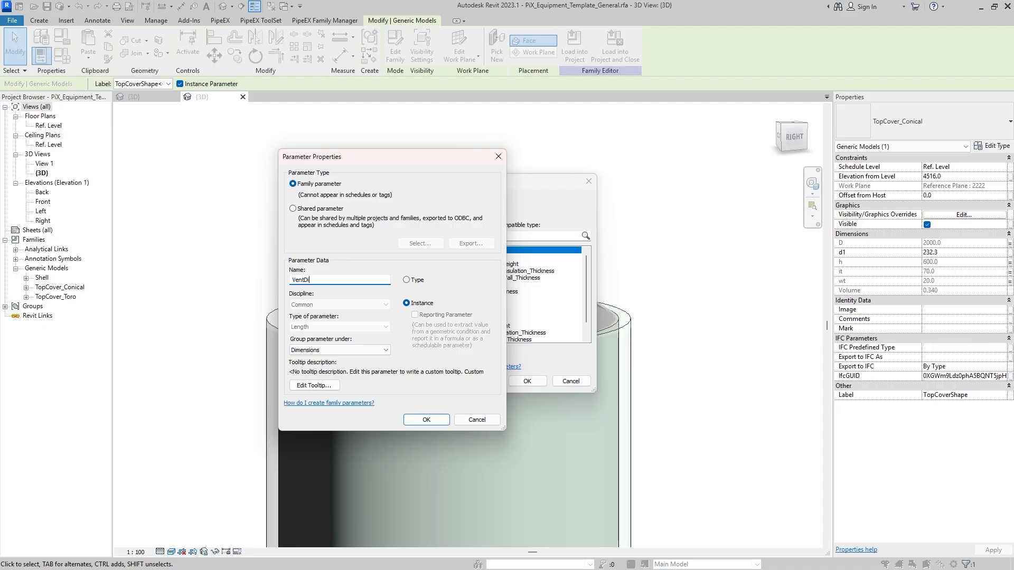
pyautogui.click(426, 419)
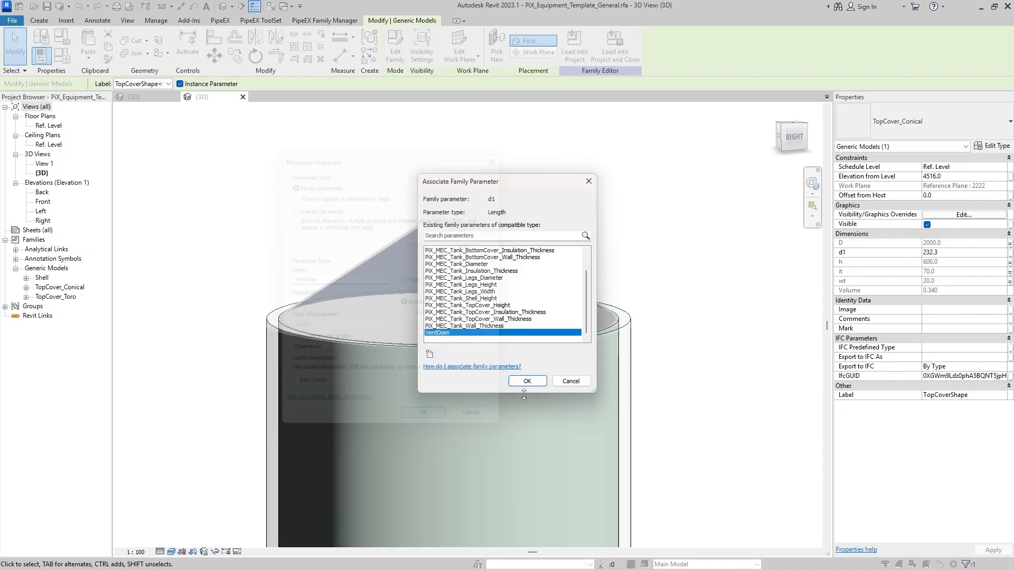
pyautogui.click(527, 381)
pyautogui.click(655, 253)
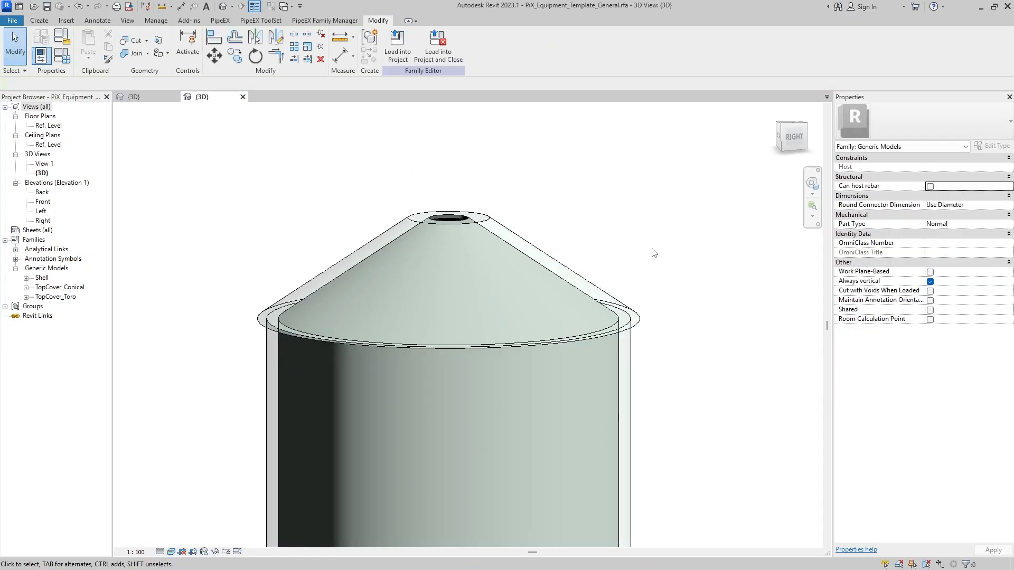
pyautogui.click(613, 296)
pyautogui.press('Escape')
# Switch TopCoverShape to TopCover_Toro and check the toroidal cover's instance dimensions.
pyautogui.click(66, 59)
pyautogui.scroll(-10, 264, 237)
pyautogui.click(315, 315)
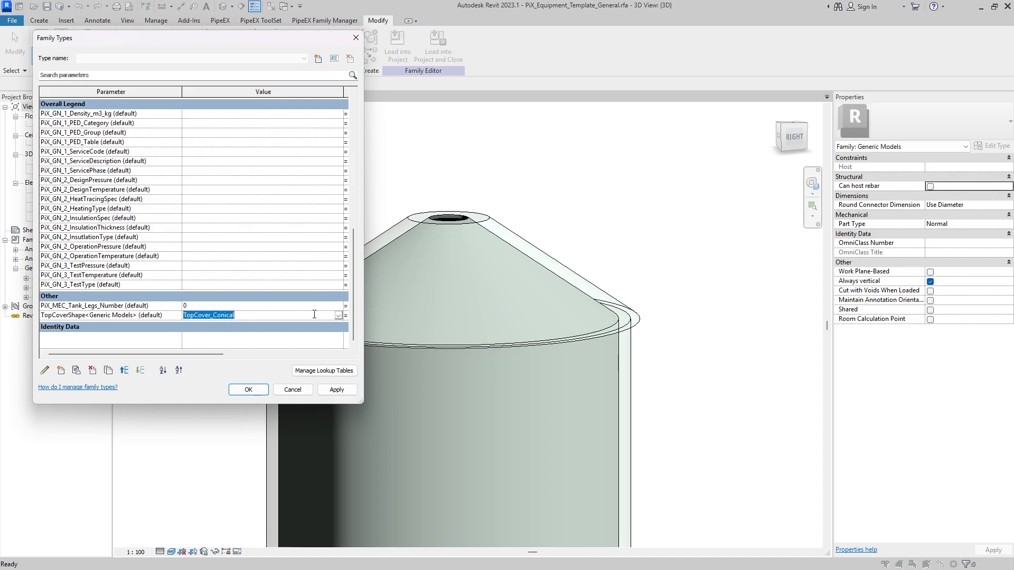
pyautogui.click(338, 315)
pyautogui.click(227, 343)
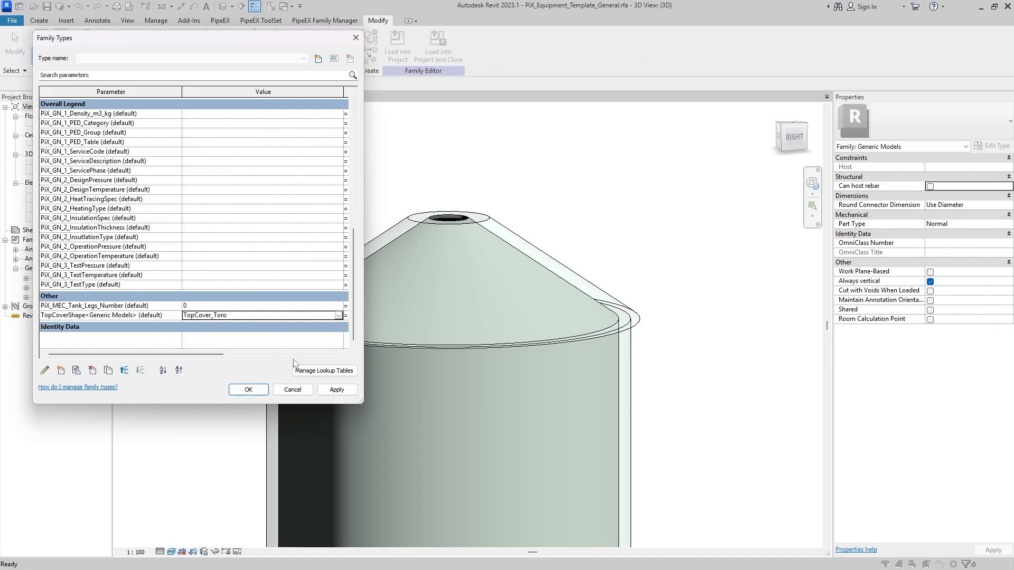
pyautogui.click(248, 390)
pyautogui.click(320, 250)
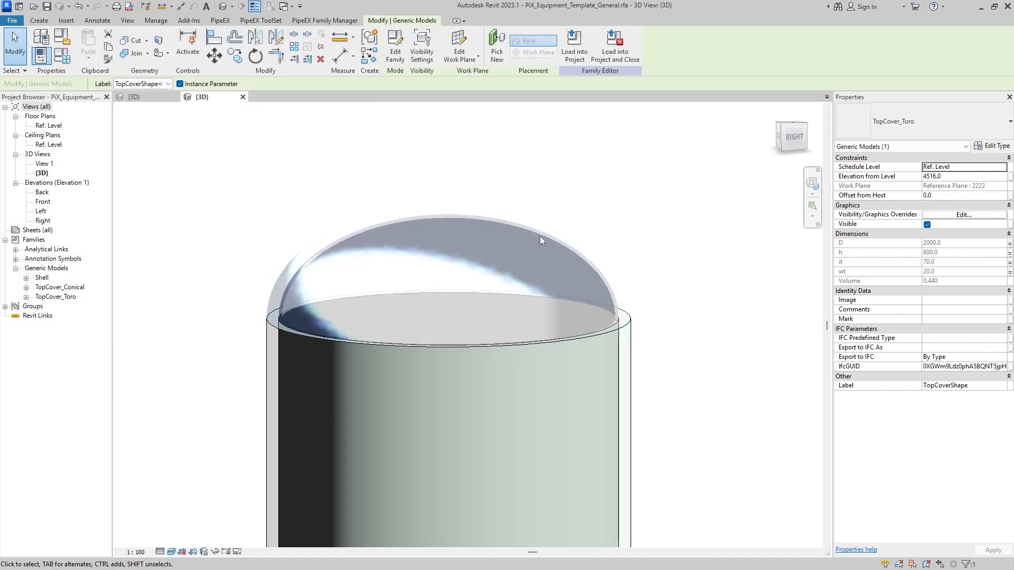
pyautogui.keyDown('shift'); pyautogui.moveTo(540, 236); pyautogui.dragTo(600, 242, button='middle'); pyautogui.keyUp('shift')
pyautogui.click(581, 211)
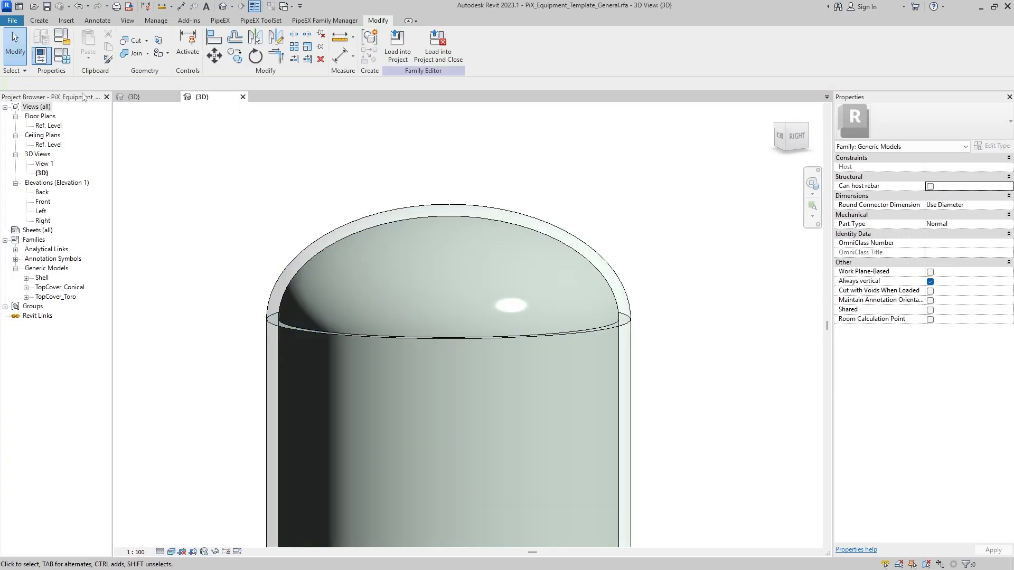
# Switch the TopCoverShape parameter back to TopCover_Conical.
pyautogui.click(64, 53)
pyautogui.scroll(-10, 338, 339)
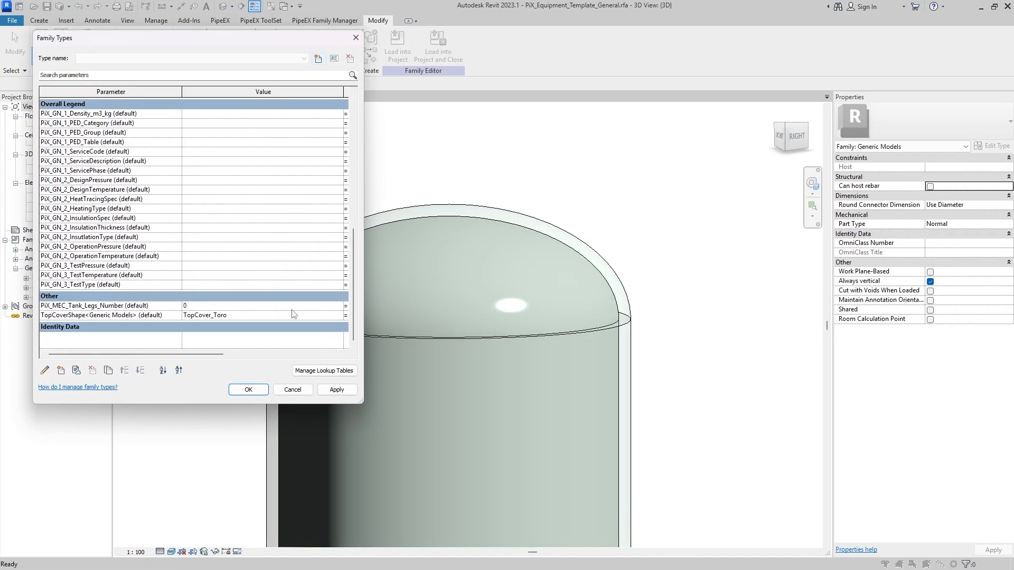
pyautogui.click(337, 320)
pyautogui.click(278, 325)
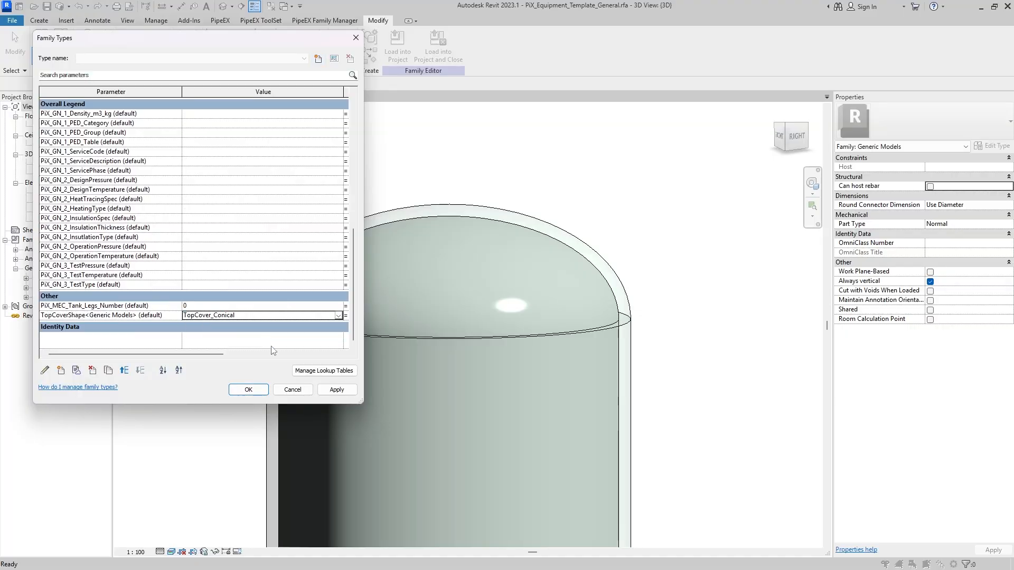
pyautogui.click(251, 394)
# Associate the conical cover's d1 dimension with the existing VentDiam parameter again.
pyautogui.click(459, 273)
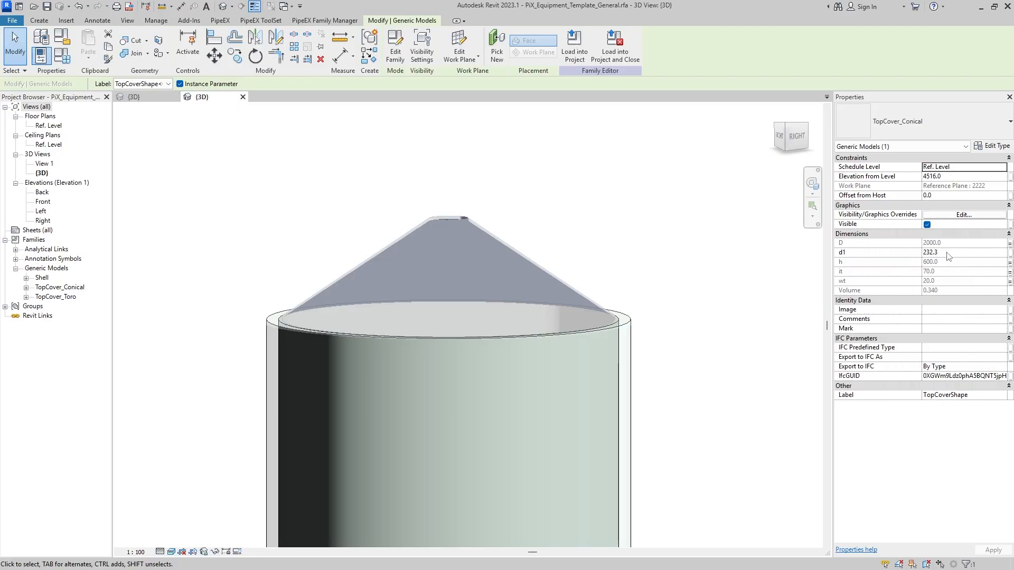
pyautogui.click(1007, 258)
pyautogui.scroll(-5, 463, 317)
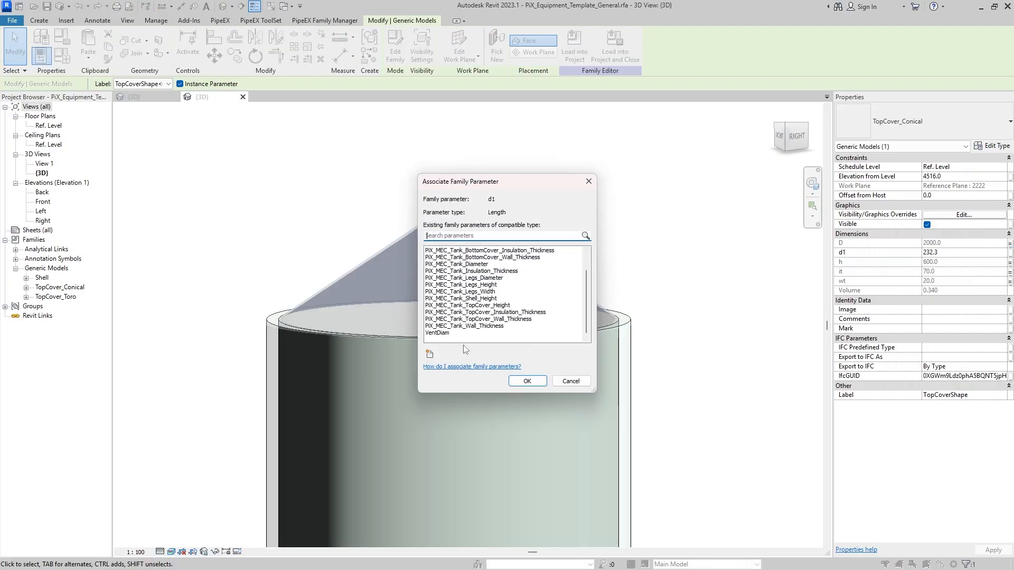
pyautogui.click(459, 332)
pyautogui.click(527, 381)
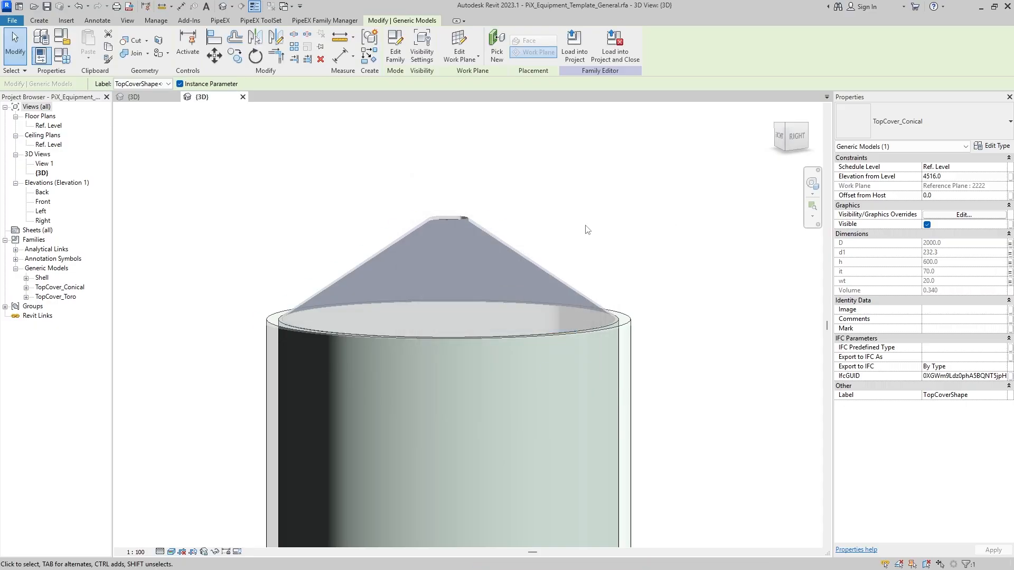
pyautogui.click(587, 230)
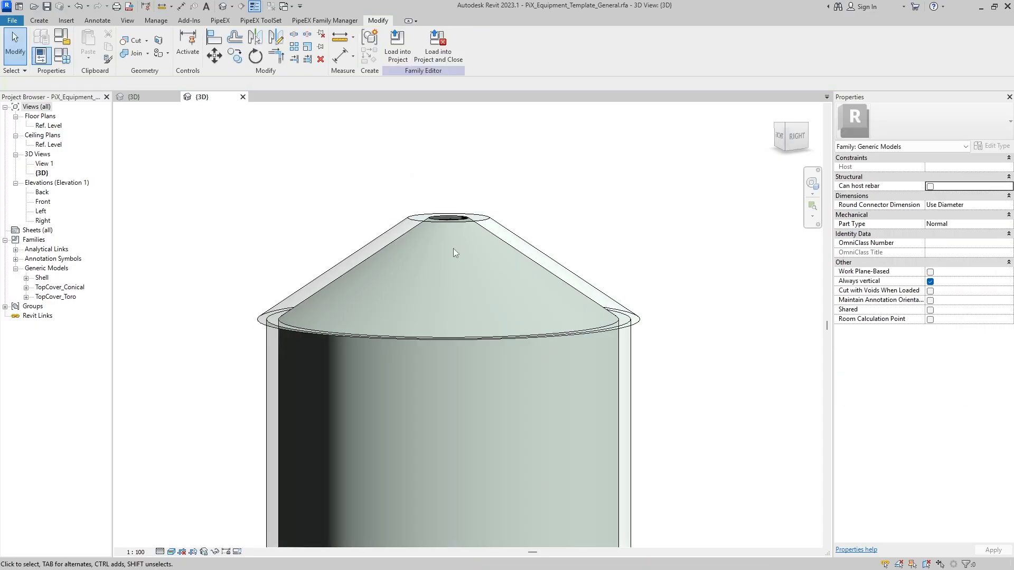
# Open the TopCover_Toro family for editing.
pyautogui.doubleClick(53, 297)
pyautogui.rightClick(72, 307)
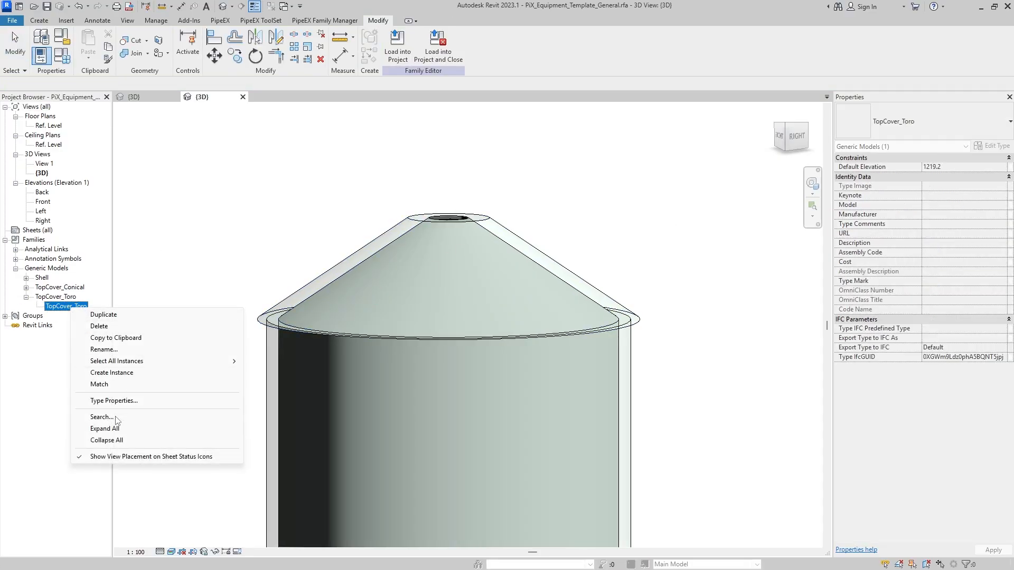
pyautogui.rightClick(57, 297)
pyautogui.click(89, 344)
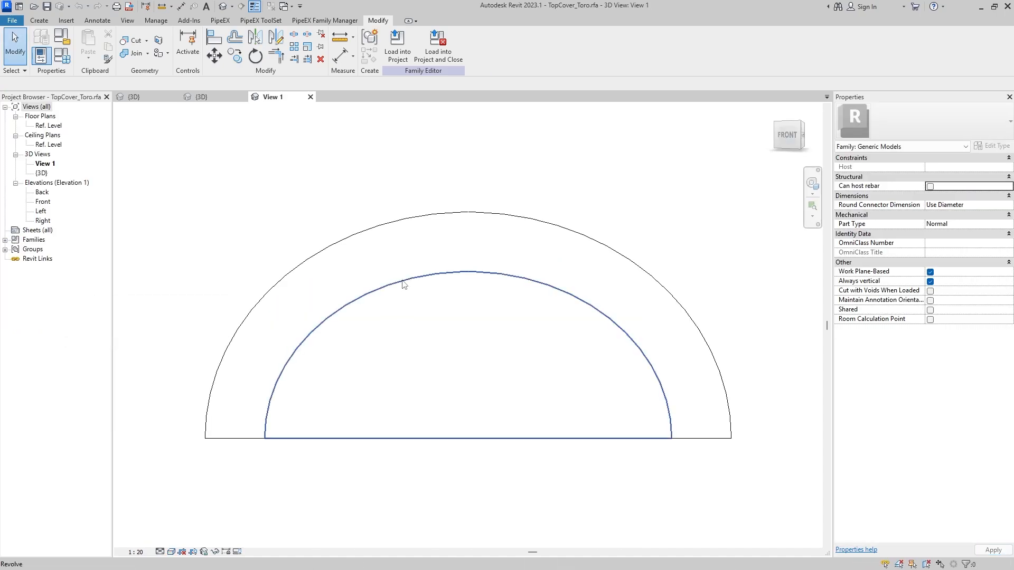
# Add an instance length parameter named d1, grouped under Dimensions, to the toroidal cover family.
pyautogui.click(61, 55)
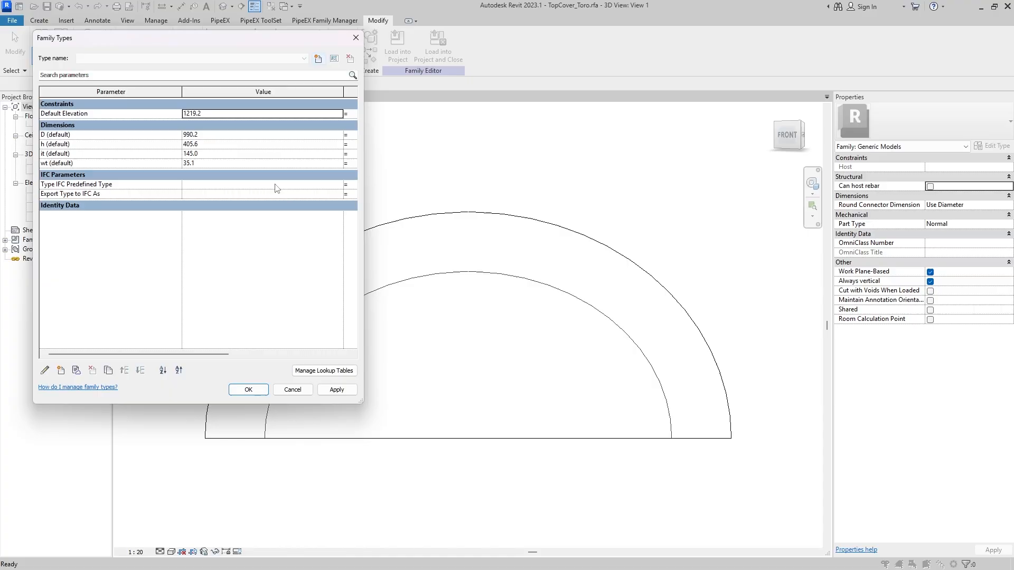
pyautogui.click(76, 371)
pyautogui.click(406, 303)
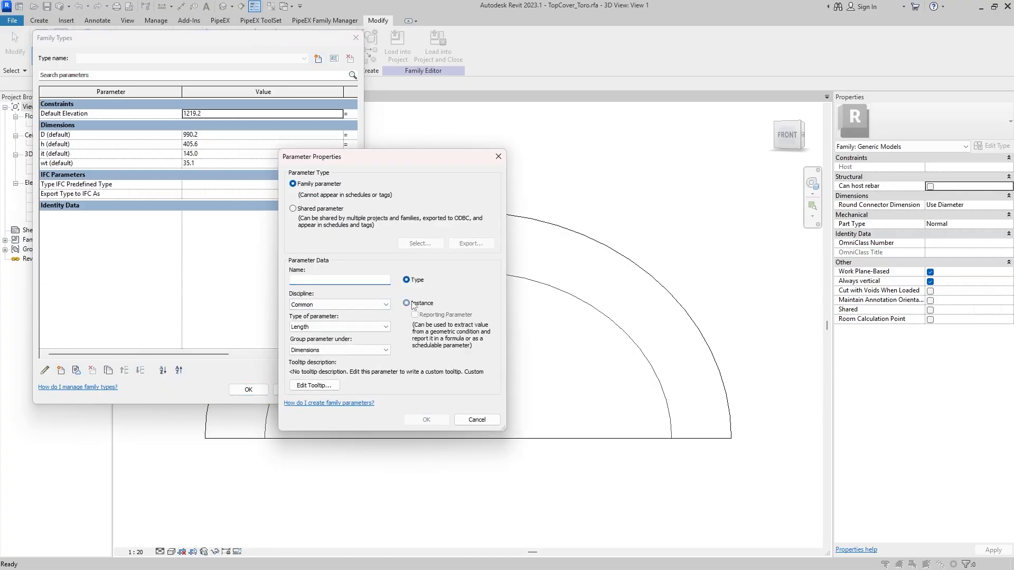
pyautogui.click(347, 280)
pyautogui.write('D1')
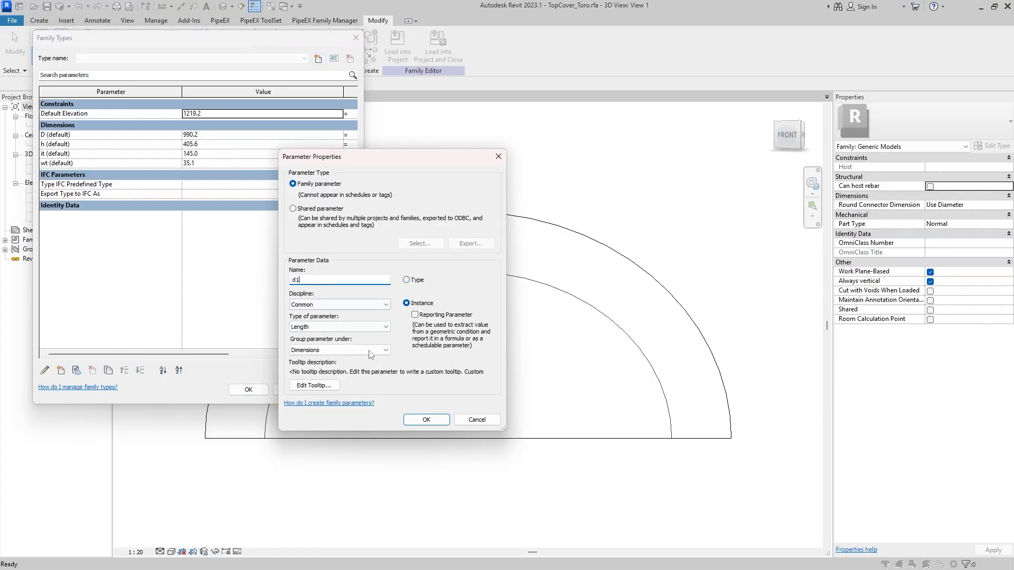
pyautogui.click(426, 419)
pyautogui.click(337, 390)
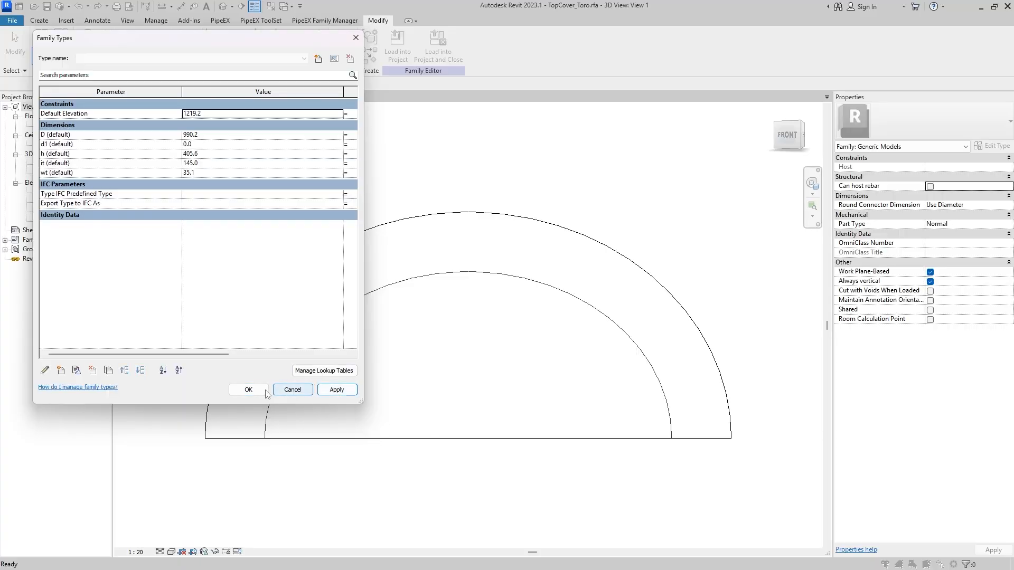
pyautogui.click(294, 389)
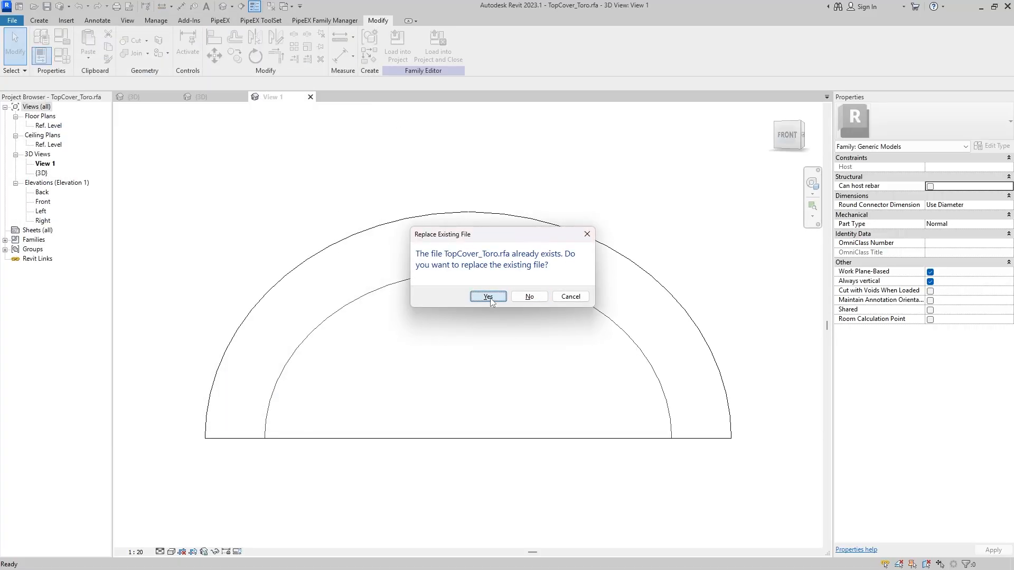
# Save over the existing TopCover_Toro.rfa and load the family into PiX_Equipment_Template_General.rfa, overwriting the version there.
pyautogui.click(488, 297)
pyautogui.click(439, 55)
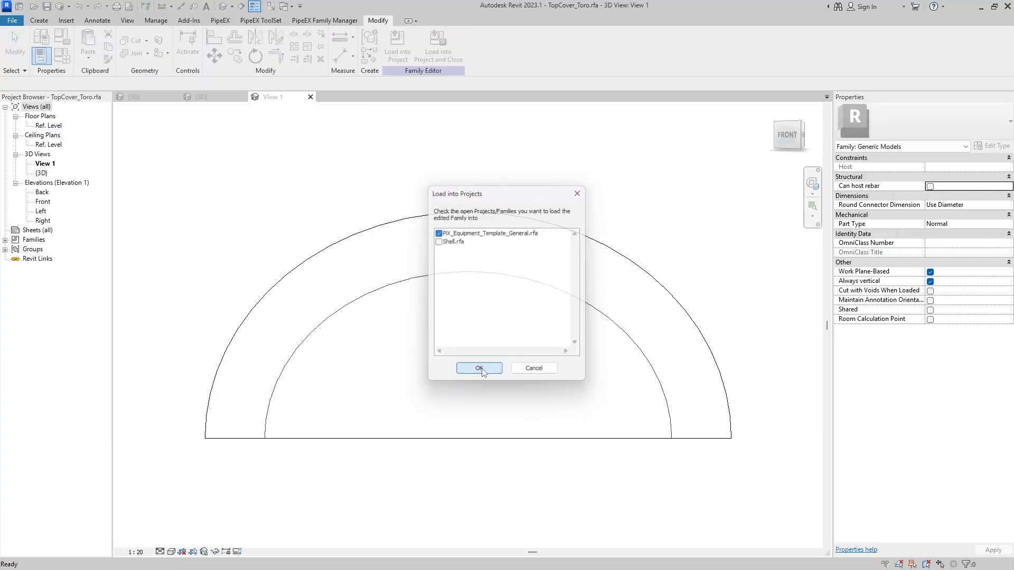
pyautogui.click(478, 370)
pyautogui.click(474, 281)
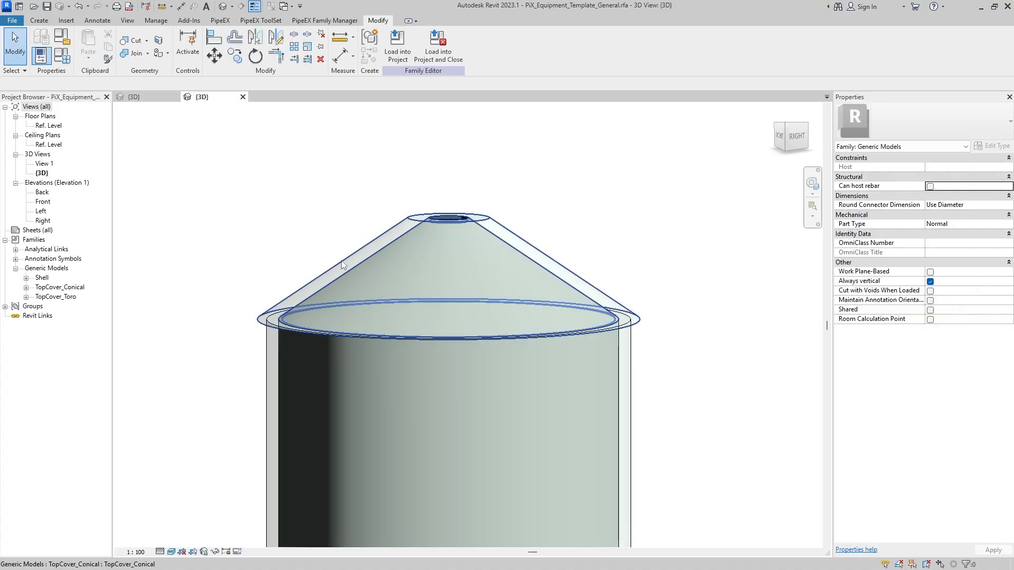
# Switch the TopCoverShape parameter to TopCover_Toro and check the toroidal cover's d1 association.
pyautogui.click(399, 245)
pyautogui.click(280, 239)
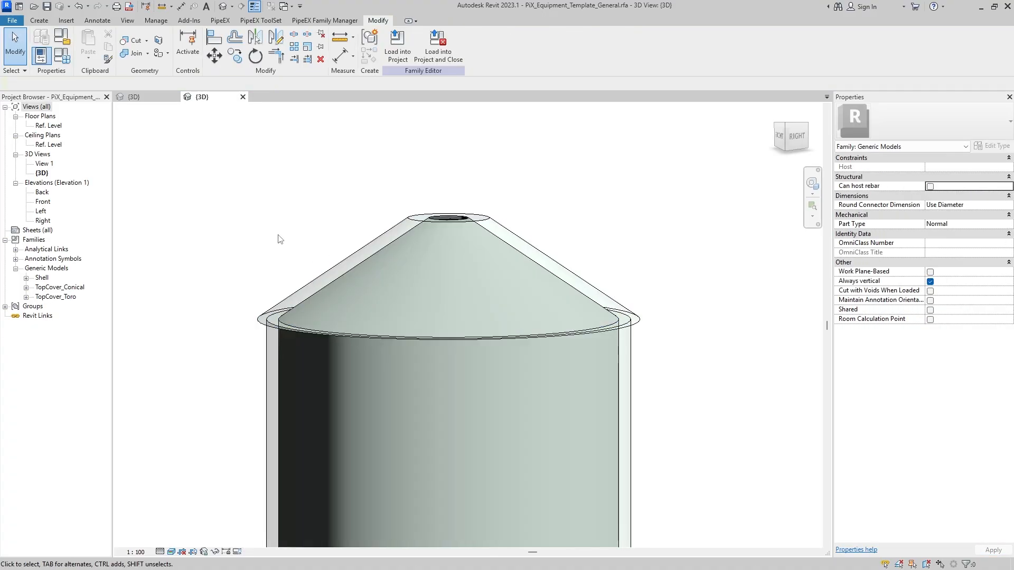
pyautogui.click(61, 56)
pyautogui.scroll(-10, 213, 320)
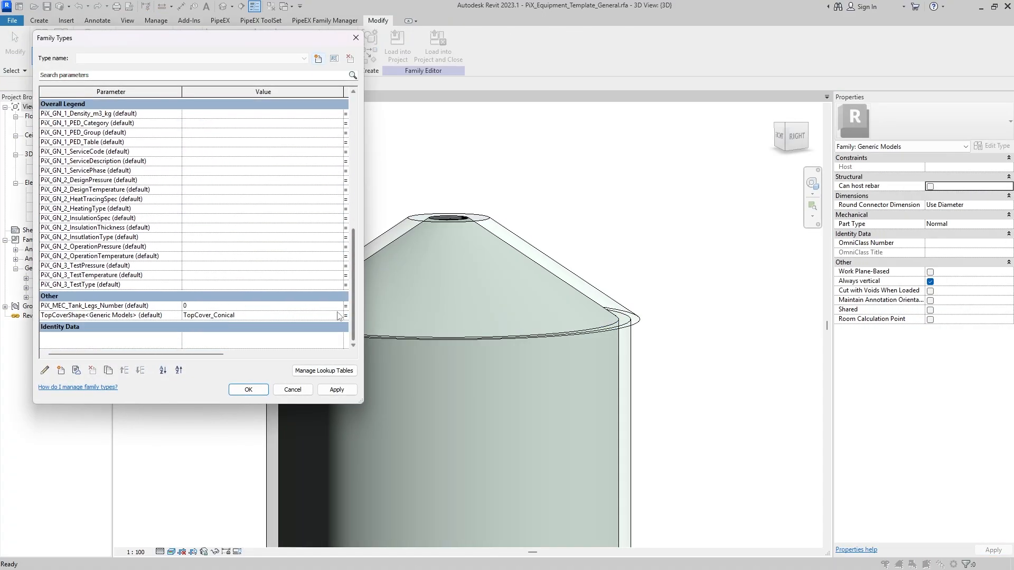
pyautogui.click(339, 315)
pyautogui.click(338, 315)
pyautogui.click(259, 341)
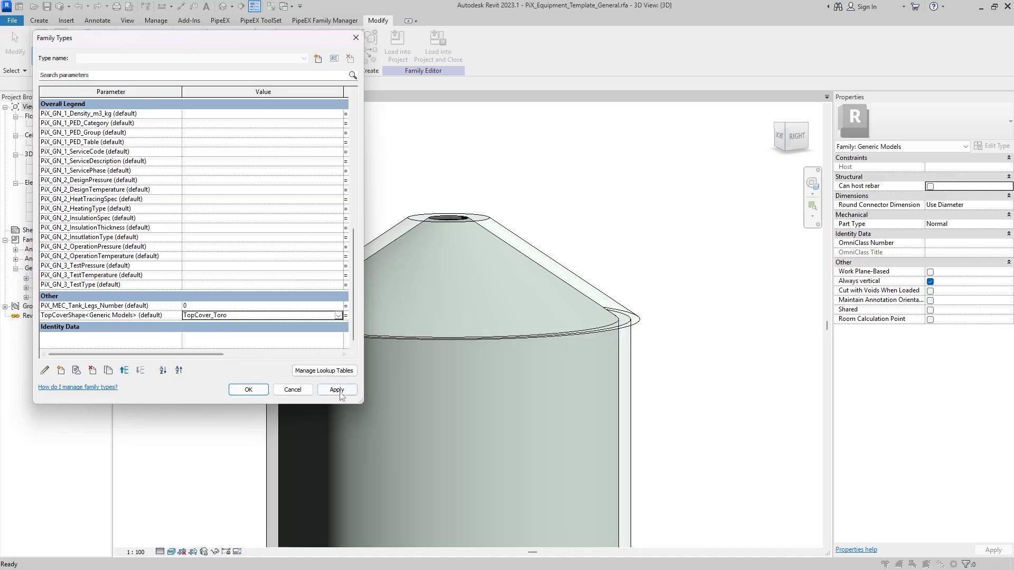
pyautogui.click(337, 390)
pyautogui.click(248, 390)
pyautogui.click(386, 224)
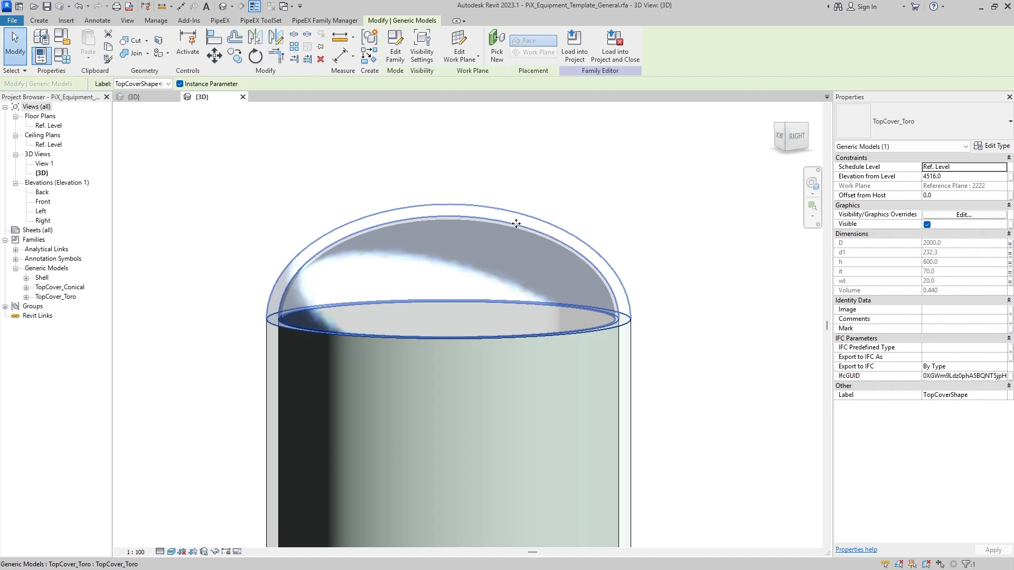
pyautogui.click(612, 226)
# Set TopCoverShape back to TopCover_Conical and check the conical cover's instance dimensions.
pyautogui.click(62, 55)
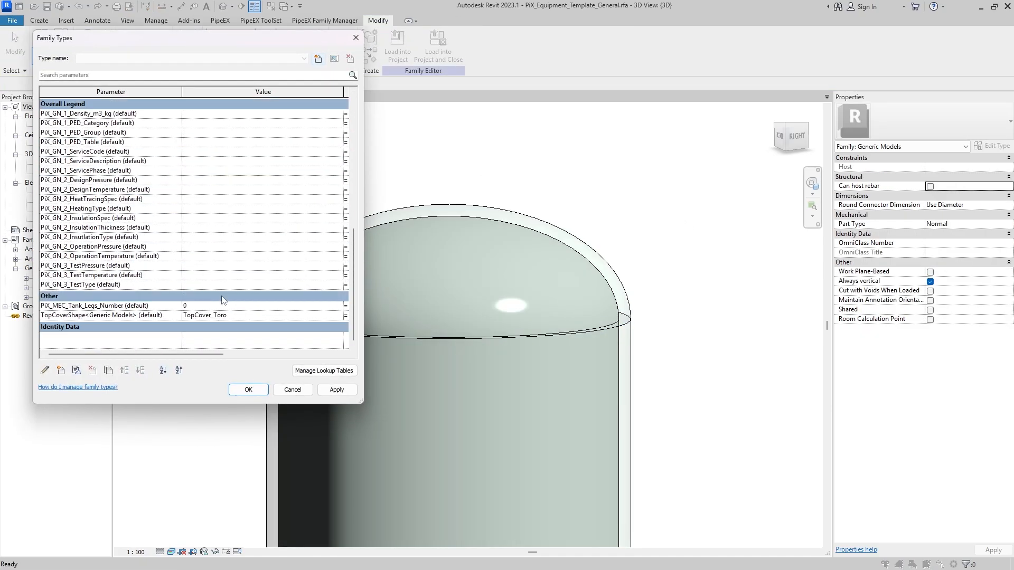
pyautogui.click(339, 317)
pyautogui.click(223, 334)
pyautogui.click(348, 394)
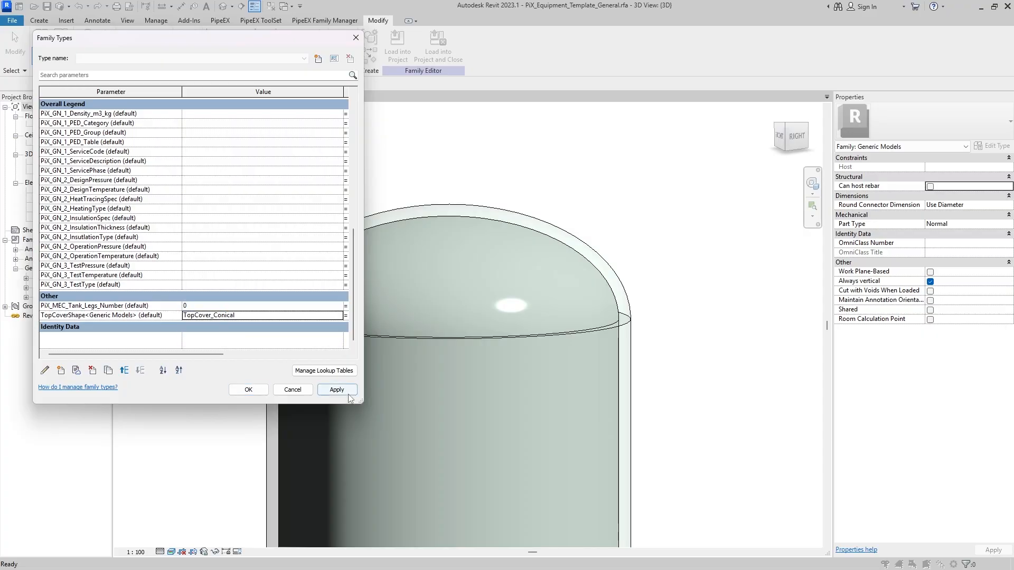
pyautogui.click(248, 389)
pyautogui.click(474, 223)
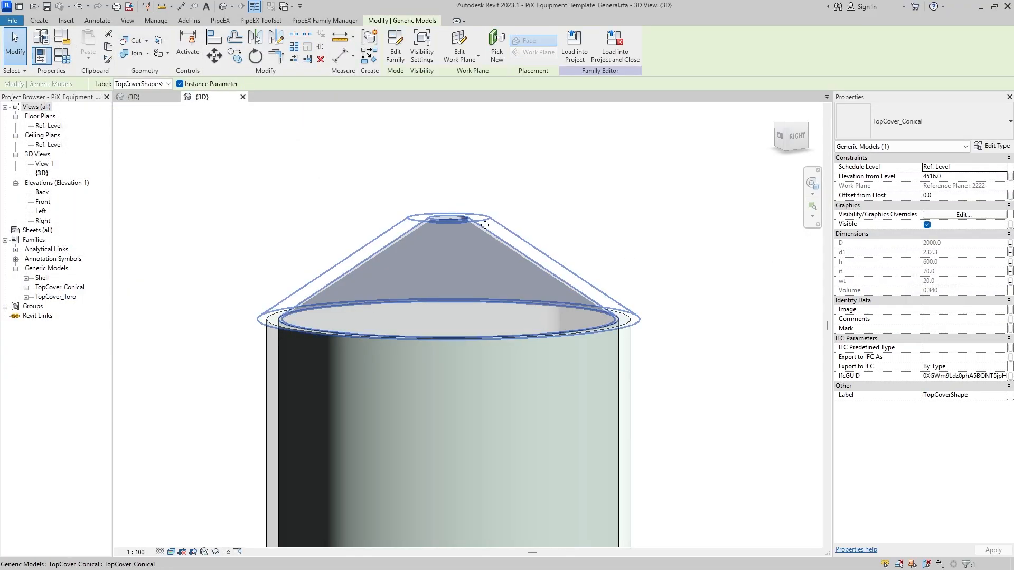
pyautogui.click(543, 210)
# Inspect the whole tank in 3D, open the template's Front elevation and close the inactive views.
pyautogui.keyDown('shift'); pyautogui.moveTo(642, 317); pyautogui.dragTo(664, 343, button='middle'); pyautogui.keyUp('shift')
pyautogui.scroll(-3, 660, 385)
pyautogui.moveTo(660, 384); pyautogui.dragTo(600, 291, button='middle')
pyautogui.moveTo(600, 292)
pyautogui.keyDown('shift'); pyautogui.mouseDown(button='middle')
pyautogui.moveTo(594, 269)
pyautogui.moveTo(598, 293)
pyautogui.mouseUp(button='middle'); pyautogui.keyUp('shift')
pyautogui.middleClick(591, 270)
pyautogui.middleClick(591, 270)
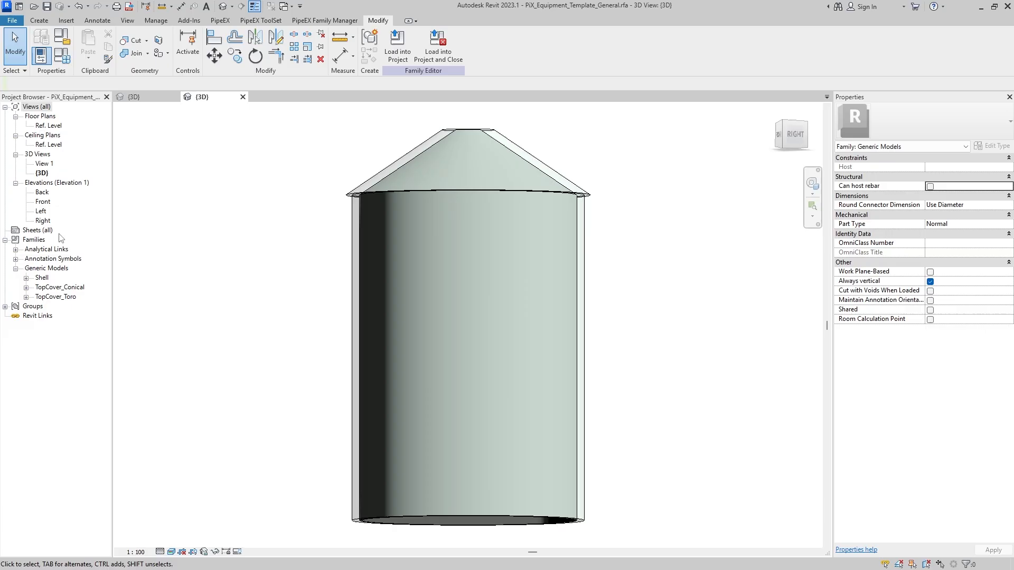
pyautogui.doubleClick(43, 202)
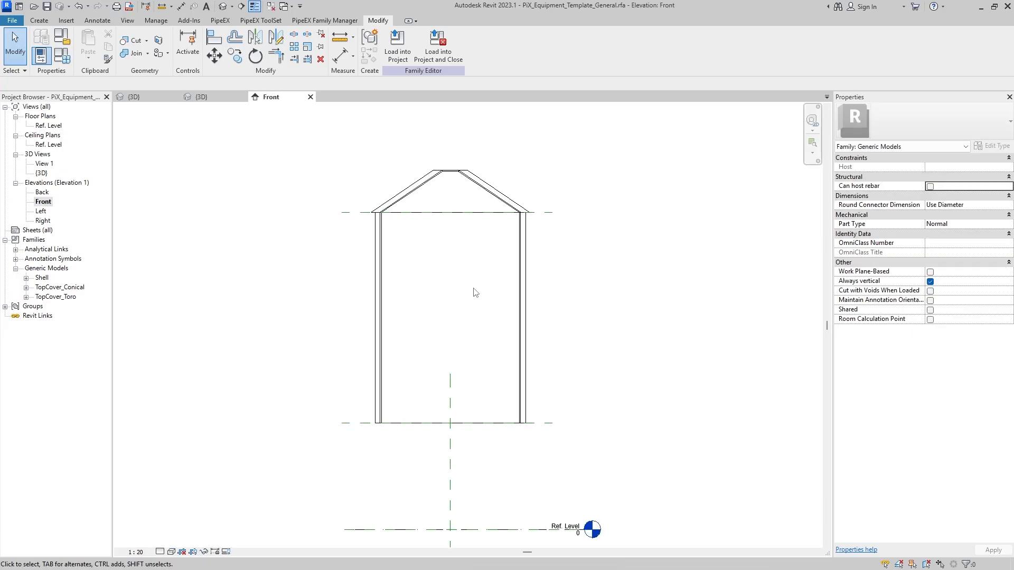
pyautogui.click(270, 7)
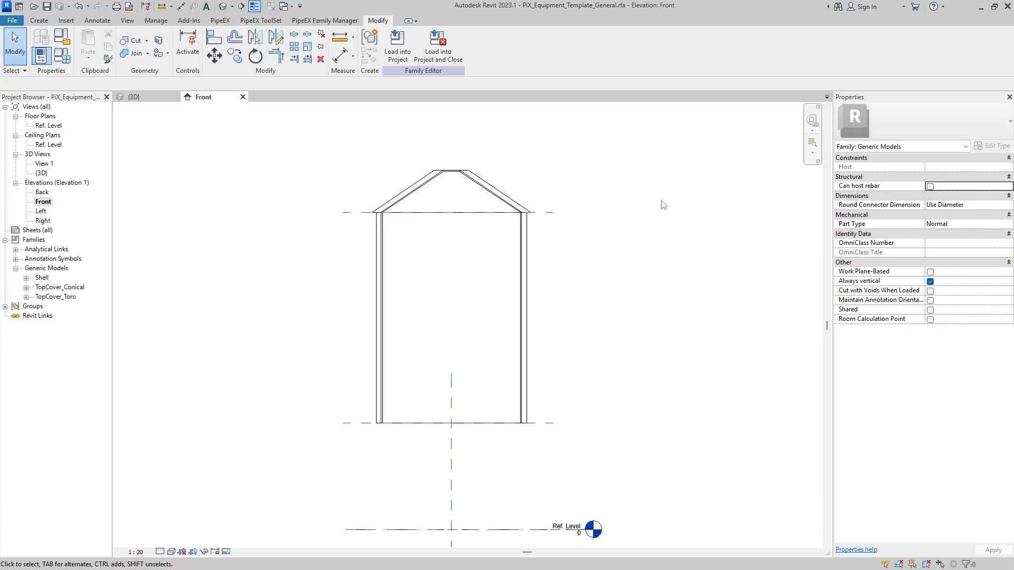
# Close the Shell.rfa family and save its changes.
pyautogui.click(156, 98)
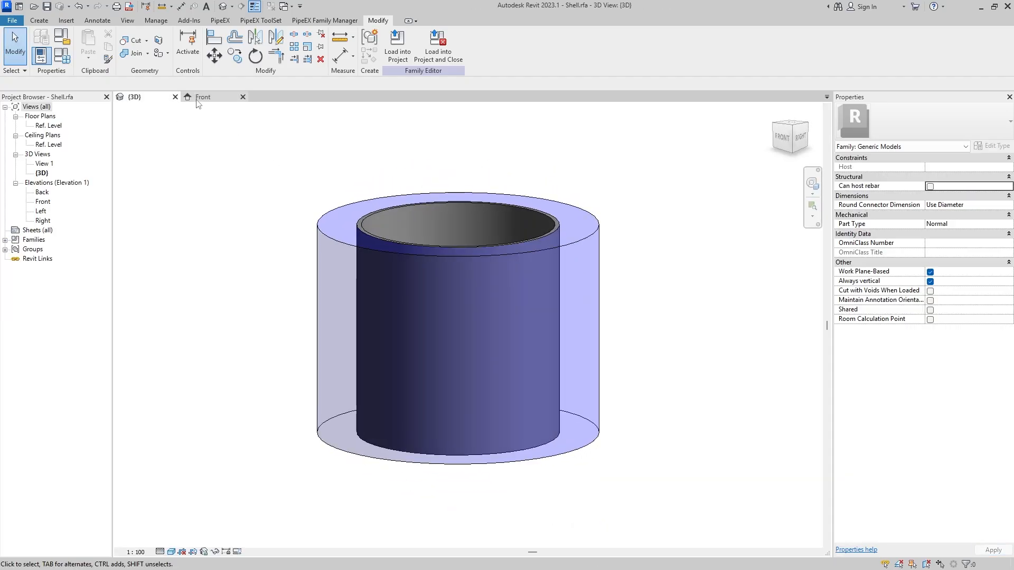
pyautogui.click(176, 97)
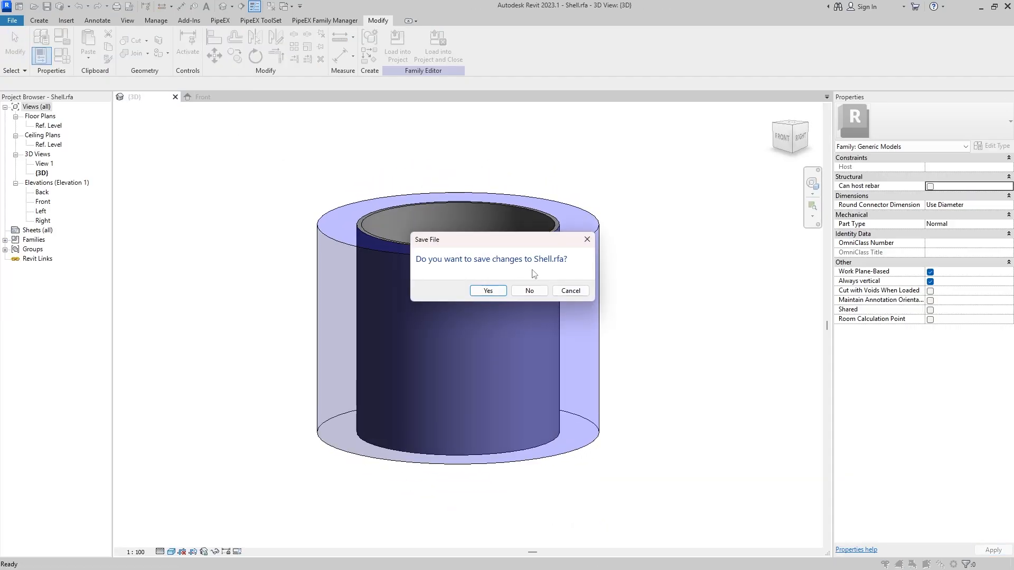
pyautogui.click(488, 290)
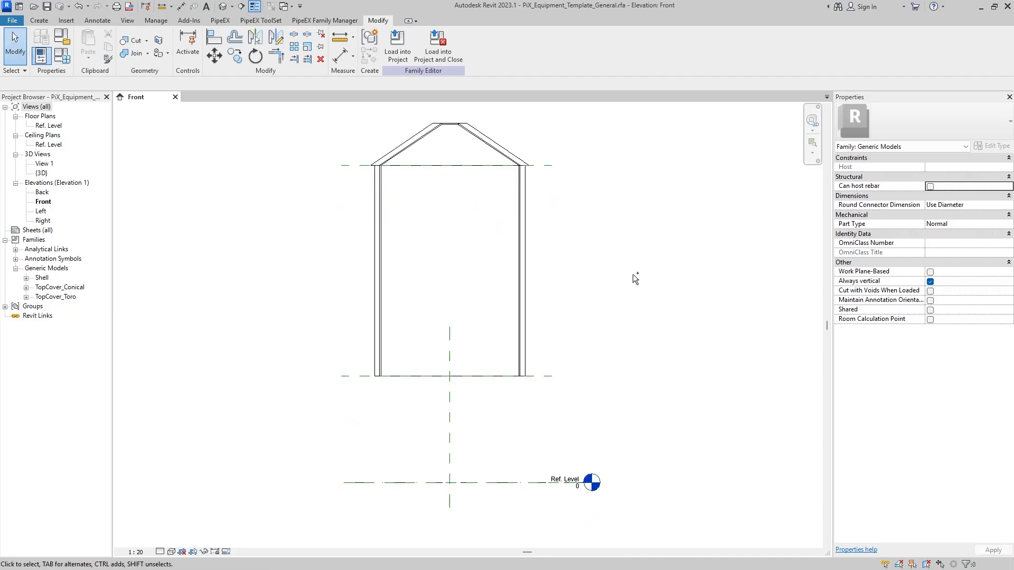
# Open the tank's conical top cover family for editing and display its Front elevation.
pyautogui.moveTo(350, 184); pyautogui.dragTo(358, 212, button='middle')
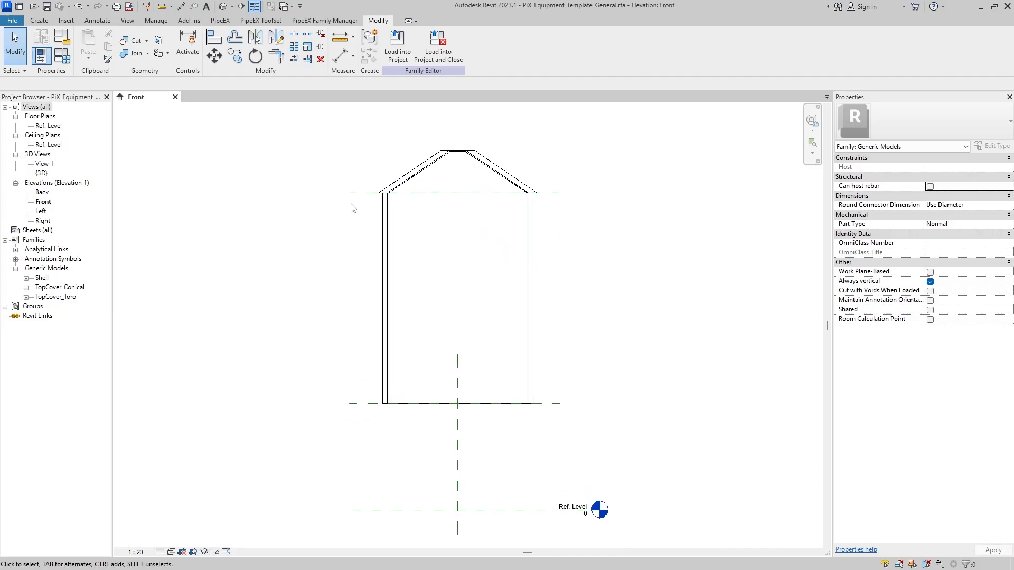
pyautogui.doubleClick(418, 170)
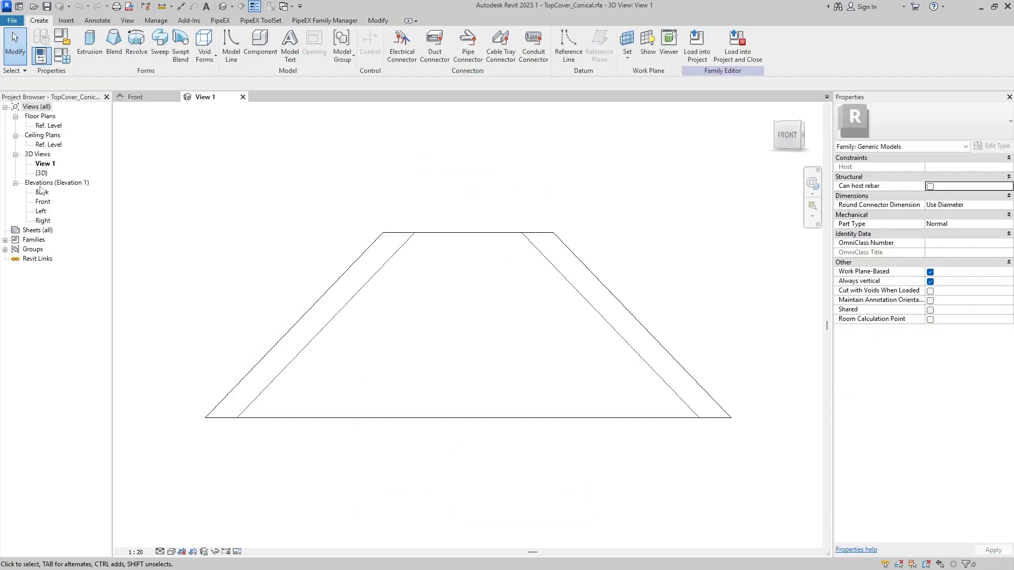
pyautogui.doubleClick(43, 204)
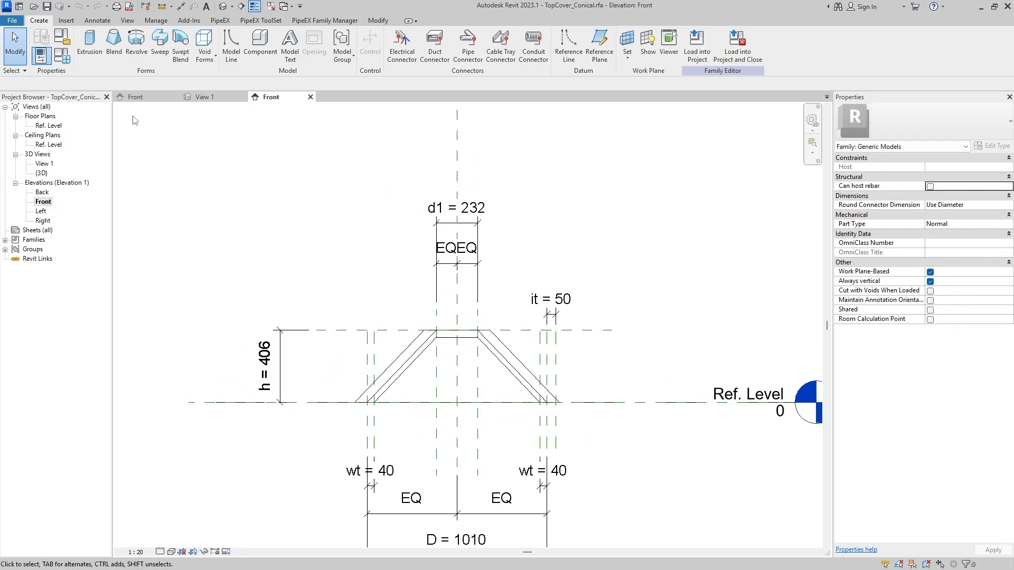
# Save the conical cover family as a new family file named TorromCover_Conical.rfa.
pyautogui.click(16, 22)
pyautogui.moveTo(37, 144)
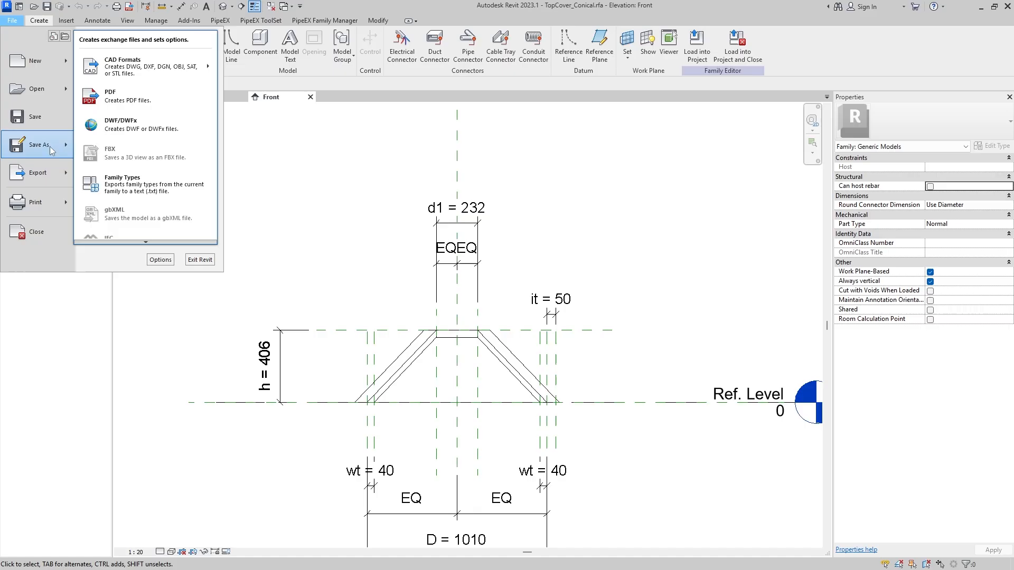
pyautogui.click(105, 138)
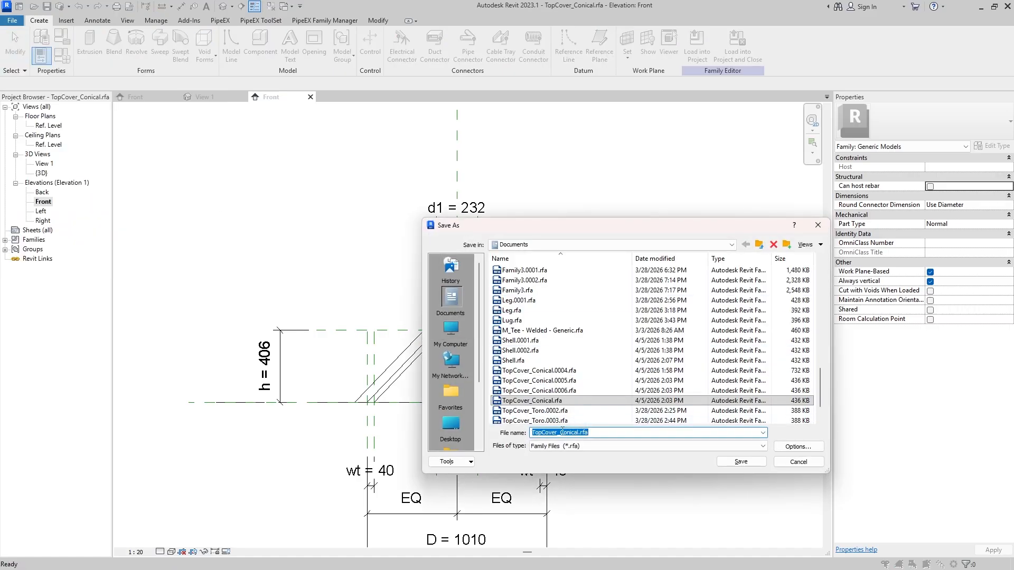
pyautogui.click(553, 433)
pyautogui.write('Torrom')
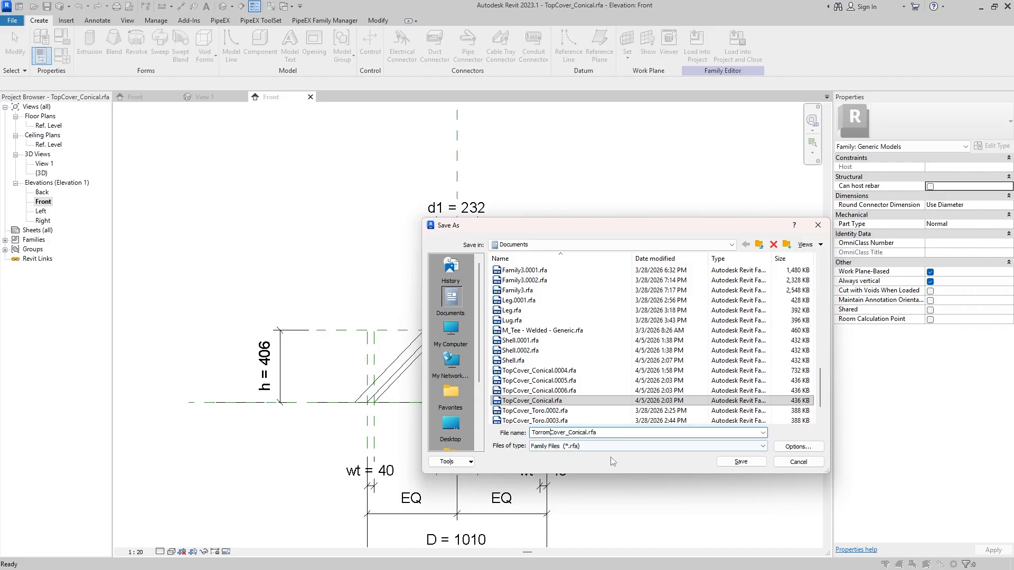
pyautogui.click(741, 462)
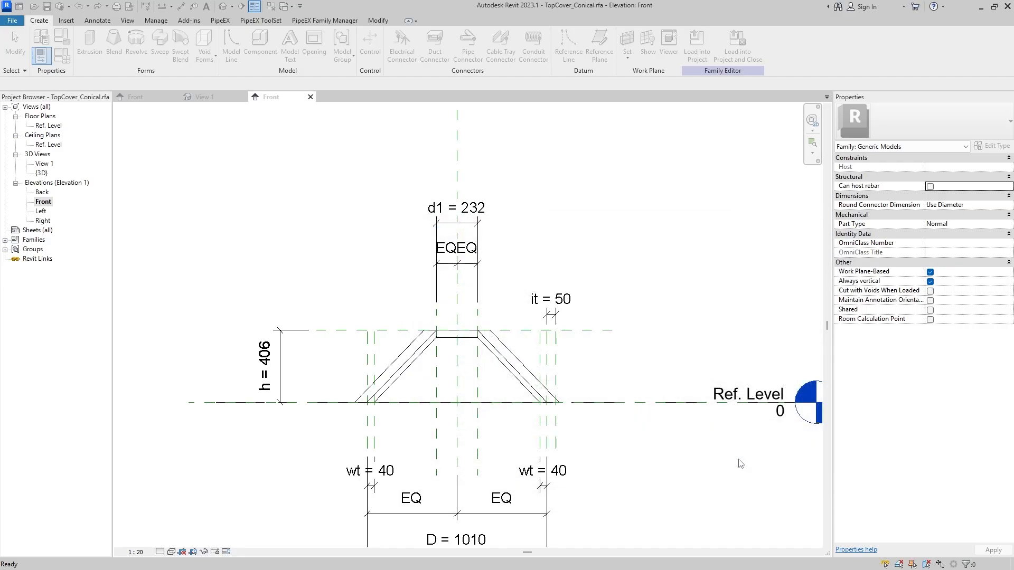
# Mirror the conical cover's revolved geometry about the Ref. Level plane and delete the originals above it.
pyautogui.scroll(3, 501, 262)
pyautogui.moveTo(492, 282); pyautogui.dragTo(491, 313, button='middle')
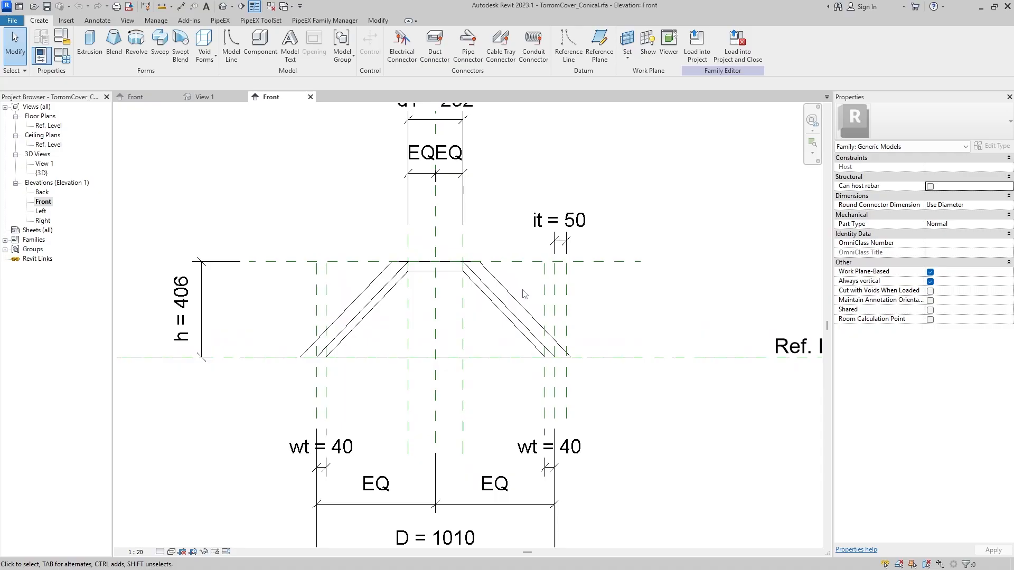
pyautogui.scroll(-1, 479, 294)
pyautogui.click(478, 294)
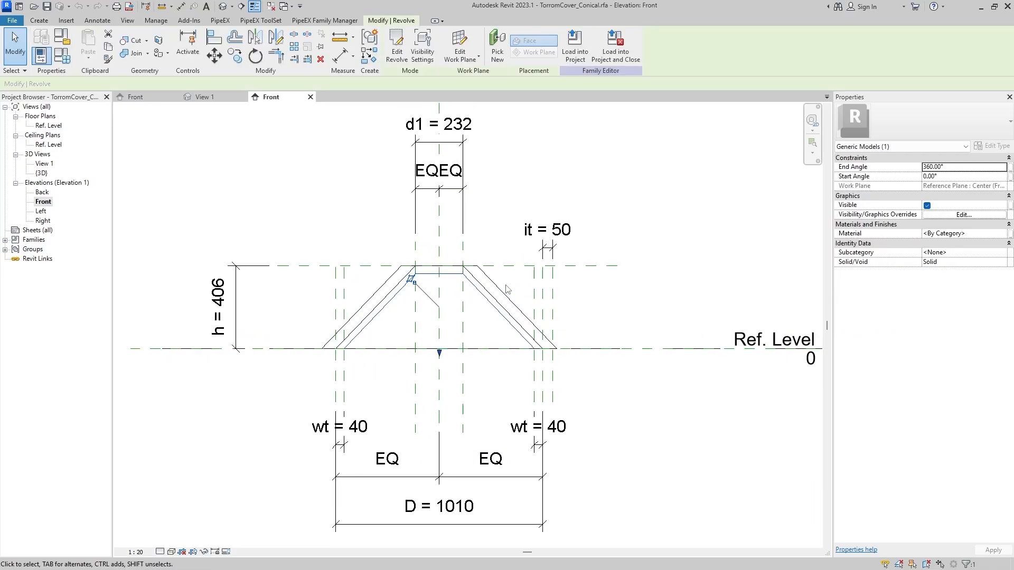
pyautogui.click(595, 349)
pyautogui.click(640, 348)
pyautogui.click(638, 343)
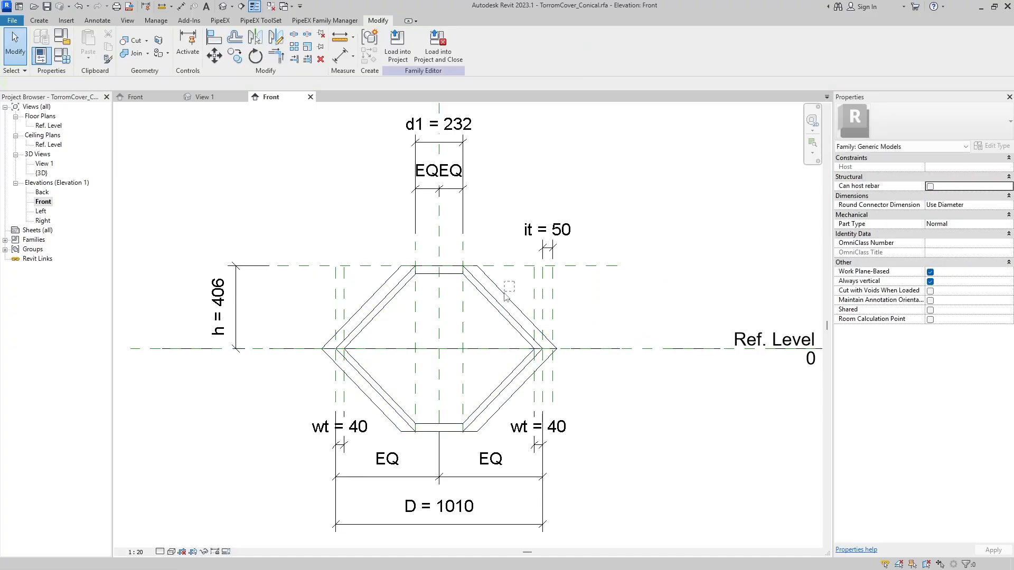
pyautogui.click(520, 311)
pyautogui.press('Delete')
# Move the reference plane controlling height h below Ref. Level to the narrow end of the mirrored cone.
pyautogui.click(403, 266)
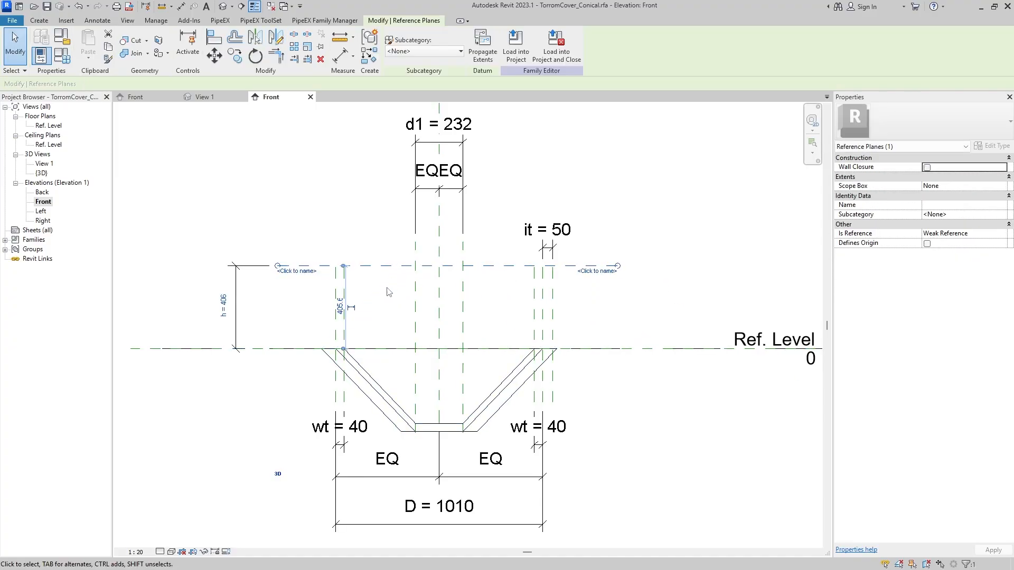
pyautogui.moveTo(391, 266); pyautogui.dragTo(405, 433)
pyautogui.scroll(3, 402, 445)
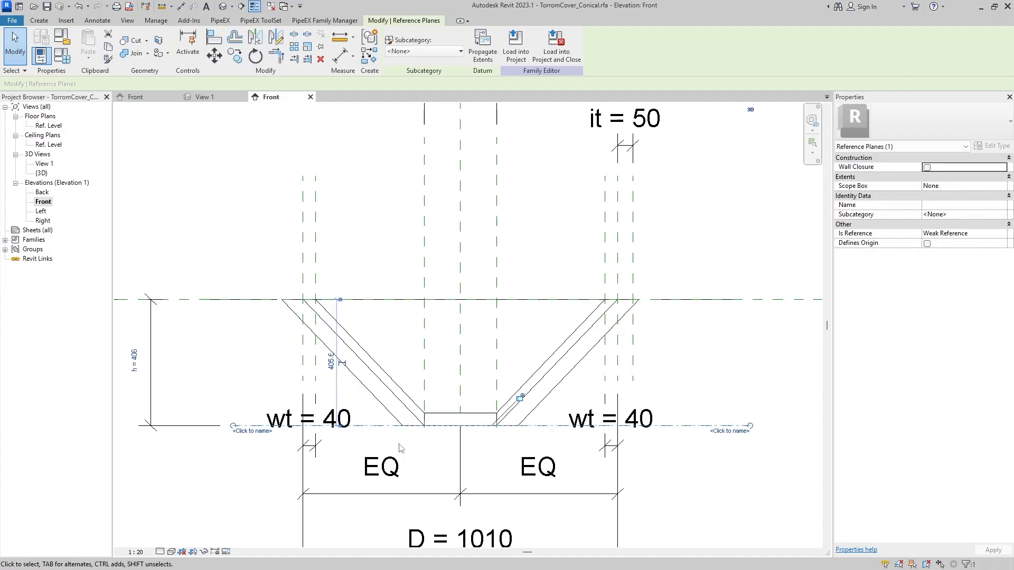
pyautogui.moveTo(416, 452); pyautogui.dragTo(383, 437, button='middle')
pyautogui.click(349, 322)
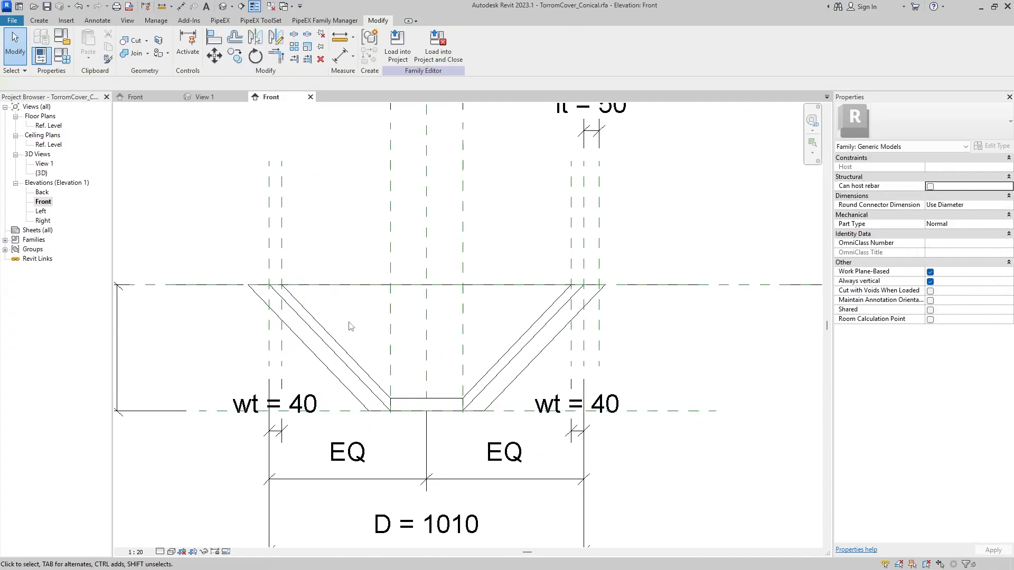
# Open the tank wall revolve's sketch and delete the two short lines closing the sloped profile at its wide and narrow ends.
pyautogui.doubleClick(371, 375)
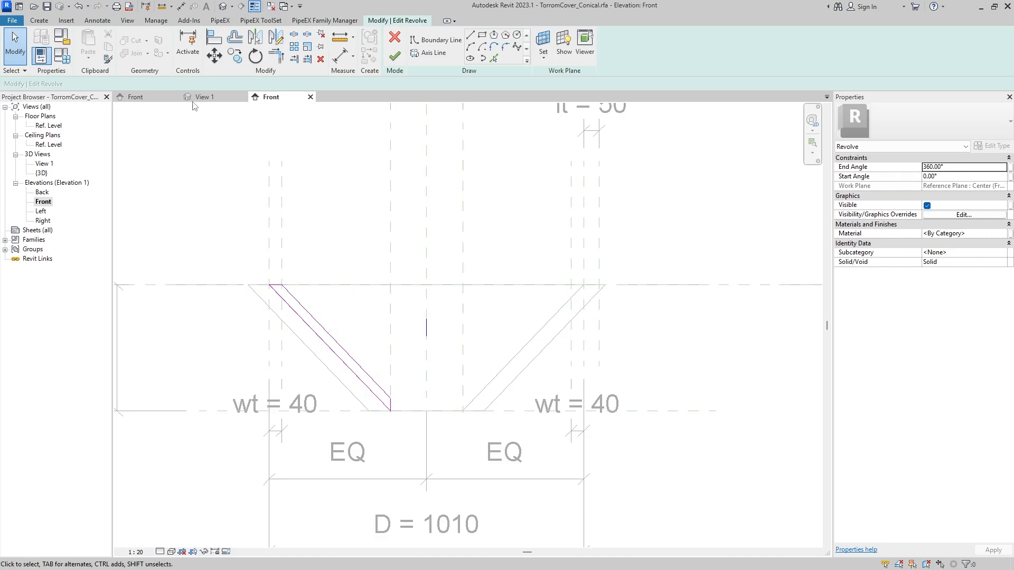
pyautogui.click(214, 37)
pyautogui.click(311, 284)
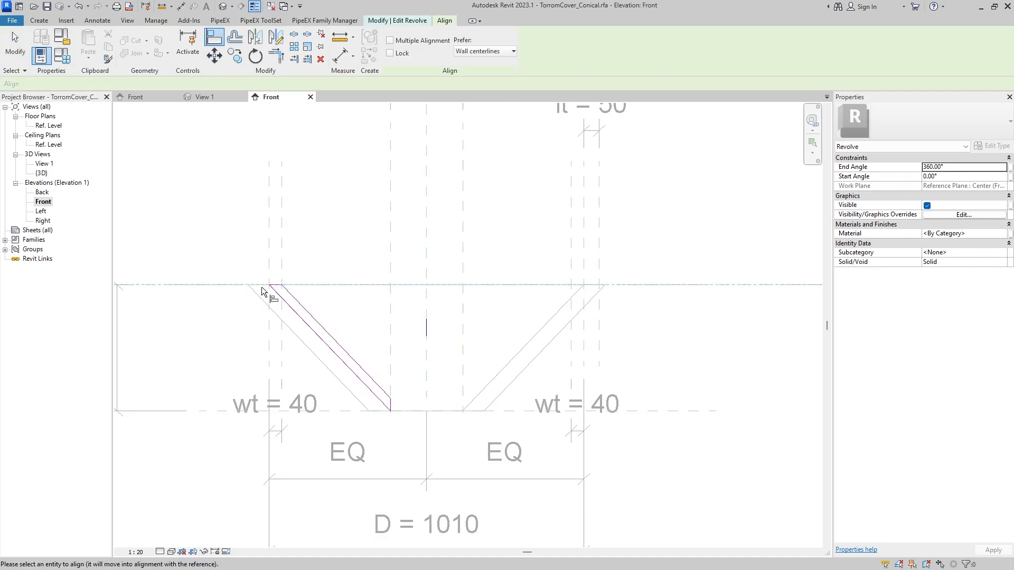
pyautogui.scroll(4, 264, 291)
pyautogui.press('Escape')
pyautogui.press('Escape')
pyautogui.click(289, 284)
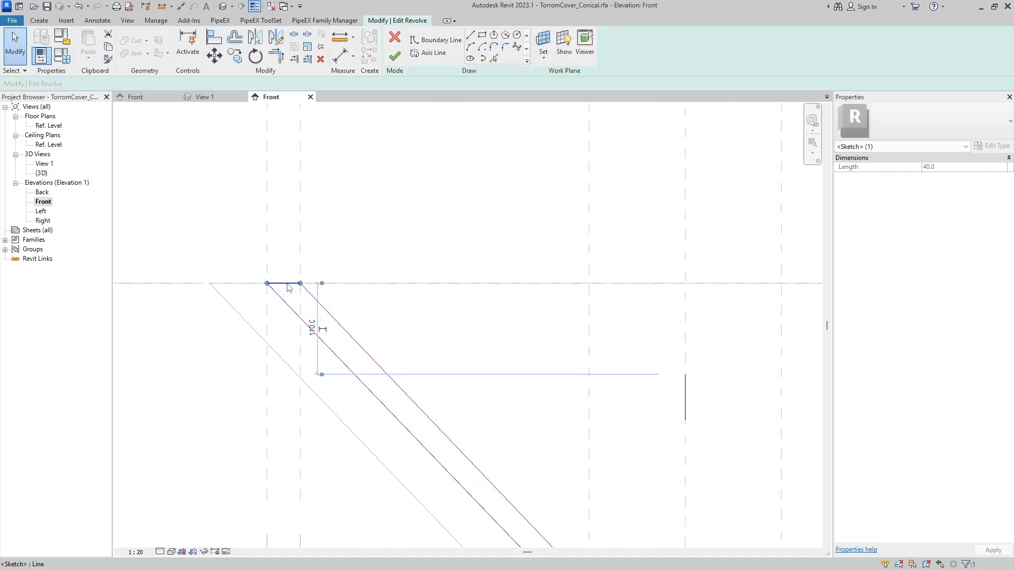
pyautogui.scroll(-3, 486, 332)
pyautogui.moveTo(486, 332); pyautogui.dragTo(405, 242, button='middle')
pyautogui.press('Delete')
pyautogui.click(466, 395)
pyautogui.press('Delete')
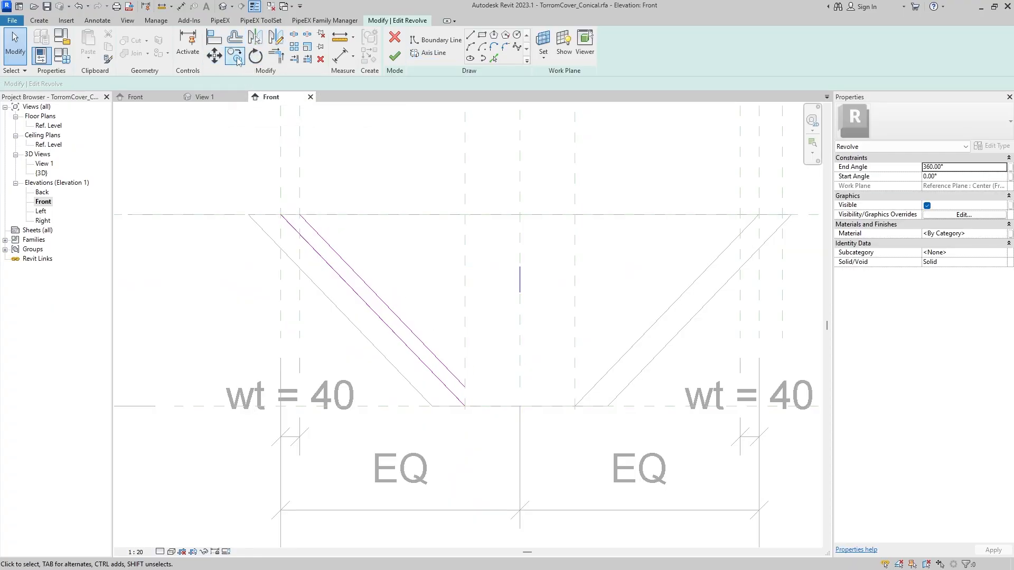
# Align the endpoints of the outer sloped wall line with the reference planes at the cone's wide and narrow ends.
pyautogui.click(214, 37)
pyautogui.click(321, 217)
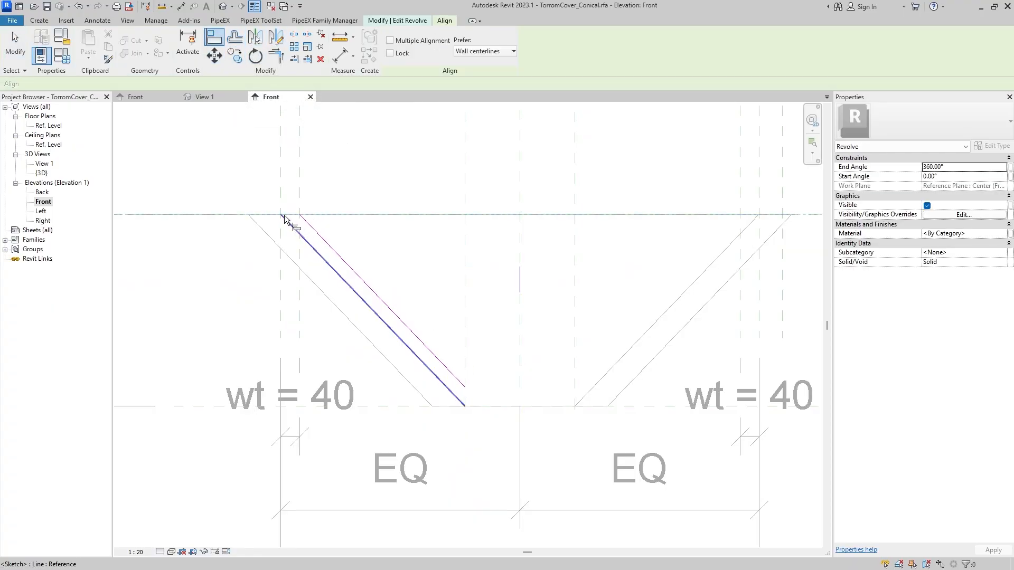
pyautogui.click(287, 219)
pyautogui.click(281, 203)
pyautogui.click(281, 215)
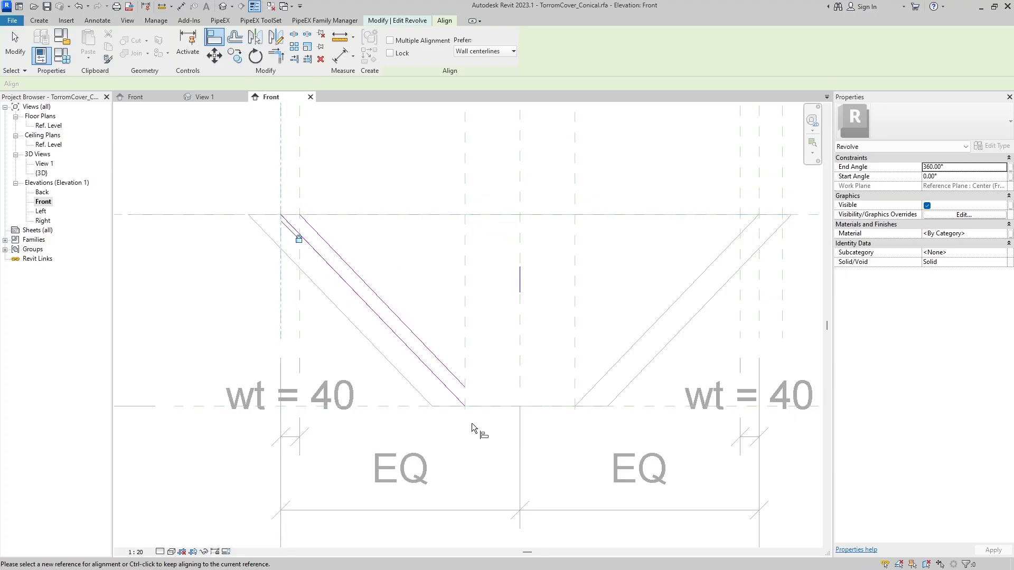
pyautogui.click(406, 411)
pyautogui.click(478, 407)
# Align the inner sloped wall line's endpoints with Ref. Level and the vertical reference planes for wall thickness and narrow diameter.
pyautogui.click(323, 215)
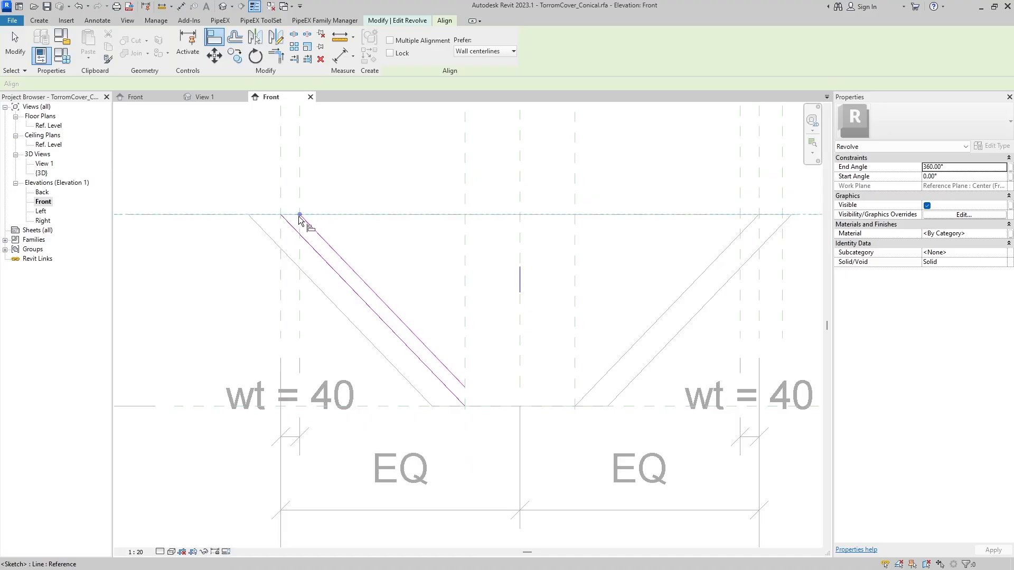
pyautogui.click(300, 215)
pyautogui.click(308, 214)
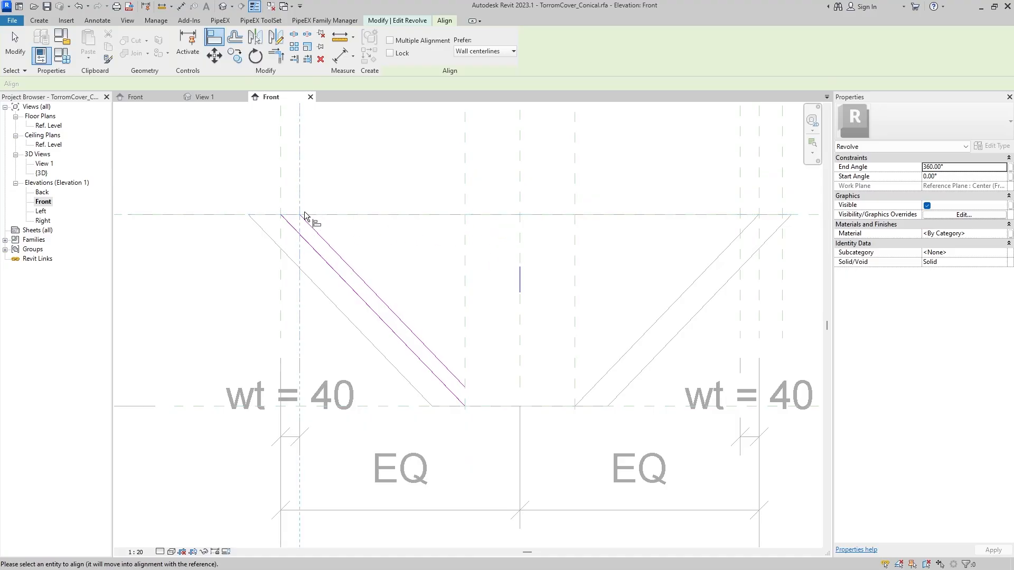
pyautogui.click(322, 246)
pyautogui.click(322, 247)
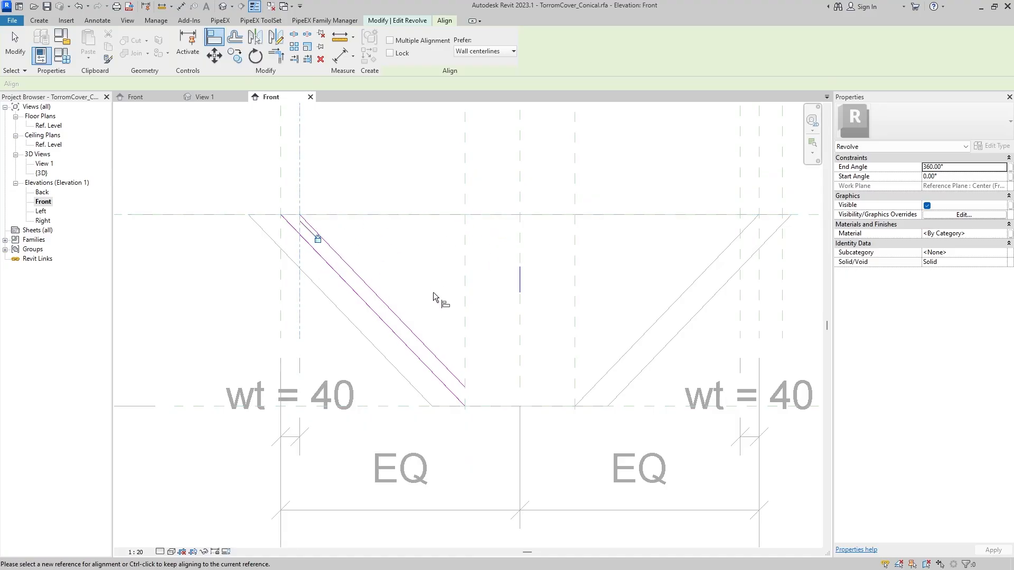
pyautogui.click(465, 383)
pyautogui.click(467, 388)
pyautogui.press('Escape')
# Dimension the vertical offset between the two sloped lines at the narrow end and label it with the wt parameter.
pyautogui.click(97, 21)
pyautogui.click(43, 49)
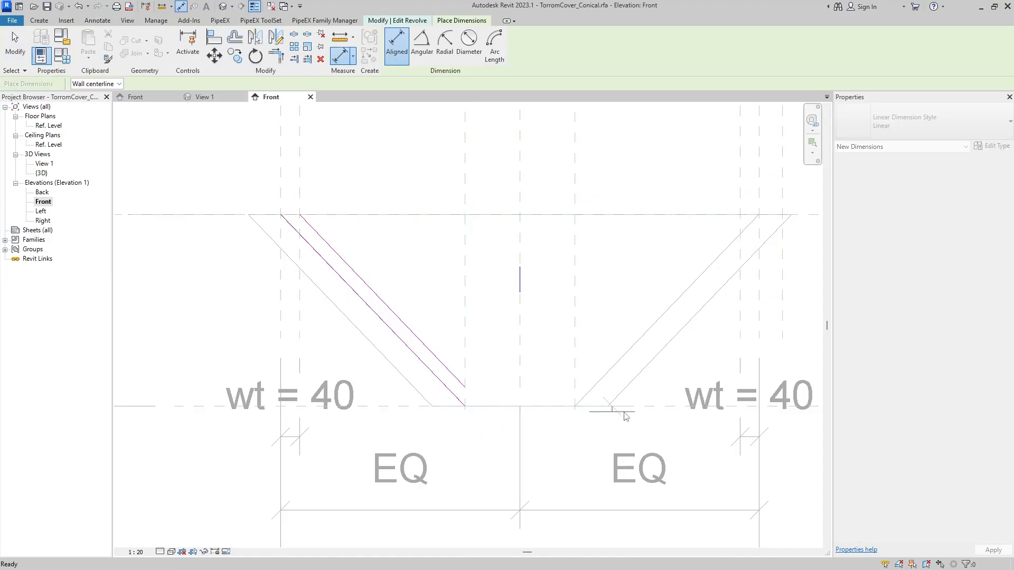
pyautogui.click(467, 388)
pyautogui.click(654, 396)
pyautogui.press('Escape')
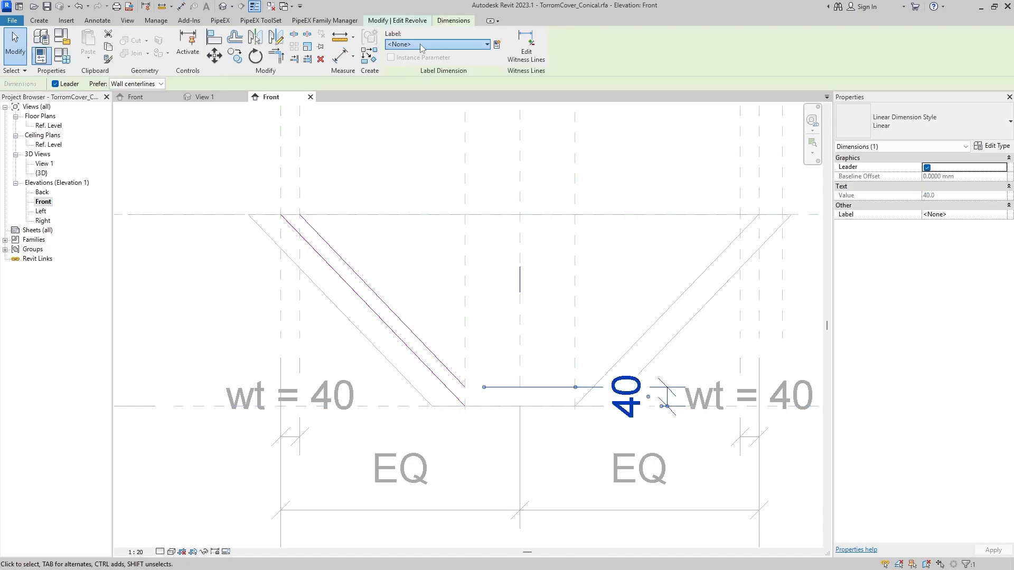
pyautogui.click(437, 43)
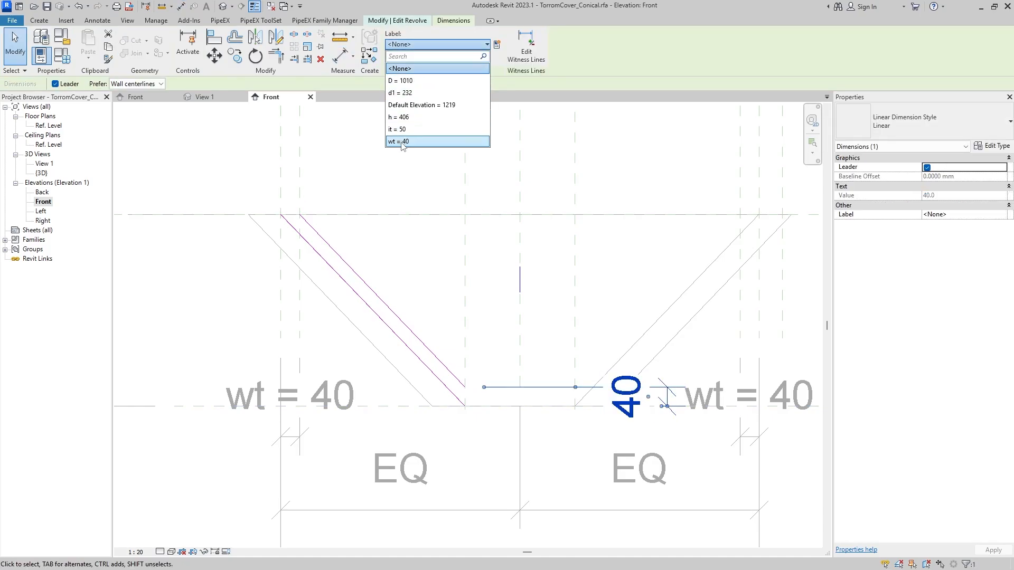
pyautogui.click(401, 141)
pyautogui.click(443, 148)
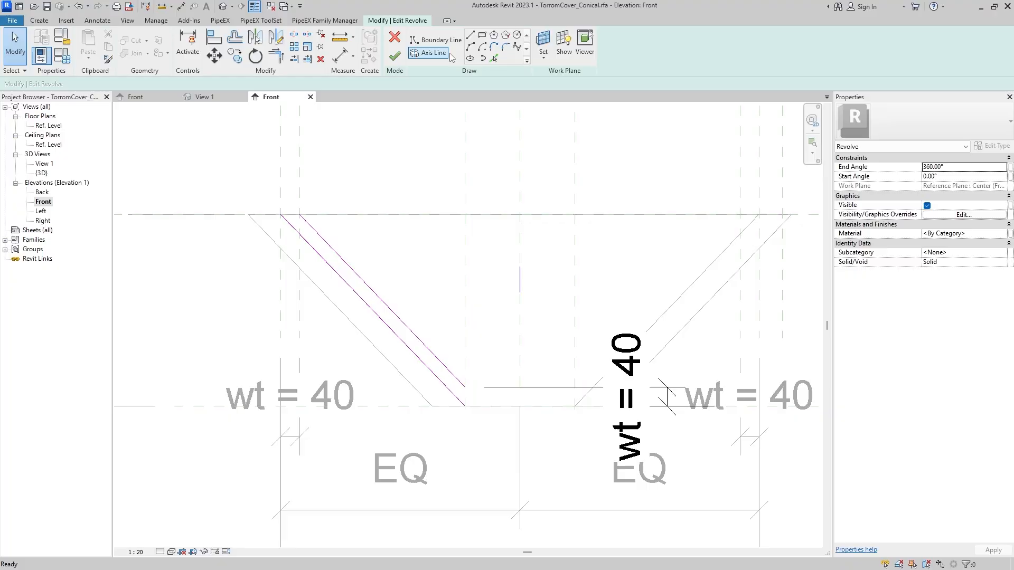
# Redraw the closing lines at both ends of the wall profile and finish the revolve sketch.
pyautogui.click(471, 37)
pyautogui.click(465, 387)
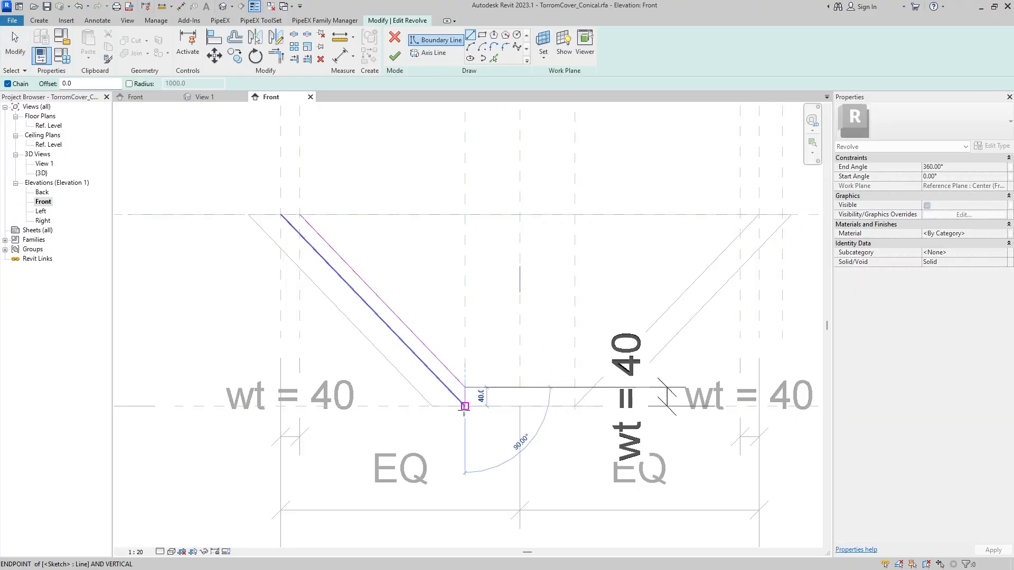
pyautogui.click(465, 406)
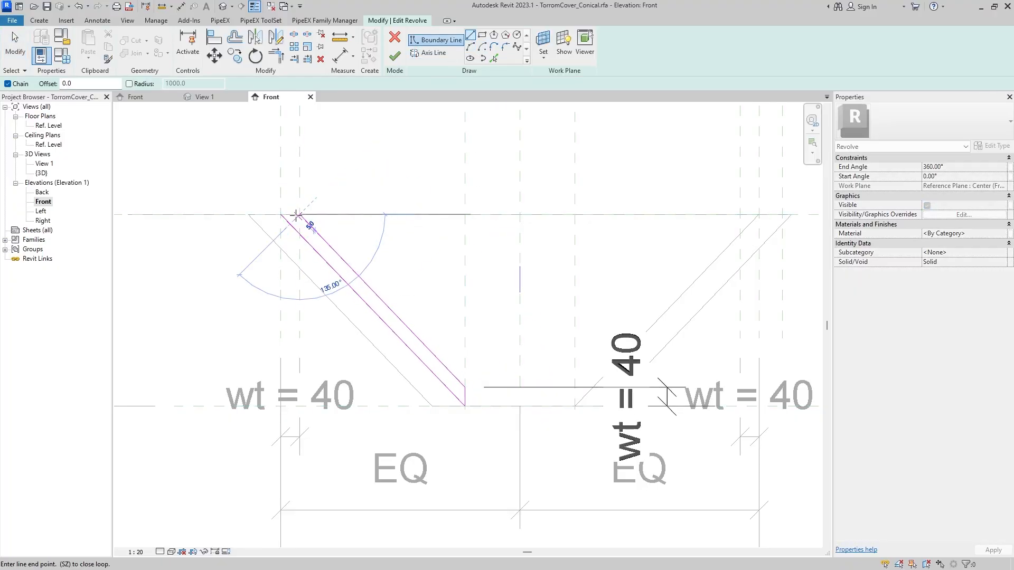
pyautogui.click(280, 215)
pyautogui.click(395, 56)
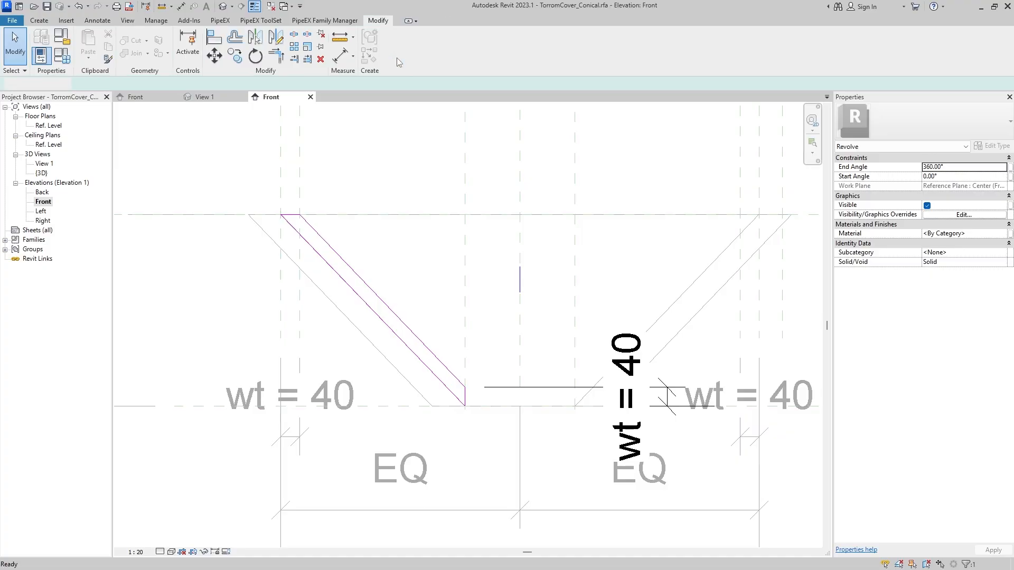
# Open the outer insulation revolve's sketch and delete its two short closing lines at the wide and narrow ends.
pyautogui.scroll(-1, 437, 276)
pyautogui.moveTo(436, 275); pyautogui.dragTo(429, 304, button='middle')
pyautogui.click(422, 301)
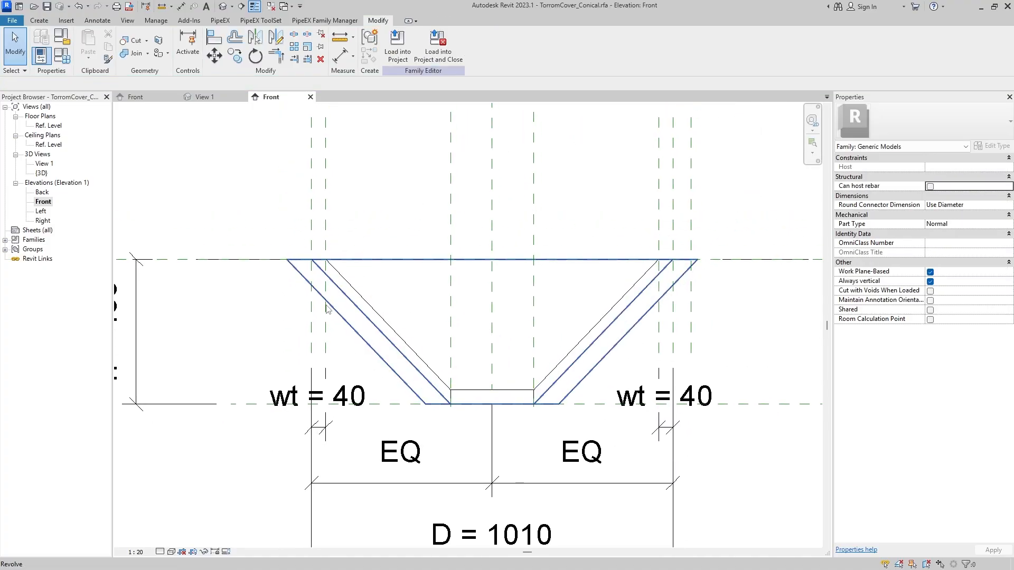
pyautogui.doubleClick(341, 316)
pyautogui.scroll(1, 463, 400)
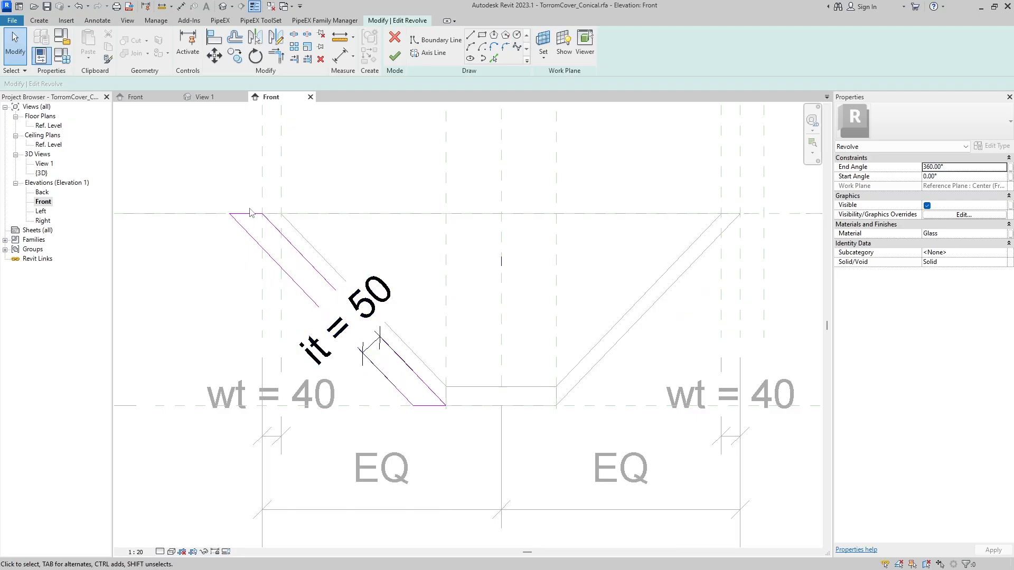
pyautogui.click(250, 212)
pyautogui.press('Delete')
pyautogui.click(432, 405)
pyautogui.press('Delete')
# Align the endpoints of the insulation's inner sloped line with the reference planes at the cone's narrow and wide ends.
pyautogui.click(222, 45)
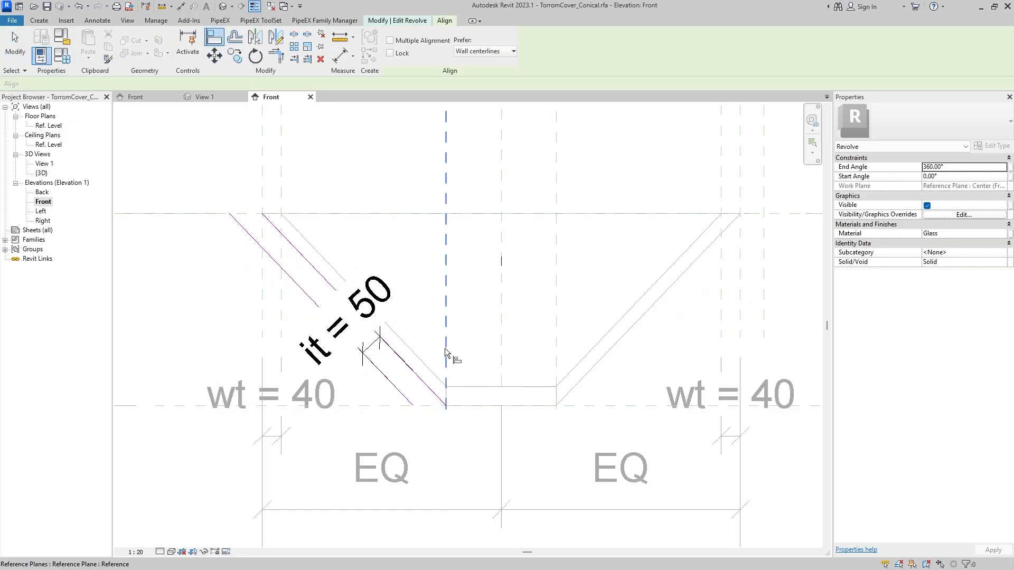
pyautogui.click(446, 406)
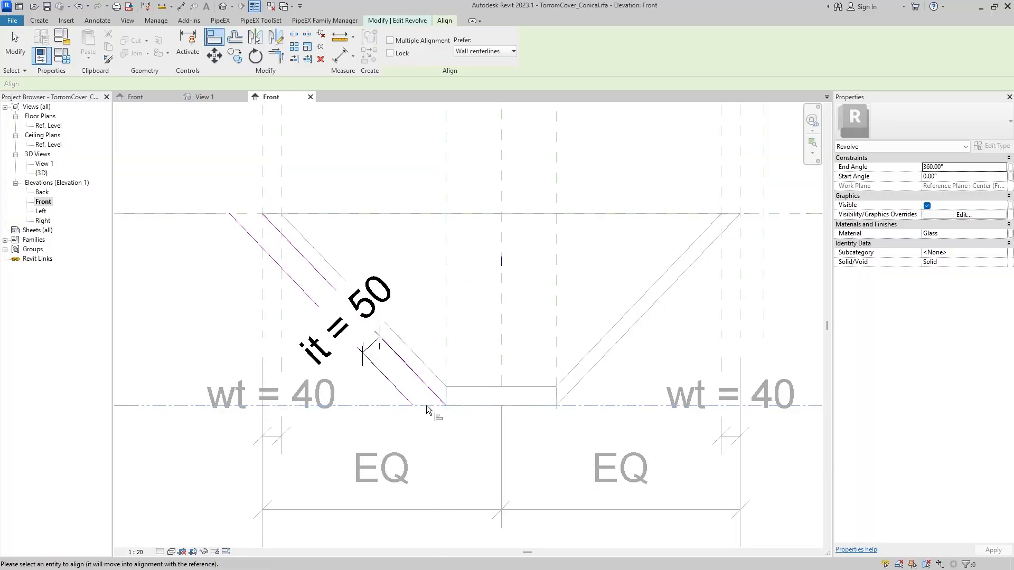
pyautogui.click(502, 388)
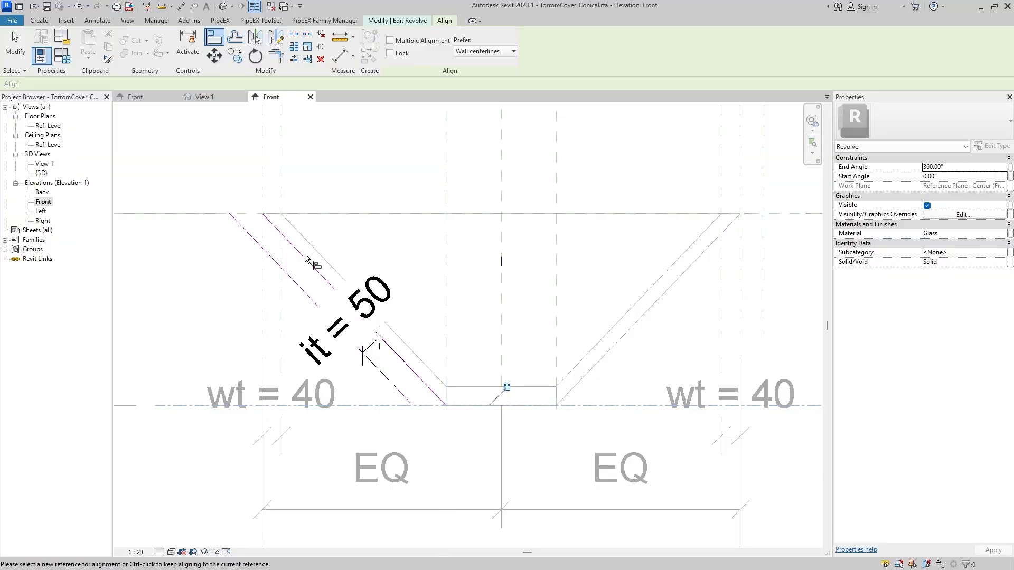
pyautogui.click(214, 213)
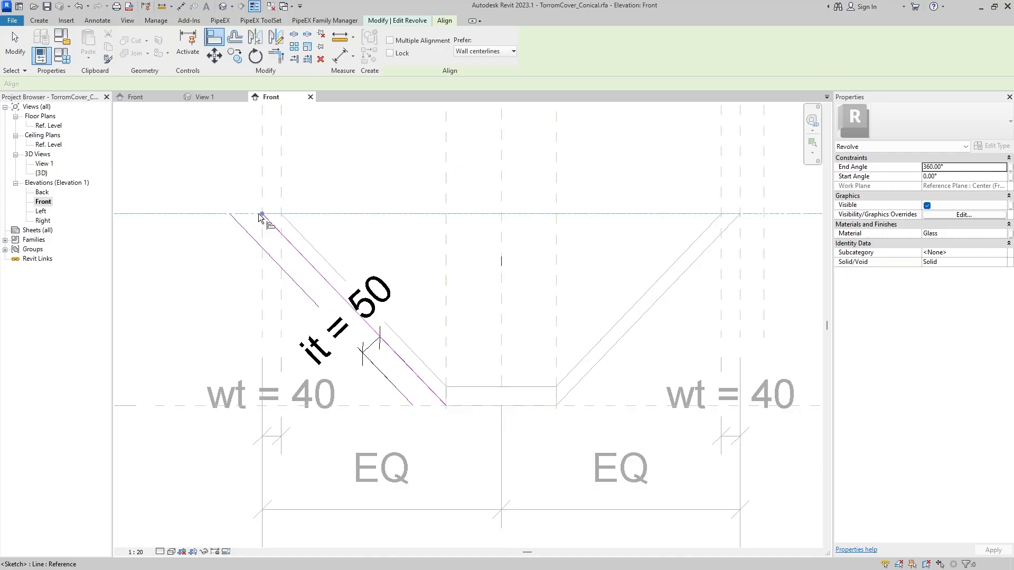
pyautogui.click(194, 214)
pyautogui.click(264, 214)
pyautogui.click(264, 208)
pyautogui.click(268, 217)
pyautogui.press('Escape')
pyautogui.press('Escape')
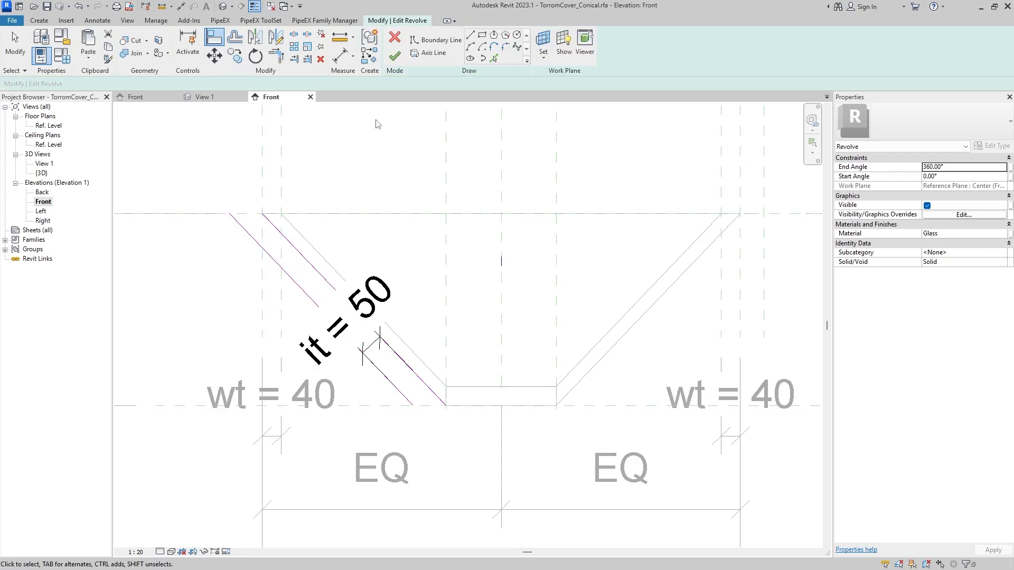
# Redraw the closing lines at both ends of the insulation profile and finish the revolve sketch.
pyautogui.click(436, 40)
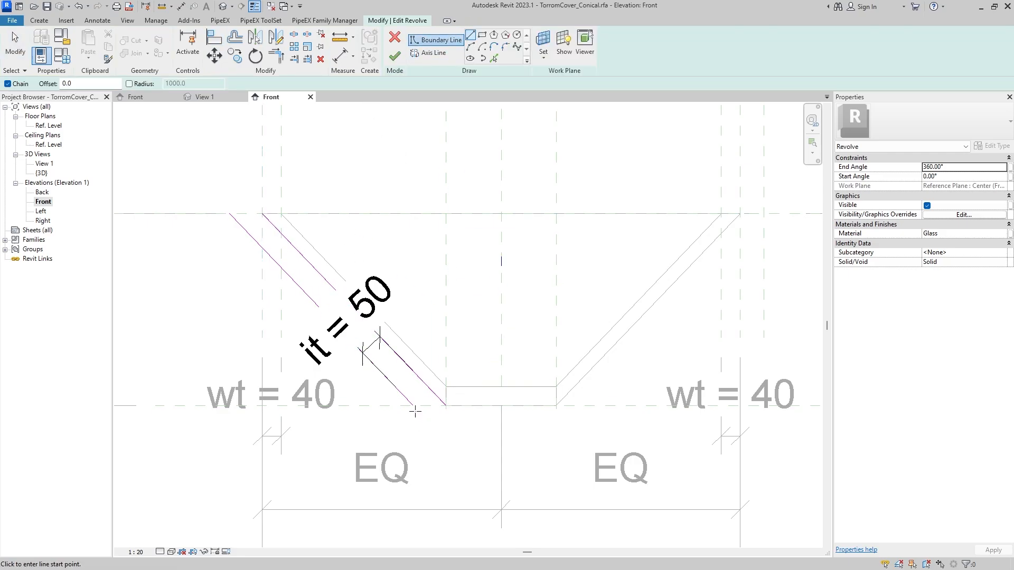
pyautogui.click(446, 405)
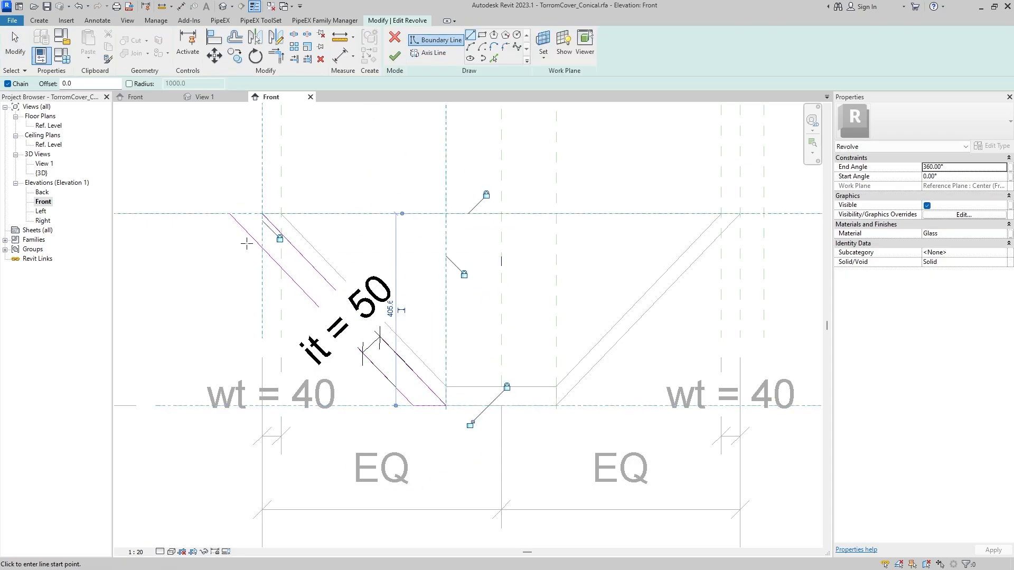
pyautogui.click(230, 213)
pyautogui.press('Escape')
pyautogui.press('Escape')
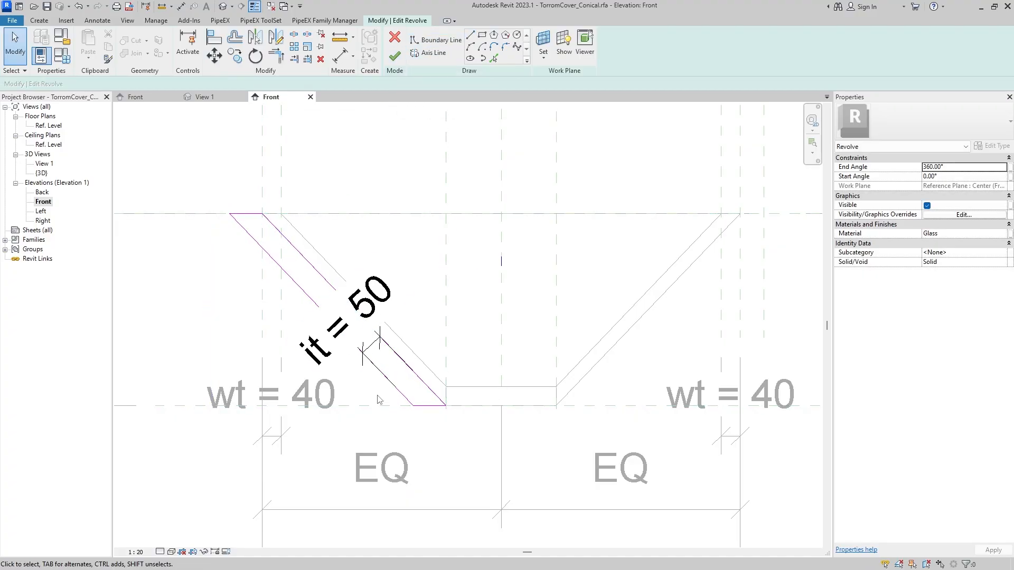
pyautogui.click(394, 56)
# Flex the cone by nudging the outer diameter's reference plane outward and back, and try nudging the wall-thickness plane inward.
pyautogui.scroll(-3, 396, 192)
pyautogui.scroll(3, 442, 317)
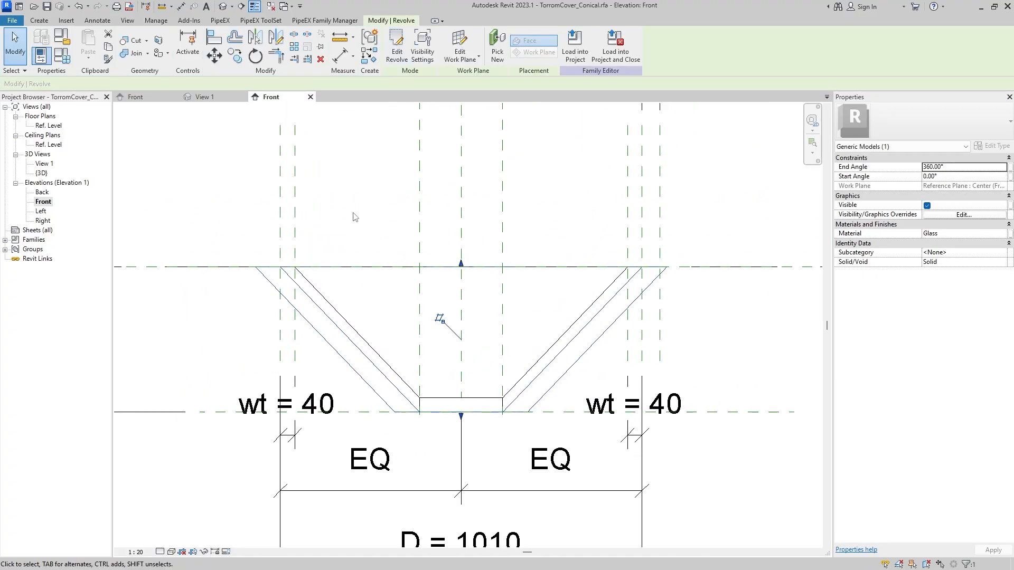
pyautogui.click(280, 242)
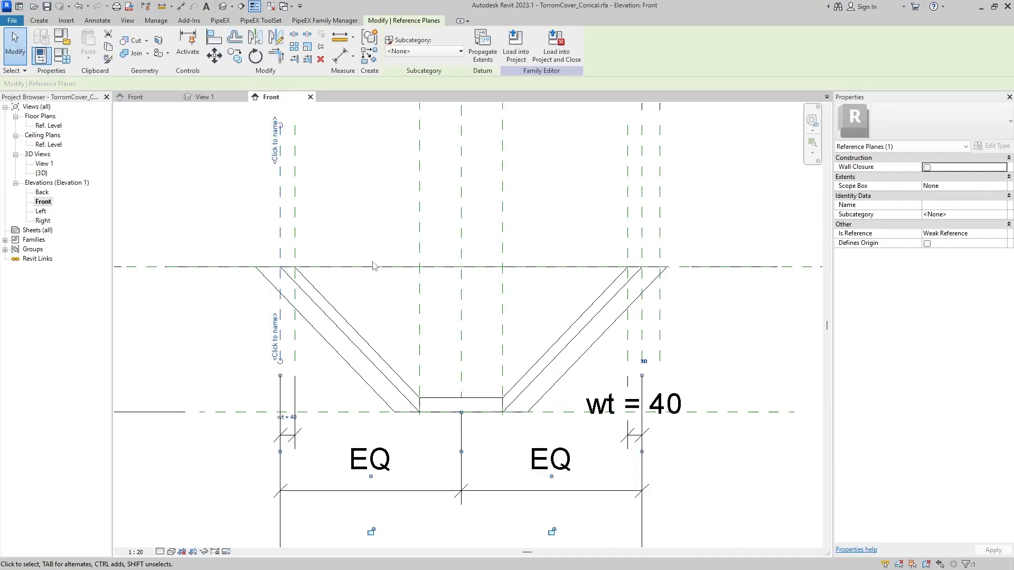
pyautogui.press('Left')
pyautogui.press('Left')
pyautogui.press('Left')
pyautogui.press('Left')
pyautogui.press('Left')
pyautogui.press('Left')
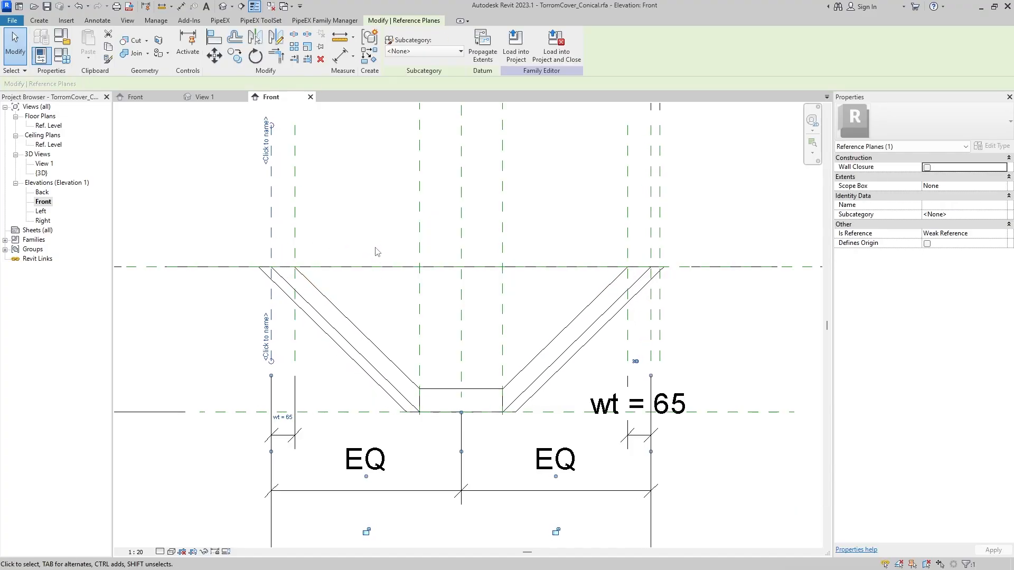
pyautogui.press('Right')
pyautogui.press('Right')
pyautogui.press('Right')
pyautogui.press('Right')
pyautogui.press('Right')
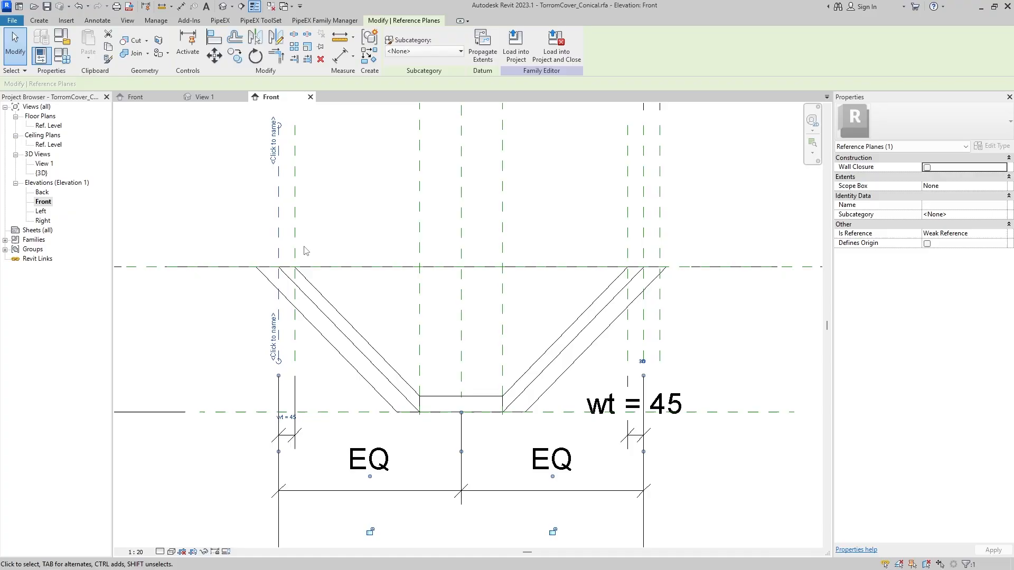
pyautogui.press('Right')
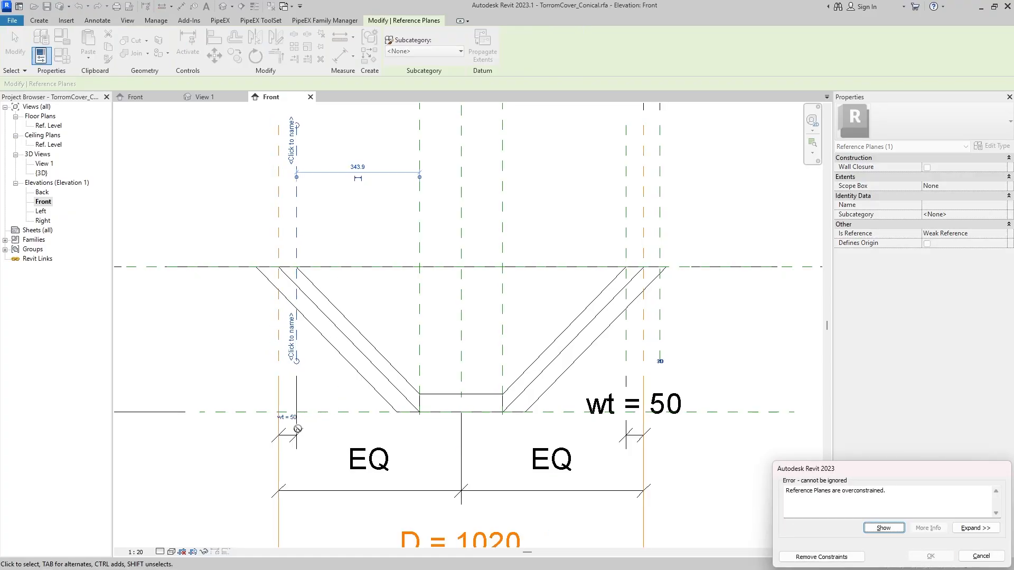
pyautogui.press('Escape')
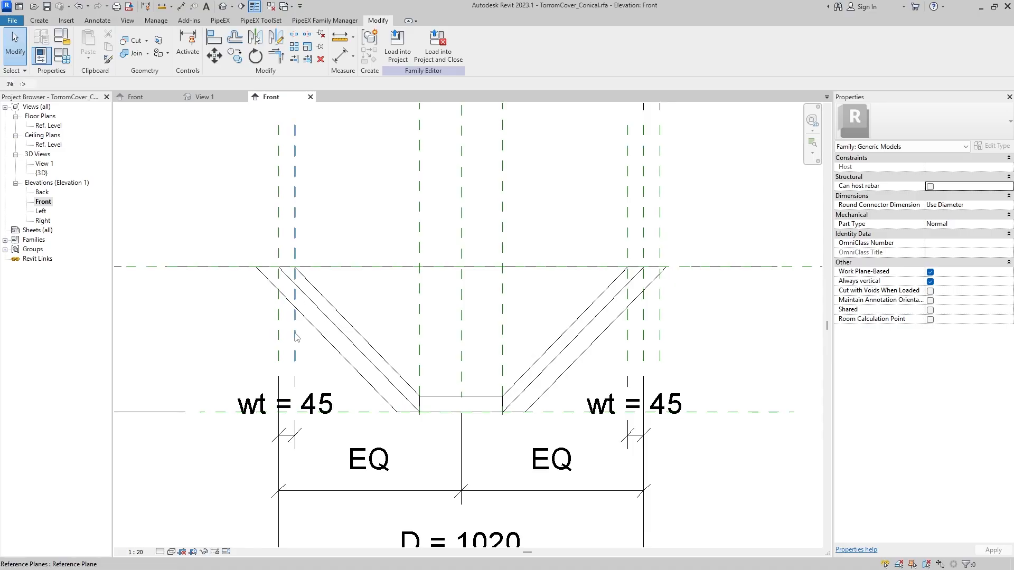
pyautogui.click(295, 337)
pyautogui.press('Right')
pyautogui.press('Escape')
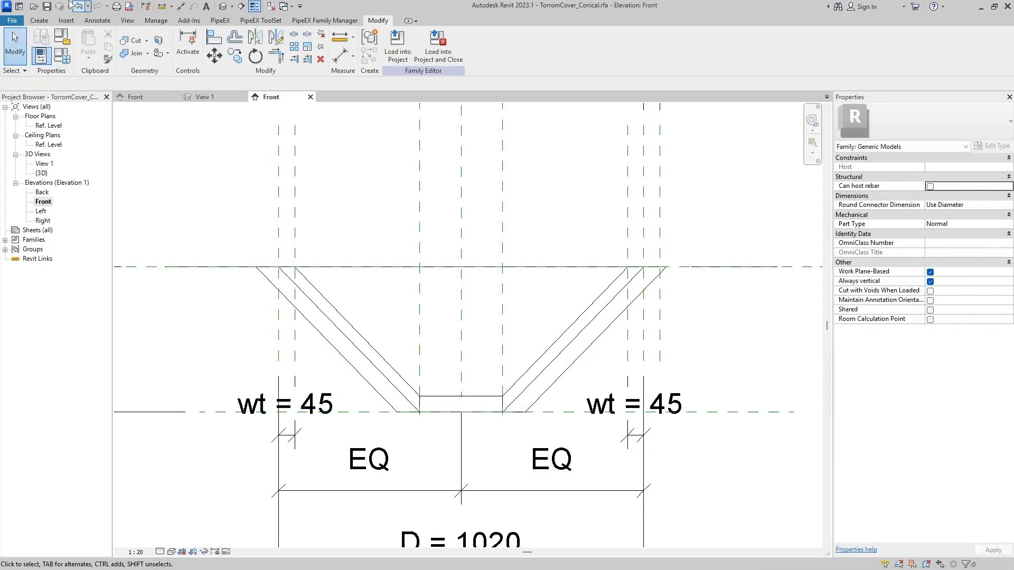
# Set the family parameters to D 2000, d1 300, h 500, it 100 and wt 20, and apply them.
pyautogui.click(64, 55)
pyautogui.click(222, 173)
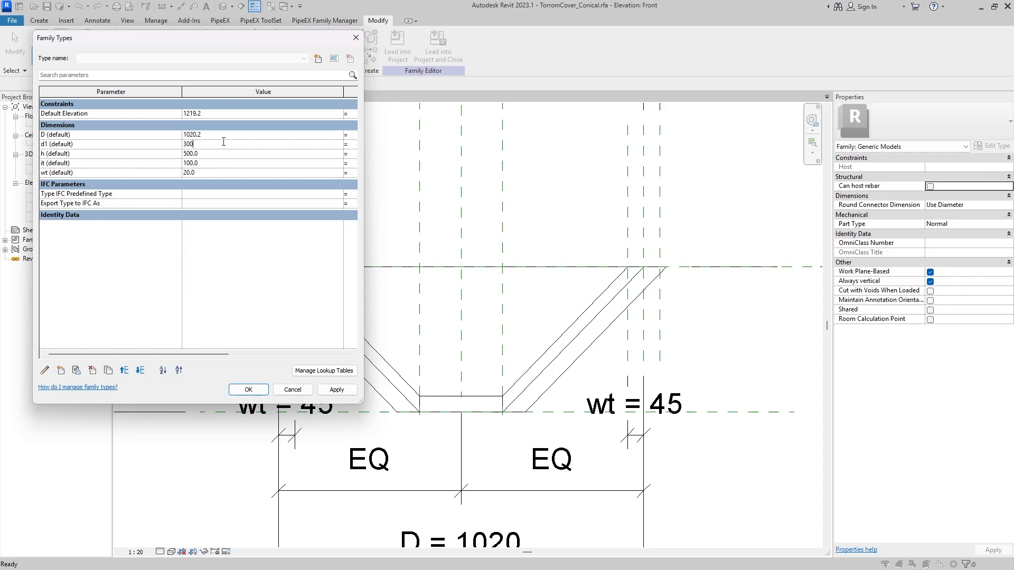
pyautogui.click(228, 134)
pyautogui.click(336, 391)
pyautogui.click(248, 389)
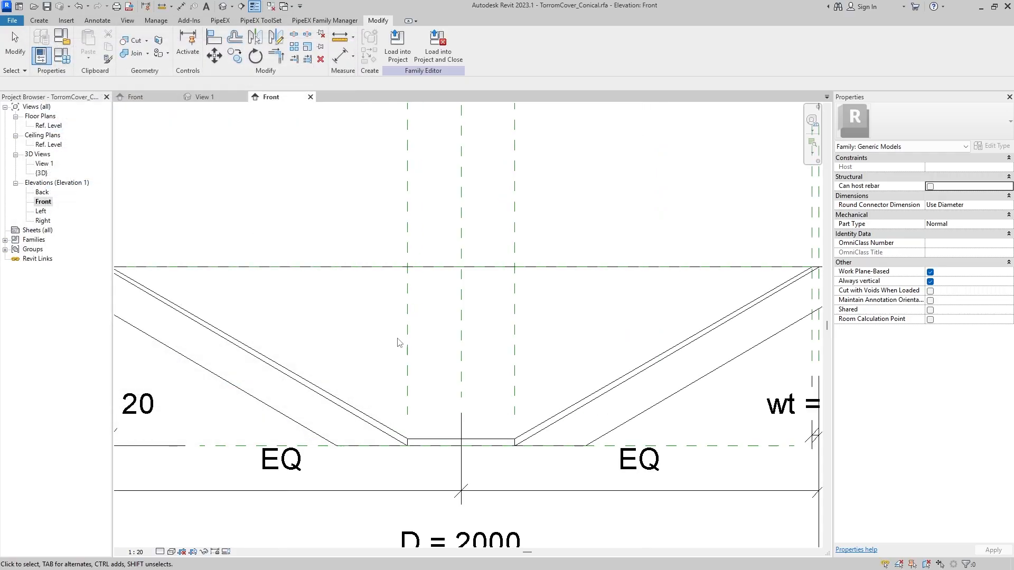
# Delete the unused insulation reference plane outside the cone together with its it dimension.
pyautogui.scroll(2, 380, 374)
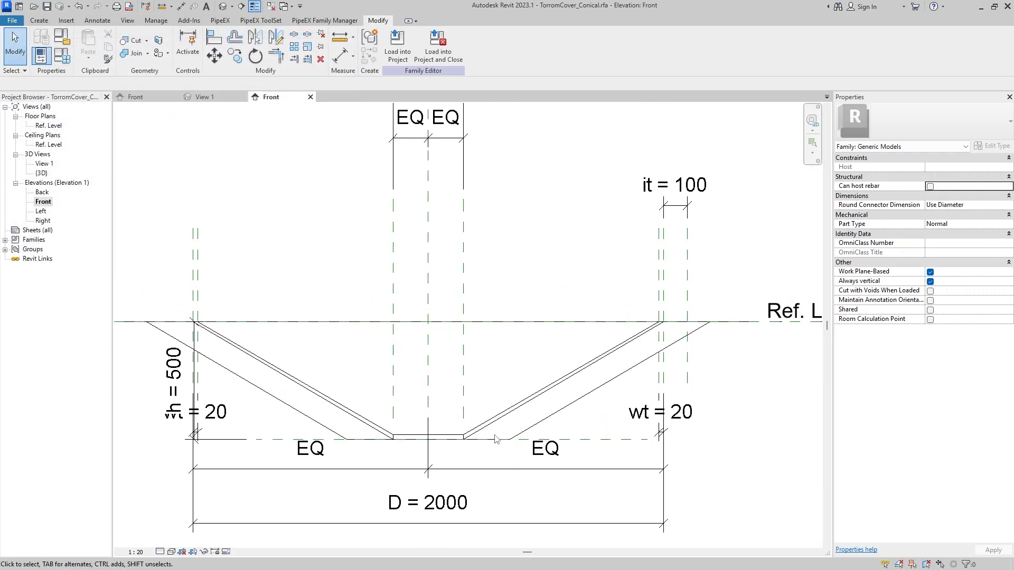
pyautogui.scroll(-4, 485, 429)
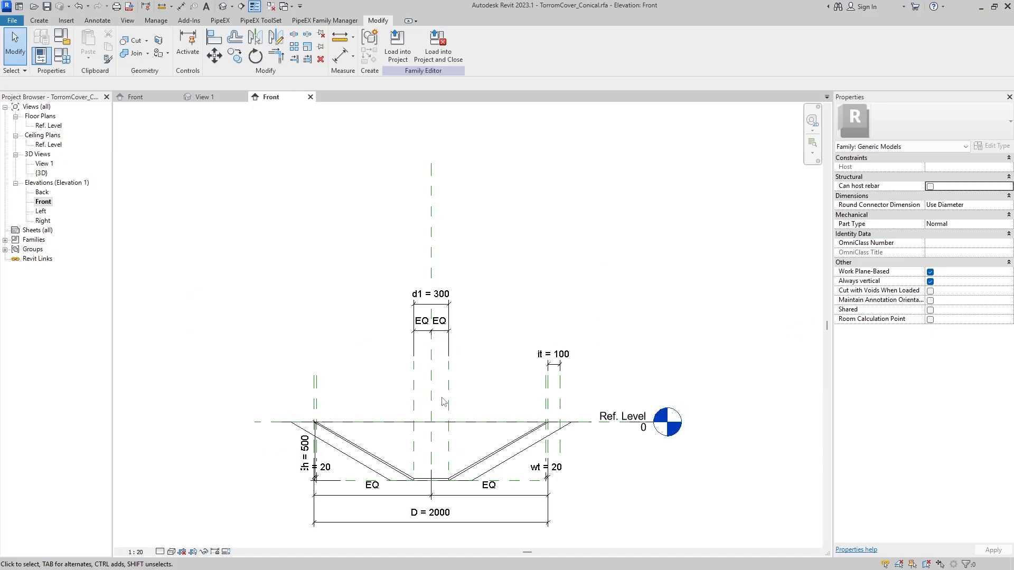
pyautogui.scroll(2, 456, 448)
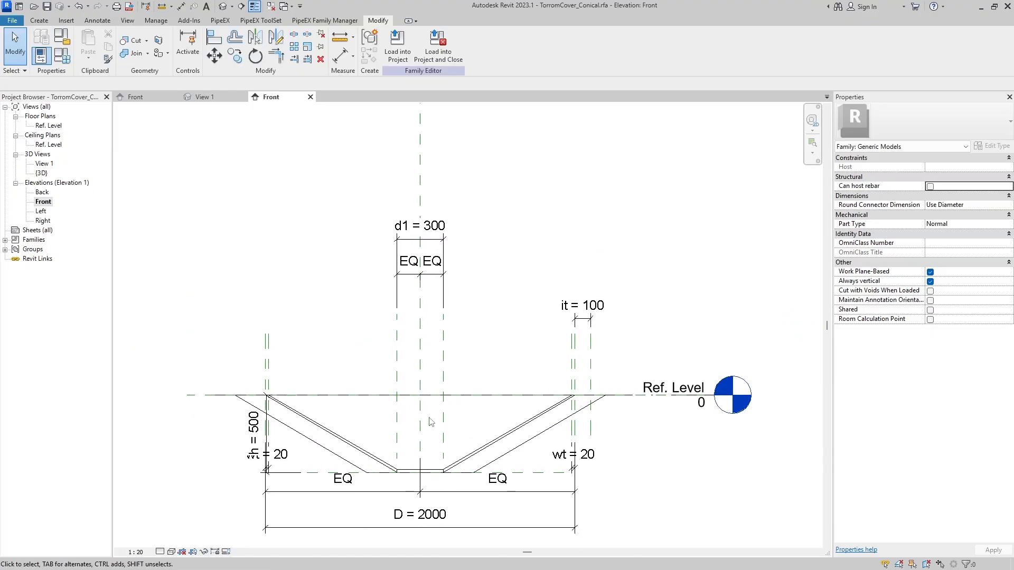
pyautogui.scroll(1, 429, 421)
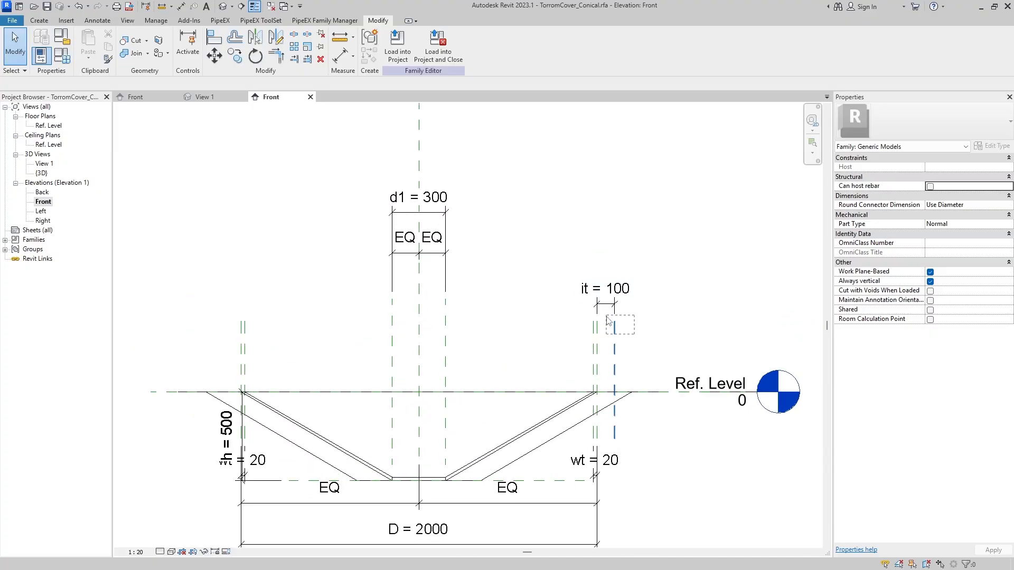
pyautogui.click(614, 333)
pyautogui.press('Escape')
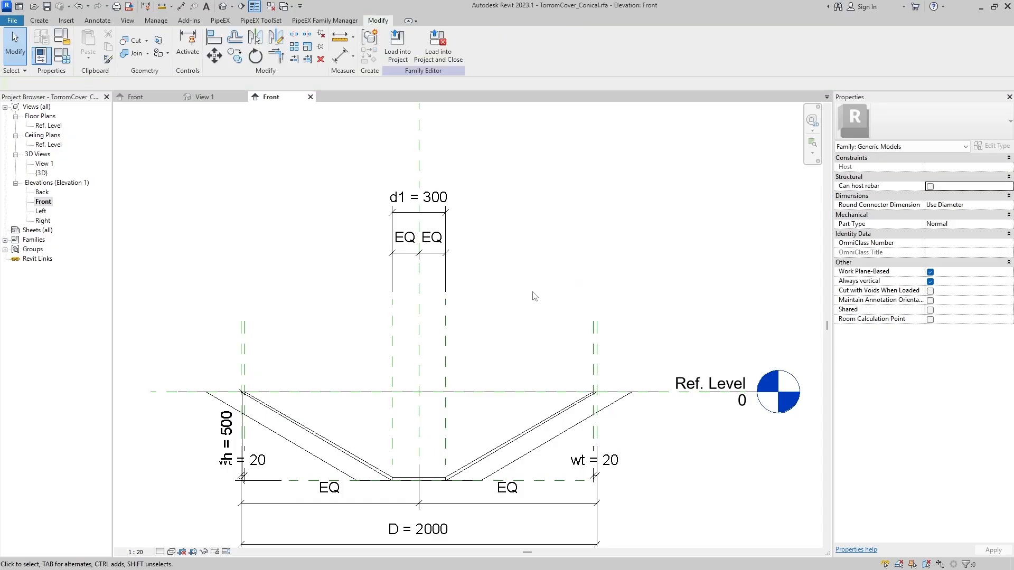
pyautogui.scroll(-2, 532, 288)
pyautogui.moveTo(503, 351)
pyautogui.mouseDown(button='middle')
pyautogui.moveTo(487, 307)
pyautogui.moveTo(487, 344)
pyautogui.mouseUp(button='middle')
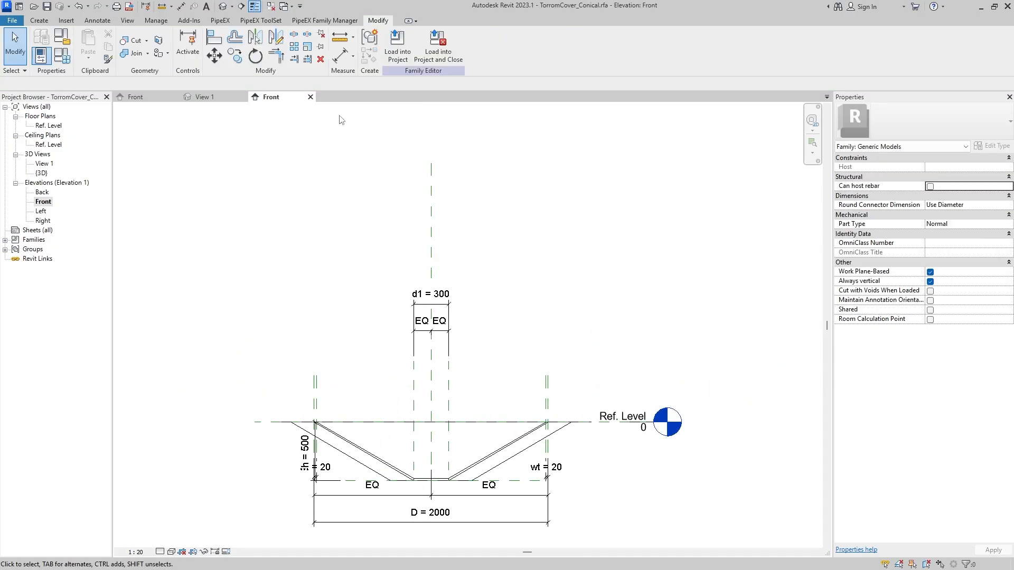
# Close the inactive views and load the TorromCover_Conical family into the equipment template.
pyautogui.click(271, 8)
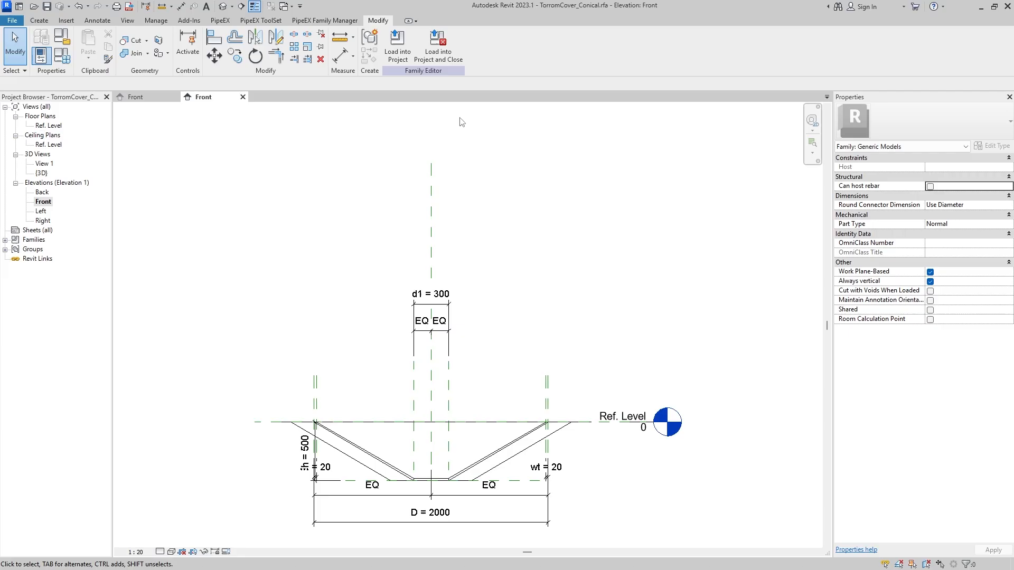
pyautogui.click(397, 46)
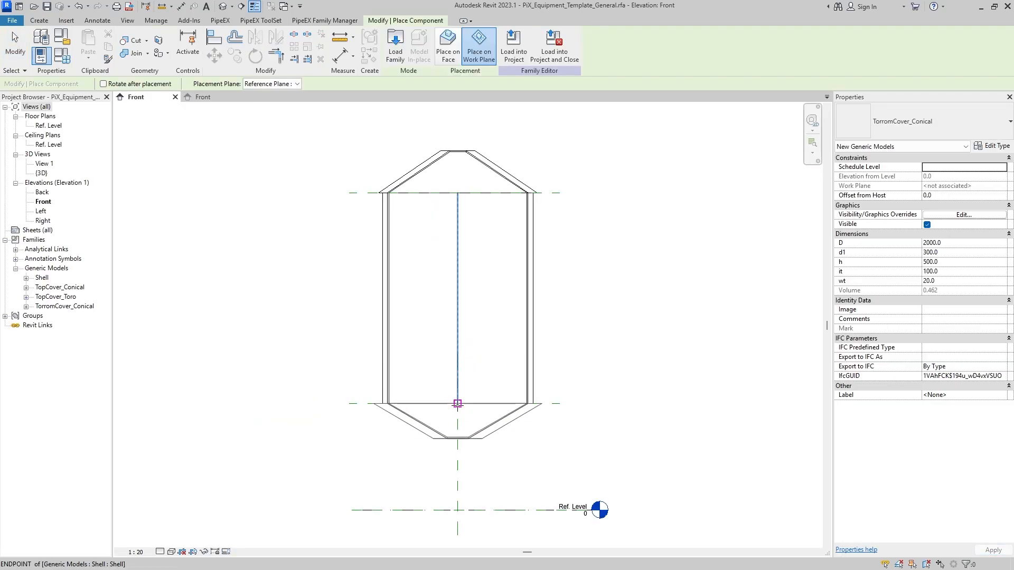
pyautogui.press('Escape')
# Place one TorromCover_Conical instance in the Ref. Level floor plan at the intersection of the two centre reference planes.
pyautogui.doubleClick(48, 125)
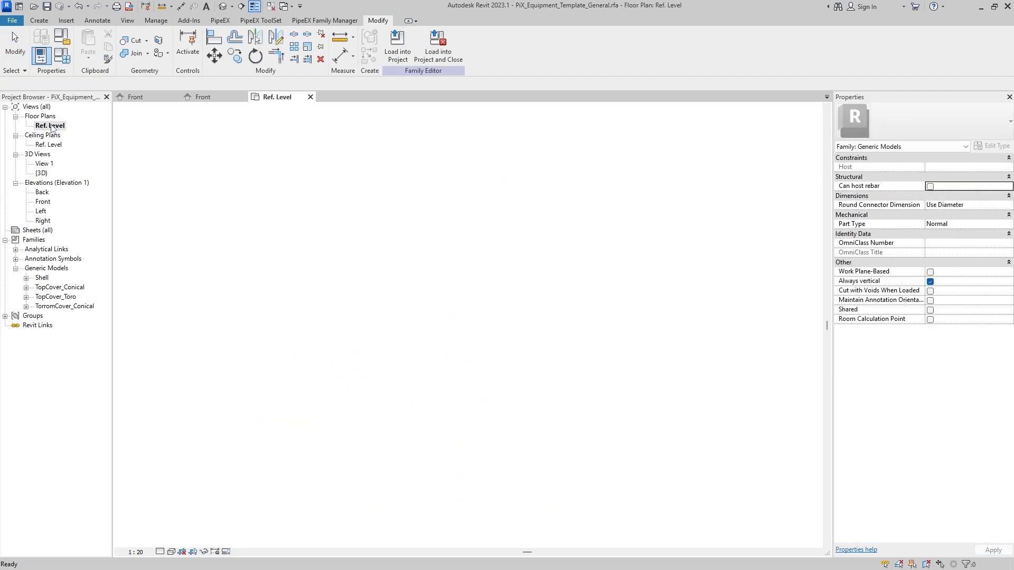
pyautogui.doubleClick(56, 297)
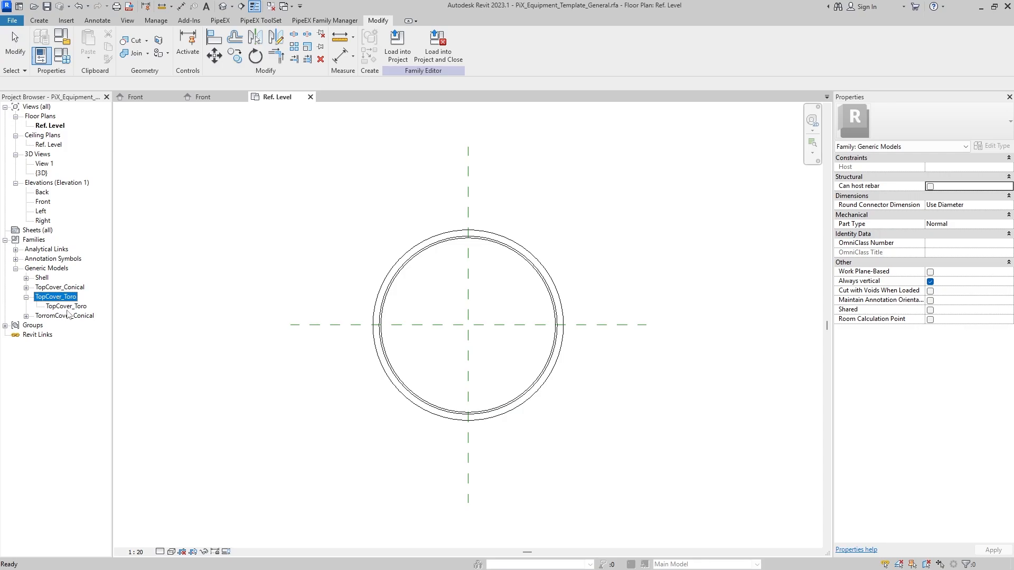
pyautogui.doubleClick(55, 299)
pyautogui.doubleClick(60, 306)
pyautogui.doubleClick(71, 315)
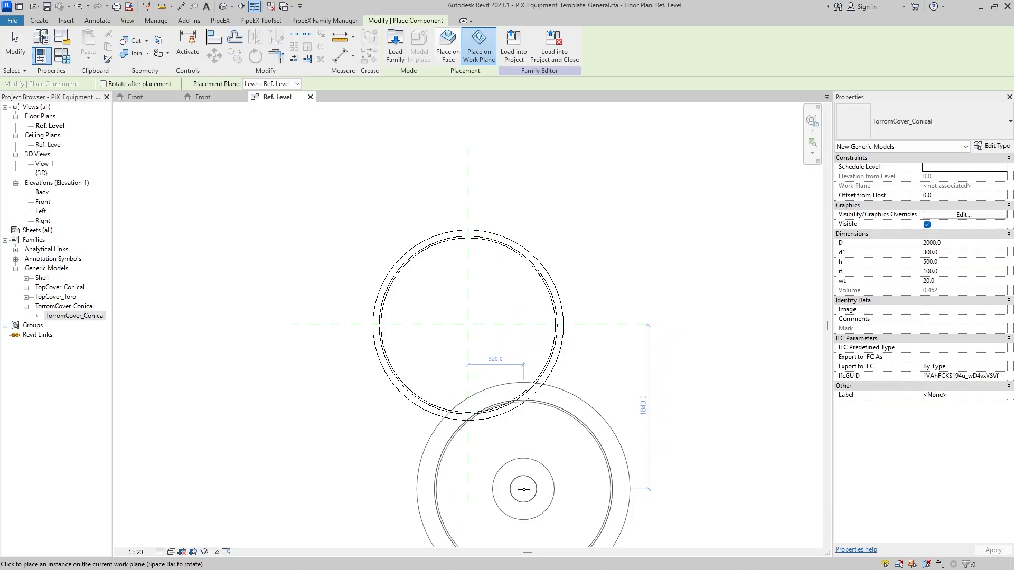
pyautogui.click(468, 325)
pyautogui.press('Escape')
pyautogui.press('Escape')
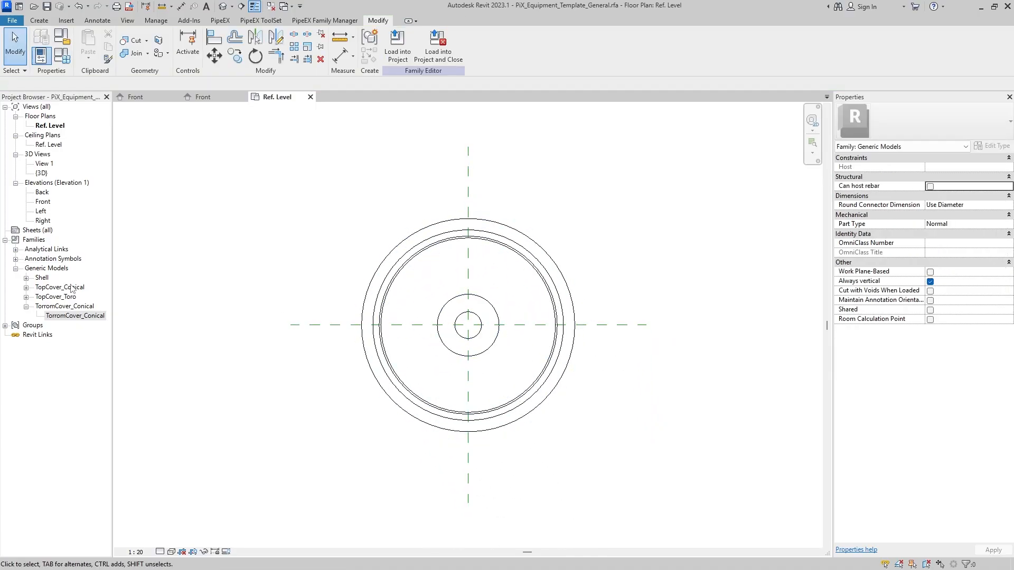
# In the front elevation, move the bottom conical cover to the work plane Reference Plane : 111 at the shell's lower end.
pyautogui.doubleClick(43, 202)
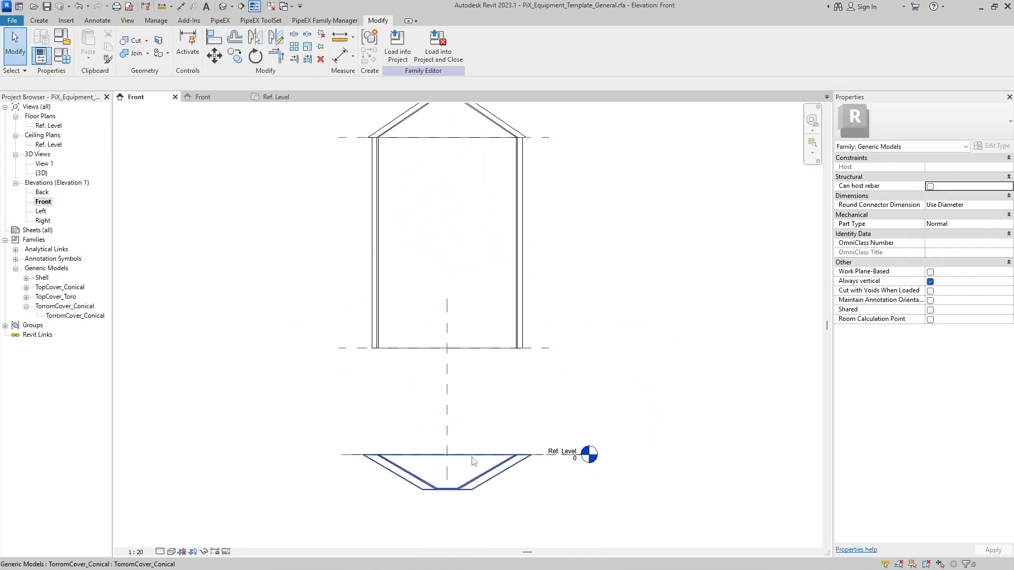
pyautogui.scroll(1, 473, 462)
pyautogui.click(472, 461)
pyautogui.click(465, 61)
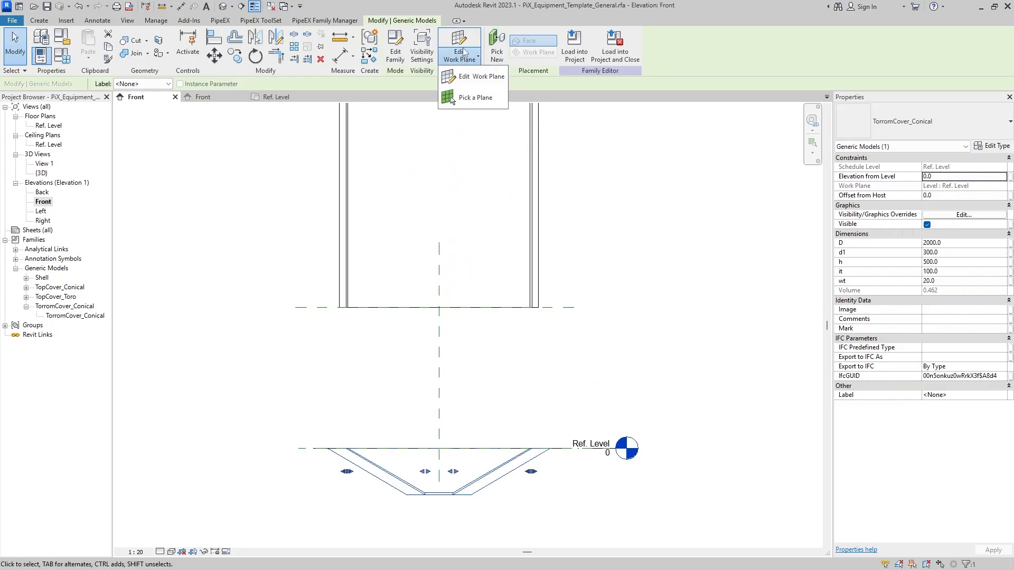
pyautogui.click(175, 97)
pyautogui.click(570, 296)
pyautogui.click(494, 470)
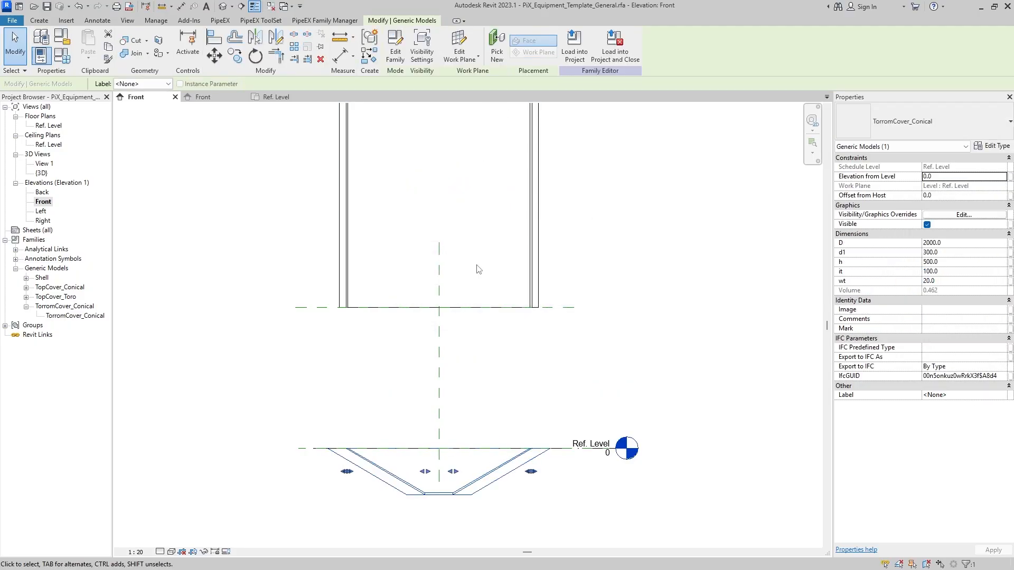
pyautogui.click(461, 46)
pyautogui.click(503, 290)
pyautogui.click(526, 315)
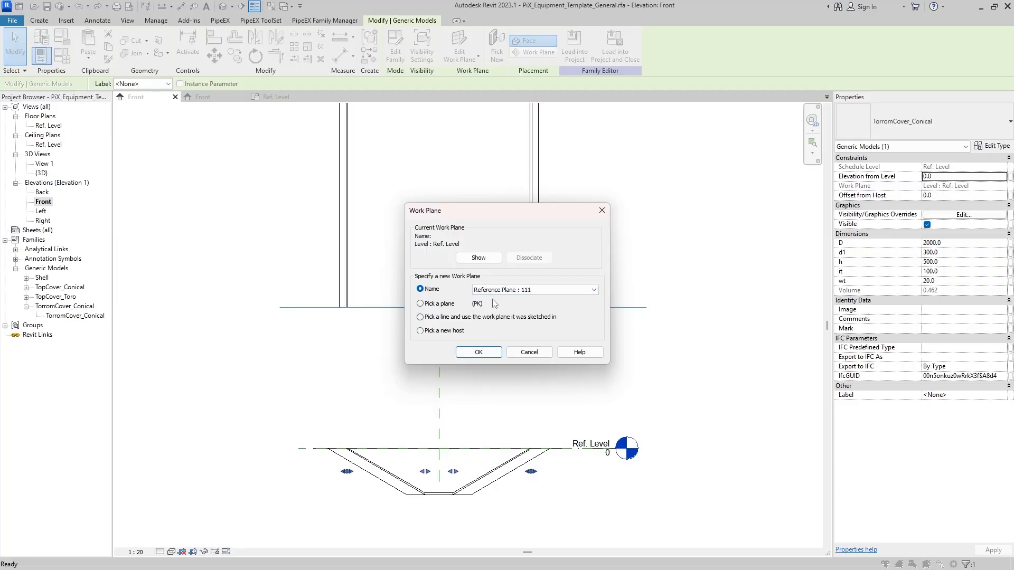
pyautogui.click(478, 352)
pyautogui.click(436, 364)
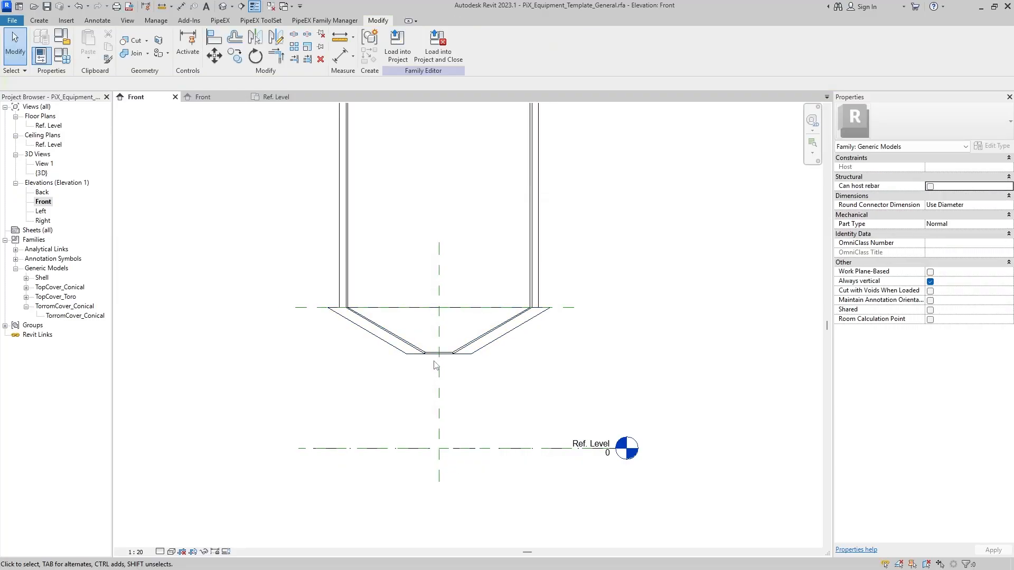
# Associate the bottom conical cover's D parameter with PiX_MEC_Tank_Diameter.
pyautogui.scroll(2, 431, 296)
pyautogui.click(340, 334)
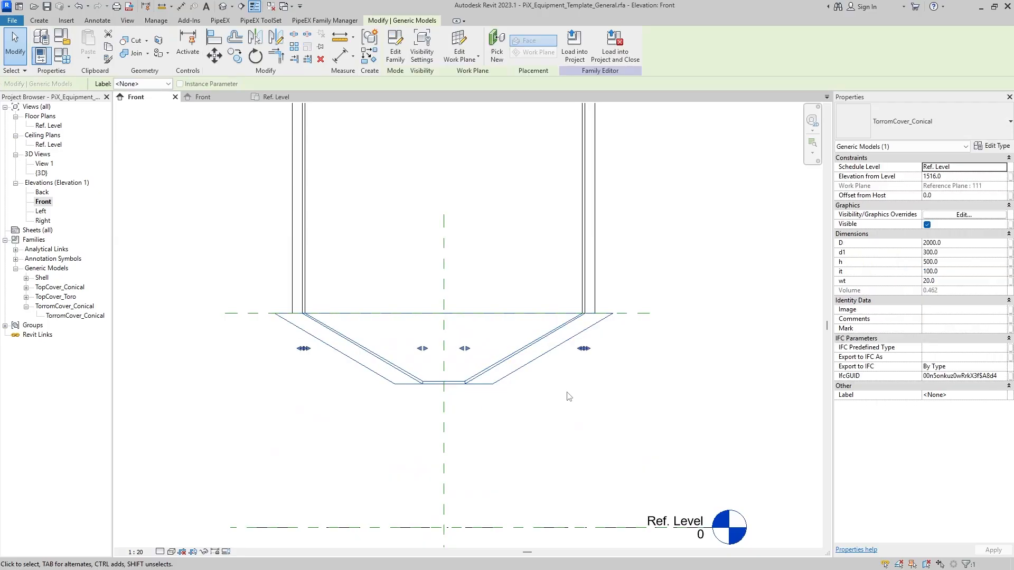
pyautogui.click(1008, 243)
pyautogui.scroll(-2, 514, 284)
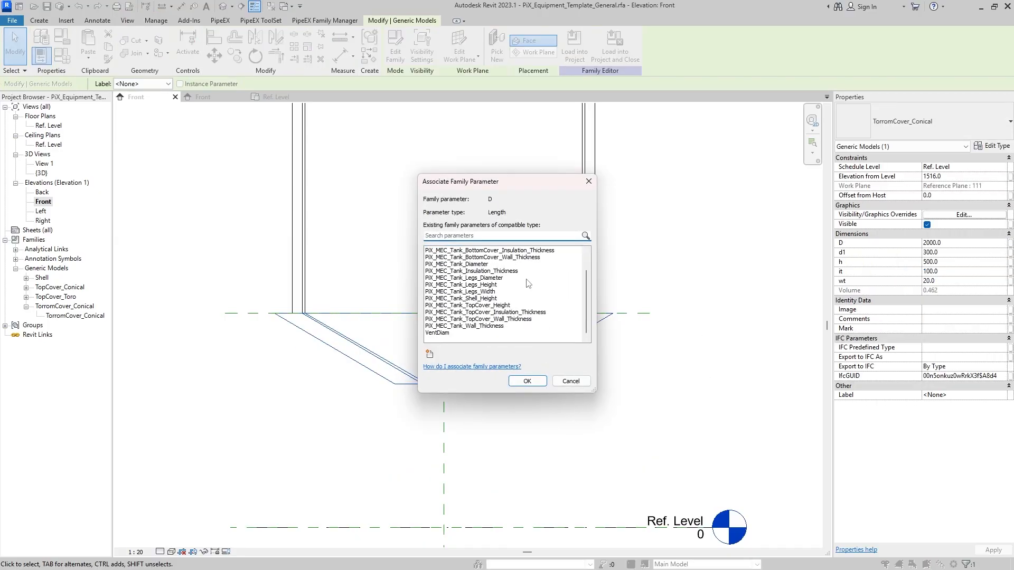
pyautogui.scroll(2, 513, 311)
pyautogui.click(491, 292)
pyautogui.click(520, 381)
# Create an instance length parameter named DiameterOutlet and associate the bottom cover's d1 with it.
pyautogui.click(1009, 253)
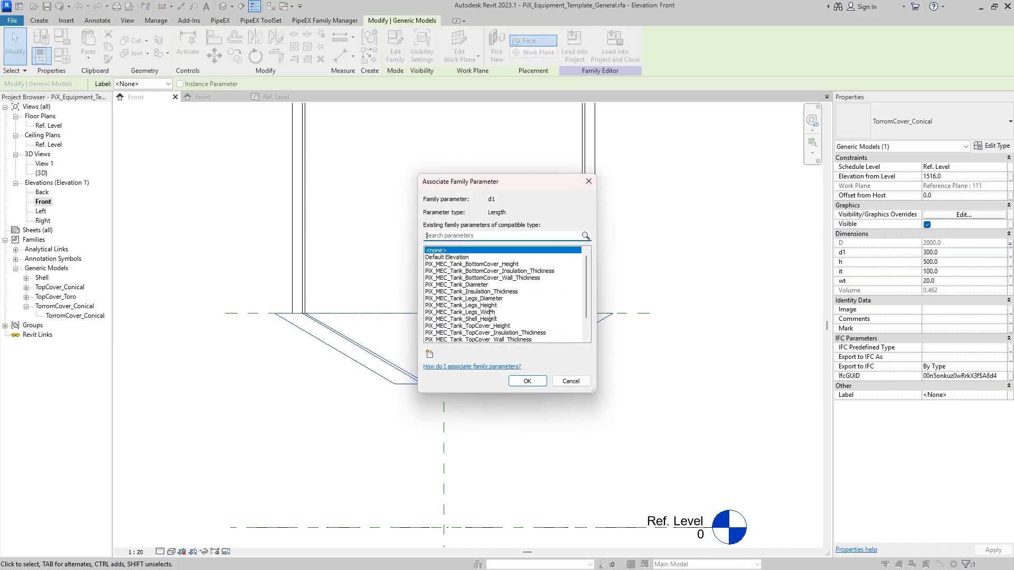
pyautogui.scroll(-2, 502, 296)
pyautogui.scroll(2, 501, 296)
pyautogui.click(422, 367)
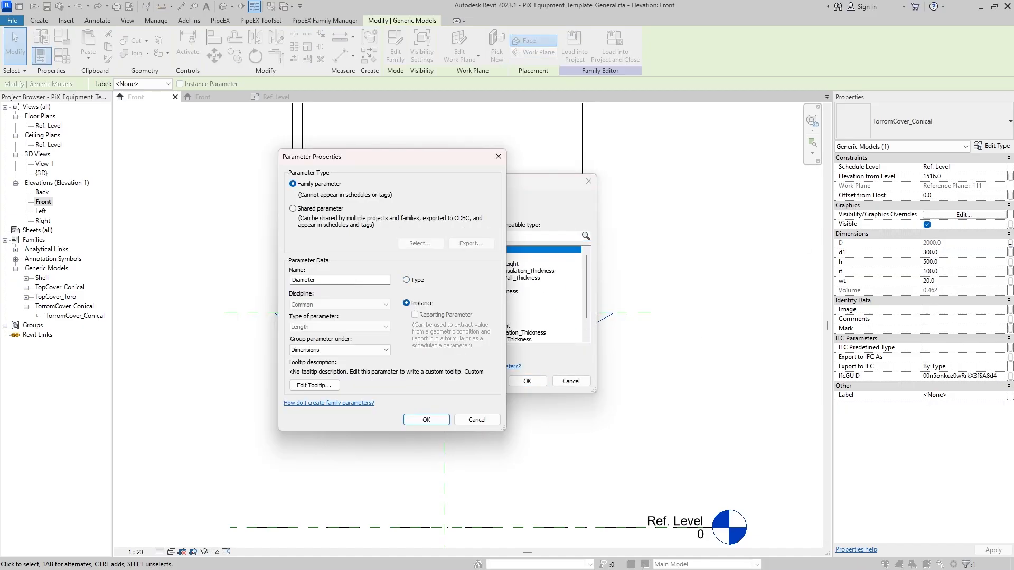
pyautogui.click(426, 420)
pyautogui.scroll(-2, 505, 301)
pyautogui.scroll(2, 505, 301)
pyautogui.click(497, 264)
pyautogui.click(526, 381)
# Associate the bottom cover's h, it and wt with PiX_MEC_Tank_BottomCover_Height, PiX_MEC_Tank_BottomCover_Insulation_Thickness and PiX_MEC_Tank_BottomCover_Wall_Thickness.
pyautogui.click(1010, 262)
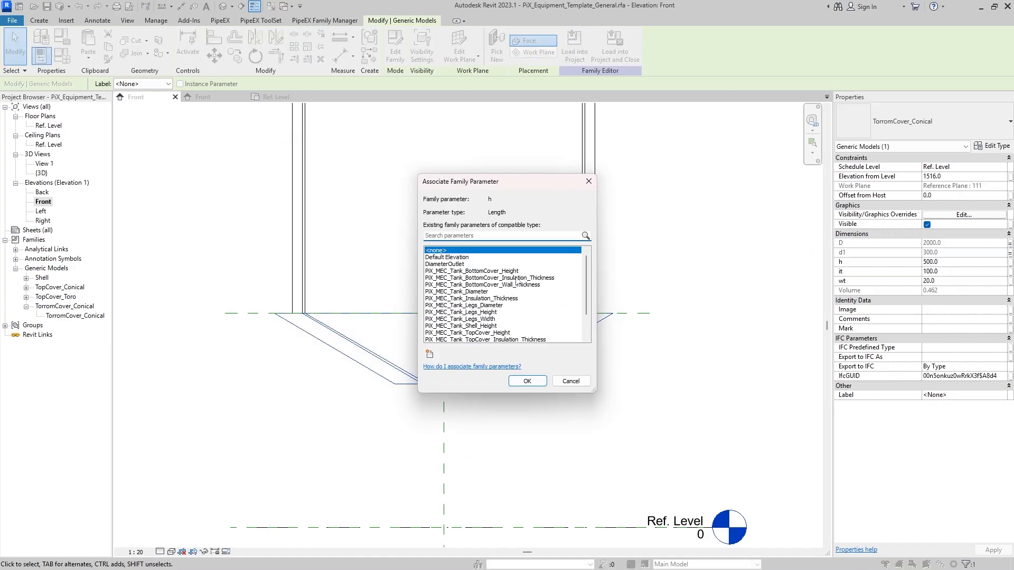
pyautogui.click(515, 271)
pyautogui.click(526, 380)
pyautogui.click(1010, 272)
pyautogui.click(510, 277)
pyautogui.click(526, 381)
pyautogui.click(1010, 281)
pyautogui.click(515, 284)
pyautogui.click(526, 381)
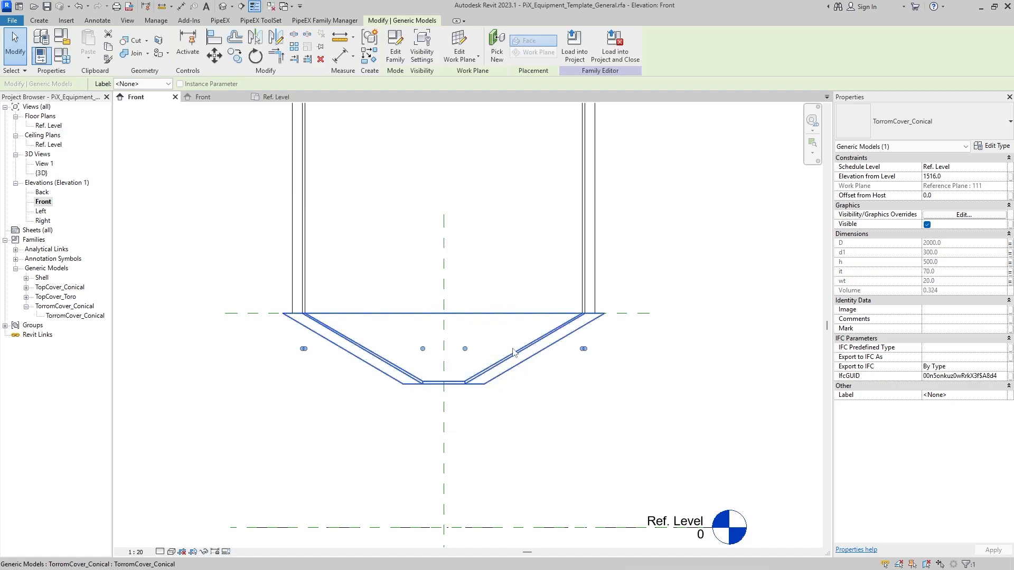
# Examine how the top and bottom conical covers meet the shell in the front elevation and in the 3D view.
pyautogui.scroll(-2, 501, 344)
pyautogui.moveTo(489, 323); pyautogui.dragTo(466, 414, button='middle')
pyautogui.click(547, 278)
pyautogui.moveTo(523, 240); pyautogui.dragTo(507, 353, button='middle')
pyautogui.scroll(3, 352, 235)
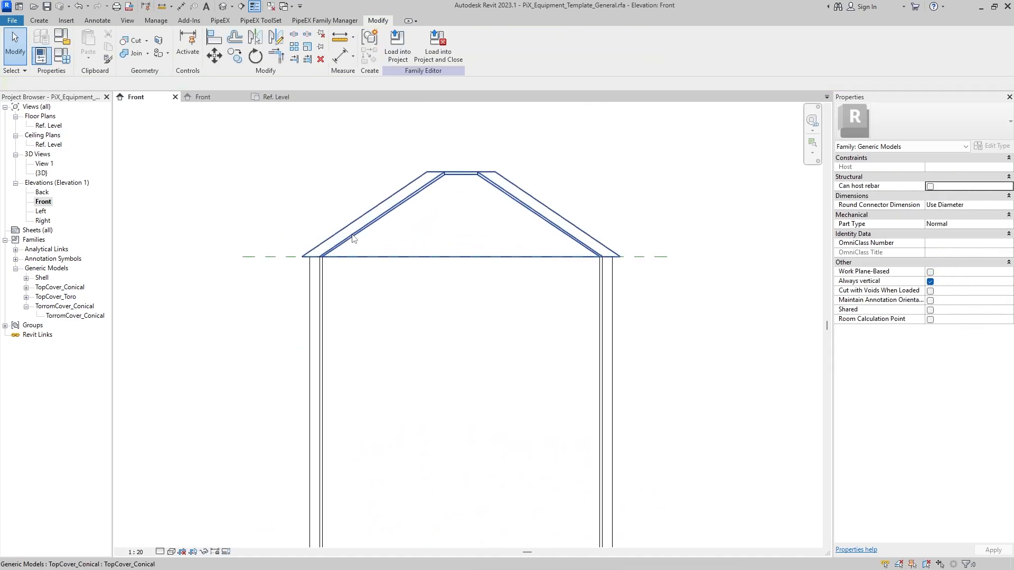
pyautogui.scroll(-5, 359, 238)
pyautogui.scroll(6, 417, 333)
pyautogui.moveTo(405, 440); pyautogui.dragTo(433, 375, button='middle')
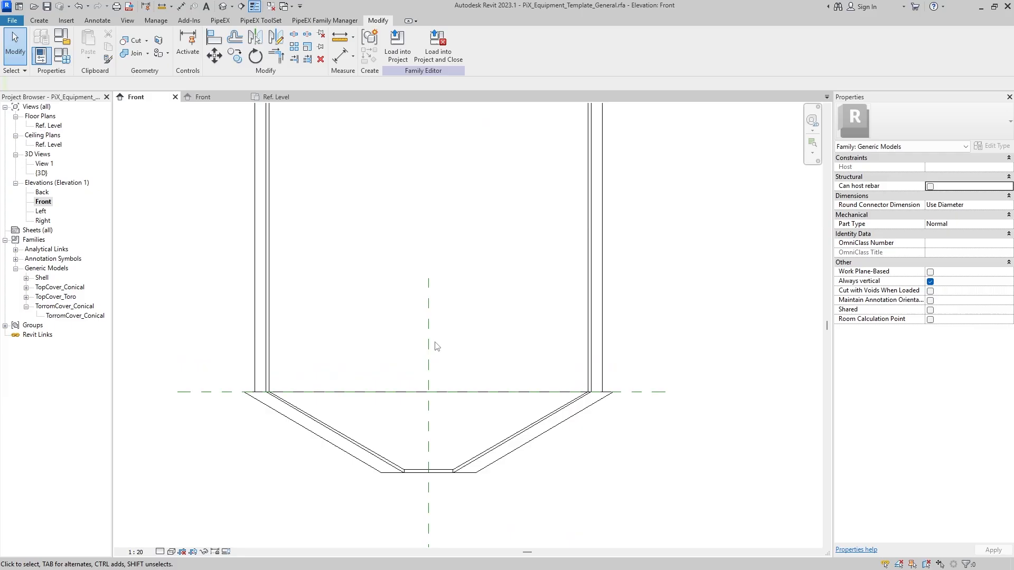
pyautogui.scroll(-3, 435, 341)
pyautogui.scroll(-1, 430, 301)
pyautogui.moveTo(430, 302); pyautogui.dragTo(426, 357, button='middle')
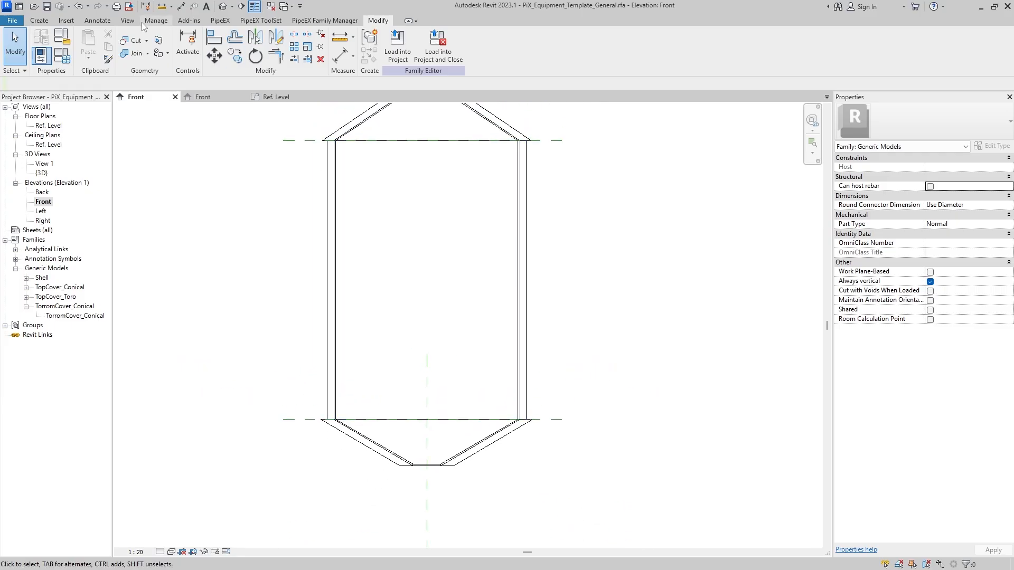
pyautogui.click(224, 6)
pyautogui.keyDown('shift'); pyautogui.moveTo(483, 381); pyautogui.dragTo(391, 402, button='middle'); pyautogui.keyUp('shift')
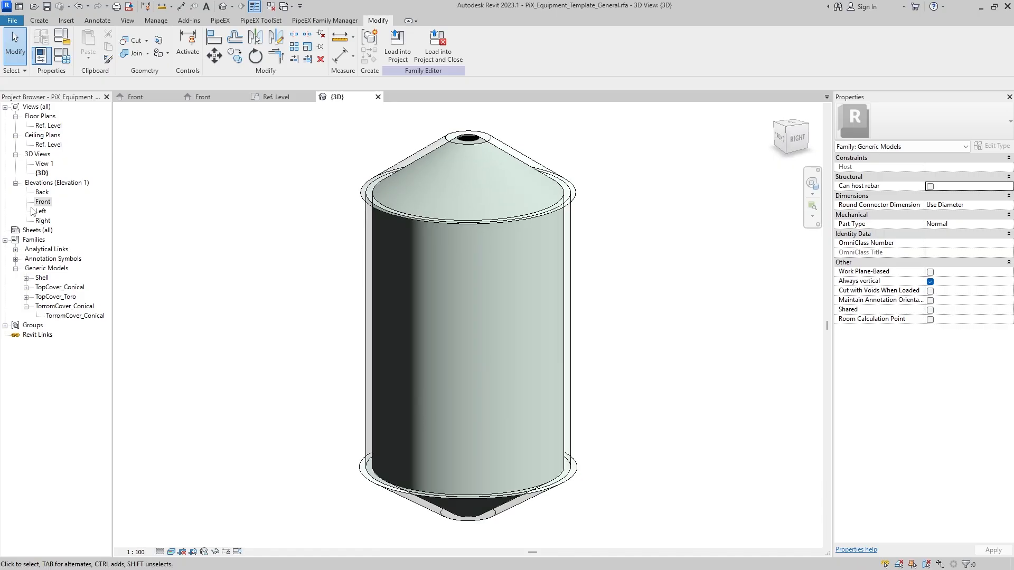
pyautogui.doubleClick(43, 201)
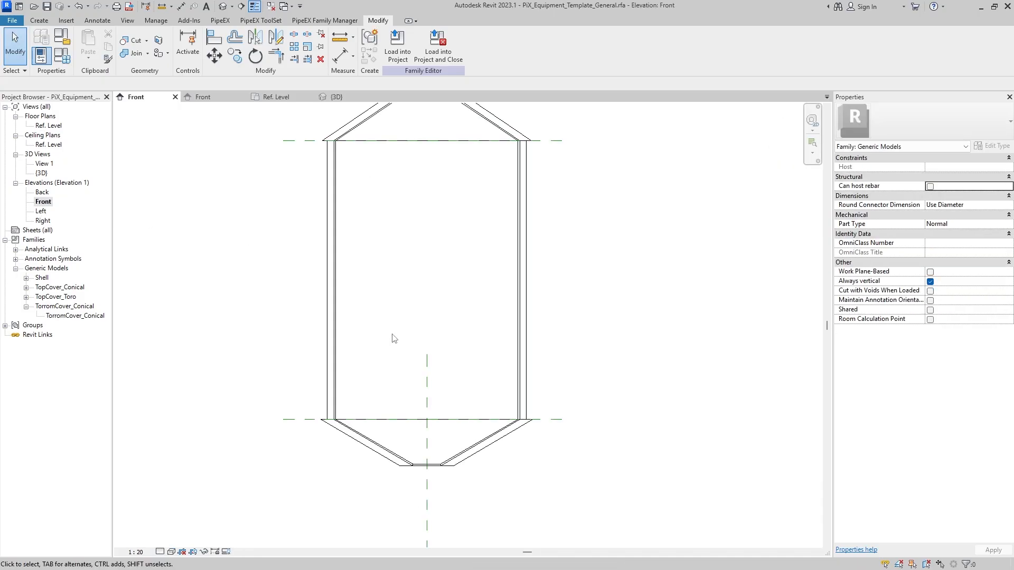
pyautogui.scroll(-2, 491, 402)
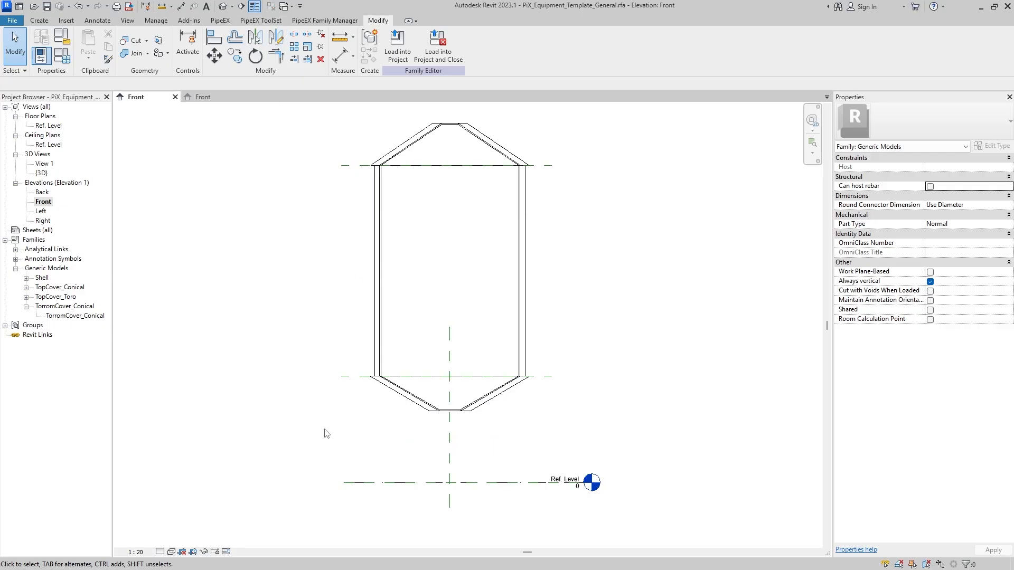
# Rename the loaded TorromCover_Conical family to BorromCover_Conical.
pyautogui.doubleClick(65, 298)
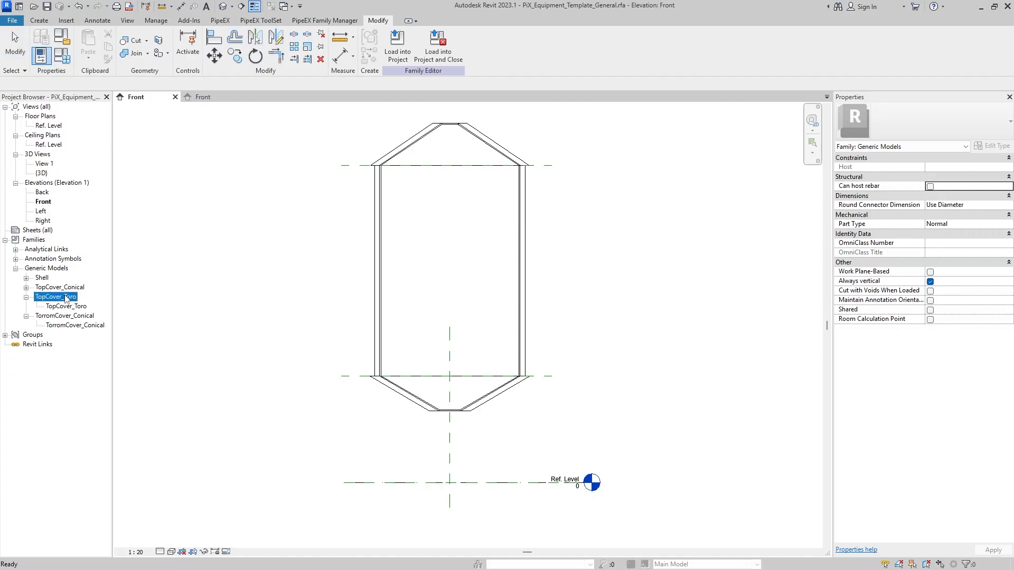
pyautogui.rightClick(66, 297)
pyautogui.click(50, 316)
pyautogui.rightClick(55, 316)
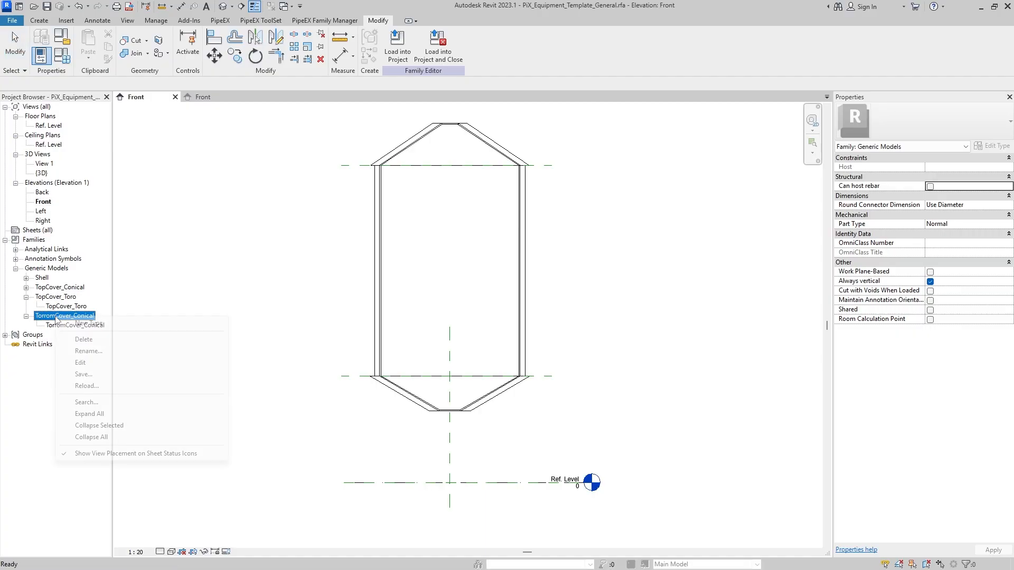
pyautogui.click(88, 354)
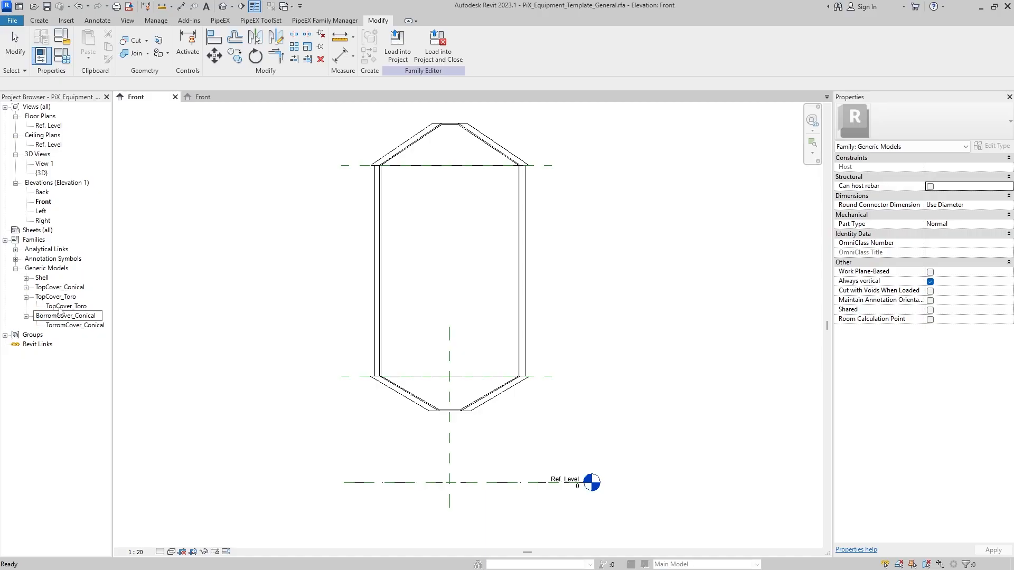
pyautogui.click(61, 324)
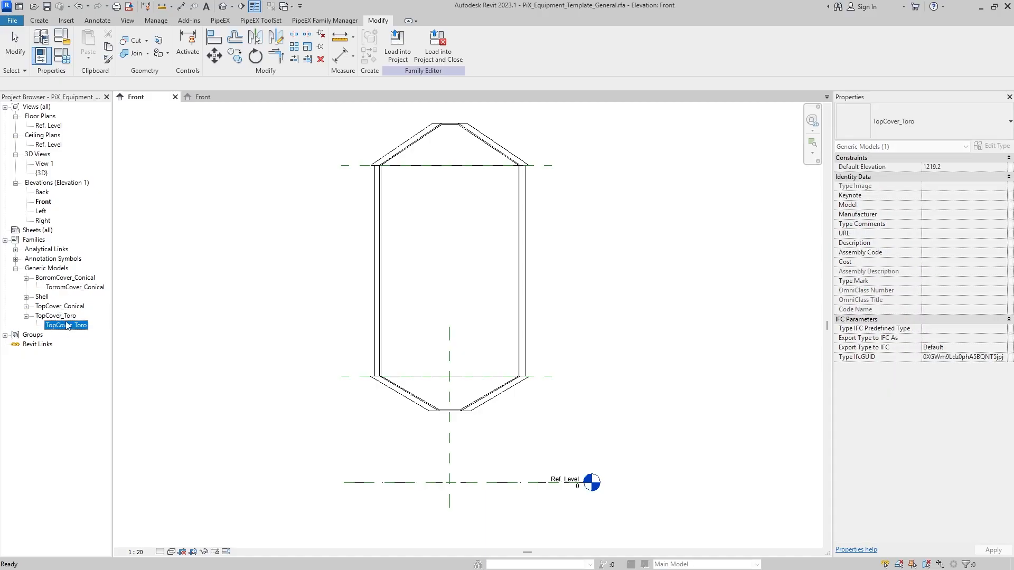
# Save a copy of the TopCover_Toro family as BottomCover_Toro.rfa, replacing the existing file, and open its front elevation.
pyautogui.rightClick(66, 316)
pyautogui.click(103, 361)
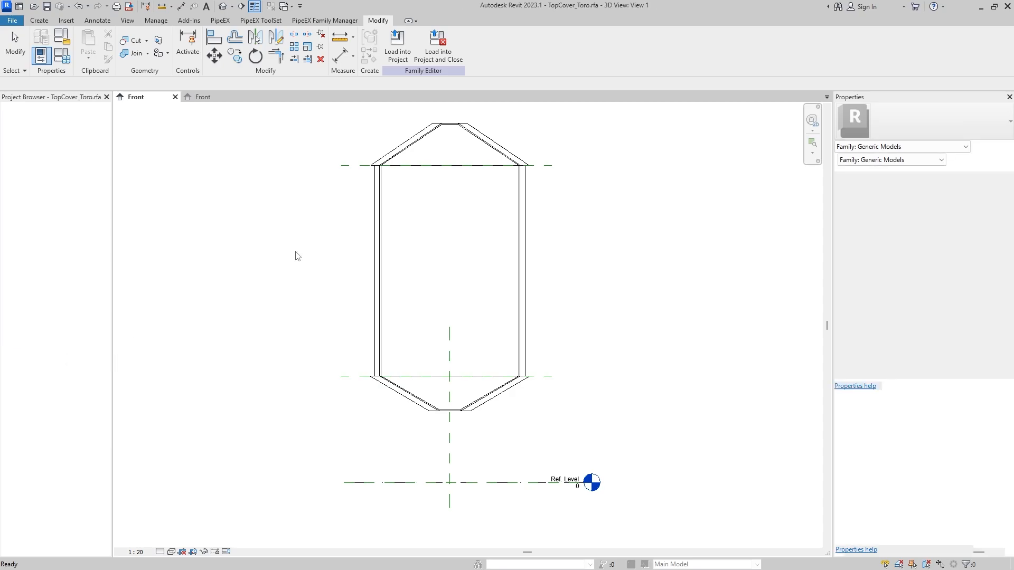
pyautogui.click(11, 20)
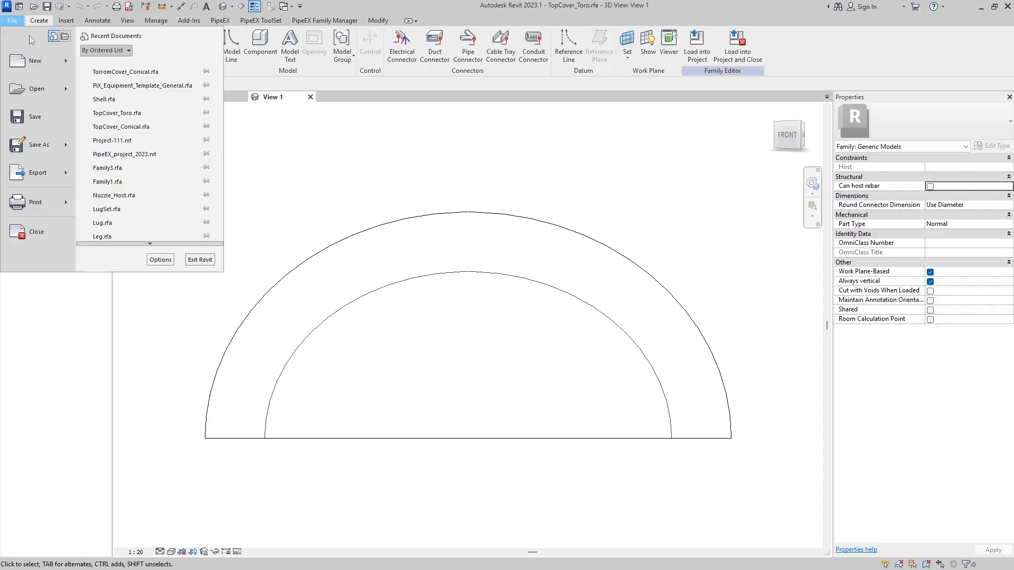
pyautogui.moveTo(37, 145)
pyautogui.click(135, 138)
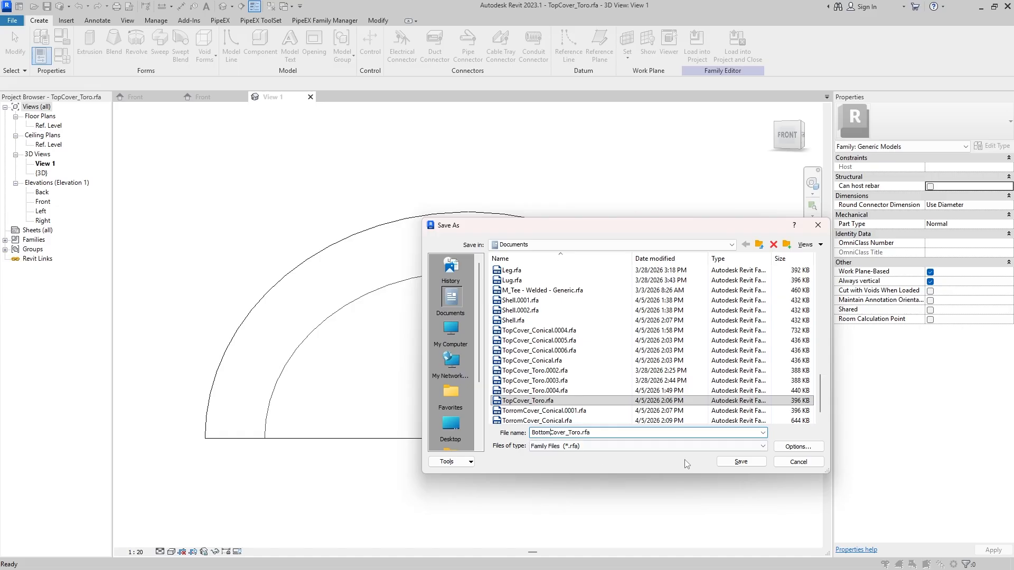
pyautogui.click(742, 463)
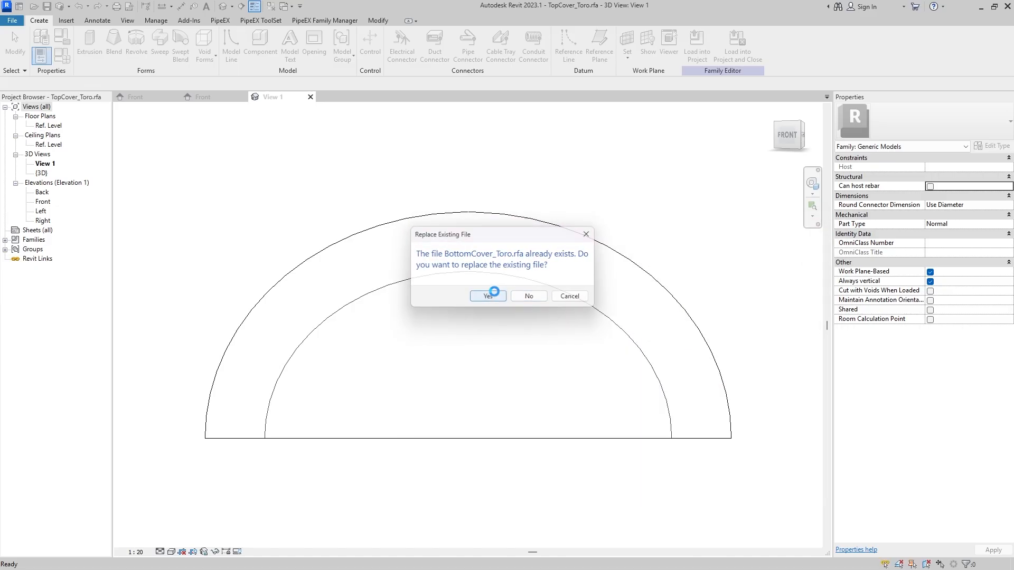
pyautogui.click(480, 295)
pyautogui.doubleClick(44, 203)
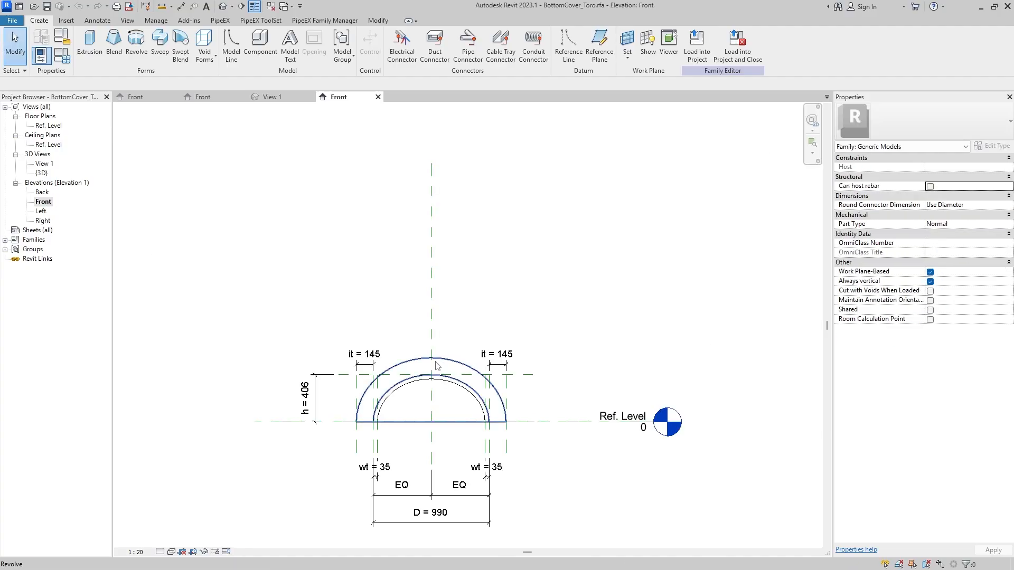
# Mirror the cover's revolved solids about the reference level and delete the original upper halves.
pyautogui.scroll(1, 391, 327)
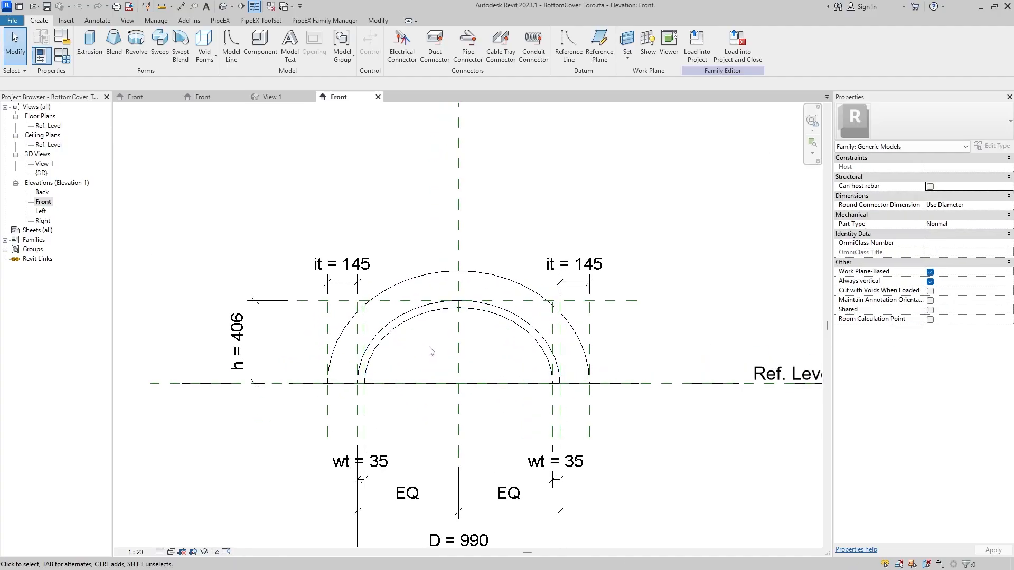
pyautogui.click(384, 320)
pyautogui.click(277, 38)
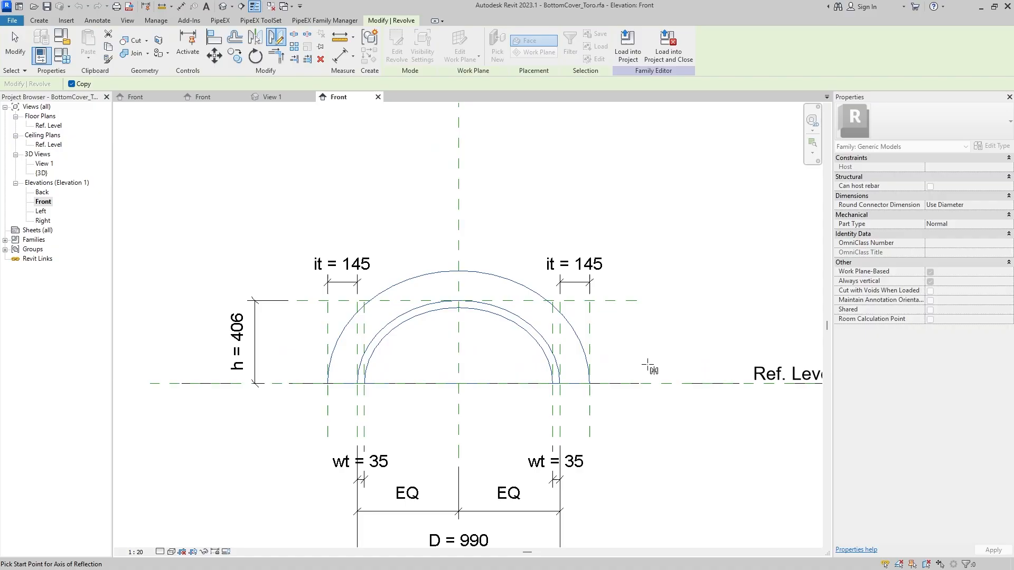
pyautogui.click(641, 384)
pyautogui.click(662, 336)
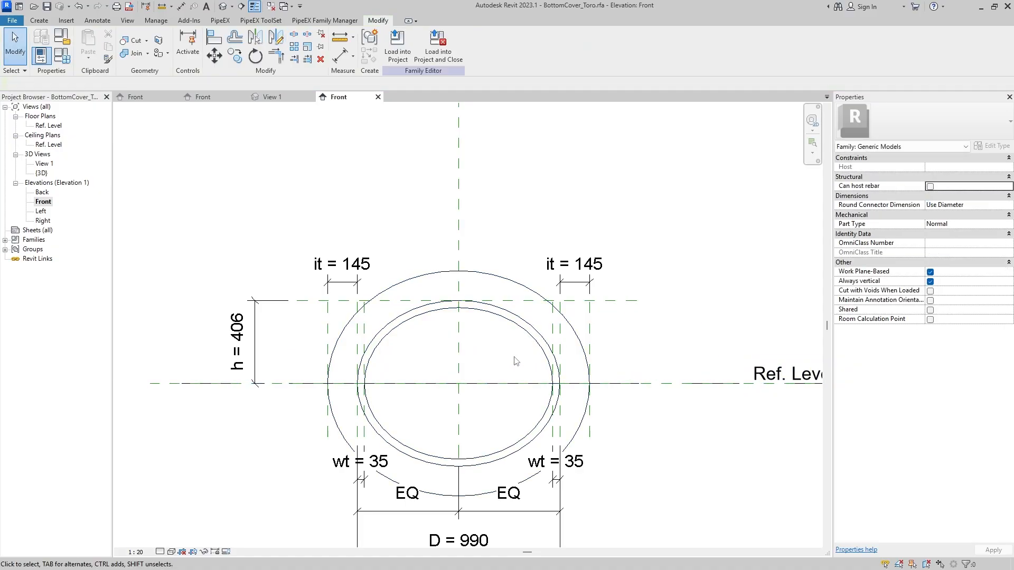
pyautogui.click(506, 318)
pyautogui.press('Delete')
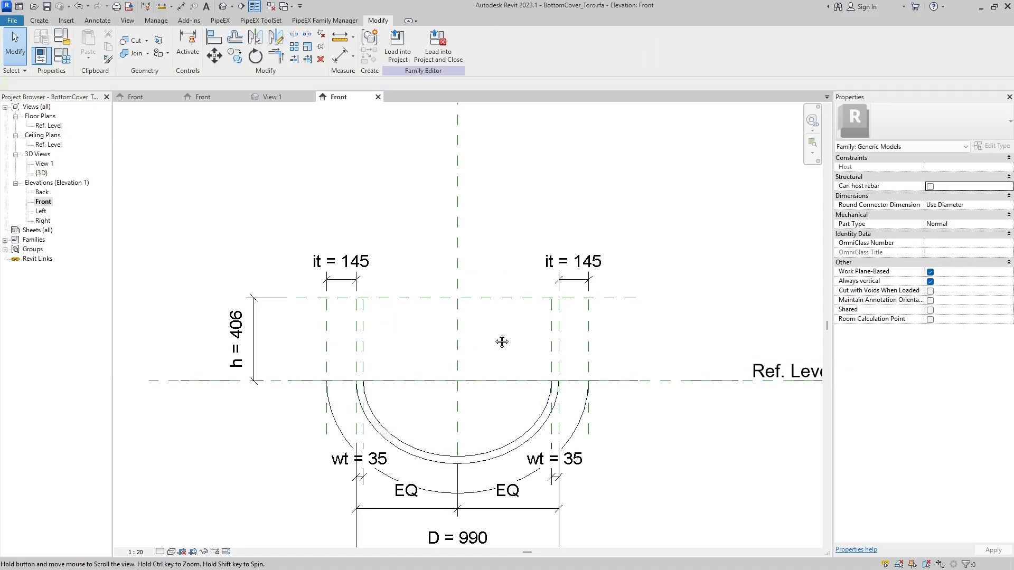
# Move the horizontal height reference plane to about 400 mm below the reference level.
pyautogui.moveTo(494, 301); pyautogui.dragTo(463, 276, button='middle')
pyautogui.click(462, 275)
pyautogui.moveTo(471, 274); pyautogui.dragTo(463, 440)
pyautogui.scroll(5, 462, 397)
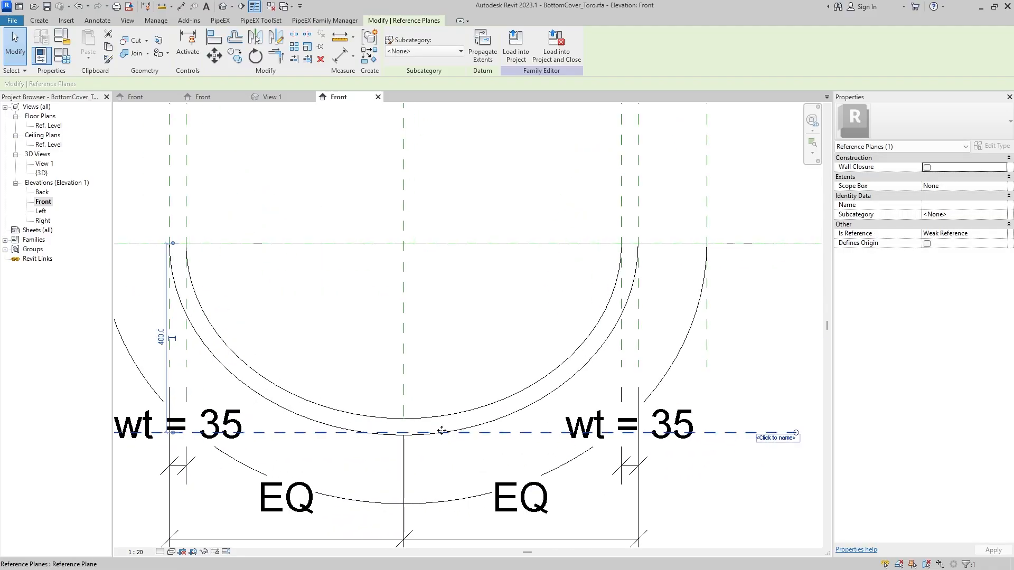
pyautogui.scroll(-3, 463, 397)
pyautogui.scroll(1, 499, 406)
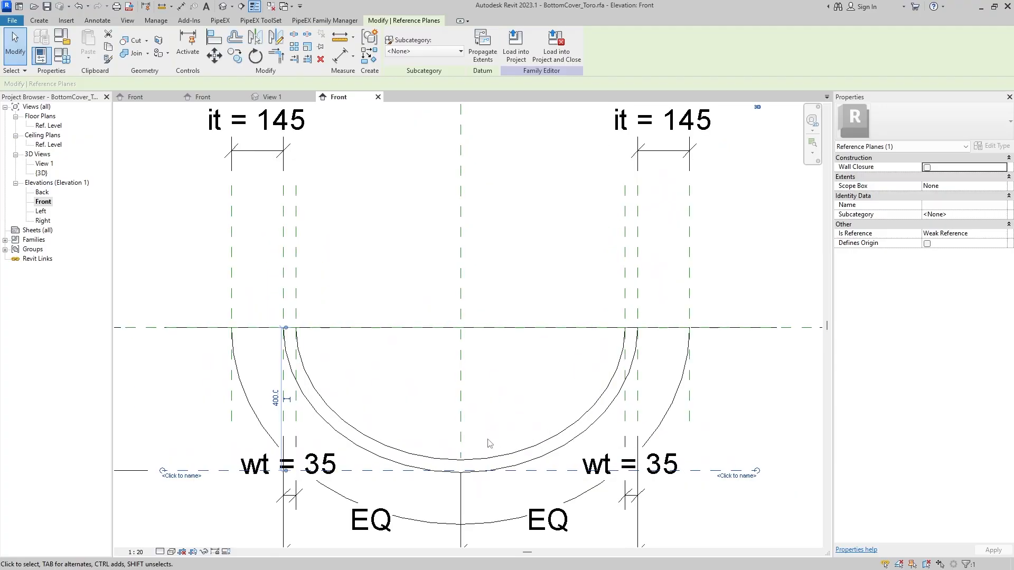
# Open the sketch of the inner shell revolve and delete all its boundary and axis lines.
pyautogui.doubleClick(482, 458)
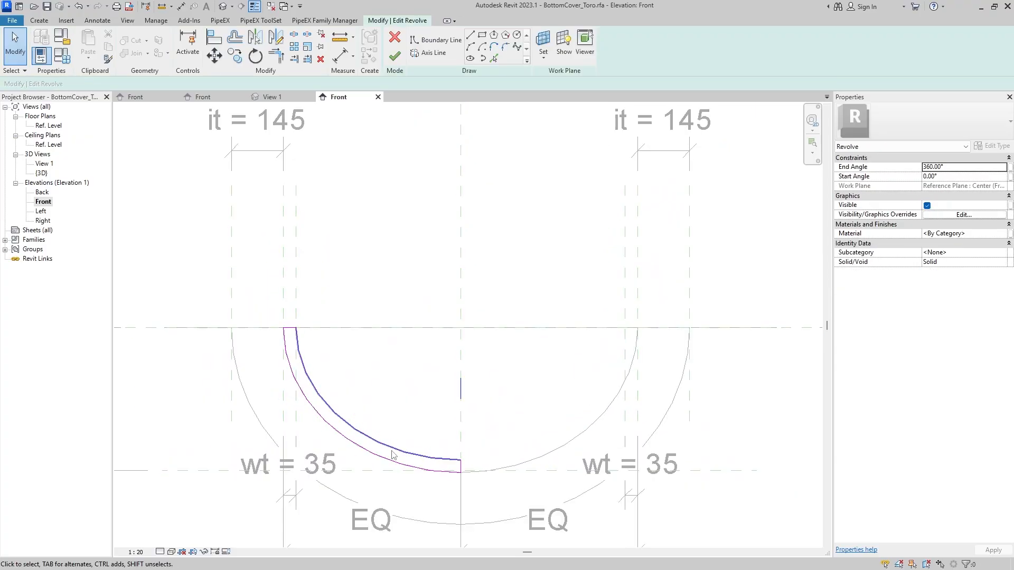
pyautogui.scroll(2, 410, 424)
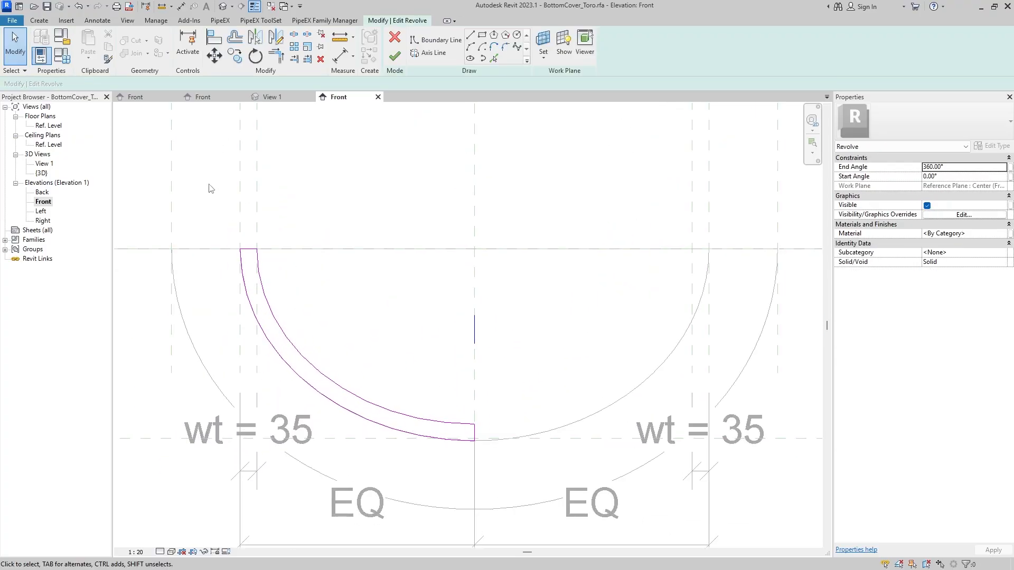
pyautogui.moveTo(210, 189)
pyautogui.mouseDown()
pyautogui.moveTo(566, 468)
pyautogui.moveTo(572, 487)
pyautogui.mouseUp()
pyautogui.press('Delete')
pyautogui.scroll(-2, 516, 364)
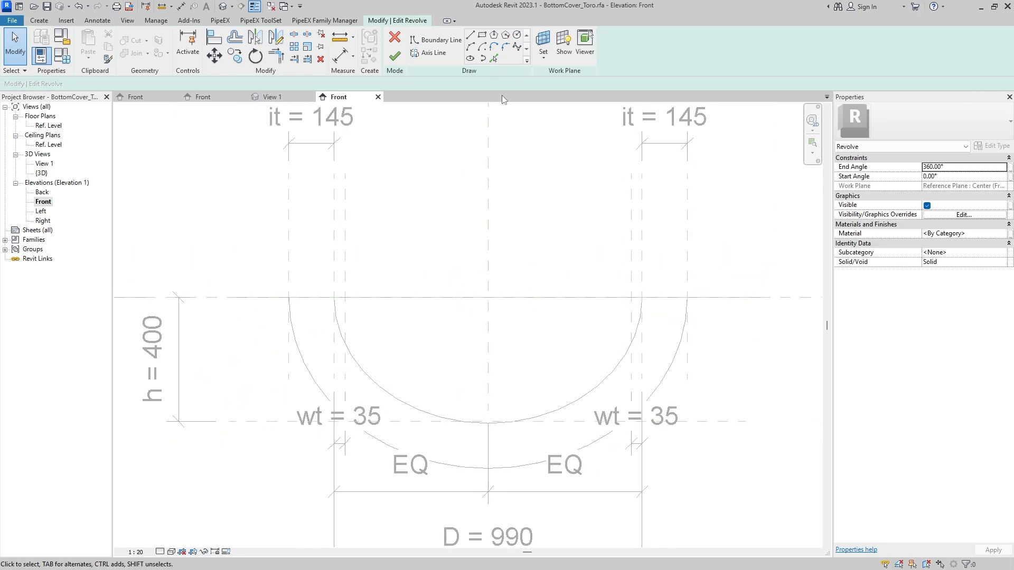
# Draw a half ellipse across diameter D down to the height plane and shorten it to the left quarter ending at the centre plane.
pyautogui.click(482, 58)
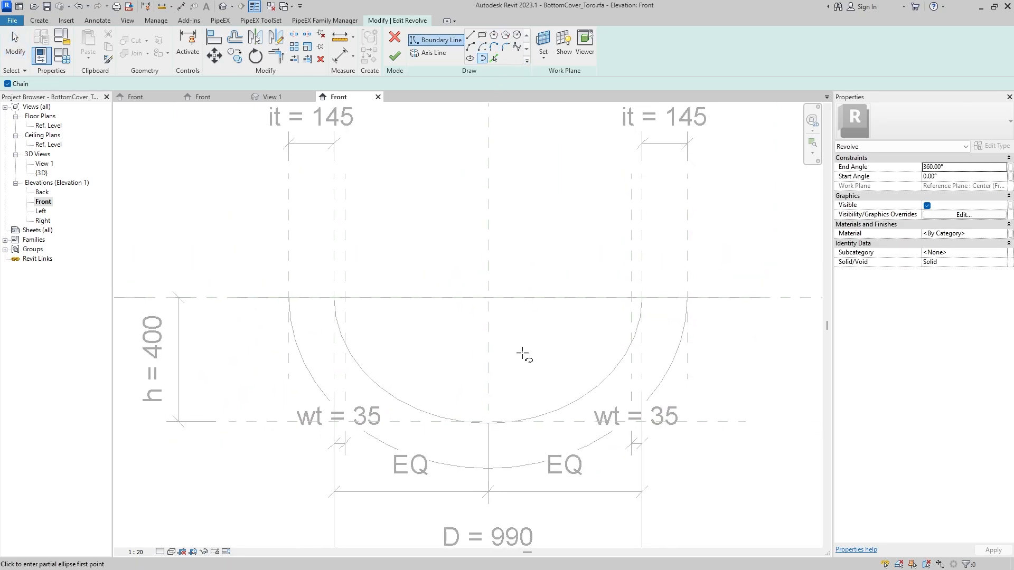
pyautogui.click(334, 298)
pyautogui.click(642, 297)
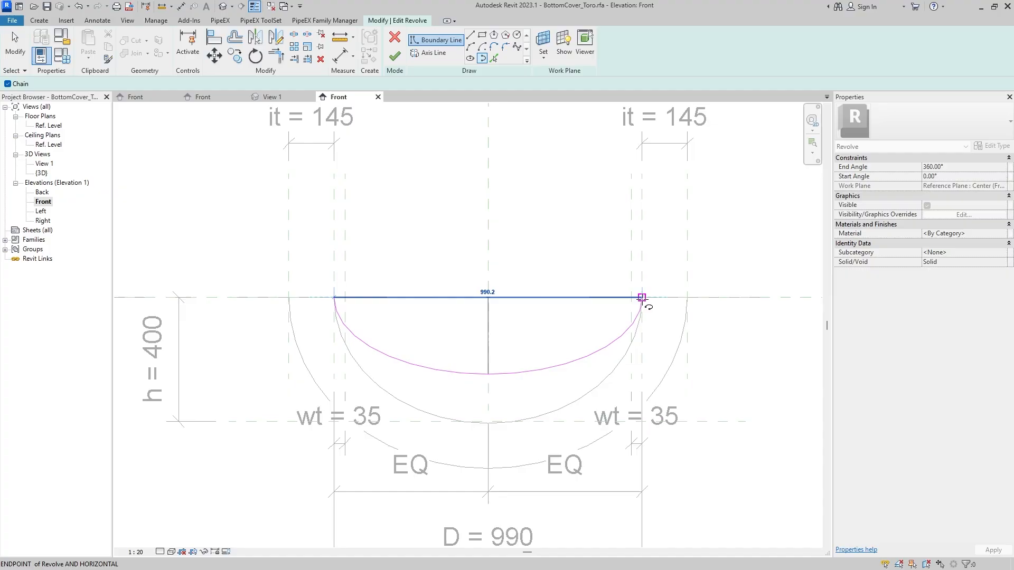
pyautogui.click(488, 421)
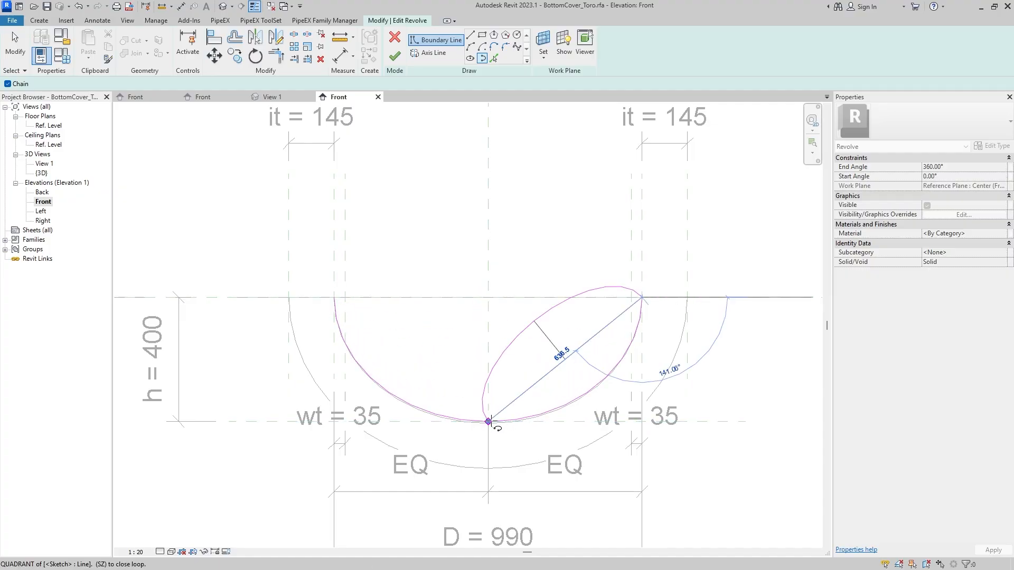
pyautogui.press('Escape')
pyautogui.press('Escape')
pyautogui.click(639, 318)
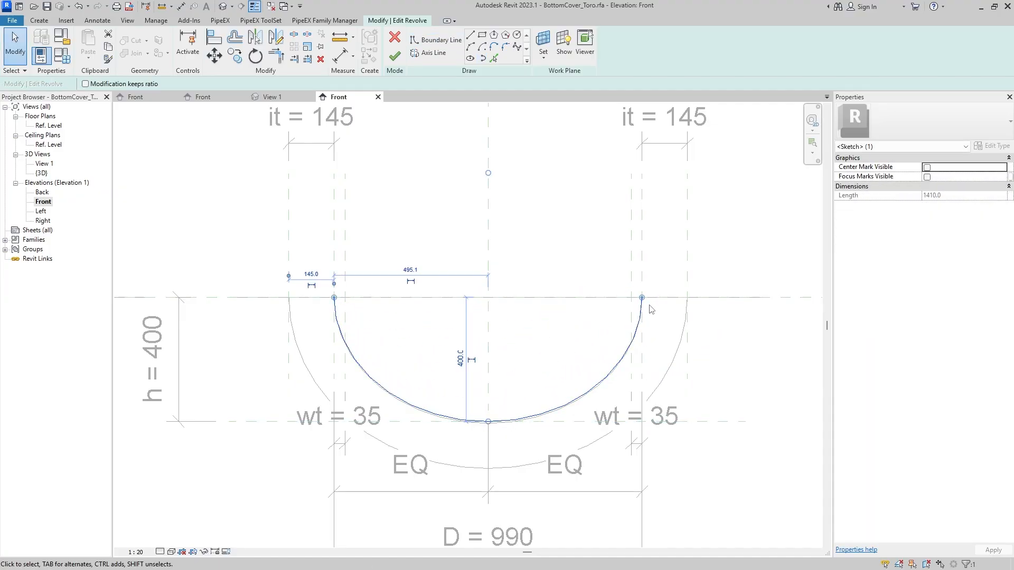
pyautogui.moveTo(642, 297); pyautogui.dragTo(488, 421)
pyautogui.click(380, 274)
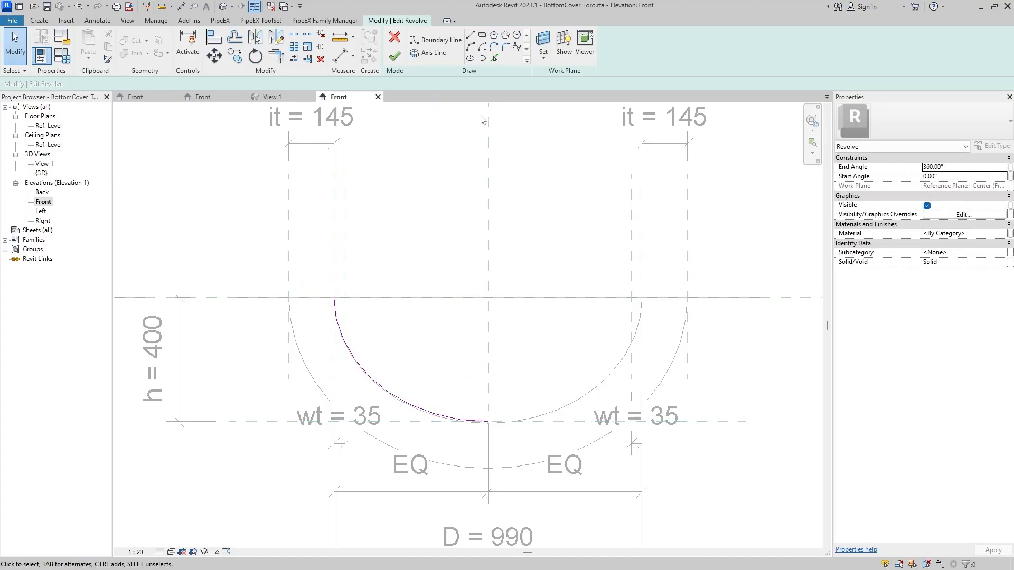
# Draw an inner half ellipse between the wall thickness planes, about 380 mm deep, and shorten it to the left quarter.
pyautogui.click(483, 59)
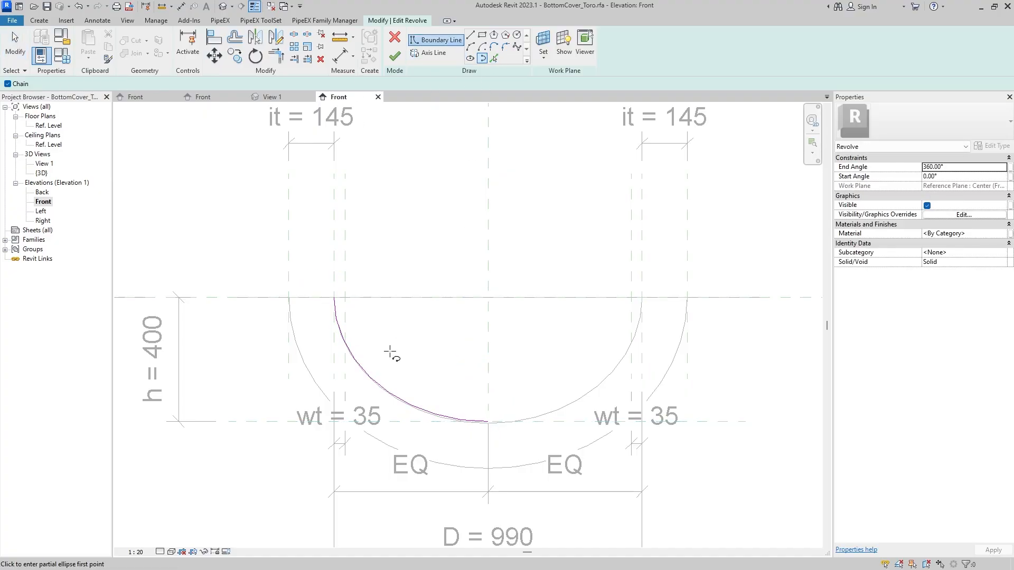
pyautogui.click(344, 297)
pyautogui.click(631, 297)
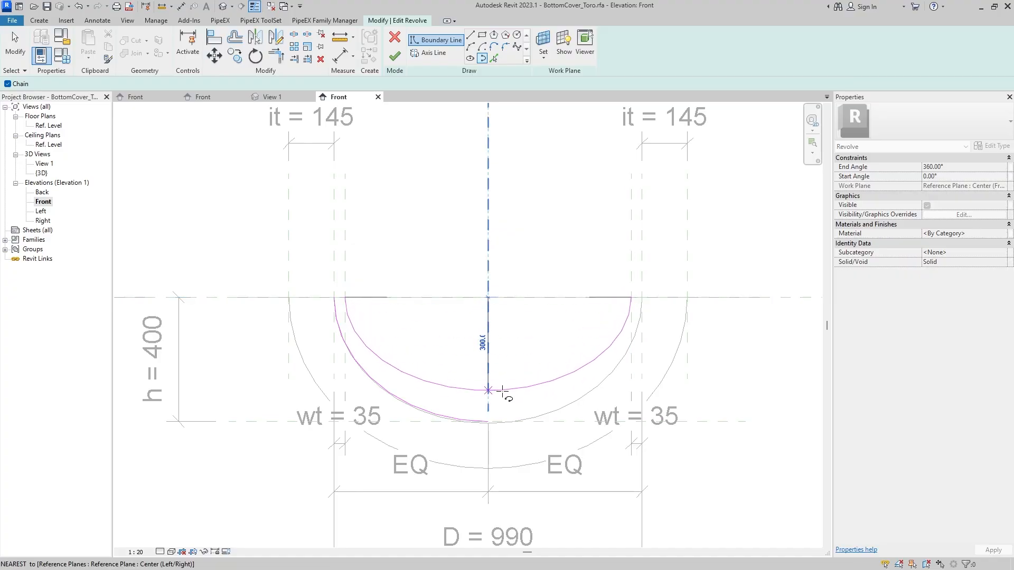
pyautogui.click(496, 417)
pyautogui.press('Escape')
pyautogui.press('Escape')
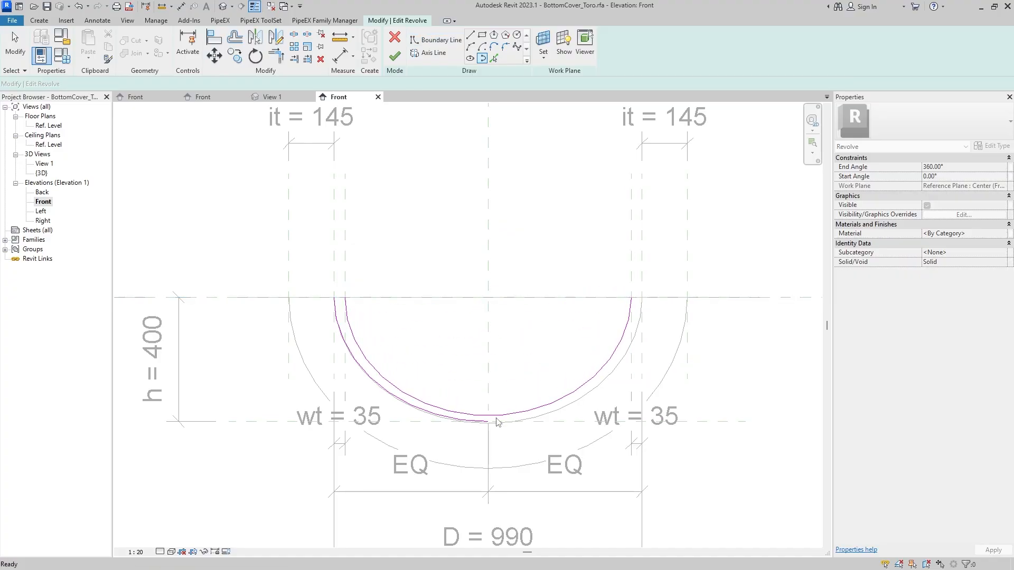
pyautogui.scroll(1, 494, 389)
pyautogui.click(600, 394)
pyautogui.moveTo(681, 267); pyautogui.dragTo(493, 421)
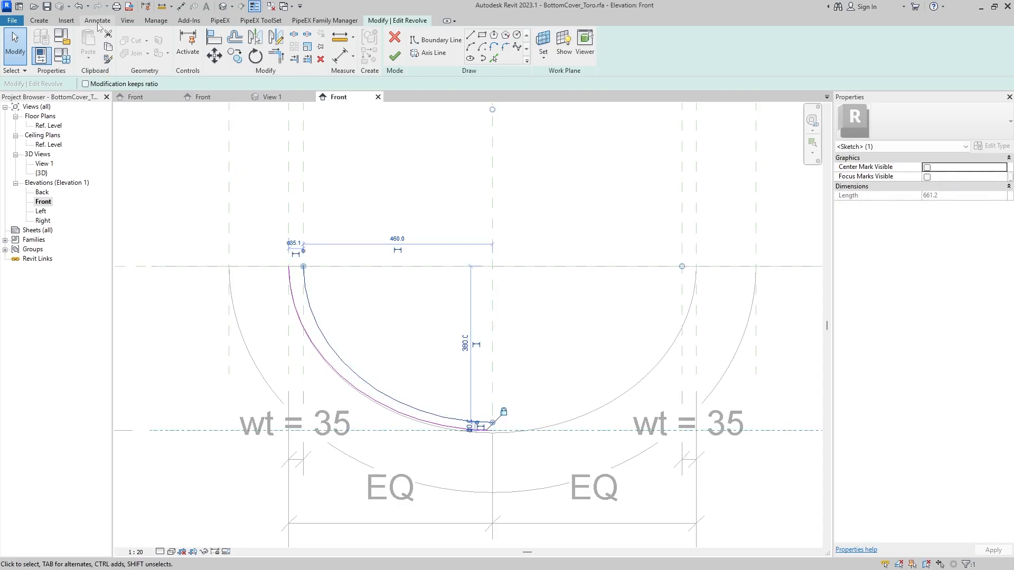
# Dimension the gap between the lower ends of the two quarter ellipses and label it with the wt parameter.
pyautogui.click(97, 20)
pyautogui.click(42, 44)
pyautogui.scroll(1, 523, 428)
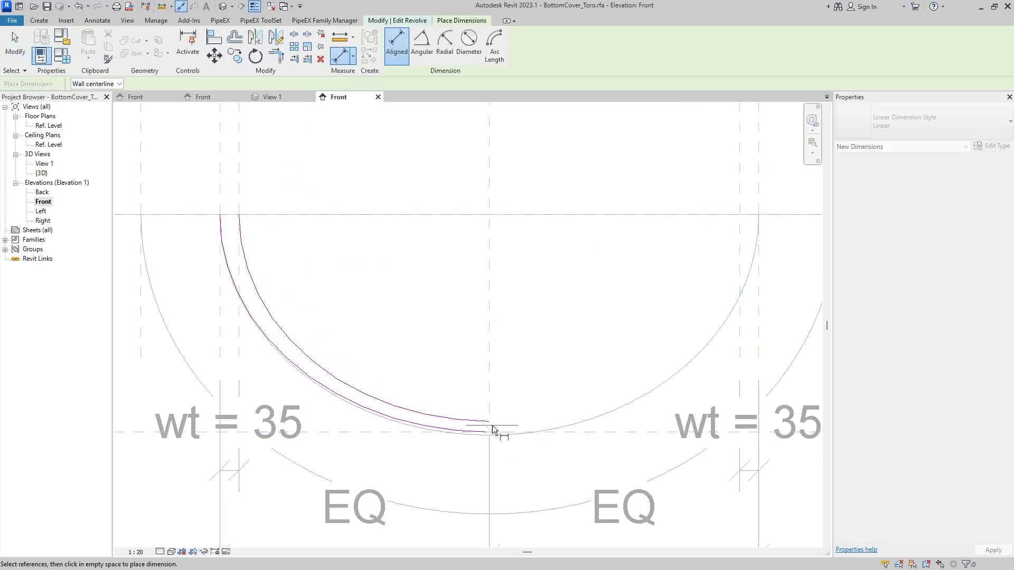
pyautogui.click(490, 422)
pyautogui.click(616, 469)
pyautogui.scroll(-1, 578, 441)
pyautogui.press('Escape')
pyautogui.press('Escape')
pyautogui.click(584, 441)
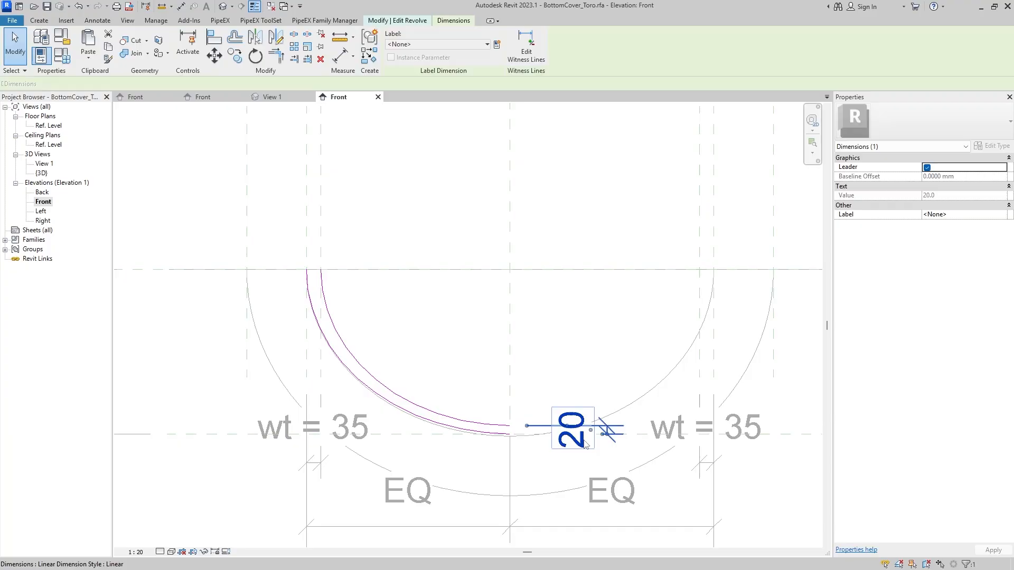
pyautogui.click(486, 44)
pyautogui.click(397, 144)
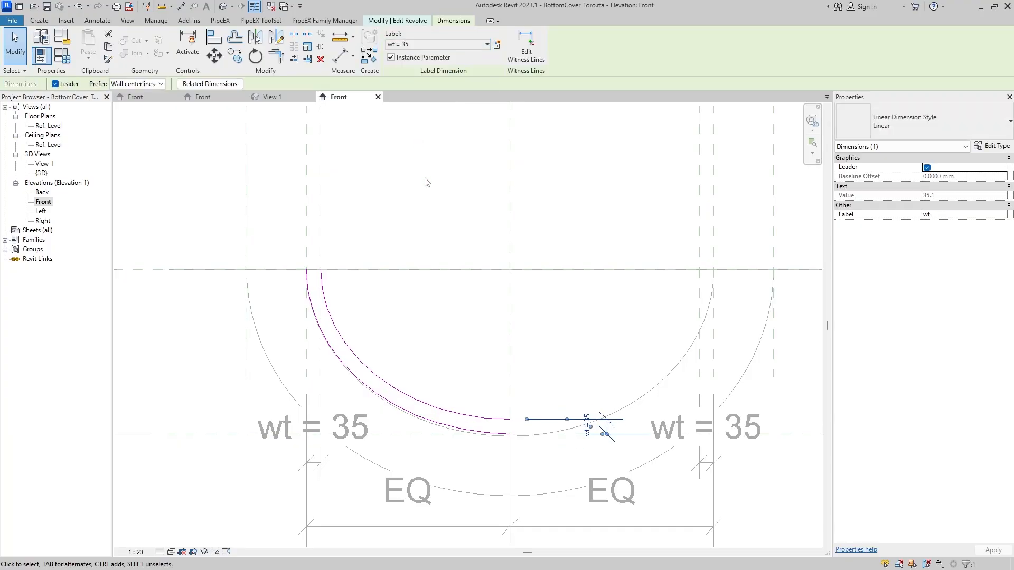
pyautogui.click(563, 391)
# Close the shell profile with straight boundary lines joining the two quarter ellipses at both ends.
pyautogui.click(469, 36)
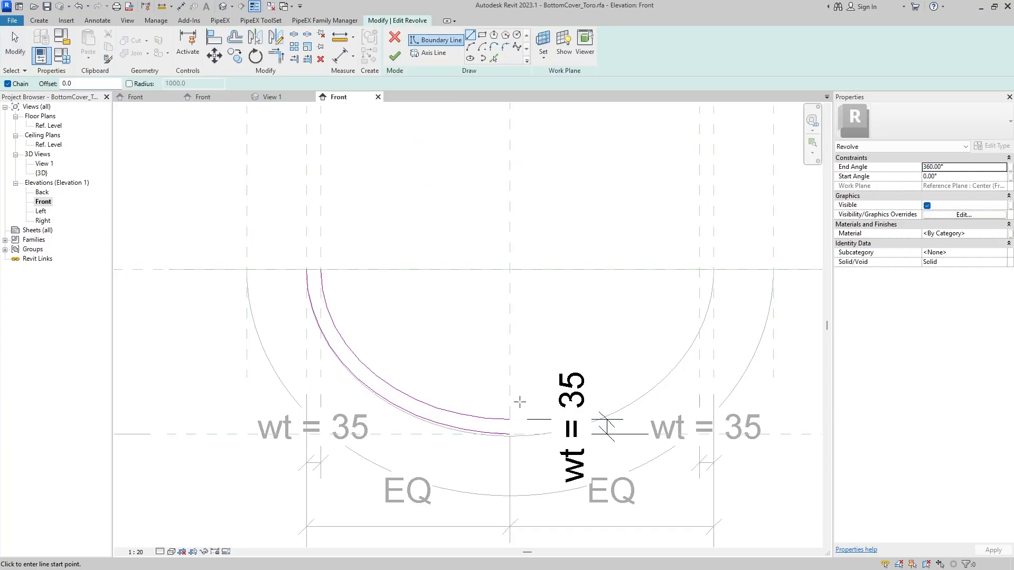
pyautogui.click(322, 270)
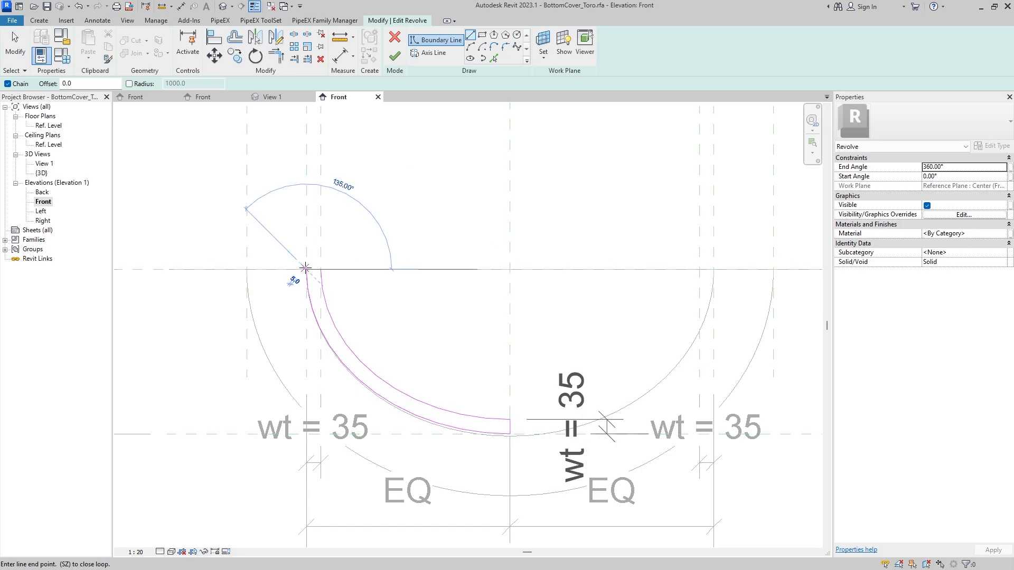
pyautogui.click(307, 270)
pyautogui.press('Escape')
pyautogui.press('Escape')
# Draw a short revolve axis on the vertical centre plane and finish the shell sketch.
pyautogui.click(434, 53)
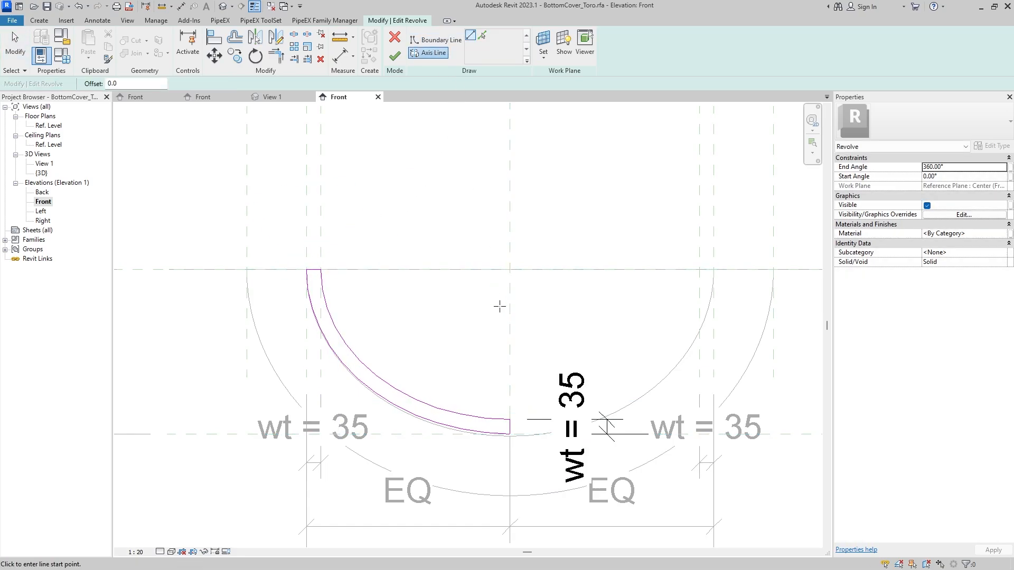
pyautogui.click(510, 319)
pyautogui.click(510, 332)
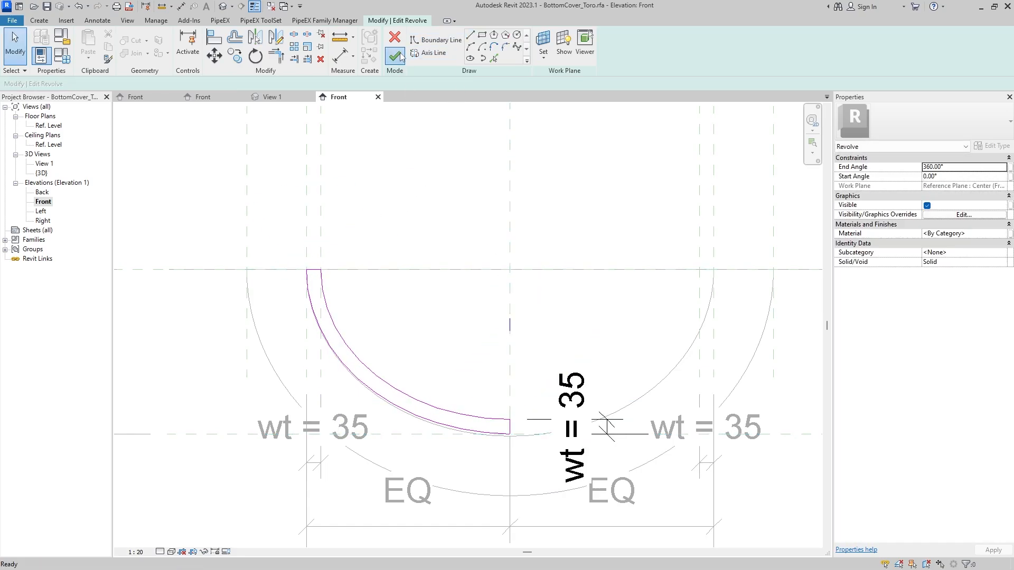
pyautogui.click(395, 56)
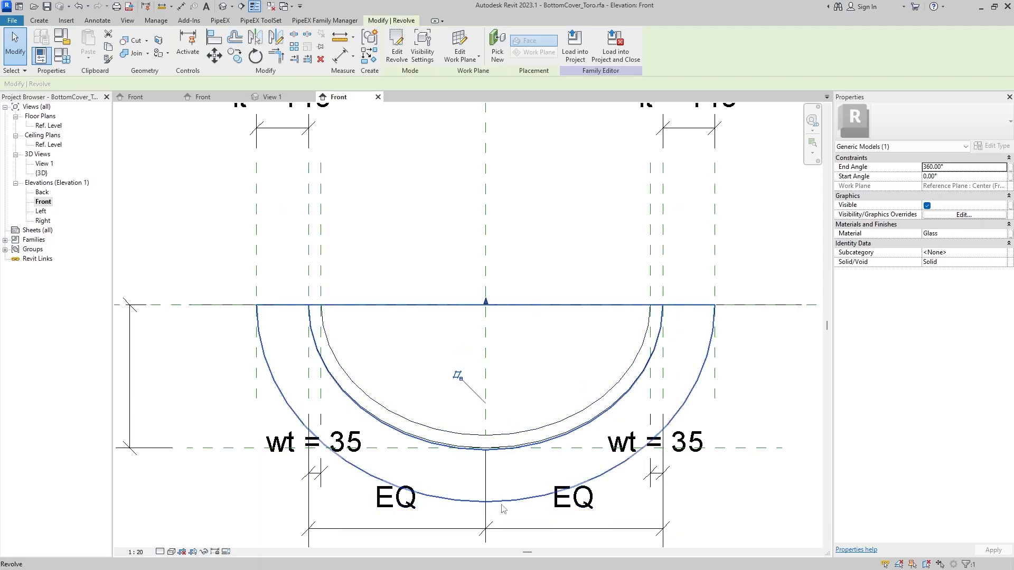
pyautogui.press('Escape')
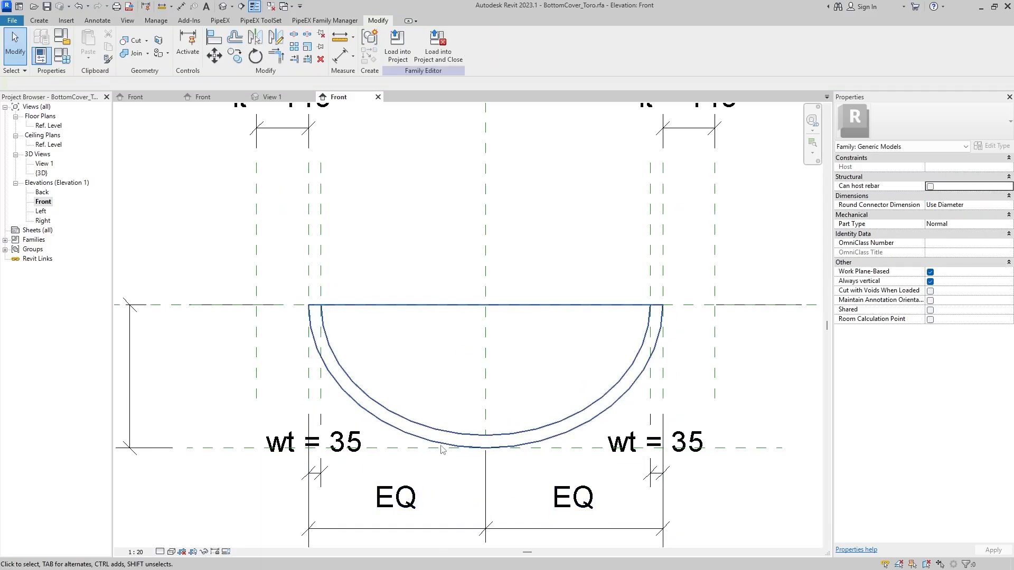
# Open the sketch of the outer glass insulation revolve and delete all its lines.
pyautogui.doubleClick(447, 503)
pyautogui.moveTo(209, 256)
pyautogui.mouseDown()
pyautogui.moveTo(455, 481)
pyautogui.moveTo(542, 534)
pyautogui.mouseUp()
pyautogui.press('Delete')
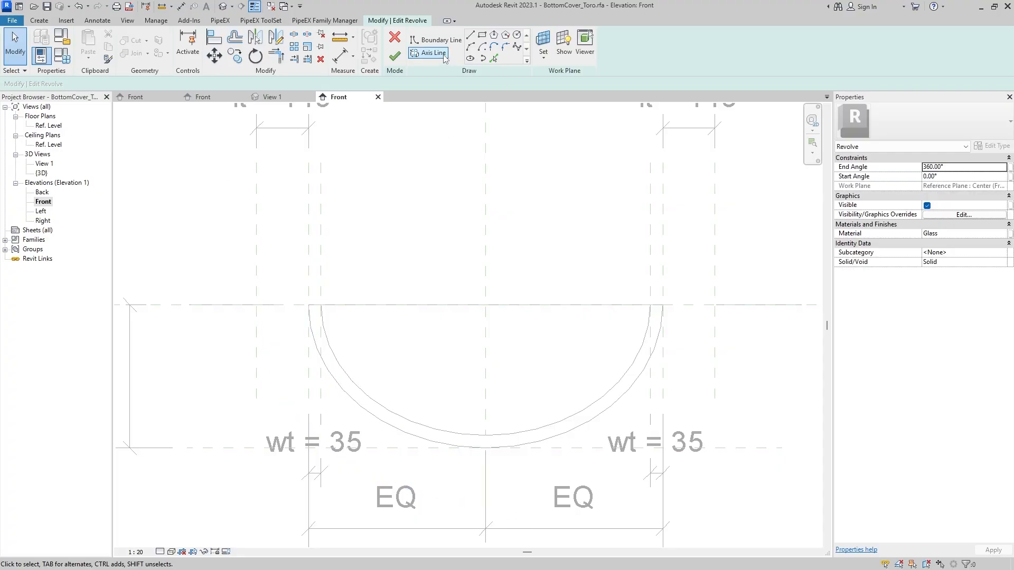
# Draw a half ellipse along the shell's outer edge down to the height plane and shorten it to the left quarter.
pyautogui.click(482, 59)
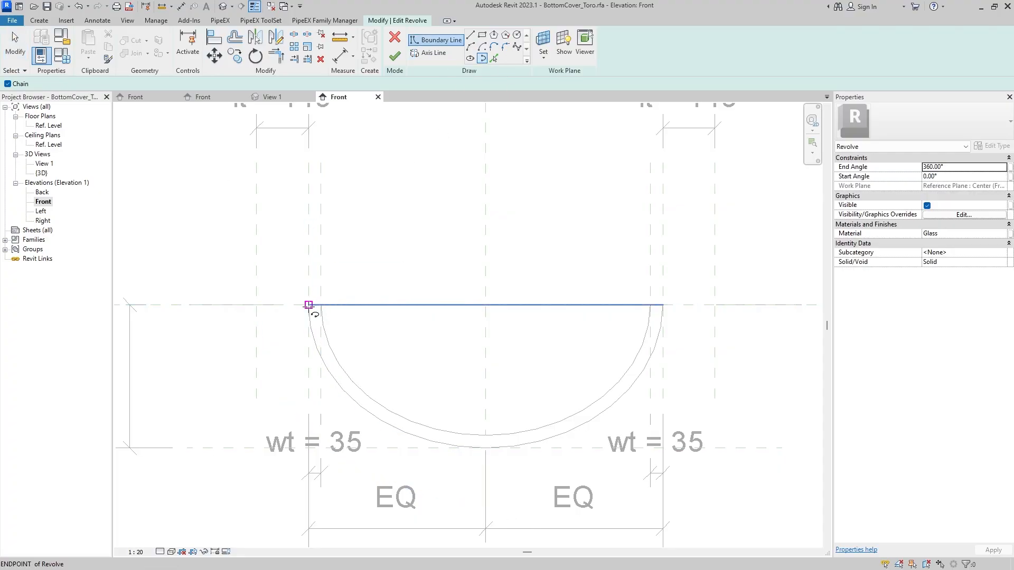
pyautogui.click(308, 305)
pyautogui.click(664, 305)
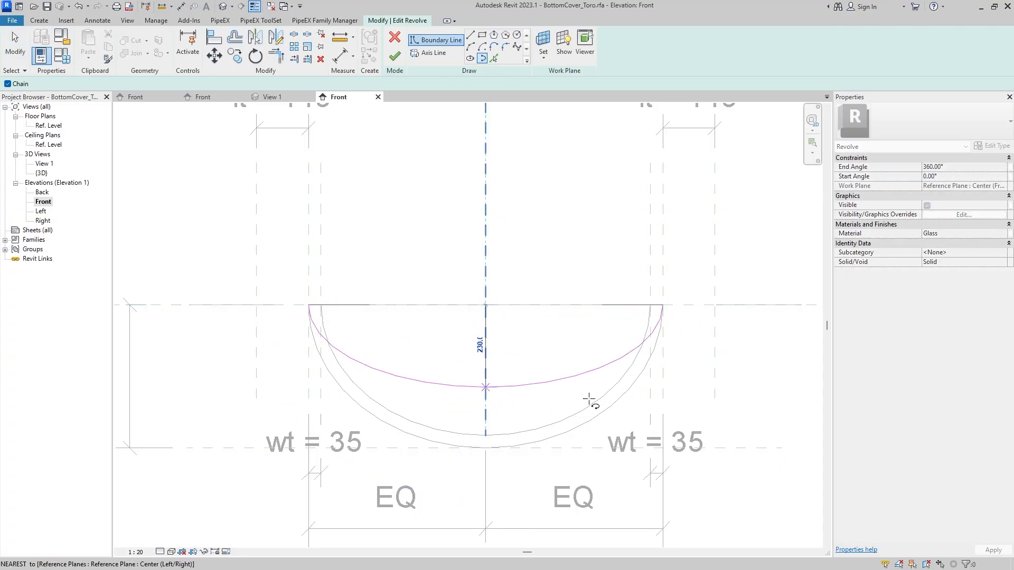
pyautogui.click(508, 447)
pyautogui.press('Escape')
pyautogui.press('Escape')
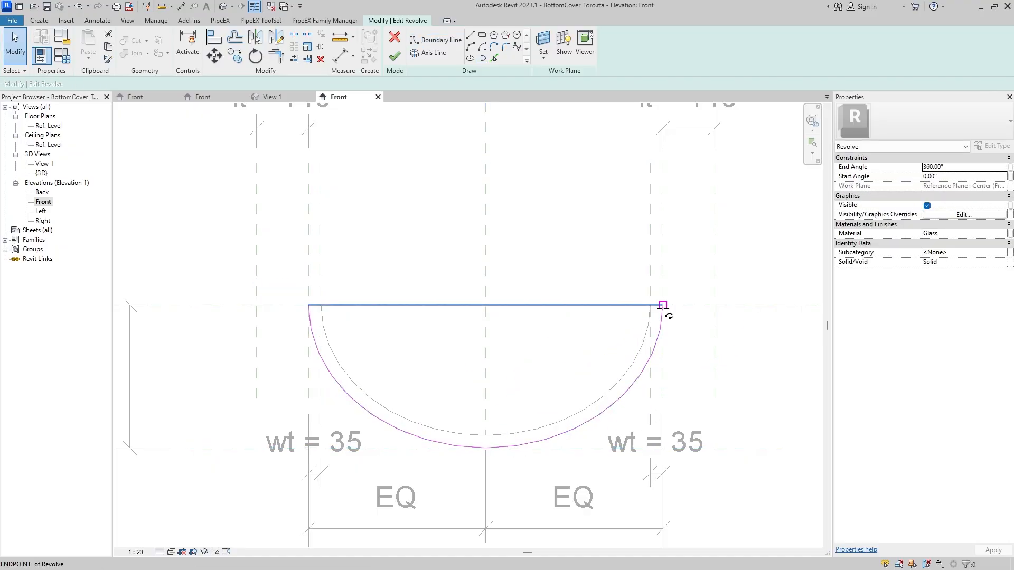
pyautogui.click(498, 447)
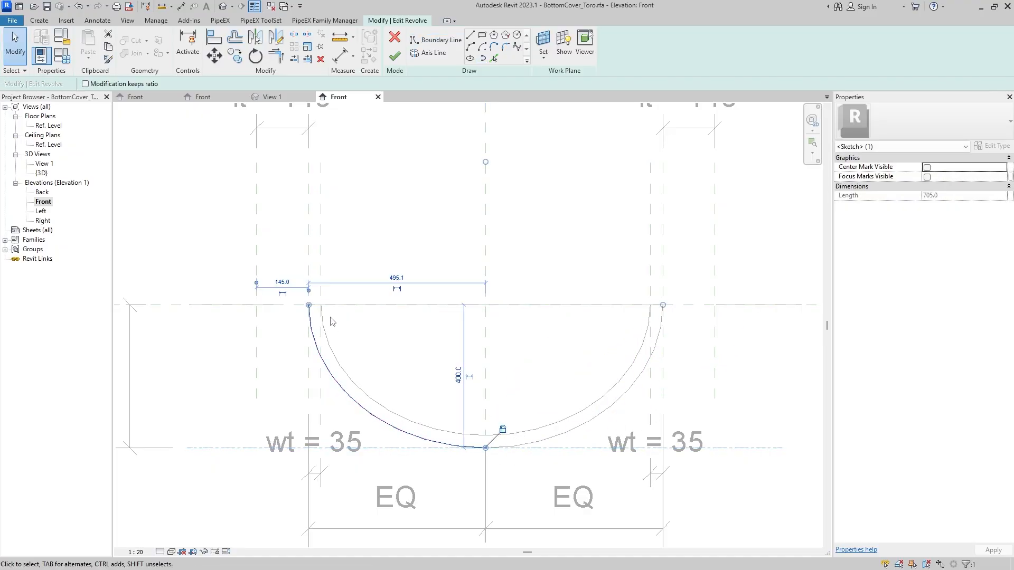
# Align the quarter ellipse's upper end with the reference level and lock that alignment.
pyautogui.click(309, 320)
pyautogui.moveTo(309, 306); pyautogui.dragTo(309, 304)
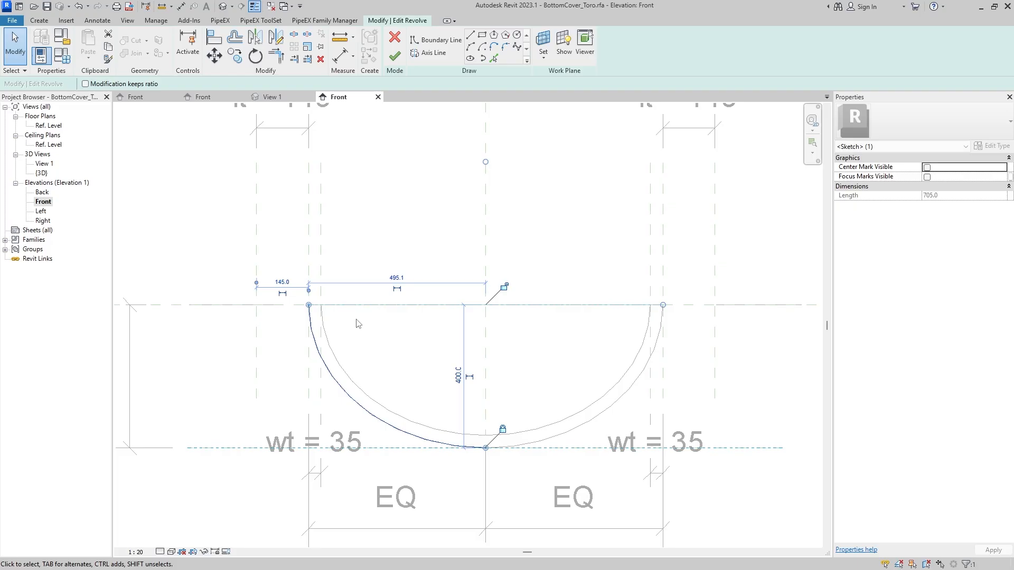
pyautogui.click(505, 288)
pyautogui.click(508, 251)
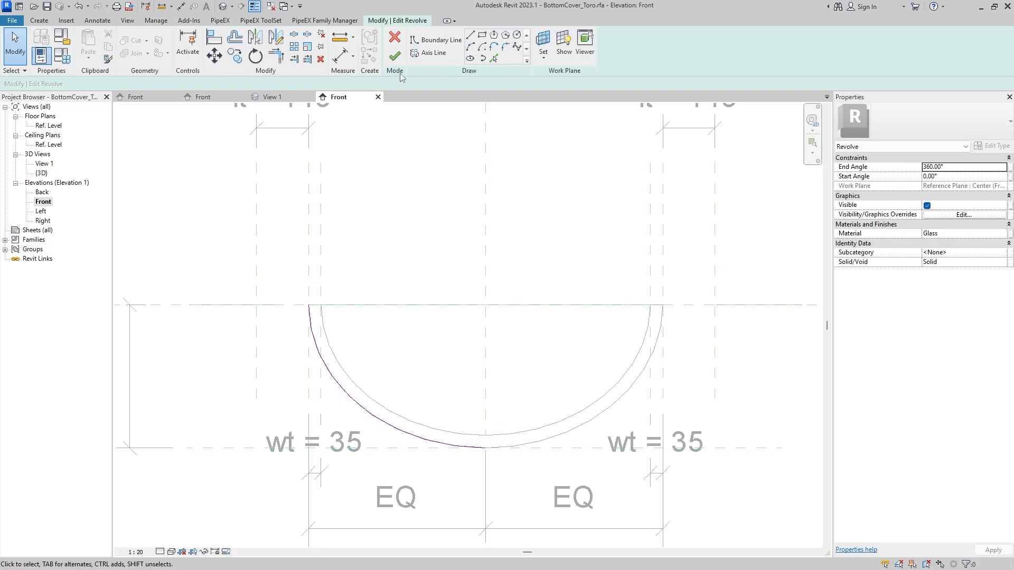
# Draw a half ellipse between the outer insulation planes, about 525 mm below the reference level, and shorten it to the left quarter.
pyautogui.click(482, 58)
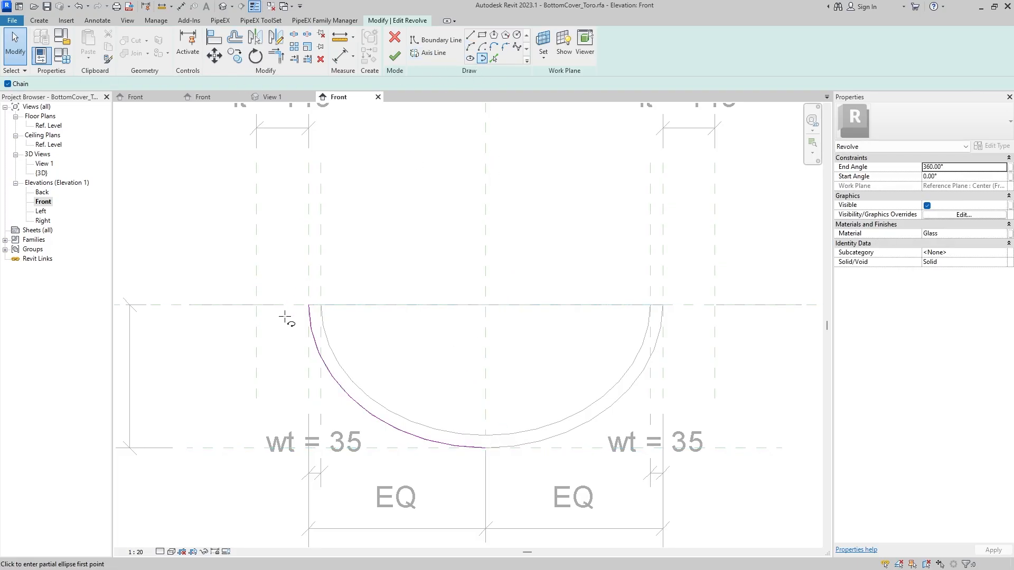
pyautogui.click(257, 305)
pyautogui.click(715, 305)
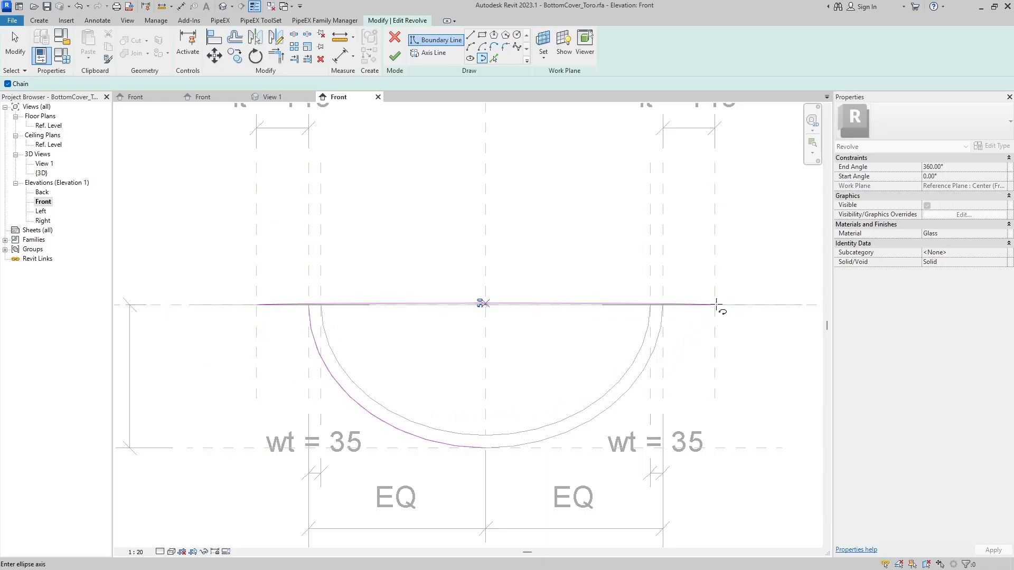
pyautogui.click(540, 492)
pyautogui.press('Escape')
pyautogui.press('Escape')
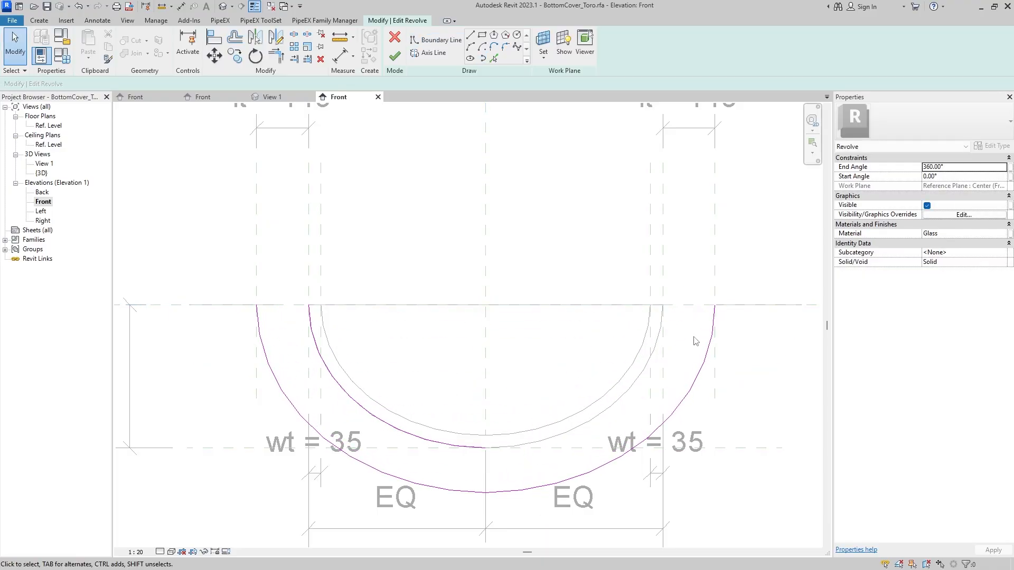
pyautogui.click(704, 349)
pyautogui.moveTo(712, 321); pyautogui.dragTo(487, 493)
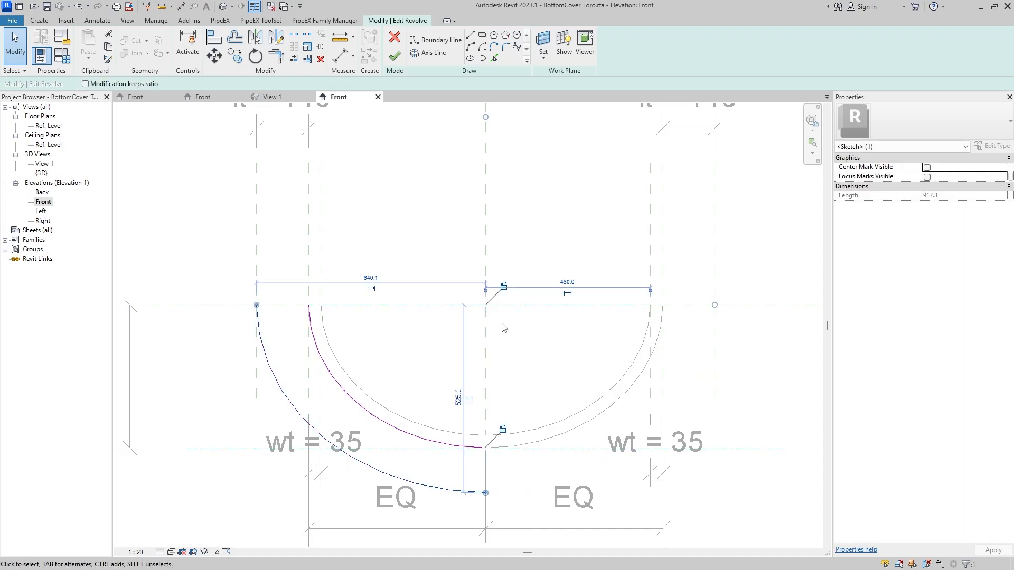
# Draw a short revolve axis on the vertical centre plane and dimension the gap from the height plane to the outer ellipse's lower end.
pyautogui.click(435, 57)
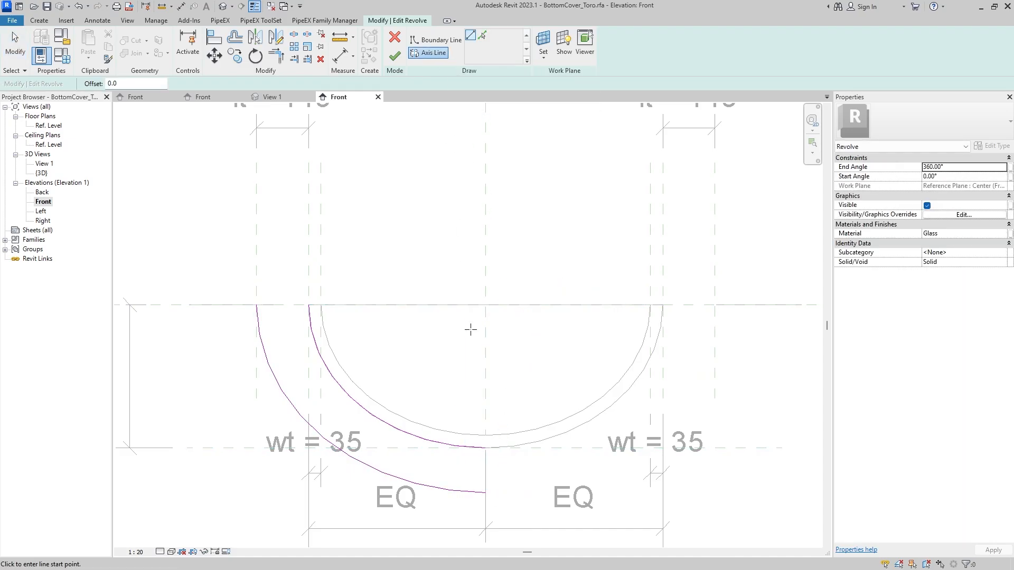
pyautogui.click(486, 370)
pyautogui.click(98, 20)
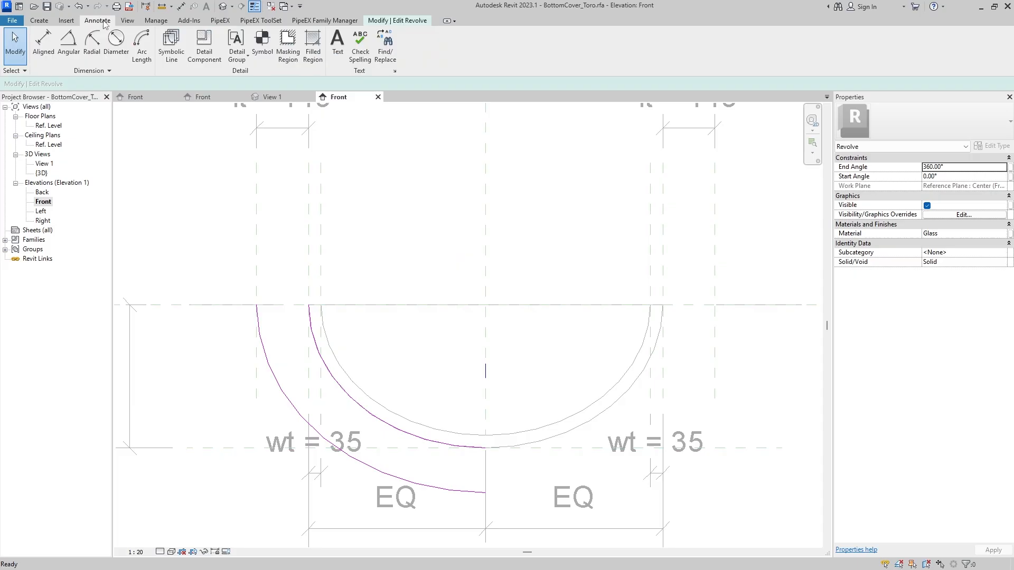
pyautogui.click(42, 42)
pyautogui.click(532, 450)
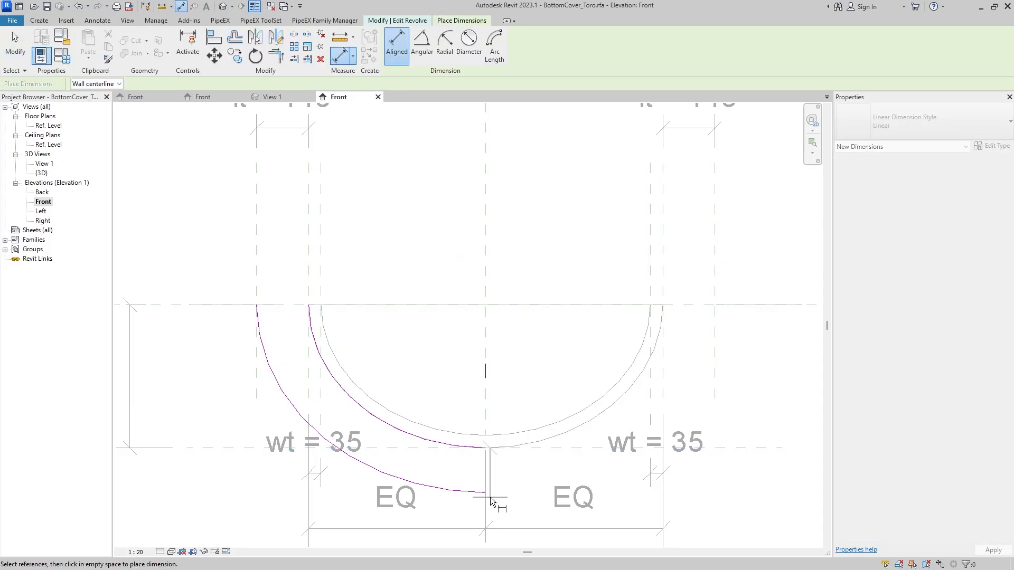
pyautogui.click(489, 496)
pyautogui.click(585, 478)
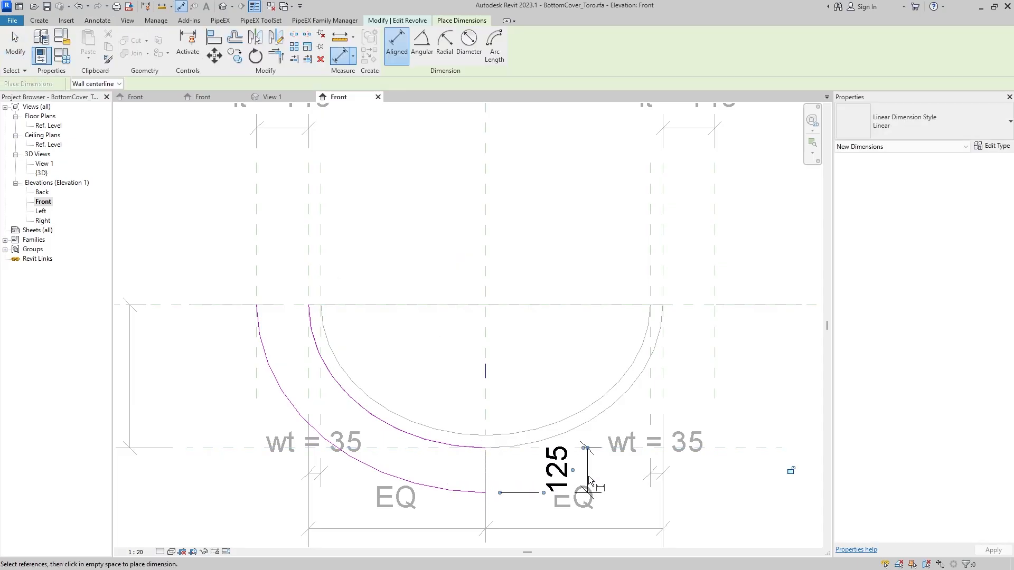
pyautogui.press('Escape')
# Label the new insulation gap dimension with the it parameter.
pyautogui.click(558, 480)
pyautogui.scroll(-2, 398, 354)
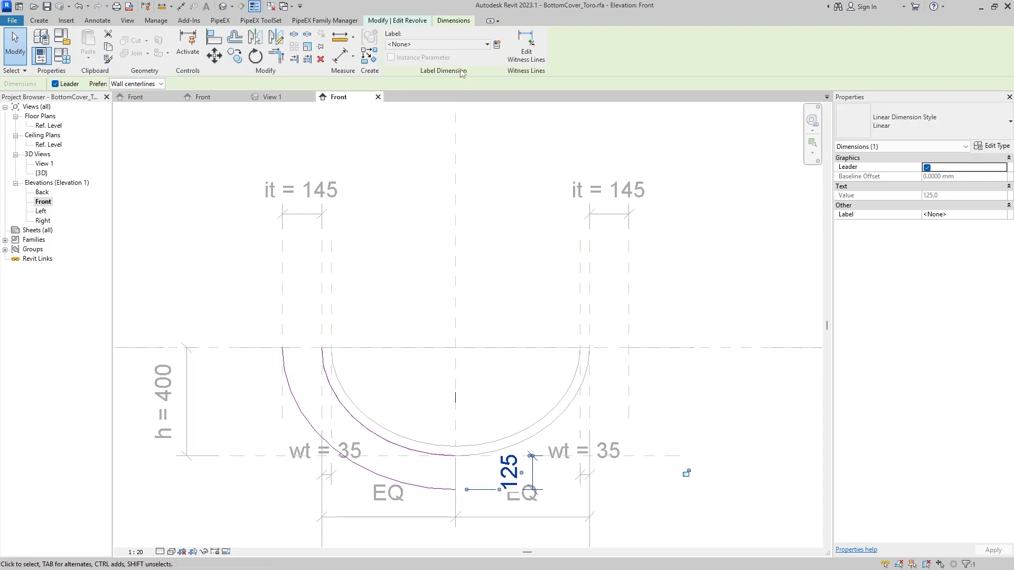
pyautogui.click(446, 44)
pyautogui.click(417, 131)
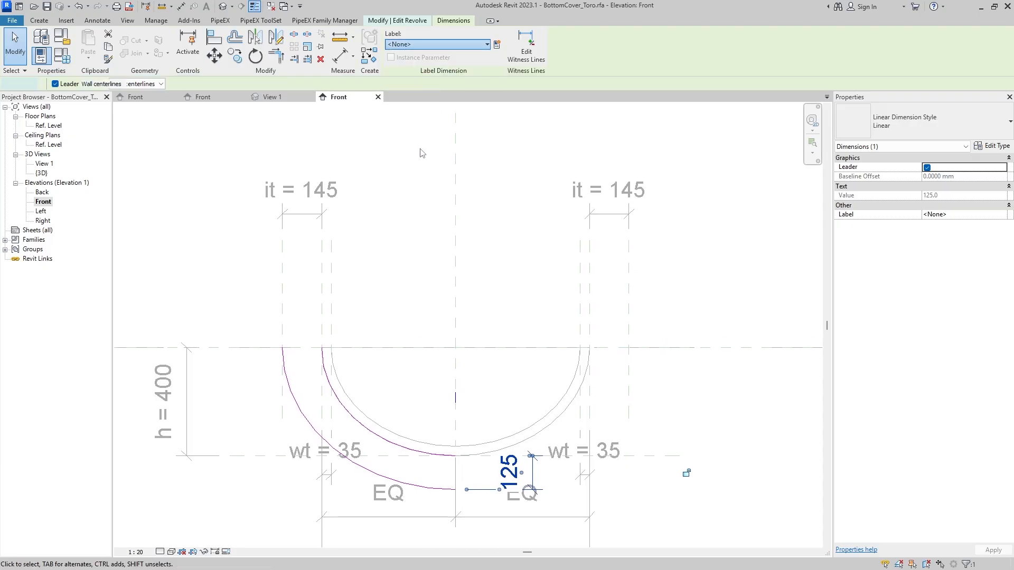
pyautogui.click(468, 475)
# Close the insulation profile with straight lines between both ellipses' upper ends and lower ends, and finish the revolve sketch.
pyautogui.click(470, 35)
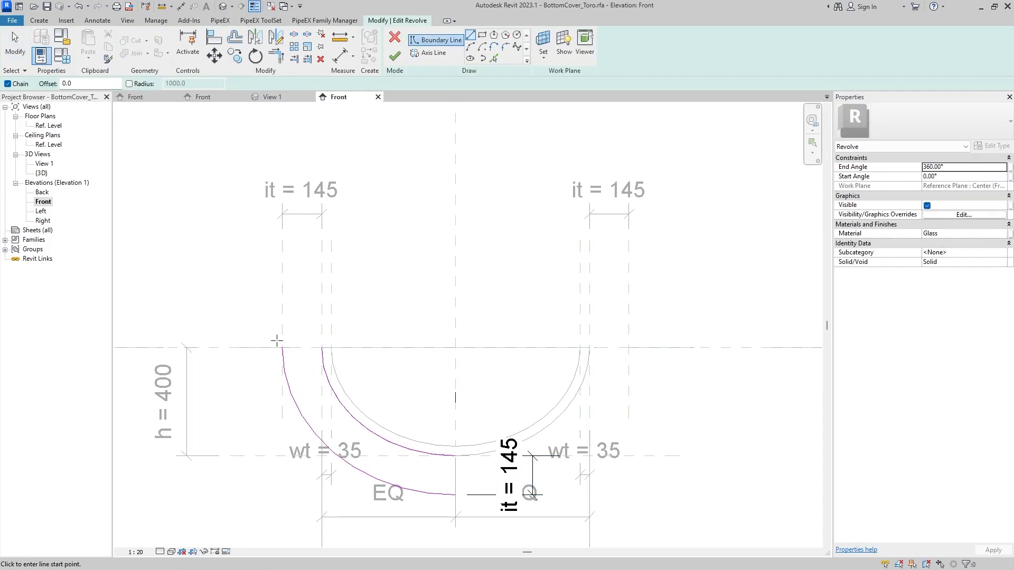
pyautogui.click(322, 347)
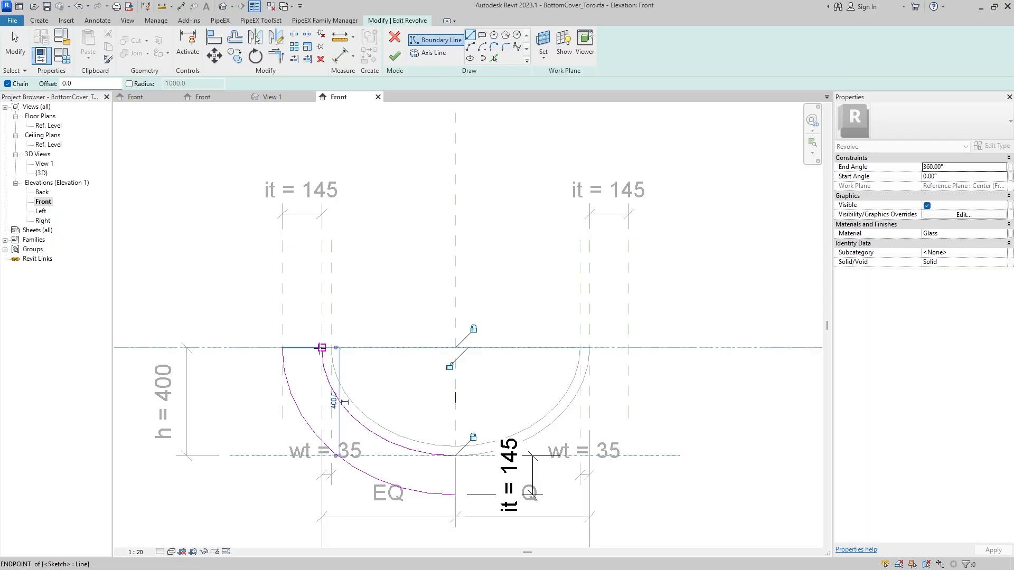
pyautogui.click(455, 495)
pyautogui.click(455, 456)
pyautogui.press('Escape')
pyautogui.press('Escape')
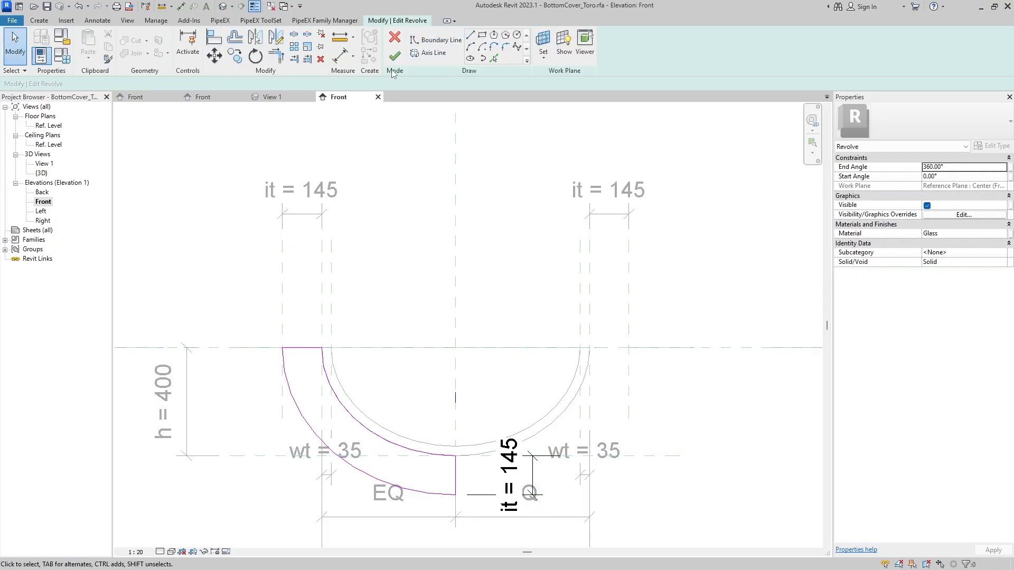
pyautogui.click(395, 56)
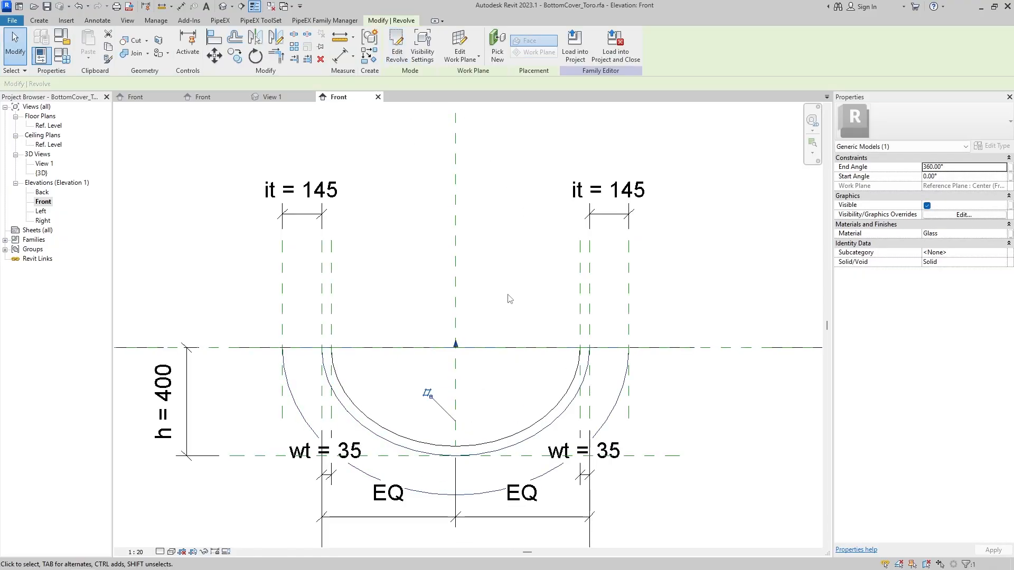
# Inspect the rebuilt bottom cover's shell and insulation in the 3D view.
pyautogui.click(608, 421)
pyautogui.press('Escape')
pyautogui.click(271, 6)
pyautogui.click(223, 7)
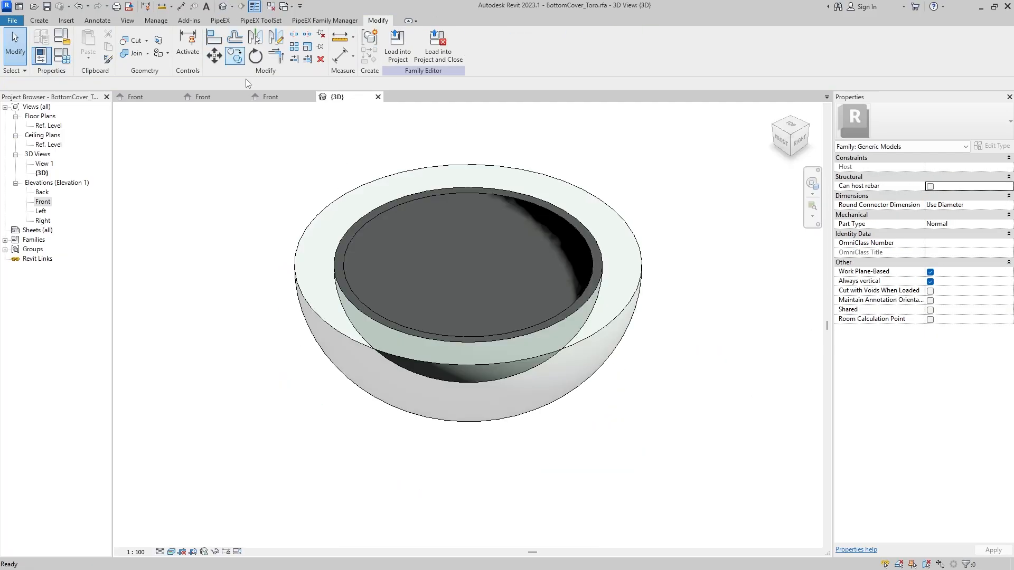
pyautogui.keyDown('shift'); pyautogui.moveTo(335, 362); pyautogui.dragTo(389, 288, button='middle'); pyautogui.keyUp('shift')
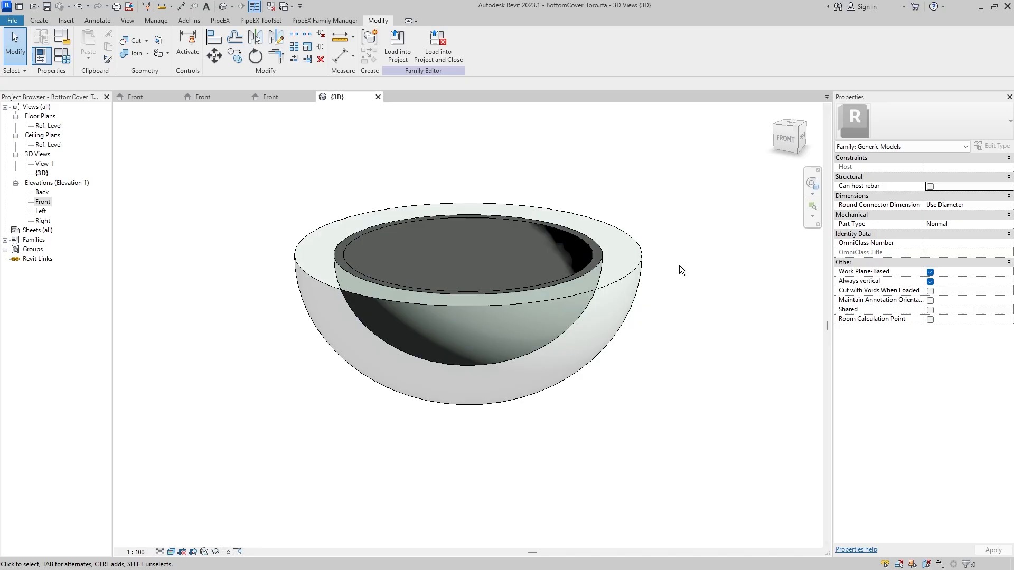
pyautogui.keyDown('shift'); pyautogui.moveTo(680, 266); pyautogui.dragTo(688, 289, button='middle'); pyautogui.keyUp('shift')
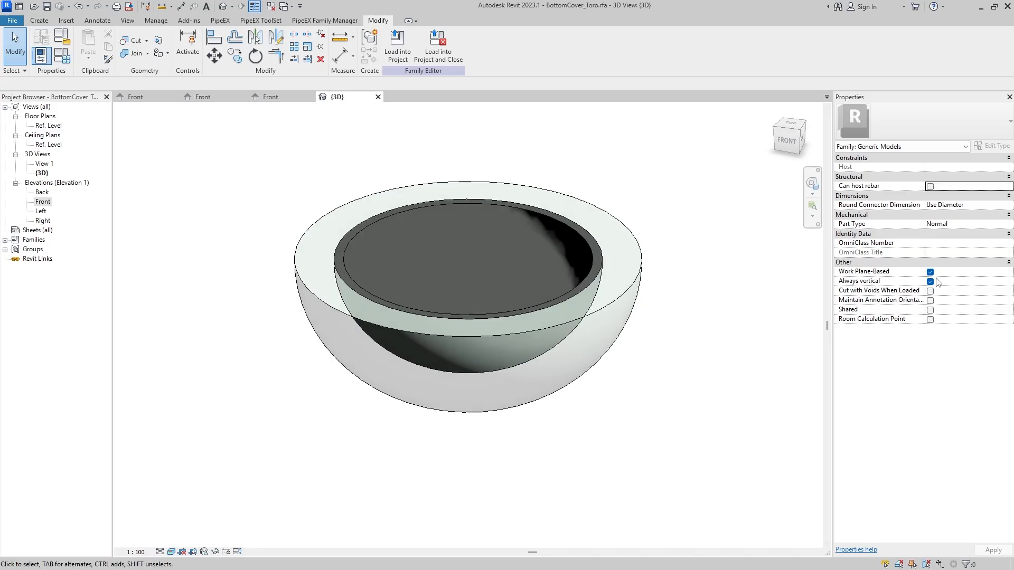
# Switch to the PiX_Equipment_Template_General family and open its Ref. Level floor plan.
pyautogui.click(275, 97)
pyautogui.click(203, 97)
pyautogui.click(139, 98)
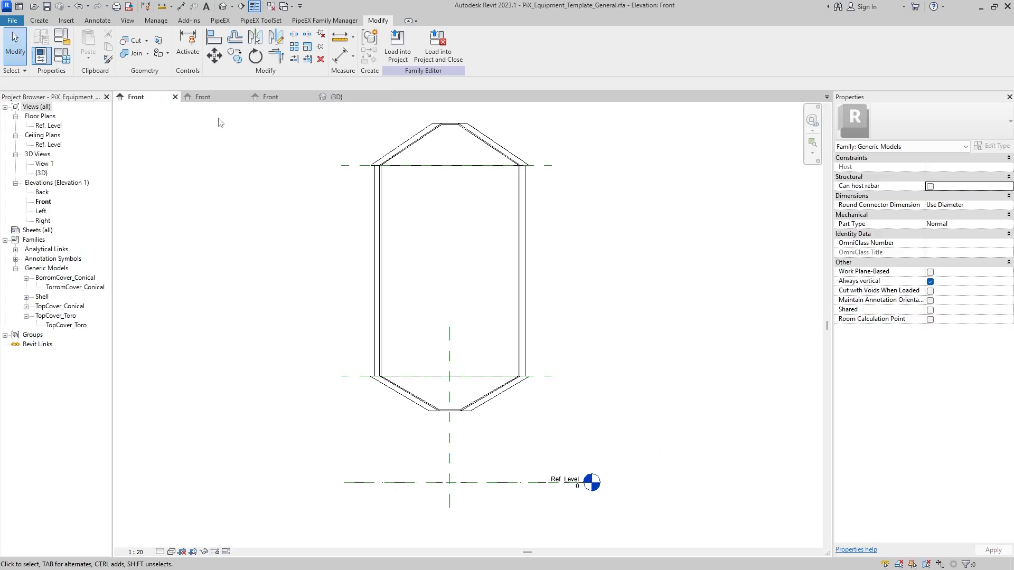
pyautogui.doubleClick(48, 126)
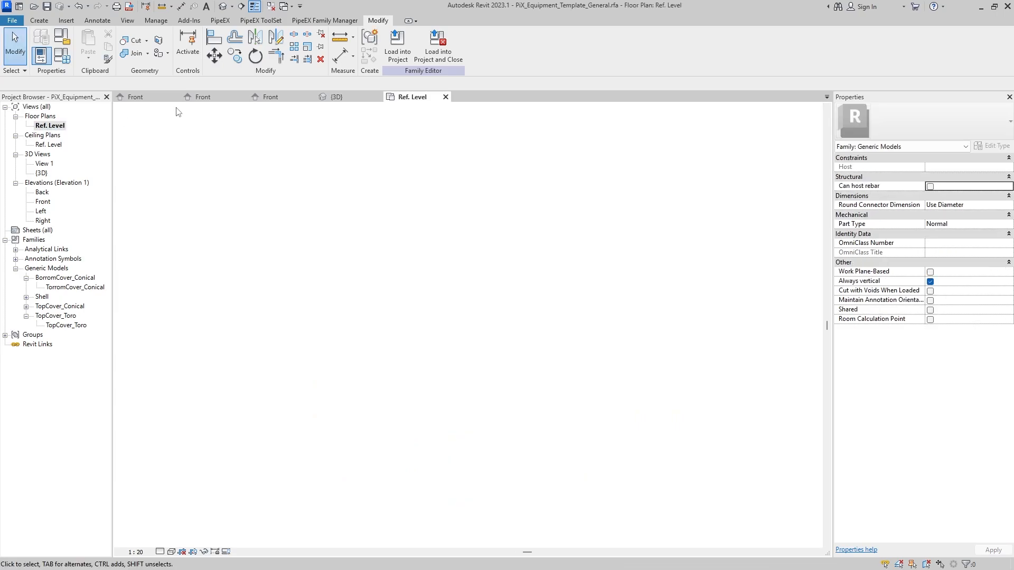
# Load the BottomCover_Toro family into PiX_Equipment_Template_General only, closing its file, and end the component placement.
pyautogui.click(277, 97)
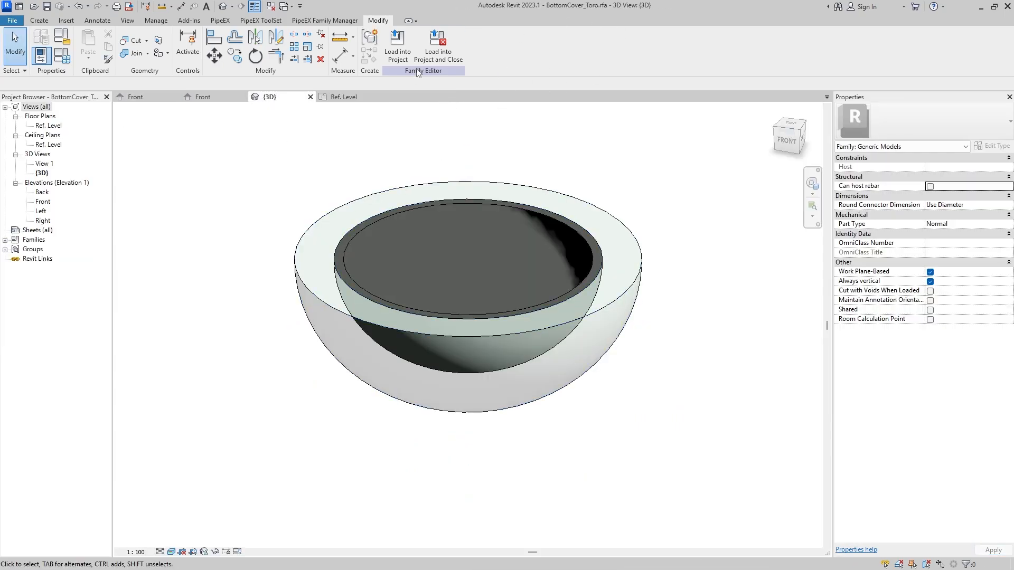
pyautogui.click(435, 57)
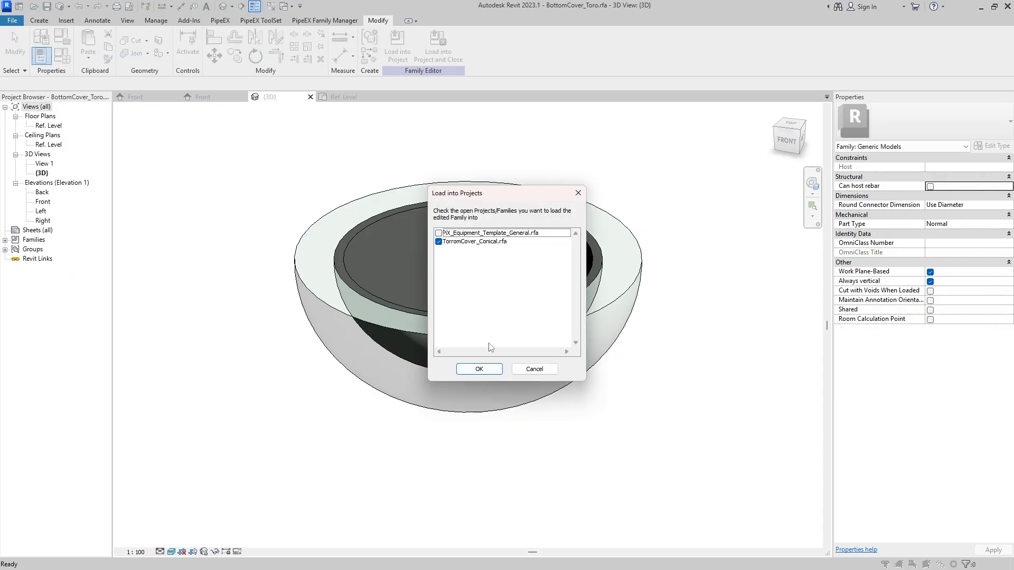
pyautogui.click(438, 242)
pyautogui.click(438, 233)
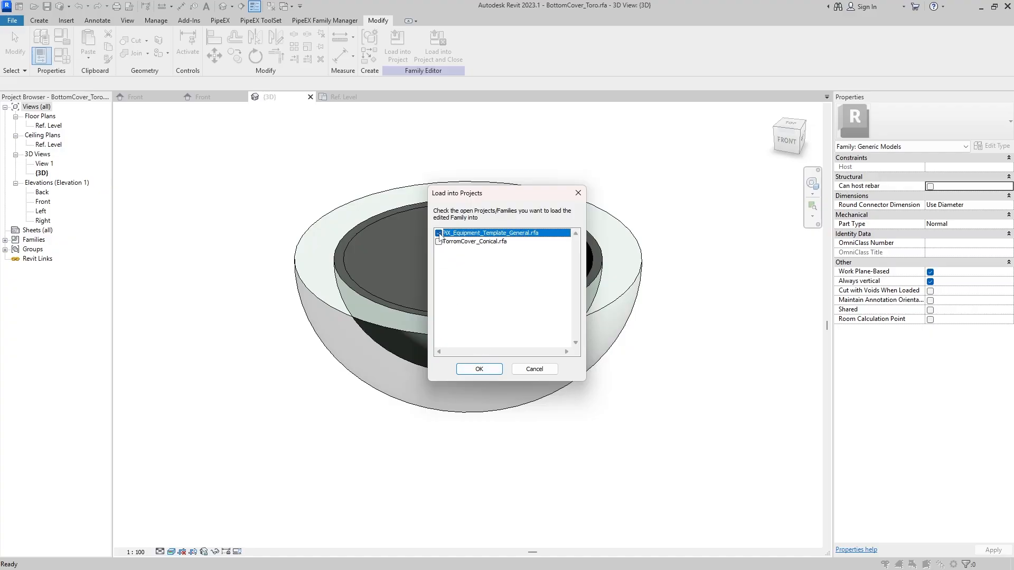
pyautogui.click(479, 369)
pyautogui.click(486, 294)
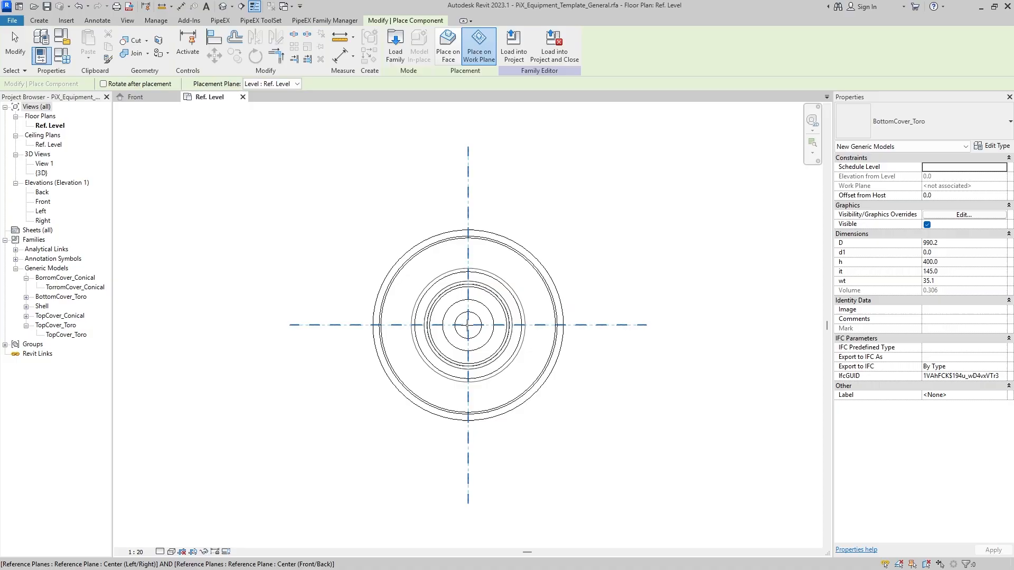
pyautogui.press('Escape')
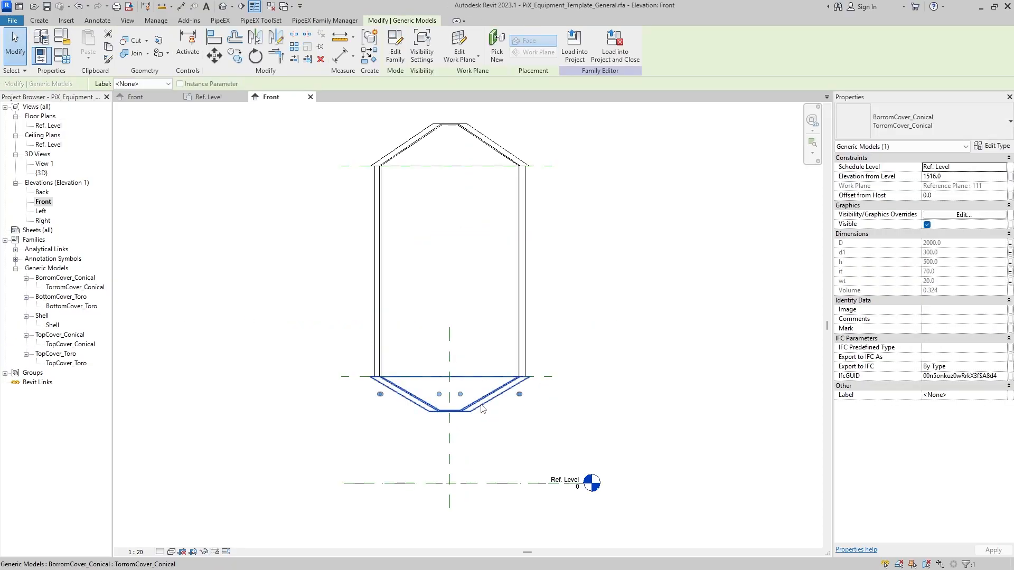
# Label the conical bottom cover in the front elevation with a new instance family type parameter named BottomCoverShape.
pyautogui.click(165, 83)
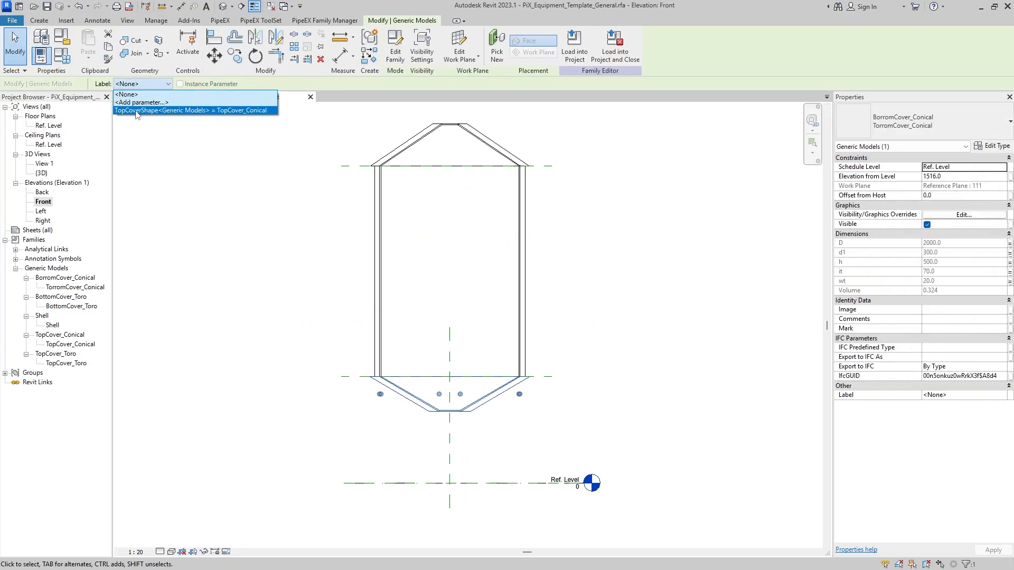
pyautogui.click(144, 103)
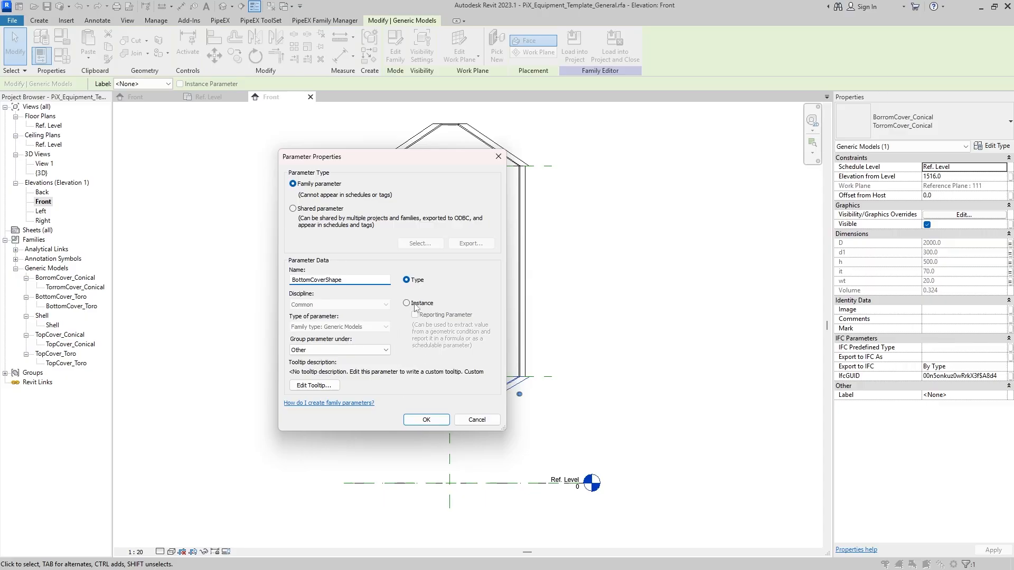
pyautogui.click(425, 420)
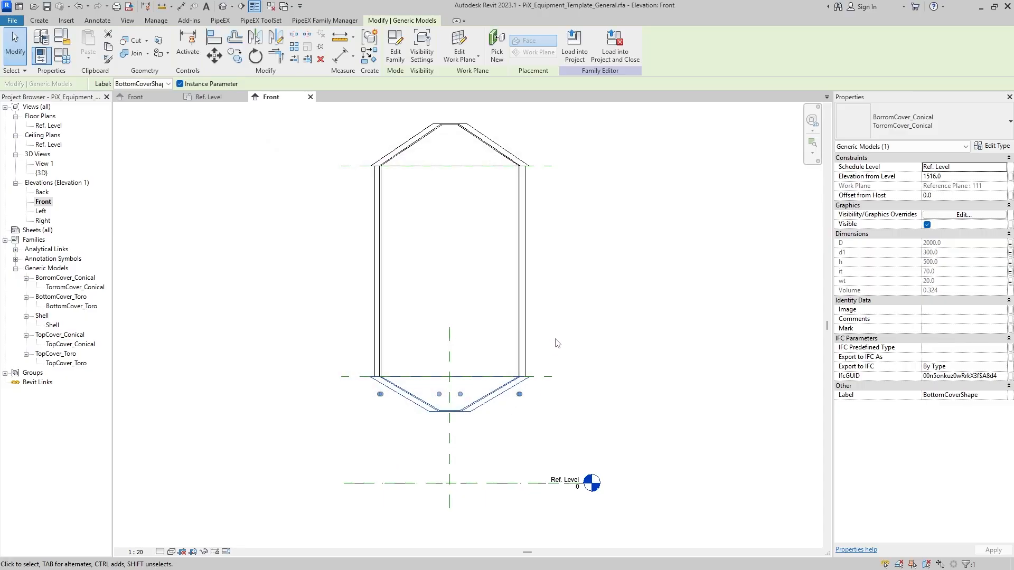
pyautogui.click(555, 318)
# Set the BottomCoverShape parameter to BottomCover_Toro in the family types and apply it.
pyautogui.click(51, 60)
pyautogui.click(51, 59)
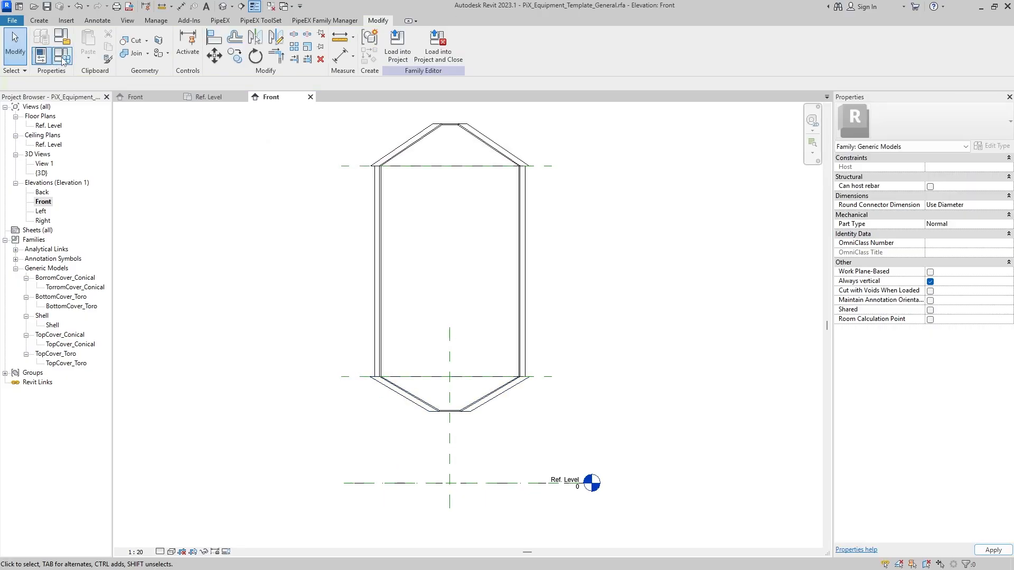
pyautogui.click(492, 398)
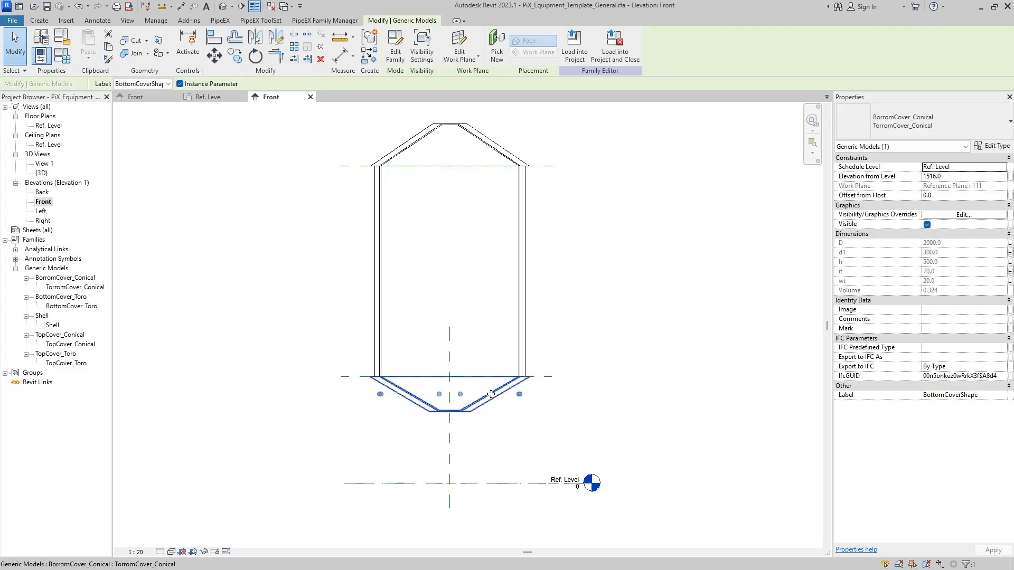
pyautogui.click(67, 63)
pyautogui.scroll(-10, 208, 325)
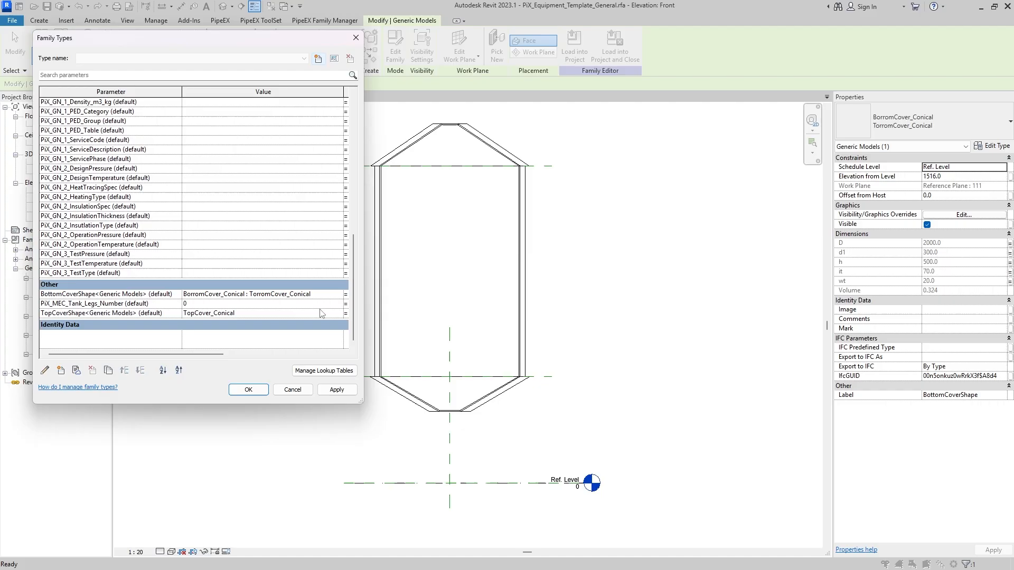
pyautogui.click(338, 295)
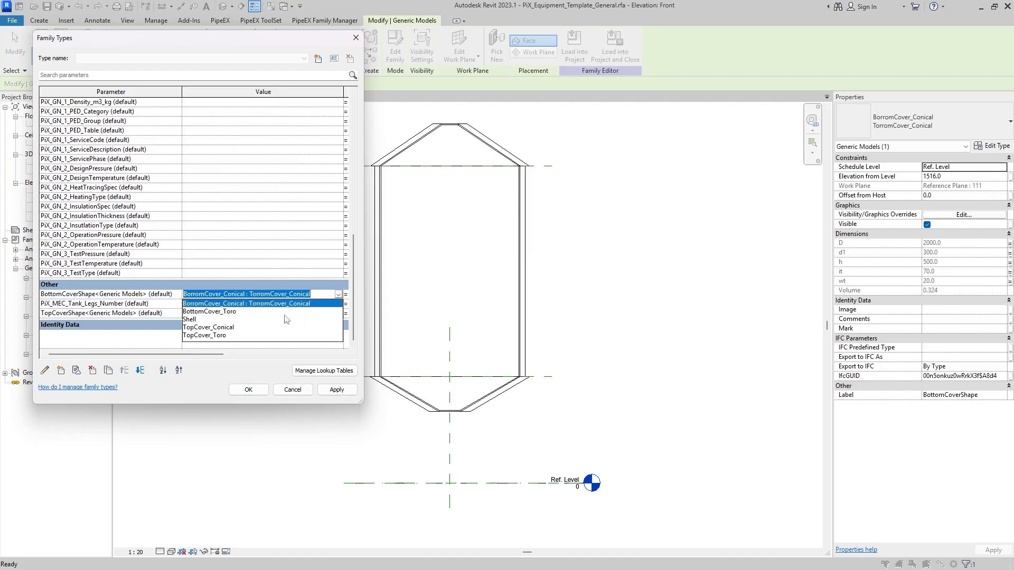
pyautogui.click(236, 313)
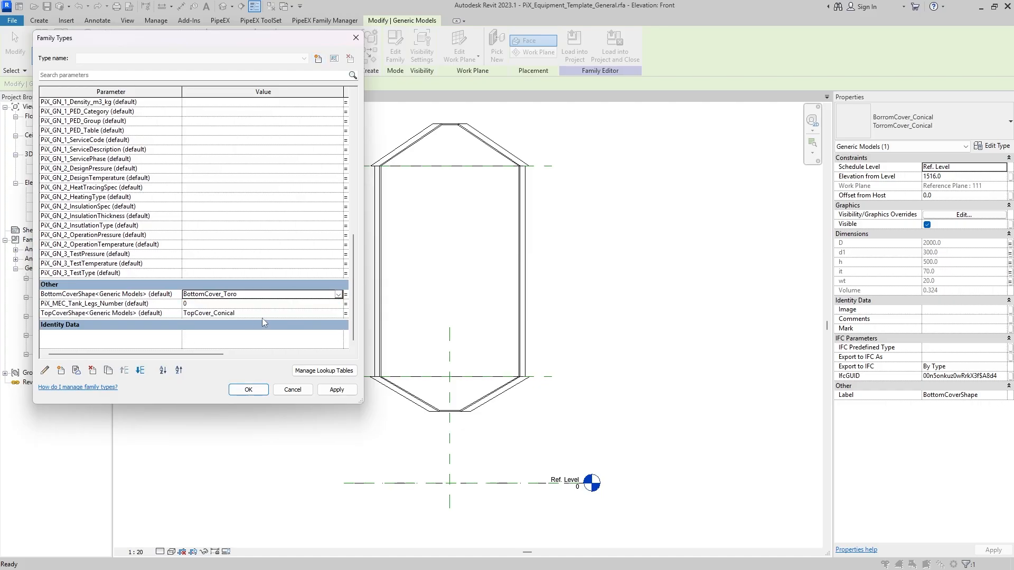
pyautogui.click(333, 393)
# Test the BottomCoverShape parameter by applying BorromCover_Conical : TorromCover_Conical and switching back to BottomCover_Toro.
pyautogui.click(339, 296)
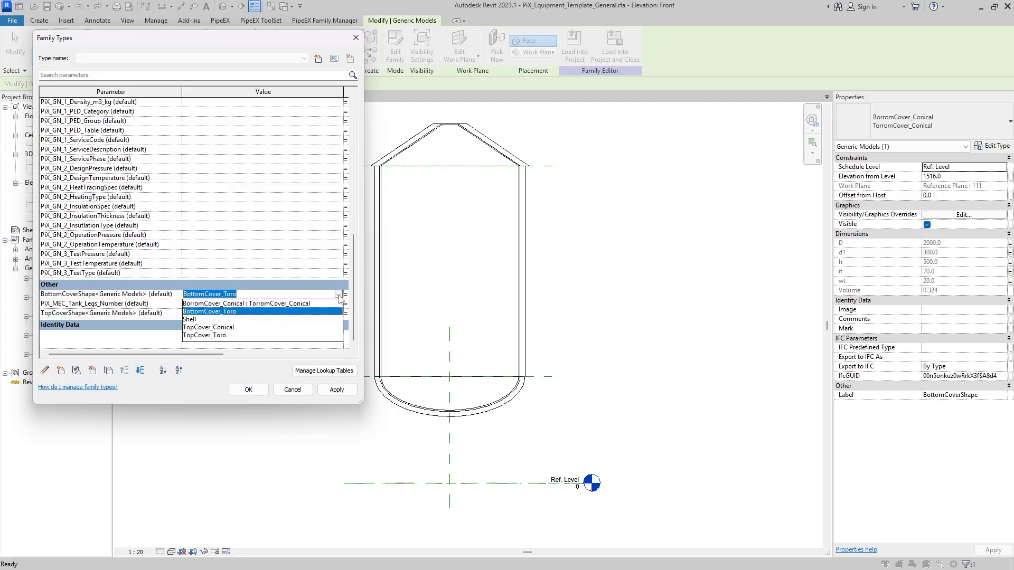
pyautogui.click(285, 306)
pyautogui.click(342, 392)
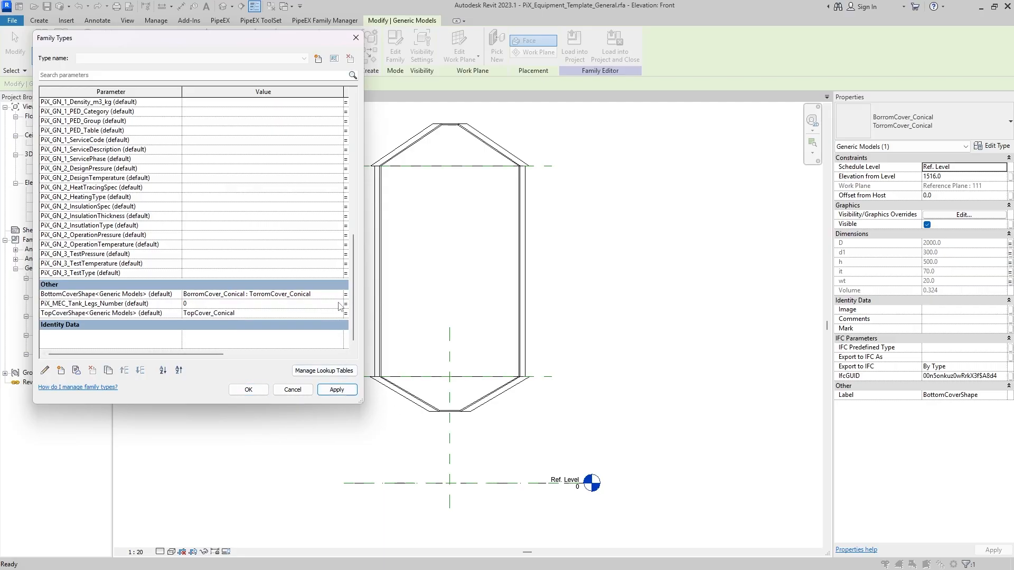
pyautogui.click(339, 294)
pyautogui.click(302, 317)
pyautogui.click(345, 394)
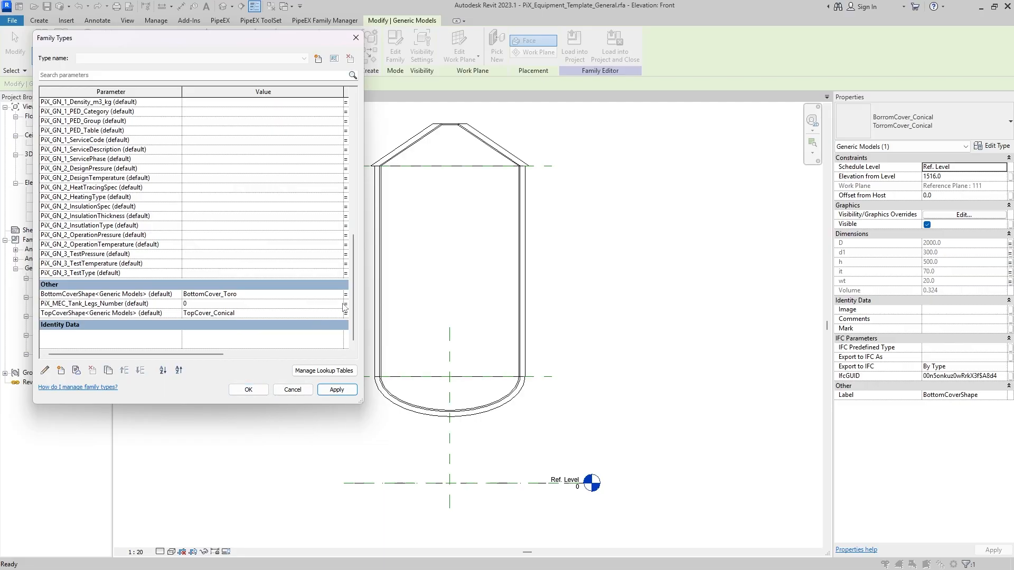
# Set BottomCoverShape to BorromCover_Conical : TorromCover_Conical, accept the family types, and close the inactive views.
pyautogui.click(342, 294)
pyautogui.click(285, 306)
pyautogui.click(337, 390)
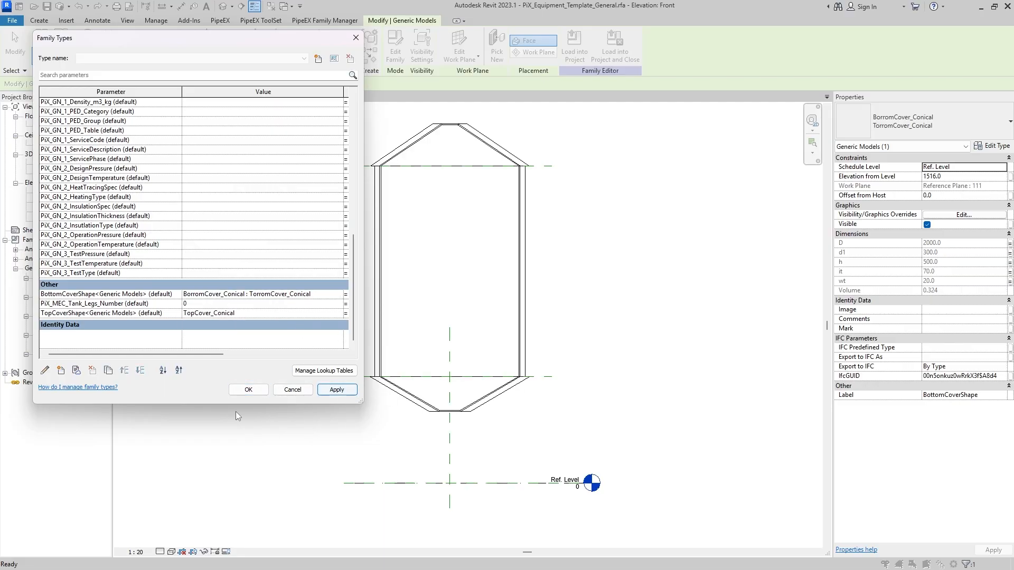
pyautogui.click(256, 393)
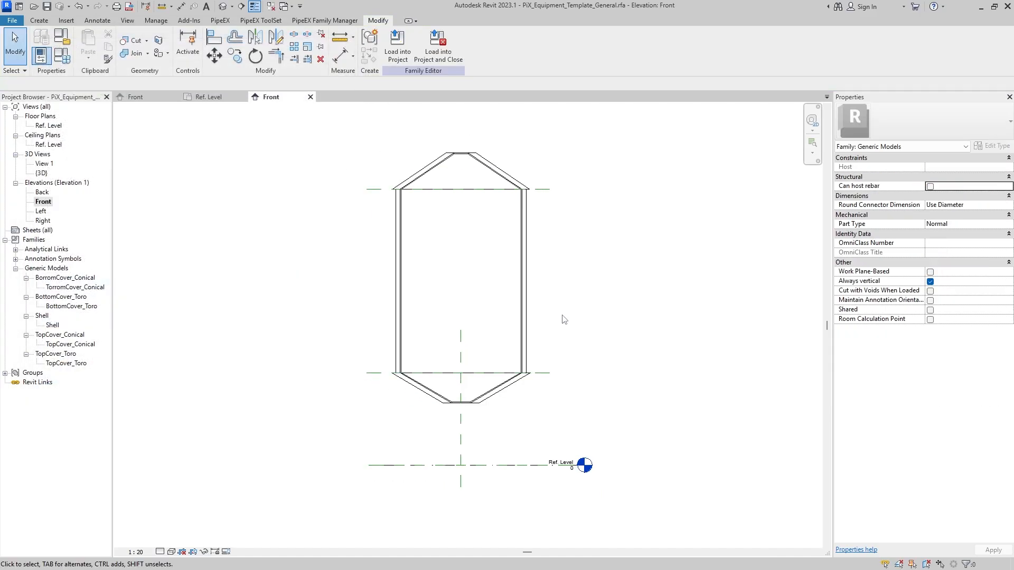
pyautogui.click(272, 6)
# Inspect the shape parameter labels of the top and bottom covers in the front elevation.
pyautogui.click(461, 186)
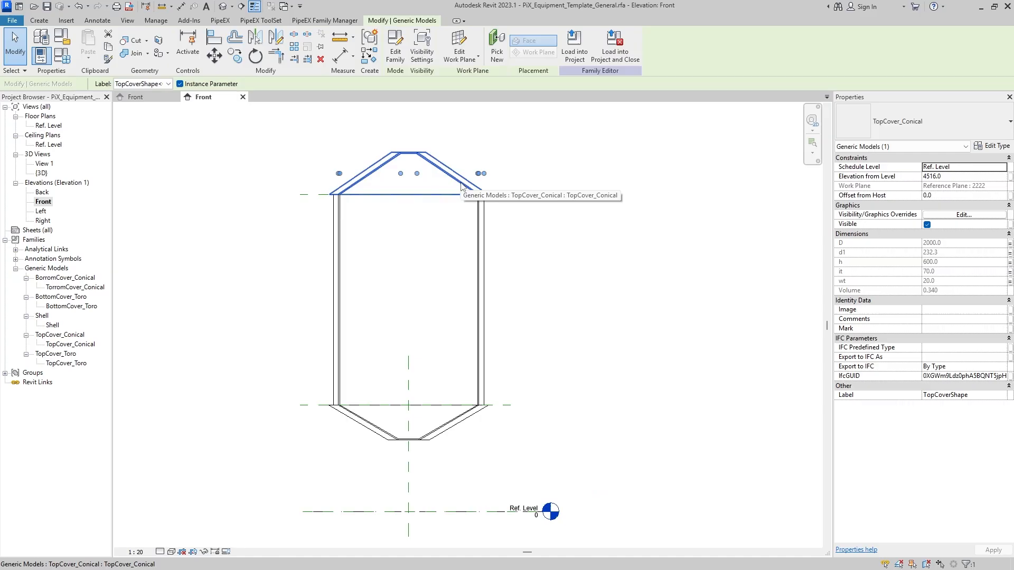
pyautogui.click(461, 423)
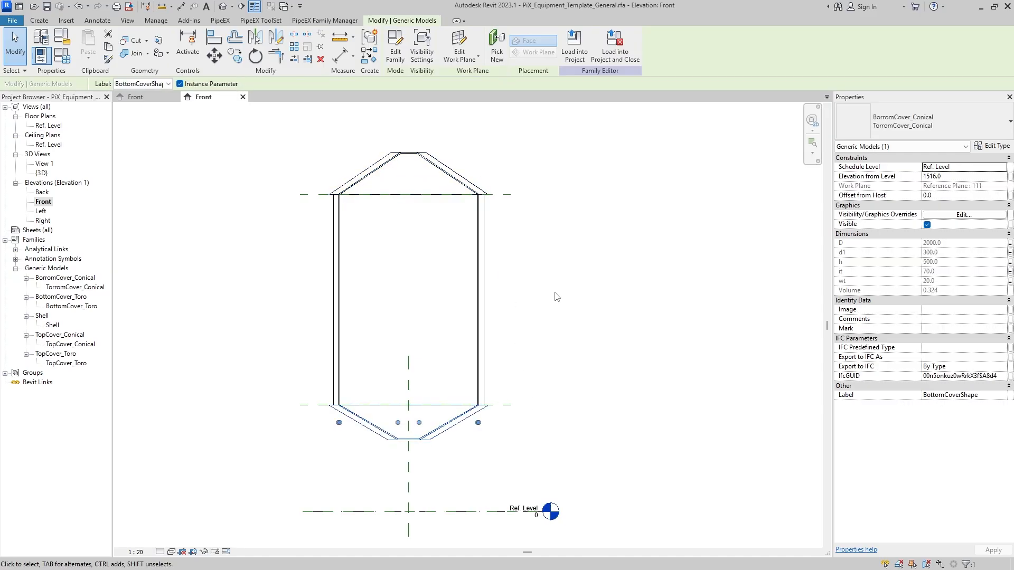
pyautogui.moveTo(562, 299); pyautogui.dragTo(602, 269, button='middle')
pyautogui.click(612, 289)
pyautogui.moveTo(462, 252); pyautogui.dragTo(456, 299, button='middle')
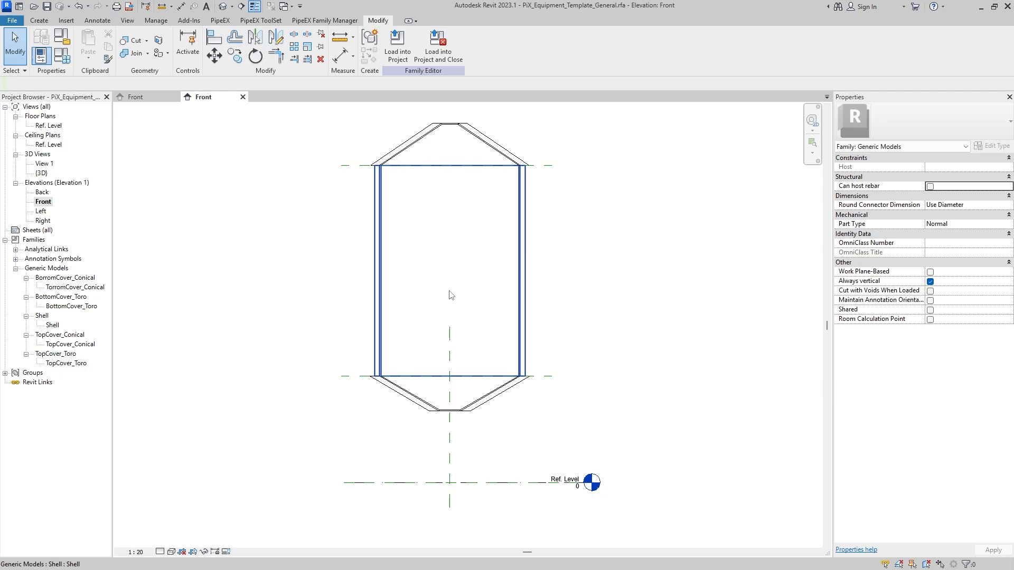
# Add aligned dimensions between the shell's upper and lower reference planes and from the lower plane down to Ref. Level.
pyautogui.click(98, 20)
pyautogui.click(43, 45)
pyautogui.click(348, 168)
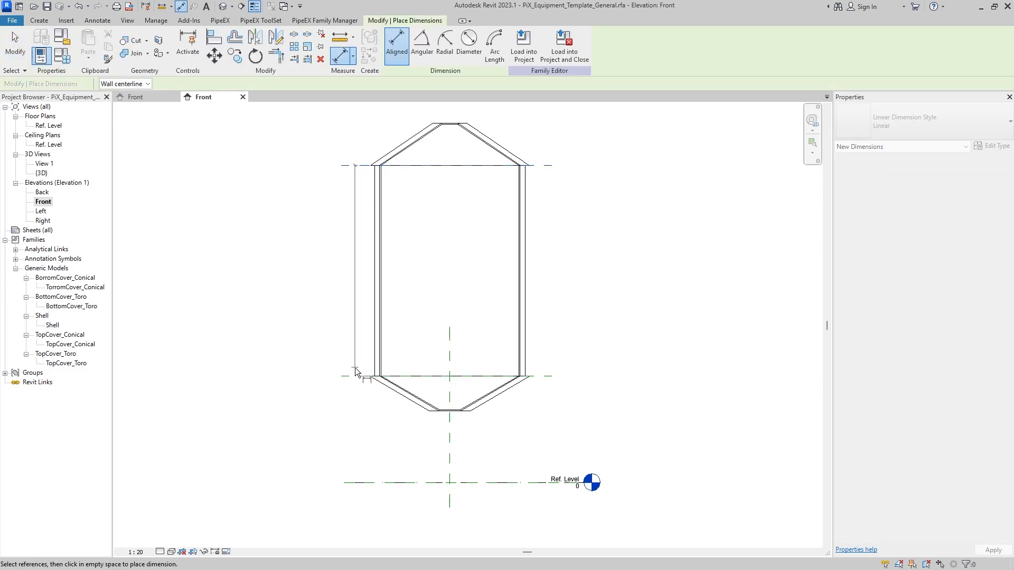
pyautogui.click(346, 376)
pyautogui.click(367, 395)
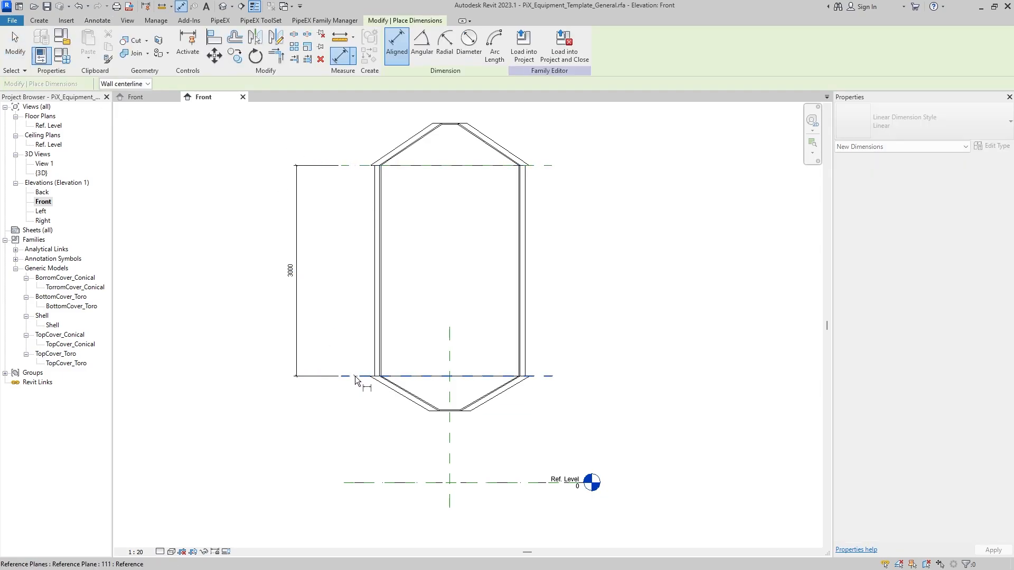
pyautogui.click(355, 376)
pyautogui.click(356, 483)
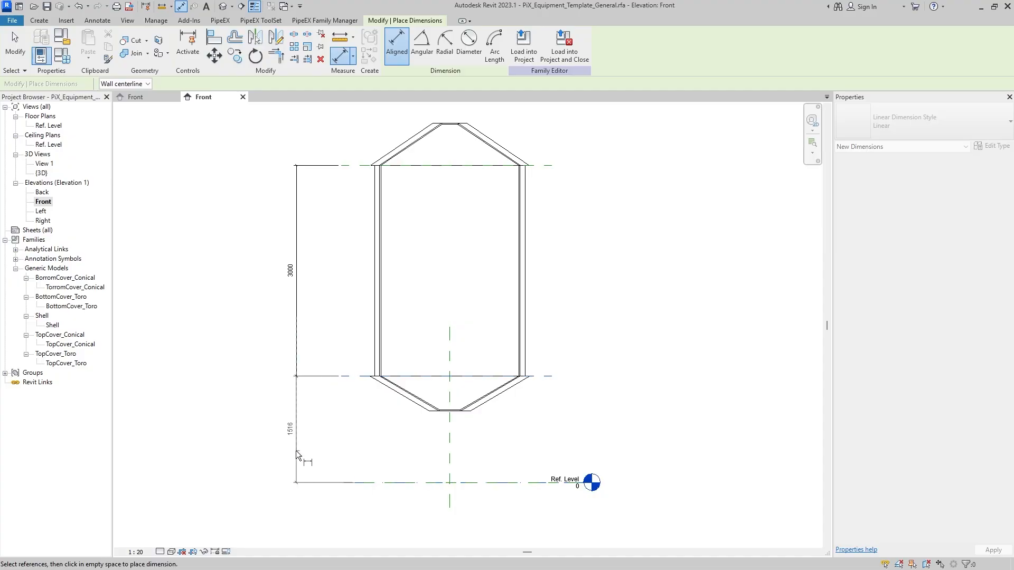
pyautogui.click(295, 451)
pyautogui.press('Escape')
# Label the dimension between Ref. Level and the lower reference plane with PiX_MEC_Tank_Legs_Height.
pyautogui.click(302, 465)
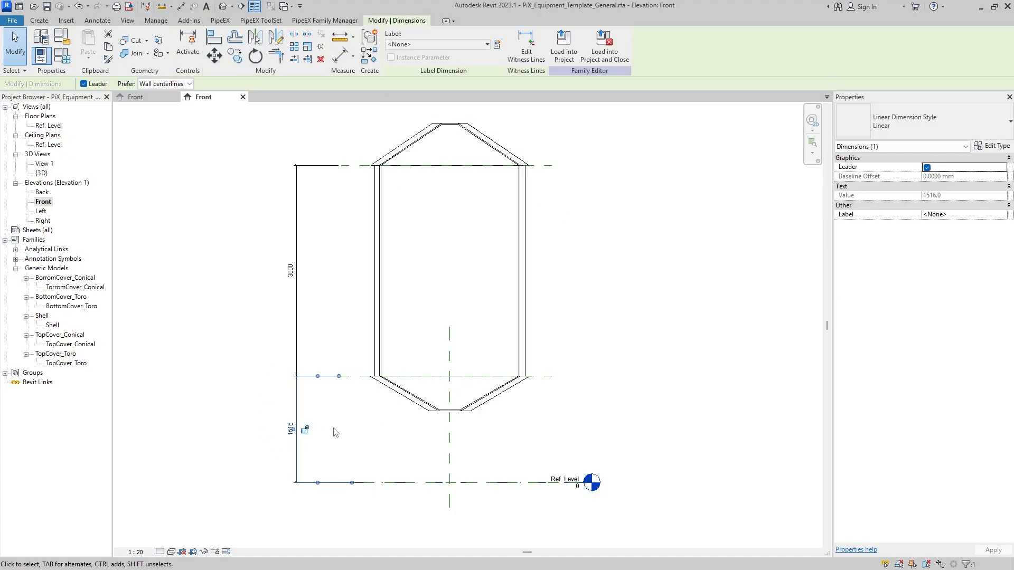
pyautogui.click(465, 44)
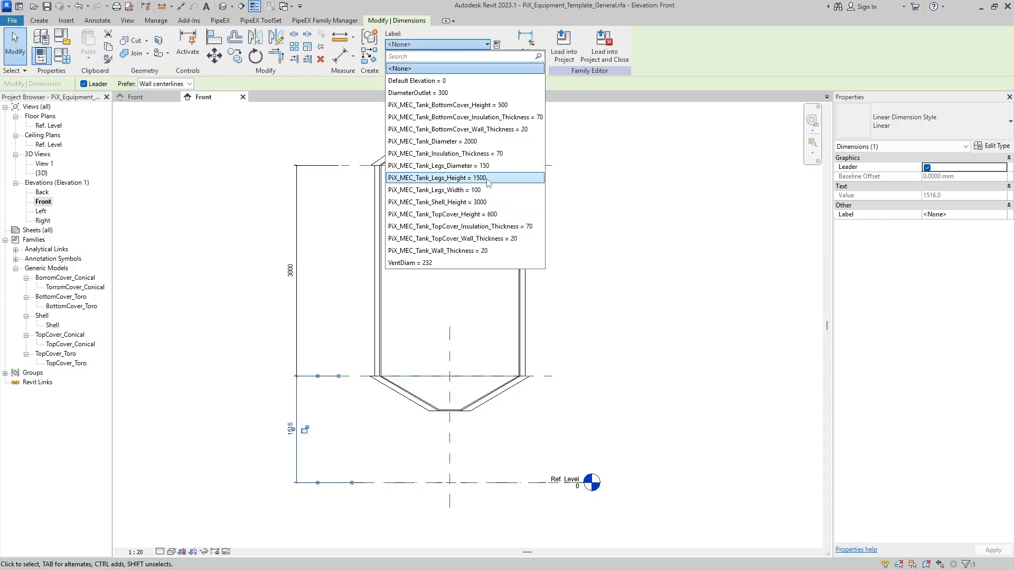
pyautogui.click(488, 179)
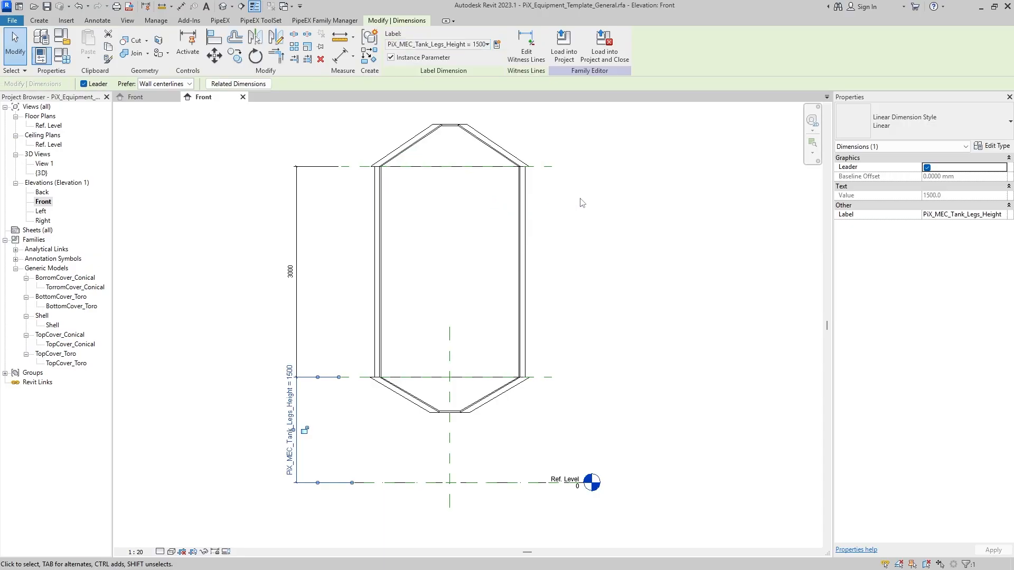
pyautogui.click(607, 203)
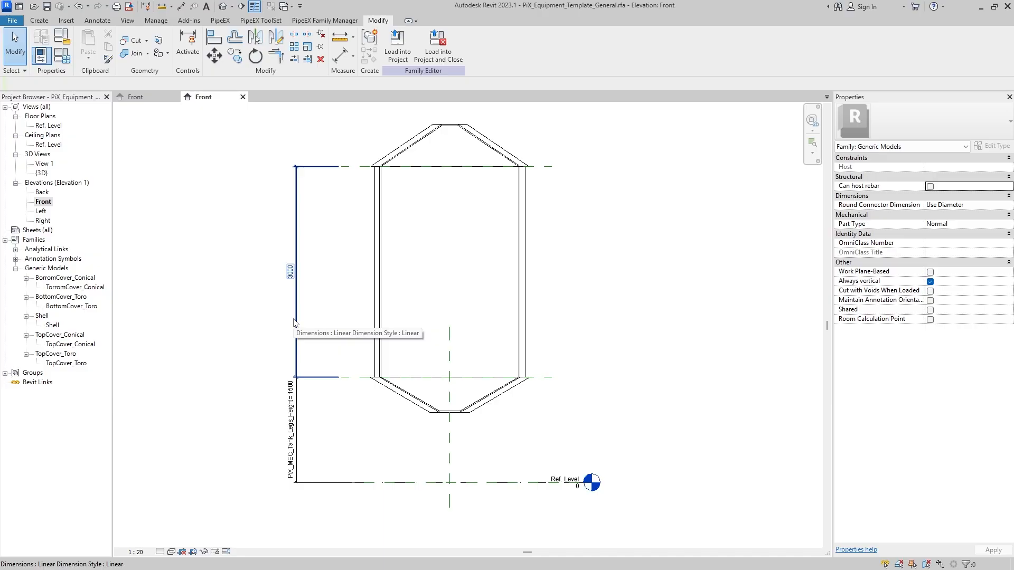
# Label the dimension between the shell's two reference planes with PiX_MEC_Tank_Shell_Height.
pyautogui.click(295, 323)
pyautogui.click(486, 44)
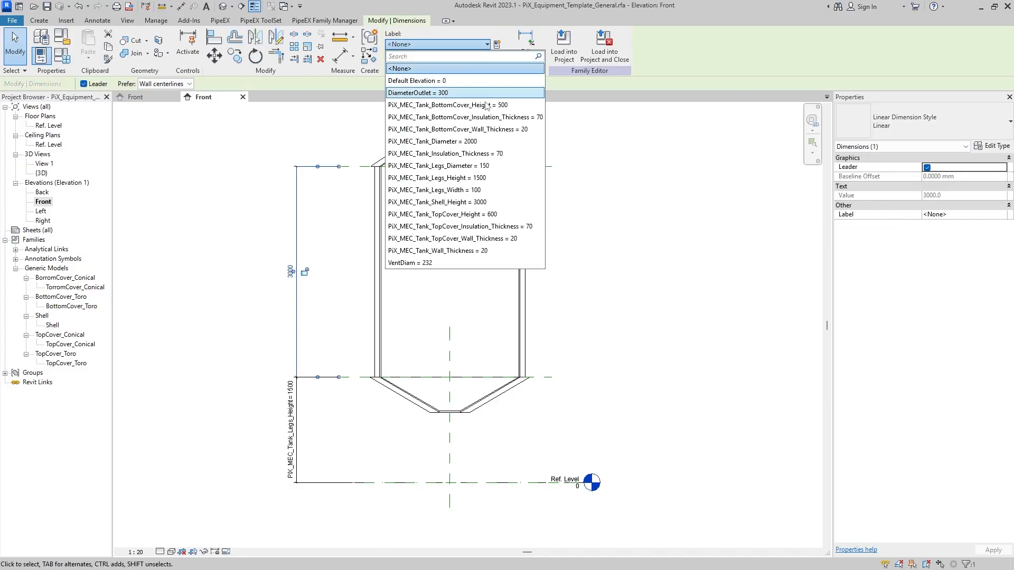
pyautogui.click(488, 202)
pyautogui.click(607, 239)
pyautogui.moveTo(518, 276); pyautogui.dragTo(543, 276, button='middle')
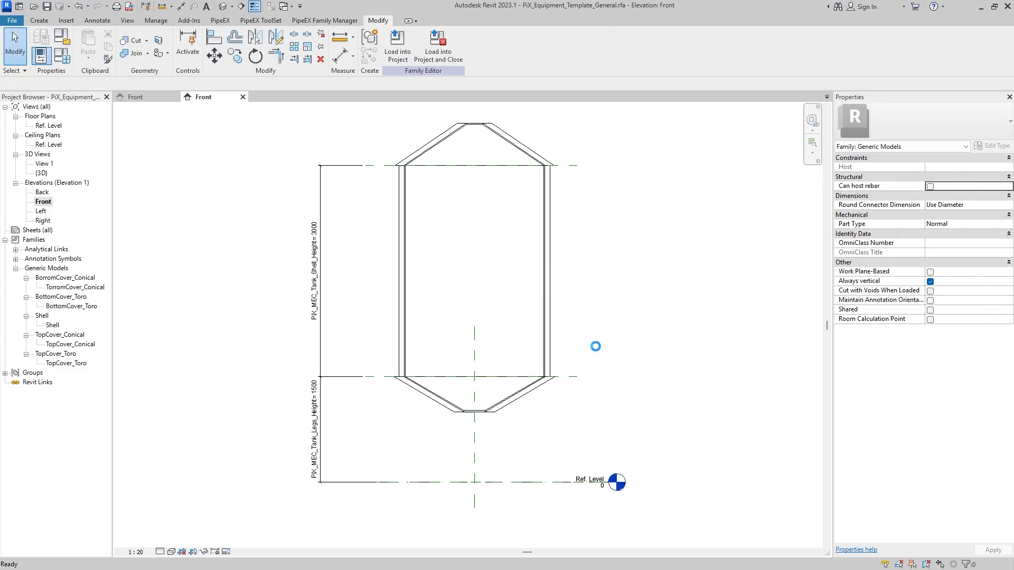
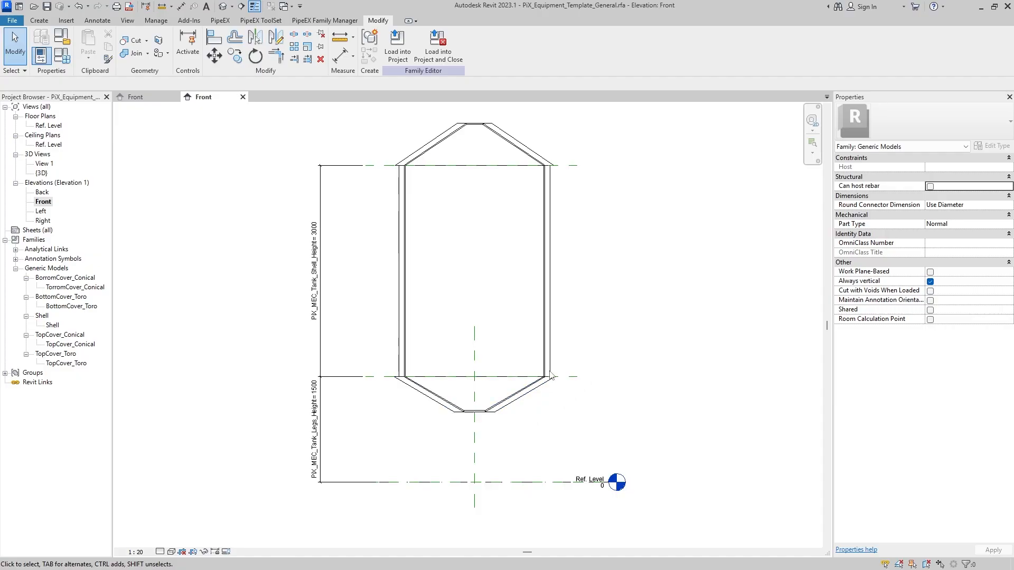
pyautogui.moveTo(347, 334); pyautogui.dragTo(623, 415)
pyautogui.scroll(2, 471, 396)
pyautogui.press('Escape')
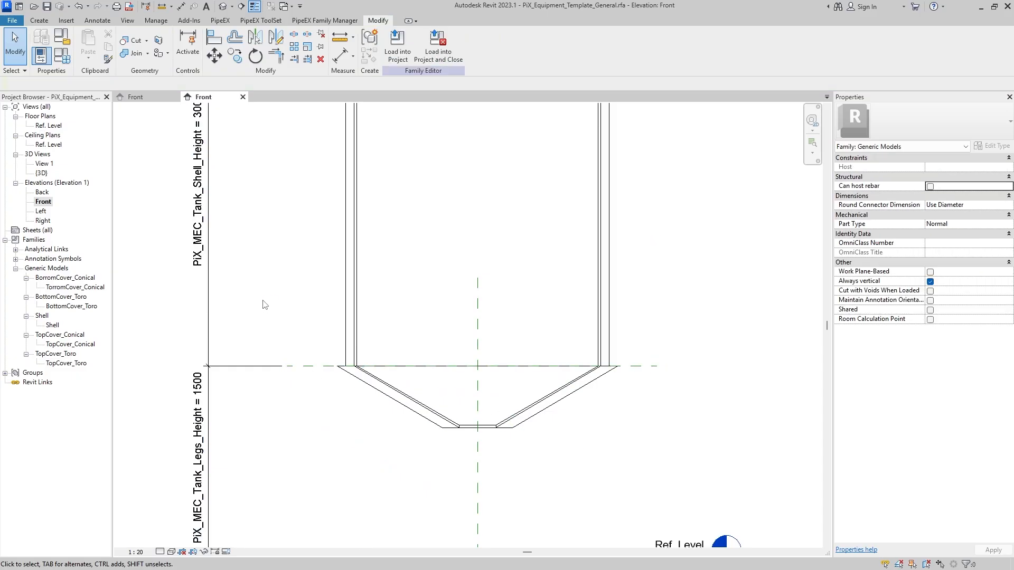
pyautogui.scroll(-3, 392, 357)
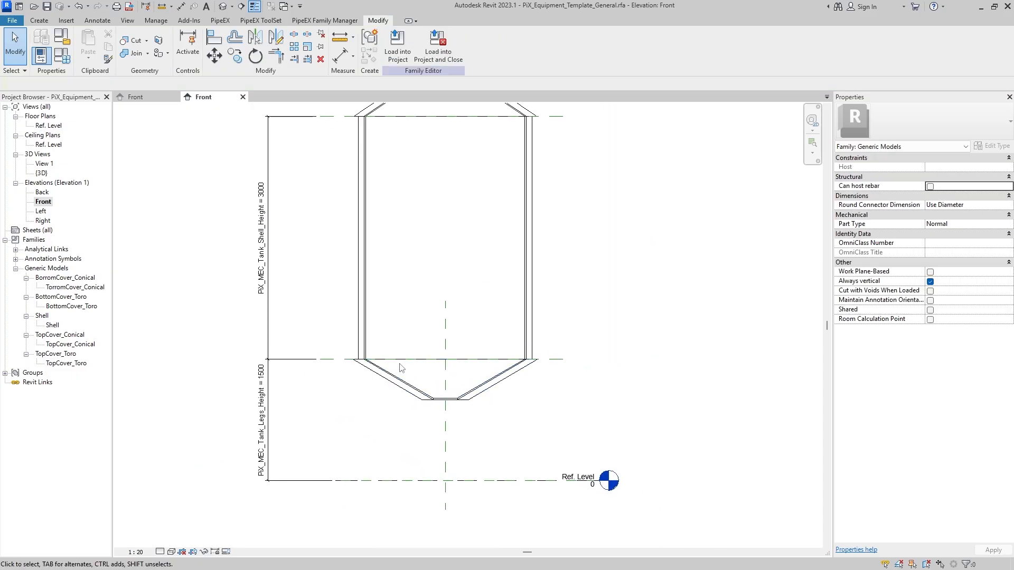
pyautogui.scroll(2, 401, 301)
pyautogui.press('Print')
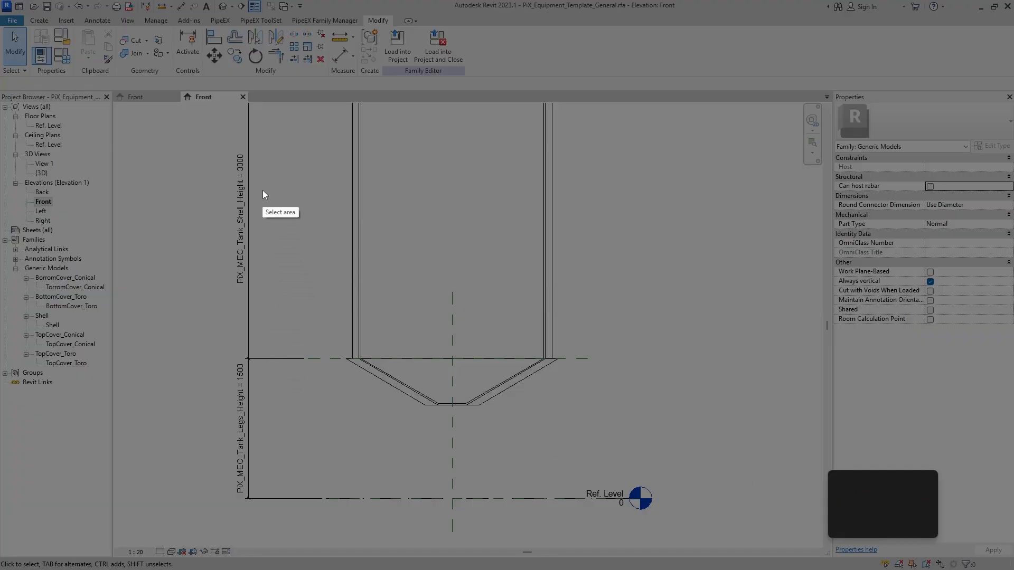
pyautogui.moveTo(265, 162)
pyautogui.mouseDown()
pyautogui.moveTo(660, 535)
pyautogui.moveTo(624, 543)
pyautogui.mouseUp()
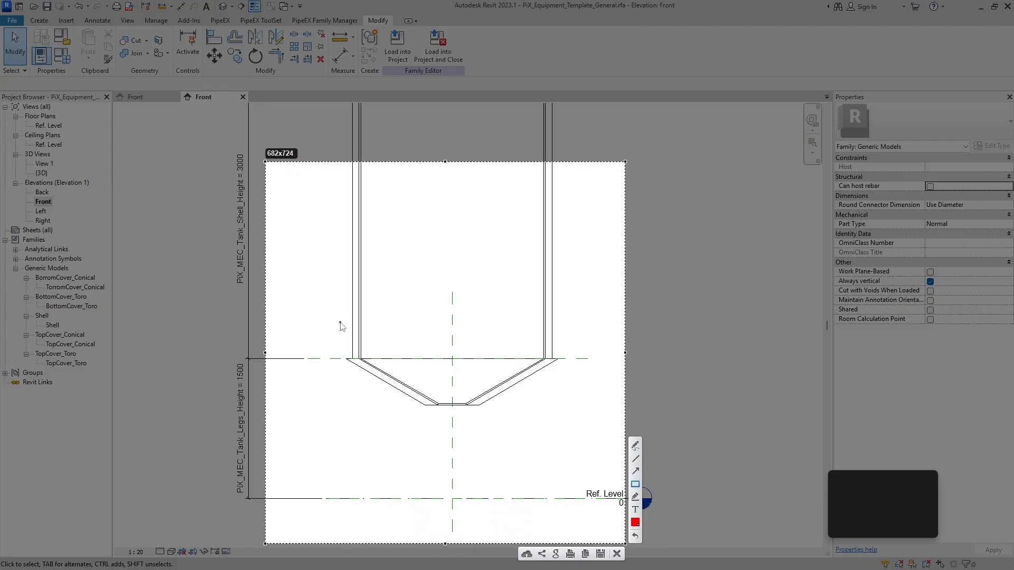
pyautogui.moveTo(332, 316); pyautogui.dragTo(359, 360)
pyautogui.moveTo(522, 360)
pyautogui.mouseDown()
pyautogui.moveTo(546, 390)
pyautogui.moveTo(546, 498)
pyautogui.mouseUp()
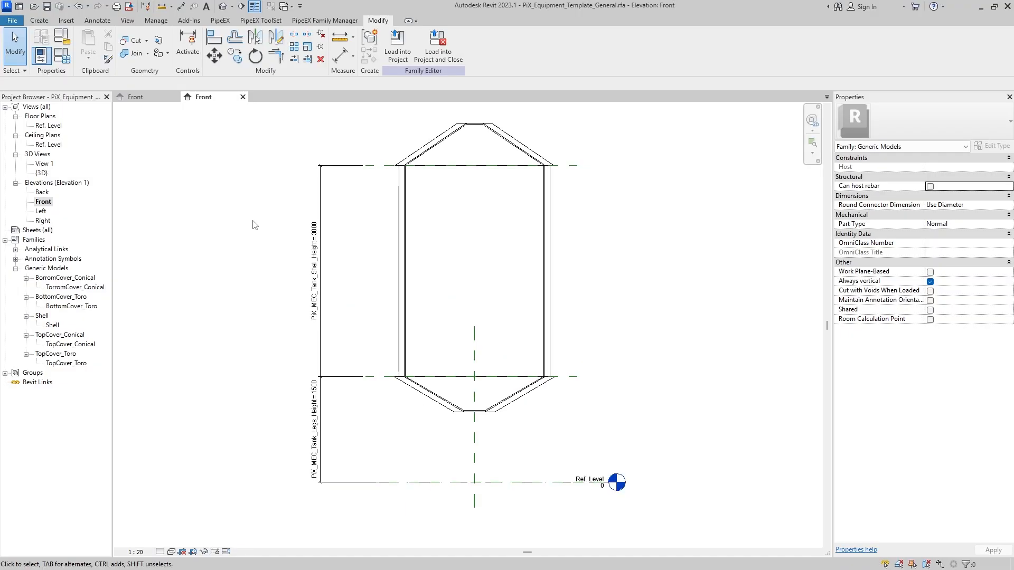
# Create a new family from the Metric Generic Model template in the English templates folder.
pyautogui.click(15, 21)
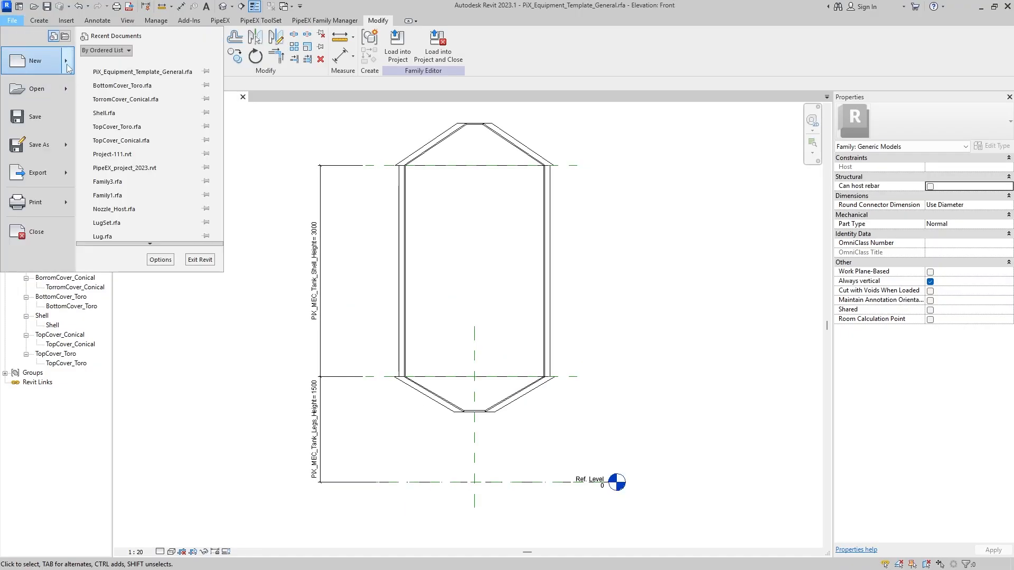
pyautogui.moveTo(64, 61)
pyautogui.click(143, 95)
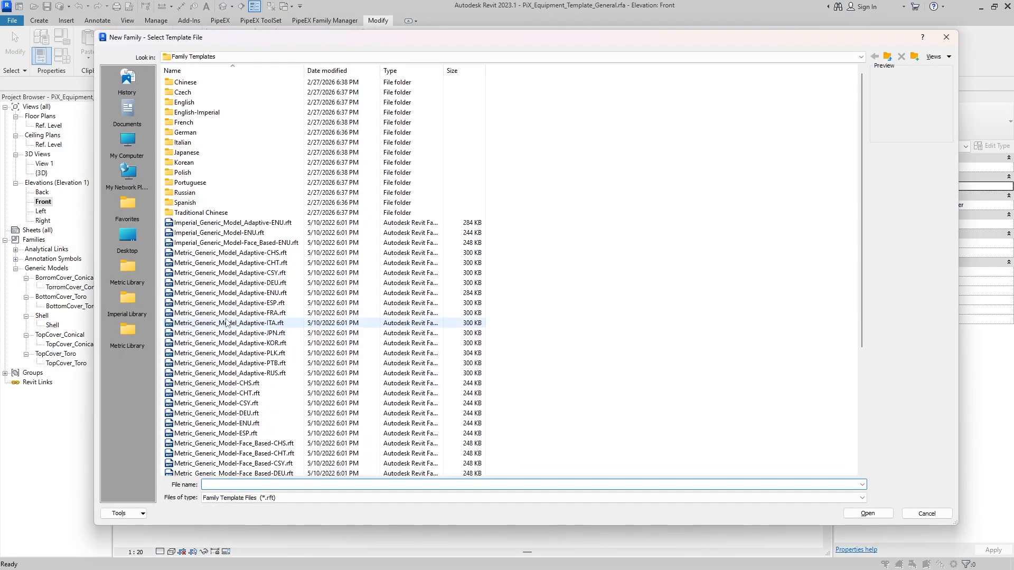
pyautogui.doubleClick(191, 106)
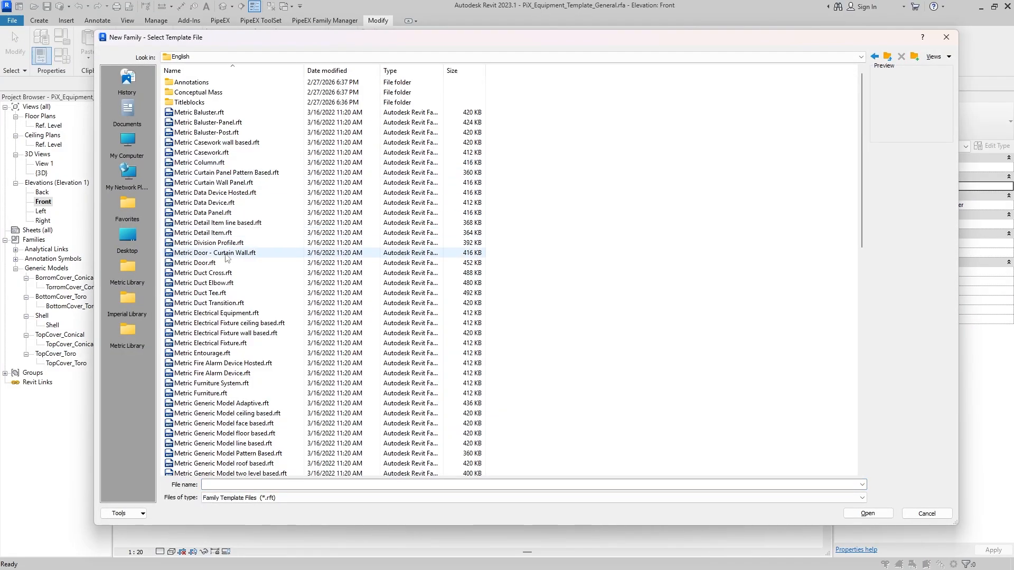
pyautogui.scroll(-2, 246, 338)
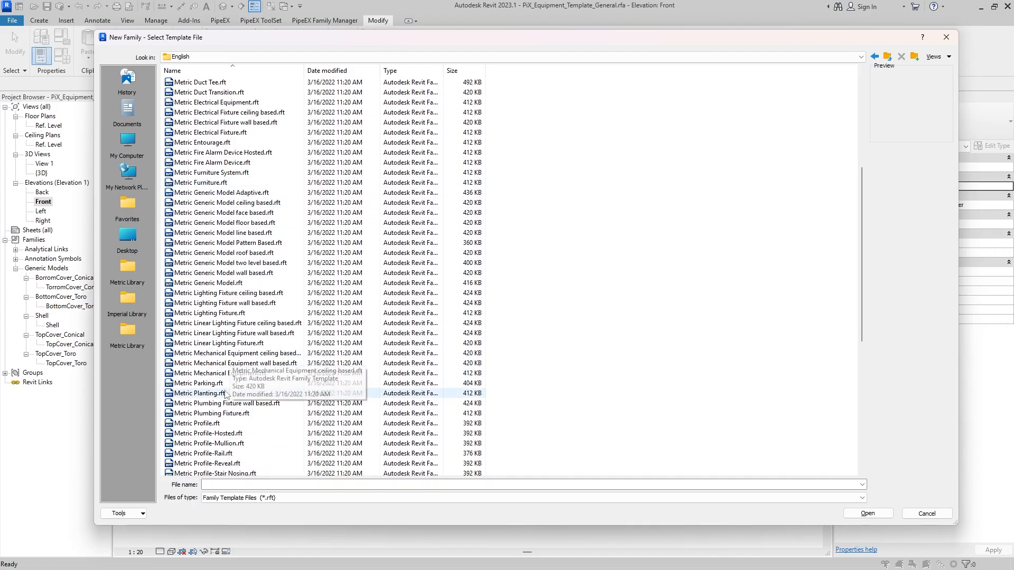
pyautogui.scroll(-4, 248, 381)
pyautogui.scroll(7, 250, 370)
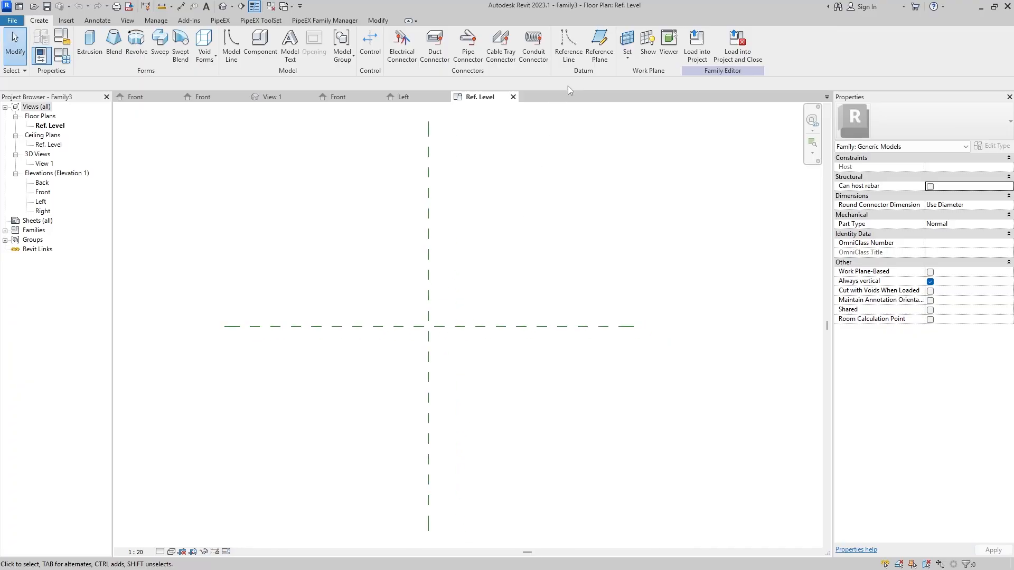
# Draw two vertical and two horizontal reference planes forming a roughly square frame around the centre planes in the Ref. Level plan.
pyautogui.click(600, 45)
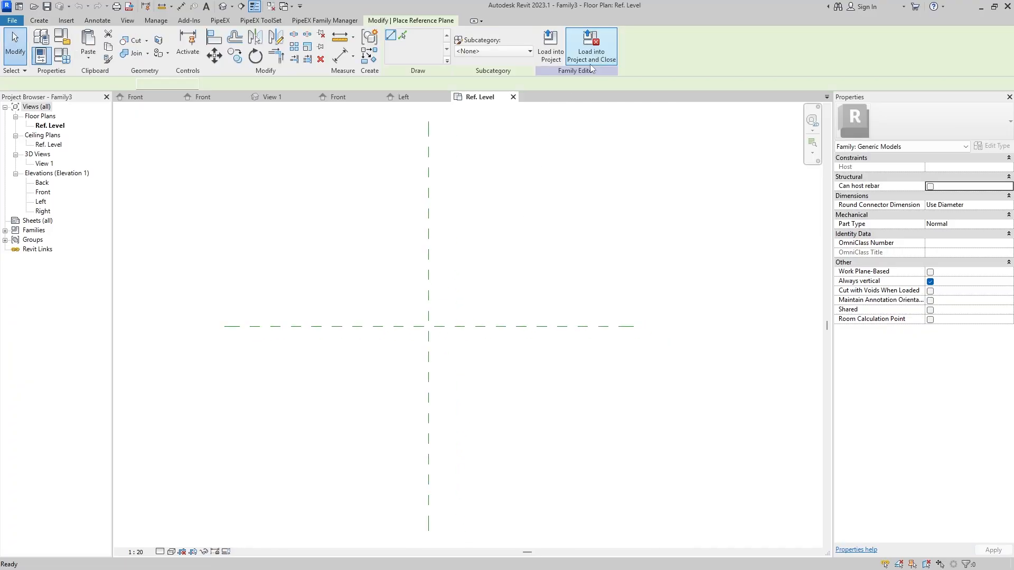
pyautogui.click(412, 279)
pyautogui.click(412, 409)
pyautogui.click(389, 386)
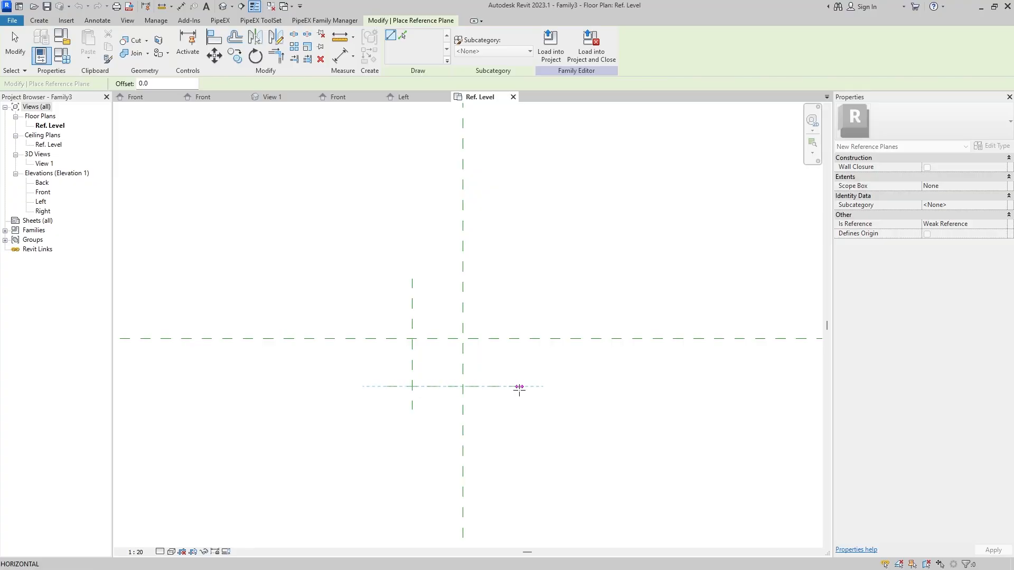
pyautogui.click(519, 387)
pyautogui.click(512, 279)
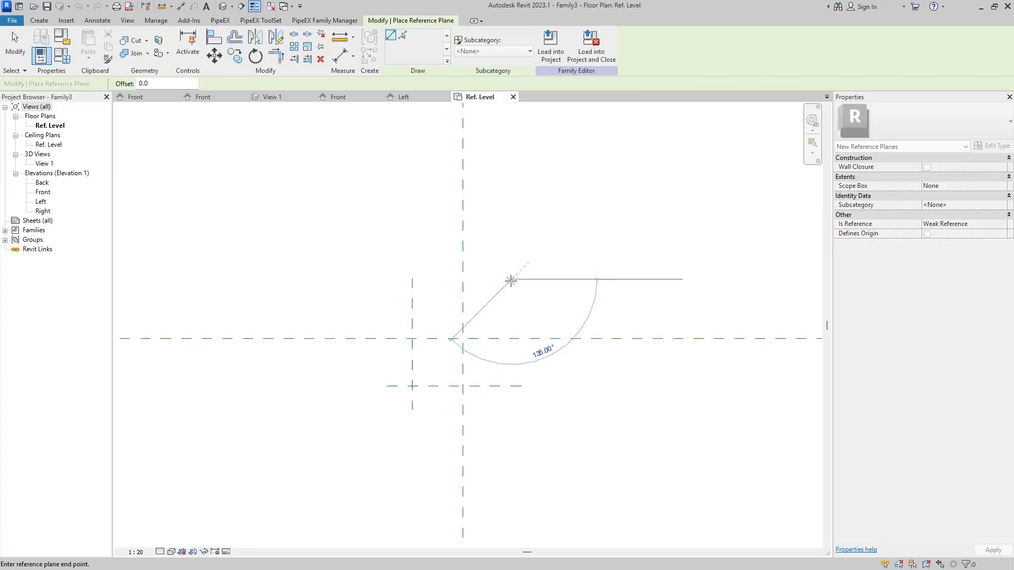
pyautogui.click(511, 410)
pyautogui.click(386, 295)
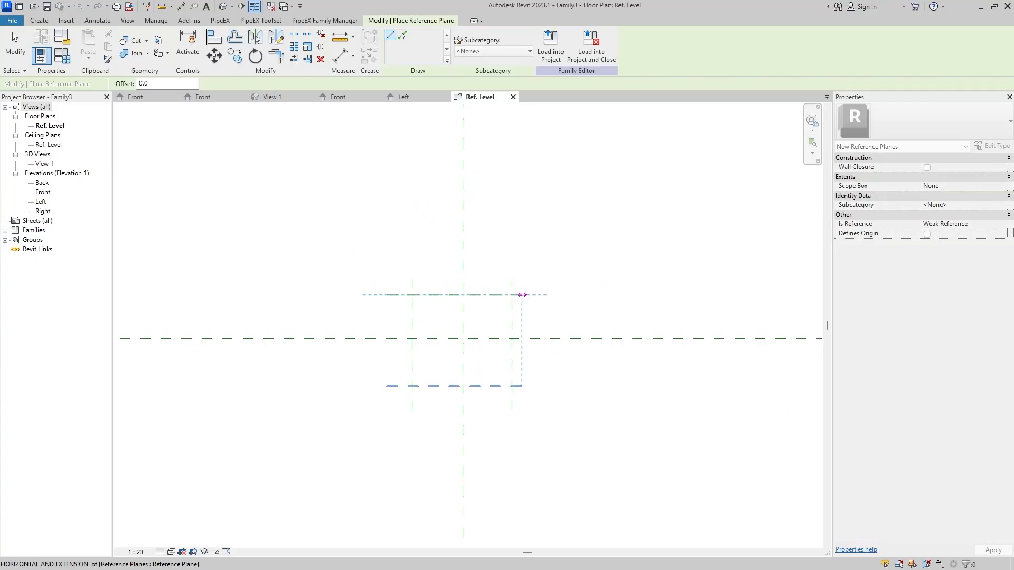
pyautogui.click(522, 295)
# Dimension the two outer vertical reference planes through the centre plane and constrain their spacing as equal.
pyautogui.click(97, 20)
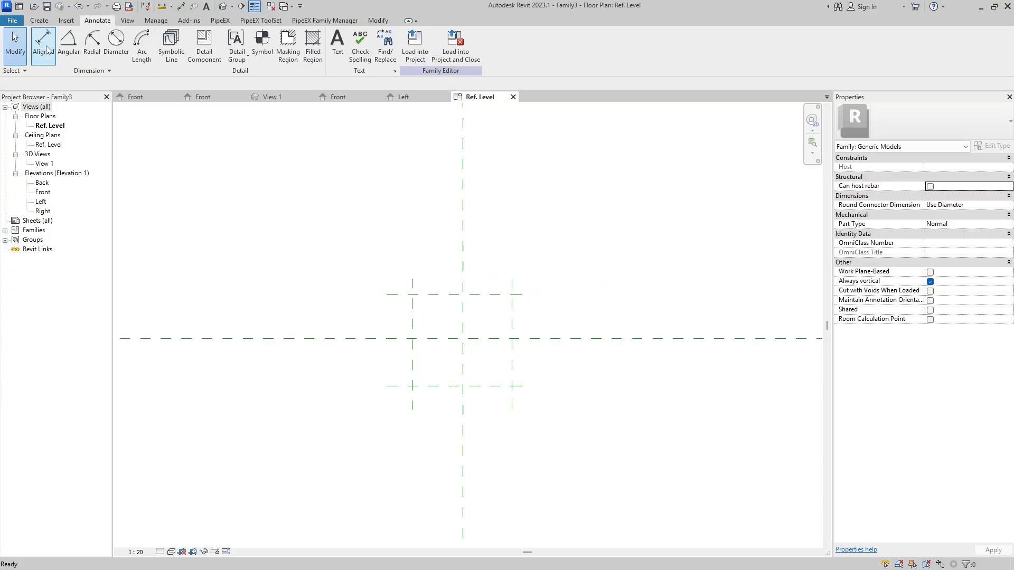
pyautogui.click(44, 45)
pyautogui.click(412, 380)
pyautogui.click(463, 379)
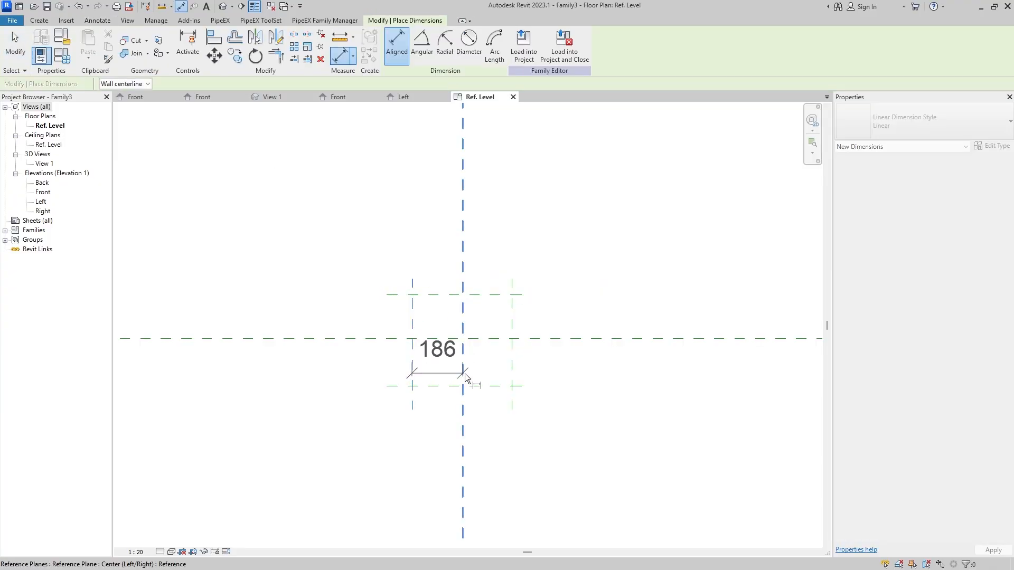
pyautogui.click(512, 380)
pyautogui.click(545, 470)
pyautogui.click(461, 398)
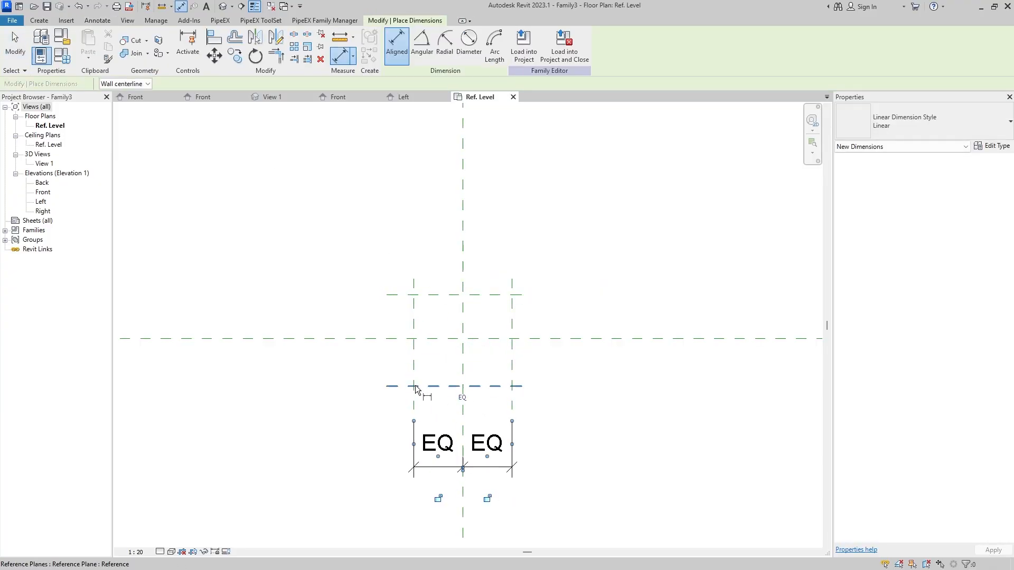
# Dimension the two outer horizontal reference planes through the centre plane and constrain their spacing as equal.
pyautogui.click(423, 386)
pyautogui.click(423, 339)
pyautogui.click(346, 286)
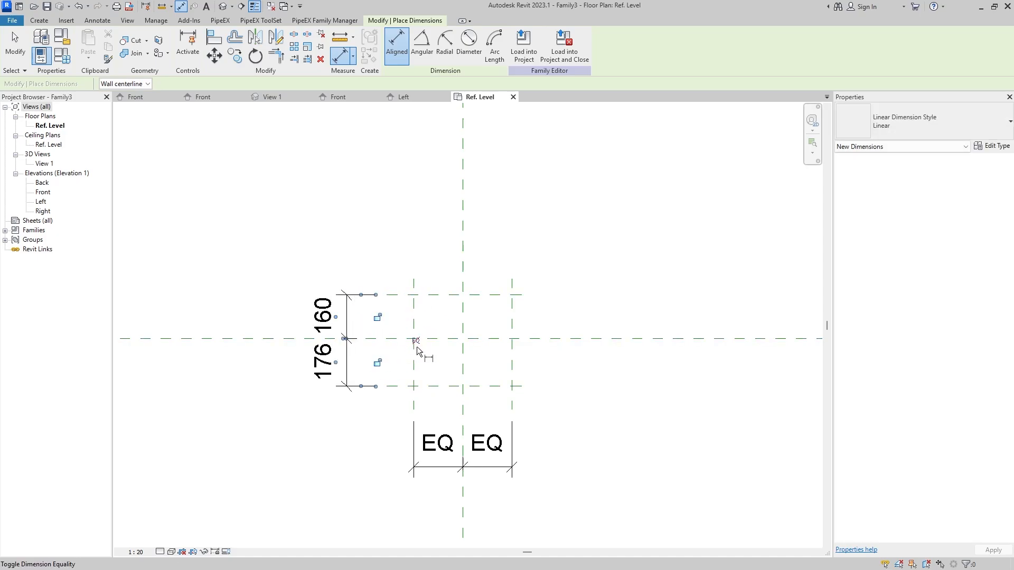
pyautogui.click(414, 341)
# Add an overall dimension between the two outer horizontal reference planes and another between the two outer vertical ones.
pyautogui.click(400, 291)
pyautogui.click(398, 386)
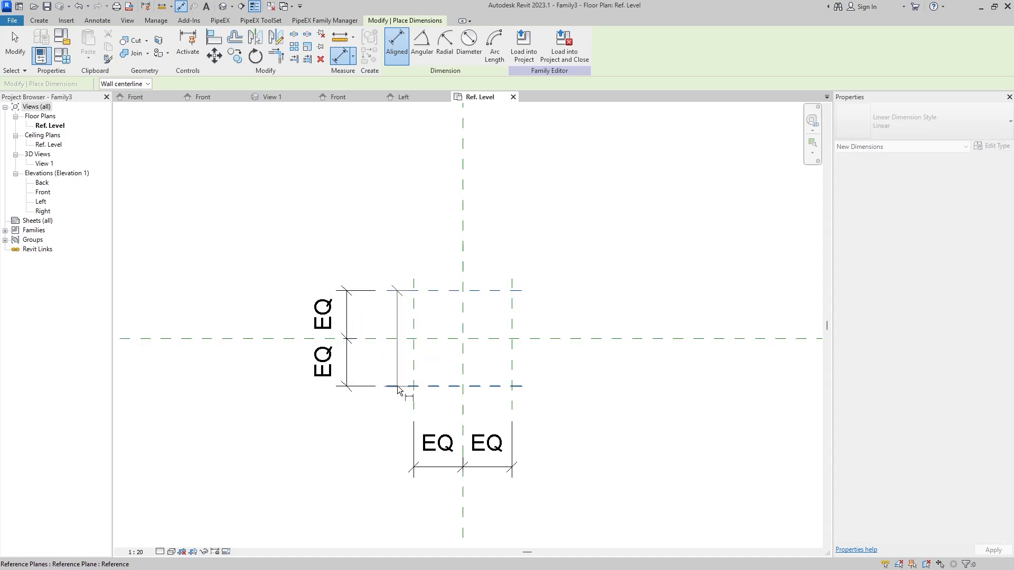
pyautogui.click(275, 387)
pyautogui.click(414, 380)
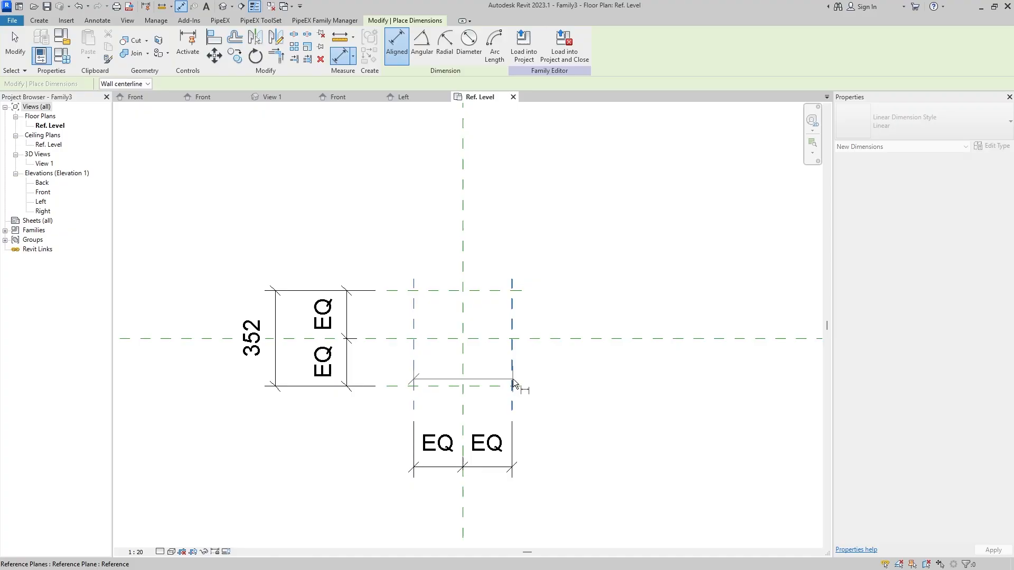
pyautogui.click(512, 379)
pyautogui.click(525, 515)
pyautogui.press('Escape')
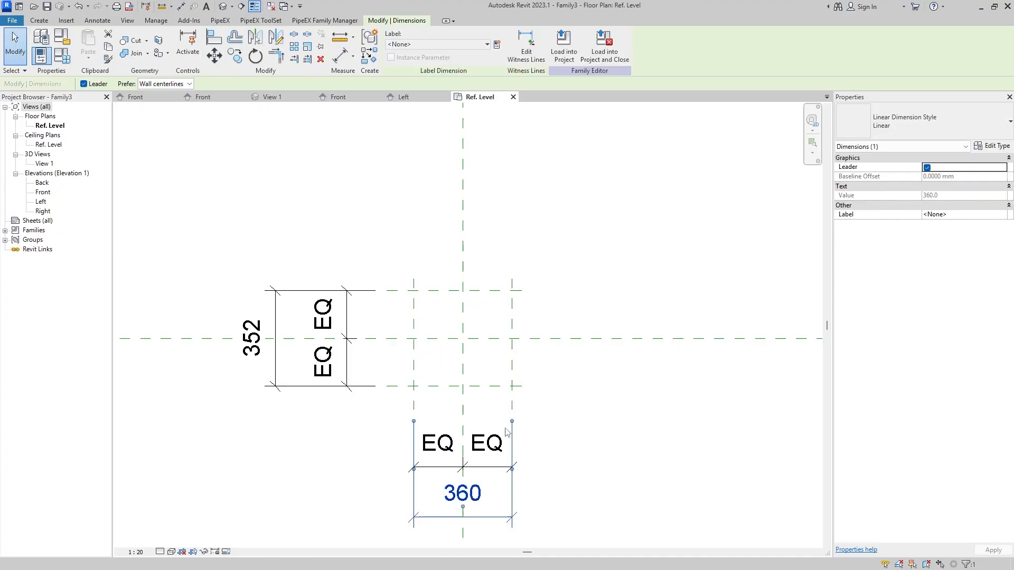
# Label both overall dimensions with one new instance length parameter named W.
pyautogui.click(497, 44)
pyautogui.click(414, 304)
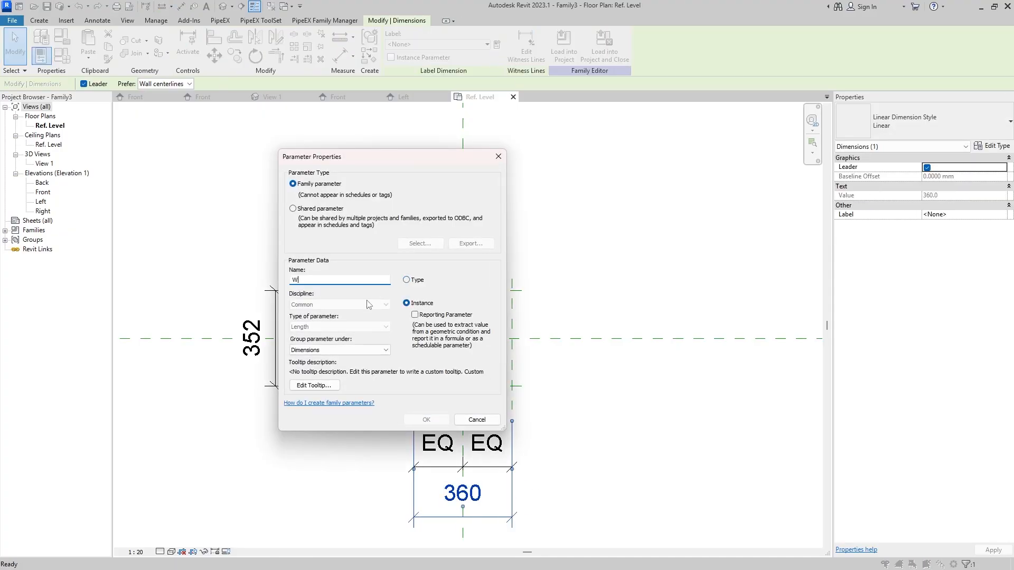
pyautogui.click(426, 420)
pyautogui.click(252, 338)
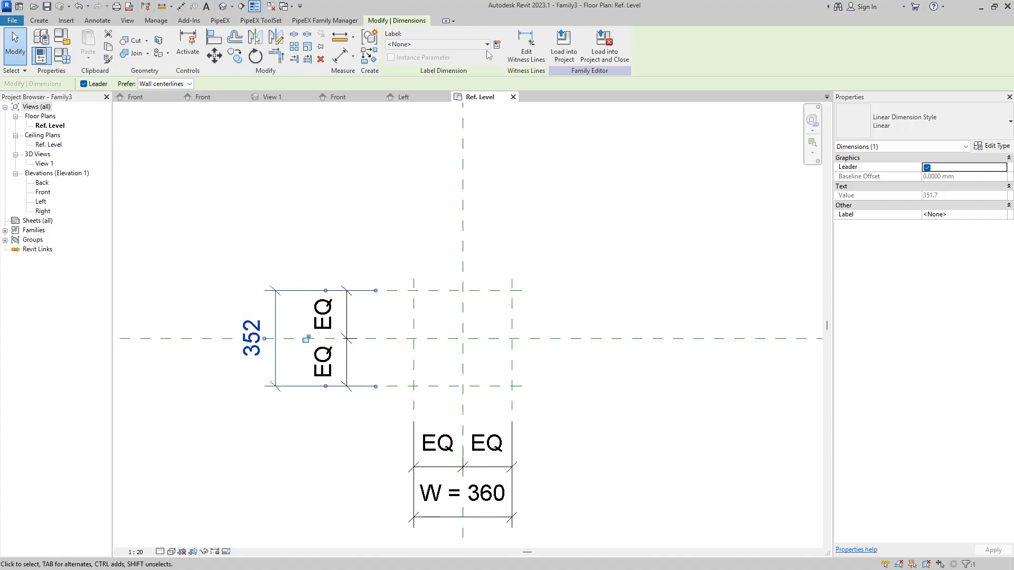
pyautogui.click(435, 44)
pyautogui.click(401, 93)
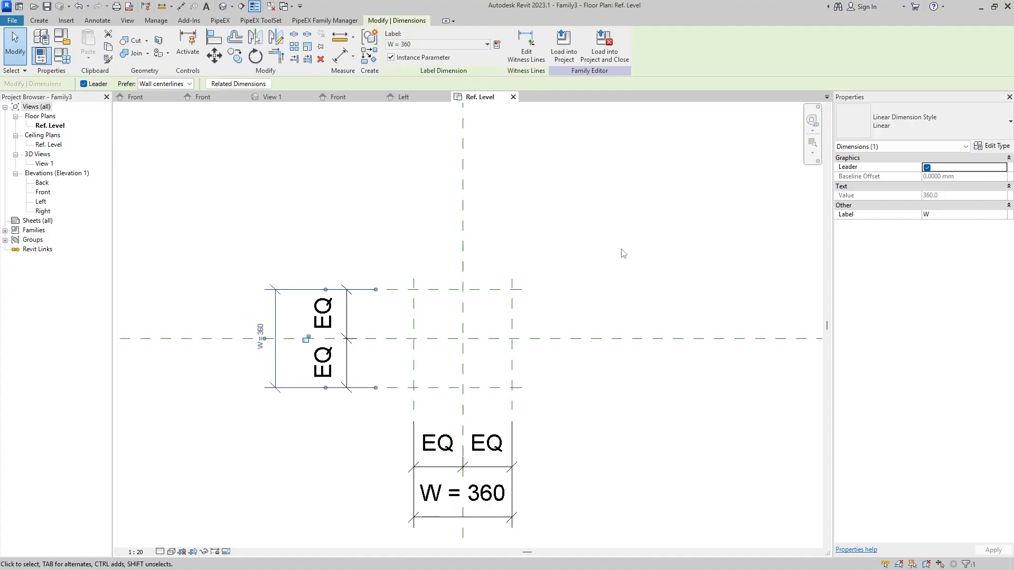
pyautogui.click(618, 257)
# Create a 250 mm deep square extrusion on the four outer reference planes, locking all its sketch edges to them.
pyautogui.moveTo(482, 303); pyautogui.dragTo(470, 279, button='middle')
pyautogui.click(46, 23)
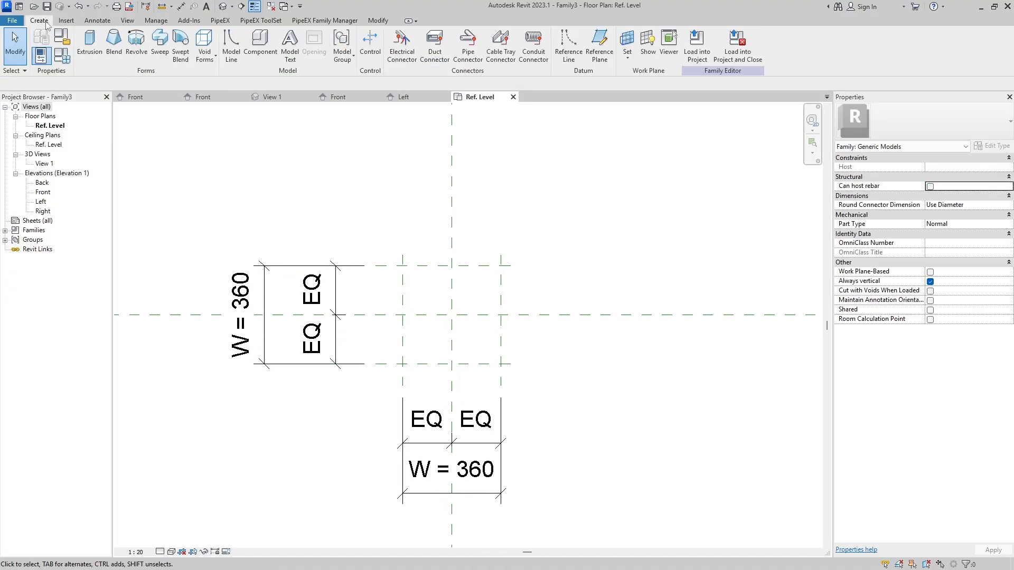
pyautogui.click(90, 42)
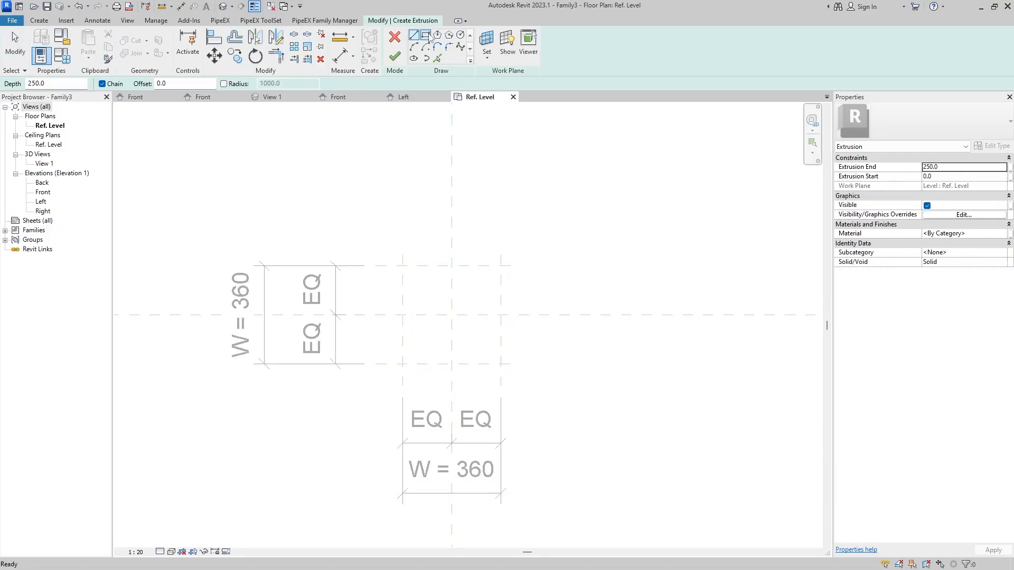
pyautogui.click(426, 36)
pyautogui.click(402, 266)
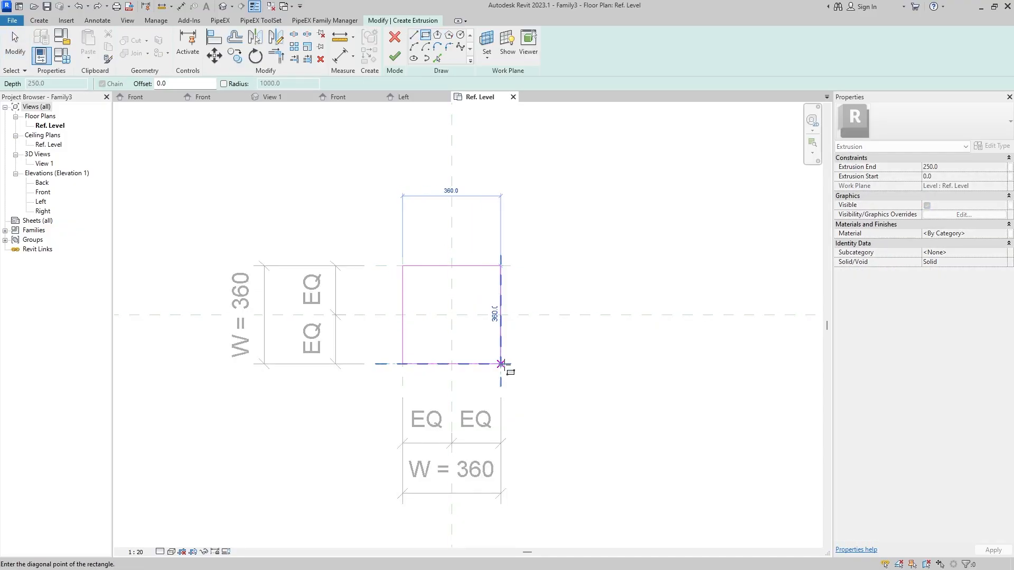
pyautogui.click(501, 363)
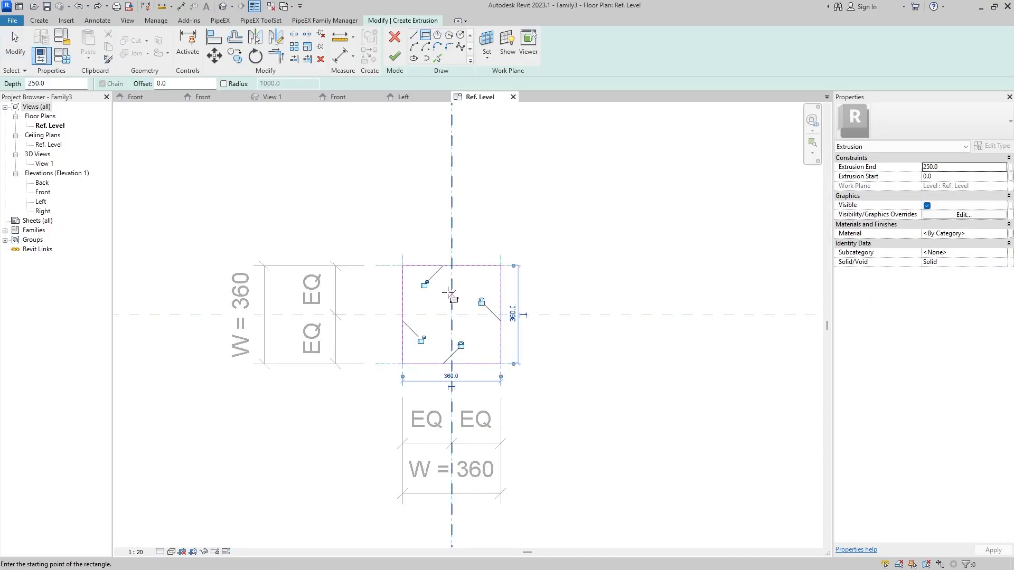
pyautogui.click(425, 286)
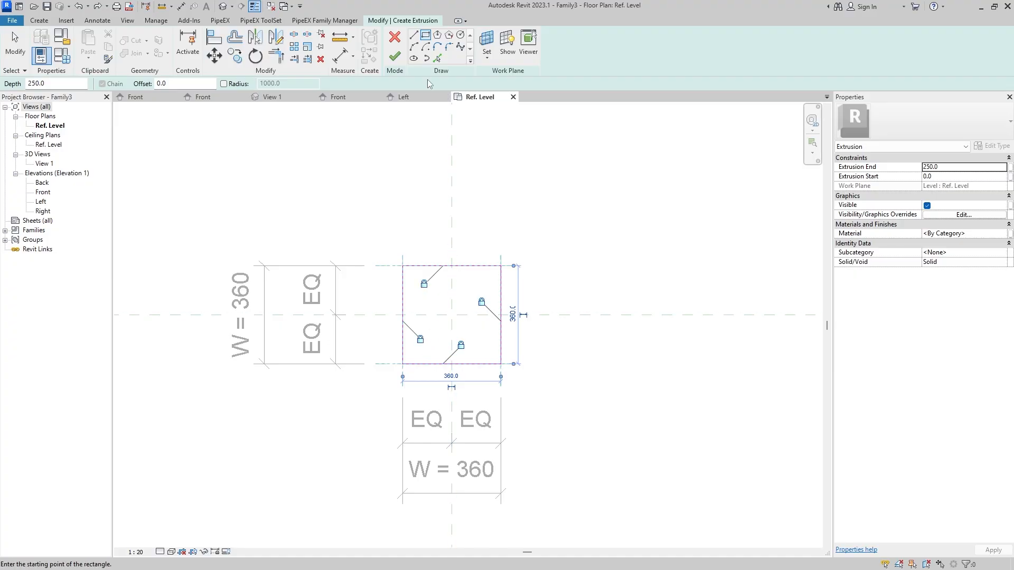
pyautogui.click(395, 57)
# In the Front elevation, draw a horizontal reference plane about 44 mm above the Ref. Level across the square extrusion.
pyautogui.click(43, 193)
pyautogui.doubleClick(43, 193)
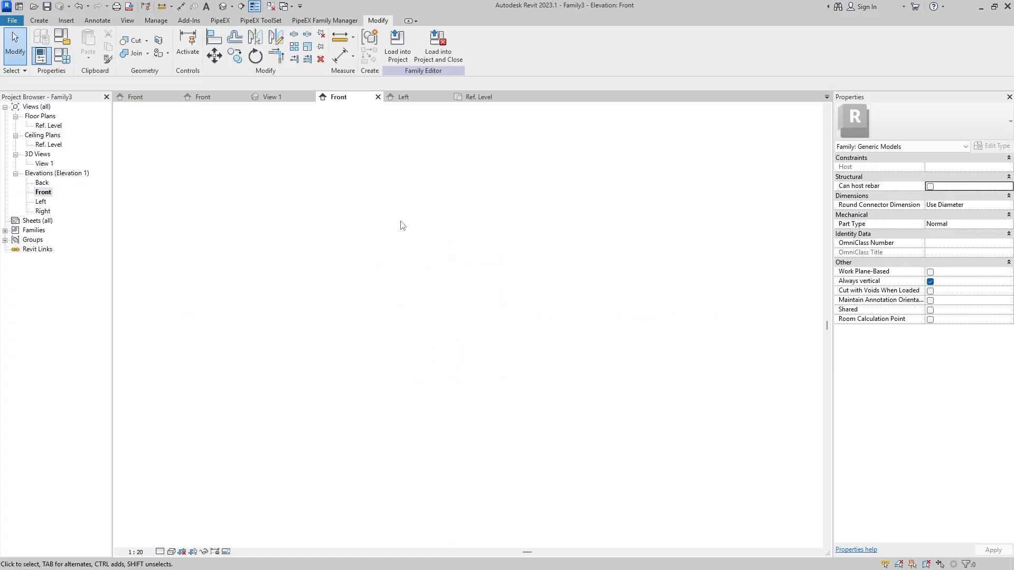
pyautogui.scroll(5, 417, 428)
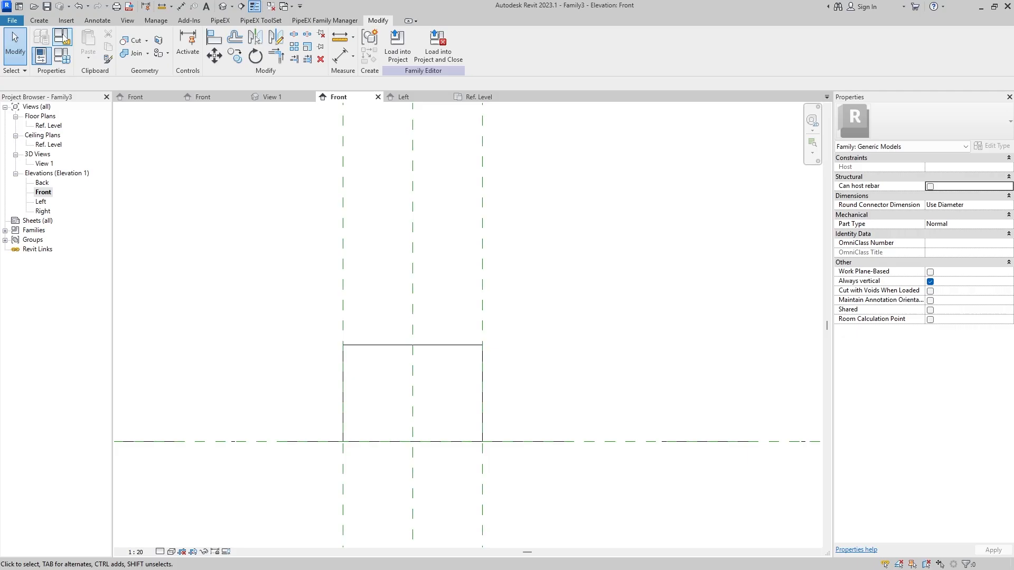
pyautogui.click(39, 20)
pyautogui.click(577, 46)
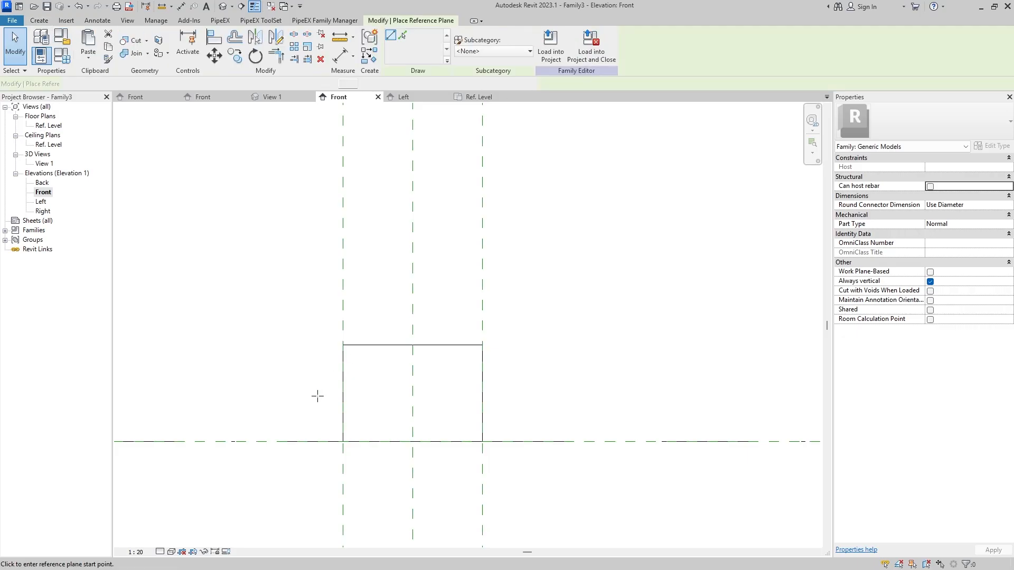
pyautogui.click(277, 424)
pyautogui.click(542, 424)
pyautogui.press('Escape')
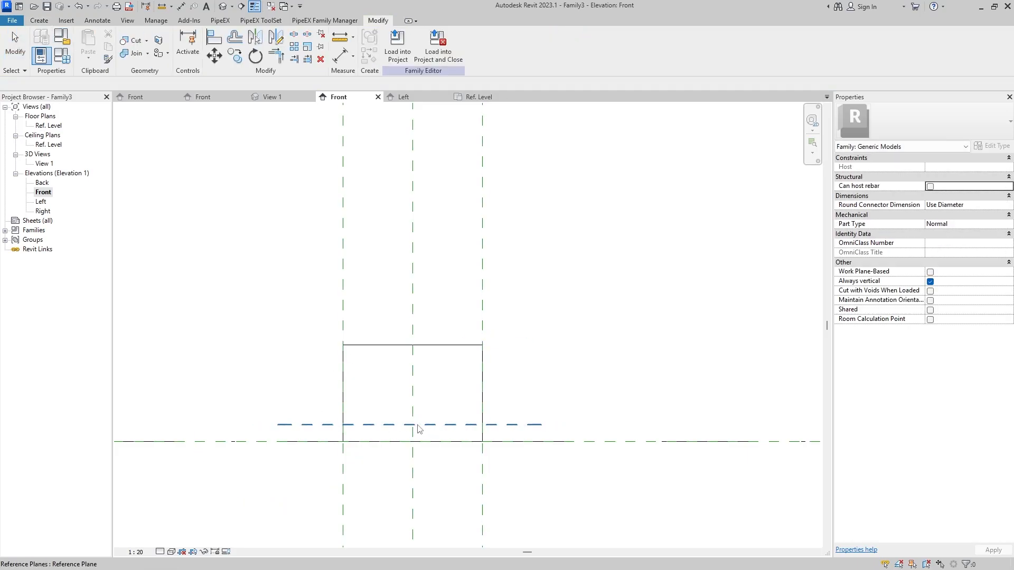
# Pull the top face of the square extrusion down to the new horizontal reference plane and lock it there.
pyautogui.click(344, 379)
pyautogui.moveTo(420, 342); pyautogui.dragTo(443, 422)
pyautogui.click(416, 346)
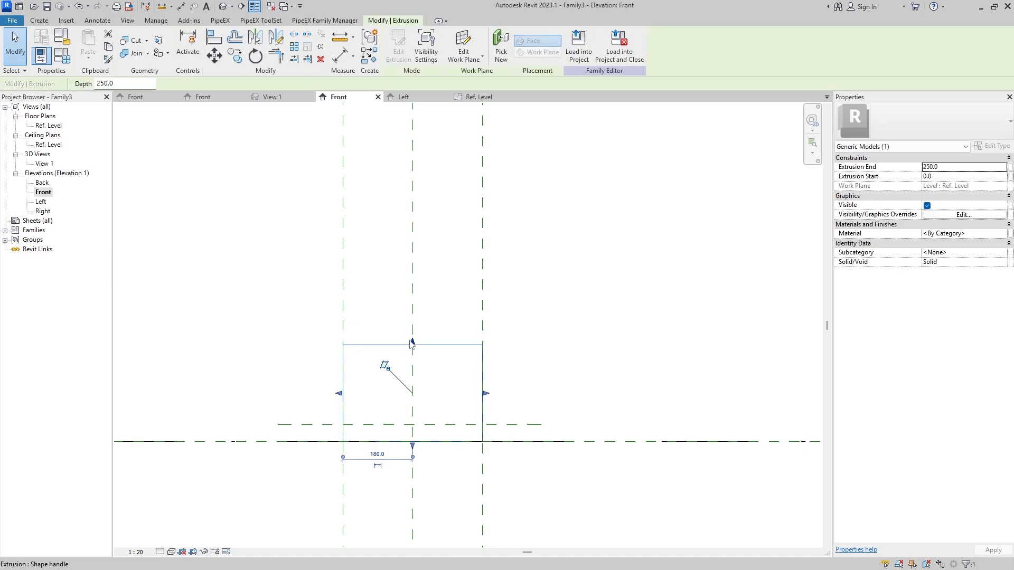
pyautogui.moveTo(412, 342); pyautogui.dragTo(437, 425)
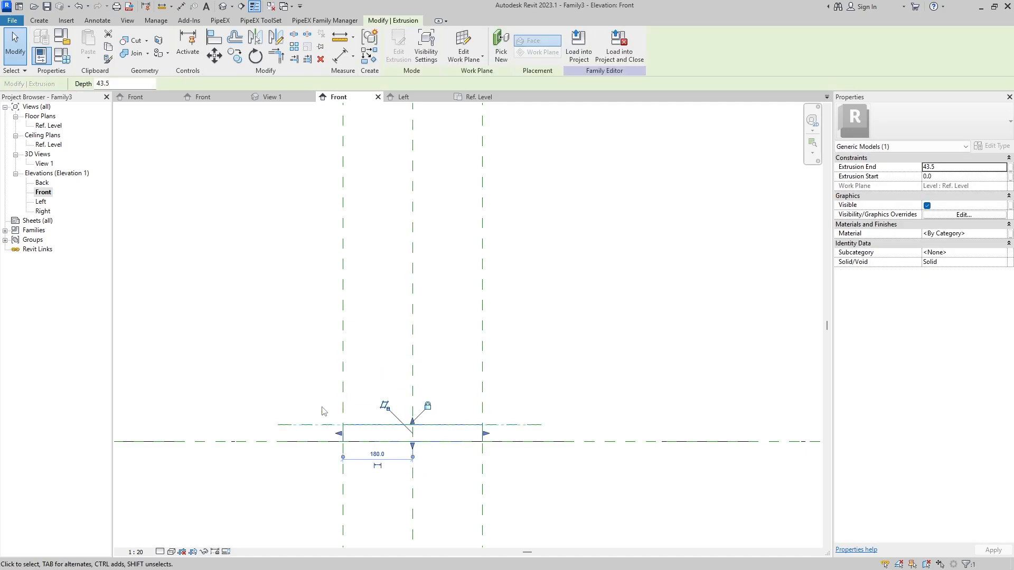
pyautogui.click(324, 411)
# Dimension the plate thickness between the Ref. Level and the horizontal reference plane above it.
pyautogui.click(97, 20)
pyautogui.click(43, 46)
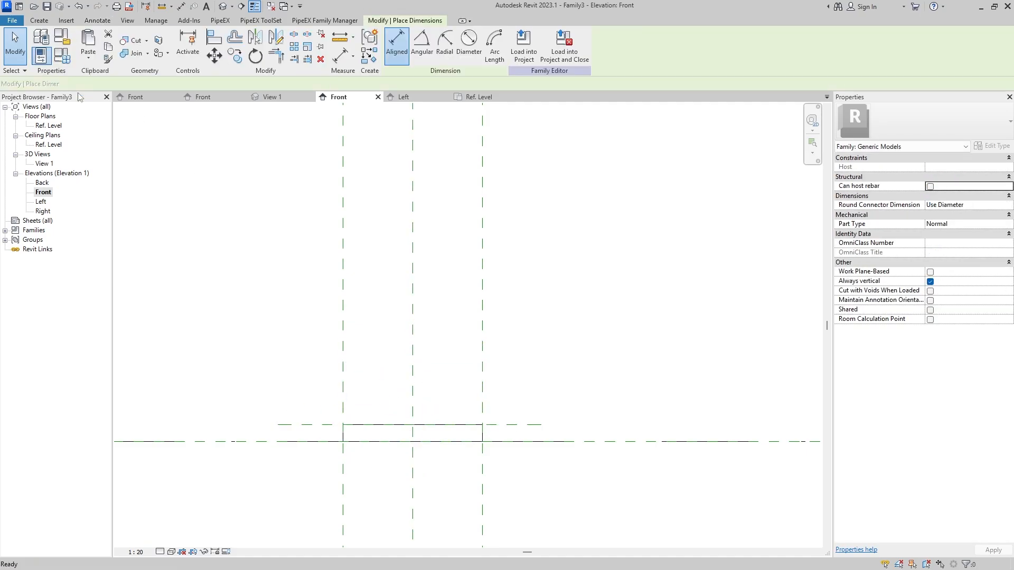
pyautogui.click(274, 443)
pyautogui.click(288, 425)
pyautogui.click(234, 385)
pyautogui.press('Escape')
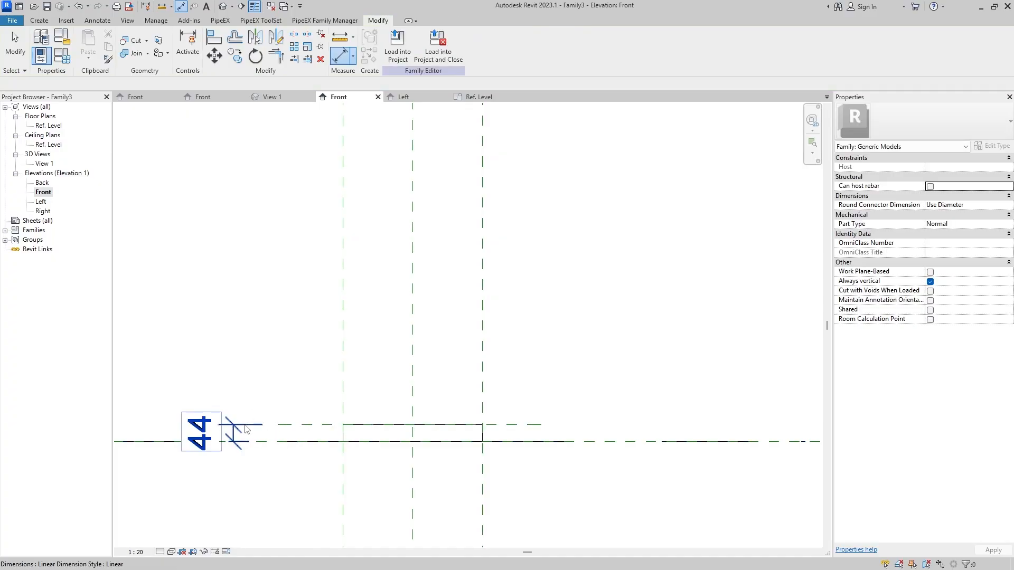
# Label the plate thickness dimension with a new instance parameter named pt.
pyautogui.click(246, 429)
pyautogui.click(497, 45)
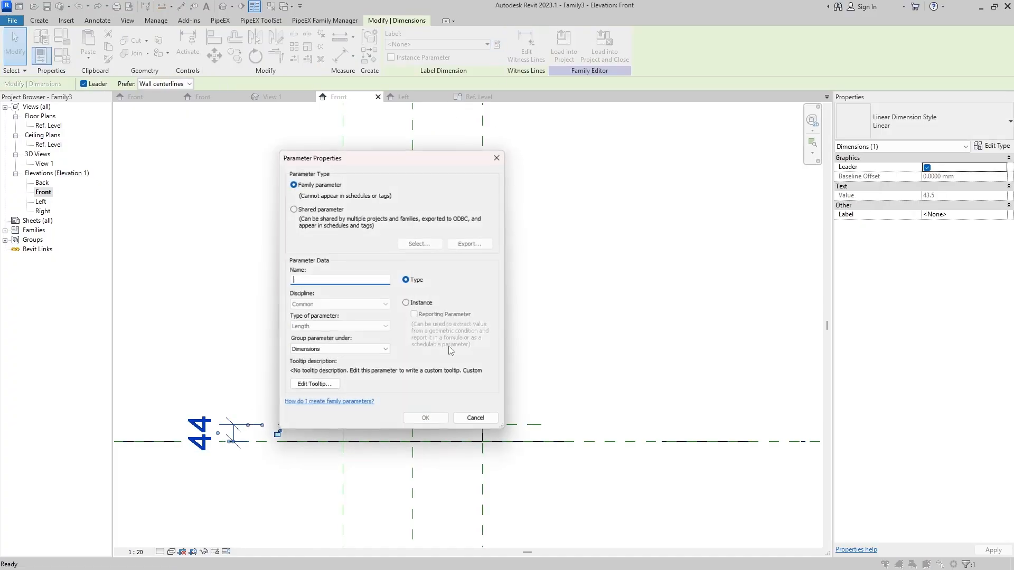
pyautogui.click(411, 305)
pyautogui.click(353, 281)
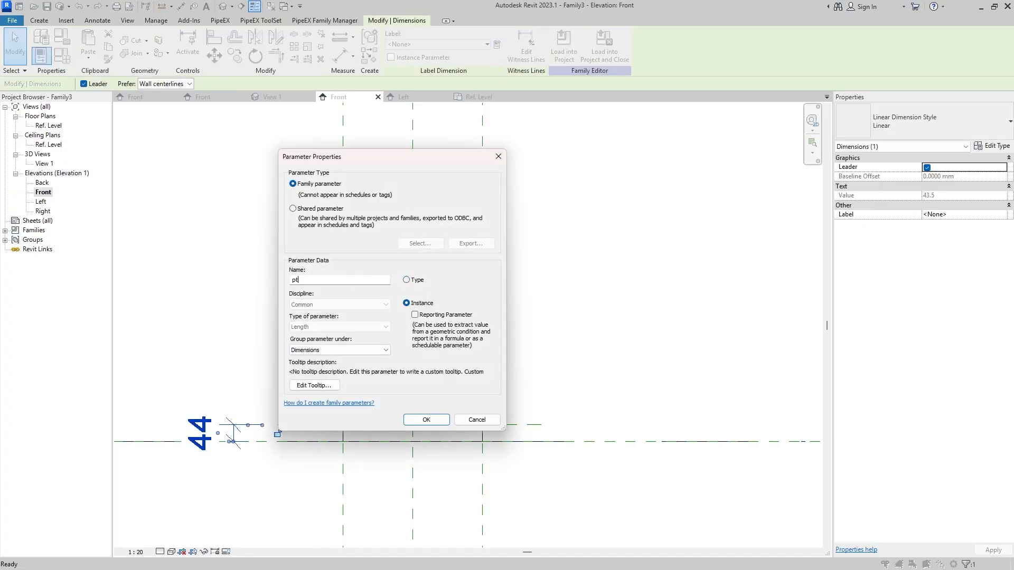
pyautogui.click(438, 420)
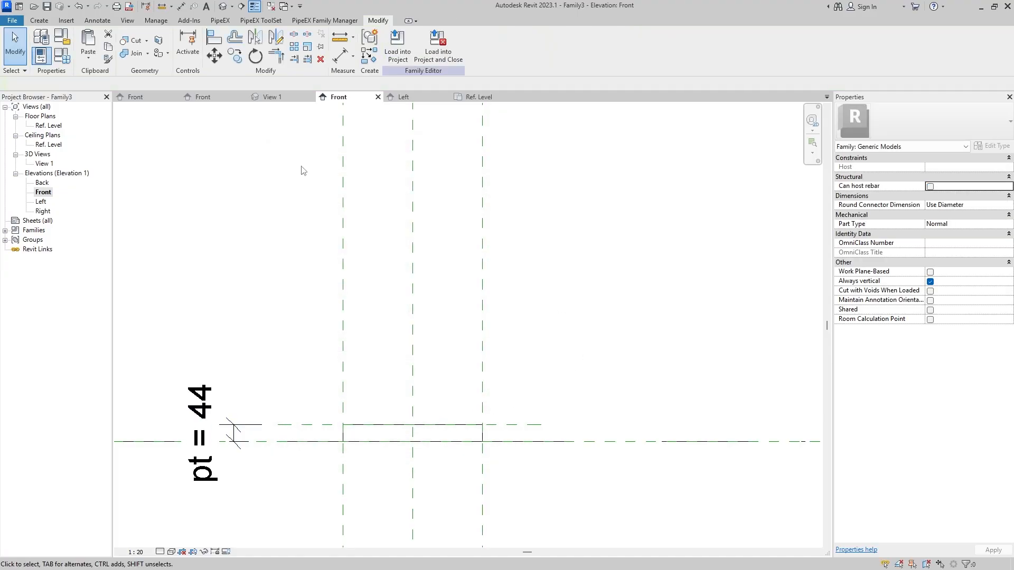
# Start an extrusion in the Ref. Level plan and sketch a circle of 100 mm radius at the centre planes' intersection.
pyautogui.scroll(-2, 339, 233)
pyautogui.click(47, 126)
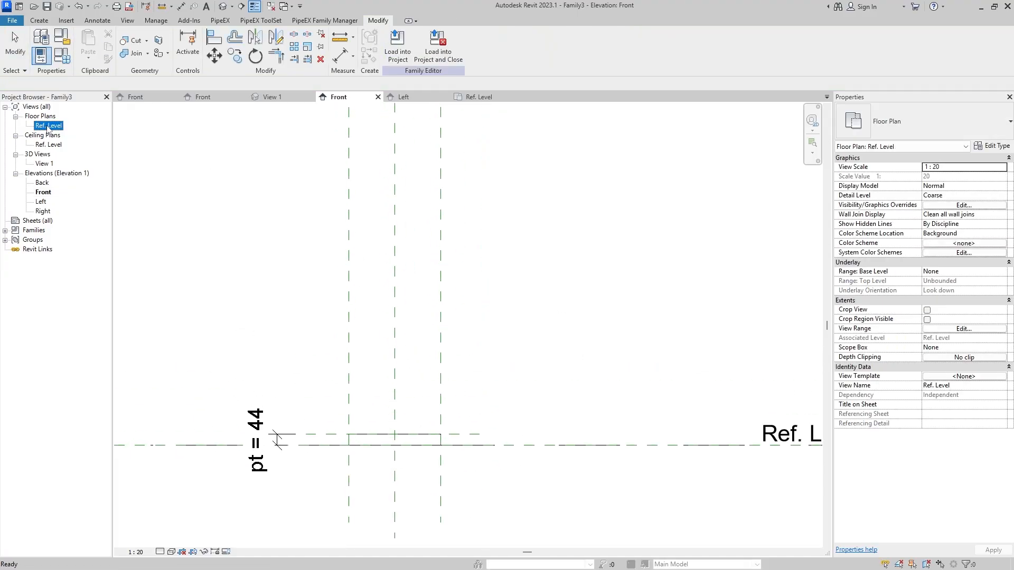
pyautogui.doubleClick(47, 126)
pyautogui.click(39, 20)
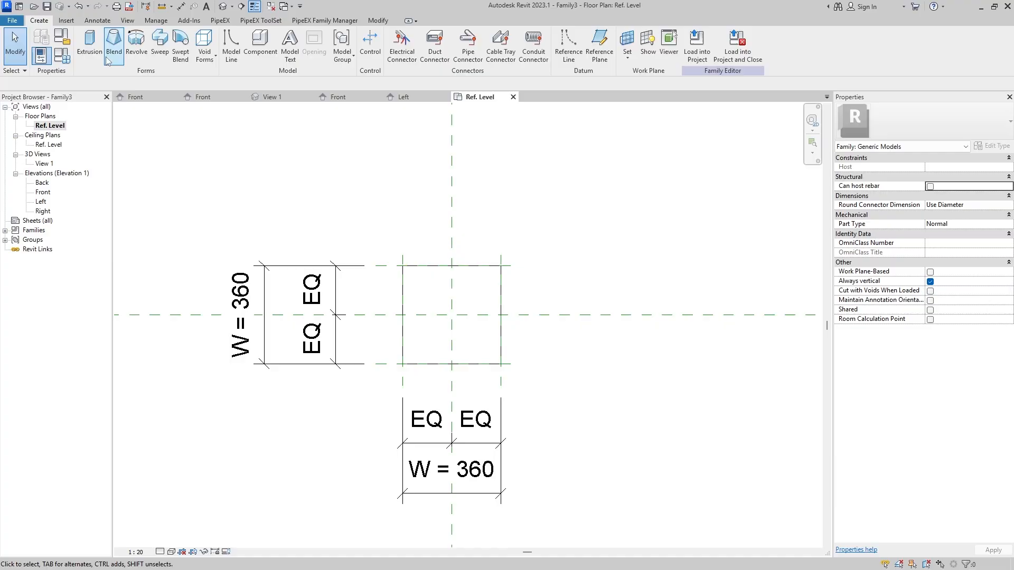
pyautogui.click(89, 45)
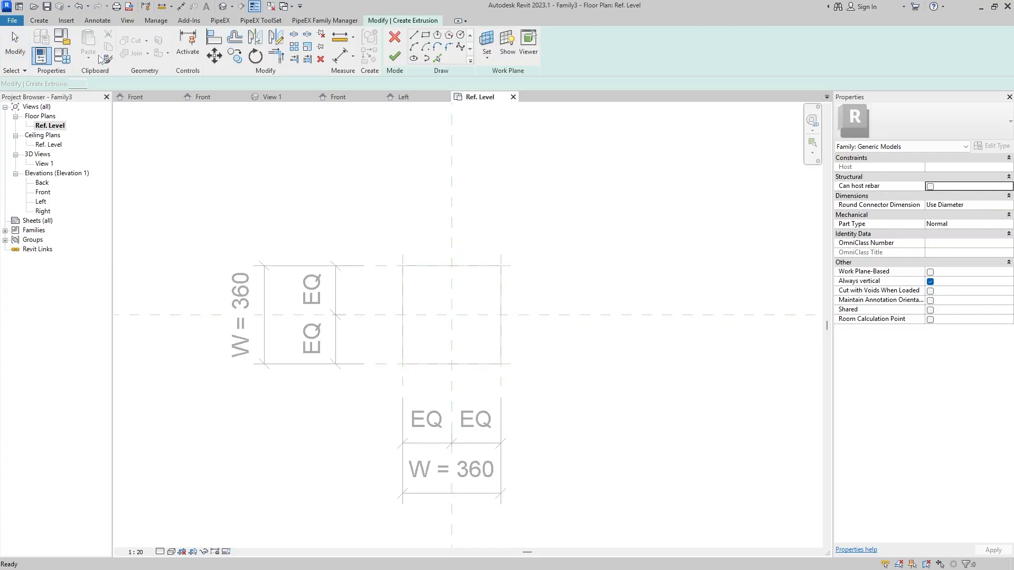
pyautogui.click(451, 315)
pyautogui.click(478, 314)
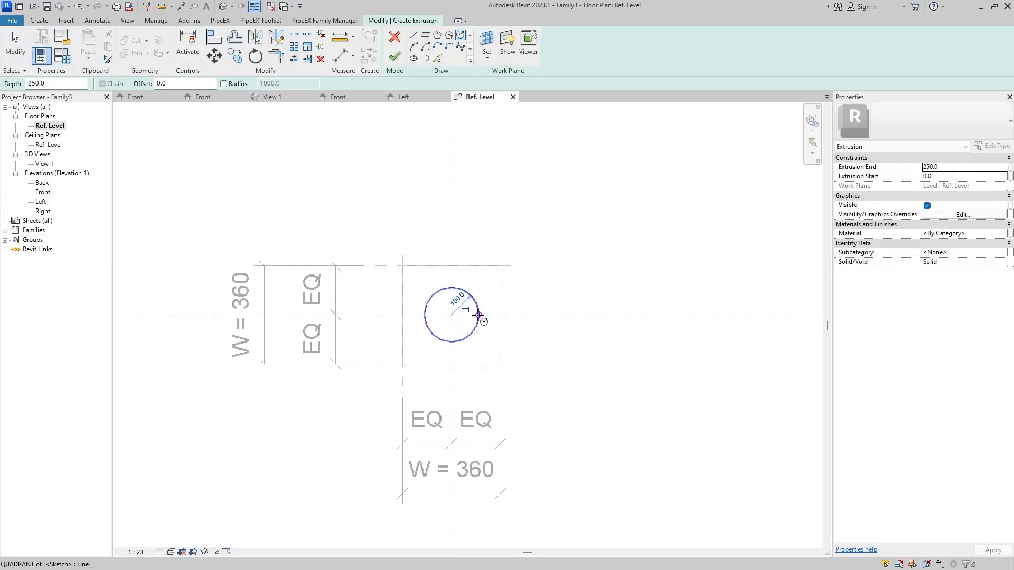
pyautogui.press('Escape')
# Make the circle's temporary radius dimension permanent and change its type to the Diameter dimension style.
pyautogui.click(476, 329)
pyautogui.click(463, 309)
pyautogui.click(459, 308)
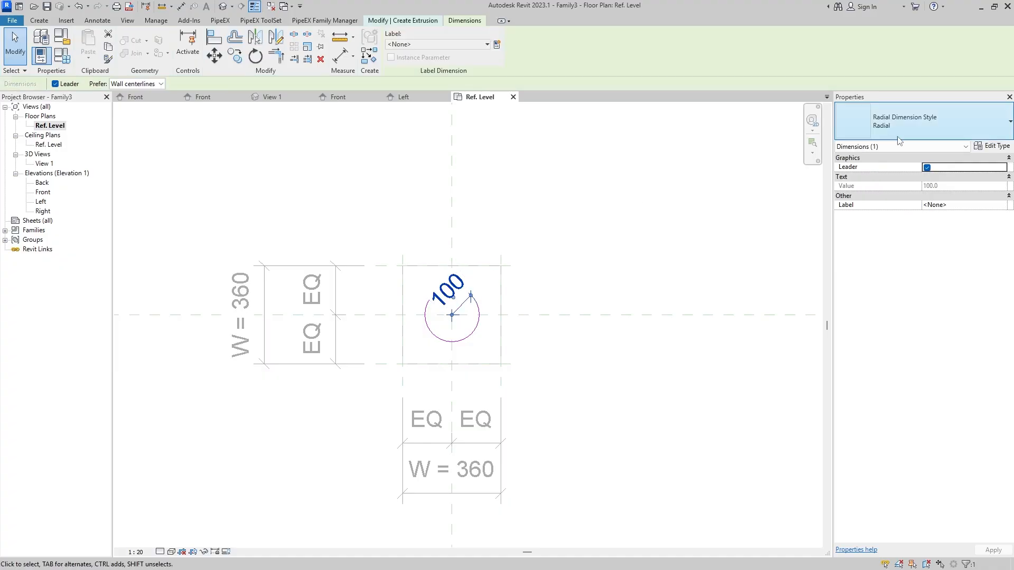
pyautogui.click(898, 136)
pyautogui.click(877, 172)
pyautogui.press('Escape')
pyautogui.click(461, 314)
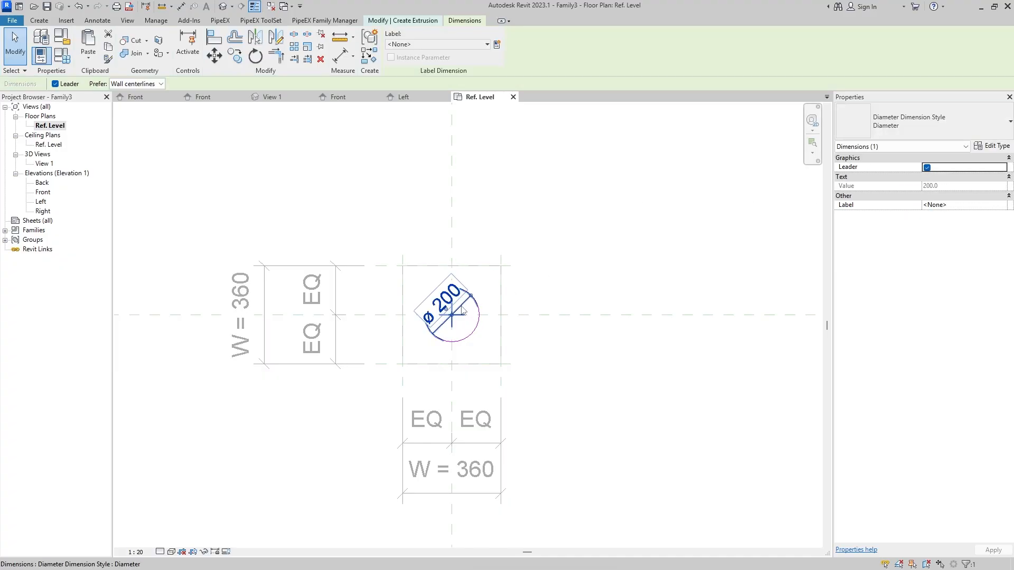
# Label the circle's diameter with a new instance parameter named ld and finish the round extrusion.
pyautogui.scroll(2, 481, 257)
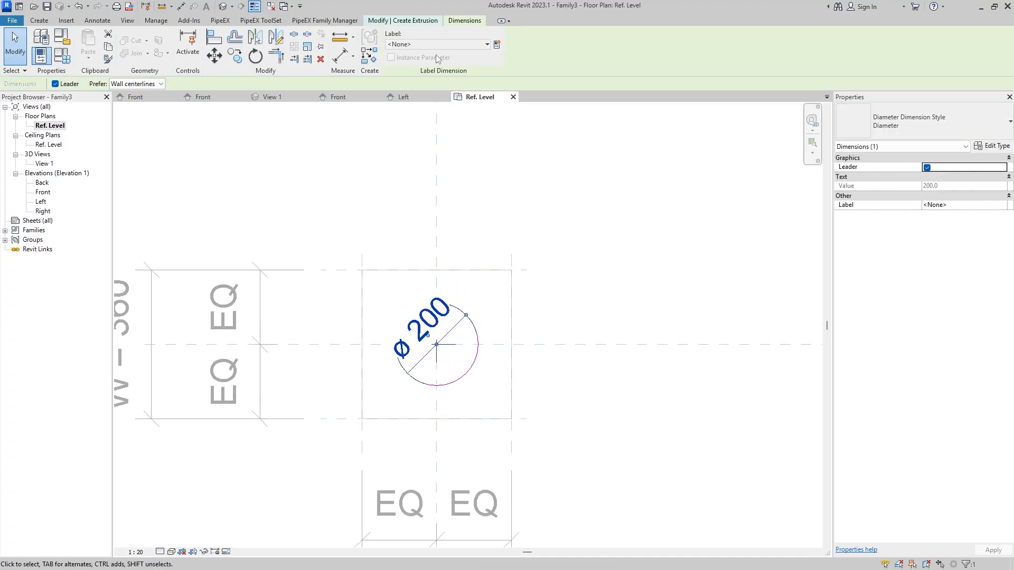
pyautogui.click(497, 44)
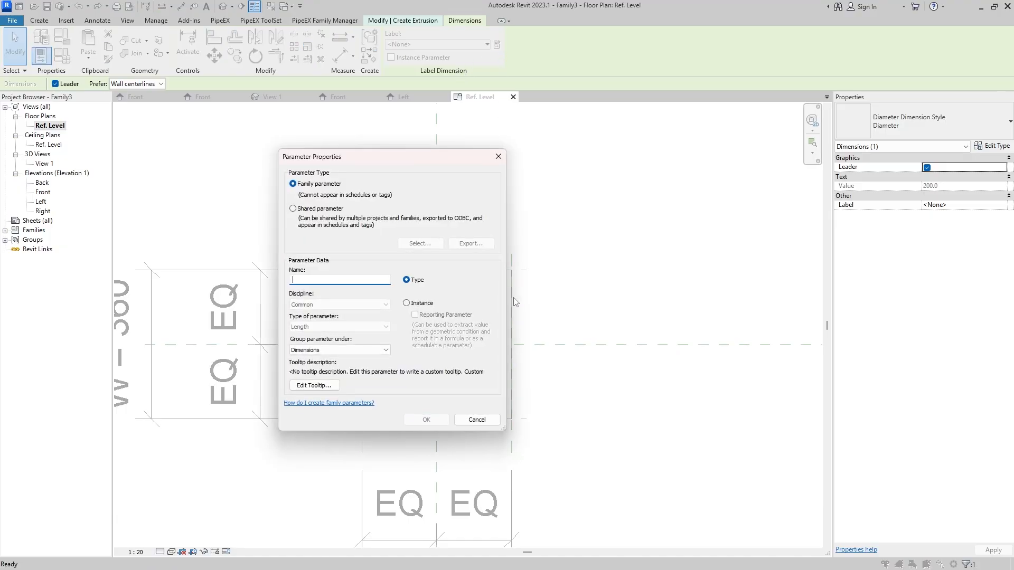
pyautogui.click(417, 304)
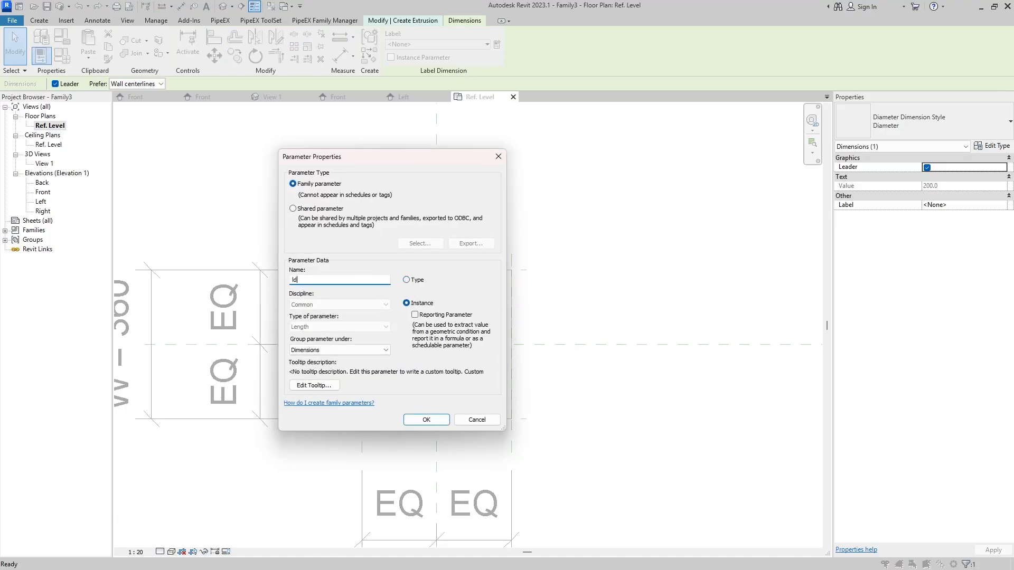
pyautogui.click(426, 420)
pyautogui.click(398, 51)
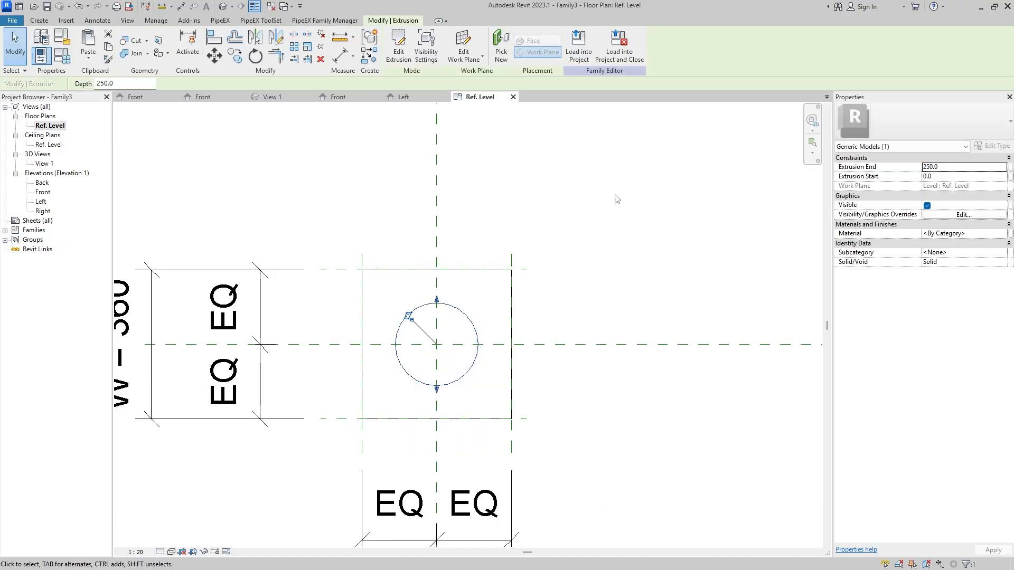
# Open the Front elevation and examine the base plate and leg extrusions relative to the Ref. Level.
pyautogui.doubleClick(42, 192)
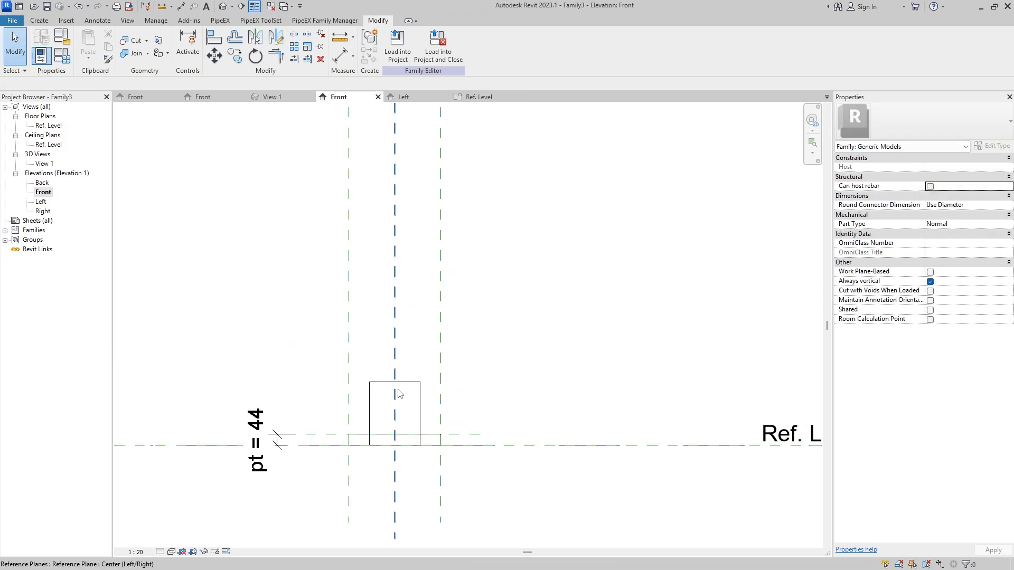
pyautogui.click(405, 387)
pyautogui.scroll(2, 405, 387)
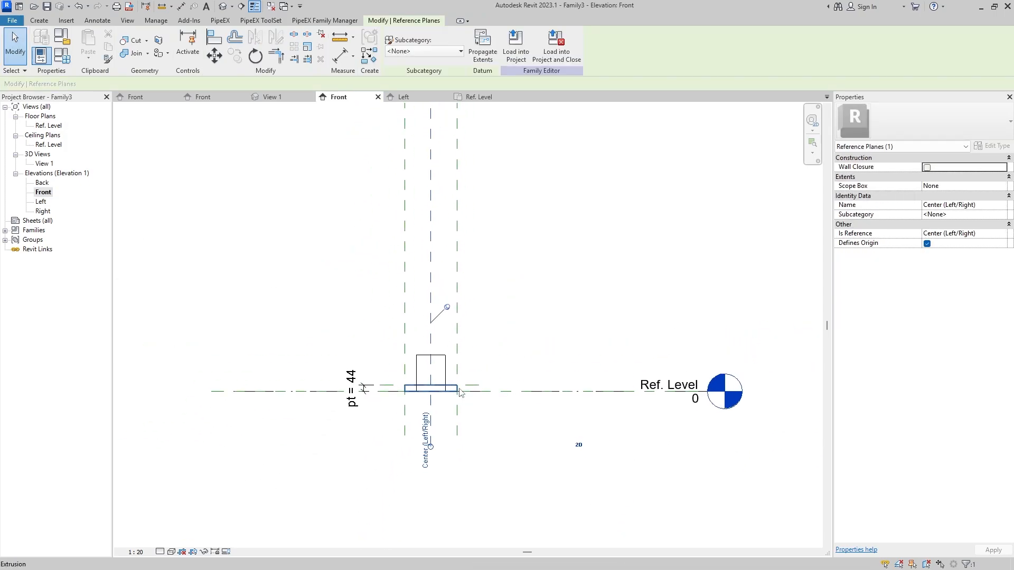
pyautogui.scroll(-2, 441, 366)
pyautogui.moveTo(450, 380); pyautogui.dragTo(448, 342, button='middle')
pyautogui.scroll(2, 447, 342)
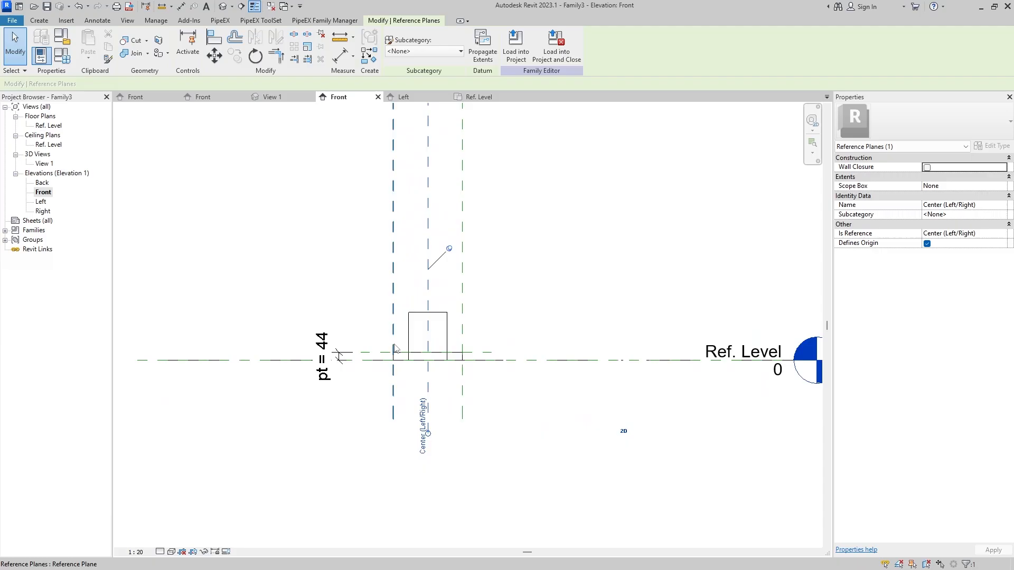
pyautogui.scroll(-2, 532, 359)
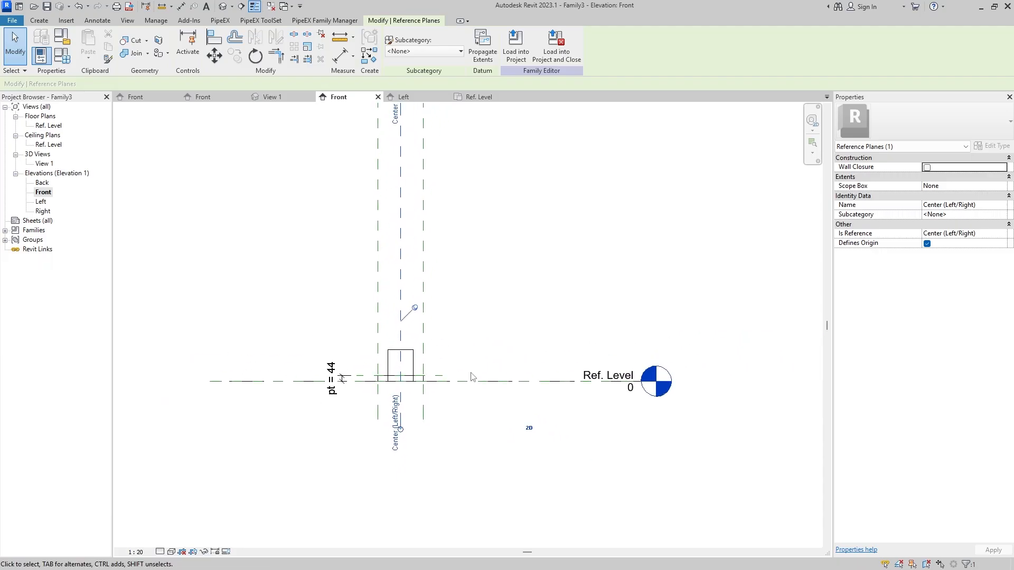
pyautogui.moveTo(452, 381); pyautogui.dragTo(486, 346, button='middle')
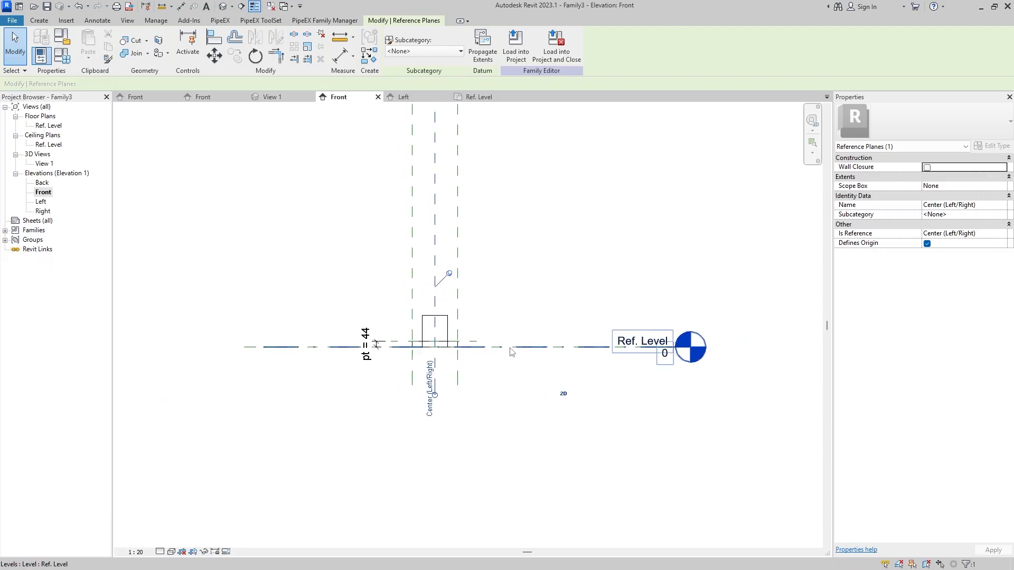
pyautogui.click(529, 326)
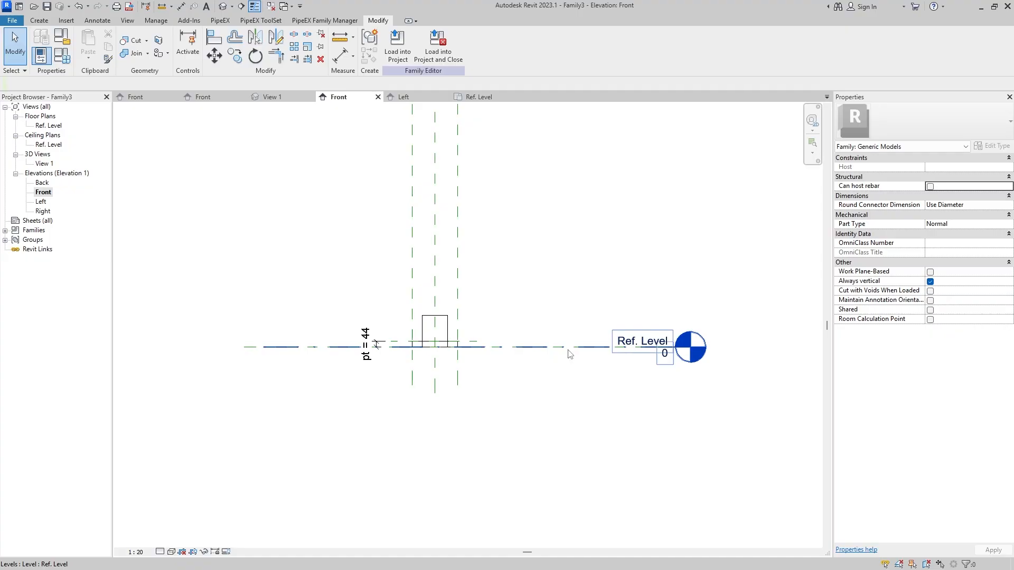
pyautogui.scroll(2, 385, 334)
pyautogui.moveTo(411, 364); pyautogui.dragTo(397, 340, button='middle')
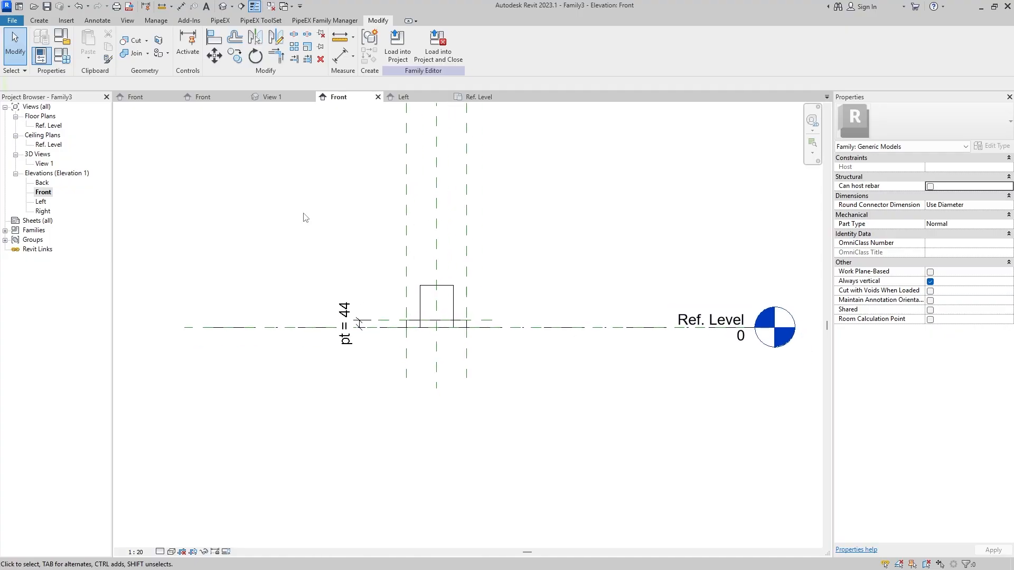
pyautogui.scroll(-2, 377, 316)
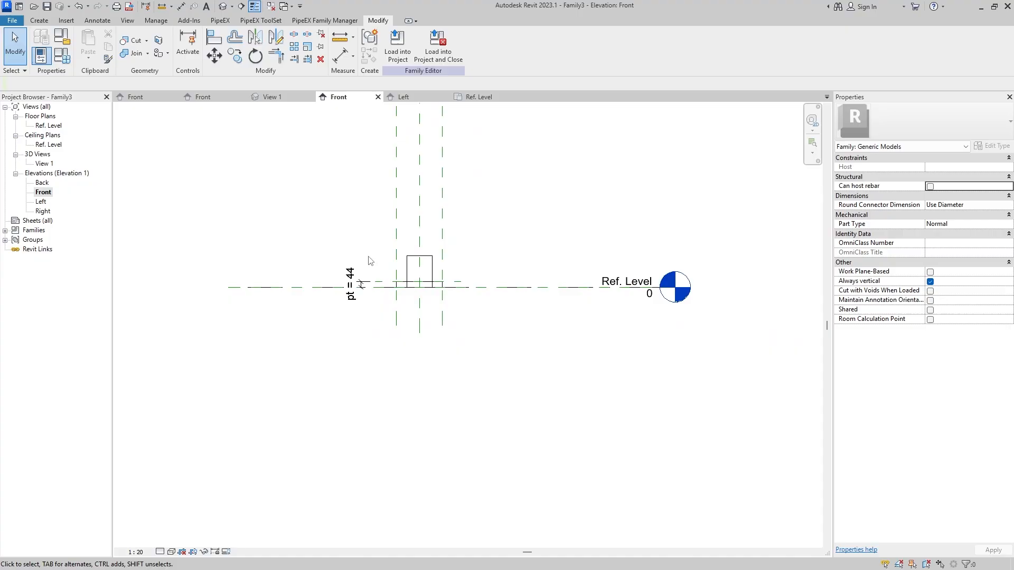
# Draw a horizontal reference plane about 1605 mm below the Ref. Level, beneath the base plate.
pyautogui.click(38, 21)
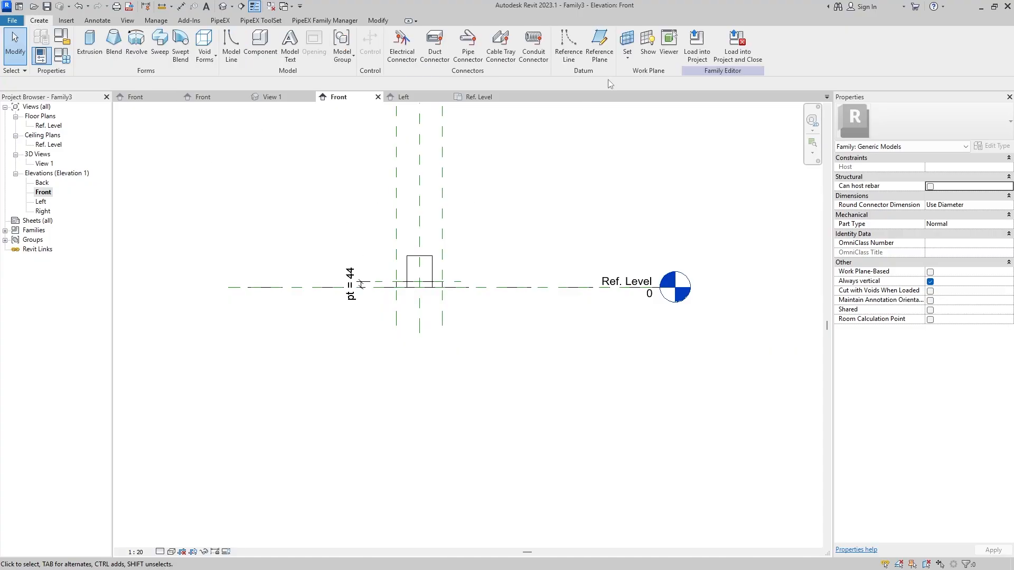
pyautogui.click(599, 45)
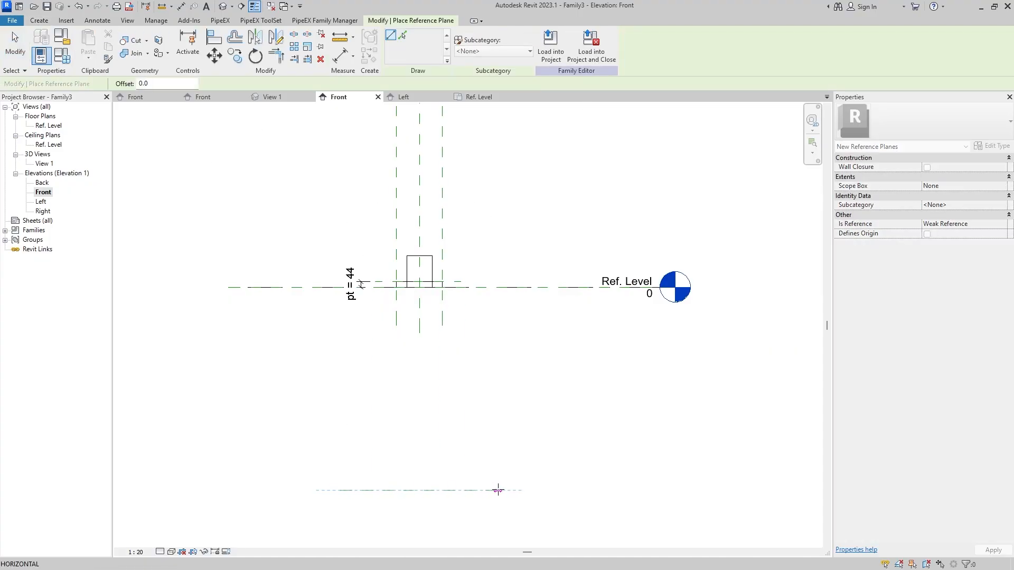
pyautogui.click(497, 490)
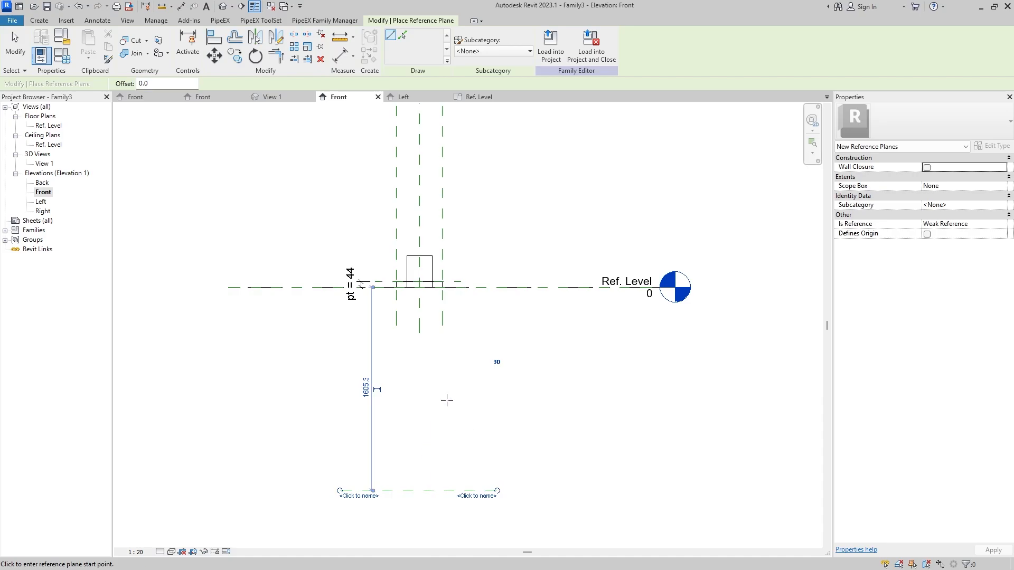
pyautogui.press('Escape')
pyautogui.press('Escape')
pyautogui.click(376, 312)
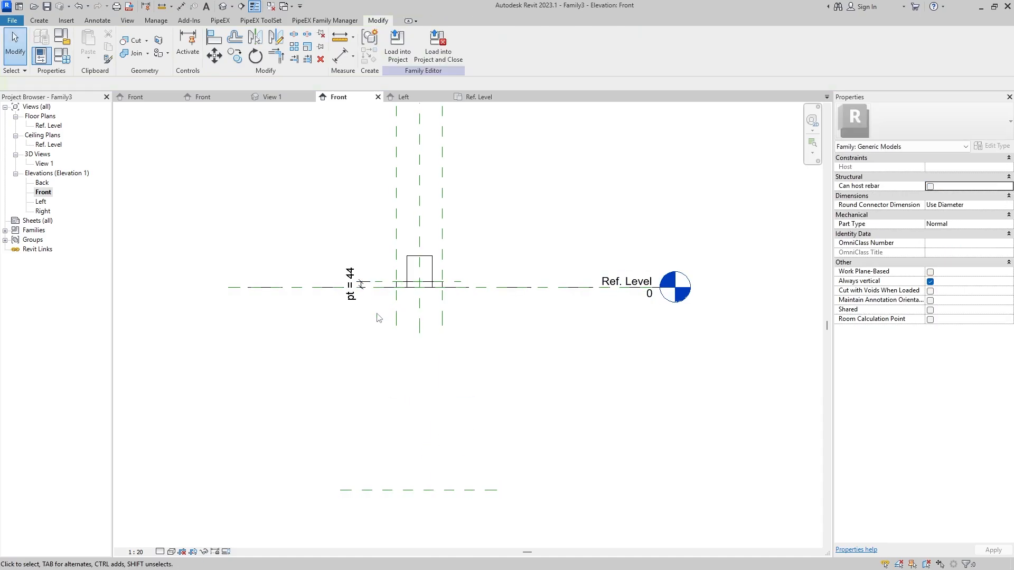
pyautogui.moveTo(376, 311); pyautogui.dragTo(381, 266, button='middle')
pyautogui.scroll(2, 381, 236)
pyautogui.moveTo(370, 157); pyautogui.dragTo(510, 277)
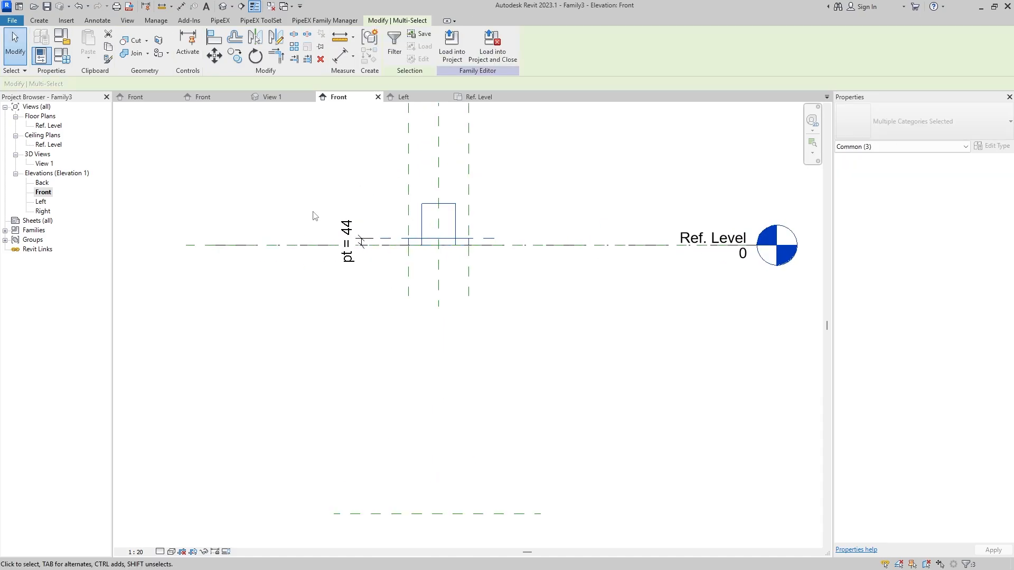
pyautogui.moveTo(276, 157); pyautogui.dragTo(548, 320)
pyautogui.click(214, 55)
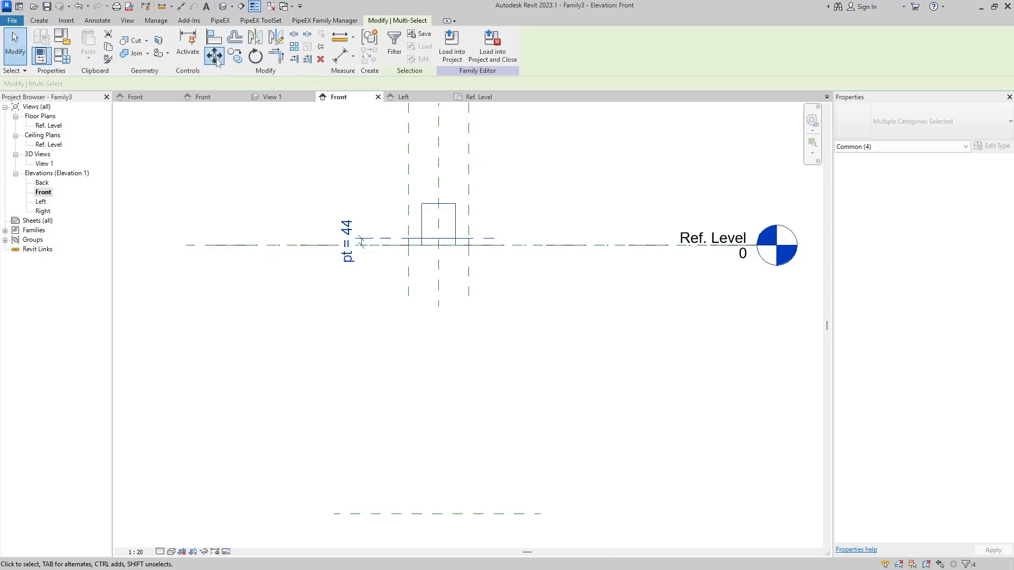
pyautogui.click(412, 245)
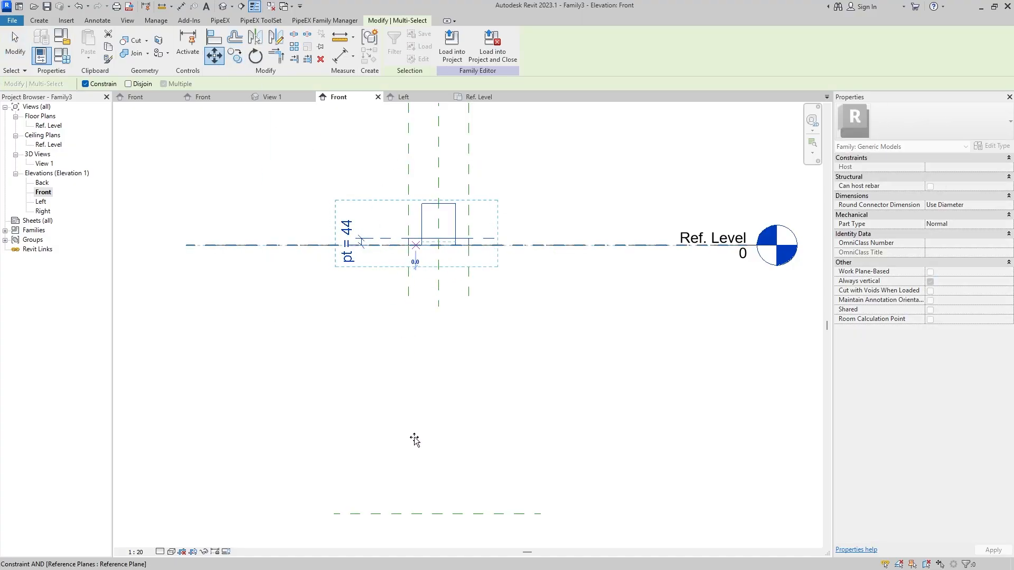
pyautogui.press('Escape')
pyautogui.press('Escape')
# Delete the pt plate thickness dimension beside the base plate.
pyautogui.click(361, 242)
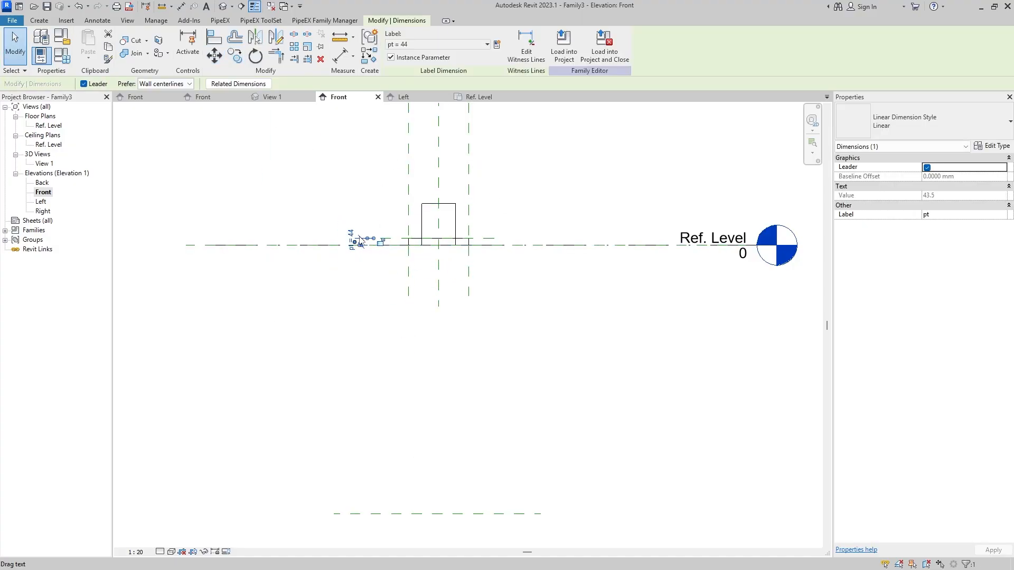
pyautogui.moveTo(329, 159); pyautogui.dragTo(546, 325)
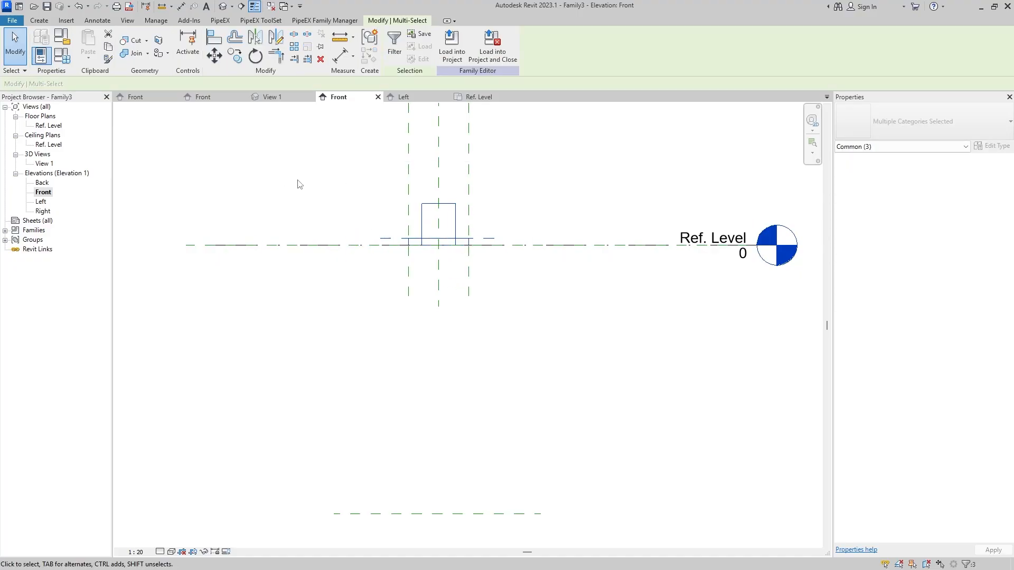
pyautogui.click(214, 55)
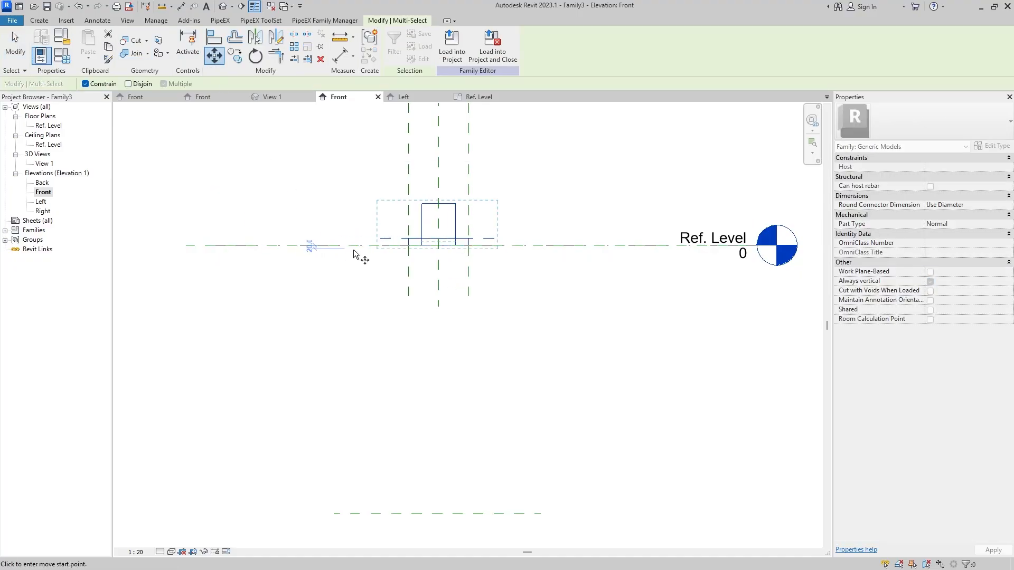
pyautogui.press('Escape')
pyautogui.press('Escape')
# Dissociate the plate and leg extrusions from their work plane and move both down from the Ref. Level onto the lower reference plane.
pyautogui.click(421, 243)
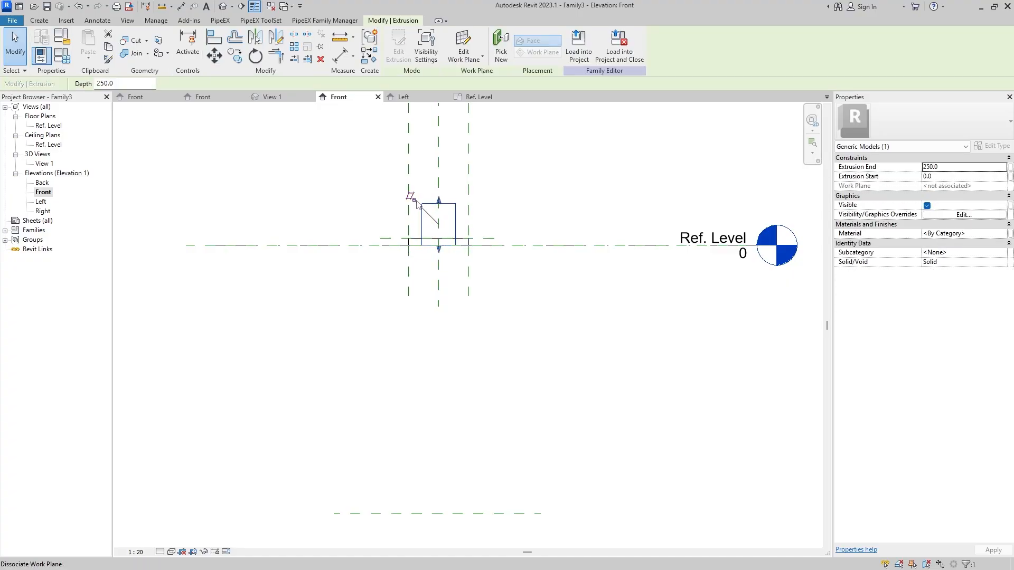
pyautogui.click(355, 191)
pyautogui.moveTo(356, 174); pyautogui.dragTo(499, 276)
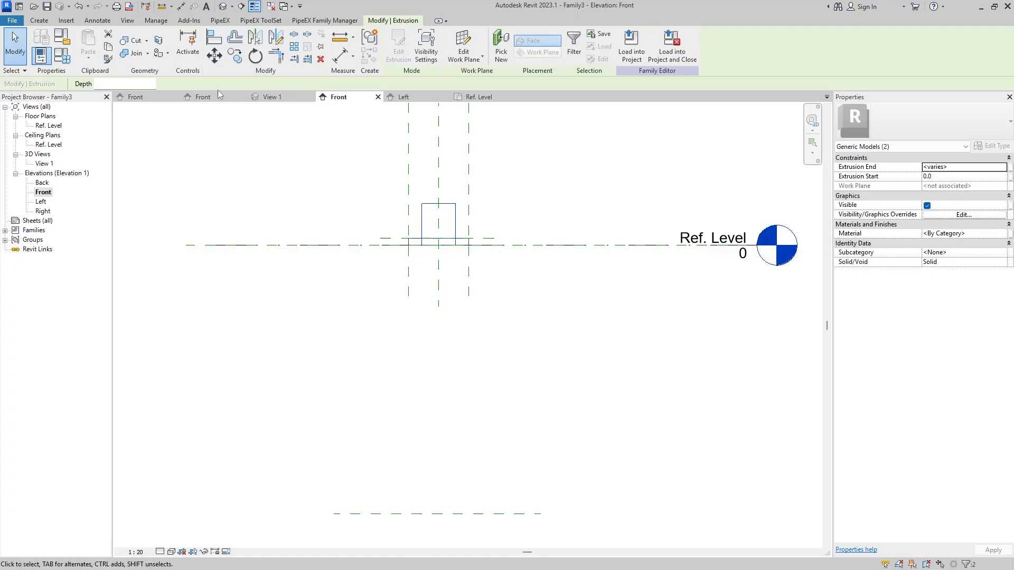
pyautogui.click(214, 55)
pyautogui.click(372, 244)
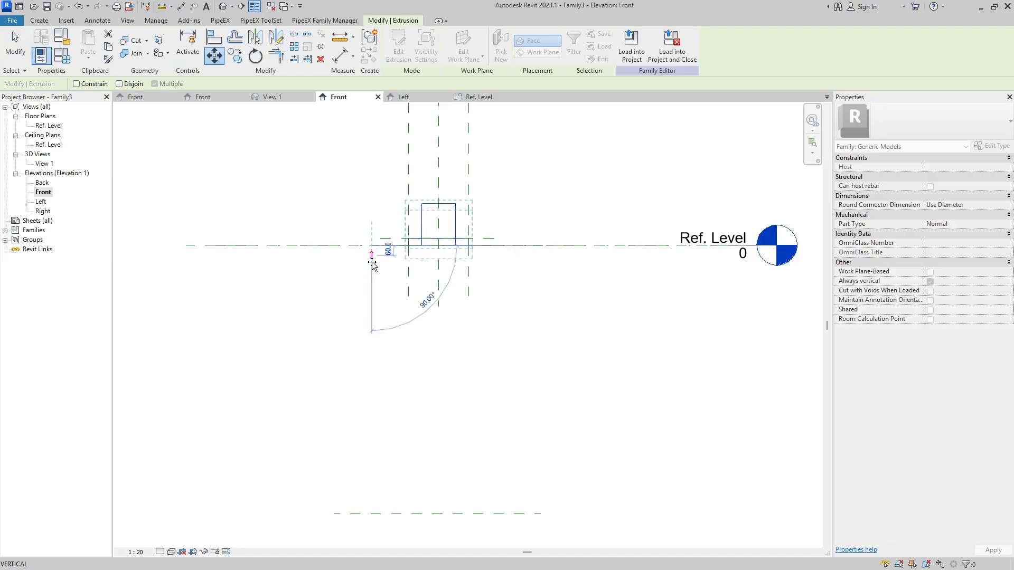
pyautogui.click(372, 513)
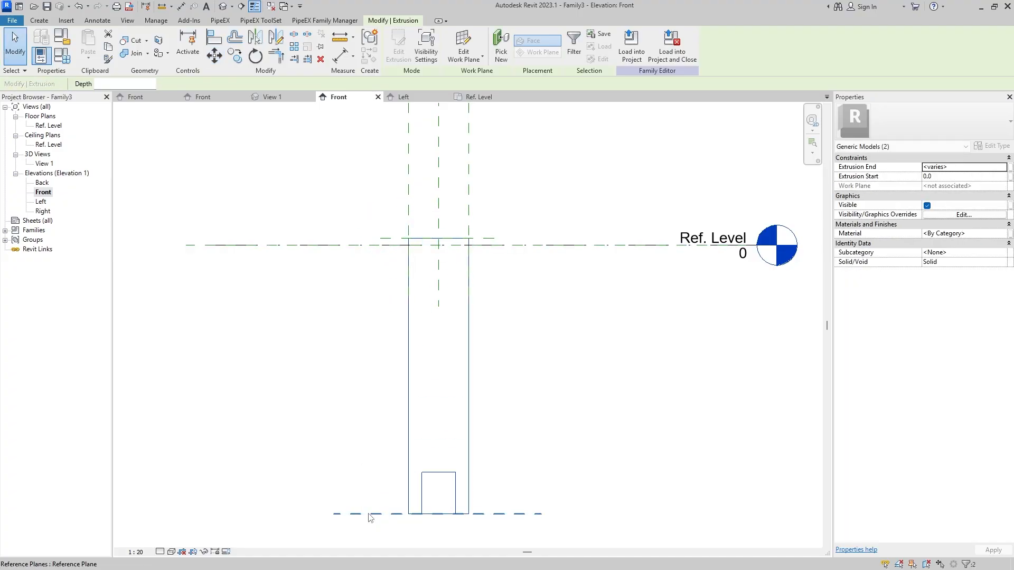
pyautogui.click(498, 409)
pyautogui.click(468, 418)
pyautogui.click(490, 388)
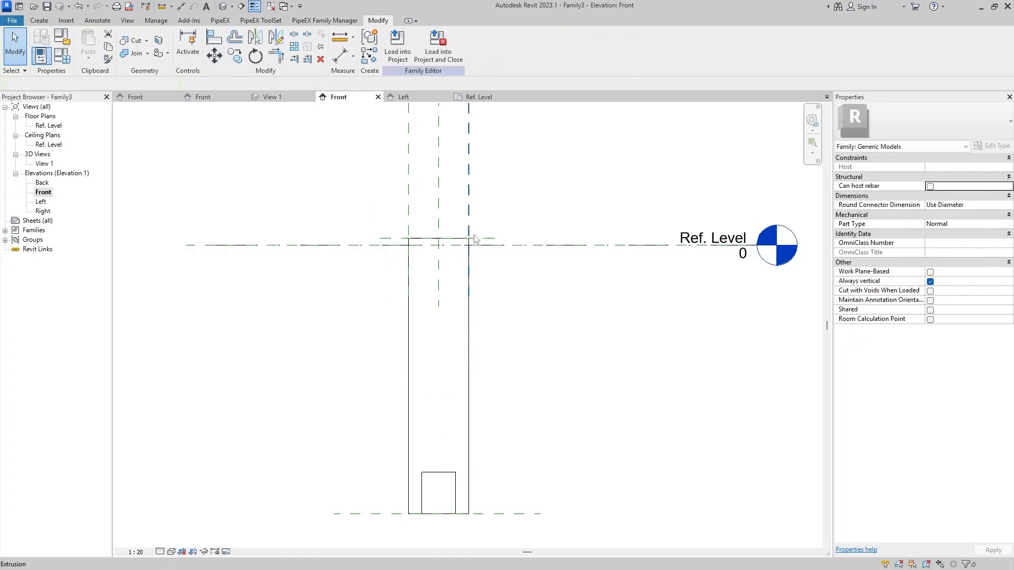
# Move the reference plane at the base plate's top down about 1580 mm, just above the lower reference plane.
pyautogui.click(480, 238)
pyautogui.moveTo(518, 314); pyautogui.dragTo(502, 253, button='middle')
pyautogui.click(214, 57)
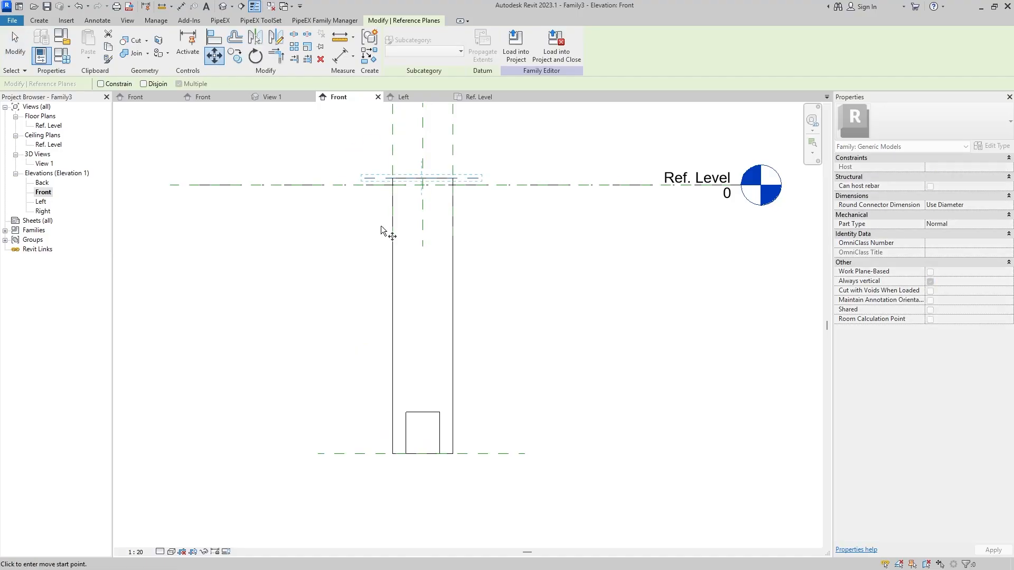
pyautogui.click(376, 179)
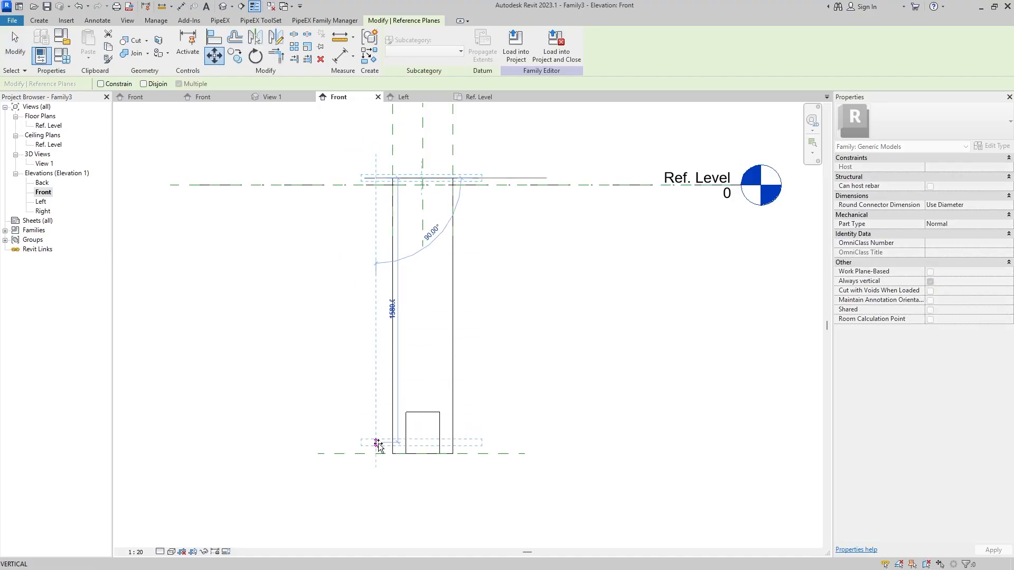
pyautogui.click(378, 444)
pyautogui.press('Escape')
# Stretch the top of the leg extrusion up to the Ref. Level.
pyautogui.click(427, 413)
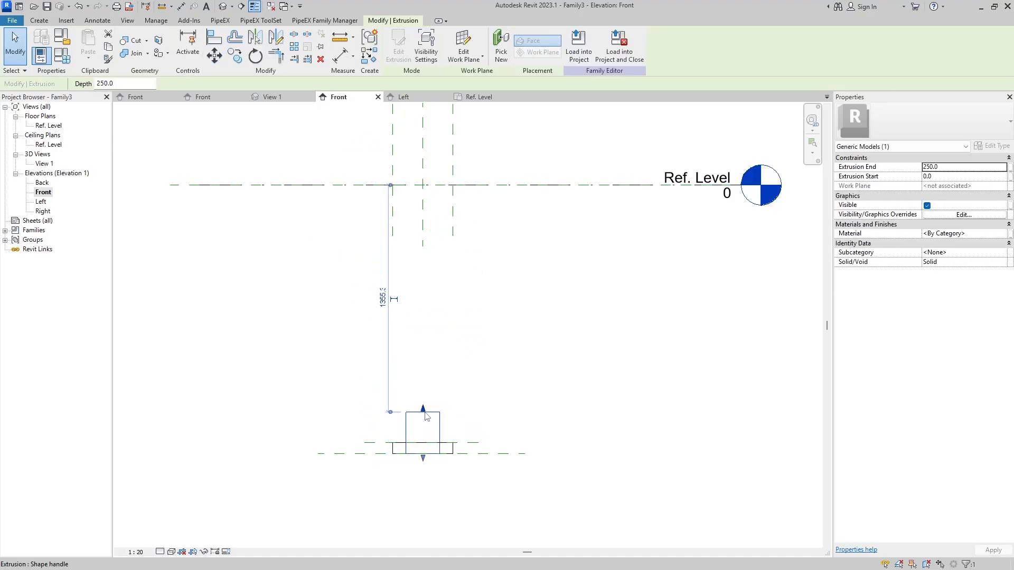
pyautogui.moveTo(422, 413); pyautogui.dragTo(453, 182)
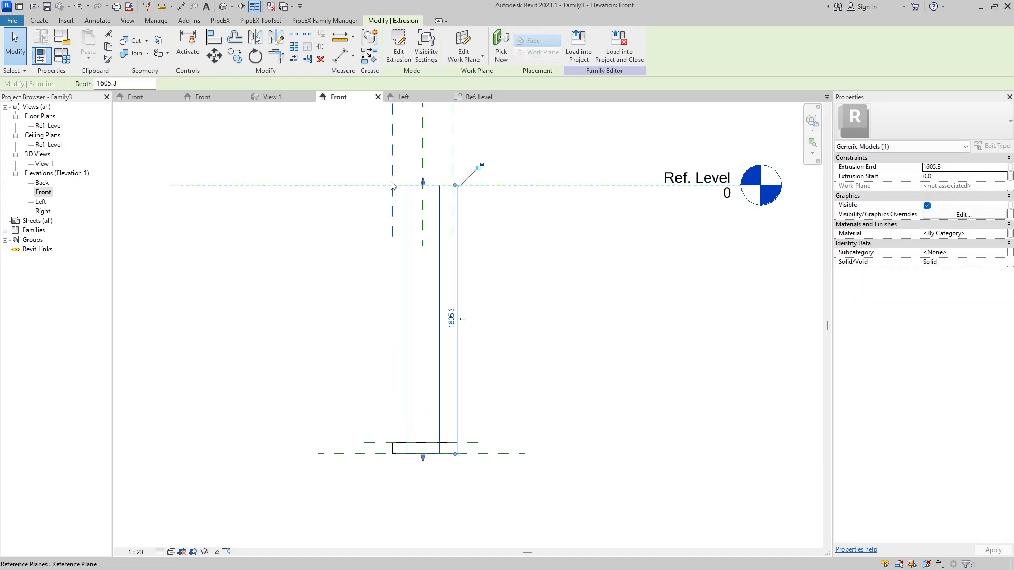
pyautogui.click(550, 334)
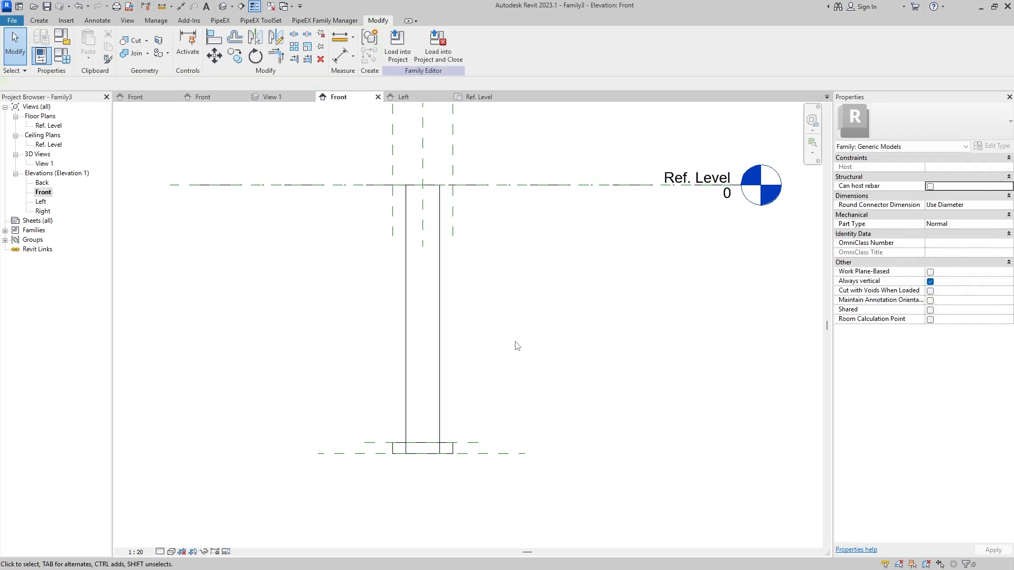
# Add an aligned dimension between the lower reference plane and the Ref. Level beside the leg.
pyautogui.moveTo(517, 318); pyautogui.dragTo(515, 436, button='middle')
pyautogui.scroll(-3, 455, 469)
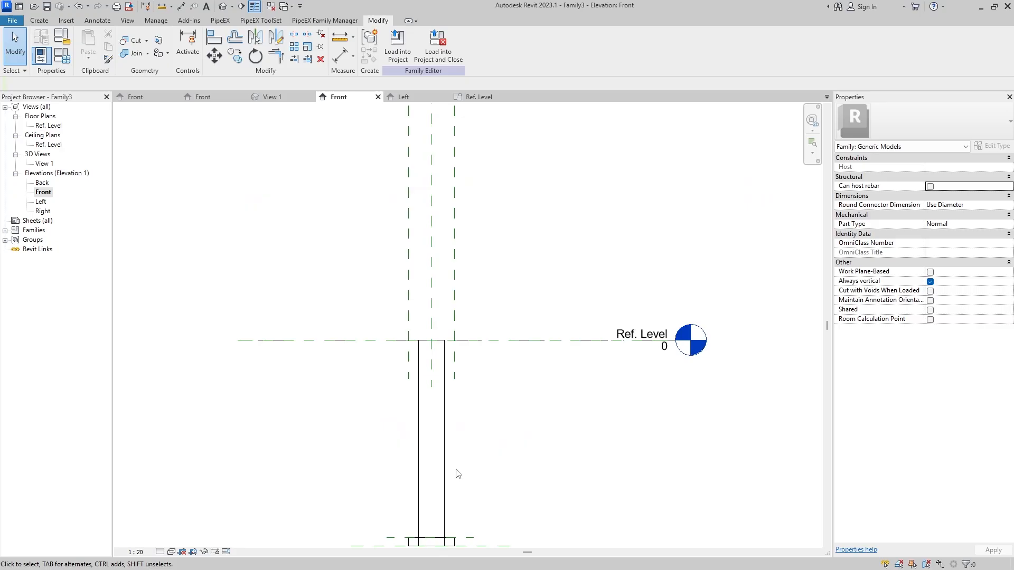
pyautogui.moveTo(453, 422); pyautogui.dragTo(443, 312, button='middle')
pyautogui.click(98, 21)
pyautogui.click(42, 43)
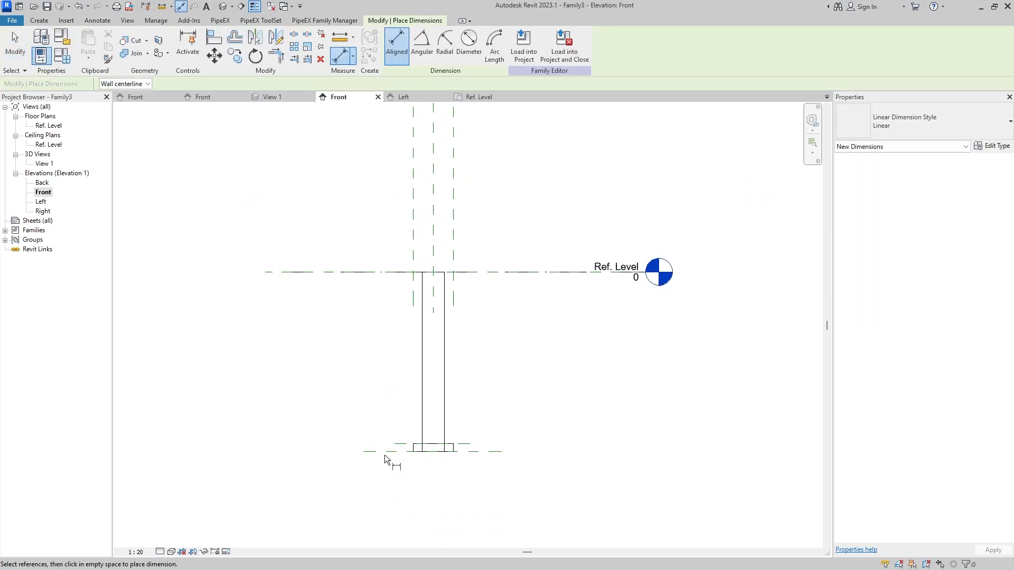
pyautogui.click(383, 451)
pyautogui.click(363, 274)
pyautogui.click(310, 323)
pyautogui.press('Escape')
pyautogui.press('Escape')
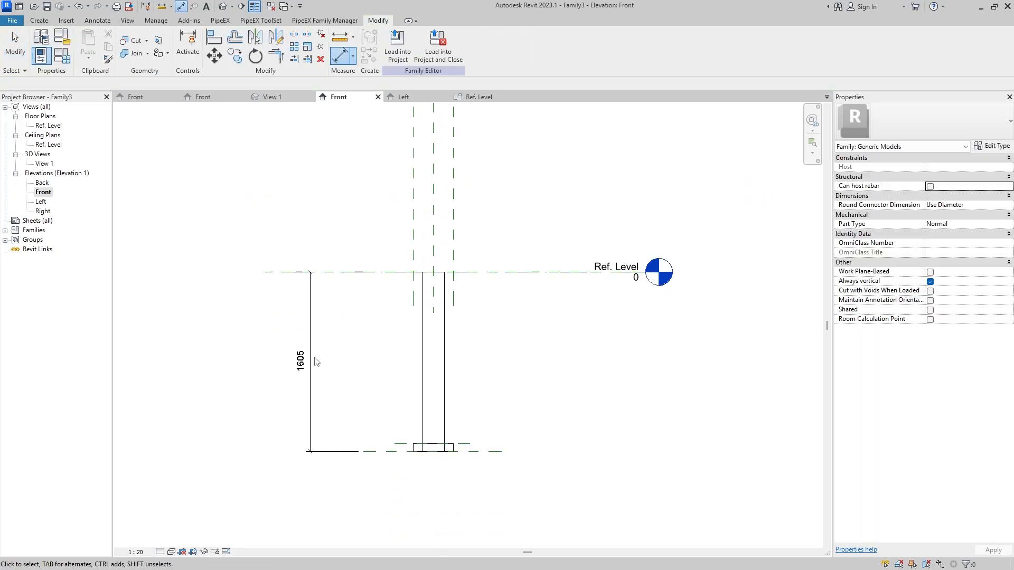
# Label the leg height dimension with a new instance parameter named lh.
pyautogui.click(311, 358)
pyautogui.click(497, 44)
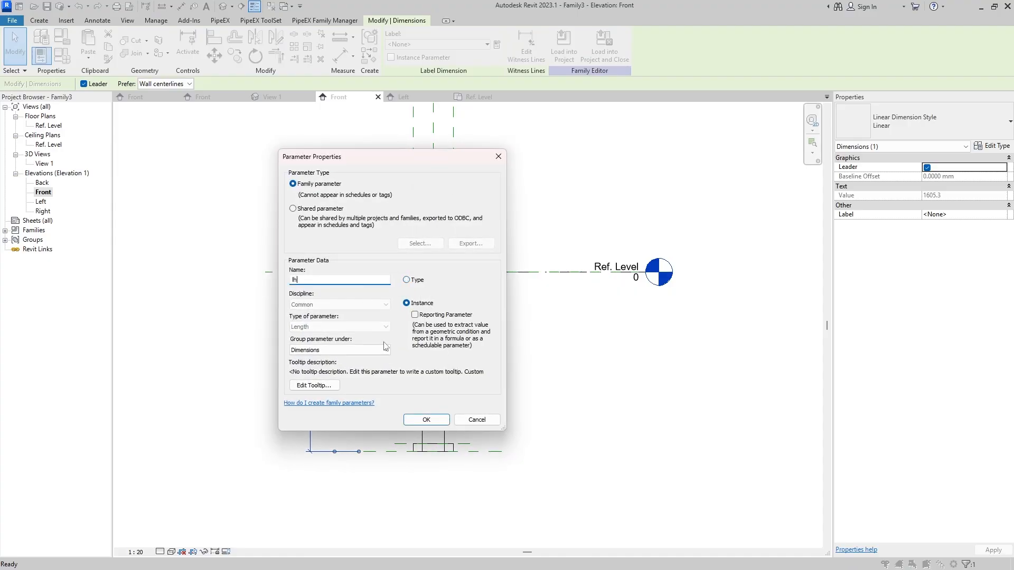
pyautogui.click(426, 420)
pyautogui.press('Escape')
# Move the reference plane at the base plate's top down to about 28.5 mm above the lower reference plane.
pyautogui.scroll(3, 512, 365)
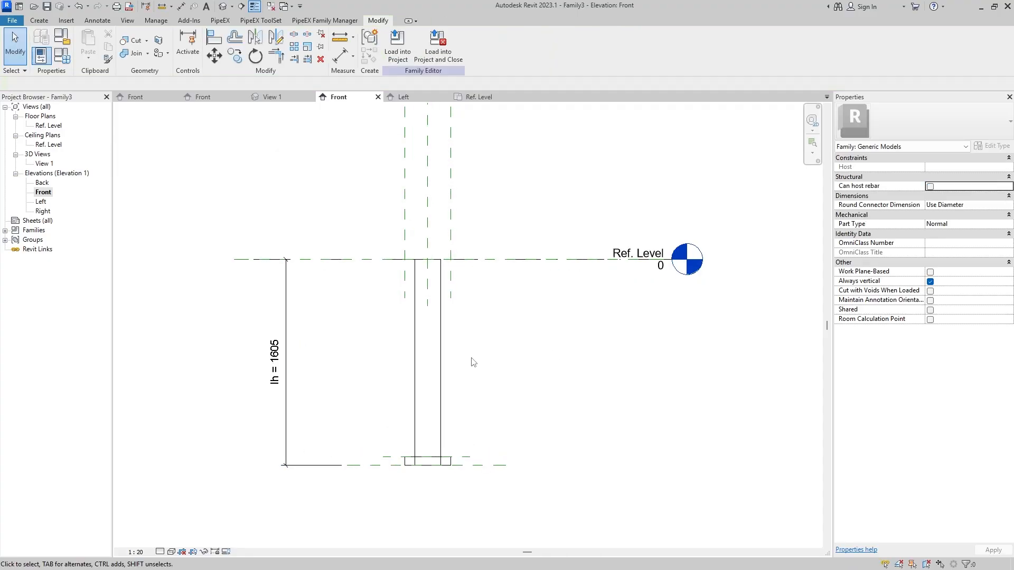
pyautogui.scroll(2, 473, 453)
pyautogui.click(476, 455)
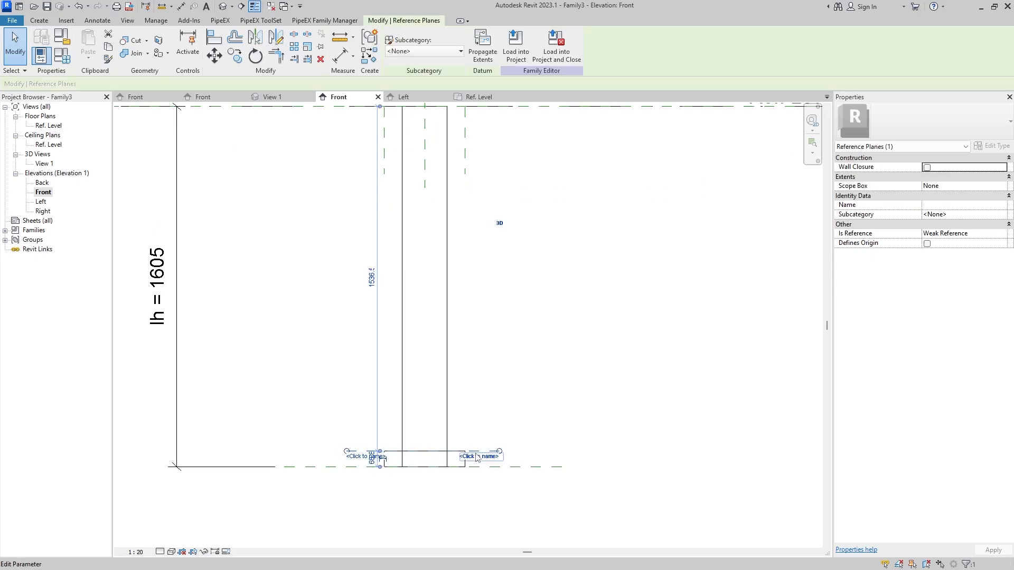
pyautogui.scroll(5, 517, 411)
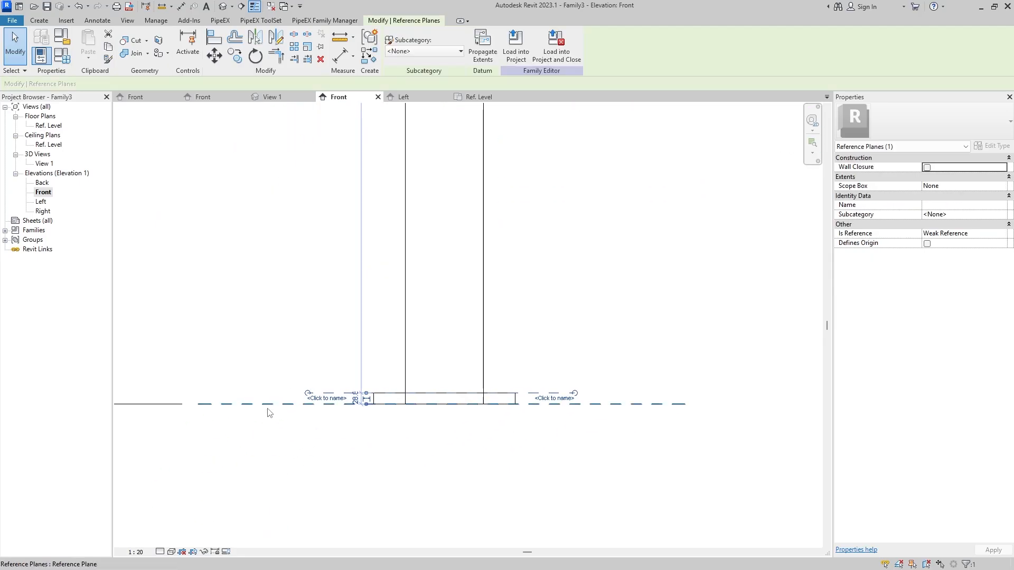
pyautogui.click(423, 388)
pyautogui.click(429, 400)
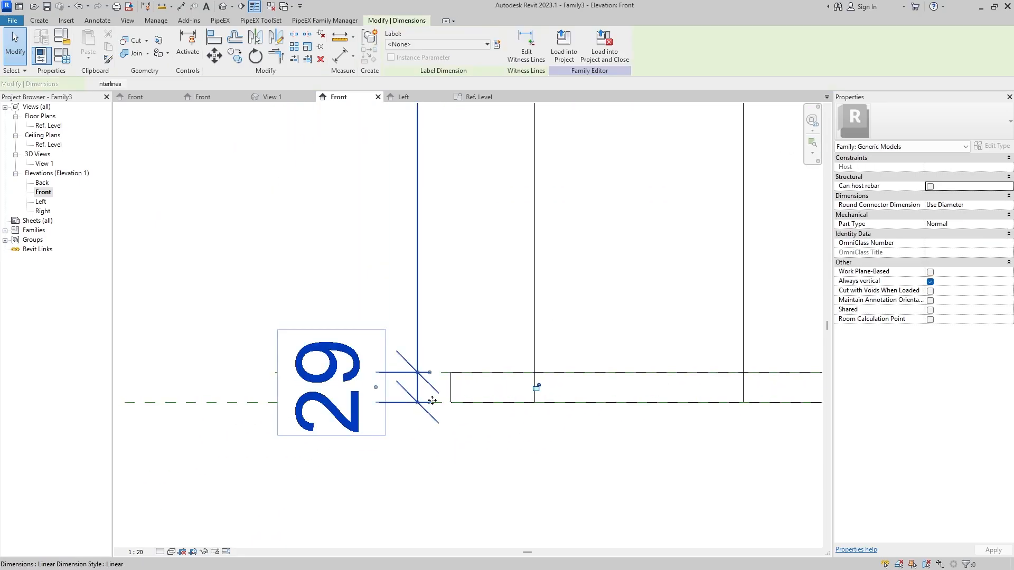
pyautogui.scroll(-2, 426, 390)
pyautogui.press('Delete')
# Add an aligned dimension between the reference planes at the base plate's bottom and top, beside the plate.
pyautogui.click(106, 22)
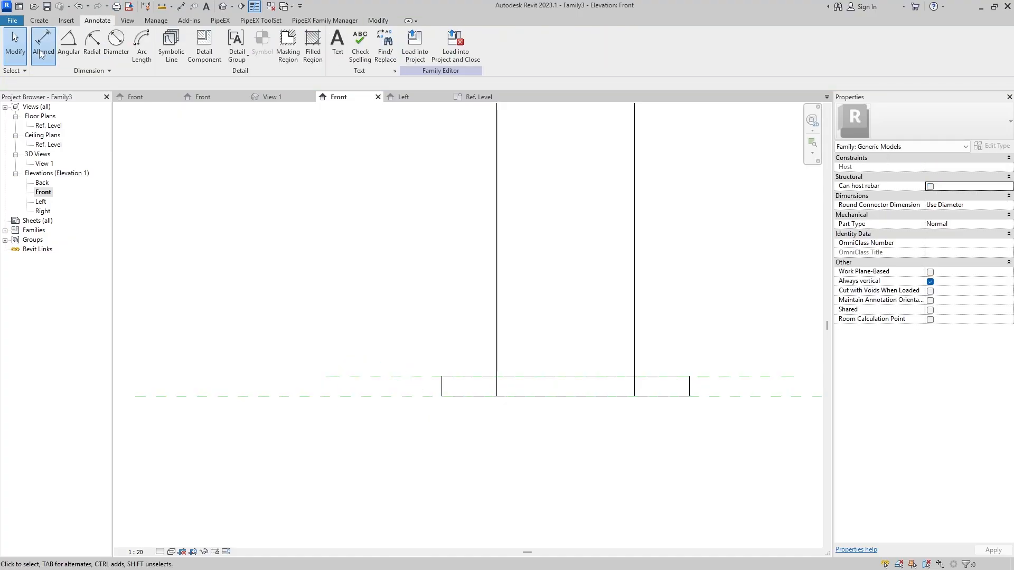
pyautogui.click(44, 46)
pyautogui.click(373, 396)
pyautogui.click(383, 377)
pyautogui.click(238, 287)
pyautogui.press('Escape')
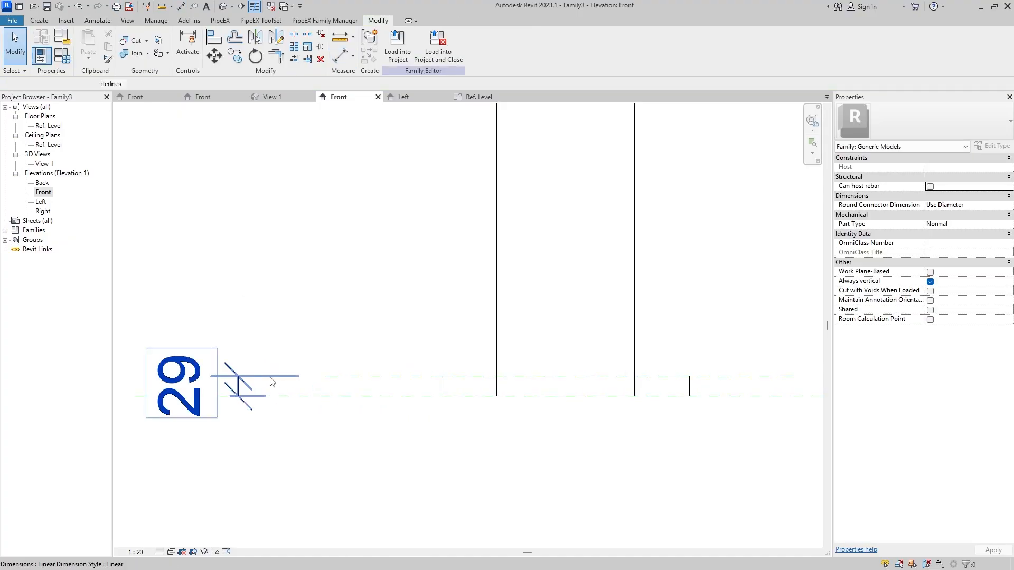
# Label the base plate thickness dimension with the existing pt parameter.
pyautogui.click(442, 44)
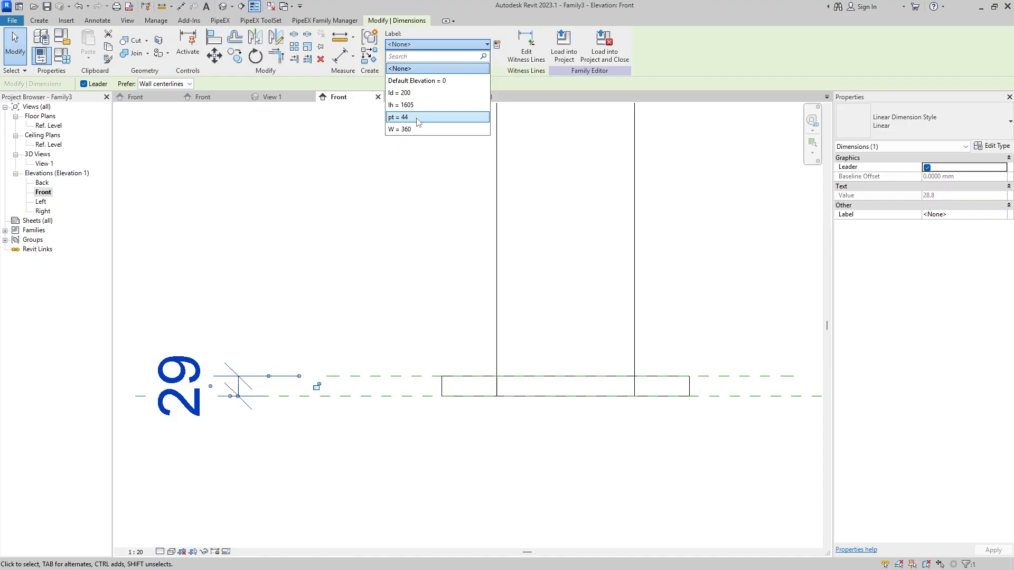
pyautogui.click(418, 117)
pyautogui.scroll(-2, 396, 235)
pyautogui.scroll(-2, 415, 330)
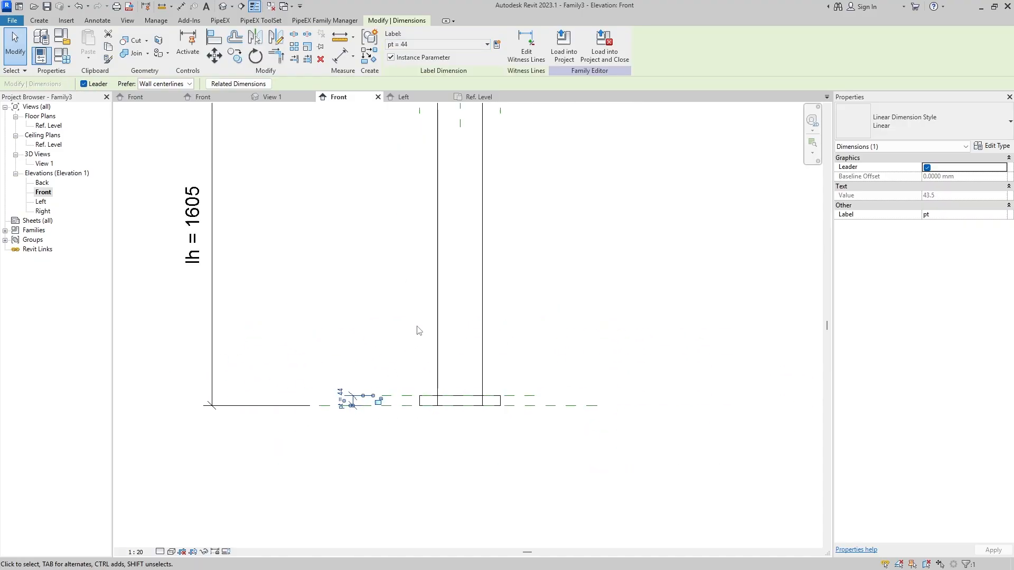
# Raise the bottom of the round leg extrusion to the reference plane at the base plate's top.
pyautogui.scroll(3, 416, 442)
pyautogui.click(445, 431)
pyautogui.moveTo(474, 454); pyautogui.dragTo(460, 382, button='middle')
pyautogui.scroll(3, 463, 413)
pyautogui.scroll(2, 464, 417)
pyautogui.moveTo(464, 415); pyautogui.dragTo(465, 380)
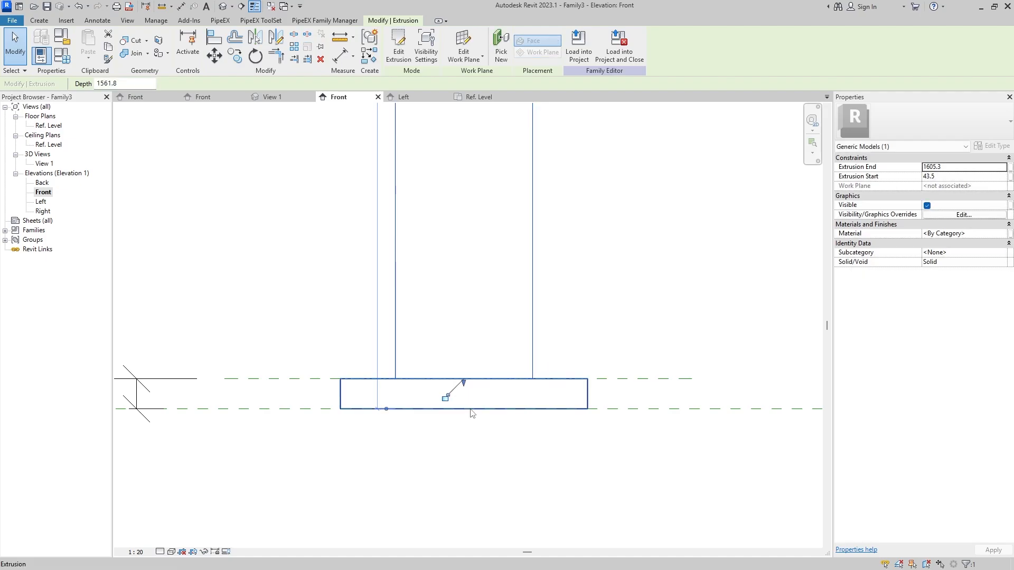
pyautogui.scroll(-4, 433, 369)
pyautogui.click(451, 312)
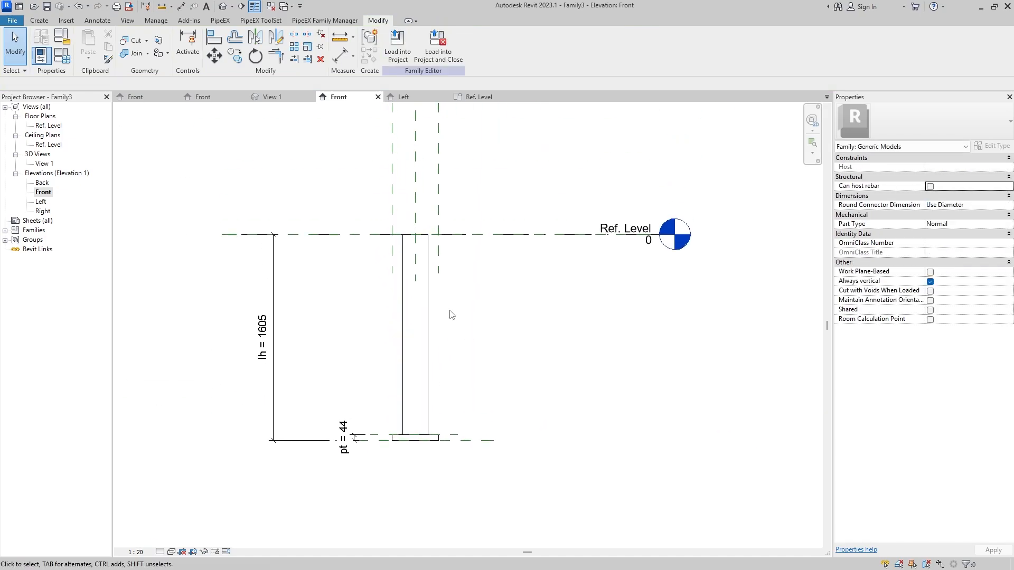
# Save the family as leg.rfa and close the inactive views.
pyautogui.scroll(-2, 377, 425)
pyautogui.moveTo(330, 316); pyautogui.dragTo(416, 356, button='middle')
pyautogui.scroll(2, 408, 351)
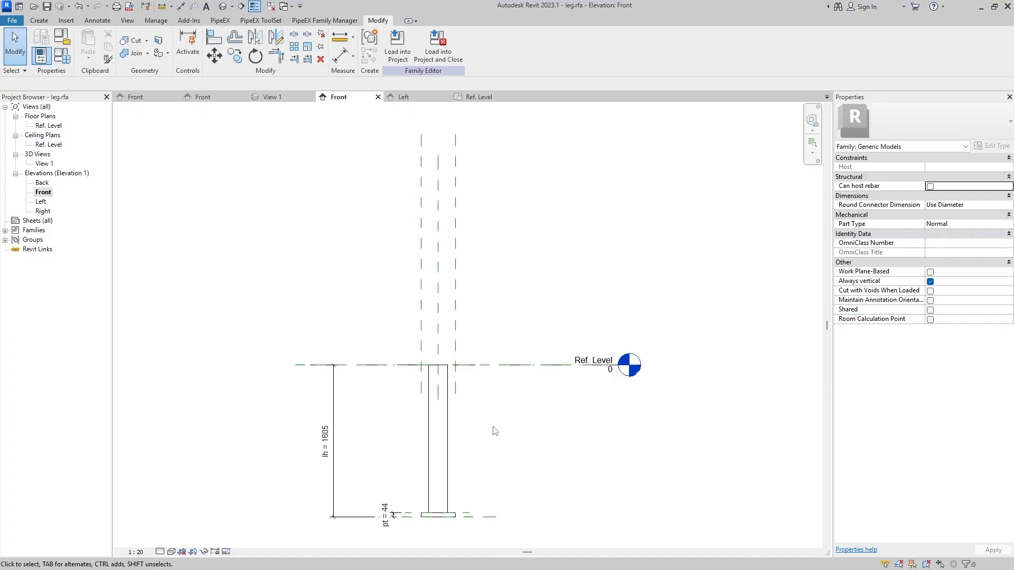
pyautogui.click(270, 6)
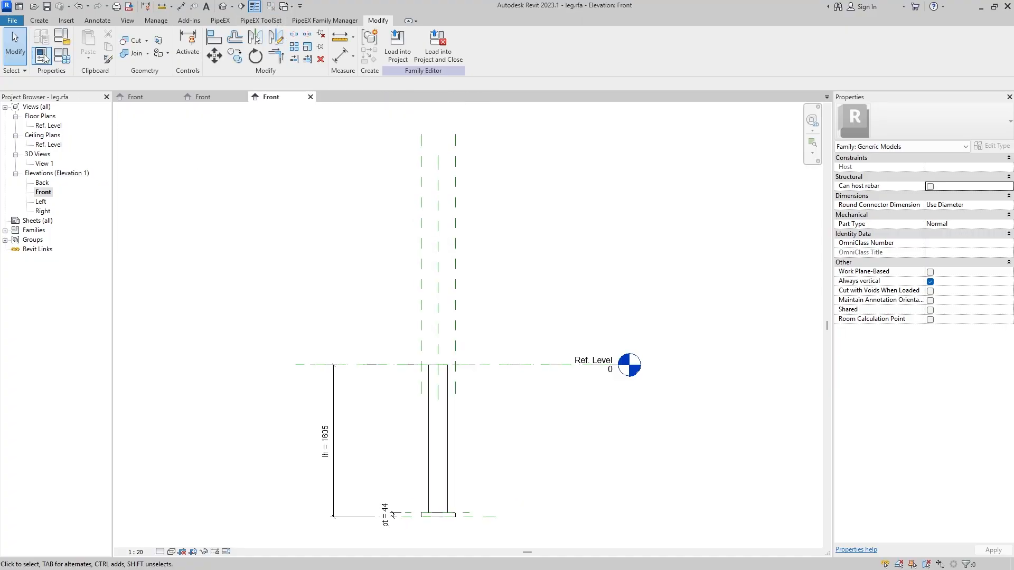
# Create a new family from the metric generic model template in the English templates folder.
pyautogui.click(14, 24)
pyautogui.moveTo(21, 129)
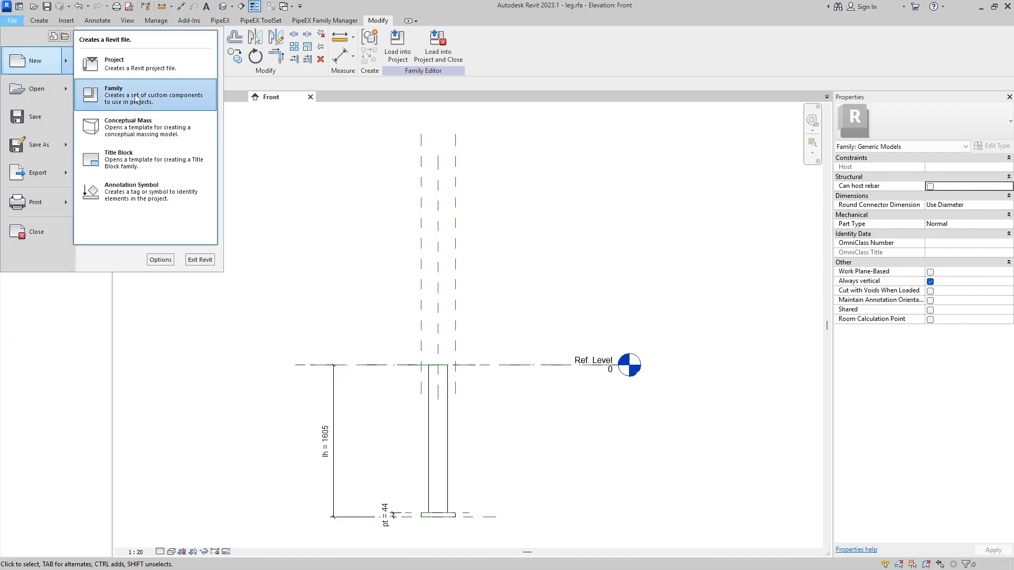
pyautogui.click(126, 103)
pyautogui.scroll(-4, 193, 125)
pyautogui.scroll(4, 194, 125)
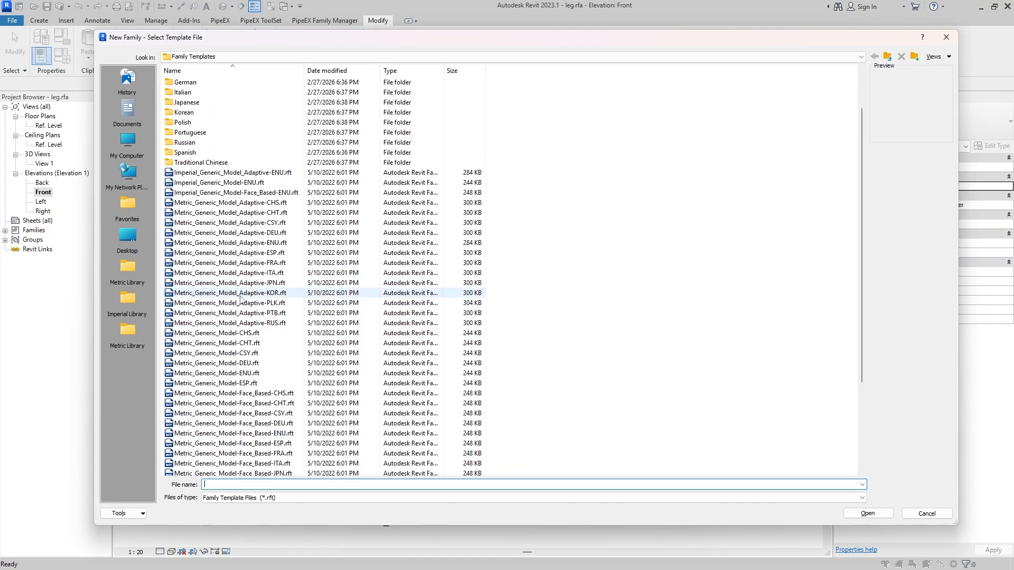
pyautogui.doubleClick(184, 102)
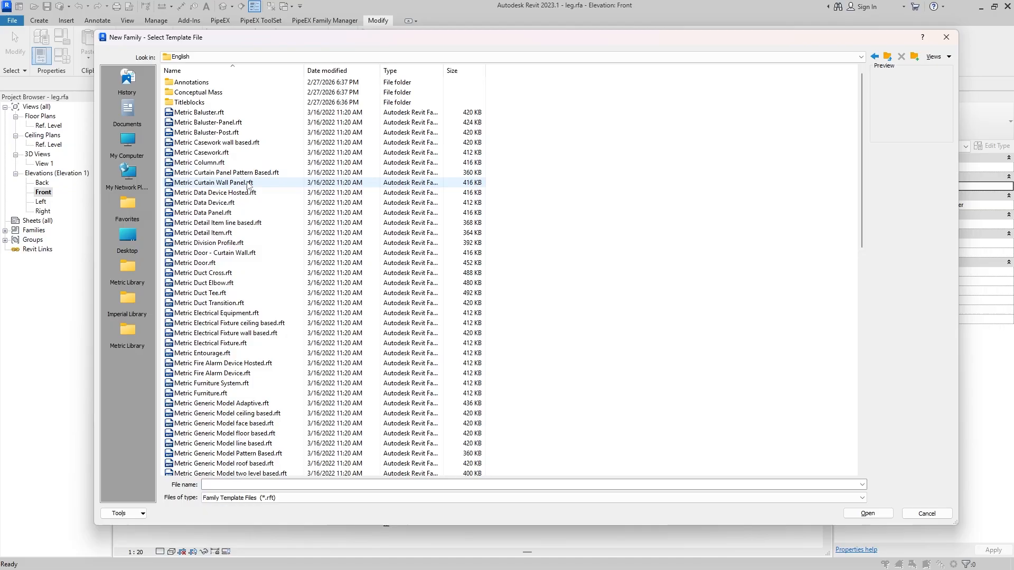
pyautogui.scroll(-3, 258, 311)
pyautogui.doubleClick(264, 403)
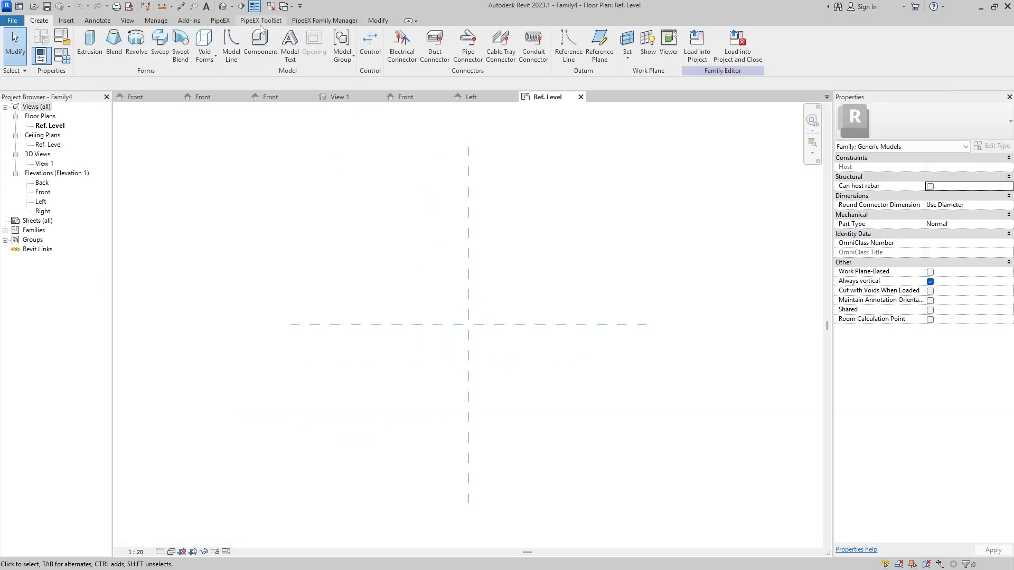
# Close the inactive views and load leg.rfa into Family4 only.
pyautogui.click(270, 6)
pyautogui.click(272, 97)
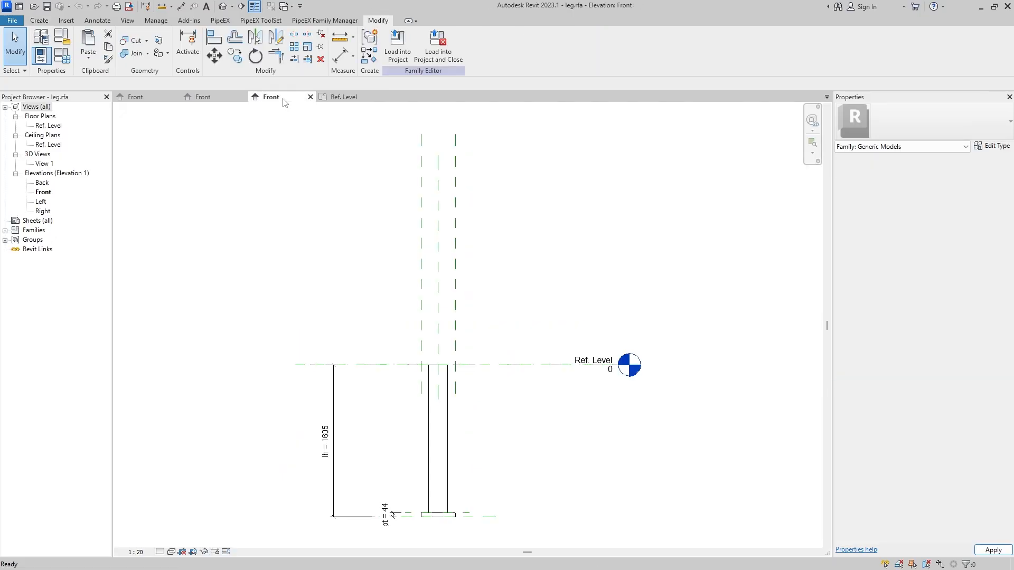
pyautogui.click(398, 47)
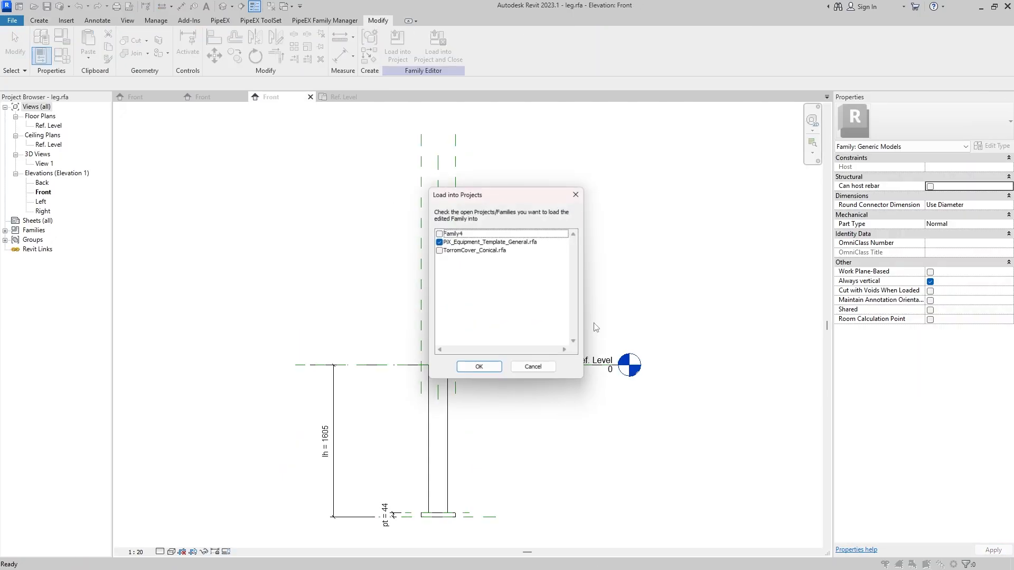
pyautogui.click(439, 243)
pyautogui.click(441, 235)
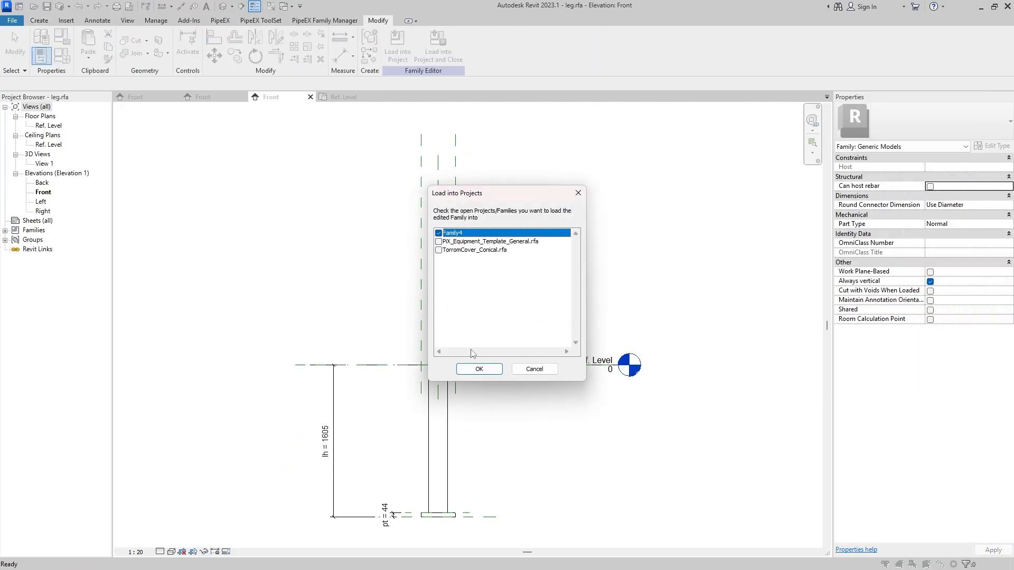
pyautogui.click(476, 368)
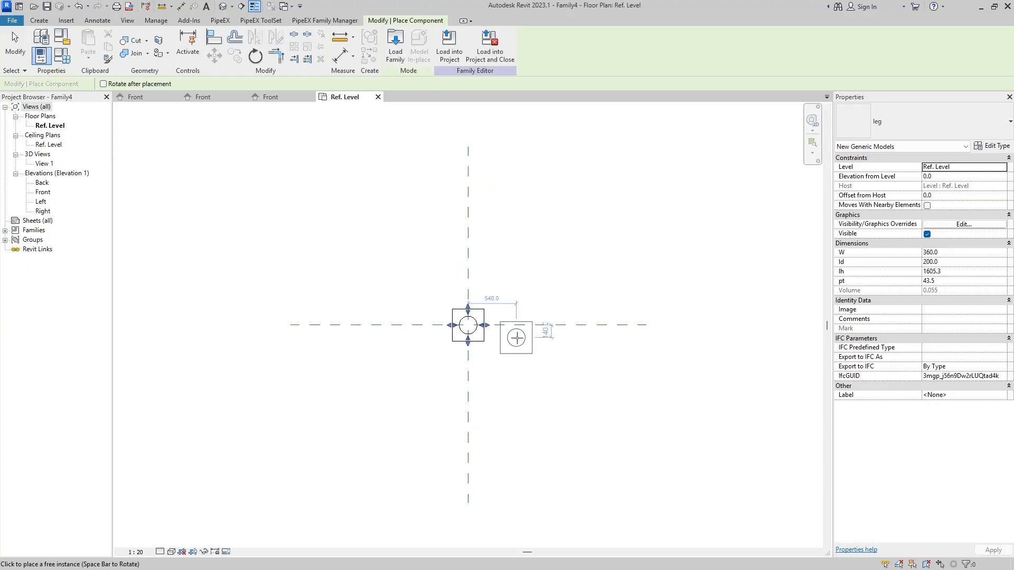
# Place one leg instance at the intersection of the two center reference planes.
pyautogui.click(468, 324)
pyautogui.press('Escape')
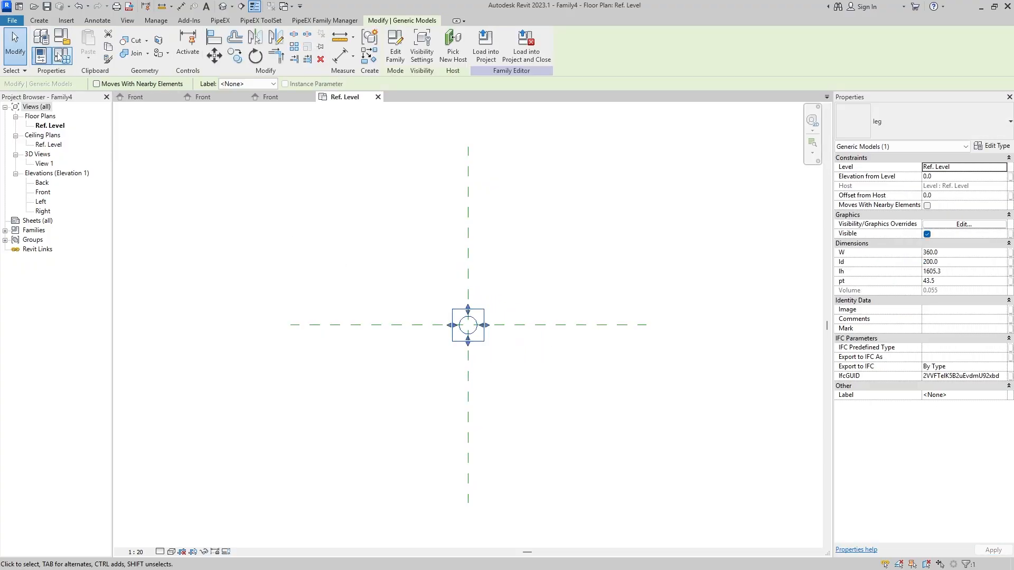
pyautogui.click(59, 55)
pyautogui.press('Escape')
# Associate the placed leg's W and ld dimensions with new instance family parameters of the same names.
pyautogui.click(480, 343)
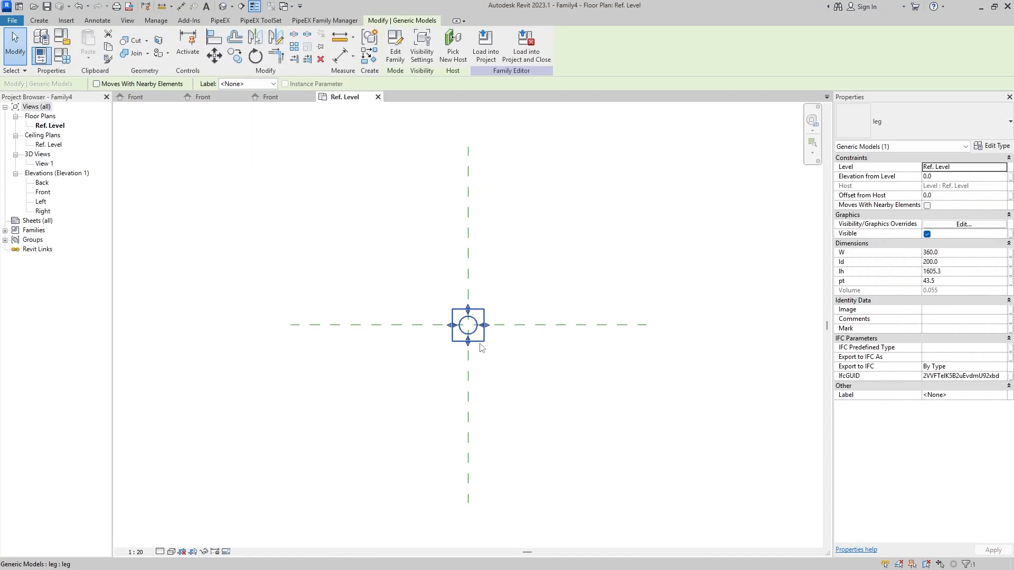
pyautogui.click(1008, 253)
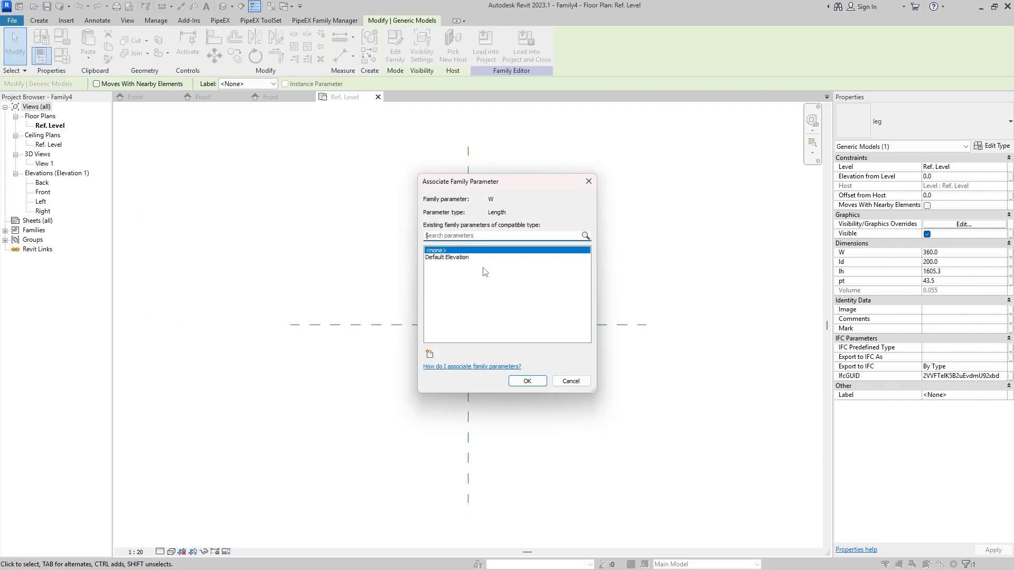
pyautogui.click(430, 355)
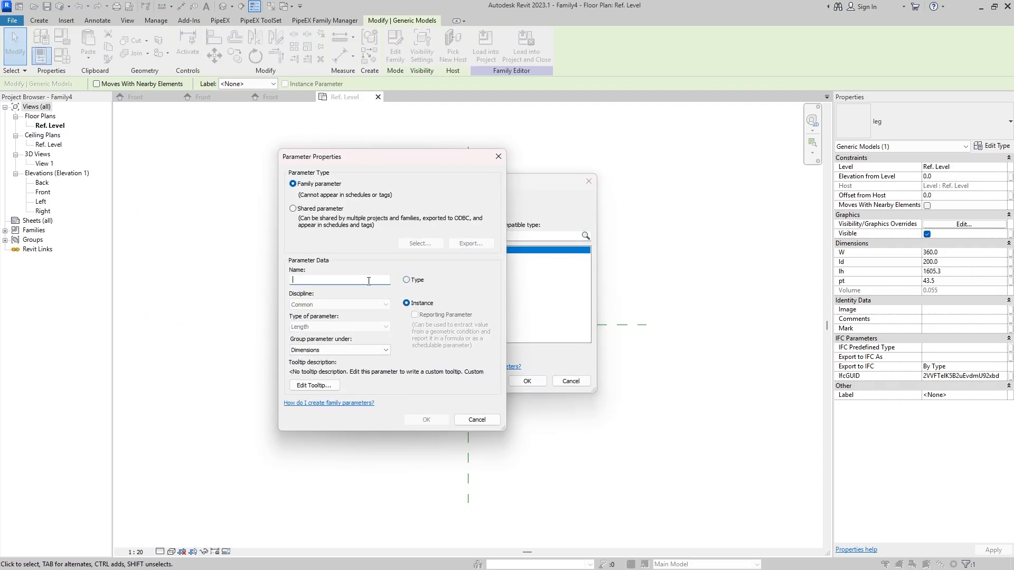
pyautogui.click(428, 421)
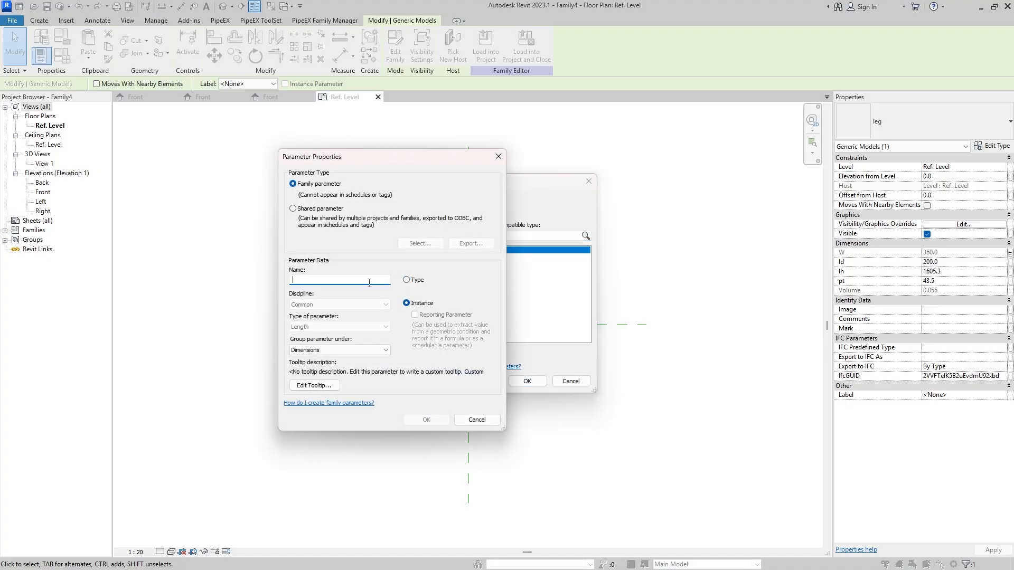
pyautogui.click(427, 420)
pyautogui.press('Return')
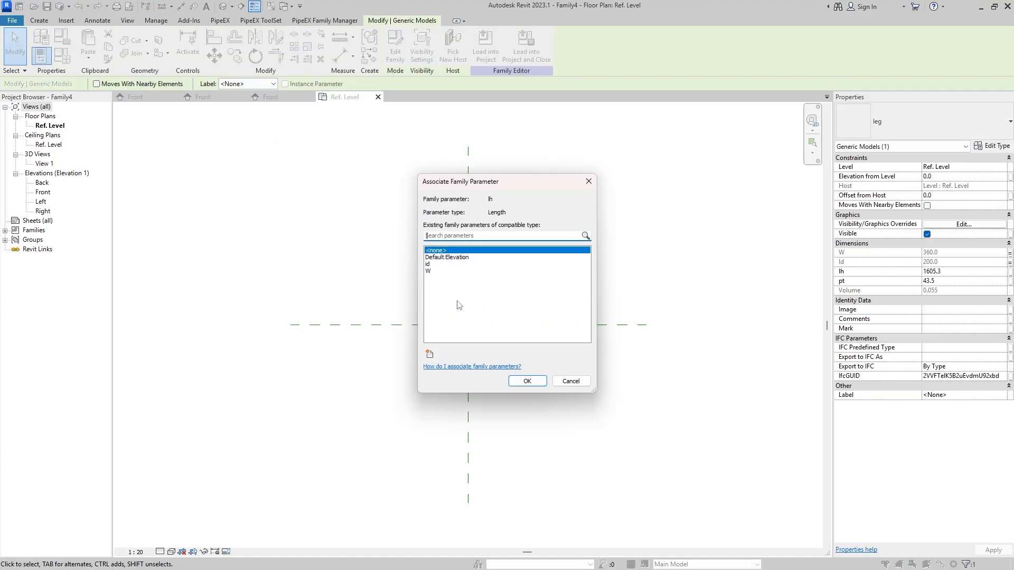
# Associate the leg's lh and pt dimensions with new instance family parameters named lh and pt.
pyautogui.click(430, 354)
pyautogui.write('lh')
pyautogui.press('Return')
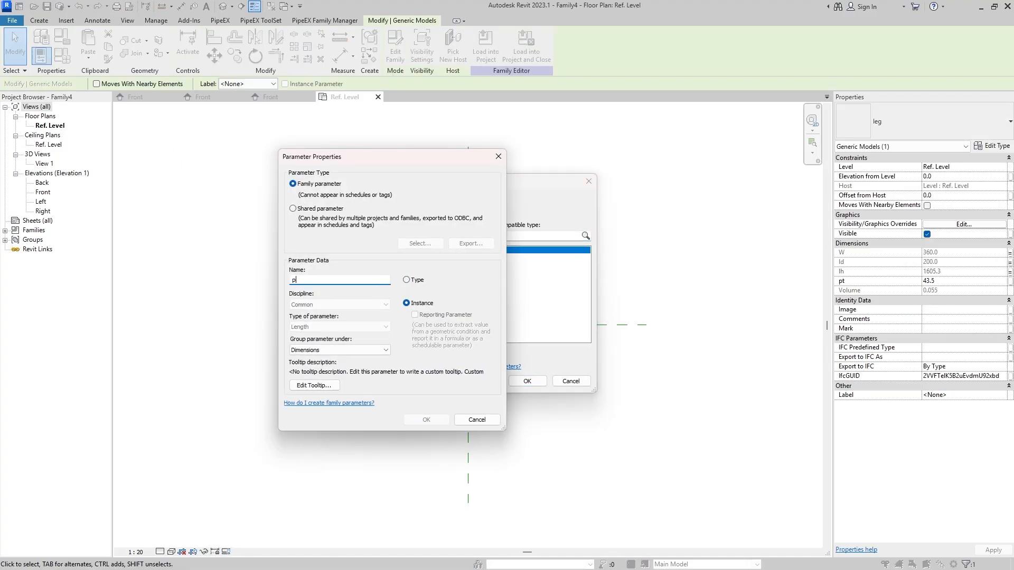
pyautogui.click(426, 420)
pyautogui.click(519, 384)
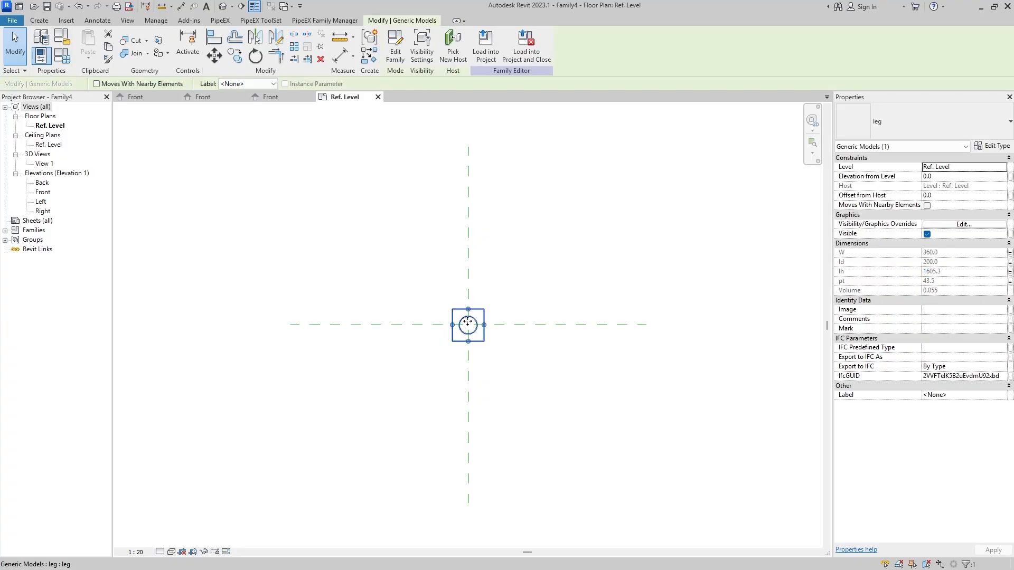
# Move the leg up along the vertical center reference plane to about 1067 mm from the horizontal center plane.
pyautogui.scroll(3, 515, 316)
pyautogui.scroll(-3, 513, 232)
pyautogui.scroll(-3, 502, 312)
pyautogui.moveTo(513, 235); pyautogui.dragTo(465, 302, button='middle')
pyautogui.scroll(2, 446, 346)
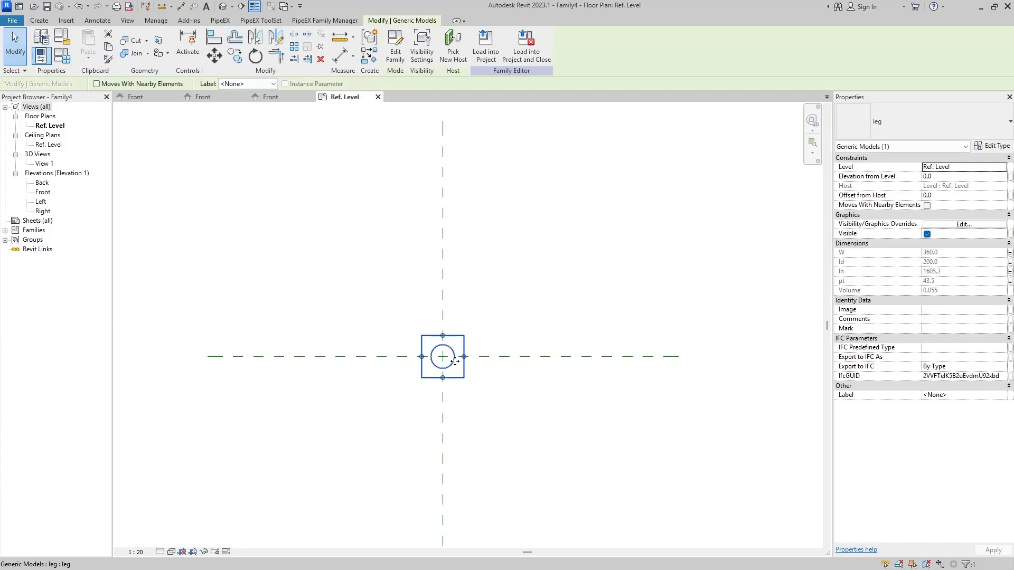
pyautogui.moveTo(450, 358); pyautogui.dragTo(457, 236)
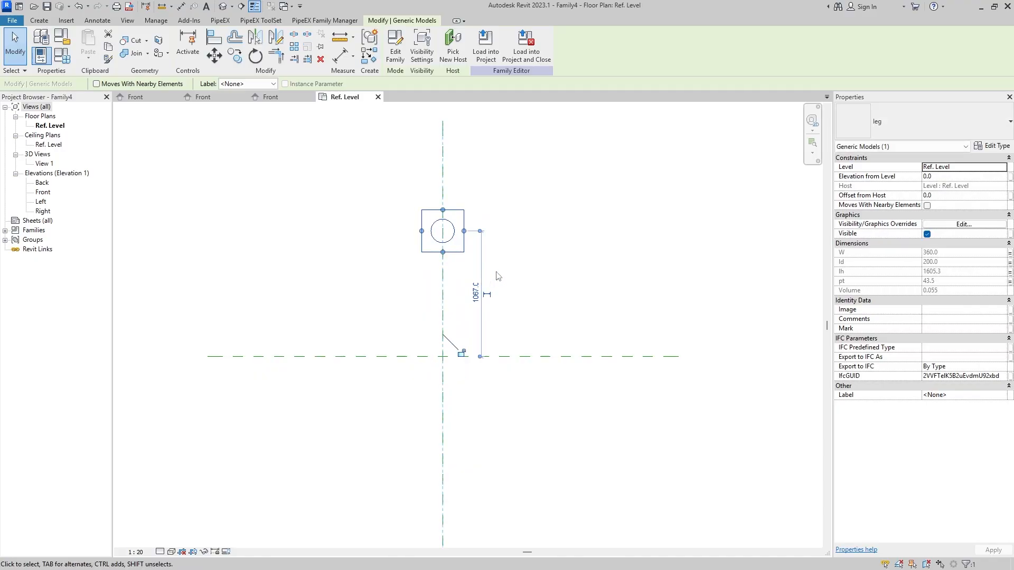
pyautogui.click(526, 280)
pyautogui.scroll(-1, 531, 264)
pyautogui.moveTo(534, 264); pyautogui.dragTo(503, 348, button='middle')
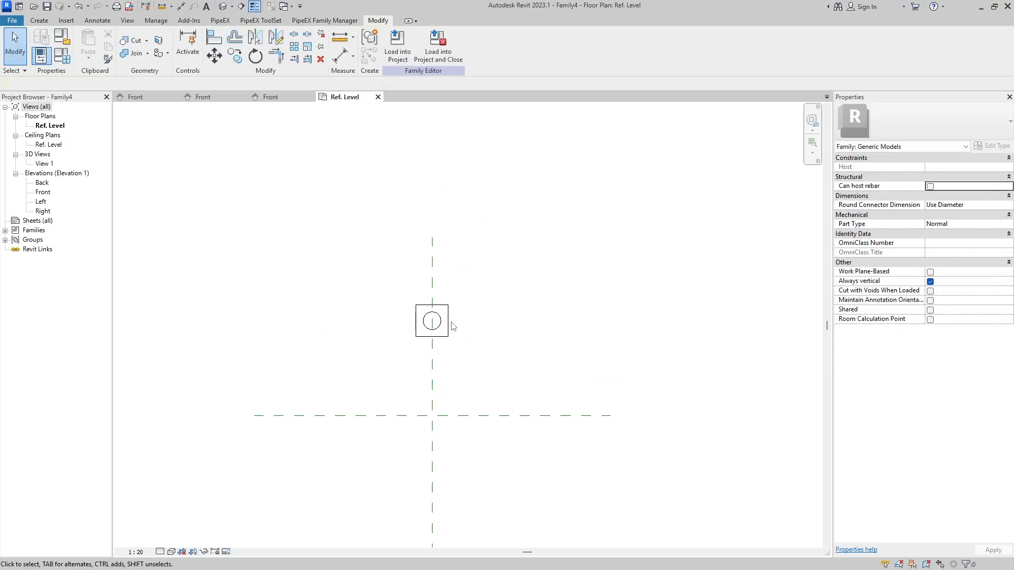
pyautogui.scroll(1, 450, 323)
pyautogui.click(448, 338)
pyautogui.scroll(-1, 509, 417)
pyautogui.moveTo(518, 445); pyautogui.dragTo(541, 333, button='middle')
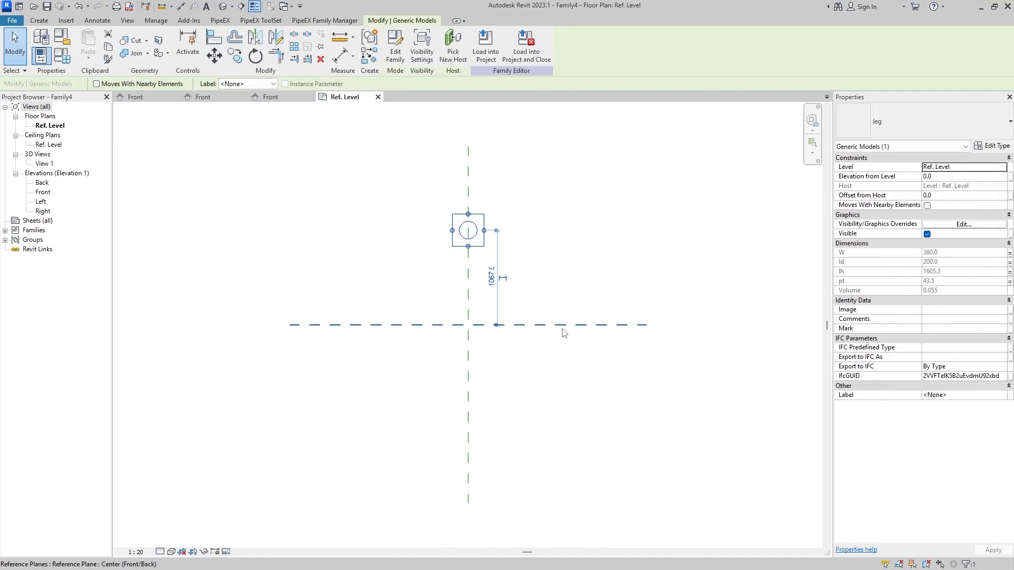
pyautogui.moveTo(542, 252); pyautogui.dragTo(542, 253, button='middle')
pyautogui.click(577, 265)
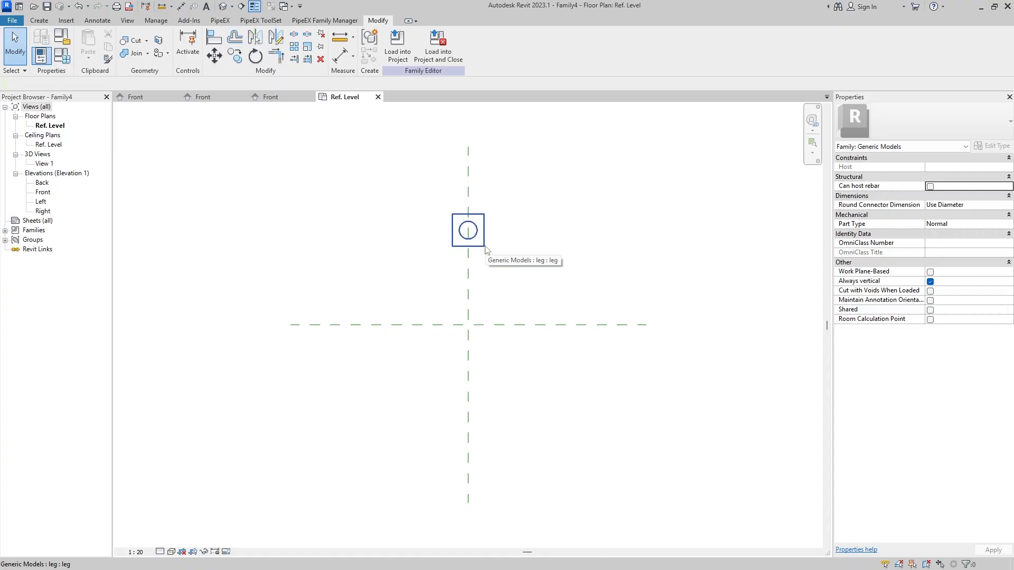
pyautogui.click(485, 248)
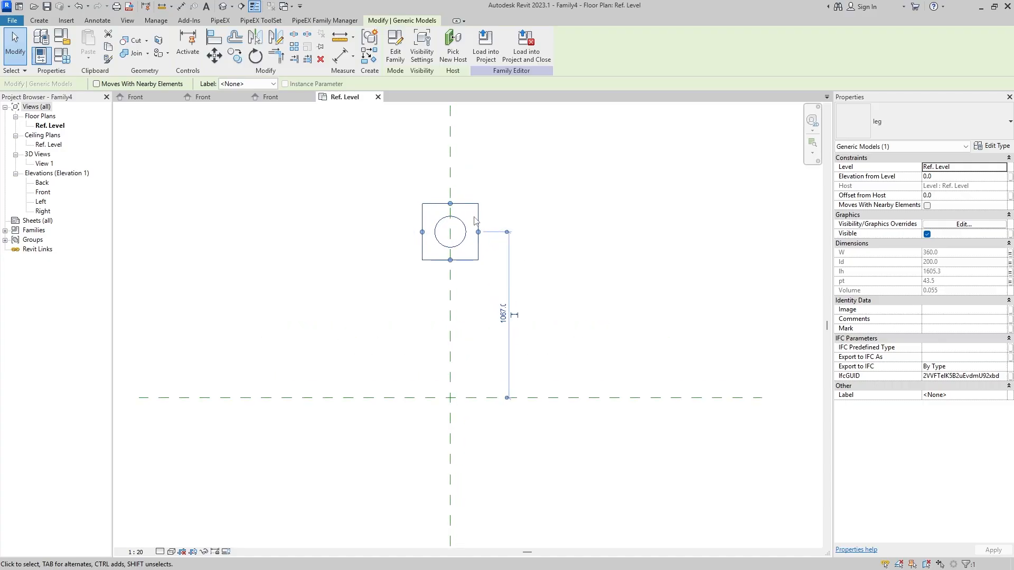
pyautogui.scroll(3, 491, 284)
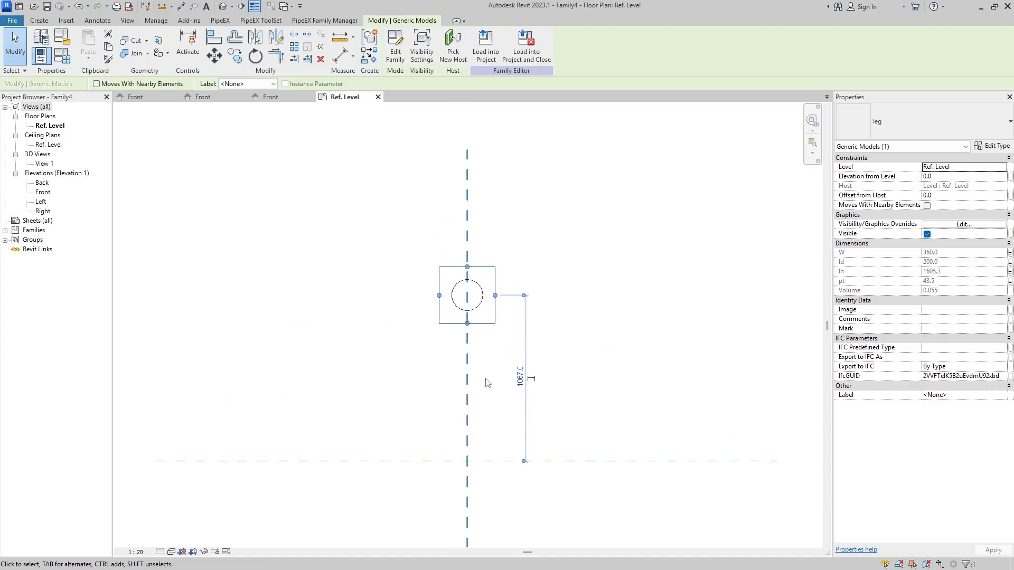
pyautogui.click(591, 291)
pyautogui.scroll(-1, 560, 306)
pyautogui.moveTo(564, 311); pyautogui.dragTo(528, 246, button='middle')
pyautogui.scroll(-1, 521, 254)
pyautogui.scroll(1, 522, 258)
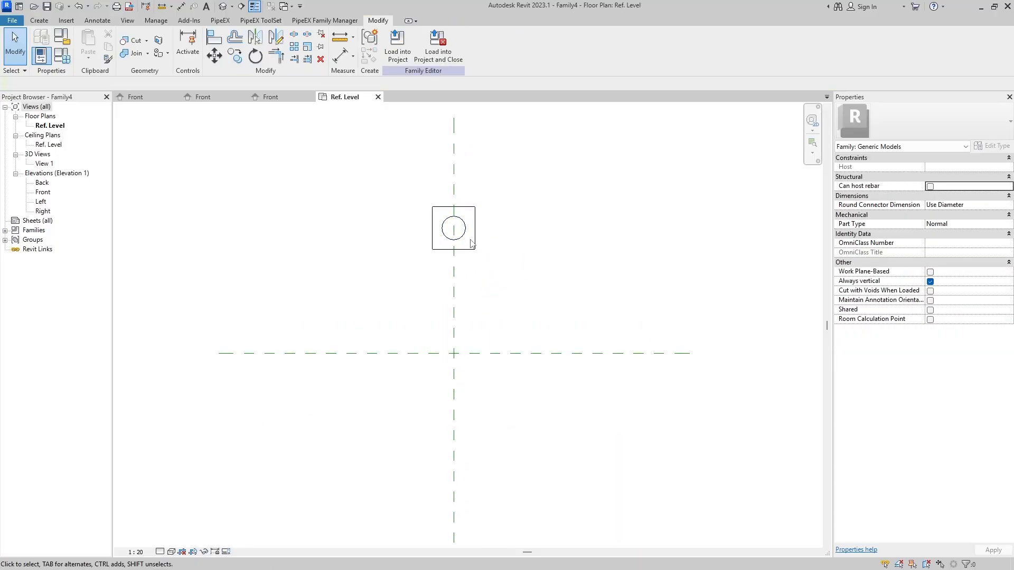
# Create a grouped radial array of three legs spanning 180°, centered on the intersection of the center reference planes.
pyautogui.scroll(-1, 507, 278)
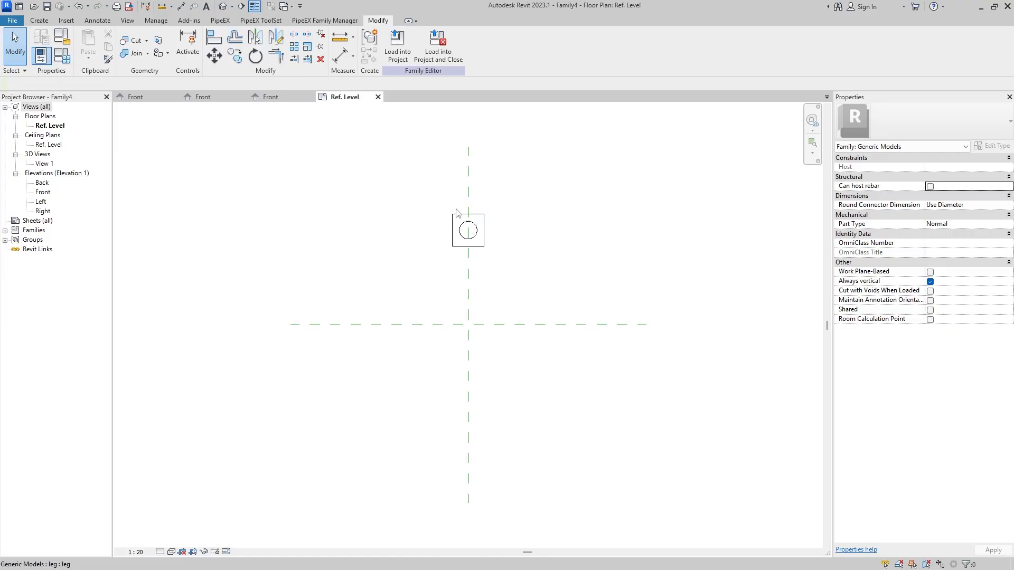
pyautogui.click(296, 50)
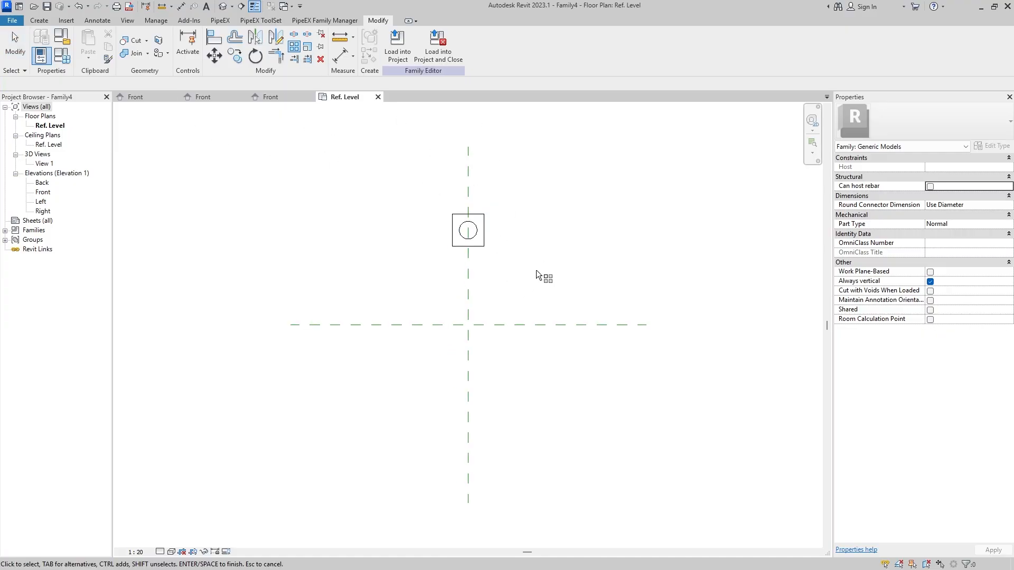
pyautogui.click(481, 244)
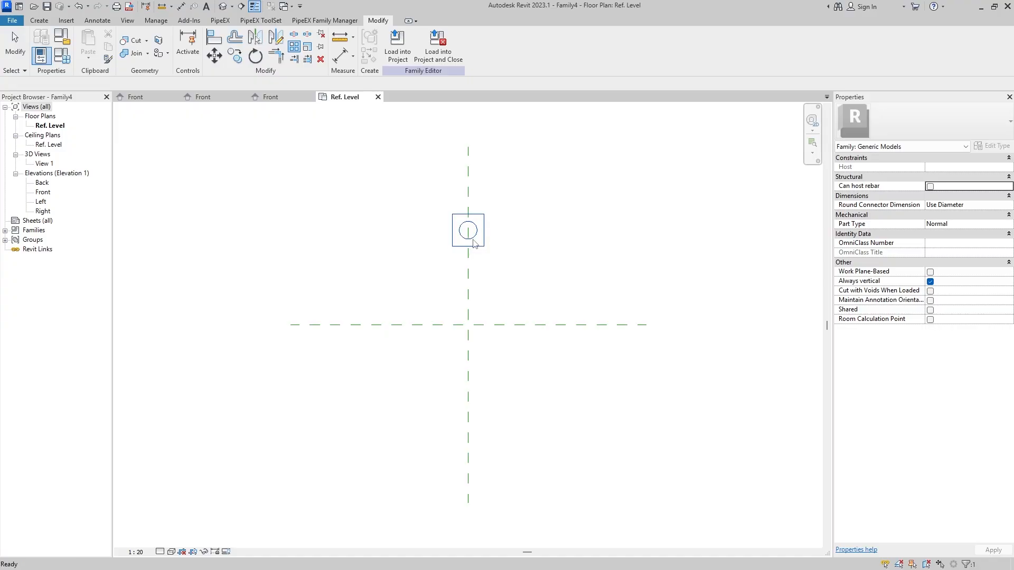
pyautogui.press('Return')
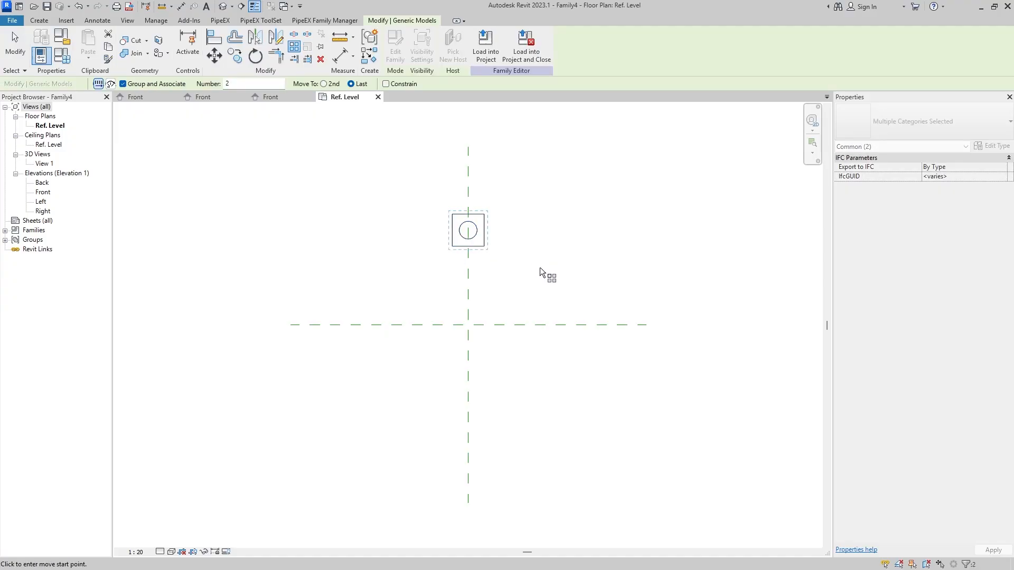
pyautogui.click(110, 84)
pyautogui.moveTo(469, 232); pyautogui.dragTo(469, 325)
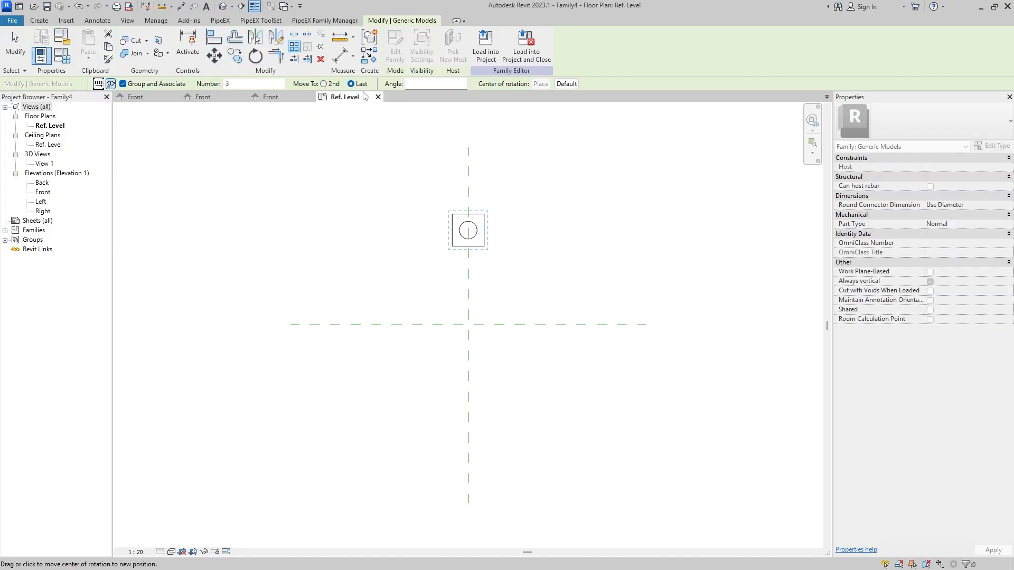
pyautogui.click(468, 325)
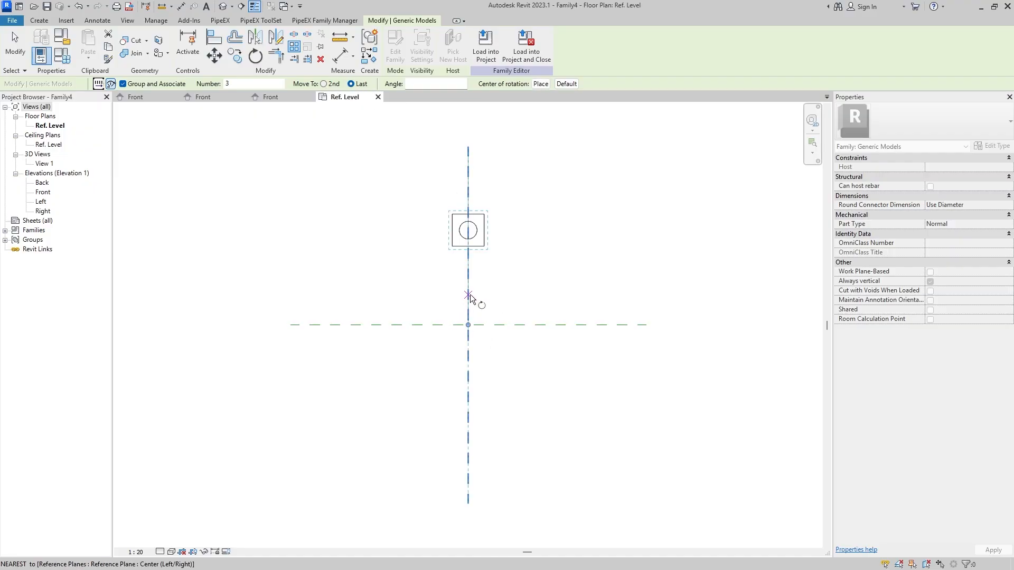
pyautogui.click(470, 288)
pyautogui.click(469, 380)
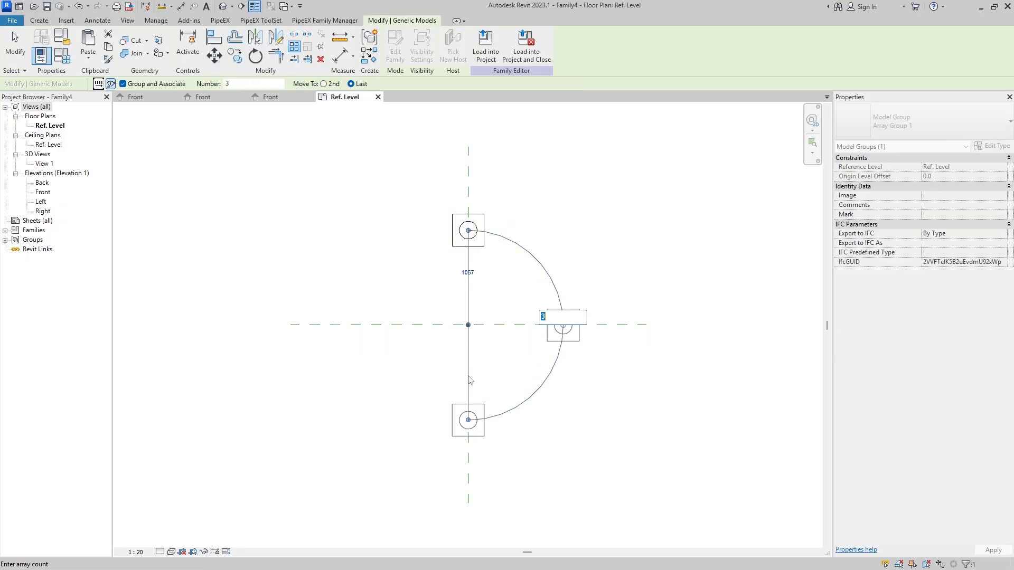
pyautogui.press('Return')
# Extend the radial leg array's angular span to a full 360° circle.
pyautogui.click(469, 425)
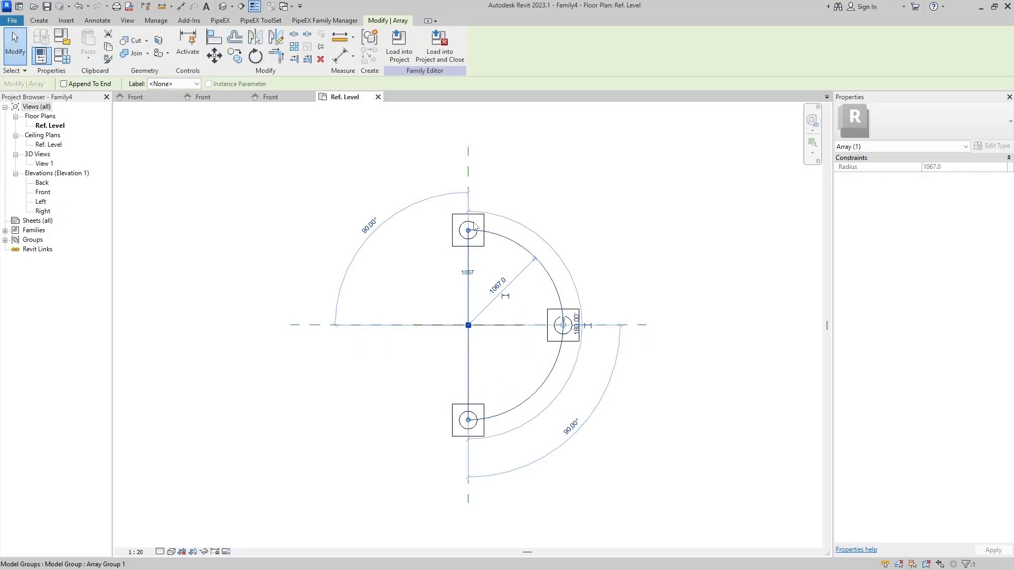
pyautogui.moveTo(506, 402); pyautogui.dragTo(465, 196)
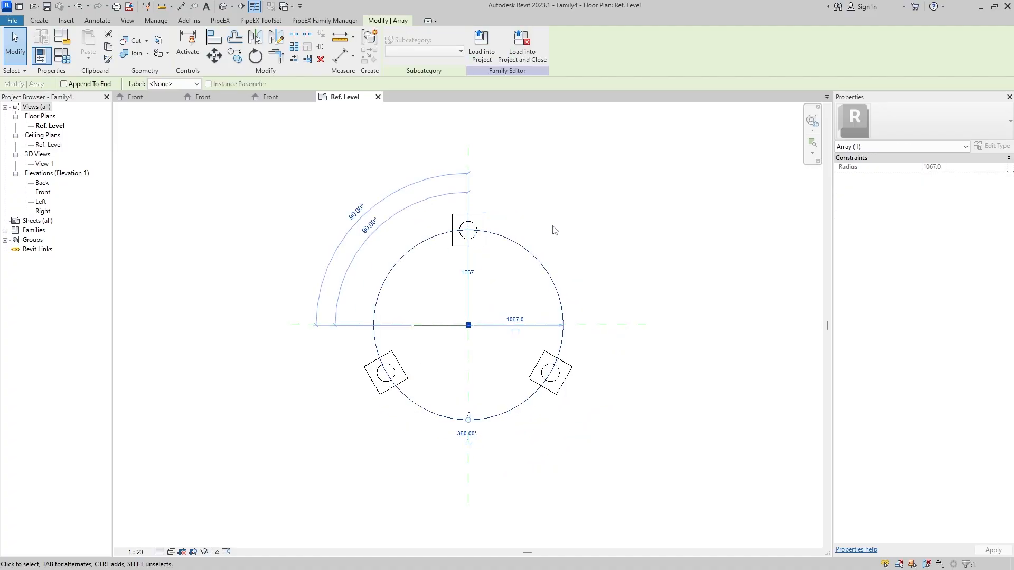
pyautogui.click(593, 179)
# Label the leg array's count with a new instance family parameter named nl.
pyautogui.click(529, 399)
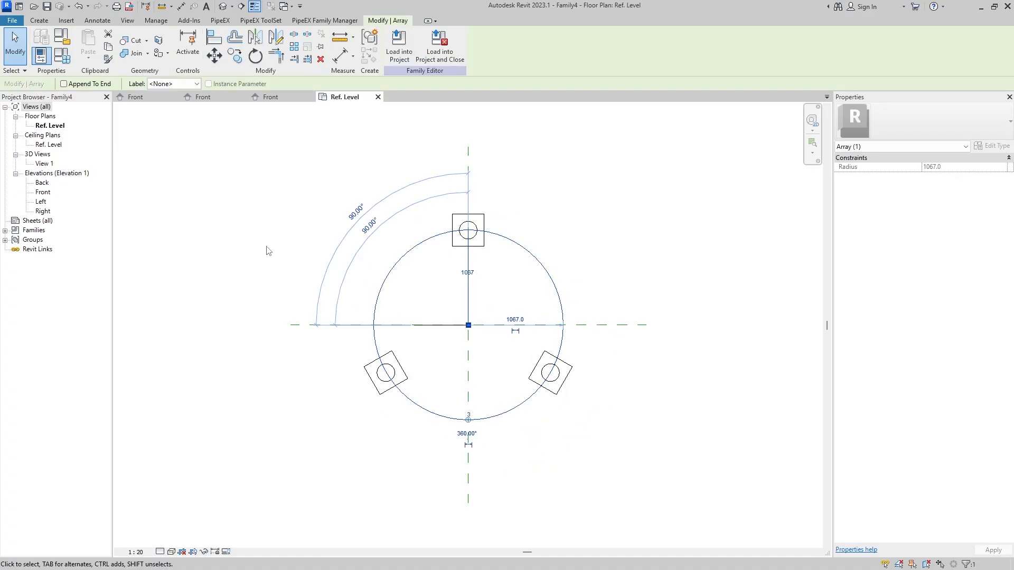
pyautogui.click(164, 86)
pyautogui.click(169, 102)
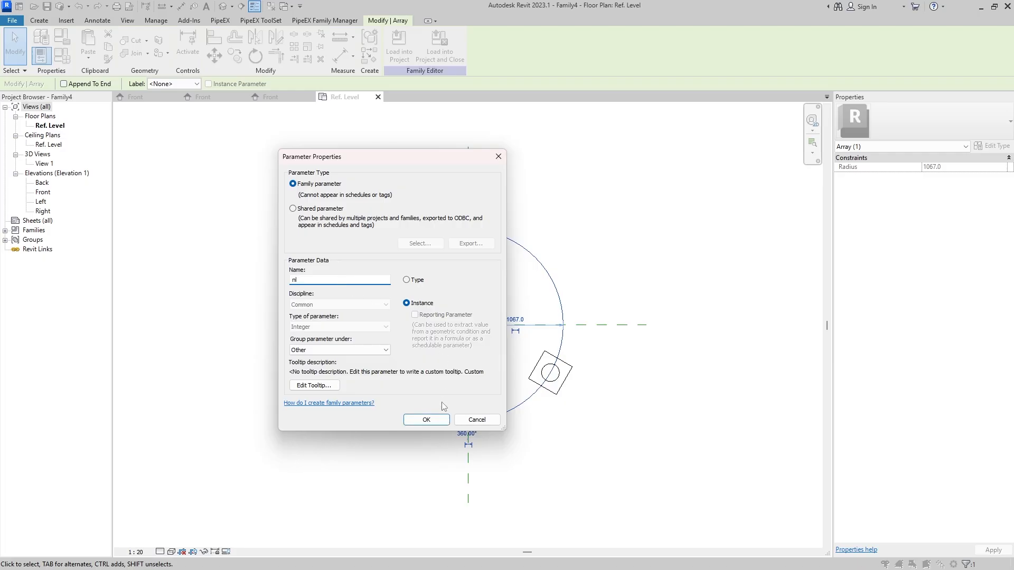
pyautogui.click(437, 419)
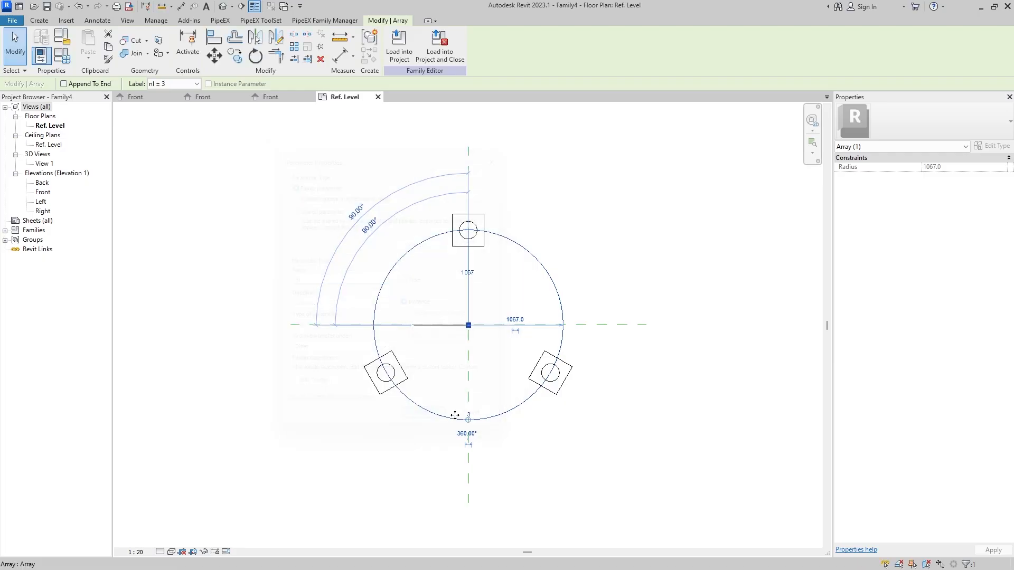
pyautogui.click(511, 405)
pyautogui.click(144, 213)
# Flex the leg array by setting the nl parameter to 5, 4 and 3, applying each value.
pyautogui.click(63, 59)
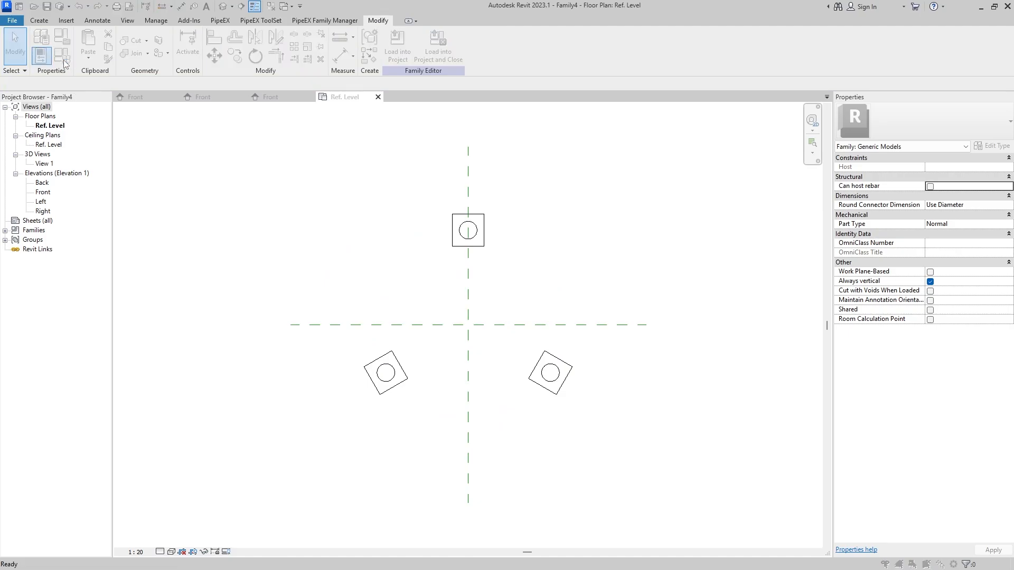
pyautogui.click(211, 215)
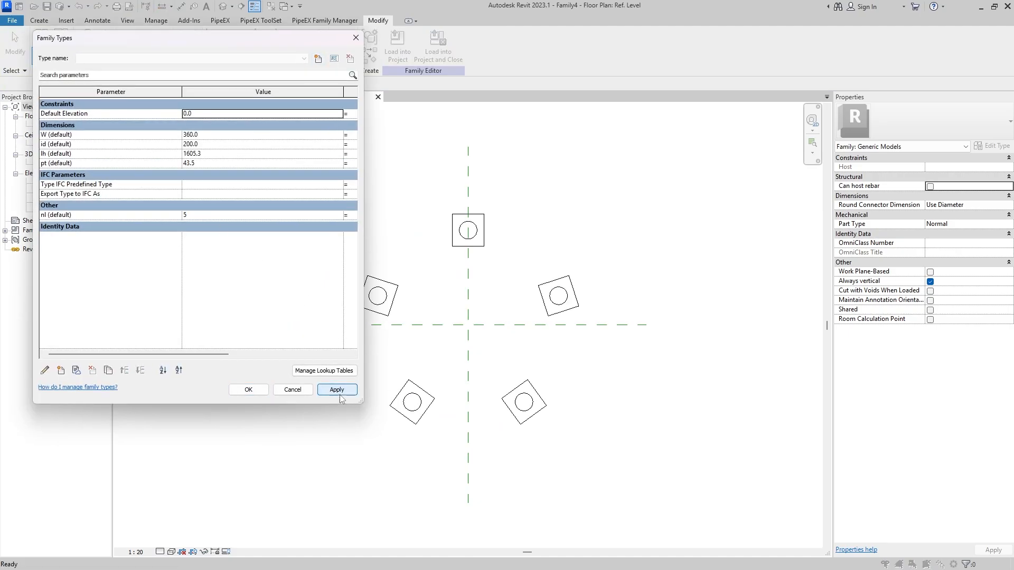
pyautogui.click(222, 217)
pyautogui.write('4')
pyautogui.click(336, 389)
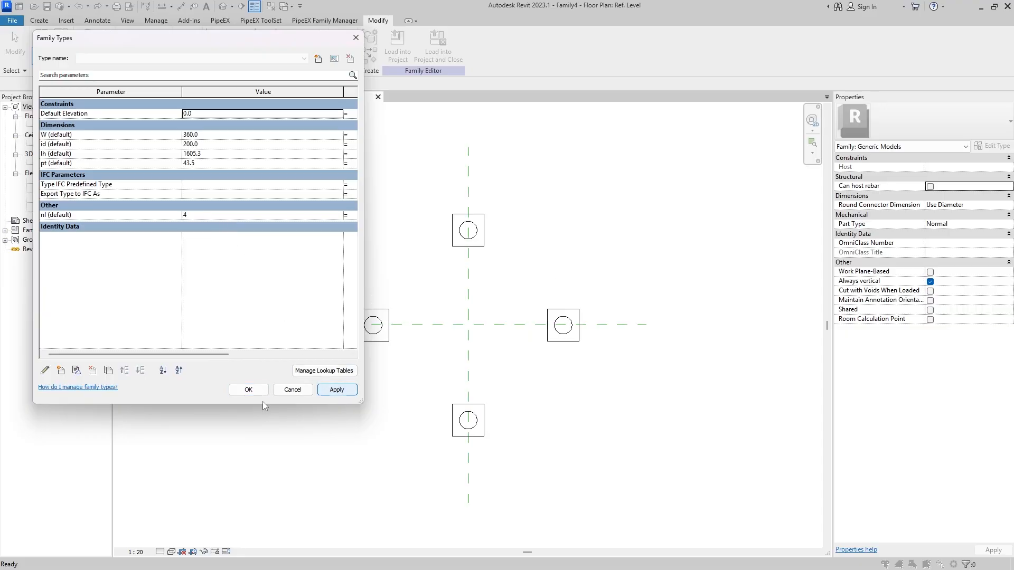
pyautogui.click(219, 216)
pyautogui.write('3')
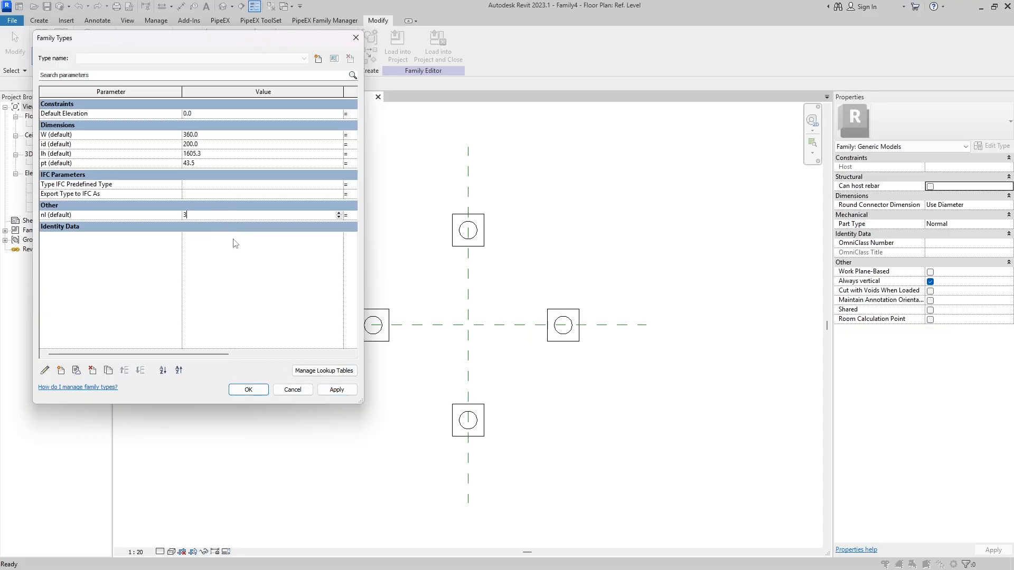
pyautogui.click(337, 389)
pyautogui.click(257, 390)
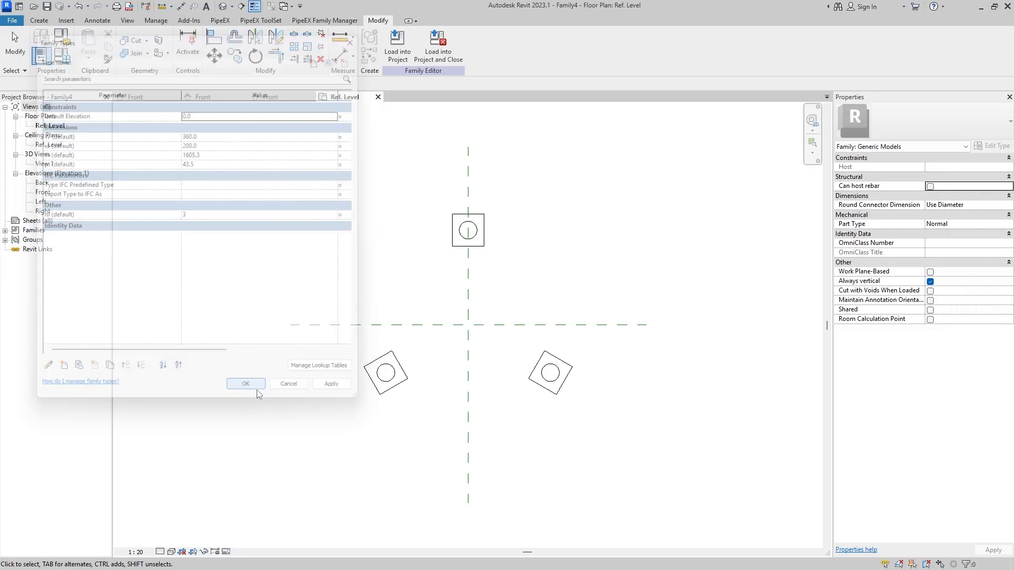
# Add a diameter dimension to the leg array and label it with a new instance parameter named d1.
pyautogui.click(536, 383)
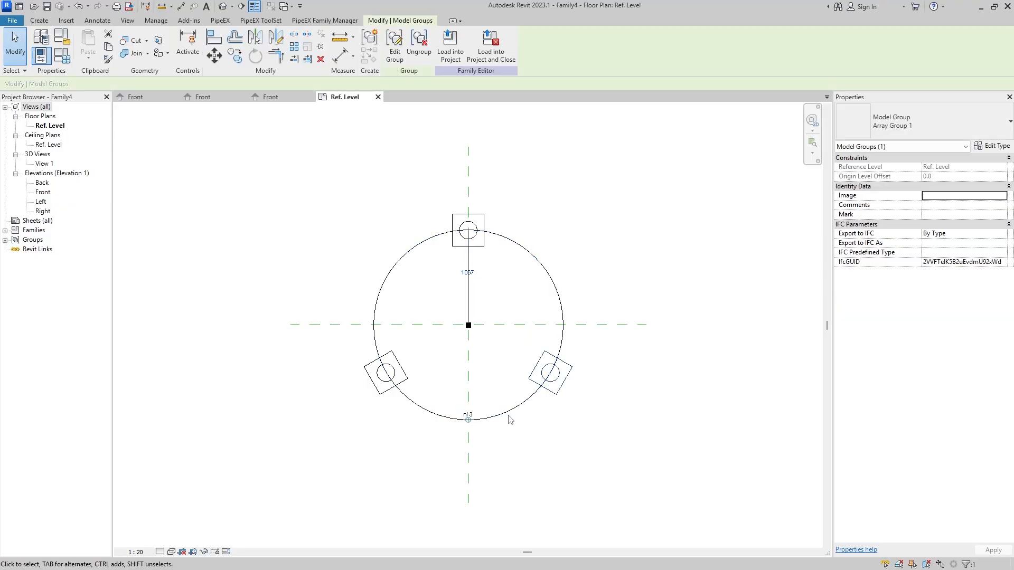
pyautogui.press('Escape')
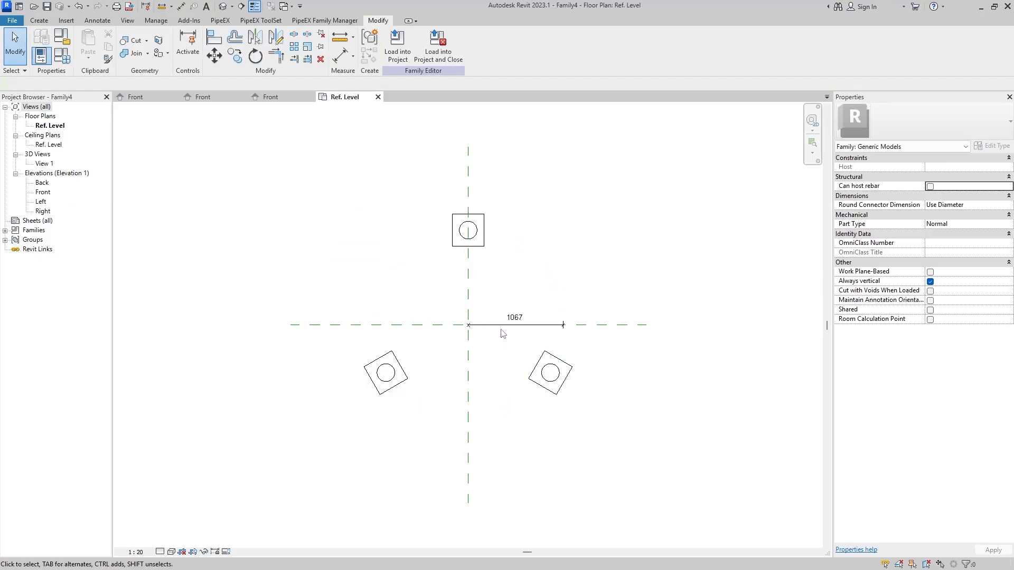
pyautogui.click(515, 320)
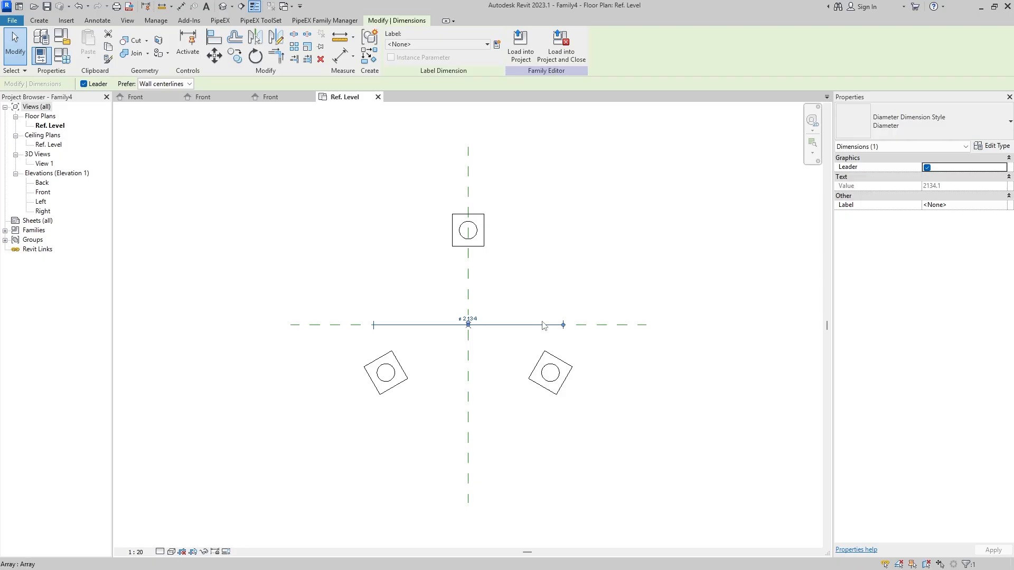
pyautogui.click(497, 44)
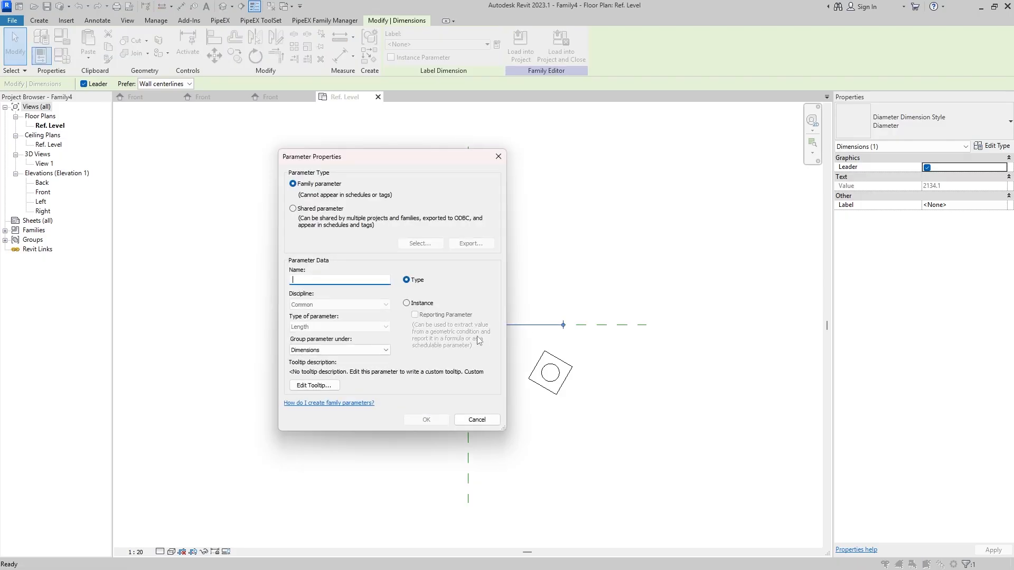
pyautogui.click(418, 303)
pyautogui.click(343, 280)
pyautogui.write('d1')
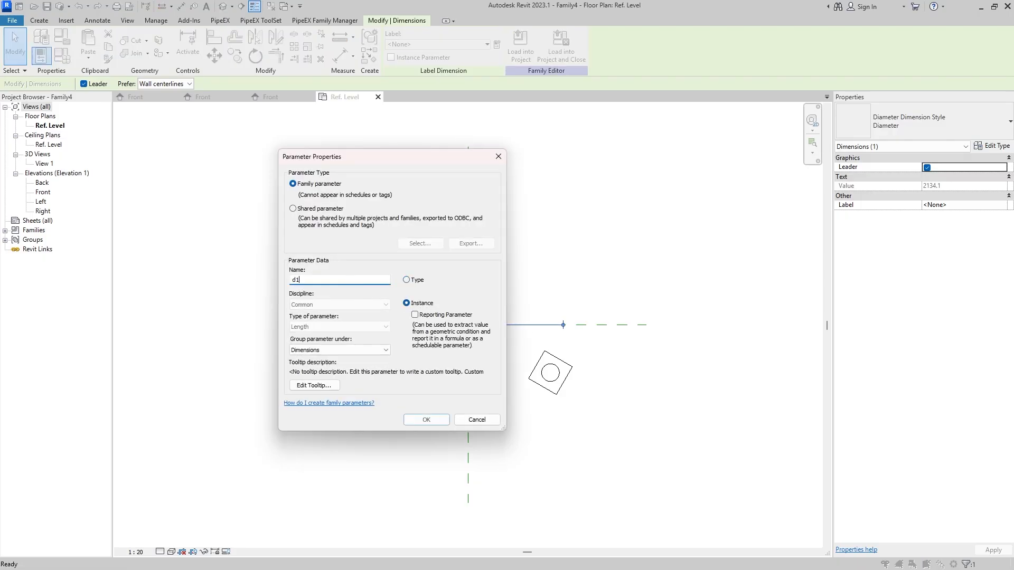
pyautogui.click(427, 419)
pyautogui.click(312, 177)
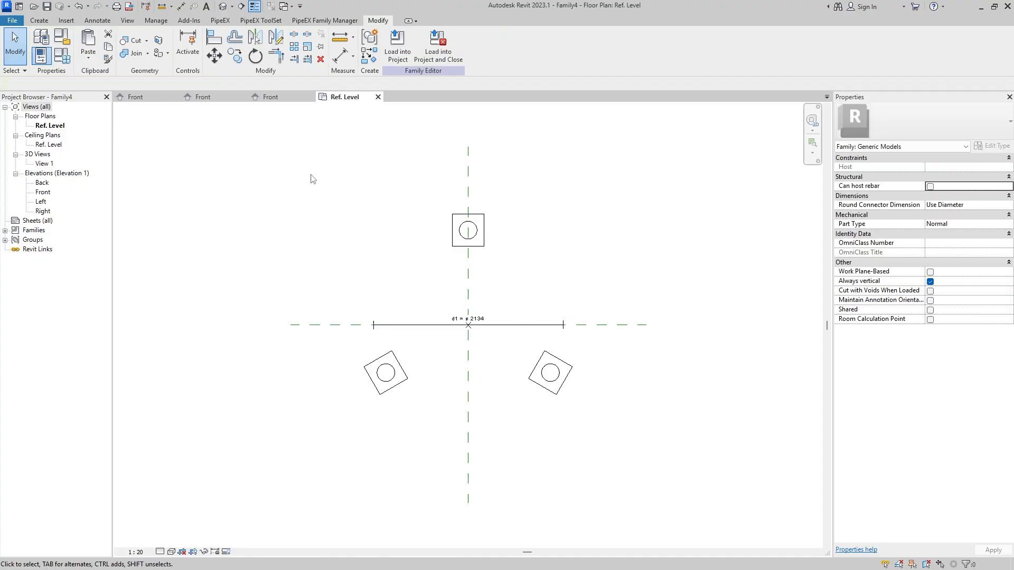
# Add an instance length parameter named D to the family and set its value to 2000.
pyautogui.click(62, 62)
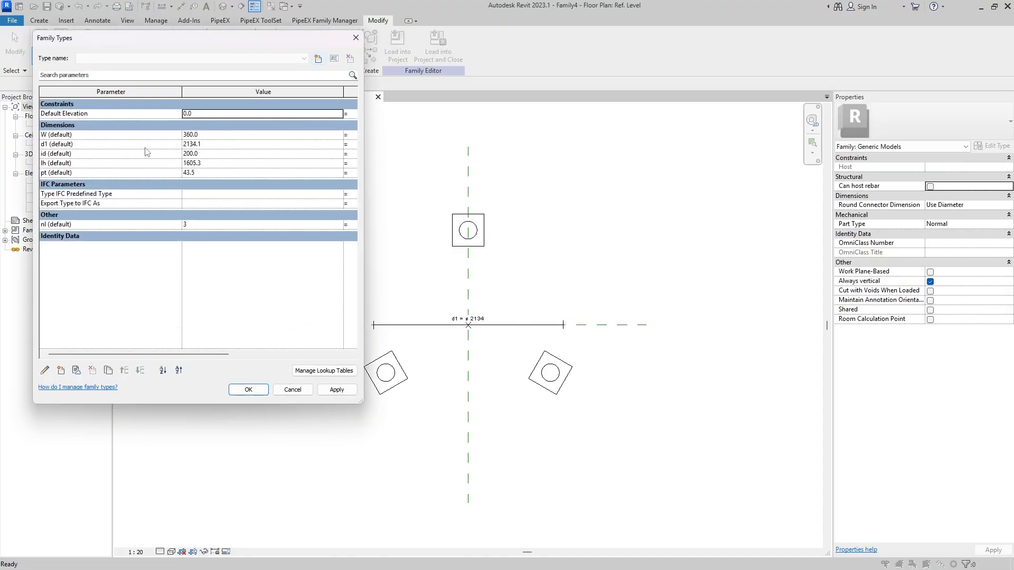
pyautogui.click(61, 370)
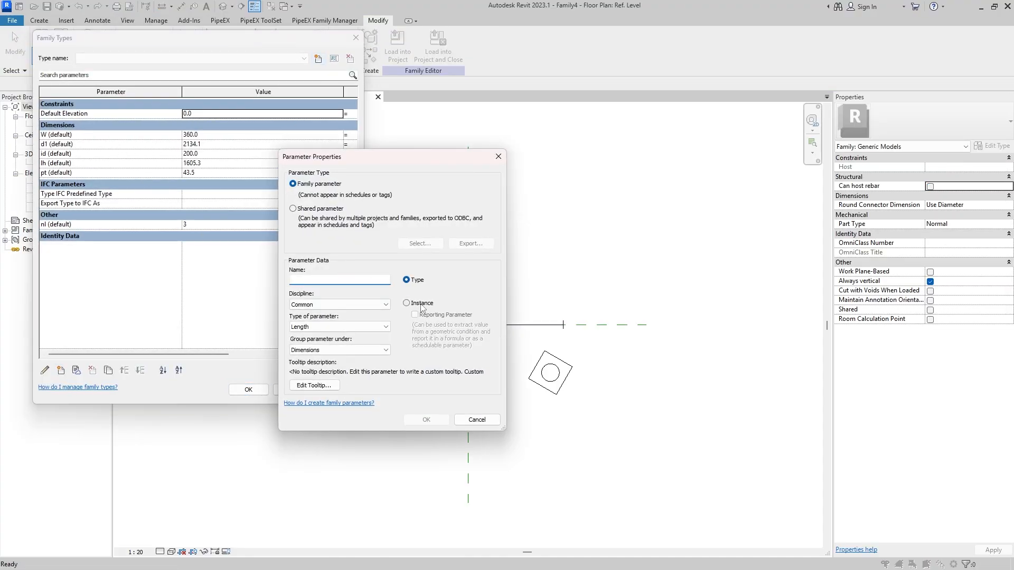
pyautogui.write('D')
pyautogui.click(426, 420)
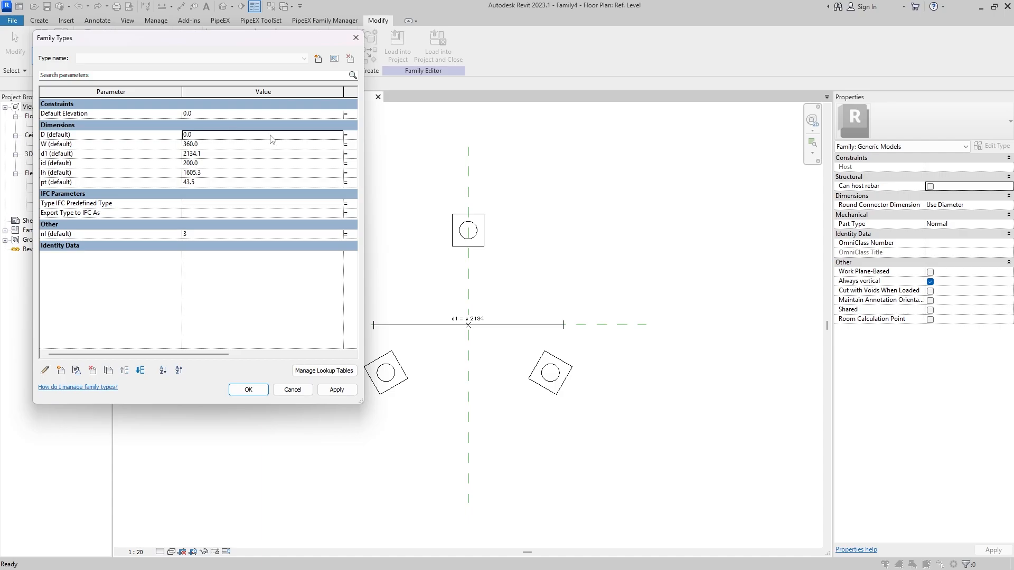
pyautogui.moveTo(363, 241); pyautogui.dragTo(395, 239)
pyautogui.moveTo(242, 39); pyautogui.dragTo(214, 69)
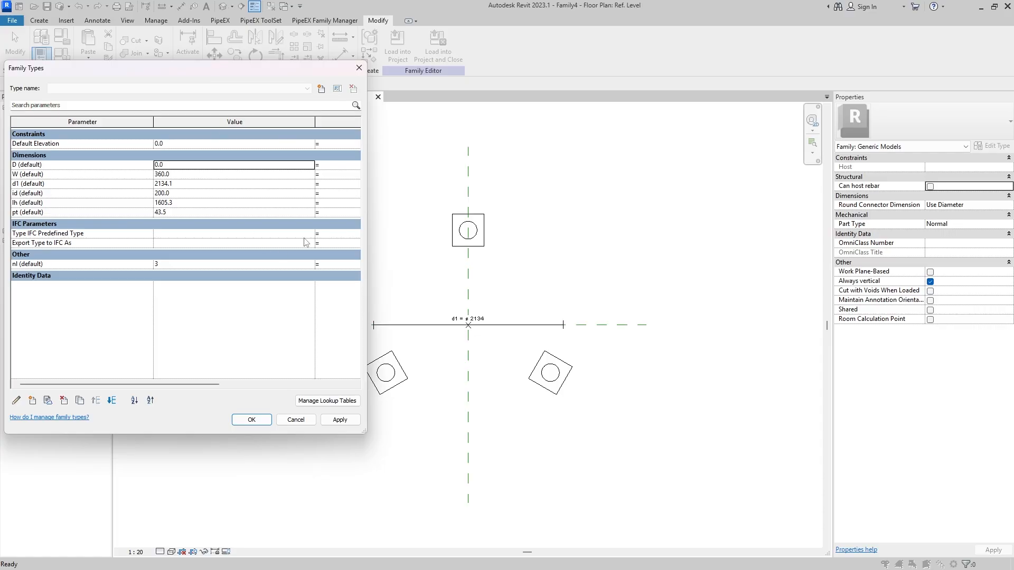
pyautogui.click(248, 164)
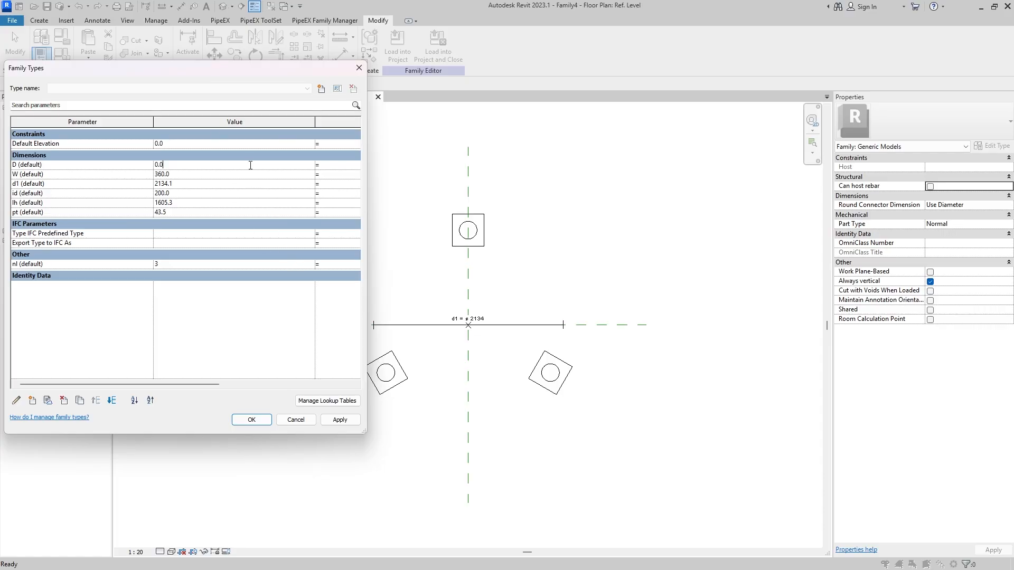
pyautogui.write('2000')
# Resize the Family Types dialog wider and shorter to give the formula column more room.
pyautogui.click(186, 175)
pyautogui.click(196, 184)
pyautogui.click(202, 203)
pyautogui.click(201, 193)
pyautogui.moveTo(370, 335); pyautogui.dragTo(384, 336)
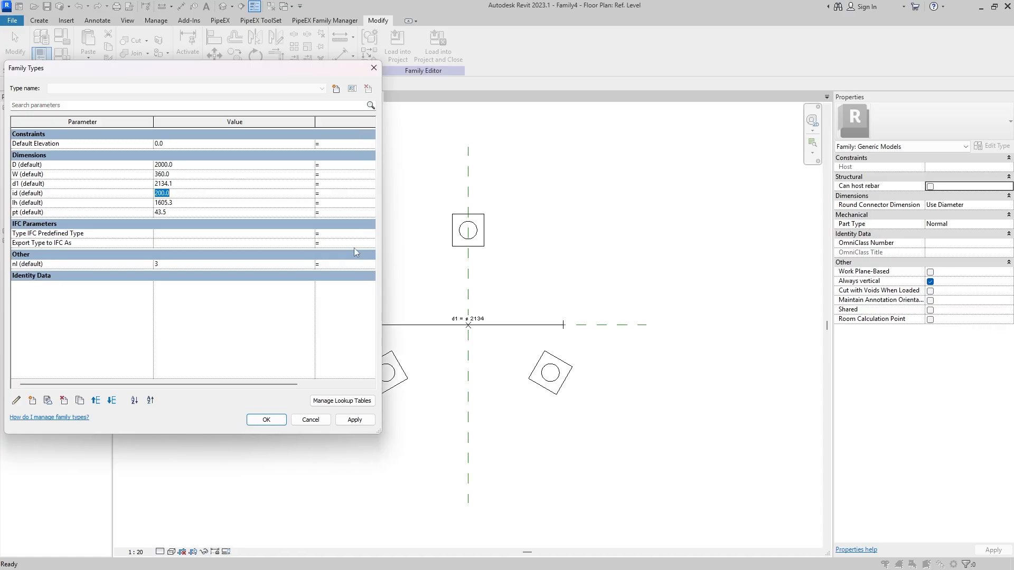
pyautogui.click(332, 194)
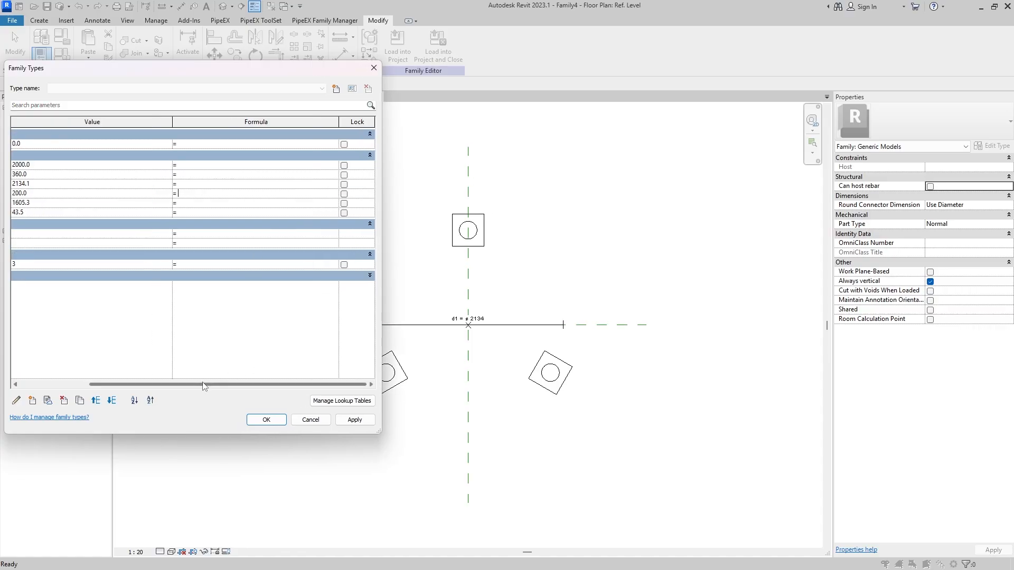
pyautogui.moveTo(204, 385); pyautogui.dragTo(116, 385)
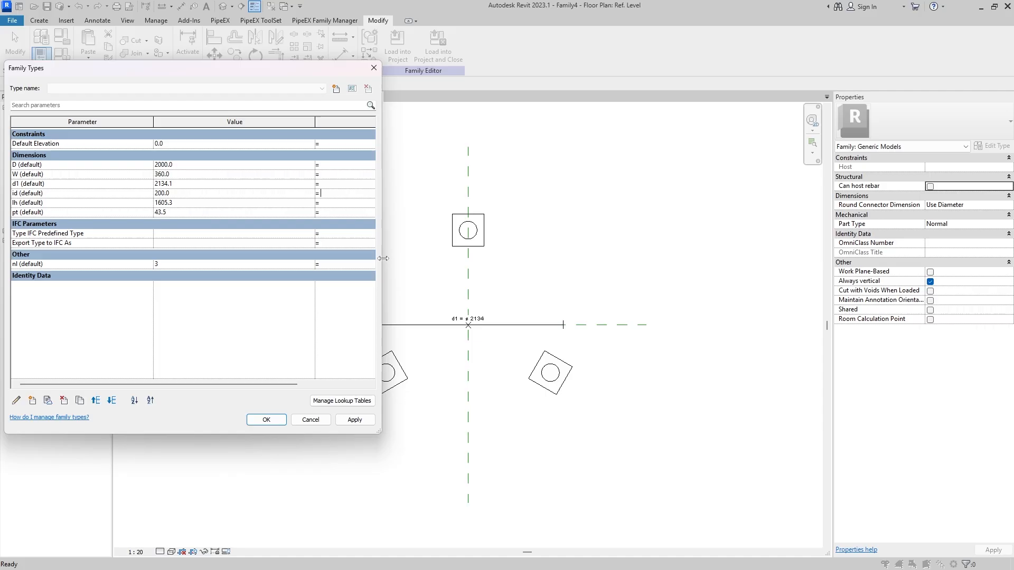
pyautogui.moveTo(382, 258); pyautogui.dragTo(403, 258)
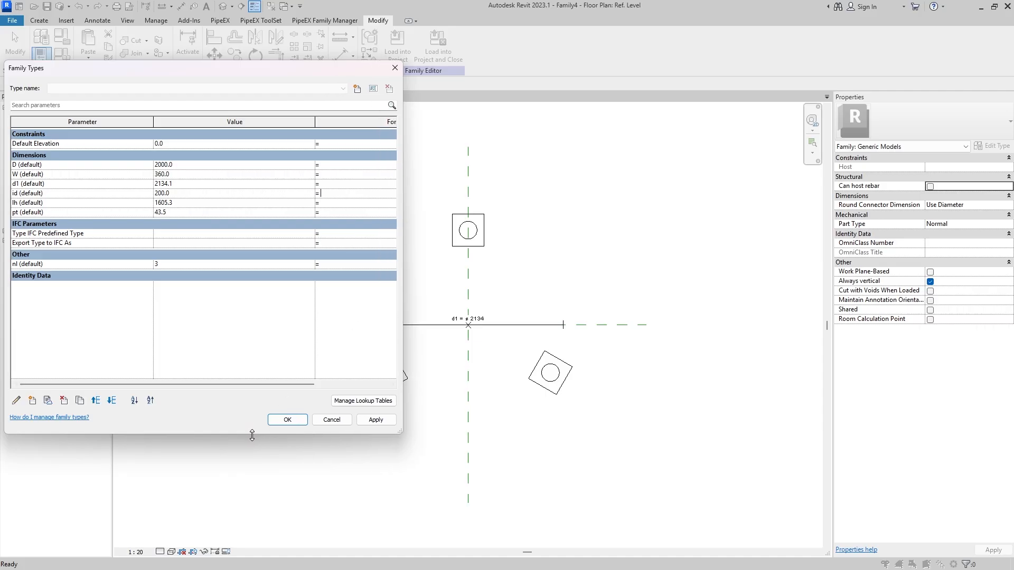
pyautogui.moveTo(252, 435); pyautogui.dragTo(252, 351)
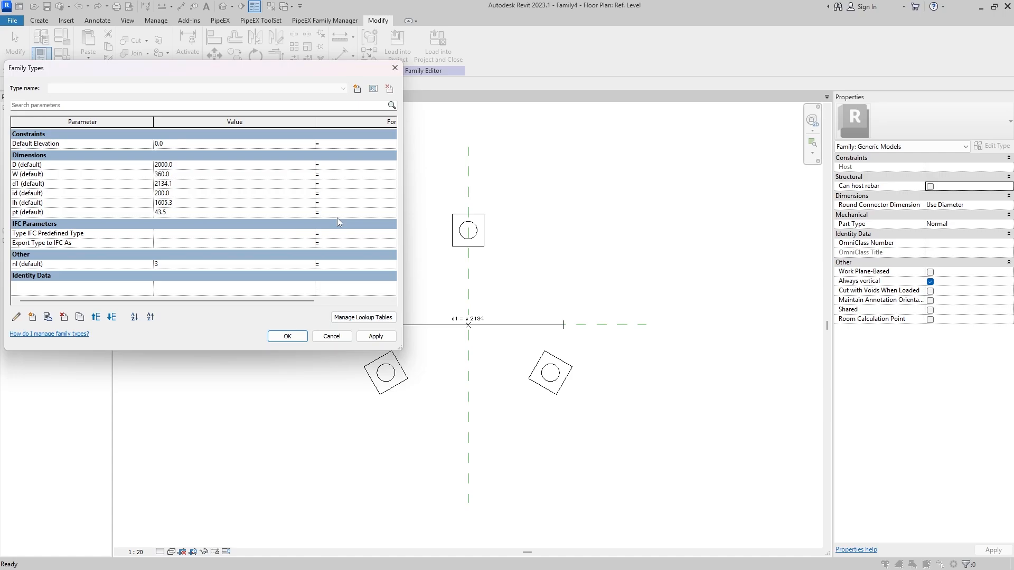
# Drive the d1 parameter with the formula D-id/2-50 and apply it to the family.
pyautogui.click(319, 193)
pyautogui.write('D-')
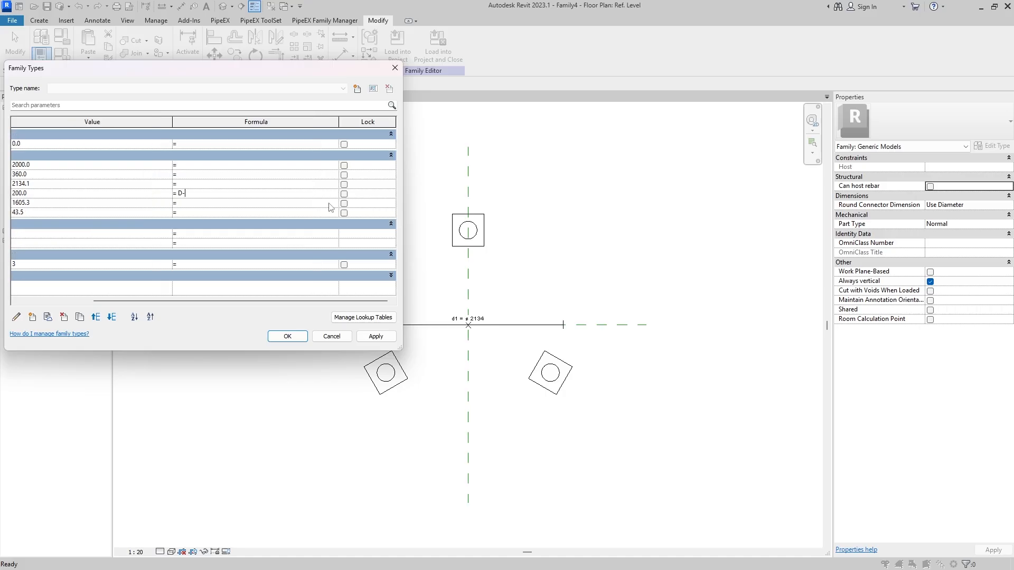
pyautogui.moveTo(197, 302); pyautogui.dragTo(125, 302)
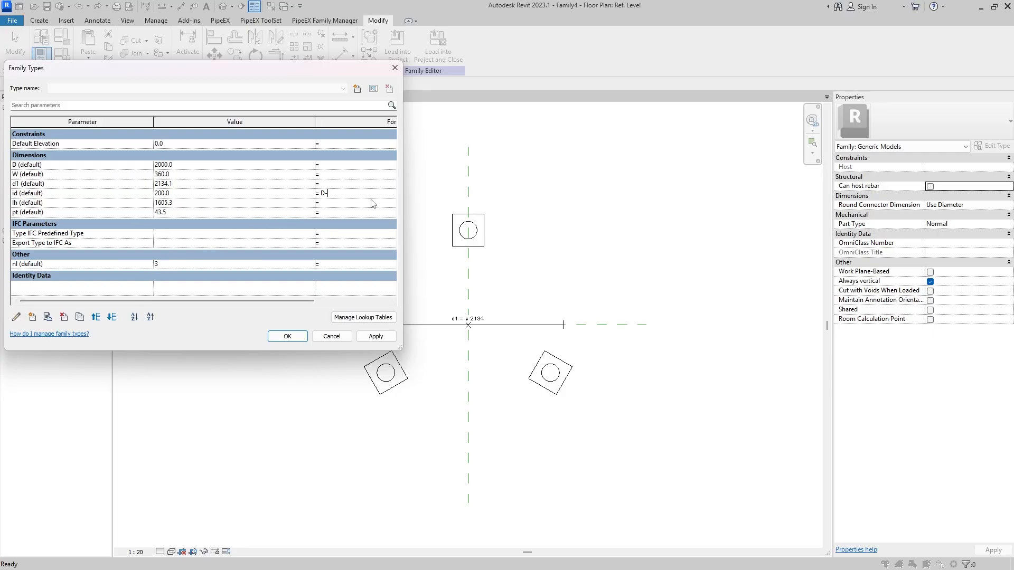
pyautogui.hotkey('ctrl', 'x')
pyautogui.click(265, 187)
pyautogui.hotkey('ctrl', 'v')
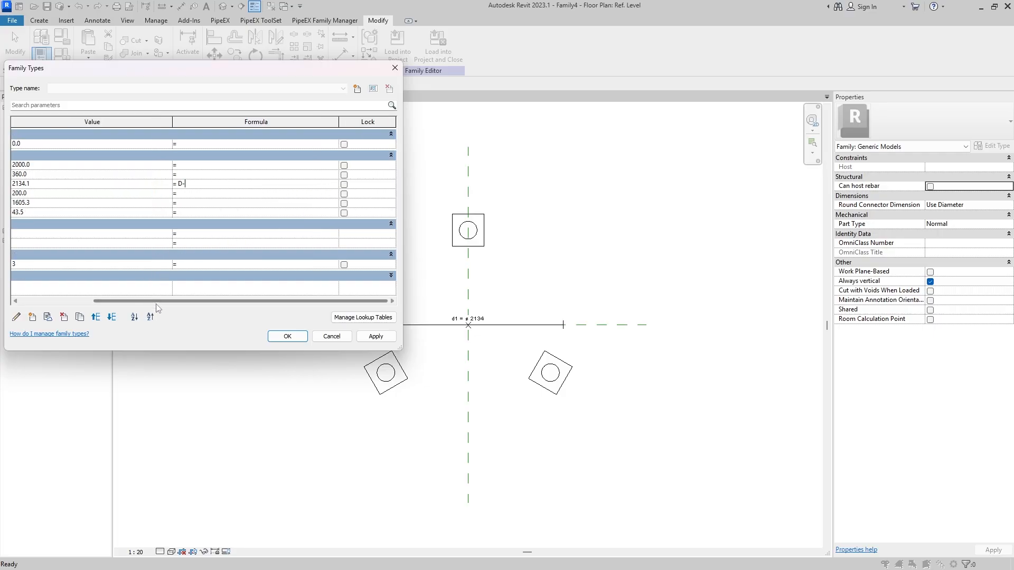
pyautogui.moveTo(158, 303); pyautogui.dragTo(84, 303)
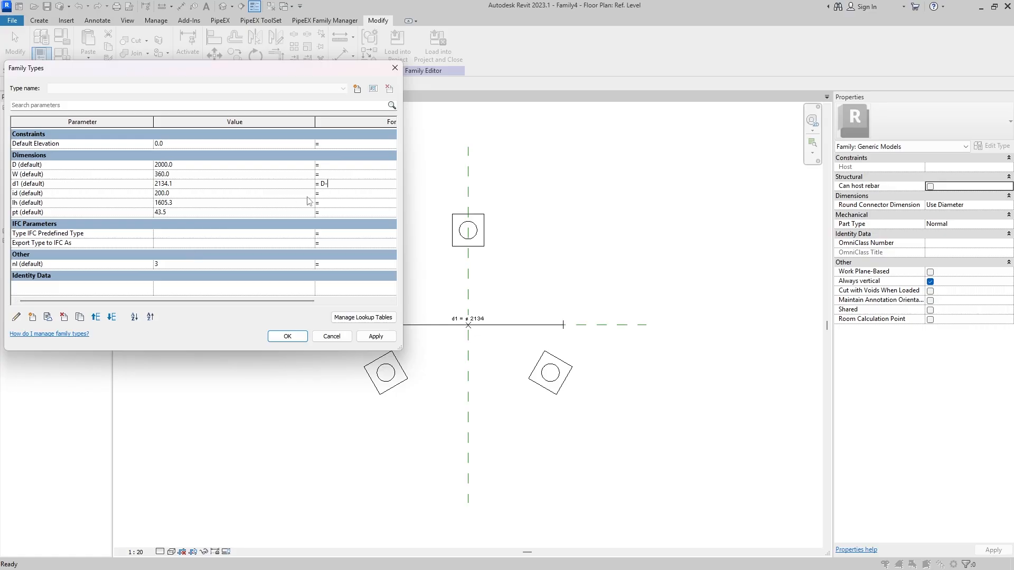
pyautogui.write('id/2-50')
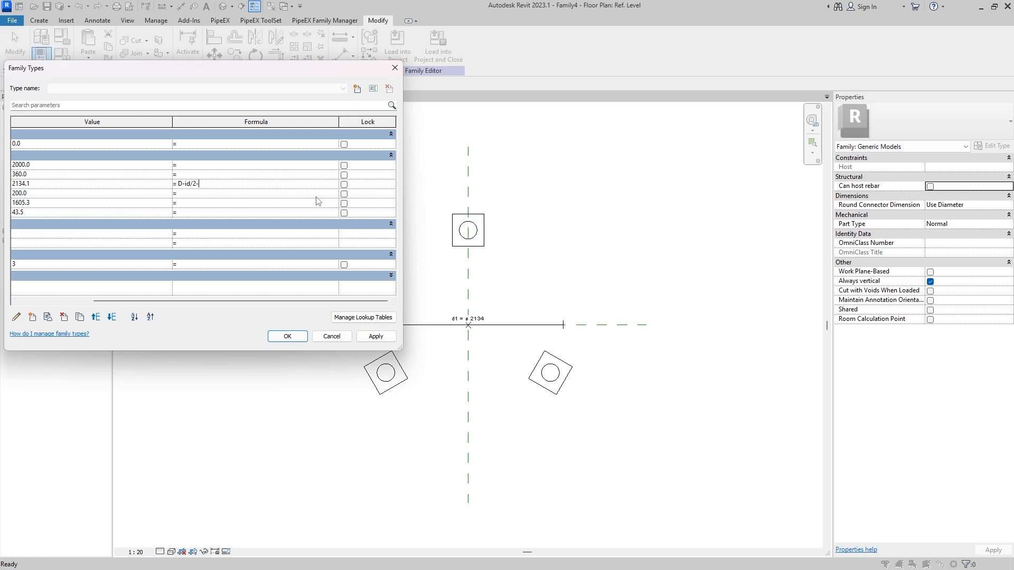
pyautogui.click(381, 338)
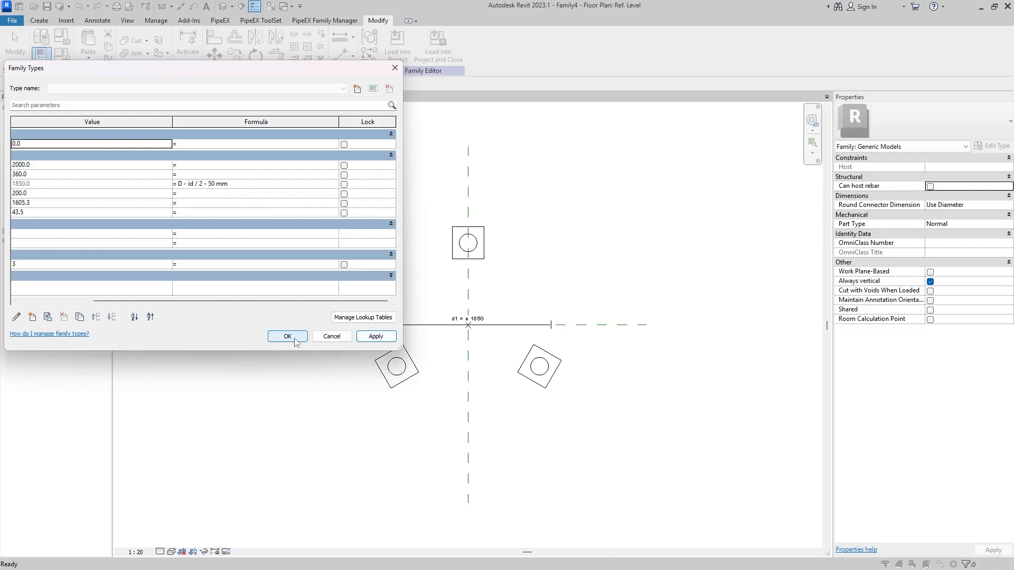
pyautogui.click(293, 340)
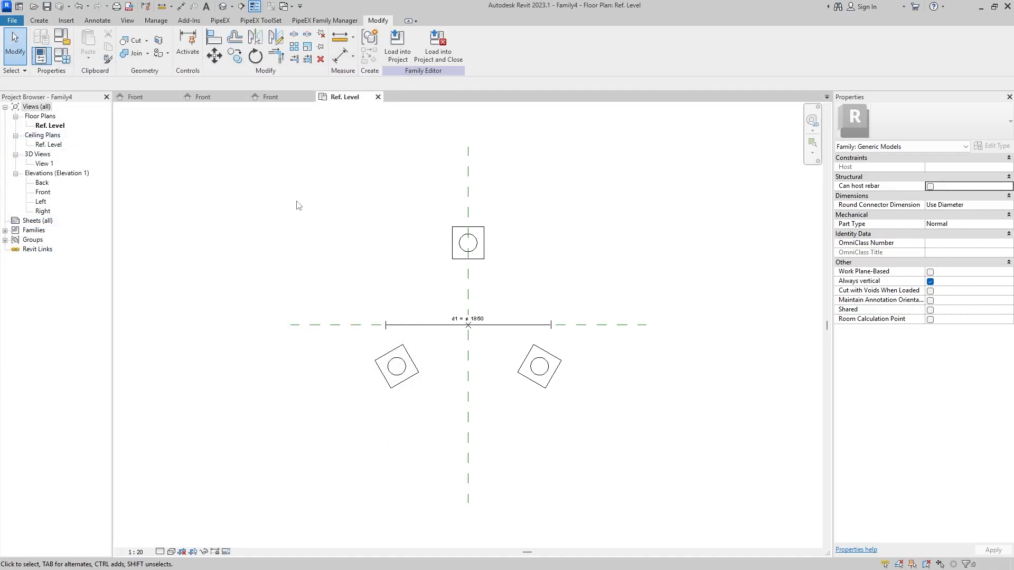
# Change the d1 parameter's formula to D - id / 2 - 100 mm and apply it.
pyautogui.click(62, 55)
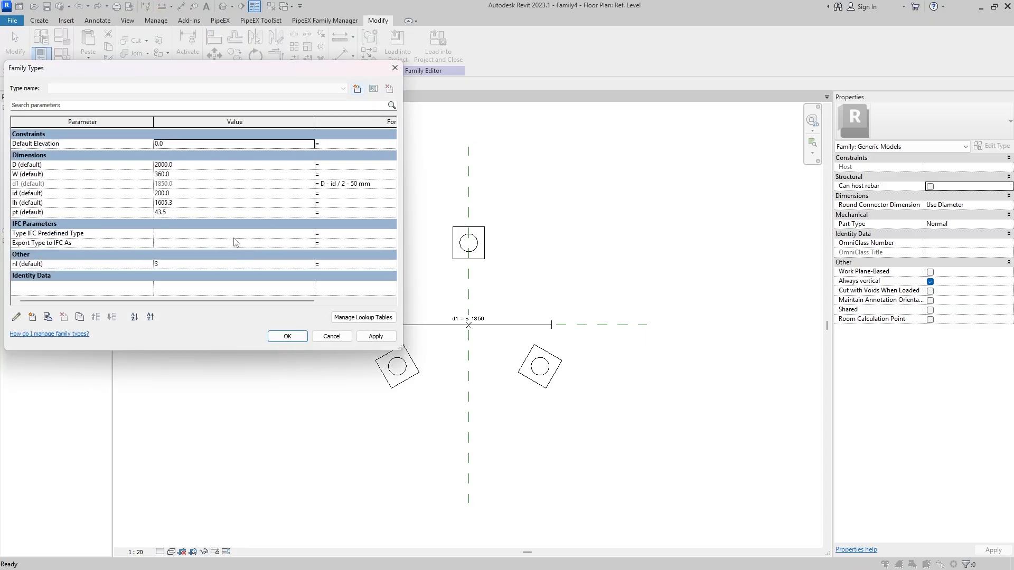
pyautogui.click(363, 184)
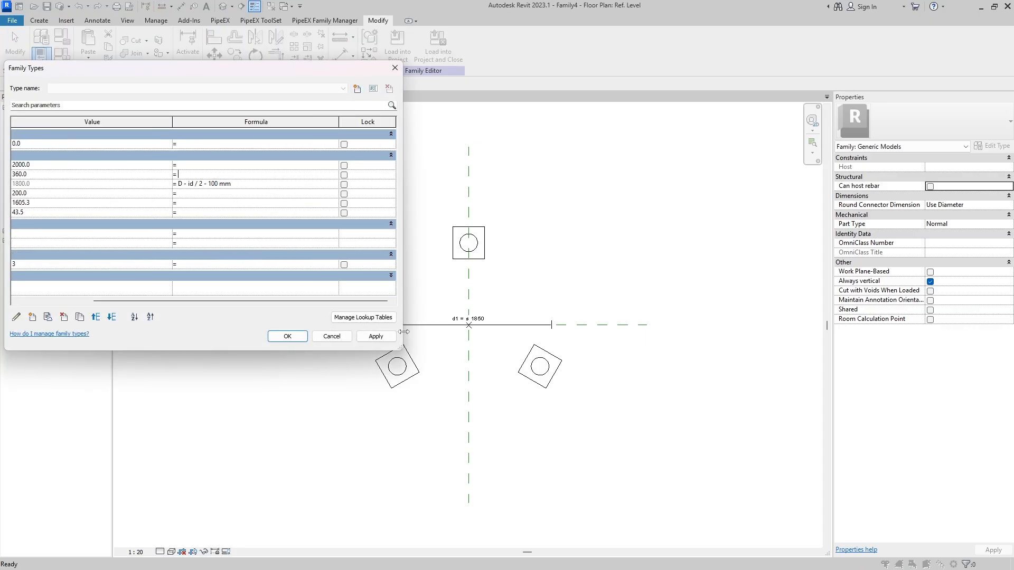
pyautogui.click(375, 336)
pyautogui.click(288, 336)
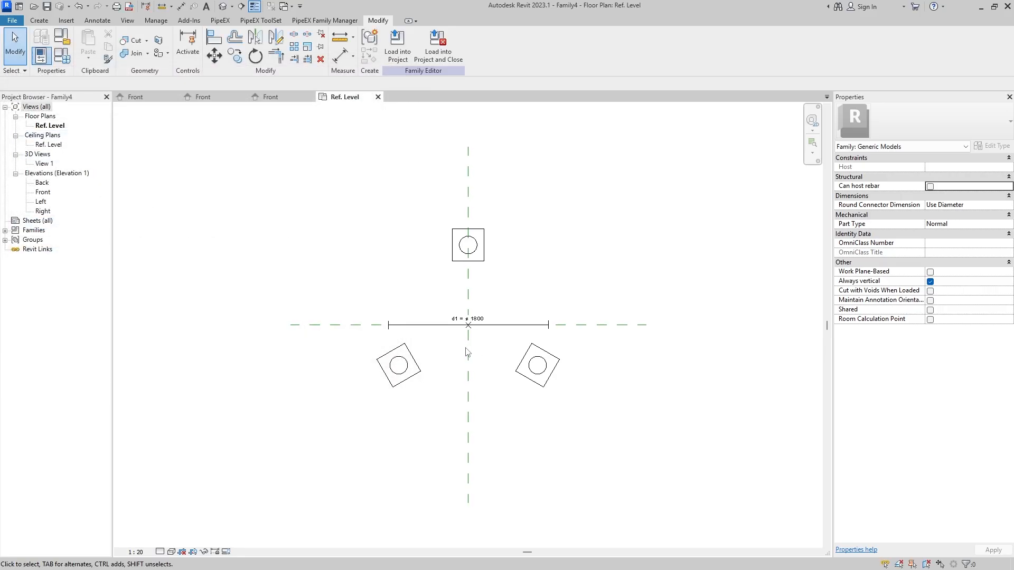
# Save the leg array family in the Documents folder as LegSet.
pyautogui.hotkey('ctrl', 's')
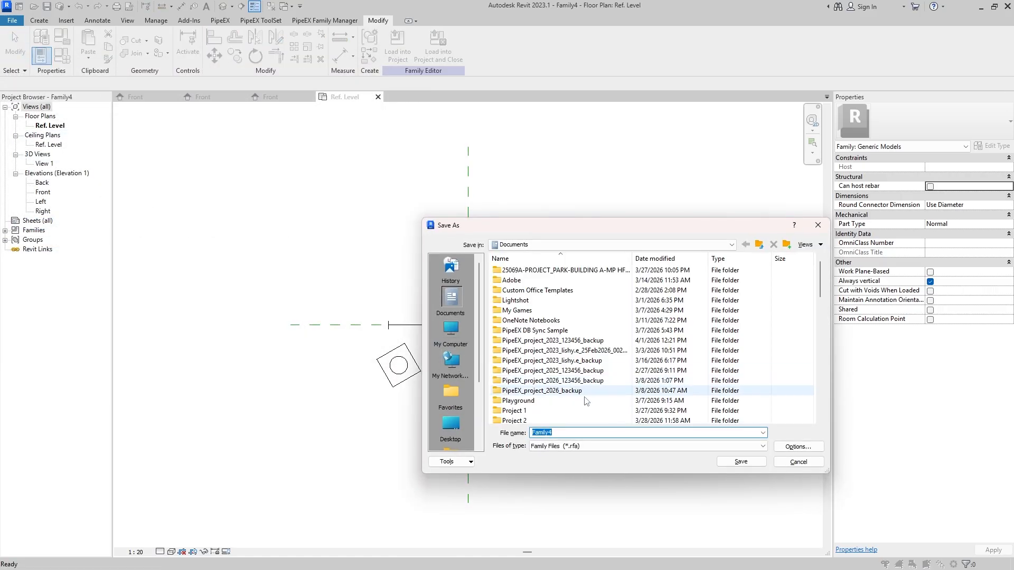
pyautogui.write('Leg')
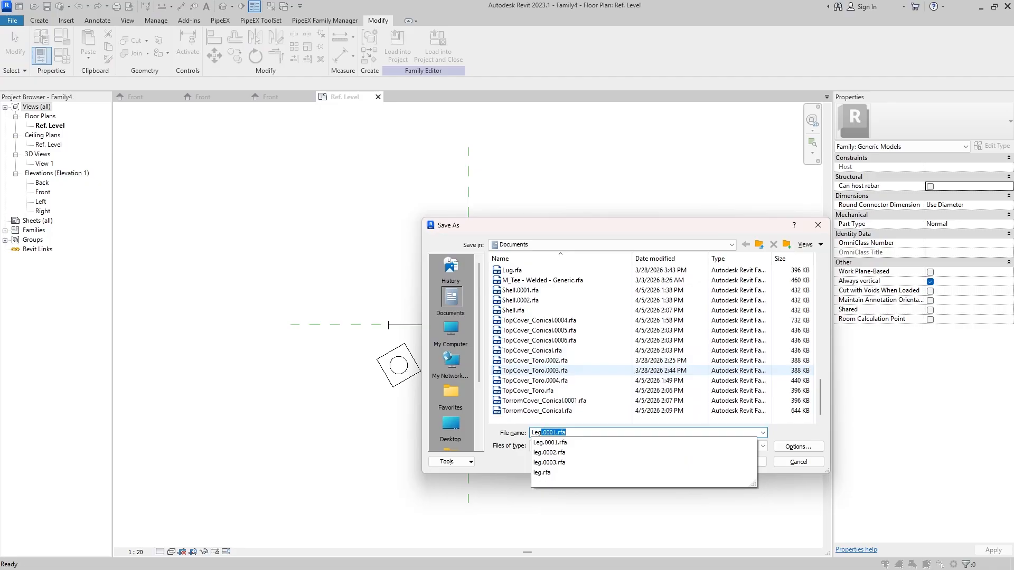
pyautogui.write('Set')
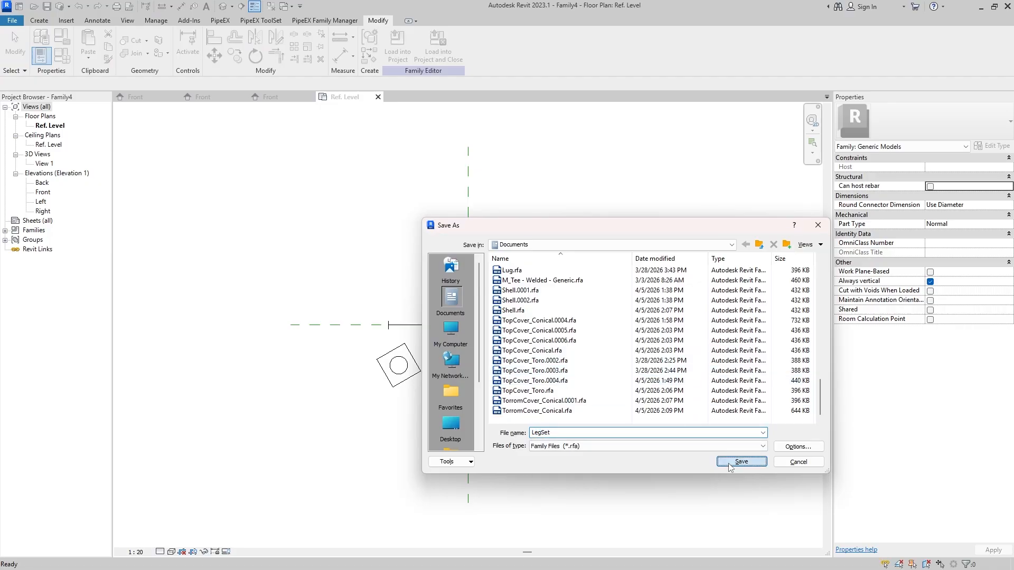
pyautogui.click(730, 464)
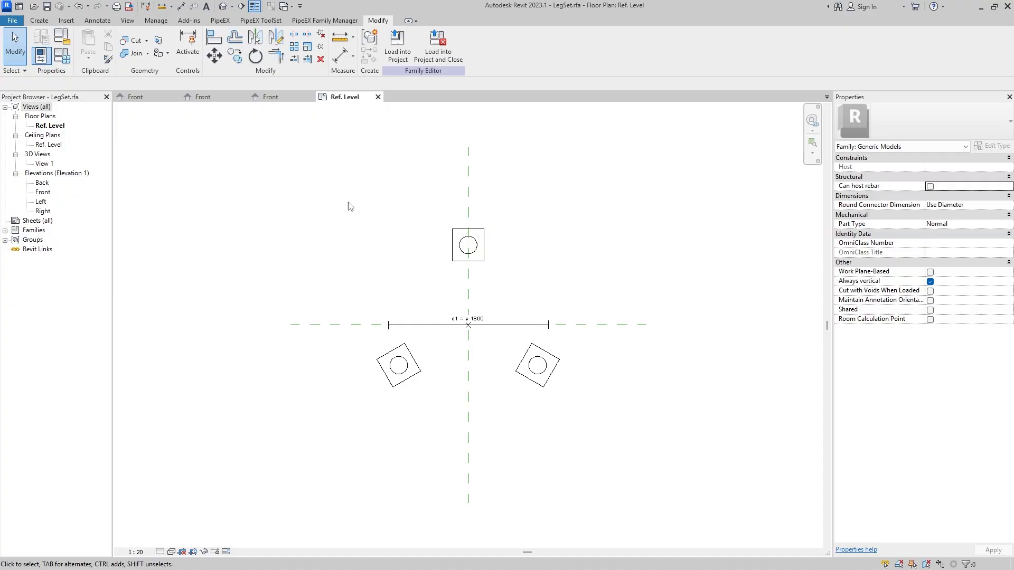
# Make the family Work Plane-Based in its default 3D view and close the inactive views.
pyautogui.click(220, 8)
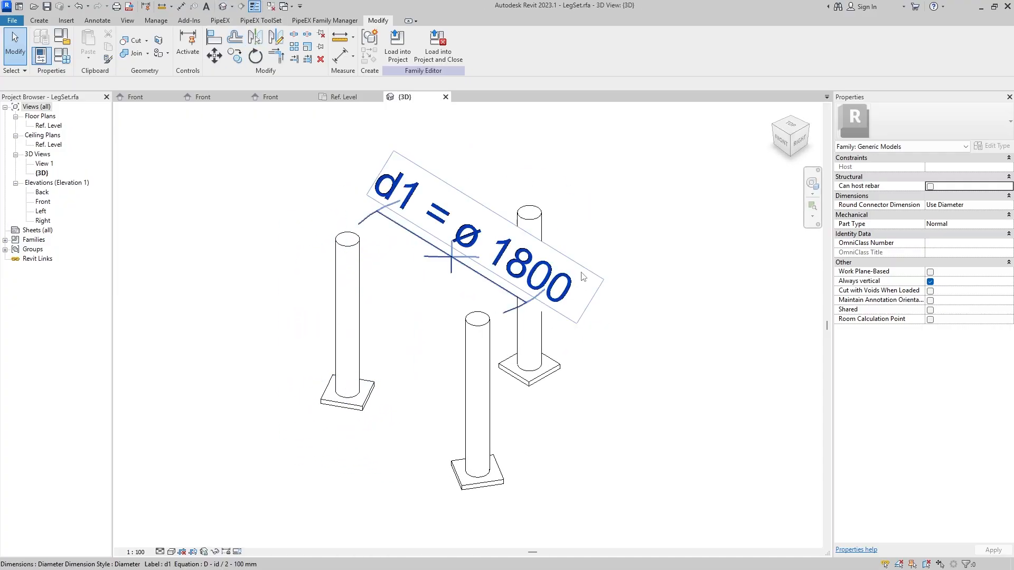
pyautogui.keyDown('shift'); pyautogui.moveTo(584, 277); pyautogui.dragTo(691, 298, button='middle'); pyautogui.keyUp('shift')
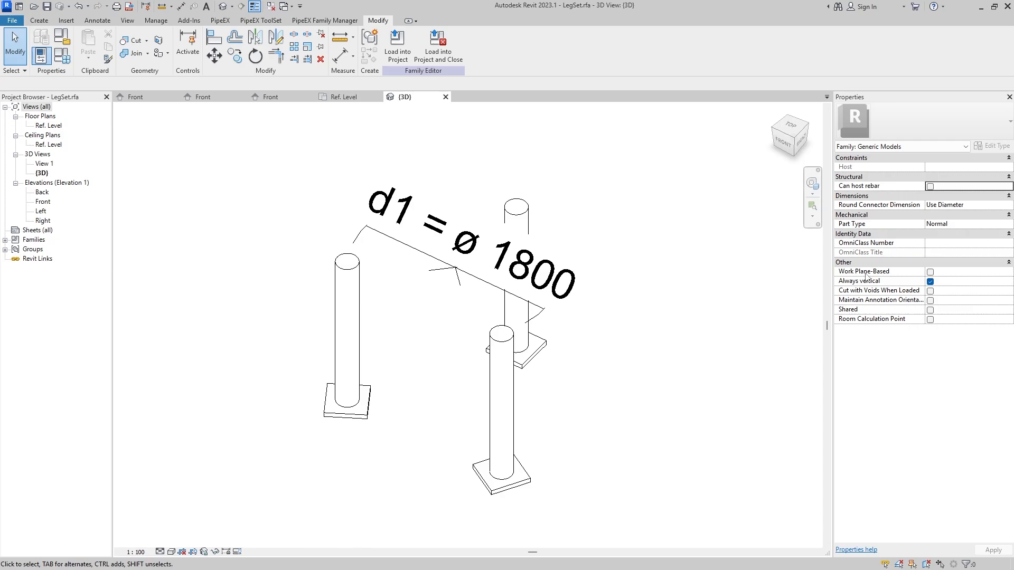
pyautogui.click(931, 272)
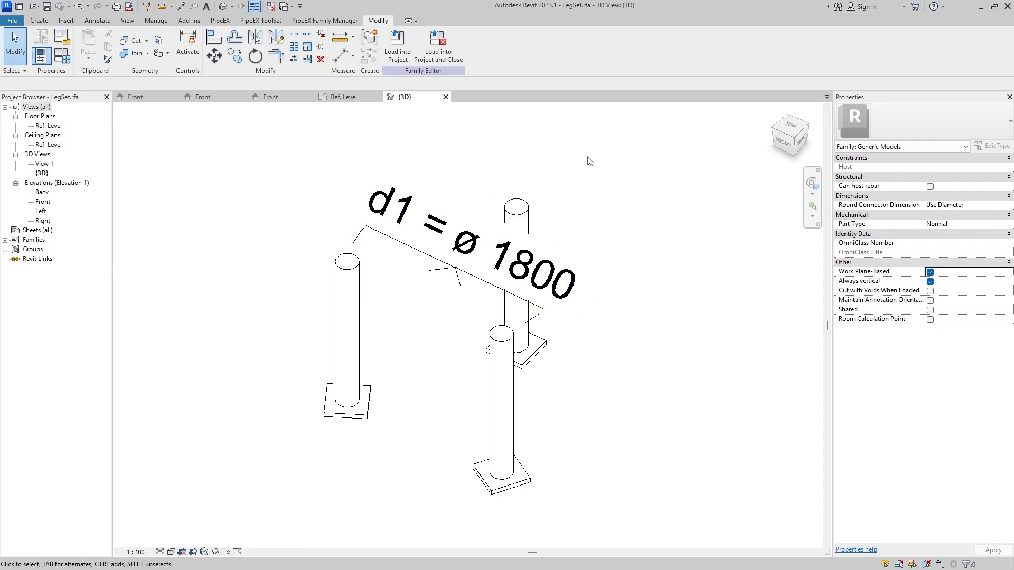
pyautogui.click(274, 8)
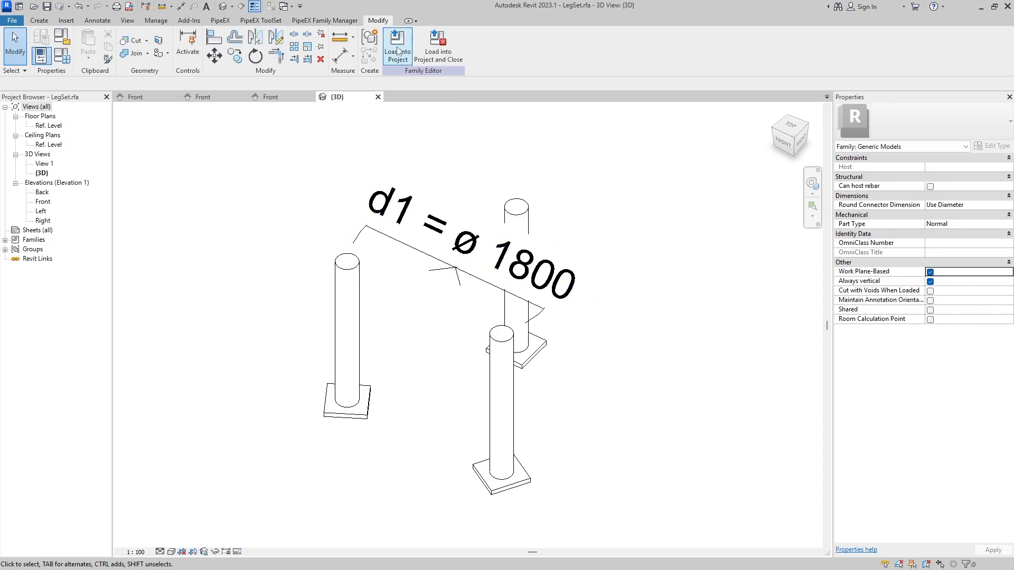
# Load the LegSet family into PiX_Equipment_Template_General.rfa and cancel the placement that starts in the elevation.
pyautogui.click(397, 45)
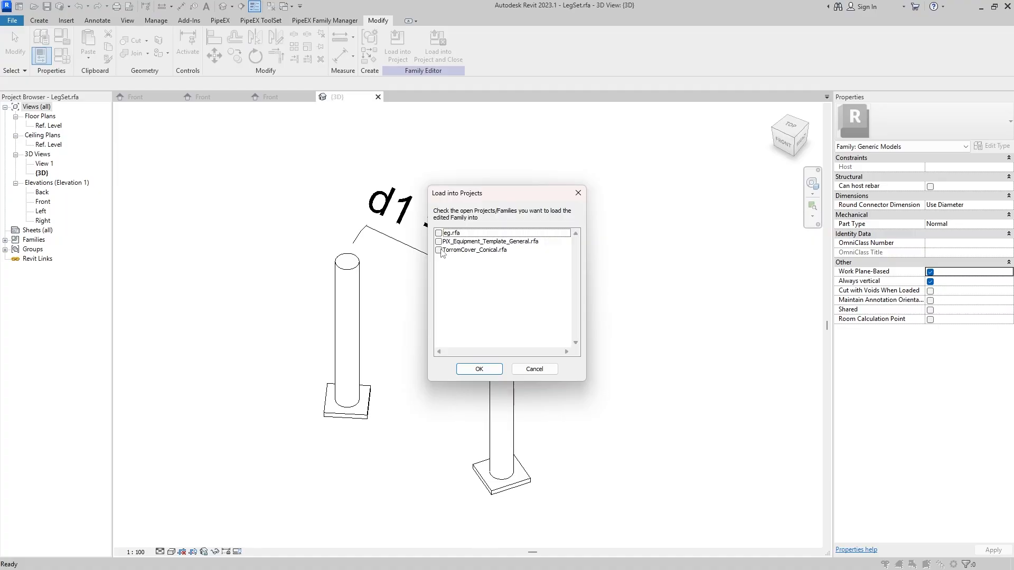
pyautogui.click(439, 241)
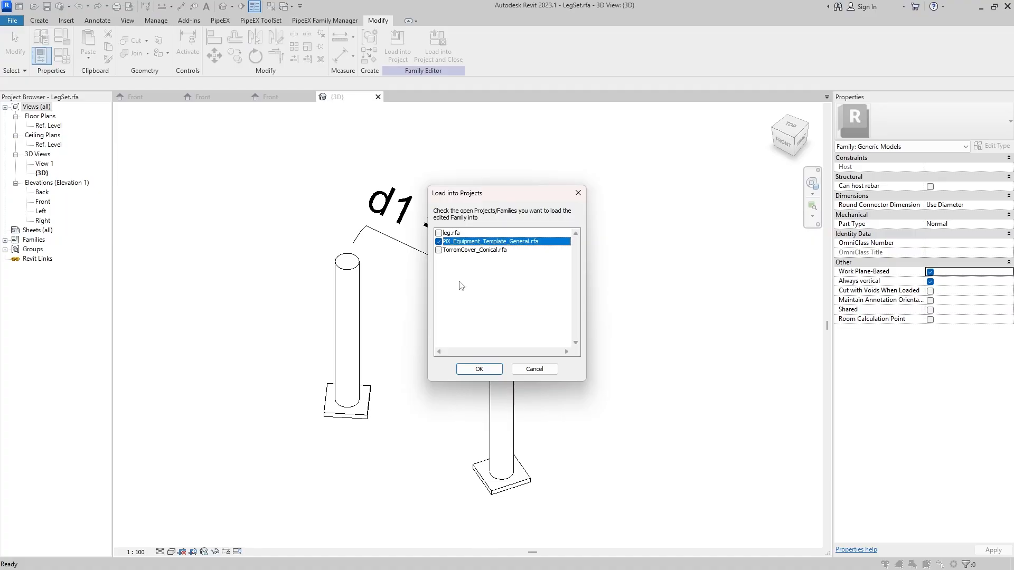
pyautogui.click(491, 370)
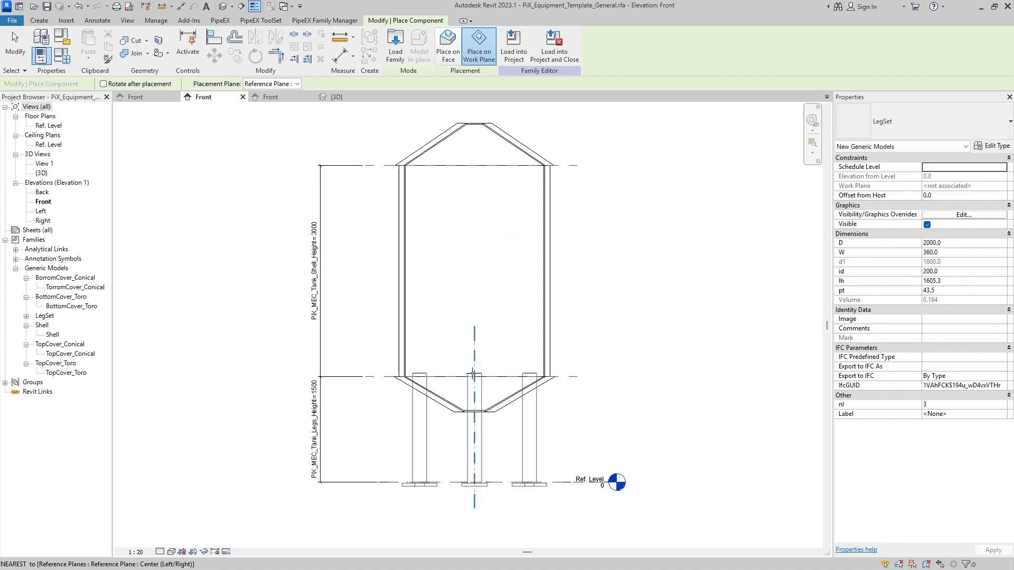
pyautogui.press('Escape')
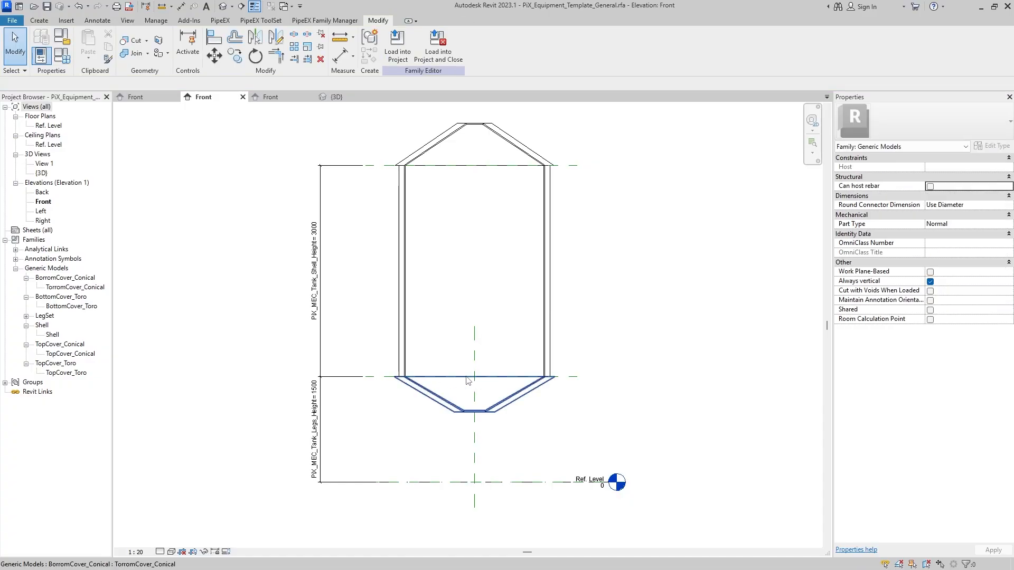
# Place a LegSet instance at the intersection of the centre reference planes in the Ref. Level floor plan.
pyautogui.scroll(2, 399, 373)
pyautogui.moveTo(393, 395); pyautogui.dragTo(310, 331, button='middle')
pyautogui.scroll(2, 310, 331)
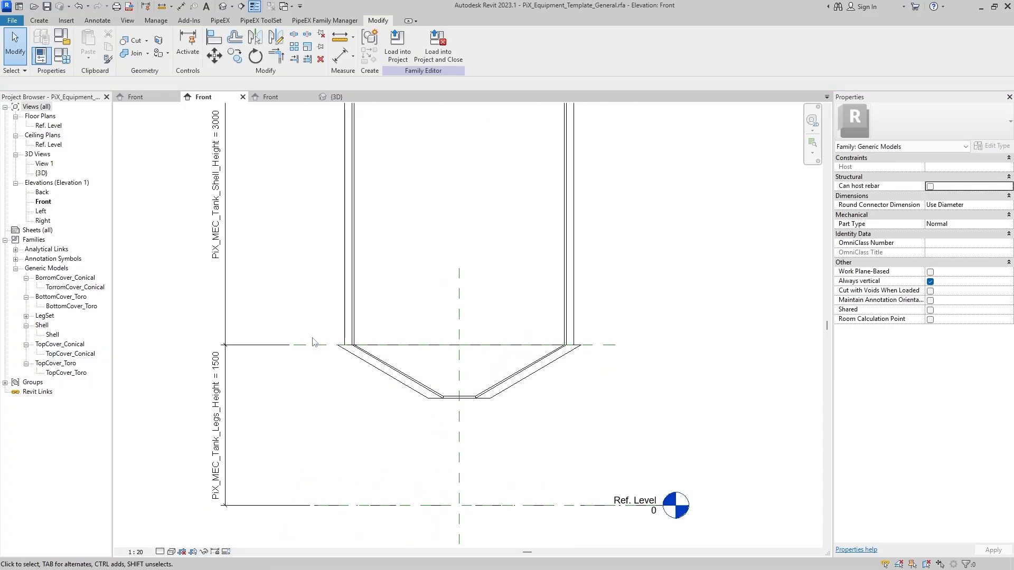
pyautogui.scroll(-2, 310, 331)
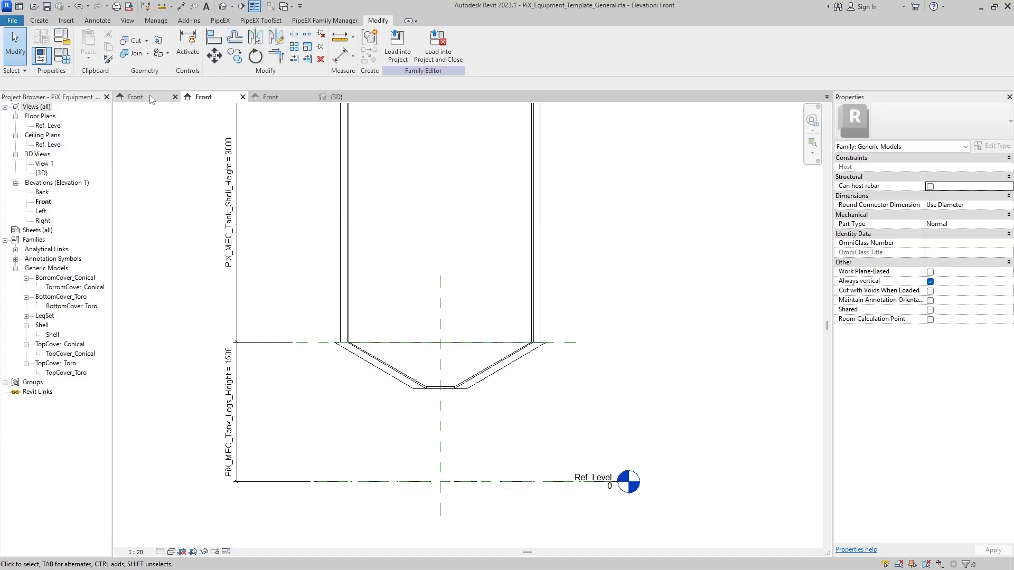
pyautogui.doubleClick(50, 126)
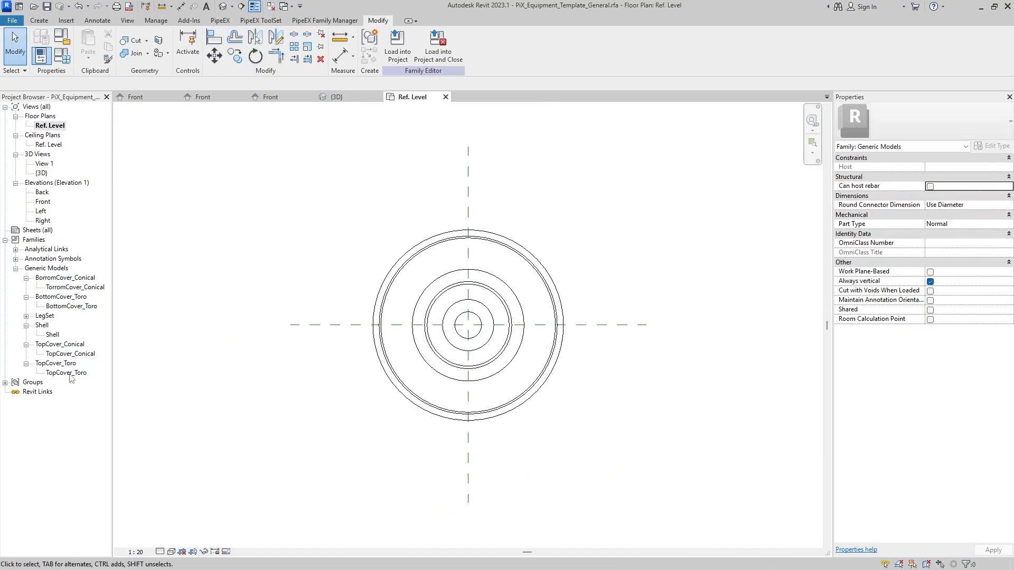
pyautogui.doubleClick(45, 316)
pyautogui.moveTo(52, 325); pyautogui.dragTo(467, 326)
# In the Front elevation, change the placed LegSet's work plane to Reference Plane : 111.
pyautogui.doubleClick(43, 202)
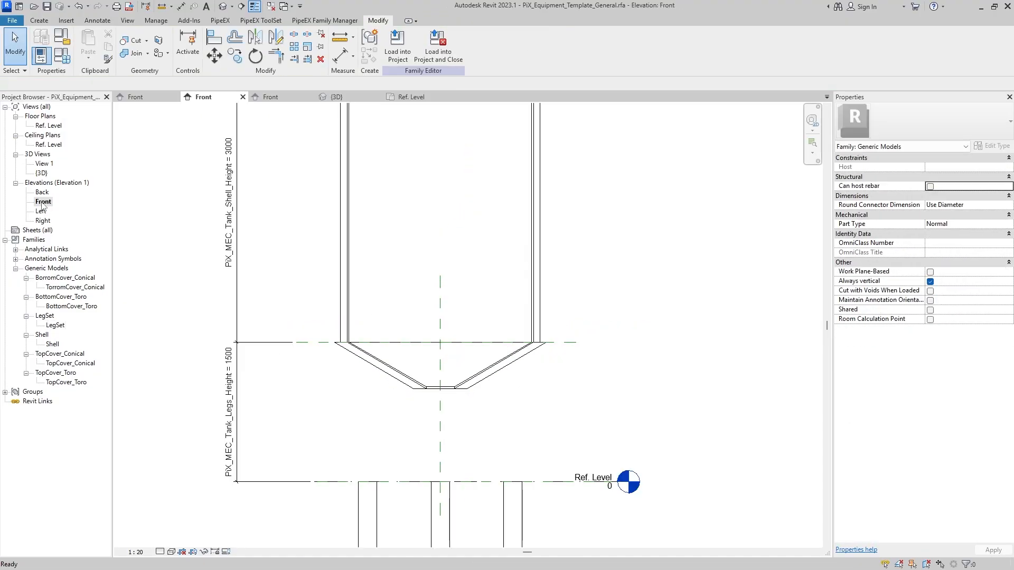
pyautogui.scroll(-2, 433, 452)
pyautogui.click(433, 452)
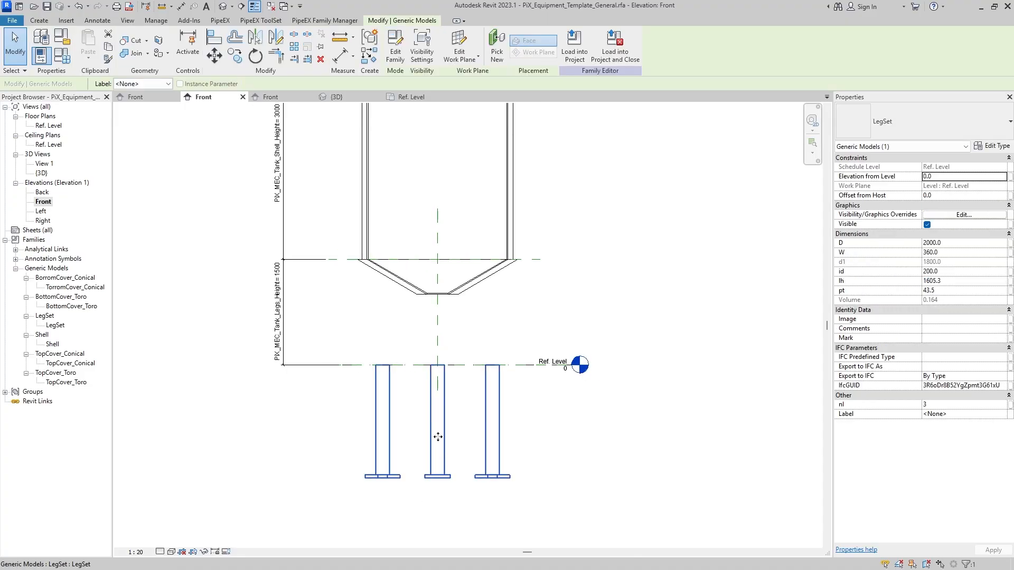
pyautogui.click(459, 43)
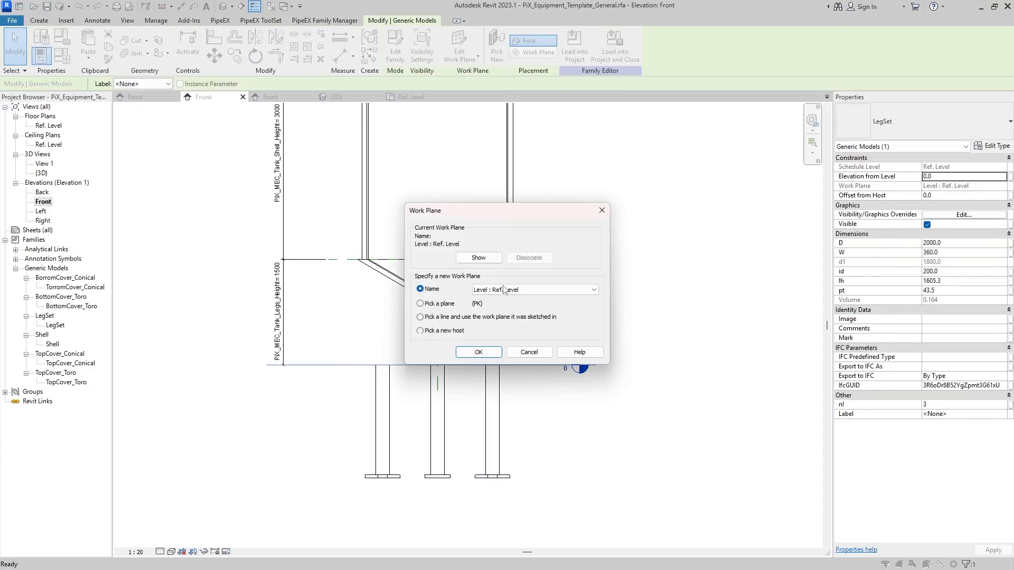
pyautogui.click(533, 289)
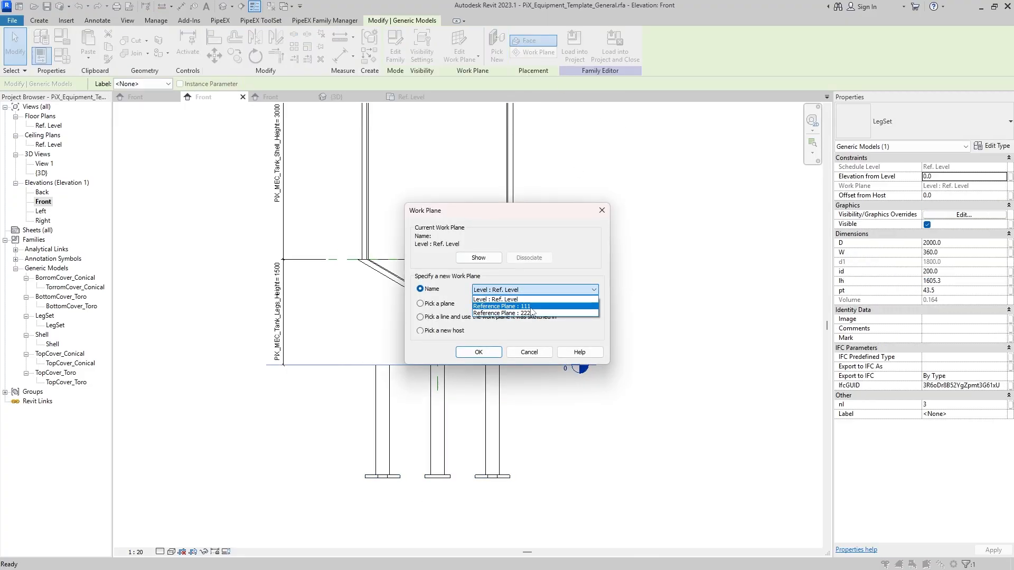
pyautogui.click(530, 307)
pyautogui.click(478, 352)
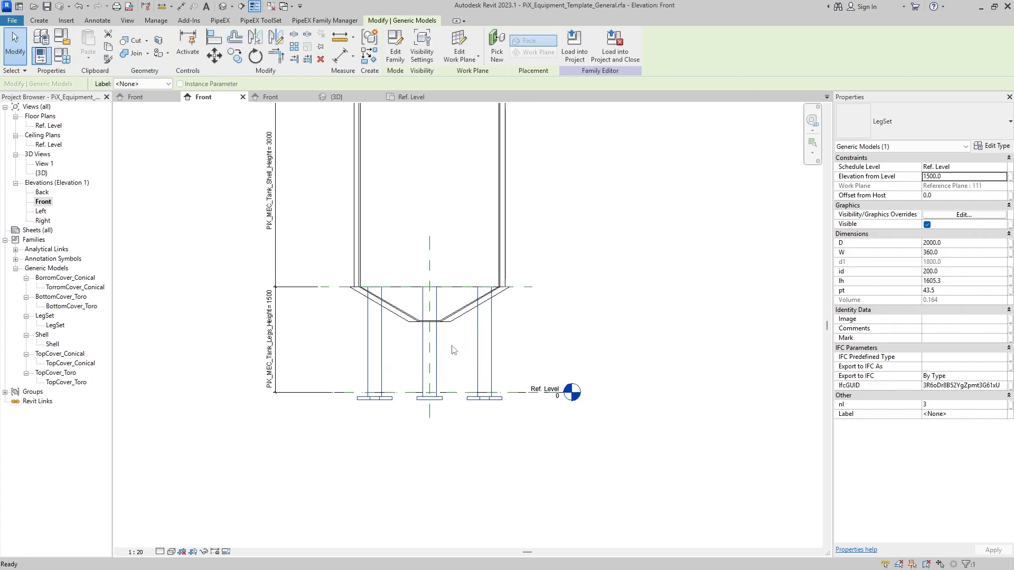
# Associate the D parameter of the placed LegSet instance with the PiX_MEC_Tank_Diameter family parameter.
pyautogui.scroll(2, 453, 351)
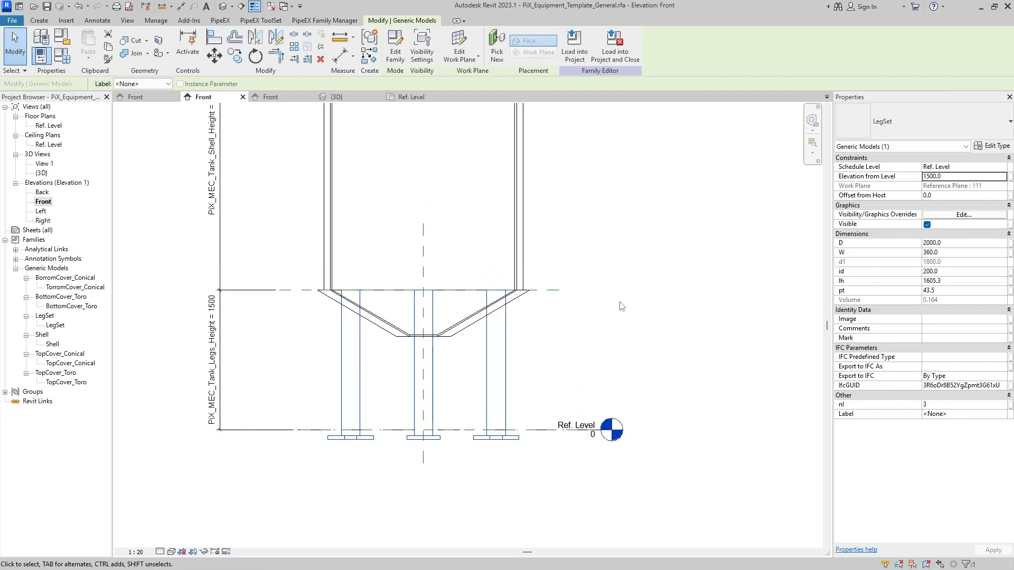
pyautogui.scroll(-1, 598, 302)
pyautogui.moveTo(597, 302); pyautogui.dragTo(546, 318, button='middle')
pyautogui.scroll(-1, 575, 382)
pyautogui.scroll(1, 523, 346)
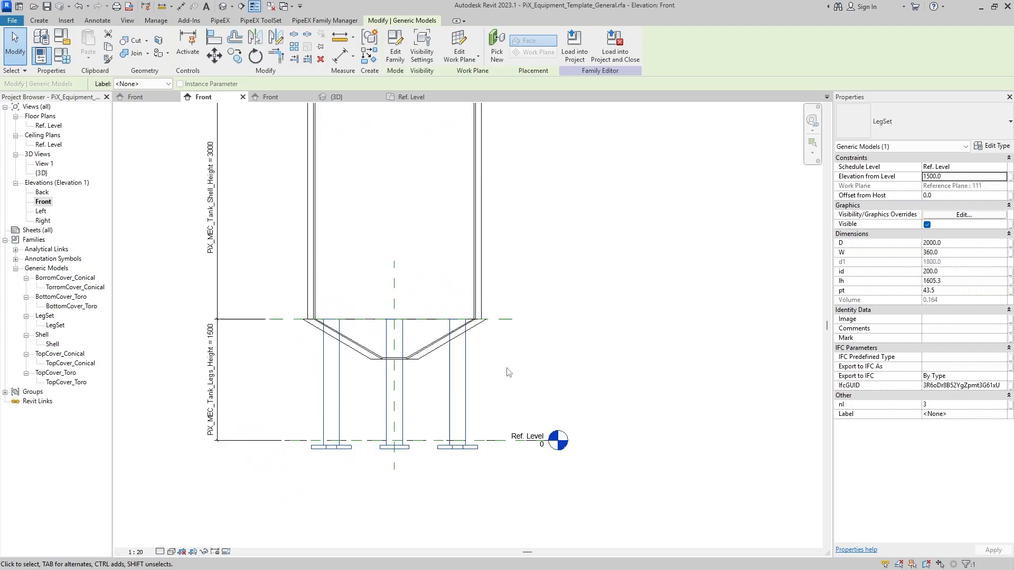
pyautogui.moveTo(515, 369); pyautogui.dragTo(527, 424, button='middle')
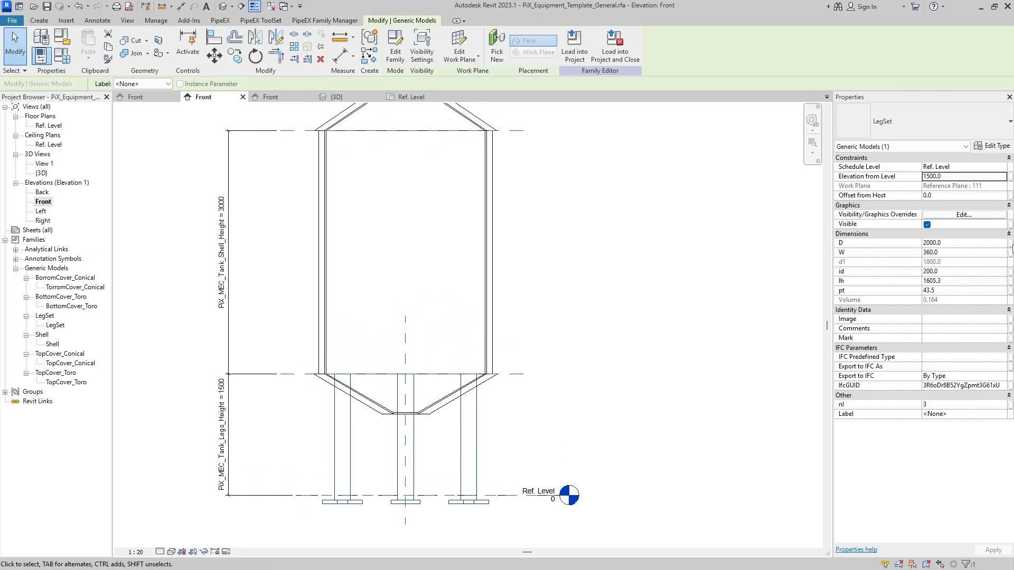
pyautogui.click(1009, 244)
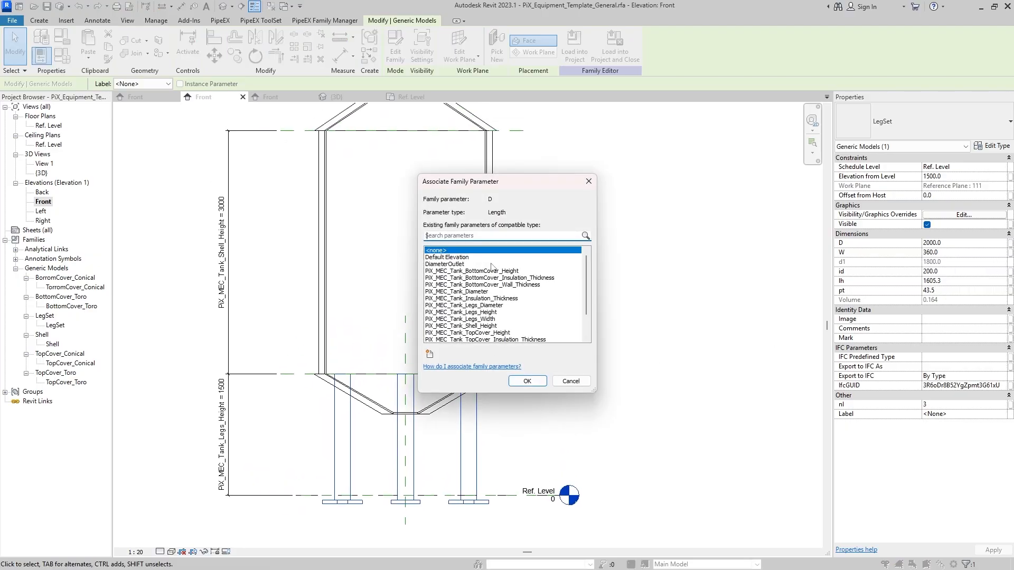
pyautogui.click(482, 292)
pyautogui.click(524, 382)
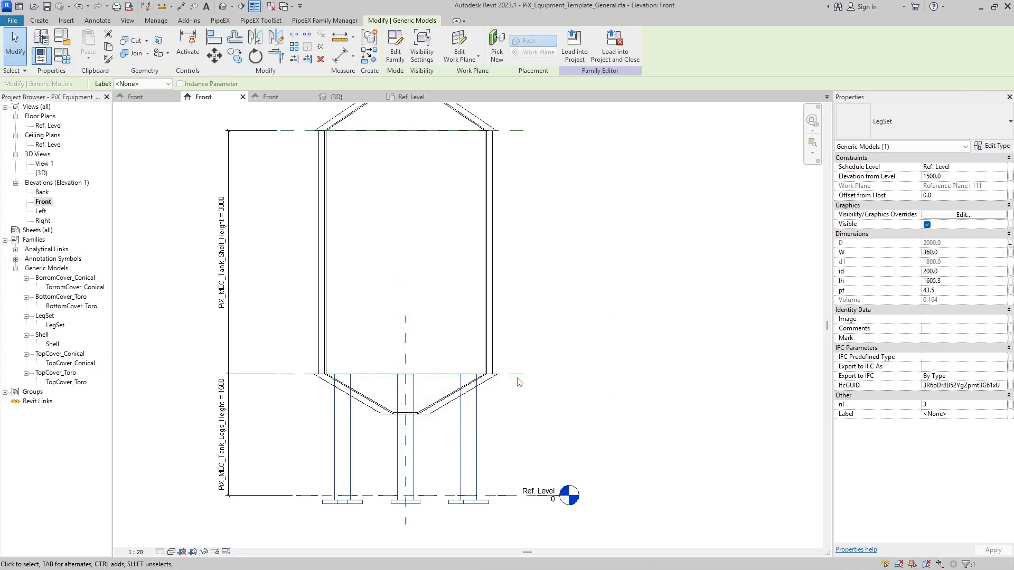
# Associate the LegSet's W parameter with the PiX_MEC_Tank_Legs_Width family parameter.
pyautogui.click(1010, 253)
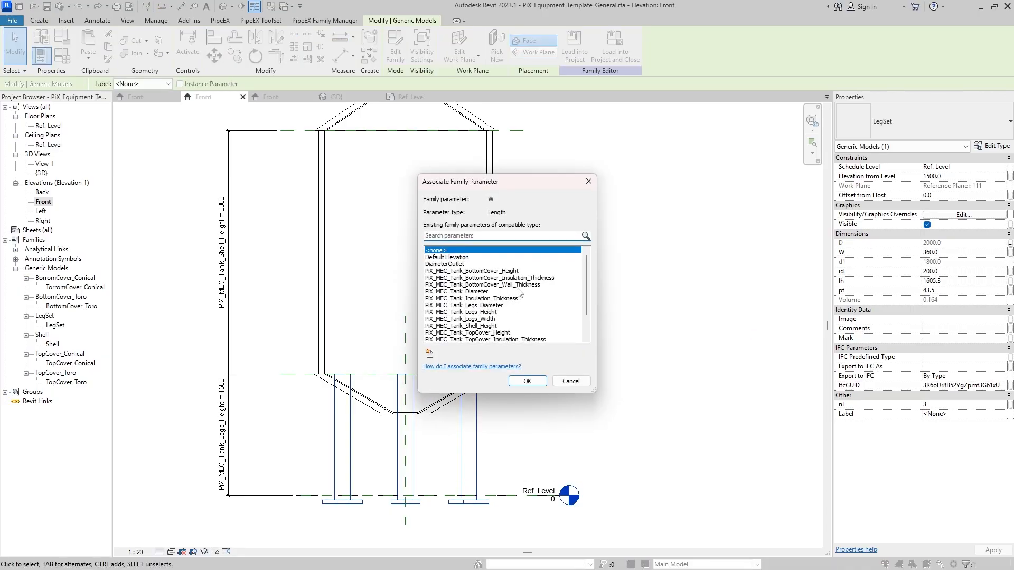
pyautogui.scroll(-1, 537, 320)
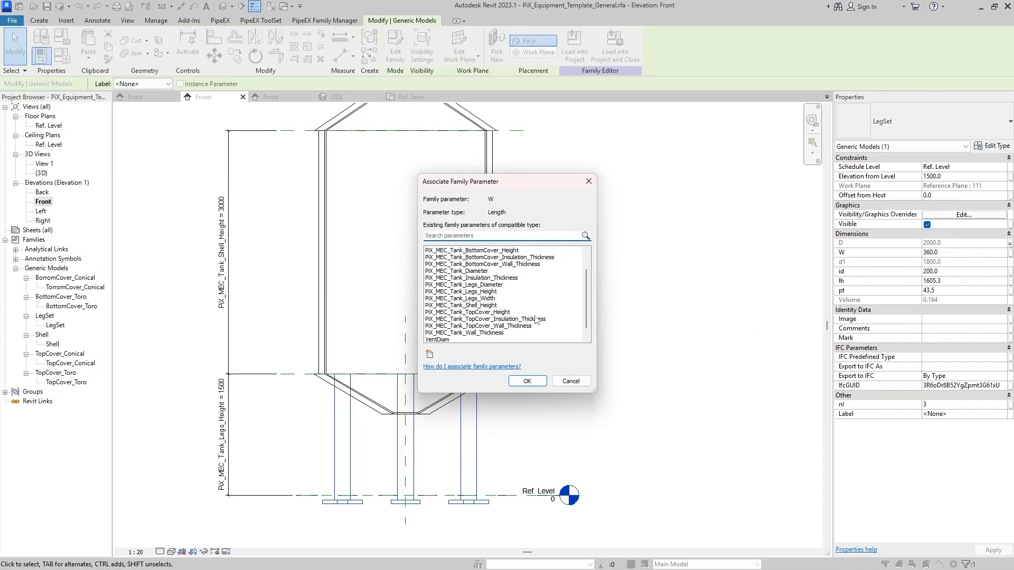
pyautogui.click(494, 299)
pyautogui.click(527, 382)
pyautogui.click(714, 358)
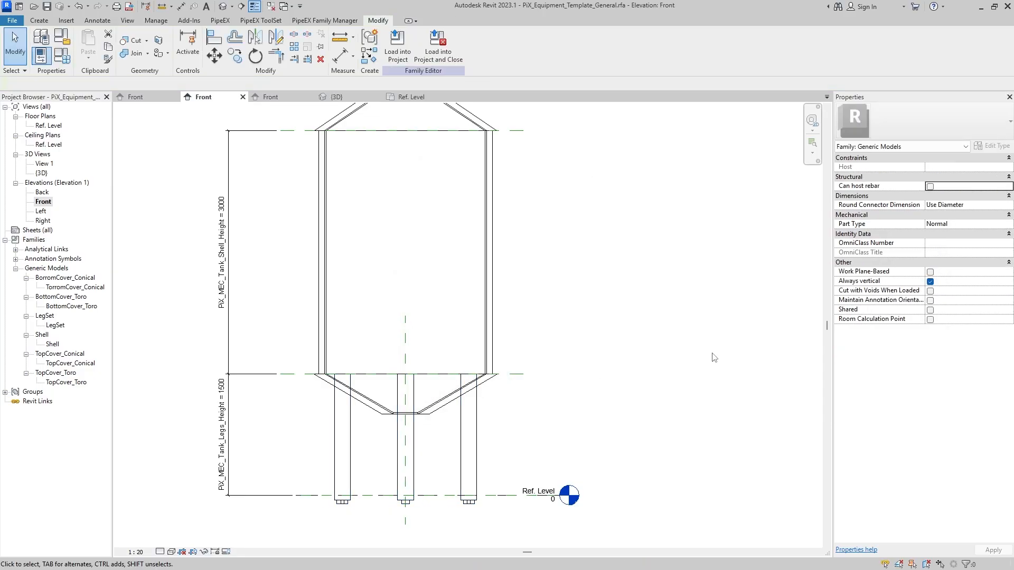
# Associate the LegSet's id parameter with PiX_MEC_Tank_Legs_Diameter and its lh parameter with PiX_MEC_Tank_Legs_Height.
pyautogui.click(477, 433)
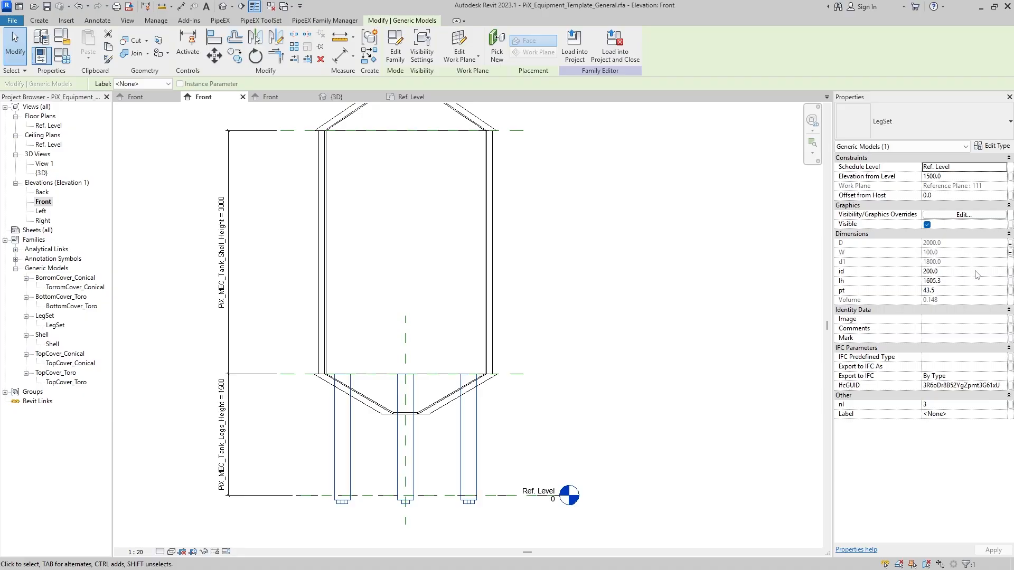
pyautogui.click(1010, 271)
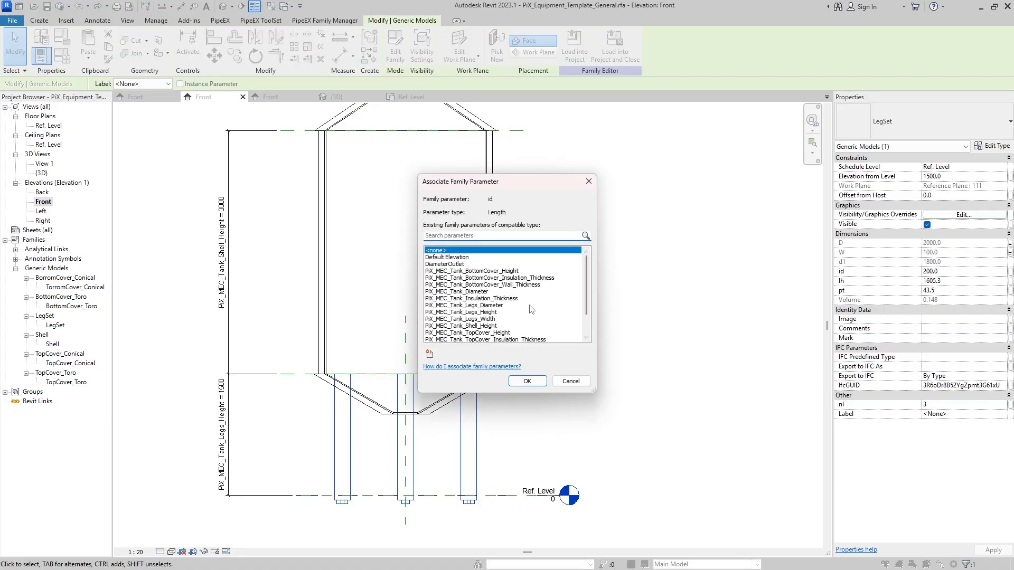
pyautogui.click(495, 307)
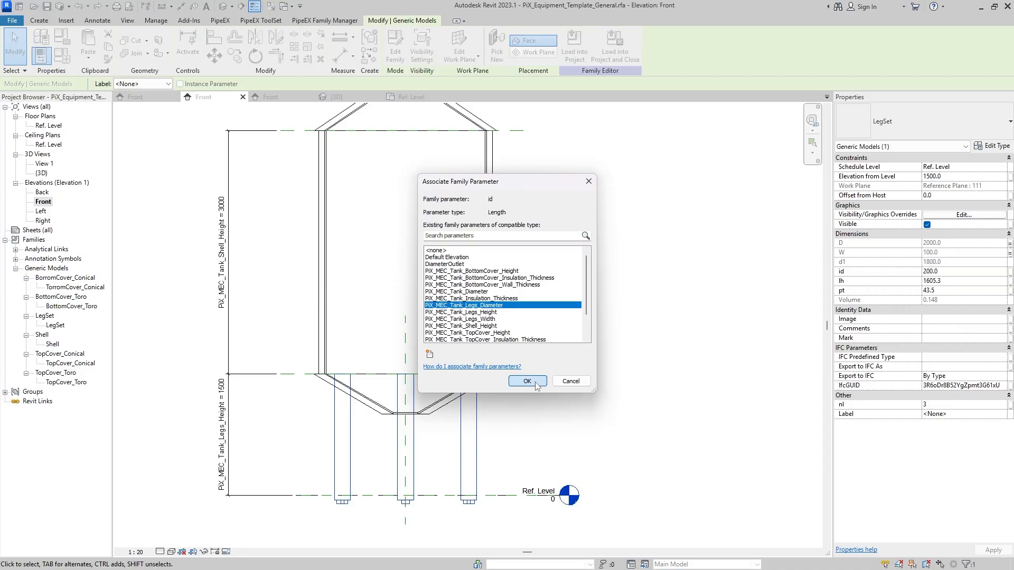
pyautogui.click(527, 381)
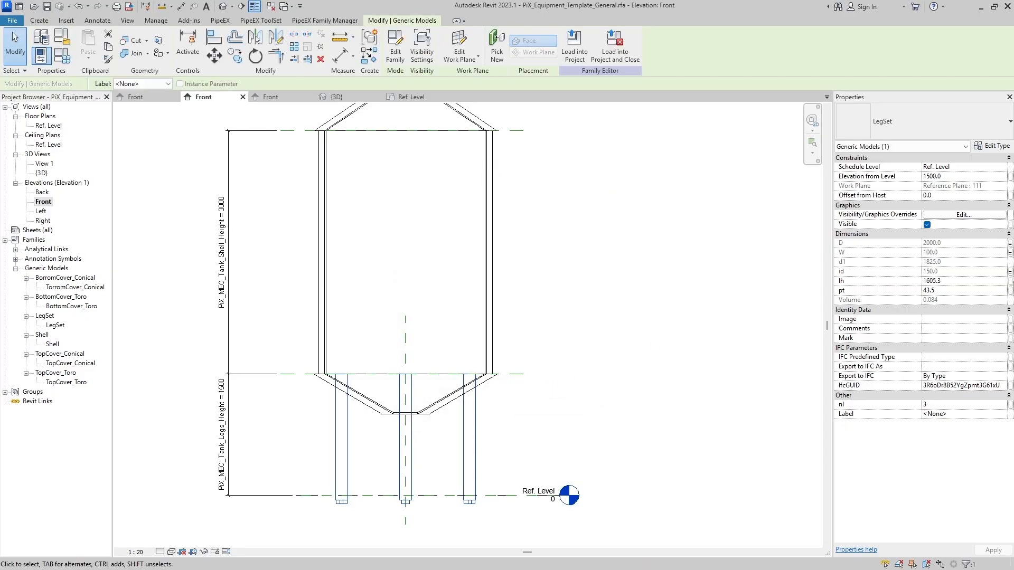
pyautogui.click(1010, 281)
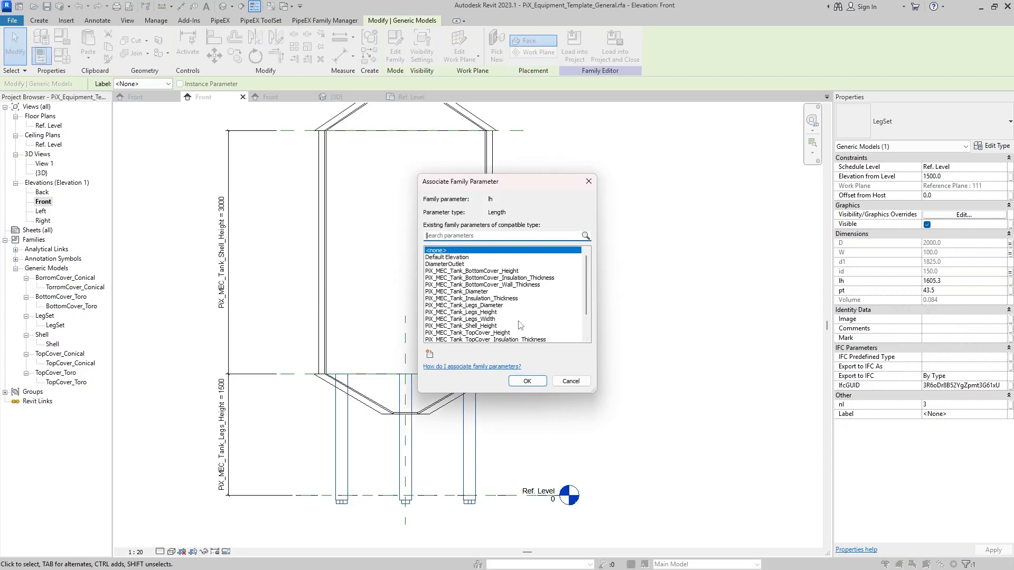
pyautogui.click(498, 313)
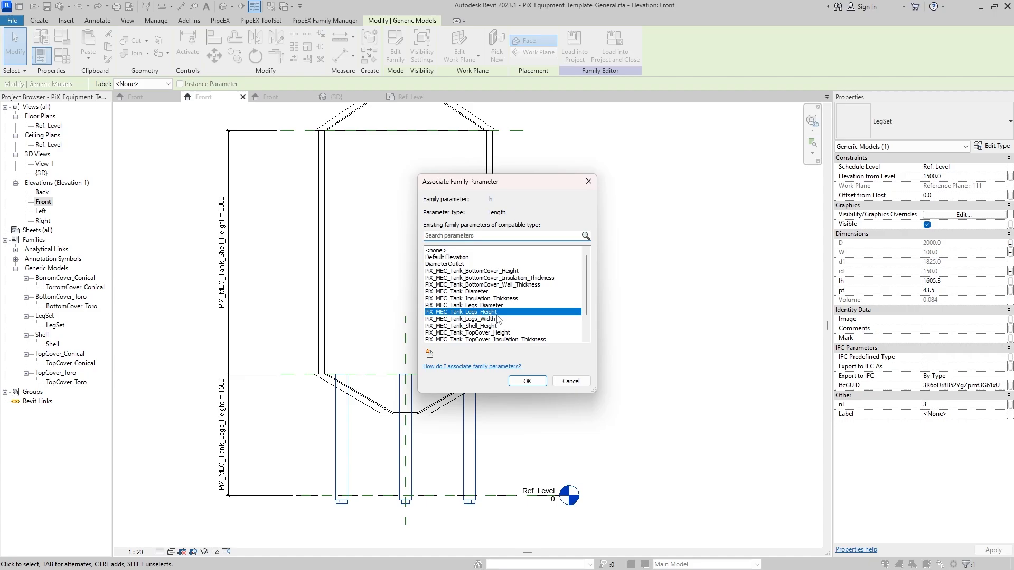
pyautogui.click(534, 381)
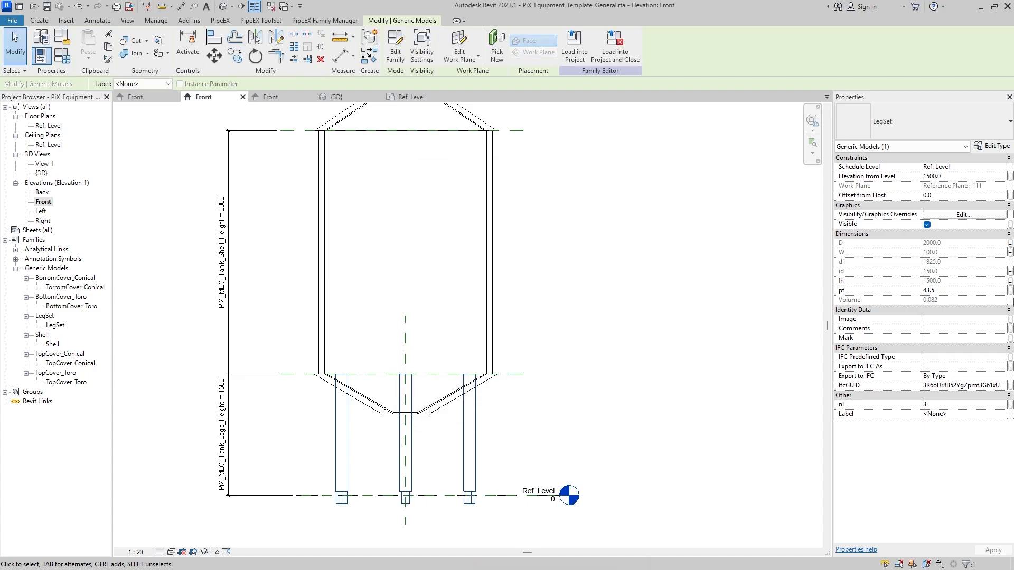
# Associate the LegSet's pt parameter with the PiX_MEC_Tank_Wall_Thickness family parameter.
pyautogui.click(1010, 291)
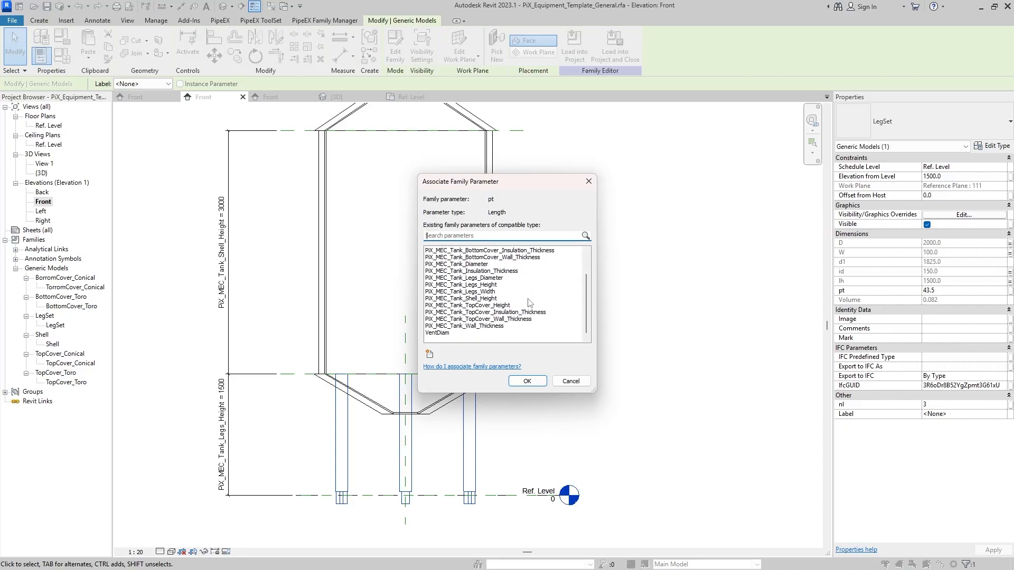
pyautogui.scroll(-1, 530, 278)
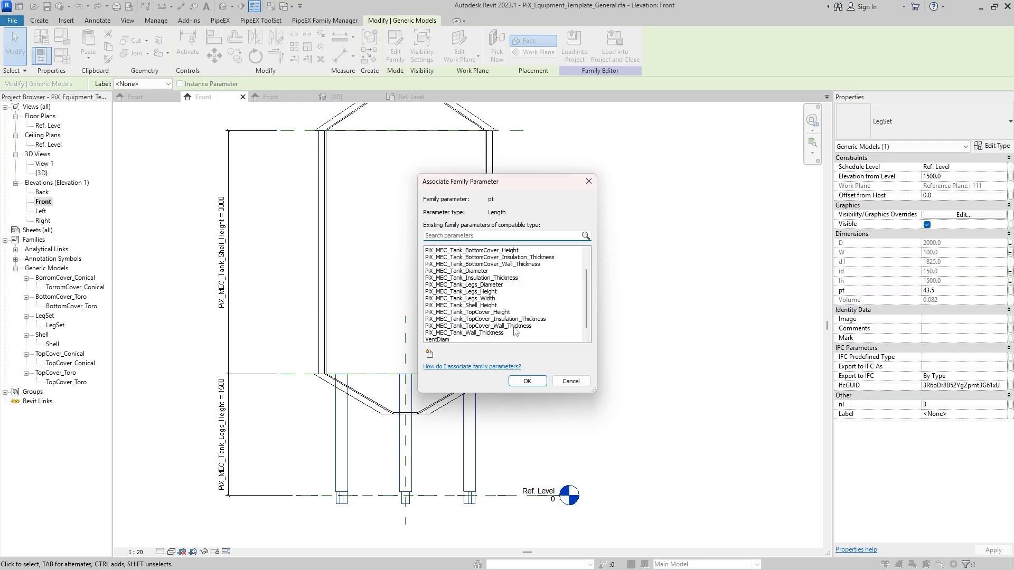
pyautogui.click(439, 340)
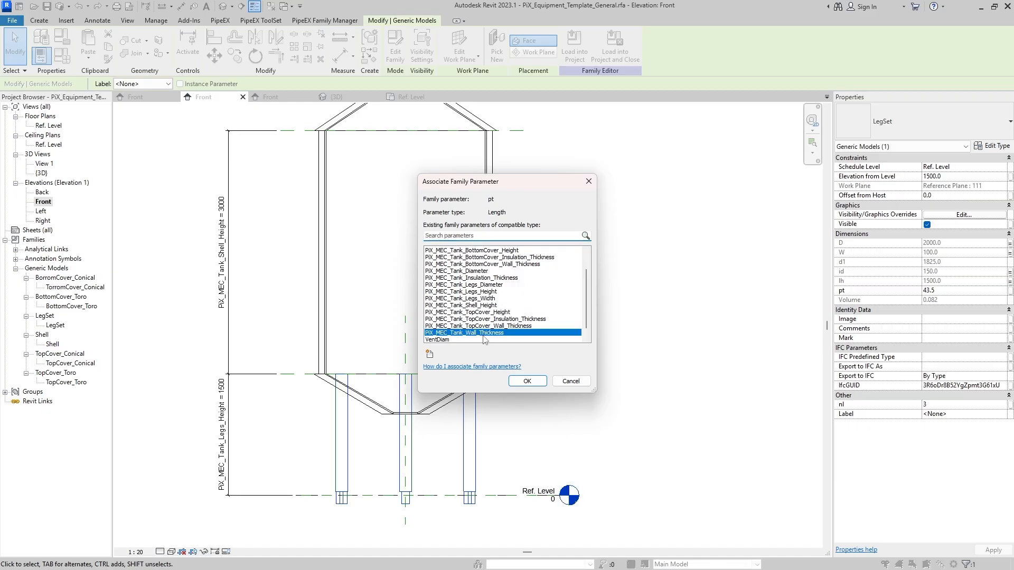
pyautogui.click(528, 381)
pyautogui.click(516, 409)
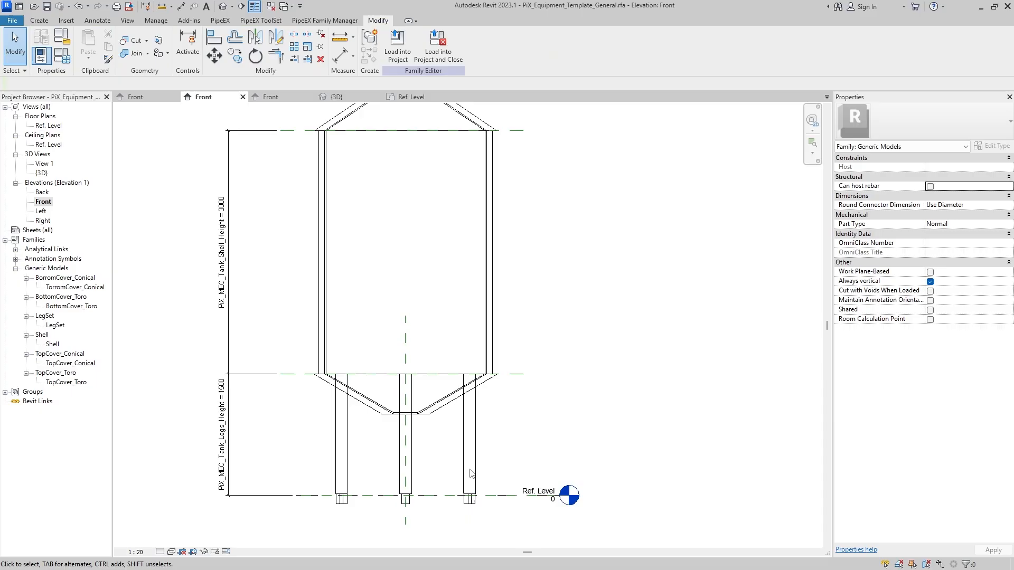
# Open the LegSet family's Front elevation and open the nested leg family from the middle array group for editing.
pyautogui.scroll(3, 373, 464)
pyautogui.scroll(-2, 373, 464)
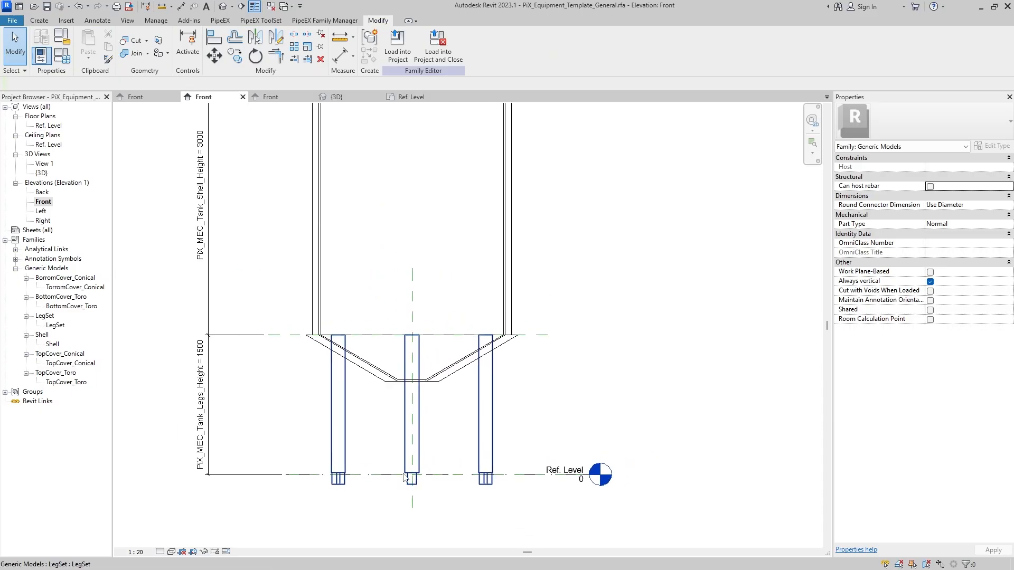
pyautogui.click(344, 465)
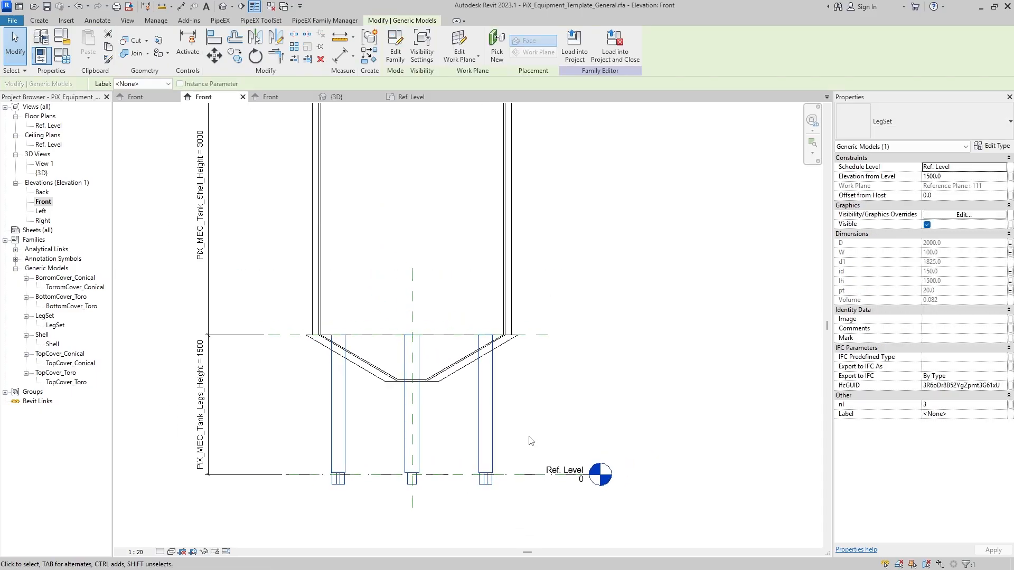
pyautogui.doubleClick(339, 447)
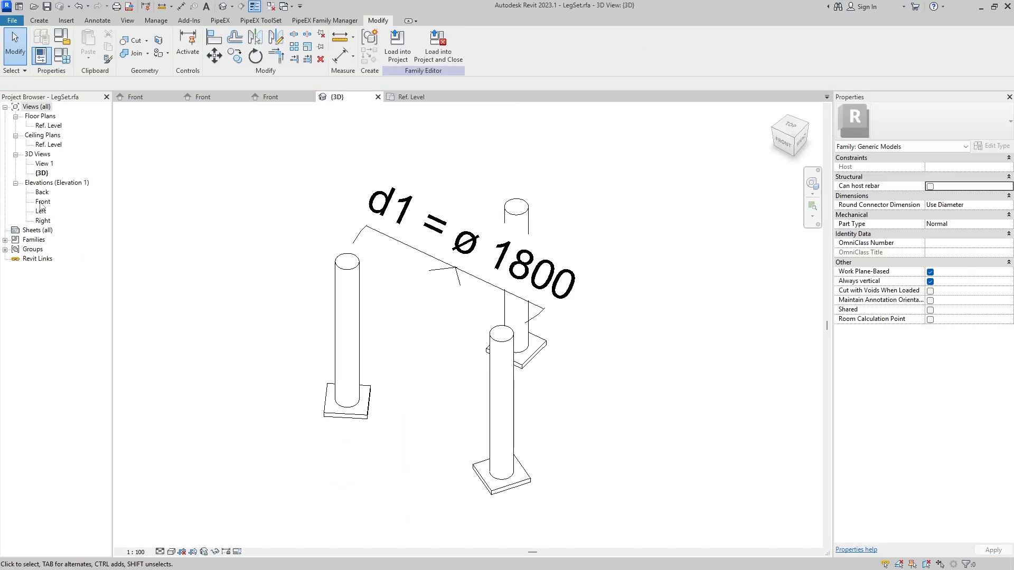
pyautogui.doubleClick(43, 201)
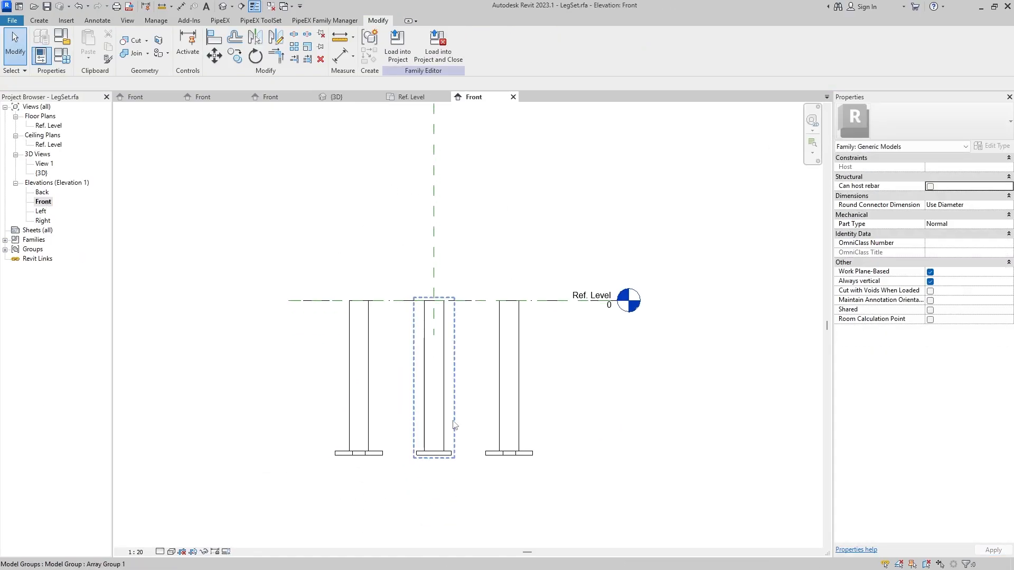
pyautogui.scroll(1, 454, 425)
pyautogui.doubleClick(444, 440)
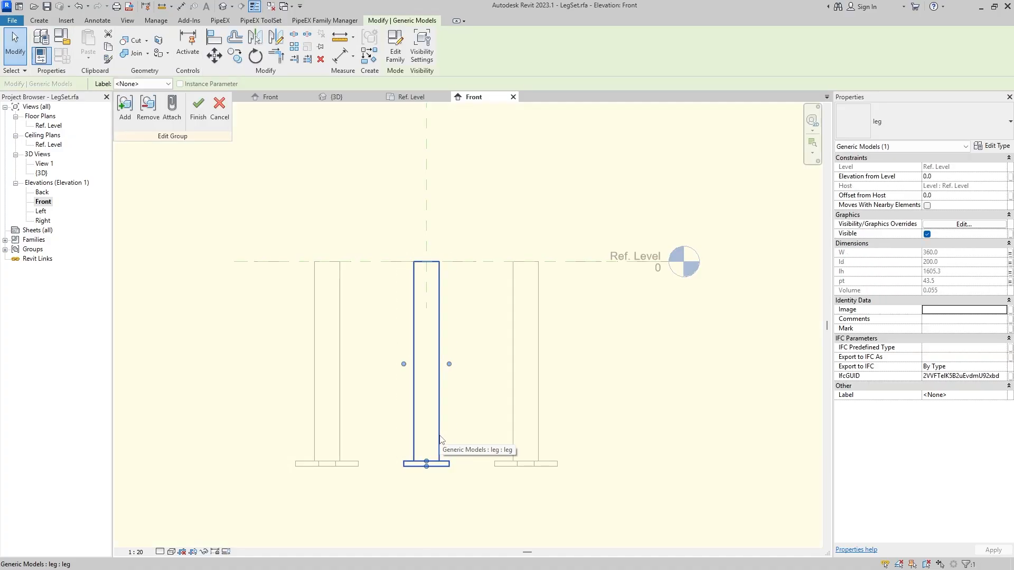
pyautogui.doubleClick(440, 440)
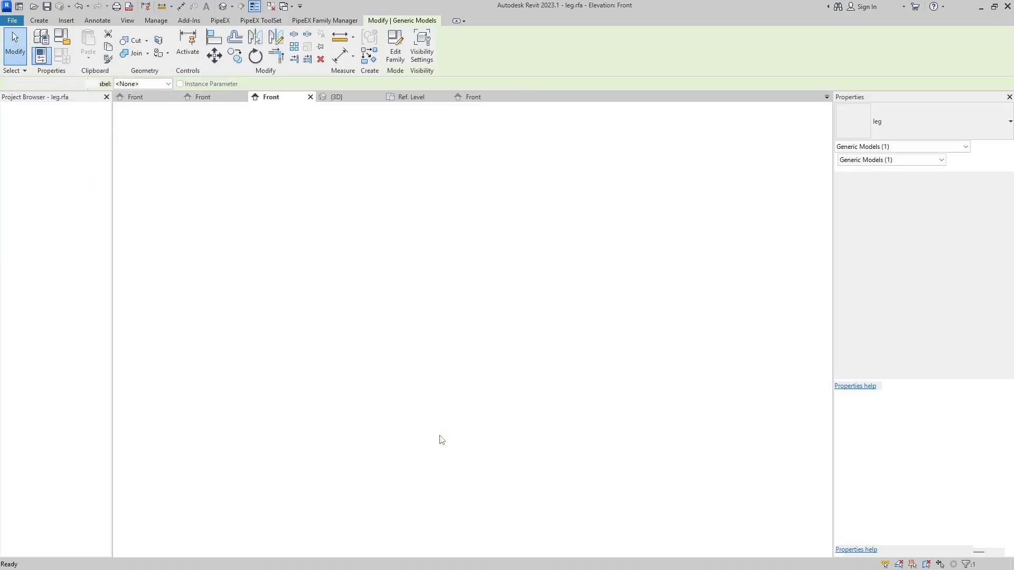
# Snap the lower face of the leg's base plate extrusion to the lowest reference plane in the Front elevation.
pyautogui.scroll(1, 375, 426)
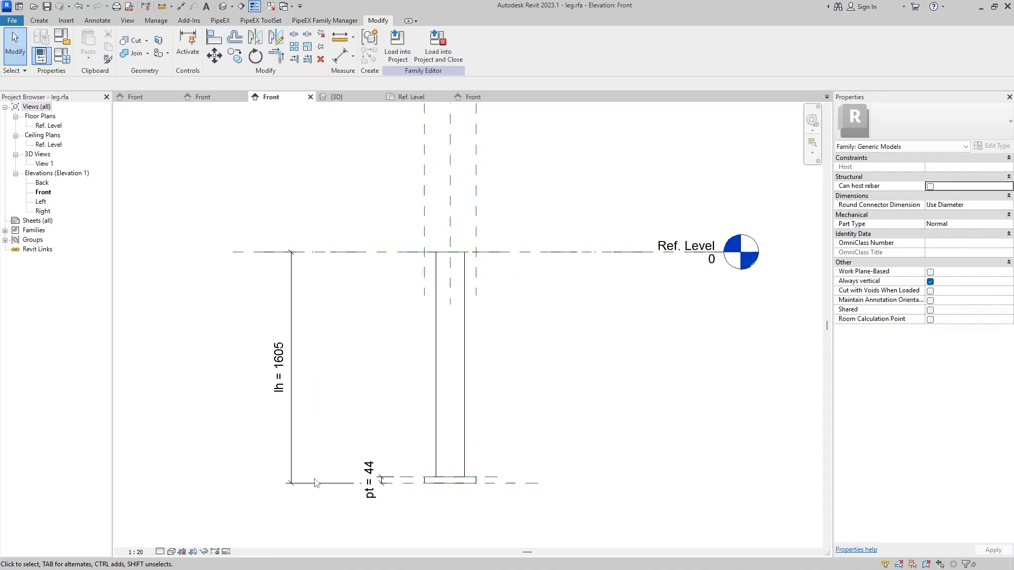
pyautogui.click(304, 362)
pyautogui.click(375, 351)
pyautogui.click(442, 482)
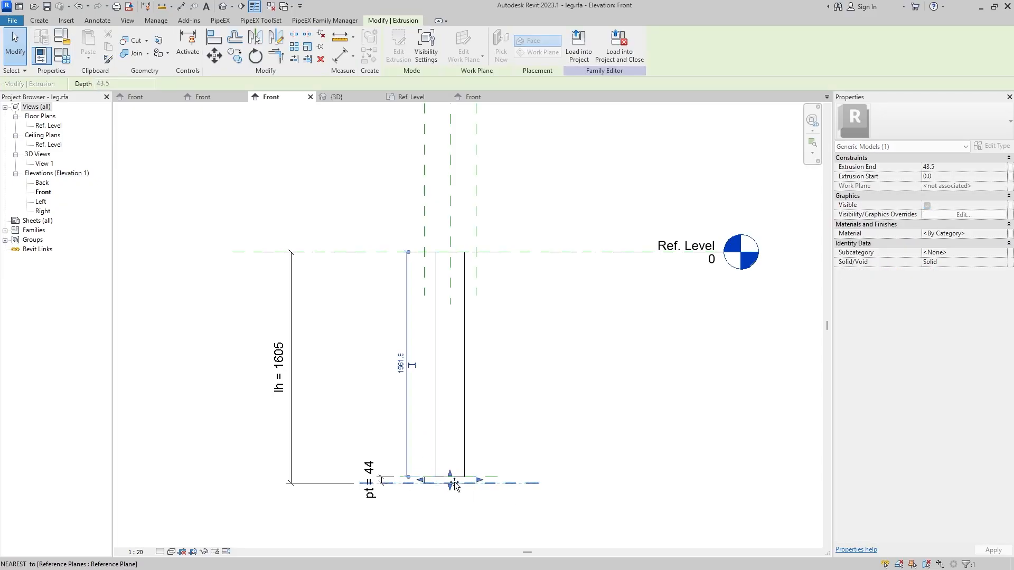
pyautogui.moveTo(452, 484); pyautogui.dragTo(453, 481)
pyautogui.click(590, 415)
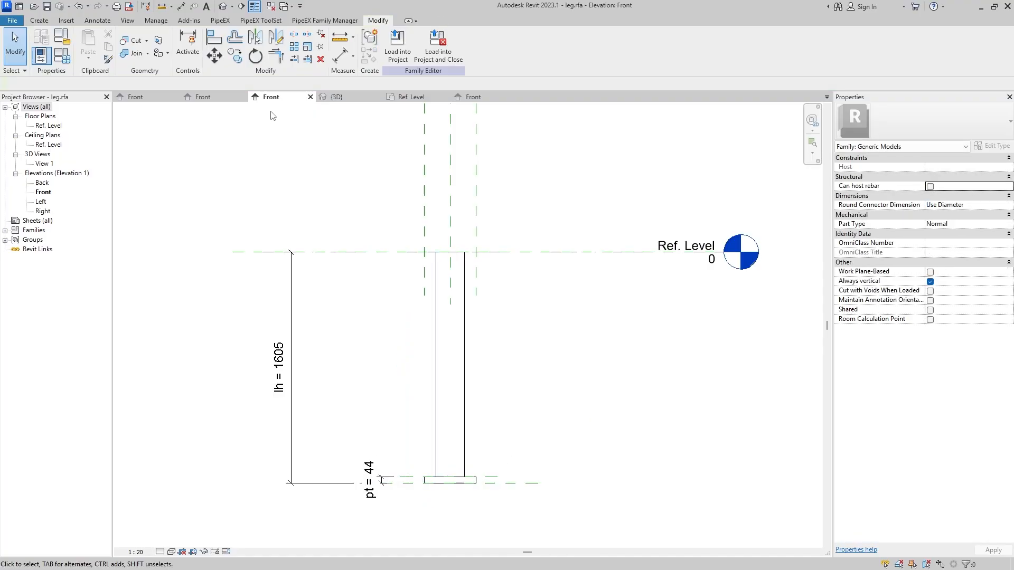
# Load the edited leg family into LegSet.rfa only, overwriting the existing version, and finish editing the array group.
pyautogui.click(397, 45)
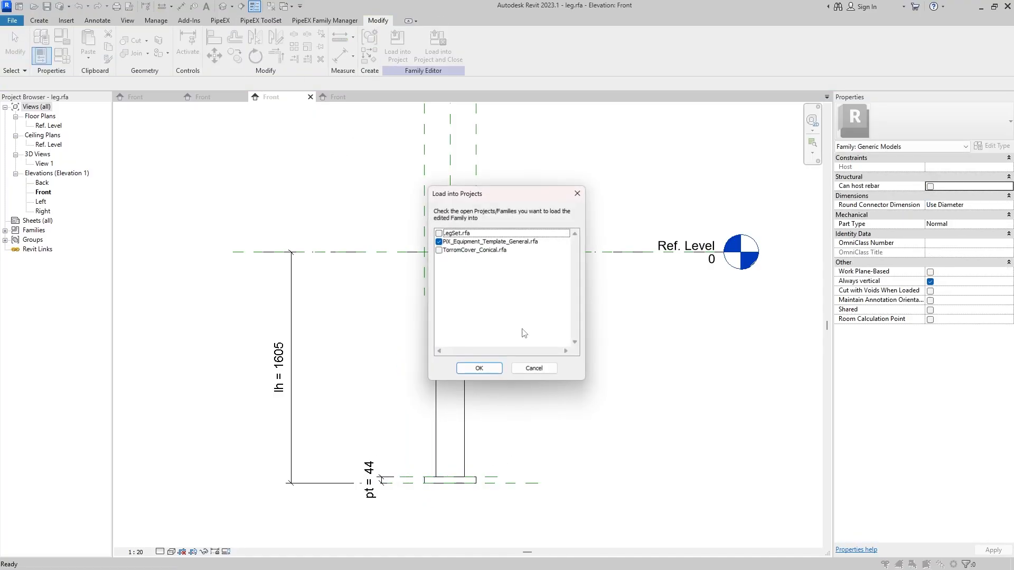
pyautogui.click(439, 242)
pyautogui.click(439, 234)
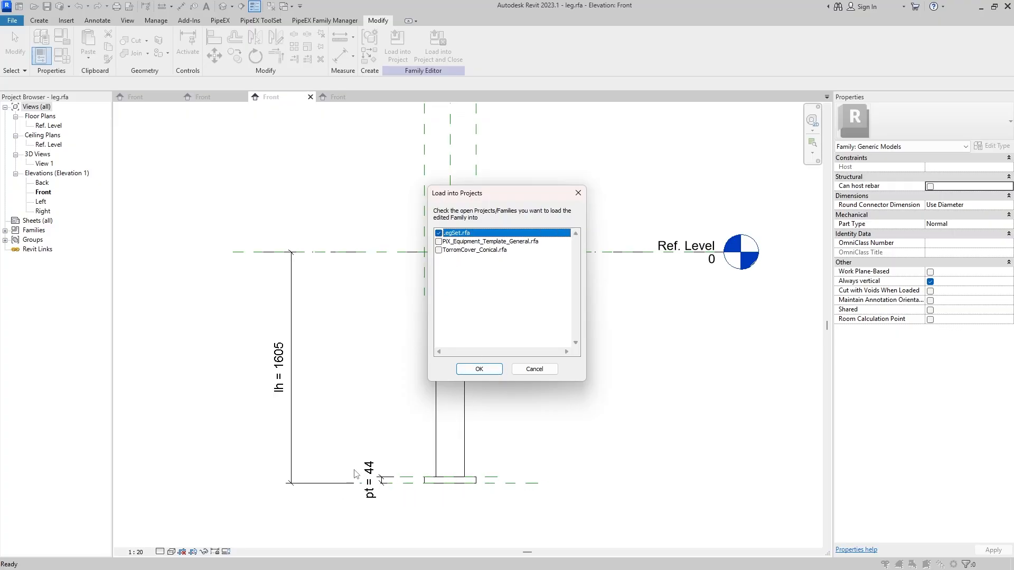
pyautogui.click(479, 369)
pyautogui.click(471, 284)
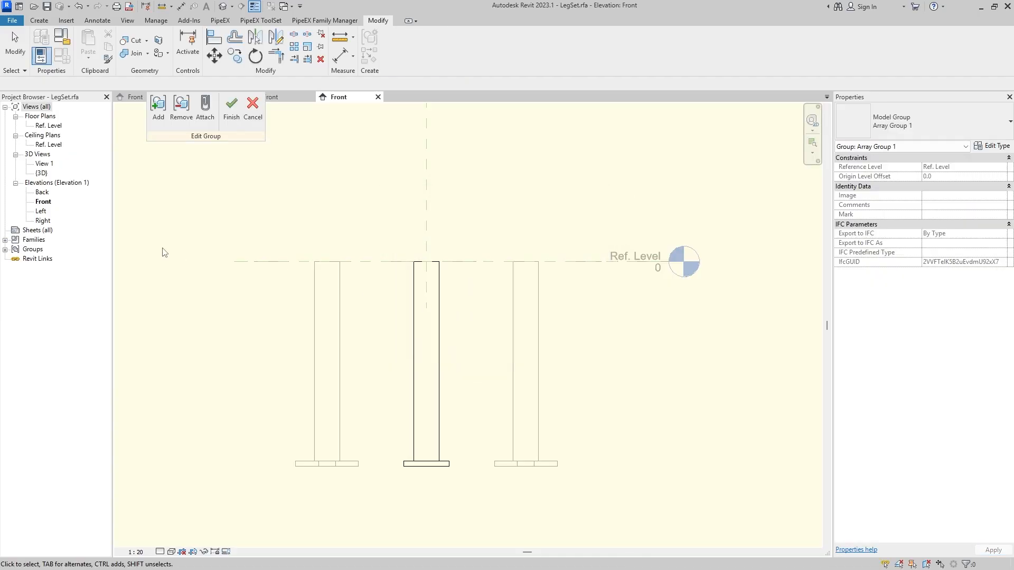
pyautogui.click(230, 103)
pyautogui.click(567, 184)
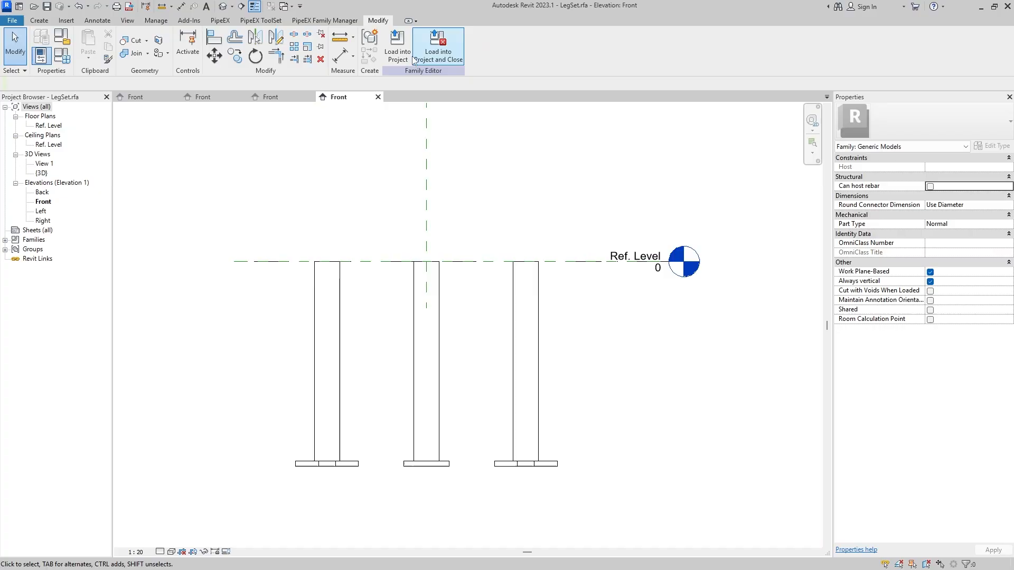
# Reload LegSet into PiX_Equipment_Template_General.rfa, overwriting the existing version and its parameter values.
pyautogui.click(397, 42)
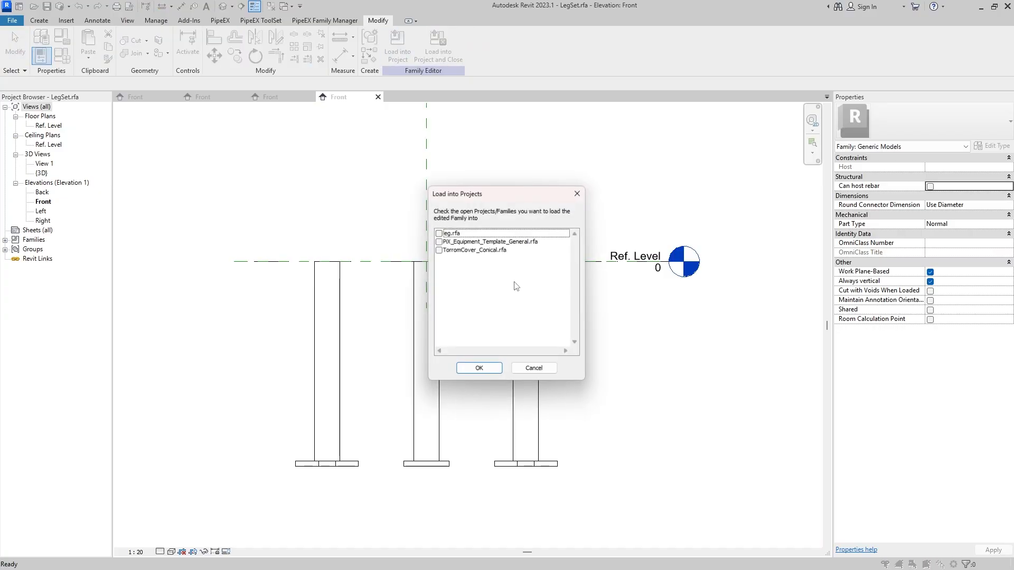
pyautogui.click(439, 242)
pyautogui.click(478, 368)
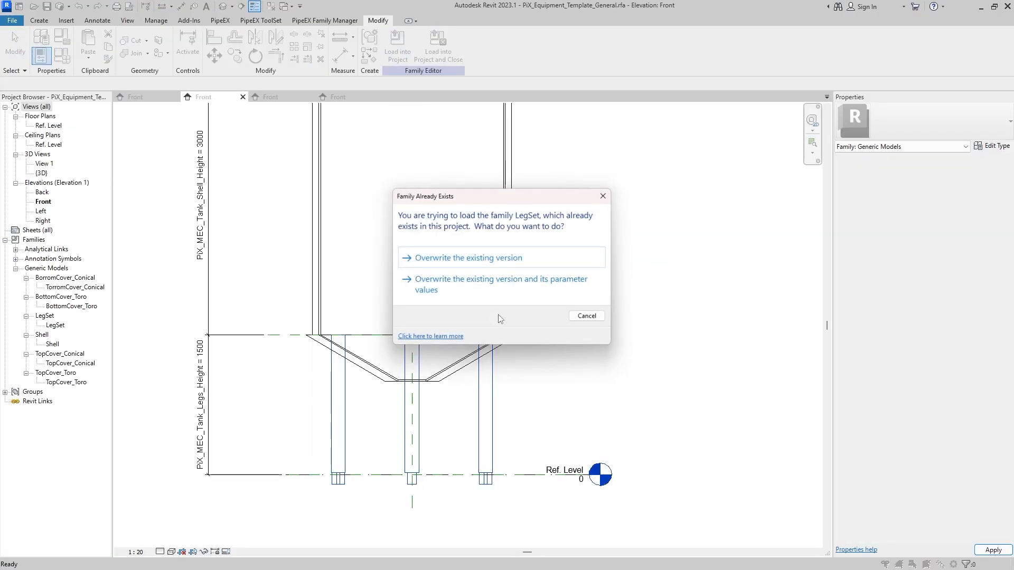
pyautogui.click(491, 290)
pyautogui.scroll(2, 426, 455)
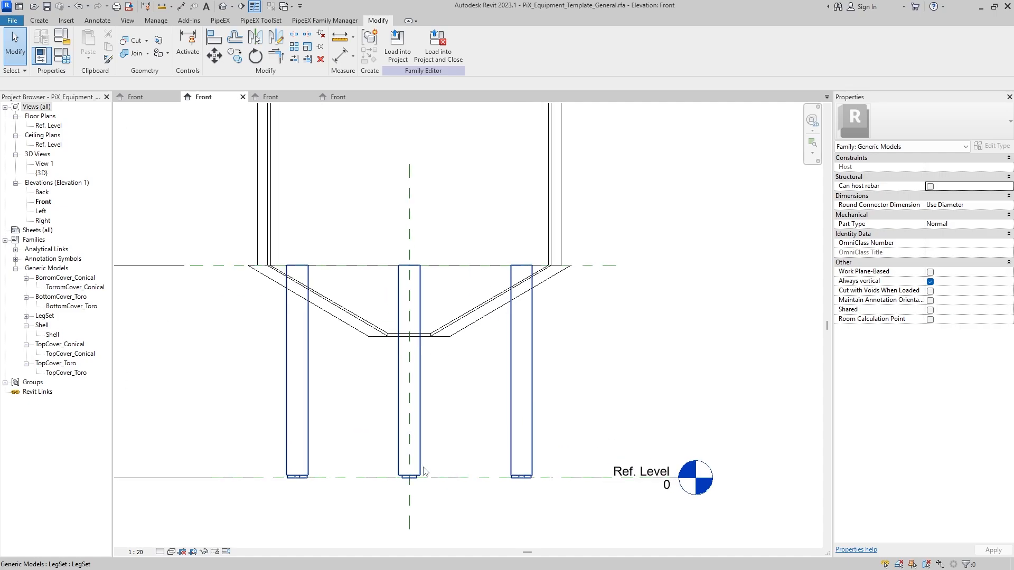
# Set PiX_MEC_Tank_Legs_Width to 300 and PiX_MEC_Tank_Legs_Diameter to 200 in the tank's family types.
pyautogui.press('Escape')
pyautogui.click(63, 55)
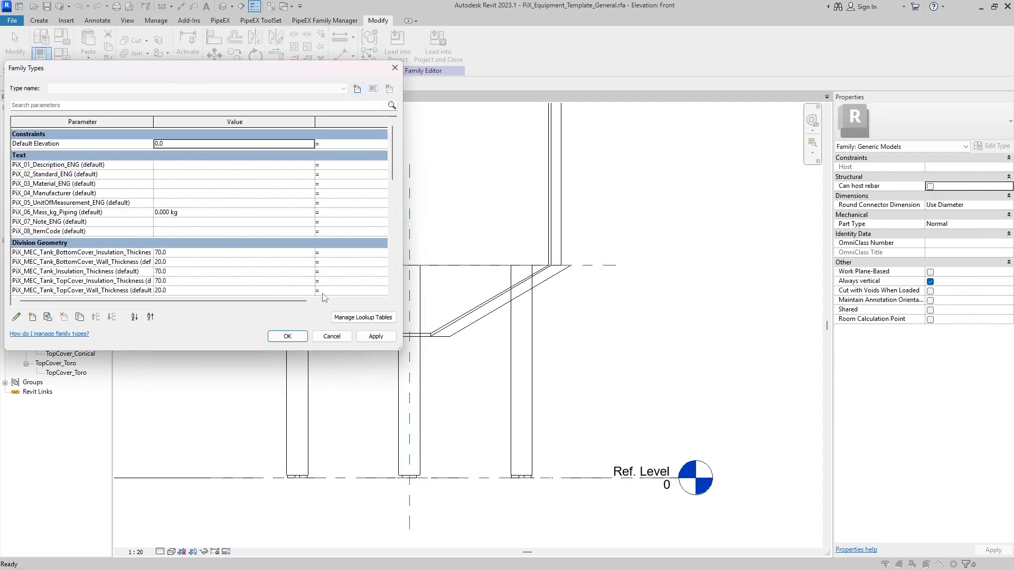
pyautogui.scroll(-2, 233, 241)
pyautogui.moveTo(400, 348); pyautogui.dragTo(535, 456)
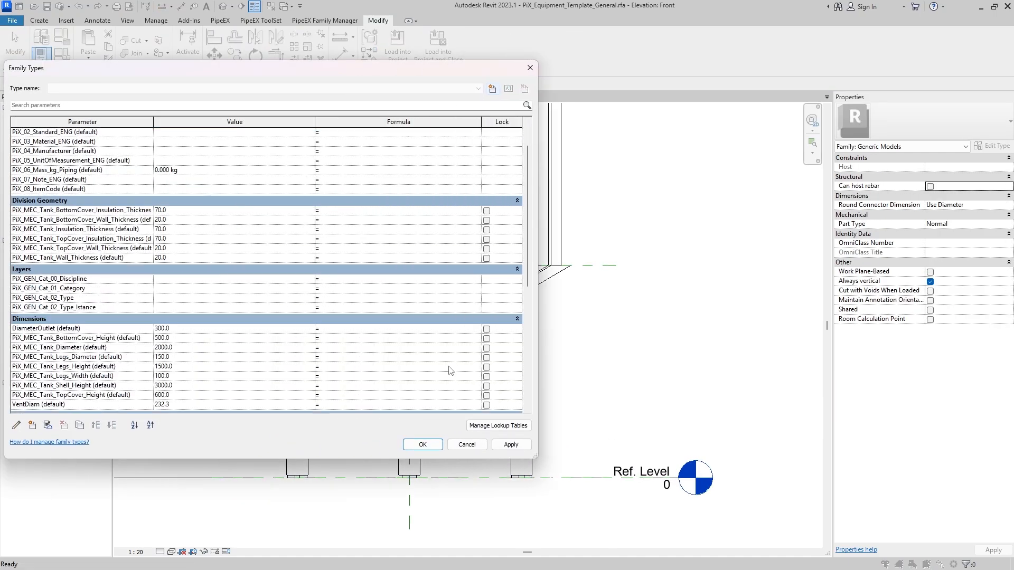
pyautogui.moveTo(153, 122); pyautogui.dragTo(231, 122)
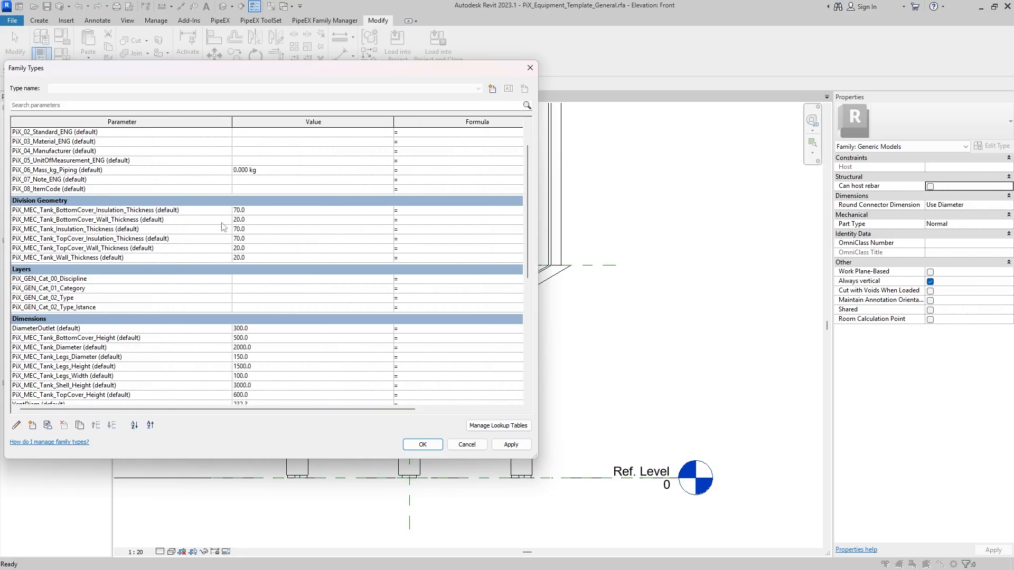
pyautogui.scroll(-4, 159, 338)
pyautogui.click(265, 297)
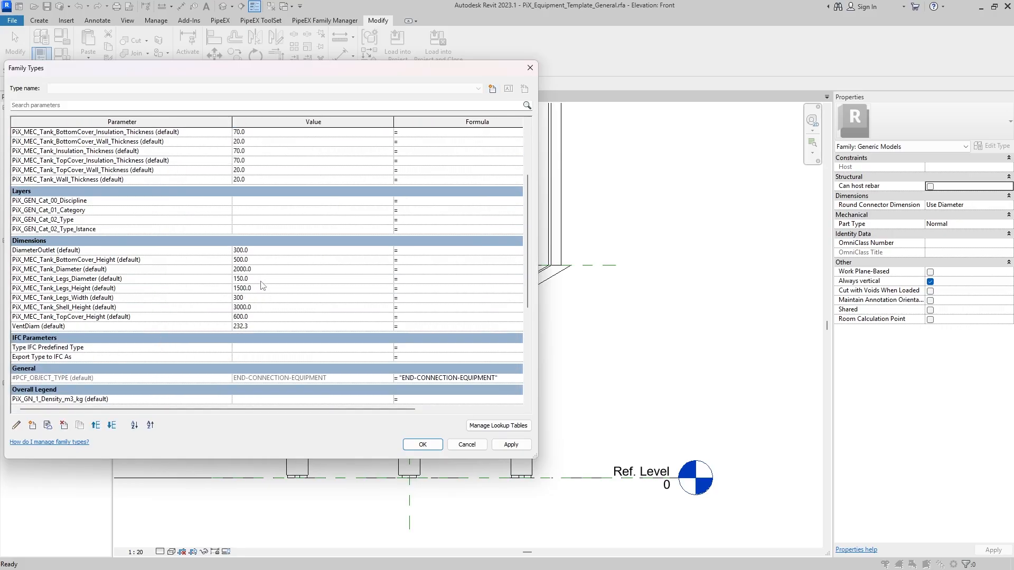
pyautogui.click(508, 446)
pyautogui.click(424, 445)
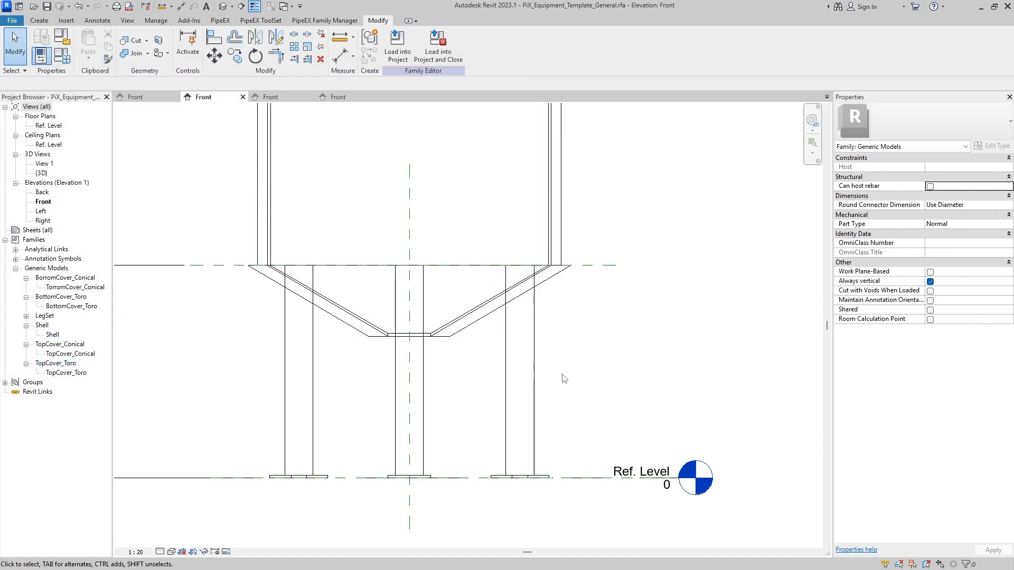
# Open the default 3D view and select the leg set beneath the tank.
pyautogui.click(222, 7)
pyautogui.keyDown('shift'); pyautogui.moveTo(330, 360); pyautogui.dragTo(516, 473, button='middle'); pyautogui.keyUp('shift')
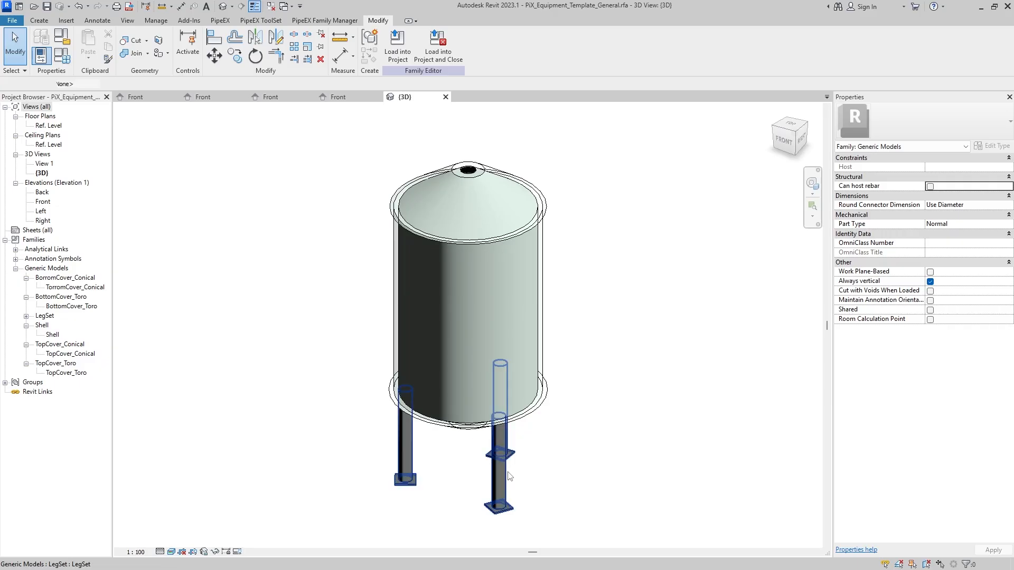
pyautogui.click(516, 473)
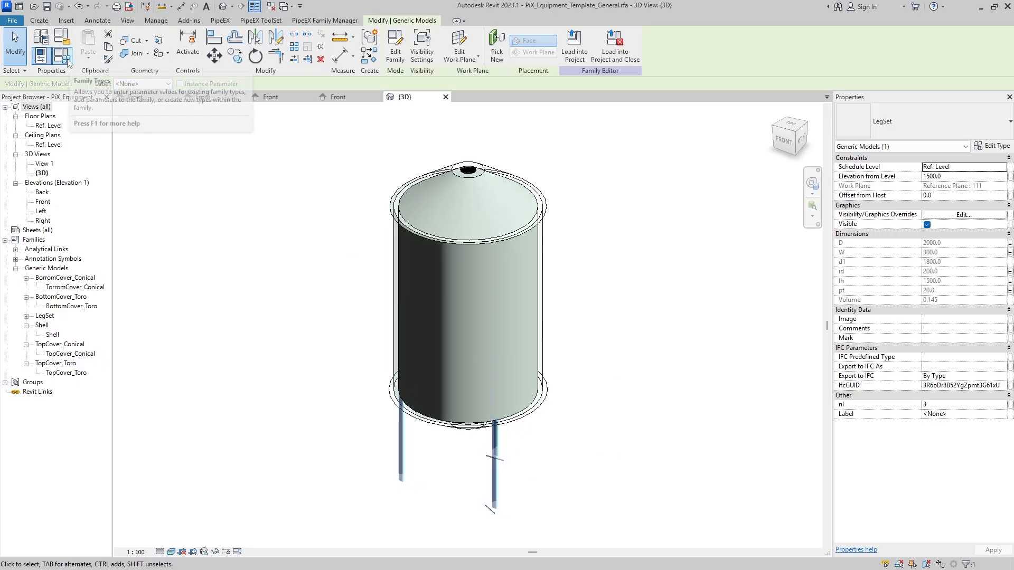
pyautogui.keyDown('shift'); pyautogui.moveTo(529, 460); pyautogui.dragTo(530, 423, button='middle'); pyautogui.keyUp('shift')
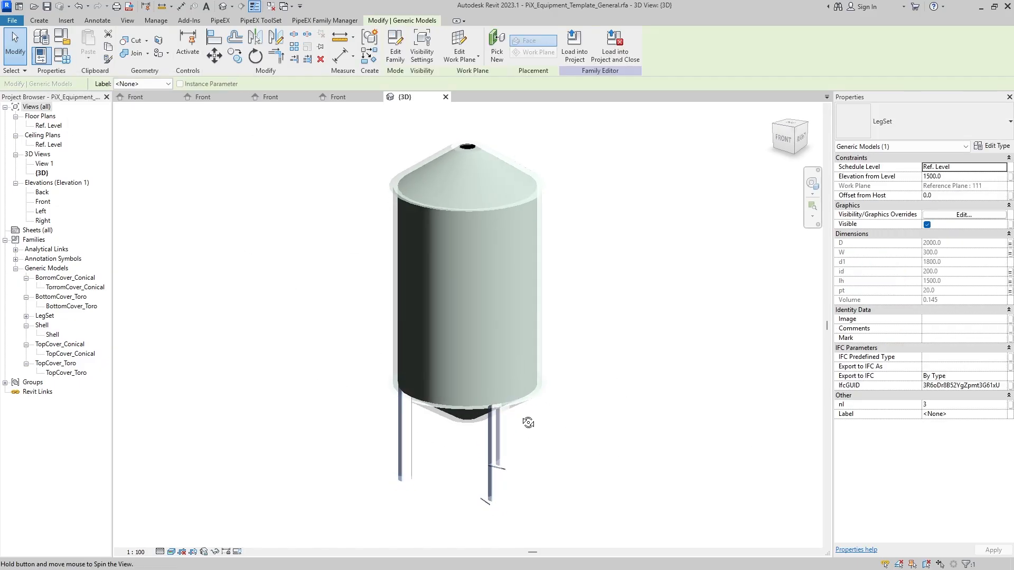
pyautogui.click(613, 441)
pyautogui.click(490, 452)
# Set PiX_MEC_Tank_Legs_Number to 4 in the tank's family types.
pyautogui.click(61, 55)
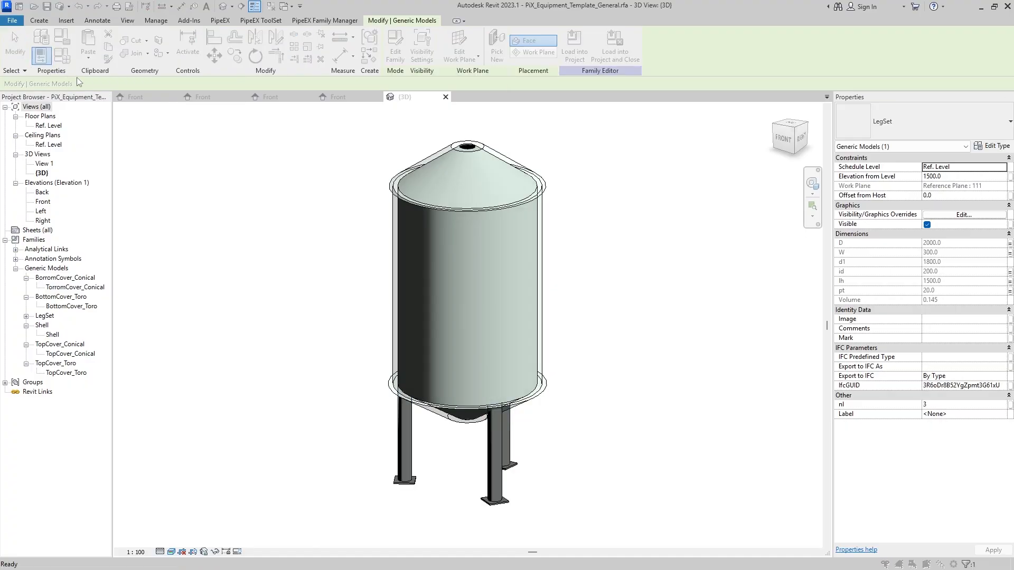
pyautogui.scroll(-10, 251, 340)
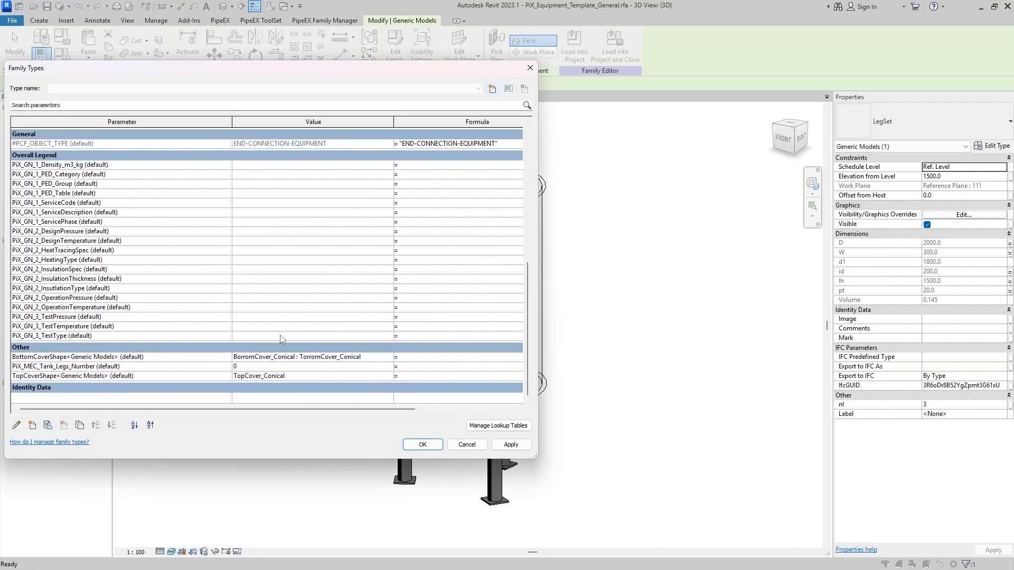
pyautogui.click(269, 367)
pyautogui.press('Return')
pyautogui.moveTo(156, 411); pyautogui.dragTo(51, 417)
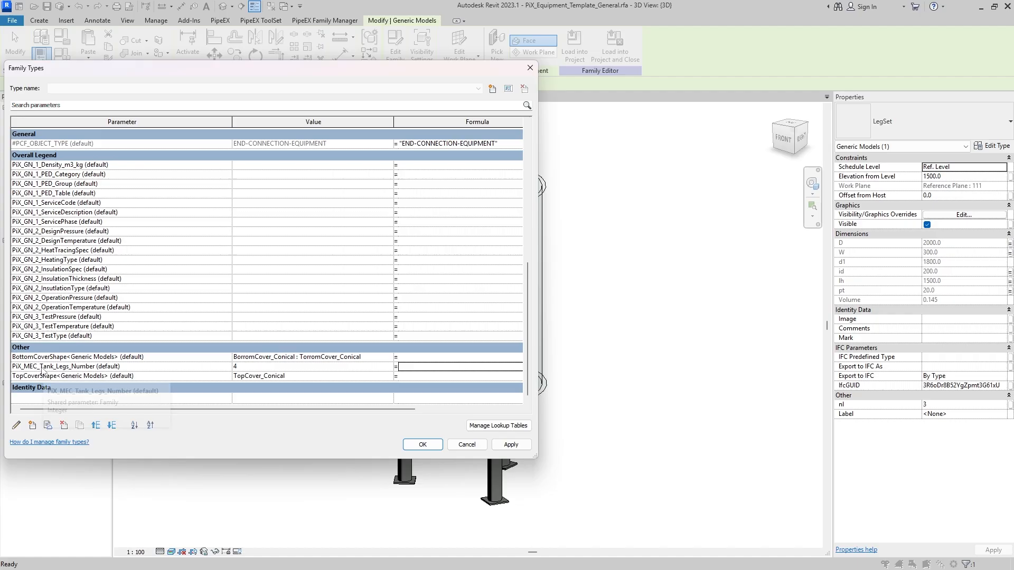
pyautogui.click(509, 445)
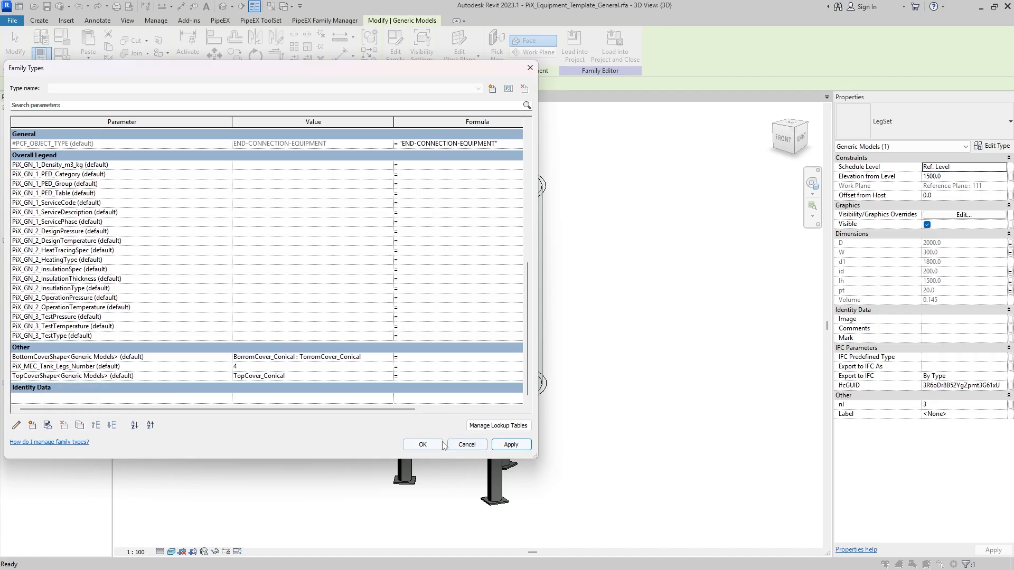
pyautogui.click(438, 447)
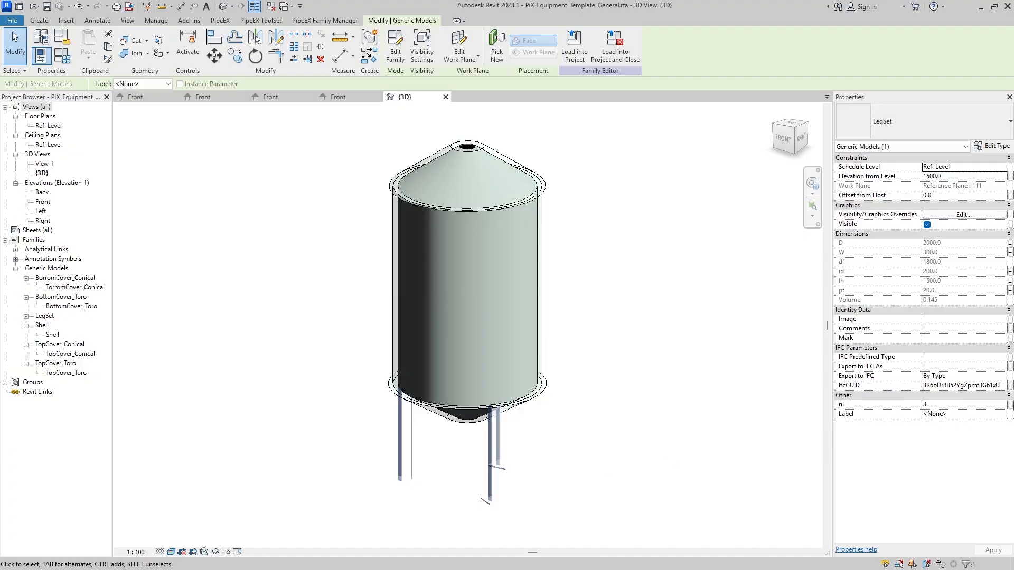
# Associate the leg set's nl parameter with PiX_MEC_Tank_Legs_Number.
pyautogui.click(1011, 405)
pyautogui.click(488, 257)
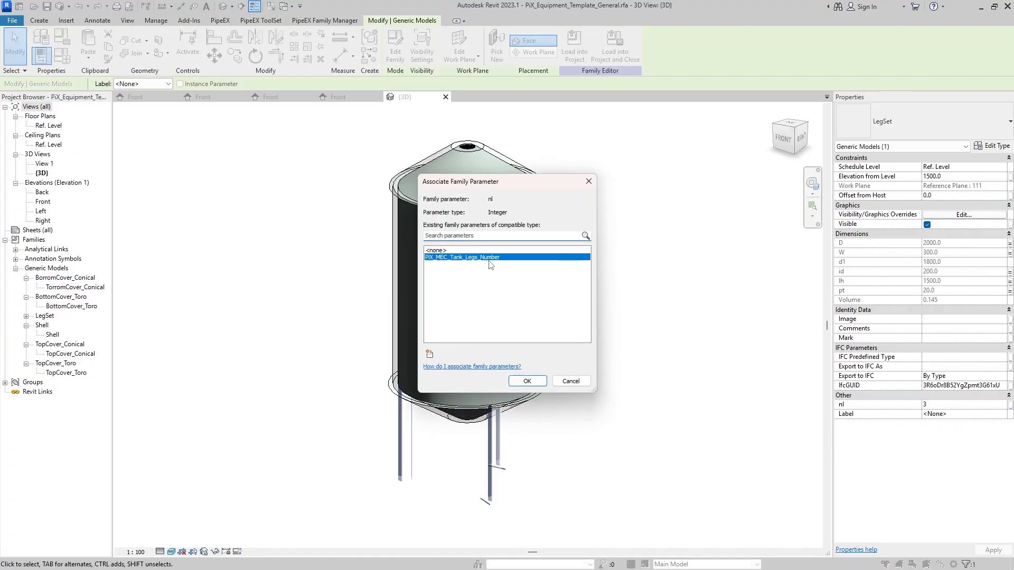
pyautogui.click(532, 382)
pyautogui.click(606, 334)
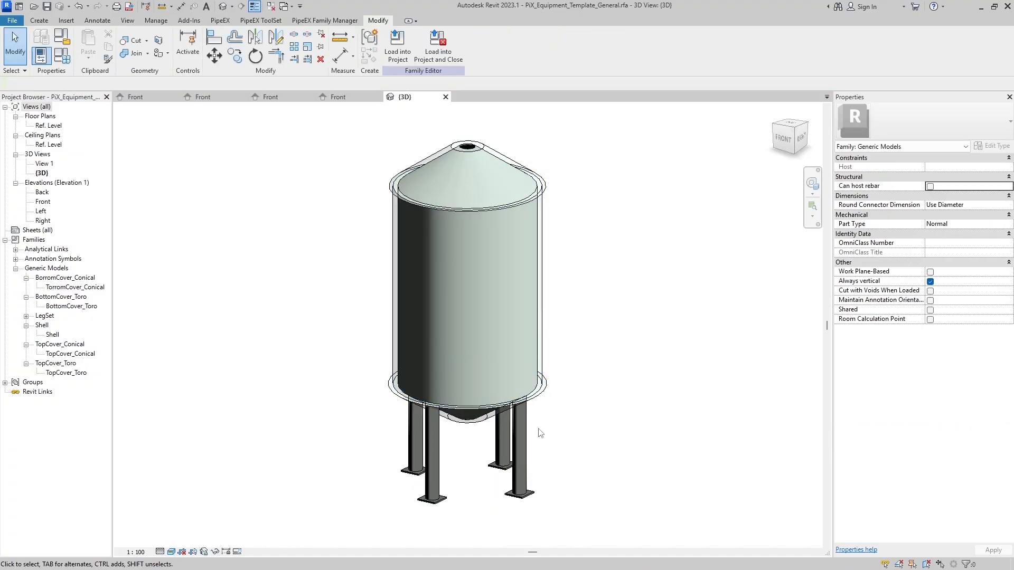
# Open the Front elevation and set PiX_MEC_Tank_Legs_Height to 2000 in the tank's family types.
pyautogui.keyDown('shift'); pyautogui.moveTo(551, 449); pyautogui.dragTo(452, 438, button='middle'); pyautogui.keyUp('shift')
pyautogui.doubleClick(43, 201)
pyautogui.moveTo(530, 396); pyautogui.dragTo(498, 426, button='middle')
pyautogui.moveTo(589, 407); pyautogui.dragTo(577, 354, button='middle')
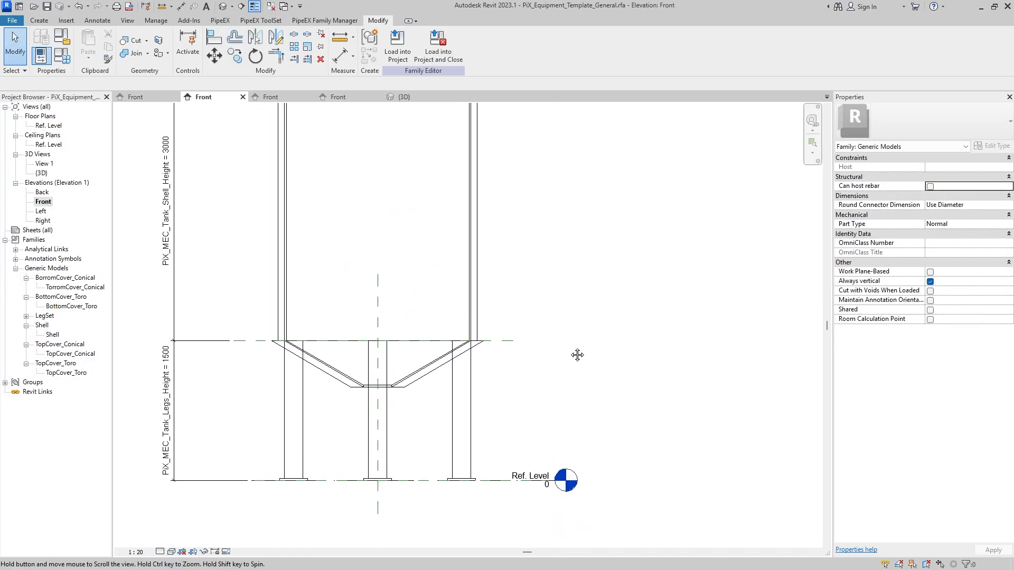
pyautogui.moveTo(379, 319); pyautogui.dragTo(394, 346, button='middle')
pyautogui.scroll(-1, 206, 227)
pyautogui.click(63, 57)
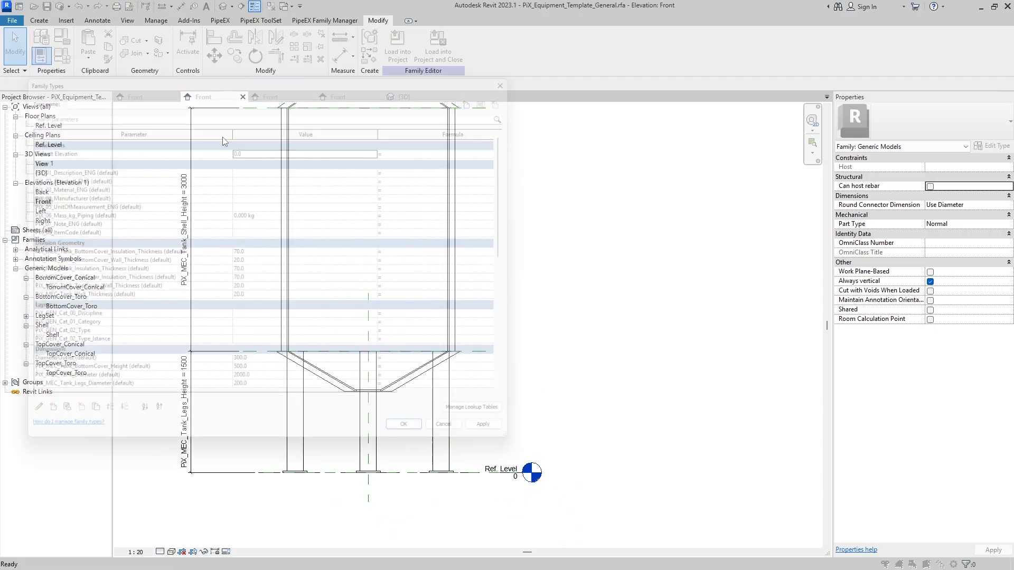
pyautogui.moveTo(358, 463); pyautogui.dragTo(358, 557)
pyautogui.scroll(-1, 229, 415)
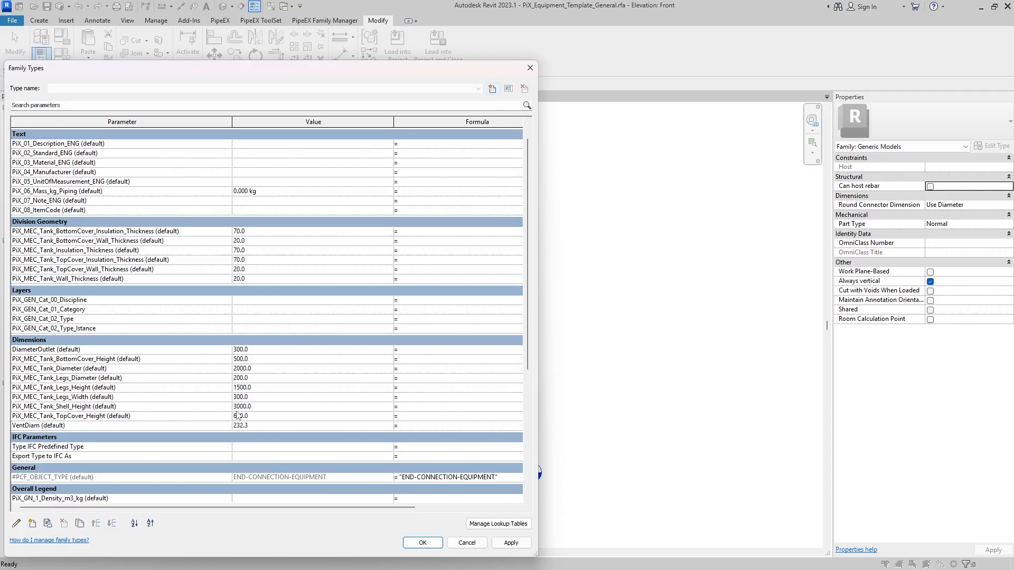
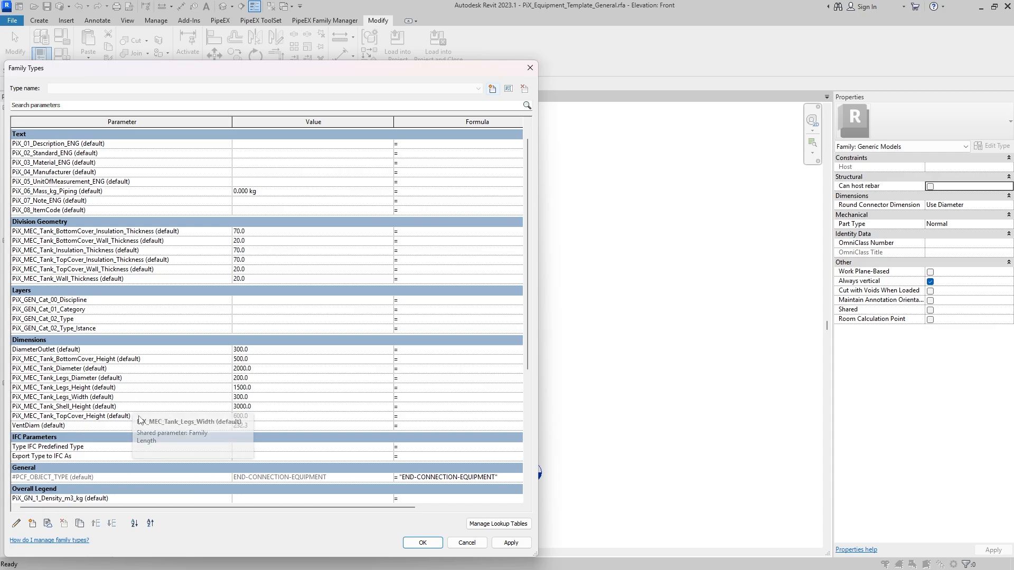
pyautogui.click(278, 395)
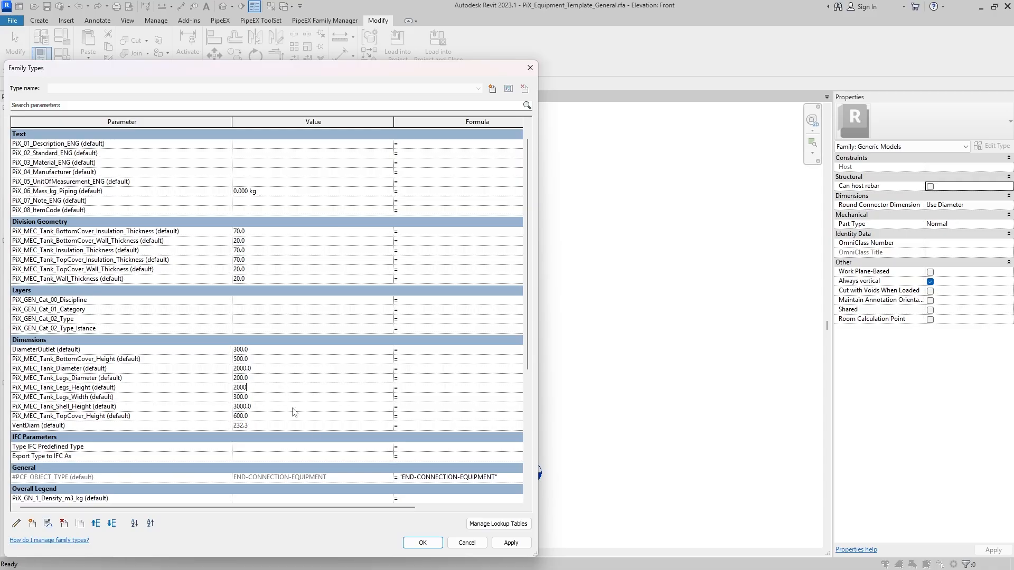
pyautogui.click(501, 543)
pyautogui.click(423, 543)
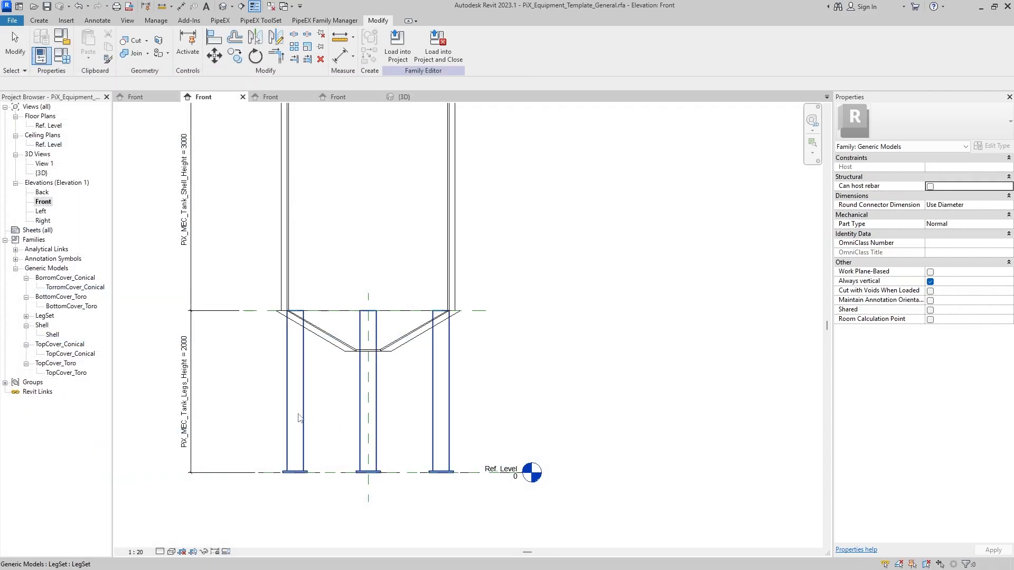
# Examine the legs, base plates and shell in the Front elevation after the leg height change.
pyautogui.scroll(-2, 335, 475)
pyautogui.moveTo(341, 444); pyautogui.dragTo(313, 369, button='middle')
pyautogui.scroll(2, 344, 412)
pyautogui.moveTo(343, 414); pyautogui.dragTo(357, 457, button='middle')
pyautogui.scroll(1, 296, 428)
pyautogui.scroll(-2, 281, 416)
pyautogui.moveTo(306, 415); pyautogui.dragTo(307, 453, button='middle')
pyautogui.moveTo(473, 385); pyautogui.dragTo(565, 334, button='middle')
pyautogui.scroll(-1, 554, 348)
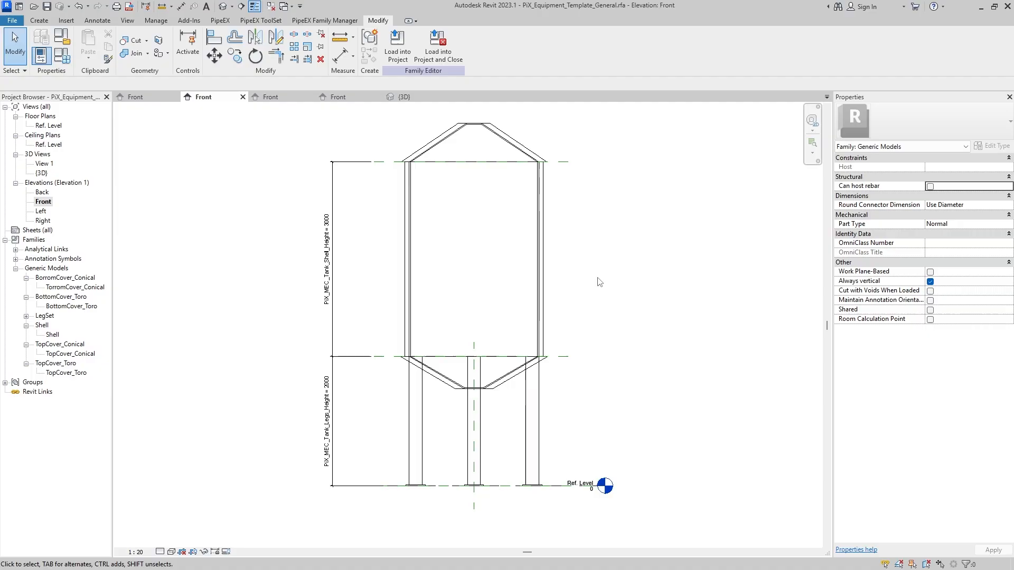
# Close the inactive views and open the LegSet family from the tank's Front elevation for editing.
pyautogui.click(274, 8)
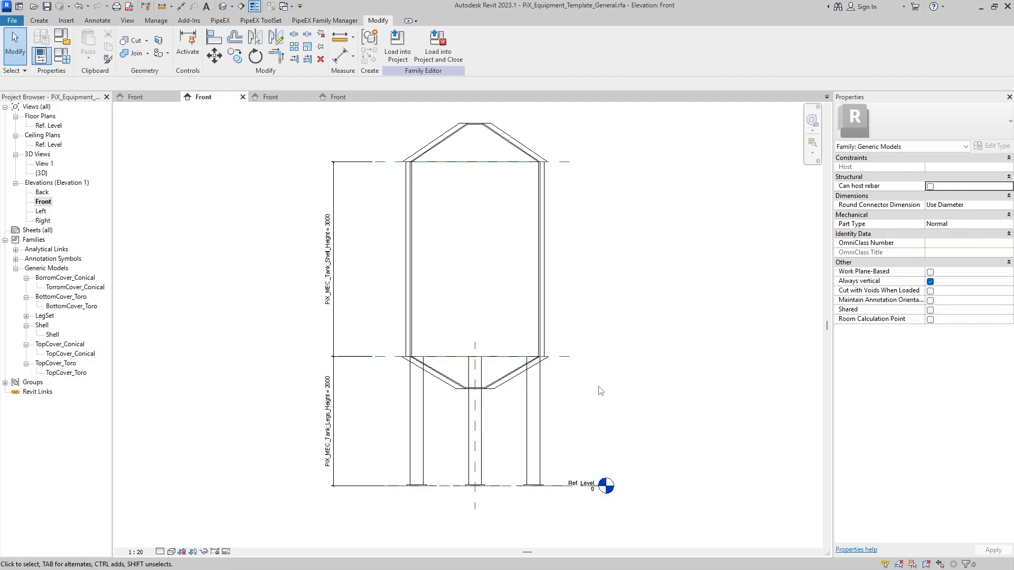
pyautogui.moveTo(604, 391)
pyautogui.mouseDown(button='middle')
pyautogui.moveTo(602, 409)
pyautogui.moveTo(603, 391)
pyautogui.mouseUp(button='middle')
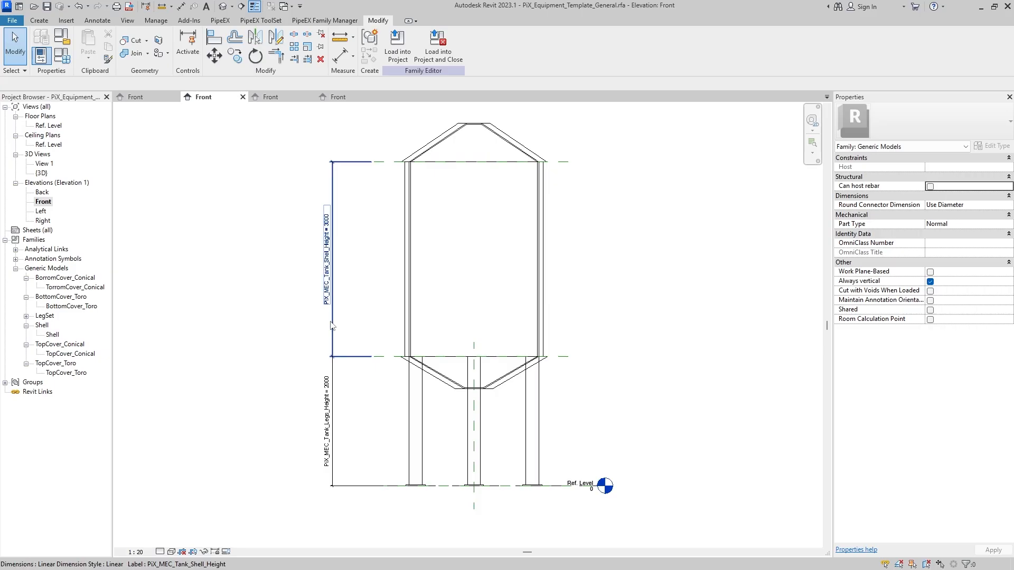
pyautogui.moveTo(422, 406)
pyautogui.mouseDown(button='middle')
pyautogui.moveTo(408, 414)
pyautogui.moveTo(422, 406)
pyautogui.mouseUp(button='middle')
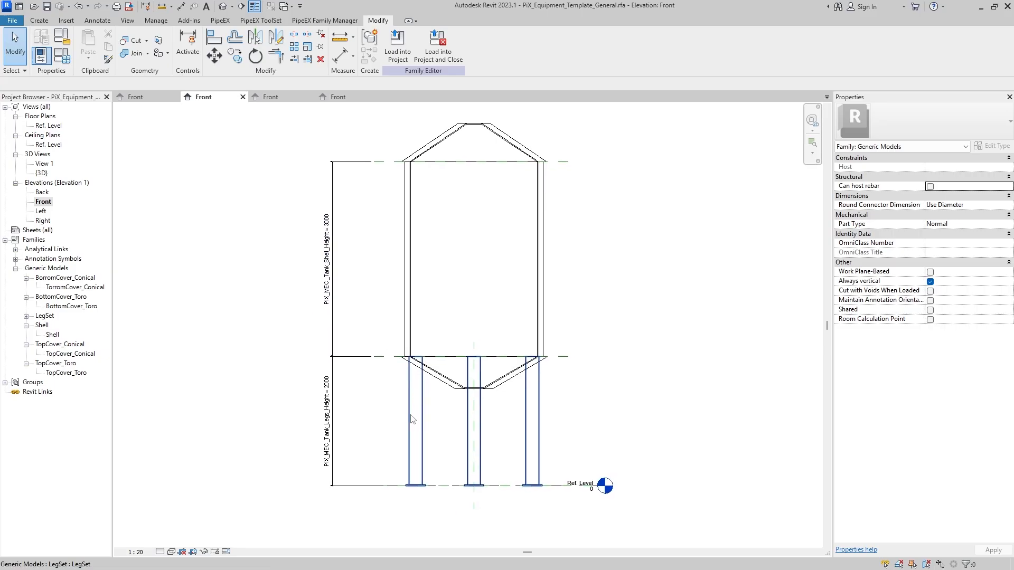
pyautogui.doubleClick(423, 428)
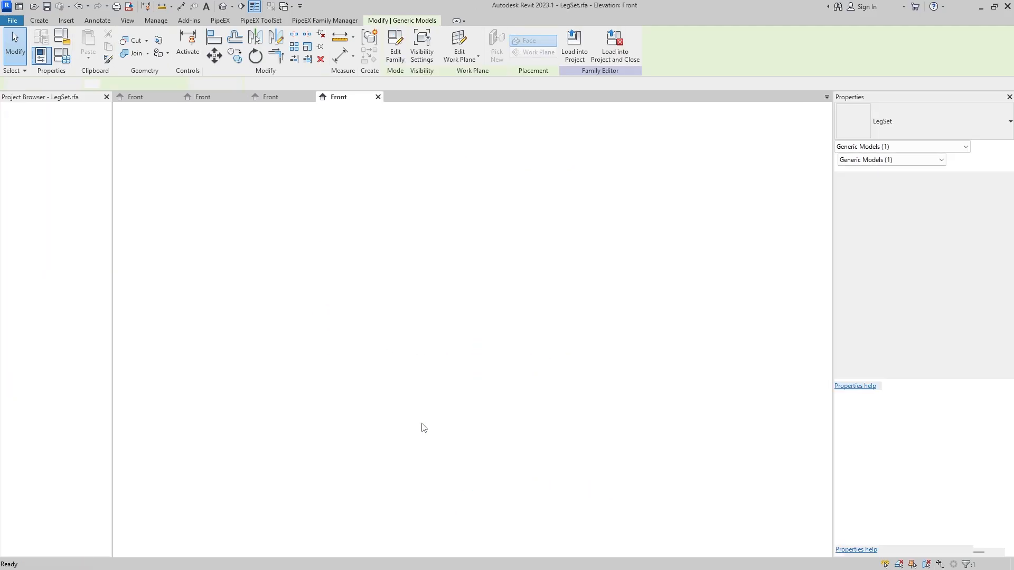
pyautogui.moveTo(257, 174); pyautogui.dragTo(267, 206, button='middle')
# Save the LegSet family as a new family file named LugSet.rfa in the Documents folder.
pyautogui.click(11, 20)
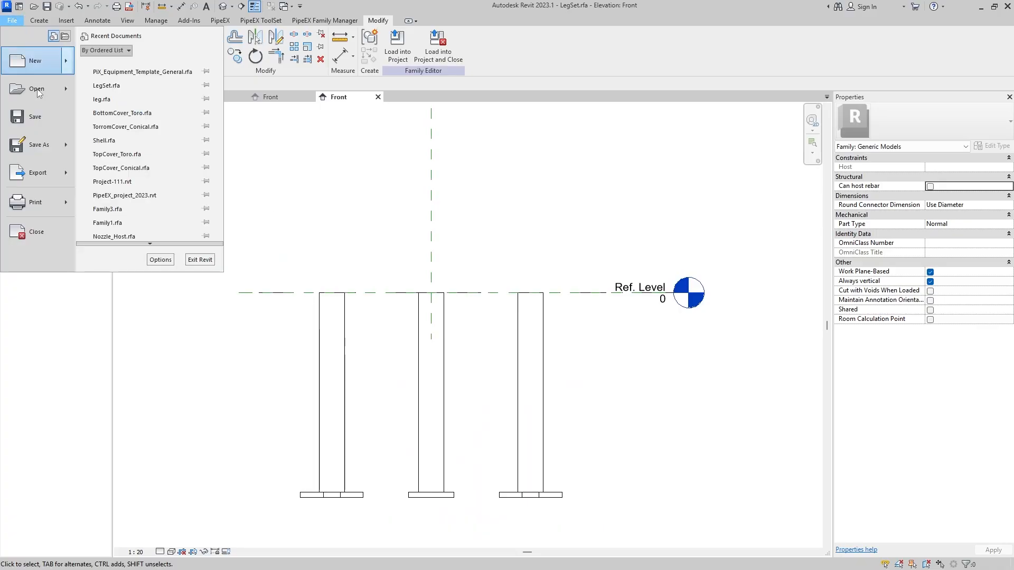
pyautogui.moveTo(53, 147)
pyautogui.click(123, 146)
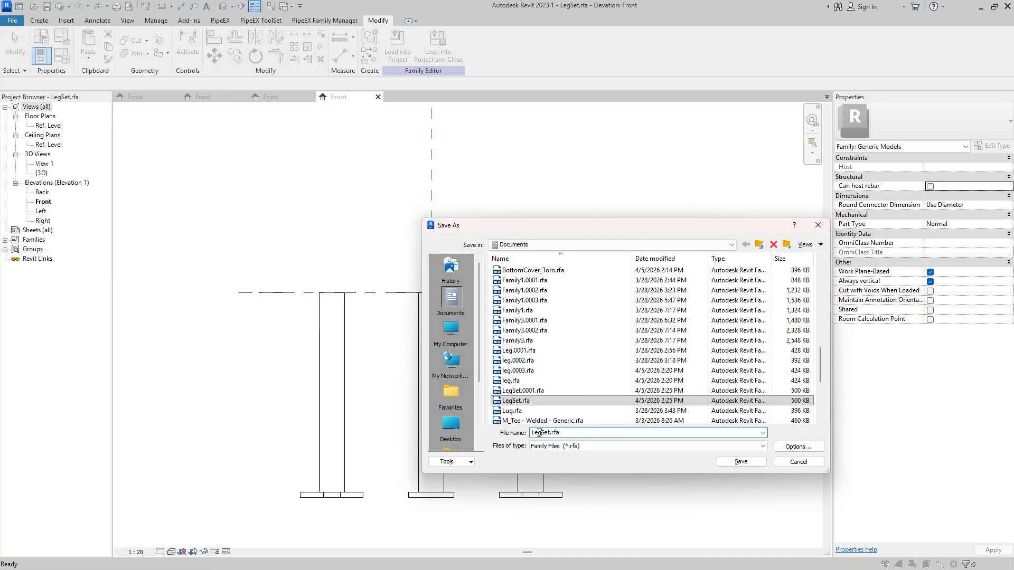
pyautogui.write('u')
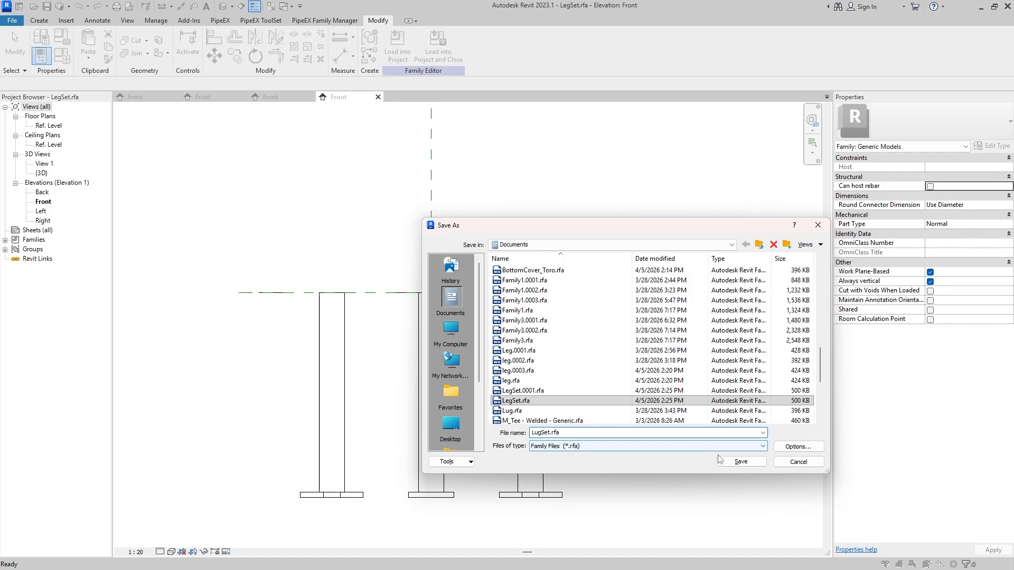
pyautogui.click(733, 460)
# Open the nested leg family from the middle array group of LugSet for editing.
pyautogui.middleClick(505, 215)
pyautogui.middleClick(506, 215)
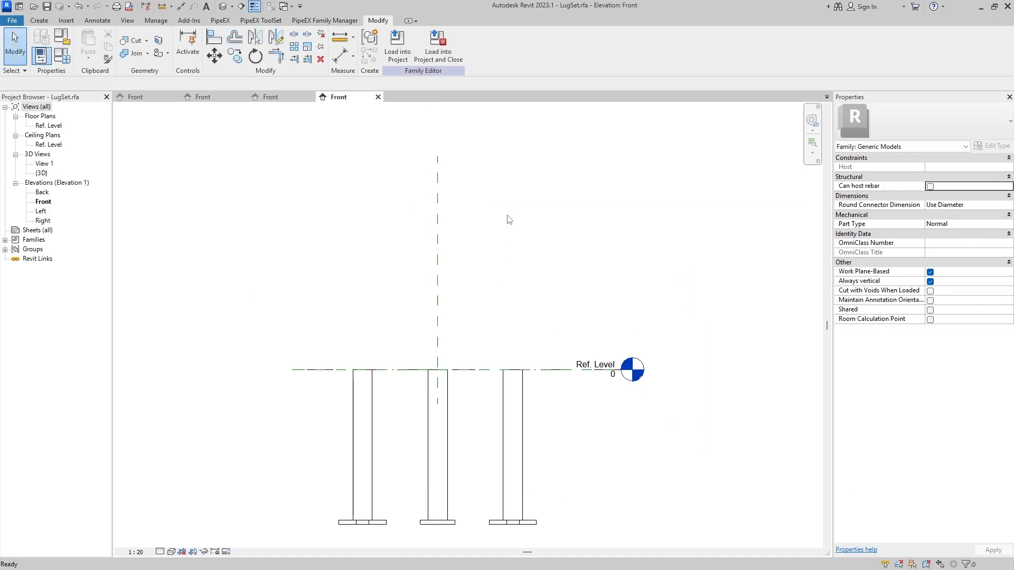
pyautogui.doubleClick(450, 420)
pyautogui.doubleClick(449, 420)
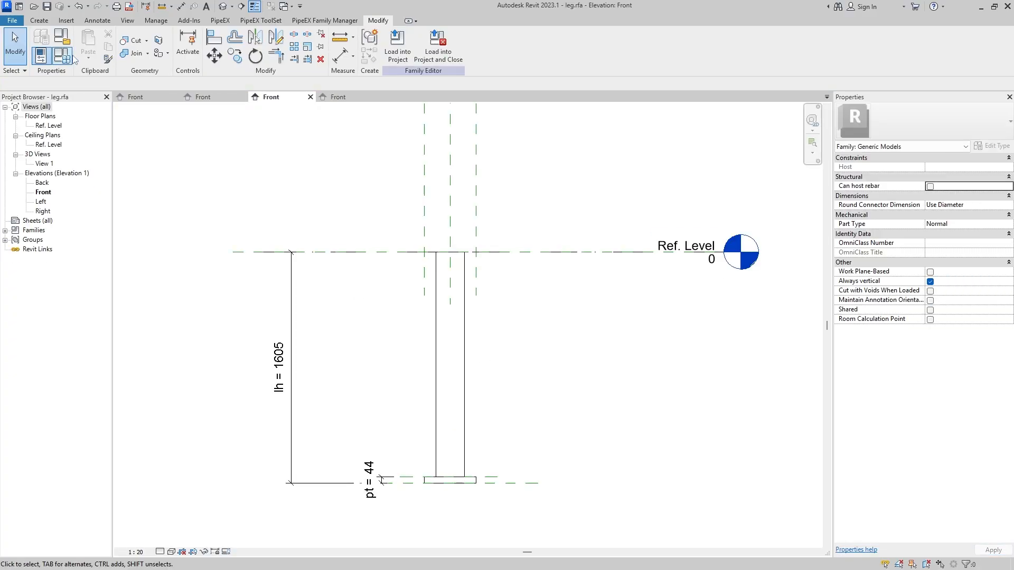
# Delete the leg column, base plate, two lower reference planes and the lh and pt dimensions in the Front elevation.
pyautogui.moveTo(591, 523); pyautogui.dragTo(349, 417)
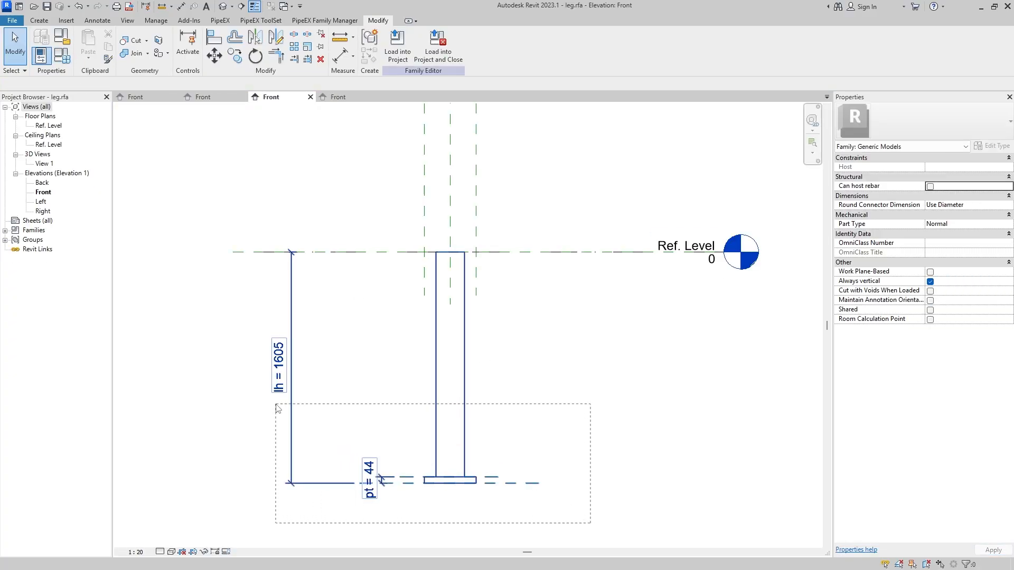
pyautogui.moveTo(277, 408); pyautogui.dragTo(276, 405)
pyautogui.press('Delete')
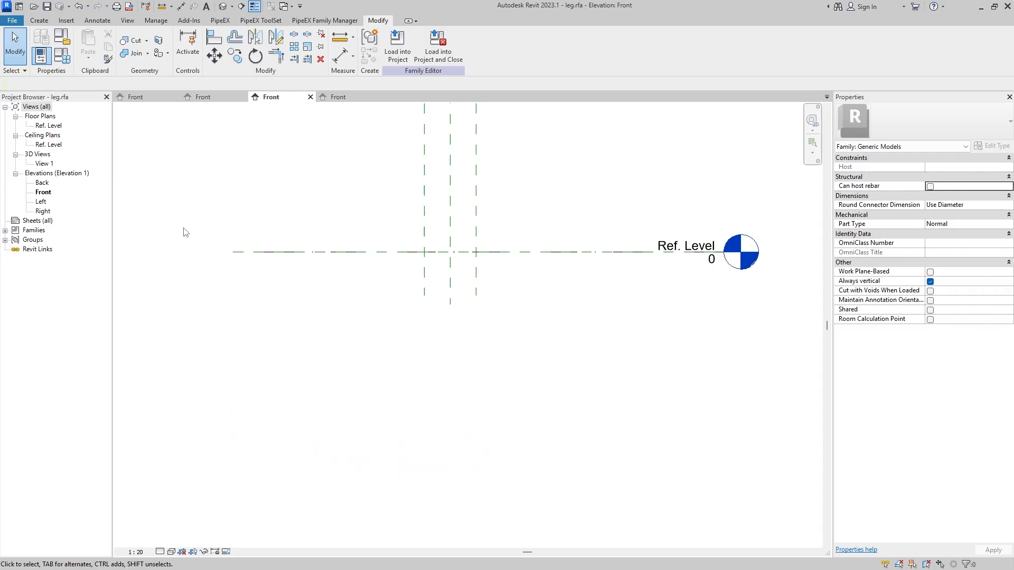
# Open the Ref. Level floor plan and delete the W and EQ dimensions in both directions.
pyautogui.doubleClick(48, 125)
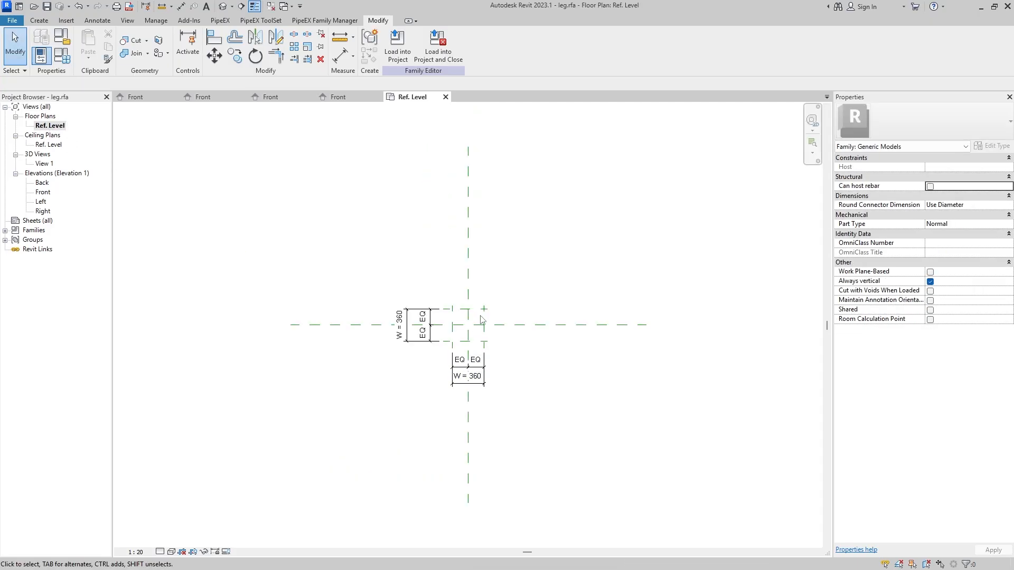
pyautogui.scroll(3, 476, 359)
pyautogui.moveTo(521, 504); pyautogui.dragTo(476, 412)
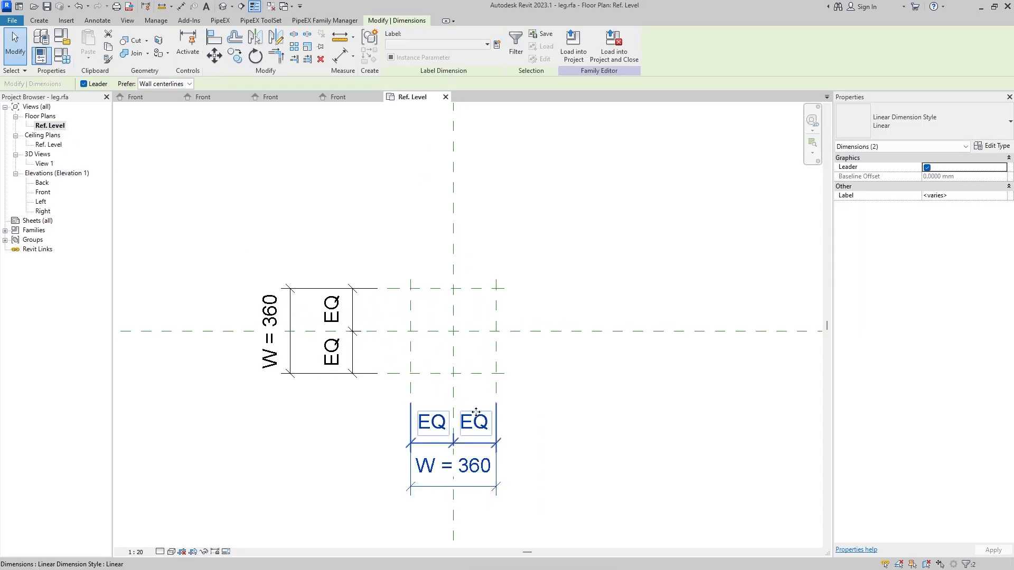
pyautogui.press('Delete')
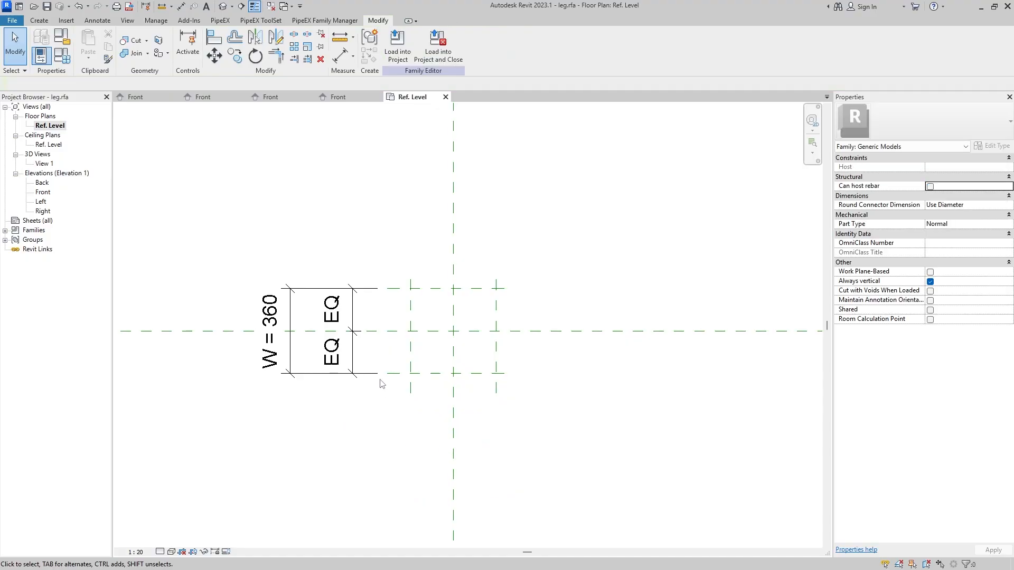
pyautogui.moveTo(353, 411); pyautogui.dragTo(298, 355)
pyautogui.press('Delete')
# Delete the short horizontal reference plane below the centre line in the Ref. Level plan.
pyautogui.moveTo(444, 377); pyautogui.dragTo(427, 442, button='middle')
pyautogui.scroll(1, 426, 439)
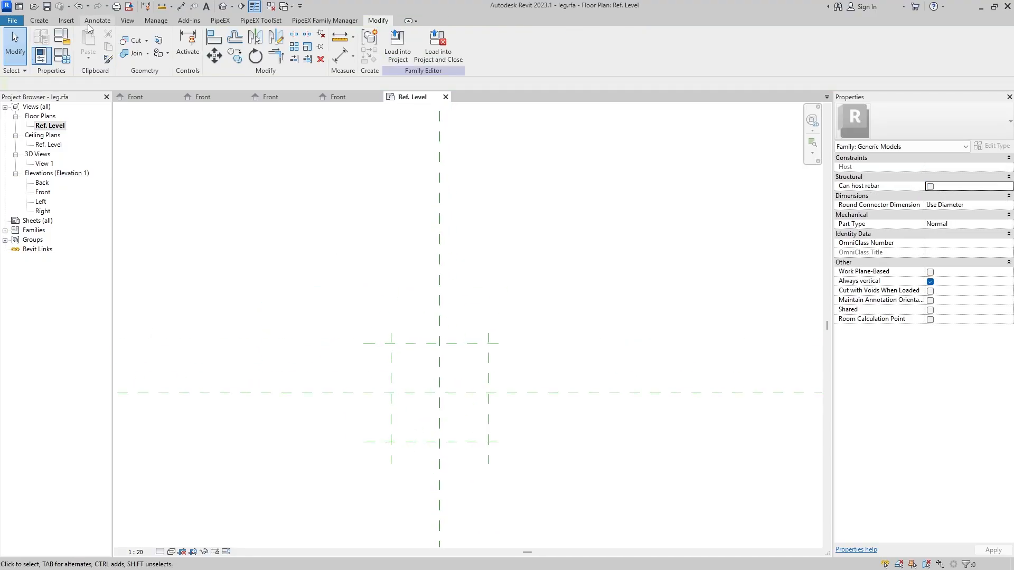
pyautogui.moveTo(421, 363); pyautogui.dragTo(354, 337, button='middle')
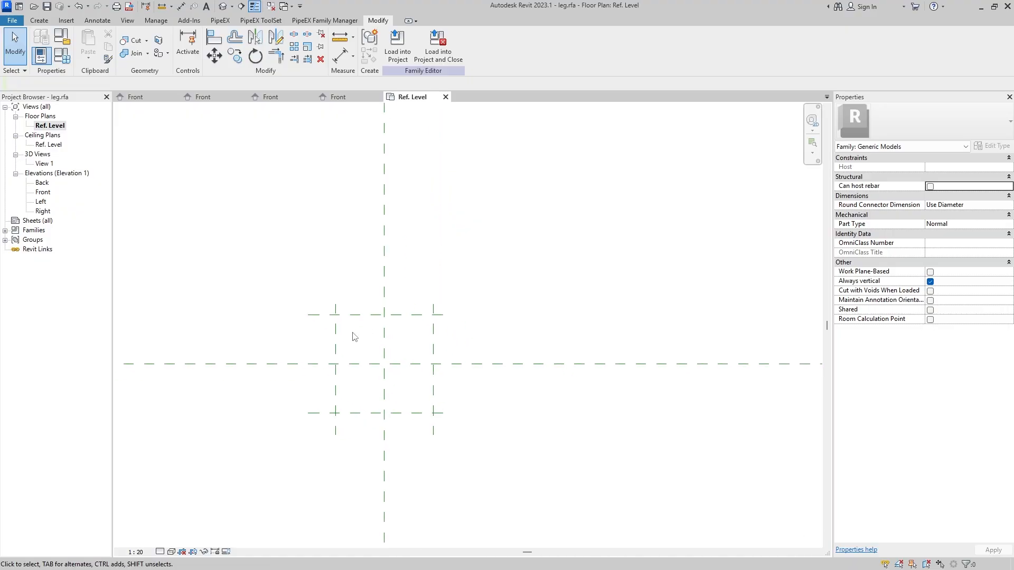
pyautogui.click(437, 413)
pyautogui.press('Delete')
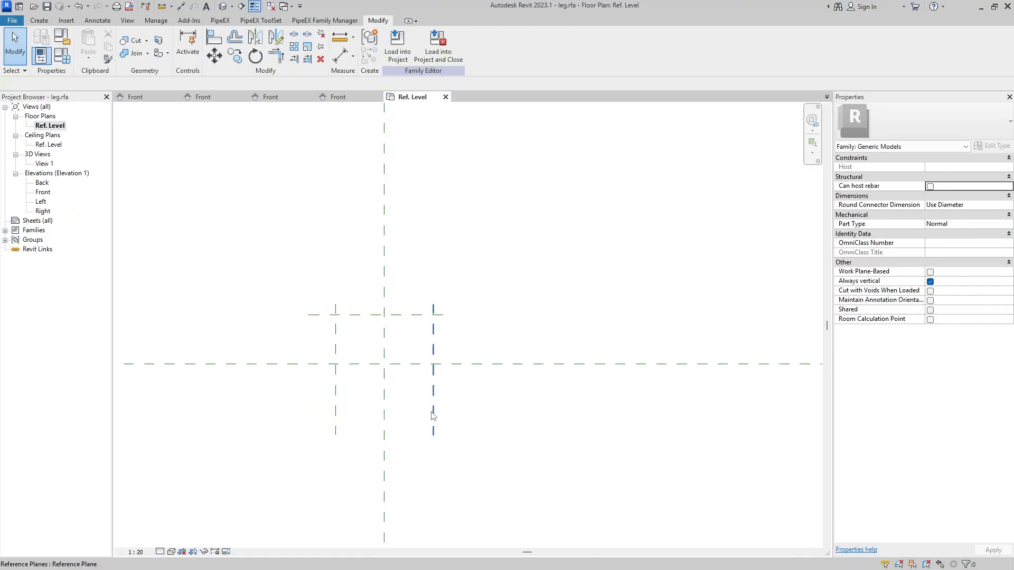
# Add an aligned dimension across the two outer vertical reference planes and the centre plane, and set its segments equal (EQ).
pyautogui.click(98, 20)
pyautogui.click(44, 51)
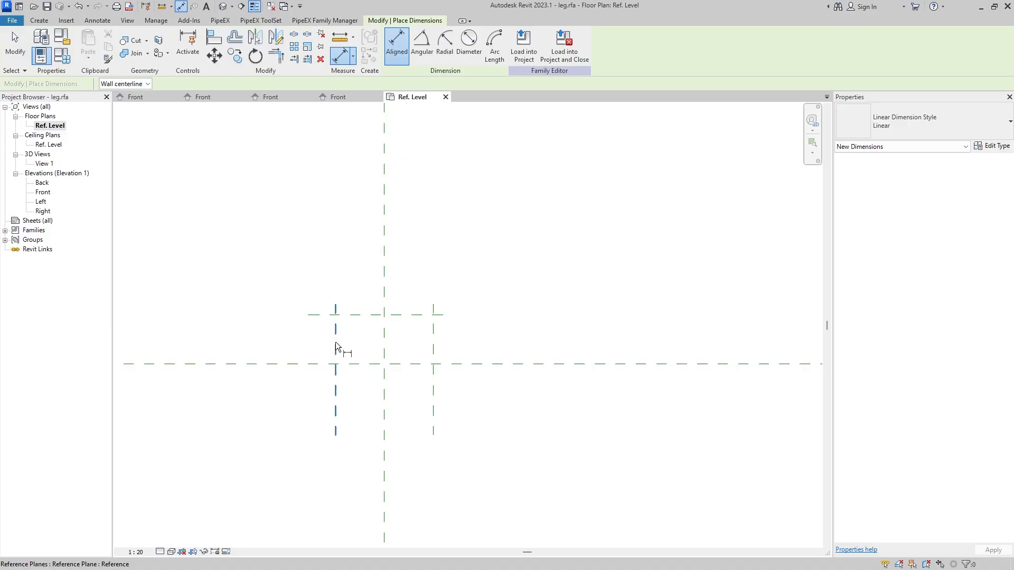
pyautogui.click(335, 341)
pyautogui.click(384, 335)
pyautogui.click(432, 333)
pyautogui.click(459, 239)
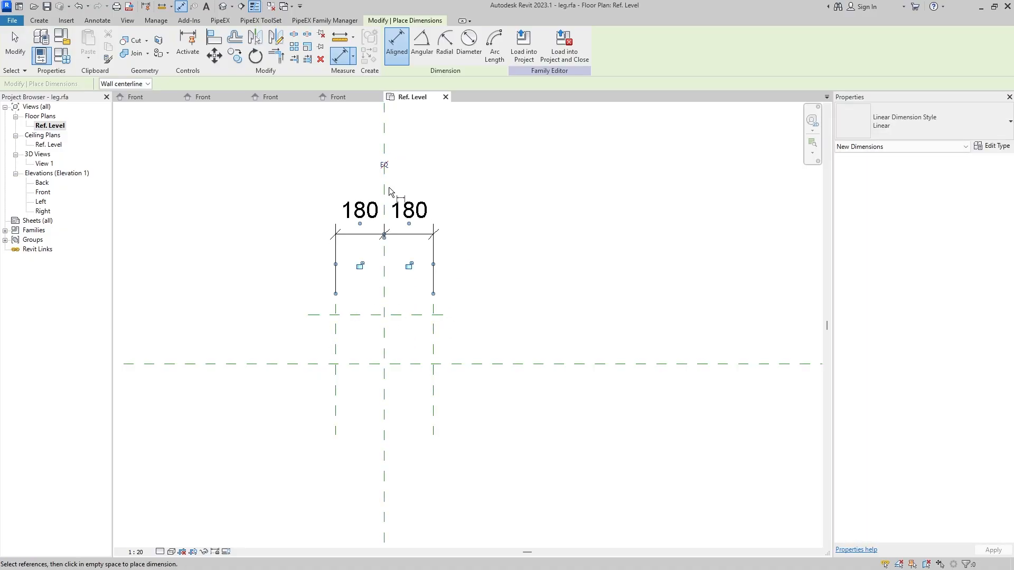
pyautogui.click(384, 165)
# Dimension the overall width between the two outer vertical reference planes, placing it above the EQ dimension.
pyautogui.click(337, 340)
pyautogui.click(434, 330)
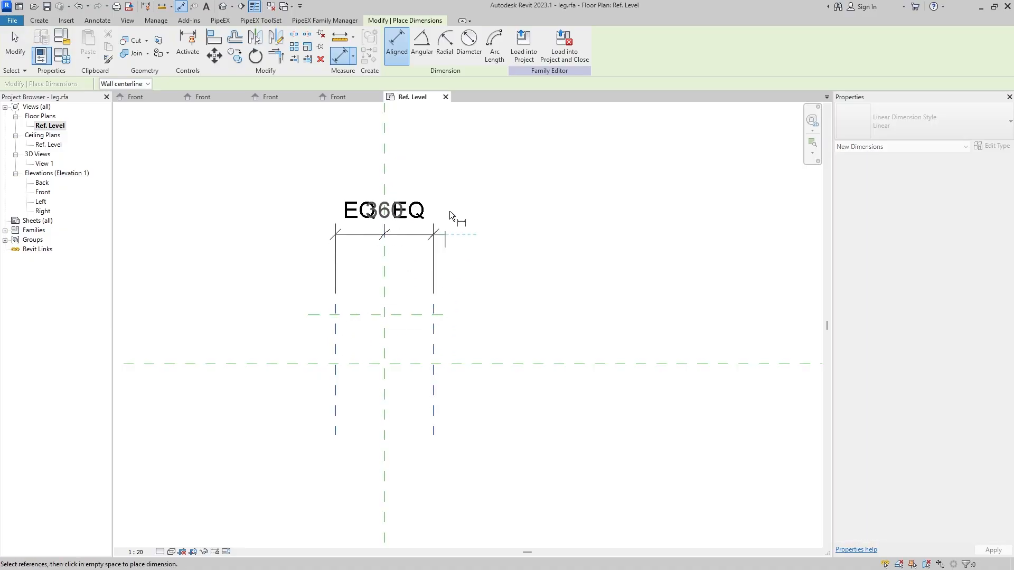
pyautogui.click(439, 183)
pyautogui.moveTo(491, 182); pyautogui.dragTo(513, 235, button='middle')
pyautogui.press('Escape')
pyautogui.press('Escape')
# Select the overall width dimension between the outer vertical reference planes for labelling.
pyautogui.click(417, 211)
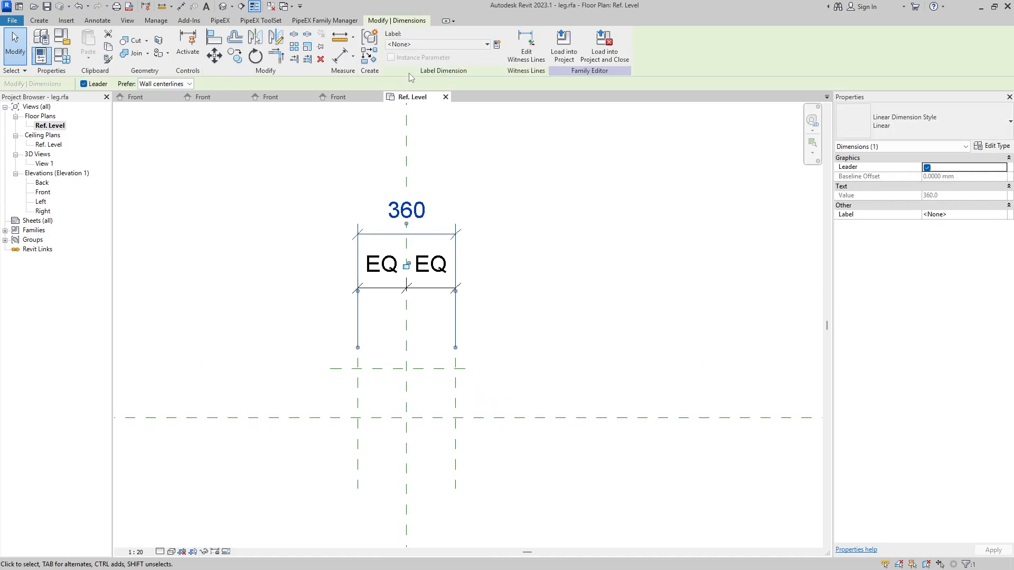
# Label the overall dimension between the two outer vertical reference planes with the parameter W.
pyautogui.click(438, 44)
pyautogui.click(400, 128)
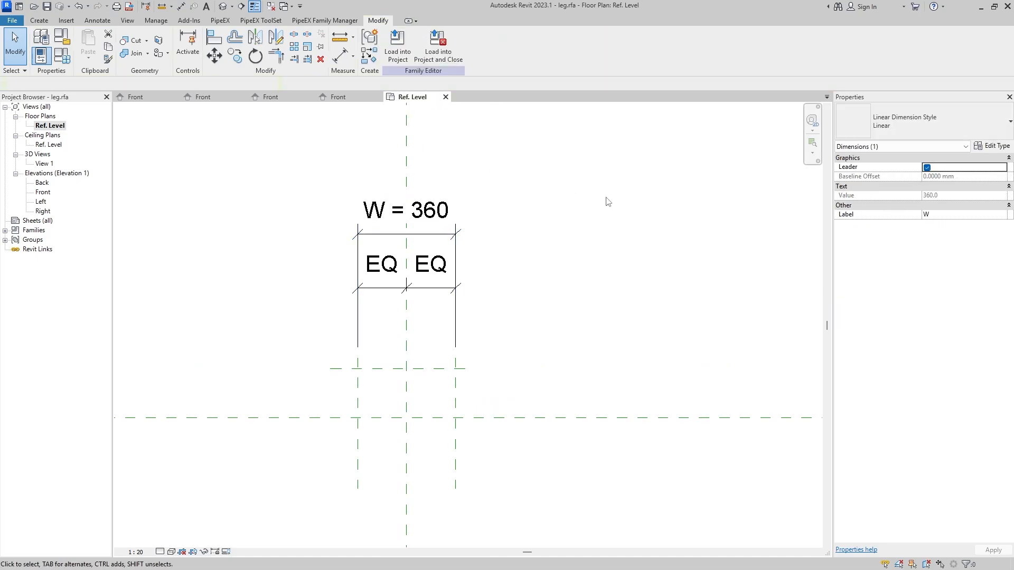
pyautogui.click(607, 199)
# Add an aligned dimension between the horizontal center reference plane and the short reference plane above it.
pyautogui.click(97, 20)
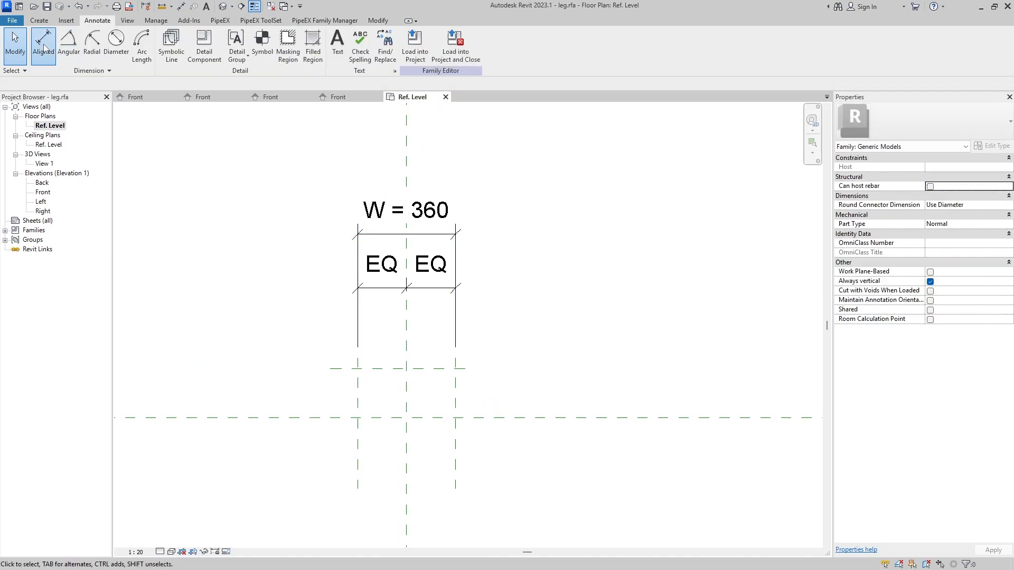
pyautogui.click(41, 45)
pyautogui.click(329, 418)
pyautogui.click(351, 369)
pyautogui.click(267, 320)
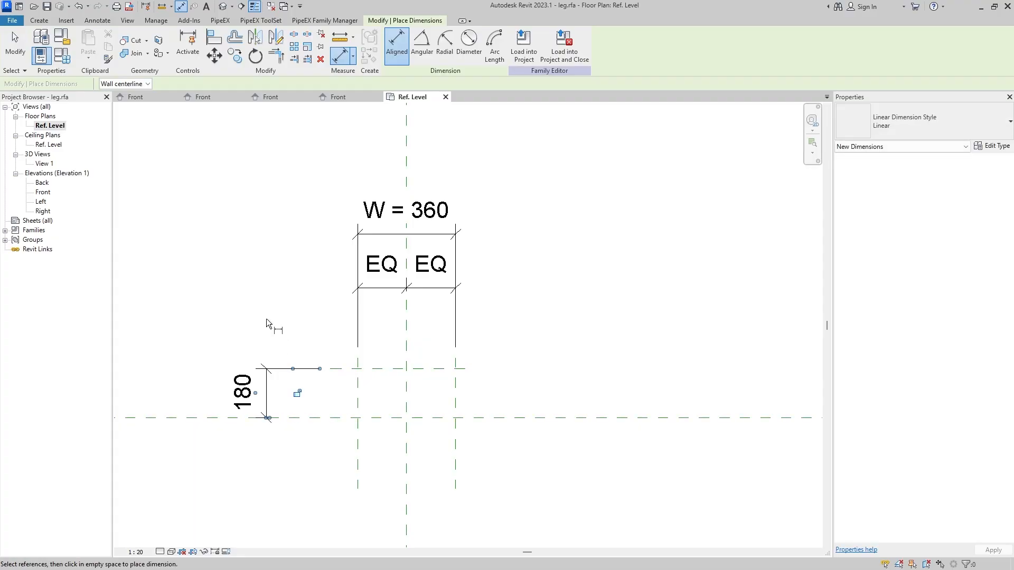
pyautogui.press('Escape')
pyautogui.press('Escape')
# Move the short horizontal reference plane up until it is 280 mm from the horizontal center plane.
pyautogui.click(379, 372)
pyautogui.press('Up')
pyautogui.press('Up')
pyautogui.press('Up')
pyautogui.press('Up')
pyautogui.press('Up')
pyautogui.press('Up')
pyautogui.press('Up')
pyautogui.press('Up')
pyautogui.press('Up')
pyautogui.press('Up')
pyautogui.press('Up')
pyautogui.press('Up')
pyautogui.press('Up')
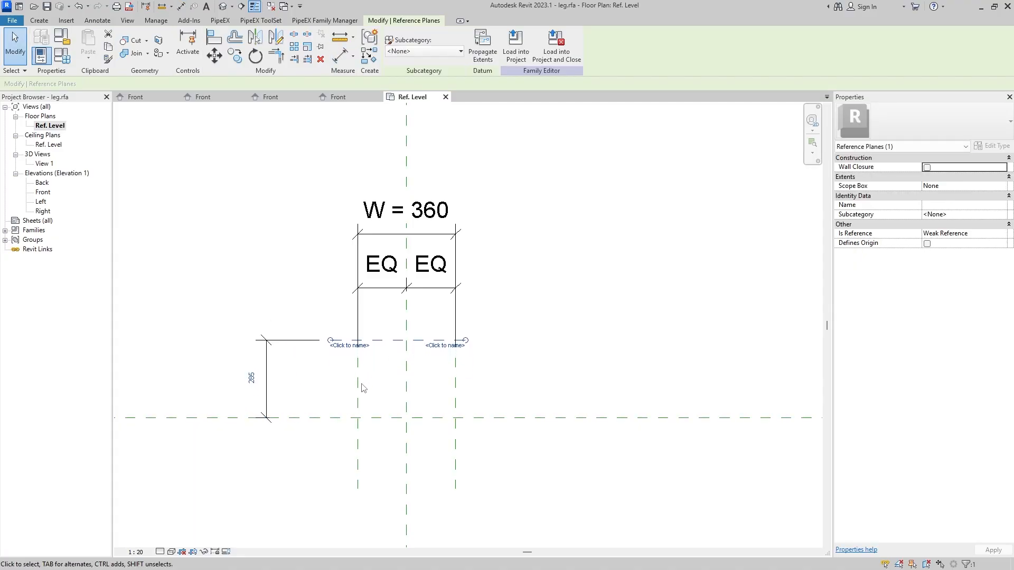
pyautogui.press('Up')
pyautogui.click(281, 393)
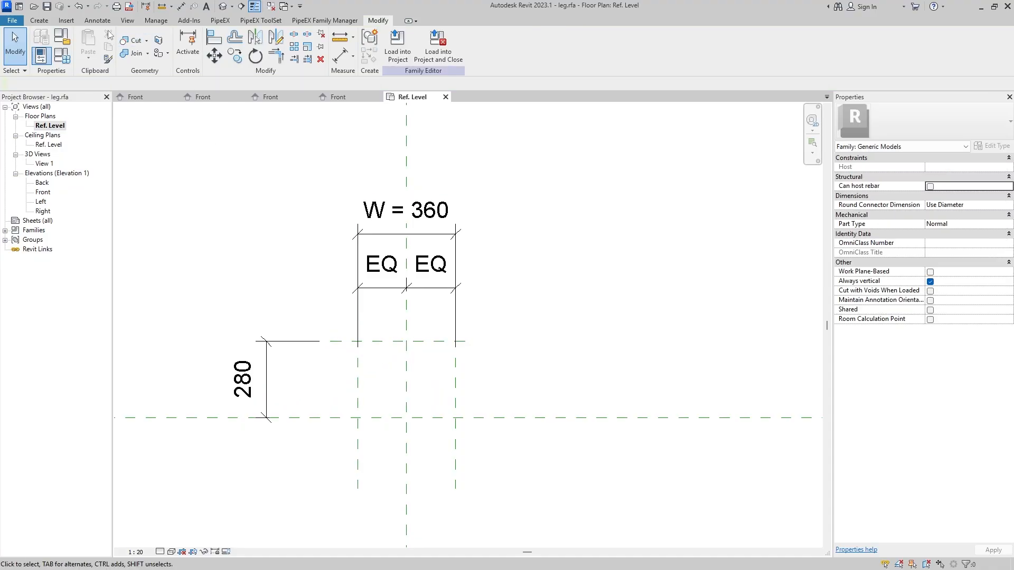
# Create a rectangular 250 mm deep extrusion filling the 360 by 280 mm area between the reference planes, with its edges locked to them.
pyautogui.click(39, 20)
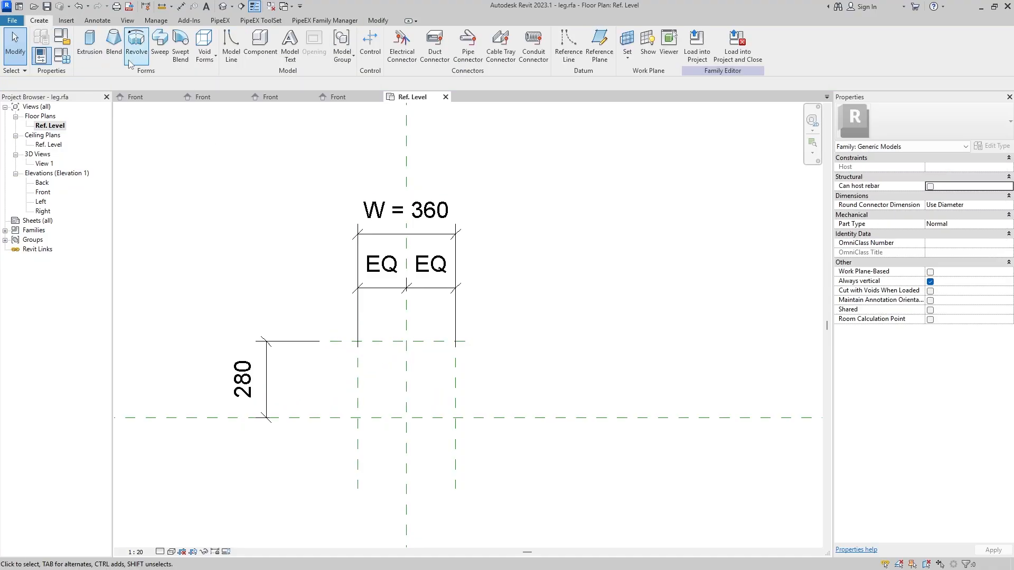
pyautogui.click(90, 47)
pyautogui.click(425, 36)
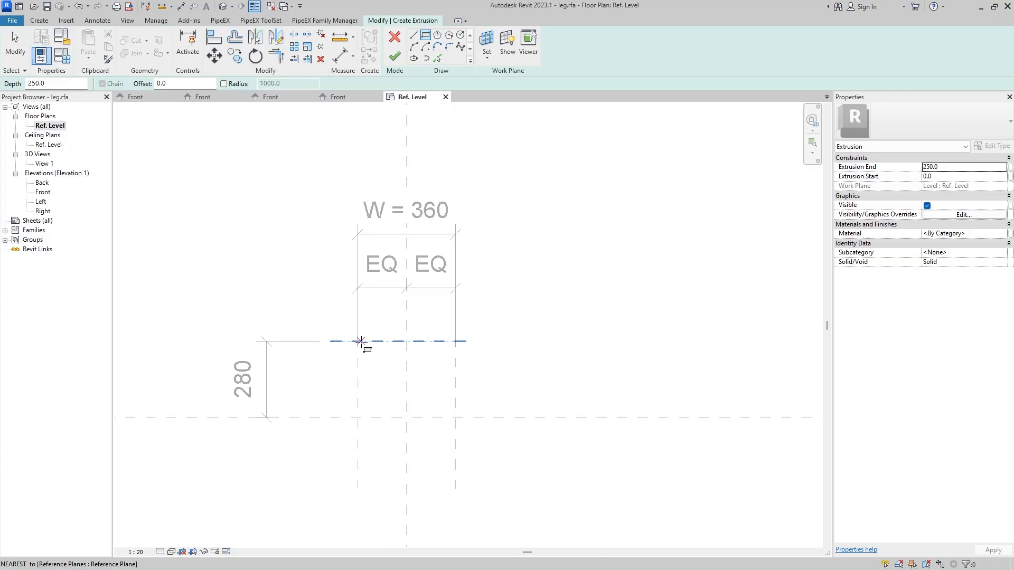
pyautogui.click(354, 342)
pyautogui.click(460, 419)
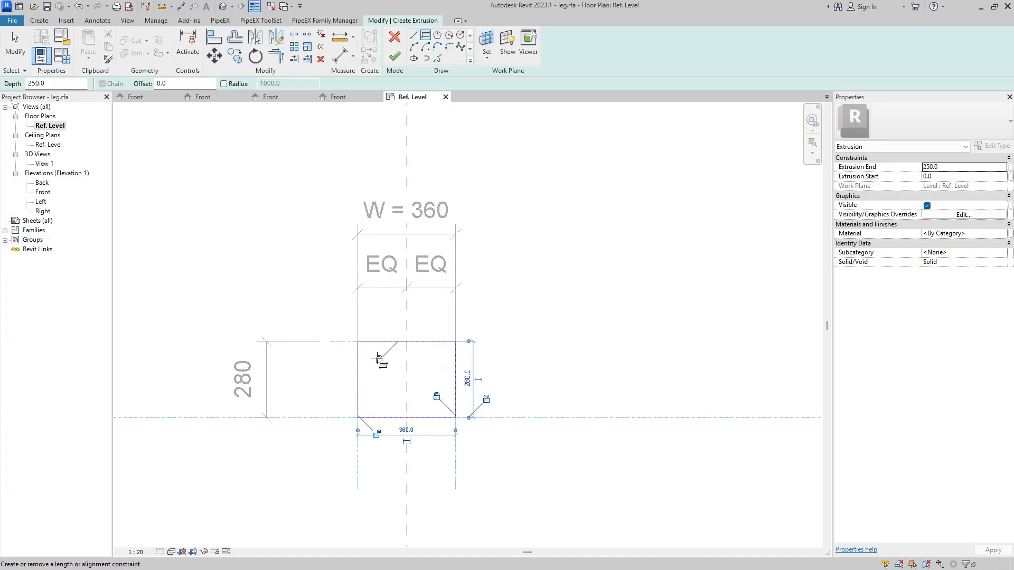
pyautogui.press('Escape')
pyautogui.press('Escape')
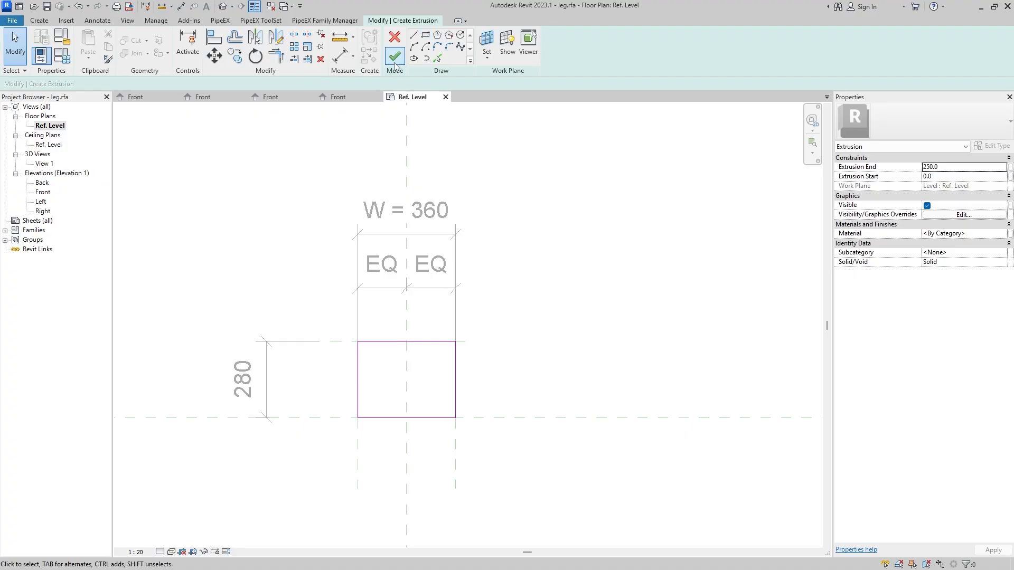
pyautogui.click(395, 56)
# In the Left elevation, lower the extrusion's top face to leave a thin plate just above the reference level.
pyautogui.doubleClick(43, 192)
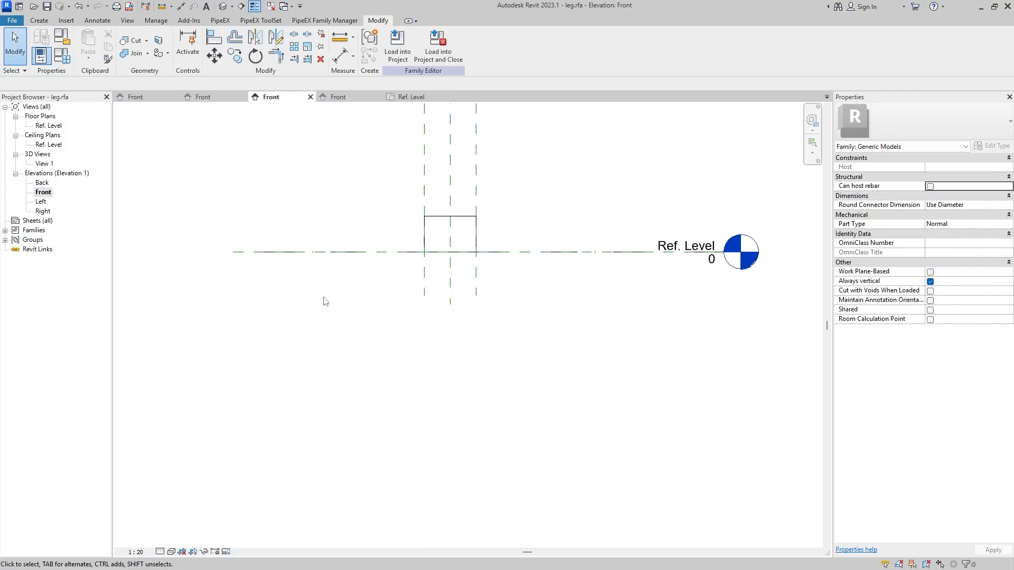
pyautogui.scroll(4, 445, 244)
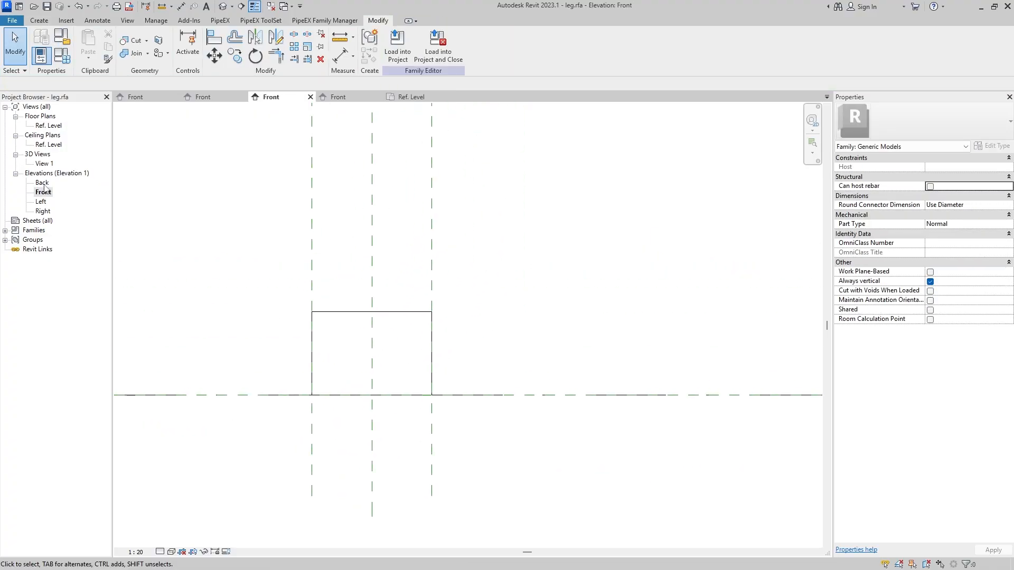
pyautogui.doubleClick(41, 201)
pyautogui.scroll(4, 400, 447)
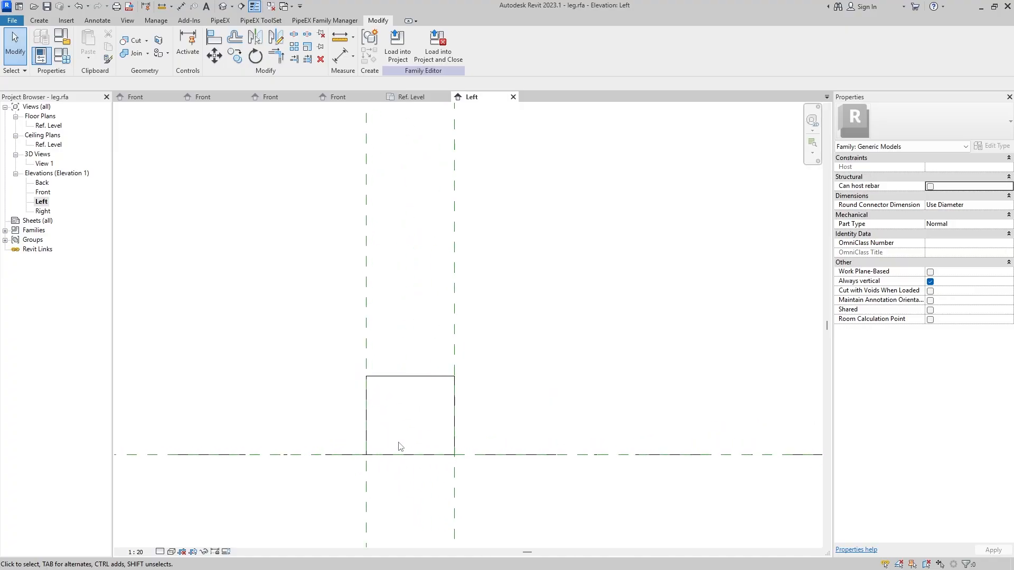
pyautogui.click(424, 378)
pyautogui.moveTo(411, 373); pyautogui.dragTo(422, 441)
pyautogui.click(532, 363)
# Draw a horizontal reference plane just above the plate and a vertical one about 71 mm inside the plate's left edge.
pyautogui.click(42, 20)
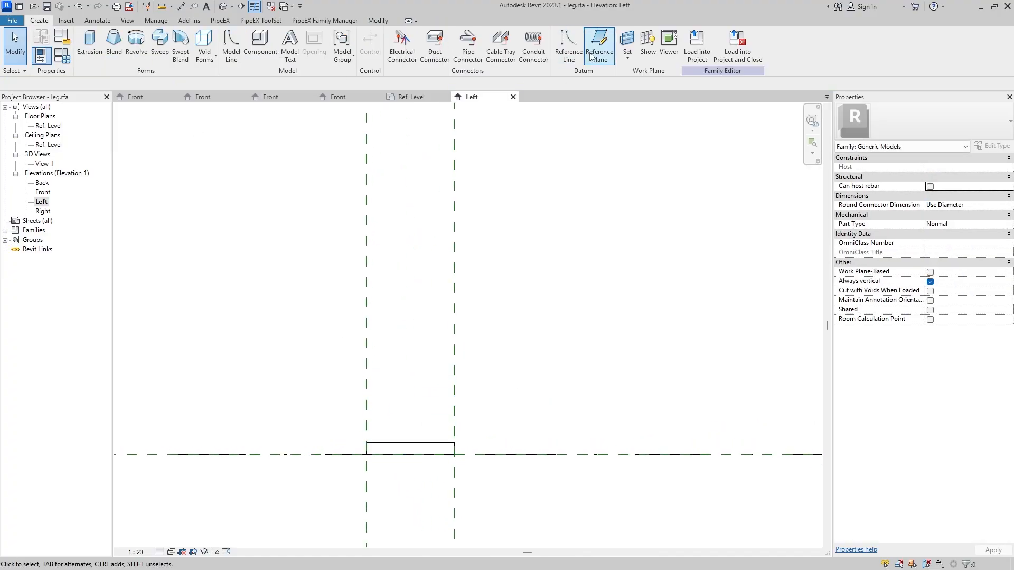
pyautogui.click(569, 48)
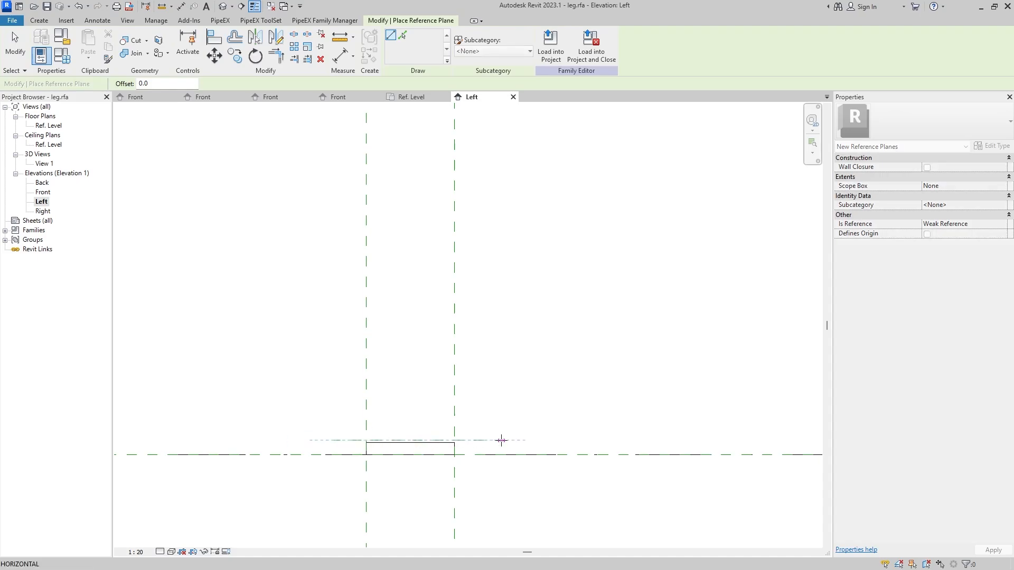
pyautogui.click(501, 440)
pyautogui.click(389, 341)
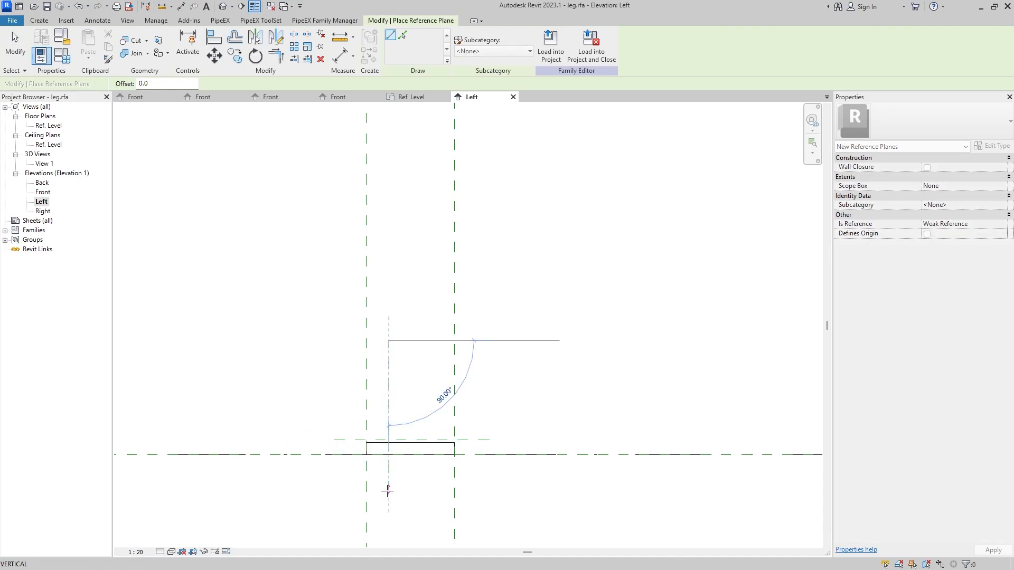
pyautogui.click(389, 520)
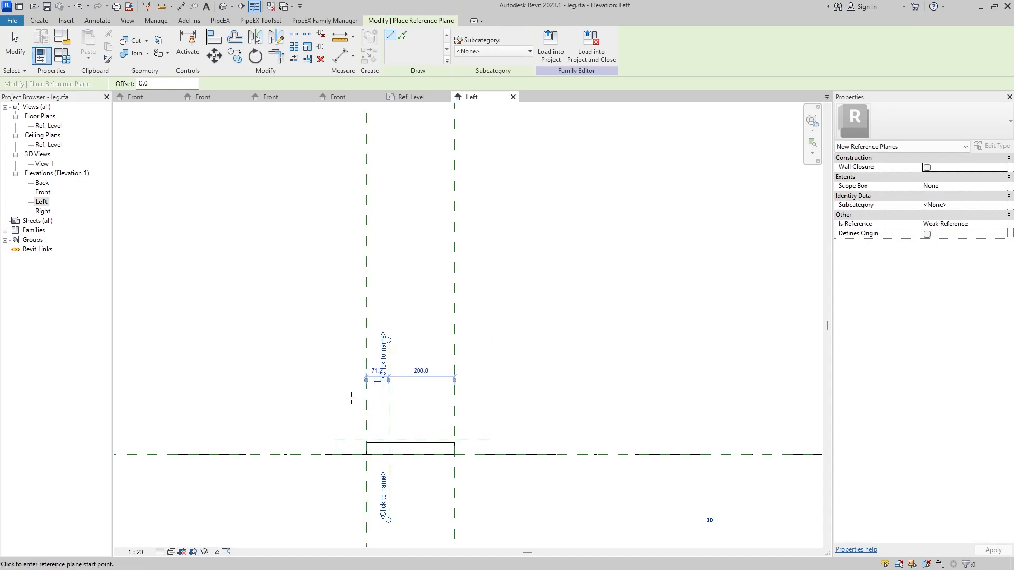
# Draw a horizontal reference plane about 316 mm above the one at the plate, and another 120 mm below that upper plane.
pyautogui.click(334, 339)
pyautogui.click(490, 340)
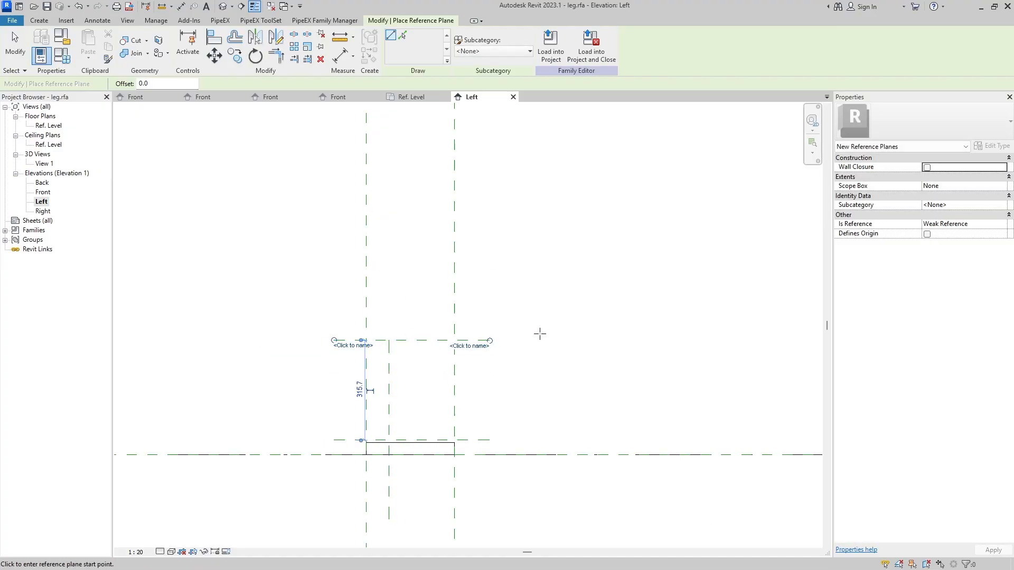
pyautogui.press('Escape')
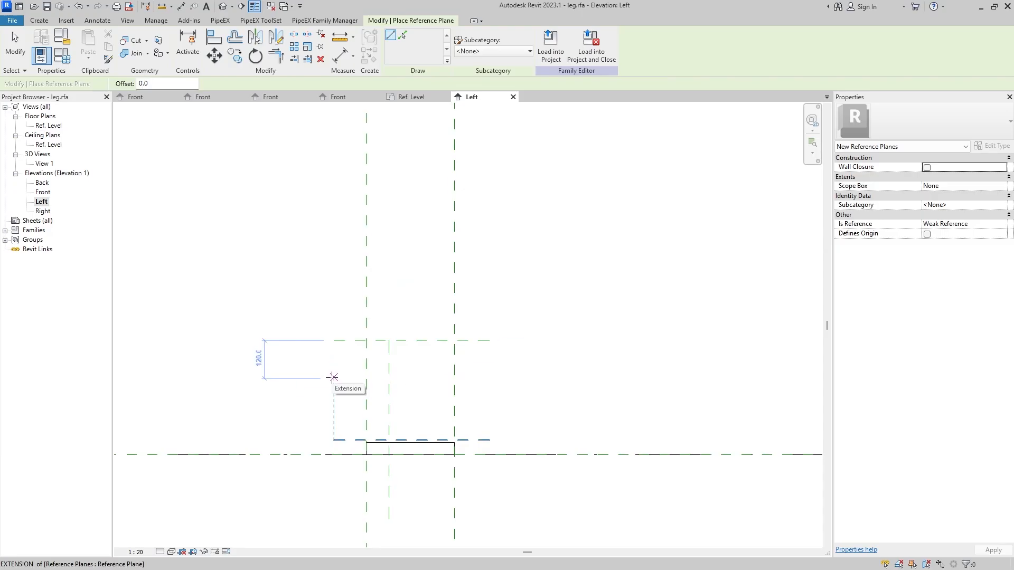
pyautogui.click(333, 377)
pyautogui.click(491, 378)
pyautogui.press('Escape')
pyautogui.press('Escape')
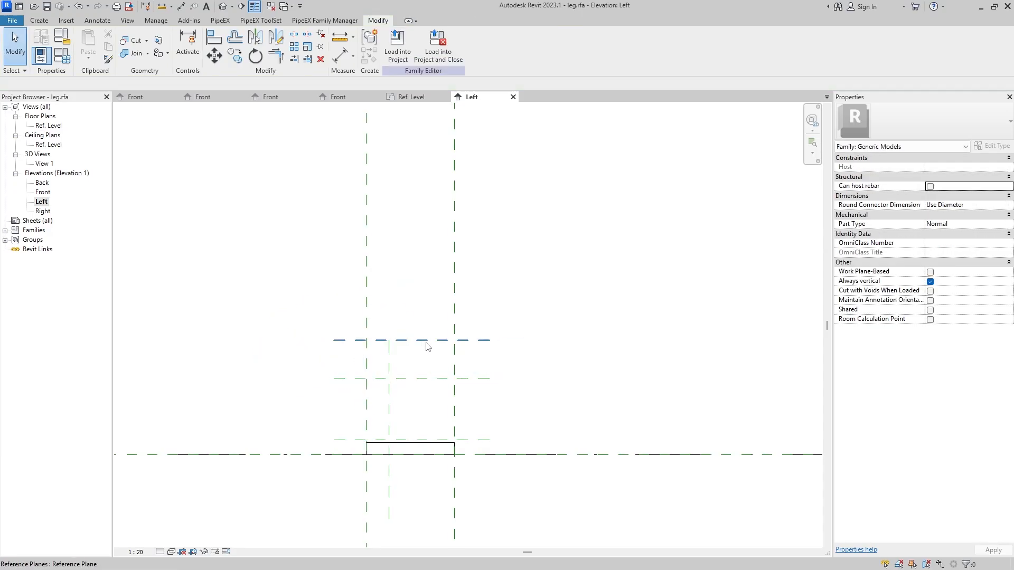
# Move the reference plane at the plate's left edge outward until it is about 141 mm from the inner vertical plane.
pyautogui.scroll(2, 428, 347)
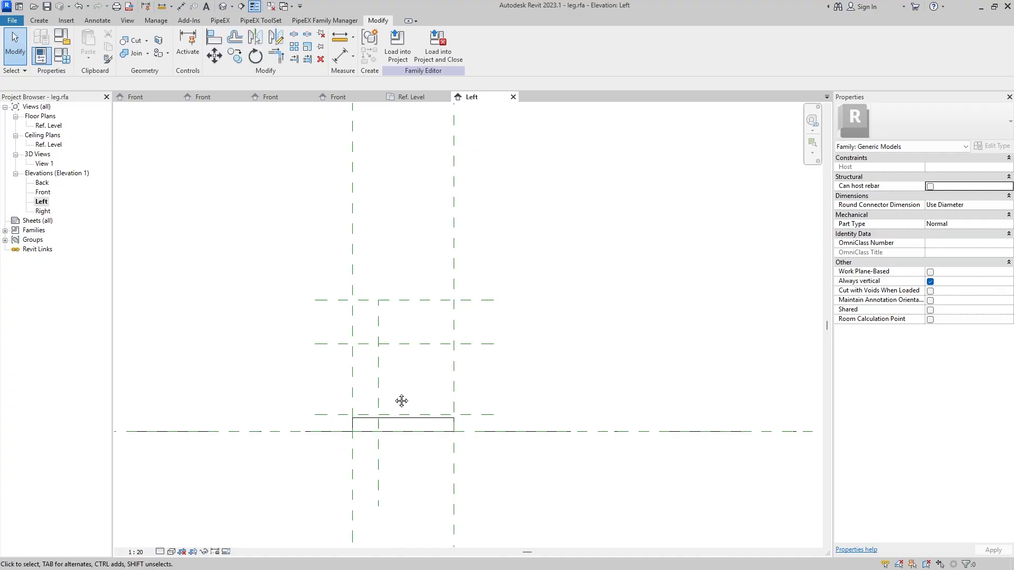
pyautogui.moveTo(401, 401); pyautogui.dragTo(394, 324, button='middle')
pyautogui.click(346, 444)
pyautogui.press('Left')
pyautogui.press('Left')
pyautogui.press('Left')
pyautogui.press('Left')
pyautogui.press('Left')
pyautogui.press('Left')
pyautogui.press('Left')
pyautogui.press('Left')
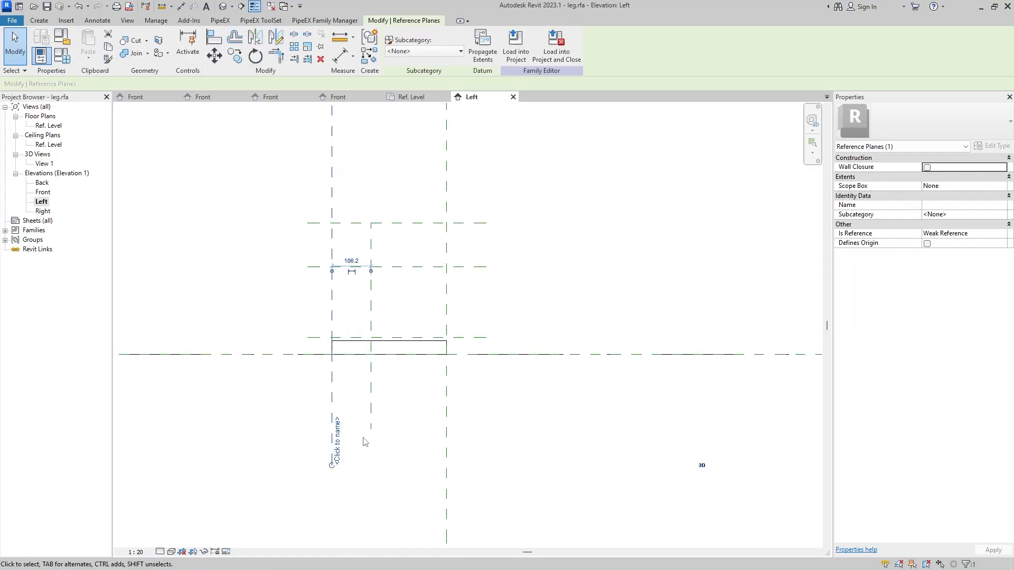
pyautogui.press('Left')
pyautogui.press('Left')
pyautogui.press('Left')
pyautogui.press('Left')
pyautogui.press('Left')
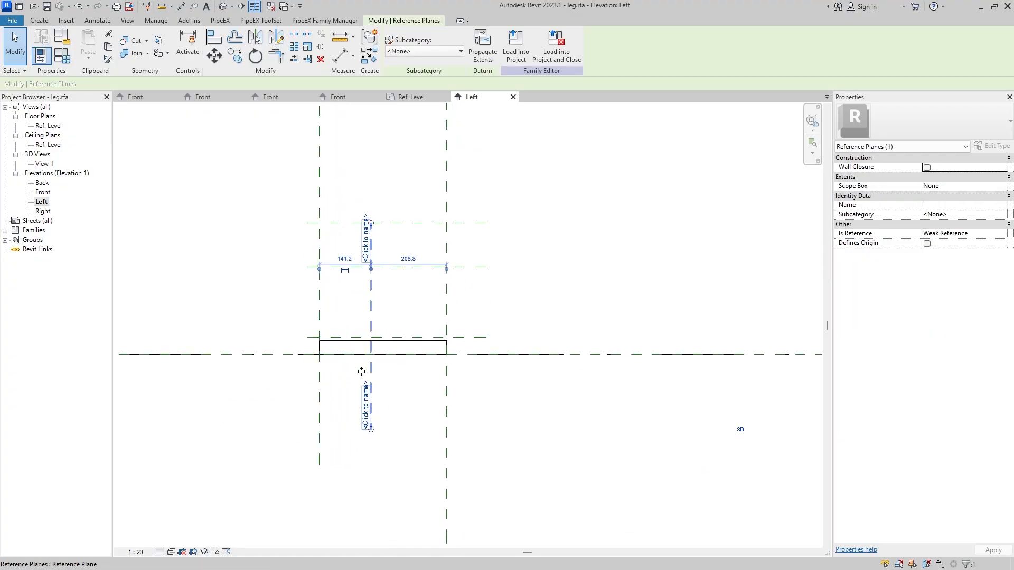
# Move the inner vertical reference plane close to the plane at the plate's left edge.
pyautogui.moveTo(369, 372); pyautogui.dragTo(333, 373)
pyautogui.click(393, 403)
# Move the middle horizontal reference plane up until it is 70 mm below the top one.
pyautogui.keyDown('ctrl'); pyautogui.scroll(4, 407, 423); pyautogui.keyUp('ctrl')
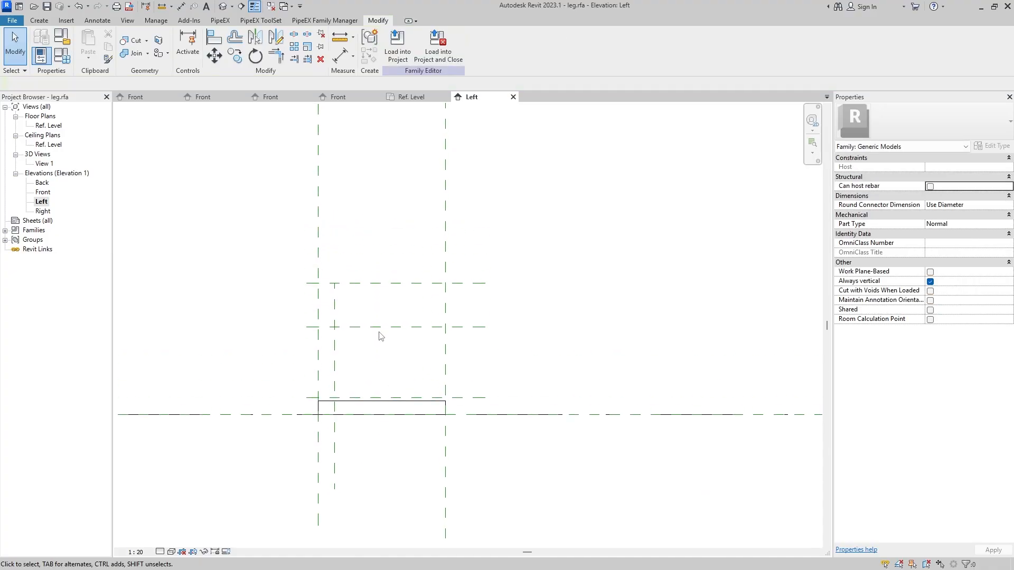
pyautogui.click(470, 320)
pyautogui.press('Up')
pyautogui.press('Up')
pyautogui.press('Up')
pyautogui.press('Up')
pyautogui.press('Up')
pyautogui.press('Up')
pyautogui.press('Up')
pyautogui.press('Up')
pyautogui.press('Up')
pyautogui.press('Up')
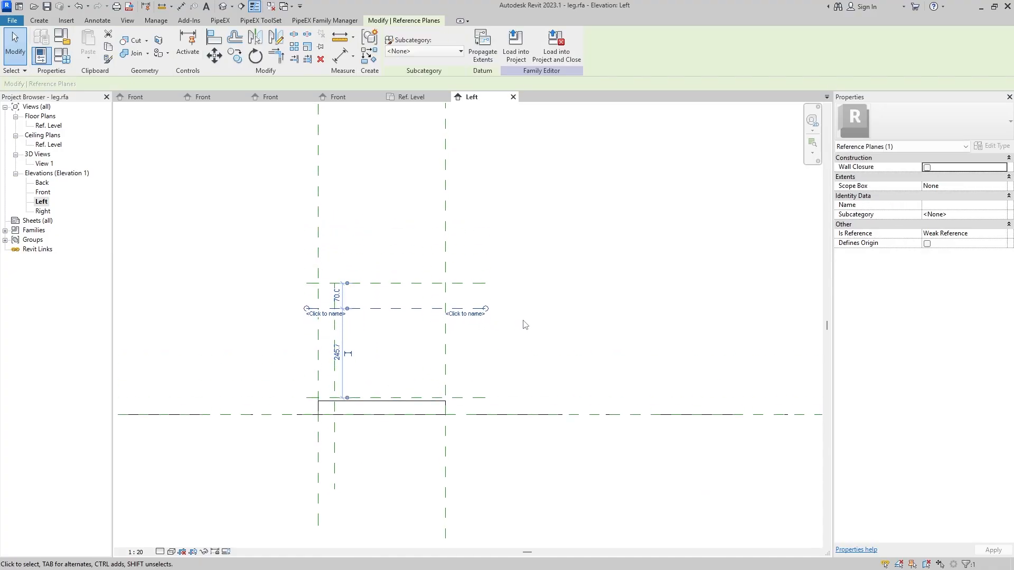
pyautogui.press('Escape')
# Add an aligned dimension between the reference level and the horizontal reference plane just above the plate.
pyautogui.scroll(-1, 379, 307)
pyautogui.scroll(2, 364, 333)
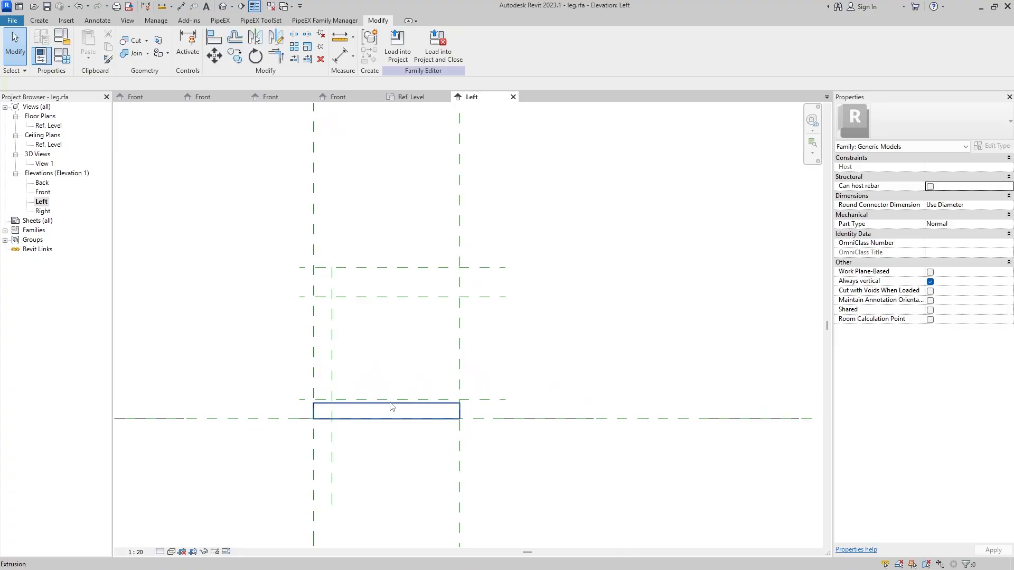
pyautogui.click(97, 20)
pyautogui.click(13, 41)
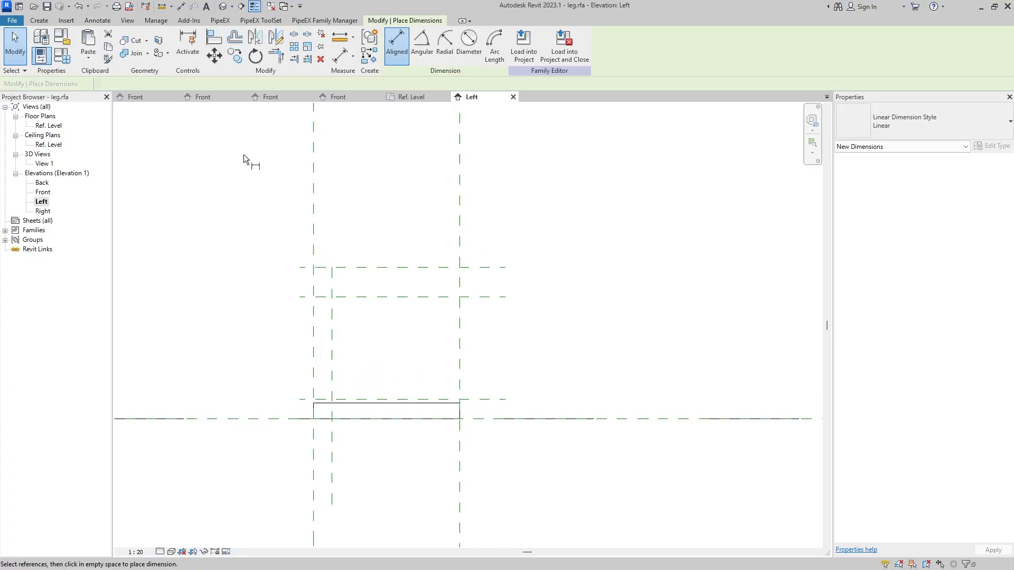
pyautogui.click(498, 420)
pyautogui.click(630, 384)
pyautogui.press('Escape')
pyautogui.press('Escape')
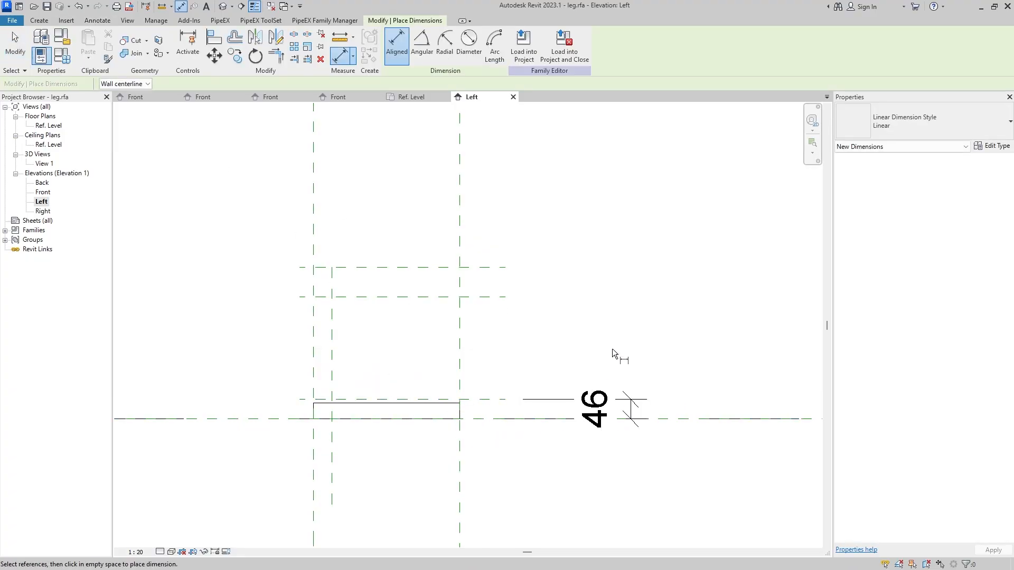
# Label the plate thickness dimension with the parameter pt.
pyautogui.click(548, 401)
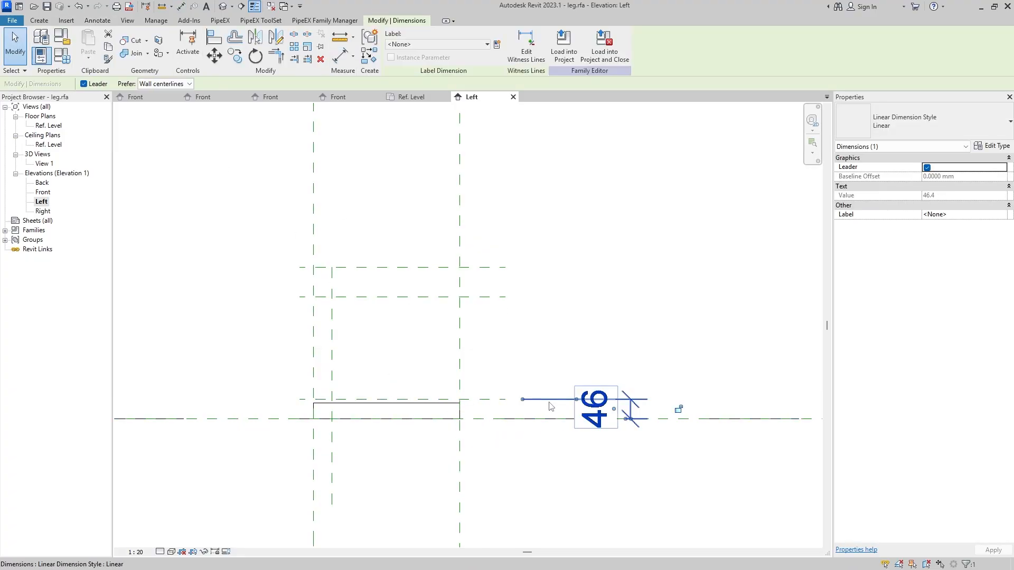
pyautogui.click(429, 43)
pyautogui.click(646, 287)
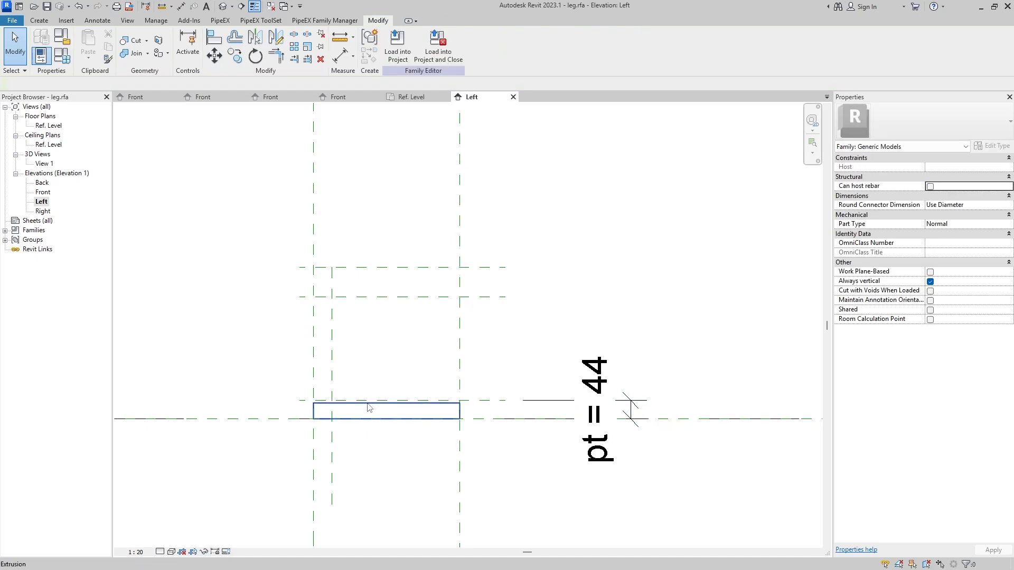
# Start an extrusion and sketch its closed profile above the plate along the reference planes, with the upper left corner cut diagonally.
pyautogui.click(40, 21)
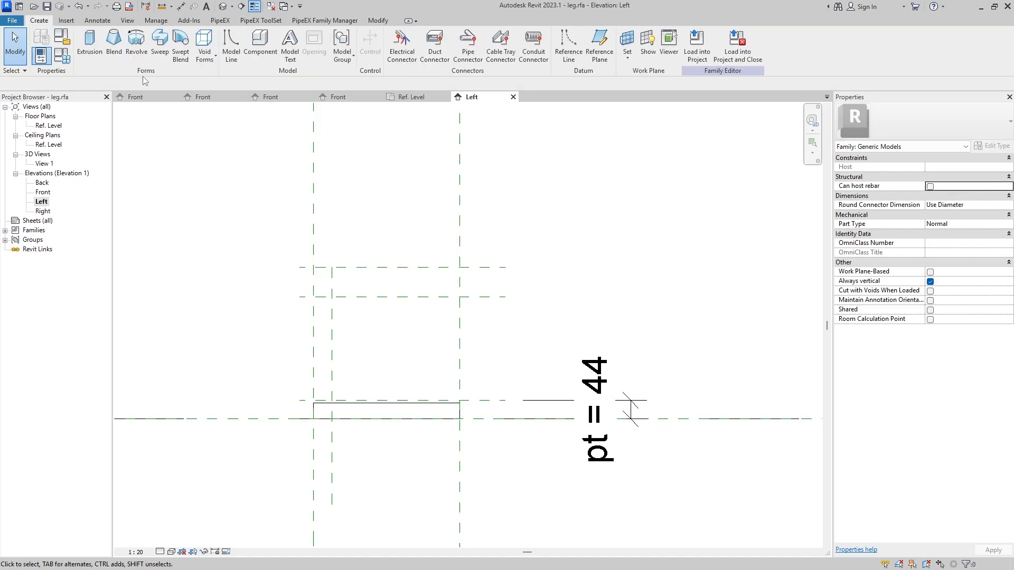
pyautogui.click(91, 46)
pyautogui.click(426, 36)
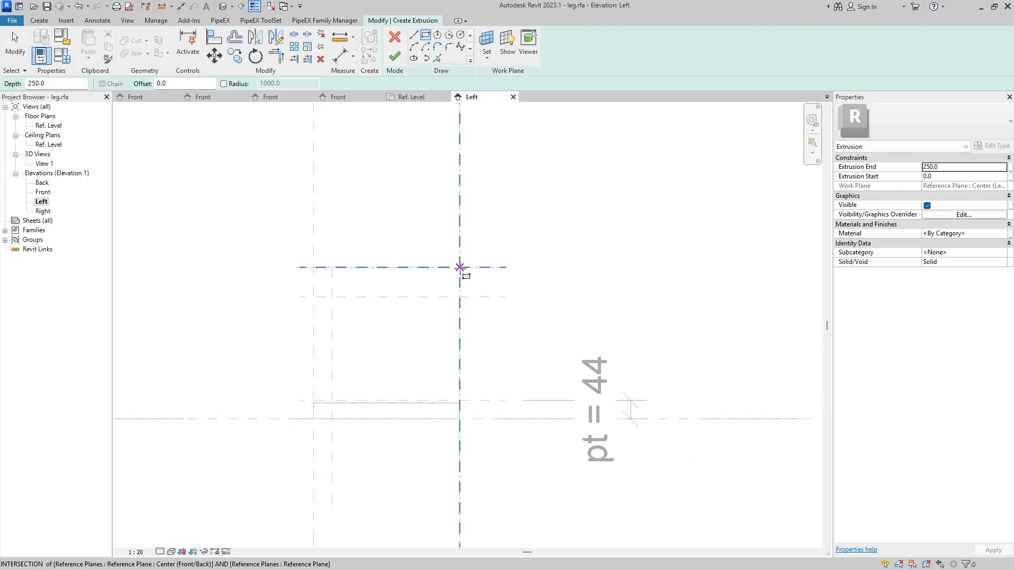
pyautogui.click(413, 36)
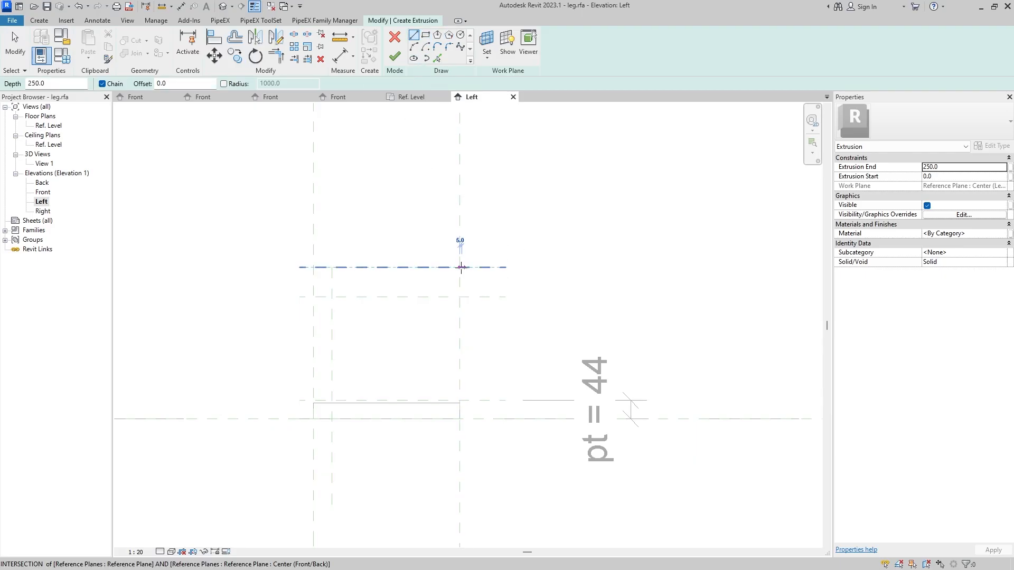
pyautogui.click(460, 267)
pyautogui.click(460, 400)
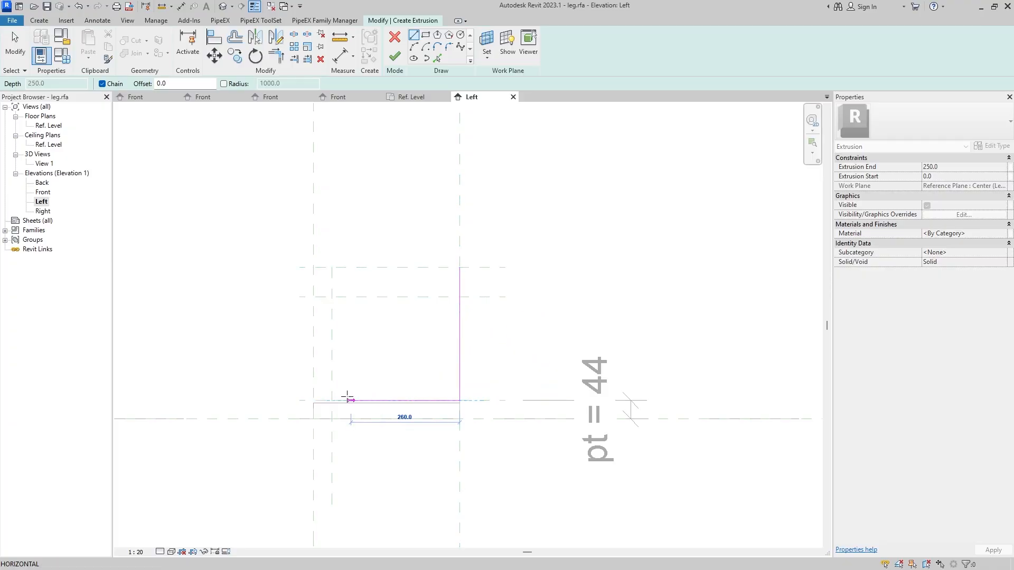
pyautogui.click(313, 400)
pyautogui.click(313, 297)
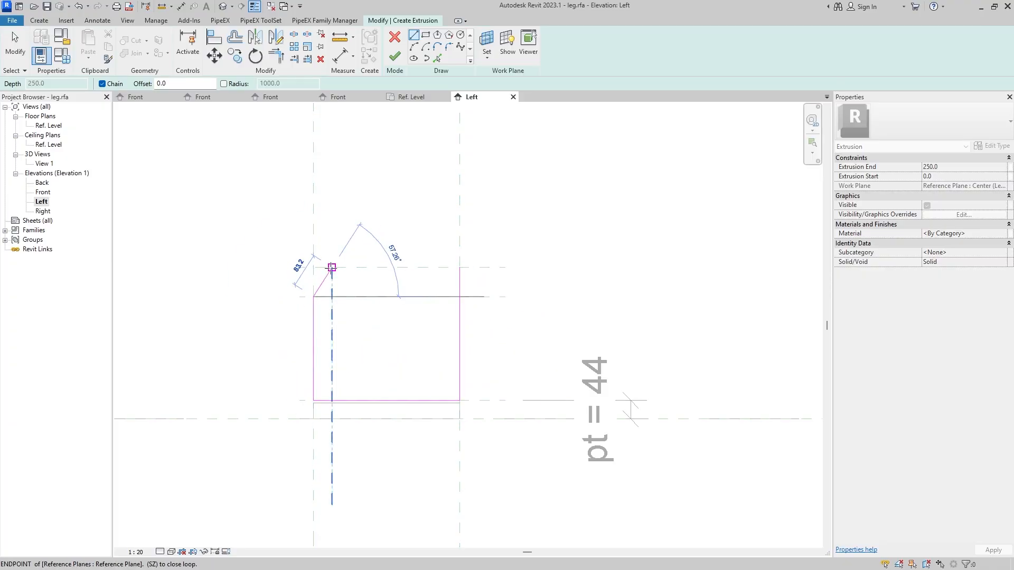
pyautogui.click(332, 267)
pyautogui.click(460, 267)
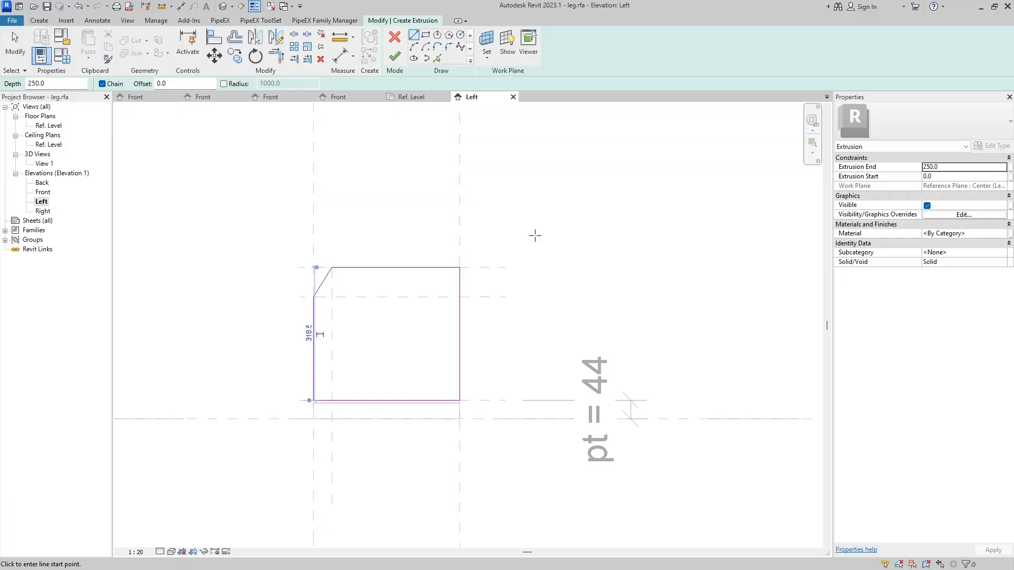
# Finish the closed profile sketch to create the upright plate extrusion.
pyautogui.press('Escape')
pyautogui.press('Escape')
pyautogui.scroll(3, 330, 281)
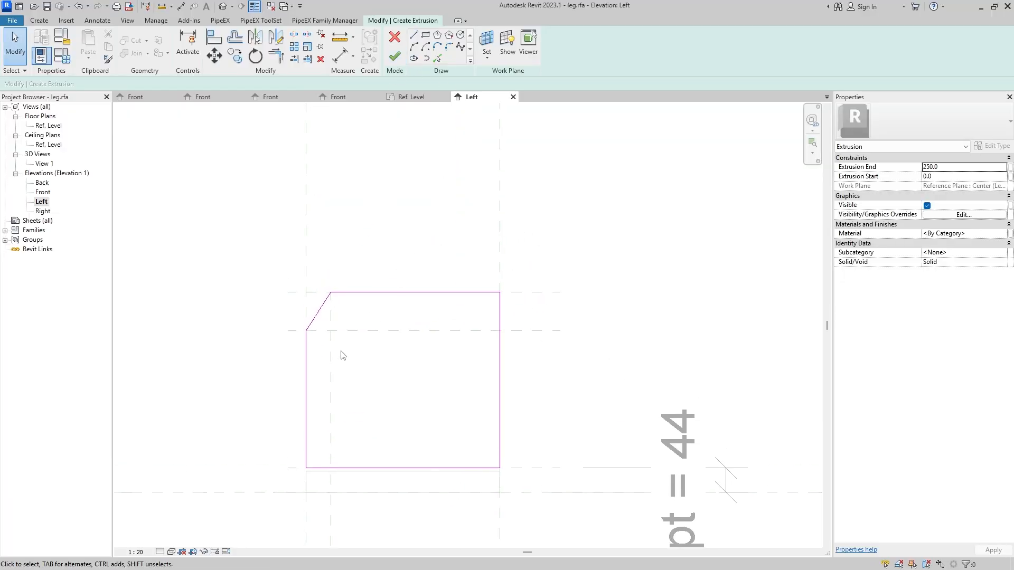
pyautogui.click(395, 57)
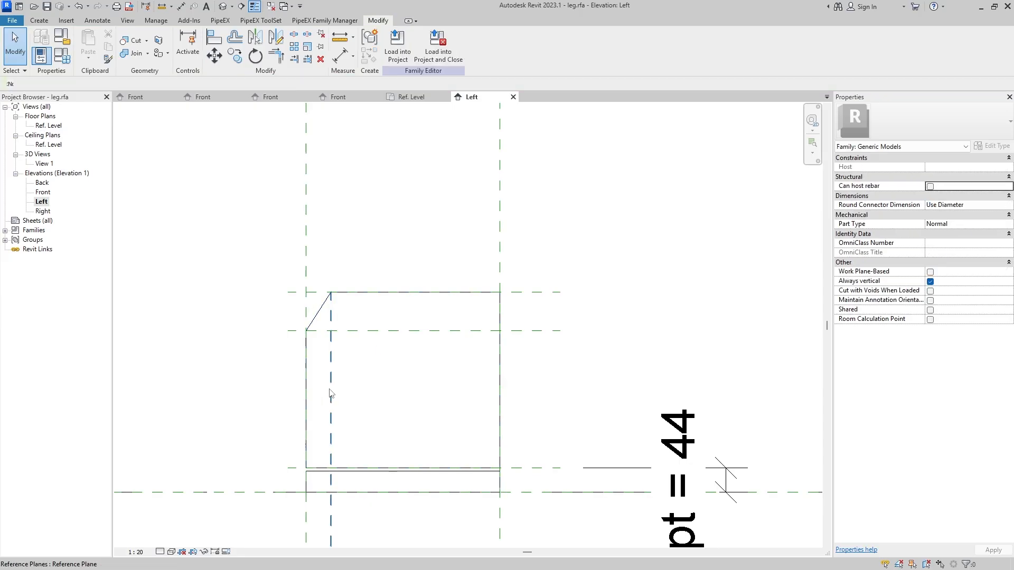
# Move the inner vertical reference plane to 100 mm from the right edge plane and lower the middle horizontal plane close to the base plate.
pyautogui.click(331, 397)
pyautogui.moveTo(338, 397); pyautogui.dragTo(447, 398)
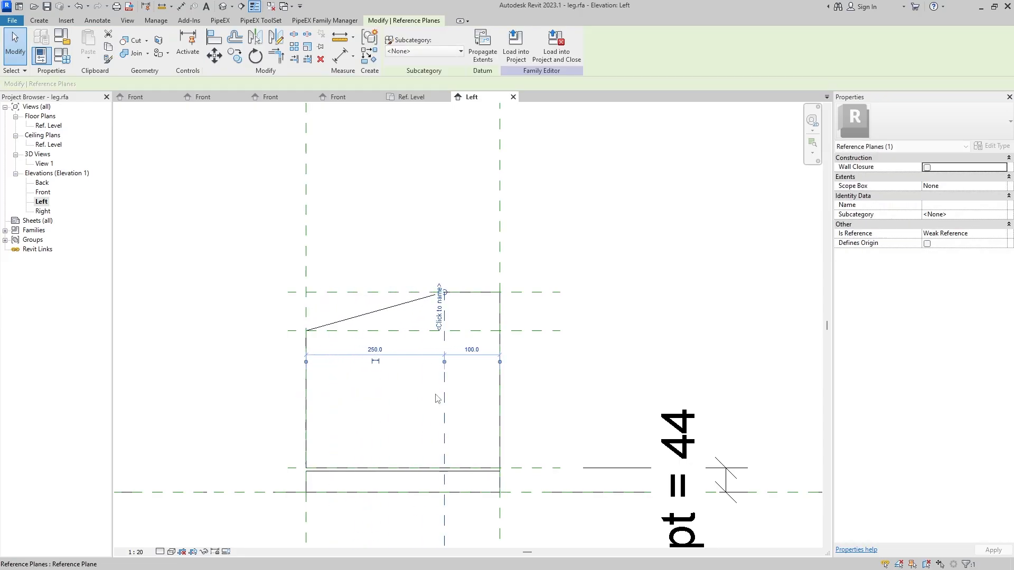
pyautogui.press('Escape')
pyautogui.click(385, 332)
pyautogui.moveTo(396, 329); pyautogui.dragTo(399, 442)
pyautogui.press('Escape')
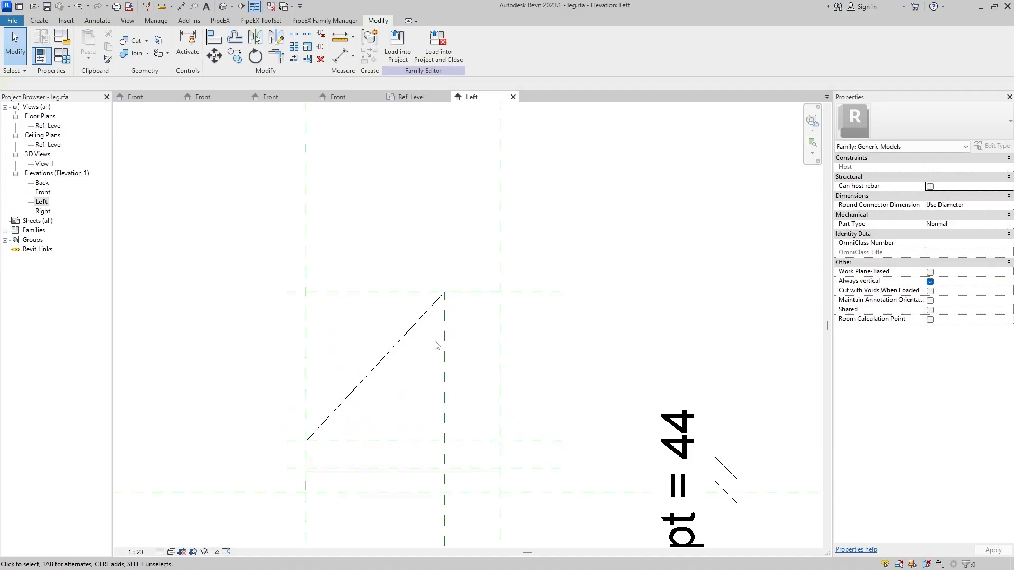
# Stretch the base plate's top face to the reference plane above it and lock its bottom face to the reference level.
pyautogui.moveTo(432, 368); pyautogui.dragTo(425, 331, button='middle')
pyautogui.scroll(-1, 433, 316)
pyautogui.moveTo(465, 384); pyautogui.dragTo(448, 339, button='middle')
pyautogui.scroll(2, 399, 374)
pyautogui.click(427, 376)
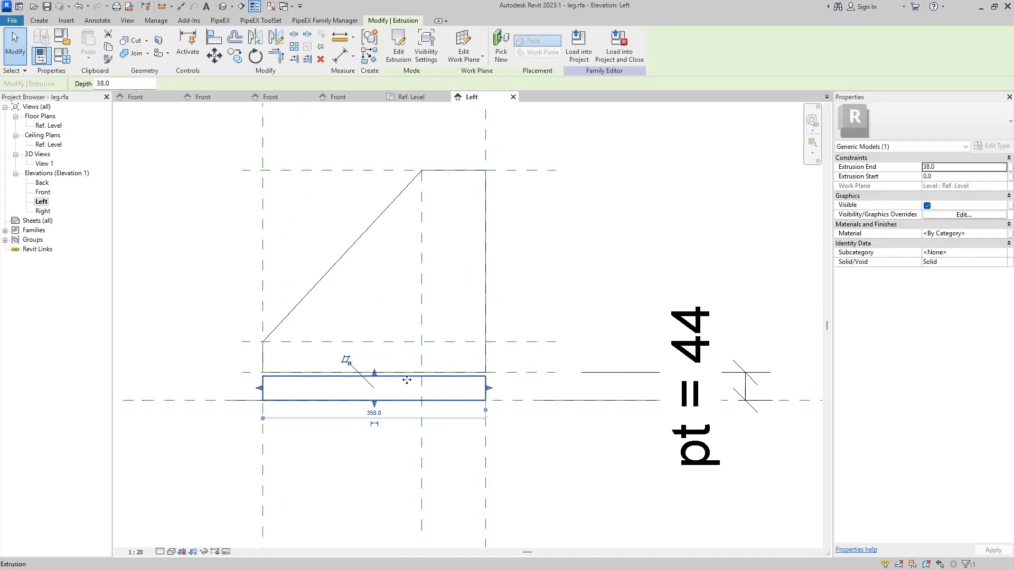
pyautogui.moveTo(374, 374); pyautogui.dragTo(375, 401)
pyautogui.click(449, 419)
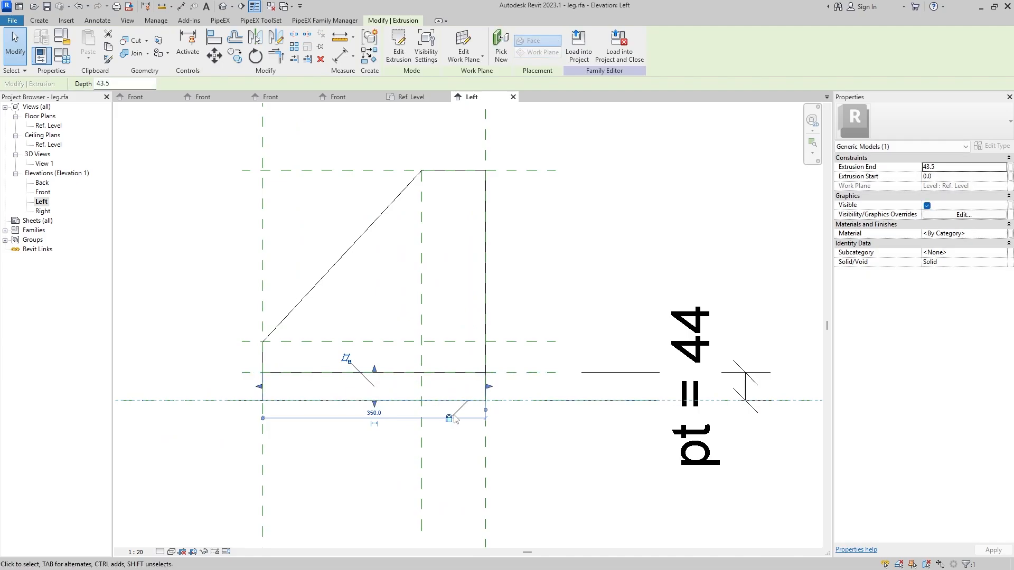
pyautogui.click(492, 392)
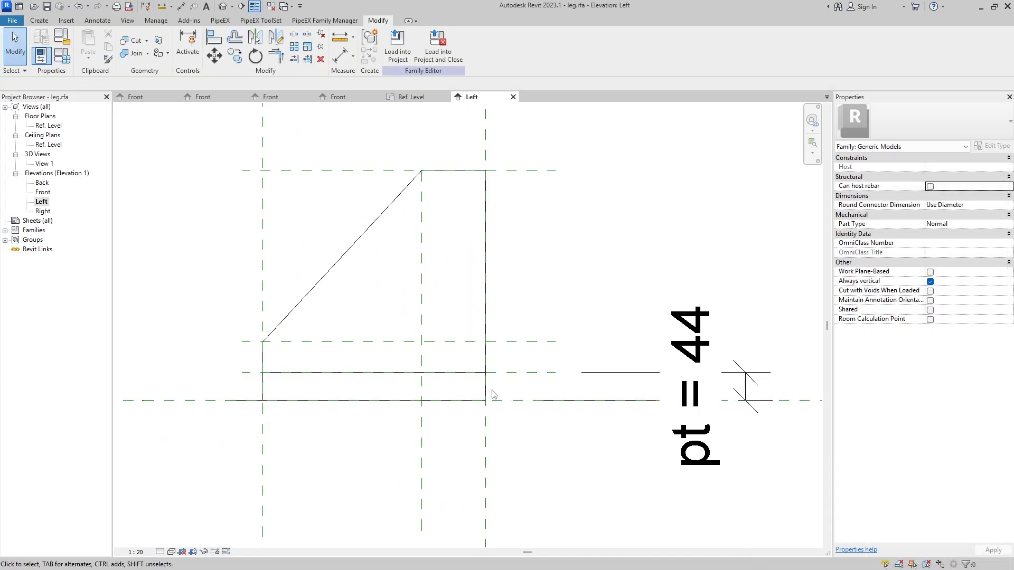
# Align the base plate's top face with the horizontal reference plane and lock the alignment.
pyautogui.click(214, 42)
pyautogui.click(441, 373)
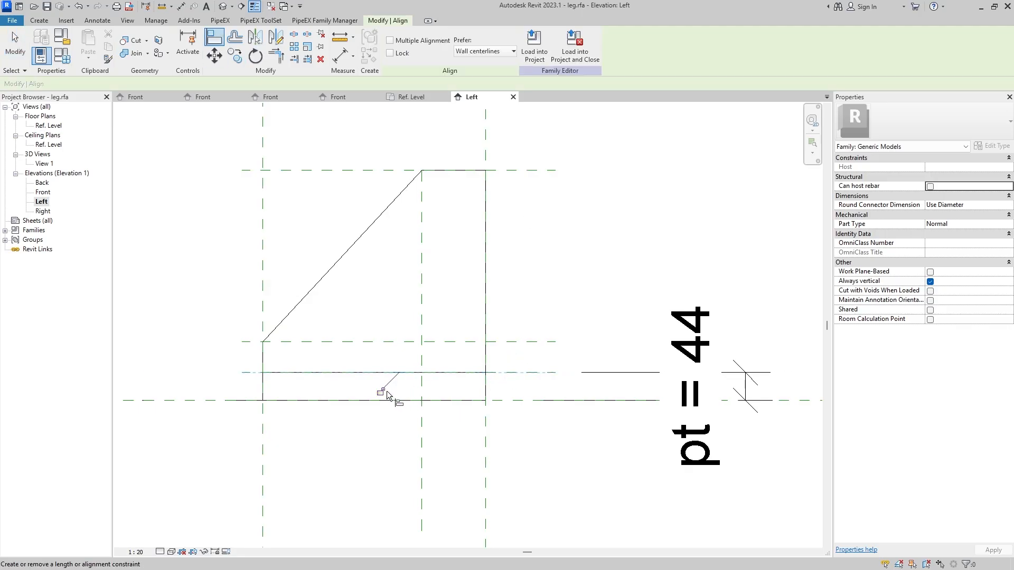
pyautogui.click(381, 391)
pyautogui.moveTo(491, 230); pyautogui.dragTo(493, 329, button='middle')
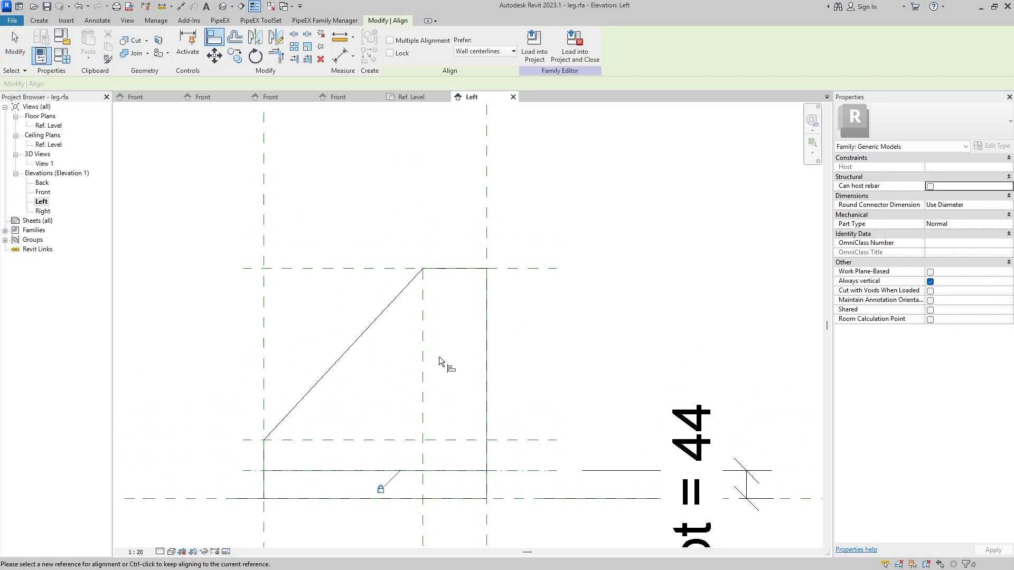
pyautogui.press('Escape')
# Nudge the inner vertical reference plane until it is about 110 mm from the right edge plane.
pyautogui.click(422, 361)
pyautogui.press('Right')
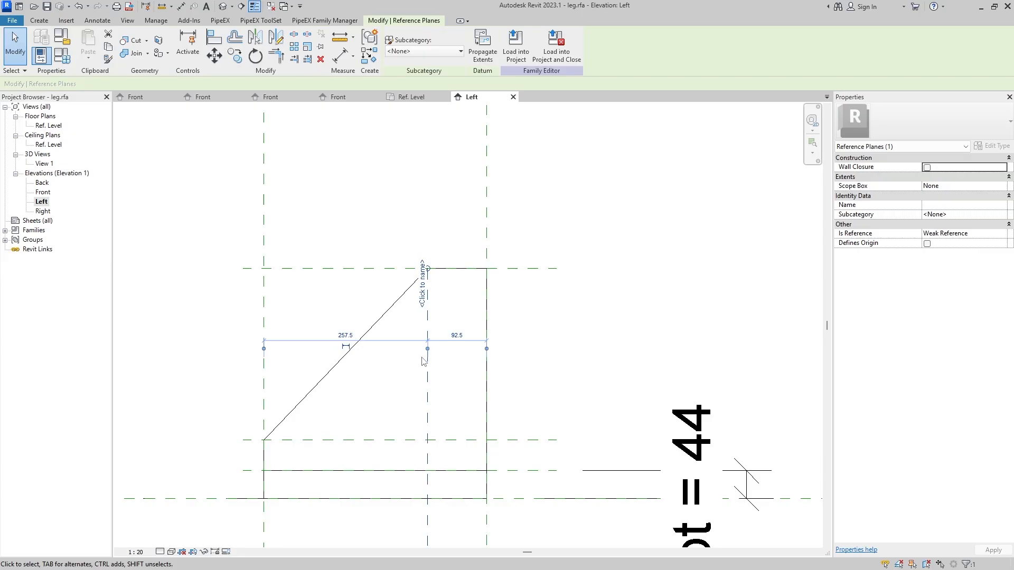
pyautogui.press('Left')
pyautogui.press('Left')
pyautogui.press('Left')
pyautogui.press('Left')
pyautogui.press('Left')
pyautogui.press('Left')
pyautogui.press('Left')
# Nudge the middle horizontal reference plane until it is about 54 mm above the plane at the base plate's top.
pyautogui.click(381, 441)
pyautogui.press('Up')
pyautogui.press('Up')
pyautogui.press('Up')
pyautogui.press('Up')
pyautogui.press('Up')
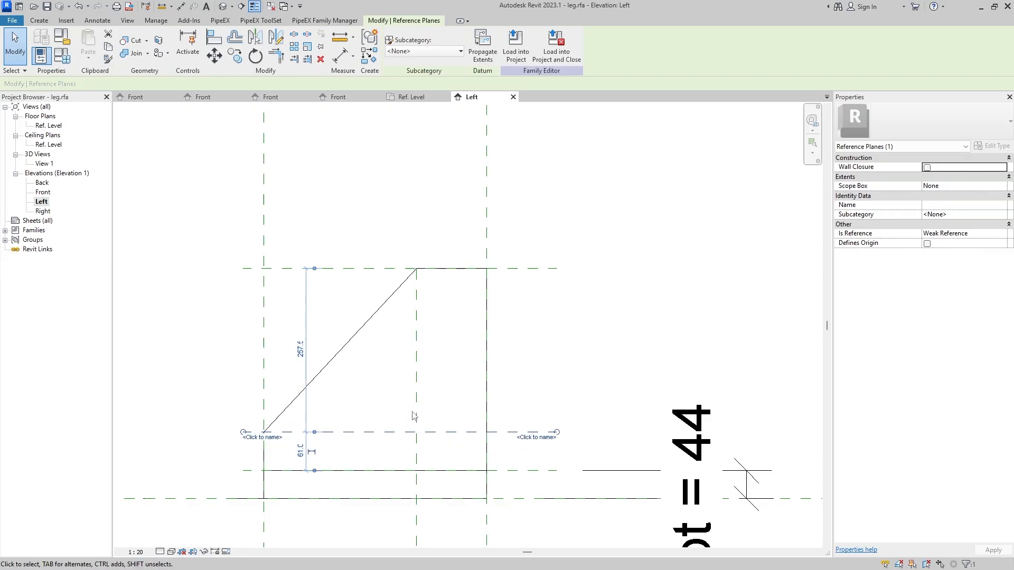
pyautogui.press('Down')
pyautogui.press('Down')
pyautogui.press('Down')
pyautogui.click(540, 358)
# Add an aligned dimension between the base plate's top reference plane and the horizontal plane just above it.
pyautogui.scroll(-2, 496, 313)
pyautogui.moveTo(497, 312); pyautogui.dragTo(425, 286, button='middle')
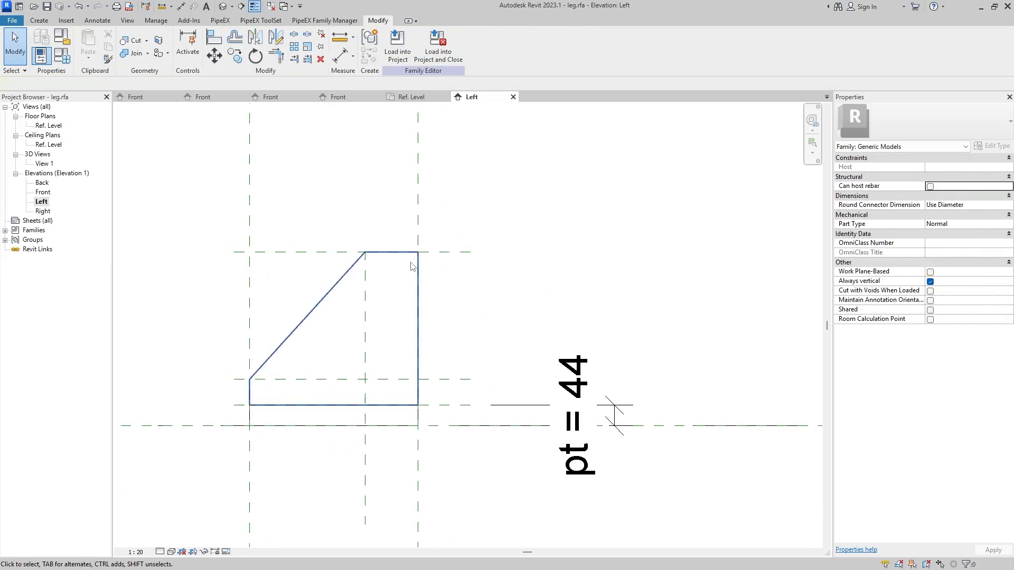
pyautogui.click(97, 20)
pyautogui.click(44, 46)
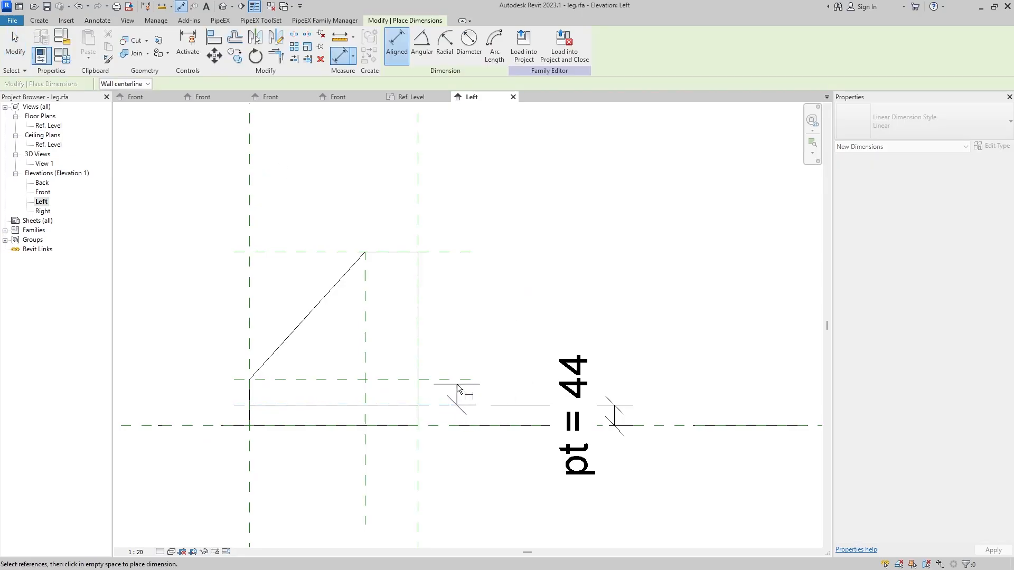
pyautogui.click(455, 379)
pyautogui.click(185, 335)
pyautogui.moveTo(231, 320); pyautogui.dragTo(293, 396, button='middle')
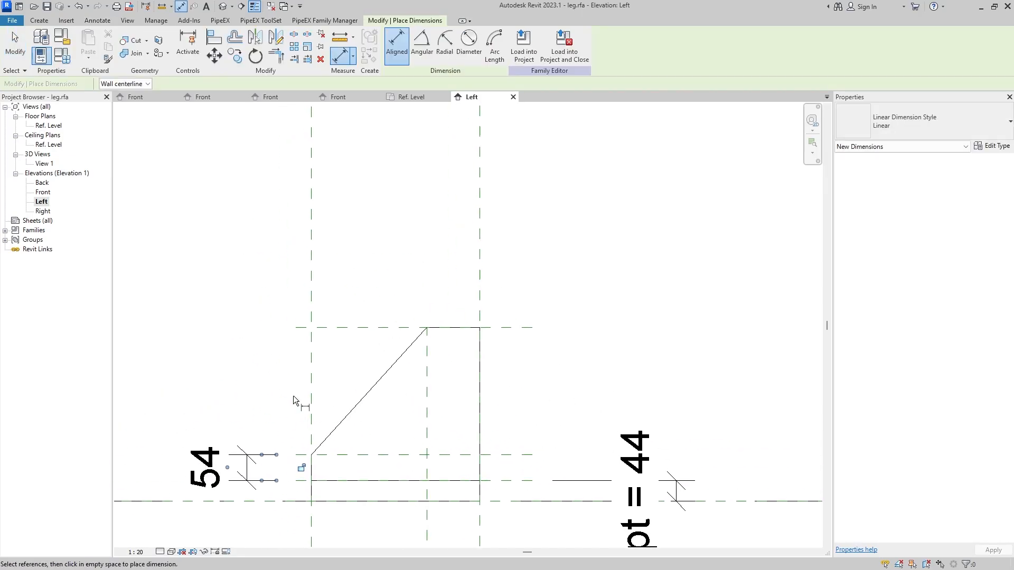
# Add an aligned dimension above the profile between the inner vertical reference plane and the right edge plane.
pyautogui.click(426, 366)
pyautogui.click(481, 322)
pyautogui.click(560, 258)
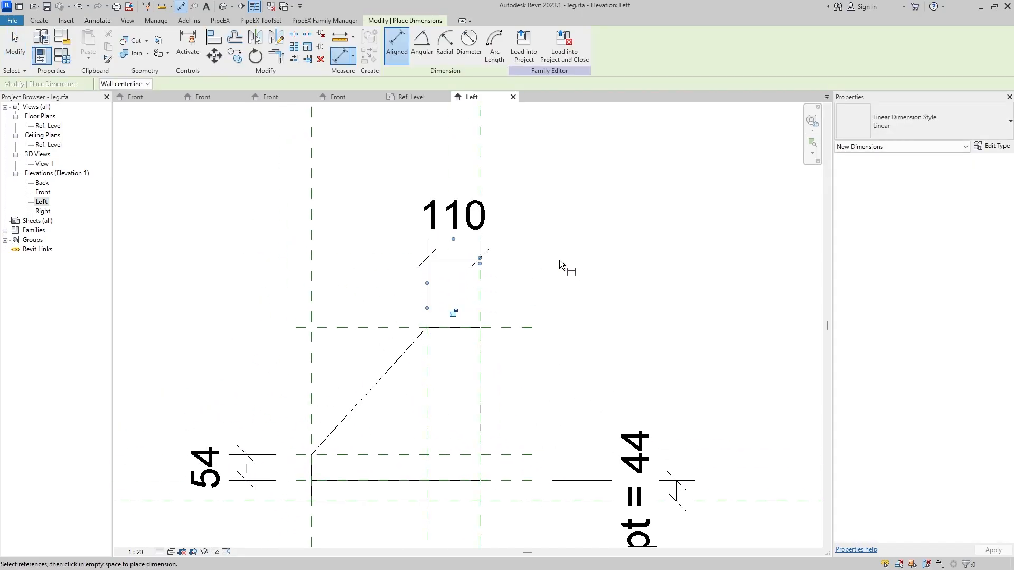
pyautogui.scroll(-1, 559, 260)
pyautogui.press('Escape')
pyautogui.press('Escape')
# Label both new corner-cut dimensions with a new instance length parameter named l1.
pyautogui.click(296, 430)
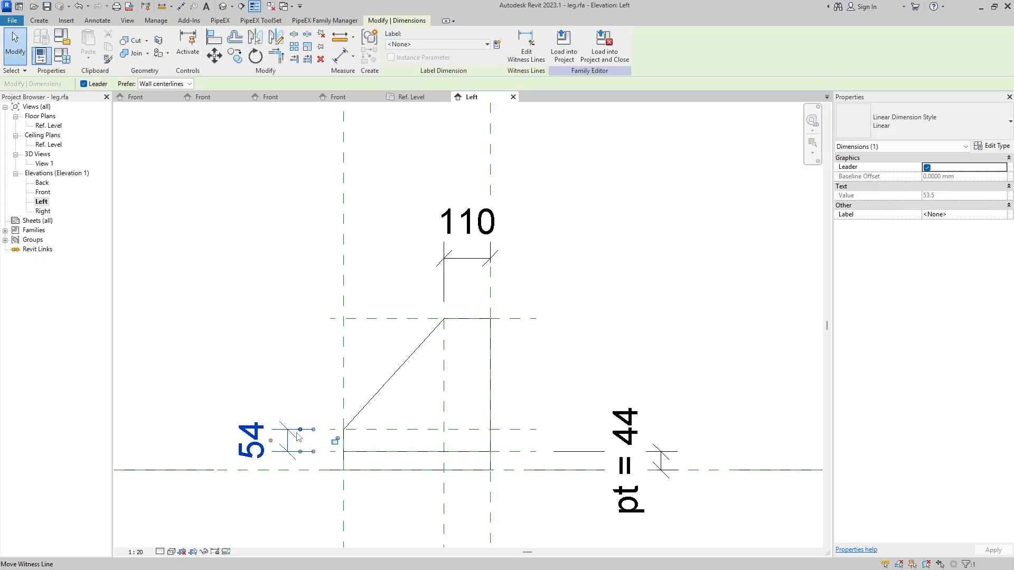
pyautogui.keyDown('ctrl'); pyautogui.click(477, 240); pyautogui.keyUp('ctrl')
pyautogui.click(497, 46)
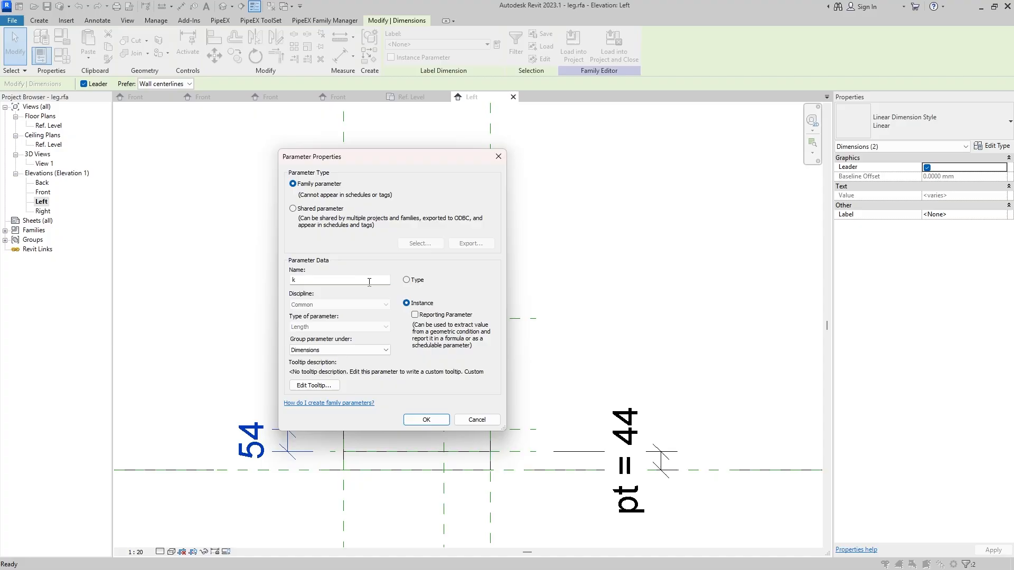
pyautogui.click(435, 426)
pyautogui.click(571, 360)
pyautogui.moveTo(419, 389); pyautogui.dragTo(411, 380, button='middle')
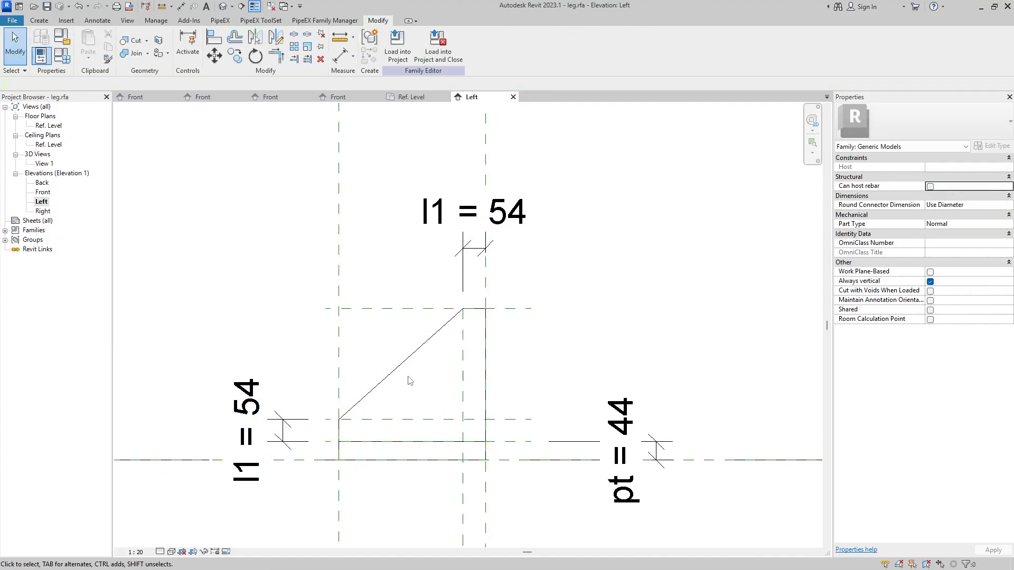
# In the Ref. Level floor plan, draw two vertical reference planes about 57 and 87 mm from the plate's left edge.
pyautogui.doubleClick(46, 126)
pyautogui.scroll(1, 417, 354)
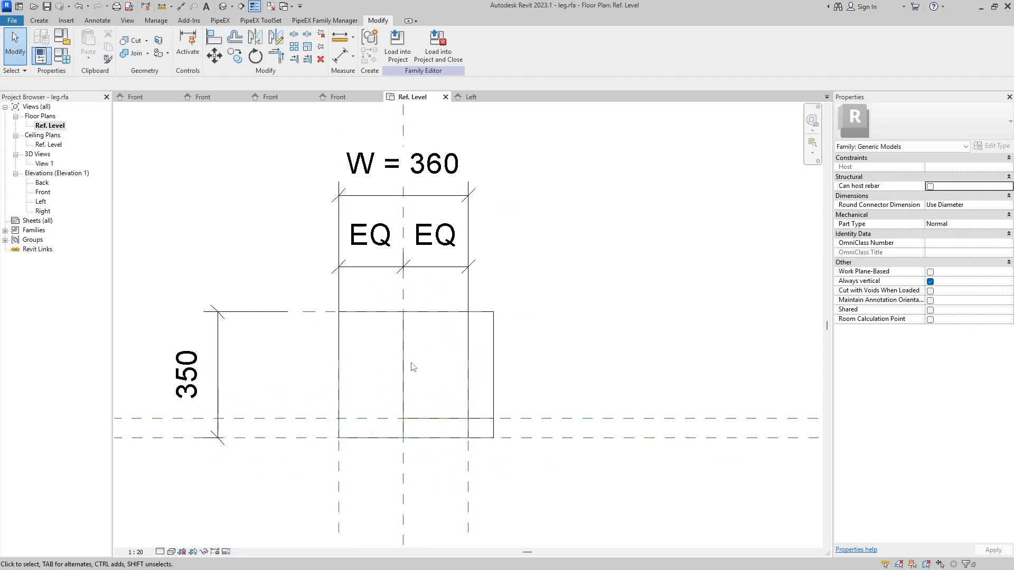
pyautogui.click(405, 382)
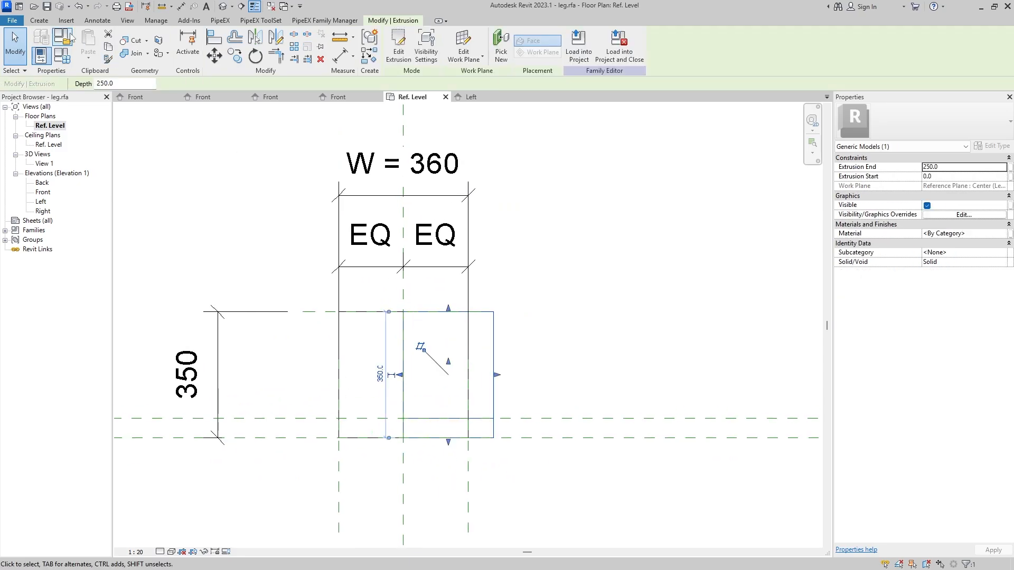
pyautogui.click(39, 20)
pyautogui.click(599, 54)
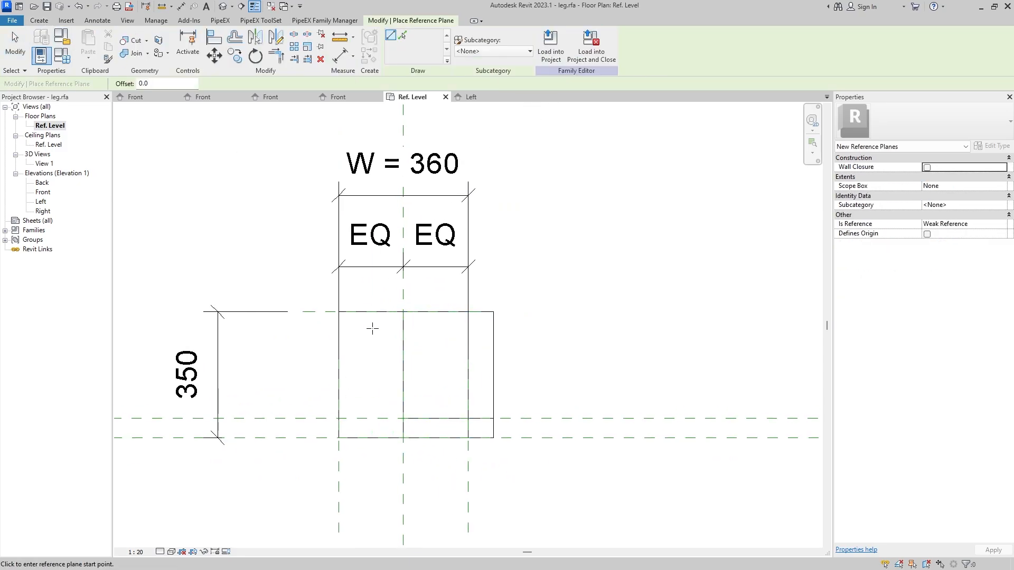
pyautogui.click(361, 290)
pyautogui.click(359, 519)
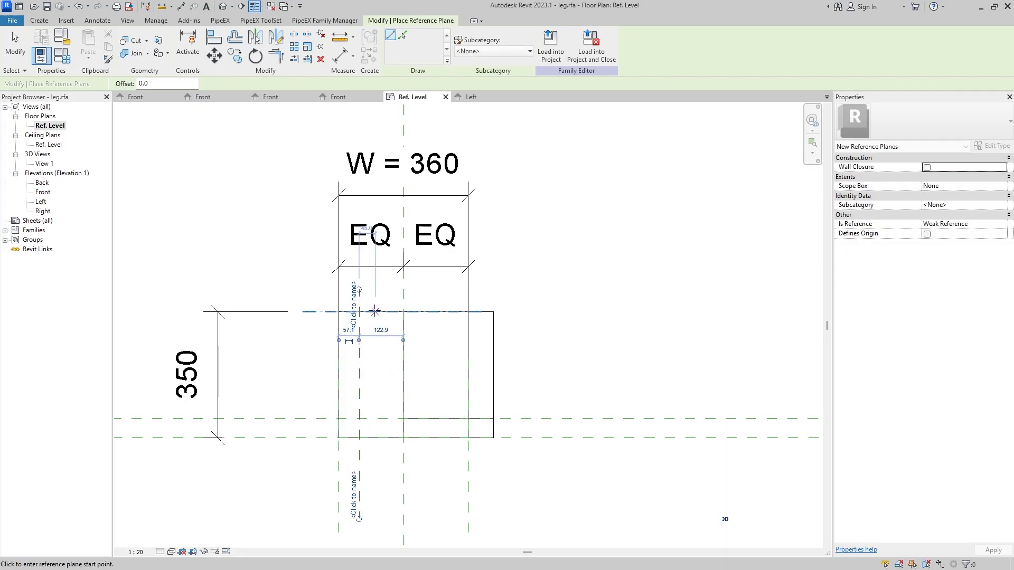
pyautogui.click(369, 289)
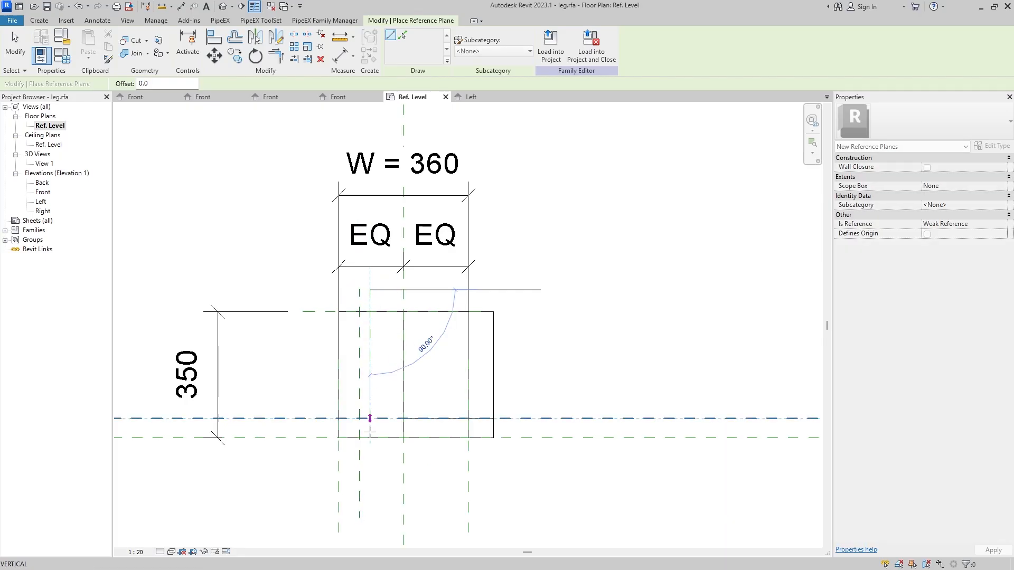
pyautogui.click(369, 519)
# Draw two vertical reference planes in the plate's right half, about 80 and 110 mm from the centre plane.
pyautogui.click(432, 290)
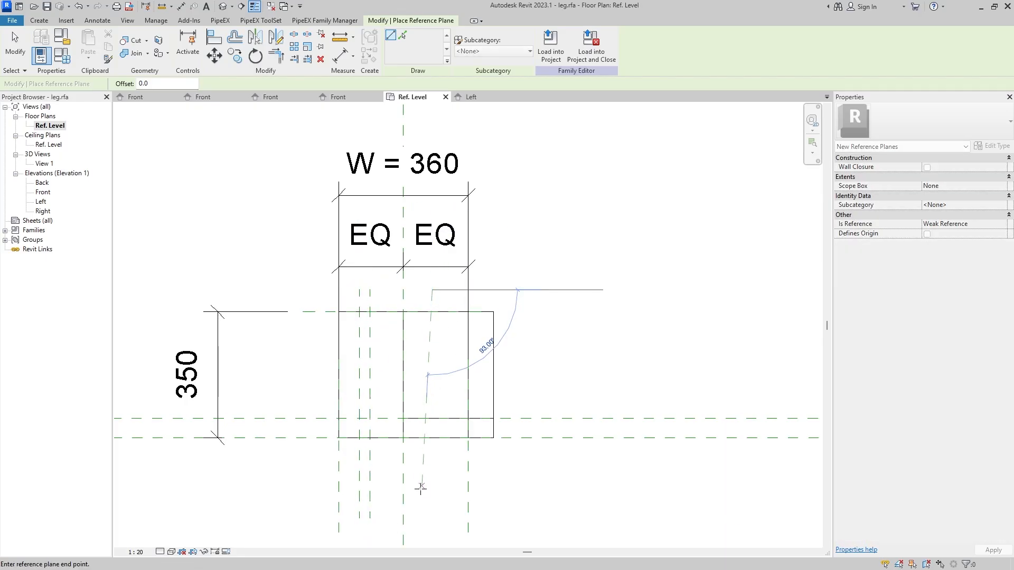
pyautogui.click(432, 519)
pyautogui.click(442, 290)
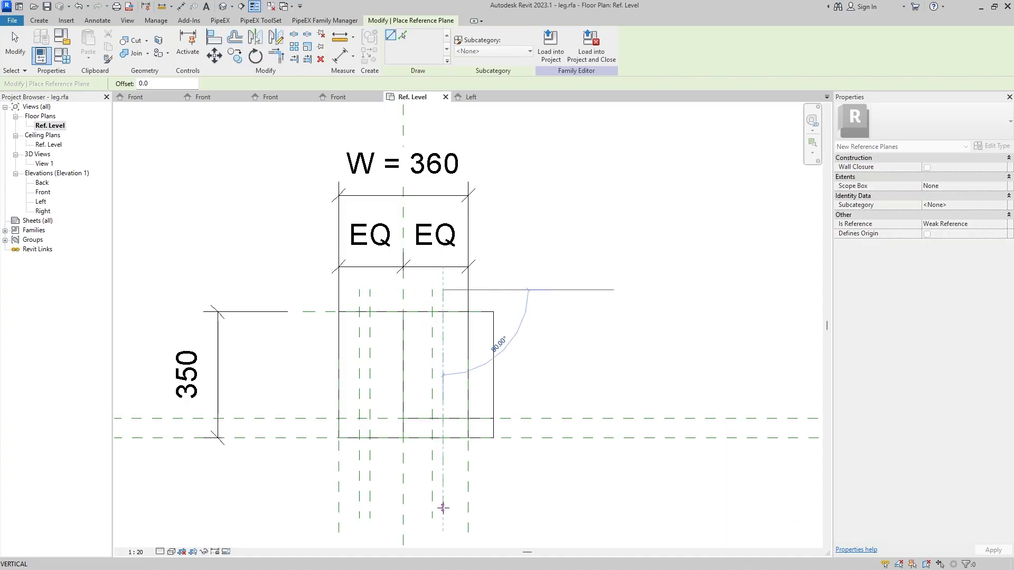
pyautogui.click(444, 519)
pyautogui.press('Escape')
pyautogui.press('Escape')
# Add an aligned dimension chain across the left edge plane, the second new plane and the centre plane, and set its segments equal.
pyautogui.click(98, 20)
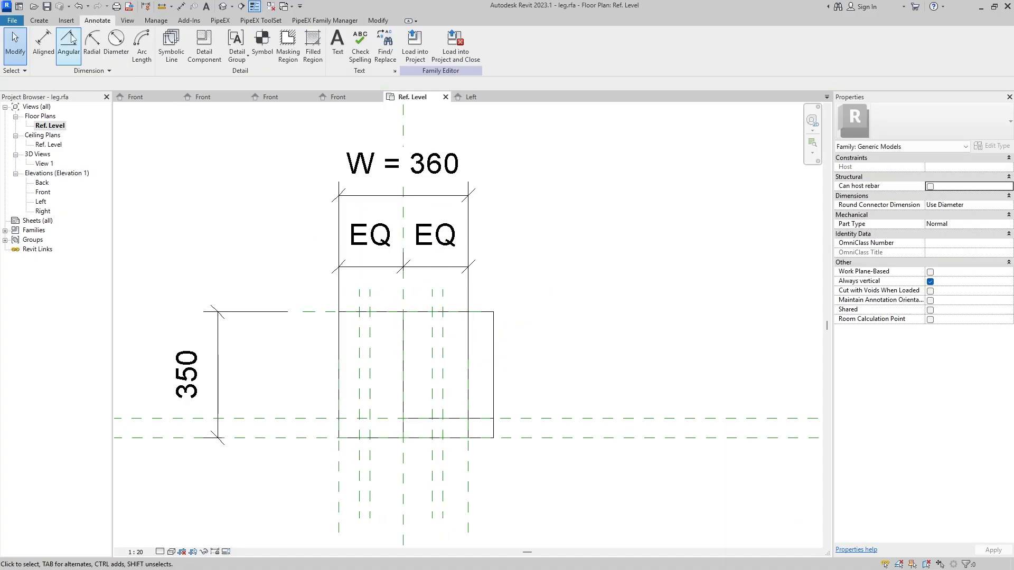
pyautogui.click(42, 45)
pyautogui.click(444, 350)
pyautogui.moveTo(463, 352); pyautogui.dragTo(453, 293, button='middle')
pyautogui.click(393, 441)
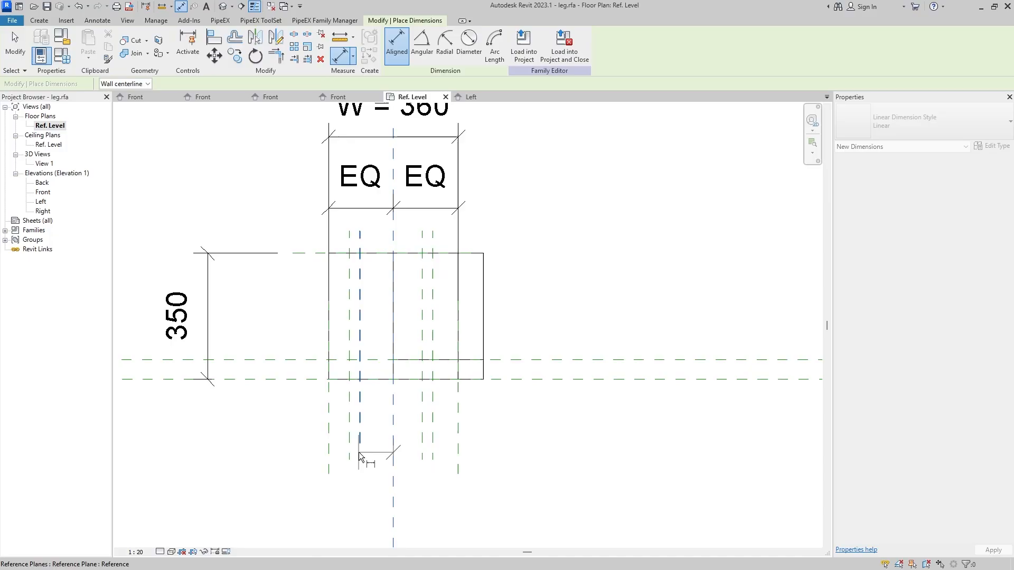
pyautogui.click(360, 456)
pyautogui.click(328, 468)
pyautogui.click(365, 527)
pyautogui.moveTo(429, 463); pyautogui.dragTo(419, 436, button='middle')
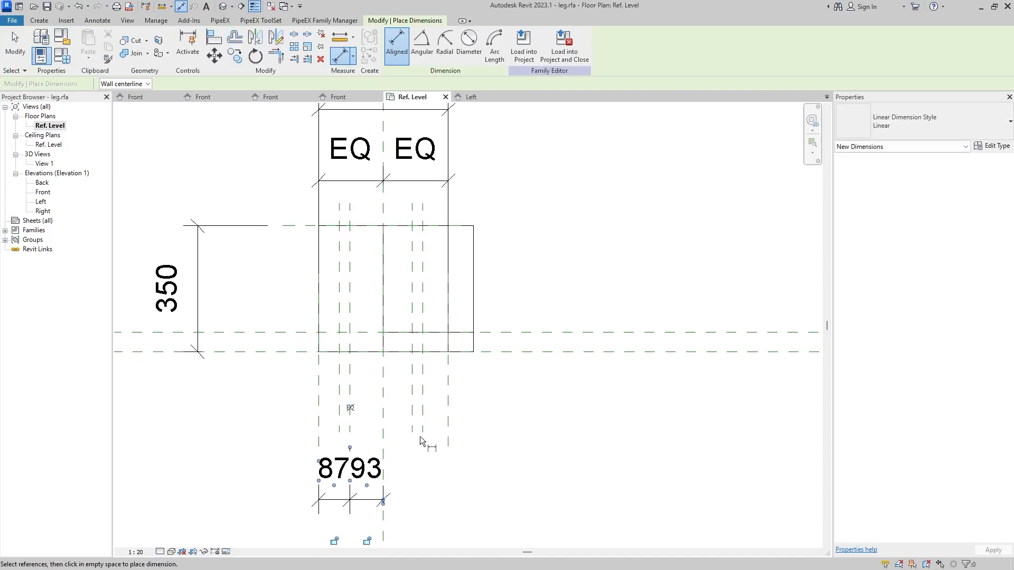
pyautogui.click(351, 408)
# Add an aligned dimension chain across the centre plane, the third new plane and the right edge plane, and set its segments equal.
pyautogui.click(412, 426)
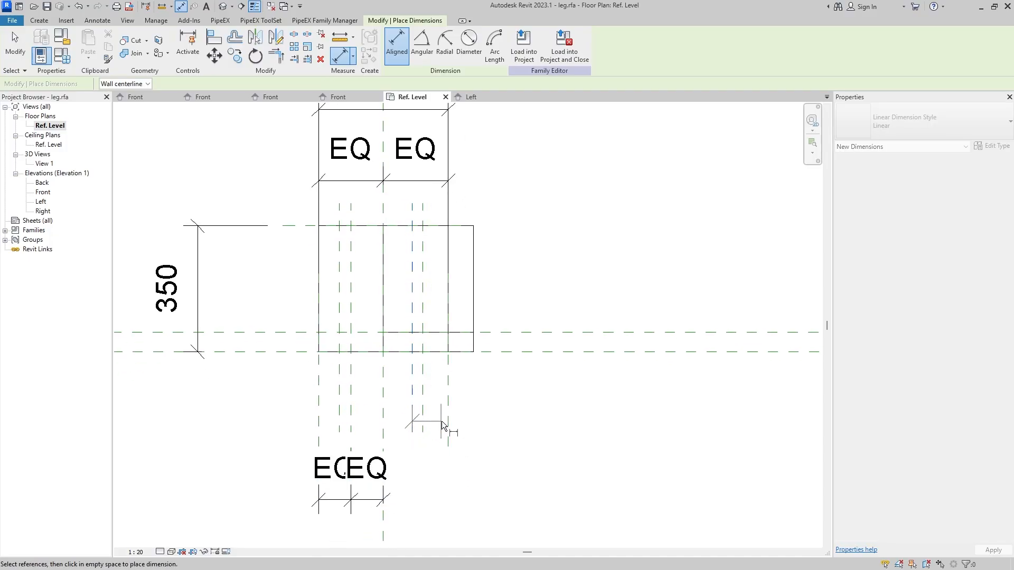
pyautogui.click(448, 421)
pyautogui.click(383, 429)
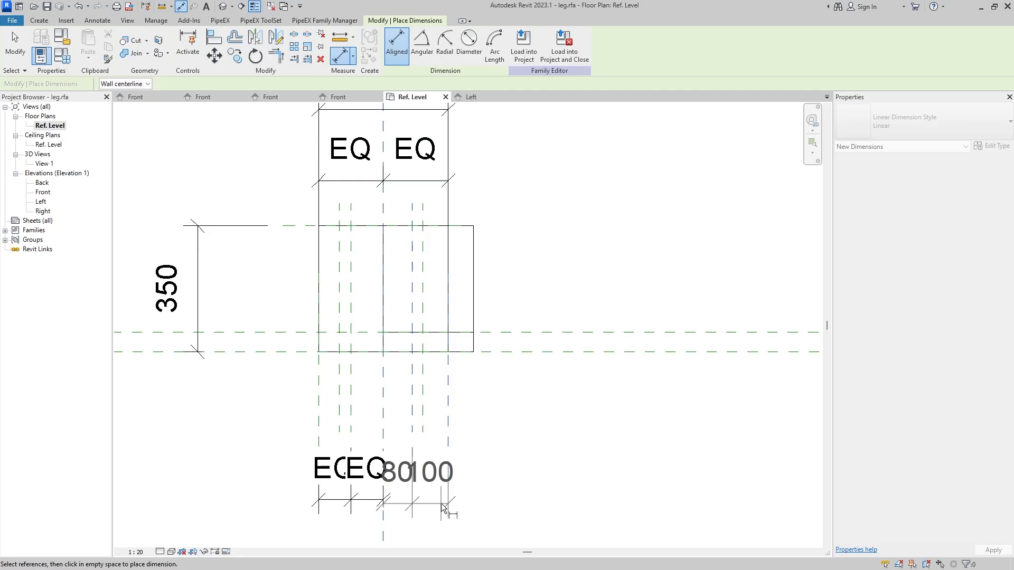
pyautogui.click(459, 492)
pyautogui.click(415, 408)
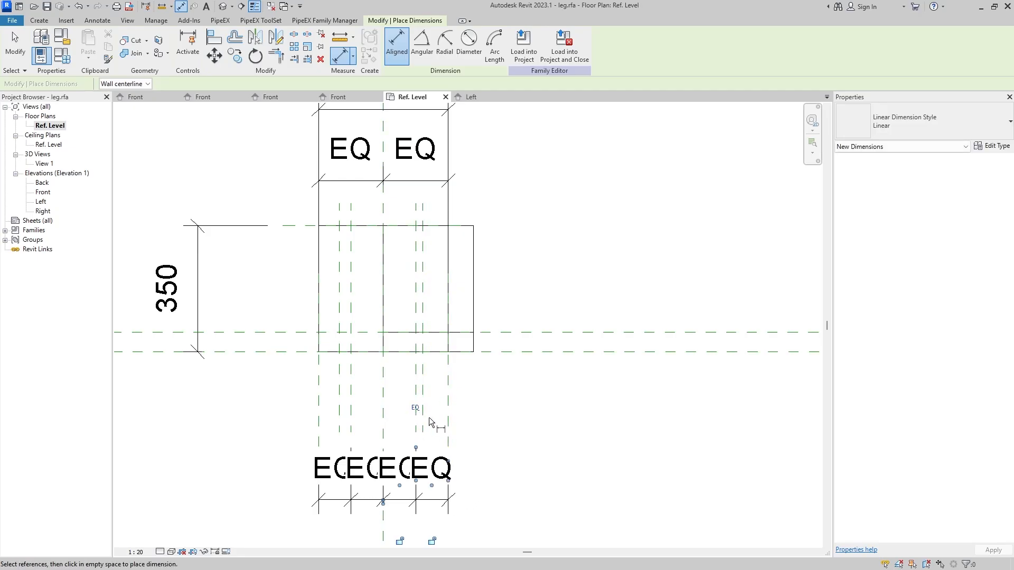
# Dimension the spacing within the right pair and within the left pair of new vertical reference planes.
pyautogui.click(417, 425)
pyautogui.click(552, 407)
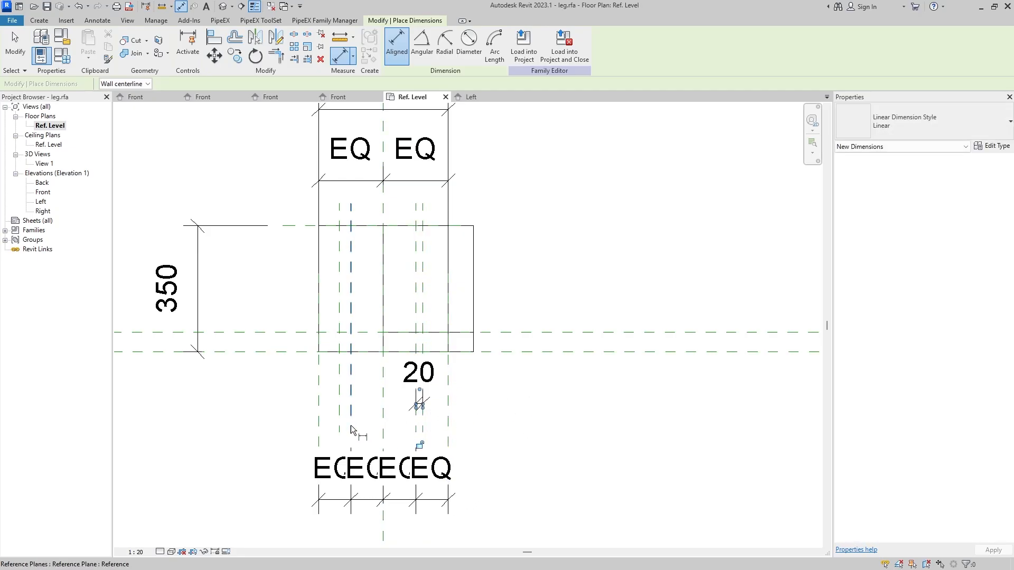
pyautogui.click(352, 410)
pyautogui.click(369, 405)
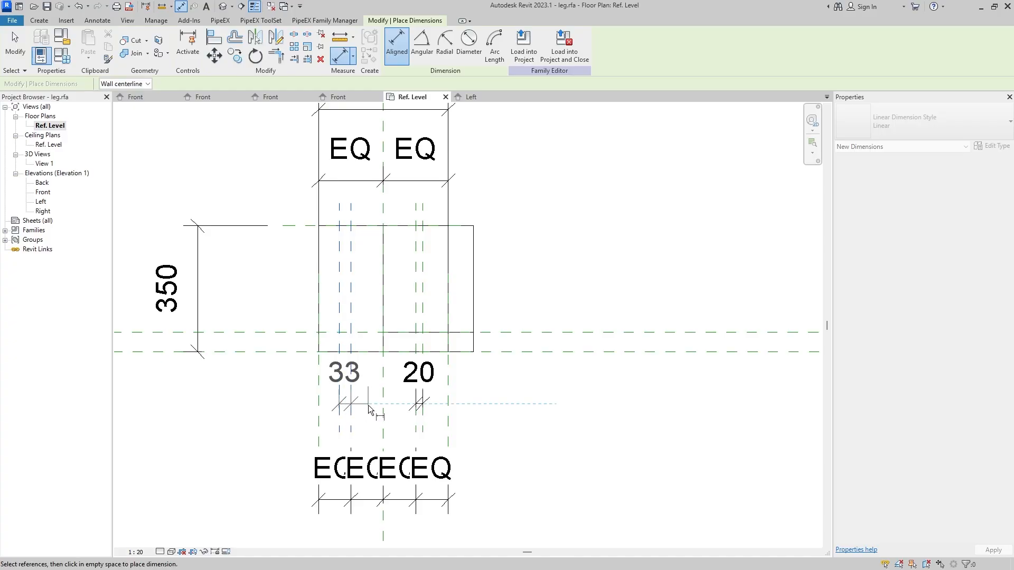
pyautogui.press('Escape')
pyautogui.press('Escape')
# Label the spacing dimensions of both vertical reference plane pairs with the pt parameter.
pyautogui.keyDown('ctrl'); pyautogui.click(428, 387); pyautogui.keyUp('ctrl')
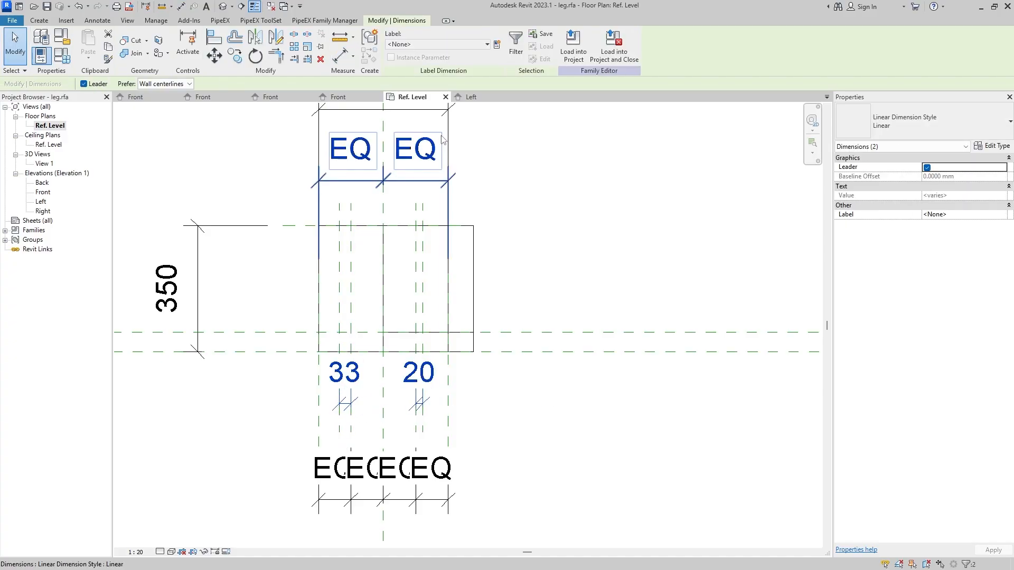
pyautogui.click(437, 44)
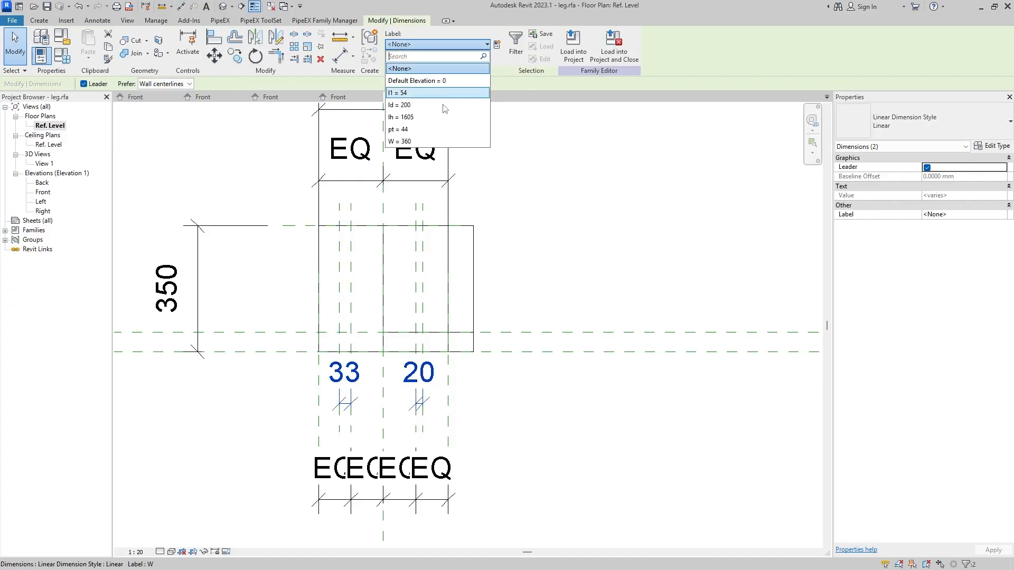
pyautogui.click(417, 129)
pyautogui.click(570, 213)
# Stretch the upright plate extrusion's side faces onto the left pair of vertical reference planes and lock them there.
pyautogui.moveTo(516, 221); pyautogui.dragTo(530, 279, button='middle')
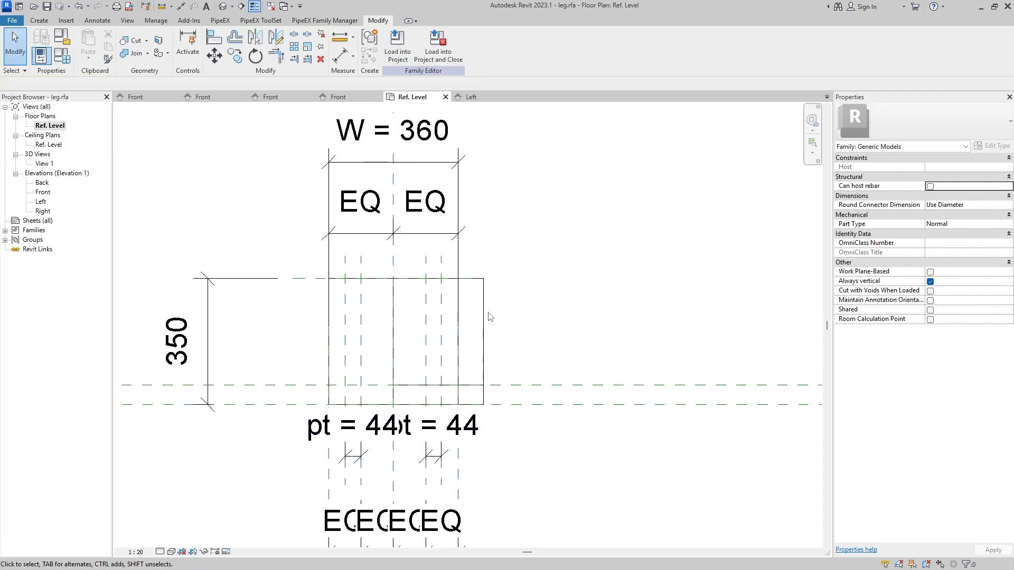
pyautogui.click(483, 326)
pyautogui.scroll(3, 441, 338)
pyautogui.moveTo(367, 344); pyautogui.dragTo(278, 344)
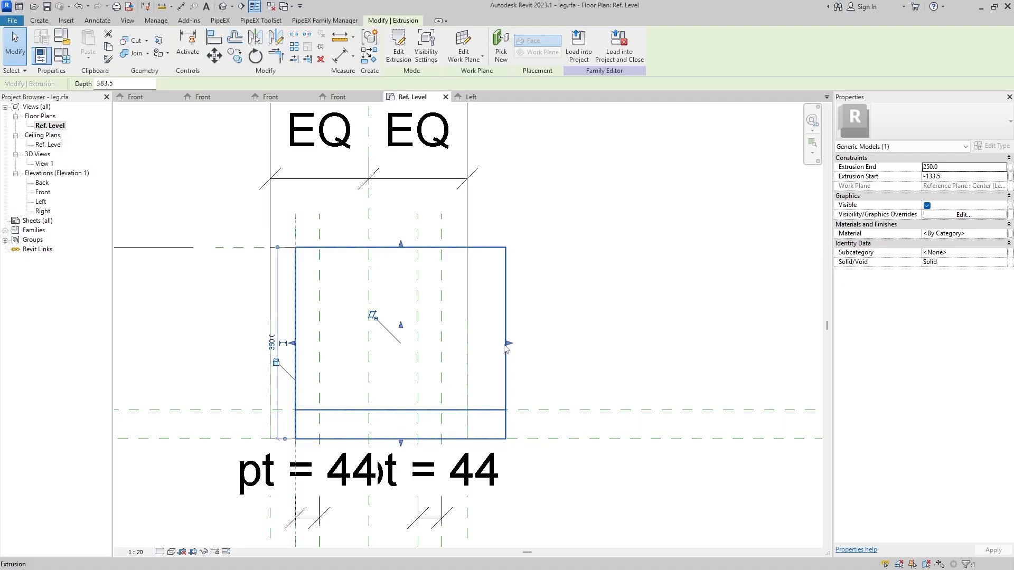
pyautogui.moveTo(510, 343); pyautogui.dragTo(323, 343)
pyautogui.click(338, 400)
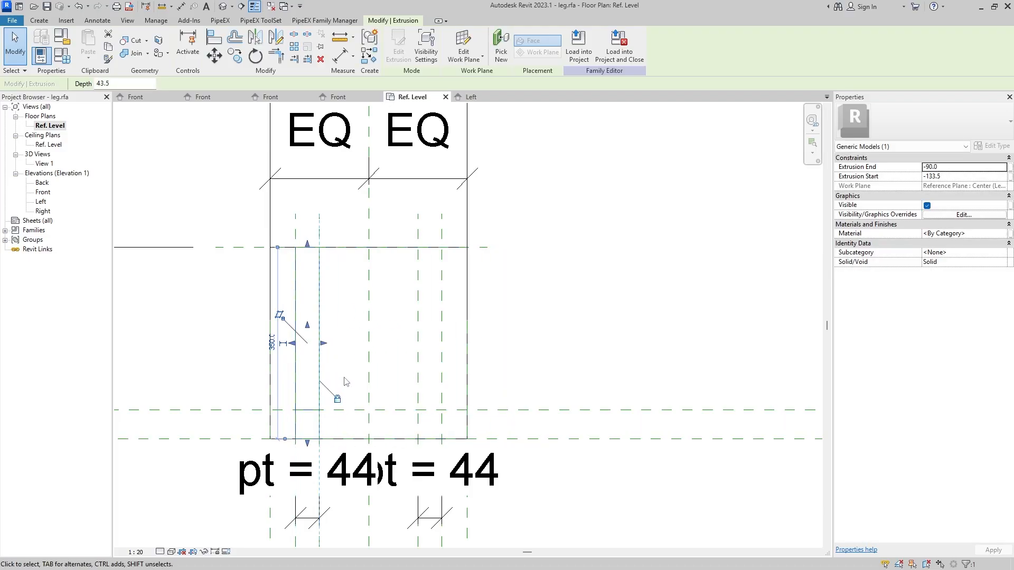
# Mirror the upright plate about the centre reference plane and fit the copy's side faces to the right pair of planes.
pyautogui.click(275, 37)
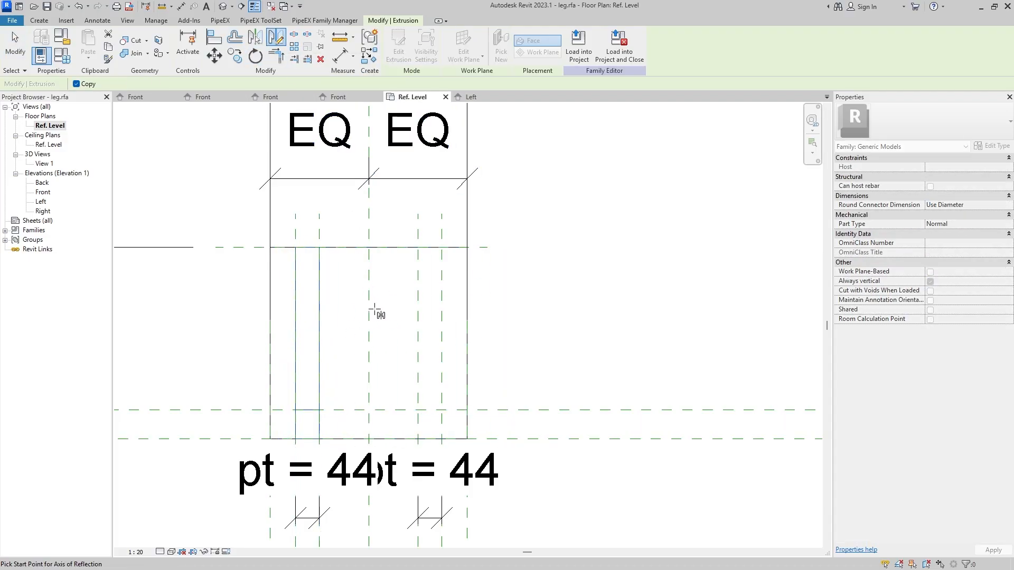
pyautogui.click(368, 310)
pyautogui.click(369, 325)
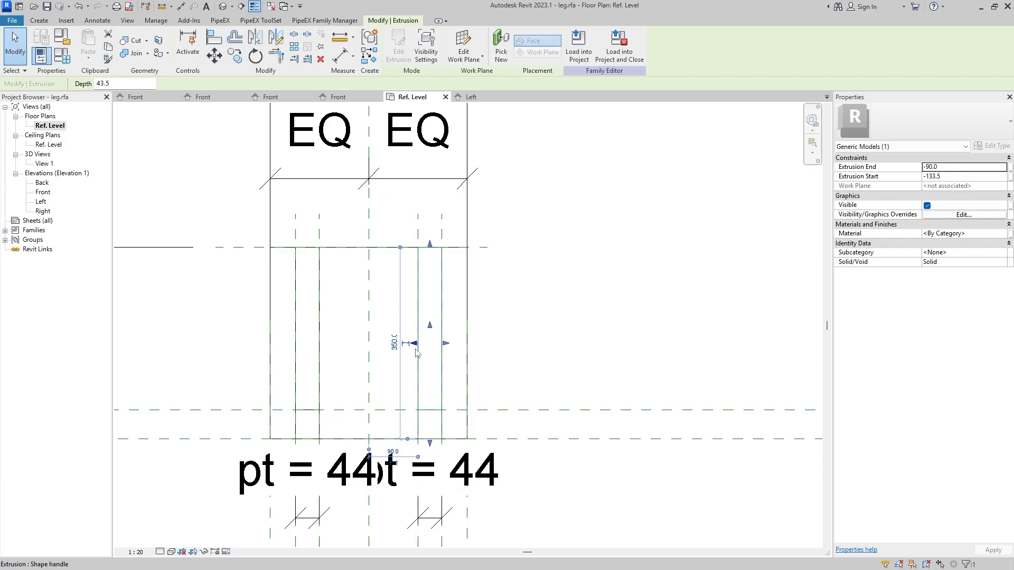
pyautogui.press('Escape')
pyautogui.click(418, 344)
pyautogui.moveTo(414, 344); pyautogui.dragTo(450, 377)
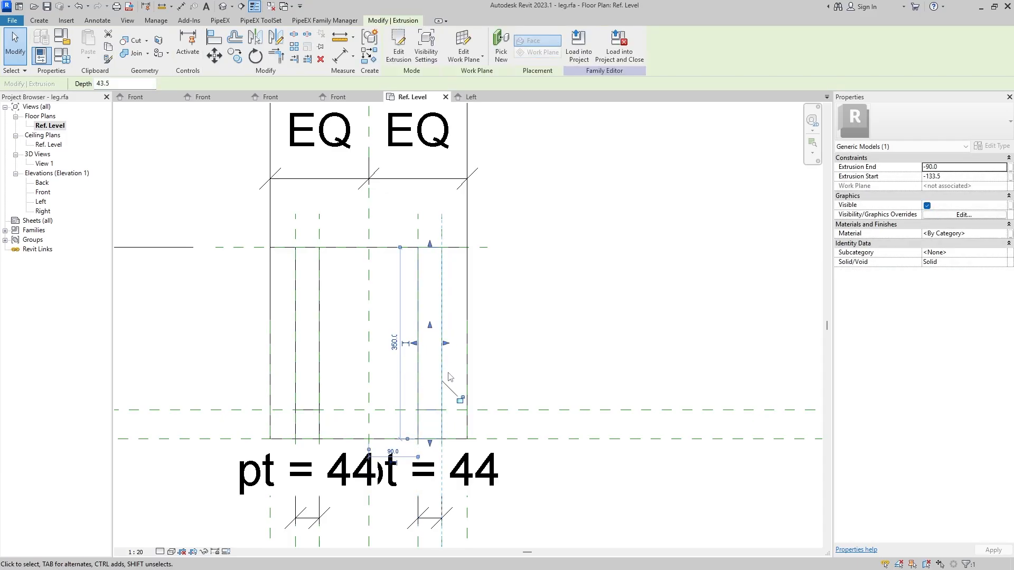
pyautogui.click(532, 325)
# Check the right pt dimension, the plate's 350 mm dimension and the parameters listed in Family Types.
pyautogui.scroll(-4, 505, 309)
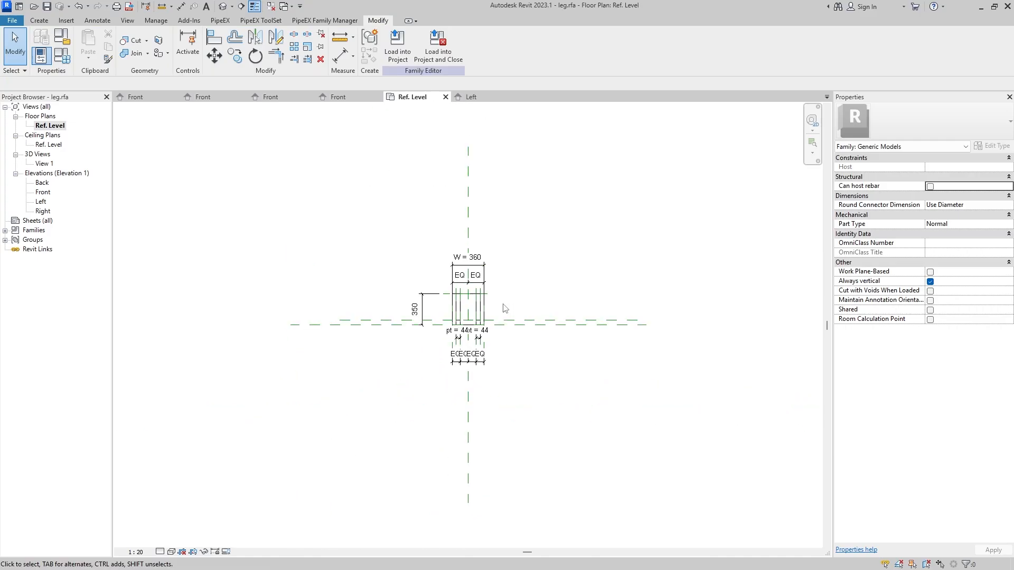
pyautogui.scroll(3, 487, 352)
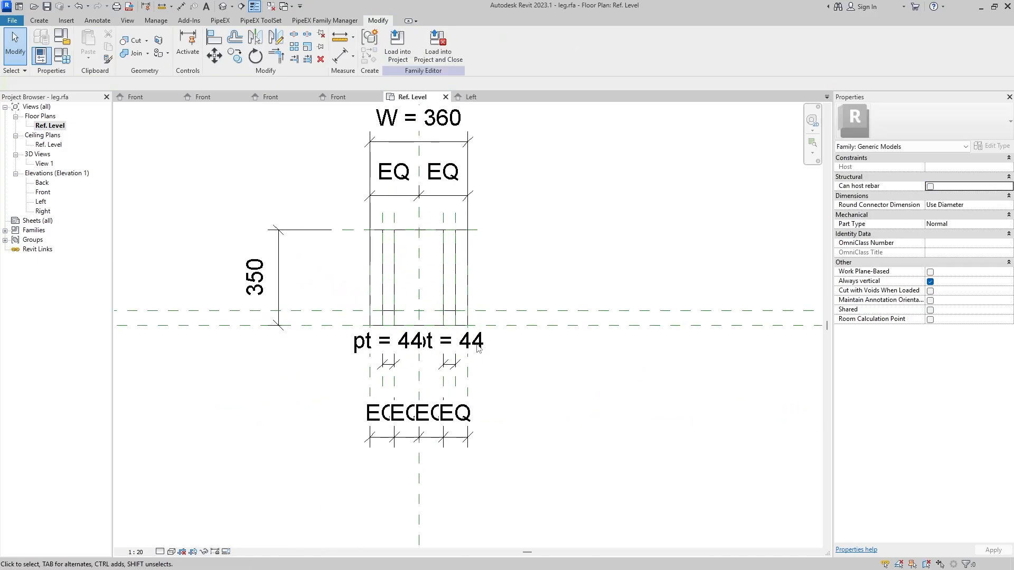
pyautogui.click(483, 349)
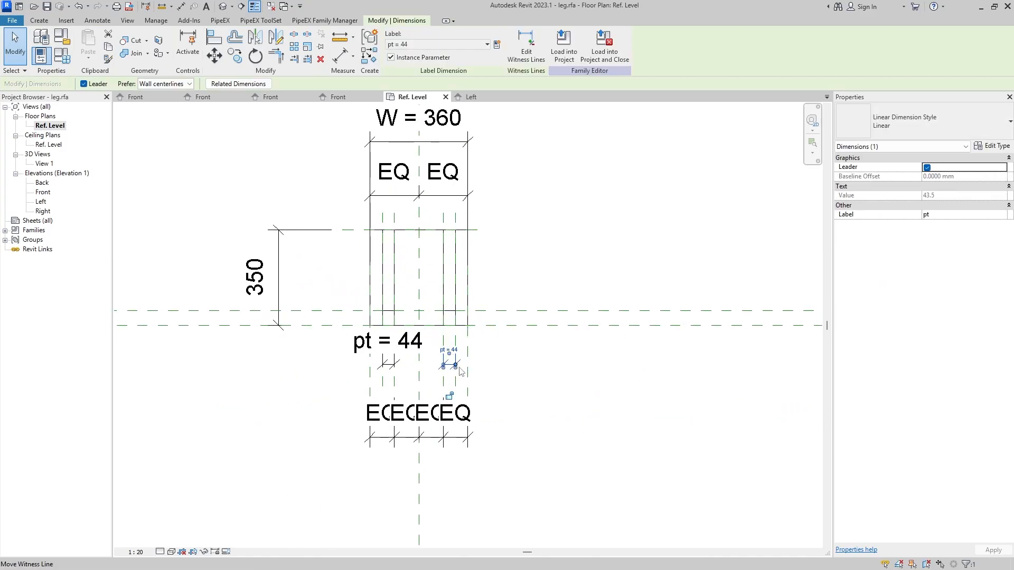
pyautogui.click(512, 357)
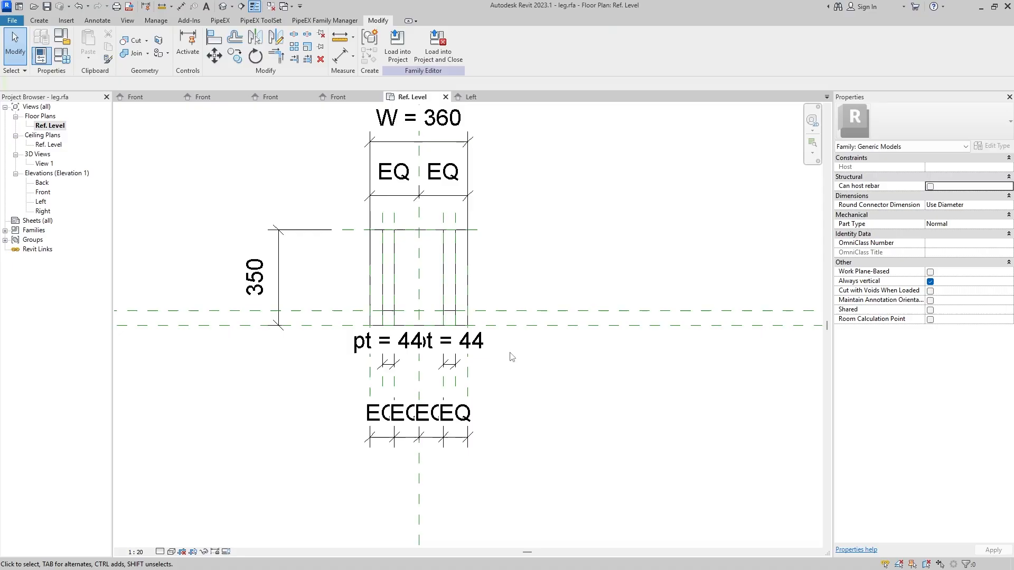
pyautogui.click(295, 230)
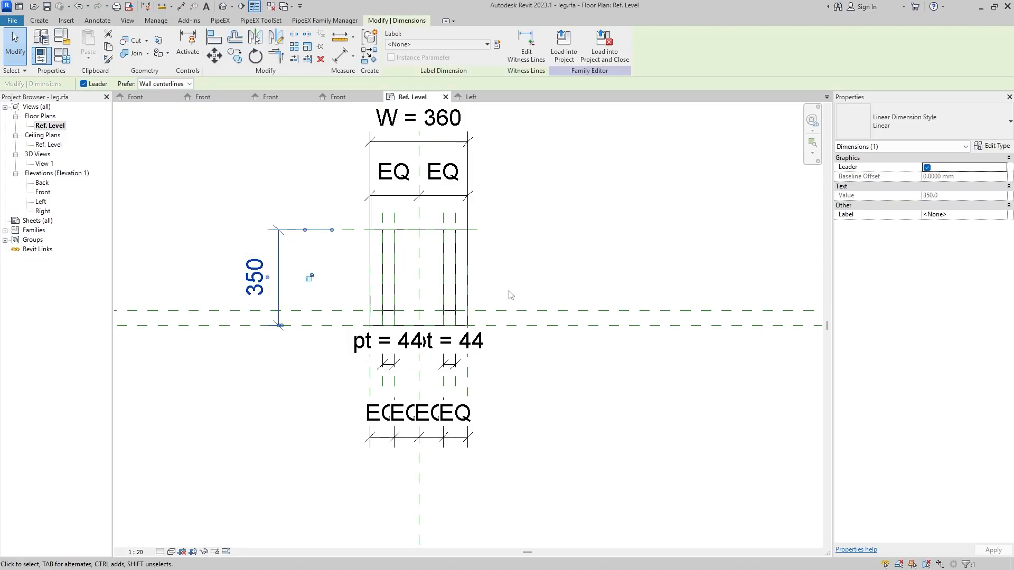
pyautogui.scroll(2, 369, 328)
pyautogui.moveTo(371, 311); pyautogui.dragTo(358, 335, button='middle')
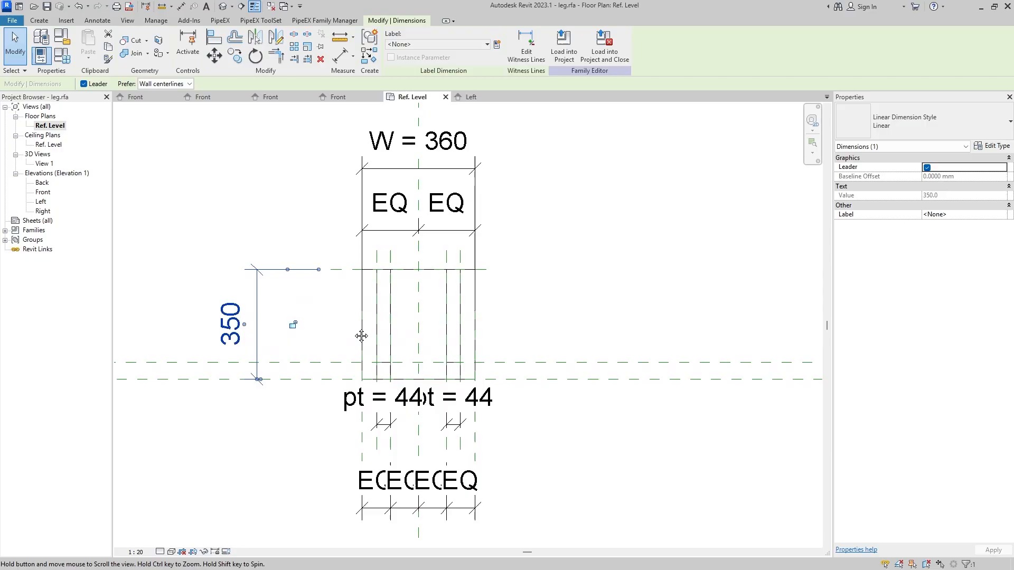
pyautogui.click(69, 62)
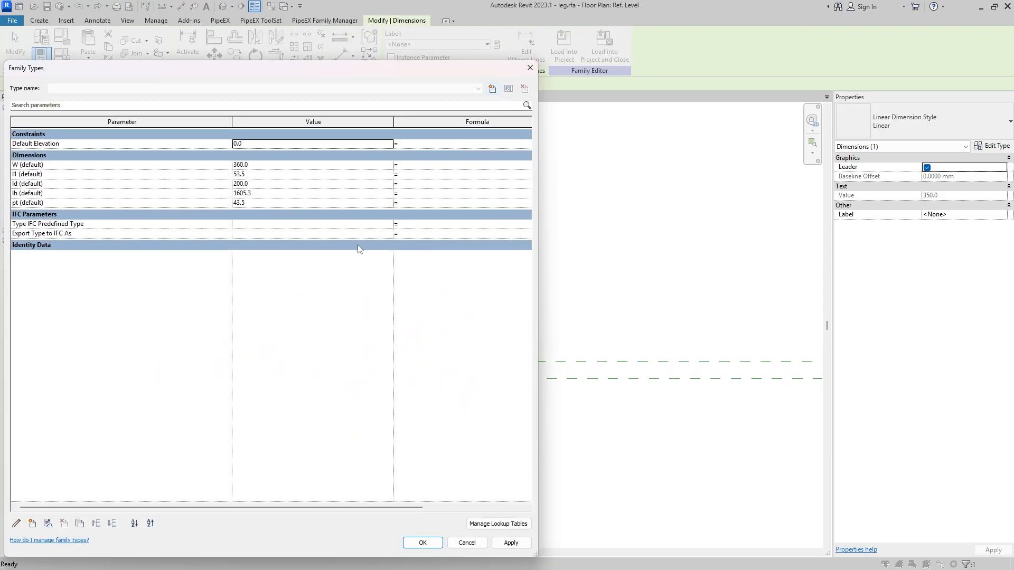
pyautogui.press('Escape')
pyautogui.press('Escape')
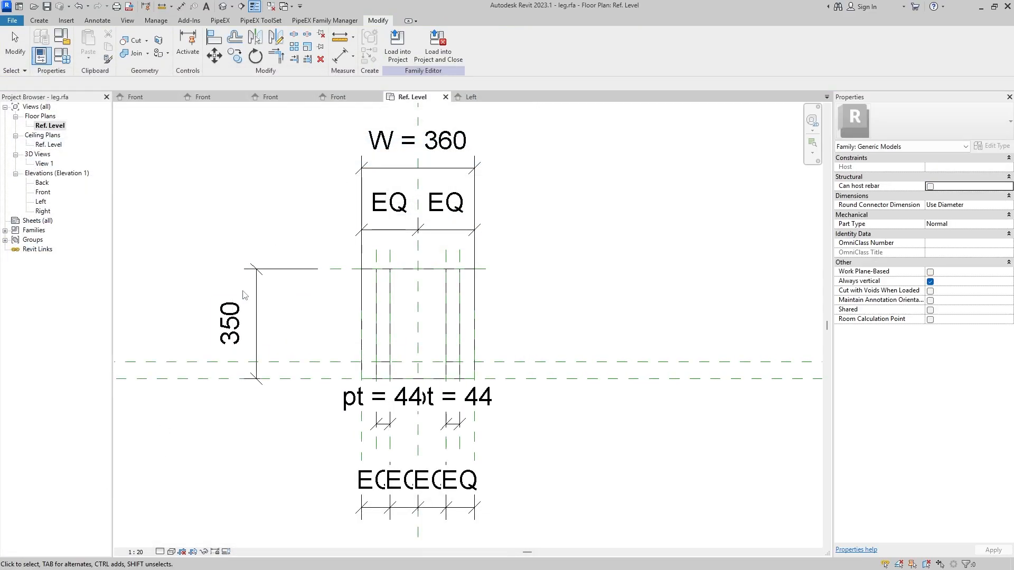
# Label the plate's 350 mm dimension with a new instance family parameter named L.
pyautogui.click(256, 296)
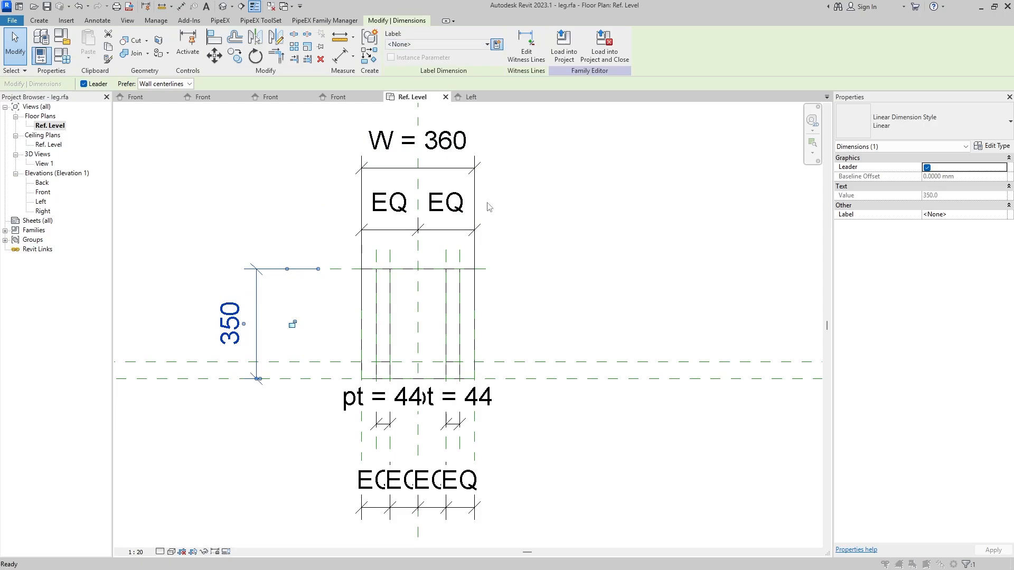
pyautogui.click(423, 302)
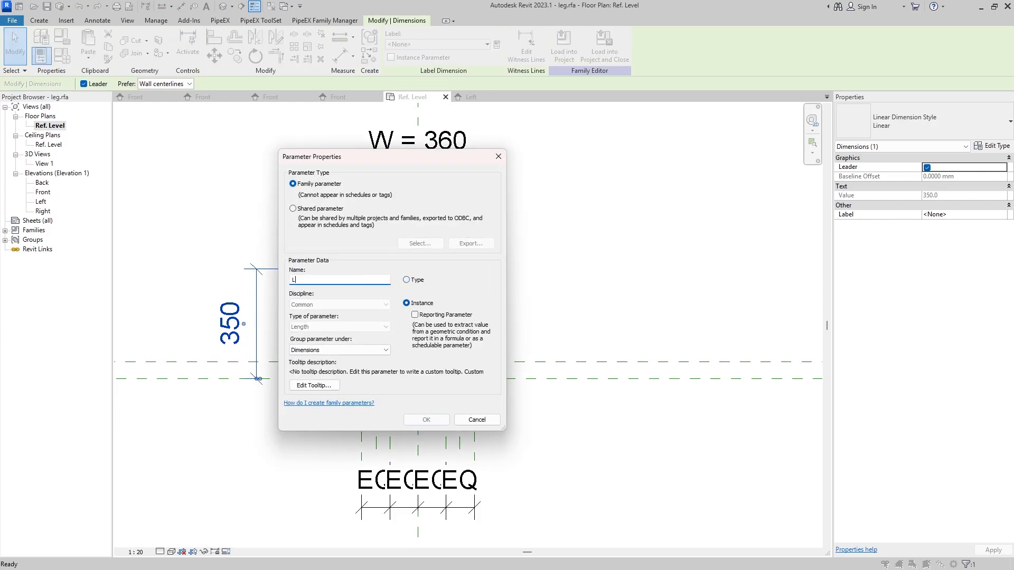
pyautogui.click(425, 420)
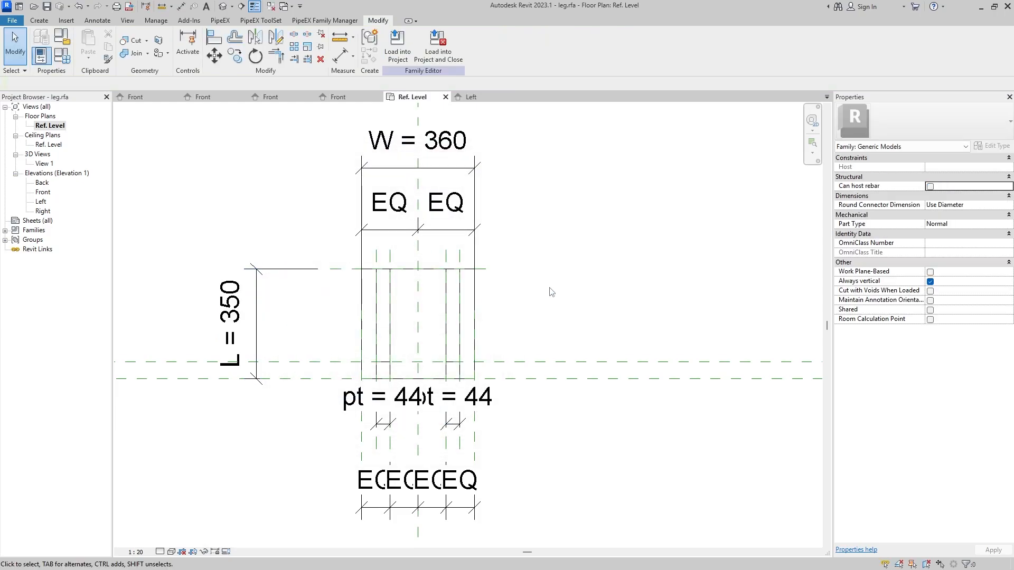
# Examine the finished leg in the Ref. Level plan, the Left elevation and a 3D view.
pyautogui.press('z')
pyautogui.press('f')
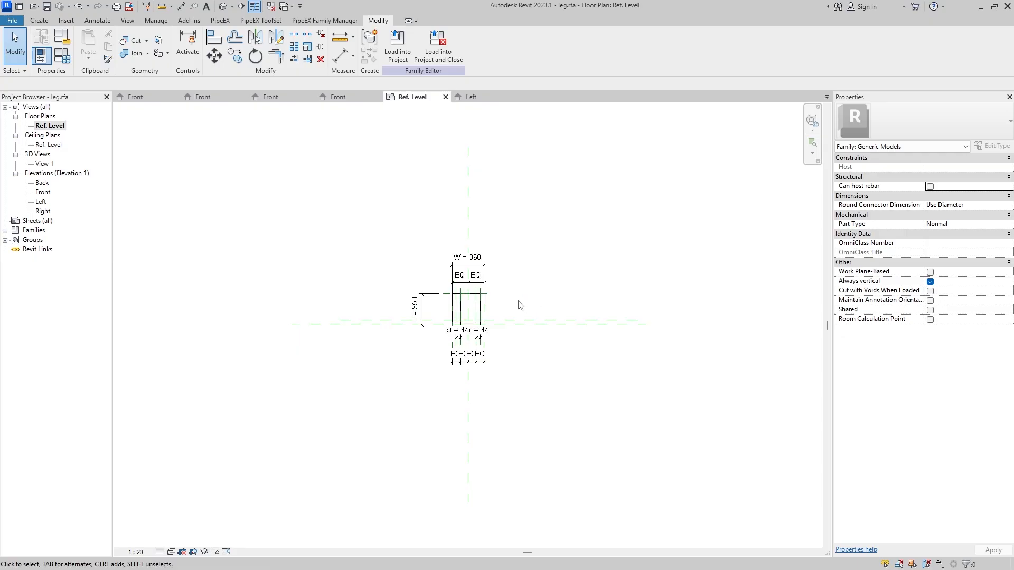
pyautogui.scroll(2, 511, 302)
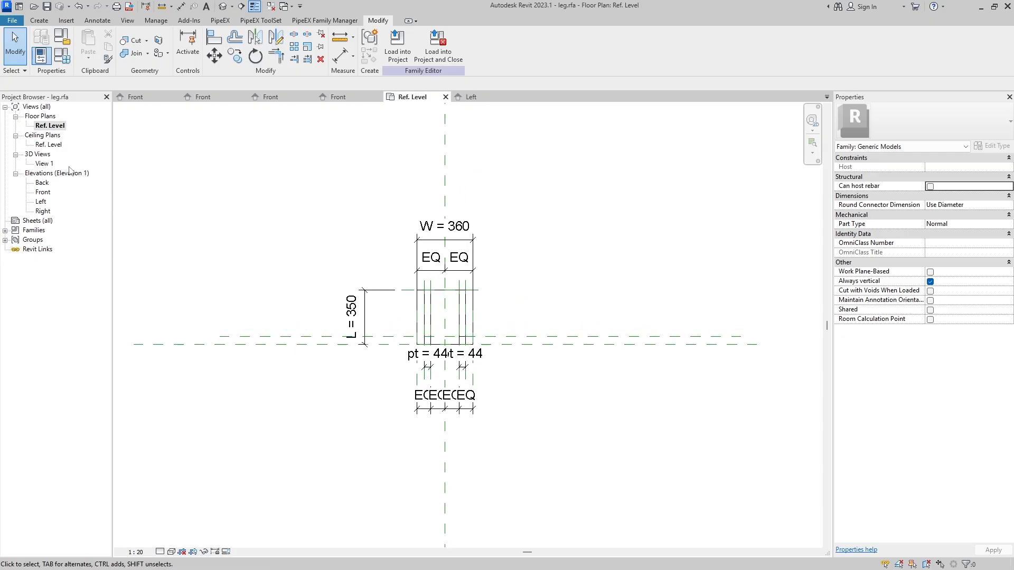
pyautogui.doubleClick(43, 192)
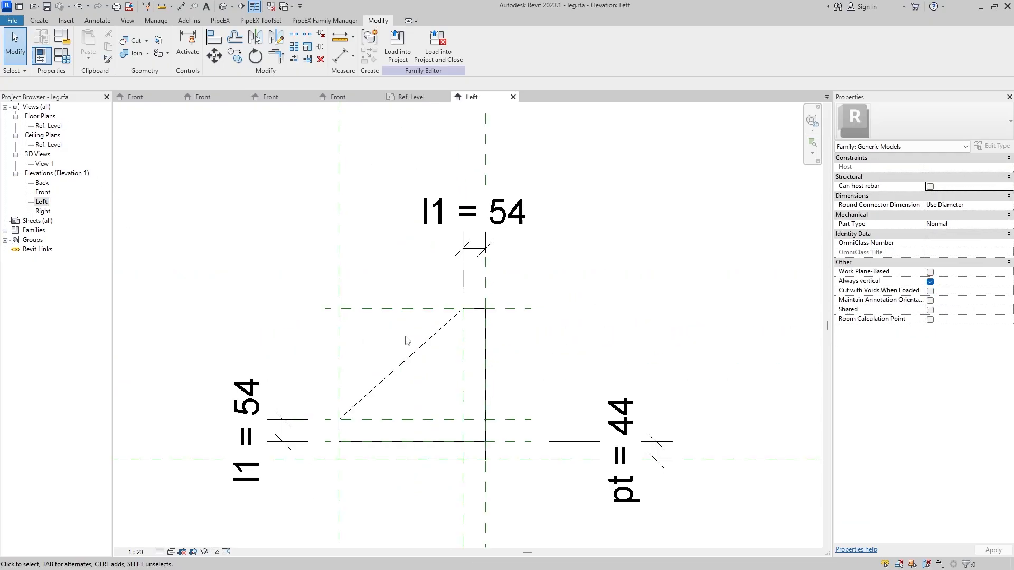
pyautogui.moveTo(448, 376); pyautogui.dragTo(416, 318, button='middle')
pyautogui.scroll(1, 342, 366)
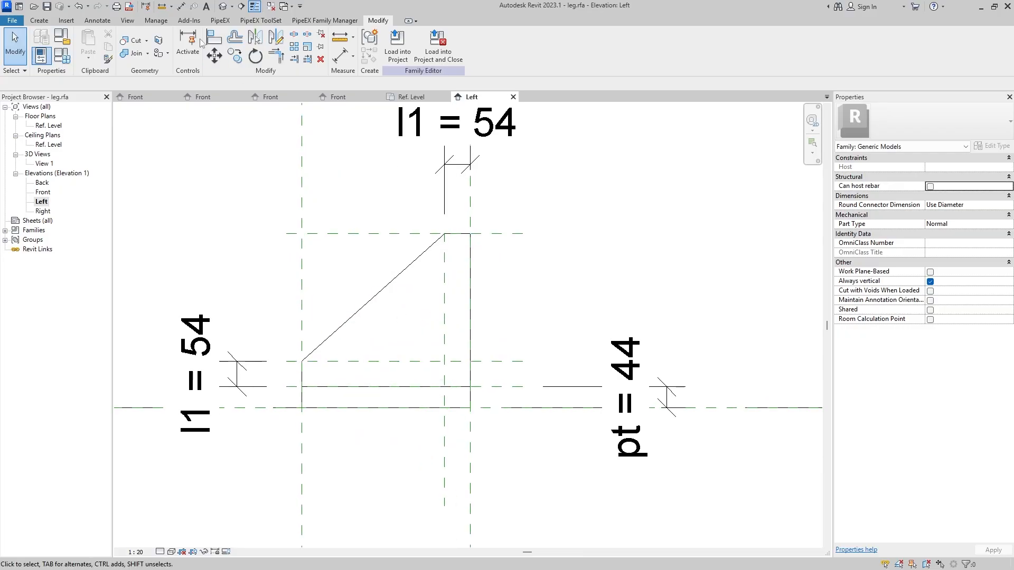
pyautogui.click(222, 6)
pyautogui.keyDown('shift'); pyautogui.moveTo(306, 347); pyautogui.dragTo(164, 215, button='middle'); pyautogui.keyUp('shift')
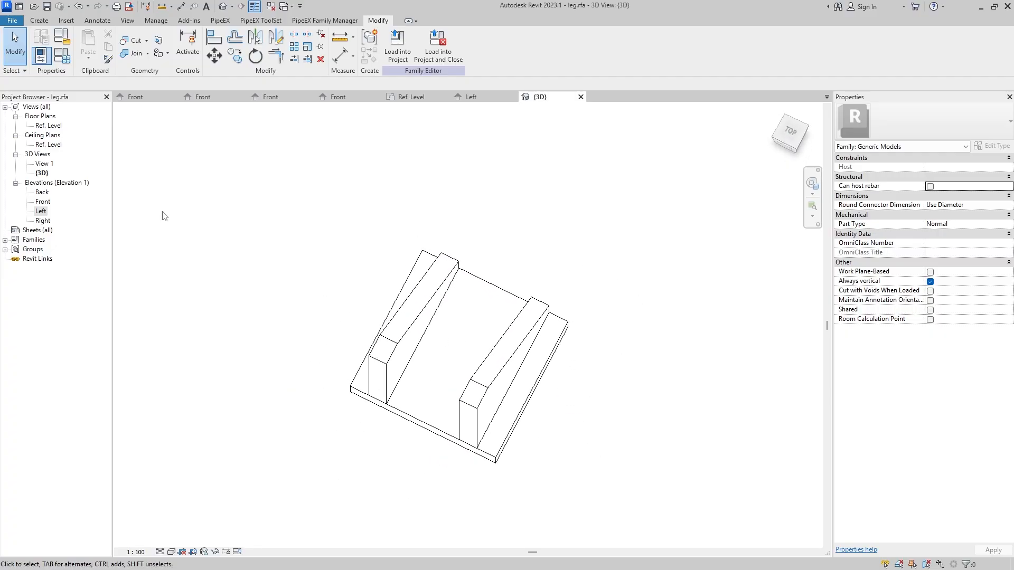
# Load the leg family into LugSet.rfa only, overwrite the existing version and its parameter values, and finish the group edit.
pyautogui.doubleClick(51, 127)
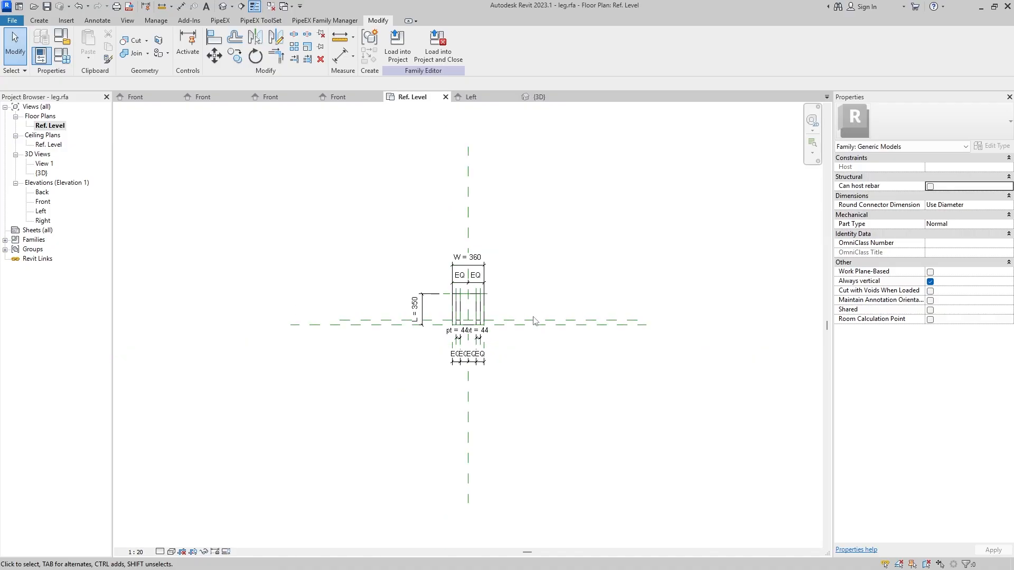
pyautogui.click(397, 45)
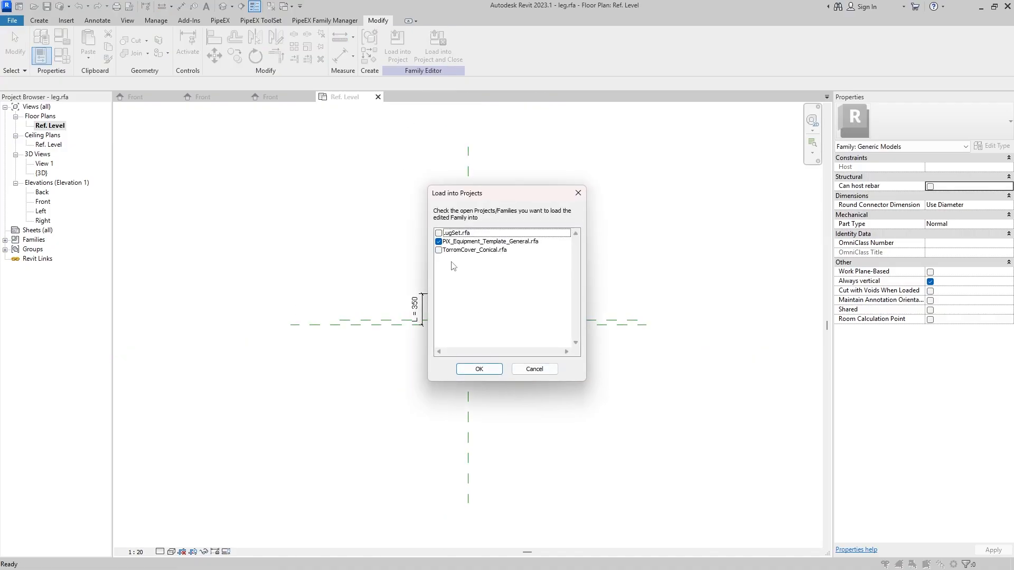
pyautogui.click(439, 234)
pyautogui.click(439, 242)
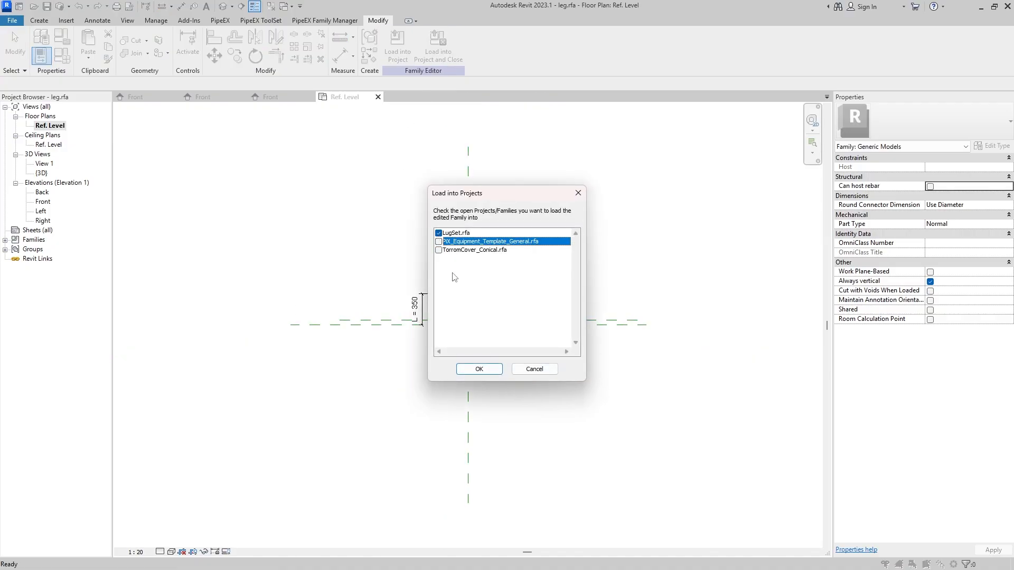
pyautogui.click(479, 369)
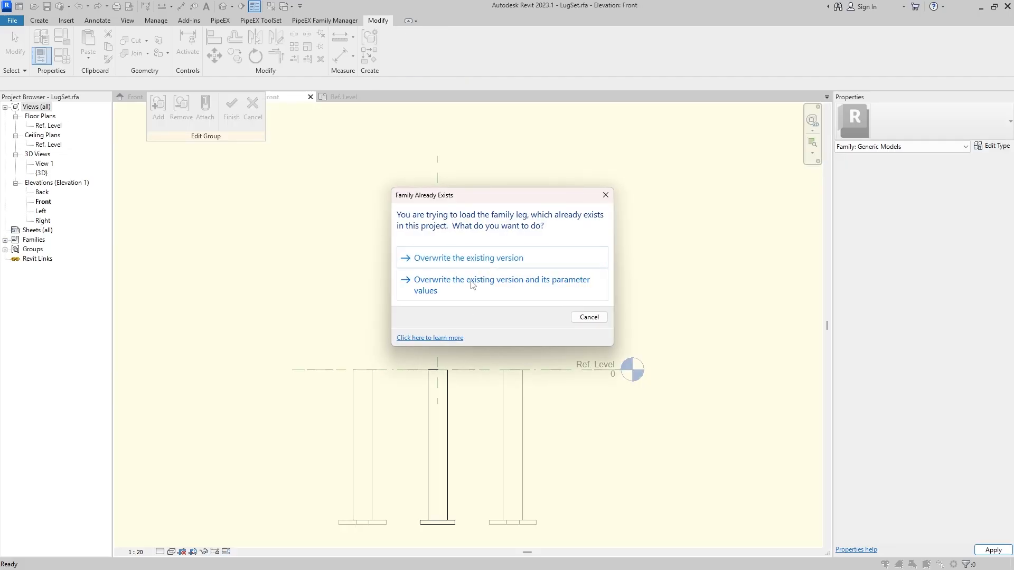
pyautogui.click(493, 346)
pyautogui.click(231, 109)
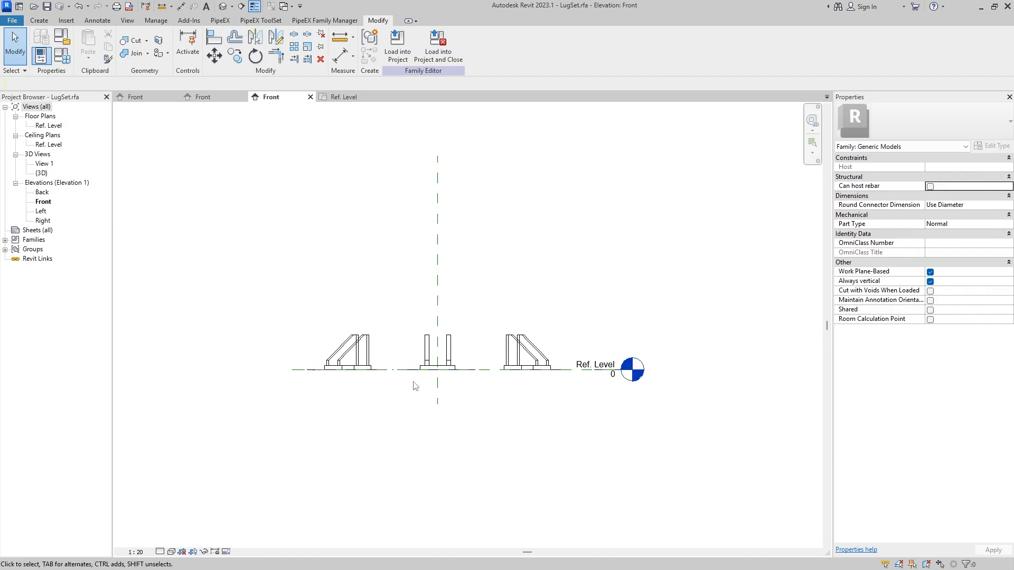
# Inspect the right-hand leg's parameters inside its array group, and leave the group without changes.
pyautogui.click(431, 352)
pyautogui.click(517, 353)
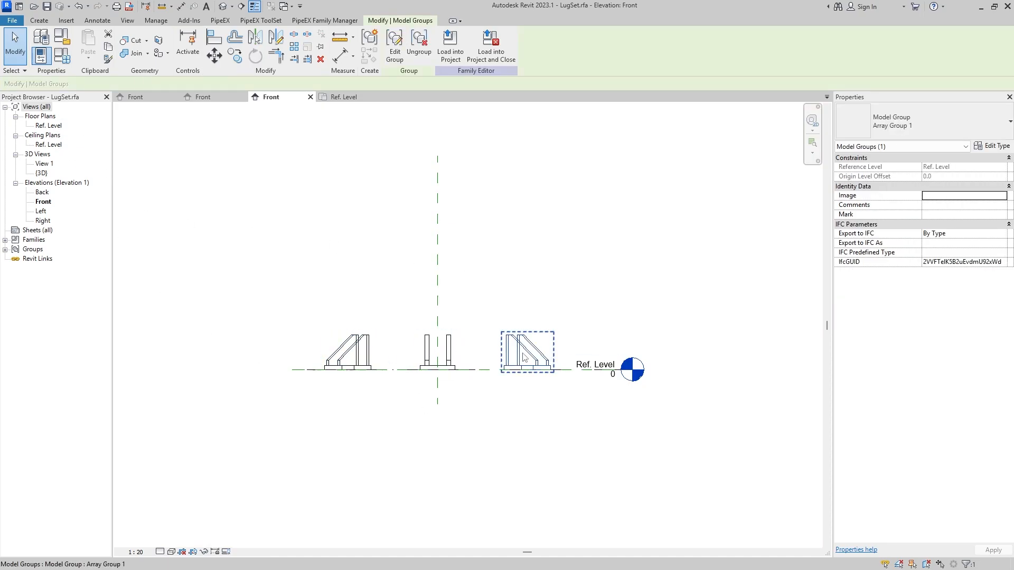
pyautogui.doubleClick(523, 355)
pyautogui.click(534, 355)
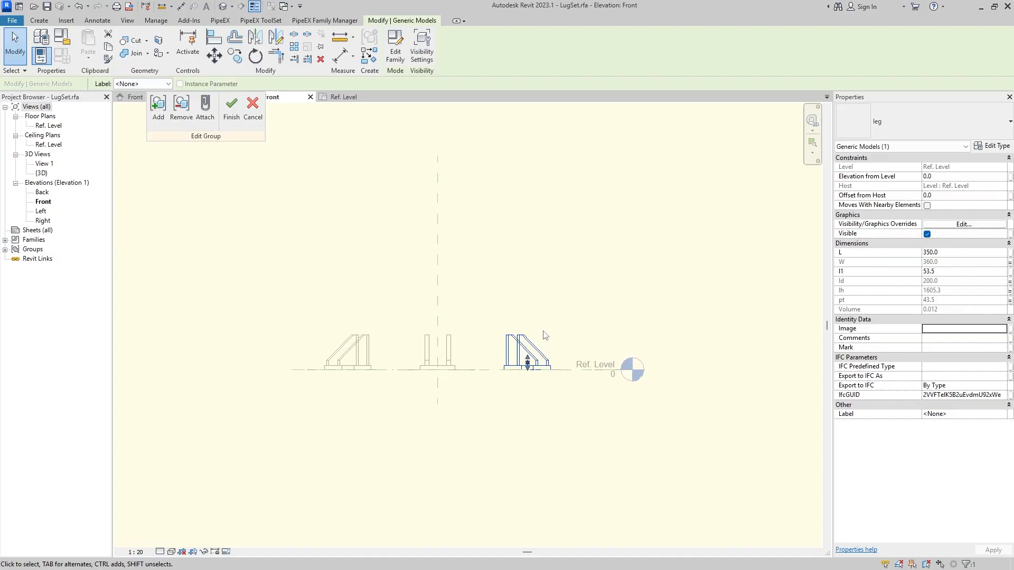
pyautogui.click(253, 109)
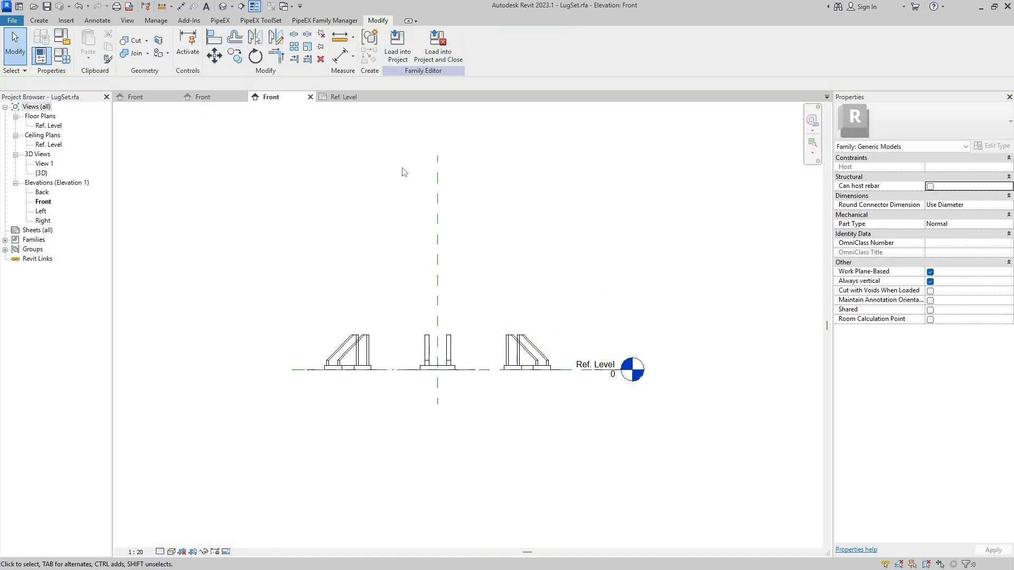
# Examine the three-leg array in the 3D view and in the Ref. Level floor plan.
pyautogui.click(222, 6)
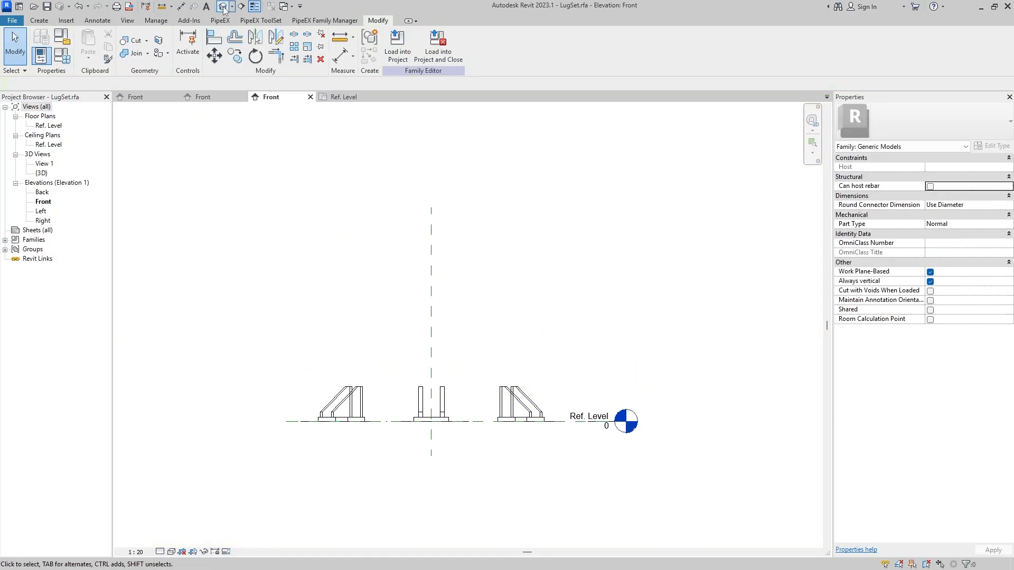
pyautogui.keyDown('shift'); pyautogui.moveTo(390, 182); pyautogui.dragTo(361, 214, button='middle'); pyautogui.keyUp('shift')
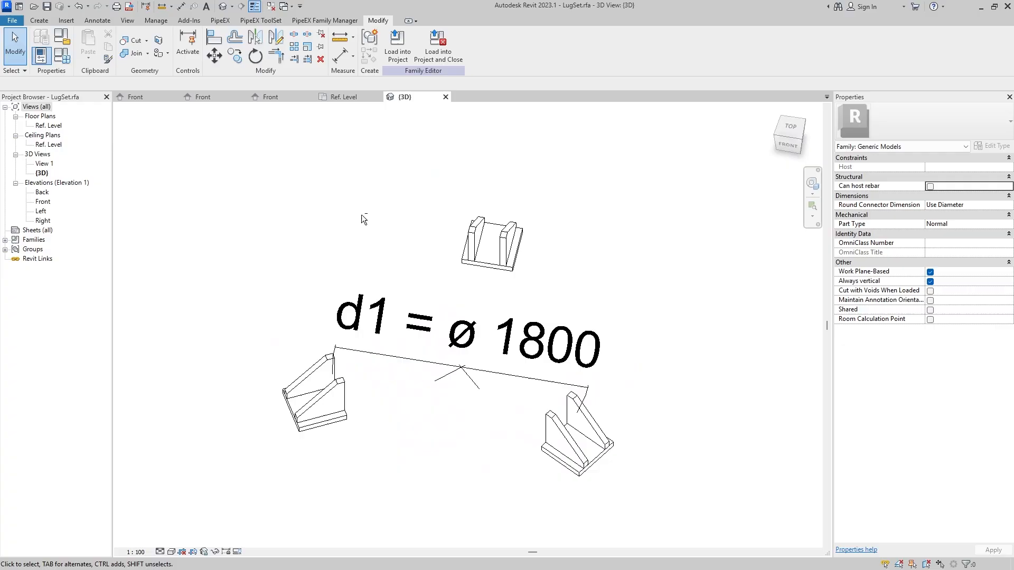
pyautogui.doubleClick(49, 126)
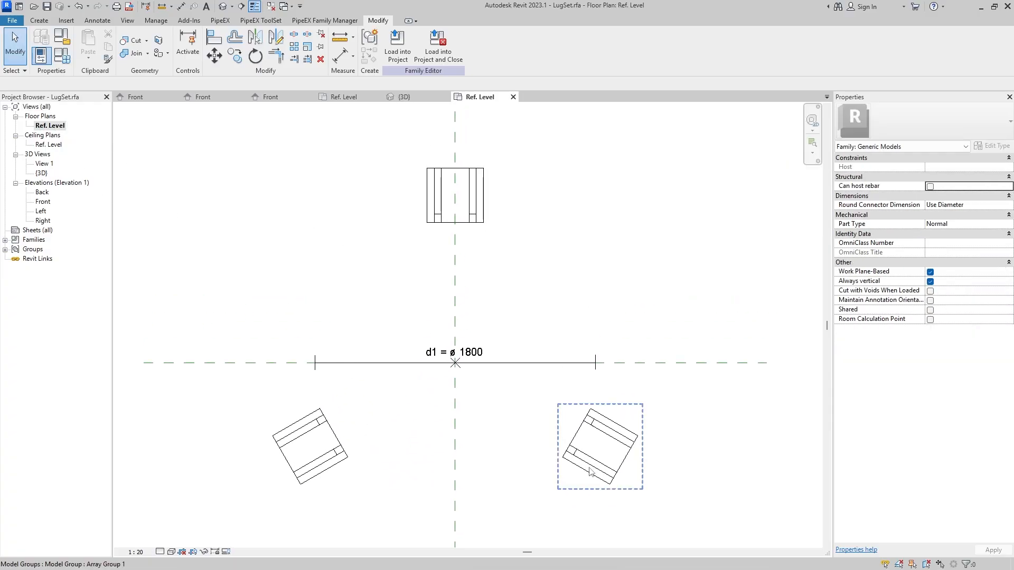
# Open the right-hand leg's array group for editing and associate the leg's L parameter with a new instance parameter L.
pyautogui.doubleClick(582, 470)
pyautogui.click(582, 470)
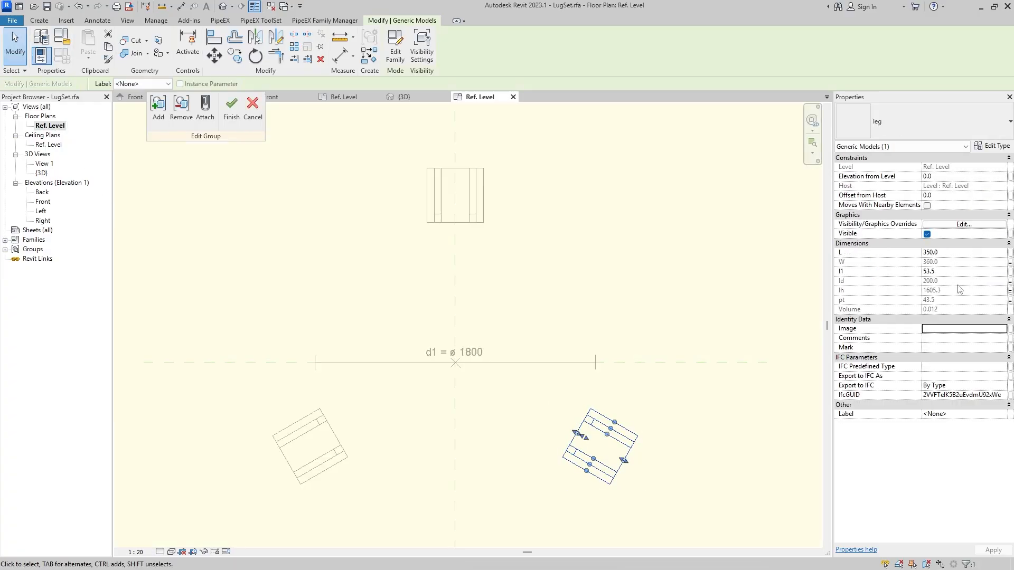
pyautogui.click(1010, 253)
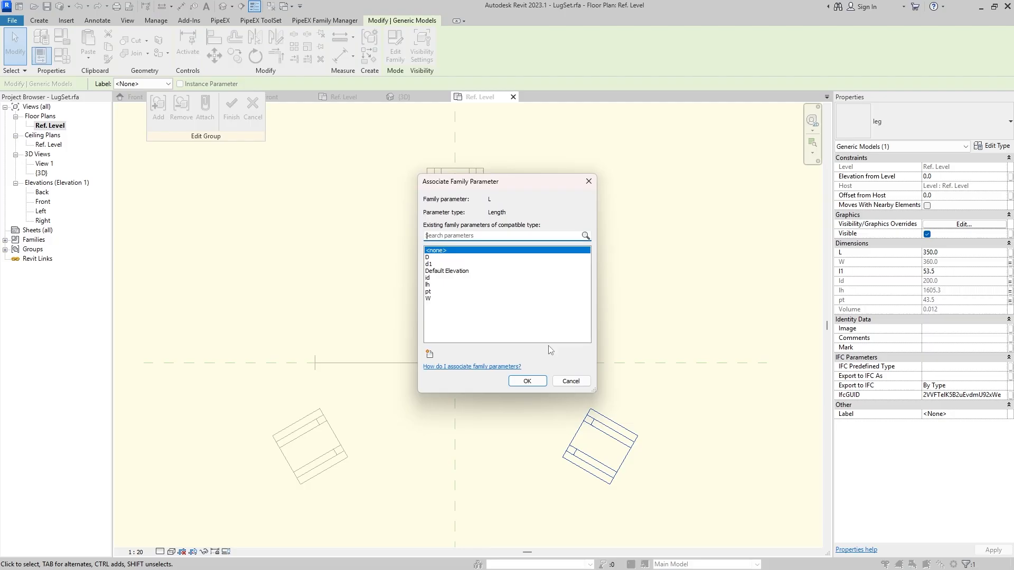
pyautogui.click(430, 353)
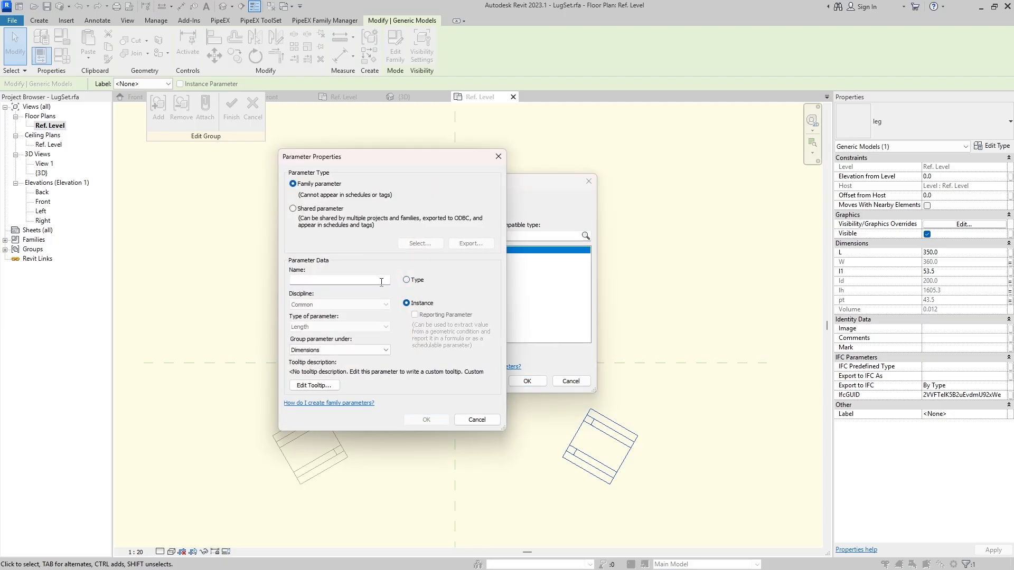
pyautogui.click(463, 420)
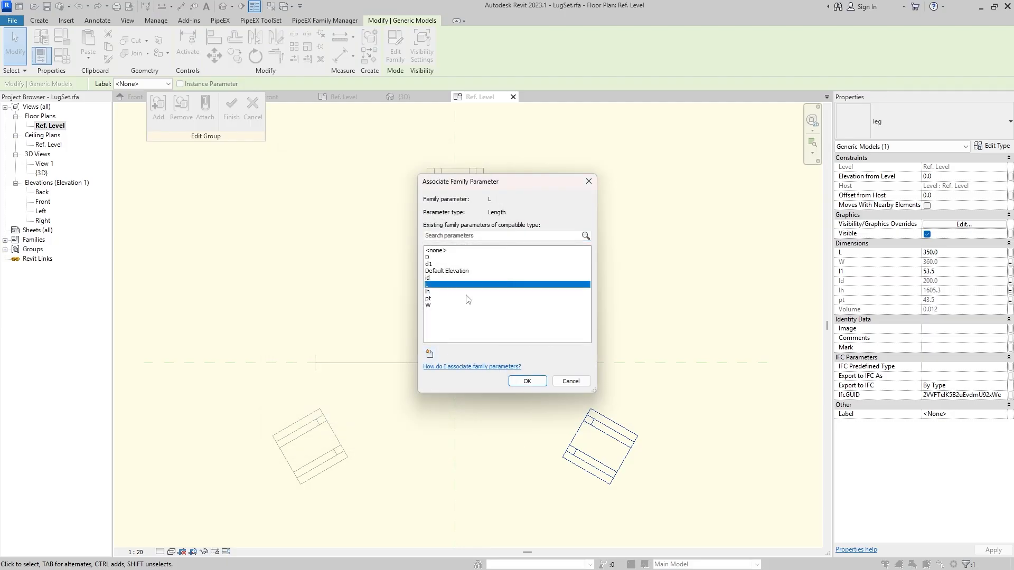
pyautogui.click(516, 382)
# Associate the leg's l1 parameter with a new instance parameter l1, and finish the group edit.
pyautogui.click(1010, 272)
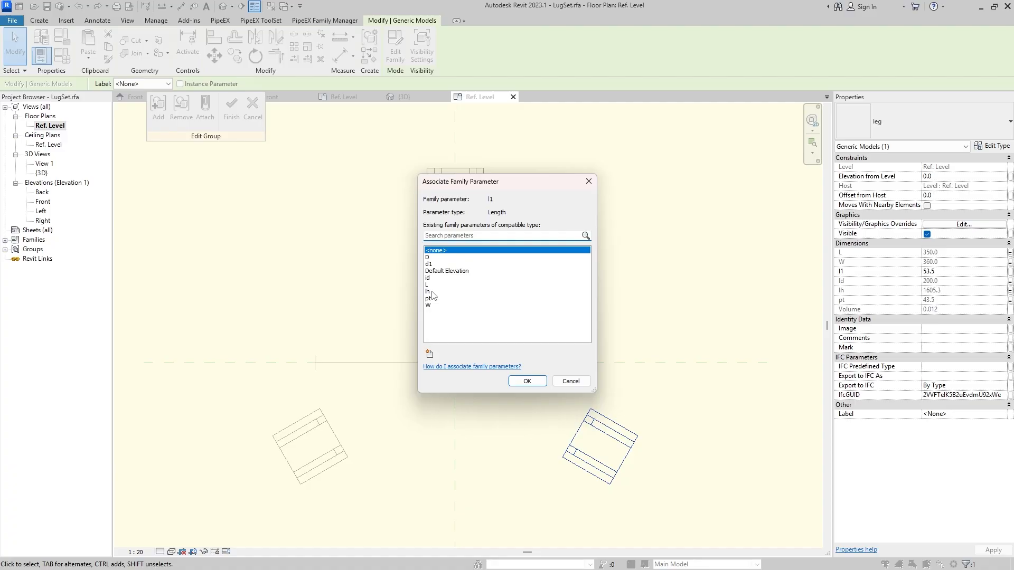
pyautogui.click(429, 354)
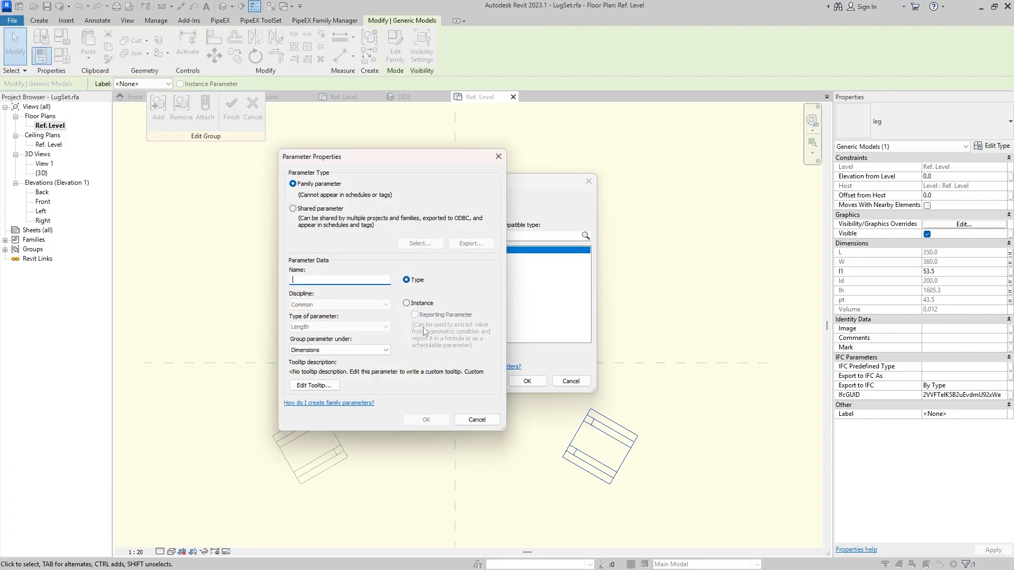
pyautogui.click(406, 303)
pyautogui.click(375, 279)
pyautogui.write('l1')
pyautogui.click(434, 427)
pyautogui.click(527, 382)
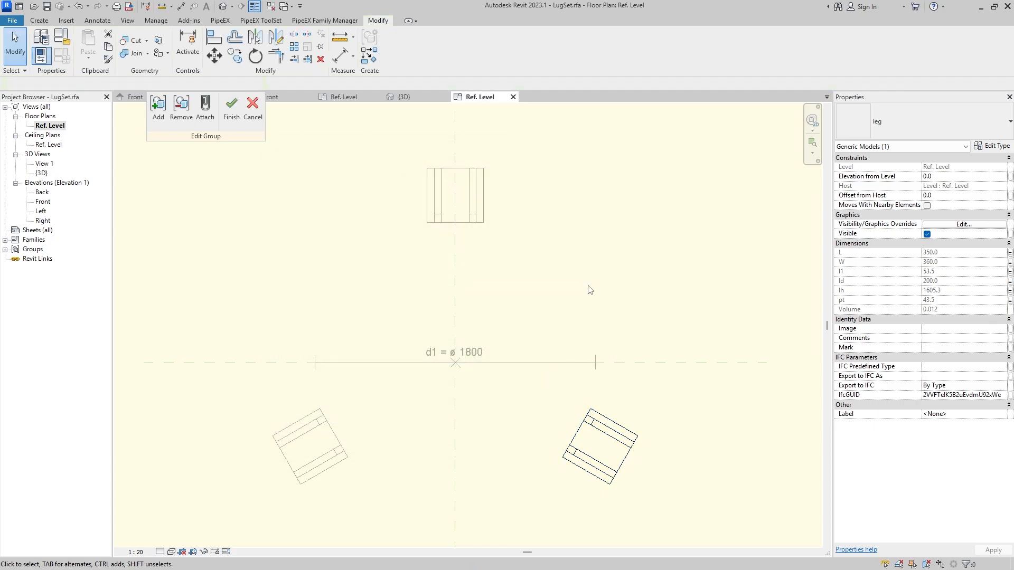
pyautogui.click(231, 109)
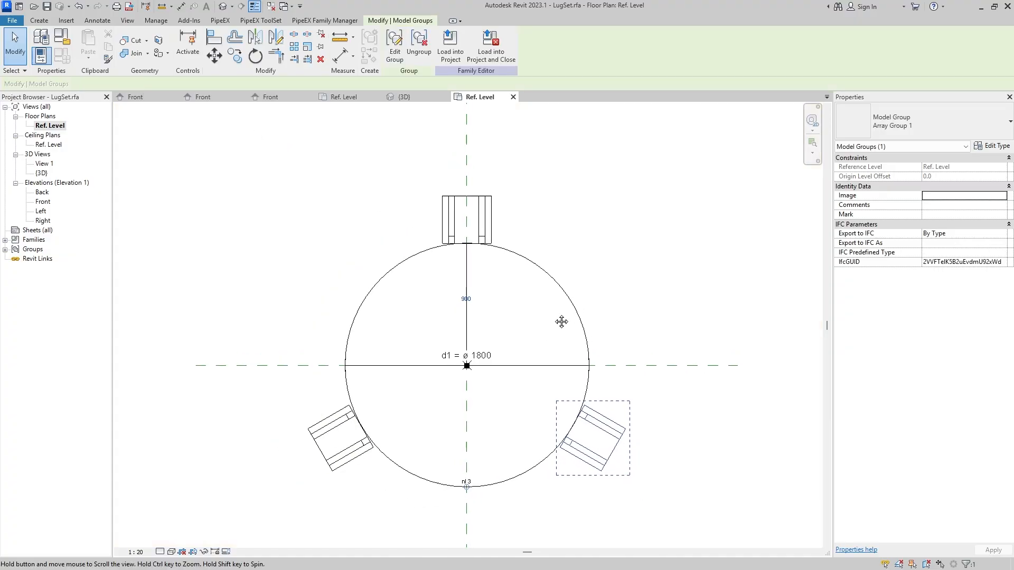
# Replace the formula of parameter d1 with D - l1 / 2 in the family types and apply it.
pyautogui.moveTo(562, 322); pyautogui.dragTo(537, 353, button='middle')
pyautogui.scroll(1, 543, 356)
pyautogui.moveTo(532, 389); pyautogui.dragTo(521, 329, button='middle')
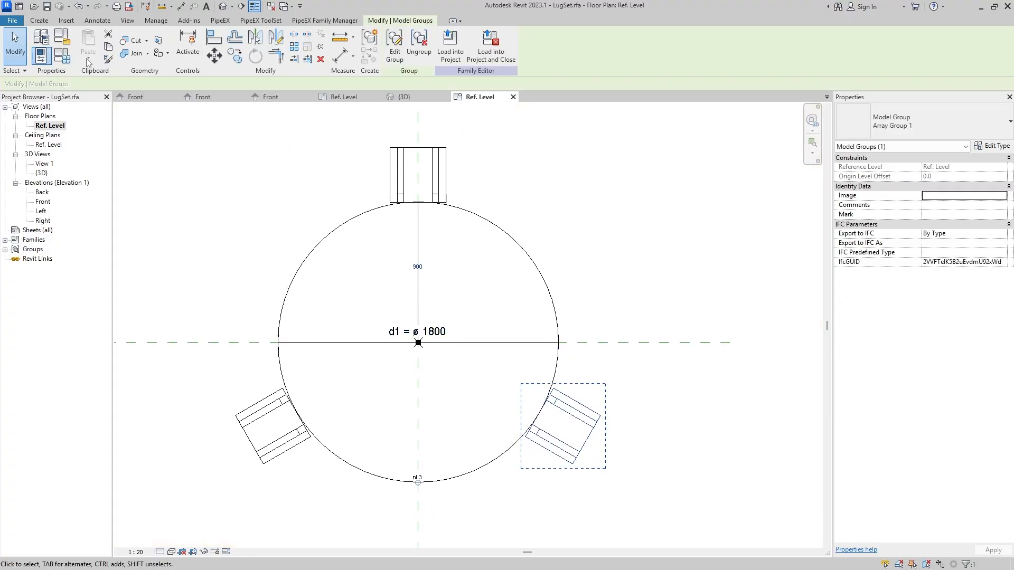
pyautogui.click(62, 55)
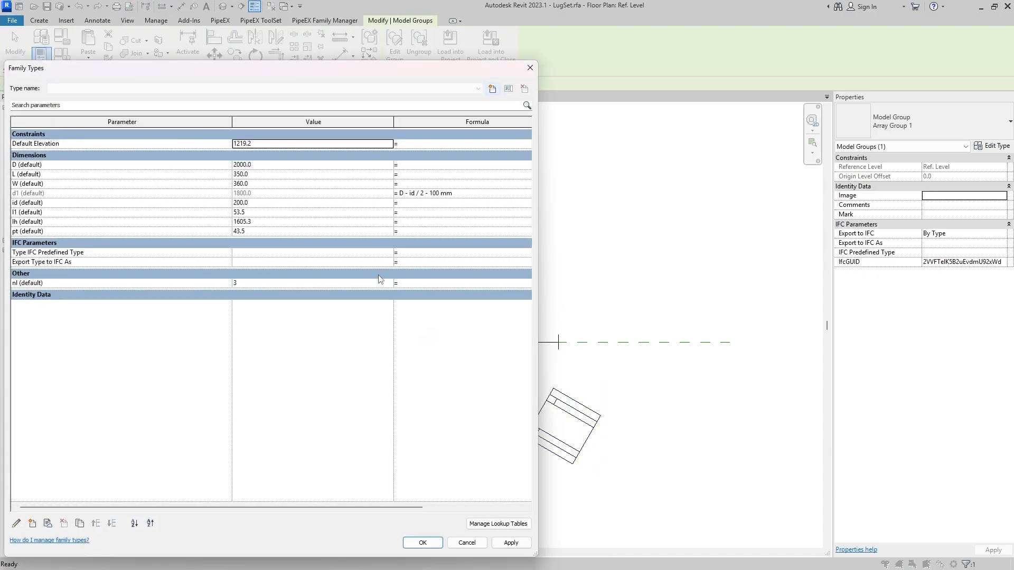
pyautogui.click(465, 194)
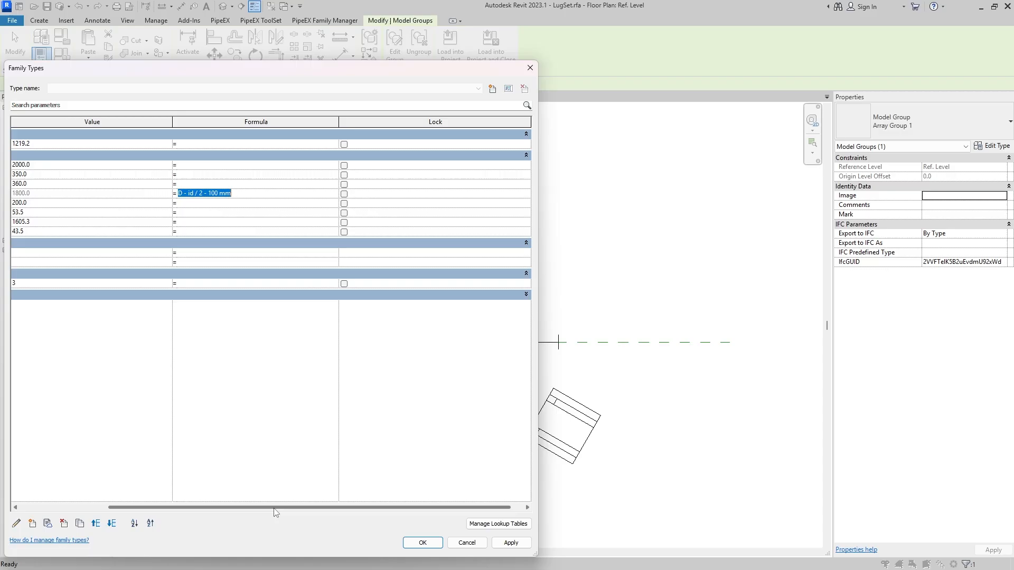
pyautogui.moveTo(272, 507); pyautogui.dragTo(153, 507)
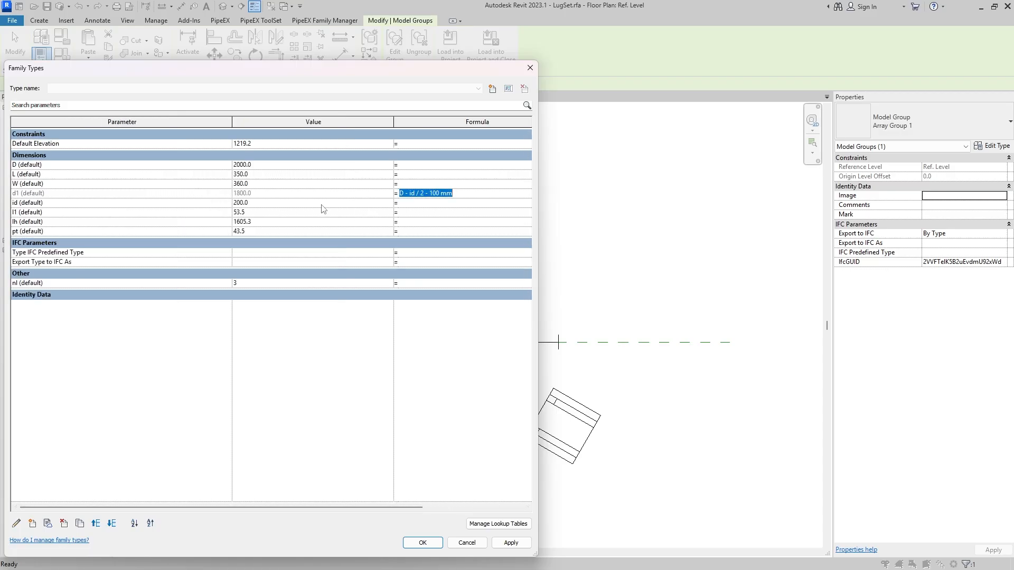
pyautogui.click(411, 193)
pyautogui.moveTo(406, 193); pyautogui.dragTo(461, 195)
pyautogui.press('BackSpace')
pyautogui.moveTo(181, 507); pyautogui.dragTo(81, 507)
pyautogui.write('-')
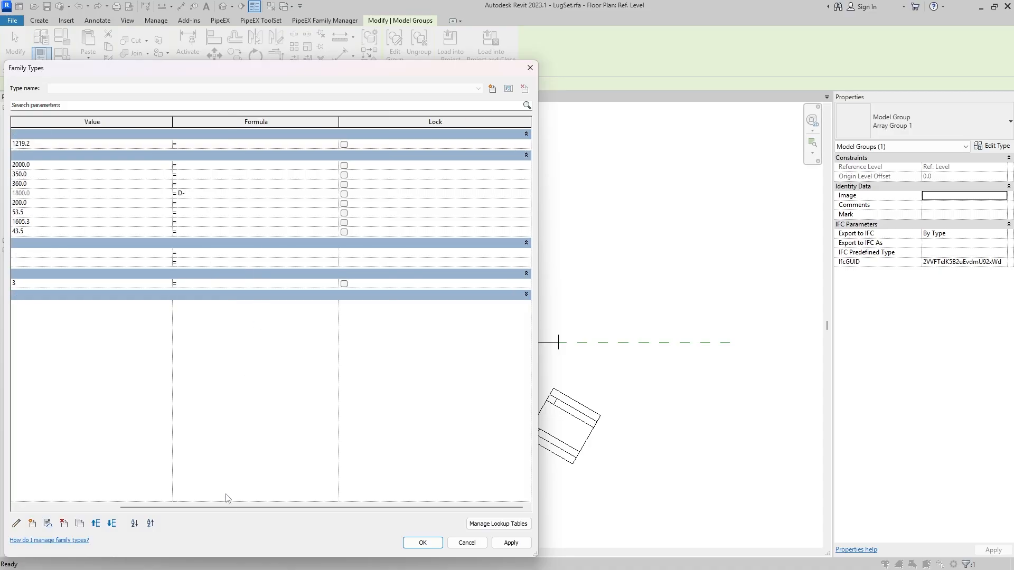
pyautogui.moveTo(229, 508); pyautogui.dragTo(108, 512)
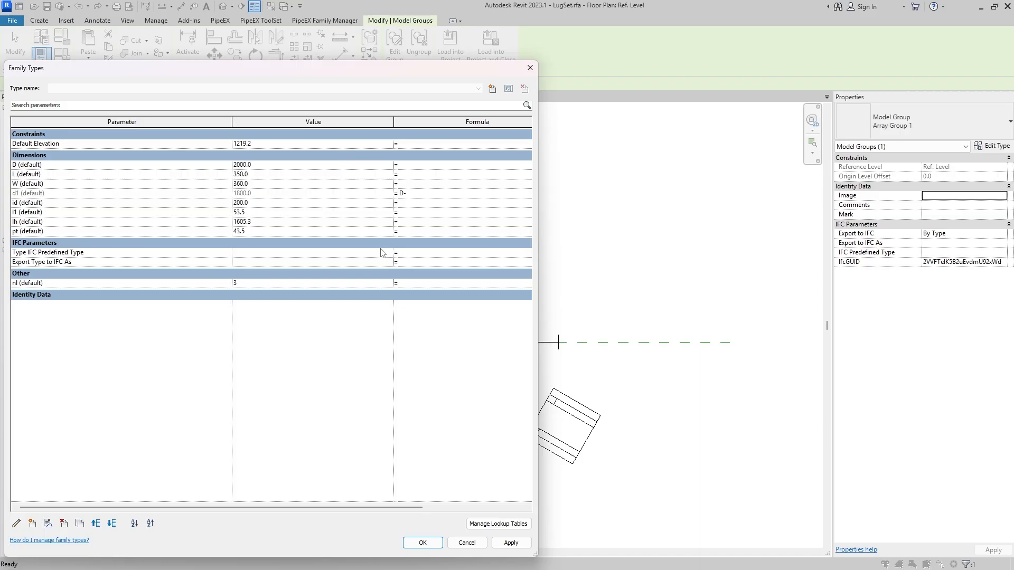
pyautogui.write('l1 ')
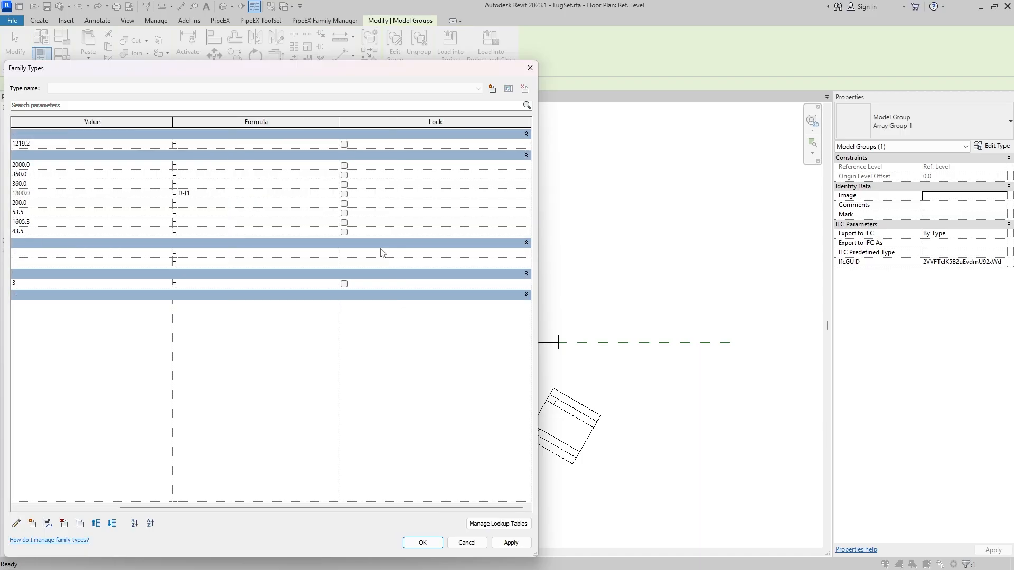
pyautogui.write('/ 2')
pyautogui.click(251, 184)
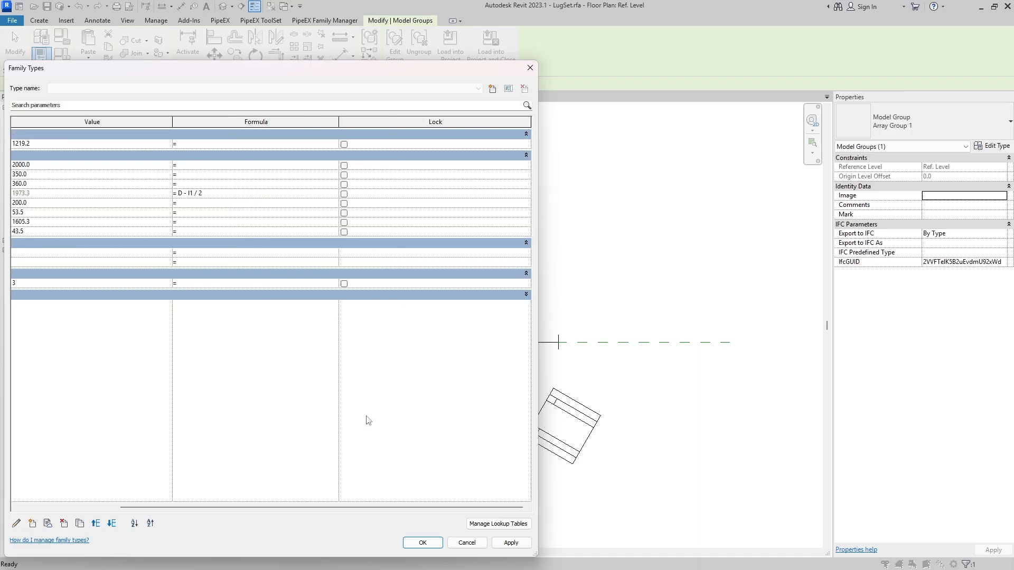
pyautogui.click(499, 545)
pyautogui.click(421, 543)
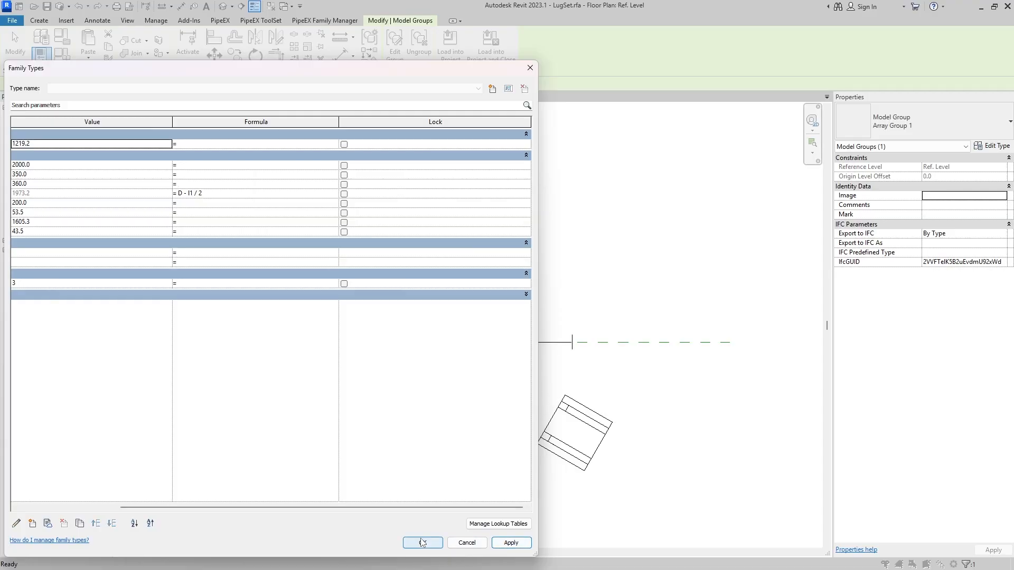
# Close the inactive views and load the LugSet family into PiX_Equipment_Template_General.rfa only.
pyautogui.scroll(-2, 485, 273)
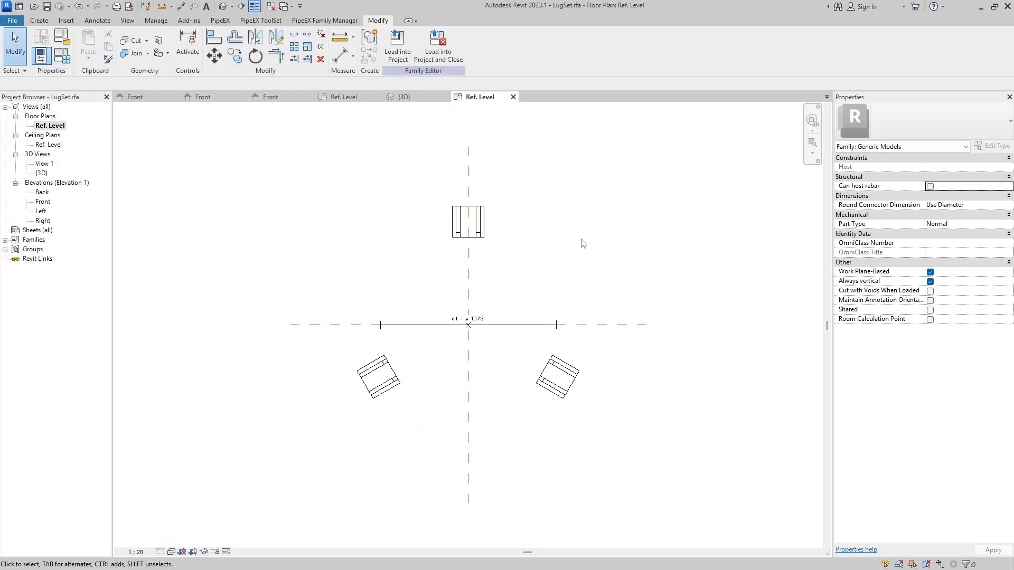
pyautogui.click(270, 7)
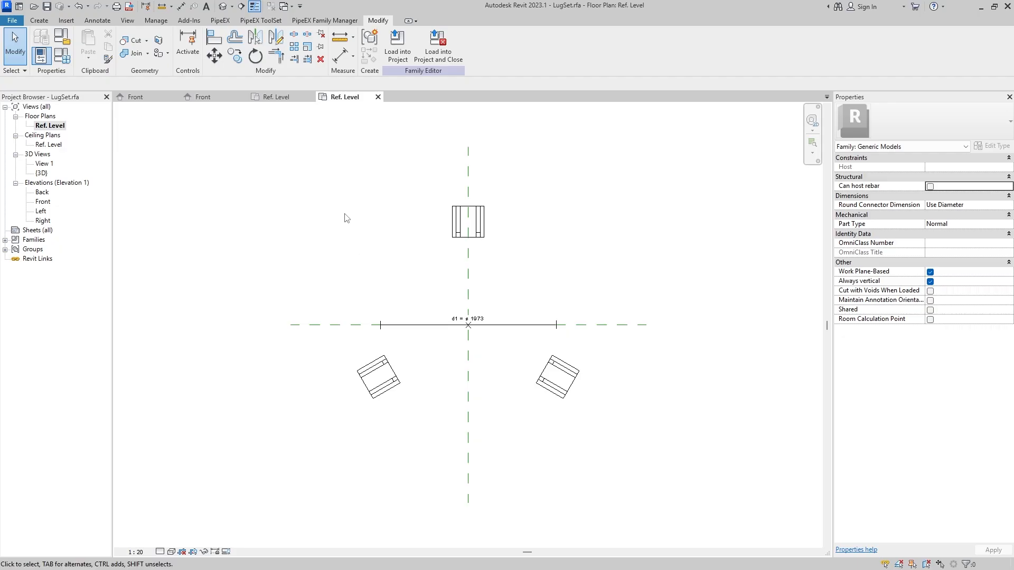
pyautogui.click(397, 51)
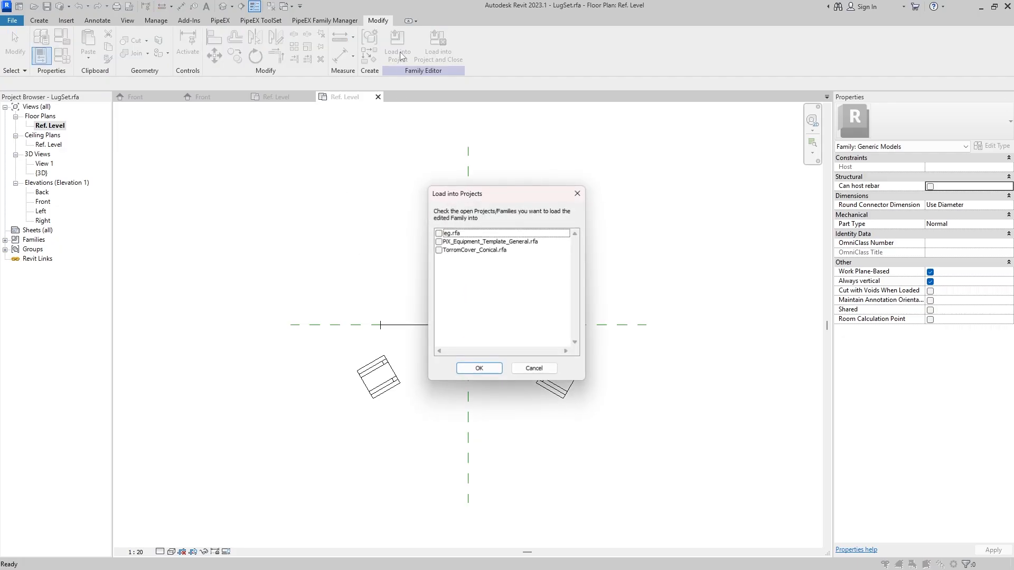
pyautogui.click(438, 241)
pyautogui.click(479, 369)
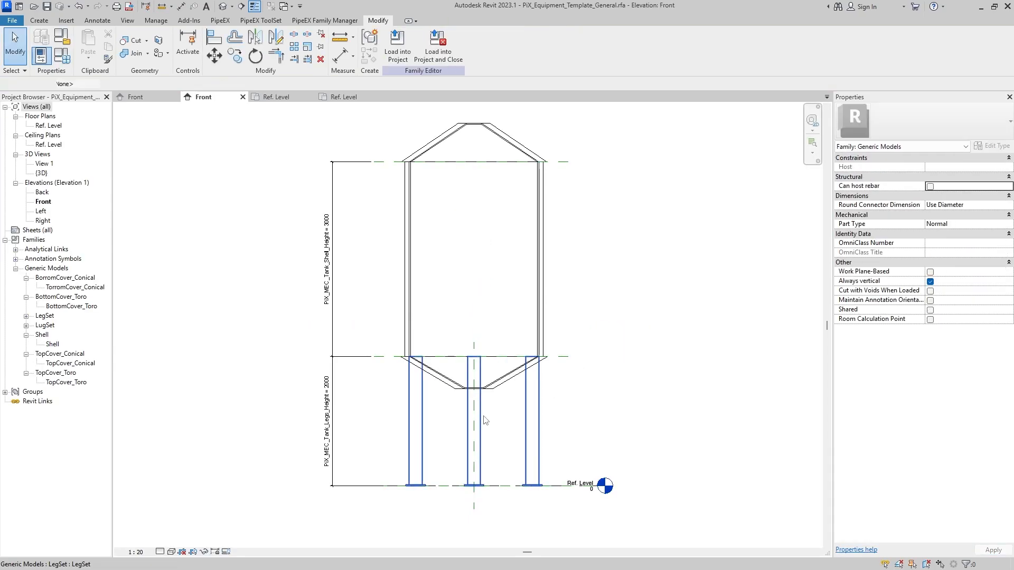
# Label the LegSet component under the tank with a new instance family type parameter named LegLug.
pyautogui.click(485, 420)
pyautogui.click(168, 84)
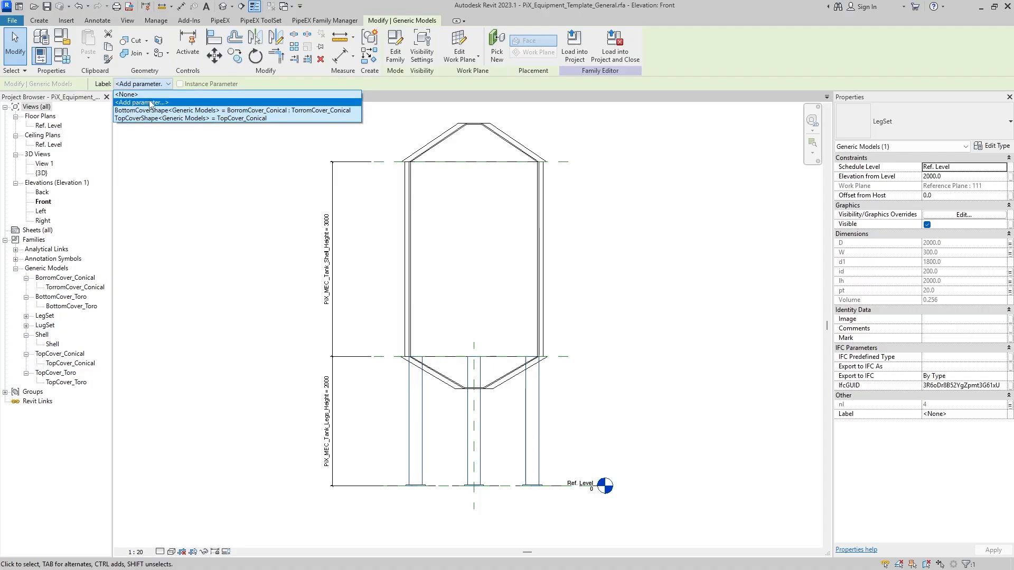
pyautogui.click(151, 103)
pyautogui.click(412, 305)
pyautogui.click(354, 279)
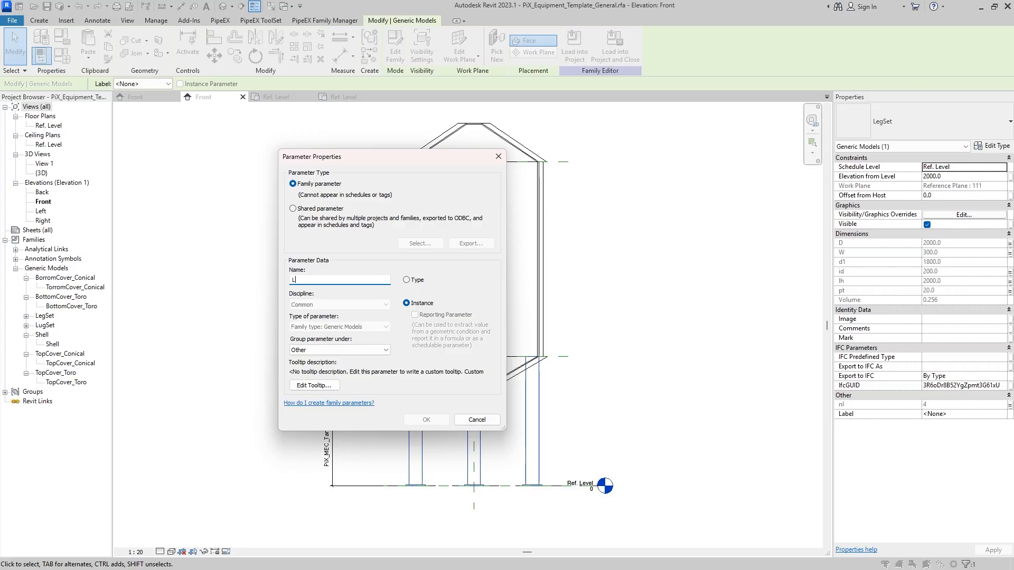
pyautogui.write('ug')
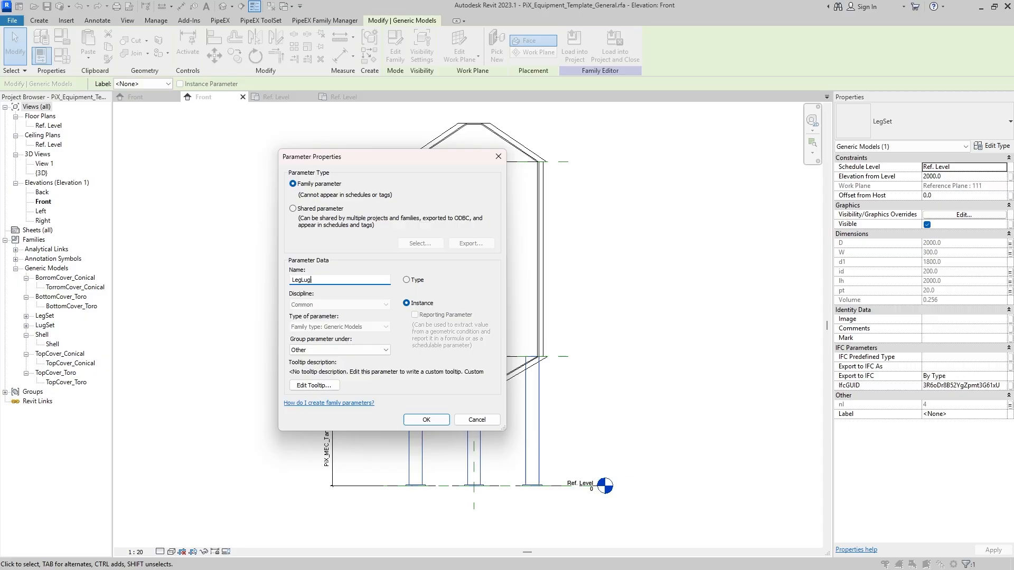
pyautogui.click(426, 419)
pyautogui.click(564, 315)
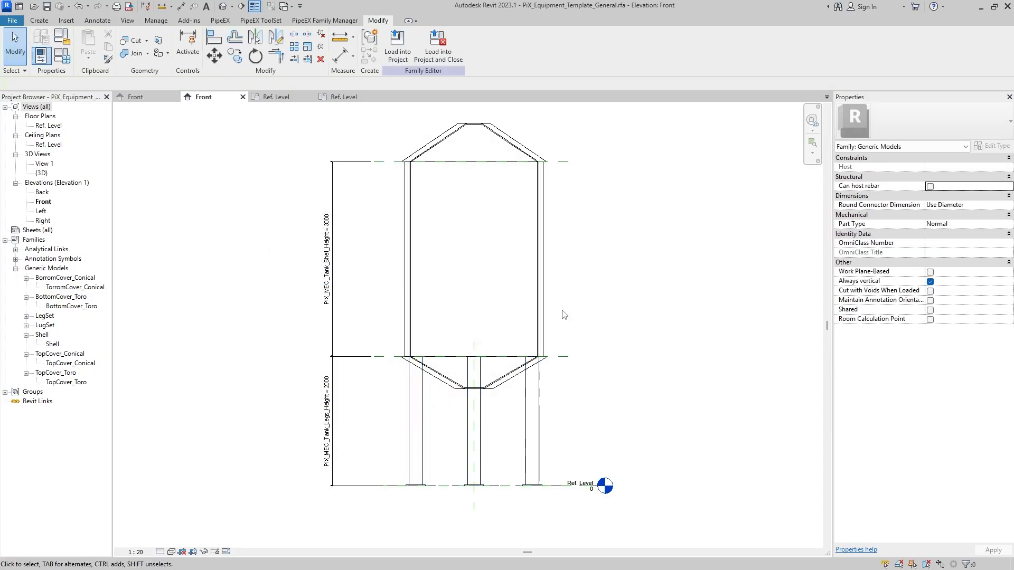
# Set the LegLug parameter to LugSet in the tank's family types and apply it.
pyautogui.click(62, 55)
pyautogui.moveTo(539, 106); pyautogui.dragTo(378, 106)
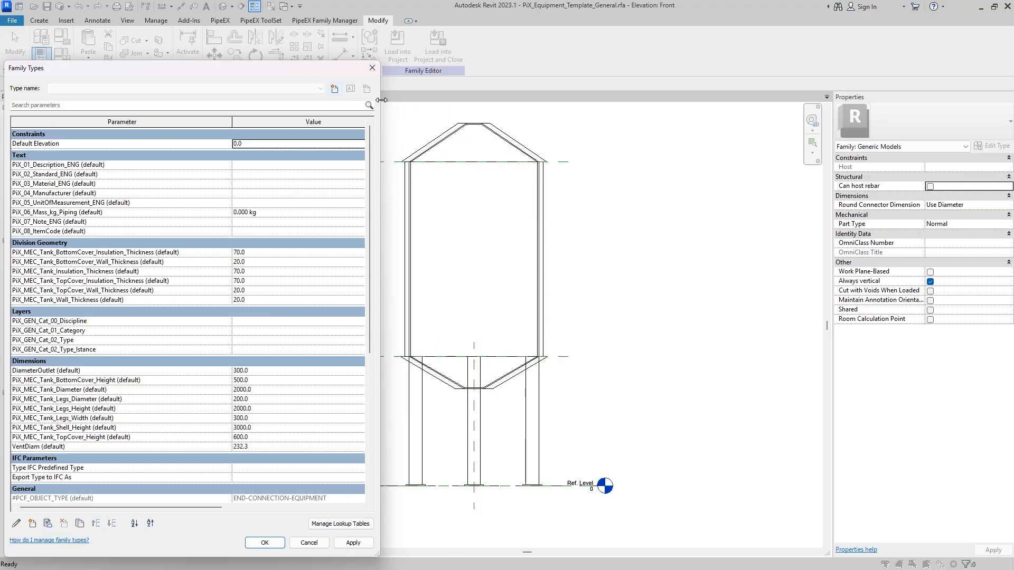
pyautogui.moveTo(255, 72); pyautogui.dragTo(258, 42)
pyautogui.scroll(-10, 299, 324)
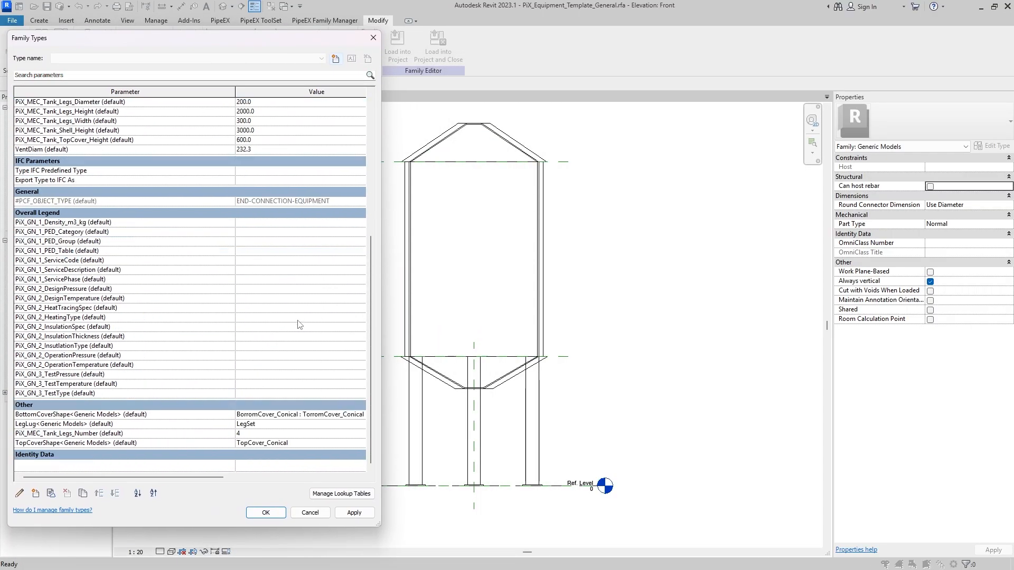
pyautogui.moveTo(377, 525); pyautogui.dragTo(420, 533)
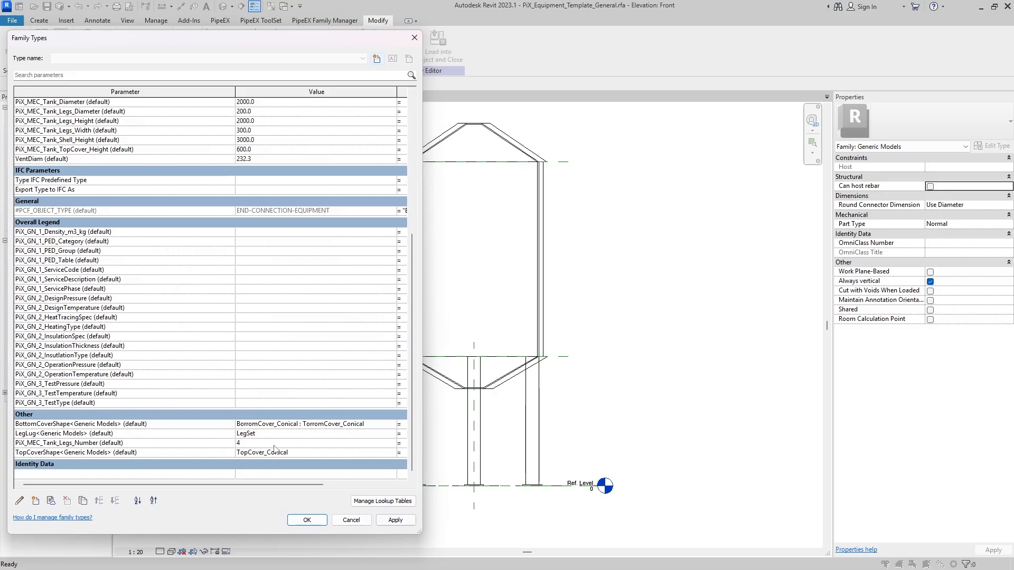
pyautogui.click(392, 434)
pyautogui.click(259, 459)
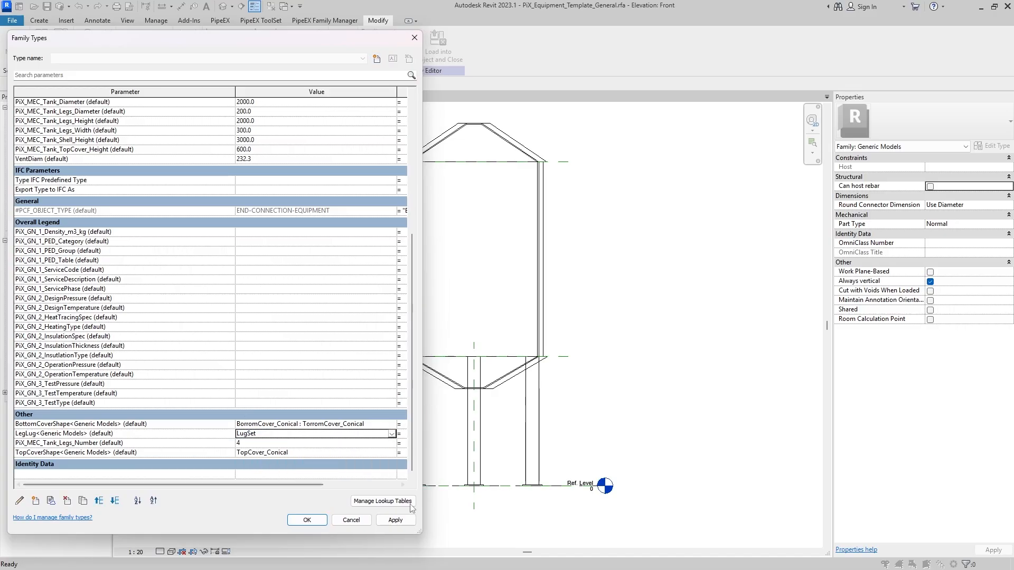
pyautogui.click(411, 520)
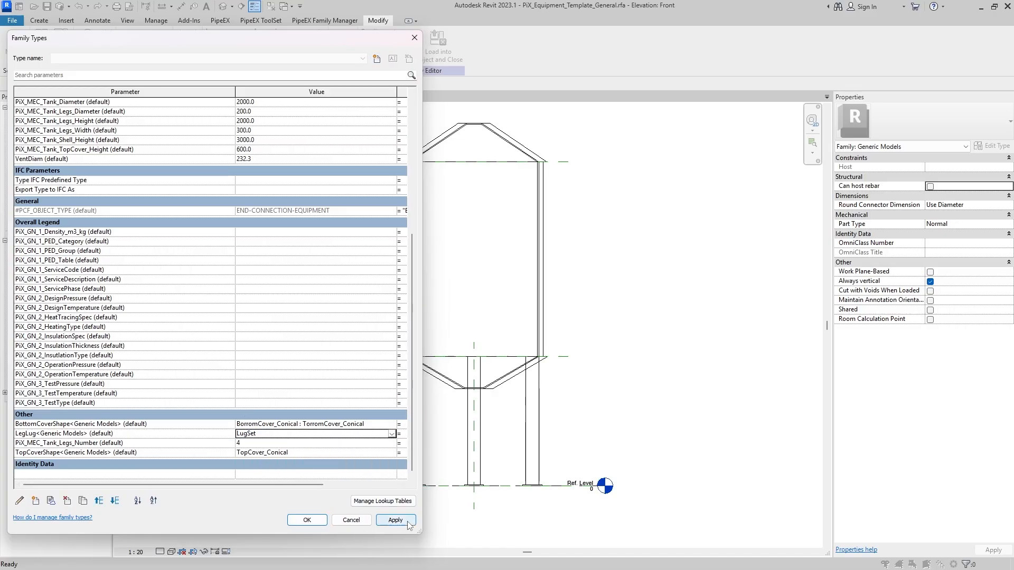
# Test the support switch by applying LegSet to the LegLug parameter and then LugSet again.
pyautogui.click(391, 434)
pyautogui.click(293, 460)
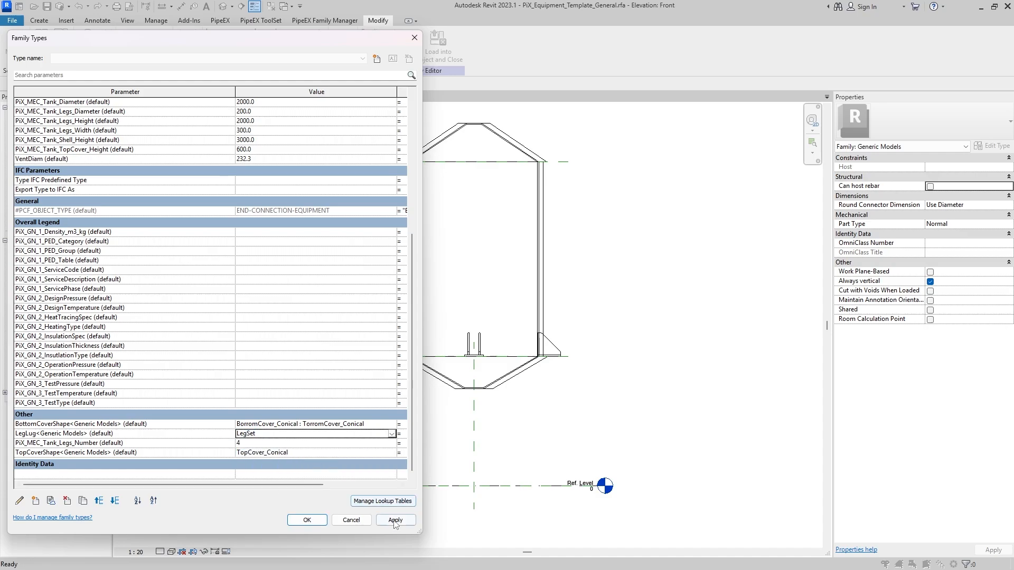
pyautogui.click(396, 520)
pyautogui.click(391, 434)
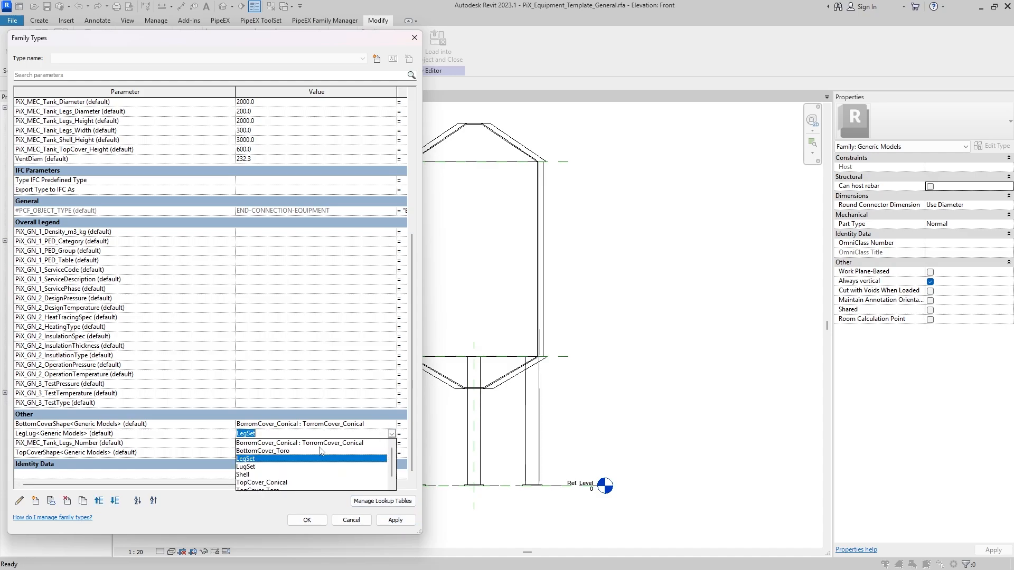
pyautogui.click(246, 466)
pyautogui.click(396, 520)
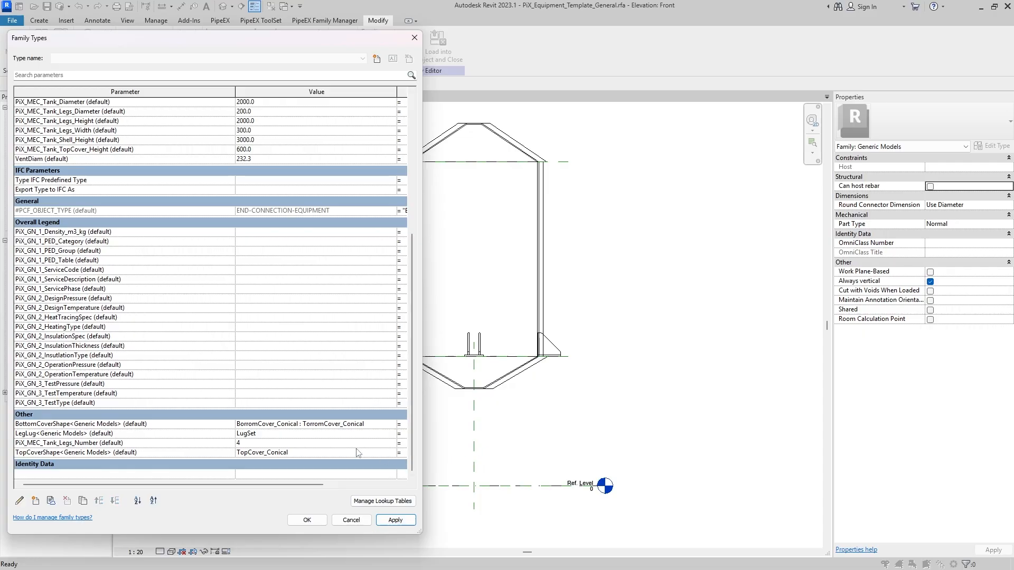
# Return the LegLug parameter to LegSet and apply it to the tank.
pyautogui.click(392, 434)
pyautogui.click(276, 457)
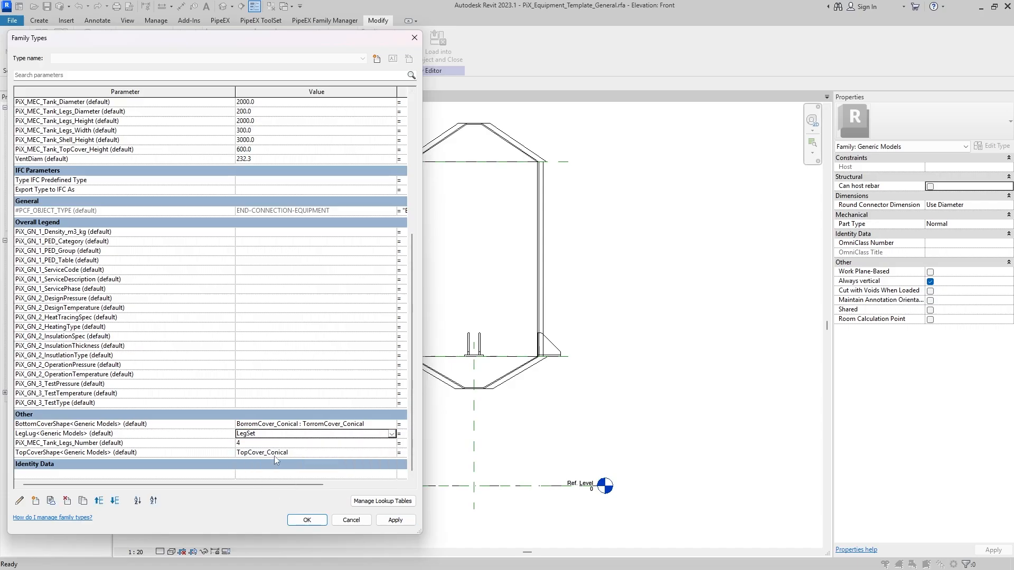
pyautogui.click(399, 522)
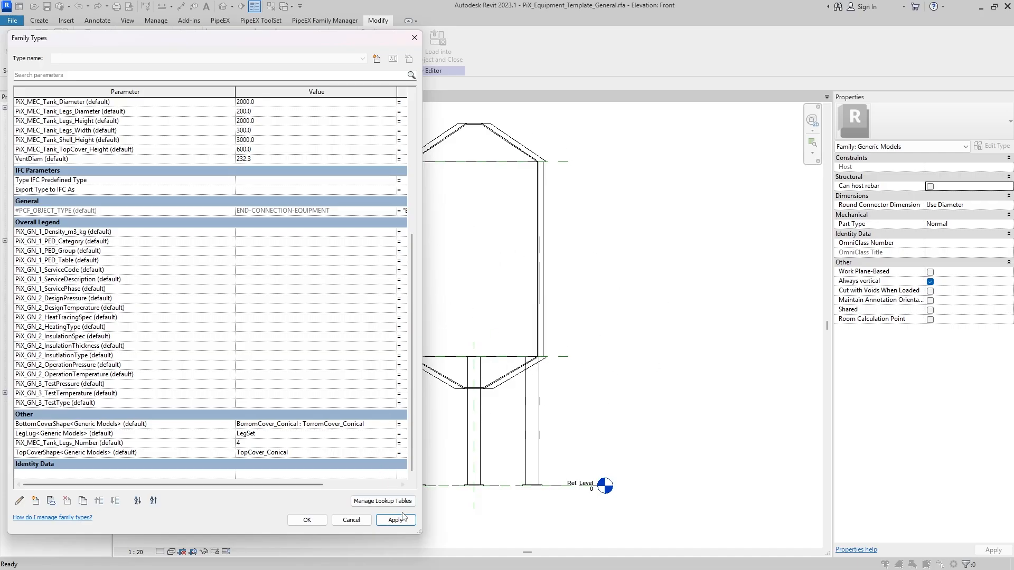
# Switch the tank's LegLug parameter to LugSet, apply it and close the family types.
pyautogui.click(392, 434)
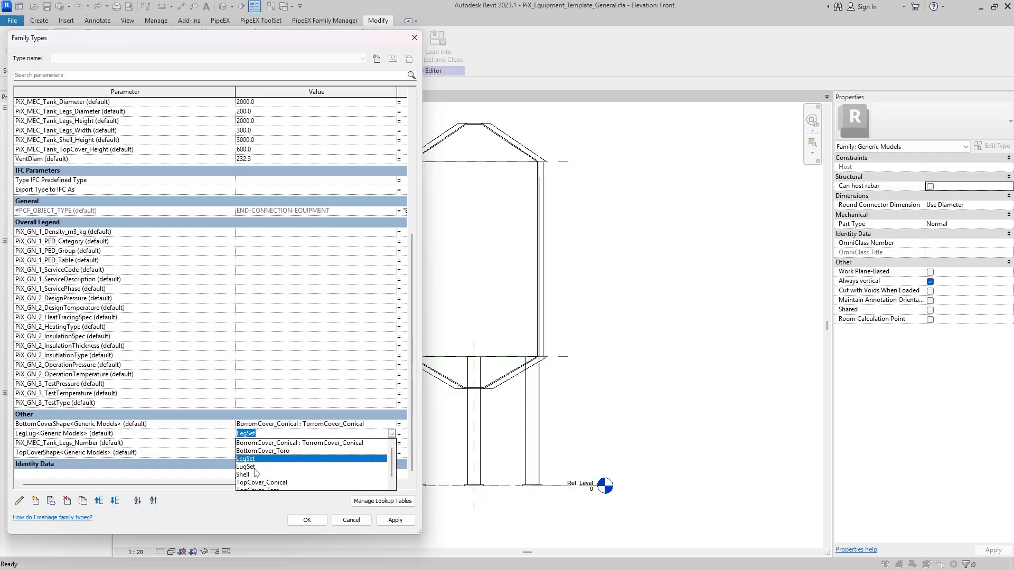
pyautogui.click(312, 463)
pyautogui.click(410, 521)
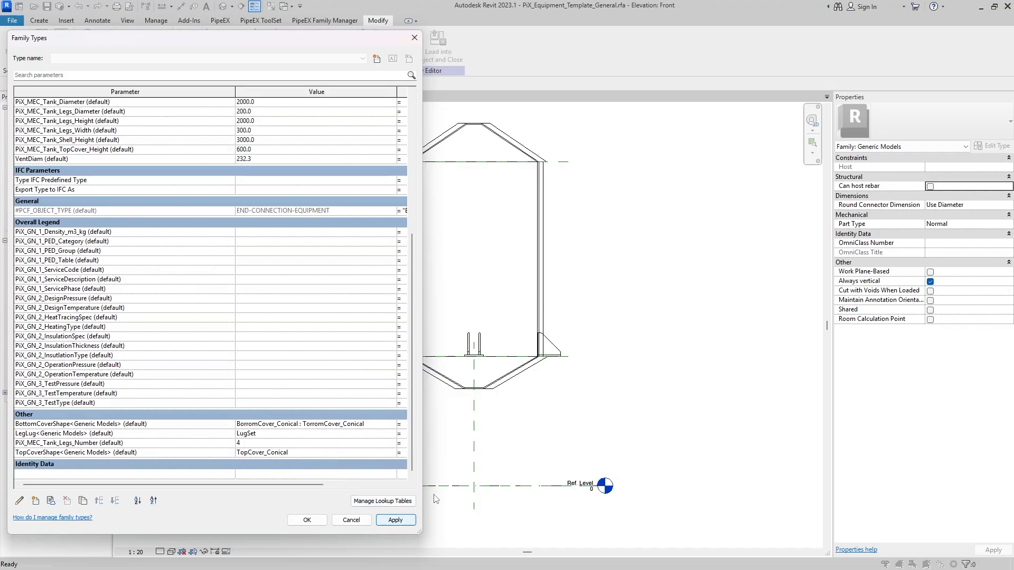
pyautogui.click(317, 520)
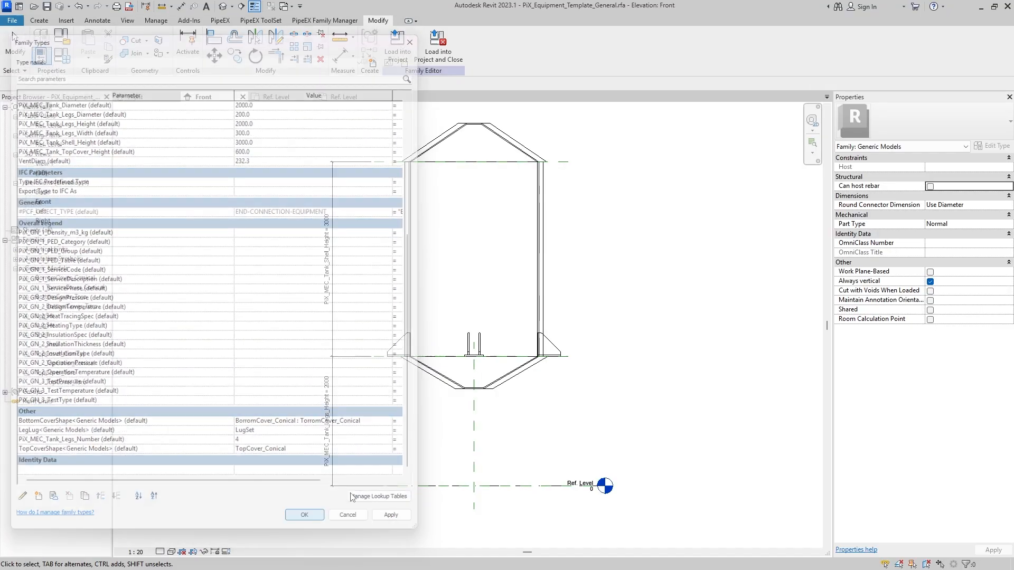
pyautogui.click(471, 348)
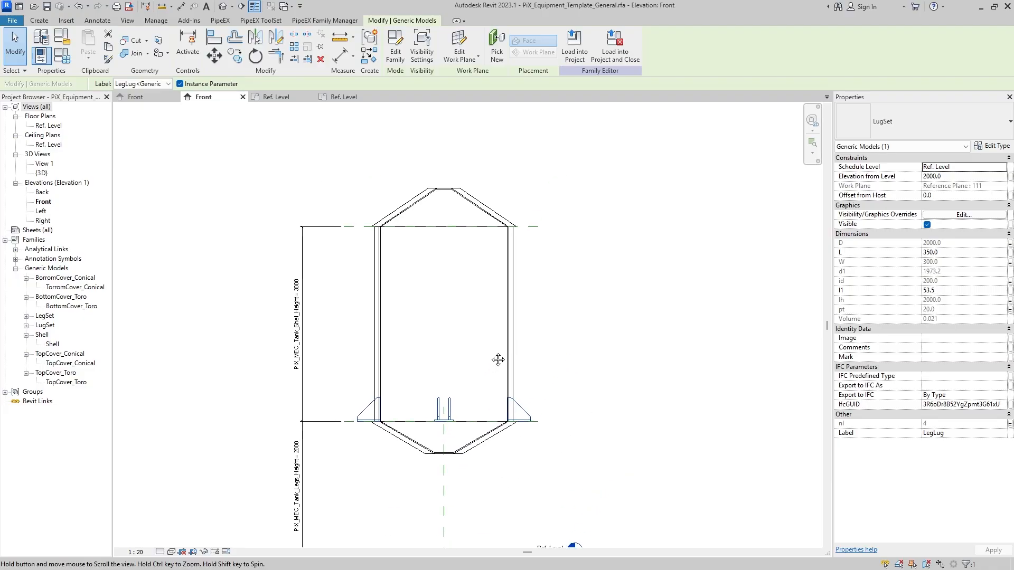
pyautogui.click(536, 416)
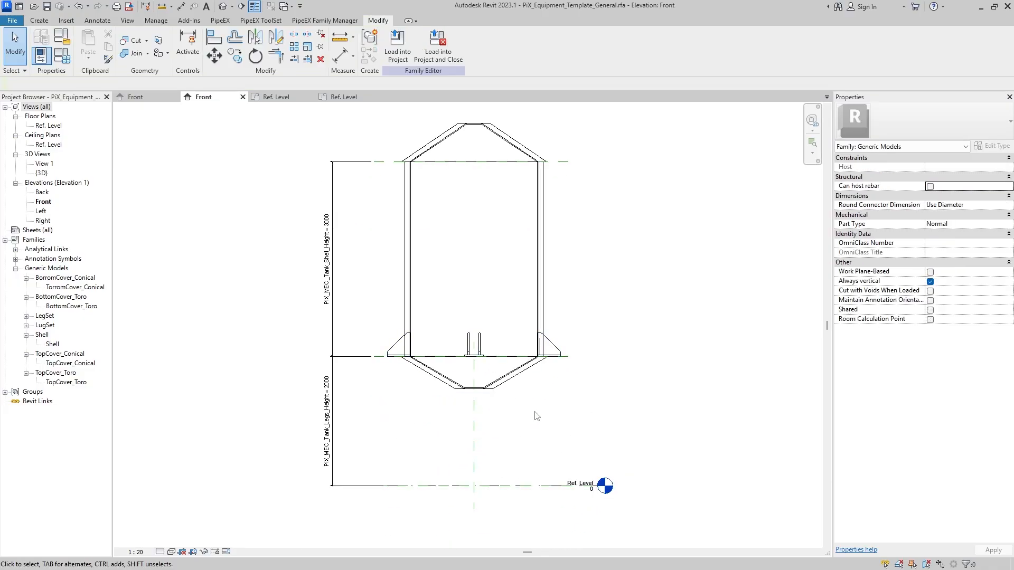
# Draw a horizontal reference plane just above the top cover of the tank.
pyautogui.click(39, 20)
pyautogui.click(598, 47)
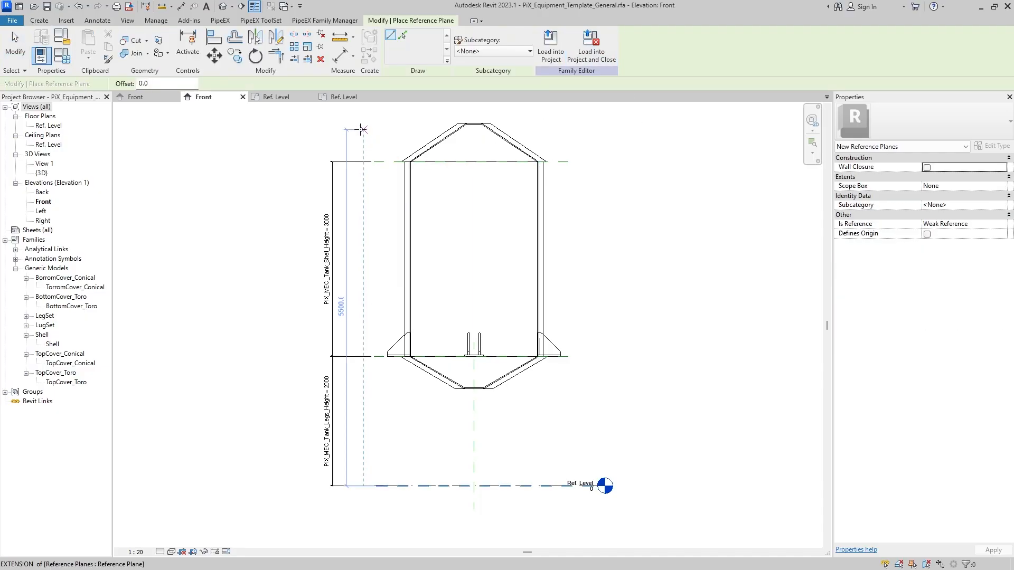
pyautogui.click(374, 357)
pyautogui.click(373, 117)
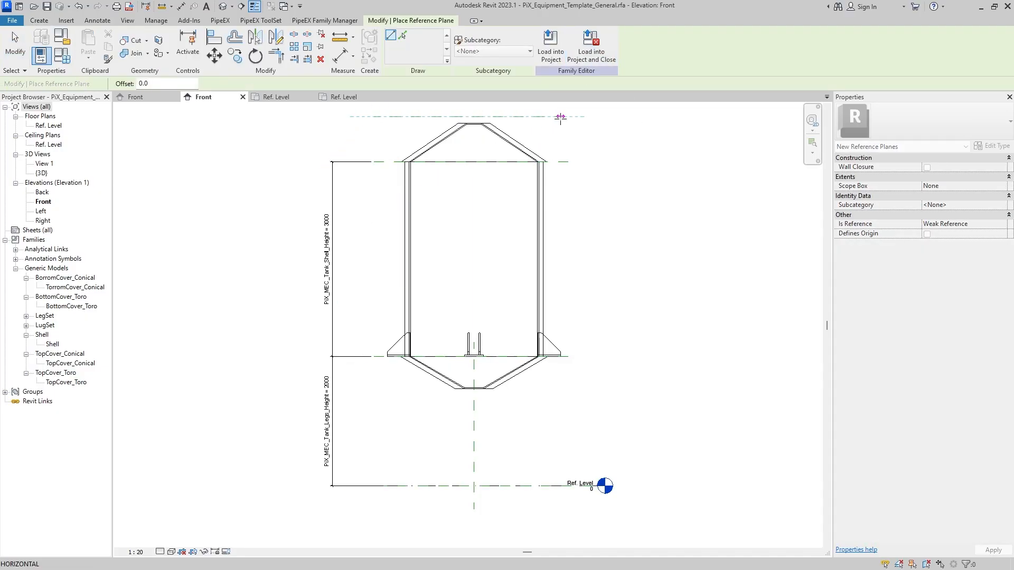
pyautogui.click(568, 116)
pyautogui.press('Escape')
pyautogui.press('Escape')
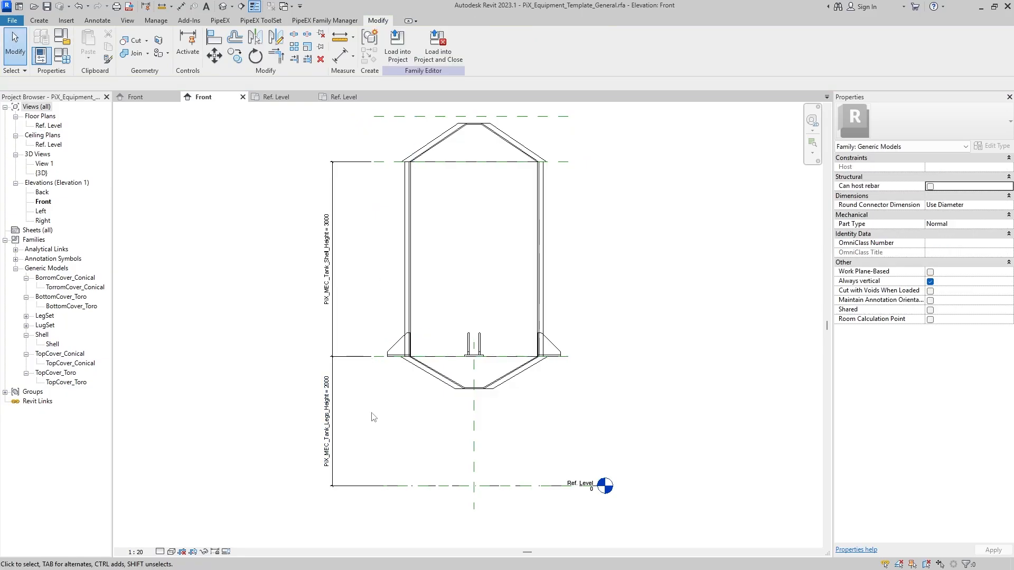
# Delete the PiX_MEC_Tank_Legs_Height dimension between Ref. Level and the shell's lower reference plane.
pyautogui.moveTo(371, 414); pyautogui.dragTo(366, 443, button='middle')
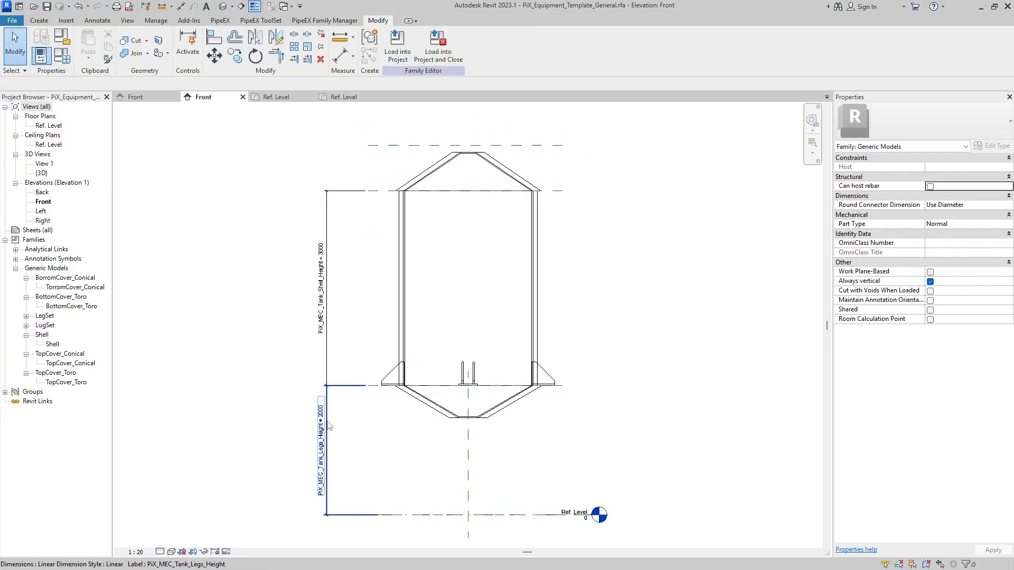
pyautogui.click(328, 426)
pyautogui.press('Delete')
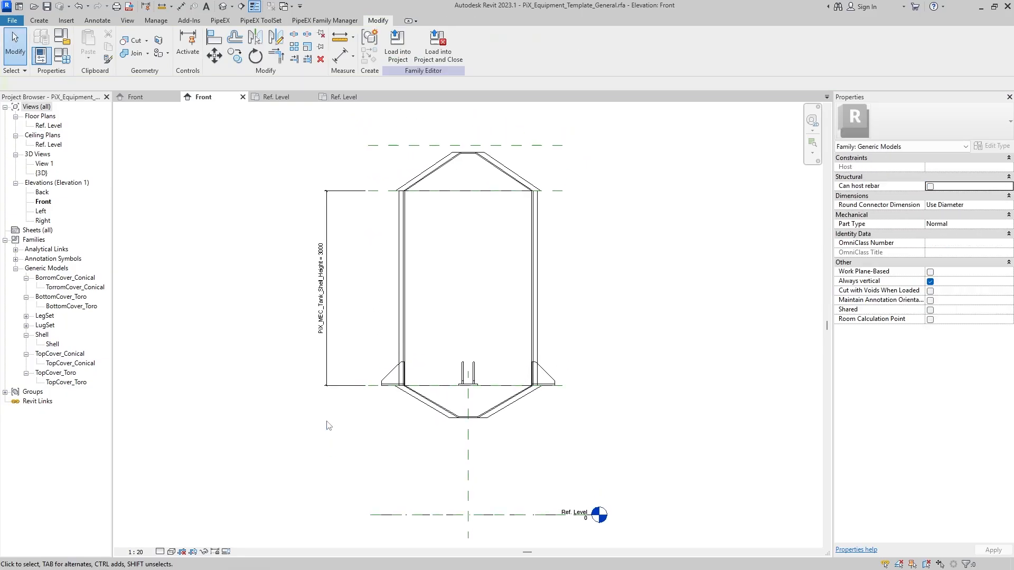
# Draw a horizontal reference plane through the lugs, slightly above the shell's lower reference plane.
pyautogui.click(42, 22)
pyautogui.click(609, 55)
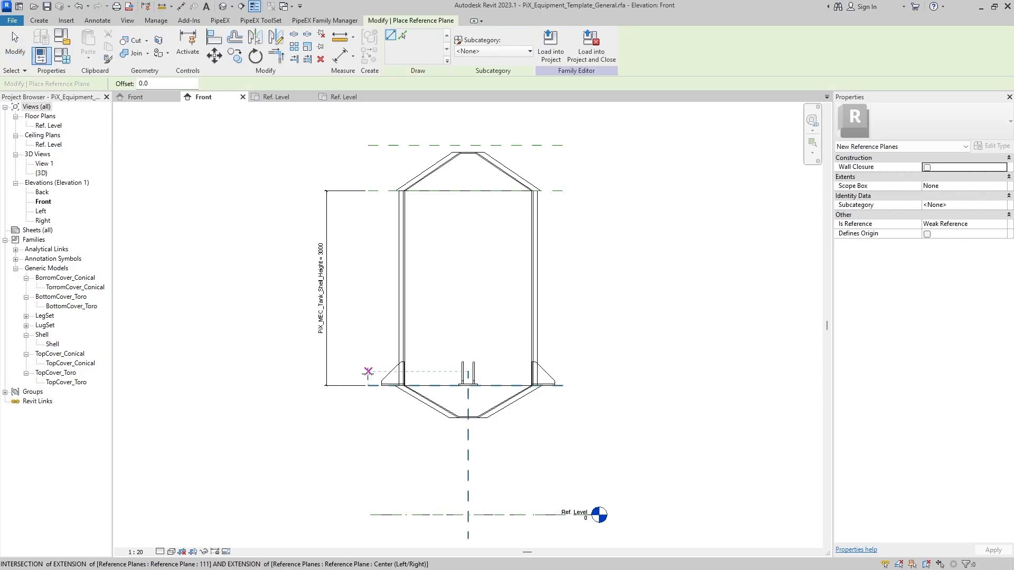
pyautogui.click(368, 372)
pyautogui.click(563, 371)
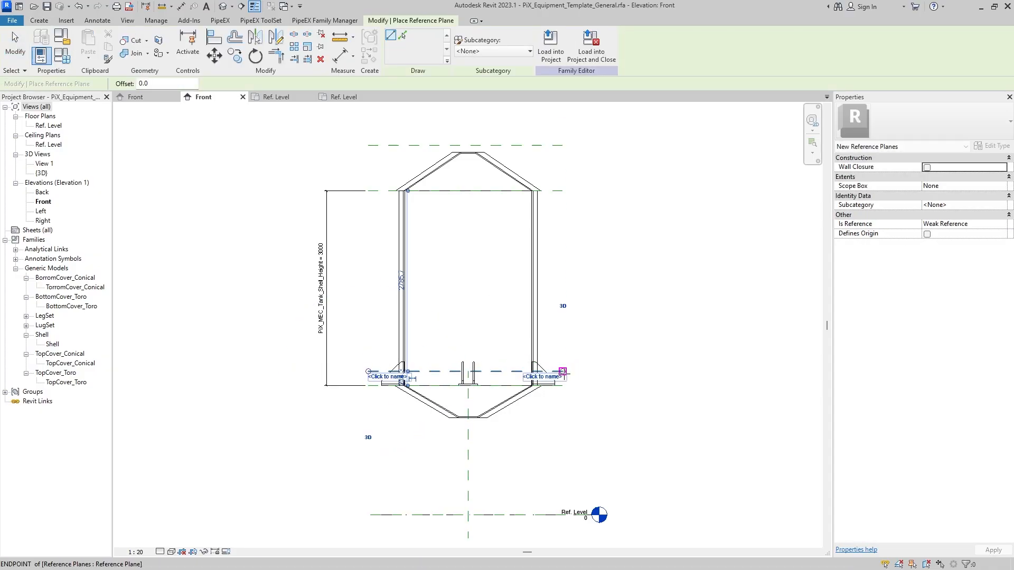
pyautogui.press('Escape')
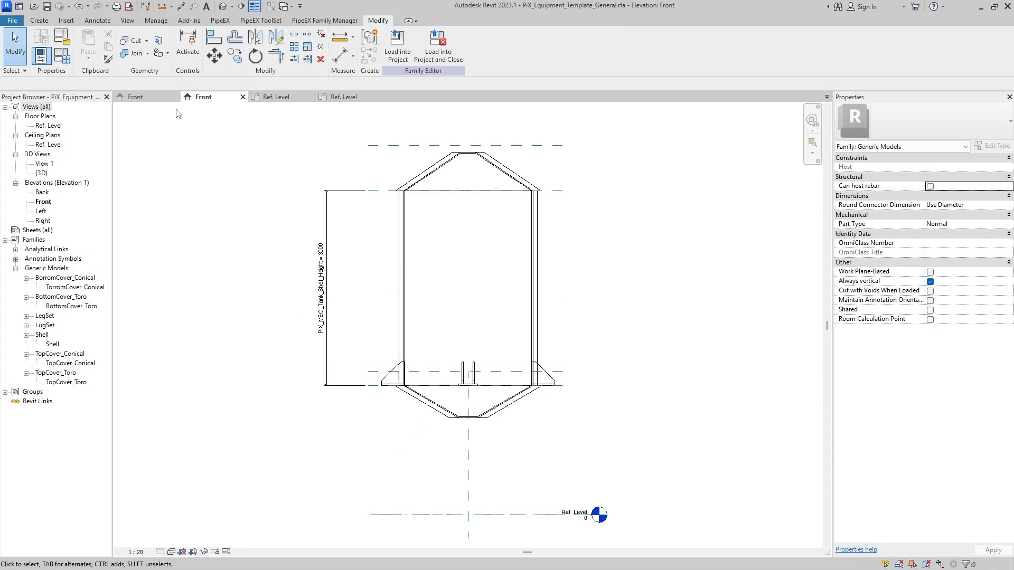
pyautogui.click(95, 19)
pyautogui.click(62, 50)
pyautogui.press('Escape')
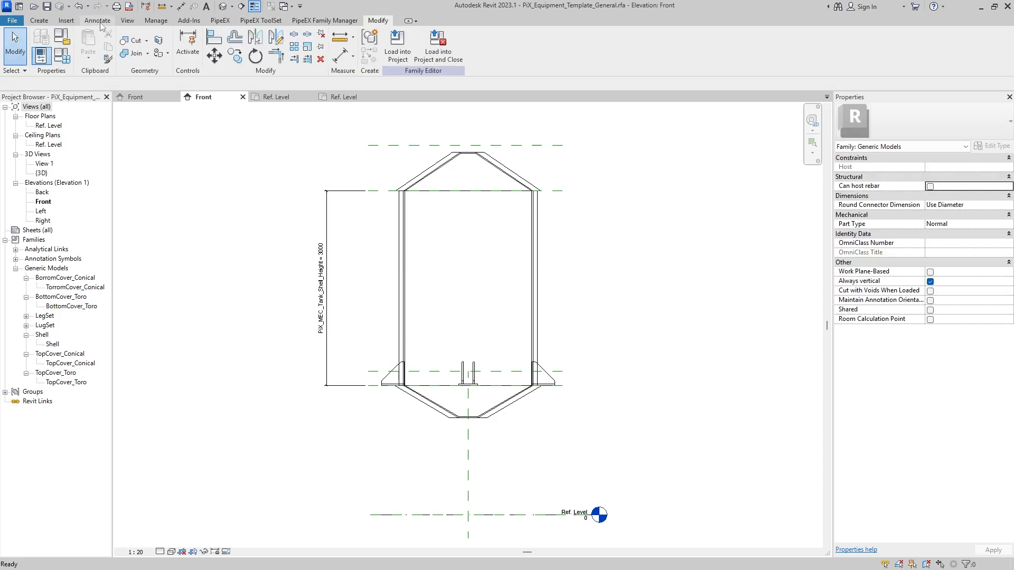
# Add aligned dimensions to the uppermost reference plane, one from Ref. Level and one from the plane at the top of the shell.
pyautogui.click(96, 22)
pyautogui.click(54, 52)
pyautogui.click(389, 514)
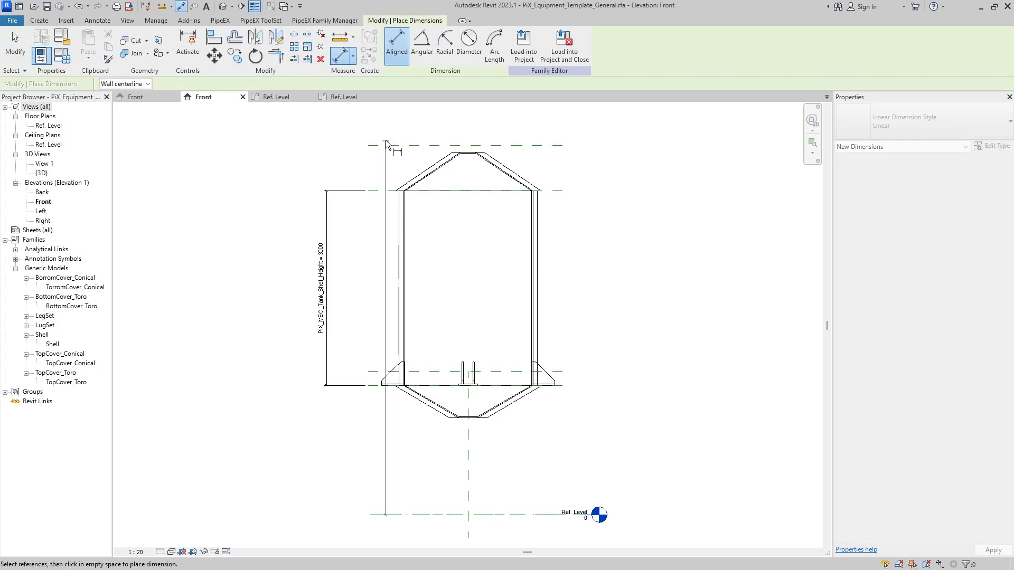
pyautogui.click(325, 144)
pyautogui.click(277, 144)
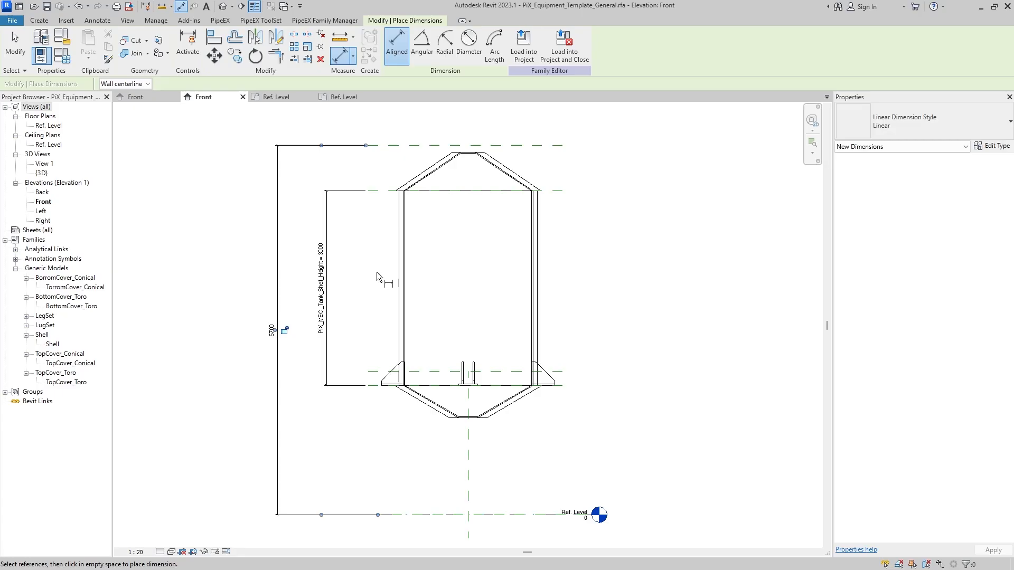
pyautogui.click(375, 191)
pyautogui.click(379, 146)
pyautogui.click(330, 156)
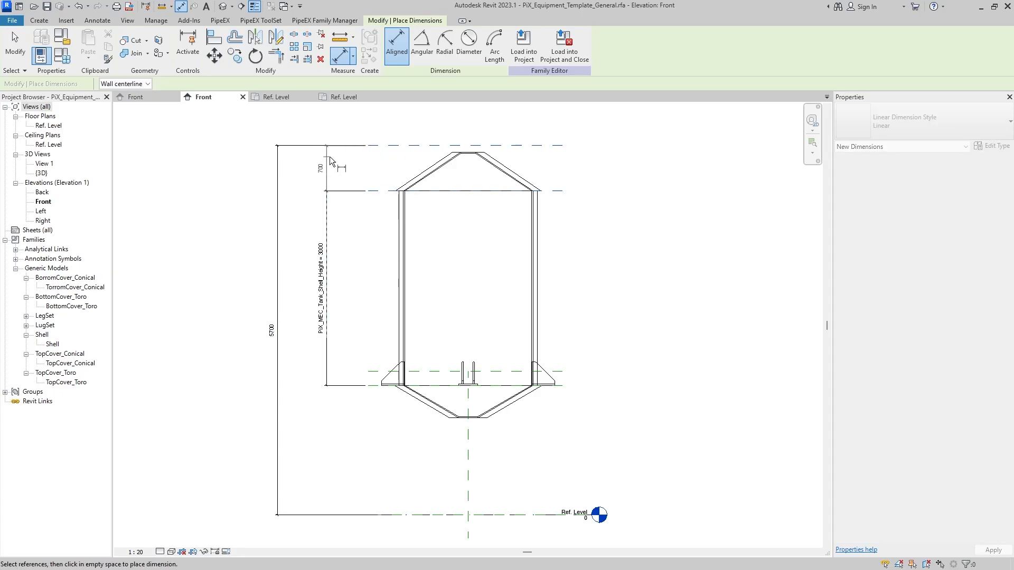
pyautogui.press('Escape')
pyautogui.press('Escape')
# Label the overall height dimension with the shared instance parameter PiX_PPG_Height from the PiX_PPG_GEOMETRY group.
pyautogui.click(278, 390)
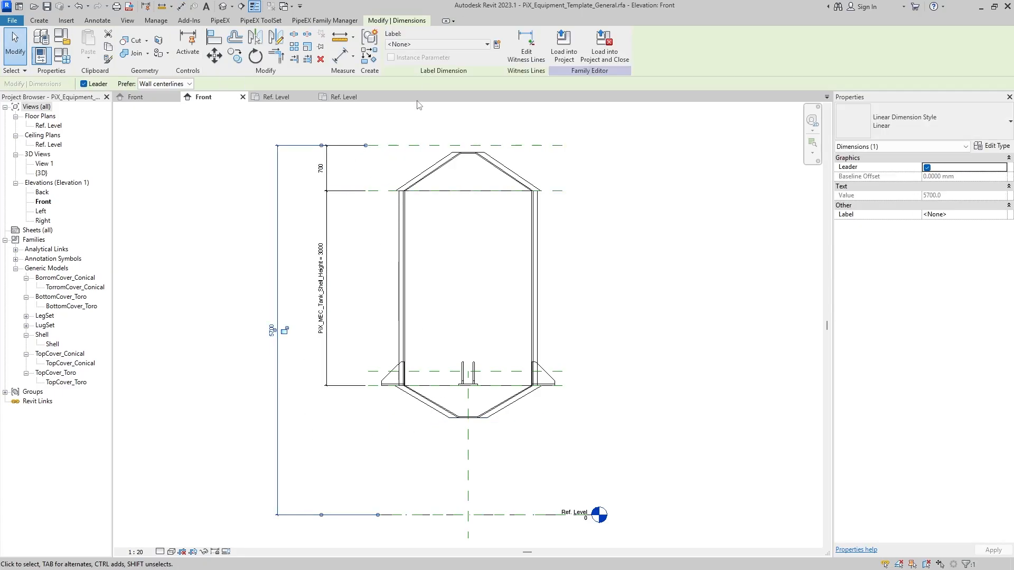
pyautogui.click(497, 45)
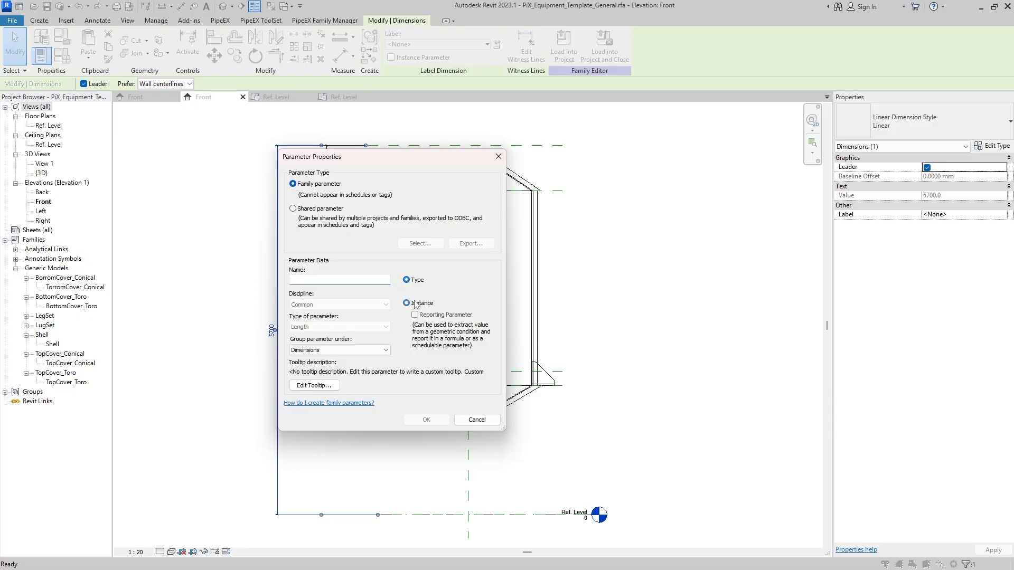
pyautogui.click(329, 210)
pyautogui.click(420, 243)
pyautogui.click(355, 237)
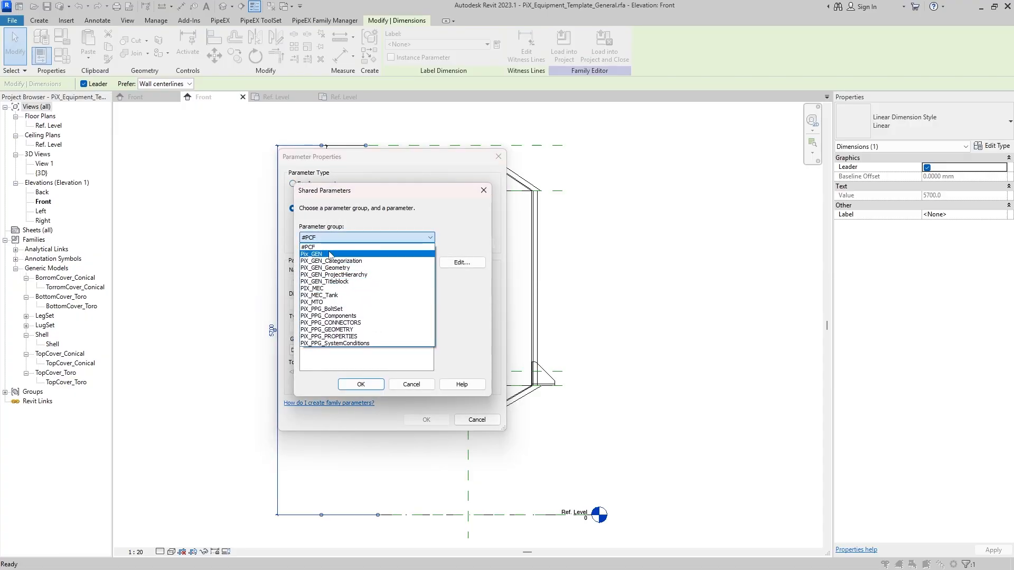
pyautogui.click(340, 330)
pyautogui.click(335, 268)
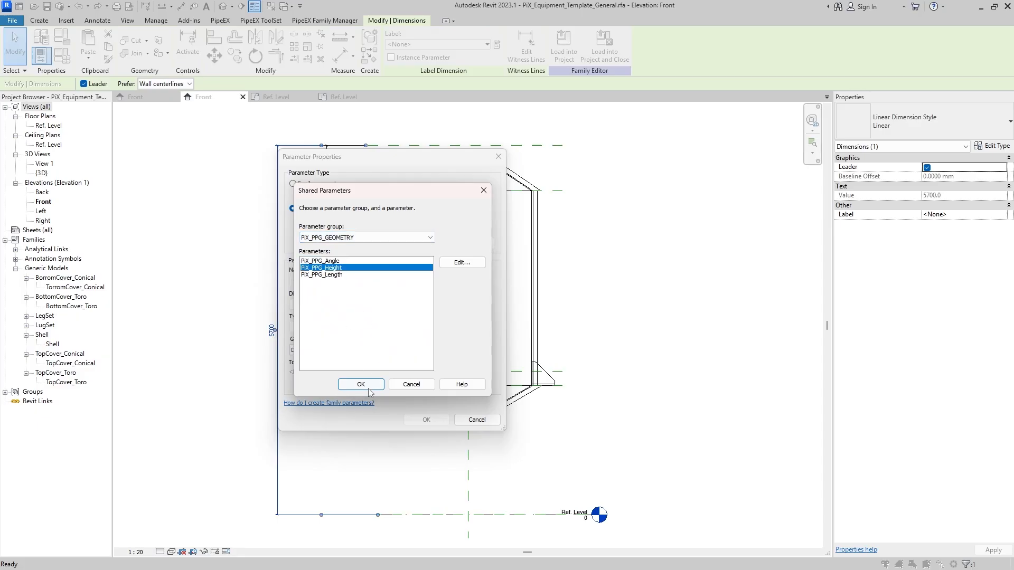
pyautogui.click(367, 238)
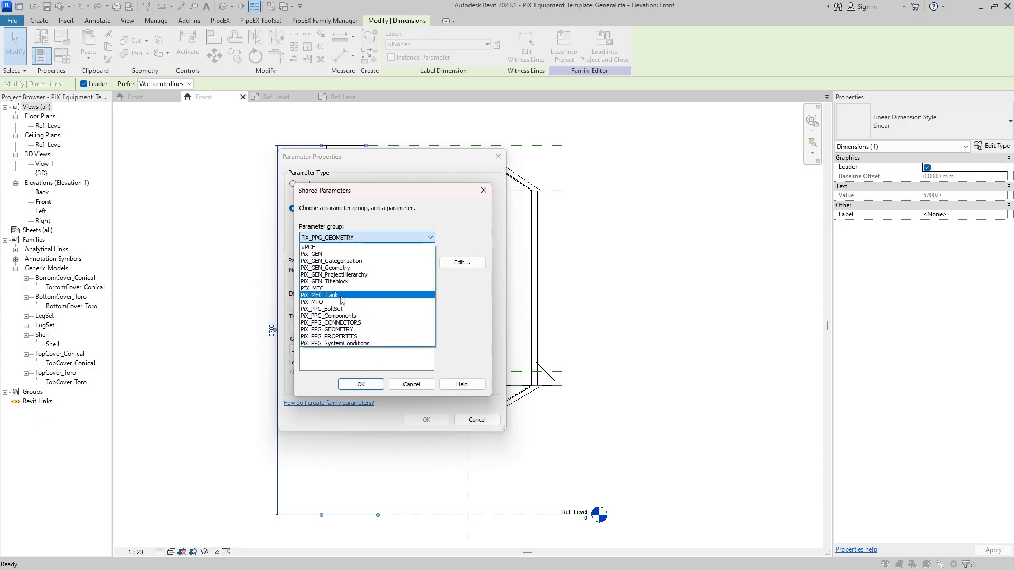
pyautogui.click(359, 297)
pyautogui.click(359, 238)
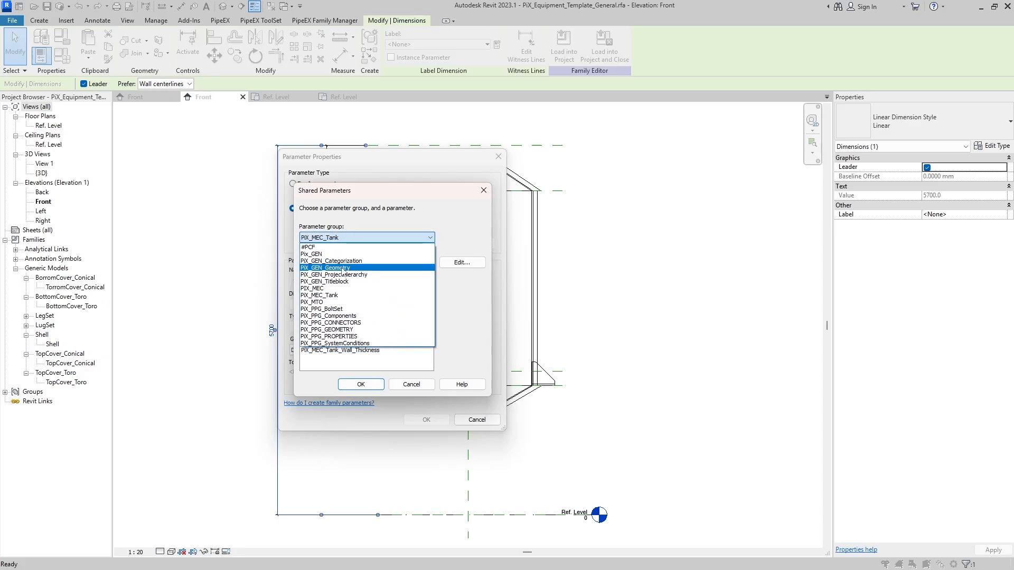
pyautogui.click(343, 254)
pyautogui.click(354, 240)
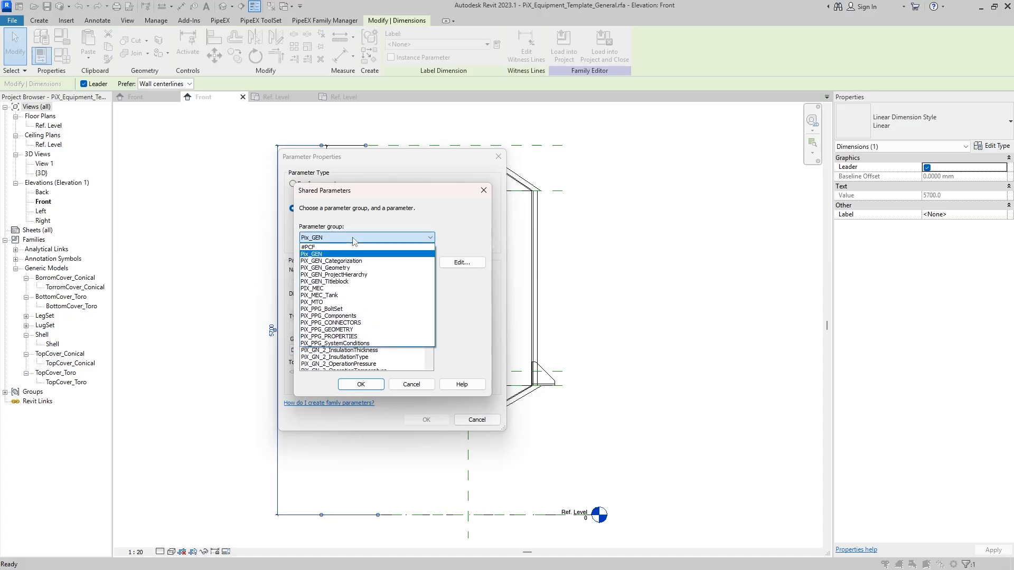
pyautogui.click(341, 329)
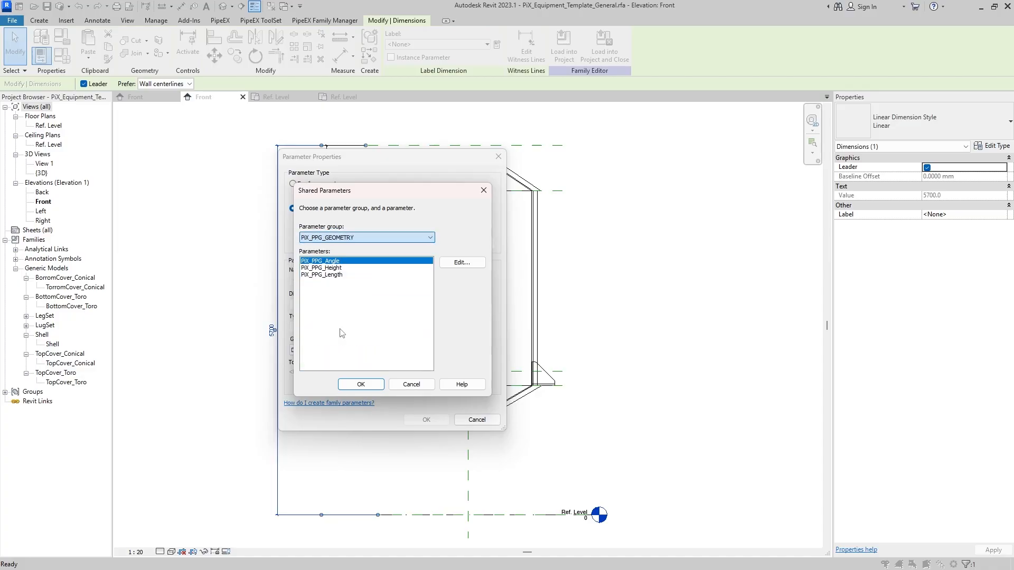
pyautogui.click(337, 269)
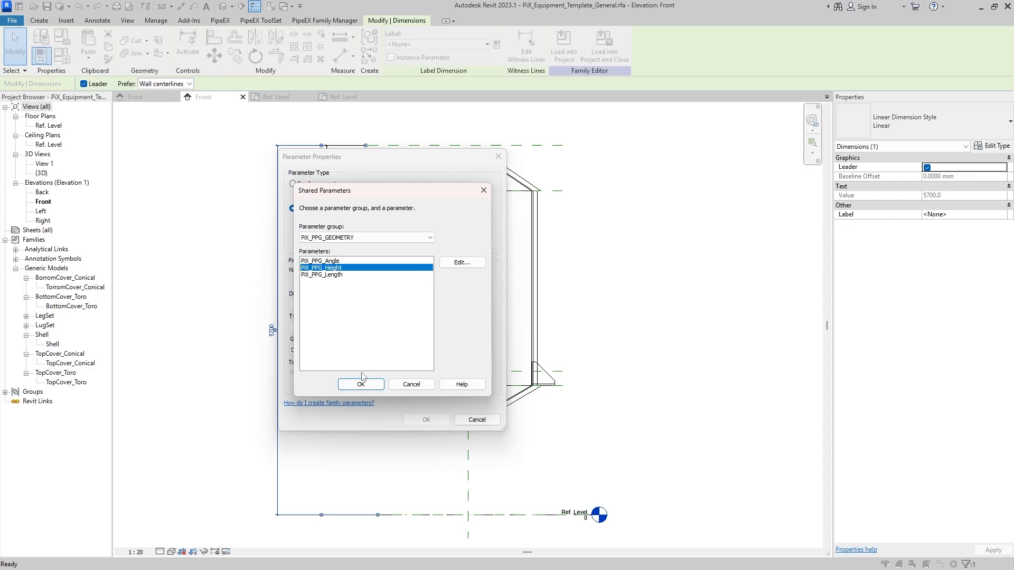
pyautogui.click(360, 384)
pyautogui.click(432, 421)
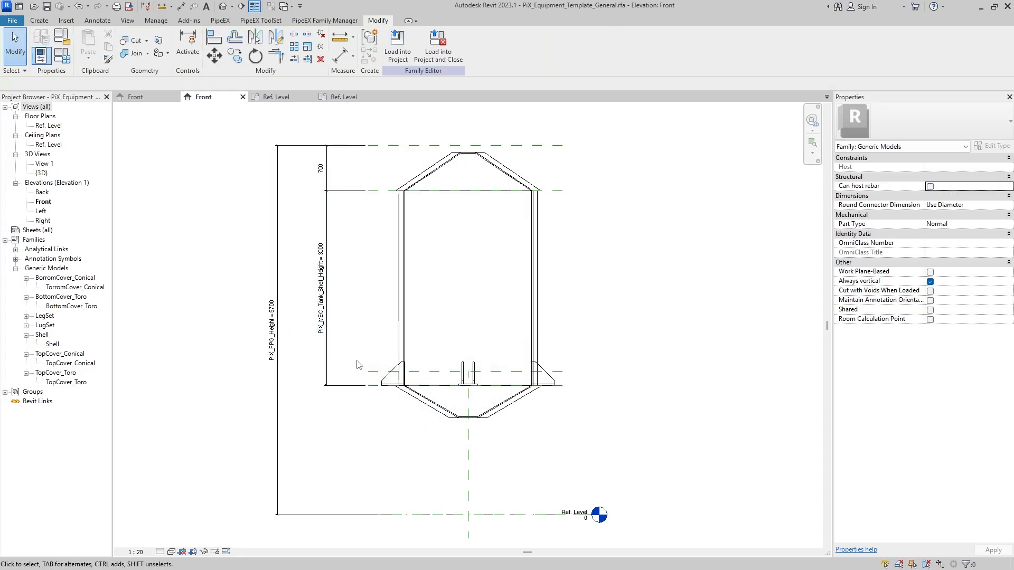
# Label the dimension across the top cover with the existing parameter PiX_MEC_Tank_TopCover_Height.
pyautogui.moveTo(357, 365); pyautogui.dragTo(353, 386, button='middle')
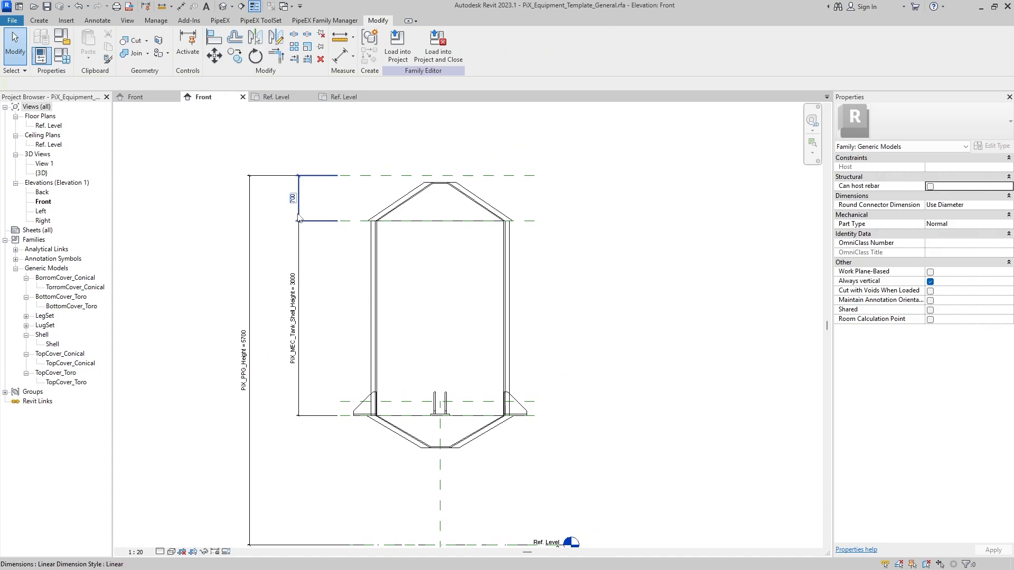
pyautogui.click(297, 198)
pyautogui.click(449, 44)
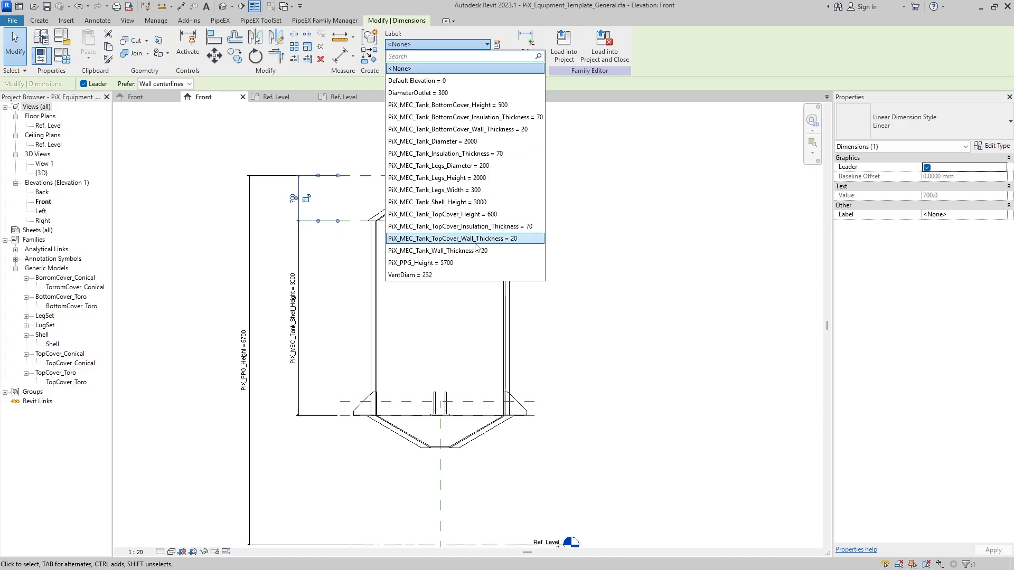
pyautogui.click(479, 214)
pyautogui.click(600, 214)
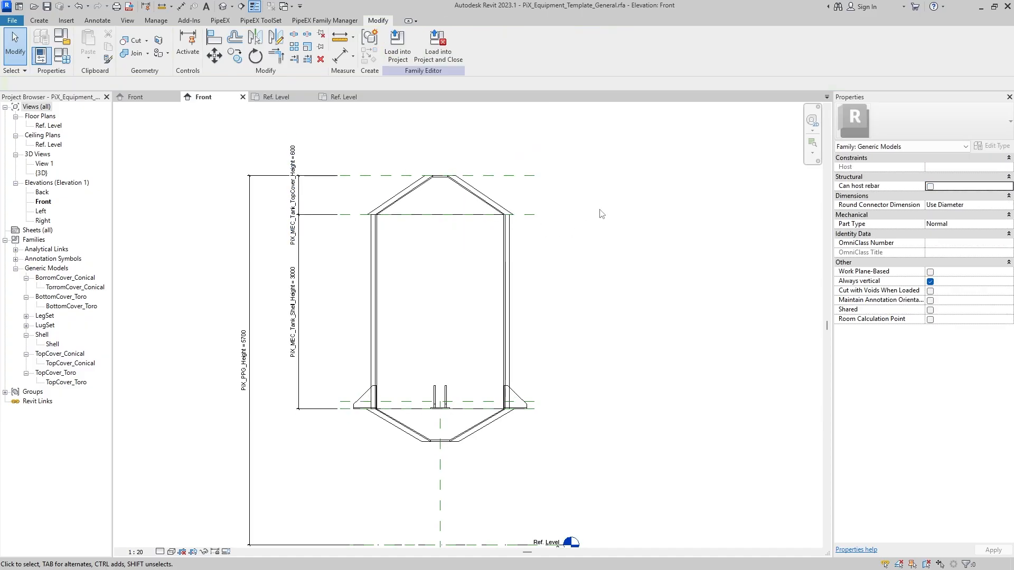
# Name the horizontal reference plane running through the lugs LegLug.
pyautogui.scroll(3, 517, 300)
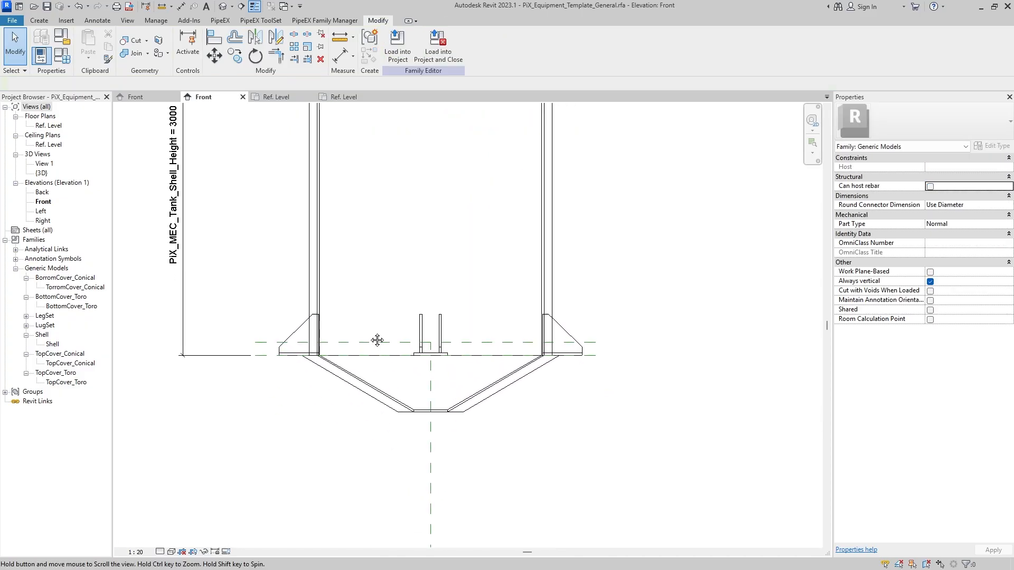
pyautogui.scroll(2, 371, 337)
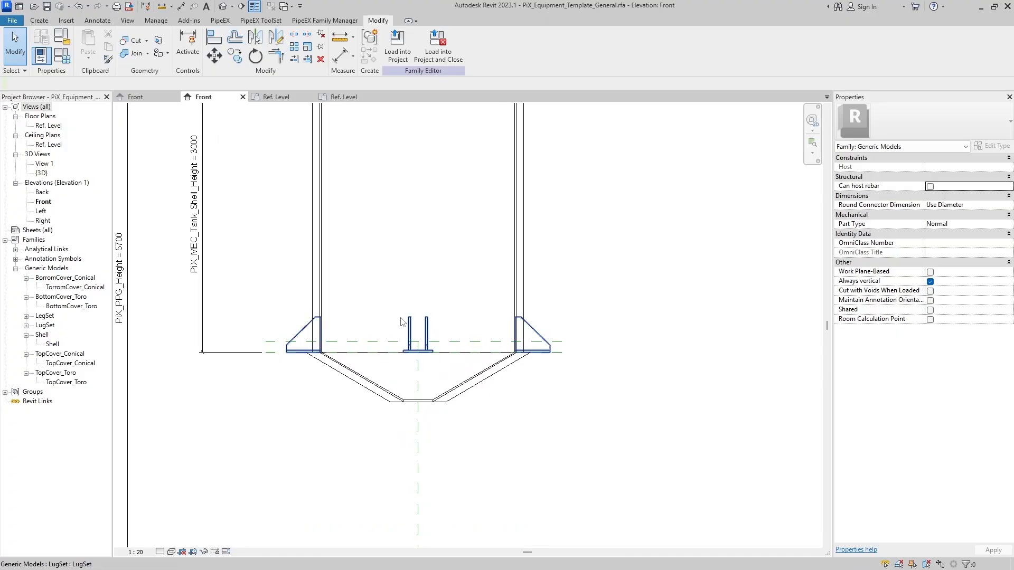
pyautogui.click(346, 344)
pyautogui.click(264, 350)
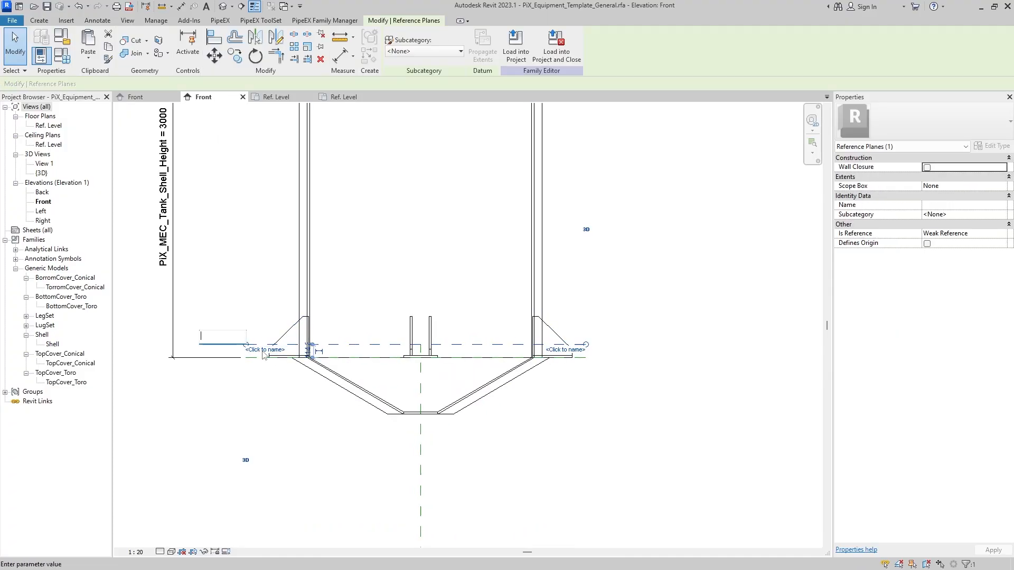
pyautogui.write('Lug')
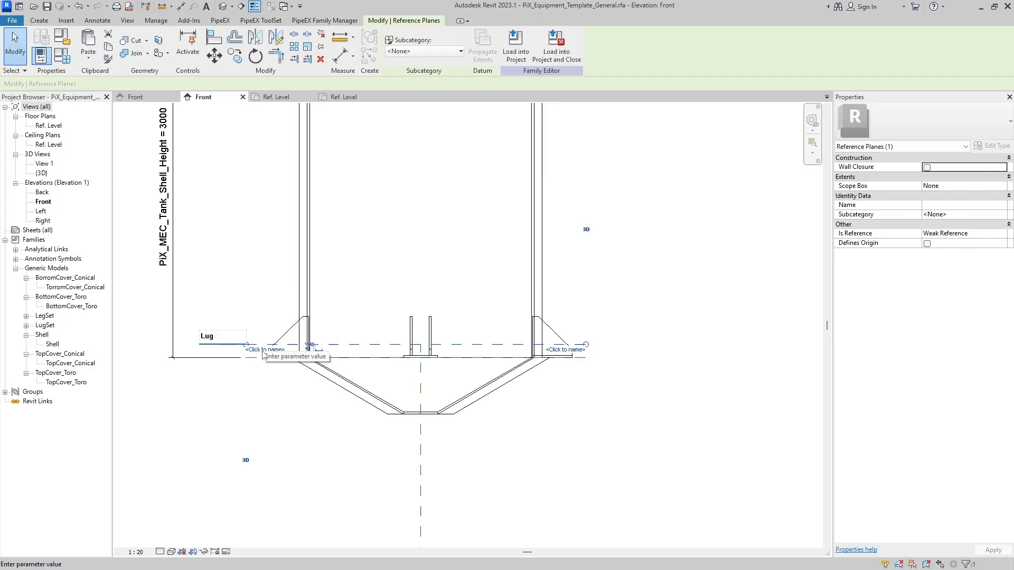
pyautogui.press('BackSpace')
pyautogui.press('BackSpace')
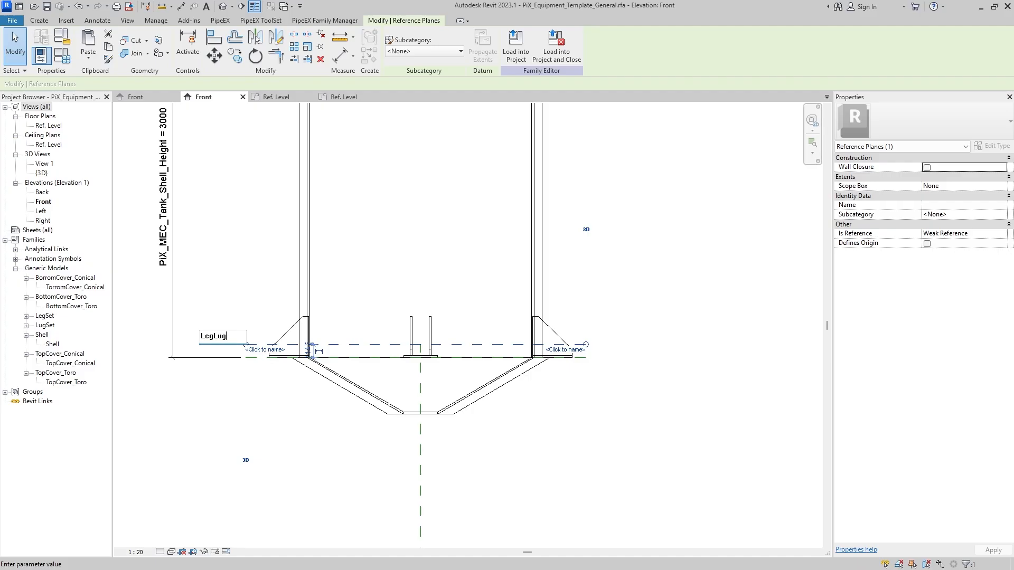
pyautogui.press('Return')
# Select all reference planes in the family and set their Is Reference property to Not a Reference.
pyautogui.scroll(-2, 384, 216)
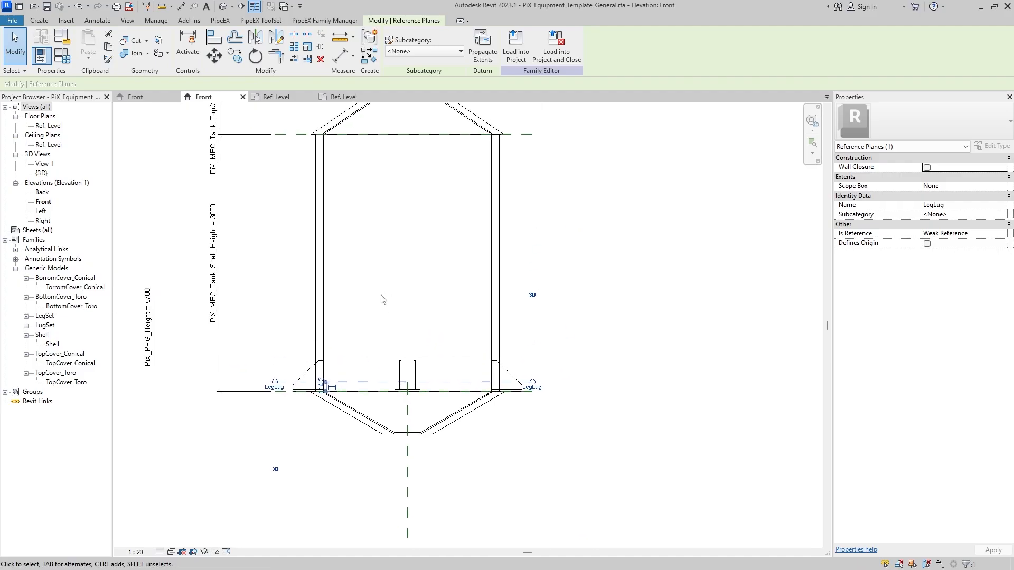
pyautogui.scroll(-2, 415, 297)
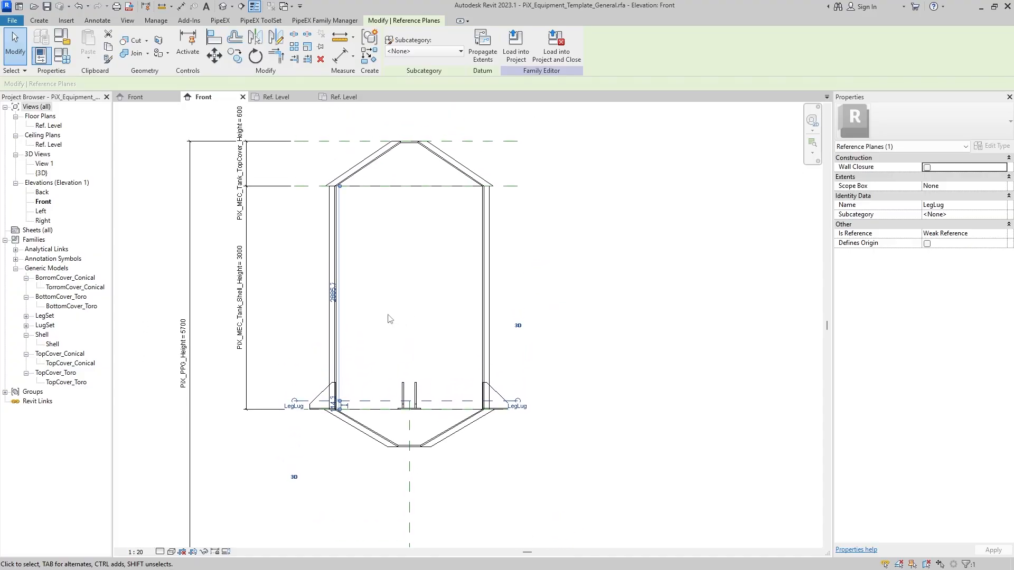
pyautogui.rightClick(522, 327)
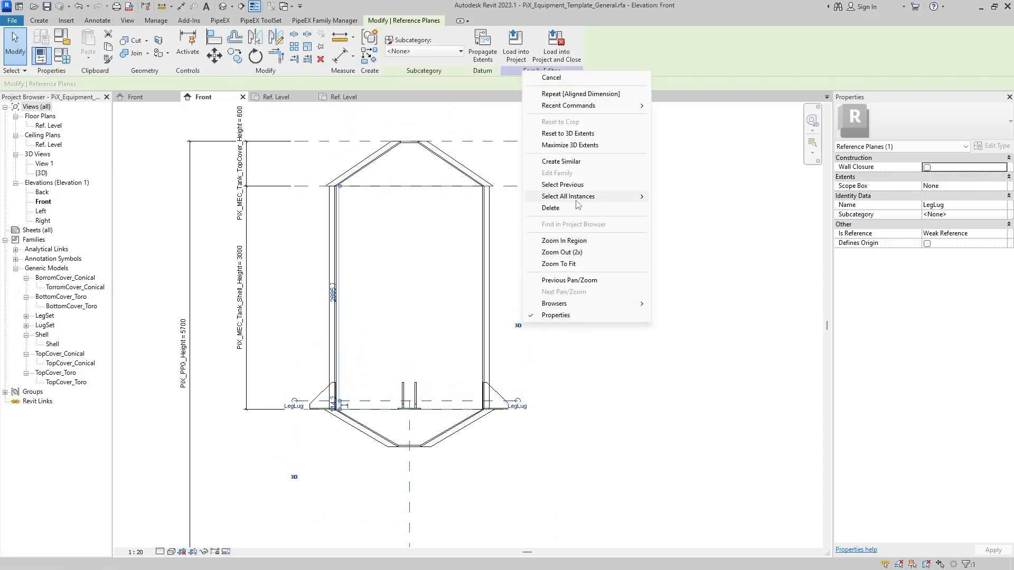
pyautogui.moveTo(581, 196)
pyautogui.click(682, 201)
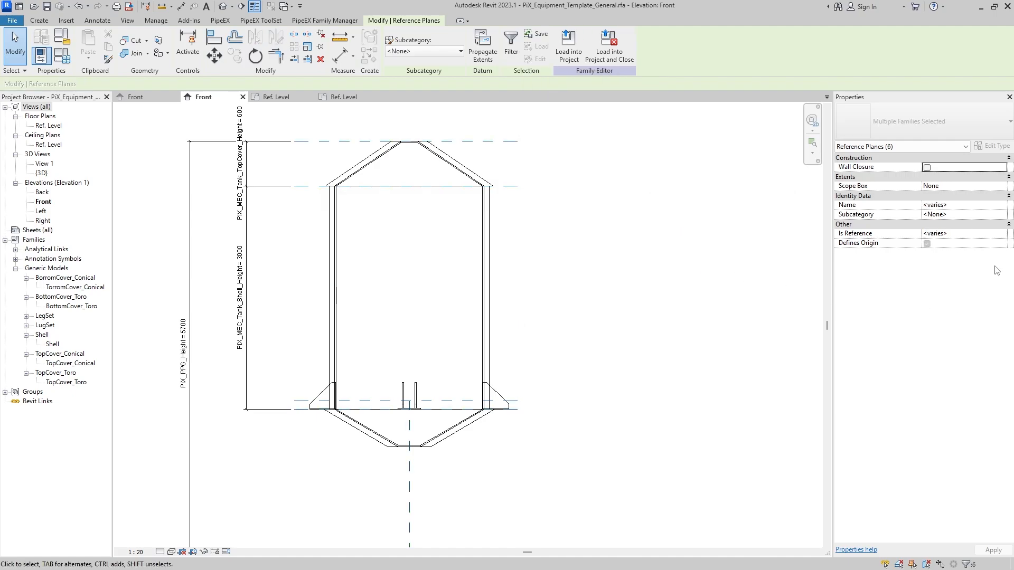
pyautogui.click(1005, 234)
pyautogui.click(998, 229)
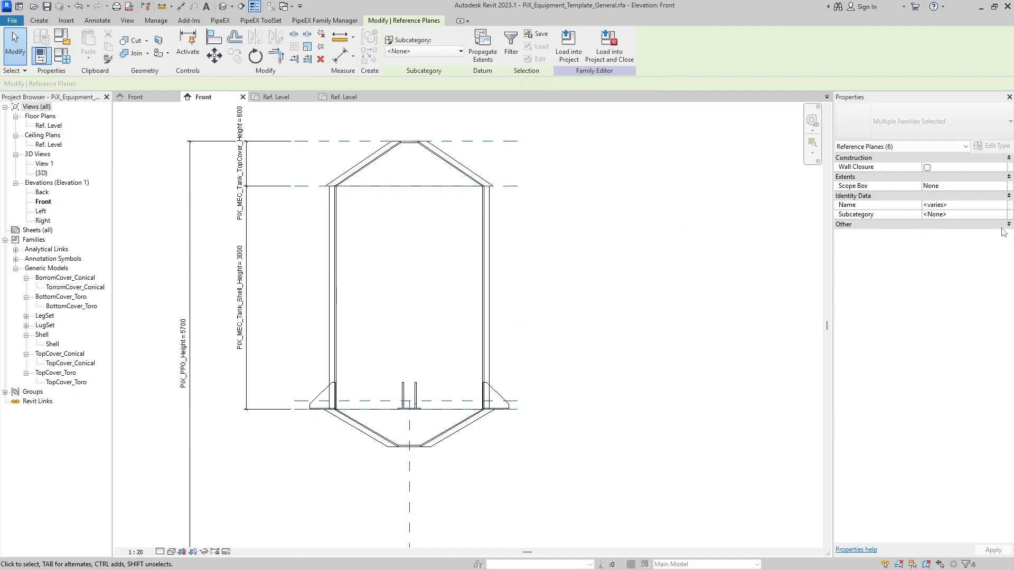
pyautogui.click(1002, 228)
pyautogui.click(1002, 233)
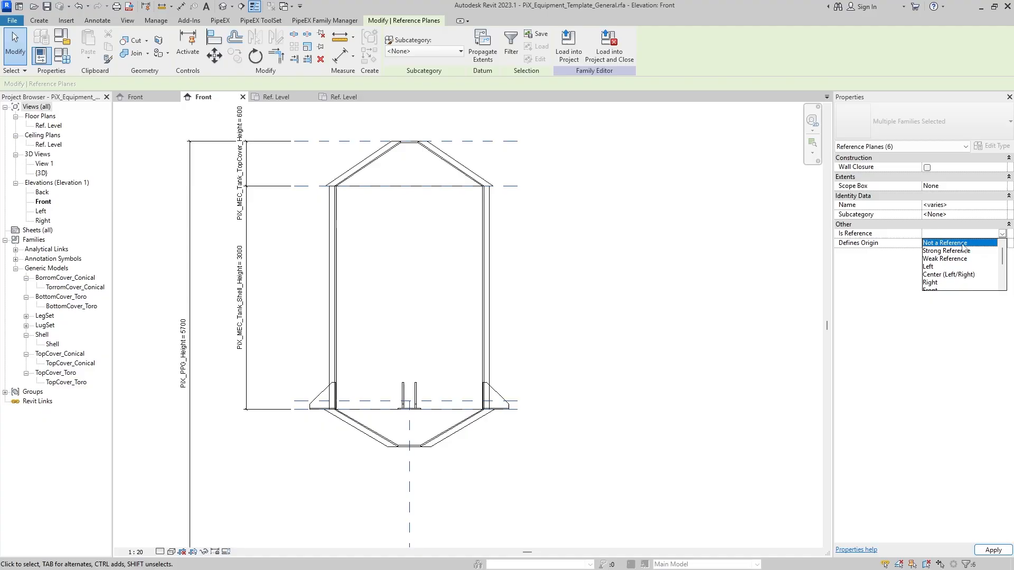
pyautogui.click(963, 243)
pyautogui.click(512, 329)
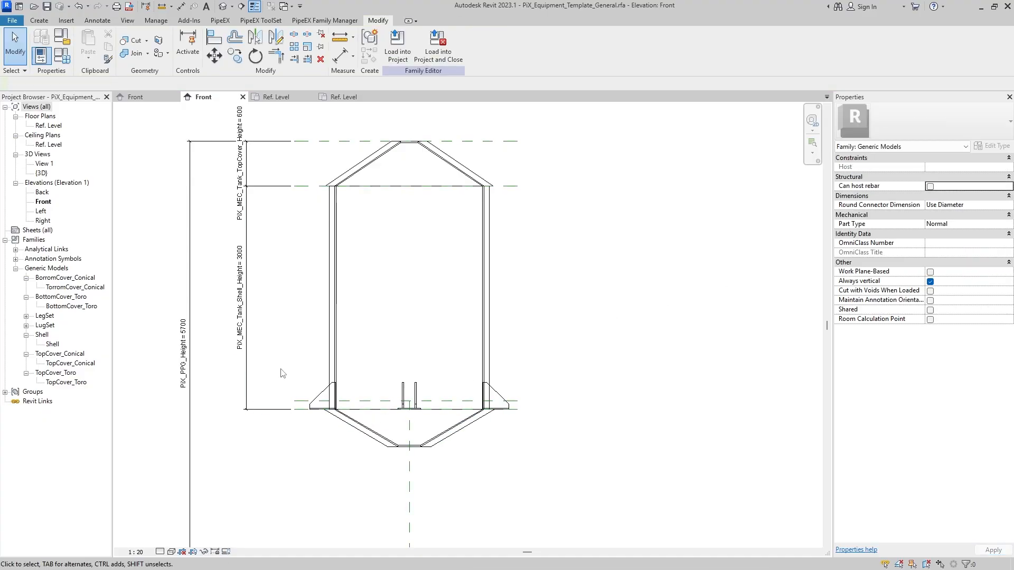
# Set the LegLug reference plane's Is Reference property to Strong Reference.
pyautogui.click(298, 401)
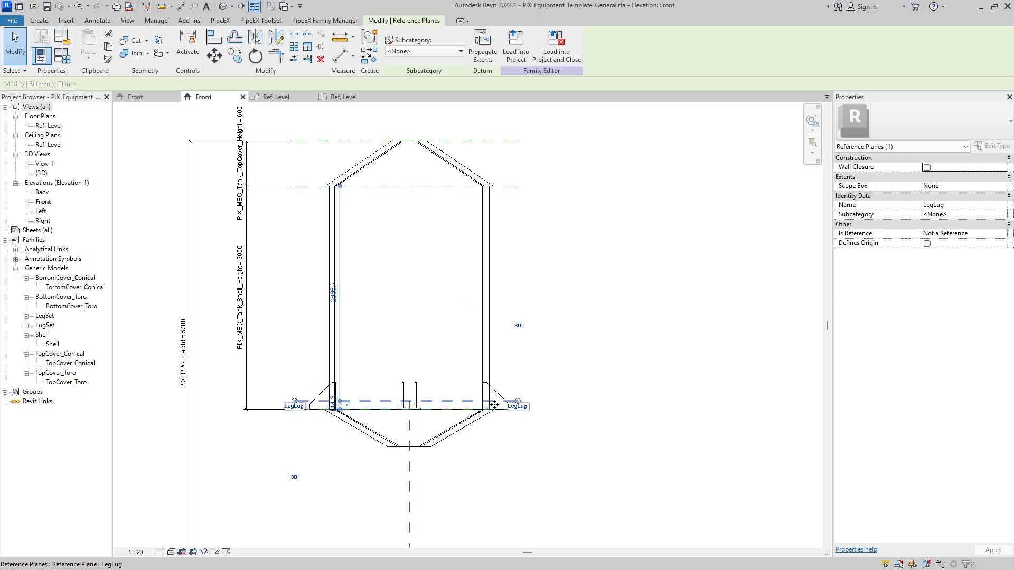
pyautogui.moveTo(523, 448); pyautogui.dragTo(551, 396, button='middle')
pyautogui.scroll(-1, 521, 295)
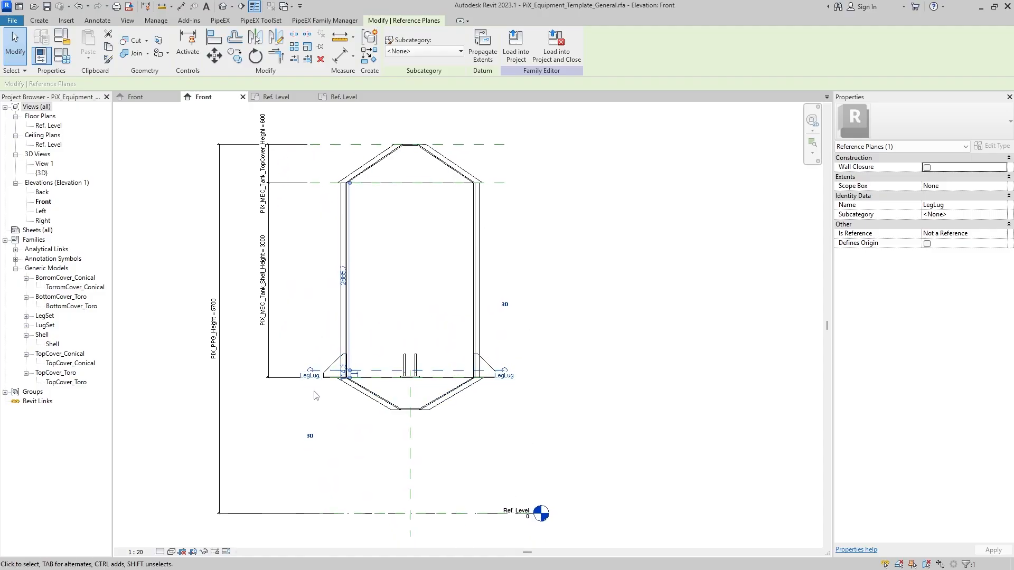
pyautogui.scroll(3, 306, 366)
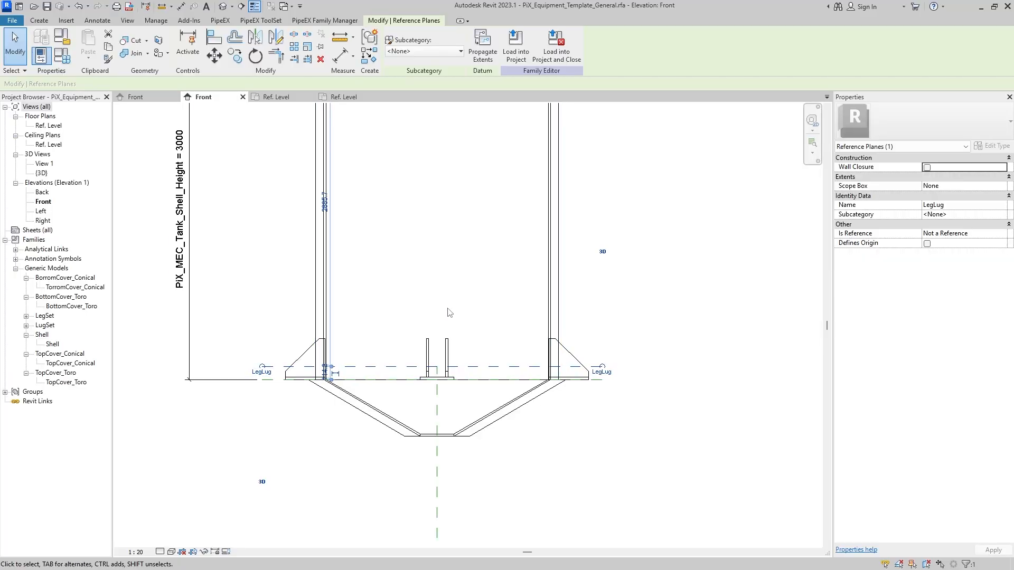
pyautogui.click(1006, 235)
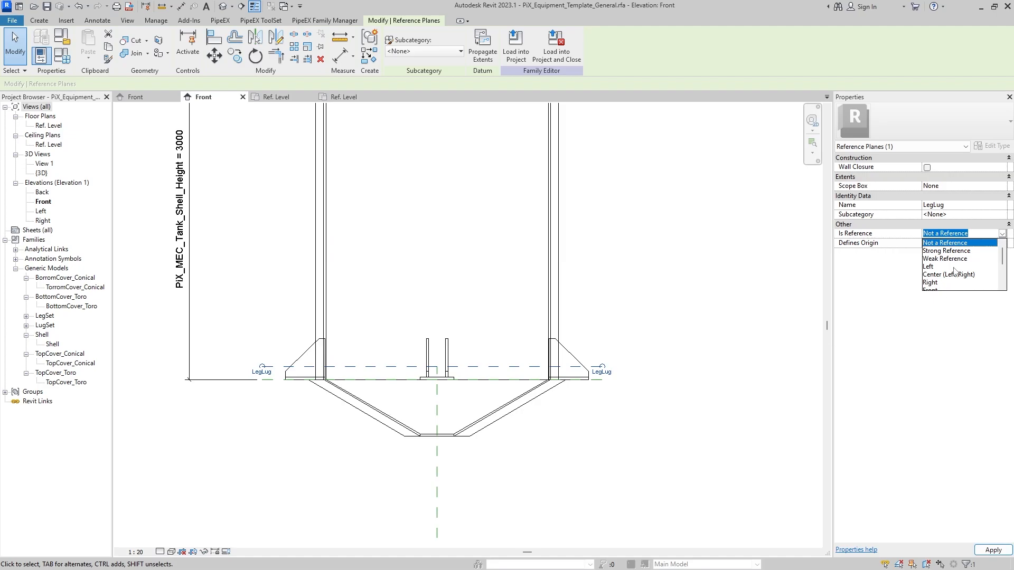
pyautogui.click(950, 251)
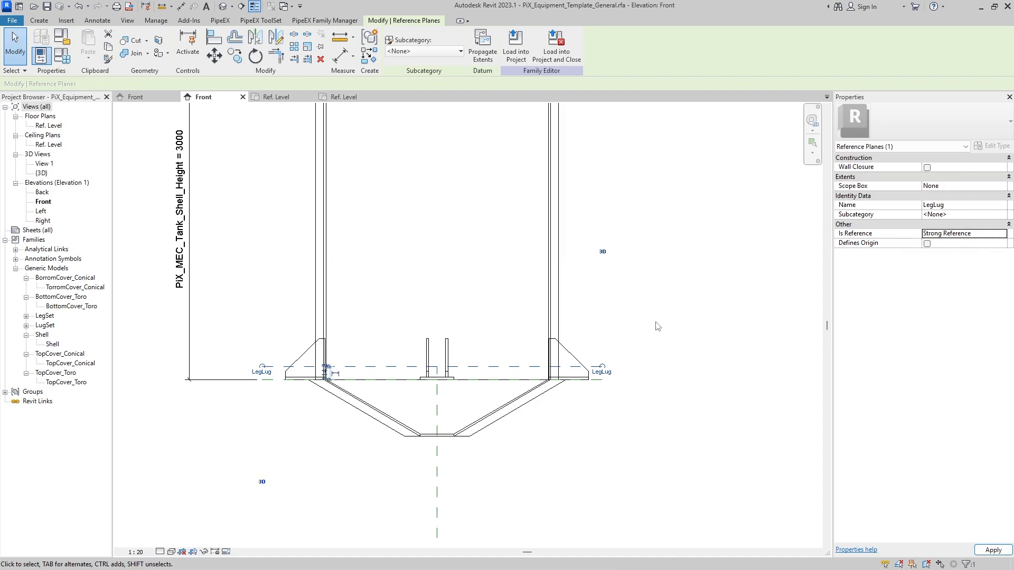
pyautogui.click(650, 273)
pyautogui.scroll(-3, 370, 338)
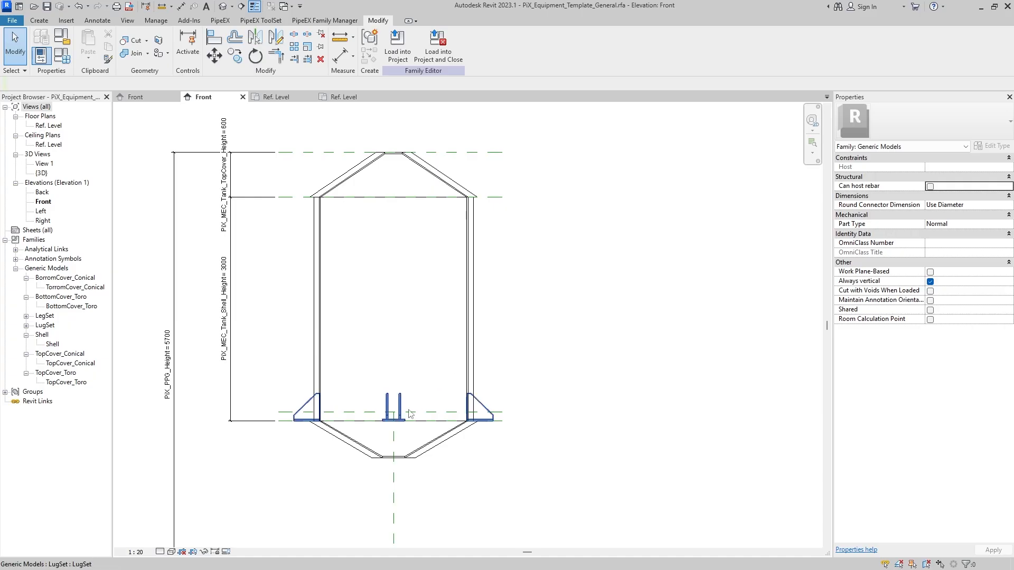
pyautogui.moveTo(414, 394); pyautogui.dragTo(426, 374, button='middle')
pyautogui.scroll(2, 427, 373)
pyautogui.click(408, 392)
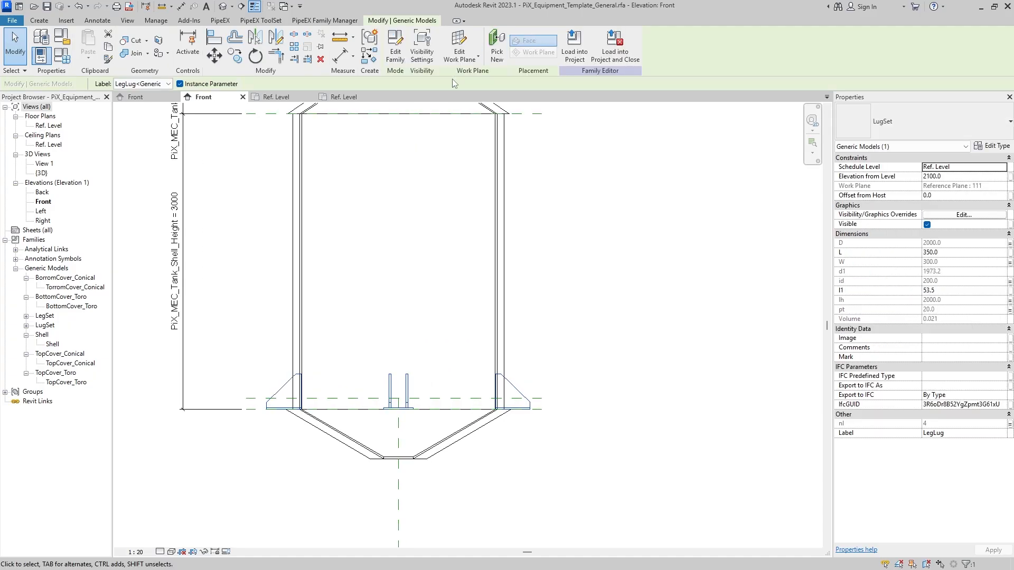
pyautogui.click(439, 321)
pyautogui.click(430, 398)
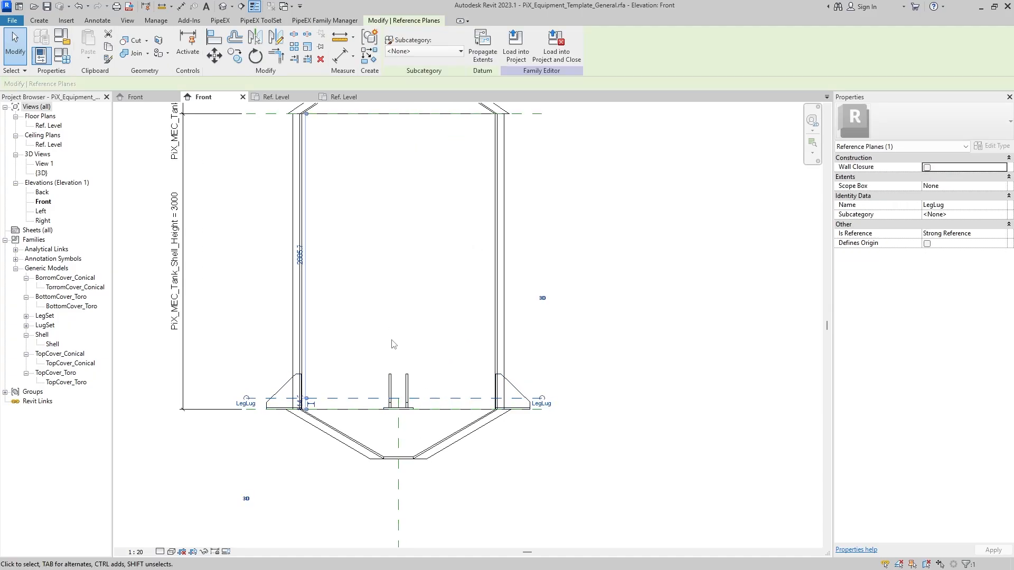
pyautogui.moveTo(394, 344); pyautogui.dragTo(434, 310, button='middle')
pyautogui.press('Escape')
# Try an aligned dimension between the LegLug plane and the shell's lower reference plane, and remove it again.
pyautogui.click(97, 20)
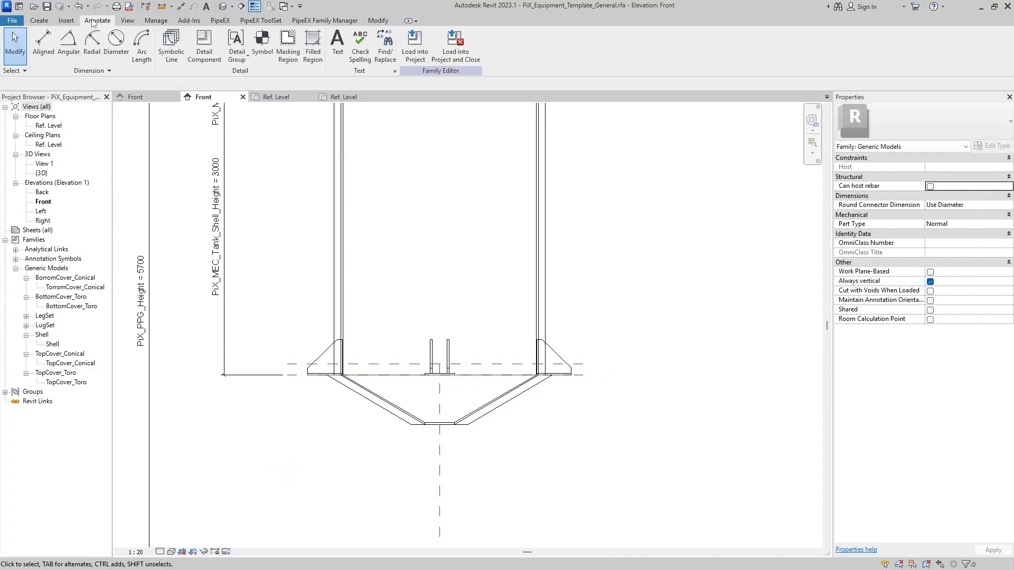
pyautogui.click(43, 55)
pyautogui.click(296, 364)
pyautogui.click(299, 375)
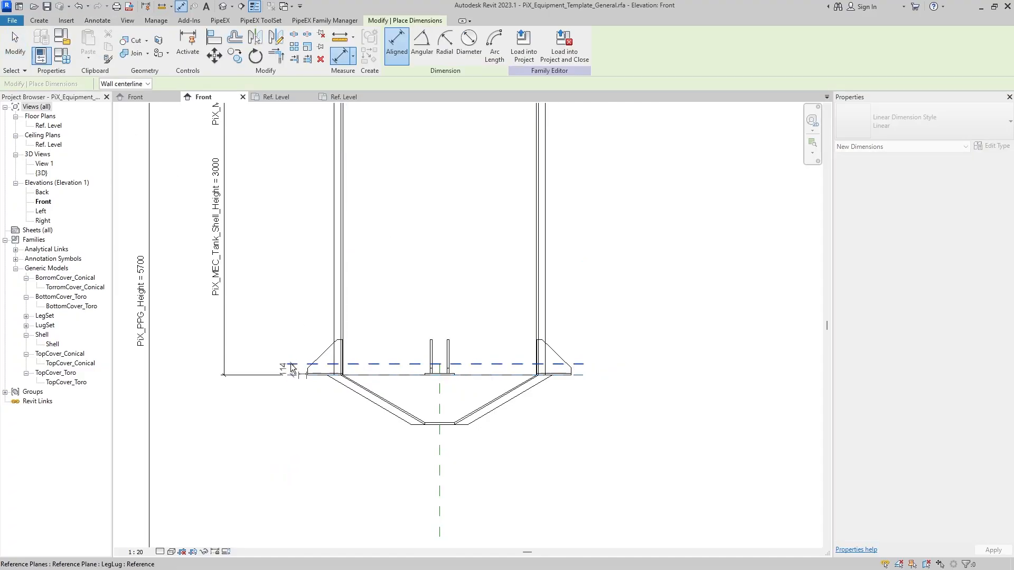
pyautogui.click(269, 296)
pyautogui.press('Escape')
pyautogui.moveTo(409, 327); pyautogui.dragTo(398, 381, button='middle')
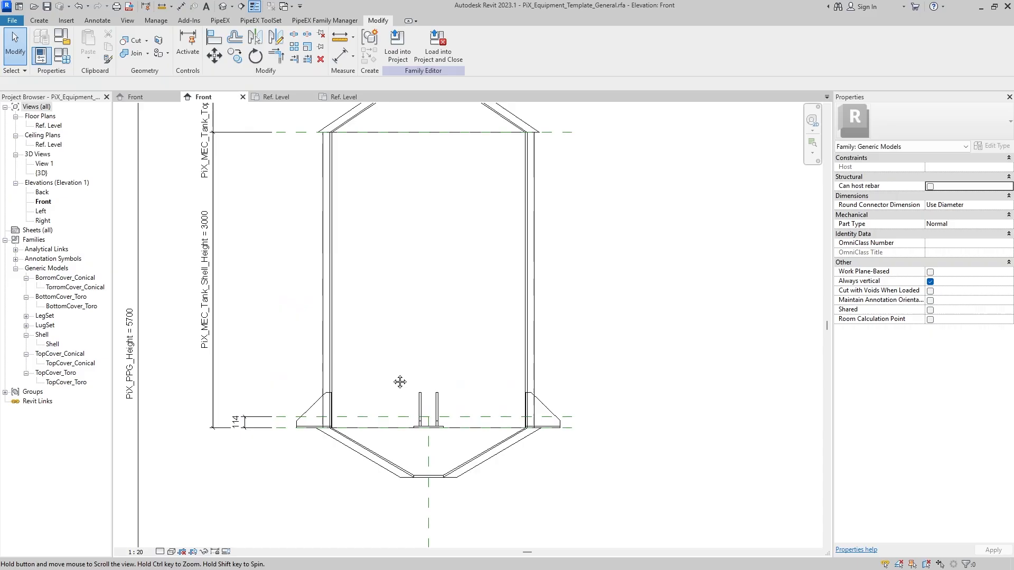
pyautogui.click(415, 382)
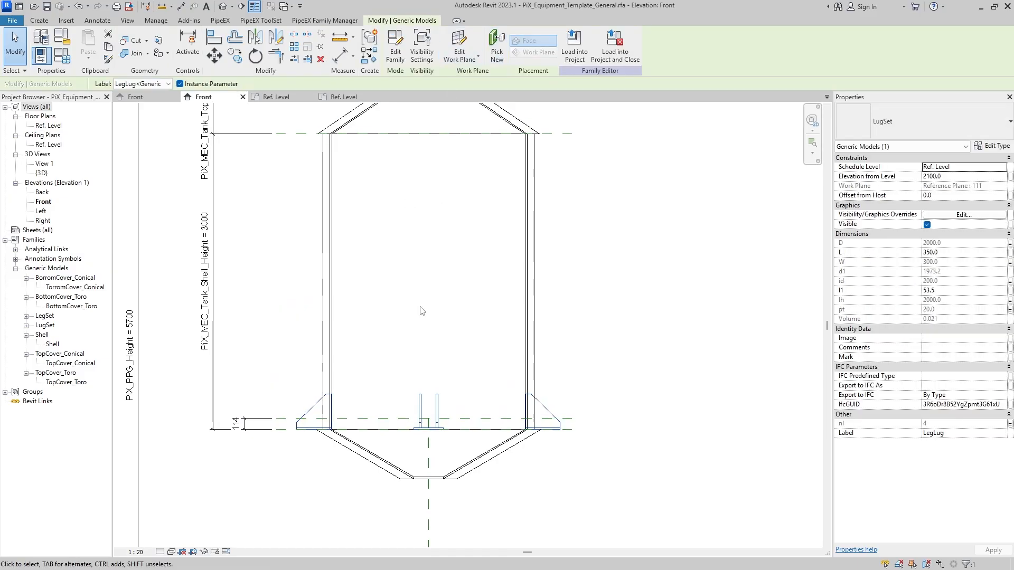
pyautogui.click(401, 358)
pyautogui.click(266, 418)
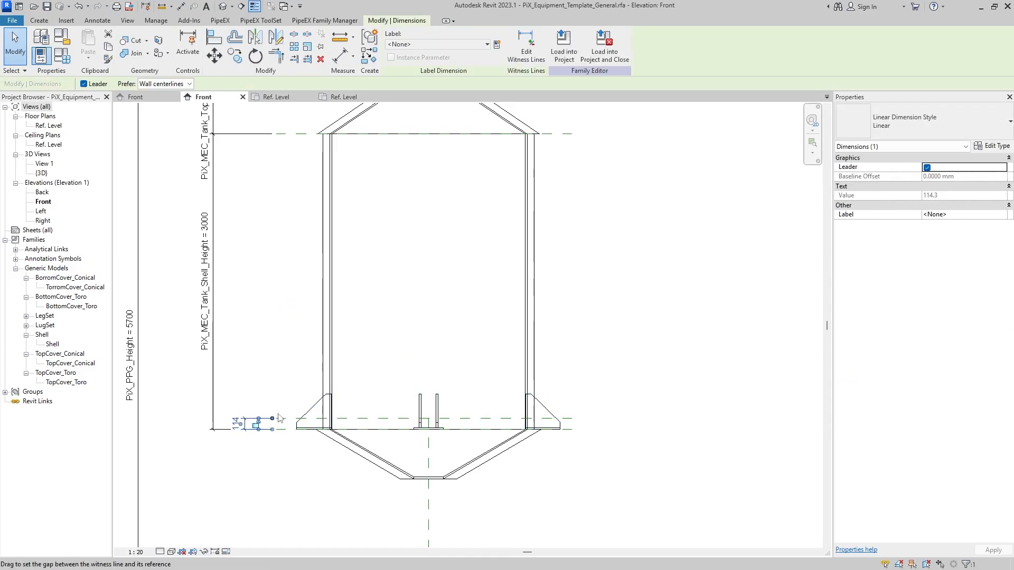
pyautogui.click(396, 358)
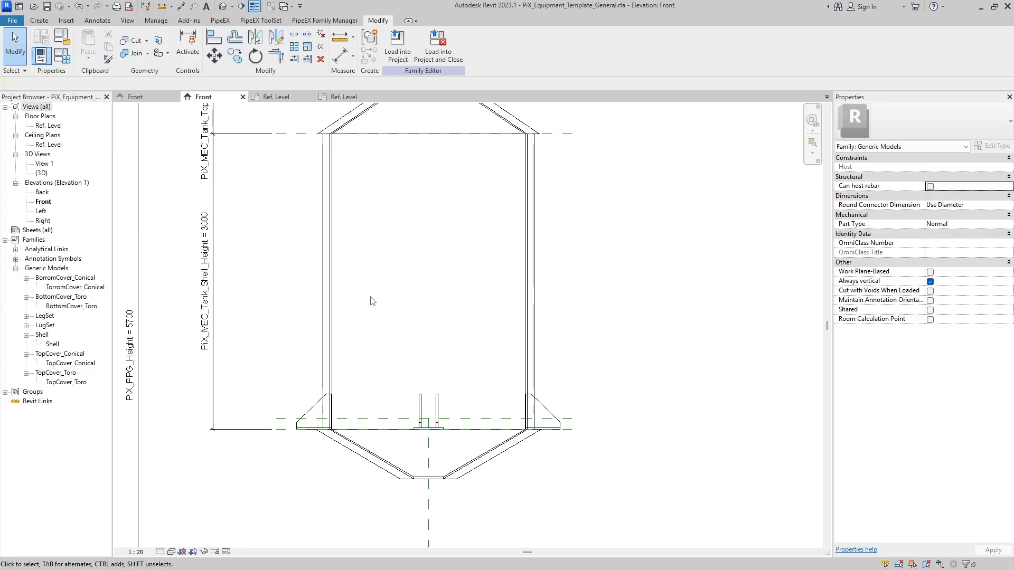
# Add an aligned dimension from the shell's lower reference plane to the LegLug plane beside the left lug.
pyautogui.click(98, 20)
pyautogui.click(15, 42)
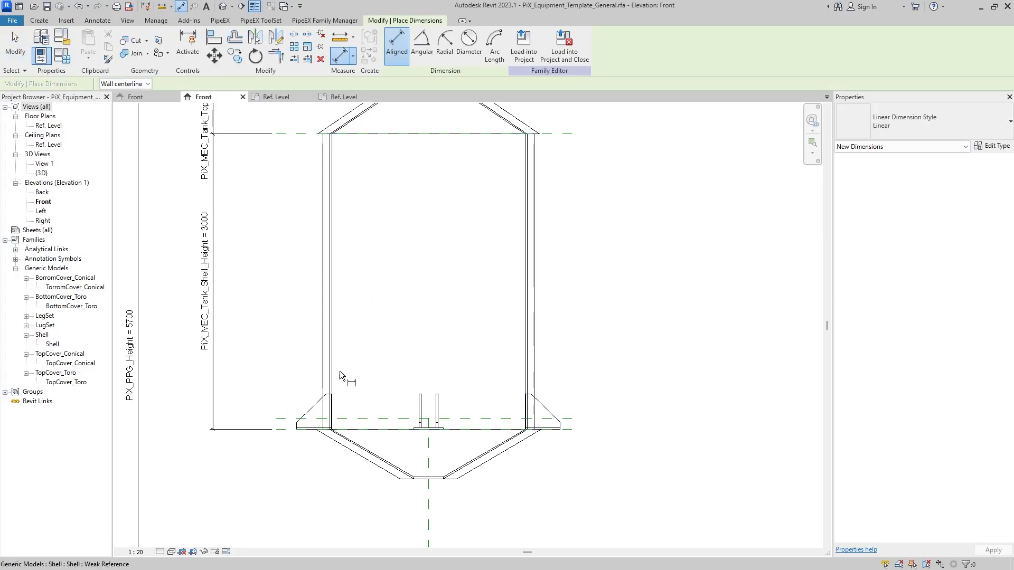
pyautogui.click(284, 428)
pyautogui.click(247, 399)
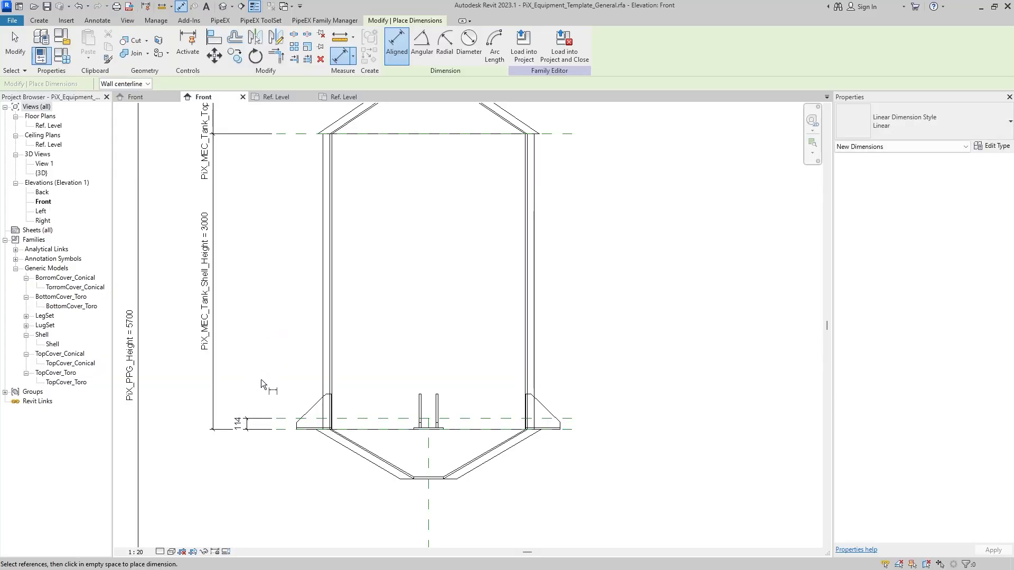
pyautogui.press('Escape')
# Label the dimension below the LegLug plane with a new instance family parameter named LugLevel, grouped under Dimensions.
pyautogui.click(497, 45)
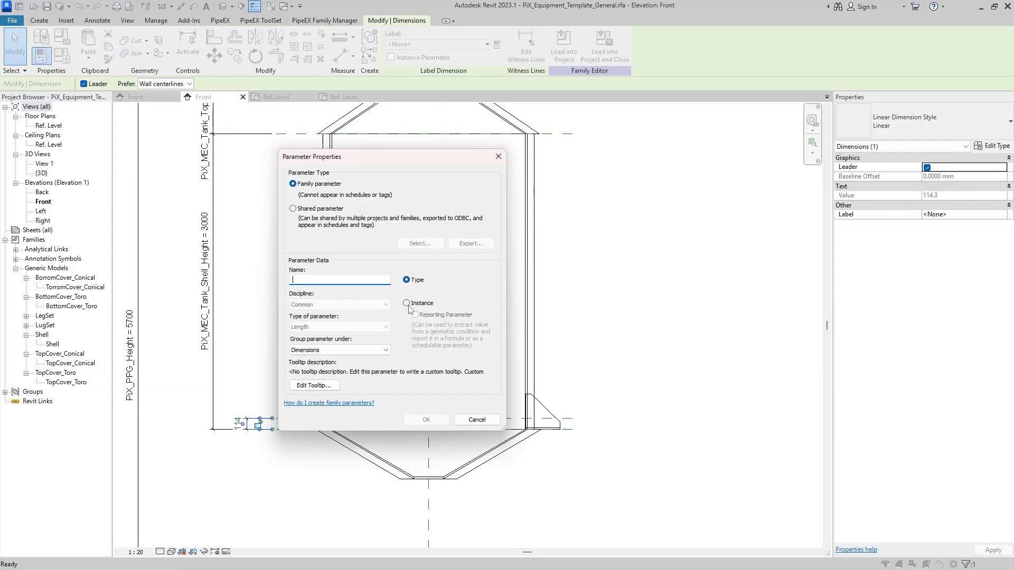
pyautogui.click(407, 304)
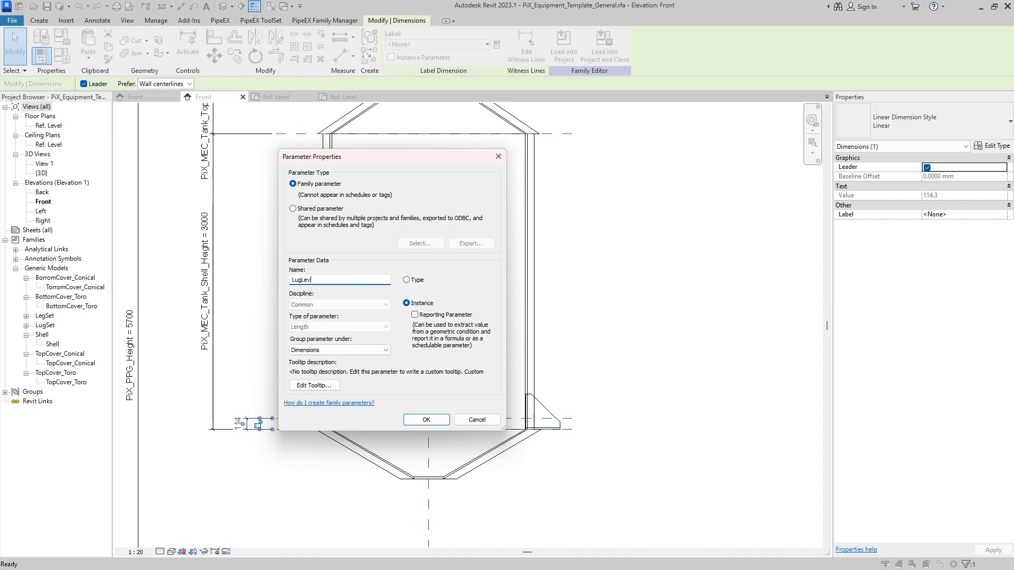
pyautogui.click(426, 420)
pyautogui.press('Escape')
# Change the LugSet's work plane to Reference Plane : LegLug.
pyautogui.scroll(-1, 412, 379)
pyautogui.scroll(2, 407, 359)
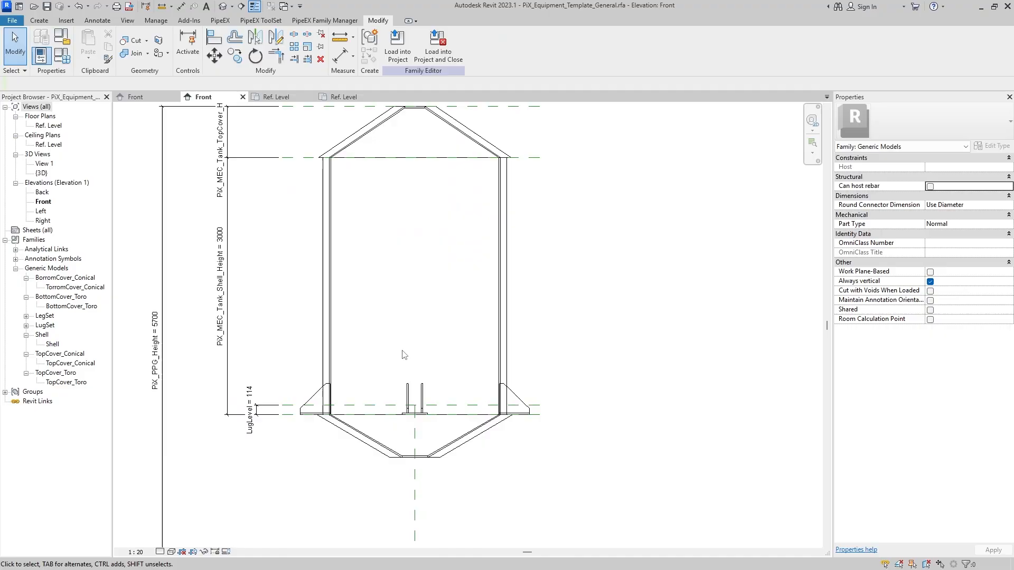
pyautogui.click(414, 398)
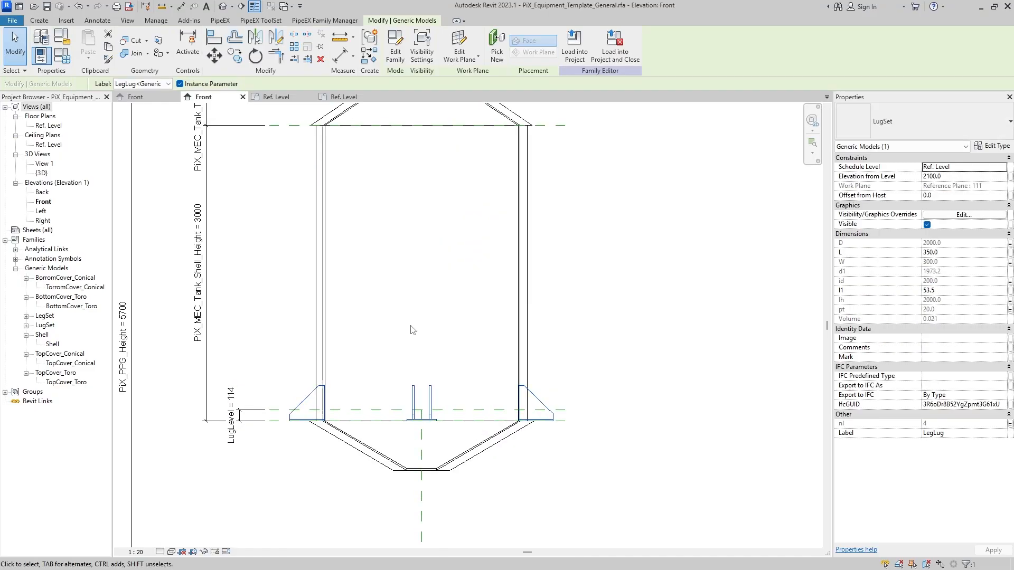
pyautogui.click(471, 58)
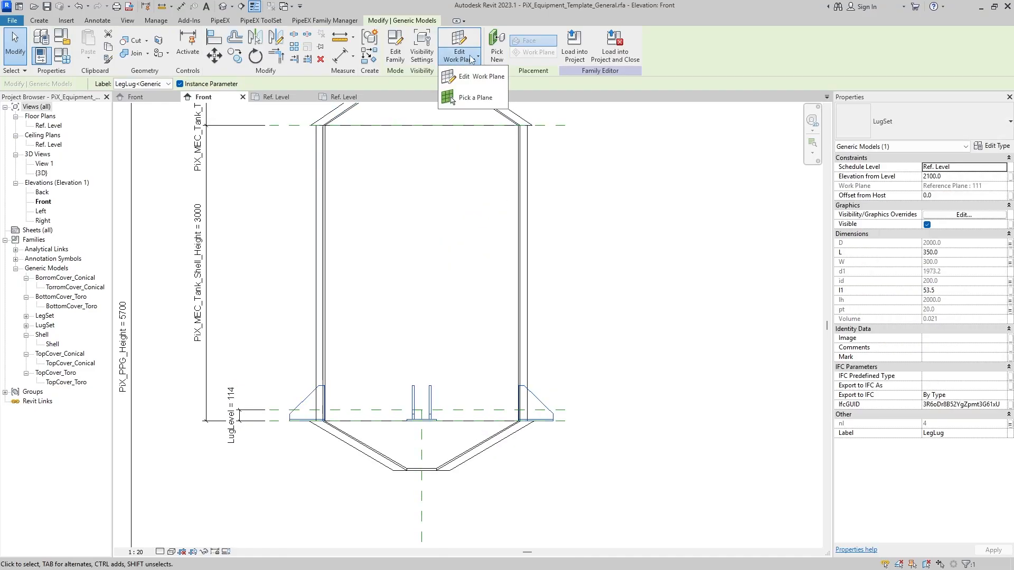
pyautogui.click(492, 85)
pyautogui.click(491, 290)
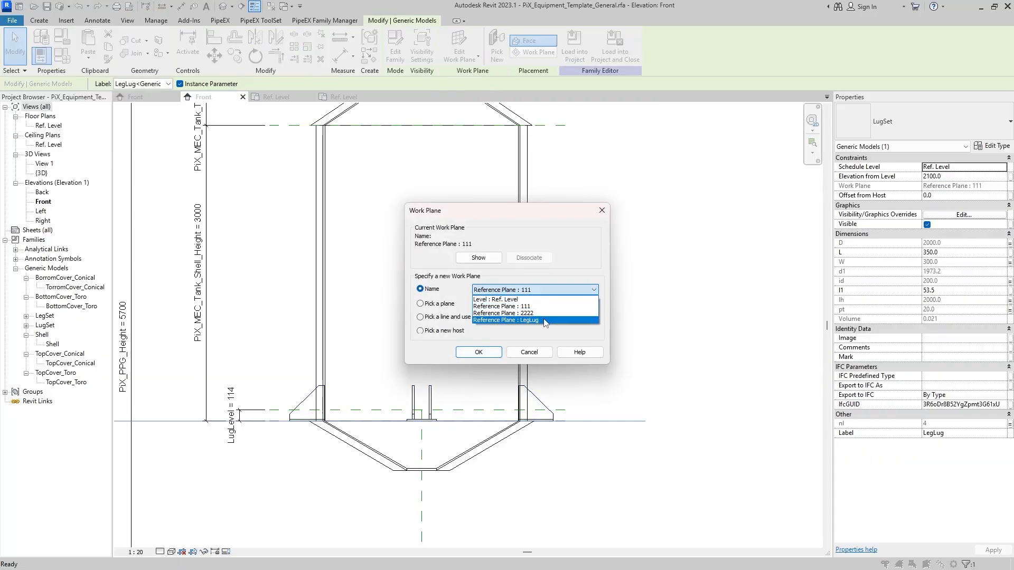
pyautogui.click(544, 321)
pyautogui.click(478, 352)
pyautogui.click(601, 284)
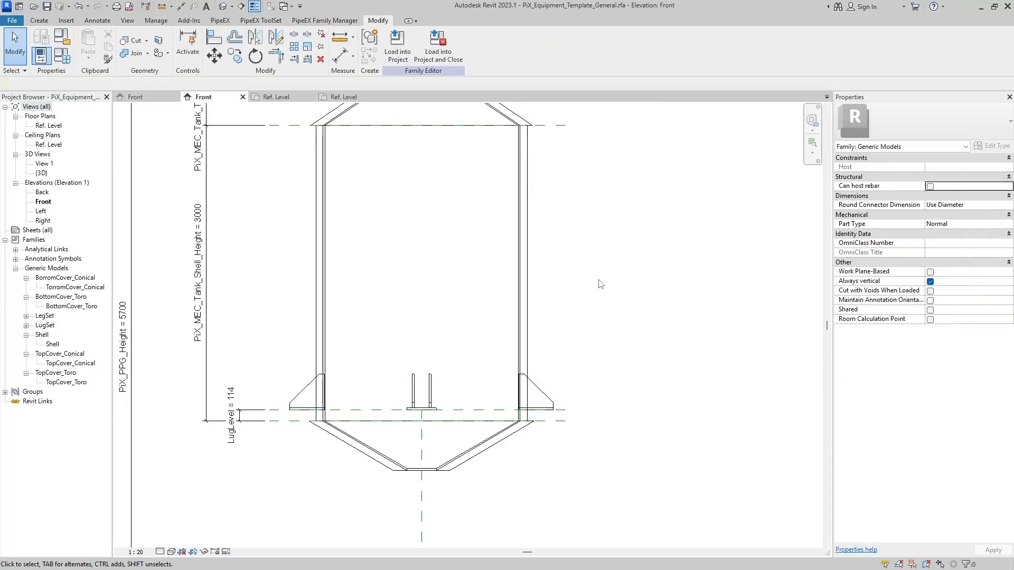
# Nudge the LegLug reference plane up and down, leaving it about 1014 mm above the shell's lower reference plane.
pyautogui.scroll(-2, 459, 265)
pyautogui.scroll(2, 273, 347)
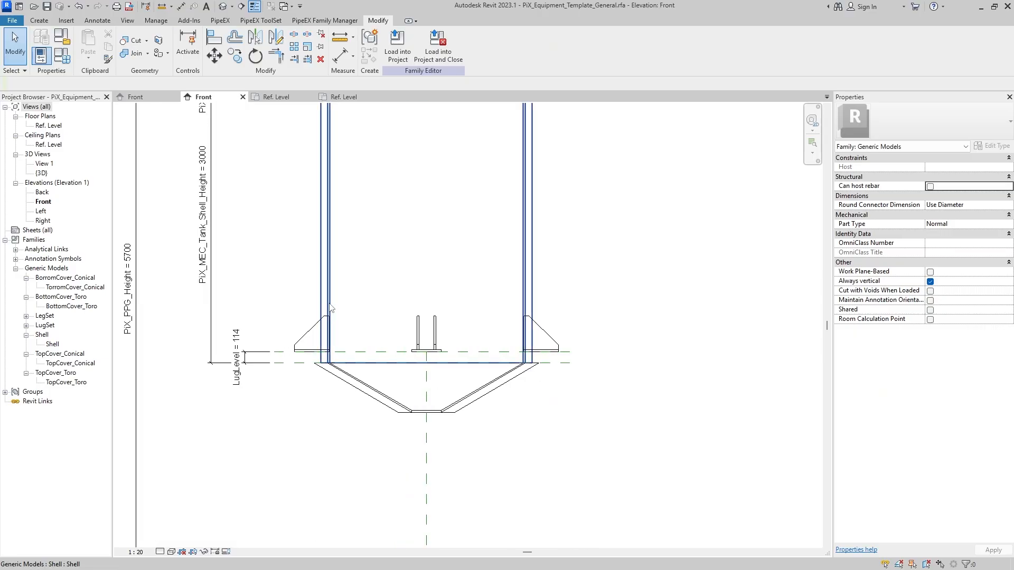
pyautogui.click(294, 371)
pyautogui.press('Up')
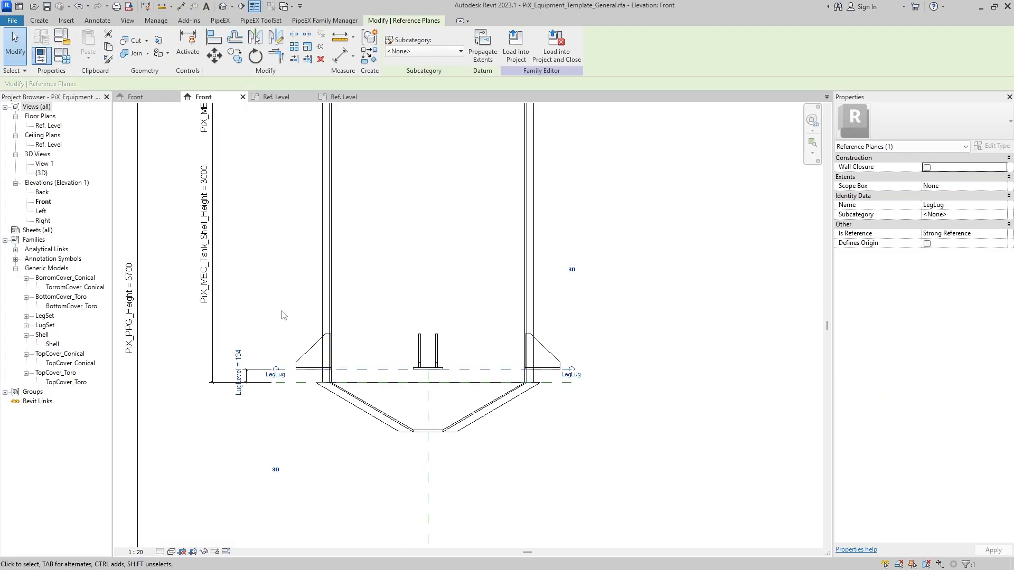
pyautogui.press('Up')
pyautogui.press('Up')
pyautogui.press('Up')
pyautogui.press('Up')
pyautogui.press('Up')
pyautogui.press('Up')
pyautogui.press('Up')
pyautogui.press('Up')
pyautogui.press('Up')
pyautogui.press('Up')
pyautogui.press('Up')
pyautogui.press('Up')
pyautogui.press('Up')
pyautogui.press('Up')
pyautogui.press('Up')
pyautogui.press('Up')
pyautogui.press('Up')
pyautogui.press('Up')
pyautogui.press('Up')
pyautogui.press('Up')
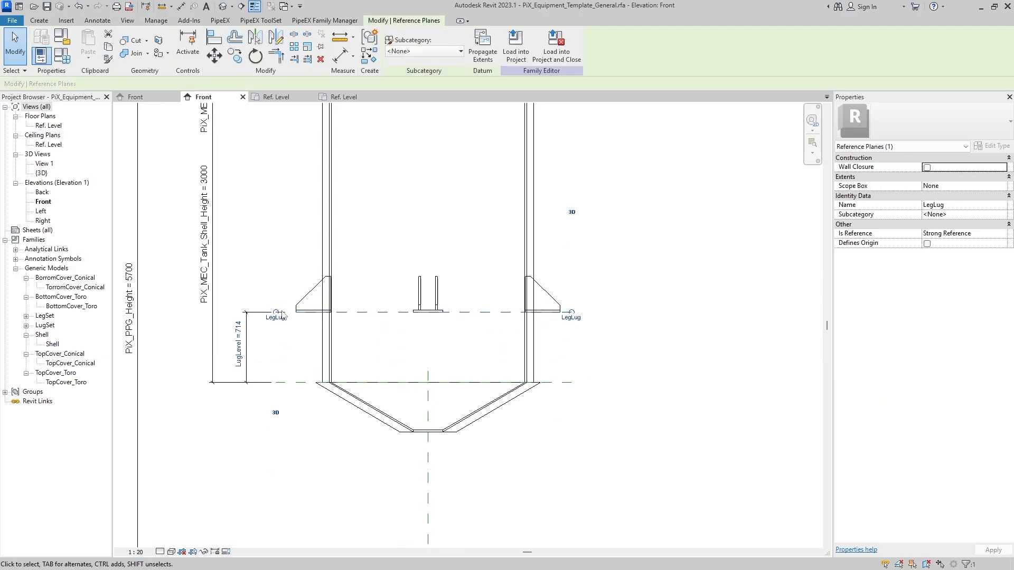
pyautogui.press('Up')
pyautogui.press('Up')
pyautogui.press('Up')
pyautogui.press('Up')
pyautogui.press('Up')
pyautogui.press('Up')
pyautogui.press('Up')
pyautogui.press('Up')
pyautogui.press('Up')
pyautogui.press('Up')
pyautogui.press('Up')
pyautogui.press('Up')
pyautogui.press('Up')
pyautogui.press('Up')
pyautogui.press('Up')
pyautogui.press('Up')
pyautogui.press('Up')
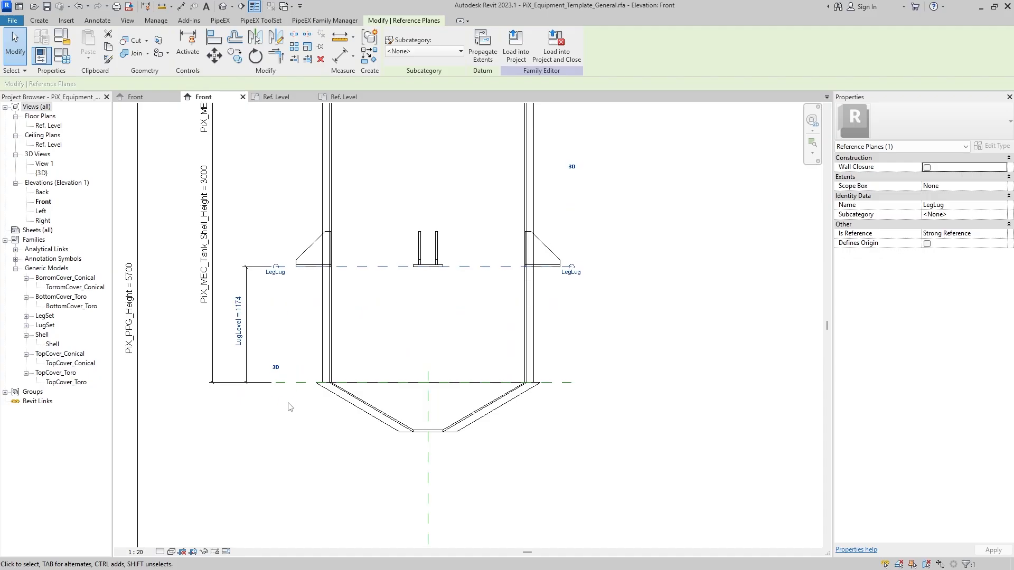
pyautogui.press('Down')
pyautogui.press('Down')
pyautogui.press('Down')
pyautogui.press('Down')
pyautogui.press('Down')
pyautogui.press('Down')
pyautogui.press('Down')
pyautogui.press('Down')
pyautogui.press('Down')
pyautogui.press('Down')
pyautogui.press('Down')
pyautogui.press('Down')
pyautogui.press('Down')
pyautogui.press('Down')
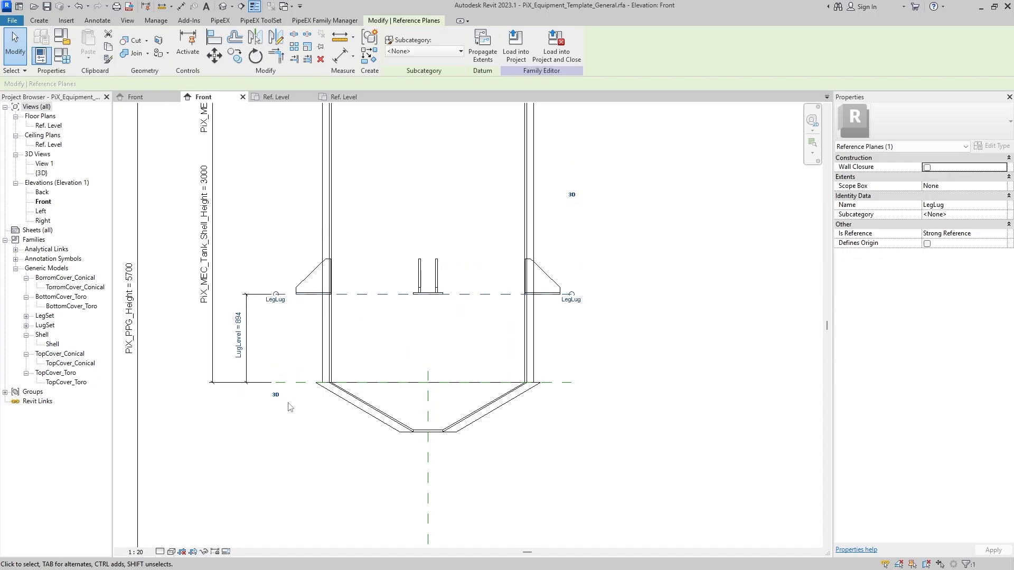
pyautogui.press('Up')
pyautogui.press('Up')
pyautogui.press('Up')
pyautogui.press('Up')
pyautogui.press('Up')
pyautogui.press('Up')
pyautogui.press('Up')
pyautogui.press('Up')
pyautogui.press('Up')
pyautogui.press('Up')
pyautogui.press('Up')
pyautogui.press('Up')
pyautogui.press('Up')
pyautogui.press('Up')
pyautogui.press('Up')
pyautogui.press('Up')
pyautogui.press('Up')
pyautogui.press('Up')
pyautogui.press('Up')
pyautogui.press('Up')
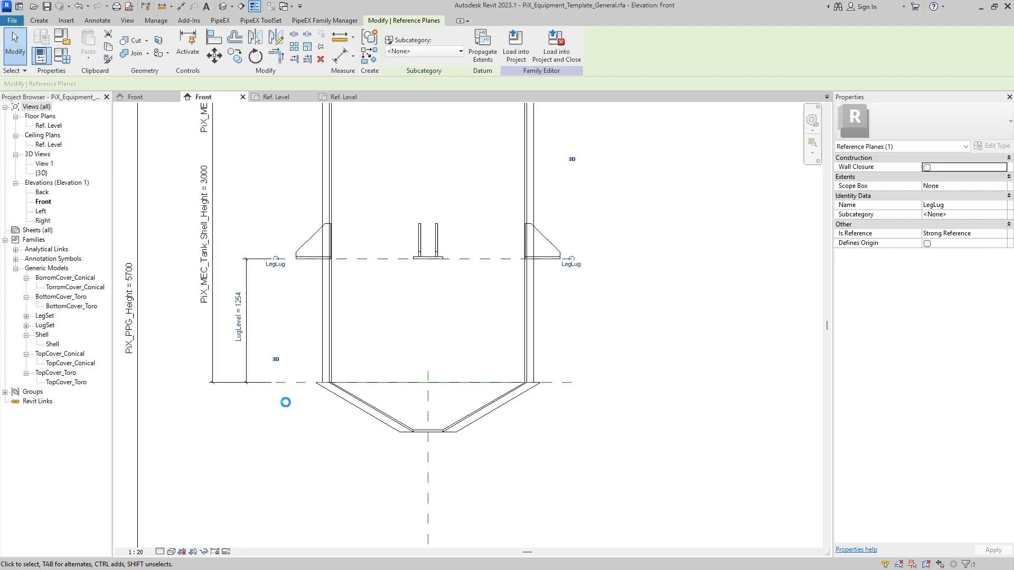
pyautogui.press('Up')
pyautogui.press('Up')
pyautogui.press('Up')
pyautogui.press('Up')
pyautogui.press('Up')
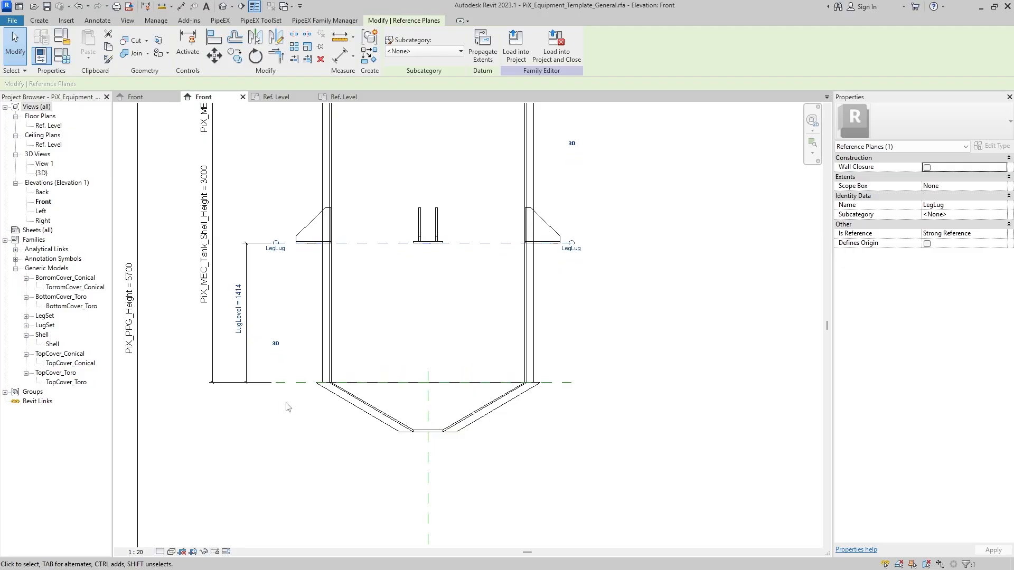
pyautogui.press('Down')
pyautogui.press('Down')
pyautogui.press('Down')
pyautogui.press('Down')
pyautogui.press('Down')
pyautogui.press('Down')
pyautogui.press('Down')
pyautogui.press('Down')
pyautogui.press('Down')
pyautogui.press('Down')
pyautogui.press('Down')
pyautogui.press('Down')
pyautogui.press('Down')
pyautogui.press('Down')
pyautogui.press('Down')
pyautogui.press('Down')
pyautogui.press('Down')
pyautogui.press('Down')
pyautogui.press('Down')
pyautogui.press('Down')
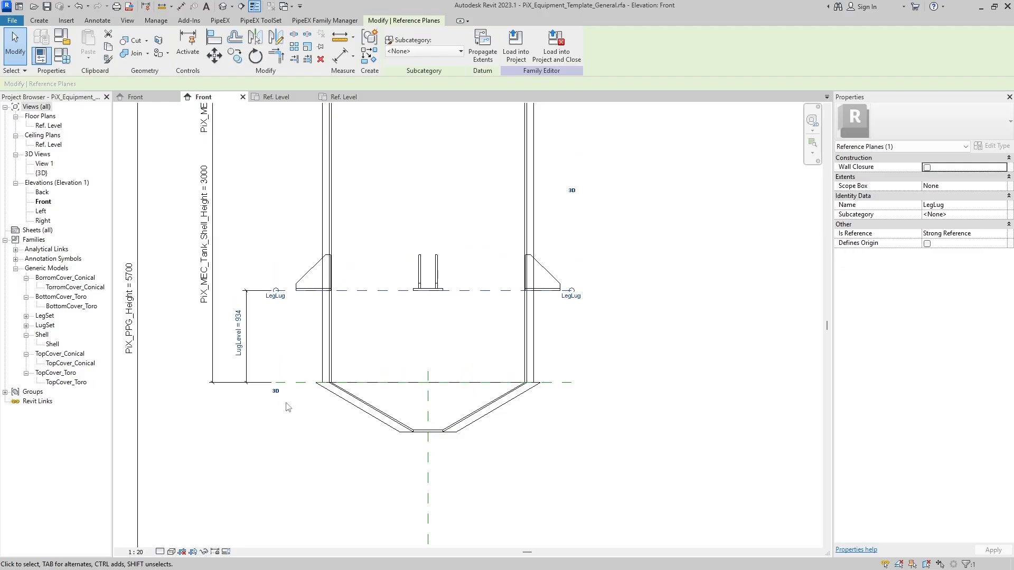
pyautogui.press('Up')
pyautogui.press('Up')
pyautogui.click(306, 337)
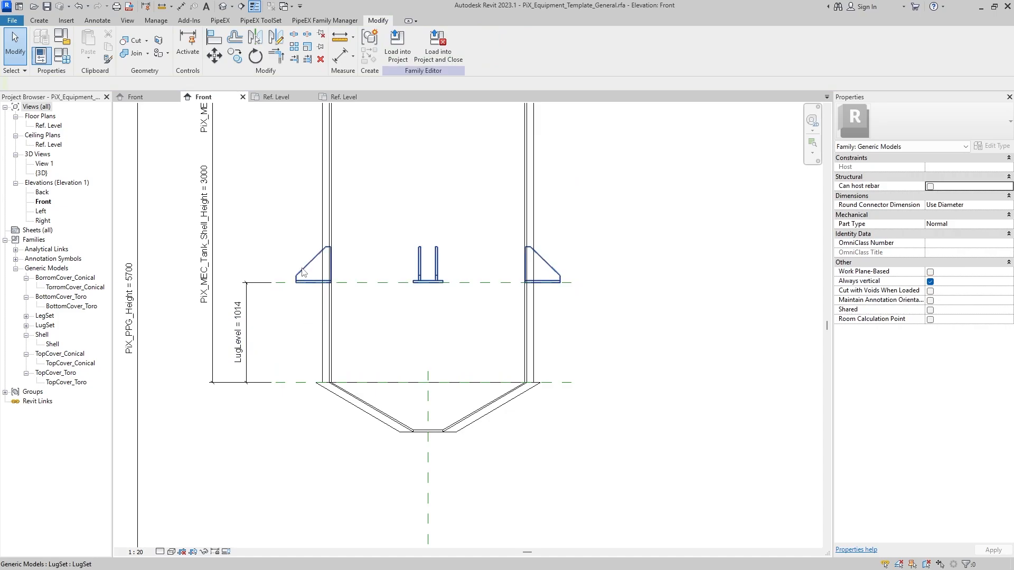
# Open the LugSet family for editing, enter its lower-left array group and open the nested leg family.
pyautogui.moveTo(305, 304); pyautogui.dragTo(292, 336, button='middle')
pyautogui.middleClick(260, 193)
pyautogui.middleClick(260, 194)
pyautogui.scroll(3, 423, 298)
pyautogui.click(426, 290)
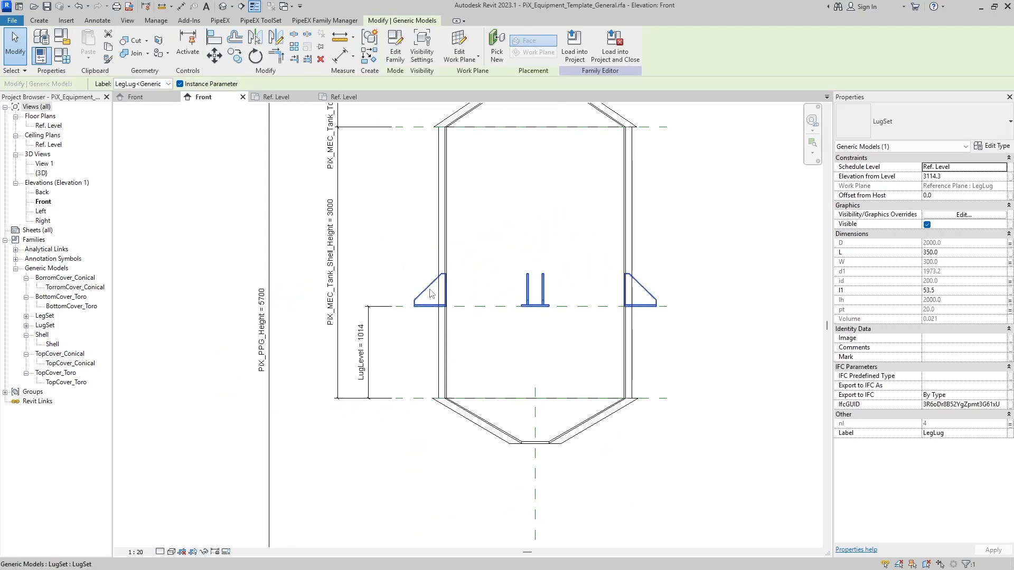
pyautogui.doubleClick(429, 292)
pyautogui.doubleClick(381, 369)
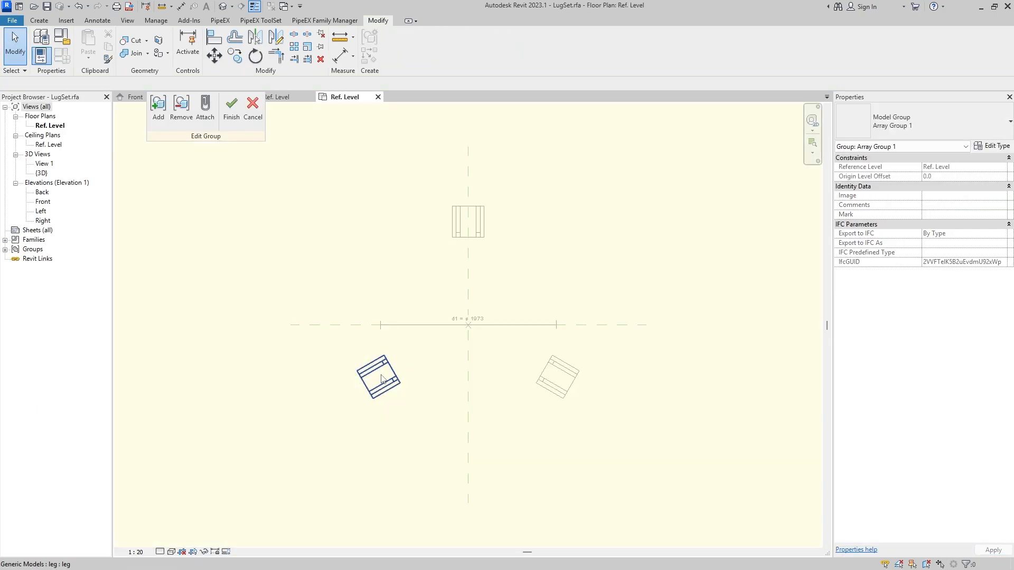
pyautogui.click(380, 372)
pyautogui.hotkey('ctrl', 'z')
pyautogui.click(388, 392)
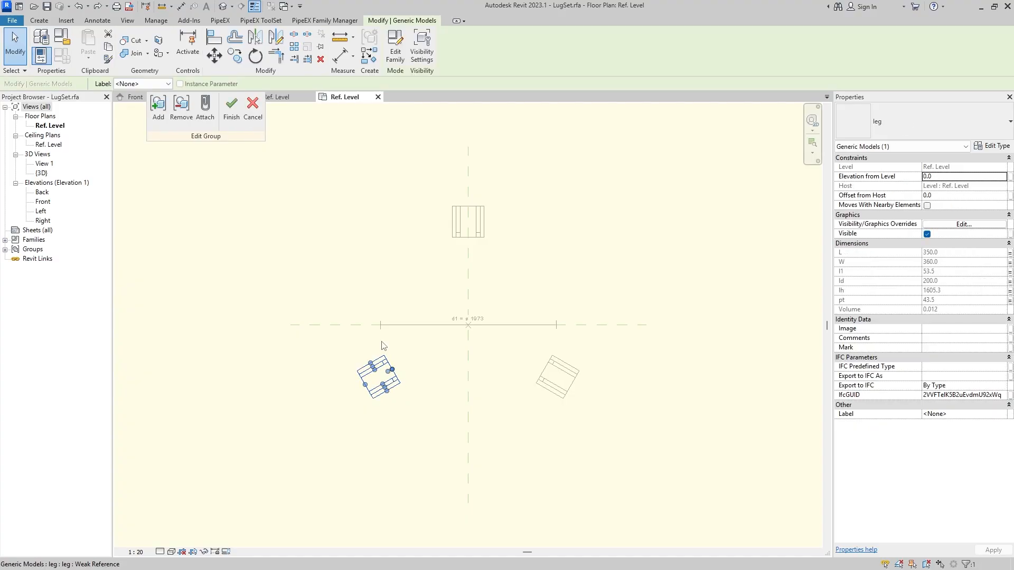
pyautogui.doubleClick(395, 377)
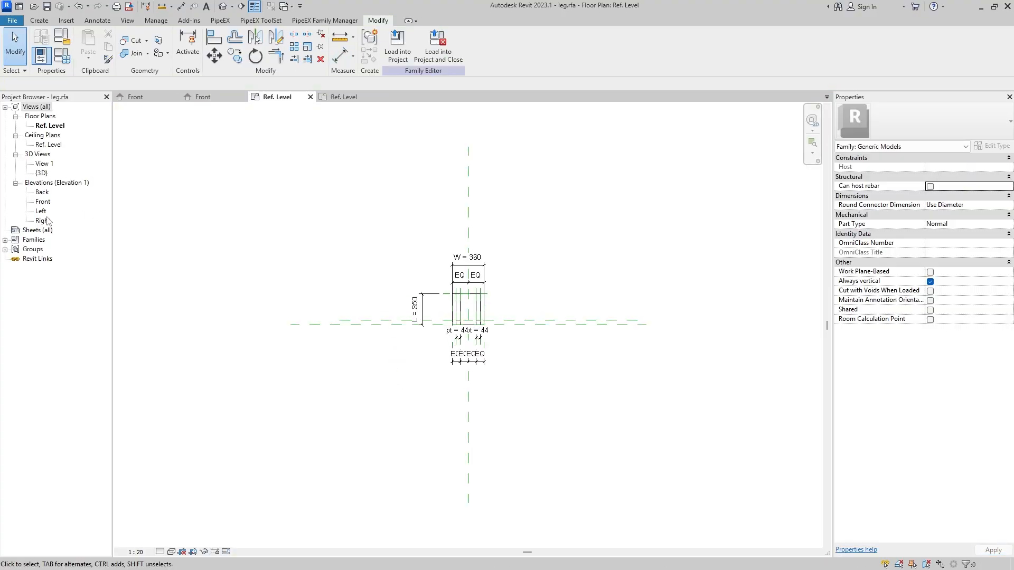
# Add an aligned dimension in the leg family's Left elevation from the gusset's top reference plane to the Ref. Level.
pyautogui.doubleClick(44, 203)
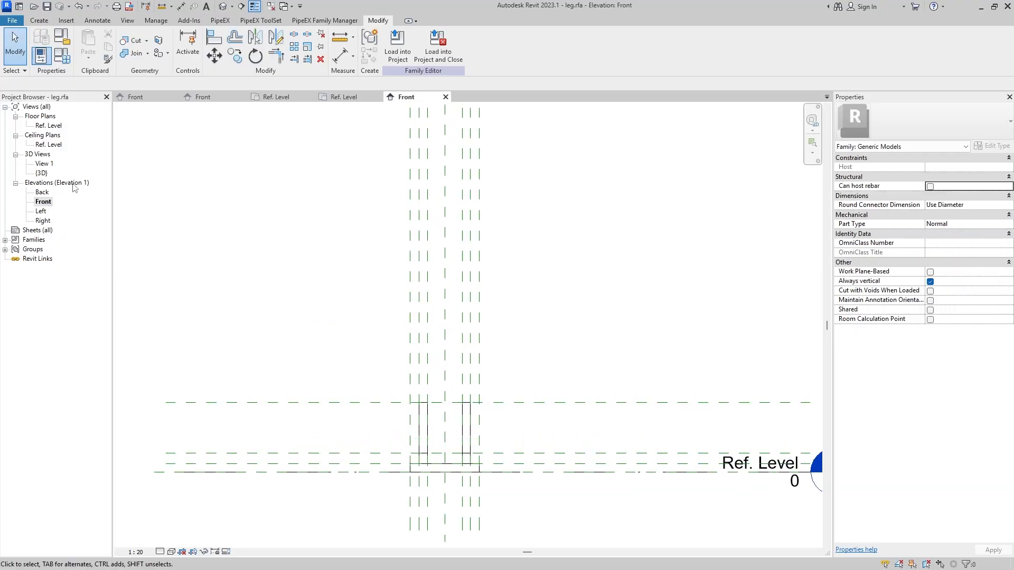
pyautogui.doubleClick(41, 212)
pyautogui.scroll(3, 407, 443)
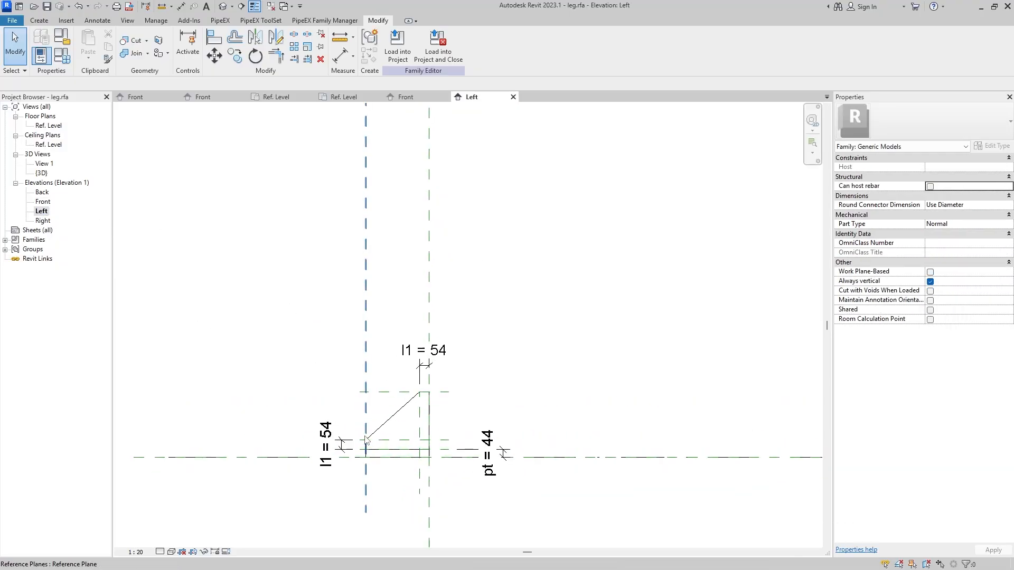
pyautogui.click(97, 20)
pyautogui.click(43, 45)
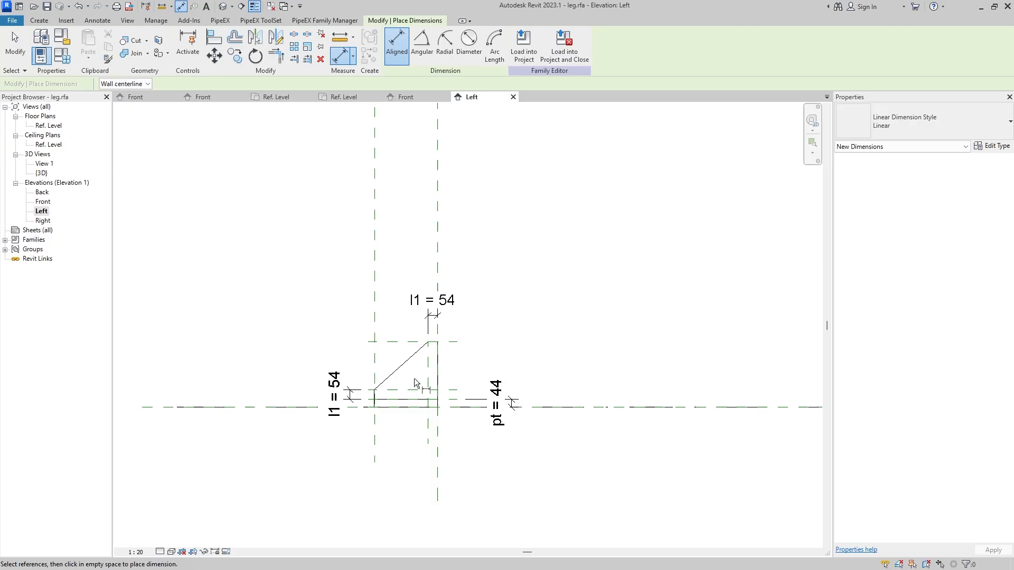
pyautogui.click(393, 342)
pyautogui.click(294, 407)
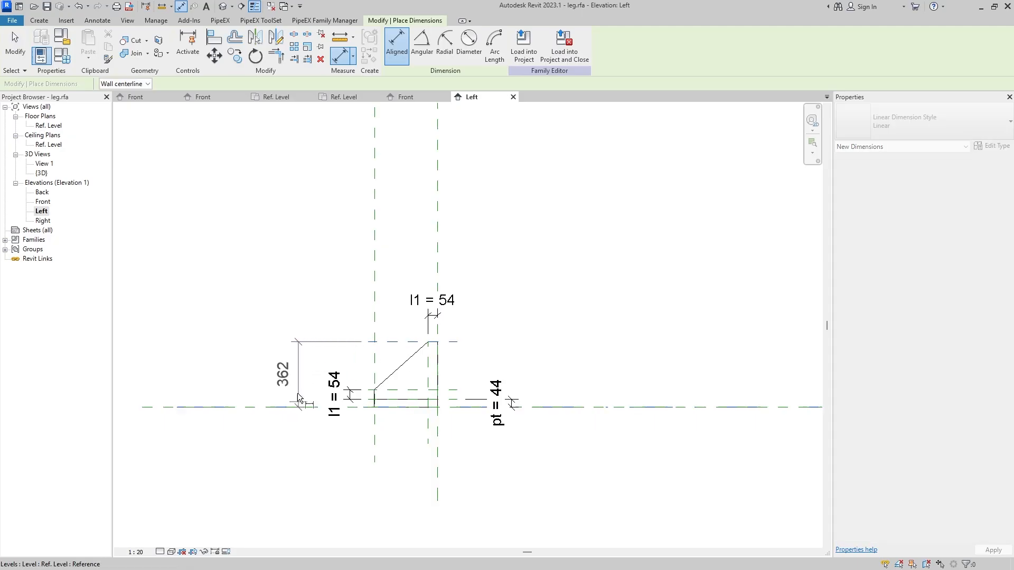
pyautogui.click(261, 372)
pyautogui.press('Escape')
pyautogui.press('Escape')
# Label the gusset's overall height dimension with a new instance family parameter named h, grouped under Dimensions.
pyautogui.click(261, 372)
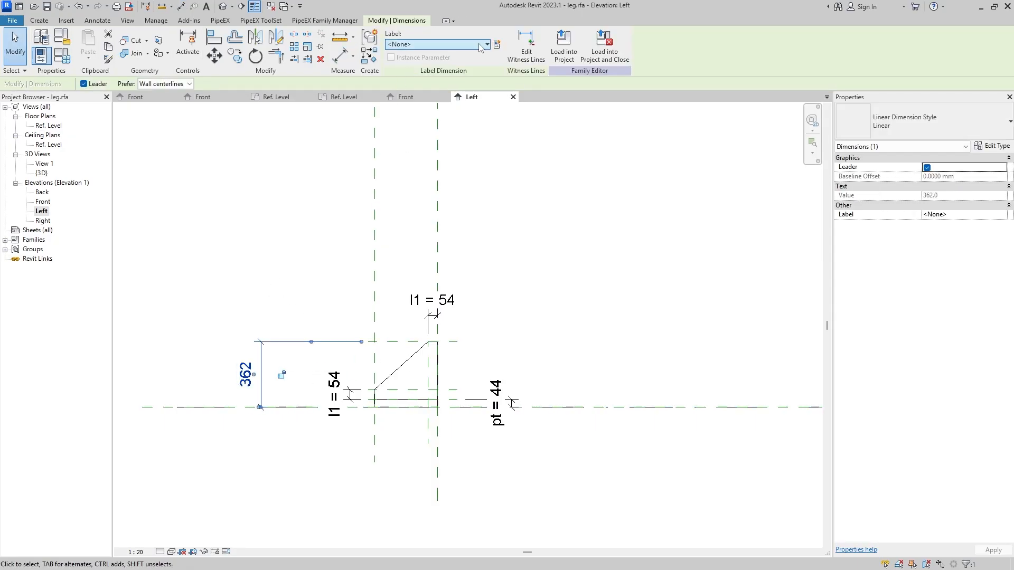
pyautogui.click(496, 45)
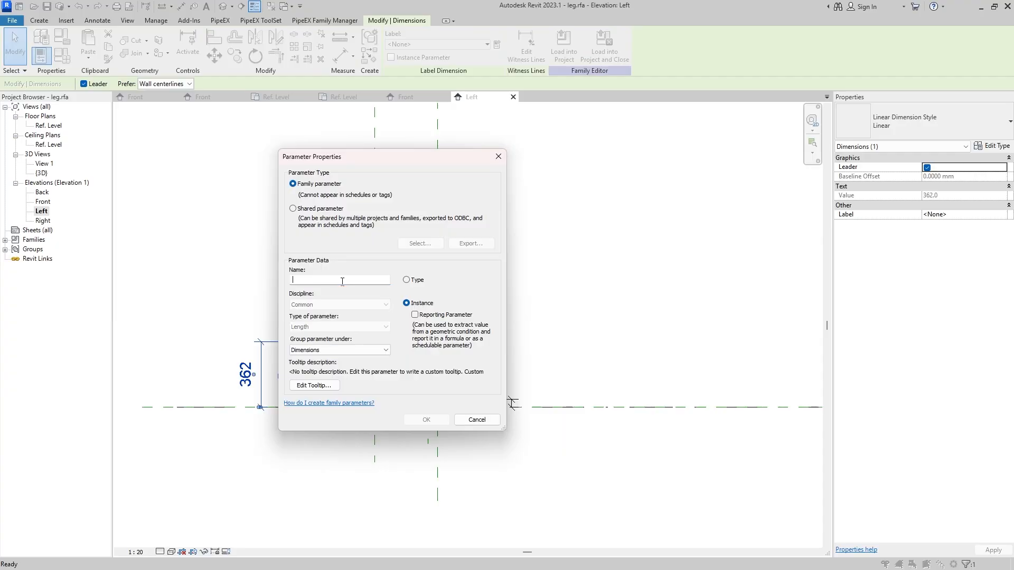
pyautogui.write('j')
pyautogui.click(433, 421)
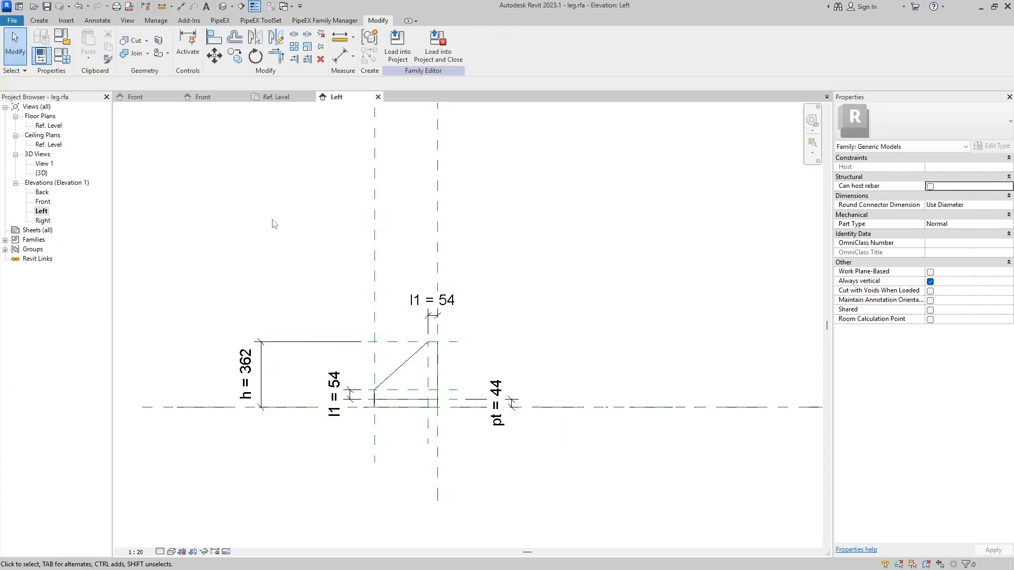
# Load the leg family into LugSet.rfa and close it, overwriting the existing version and its parameter values.
pyautogui.click(410, 52)
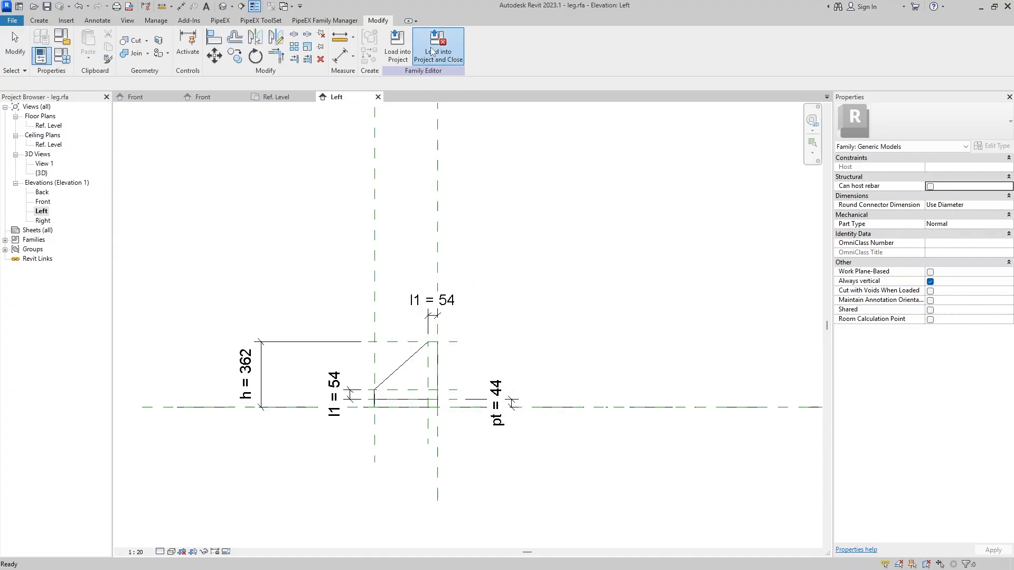
pyautogui.click(439, 233)
pyautogui.click(479, 368)
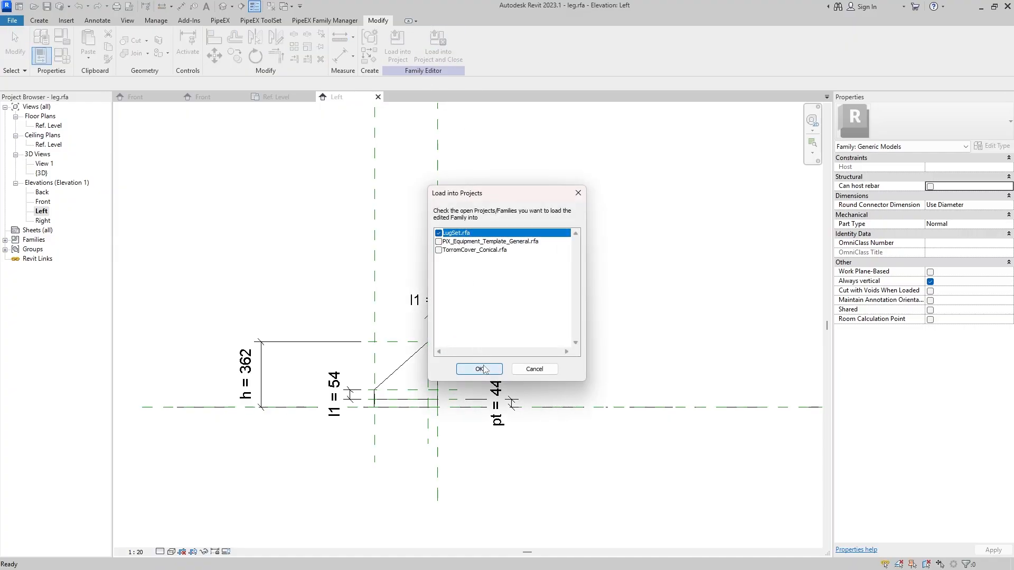
pyautogui.click(495, 294)
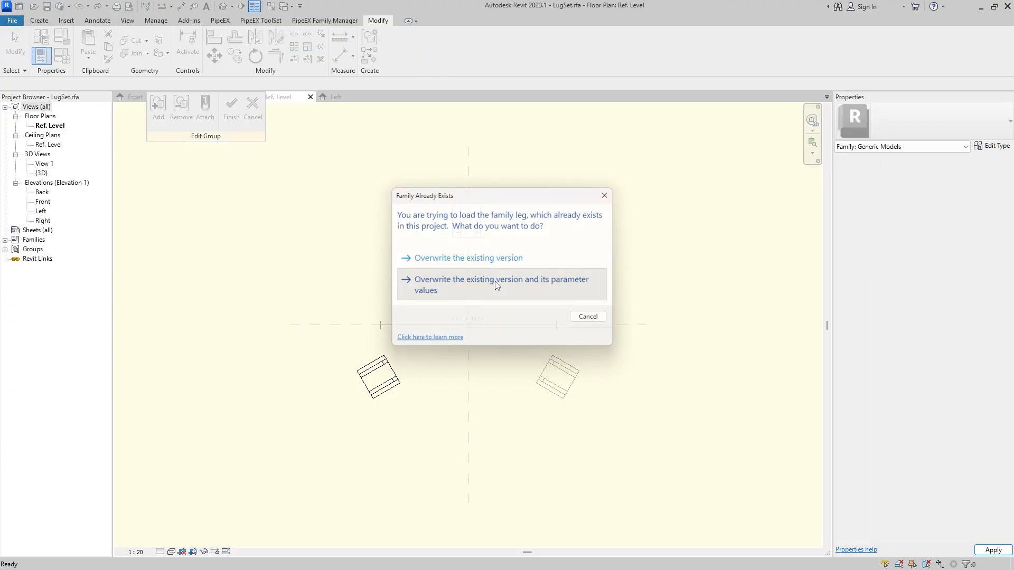
pyautogui.click(496, 281)
# Associate the grouped leg's h with a new instance family parameter named h under Dimensions and finish the group edit.
pyautogui.click(397, 378)
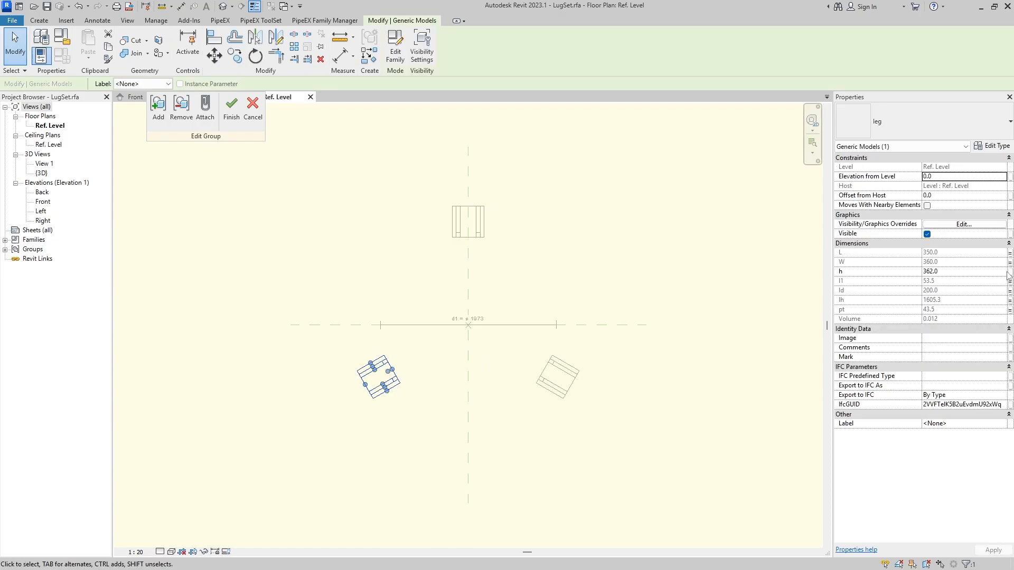
pyautogui.click(1009, 272)
pyautogui.click(430, 355)
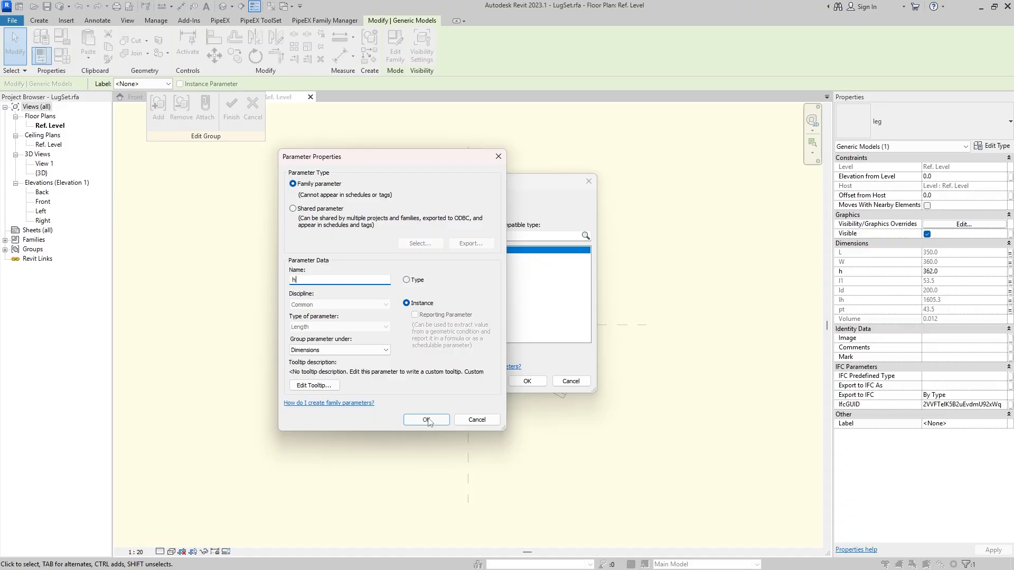
pyautogui.click(427, 419)
pyautogui.click(525, 381)
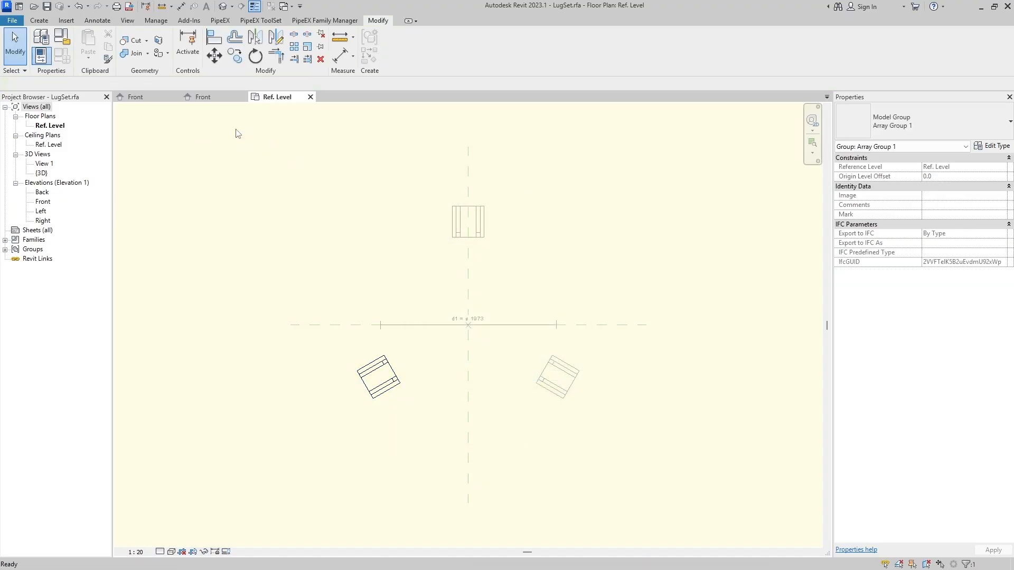
pyautogui.click(236, 133)
# Load LugSet into PiX_Equipment_Template_General.rfa and close it, saving its changes and overwriting the existing version.
pyautogui.click(437, 47)
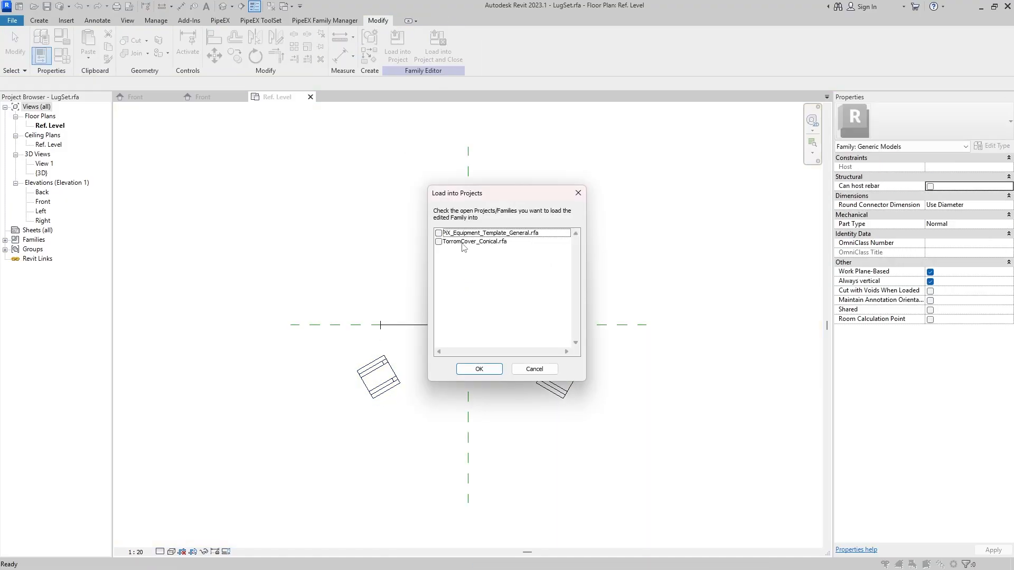
pyautogui.click(438, 233)
pyautogui.click(458, 369)
pyautogui.click(489, 290)
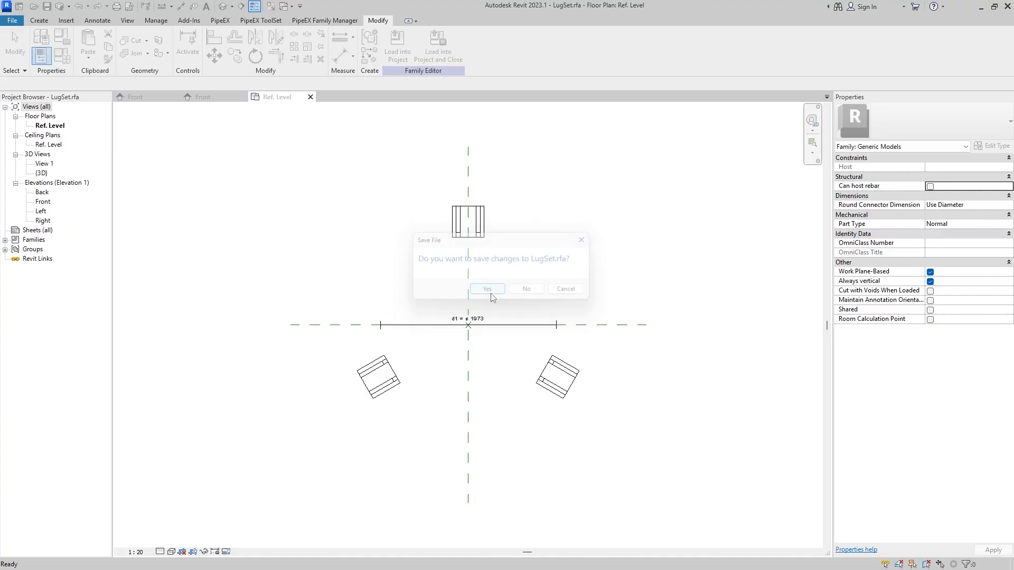
pyautogui.click(501, 285)
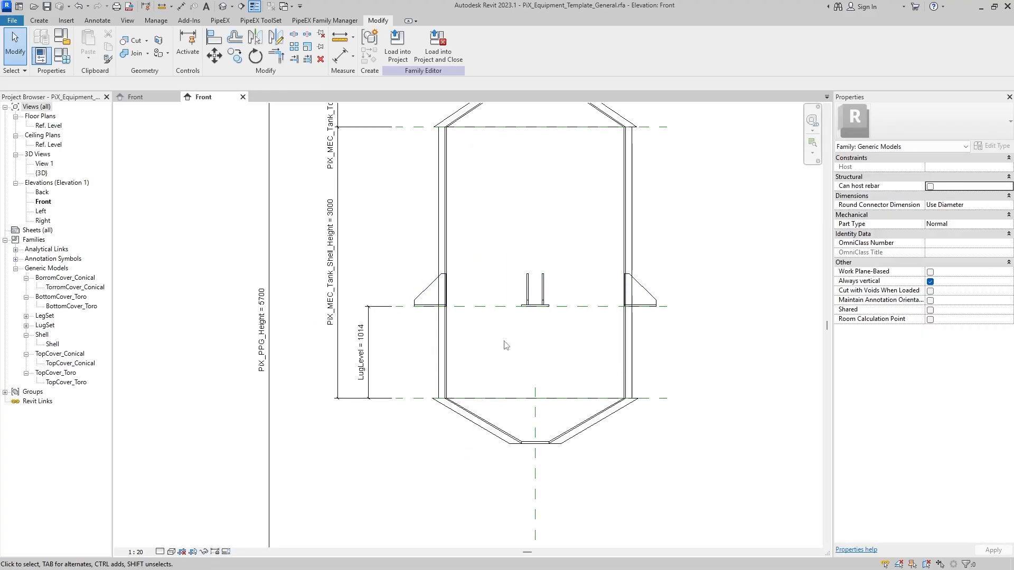
# Associate the LugSet's h parameter with the family parameter PiX_MEC_Tank_Legs_Height.
pyautogui.click(391, 332)
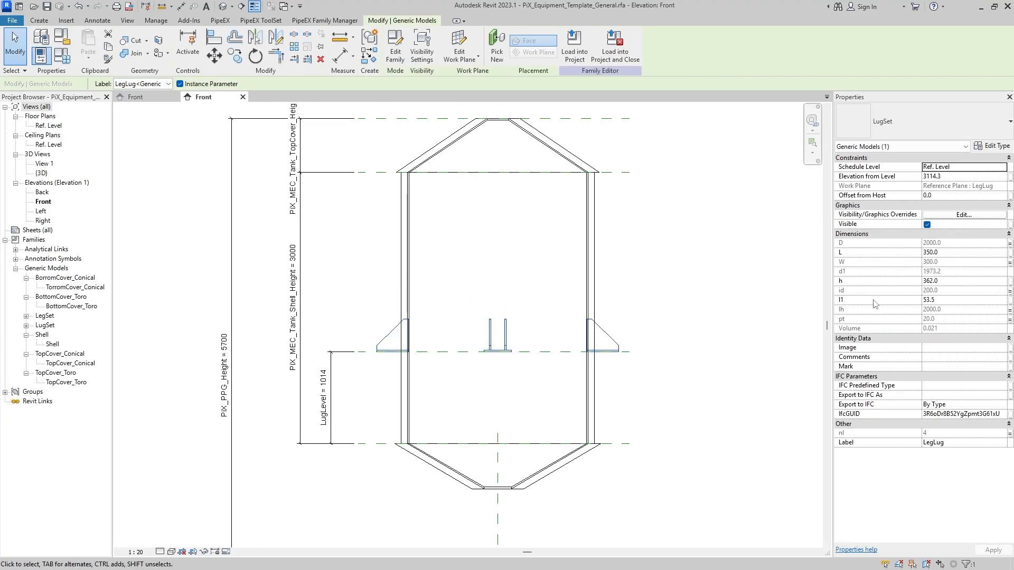
pyautogui.click(1009, 283)
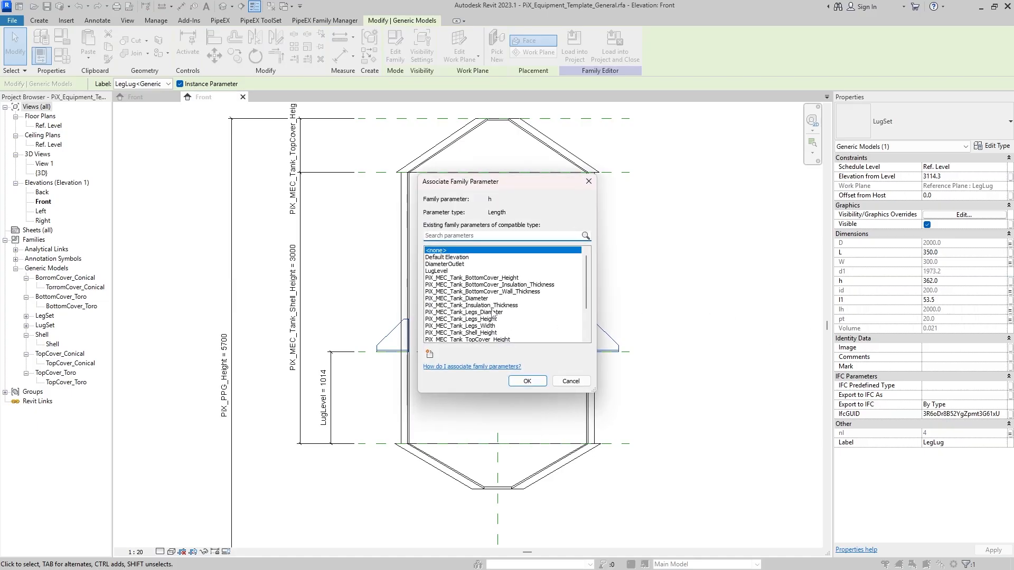
pyautogui.scroll(-1, 493, 314)
pyautogui.scroll(1, 496, 319)
pyautogui.scroll(-1, 502, 333)
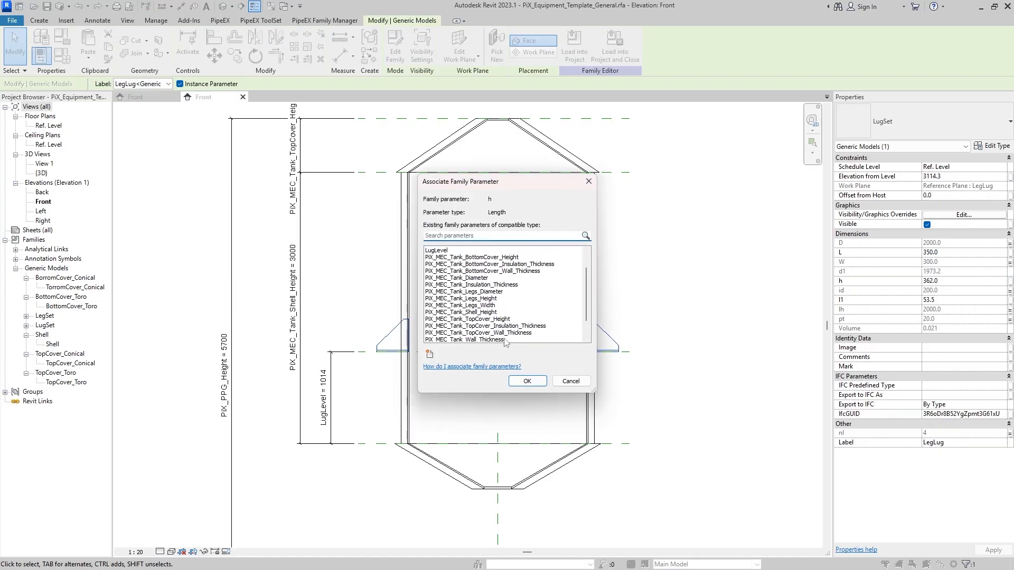
pyautogui.click(486, 298)
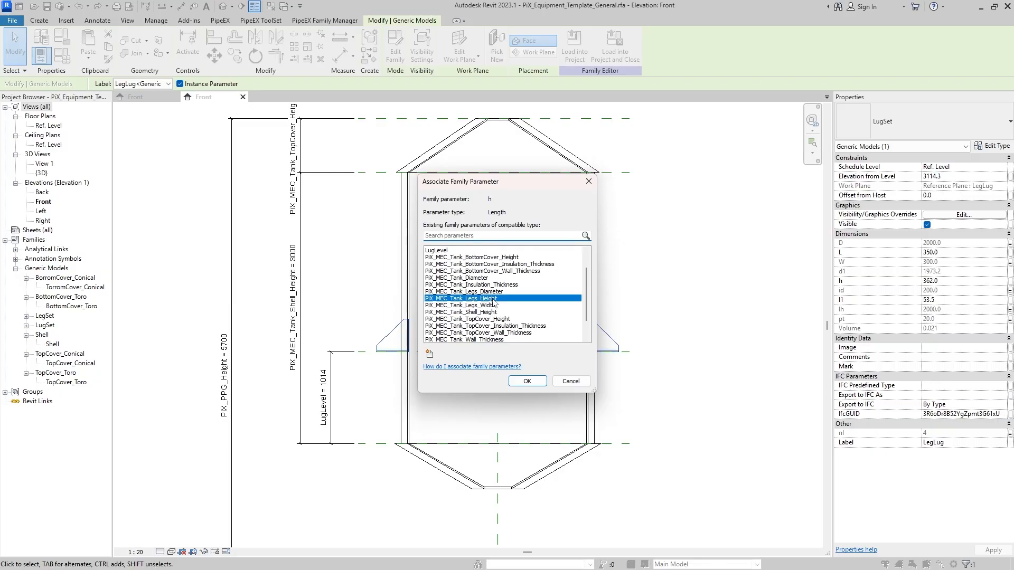
pyautogui.click(527, 381)
pyautogui.click(520, 295)
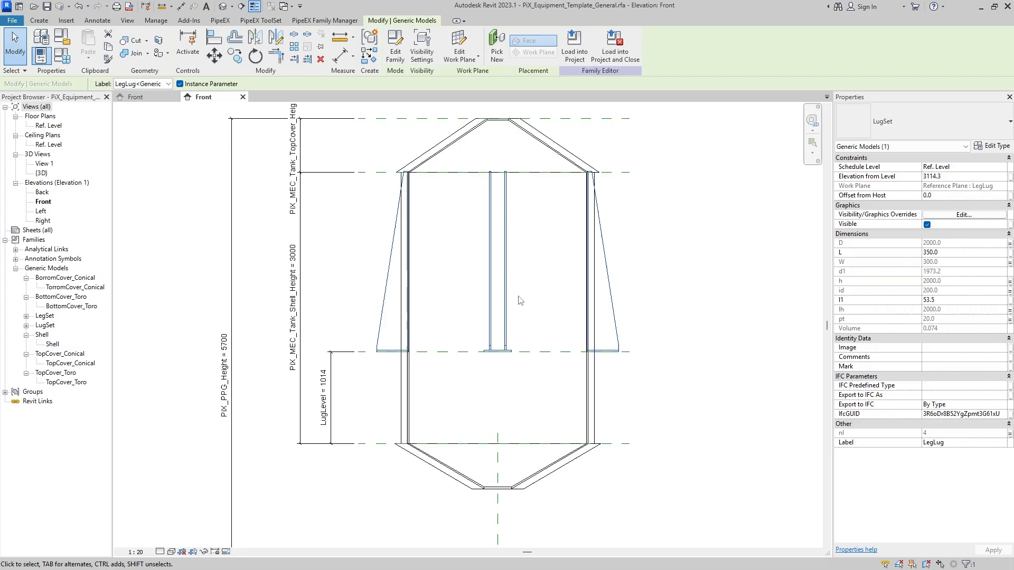
pyautogui.moveTo(521, 294); pyautogui.dragTo(513, 313, button='middle')
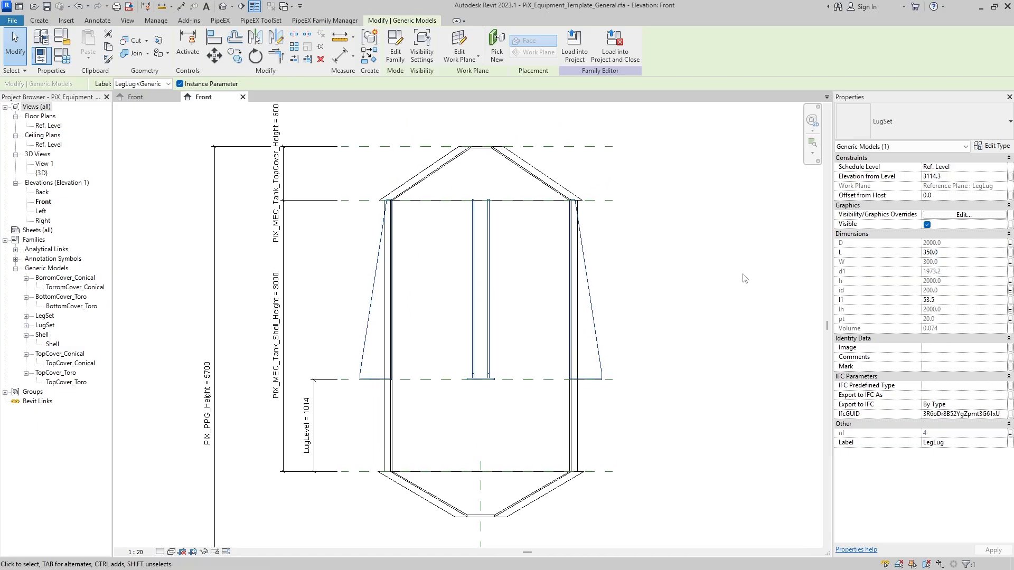
# Associate the LugSet's l1 parameter with a new instance family parameter named l1 under Dimensions.
pyautogui.click(1006, 302)
pyautogui.scroll(-2, 497, 299)
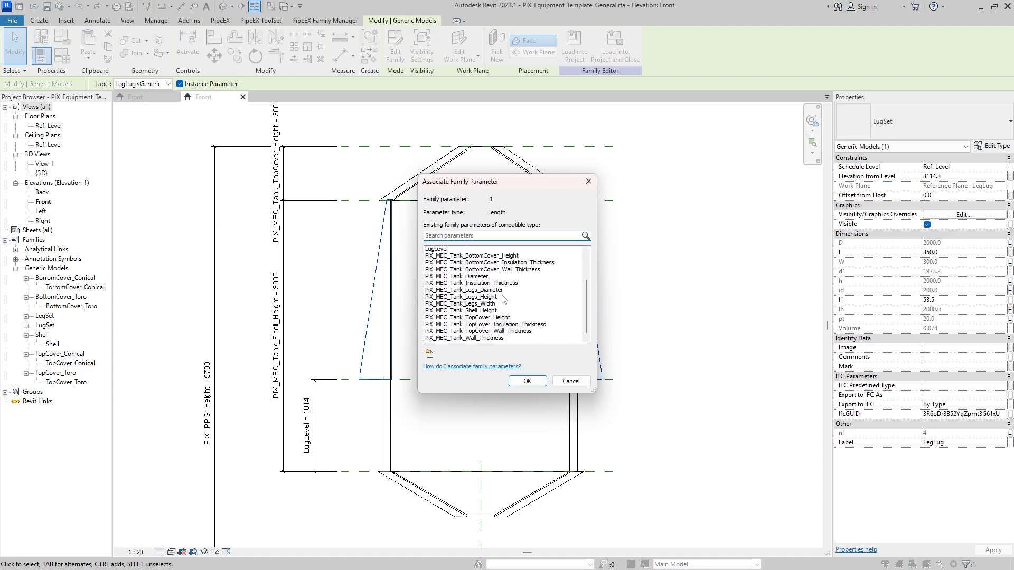
pyautogui.click(429, 355)
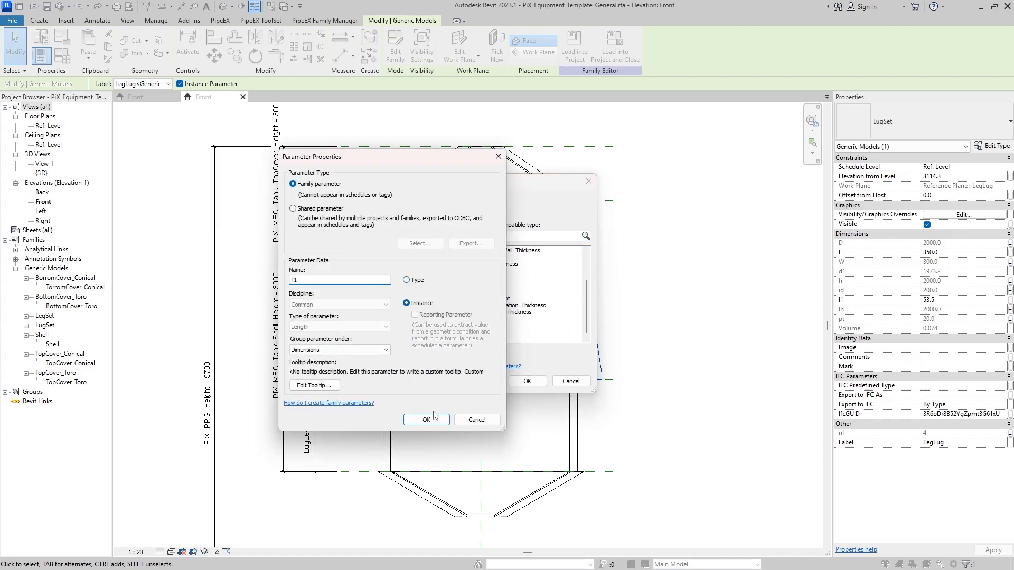
pyautogui.click(426, 420)
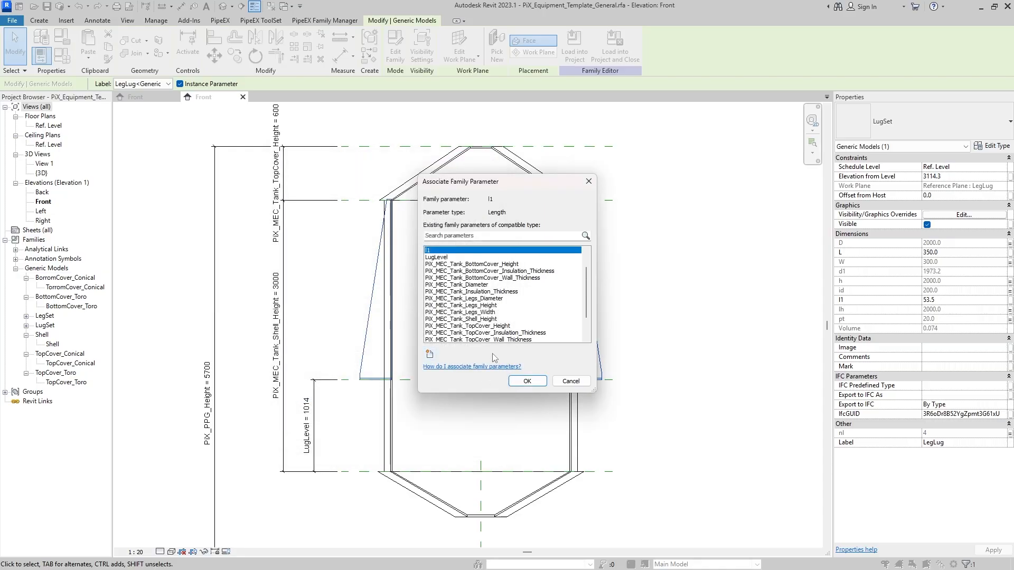
pyautogui.click(525, 385)
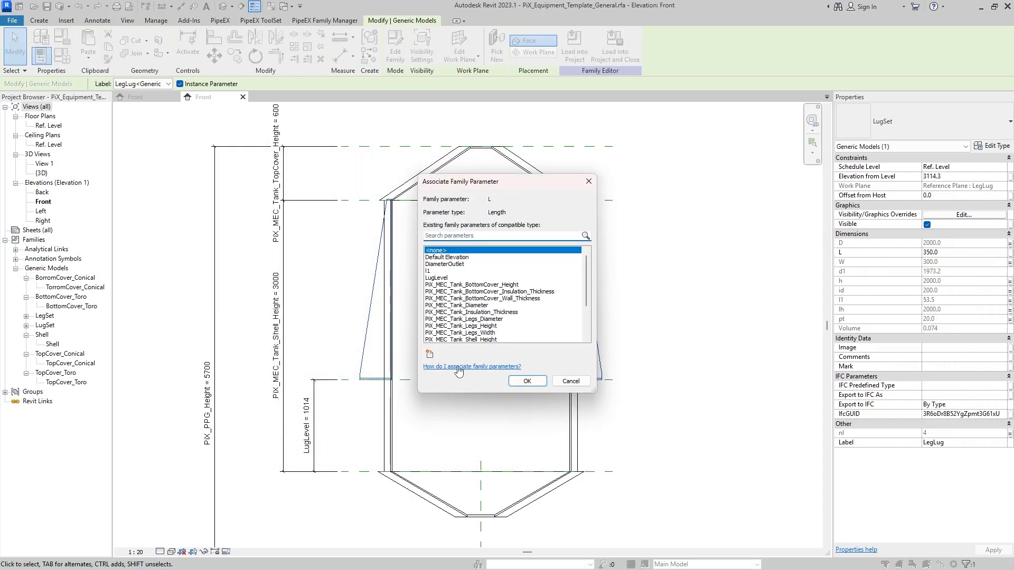
# Associate the LugSet's L parameter with a new instance family parameter named L under Dimensions.
pyautogui.click(430, 354)
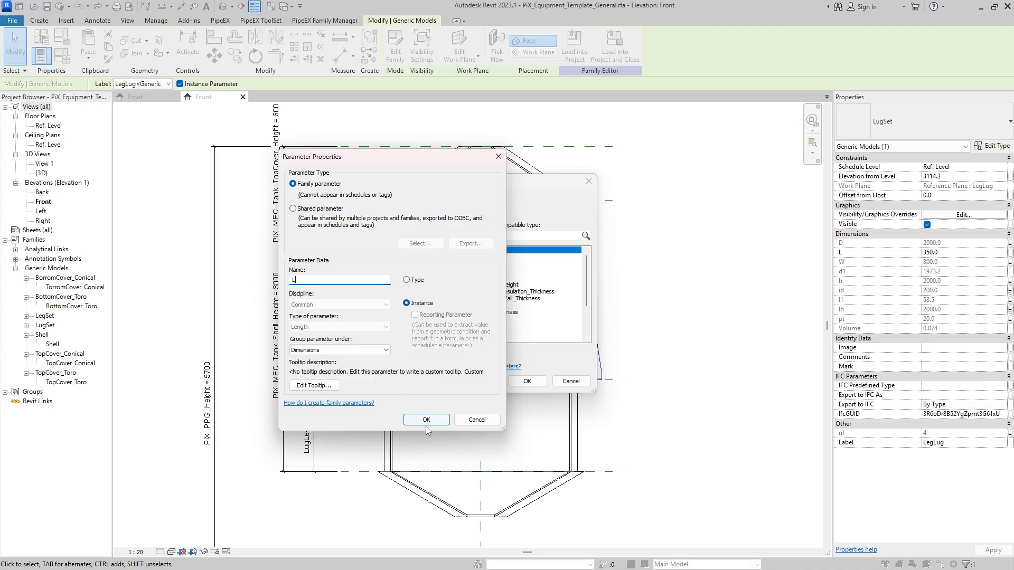
pyautogui.write('L')
pyautogui.click(427, 420)
pyautogui.click(542, 384)
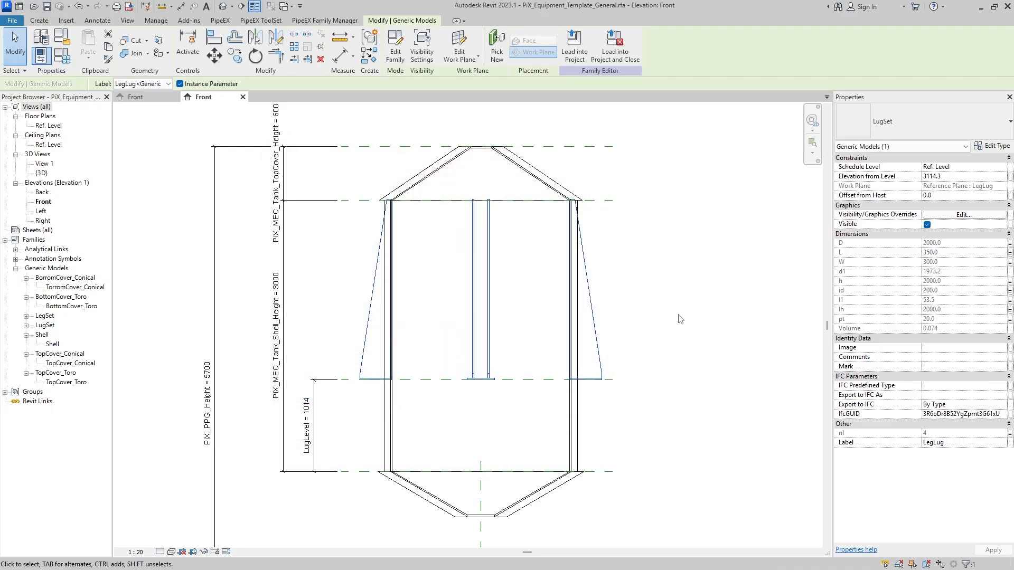
pyautogui.scroll(-2, 667, 321)
pyautogui.moveTo(664, 324); pyautogui.dragTo(612, 272, button='middle')
pyautogui.scroll(-1, 602, 280)
pyautogui.click(606, 291)
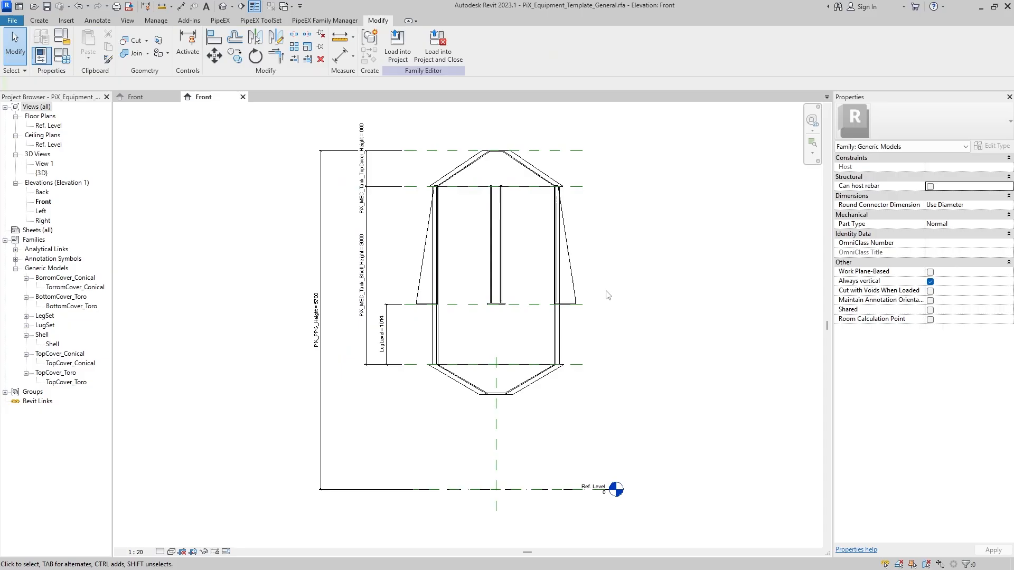
# Open the LegSet family for editing from the template's loaded generic models.
pyautogui.doubleClick(46, 326)
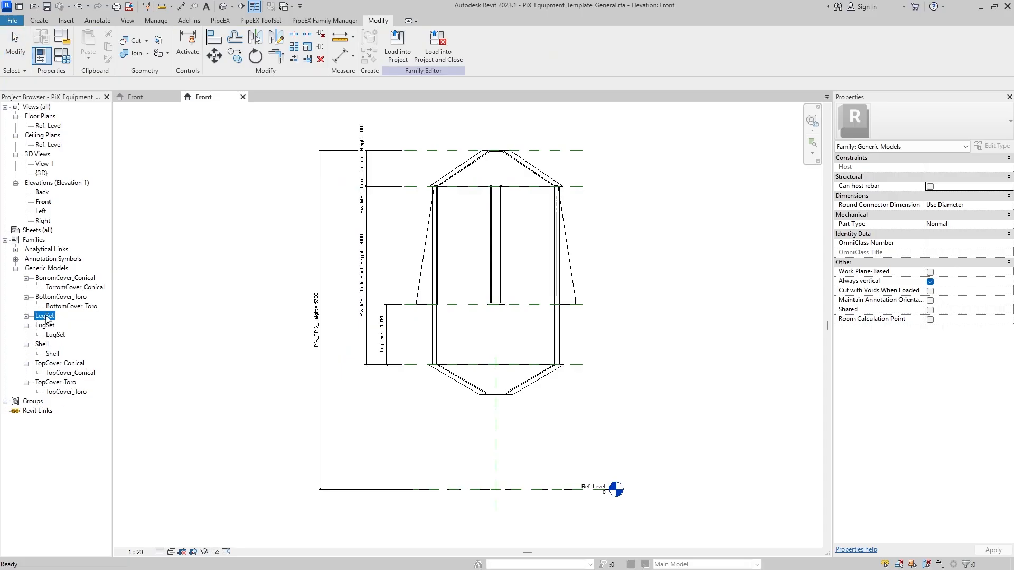
pyautogui.doubleClick(45, 315)
pyautogui.click(55, 326)
pyautogui.rightClick(55, 326)
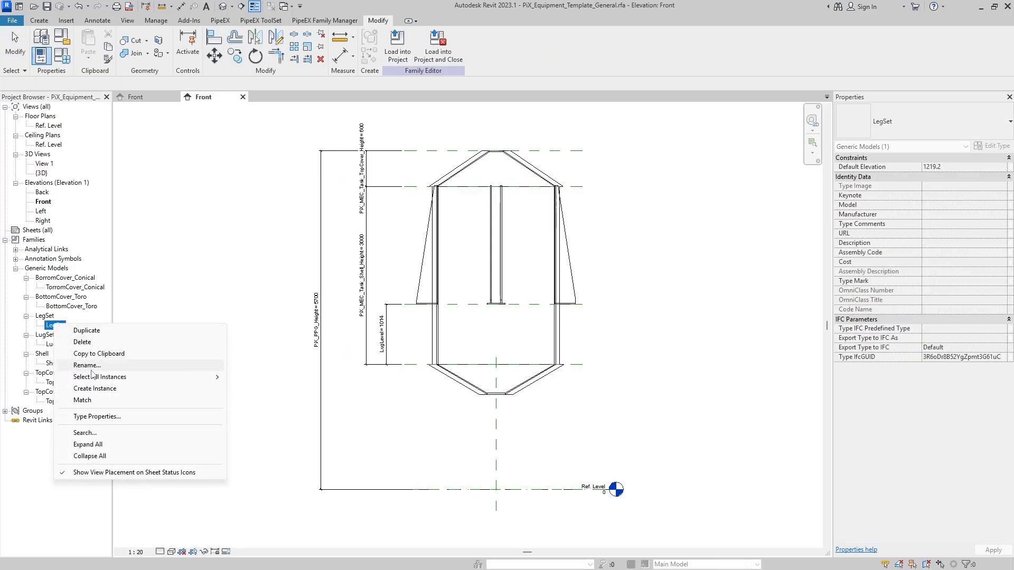
pyautogui.rightClick(53, 317)
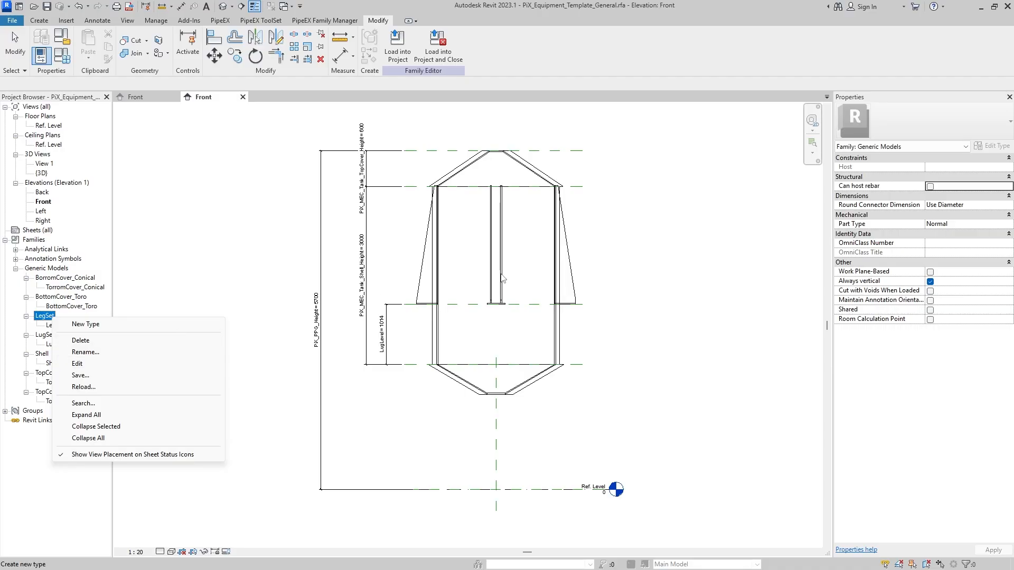
pyautogui.click(84, 363)
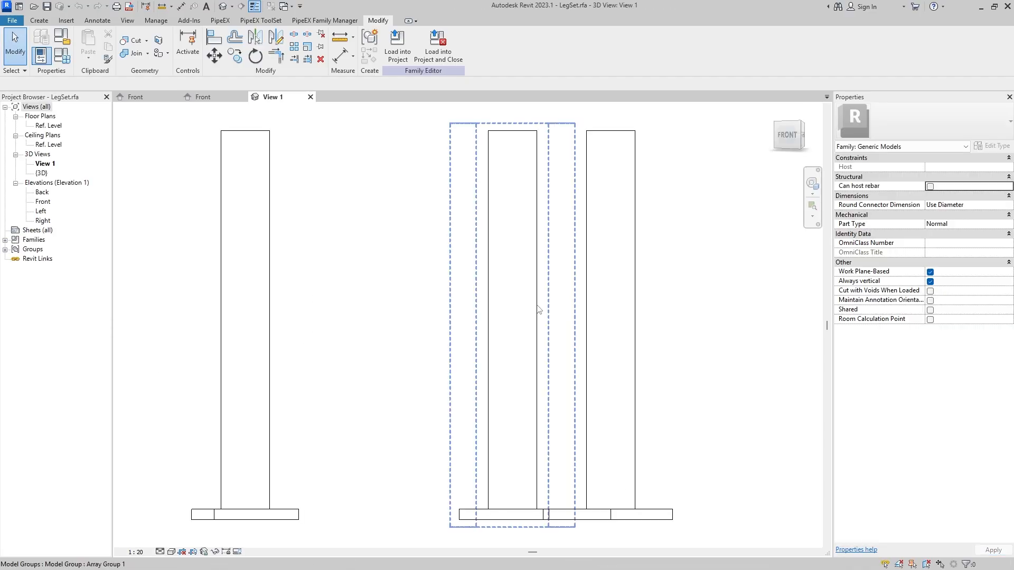
# Create an instance length parameter named L under Dimensions in LegSet.rfa.
pyautogui.click(62, 55)
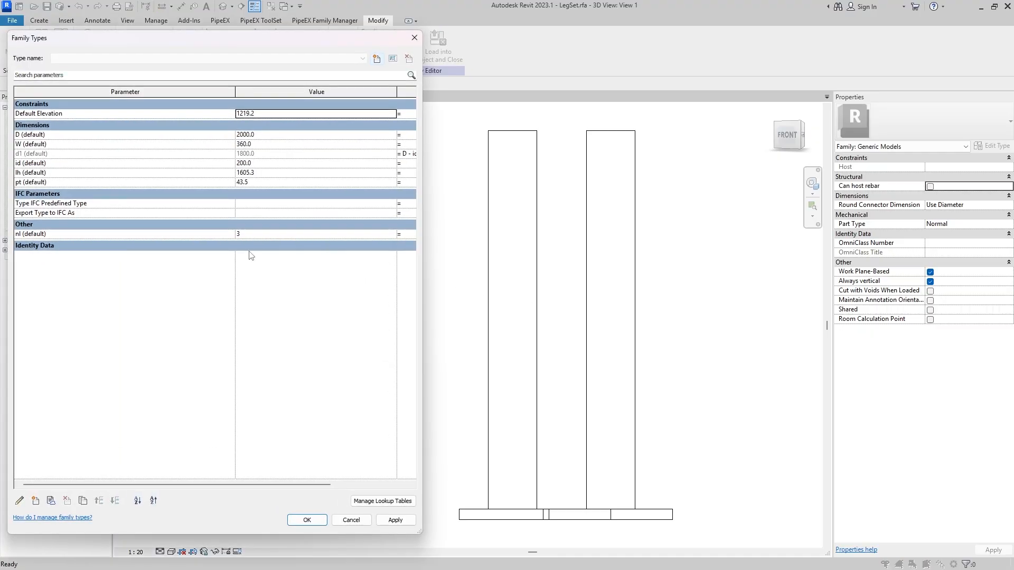
pyautogui.click(42, 506)
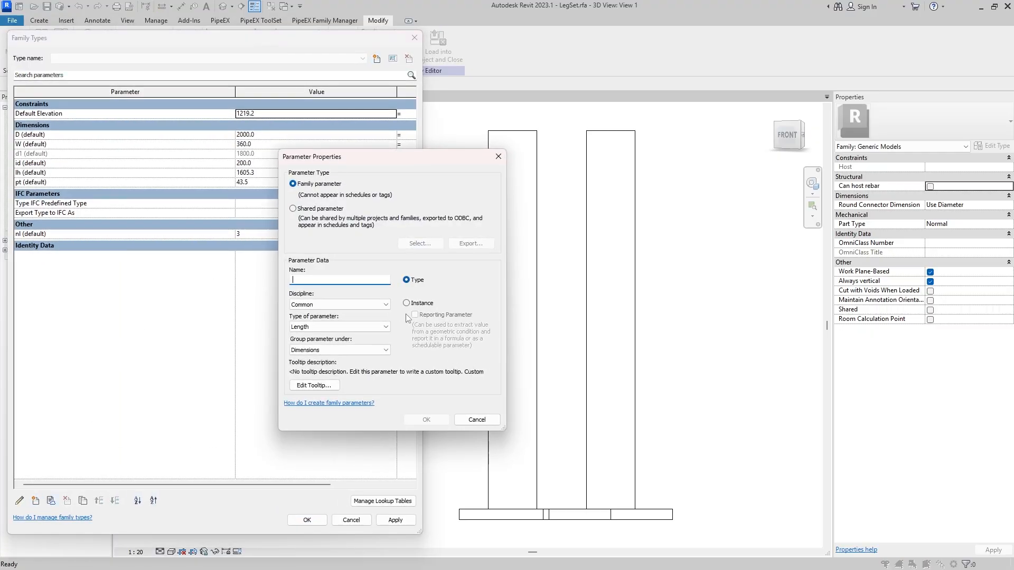
pyautogui.click(381, 280)
pyautogui.write('L')
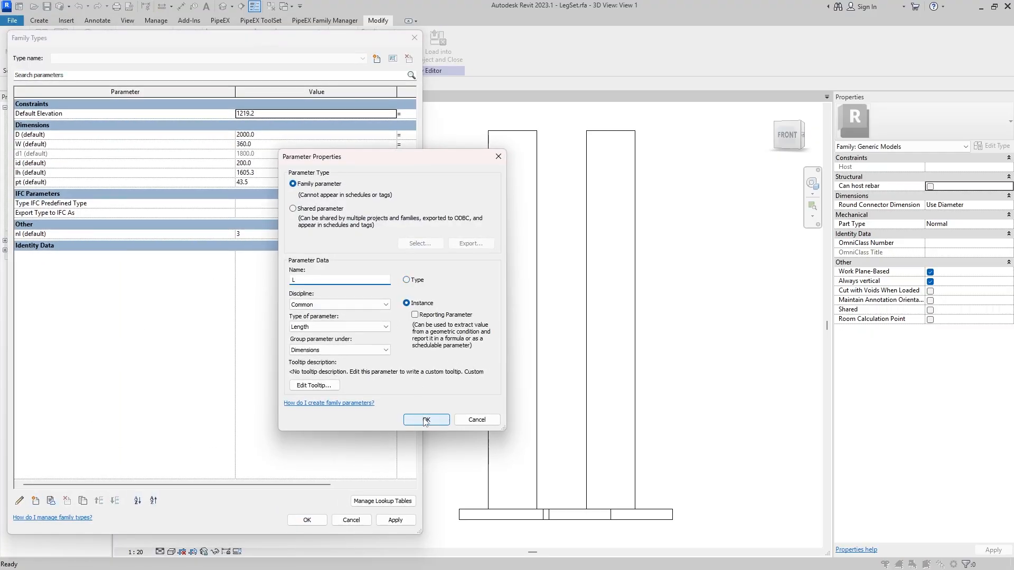
pyautogui.click(425, 421)
# Add a second instance length parameter named l1 under Dimensions in LegSet.rfa and apply the family types.
pyautogui.click(36, 500)
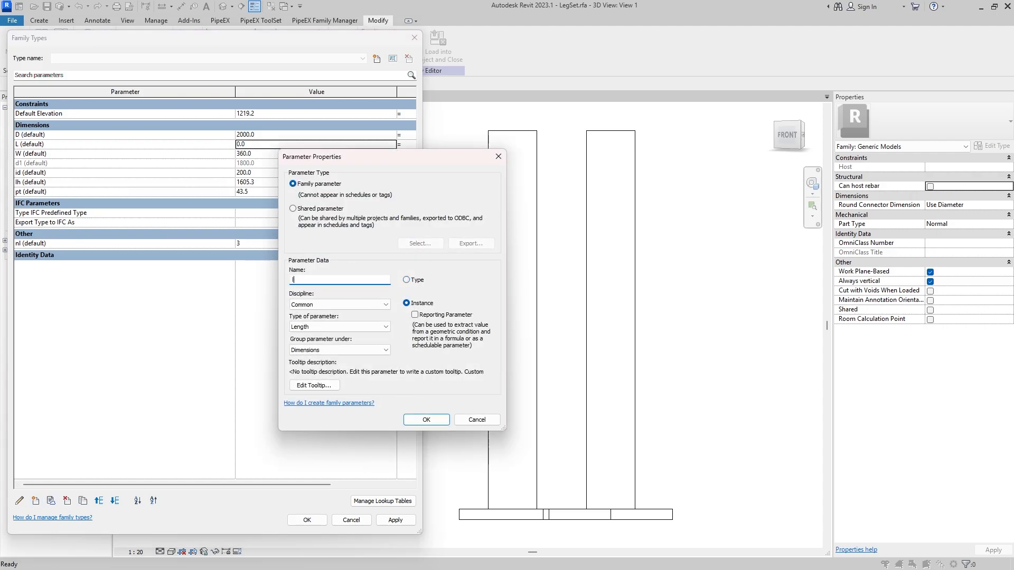
pyautogui.write('l1')
pyautogui.click(427, 420)
pyautogui.click(396, 520)
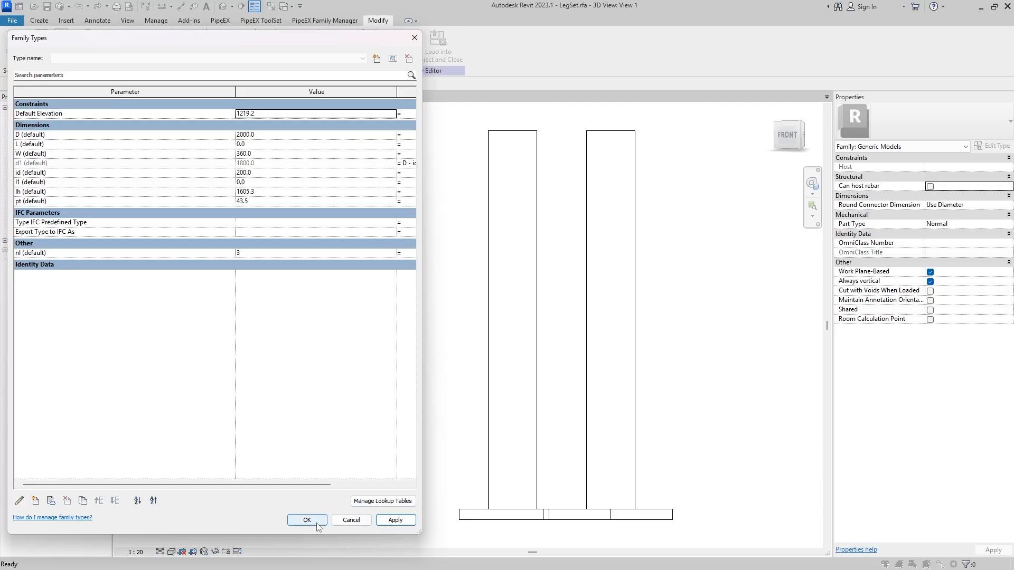
pyautogui.click(307, 520)
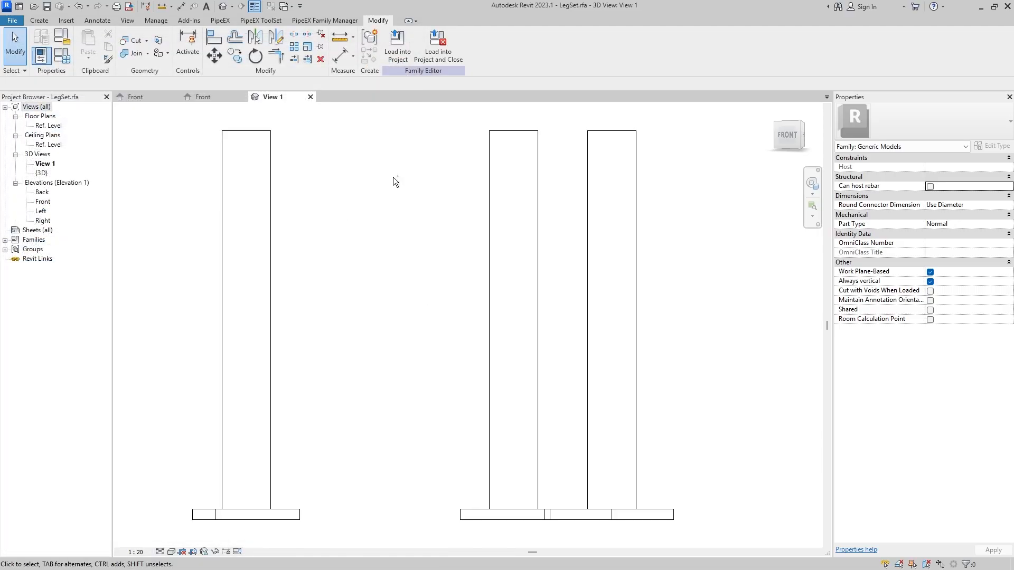
# Load LegSet into PiX_Equipment_Template_General.rfa and close it, overwriting the existing version.
pyautogui.hotkey('ctrl', 's')
pyautogui.click(500, 300)
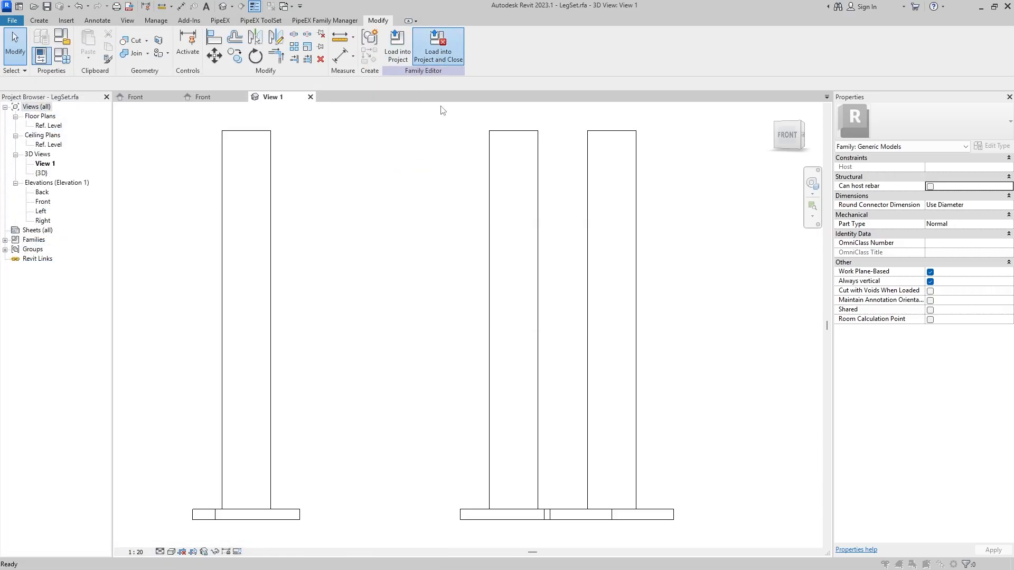
pyautogui.click(484, 363)
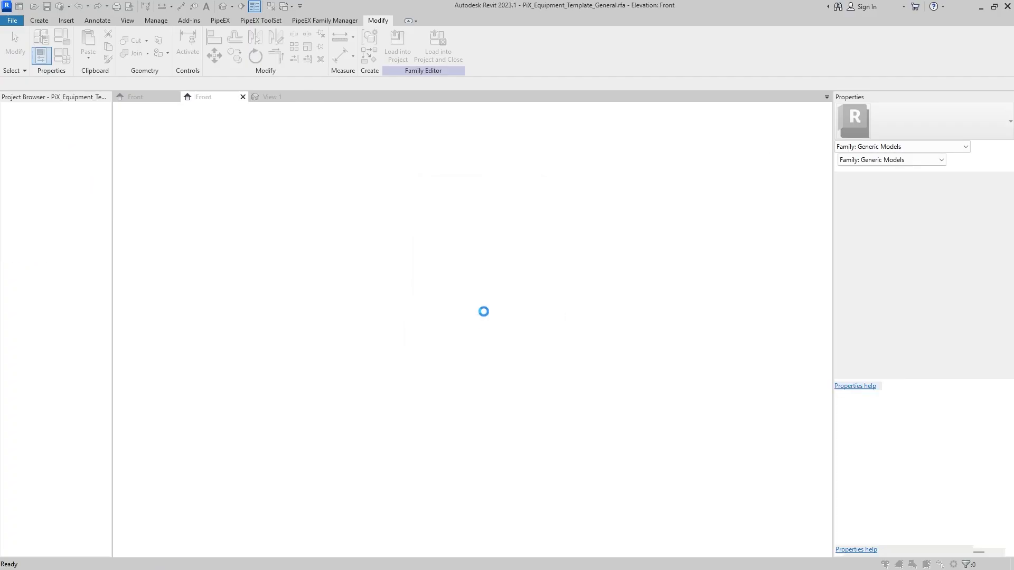
pyautogui.click(505, 292)
pyautogui.moveTo(340, 356); pyautogui.dragTo(320, 393, button='middle')
pyautogui.scroll(1, 394, 318)
pyautogui.click(396, 319)
pyautogui.click(203, 317)
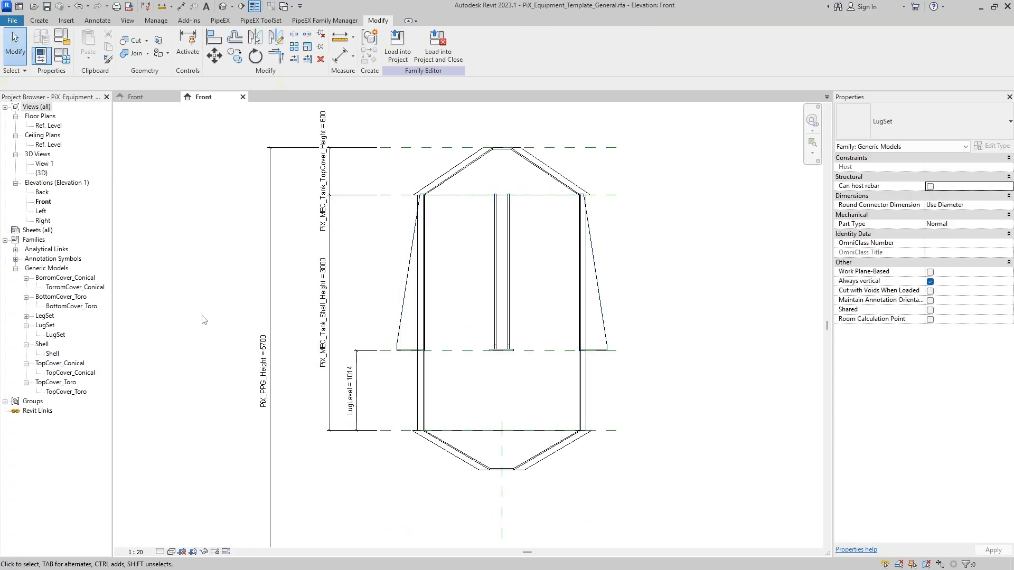
# Set the template's LegLug<Generic Models> parameter to LegSet and inspect the properties of the legs.
pyautogui.click(61, 55)
pyautogui.scroll(-6, 249, 363)
pyautogui.scroll(-3, 249, 362)
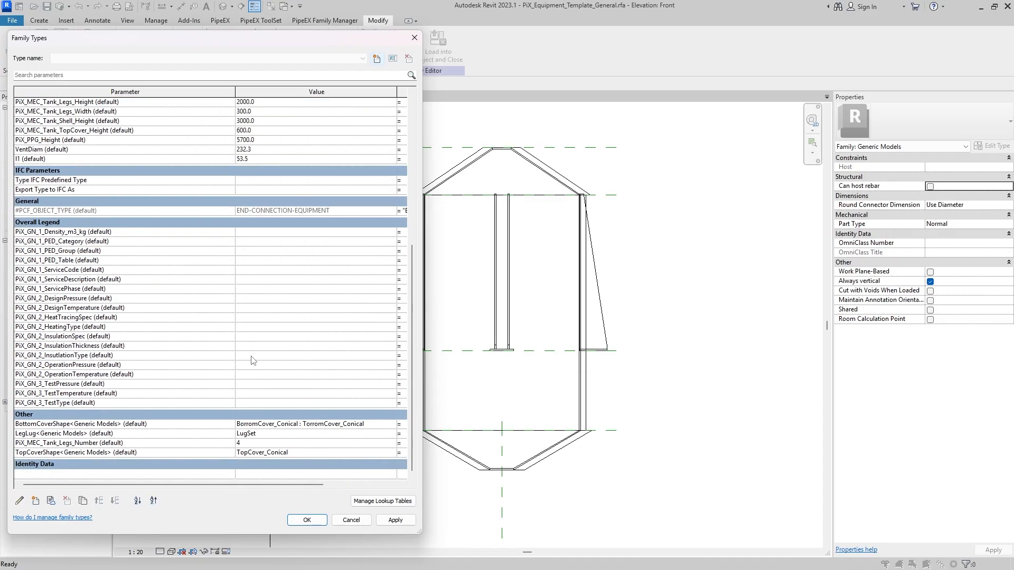
pyautogui.click(387, 434)
pyautogui.click(392, 434)
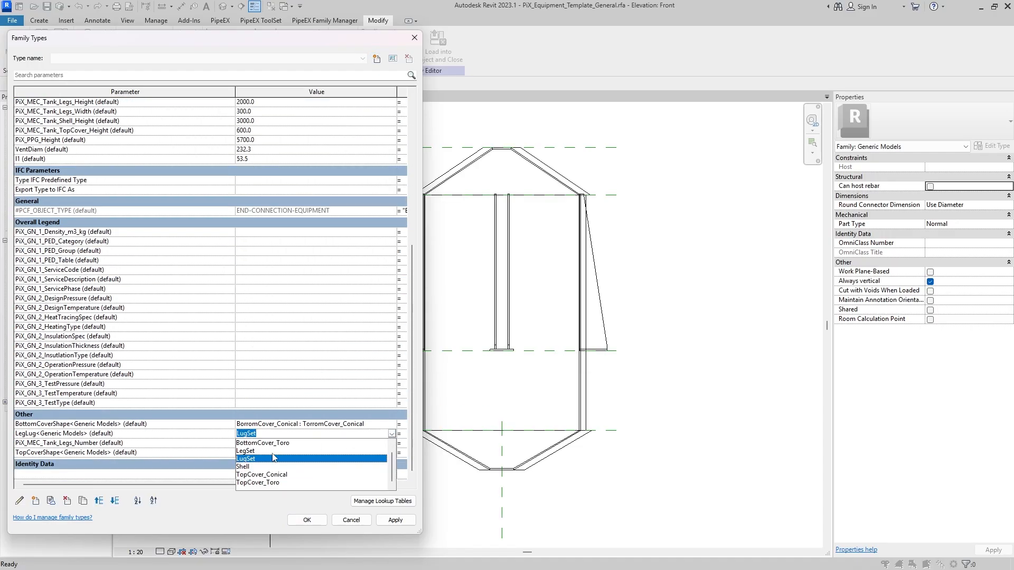
pyautogui.click(247, 451)
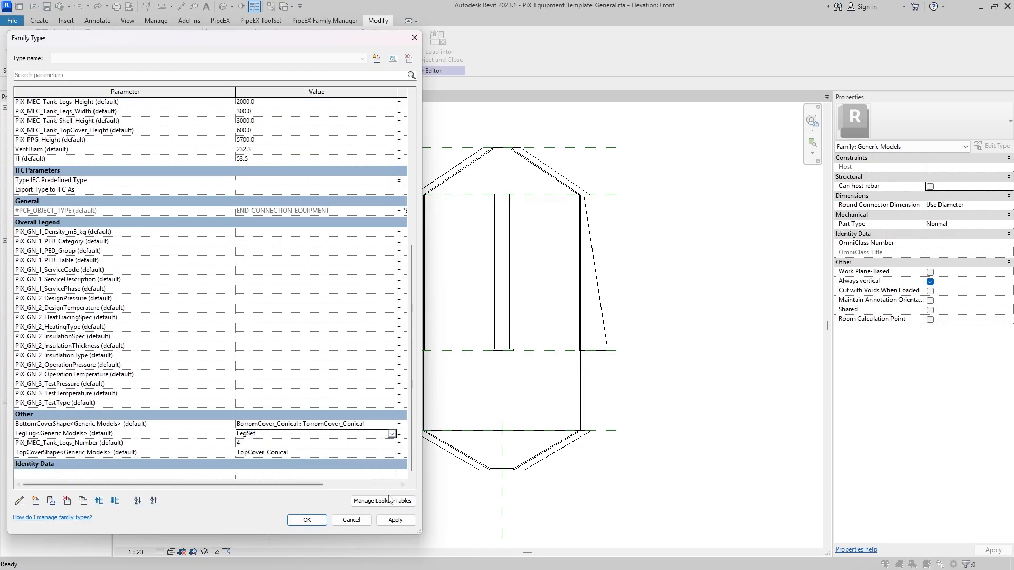
pyautogui.click(395, 521)
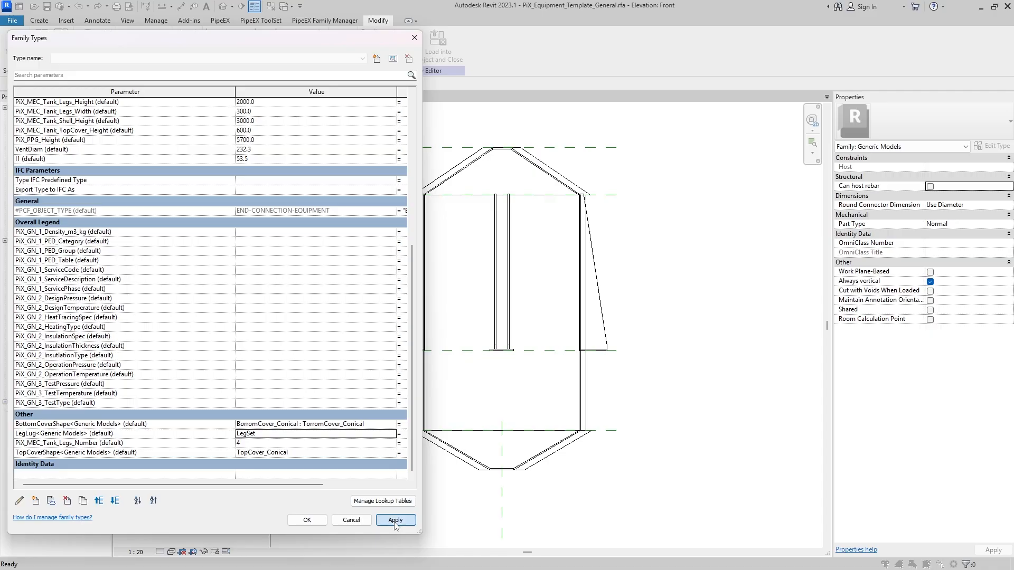
pyautogui.click(315, 523)
pyautogui.click(430, 470)
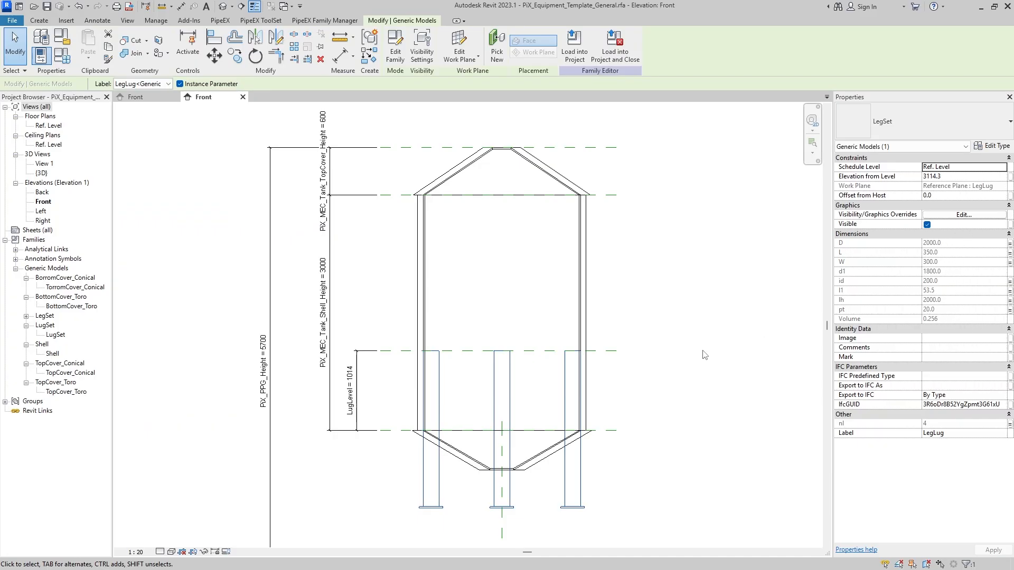
pyautogui.press('Escape')
# Set the LegLug<Generic Models> parameter to LugSet and inspect the properties of the lugs.
pyautogui.click(68, 59)
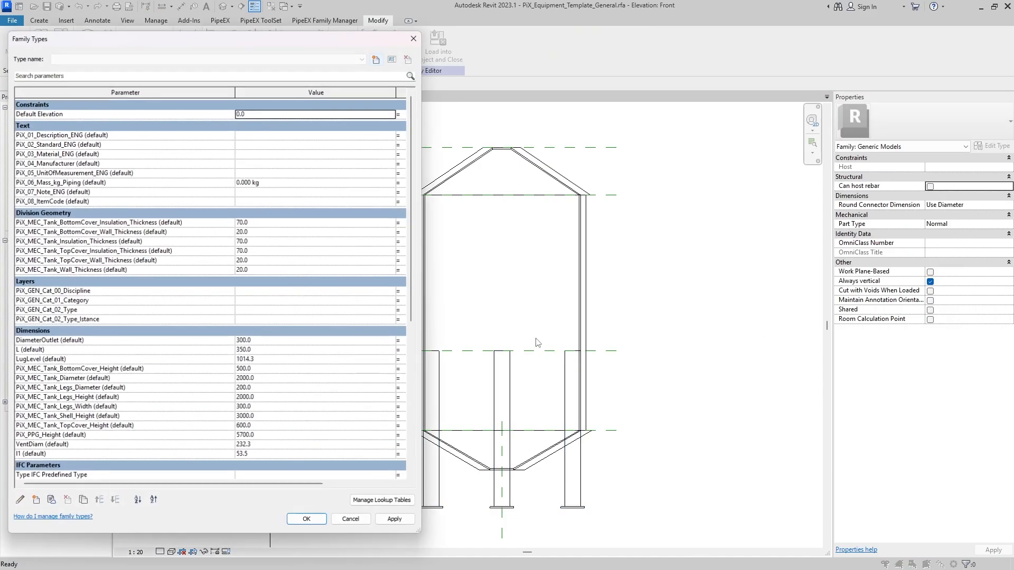
pyautogui.click(407, 38)
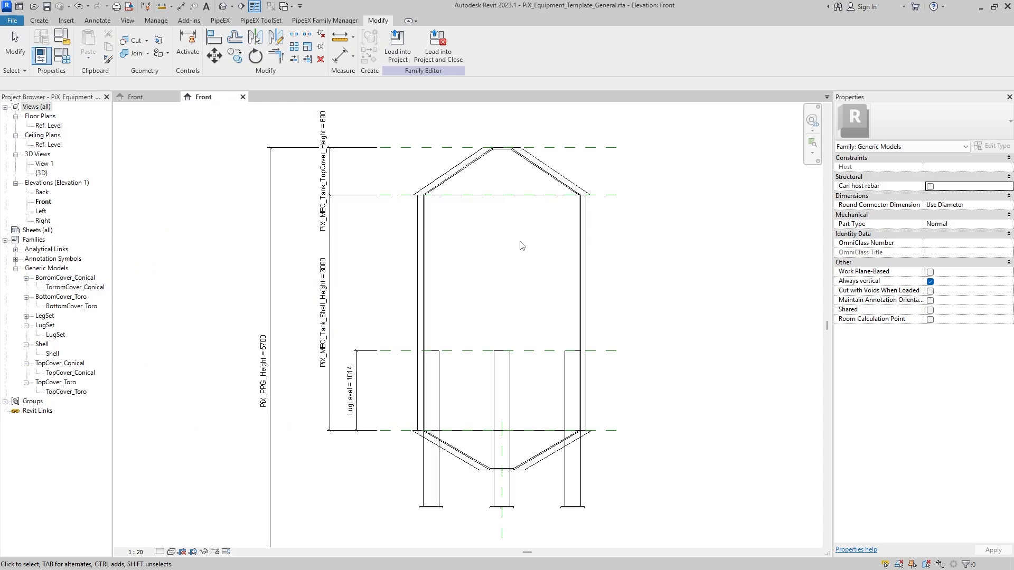
pyautogui.click(511, 495)
pyautogui.click(62, 56)
pyautogui.scroll(-3, 284, 406)
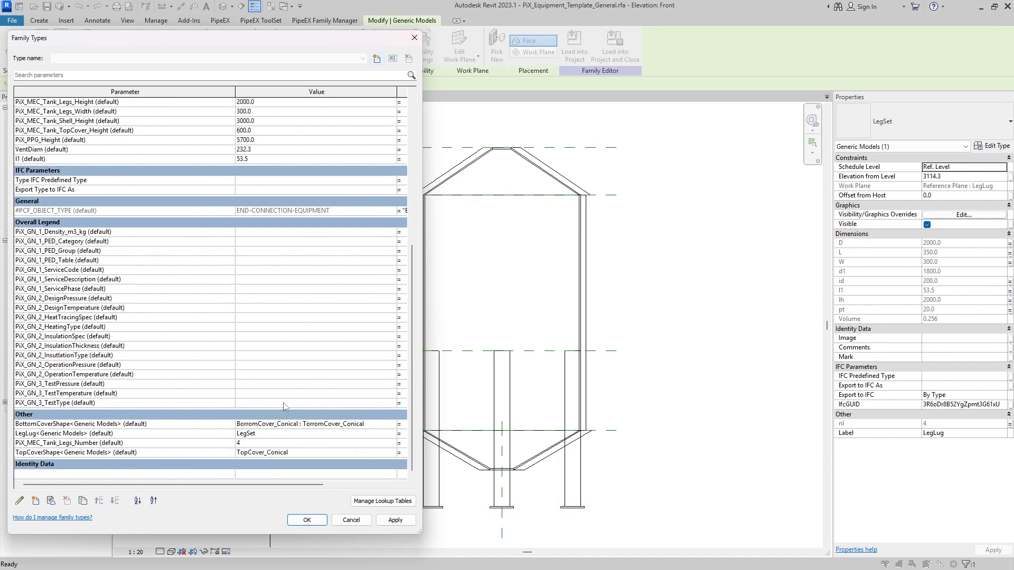
pyautogui.click(389, 434)
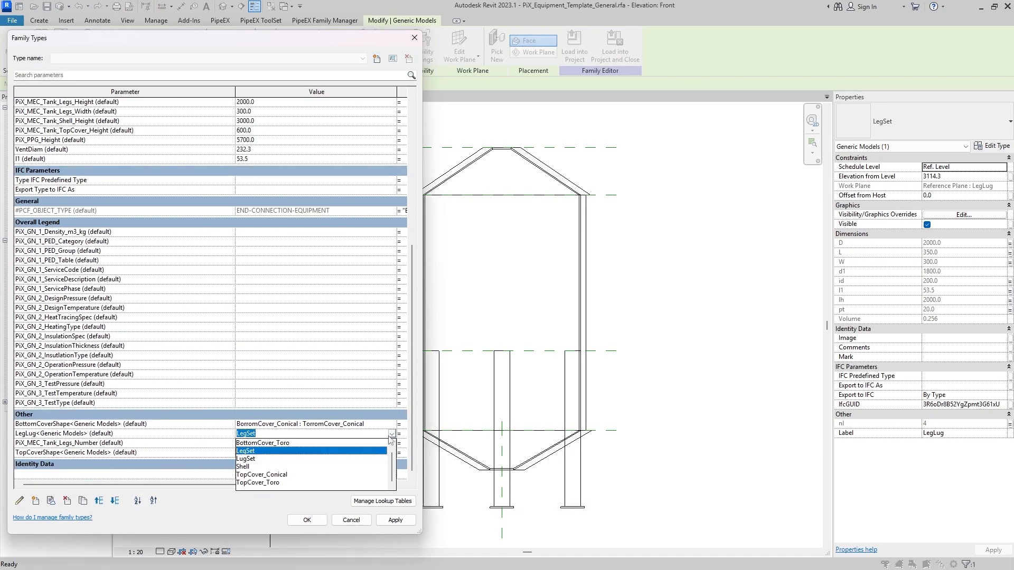
pyautogui.click(260, 463)
pyautogui.click(395, 520)
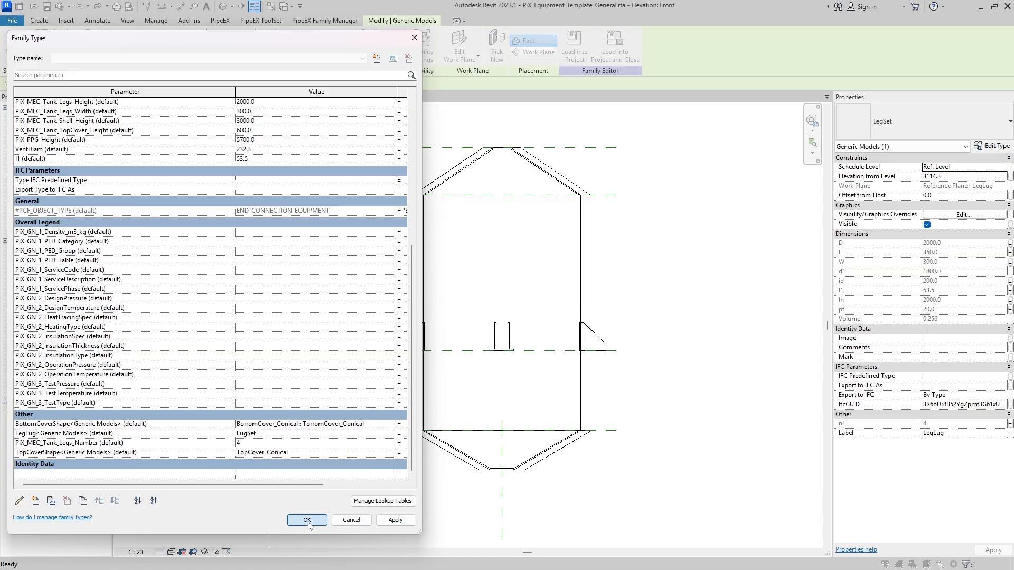
pyautogui.click(307, 521)
pyautogui.click(414, 341)
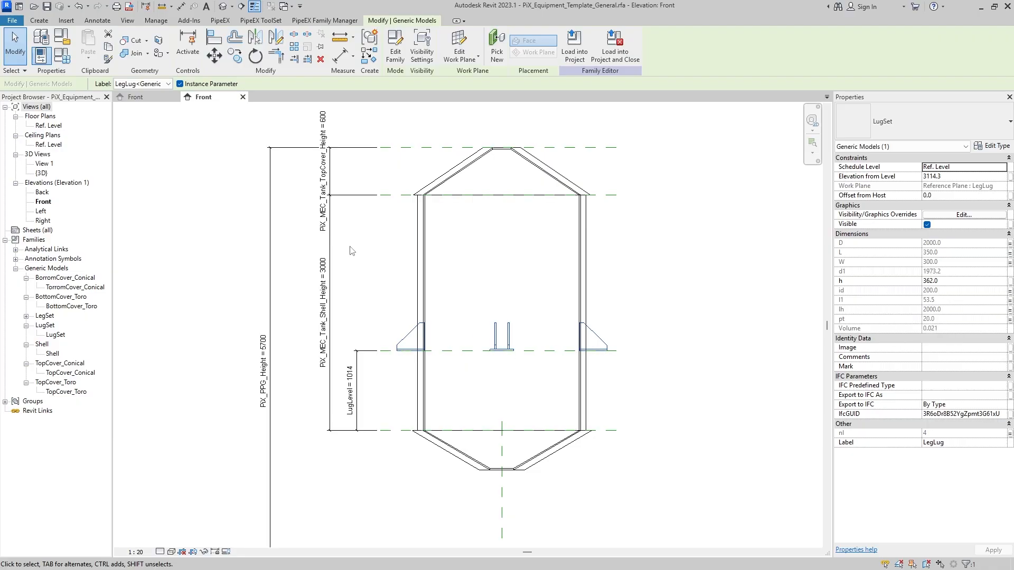
# Switch the LegLug<Generic Models> parameter back to LegSet and open the leg set family for editing.
pyautogui.click(62, 55)
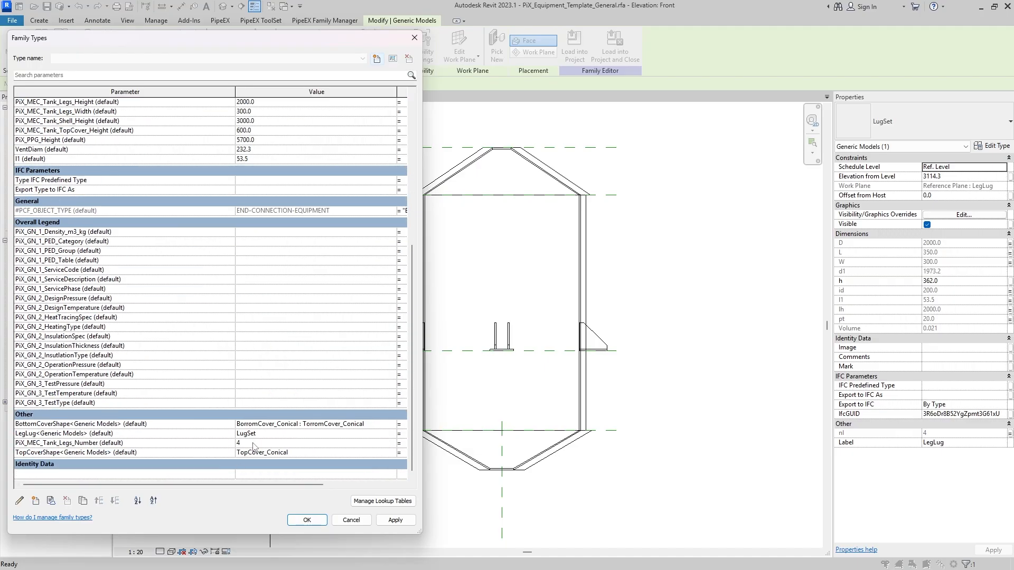
pyautogui.click(383, 434)
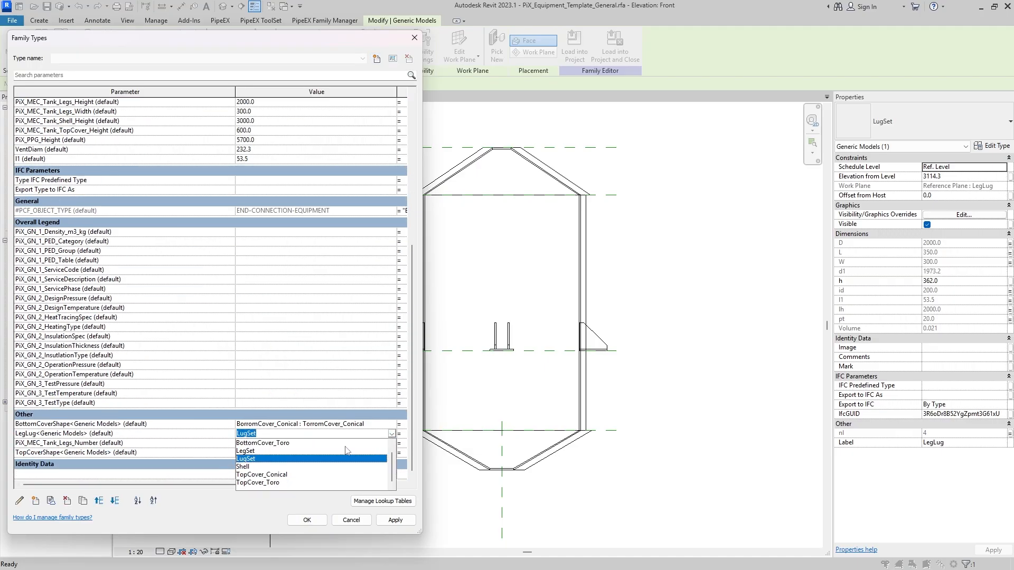
pyautogui.click(246, 451)
pyautogui.click(395, 520)
pyautogui.click(307, 520)
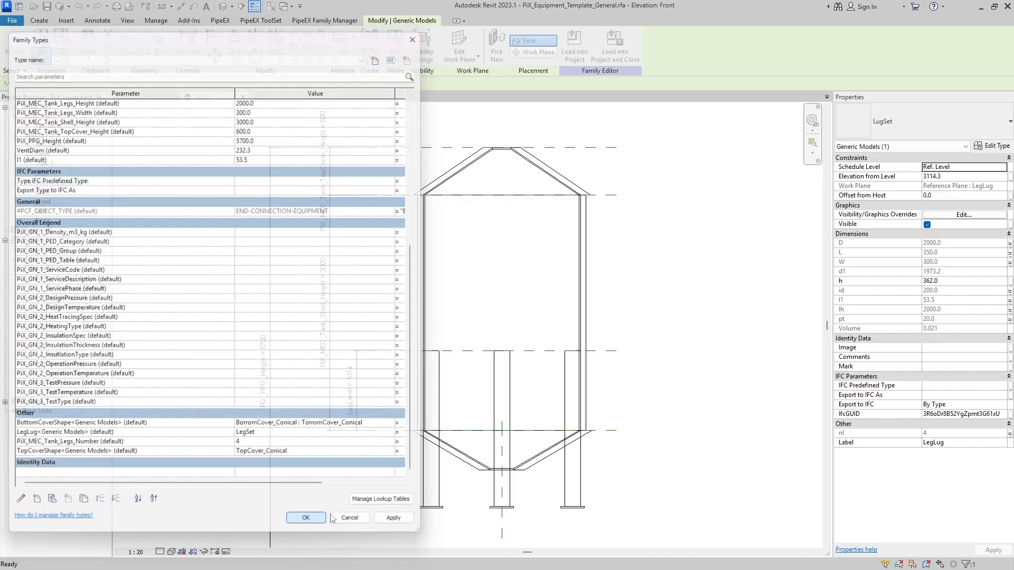
pyautogui.doubleClick(441, 488)
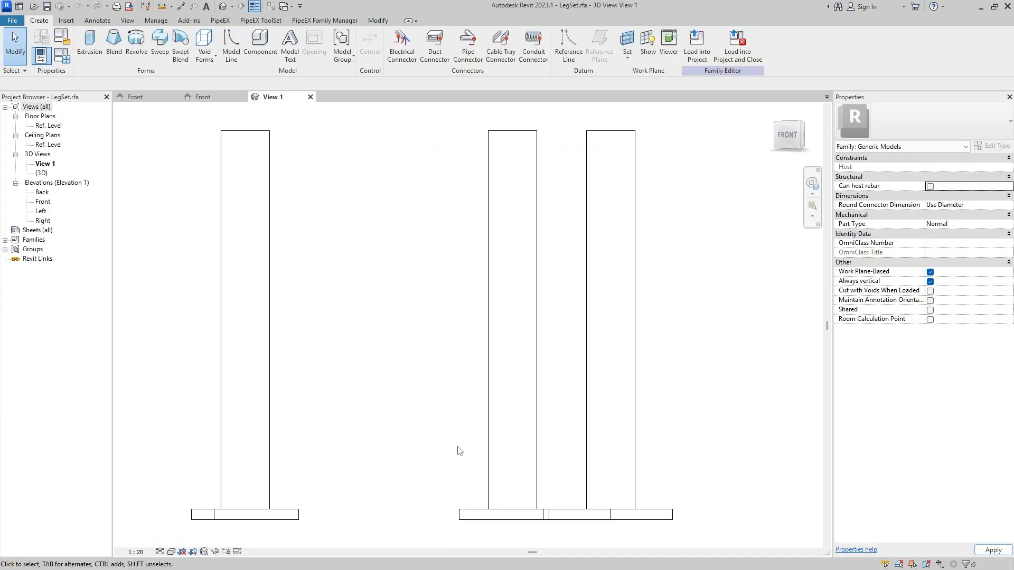
# Inspect the nested leg's dimension properties inside the LegSet array group, then finish the group edit.
pyautogui.doubleClick(491, 364)
pyautogui.click(489, 354)
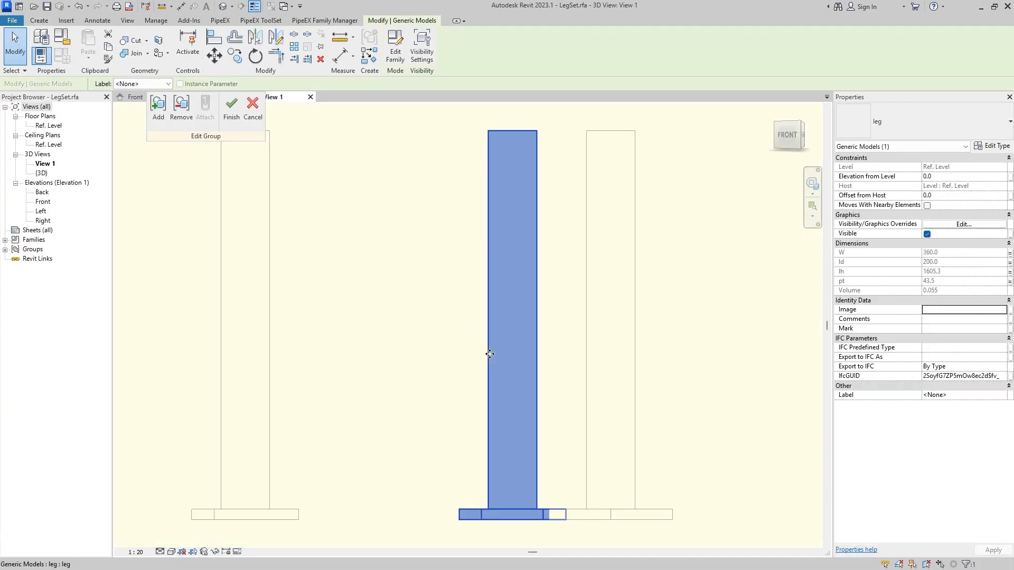
pyautogui.press('Escape')
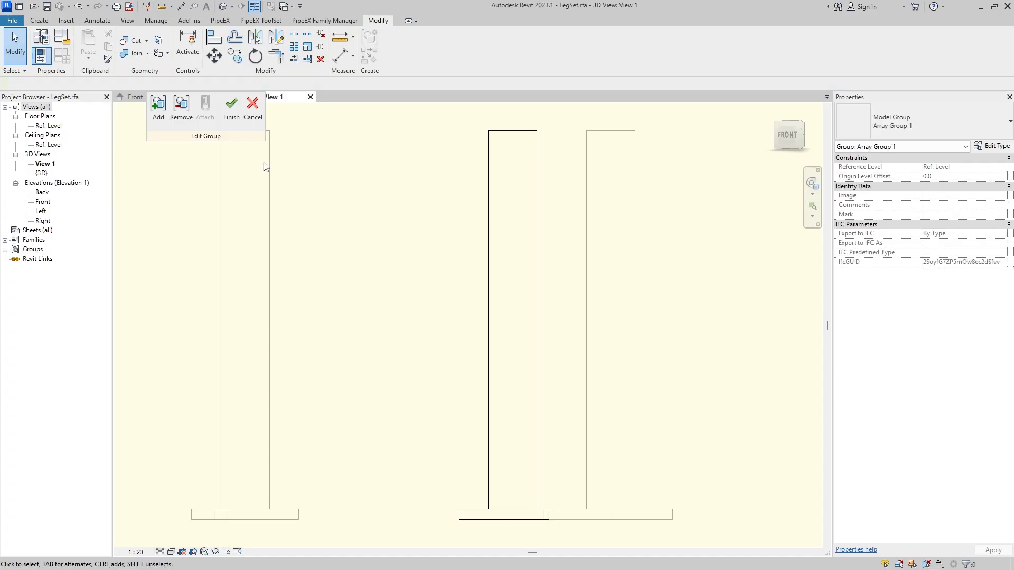
pyautogui.click(232, 109)
pyautogui.doubleClick(489, 260)
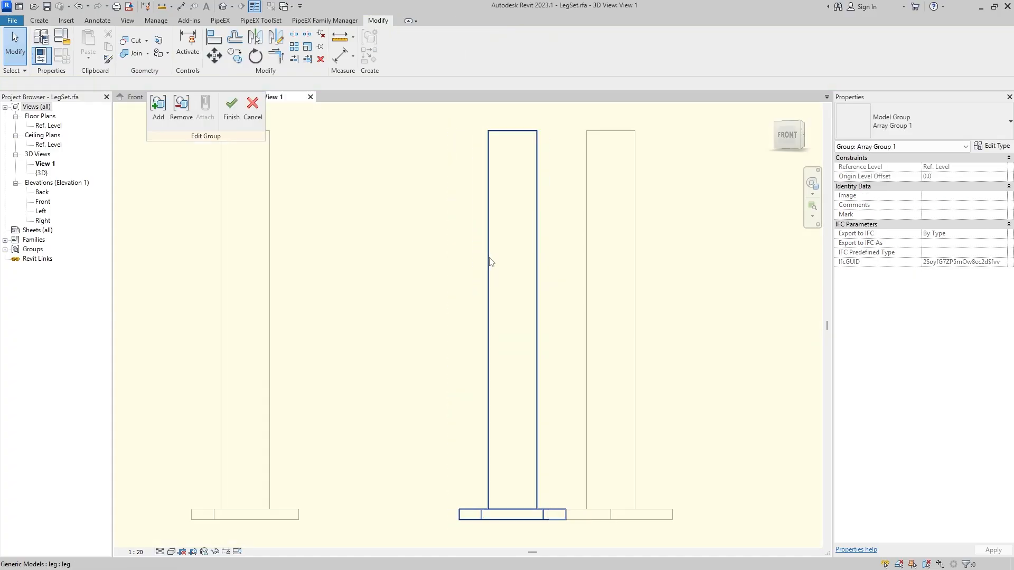
pyautogui.click(490, 269)
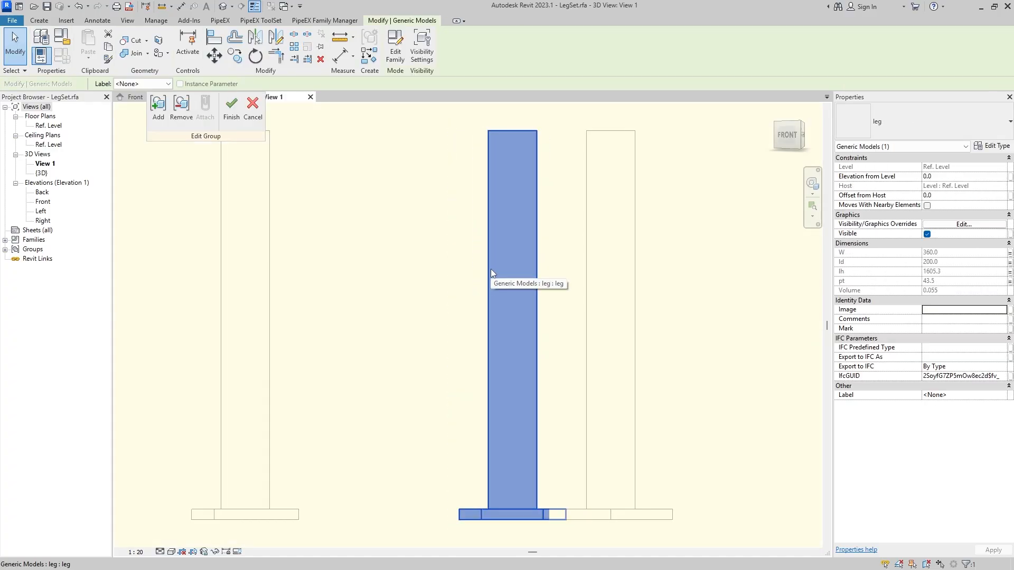
pyautogui.press('Escape')
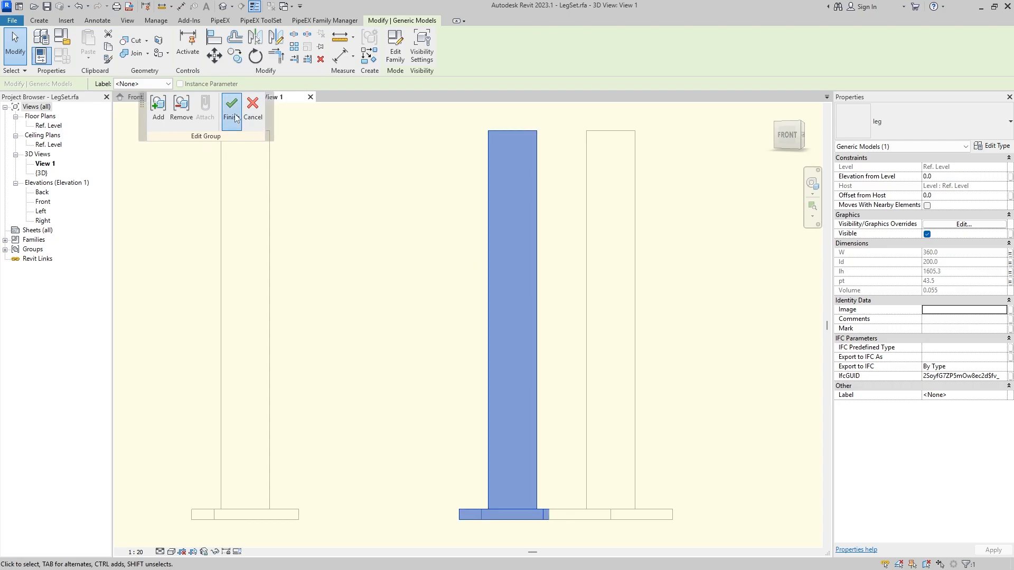
pyautogui.click(225, 113)
# Return to the equipment template, open the LugSet family, and open the nested leg family in its array group for editing.
pyautogui.click(214, 99)
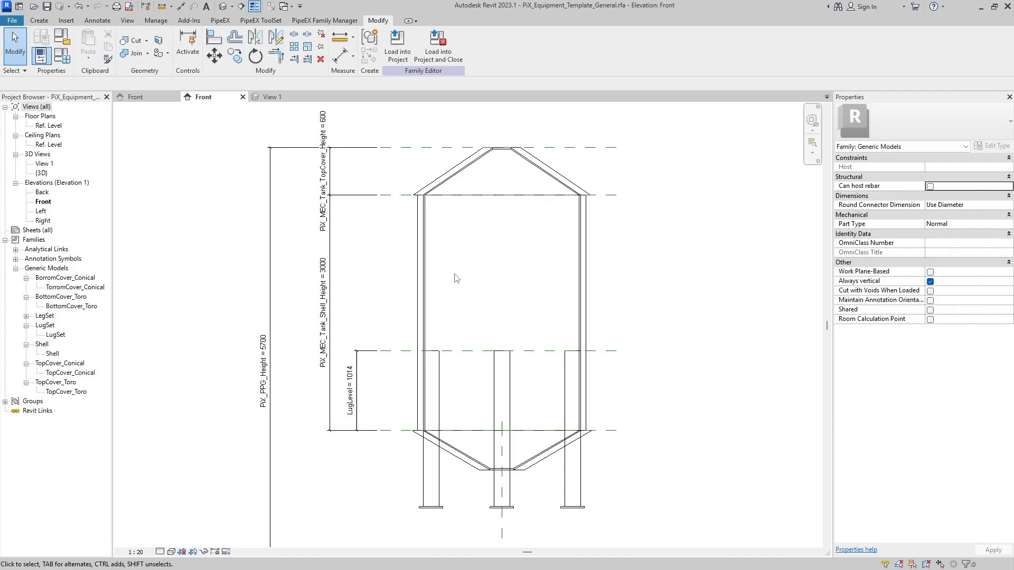
pyautogui.click(402, 340)
pyautogui.doubleClick(402, 340)
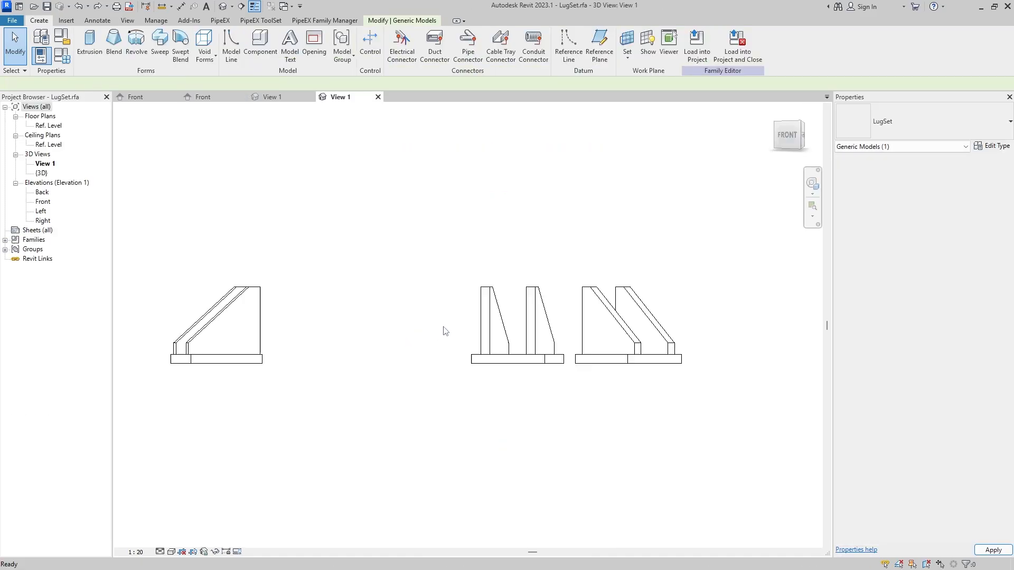
pyautogui.click(490, 338)
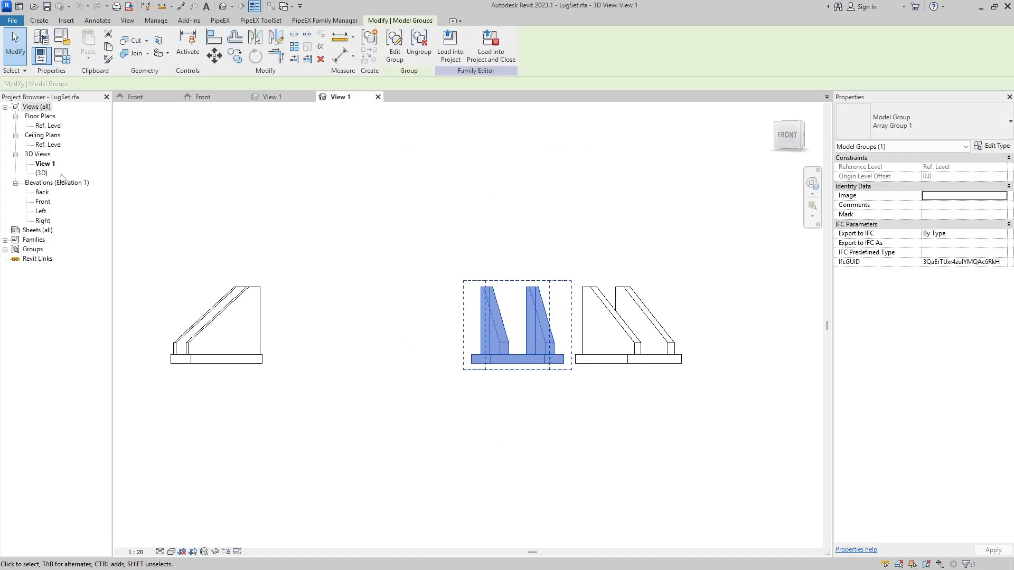
pyautogui.doubleClick(267, 317)
pyautogui.doubleClick(266, 317)
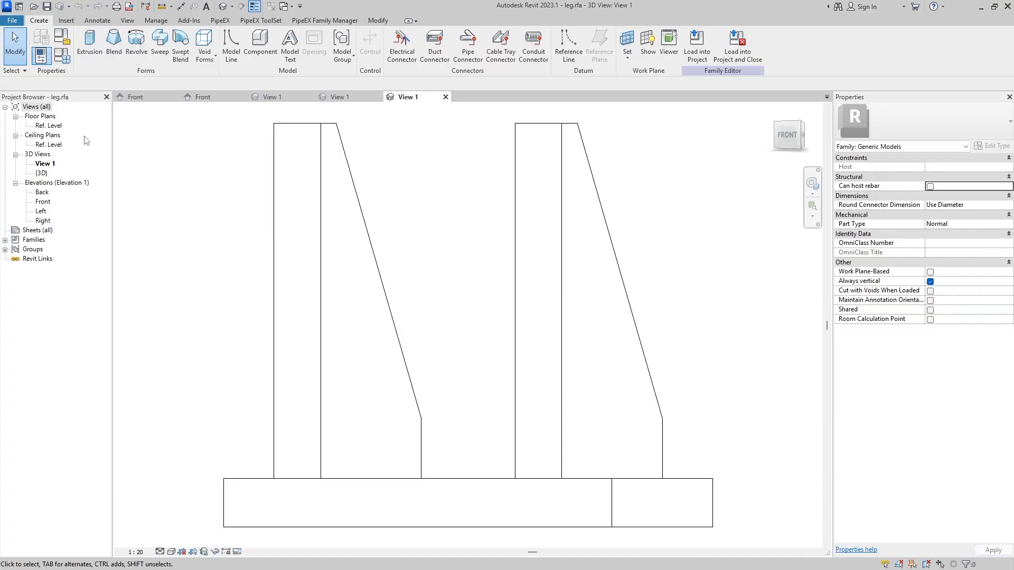
# Check the family parameters of the nested lug component in leg.rfa.
pyautogui.click(61, 55)
pyautogui.press('Escape')
pyautogui.click(387, 287)
pyautogui.press('Escape')
pyautogui.click(62, 55)
pyautogui.press('Escape')
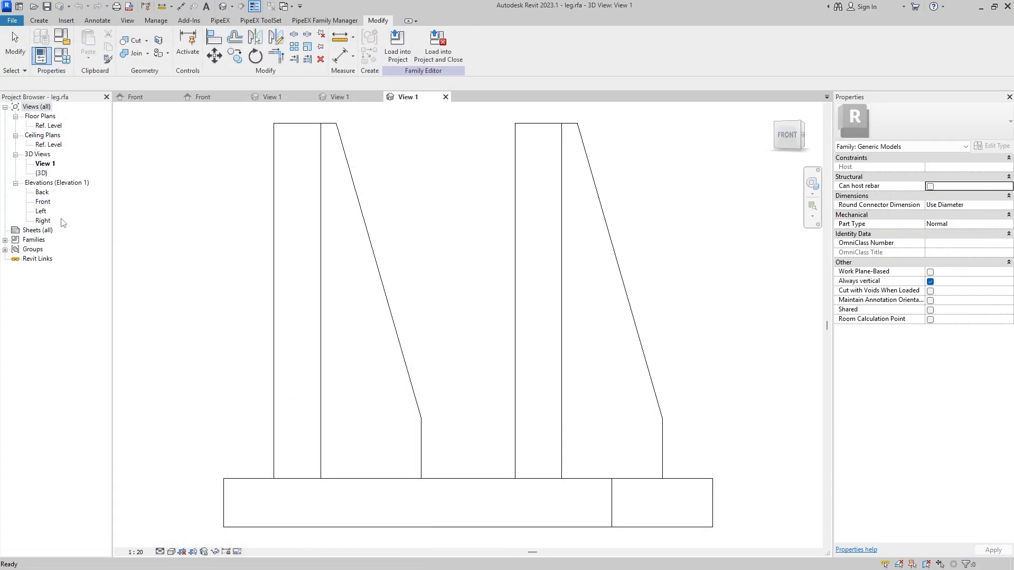
# Assign the lh parameter to the lug's overall height dimension in the Left elevation and close the inactive views.
pyautogui.doubleClick(44, 201)
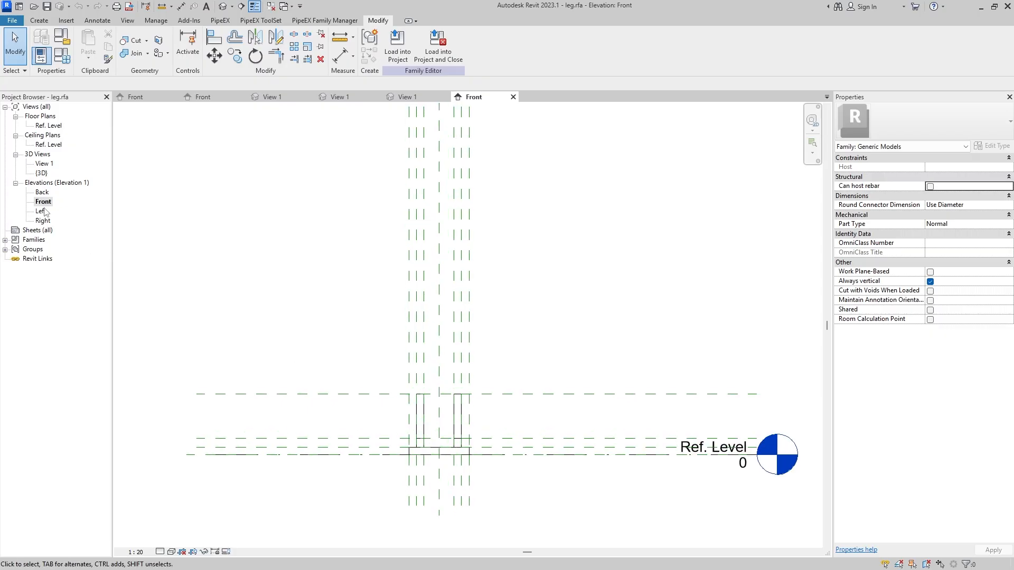
pyautogui.doubleClick(43, 211)
pyautogui.click(245, 411)
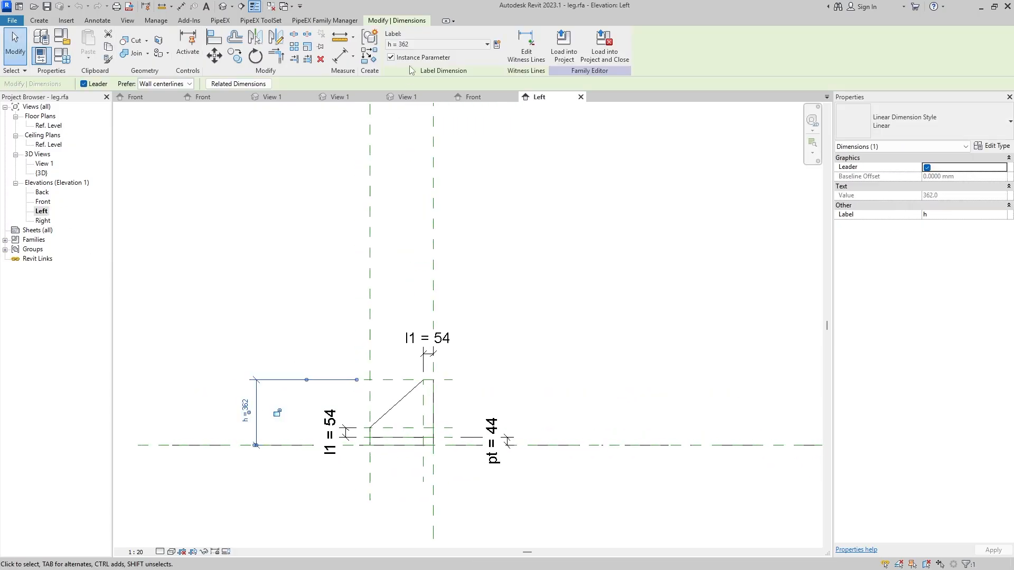
pyautogui.click(412, 44)
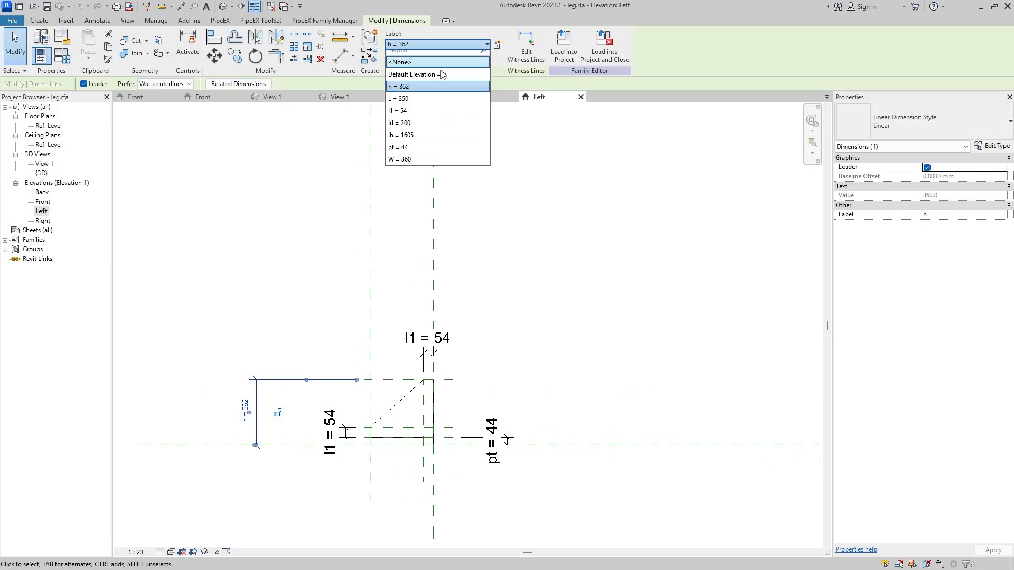
pyautogui.click(413, 142)
pyautogui.click(312, 221)
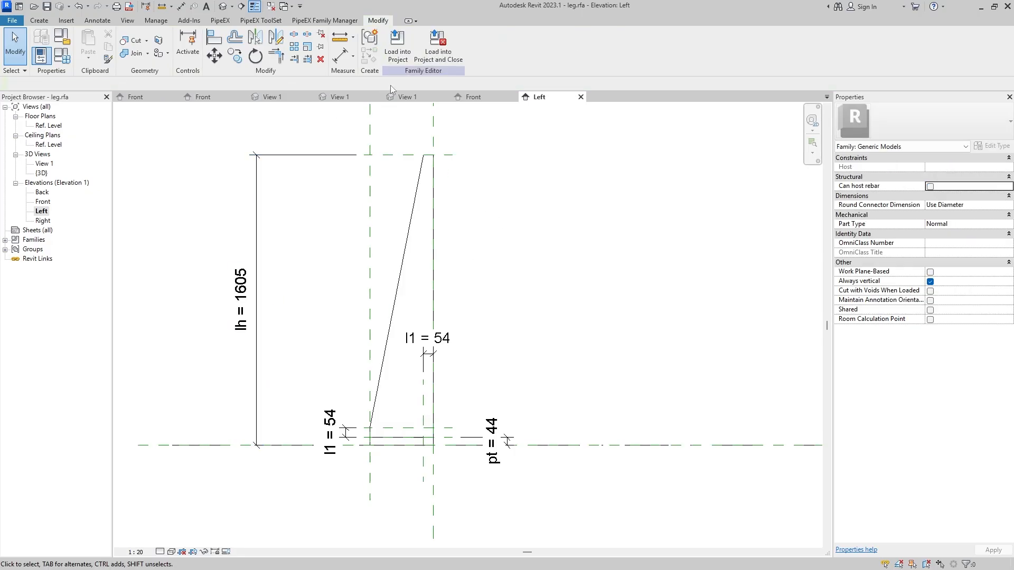
pyautogui.click(271, 8)
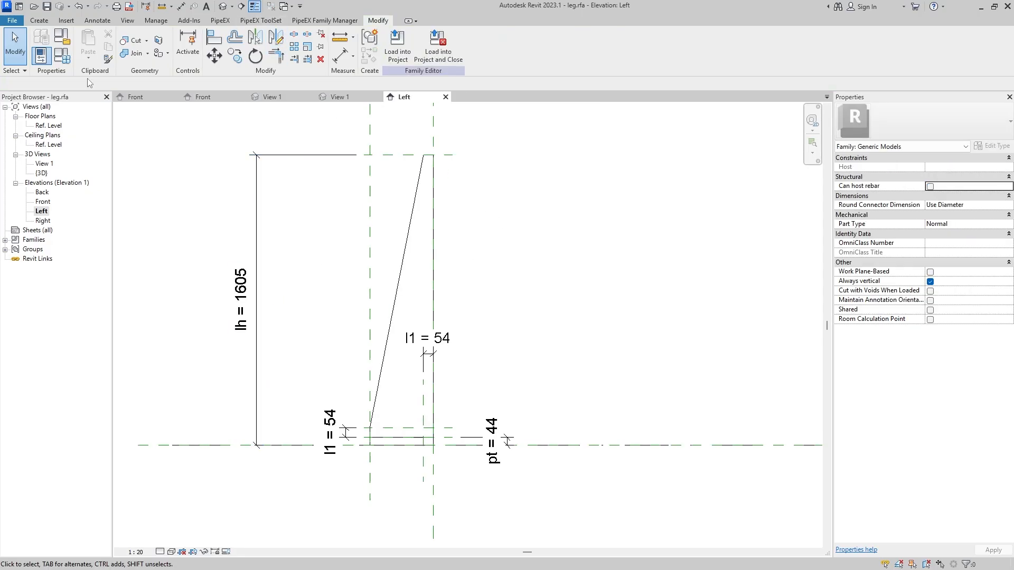
# Delete the unused family parameter h from leg.rfa.
pyautogui.click(62, 54)
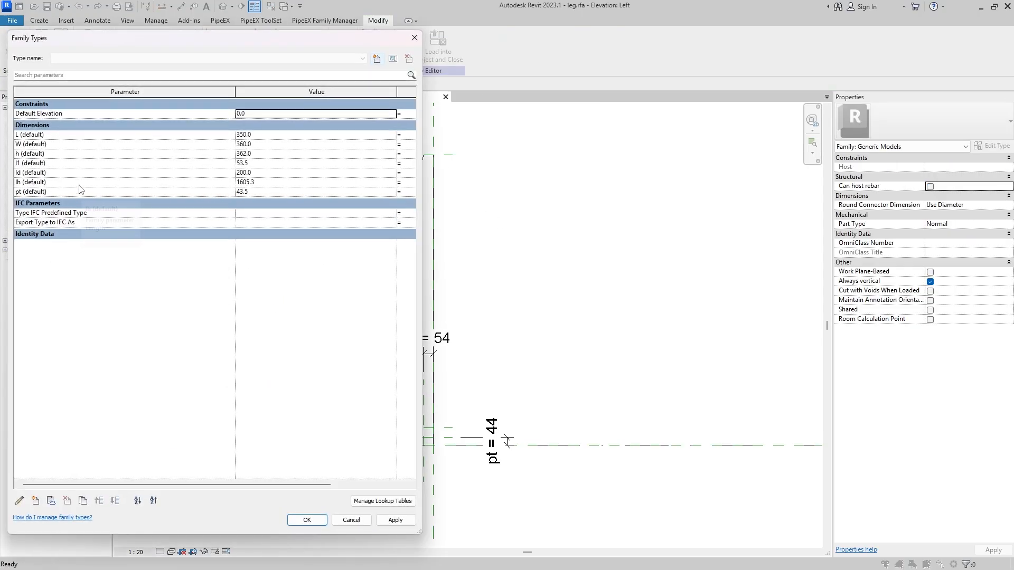
pyautogui.click(79, 154)
pyautogui.click(67, 501)
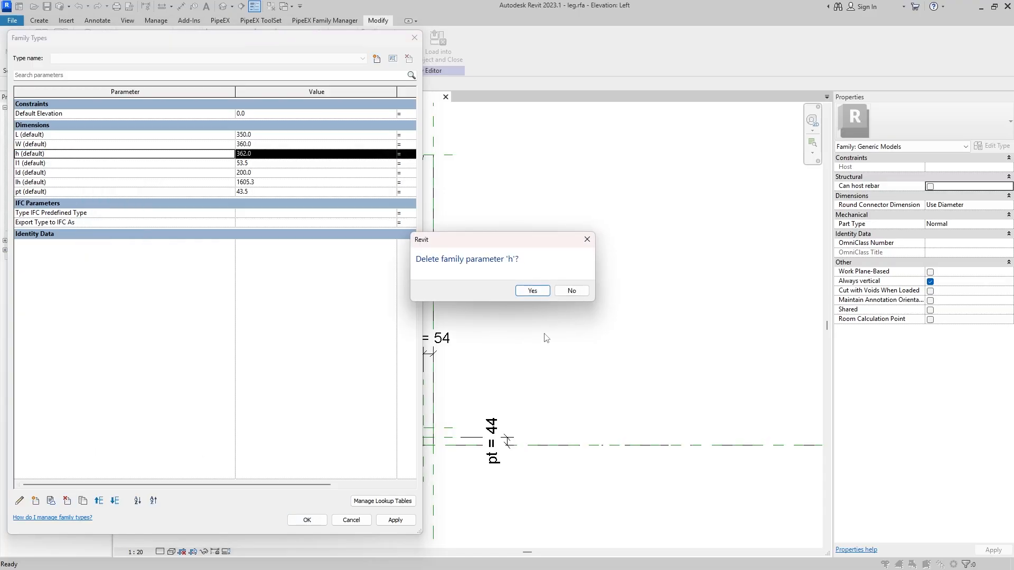
pyautogui.click(532, 291)
pyautogui.click(307, 519)
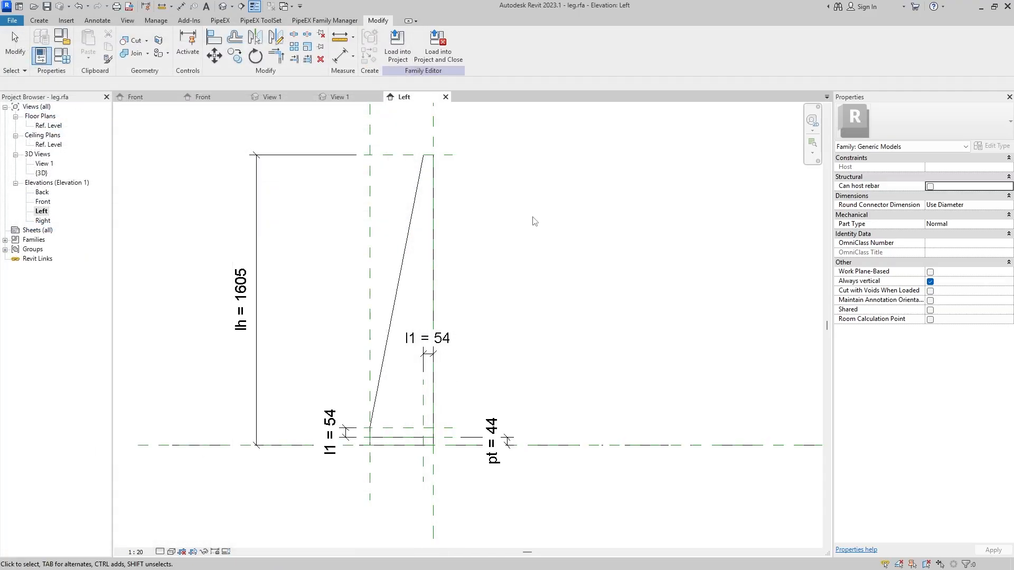
# Load the edited leg family into LugSet.rfa only, overwriting the existing version, and finish the array group edit.
pyautogui.click(402, 59)
pyautogui.click(439, 250)
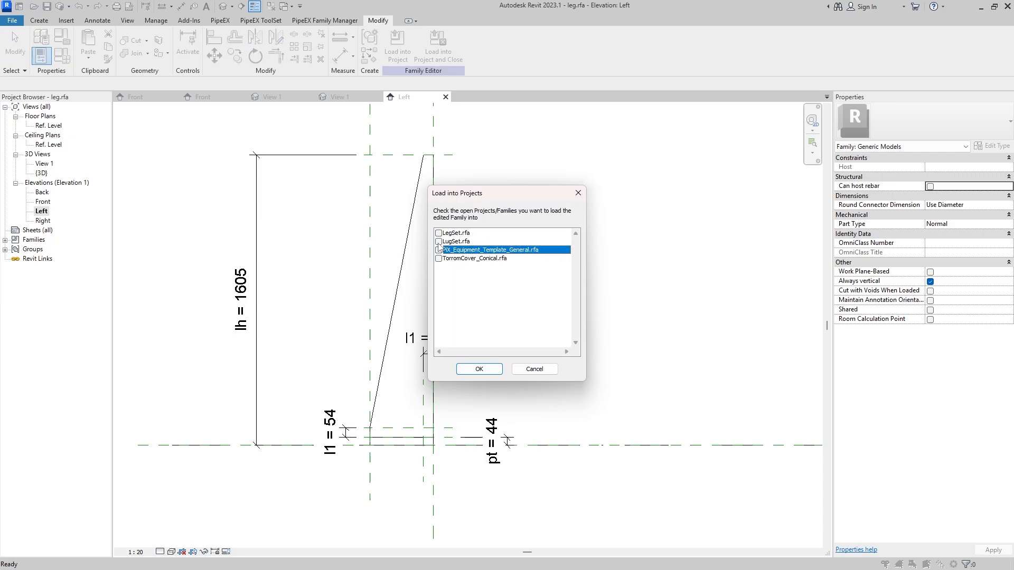
pyautogui.click(438, 244)
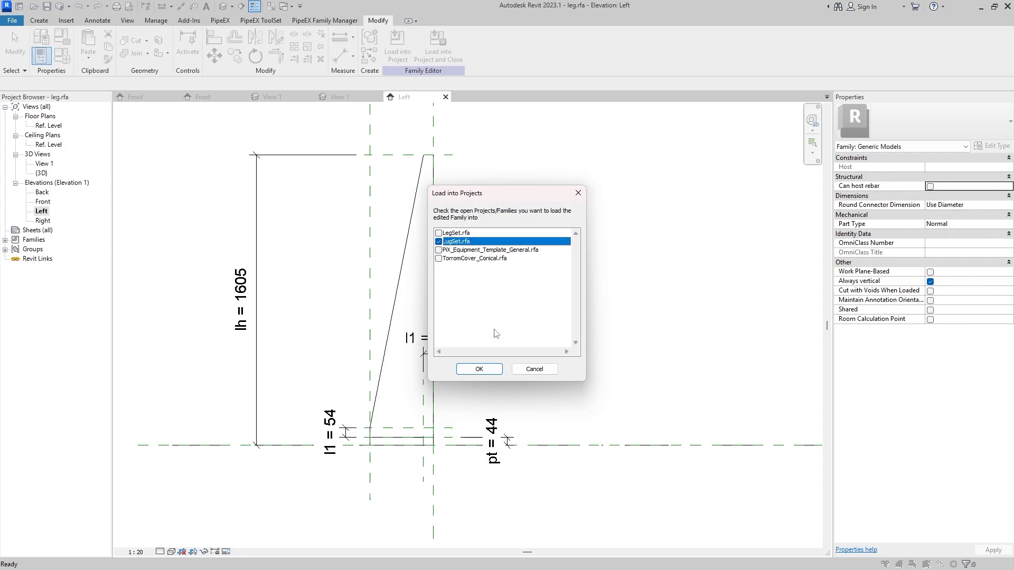
pyautogui.click(493, 372)
pyautogui.click(423, 276)
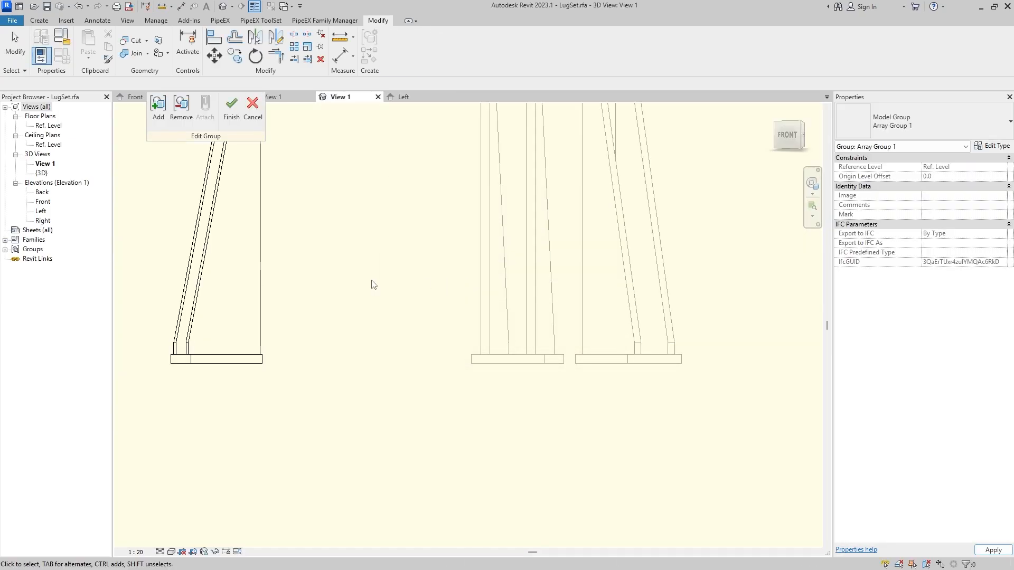
pyautogui.click(231, 107)
pyautogui.scroll(-2, 417, 295)
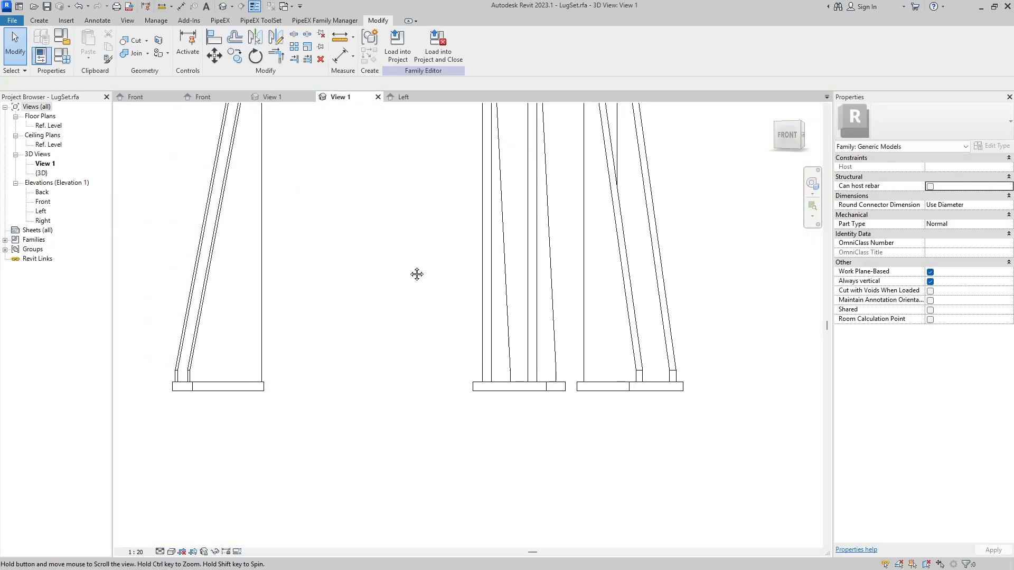
pyautogui.scroll(1, 414, 309)
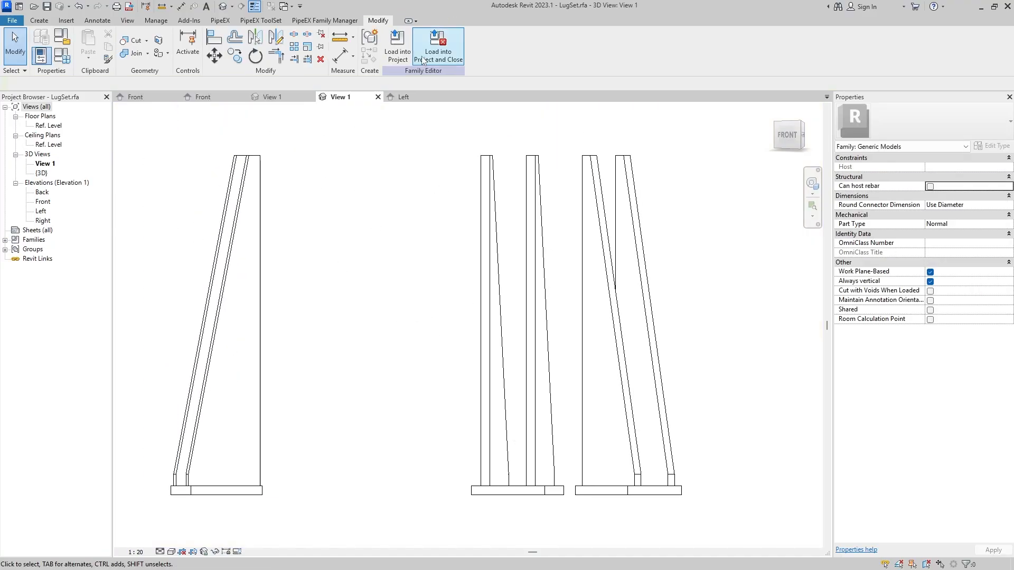
# Save and close LugSet while loading it into PiX_Equipment_Template_General.rfa, overwriting the existing version and its parameter values.
pyautogui.click(397, 45)
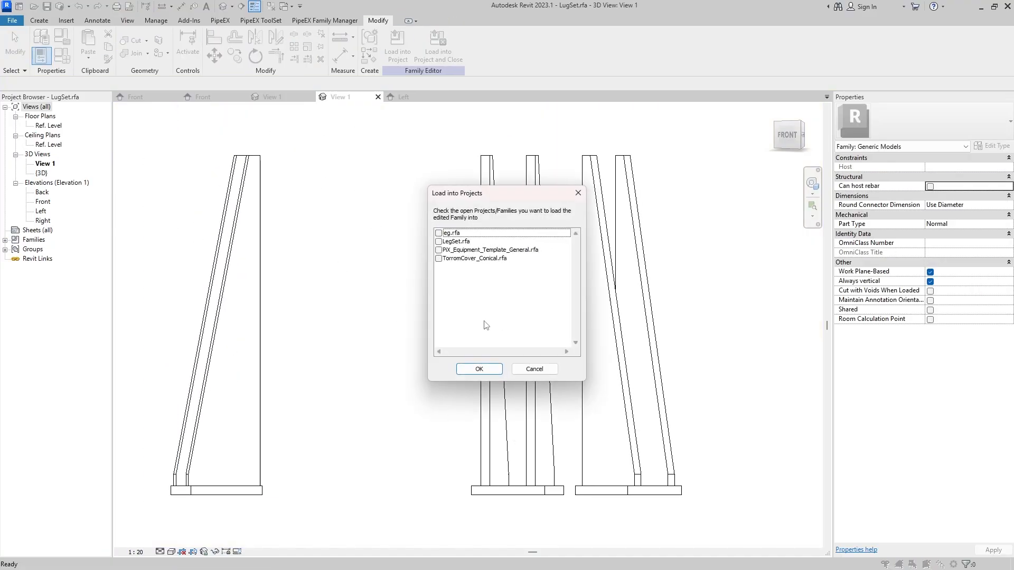
pyautogui.click(577, 194)
pyautogui.click(438, 53)
pyautogui.click(439, 250)
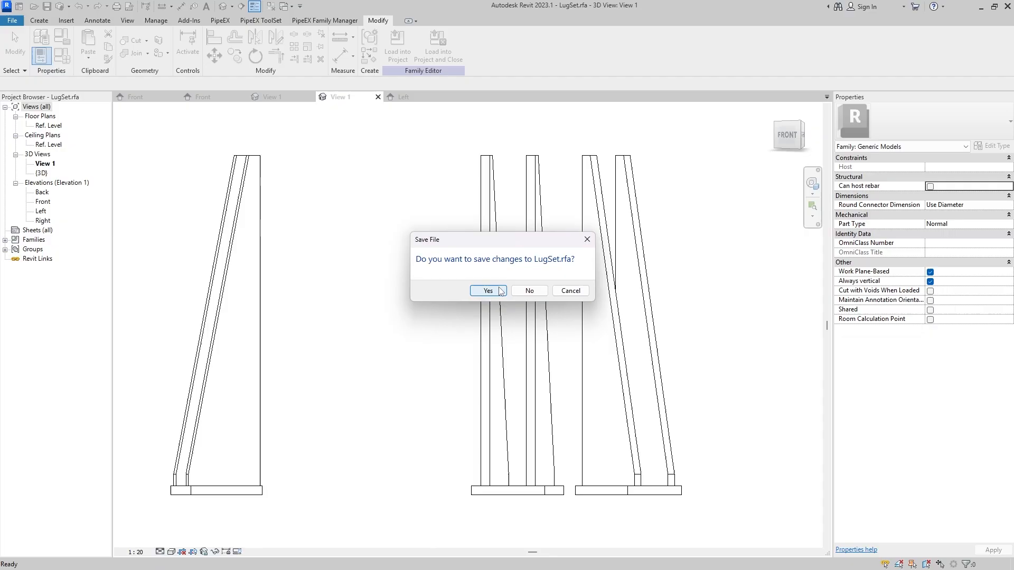
pyautogui.click(487, 291)
pyautogui.click(483, 294)
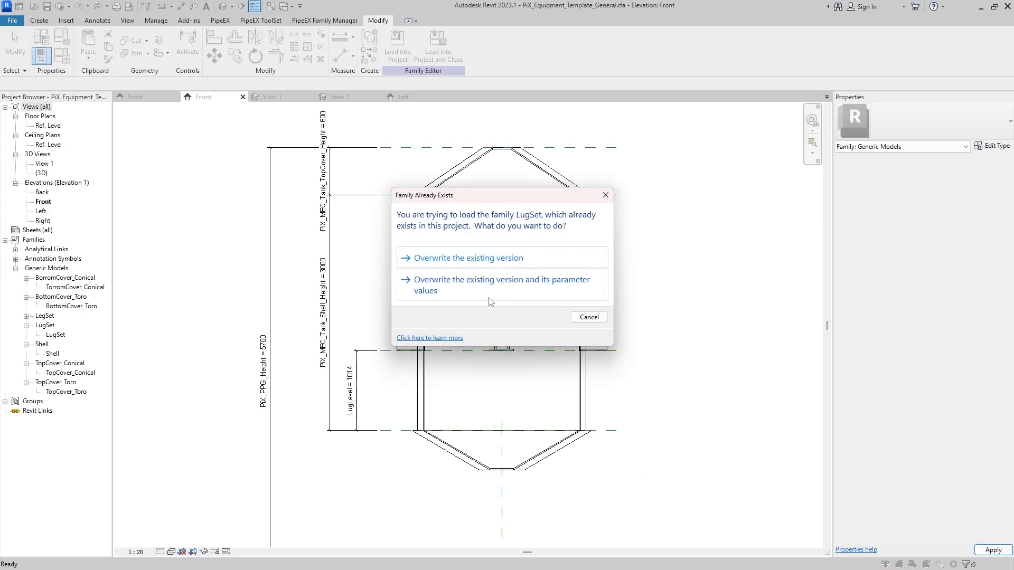
pyautogui.click(499, 283)
# Examine the height of the lugs against the shell and top cover in the template's front elevation.
pyautogui.scroll(-2, 459, 362)
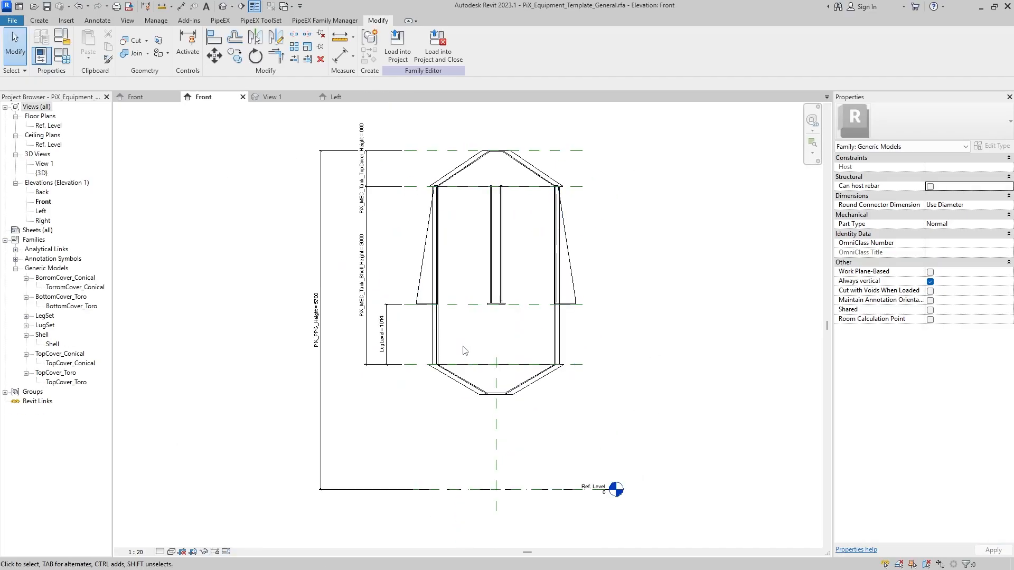
pyautogui.moveTo(487, 359); pyautogui.dragTo(428, 348, button='middle')
pyautogui.scroll(1, 439, 363)
pyautogui.scroll(-1, 457, 317)
pyautogui.moveTo(457, 318); pyautogui.dragTo(412, 305, button='middle')
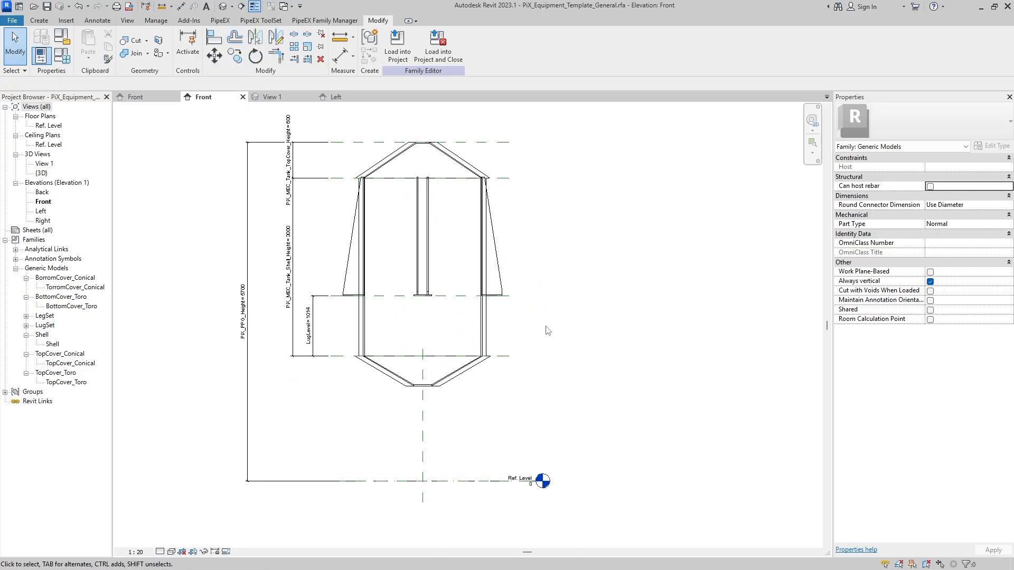
pyautogui.moveTo(546, 329); pyautogui.dragTo(548, 359, button='middle')
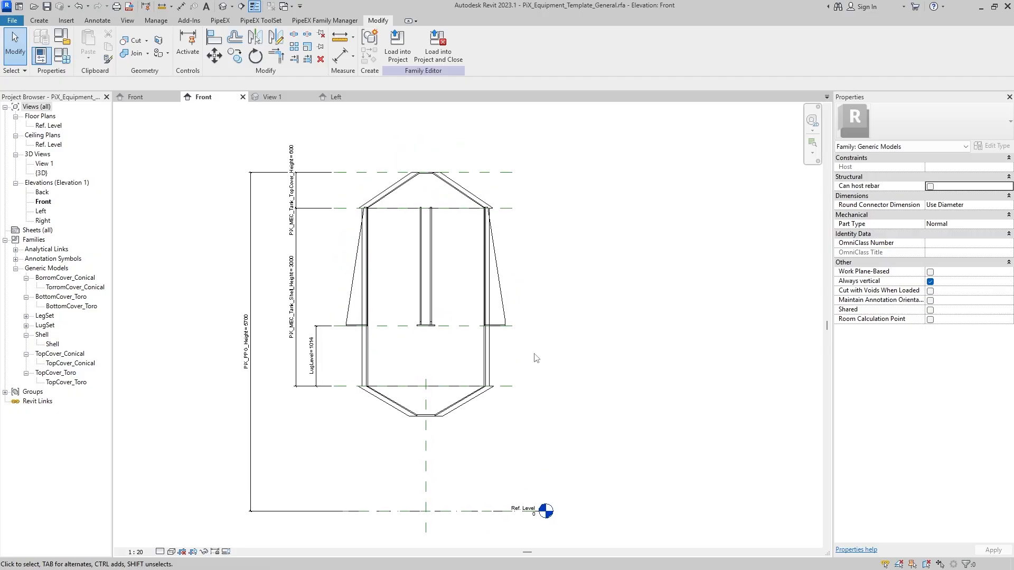
pyautogui.scroll(2, 327, 370)
pyautogui.moveTo(330, 380); pyautogui.dragTo(353, 407, button='middle')
# Move the PiX_MEC_Tank_TopCover_Height dimension to the right-hand side of the tank.
pyautogui.click(300, 193)
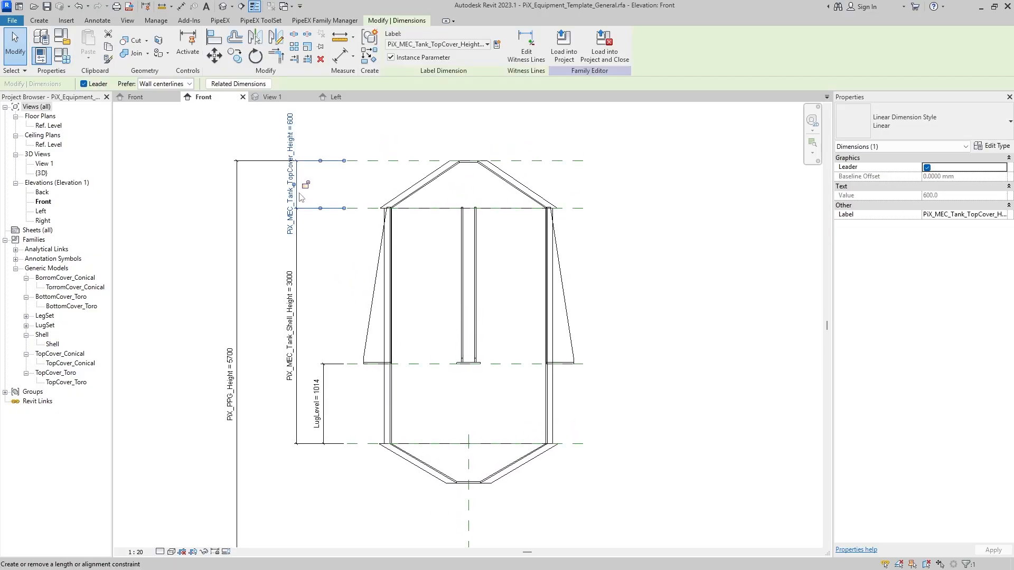
pyautogui.moveTo(300, 197); pyautogui.dragTo(668, 193)
pyautogui.click(698, 340)
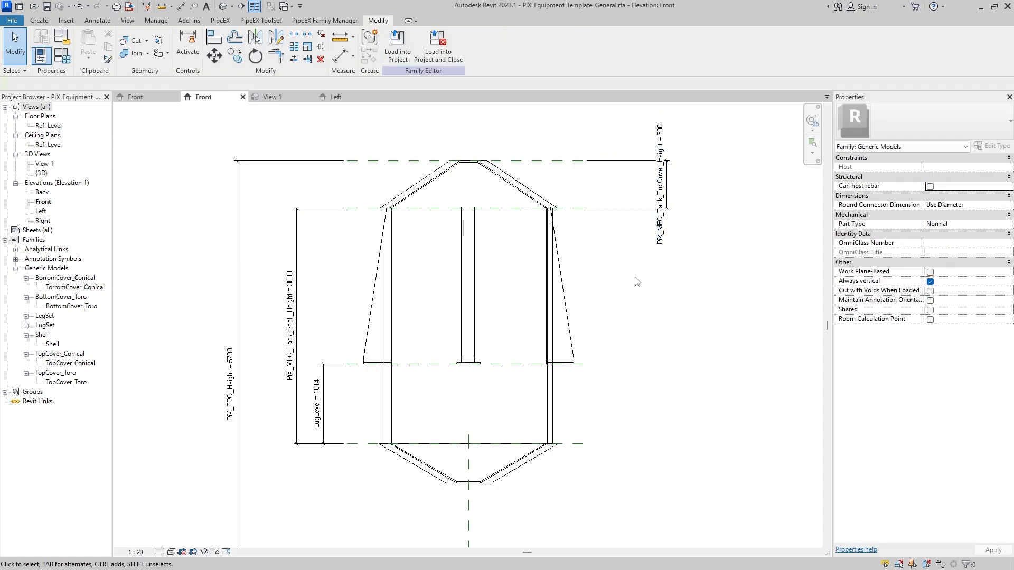
pyautogui.scroll(-1, 628, 288)
pyautogui.scroll(-1, 625, 292)
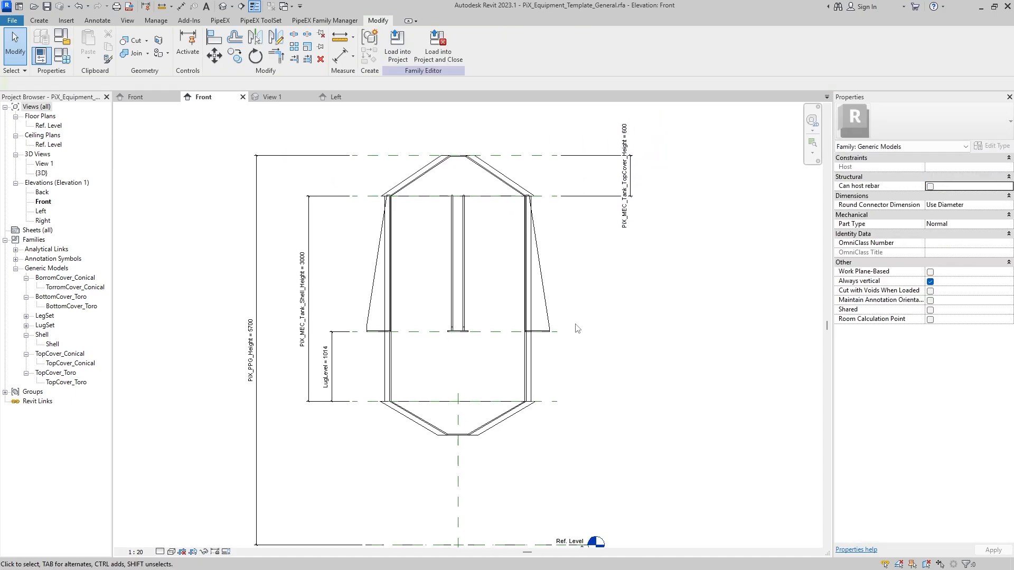
# Create a length family parameter named ll1 as an instance parameter grouped under Dimensions.
pyautogui.click(62, 55)
pyautogui.scroll(-7, 199, 310)
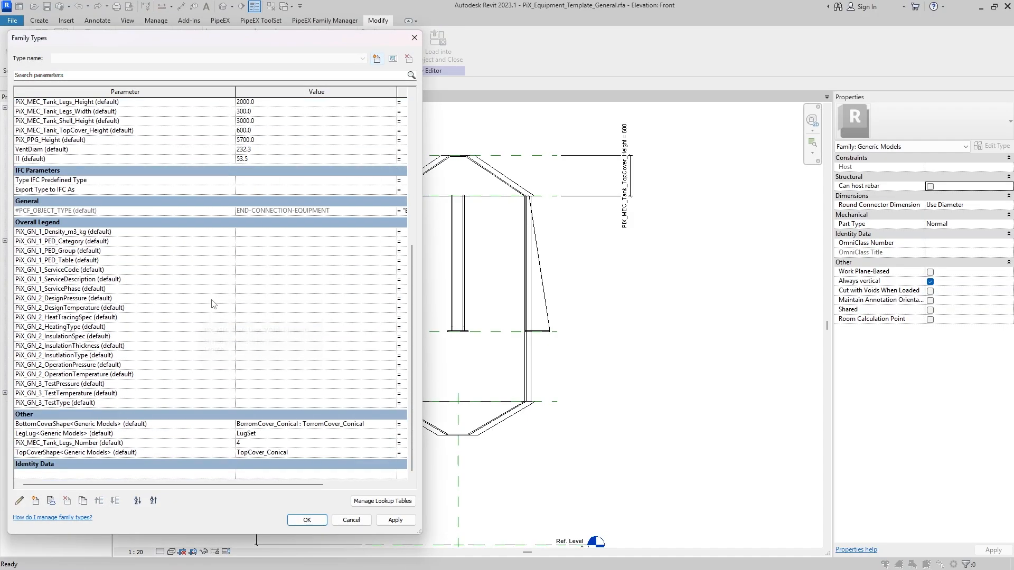
pyautogui.scroll(8, 200, 310)
pyautogui.scroll(-6, 199, 310)
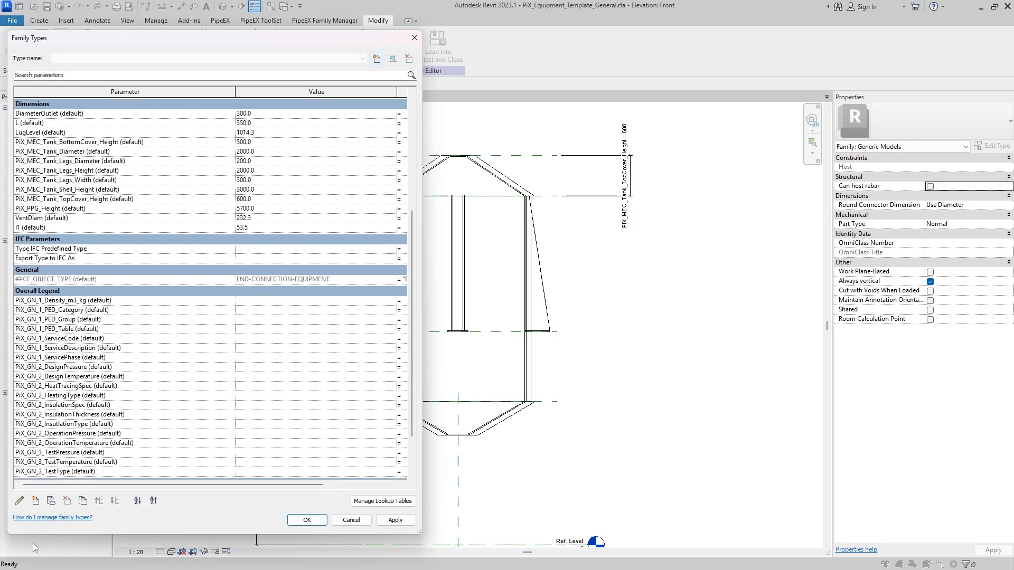
pyautogui.click(35, 501)
pyautogui.click(312, 209)
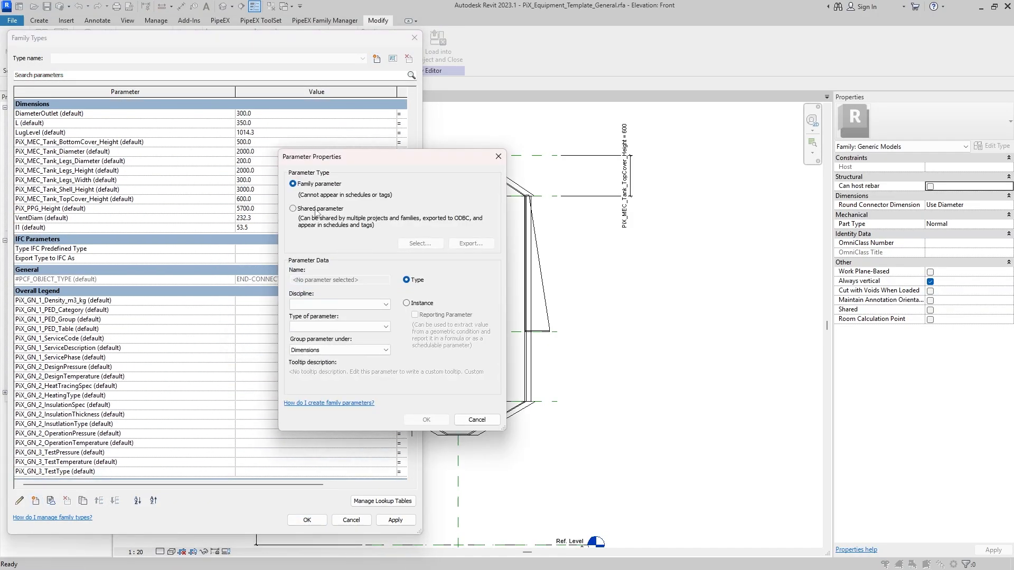
pyautogui.click(407, 304)
pyautogui.click(406, 279)
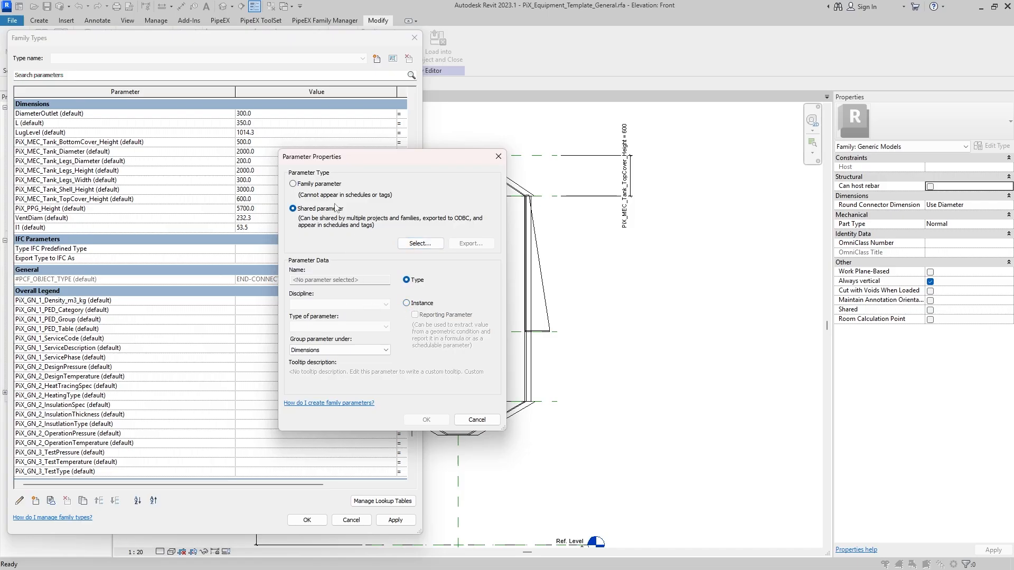
pyautogui.click(317, 185)
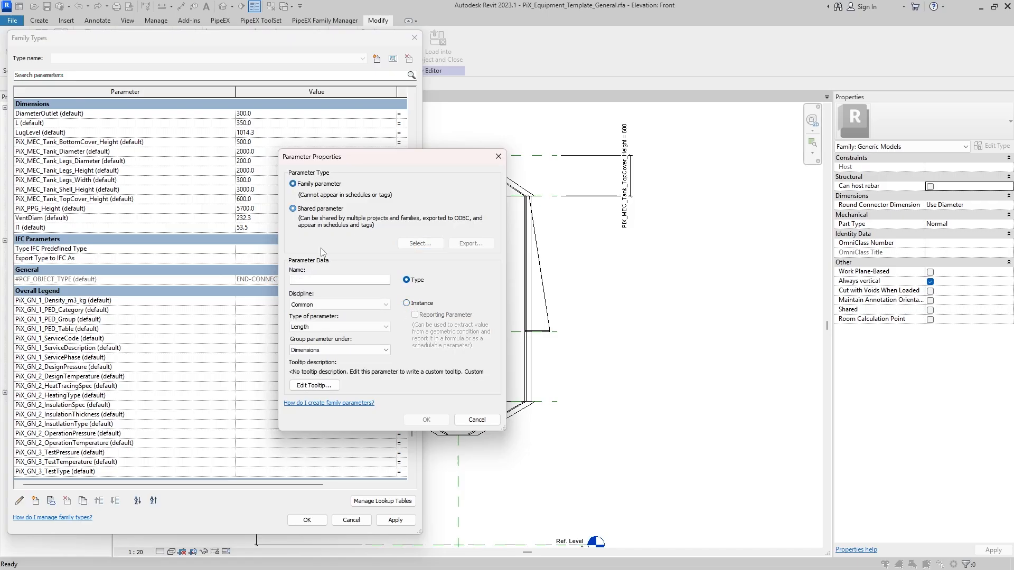
pyautogui.click(329, 278)
pyautogui.write('ll1')
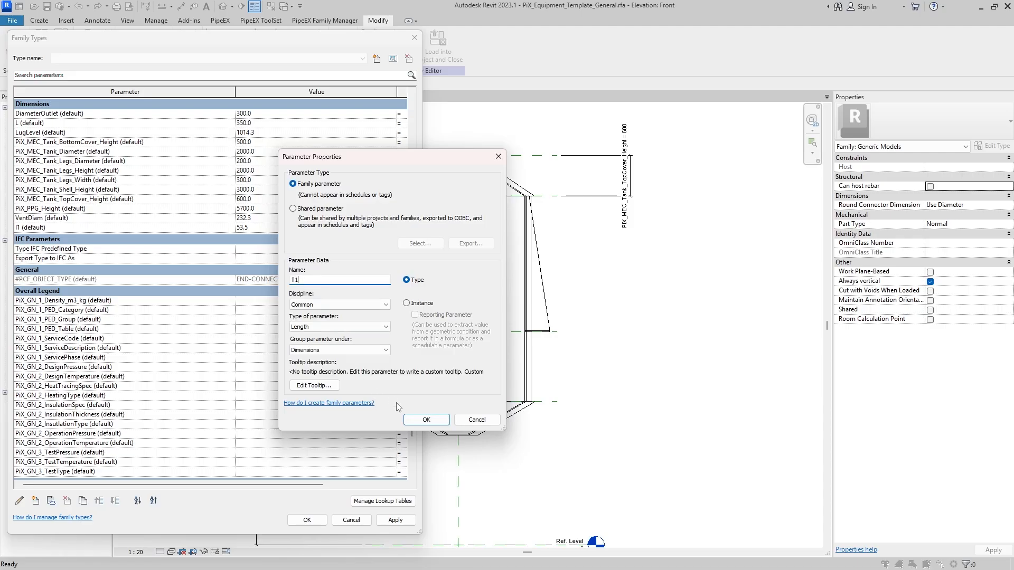
pyautogui.click(406, 303)
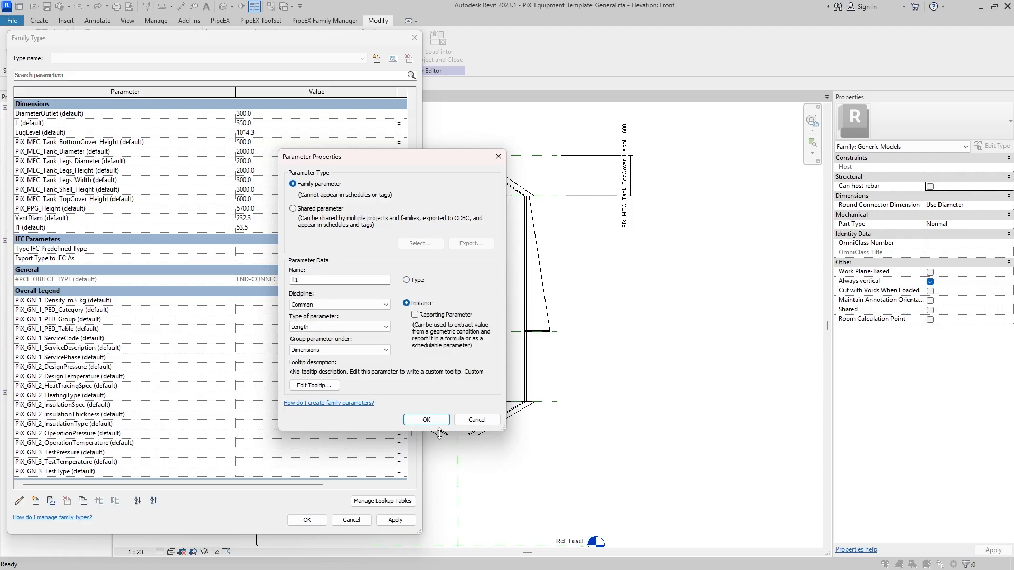
pyautogui.click(426, 419)
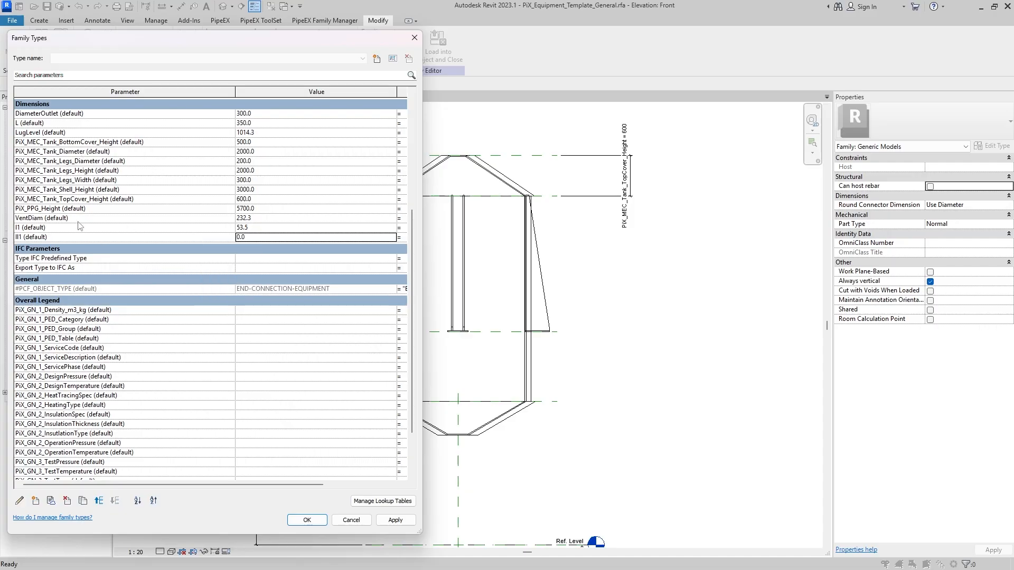
# Set the formula of ll1 to PiX_PPG_Height, widening the family types dialog to reach the formulas.
pyautogui.click(62, 209)
pyautogui.doubleClick(61, 209)
pyautogui.hotkey('ctrl', 'c')
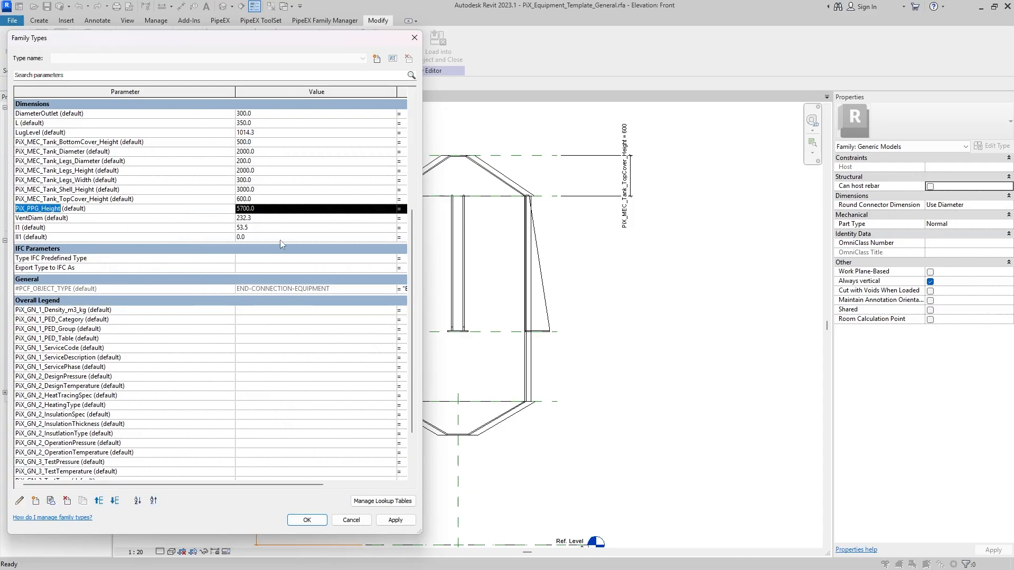
pyautogui.click(281, 238)
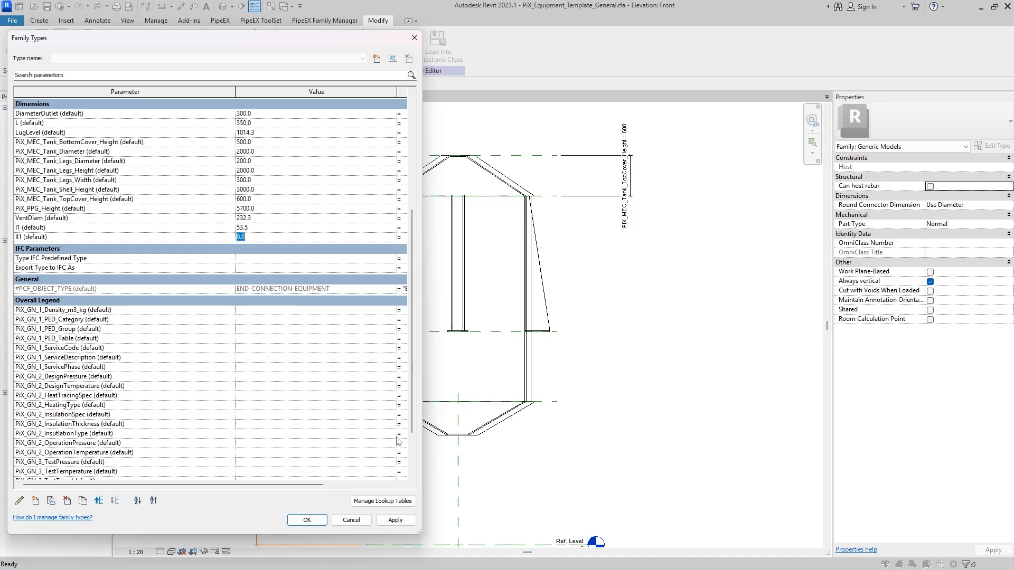
pyautogui.moveTo(422, 427); pyautogui.dragTo(582, 425)
pyautogui.click(461, 239)
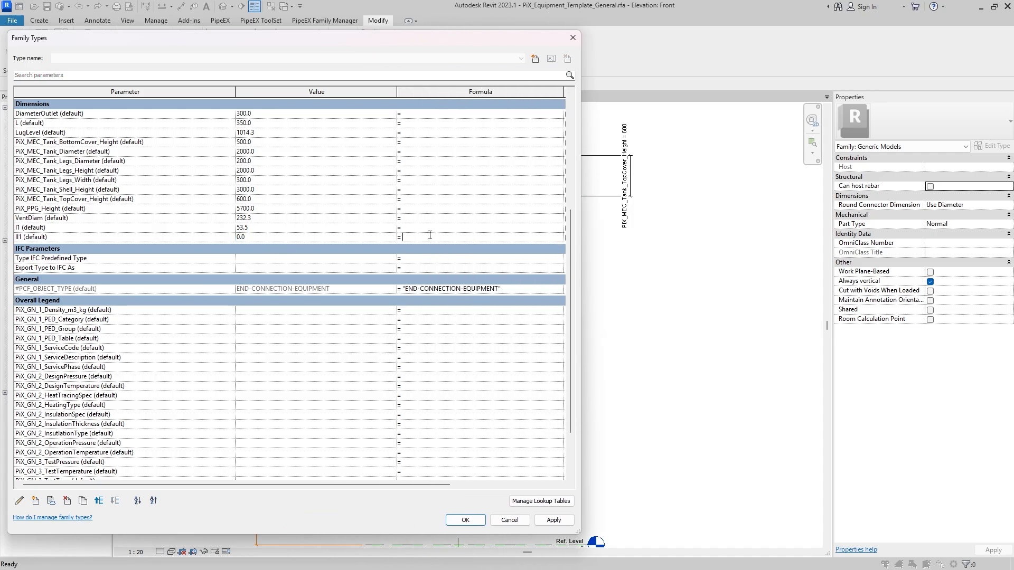
pyautogui.hotkey('ctrl', 'v')
pyautogui.click(446, 227)
# Extend the ll1 formula by subtracting PiX_MEC_Tank_TopCover_Height.
pyautogui.click(72, 153)
pyautogui.click(80, 143)
pyautogui.click(80, 170)
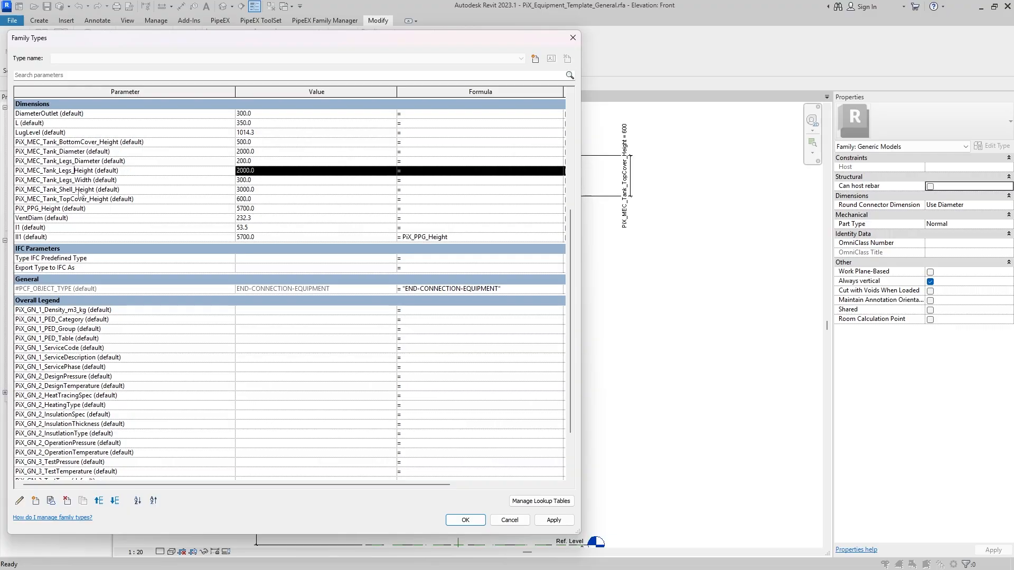
pyautogui.click(76, 199)
pyautogui.moveTo(108, 200); pyautogui.dragTo(15, 200)
pyautogui.hotkey('ctrl', 'c')
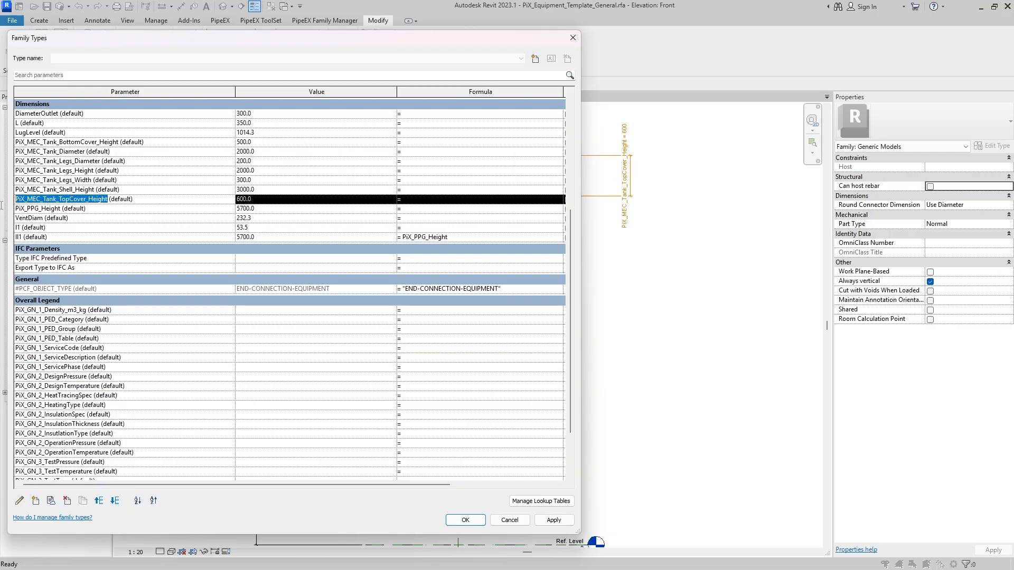
pyautogui.click(476, 237)
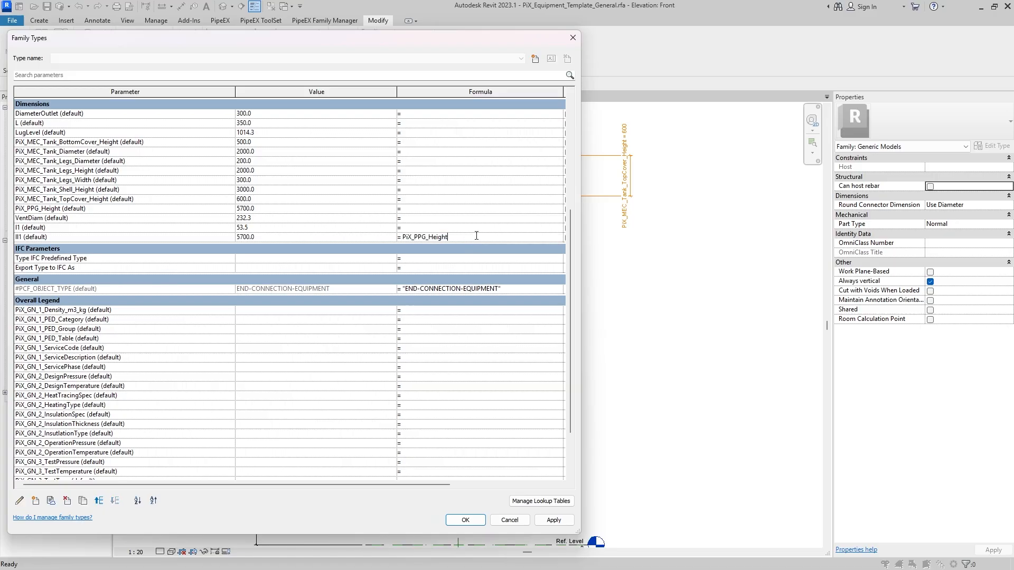
pyautogui.write('-')
pyautogui.hotkey('ctrl', 'v')
# Subtract PiX_MEC_Tank_Shell_Height as well in the ll1 formula and commit it.
pyautogui.click(90, 180)
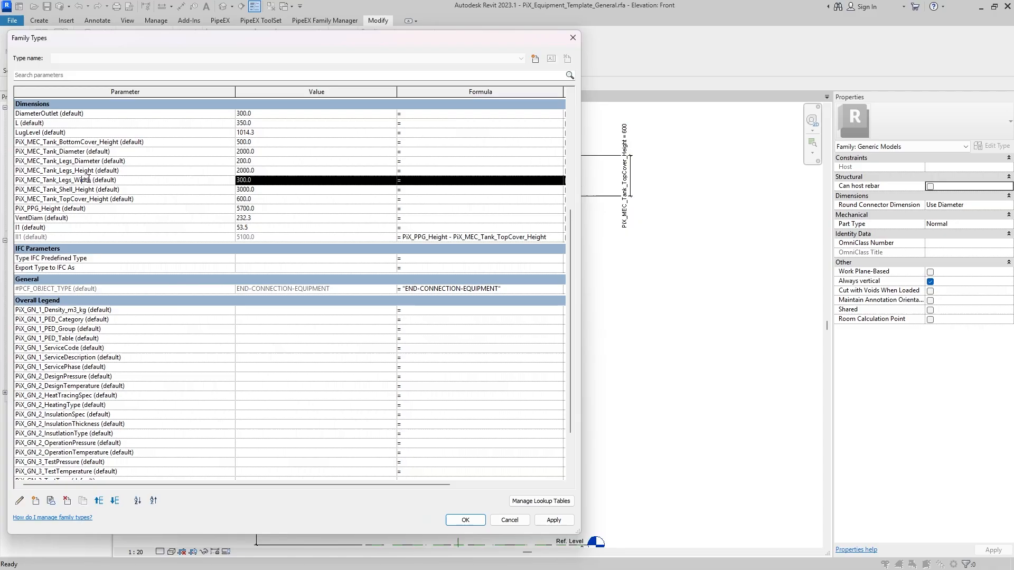
pyautogui.click(92, 171)
pyautogui.click(91, 190)
pyautogui.click(85, 200)
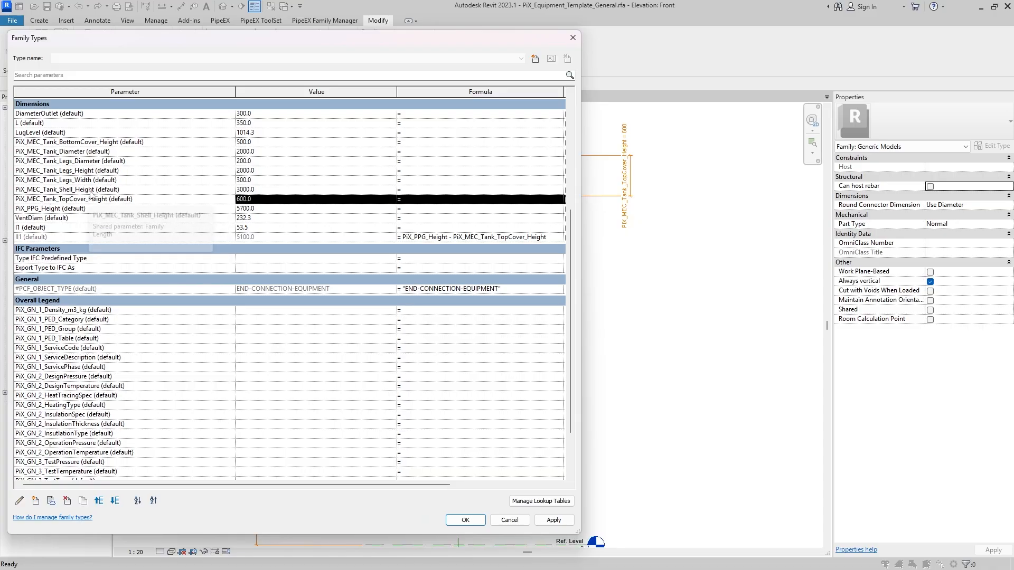
pyautogui.click(95, 190)
pyautogui.click(554, 236)
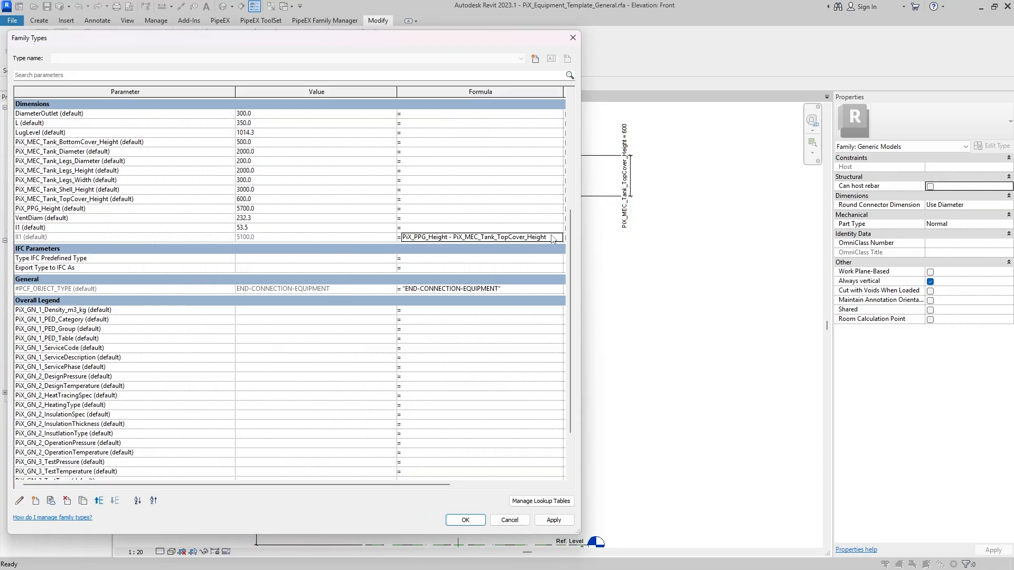
pyautogui.write('-')
pyautogui.write('PiX_MEC_Tank_Shell_Height')
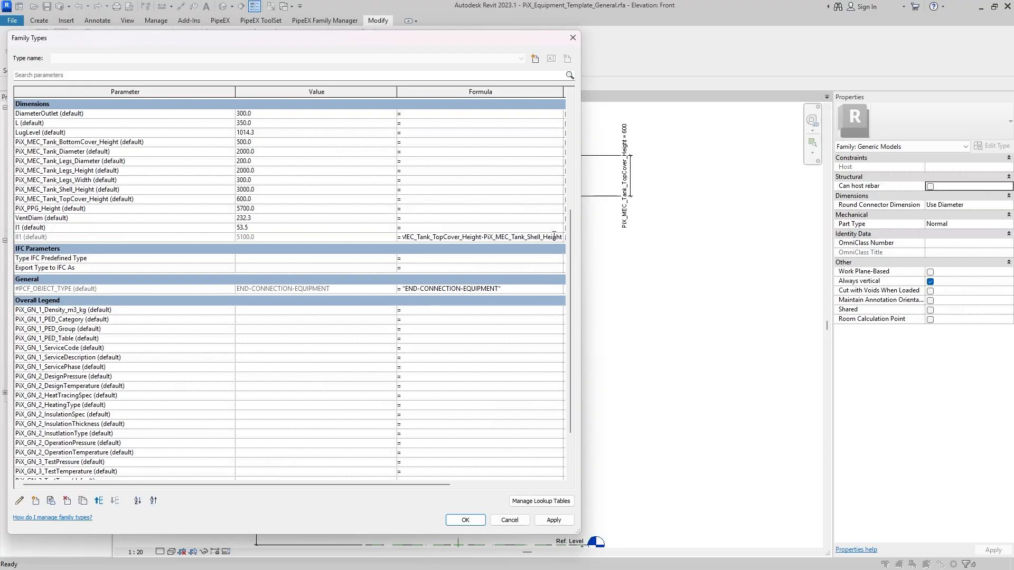
pyautogui.click(309, 237)
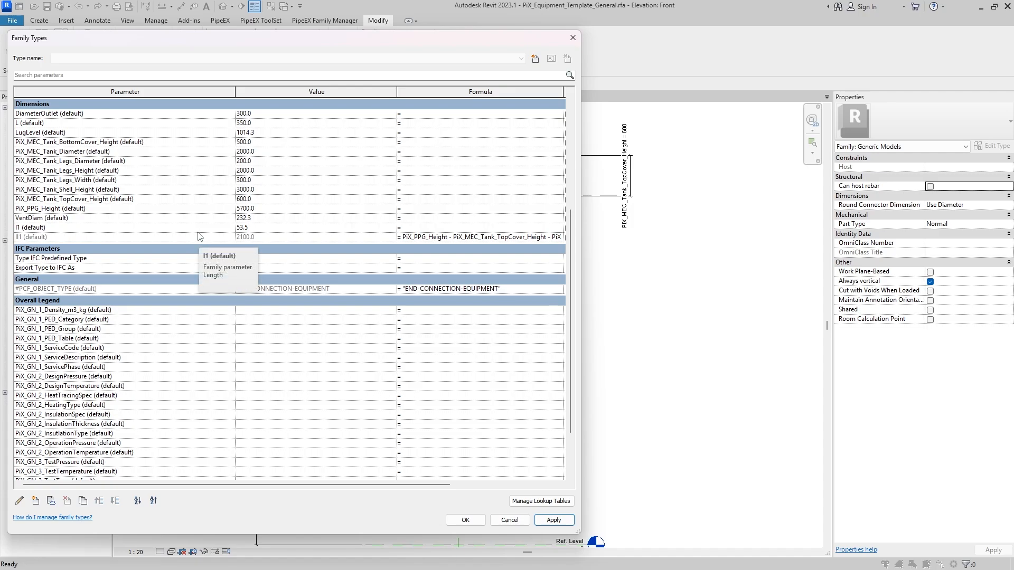
# Create a length instance family parameter named LH1 under Dimensions and apply the parameter changes.
pyautogui.click(36, 501)
pyautogui.click(406, 303)
pyautogui.click(374, 280)
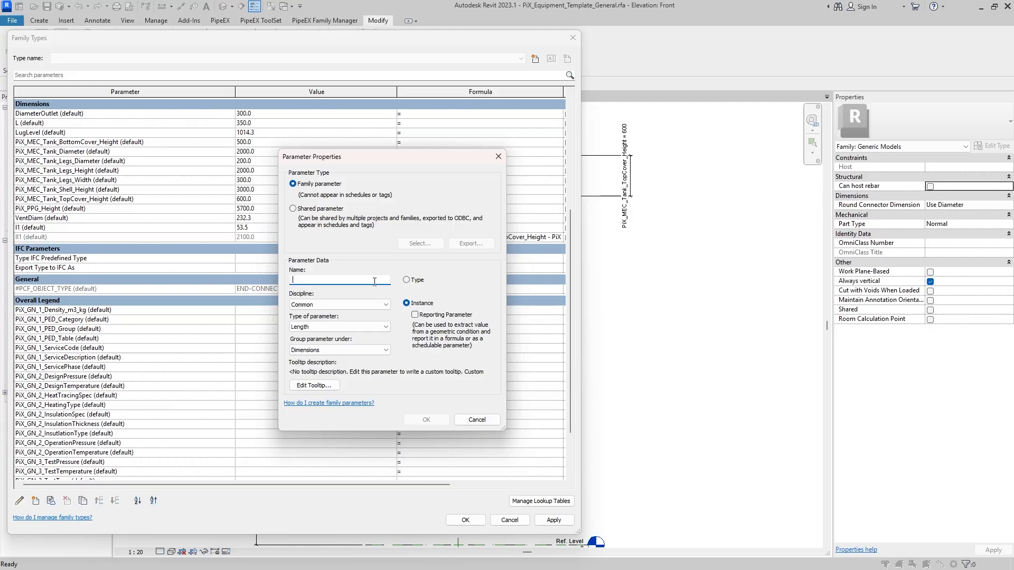
pyautogui.write('LL1')
pyautogui.write('L')
pyautogui.write('H1')
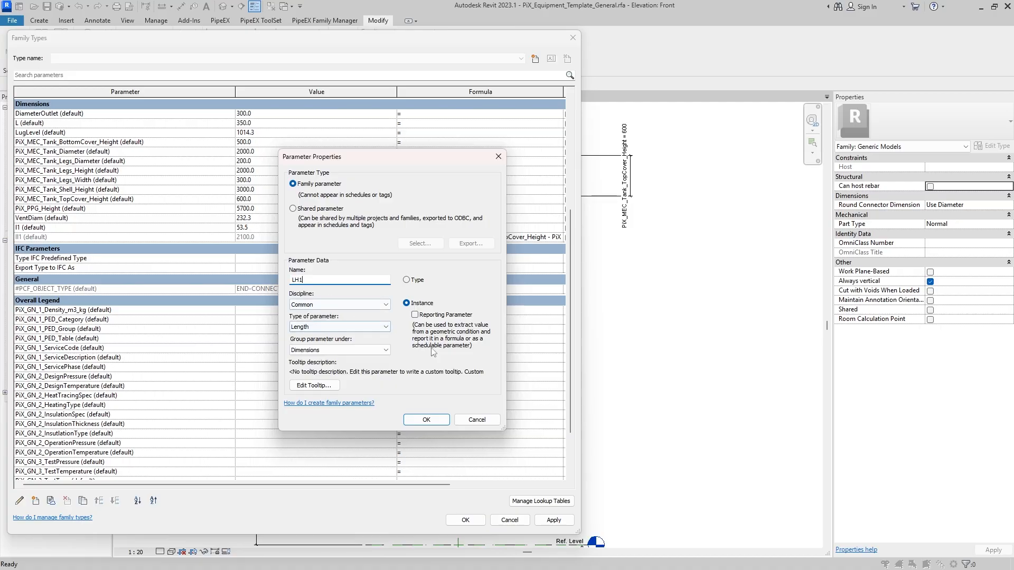
pyautogui.click(422, 420)
pyautogui.click(85, 134)
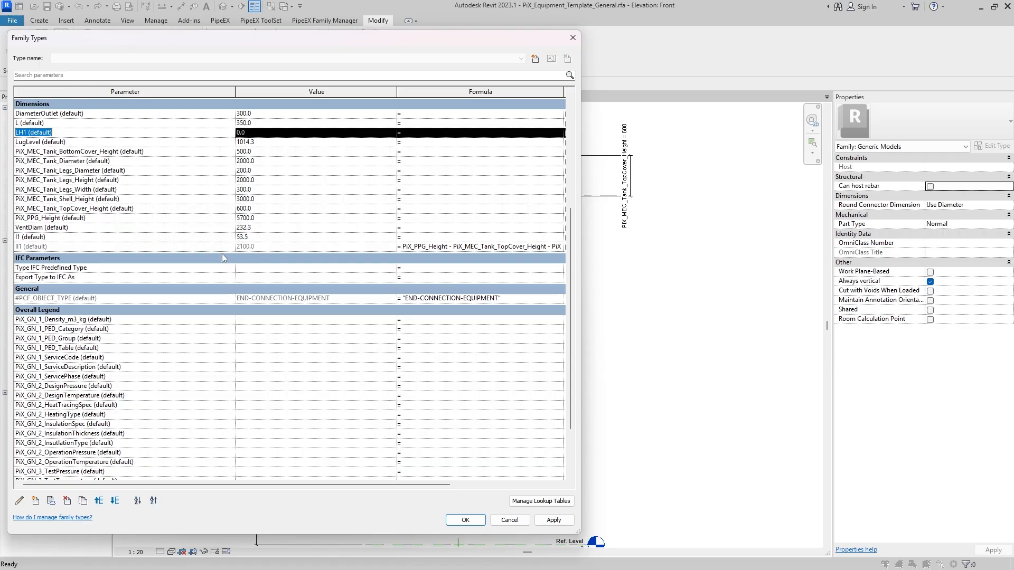
pyautogui.click(247, 134)
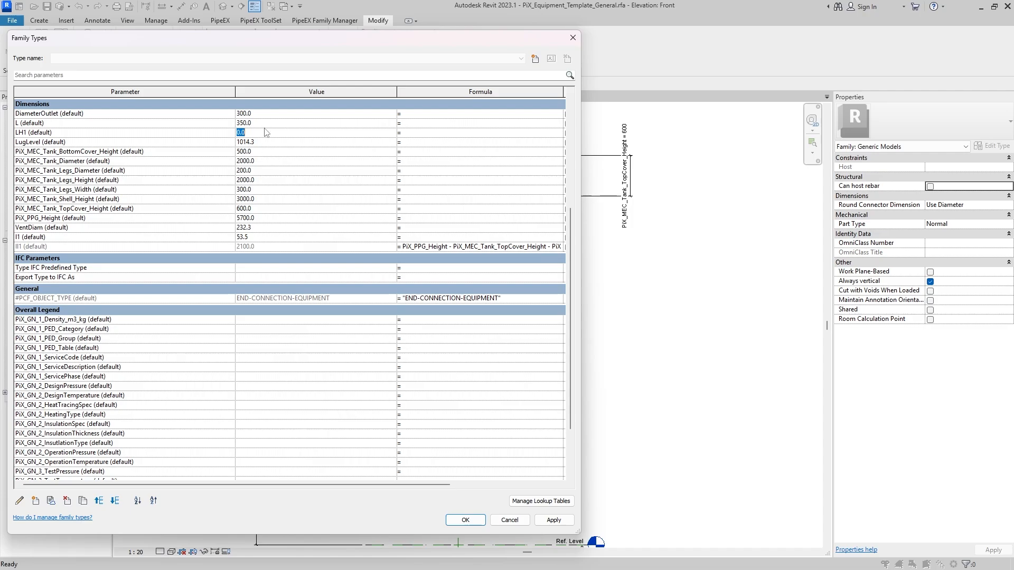
pyautogui.click(264, 124)
pyautogui.click(553, 520)
# Start another family parameter with discipline Common and parameter type Yes/No.
pyautogui.scroll(-3, 429, 369)
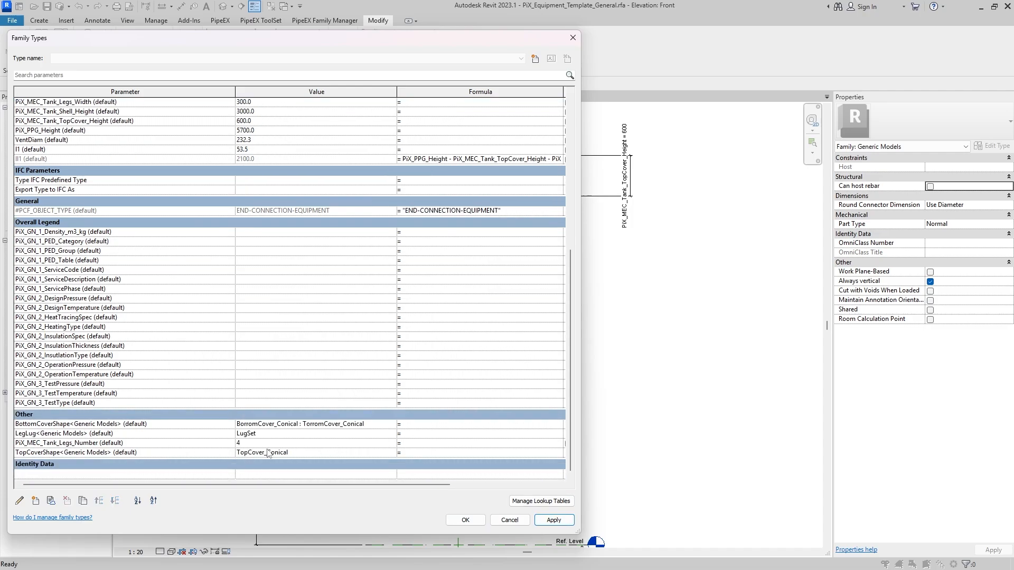
pyautogui.click(35, 501)
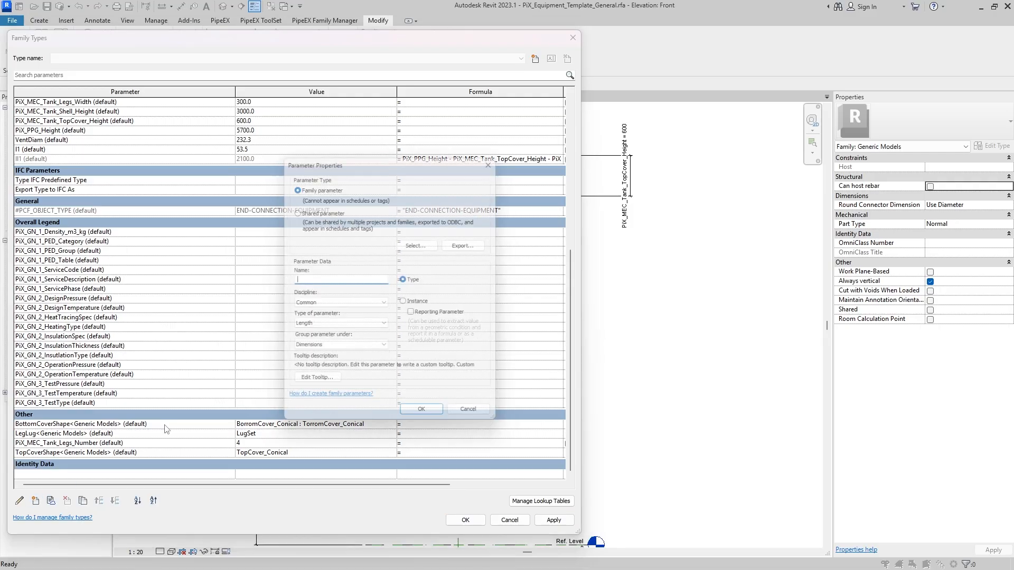
pyautogui.click(310, 212)
pyautogui.click(323, 185)
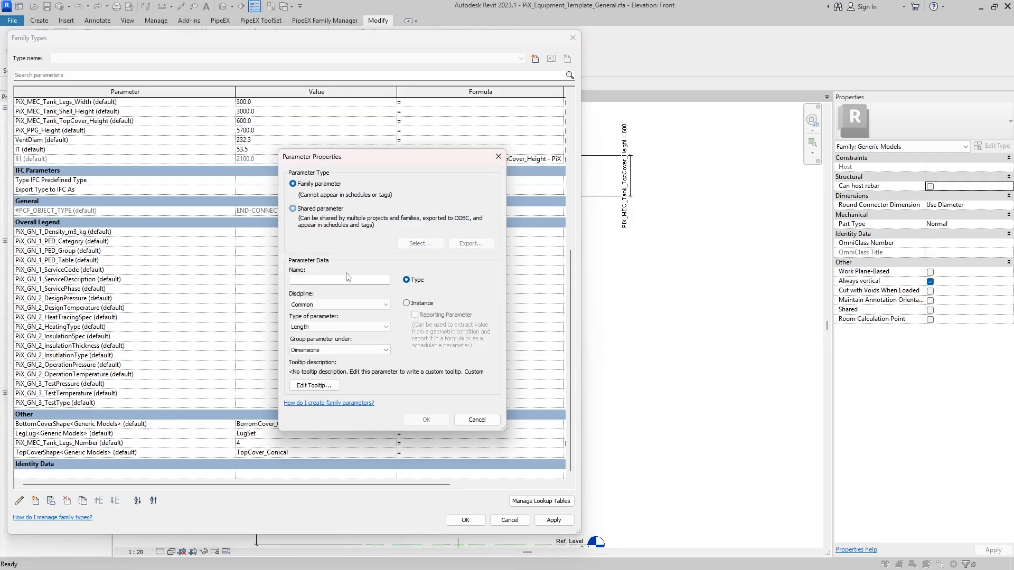
pyautogui.click(343, 279)
pyautogui.click(334, 305)
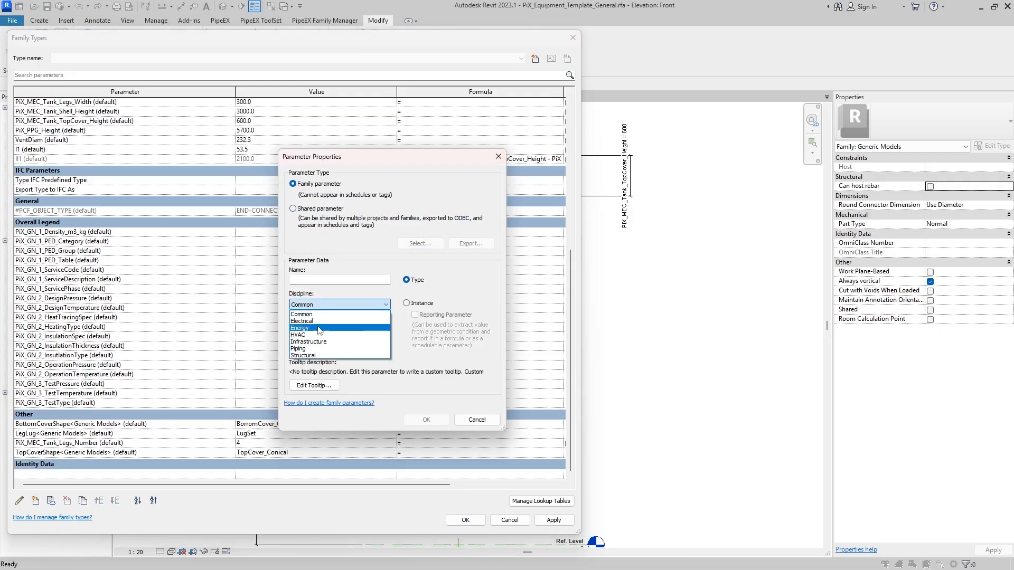
pyautogui.click(333, 313)
pyautogui.click(332, 326)
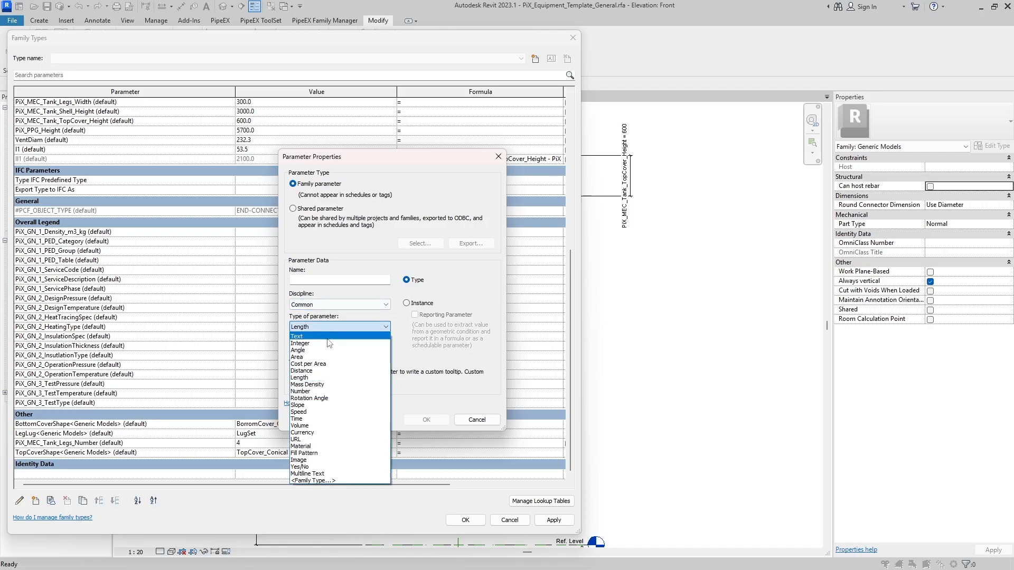
pyautogui.click(299, 466)
# Make the Yes/No parameter an instance parameter and try to create it under the name LegLug.
pyautogui.click(335, 280)
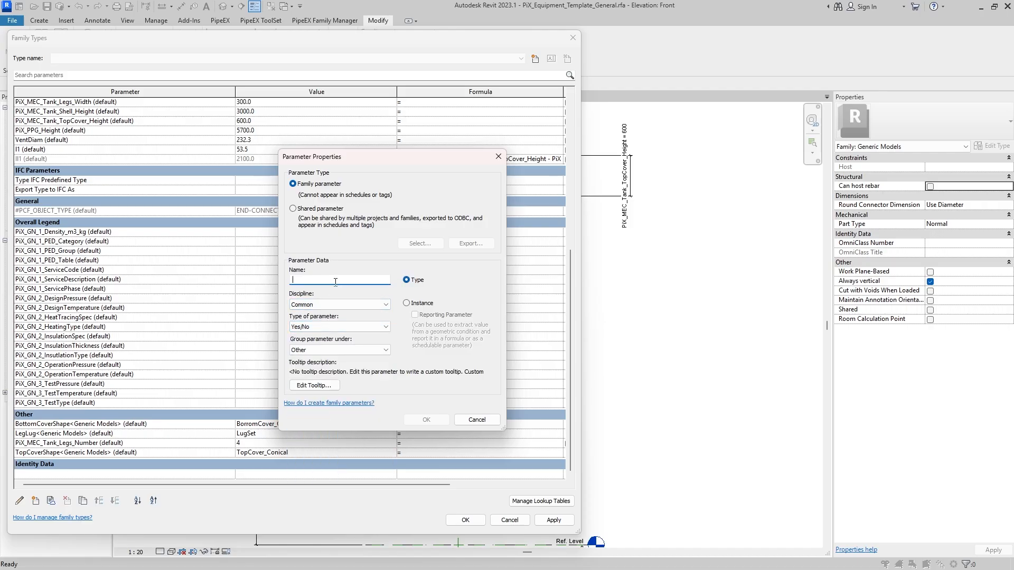
pyautogui.write('LegLug')
pyautogui.click(415, 303)
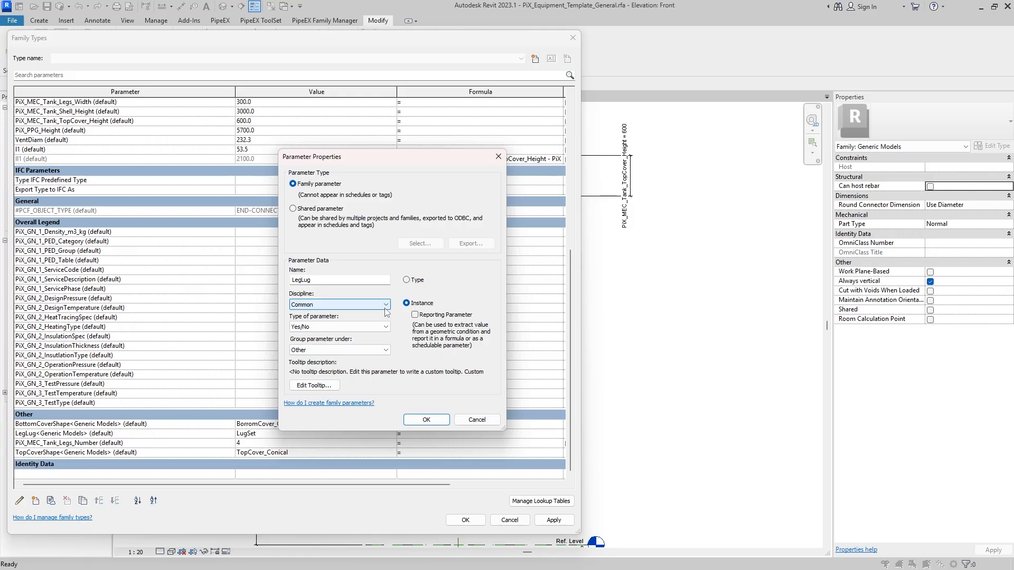
pyautogui.click(434, 424)
pyautogui.click(574, 299)
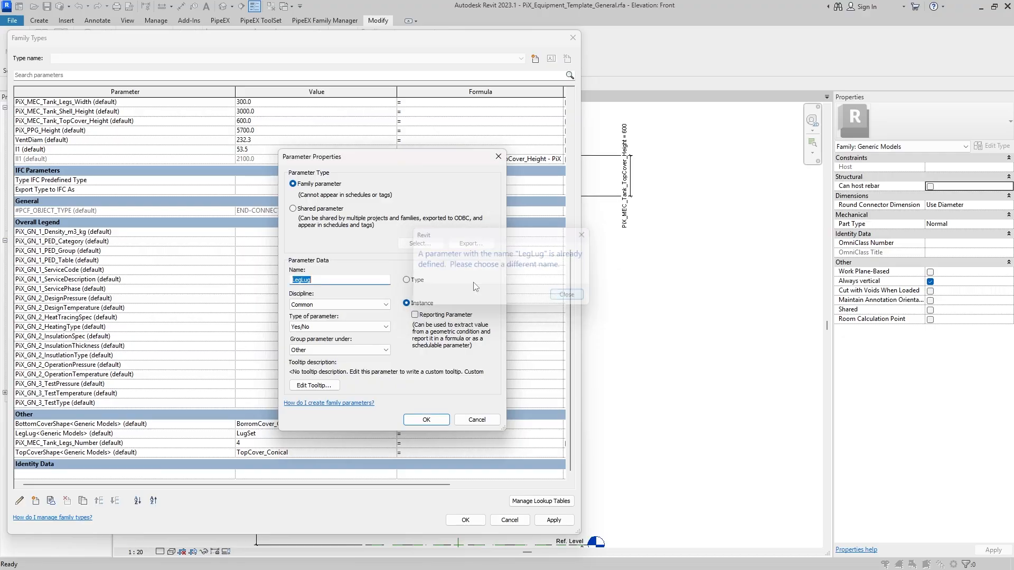
# Name the Yes/No instance parameter LegLugSection, create it under Other and accept the family types changes.
pyautogui.click(341, 281)
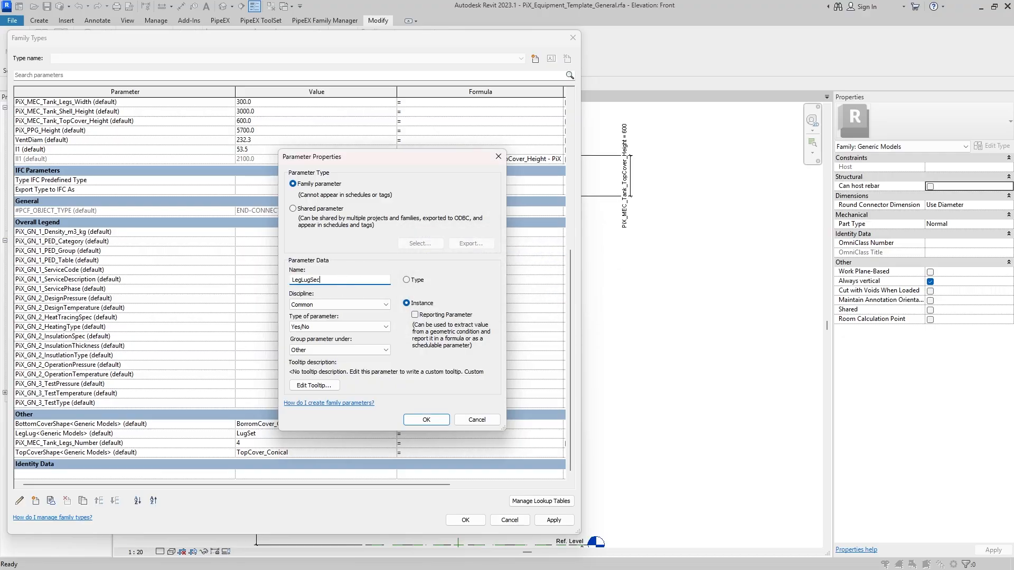
pyautogui.write('Section')
pyautogui.click(425, 421)
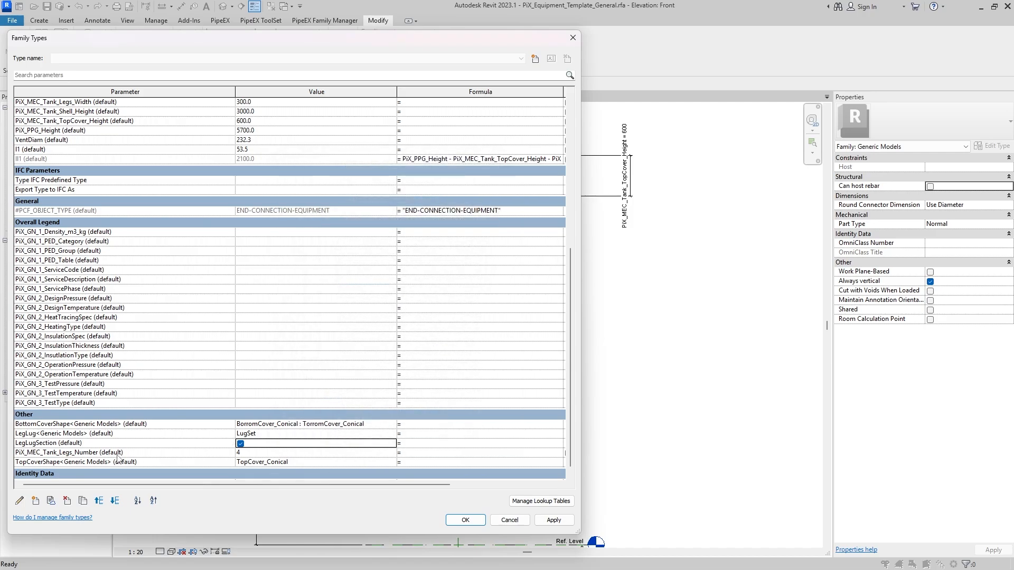
pyautogui.click(179, 443)
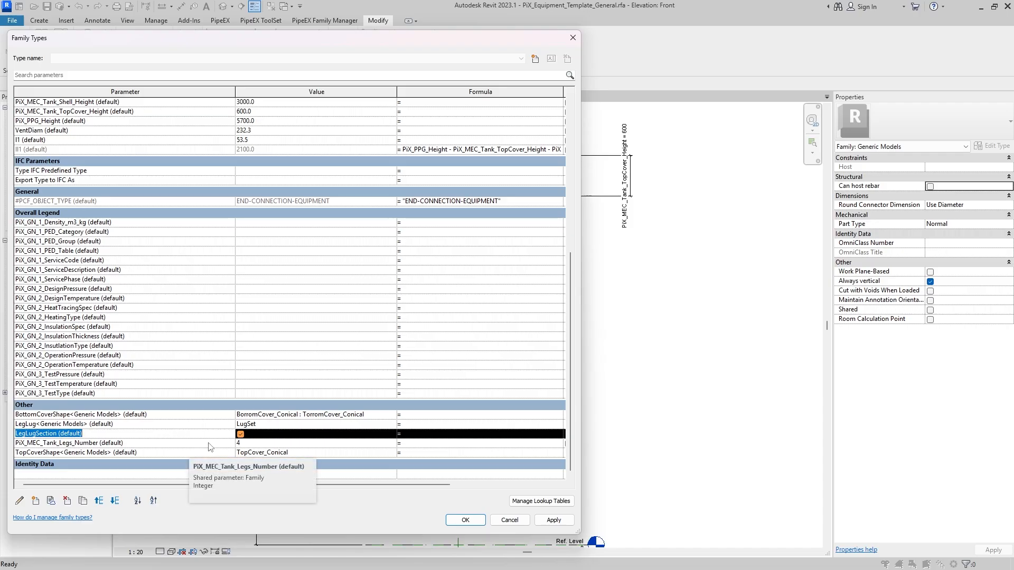
pyautogui.click(267, 443)
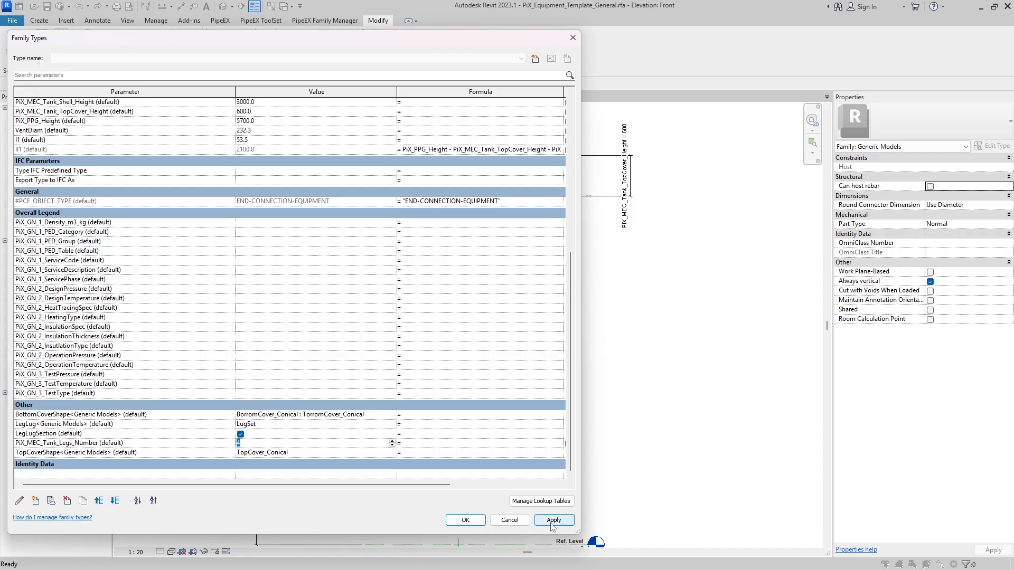
pyautogui.click(465, 520)
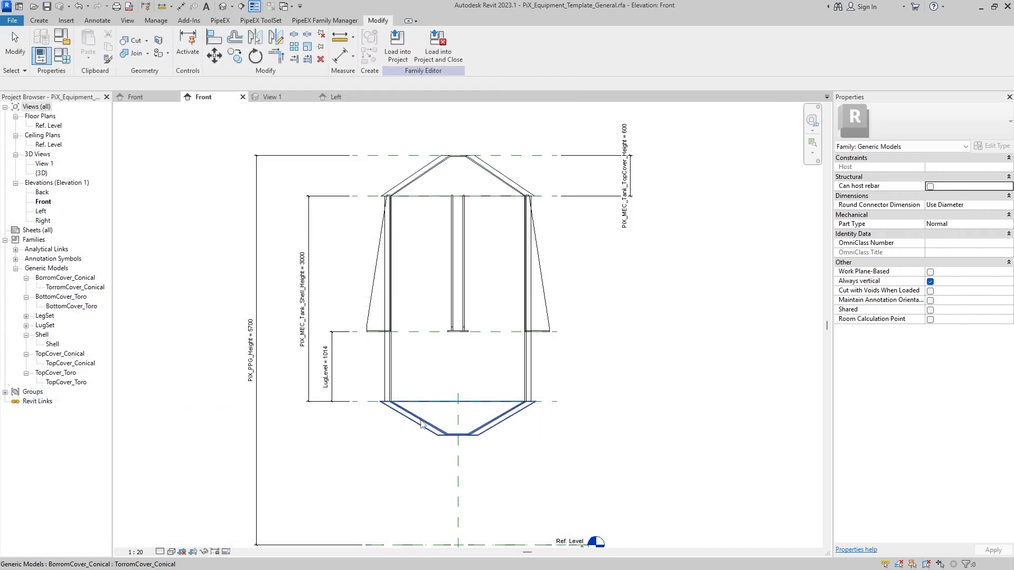
# Try to add a new label parameter for the LugSet component in the front elevation.
pyautogui.click(382, 324)
pyautogui.click(142, 84)
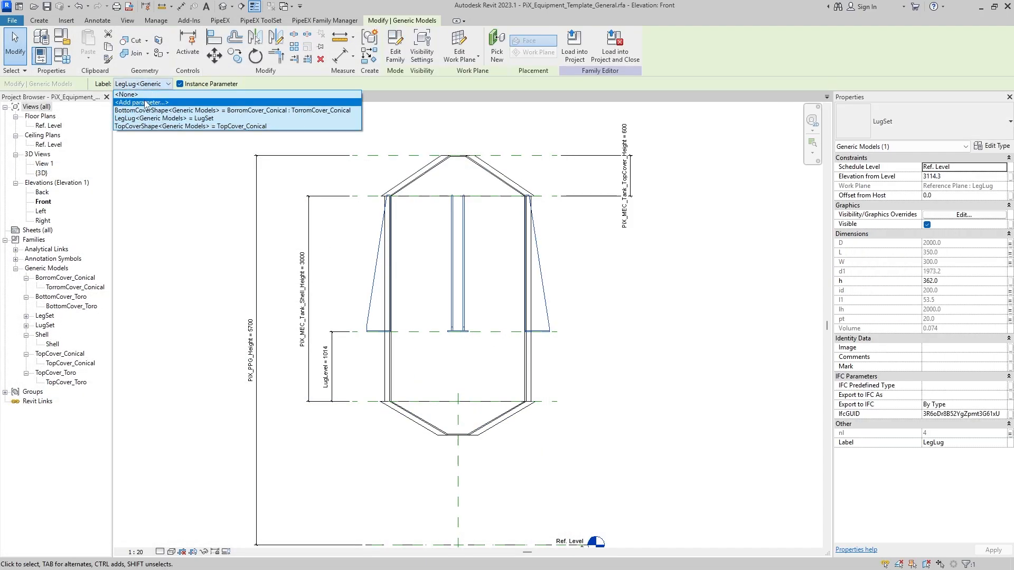
pyautogui.click(145, 102)
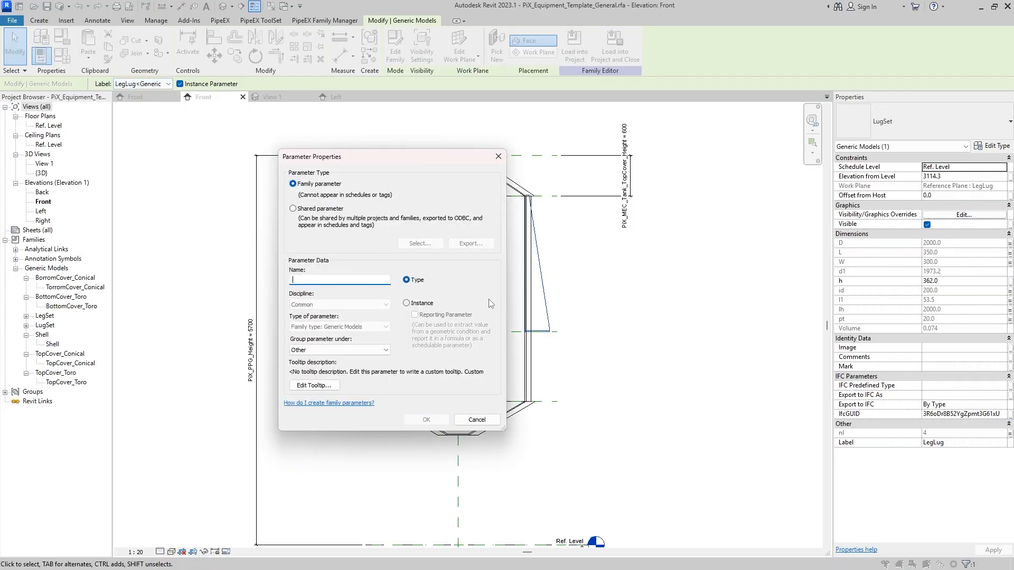
pyautogui.write('LugLevel')
pyautogui.click(426, 419)
pyautogui.click(633, 323)
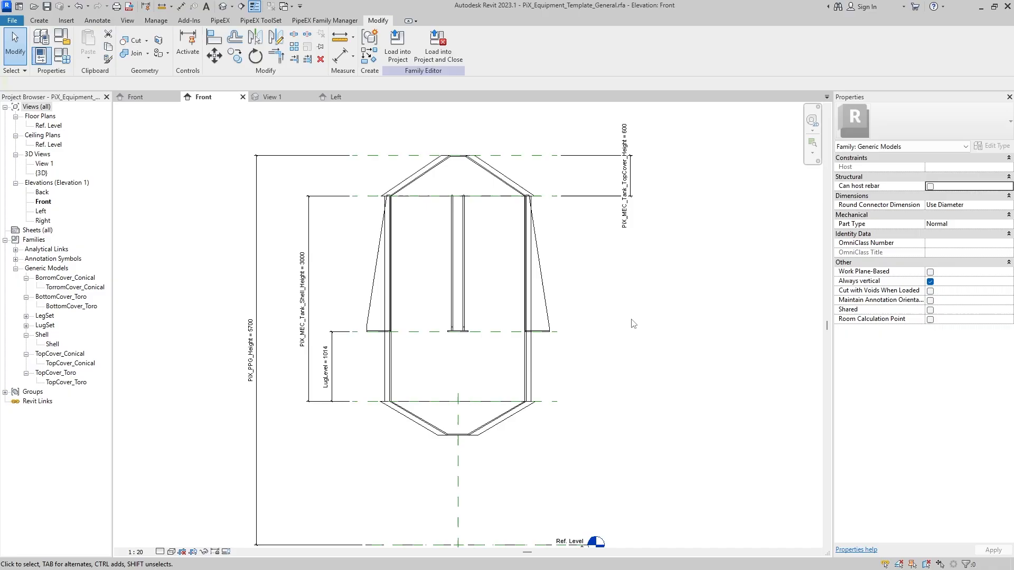
# Label the lug set with a new instance family parameter named Leg.
pyautogui.click(543, 291)
pyautogui.click(142, 84)
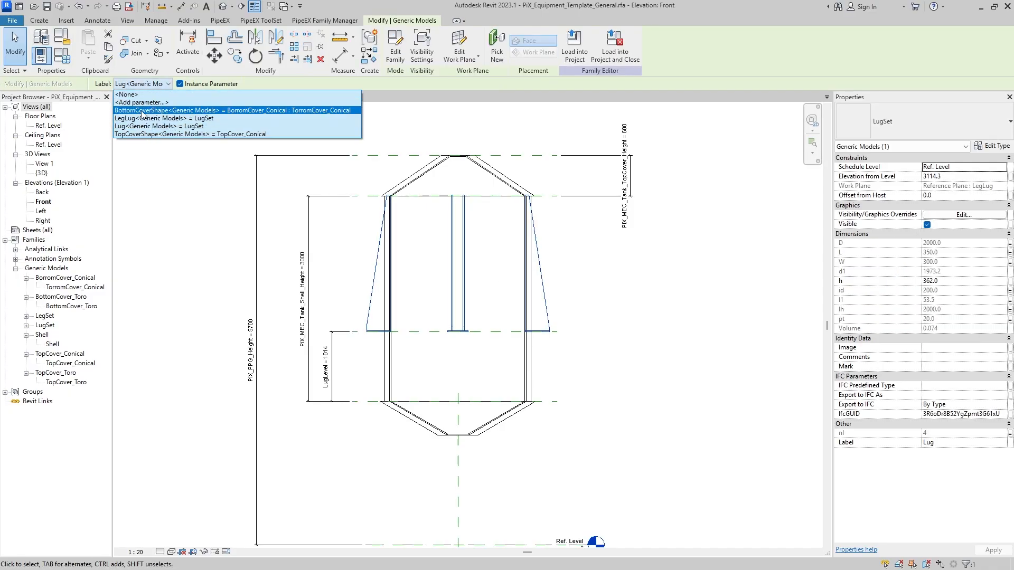
pyautogui.click(142, 103)
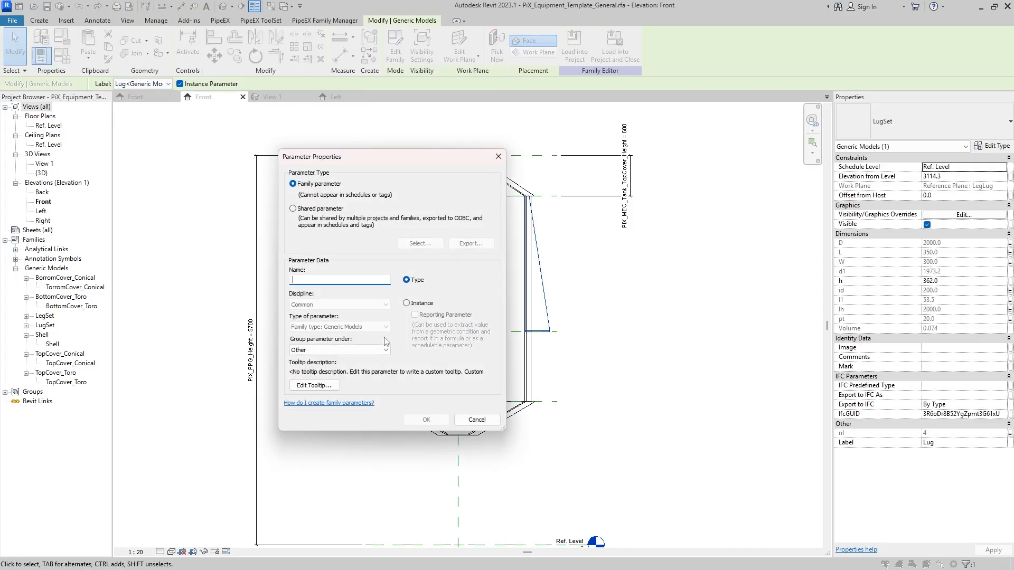
pyautogui.click(406, 303)
pyautogui.click(344, 281)
pyautogui.write('Leg')
pyautogui.click(426, 420)
# Reassign the lug set's label to the Lug parameter, and finally to LegLug.
pyautogui.click(159, 84)
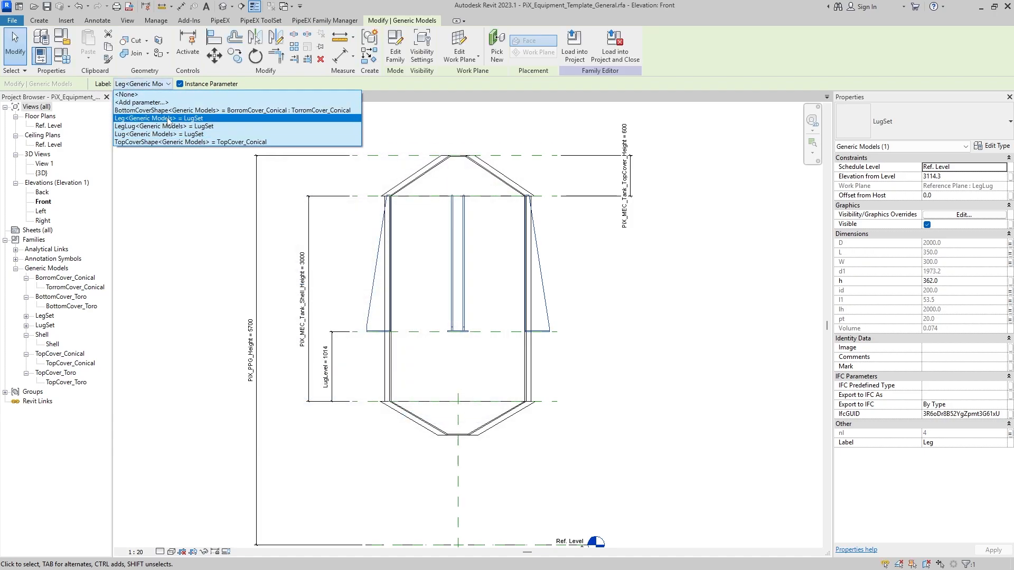
pyautogui.click(170, 135)
pyautogui.click(194, 251)
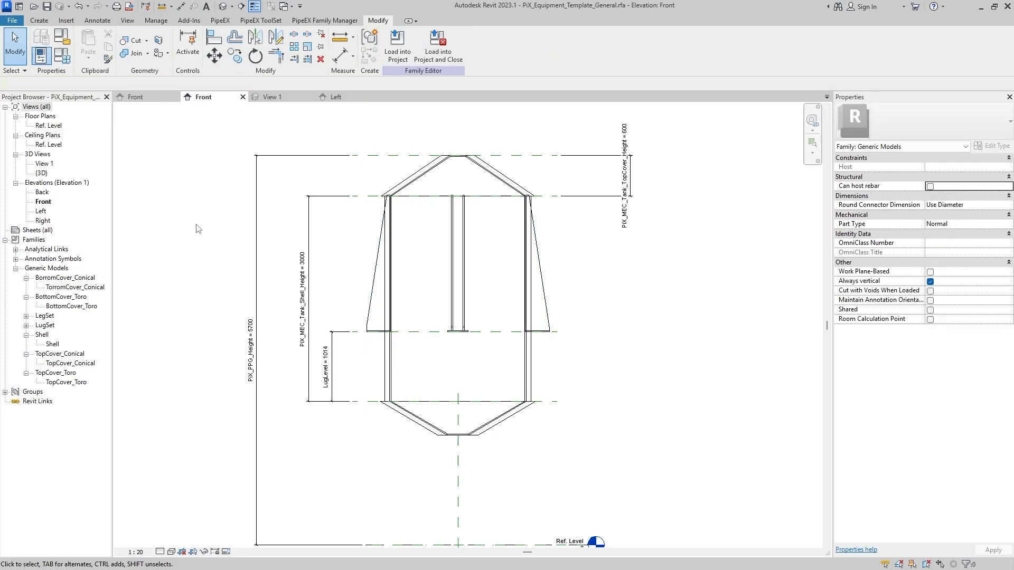
pyautogui.click(370, 287)
pyautogui.click(168, 84)
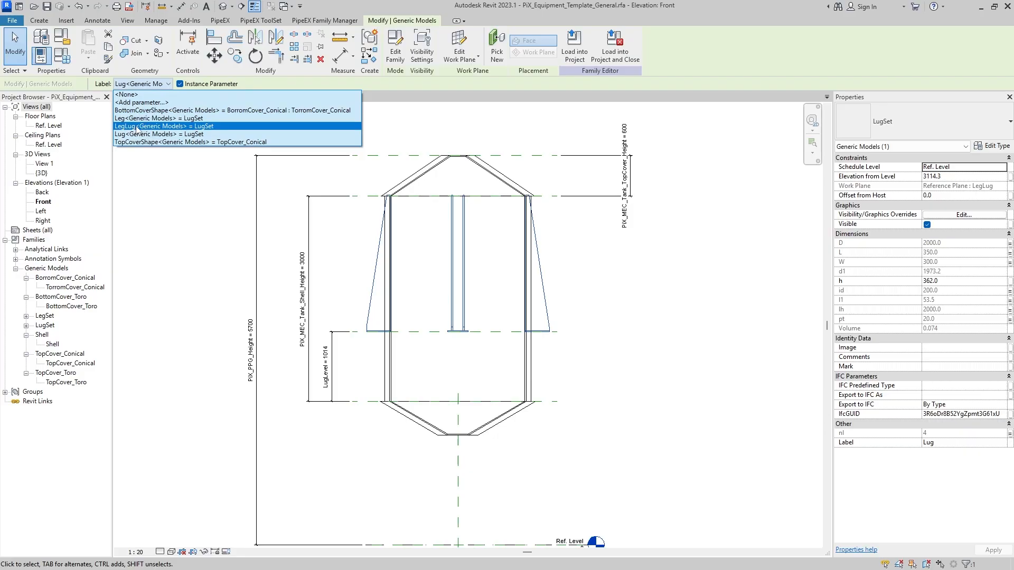
pyautogui.click(136, 126)
pyautogui.click(206, 218)
# Set the Leg<Generic Models> parameter to LegSet in the family types and apply the change.
pyautogui.click(62, 55)
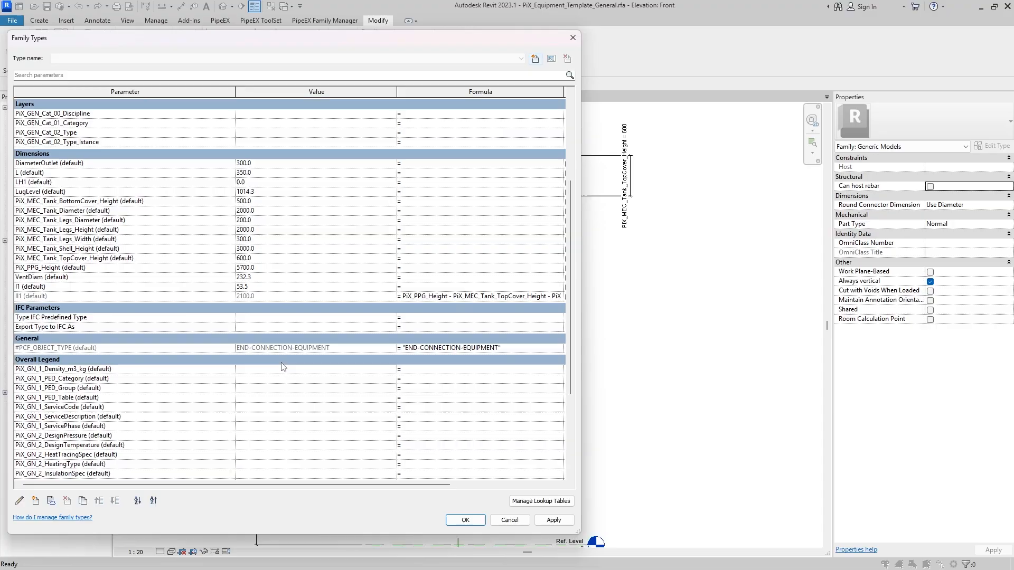
pyautogui.scroll(-5, 285, 365)
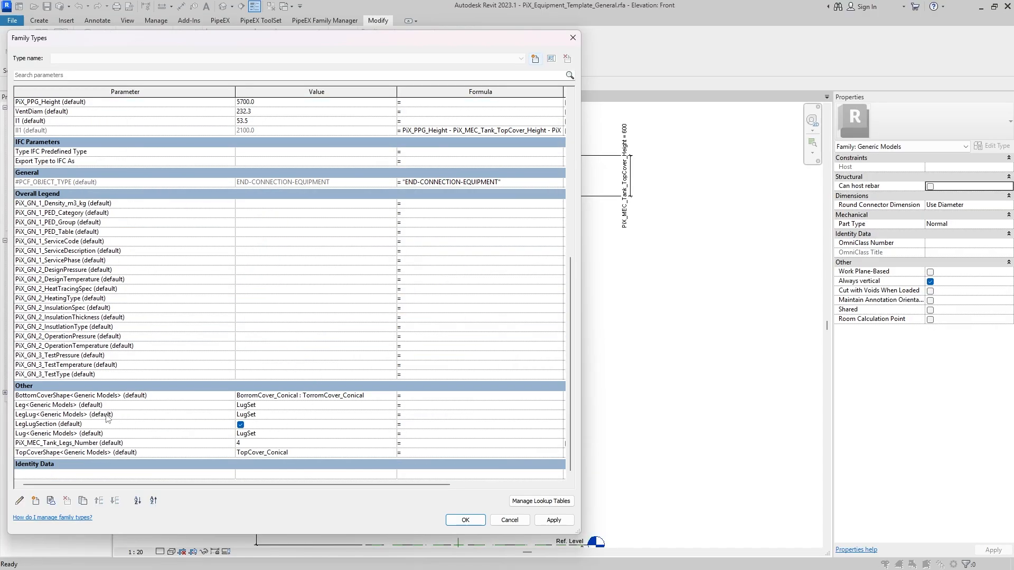
pyautogui.click(247, 433)
pyautogui.click(246, 434)
pyautogui.click(332, 406)
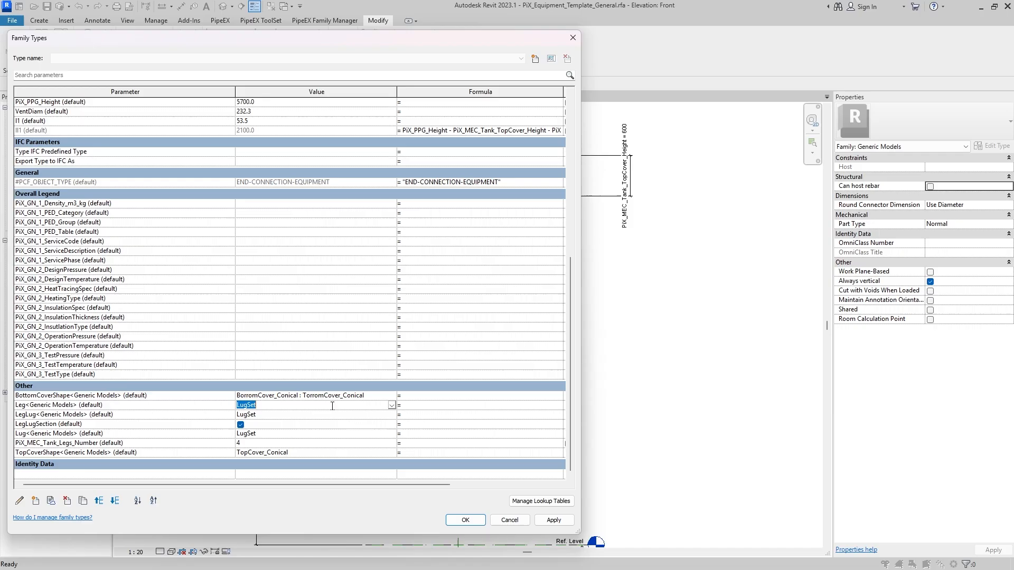
pyautogui.click(391, 405)
pyautogui.click(252, 425)
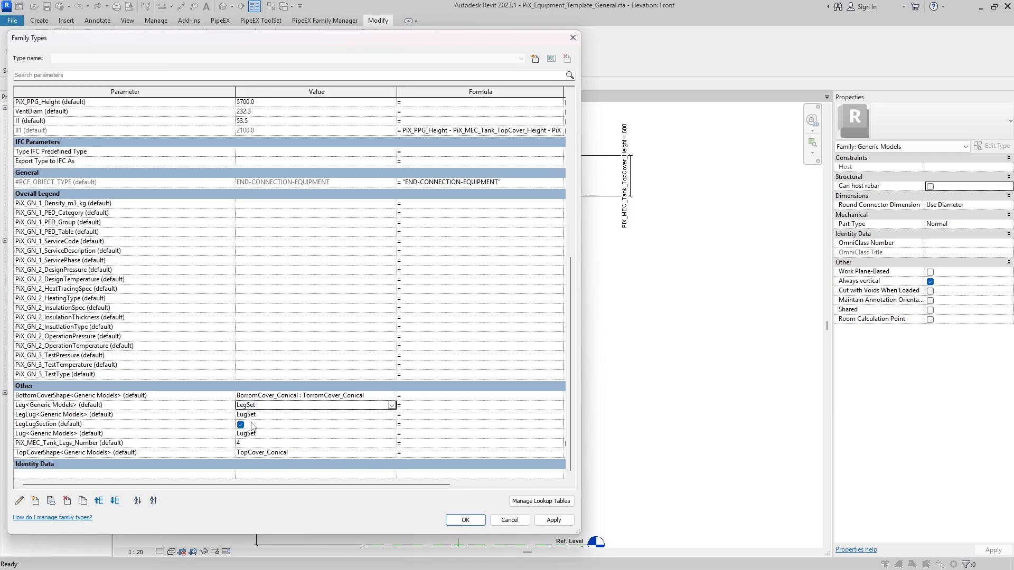
pyautogui.click(553, 520)
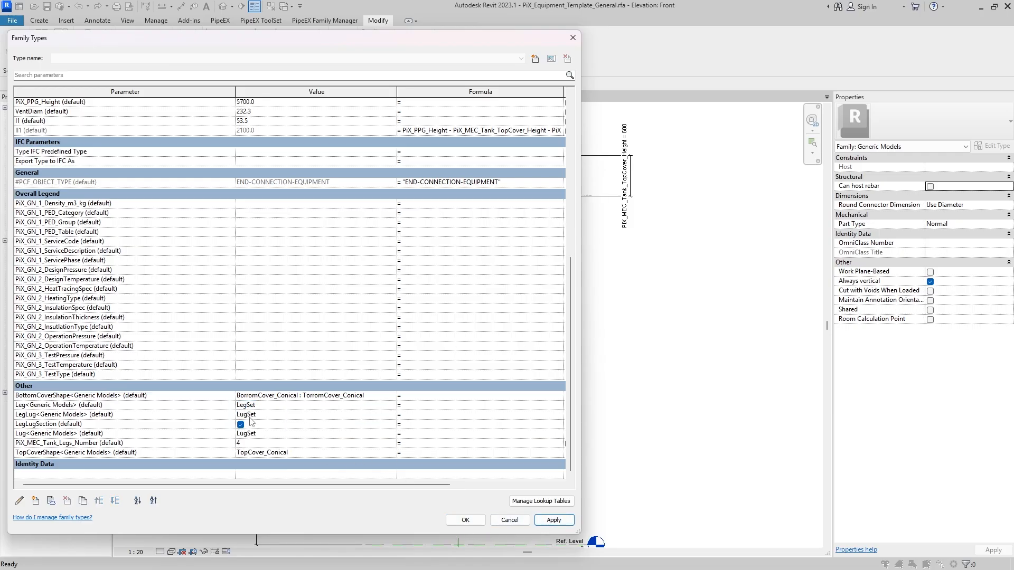
# Give the LegLug<Generic Models> parameter the formula if(LegLugSection, Leg, Lug) and apply it.
pyautogui.click(128, 416)
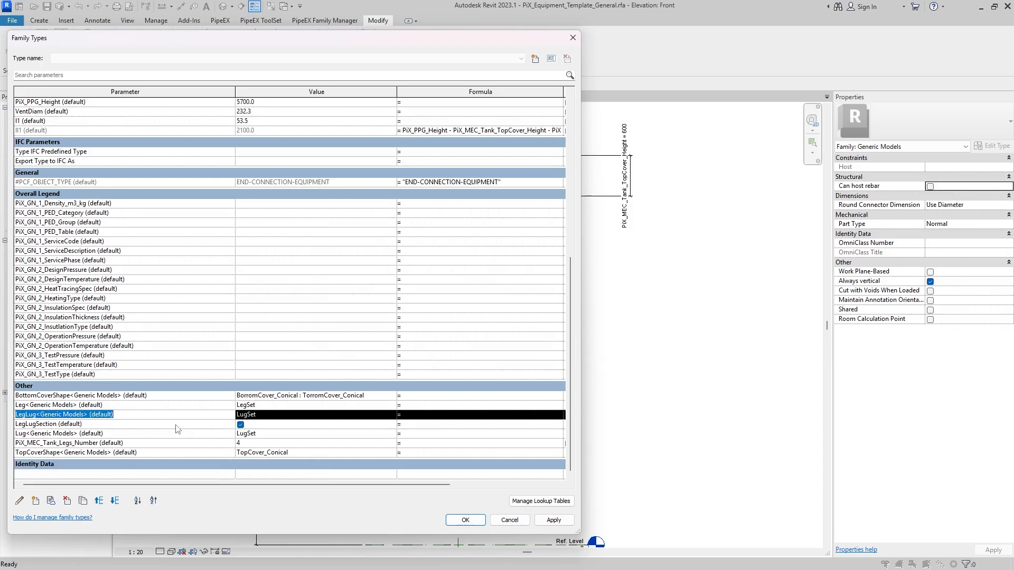
pyautogui.click(72, 426)
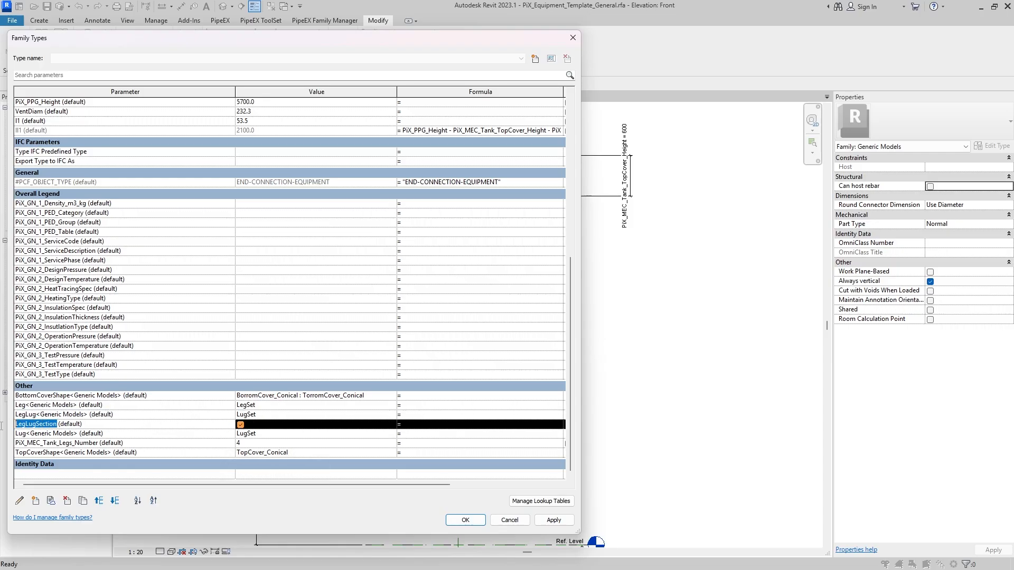
pyautogui.click(429, 416)
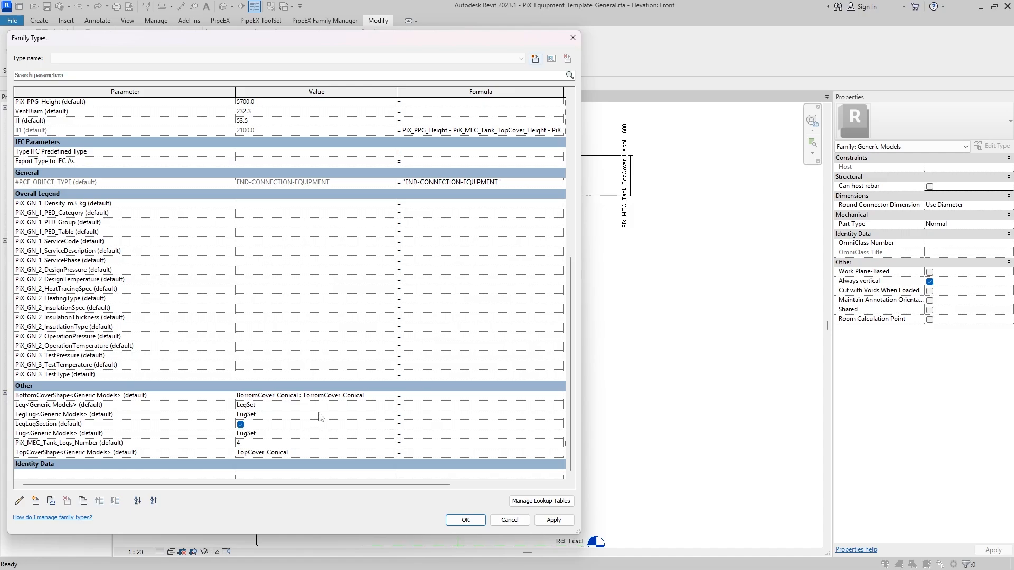
pyautogui.click(416, 415)
pyautogui.click(420, 416)
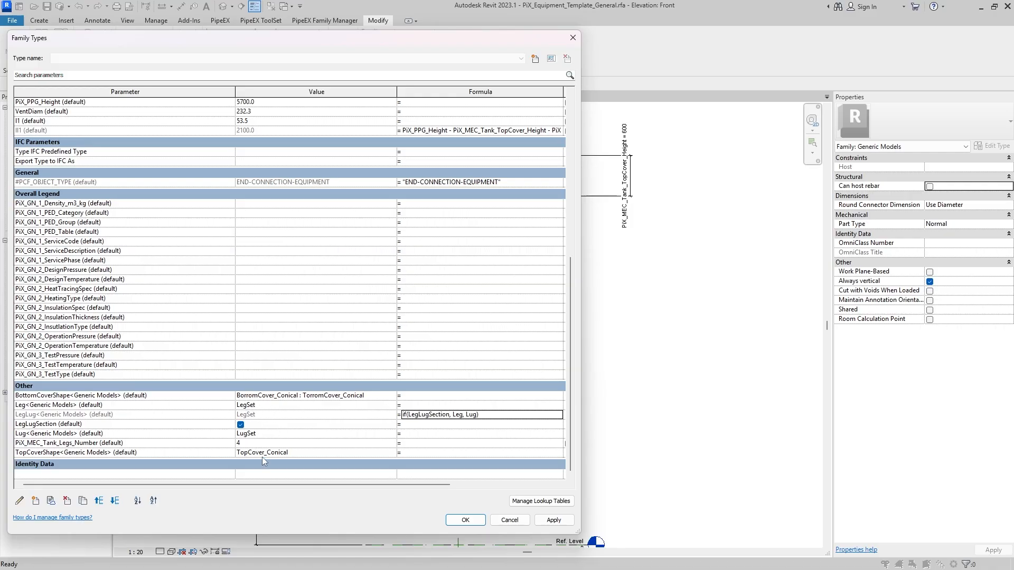
pyautogui.click(47, 452)
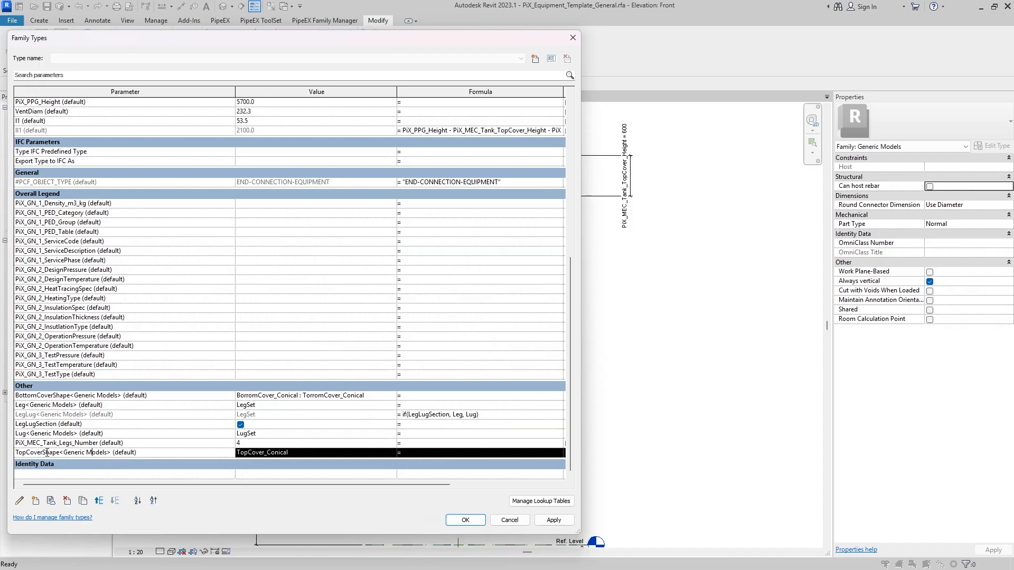
pyautogui.click(68, 395)
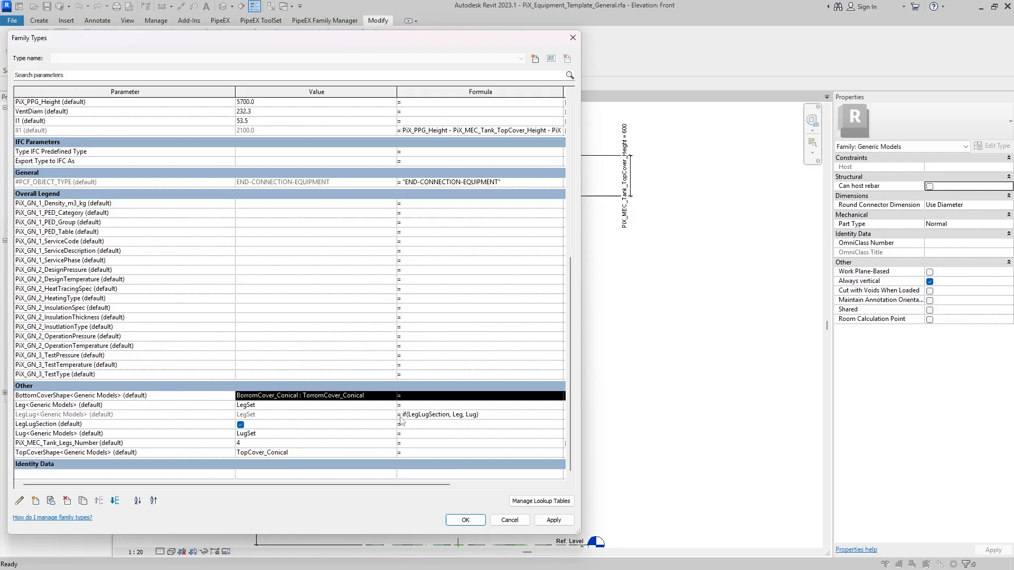
pyautogui.click(549, 520)
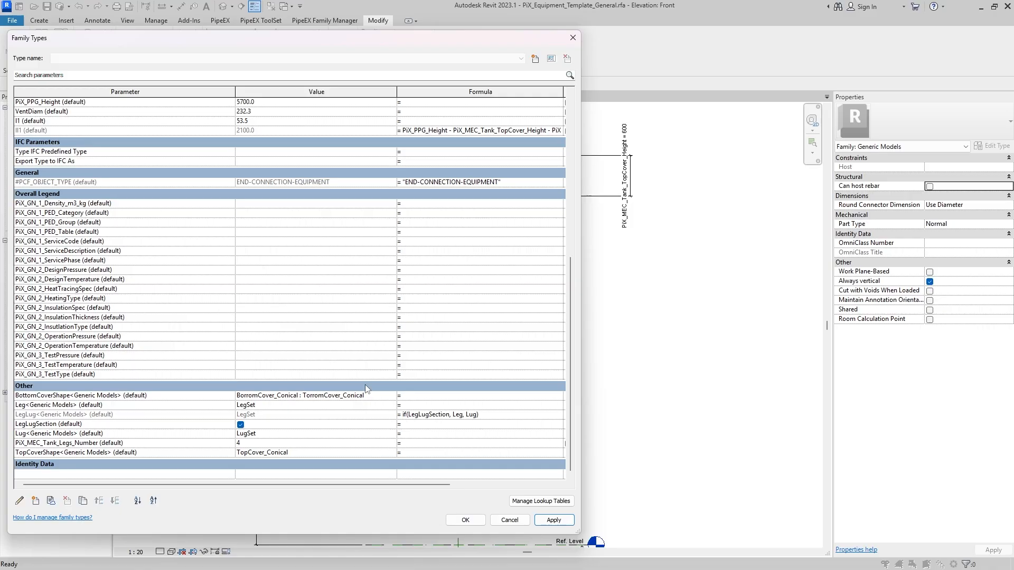
pyautogui.click(554, 520)
# Test the LegLug formula by switching LegLugSection off and back on, and apply the setting.
pyautogui.scroll(8, 432, 373)
pyautogui.scroll(3, 442, 385)
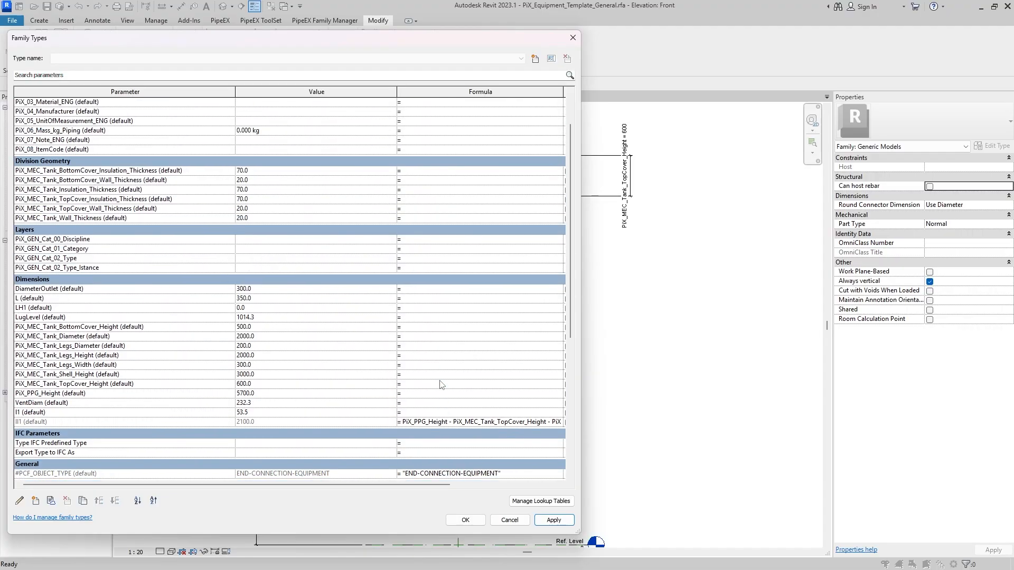
pyautogui.scroll(-10, 422, 371)
pyautogui.scroll(10, 425, 367)
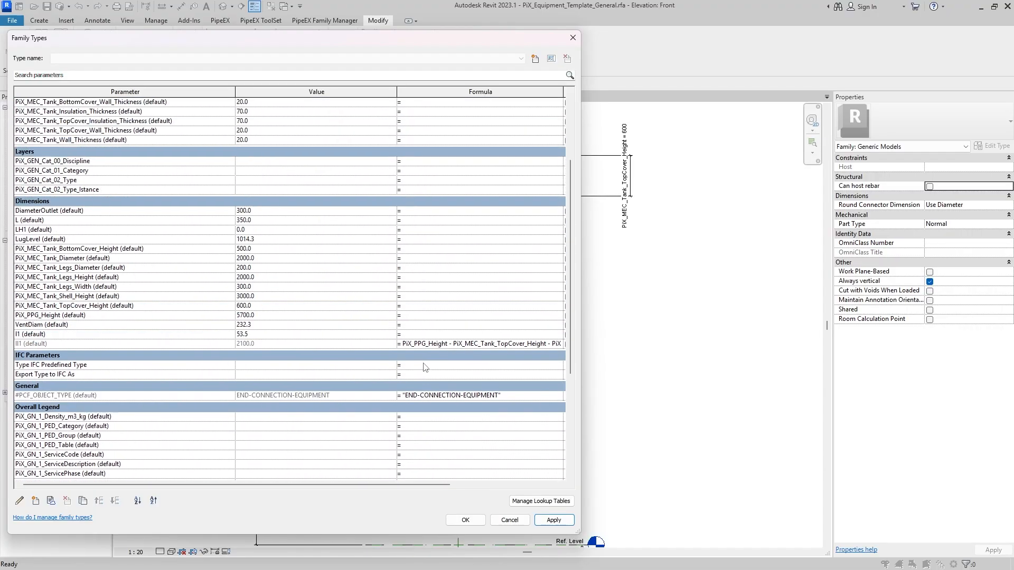
pyautogui.scroll(-10, 441, 358)
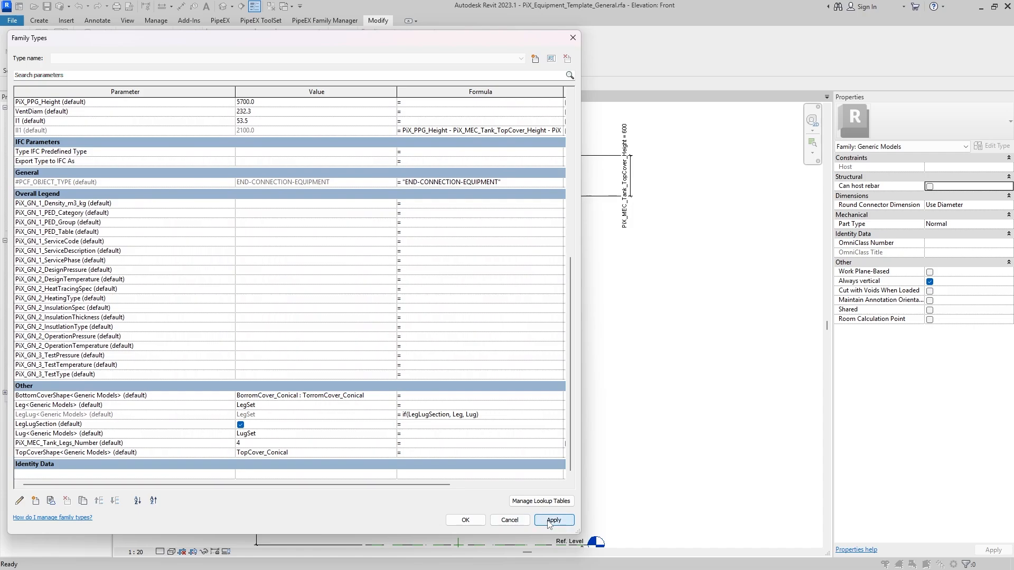
pyautogui.click(241, 425)
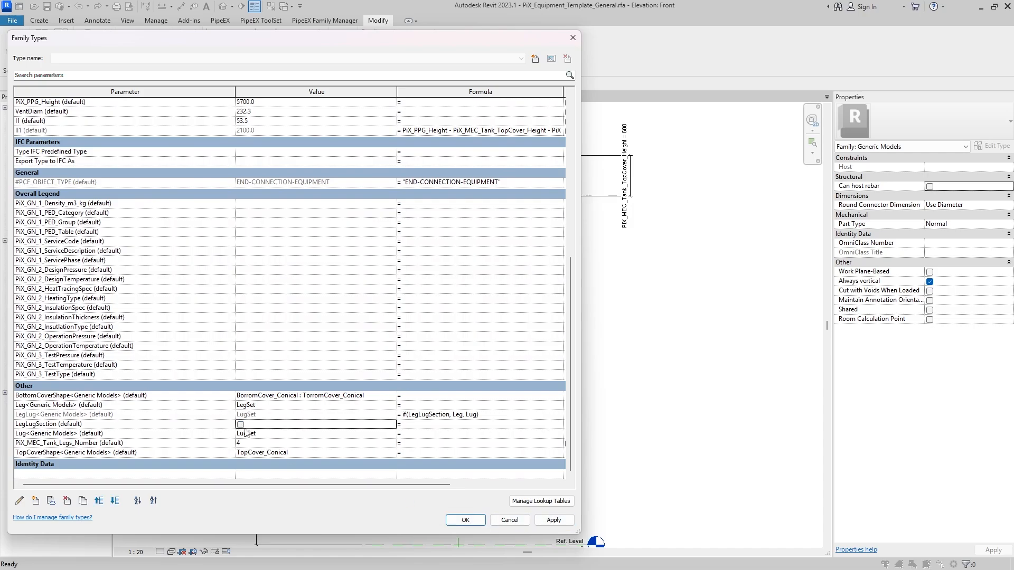
pyautogui.click(241, 426)
pyautogui.click(241, 426)
pyautogui.click(241, 426)
pyautogui.click(553, 520)
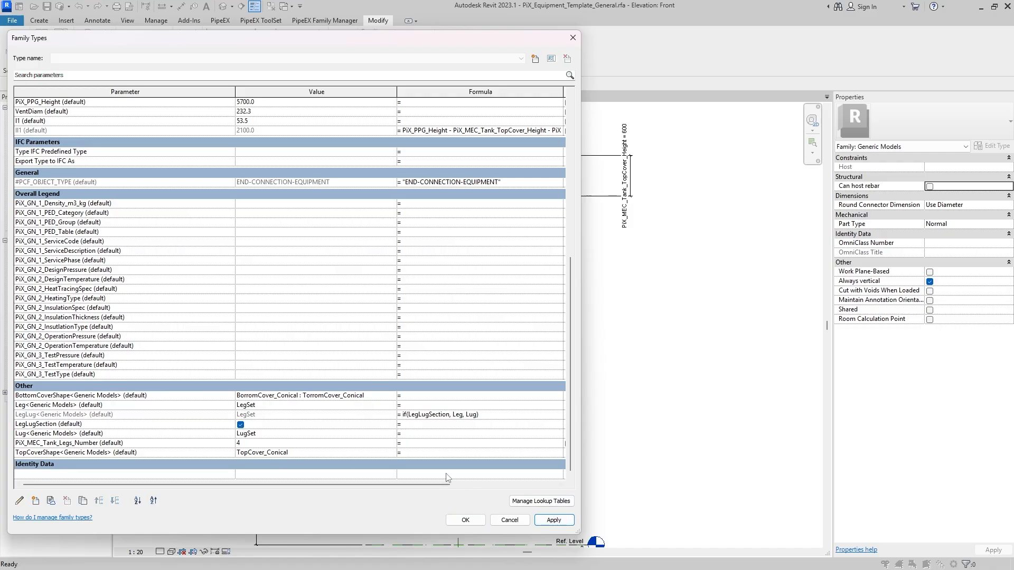
# Review the family's Dimensions parameters alongside the leg and lug parameters under Other.
pyautogui.scroll(8, 217, 269)
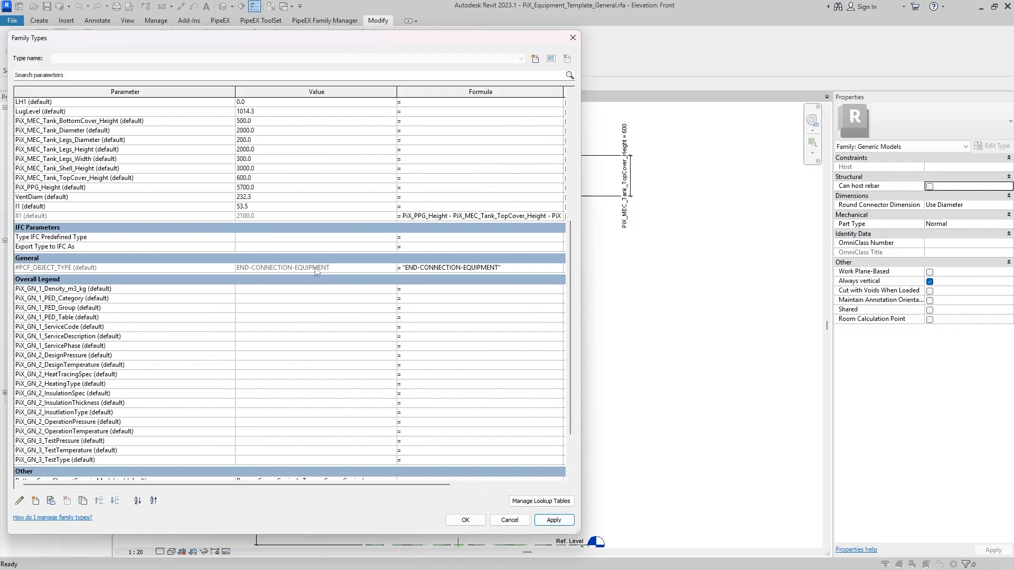
pyautogui.scroll(-2, 216, 269)
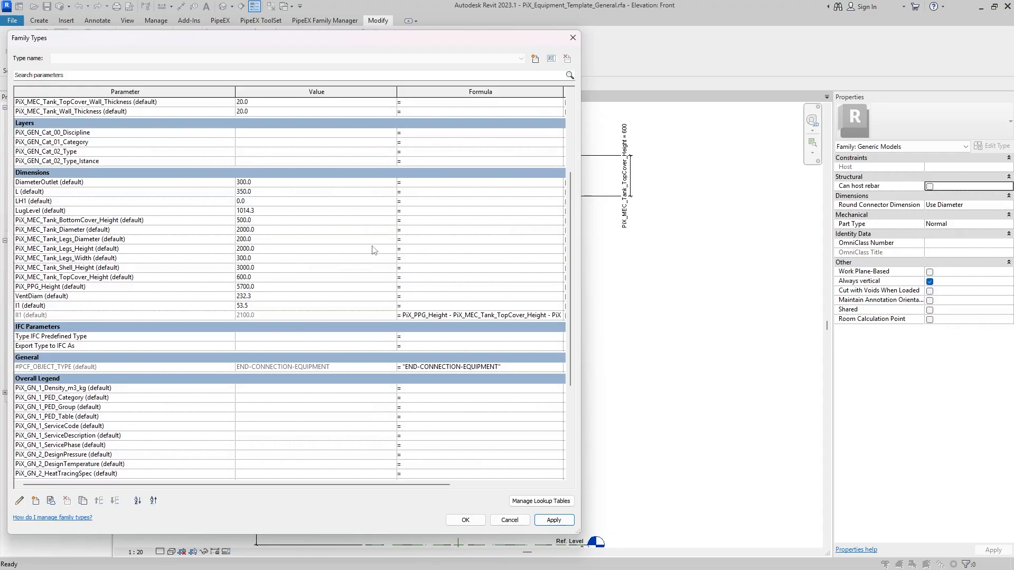
pyautogui.scroll(-6, 281, 214)
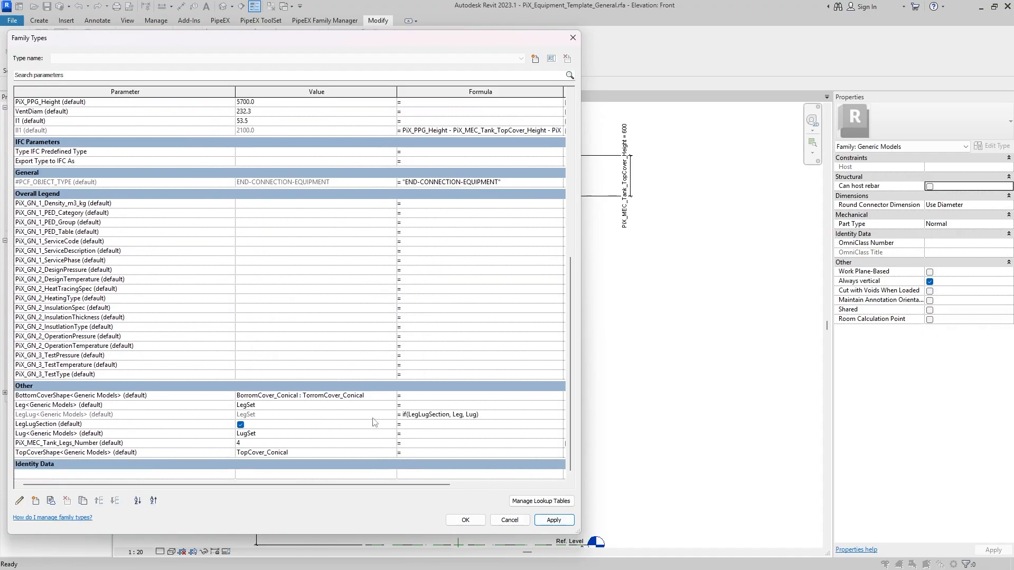
pyautogui.scroll(3, 354, 417)
pyautogui.scroll(-3, 349, 406)
pyautogui.scroll(5, 352, 390)
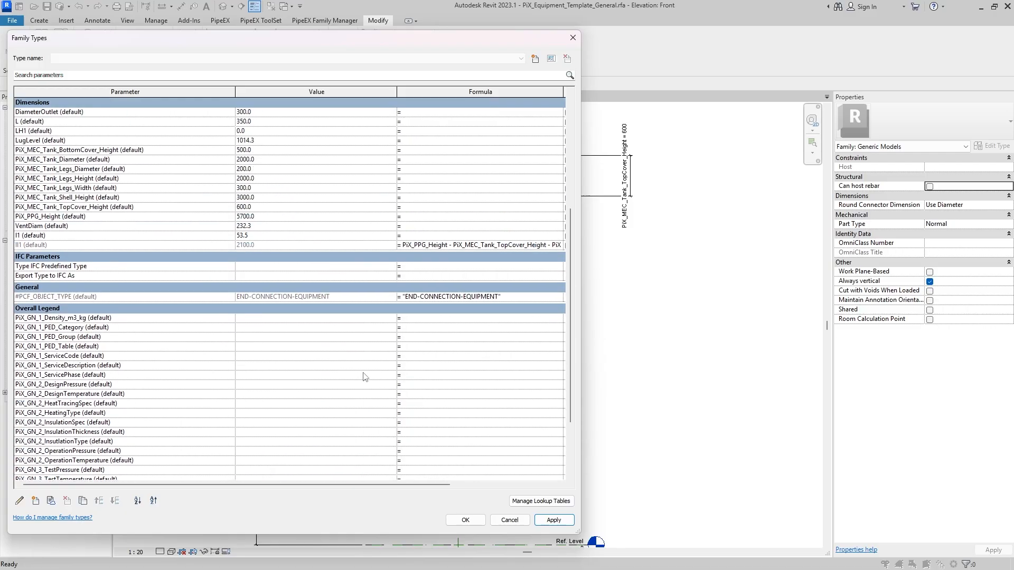
pyautogui.scroll(-5, 317, 365)
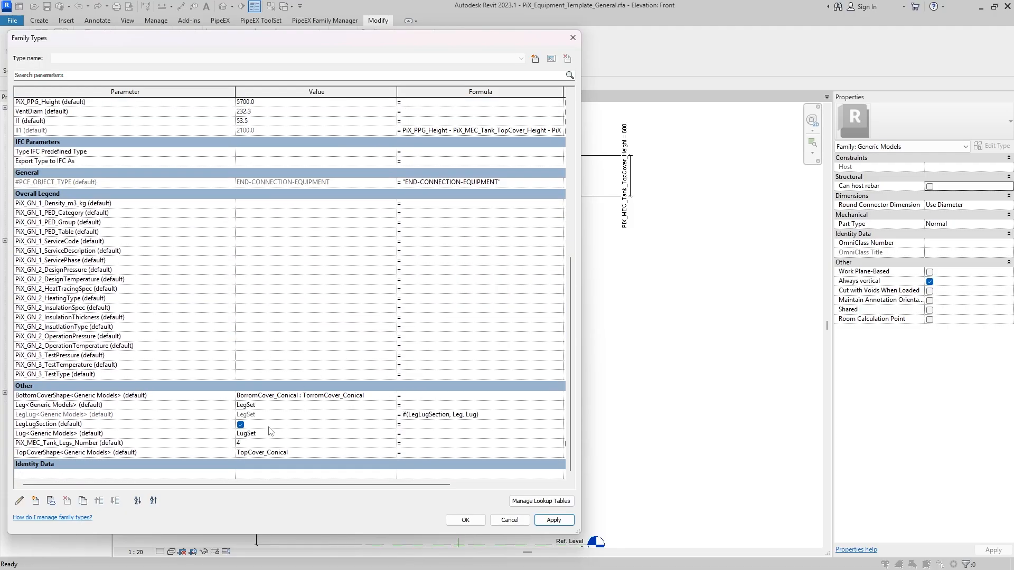
pyautogui.scroll(5, 268, 430)
pyautogui.scroll(-4, 268, 432)
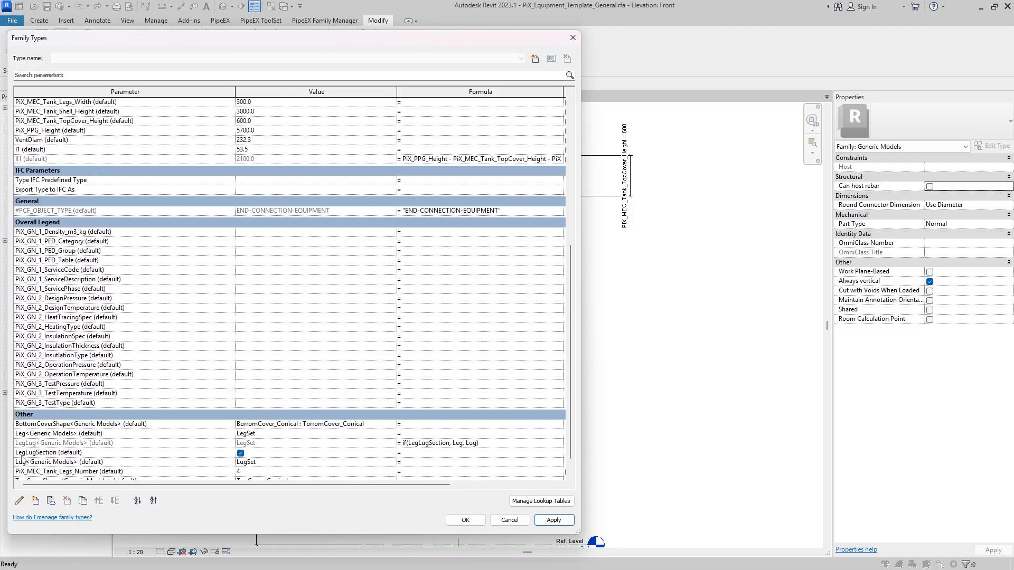
# Give the LH1 dimension parameter the formula if(LegLugSection, ll1, ll1).
pyautogui.click(47, 453)
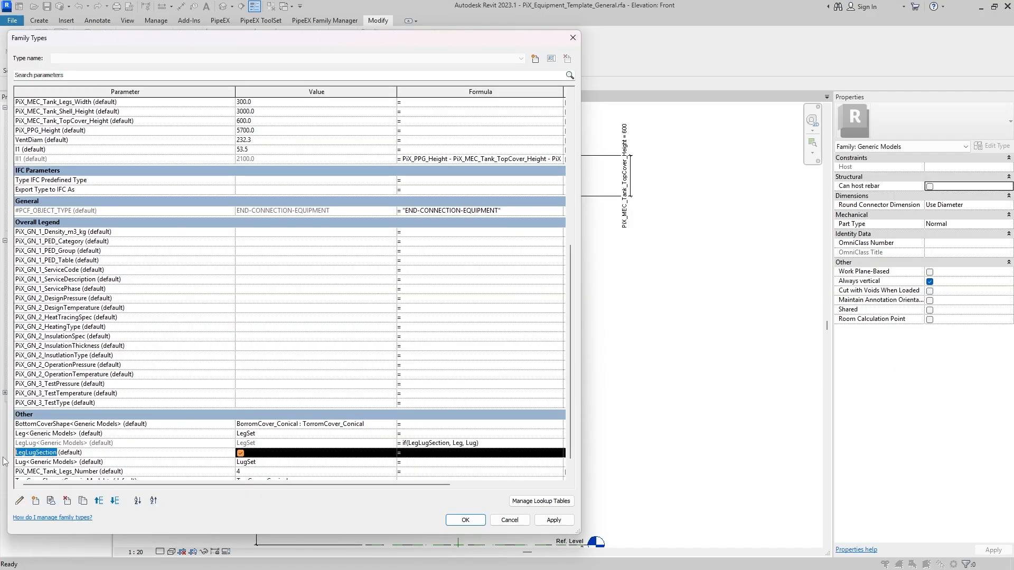
pyautogui.scroll(5, 335, 351)
pyautogui.scroll(-4, 335, 352)
pyautogui.scroll(-2, 333, 356)
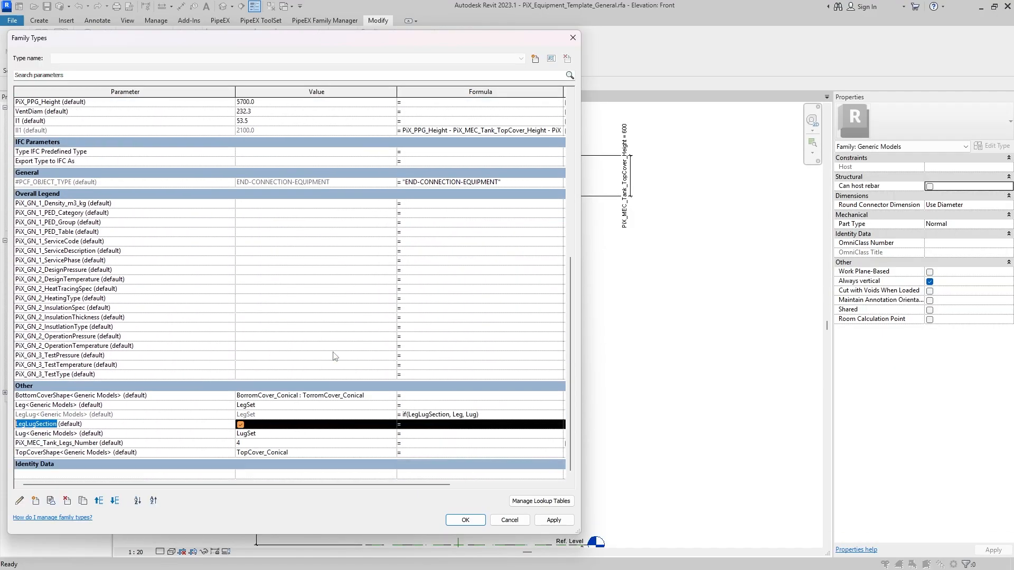
pyautogui.scroll(7, 315, 379)
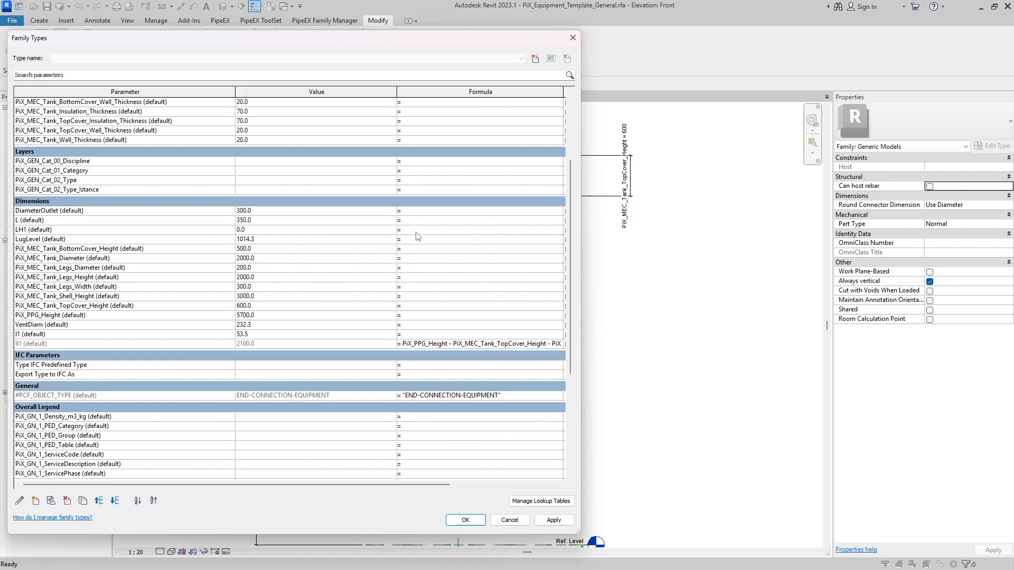
pyautogui.scroll(-7, 415, 246)
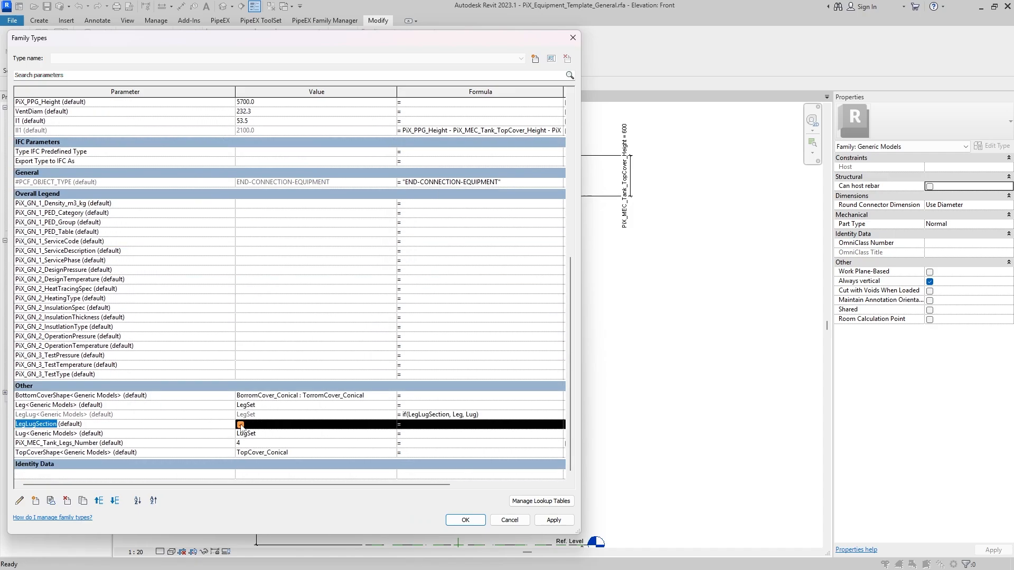
pyautogui.scroll(8, 345, 350)
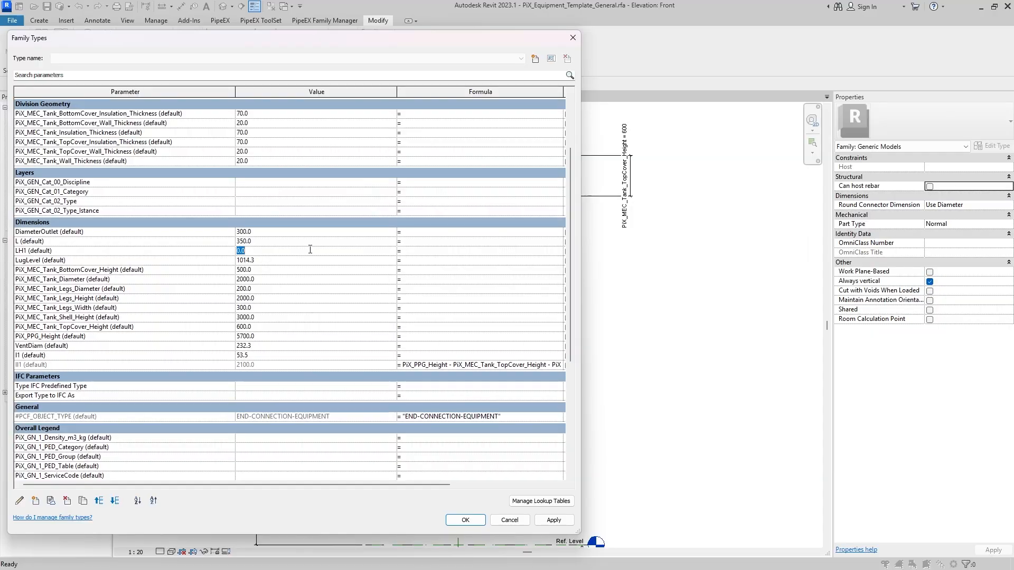
pyautogui.click(412, 252)
pyautogui.write('if(')
pyautogui.write('LegLugSection')
pyautogui.write(', Il1, Il1)')
pyautogui.press('Return')
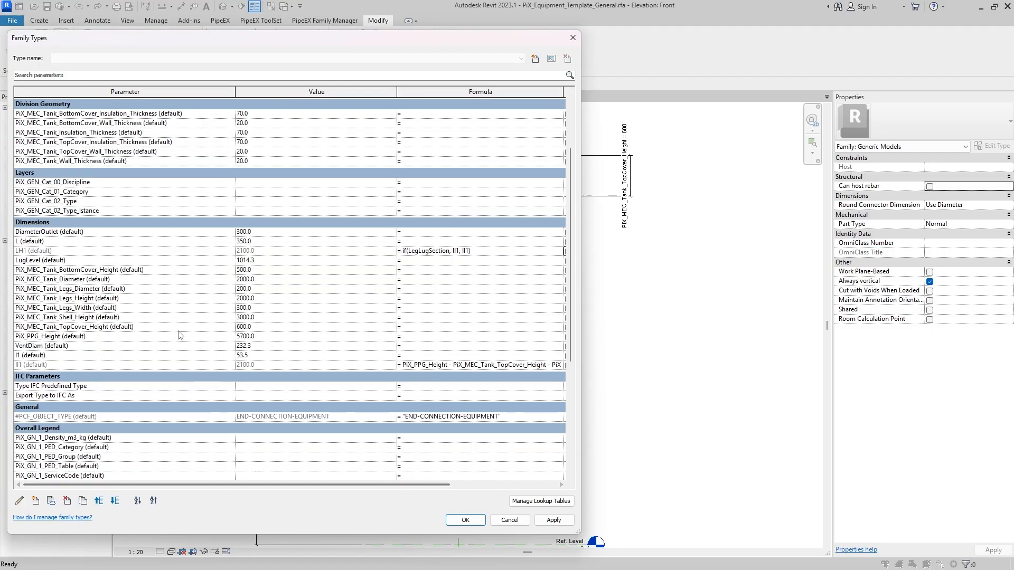
# Change the LH1 formula to if(LegLugSection, ll1, PiX_MEC_Tank_Legs_Height) and apply it.
pyautogui.click(77, 298)
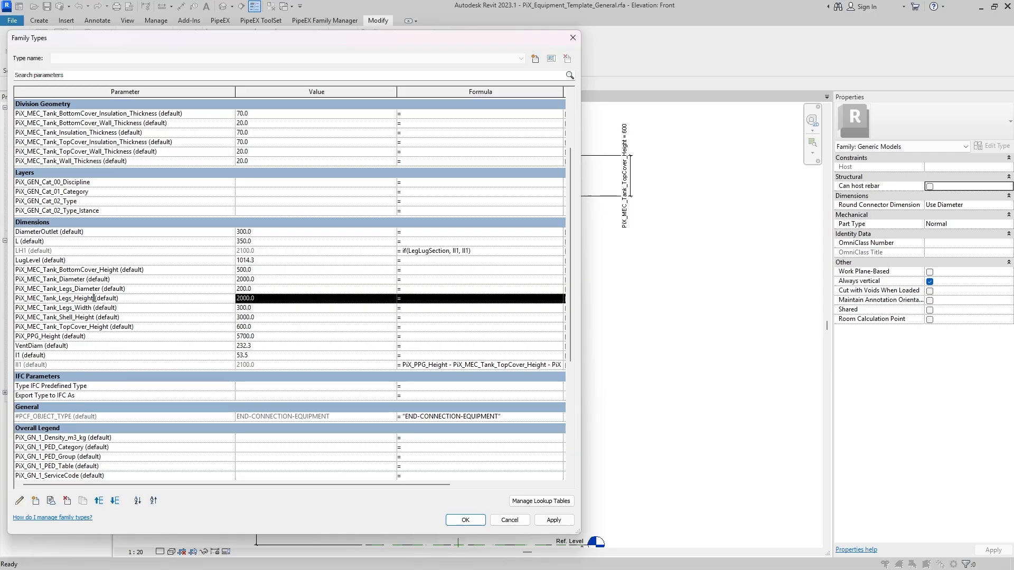
pyautogui.moveTo(94, 299); pyautogui.dragTo(13, 305)
pyautogui.hotkey('ctrl', 'c')
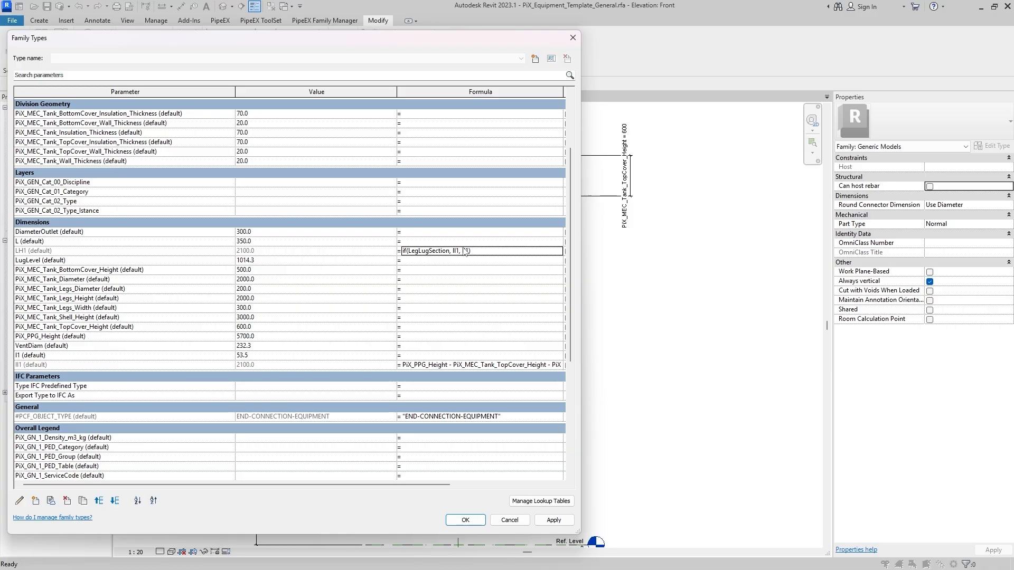
pyautogui.doubleClick(464, 252)
pyautogui.hotkey('ctrl', 'v')
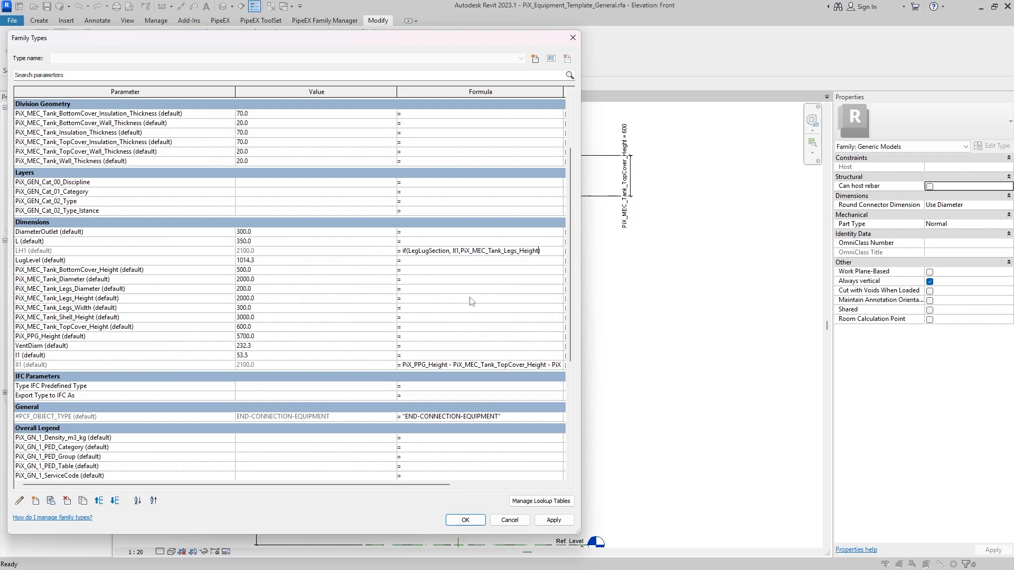
pyautogui.click(501, 242)
pyautogui.click(553, 520)
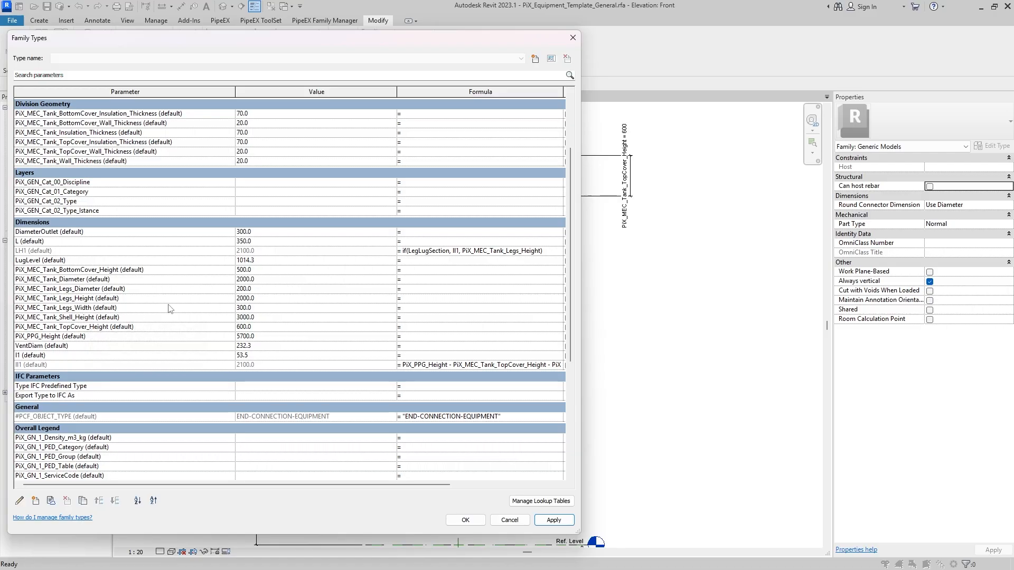
# Set PiX_MEC_Tank_Legs_Height to 500, apply the value and return to the front elevation.
pyautogui.click(269, 300)
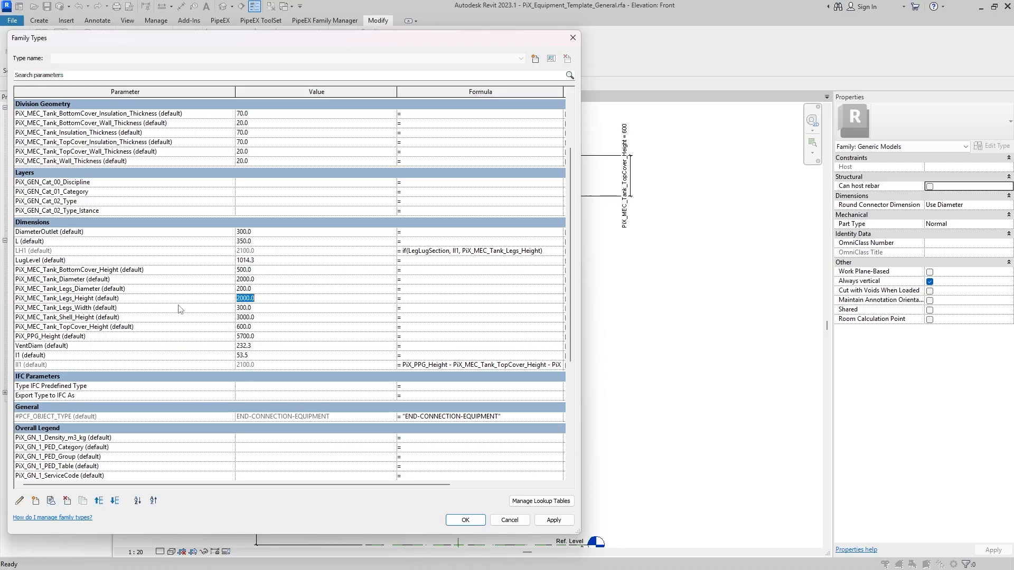
pyautogui.write('500')
pyautogui.click(554, 521)
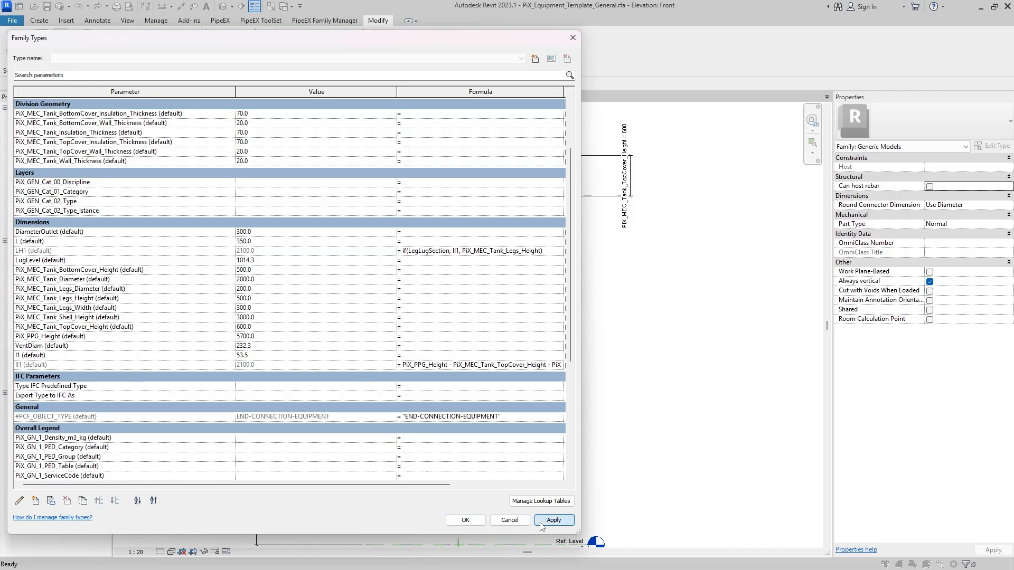
pyautogui.click(472, 521)
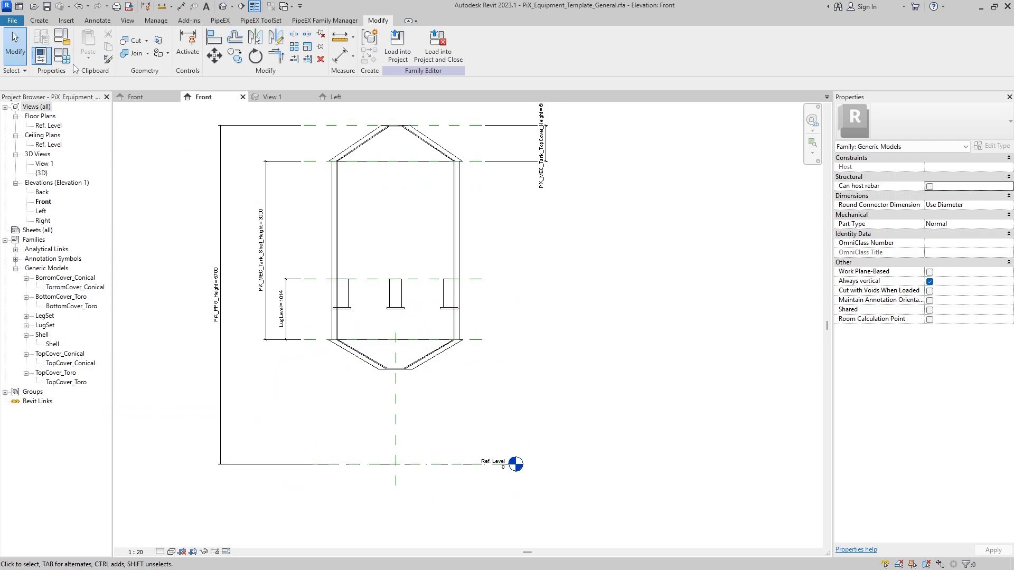
# Switch LegLugSection off and check which label parameter is assigned to the lug set in the front elevation.
pyautogui.click(61, 55)
pyautogui.scroll(-12, 285, 351)
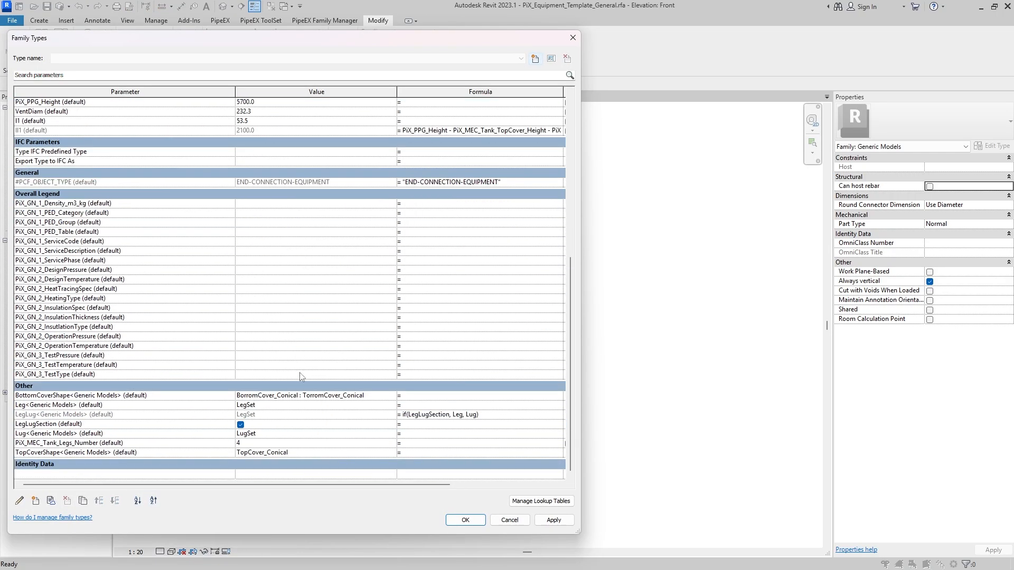
pyautogui.click(244, 426)
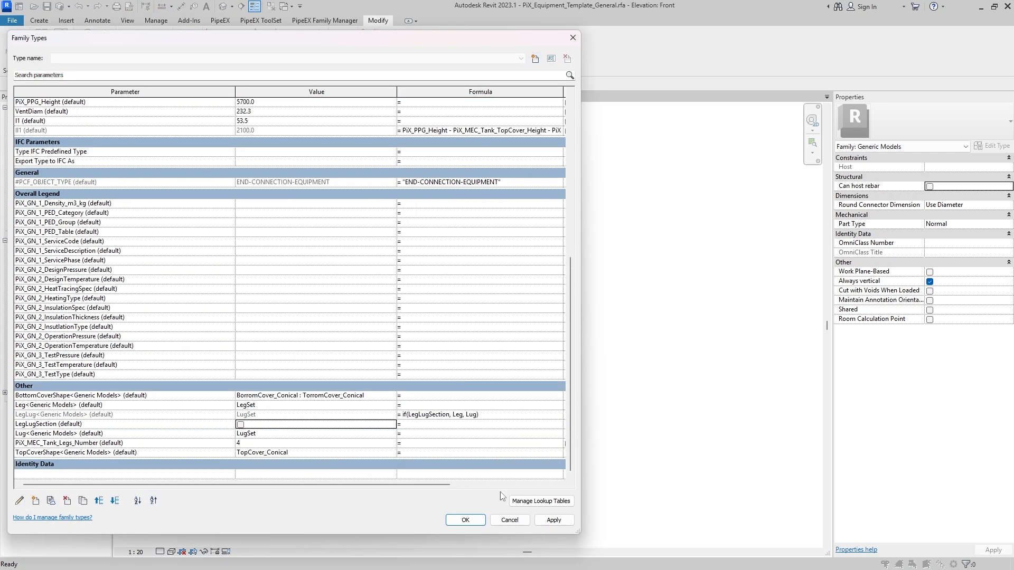
pyautogui.click(479, 522)
pyautogui.click(394, 312)
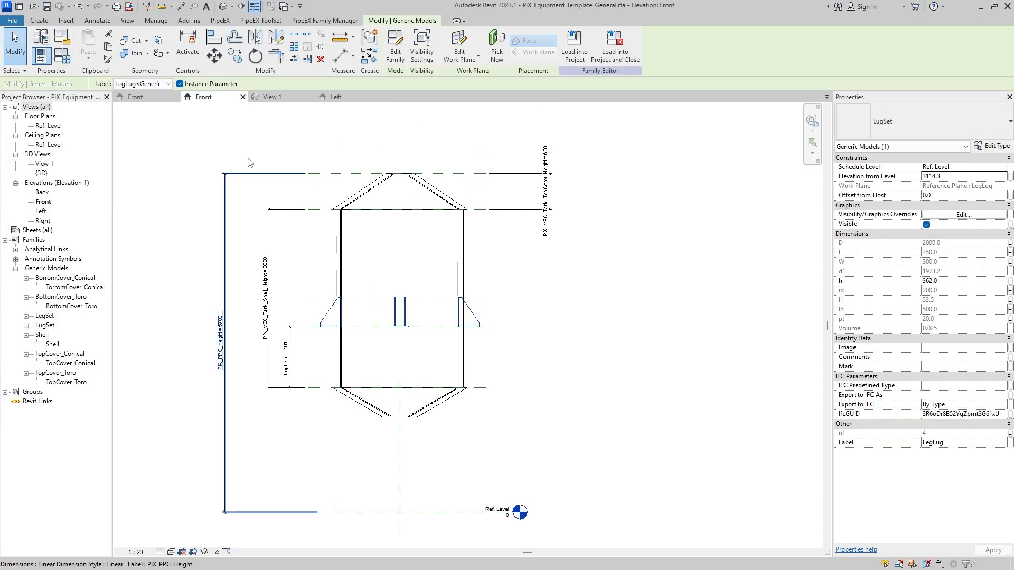
pyautogui.click(147, 84)
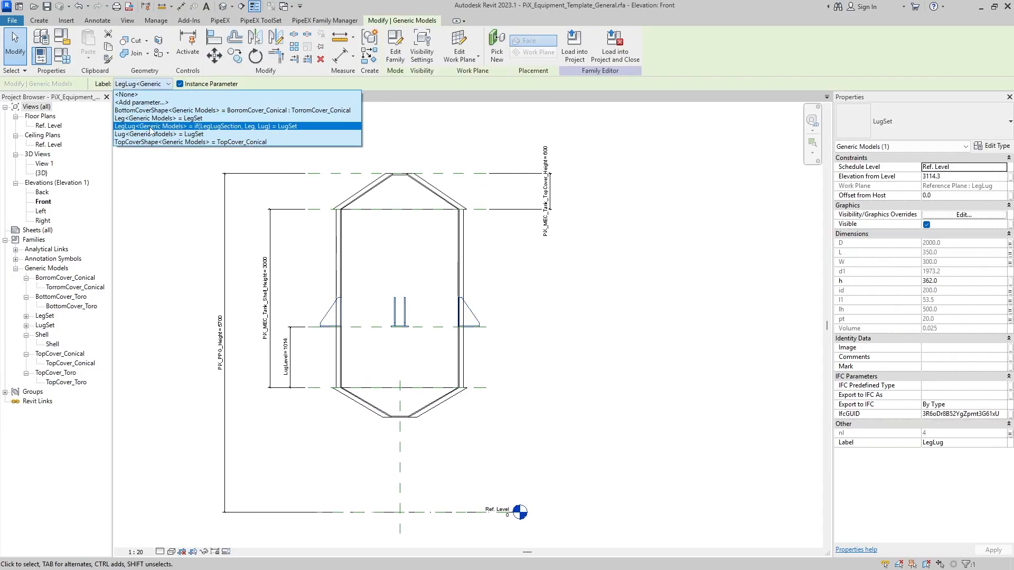
pyautogui.click(151, 127)
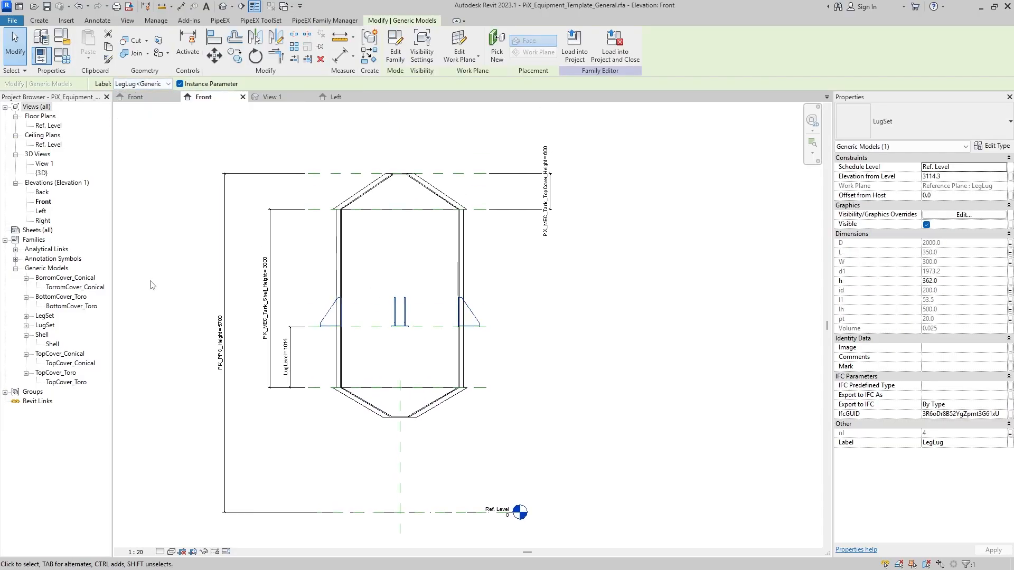
pyautogui.click(160, 285)
# Switch LegLugSection back on and apply it so the tank uses the leg set.
pyautogui.click(42, 55)
pyautogui.scroll(-10, 362, 310)
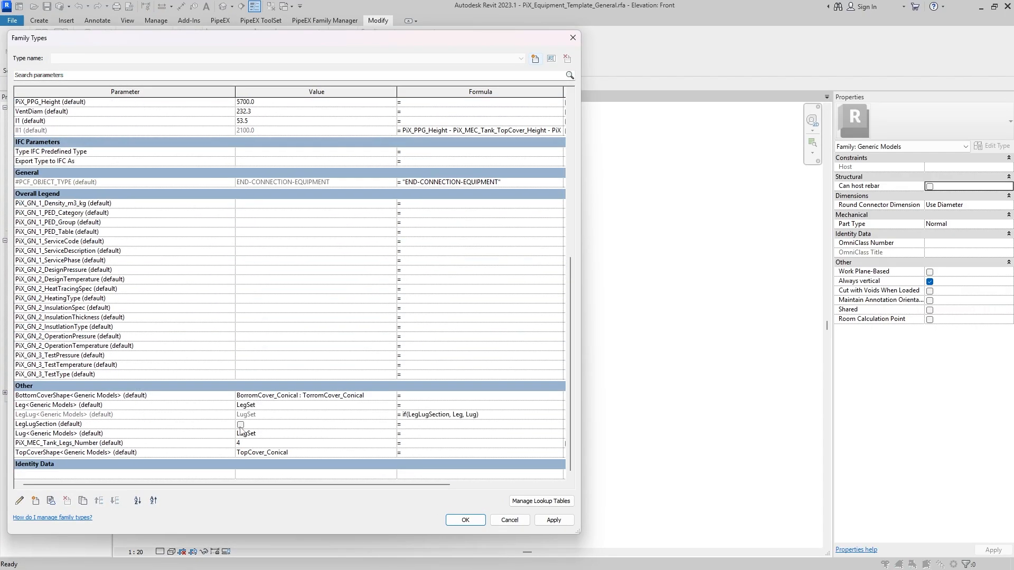
pyautogui.click(241, 425)
pyautogui.click(553, 520)
pyautogui.click(468, 520)
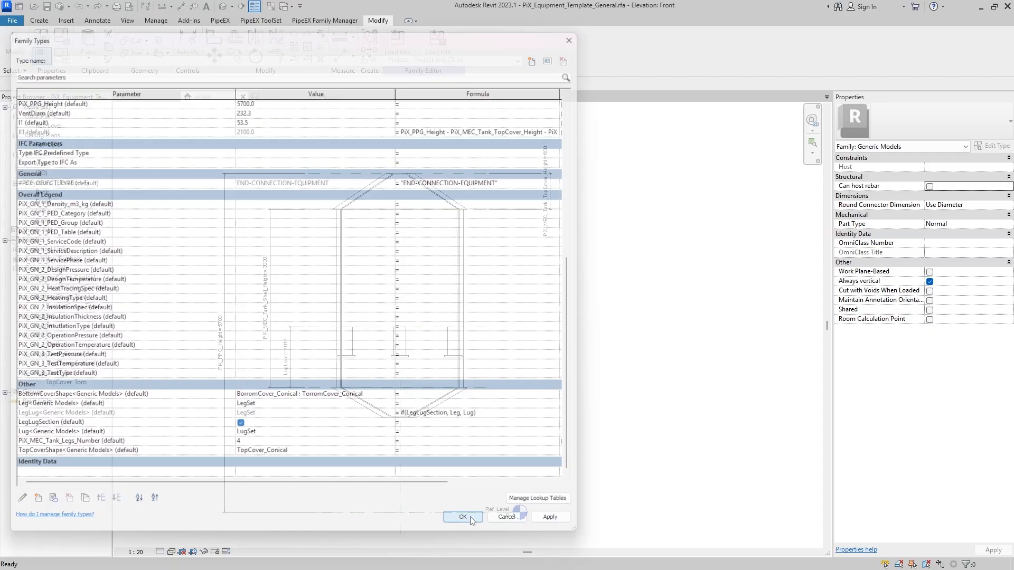
# Associate the leg set's lh parameter with the LH1 family parameter.
pyautogui.click(396, 358)
pyautogui.moveTo(422, 401); pyautogui.dragTo(419, 368, button='middle')
pyautogui.scroll(2, 394, 321)
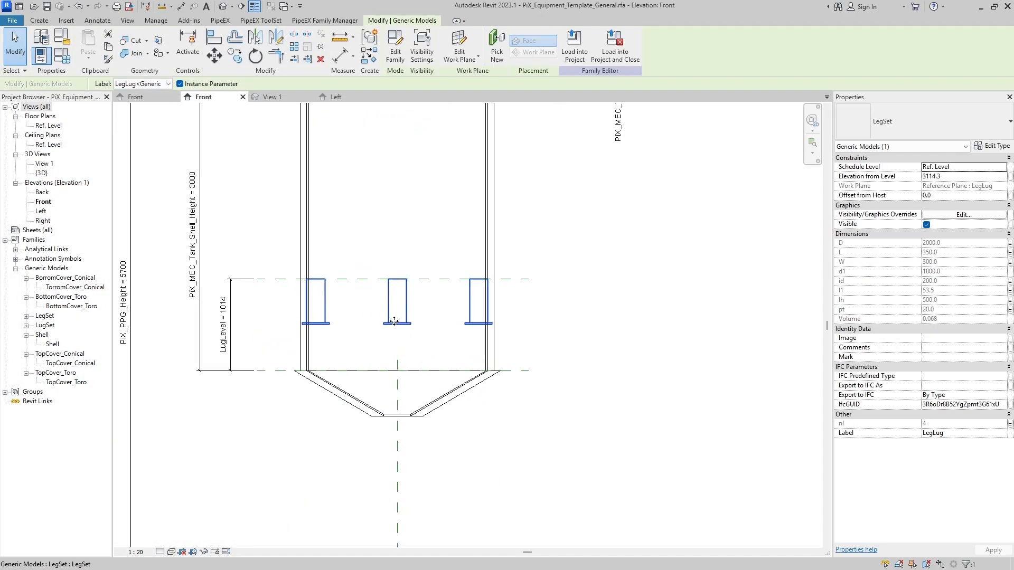
pyautogui.press('Escape')
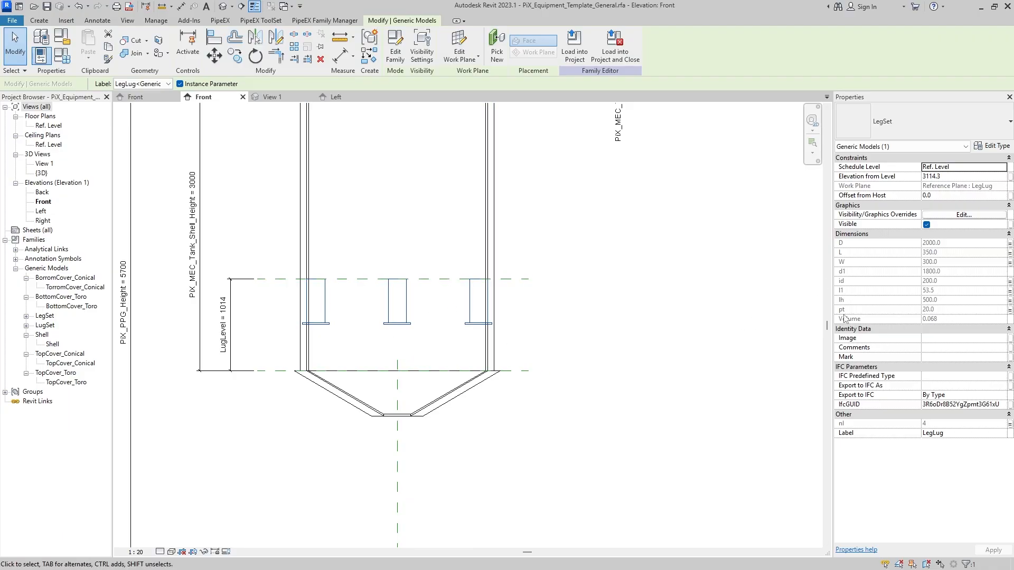
pyautogui.click(1009, 301)
pyautogui.click(445, 271)
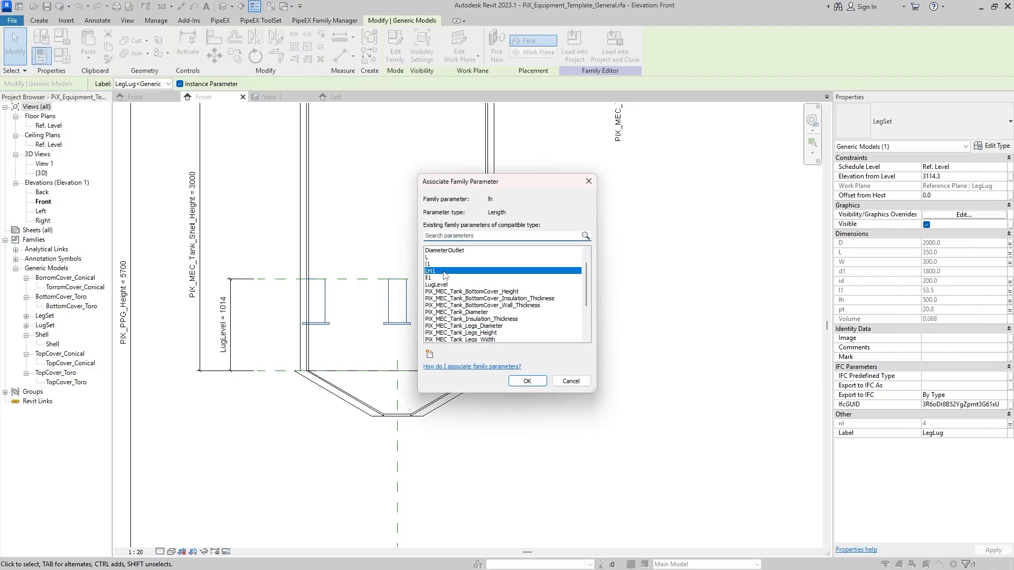
pyautogui.click(525, 385)
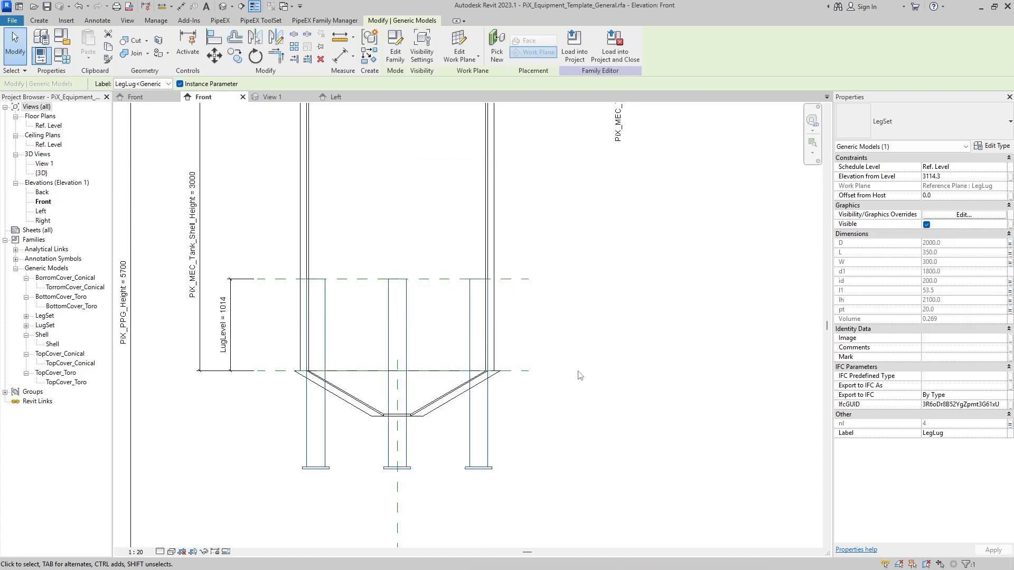
# Try to set the LugLevel dimension of the LegLug reference plane to 0.
pyautogui.click(577, 373)
pyautogui.scroll(-3, 563, 337)
pyautogui.moveTo(561, 335); pyautogui.dragTo(538, 361, button='middle')
pyautogui.scroll(2, 448, 359)
pyautogui.moveTo(323, 359); pyautogui.dragTo(319, 314, button='middle')
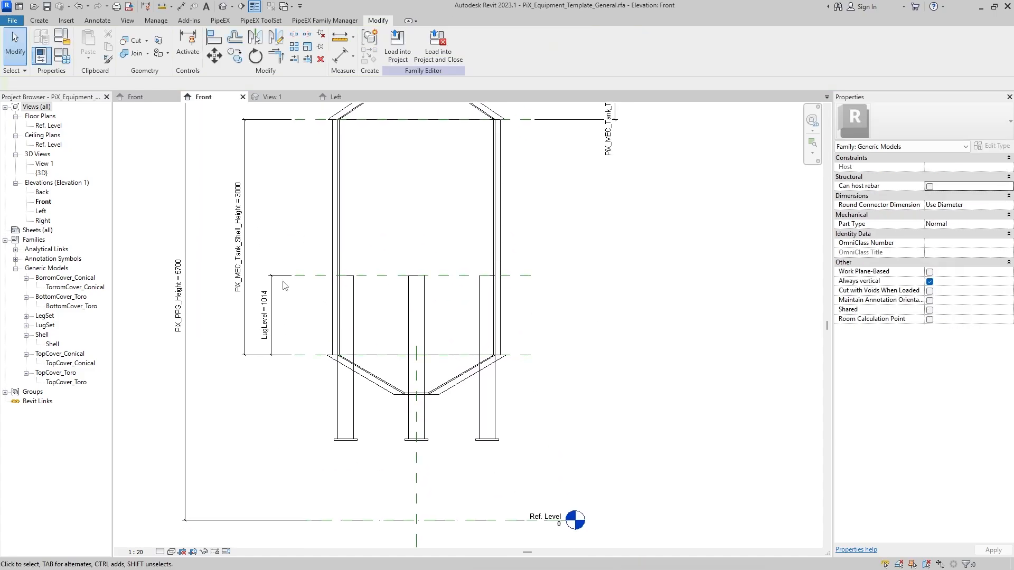
pyautogui.click(272, 277)
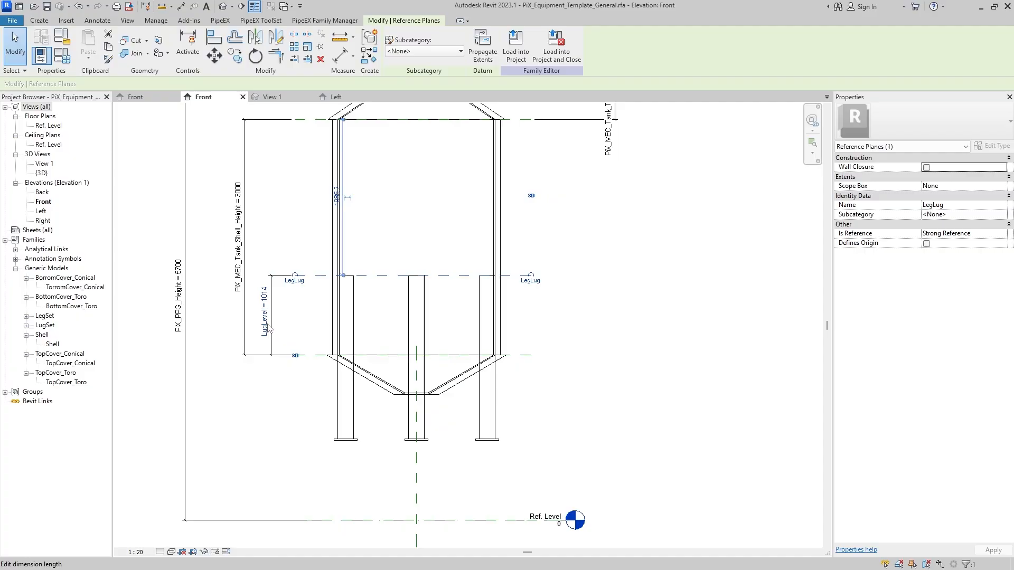
pyautogui.click(267, 323)
pyautogui.write('0')
pyautogui.press('Return')
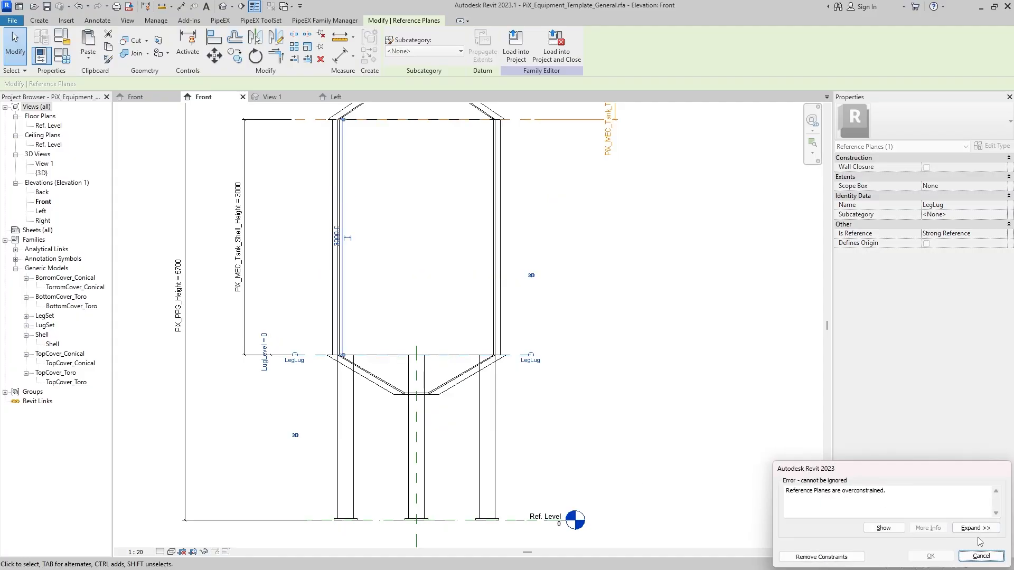
pyautogui.click(981, 556)
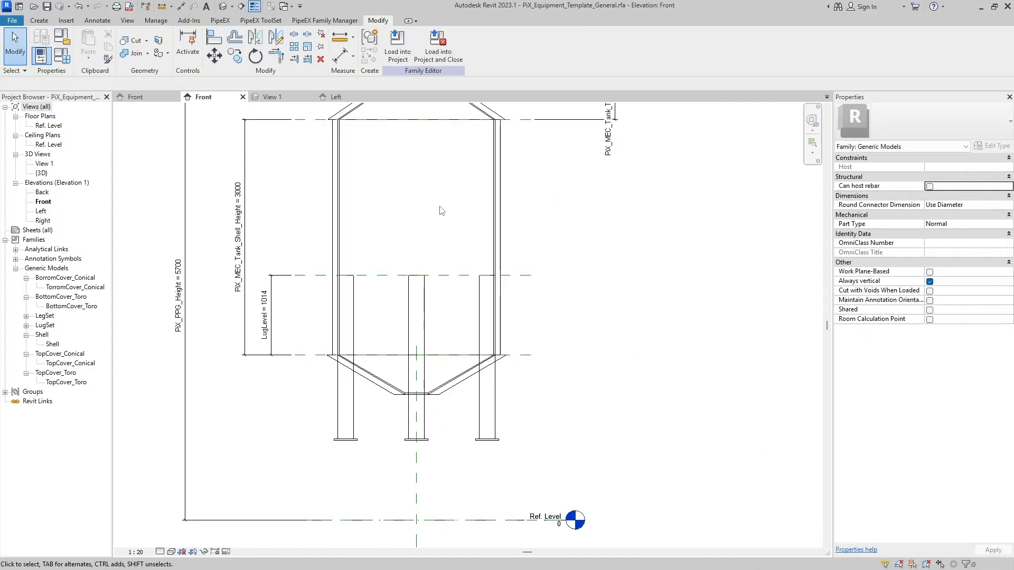
pyautogui.moveTo(417, 235); pyautogui.dragTo(441, 229, button='middle')
pyautogui.scroll(1, 442, 229)
pyautogui.scroll(-2, 401, 263)
pyautogui.moveTo(407, 262); pyautogui.dragTo(374, 261, button='middle')
pyautogui.scroll(1, 374, 261)
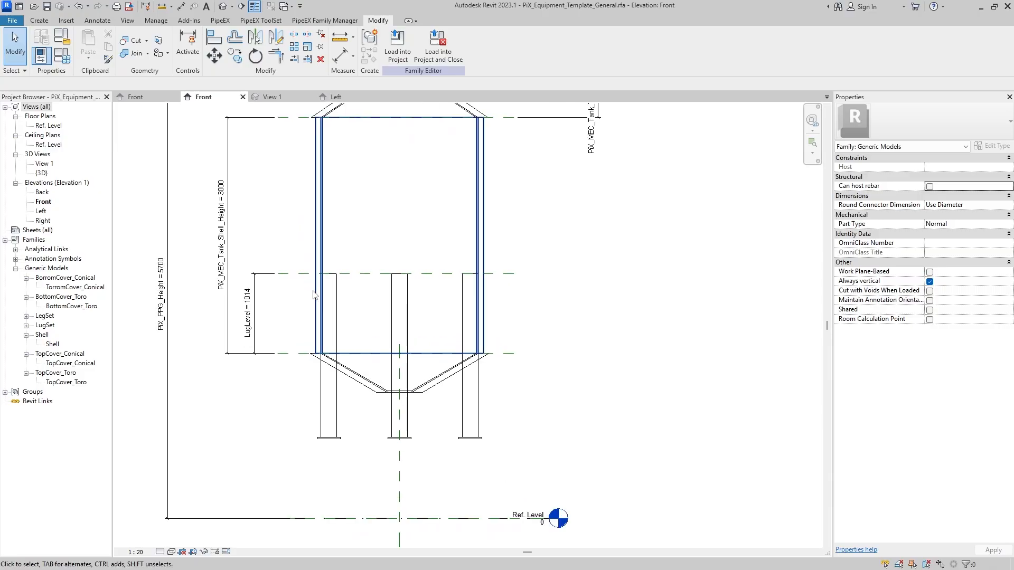
pyautogui.moveTo(280, 311); pyautogui.dragTo(285, 331, button='middle')
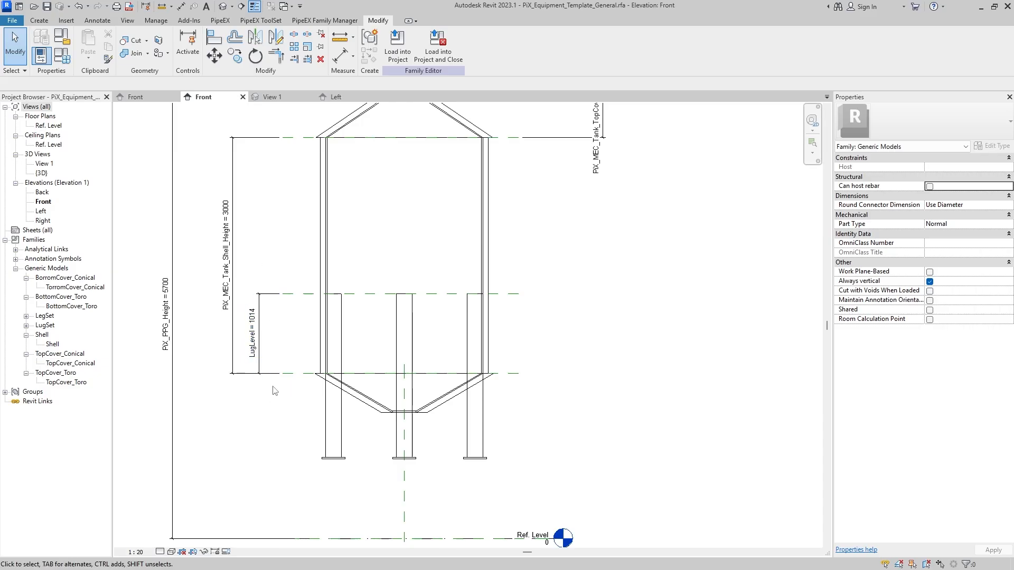
pyautogui.moveTo(287, 336); pyautogui.dragTo(292, 356, button='middle')
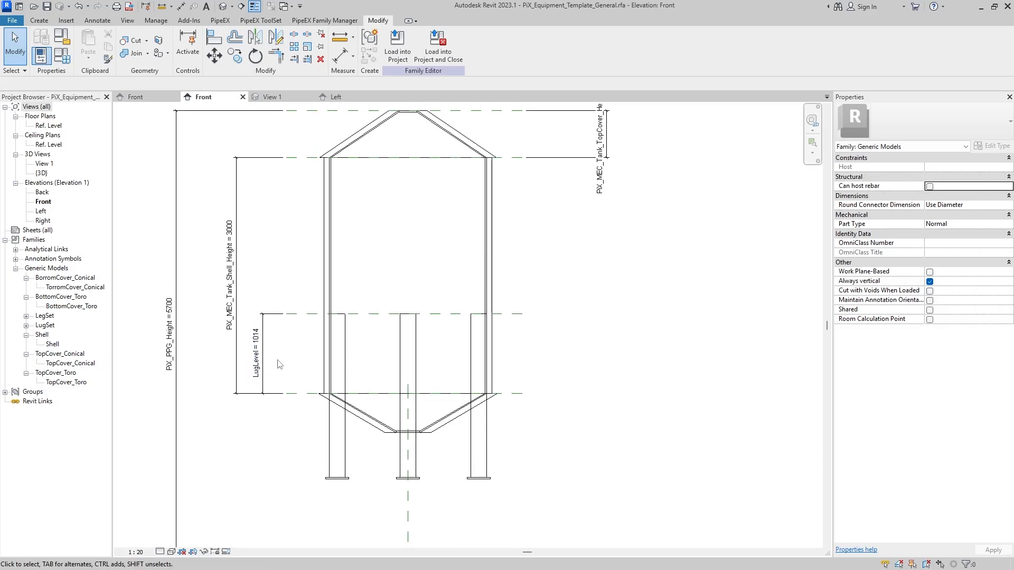
pyautogui.middleClick(282, 363)
pyautogui.middleClick(281, 363)
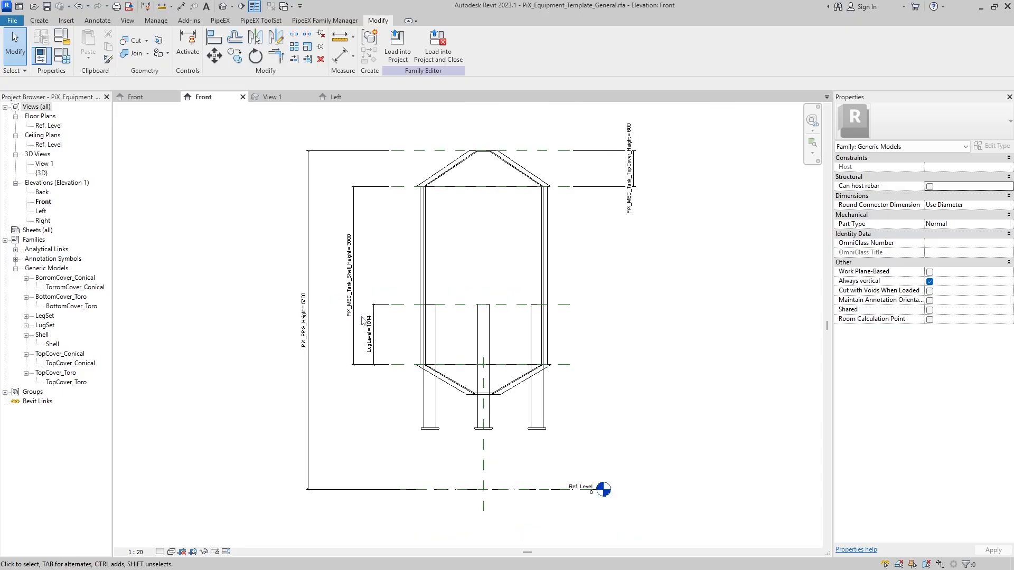
pyautogui.scroll(1, 393, 327)
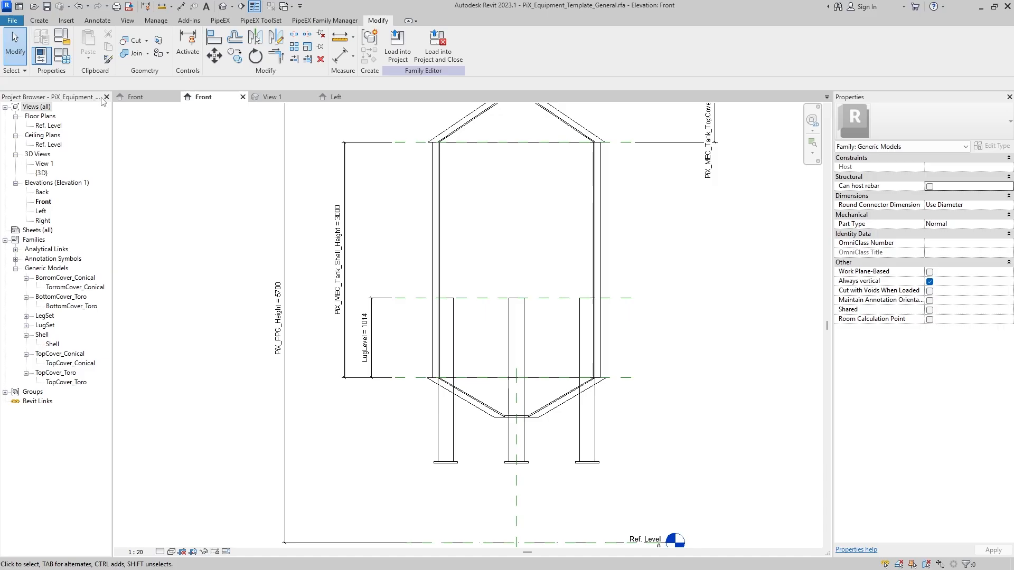
# Create an instance length family parameter named HH1, grouped under Dimensions.
pyautogui.click(62, 55)
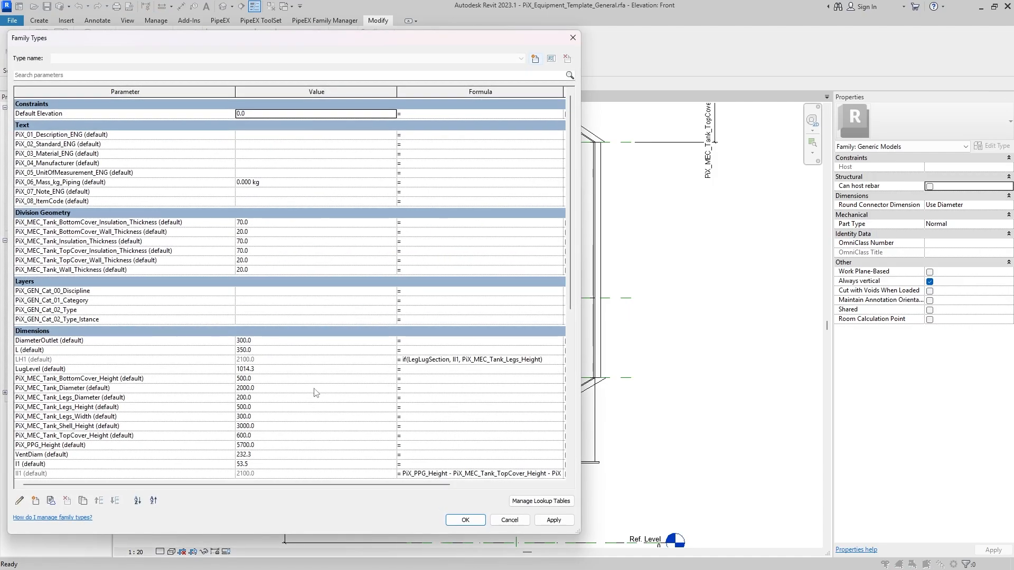
pyautogui.click(36, 501)
pyautogui.click(421, 303)
pyautogui.click(338, 279)
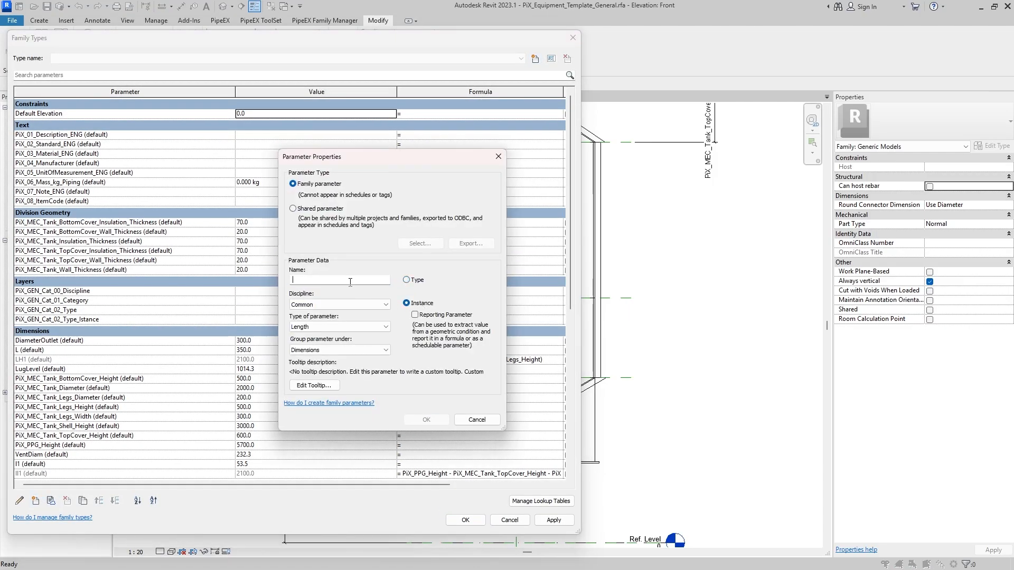
pyautogui.write('JJ')
pyautogui.doubleClick(338, 280)
pyautogui.write('HH1')
pyautogui.click(426, 420)
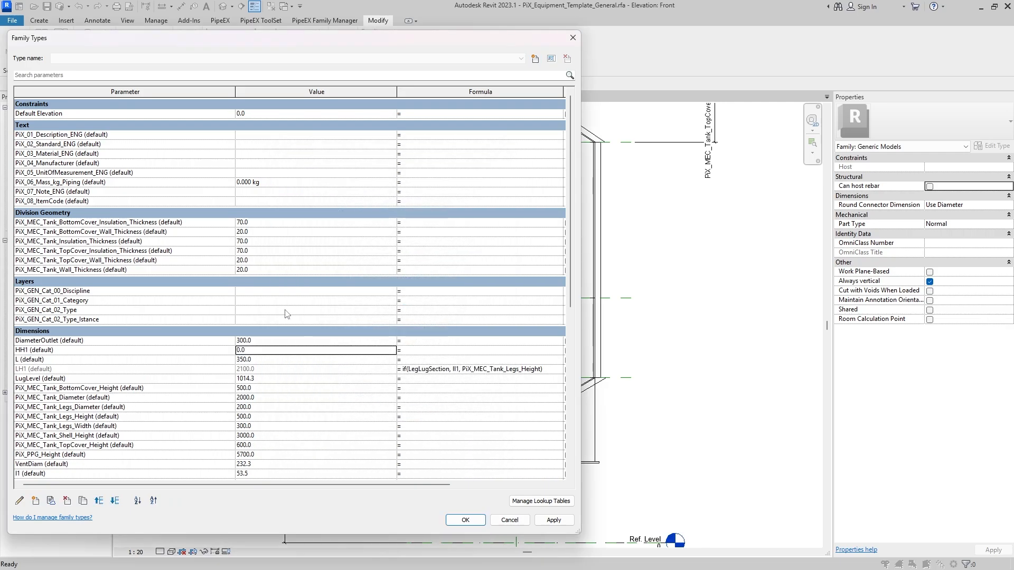
# Give the HH1 parameter the formula if(LegLugSection, 0 mm, LugLevel) and accept the family types changes.
pyautogui.scroll(-3, 280, 310)
pyautogui.click(433, 250)
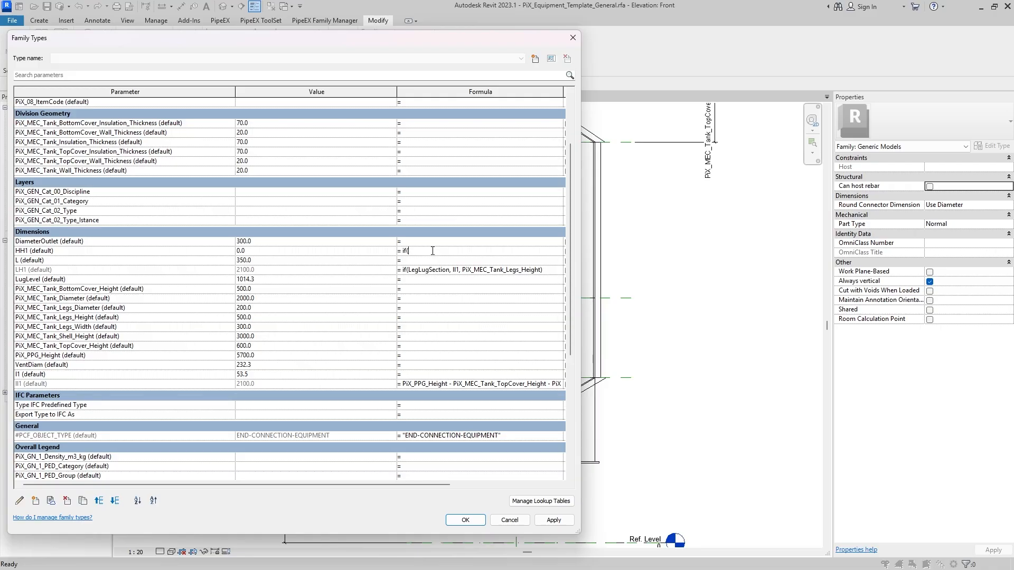
pyautogui.write('if(')
pyautogui.write('PiX_MEC_Tank_Legs_Height')
pyautogui.moveTo(486, 251); pyautogui.dragTo(409, 253)
pyautogui.write('LegLugSect')
pyautogui.write('ev')
pyautogui.press('Tab')
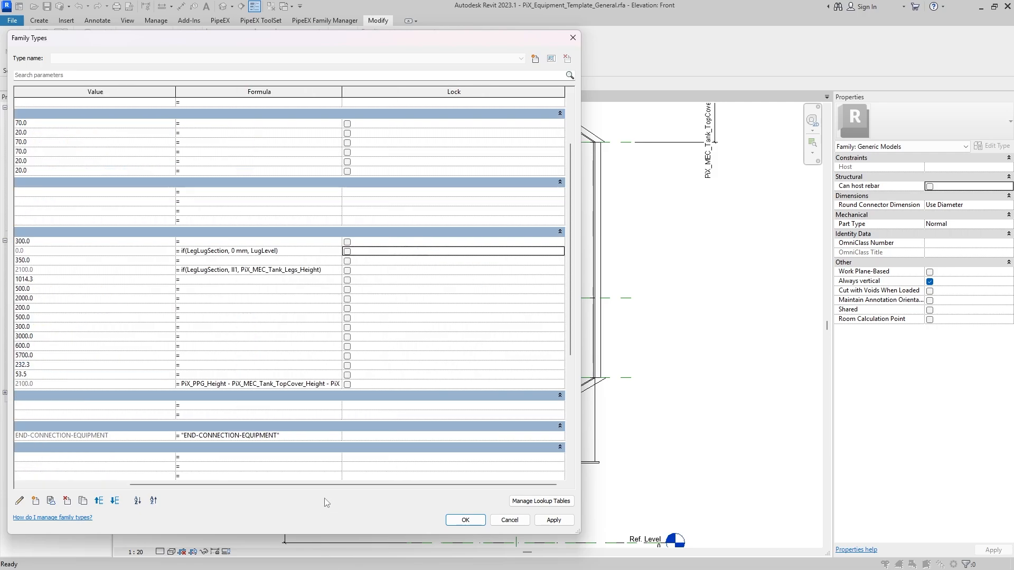
pyautogui.moveTo(327, 484); pyautogui.dragTo(221, 484)
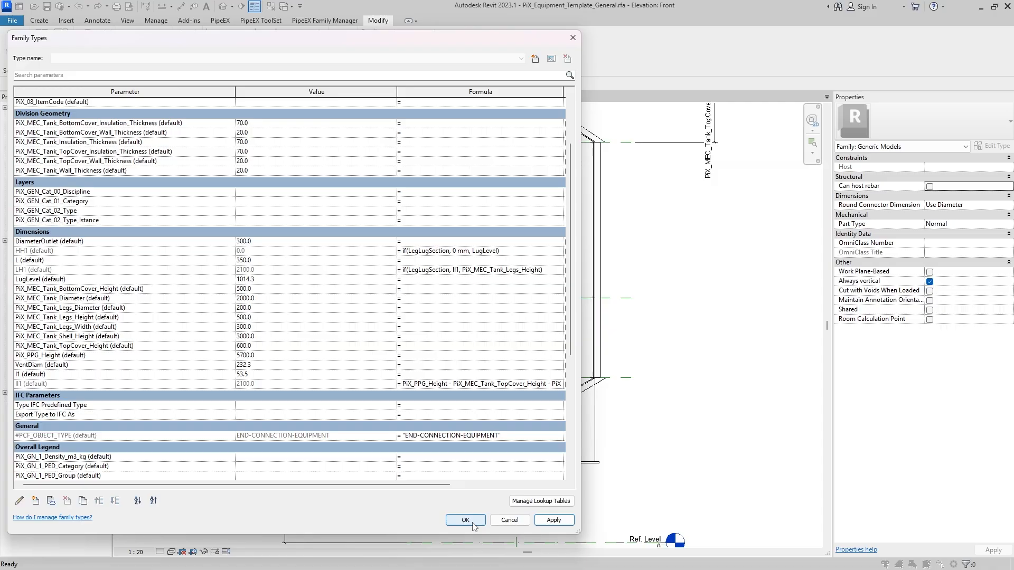
pyautogui.click(472, 524)
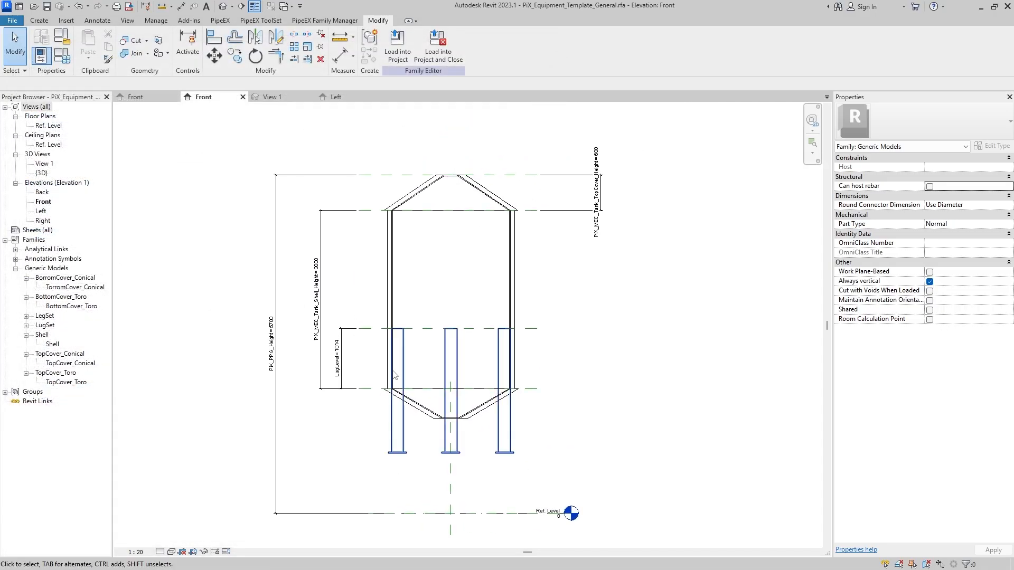
# Relabel the LugLevel dimension of the leg/lug reference plane with the HH1 parameter.
pyautogui.scroll(1, 345, 360)
pyautogui.click(340, 360)
pyautogui.click(432, 45)
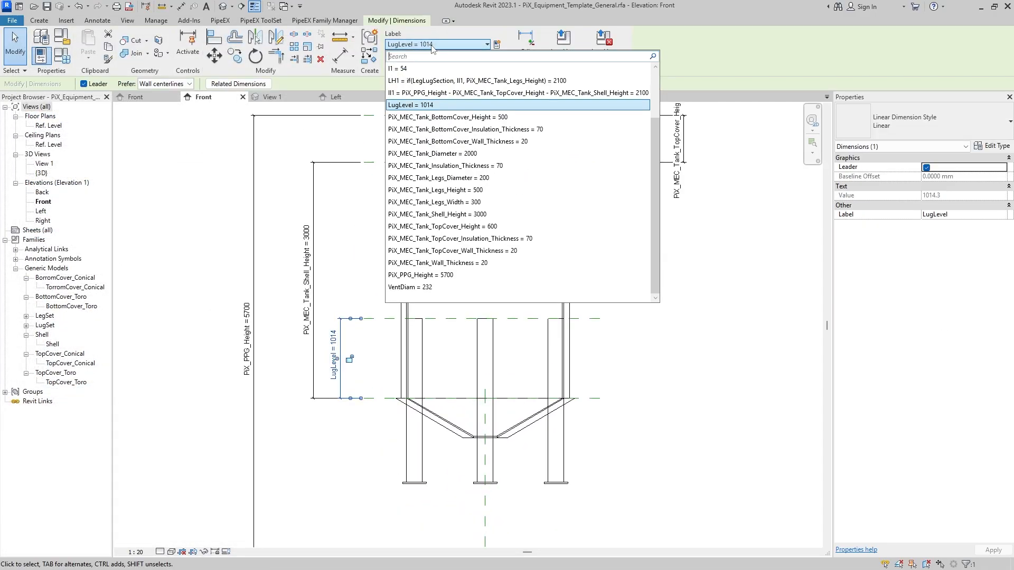
pyautogui.click(421, 81)
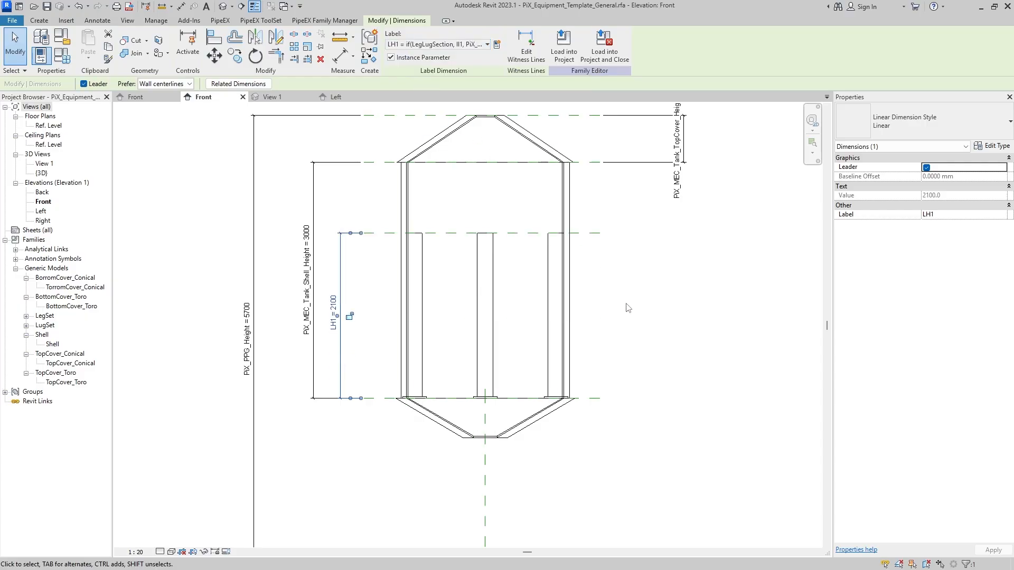
pyautogui.click(439, 44)
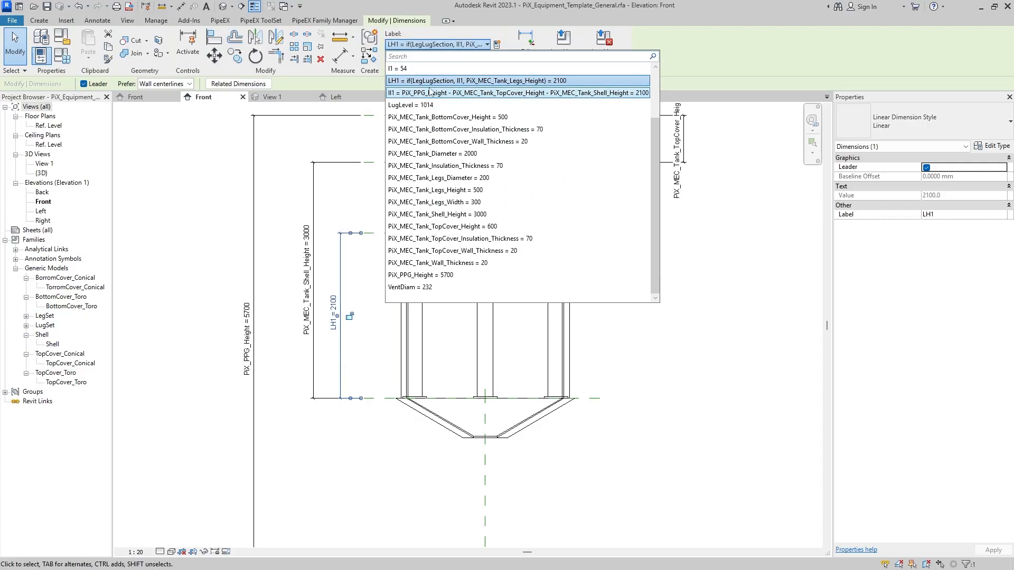
pyautogui.click(438, 105)
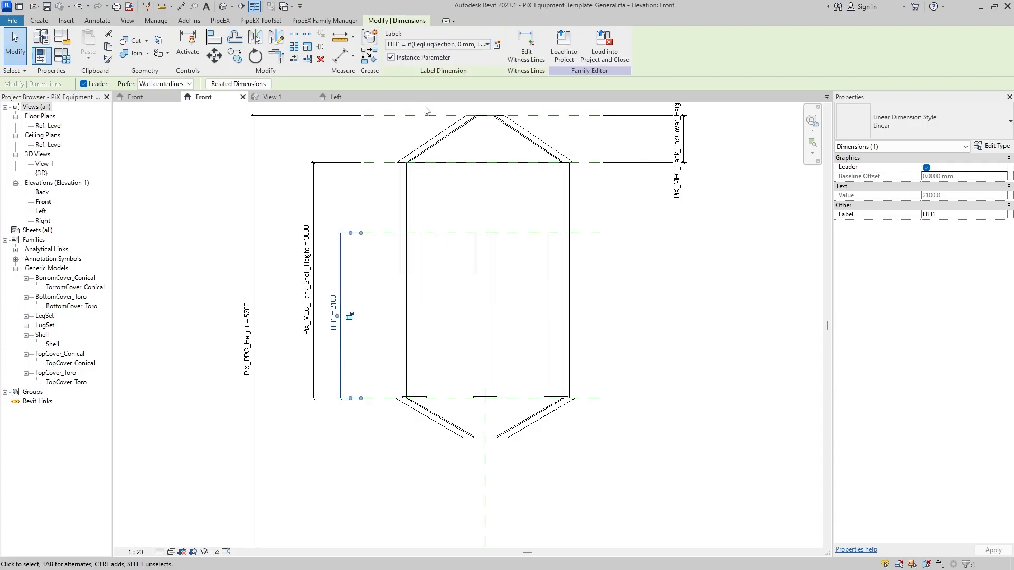
pyautogui.click(663, 275)
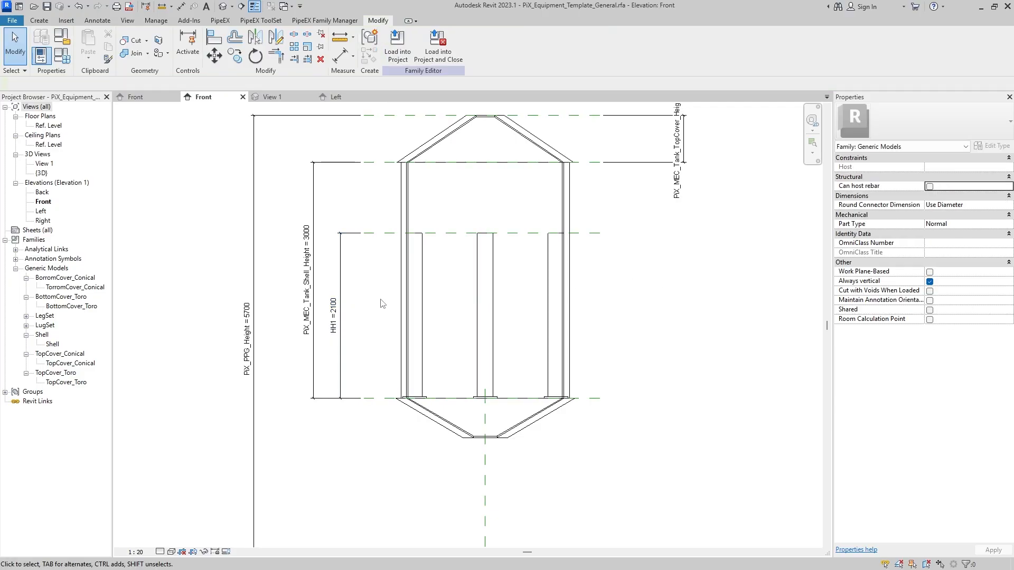
# Set the LugLevel parameter to 0 in the family types and accept the change.
pyautogui.click(70, 62)
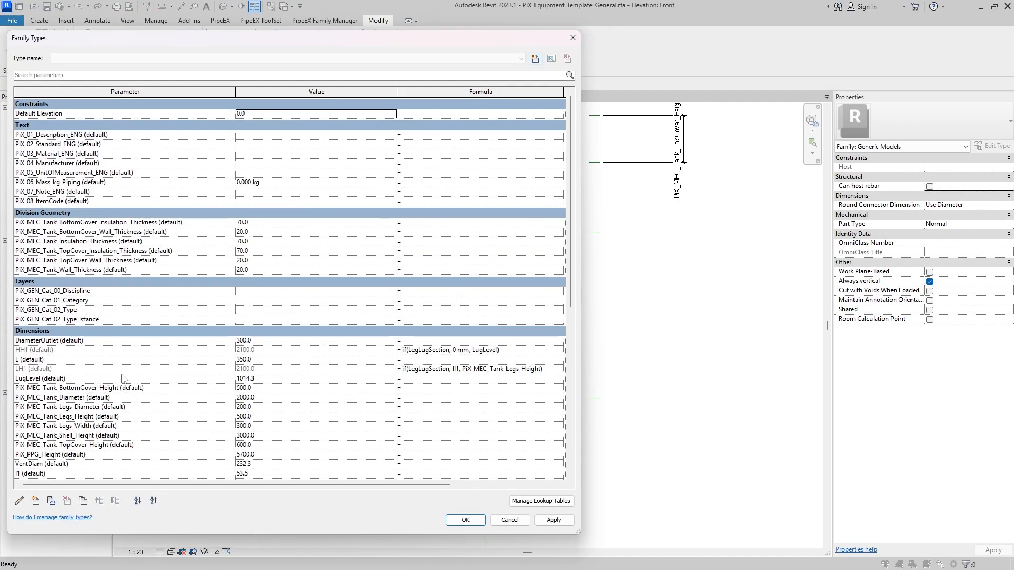
pyautogui.scroll(-3, 121, 378)
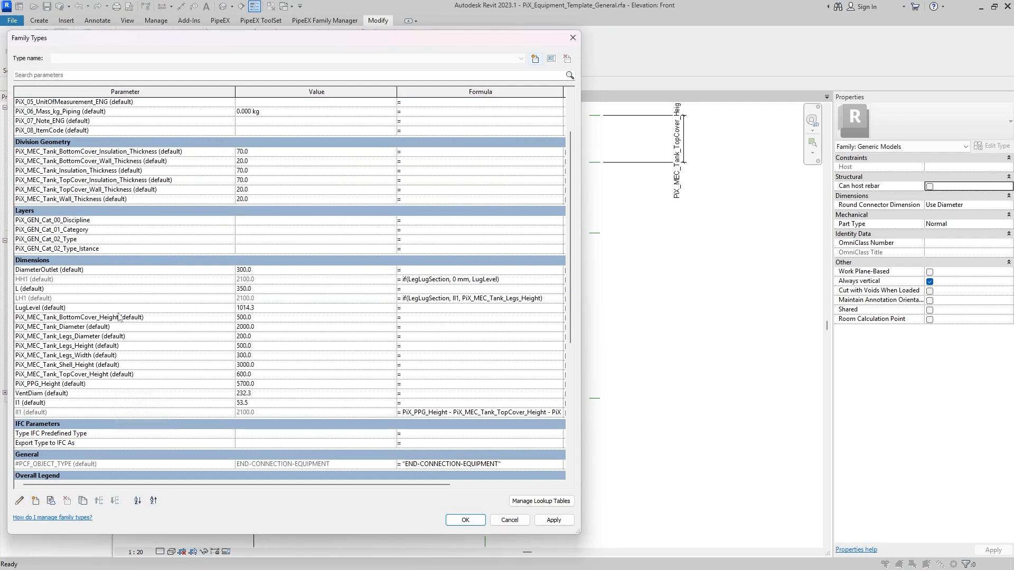
pyautogui.scroll(-1, 290, 305)
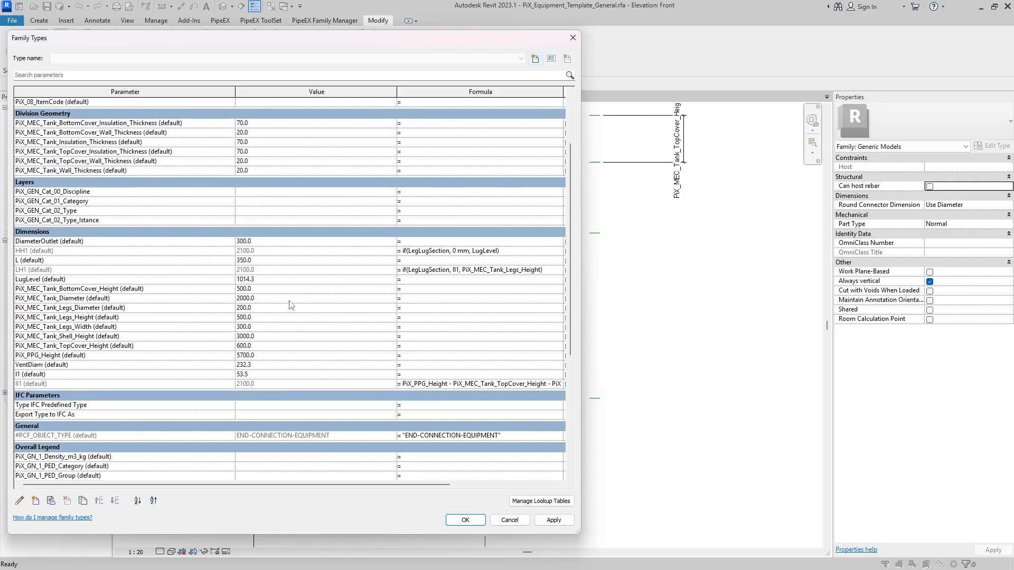
pyautogui.click(279, 280)
pyautogui.write('0')
pyautogui.press('Tab')
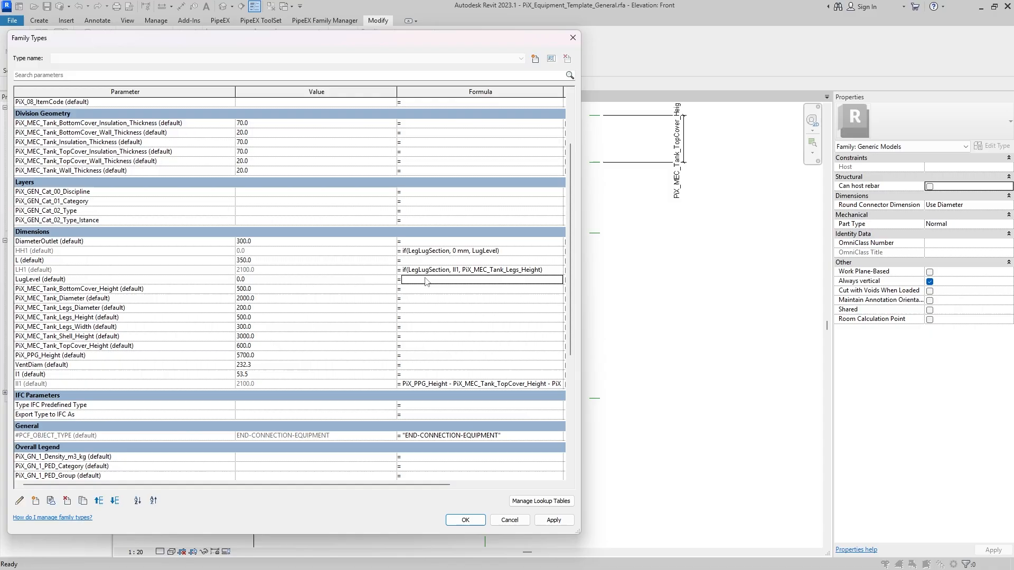
pyautogui.click(343, 283)
pyautogui.write('10')
pyautogui.press('Tab')
pyautogui.click(343, 283)
pyautogui.write('0')
pyautogui.press('Tab')
pyautogui.click(554, 520)
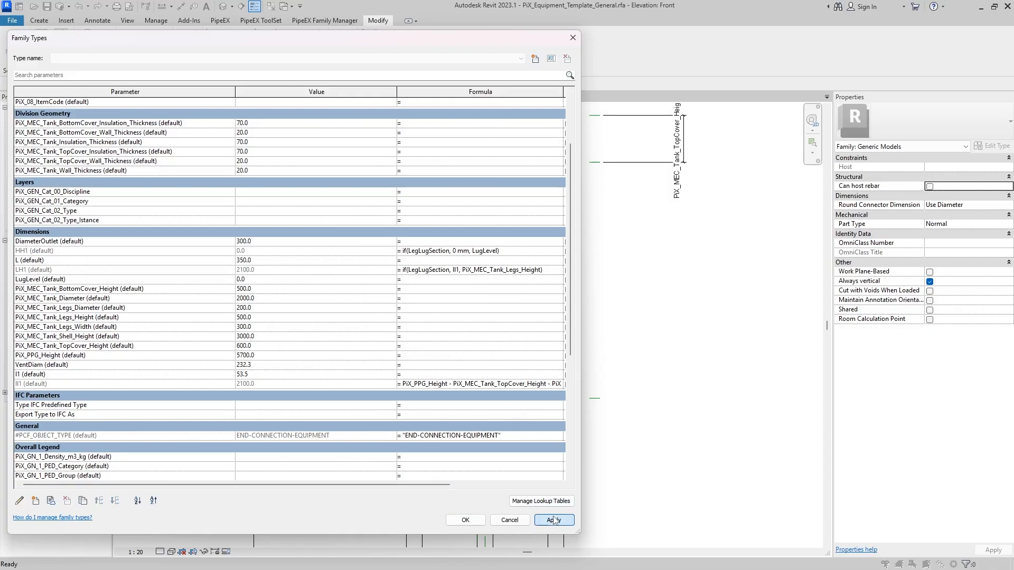
pyautogui.click(465, 519)
pyautogui.scroll(2, 343, 417)
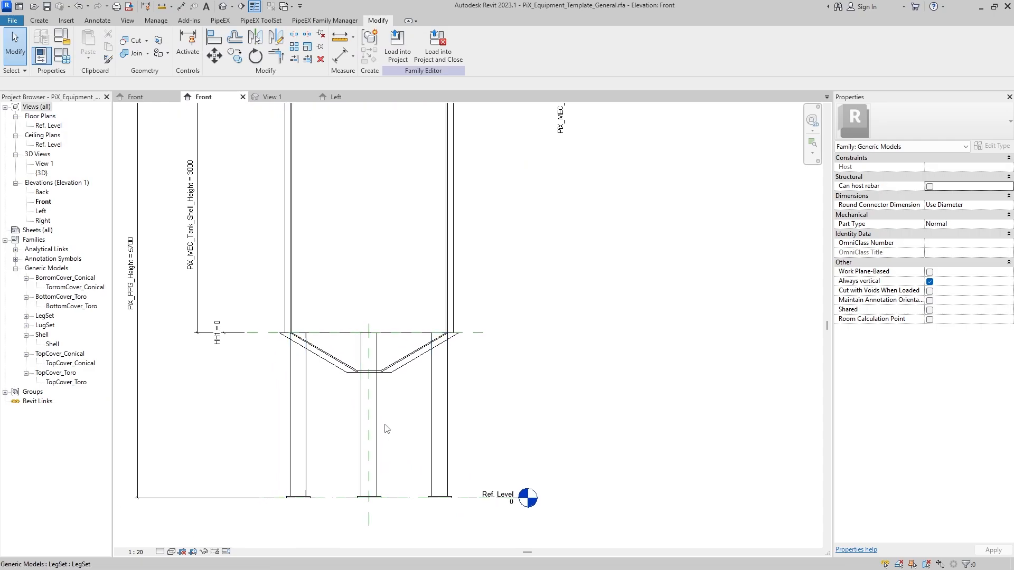
pyautogui.middleClick(574, 410)
pyautogui.middleClick(574, 411)
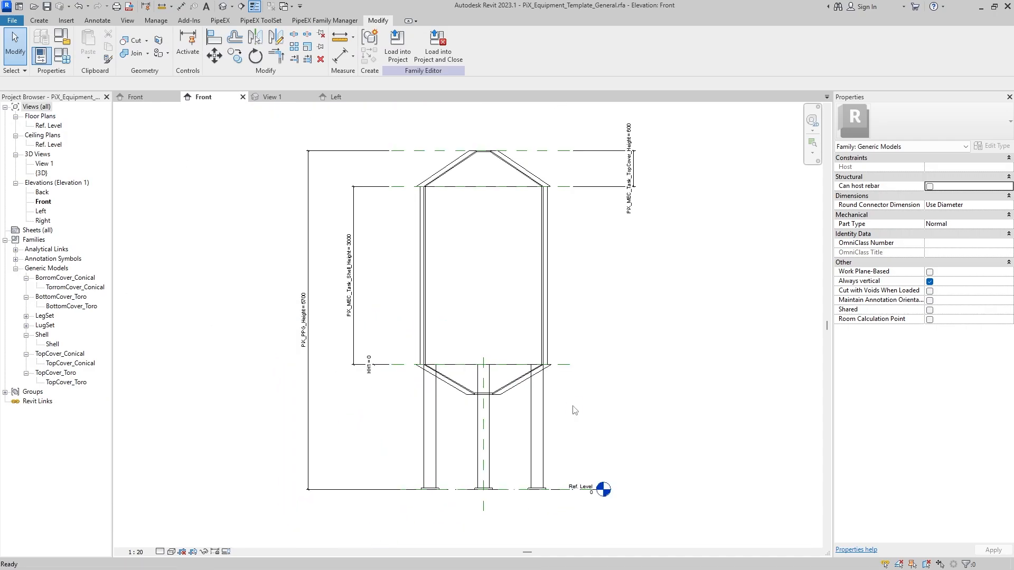
# Turn off LegLugSection in the family types to switch the tank to lug supports.
pyautogui.click(62, 55)
pyautogui.scroll(-10, 252, 370)
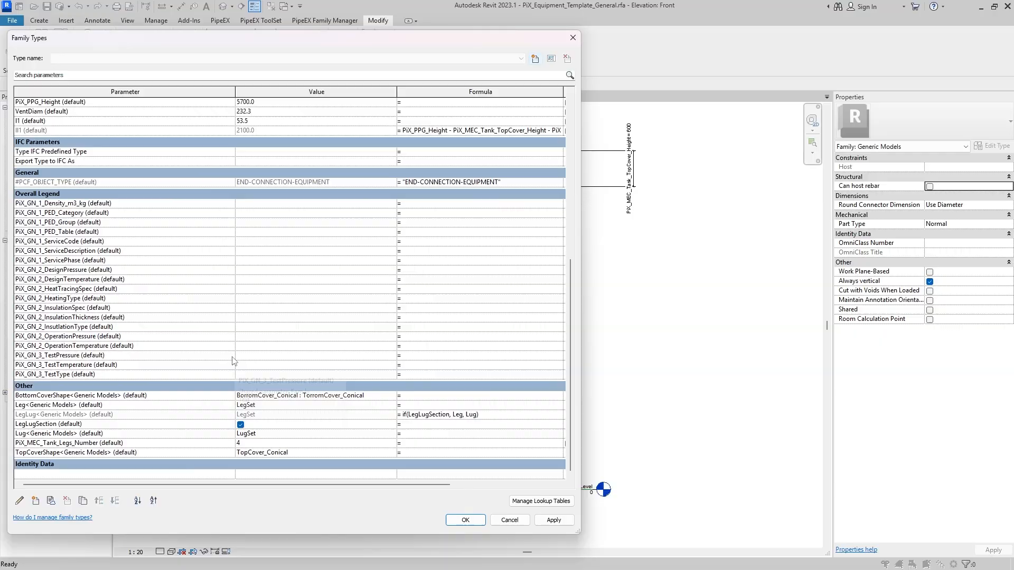
pyautogui.click(240, 426)
pyautogui.click(554, 521)
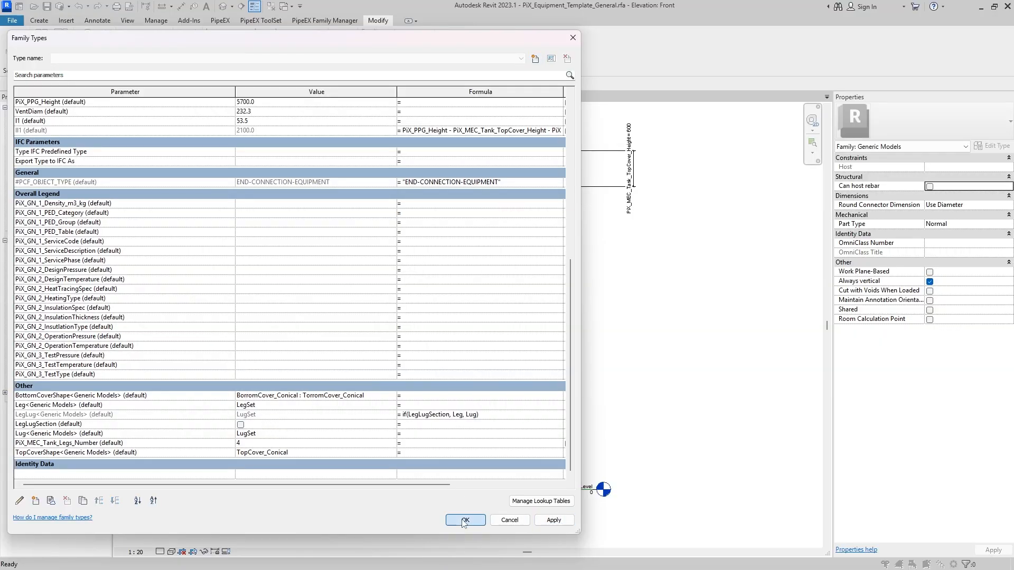
pyautogui.click(465, 520)
# Set the LugLevel parameter to 1000 mm and accept the family types changes.
pyautogui.click(62, 55)
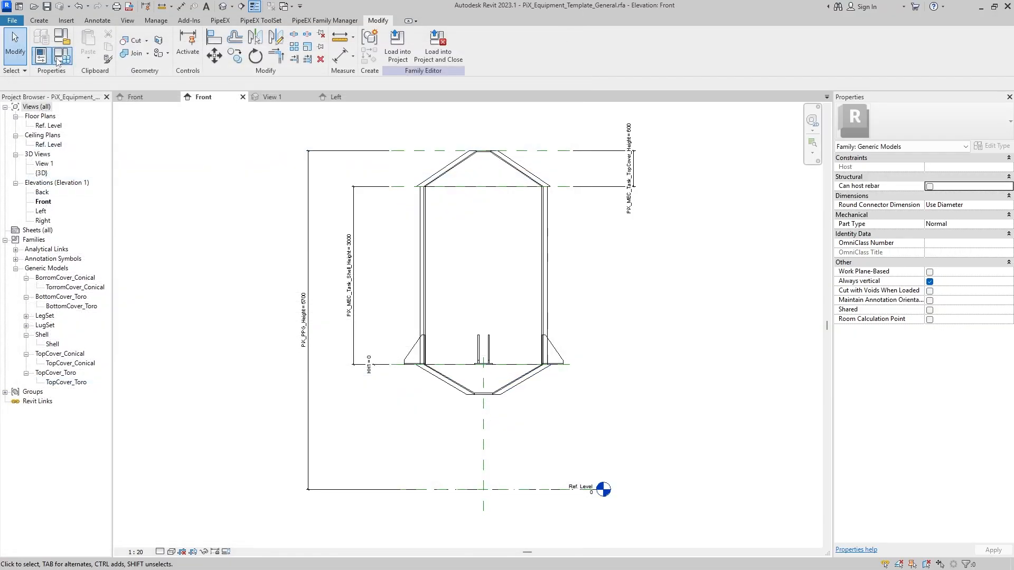
pyautogui.scroll(-2, 209, 341)
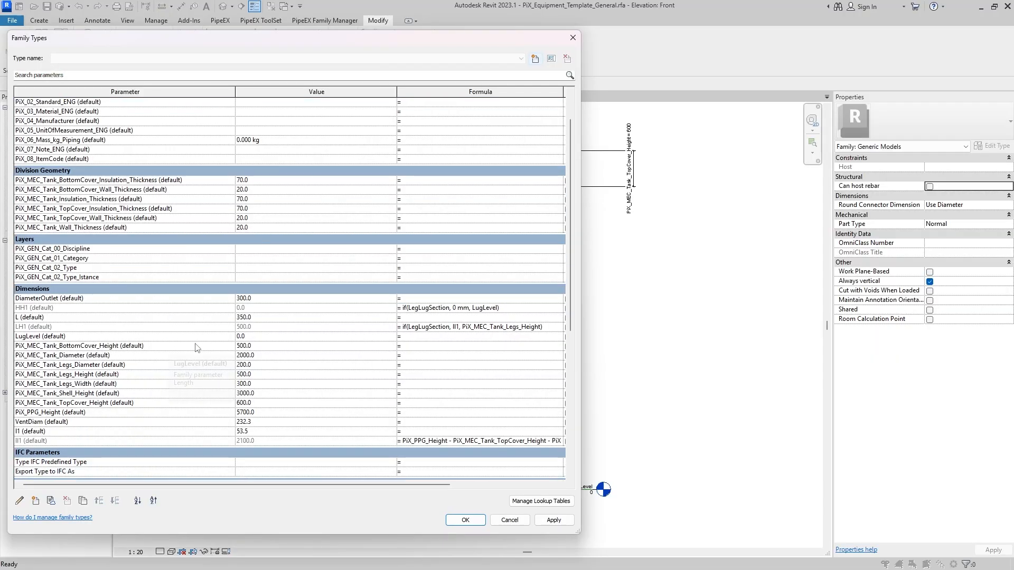
pyautogui.click(260, 339)
pyautogui.write('500')
pyautogui.moveTo(261, 340); pyautogui.dragTo(204, 344)
pyautogui.write('1000')
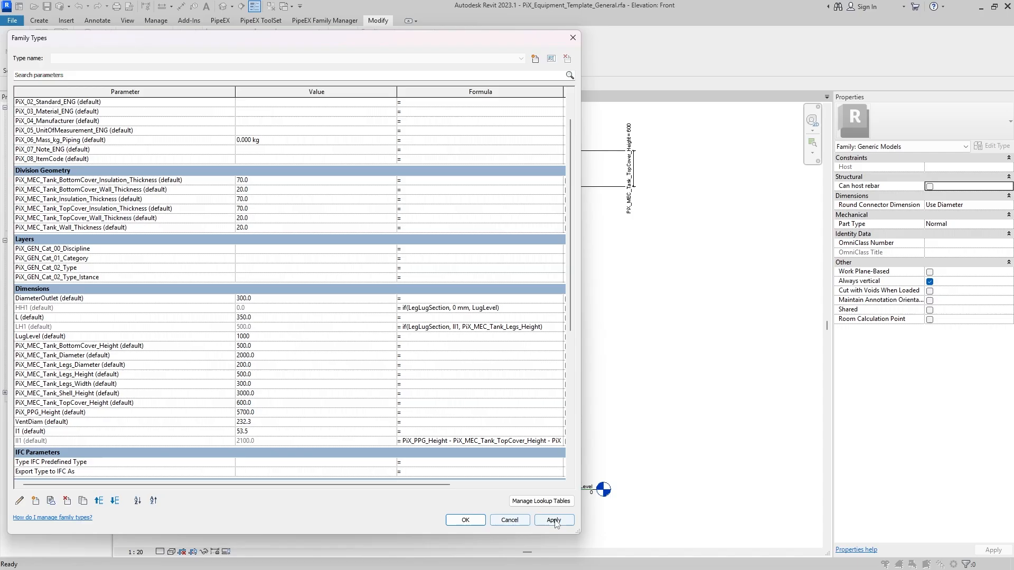
pyautogui.click(555, 525)
pyautogui.click(470, 522)
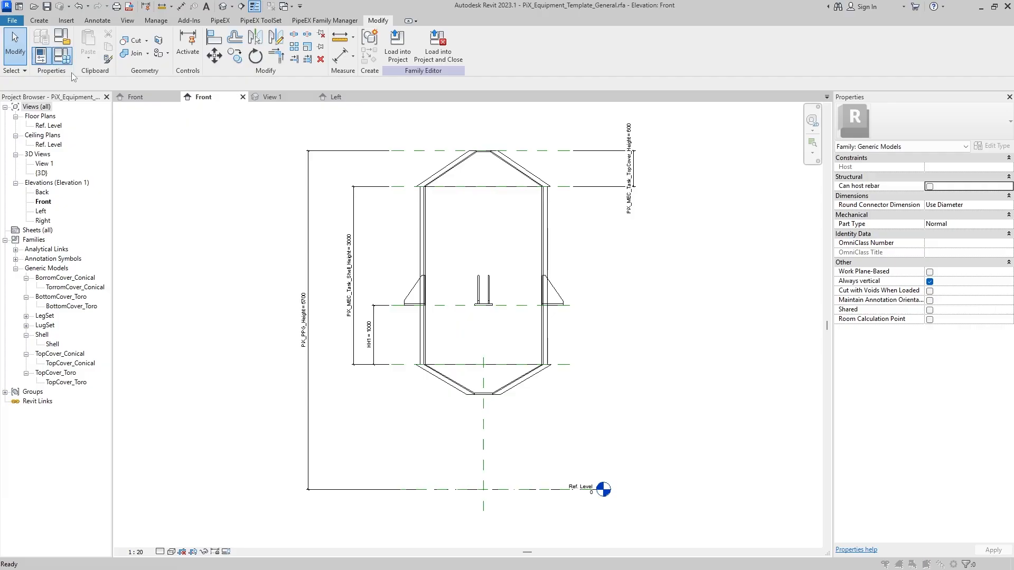
# Turn LegLugSection back on in the family types to switch the tank to leg supports.
pyautogui.click(61, 36)
pyautogui.scroll(-6, 257, 359)
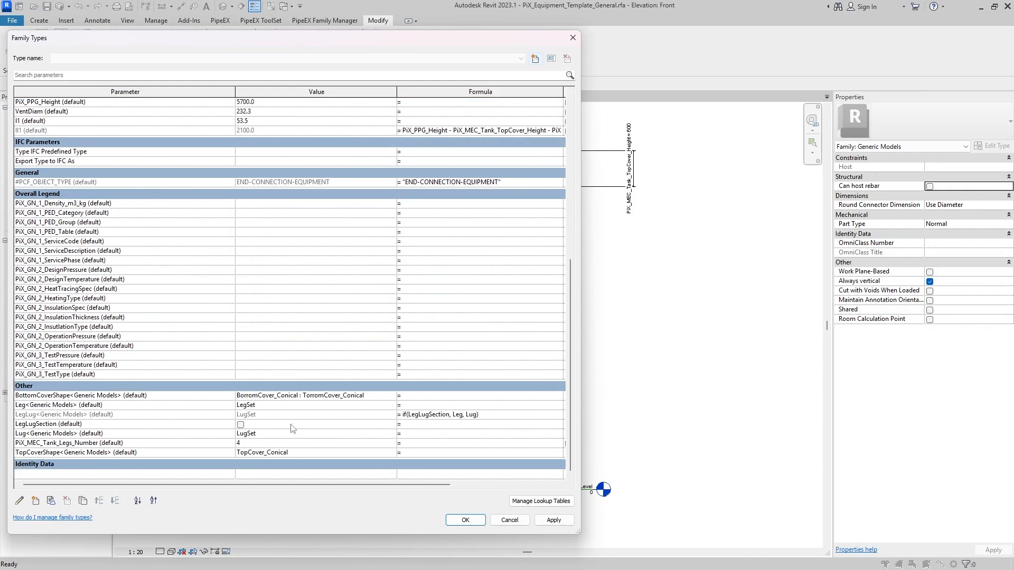
pyautogui.click(241, 424)
pyautogui.click(466, 520)
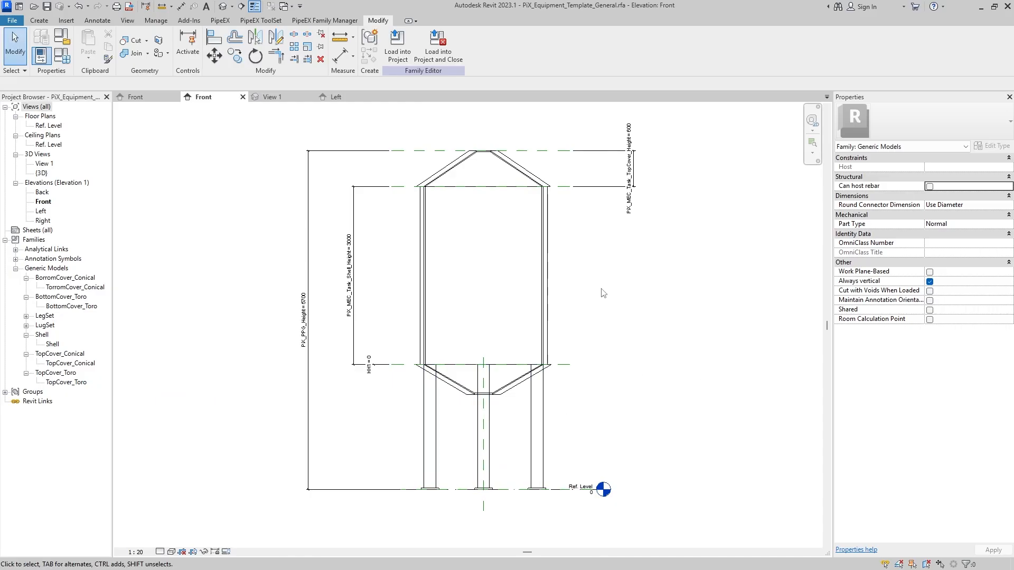
# Move the top cover height dimension in line with the shell height dimension, on the same side of the tank.
pyautogui.click(592, 150)
pyautogui.moveTo(613, 153); pyautogui.dragTo(341, 165)
pyautogui.click(569, 323)
pyautogui.moveTo(557, 323); pyautogui.dragTo(570, 322, button='middle')
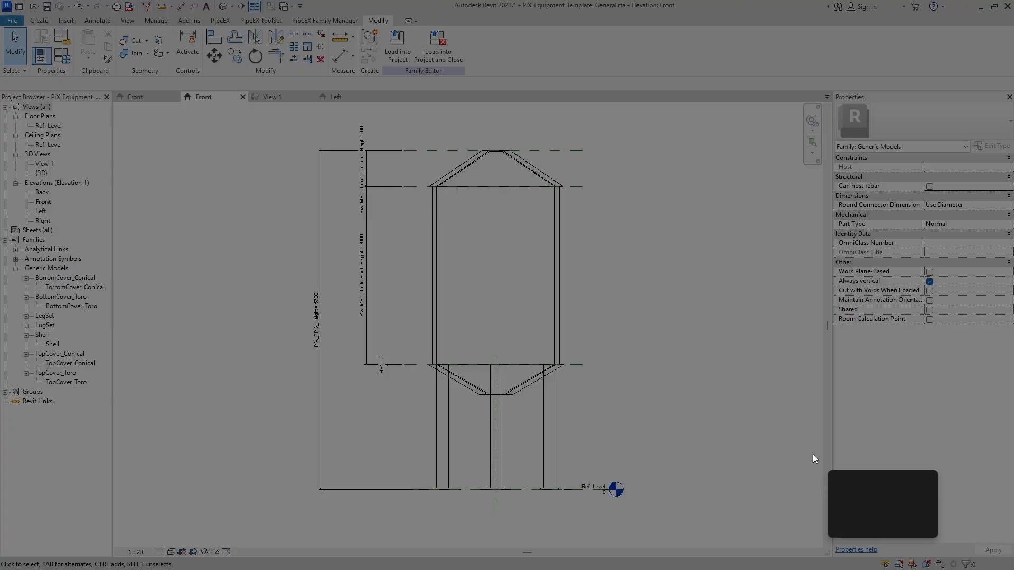
# Mark the centre leg's base and the Ref. Level symbol with red rectangles on a screen capture and discard the capture.
pyautogui.moveTo(279, 106); pyautogui.dragTo(705, 532)
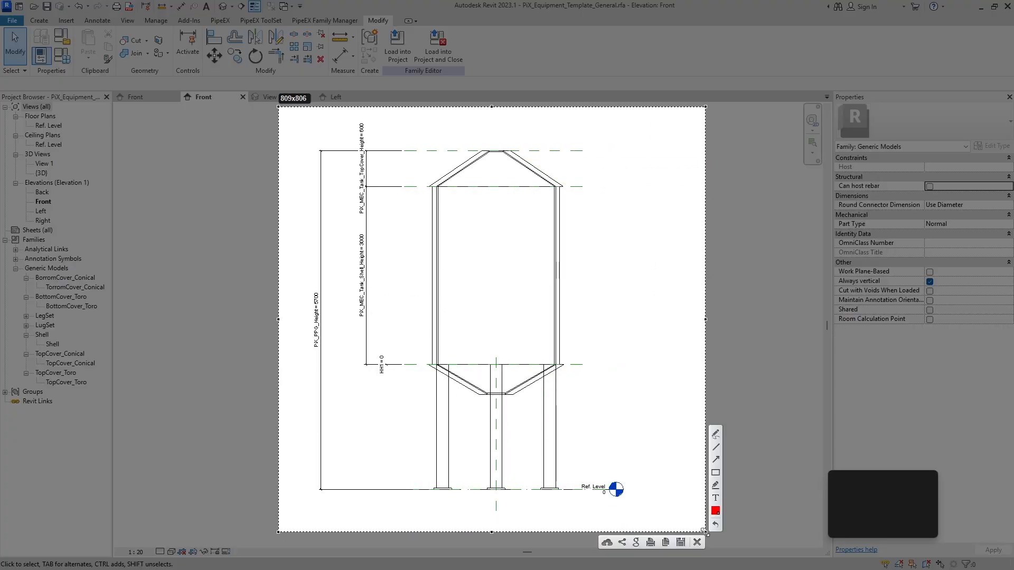
pyautogui.click(716, 473)
pyautogui.moveTo(493, 487); pyautogui.dragTo(499, 494)
pyautogui.moveTo(488, 484); pyautogui.dragTo(507, 498)
pyautogui.moveTo(576, 472); pyautogui.dragTo(634, 508)
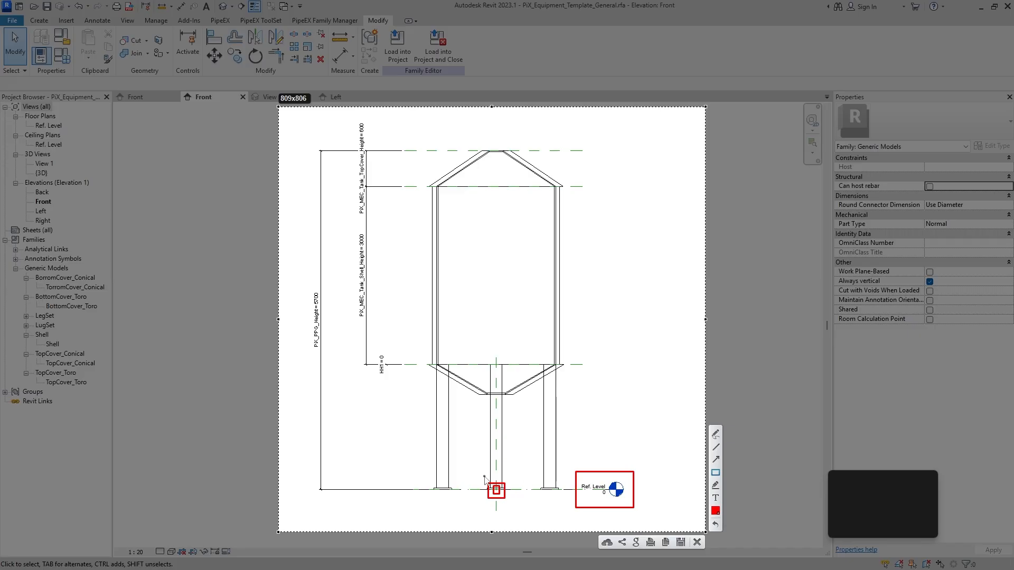
pyautogui.moveTo(484, 478)
pyautogui.mouseDown()
pyautogui.moveTo(515, 512)
pyautogui.moveTo(509, 505)
pyautogui.mouseUp()
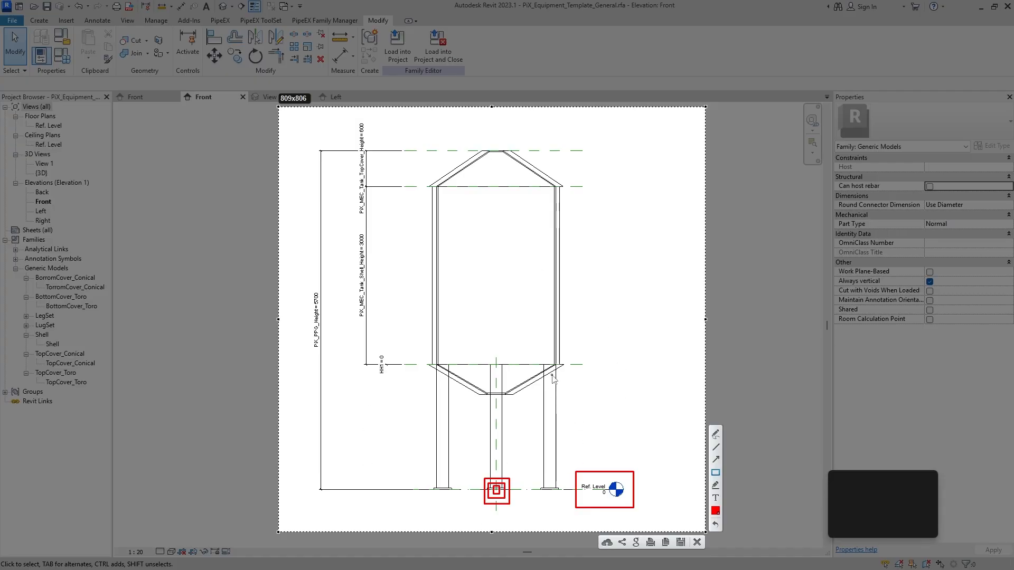
pyautogui.press('Escape')
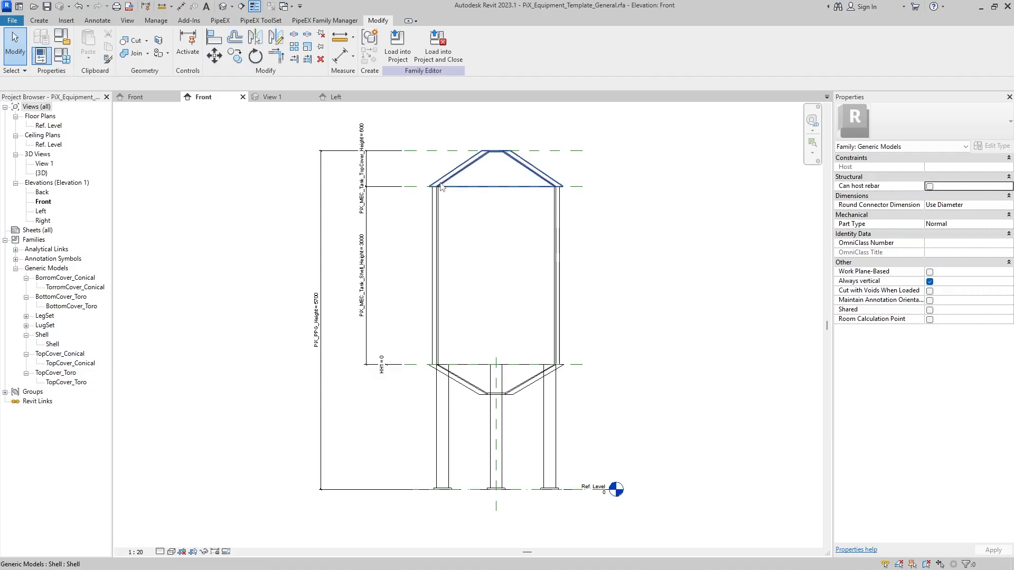
# Move the top cover height dimension to the opposite side of the tank from the shell height dimension.
pyautogui.click(370, 168)
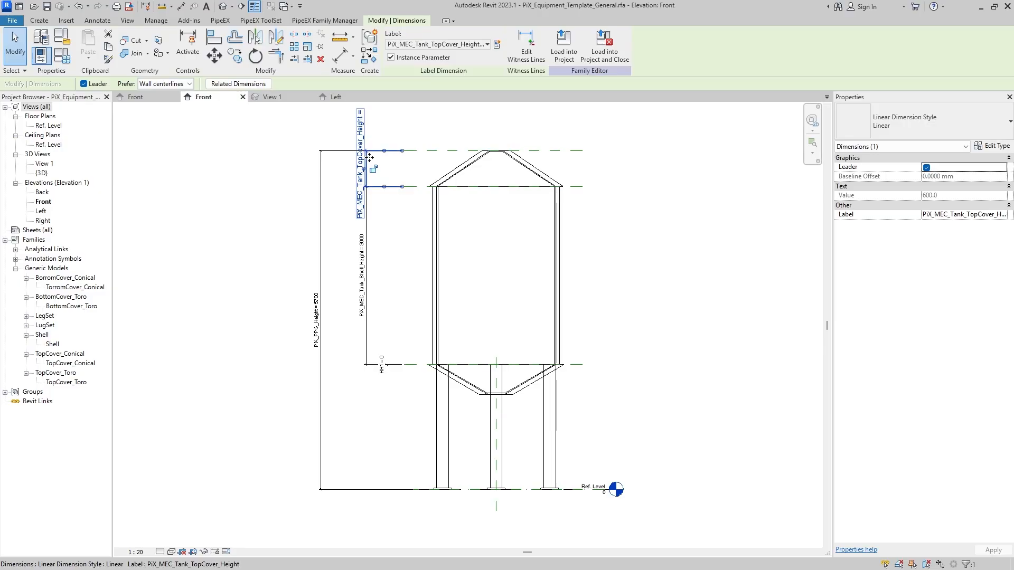
pyautogui.moveTo(369, 160); pyautogui.dragTo(664, 157)
pyautogui.click(724, 242)
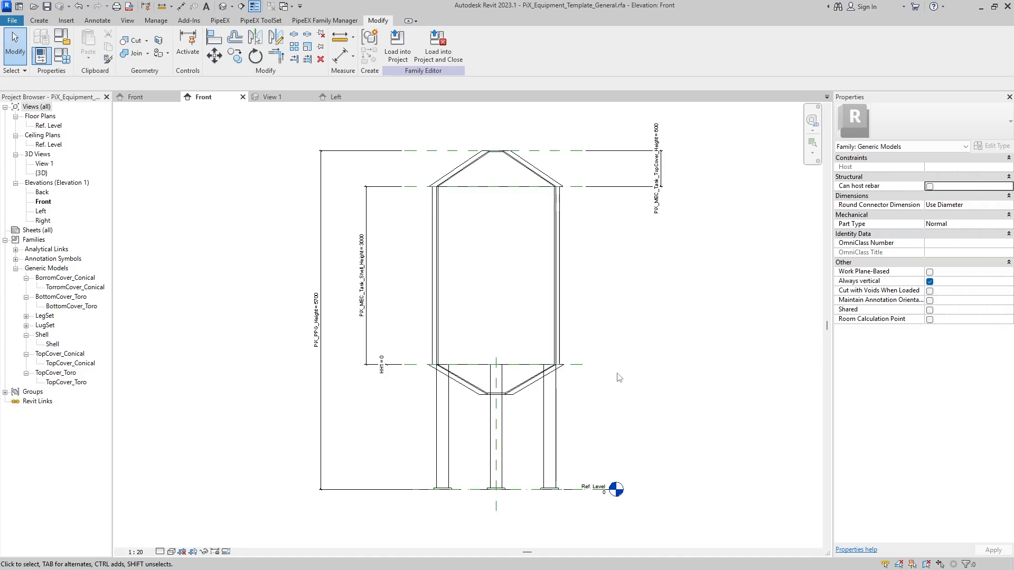
pyautogui.moveTo(617, 373); pyautogui.dragTo(597, 373, button='middle')
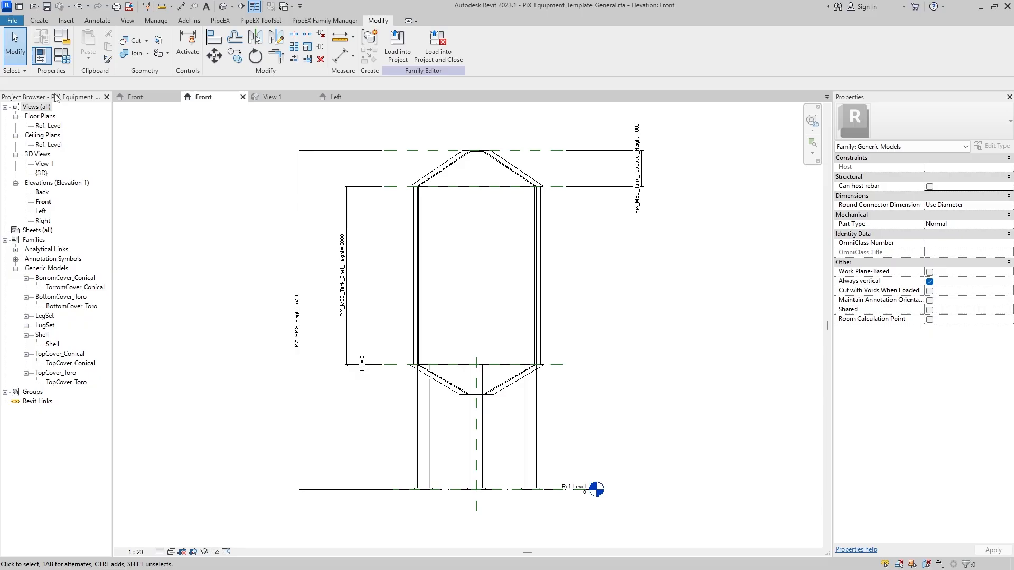
# Review the family parameters and the leg/lug settings in the family types, and accept them as they are.
pyautogui.click(62, 55)
pyautogui.scroll(-12, 159, 338)
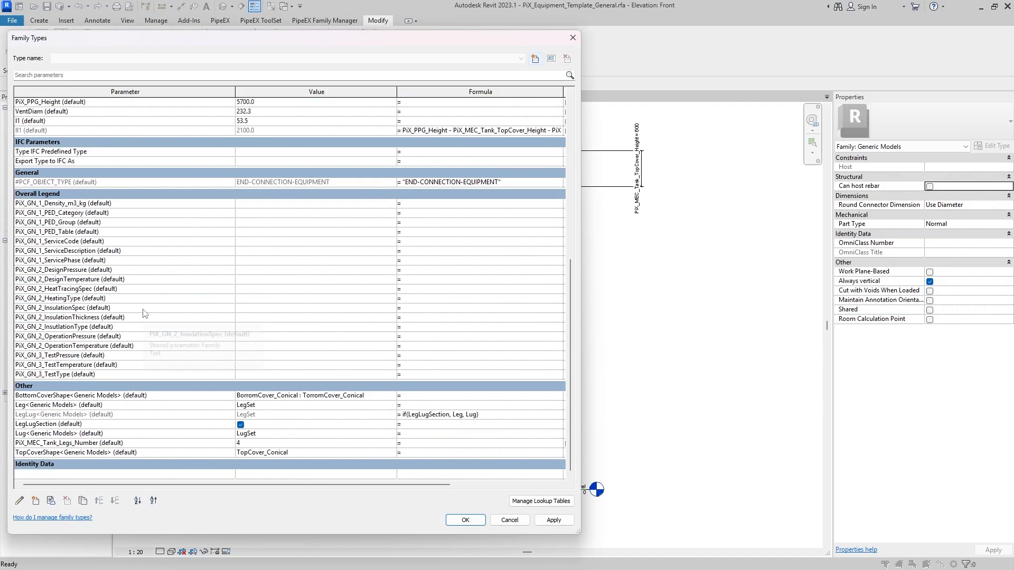
pyautogui.scroll(5, 146, 314)
pyautogui.scroll(-5, 148, 312)
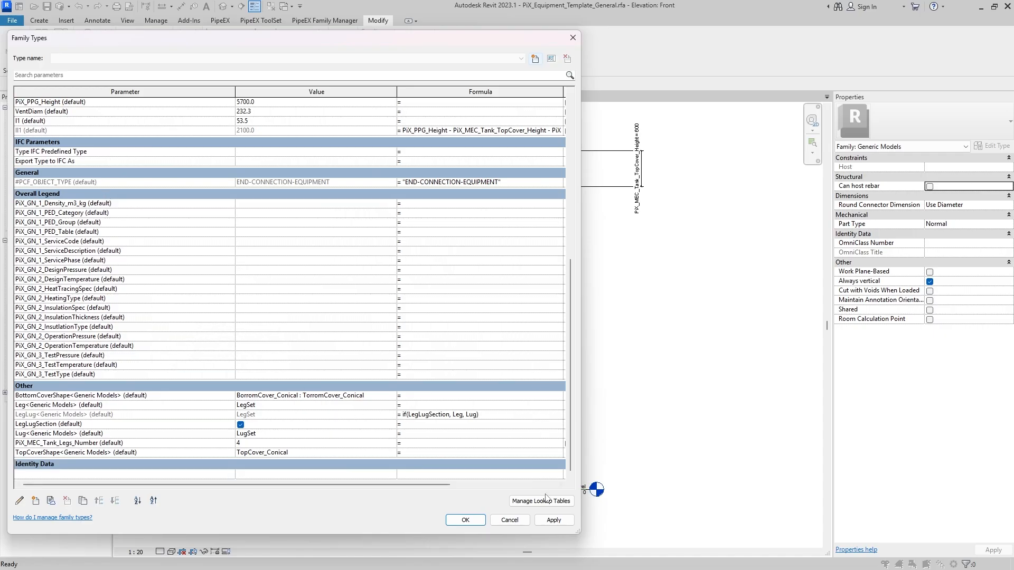
pyautogui.click(553, 522)
pyautogui.click(469, 523)
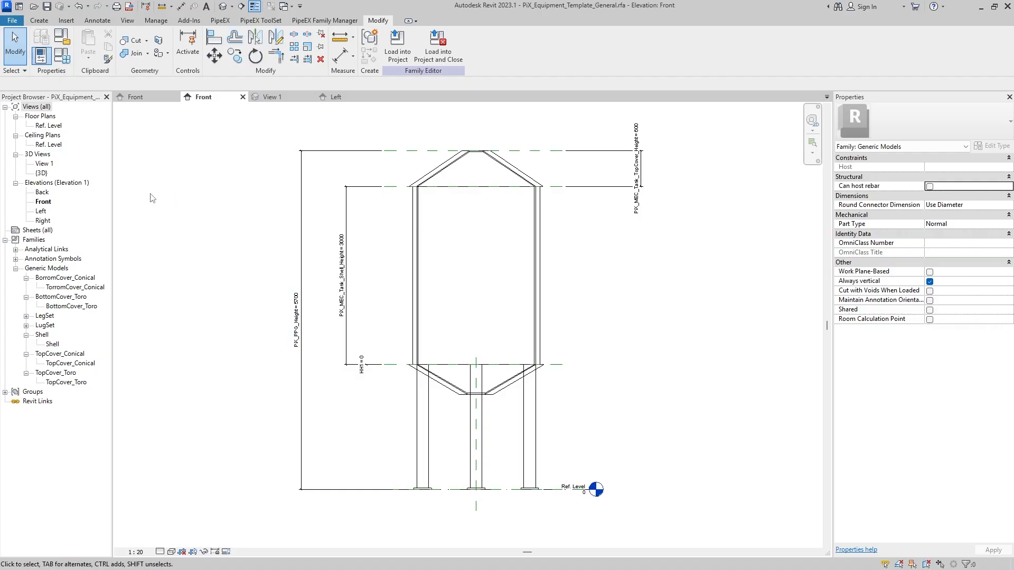
# Save the family in the Documents folder as SemiHost.rfa.
pyautogui.click(16, 24)
pyautogui.moveTo(52, 155)
pyautogui.click(122, 144)
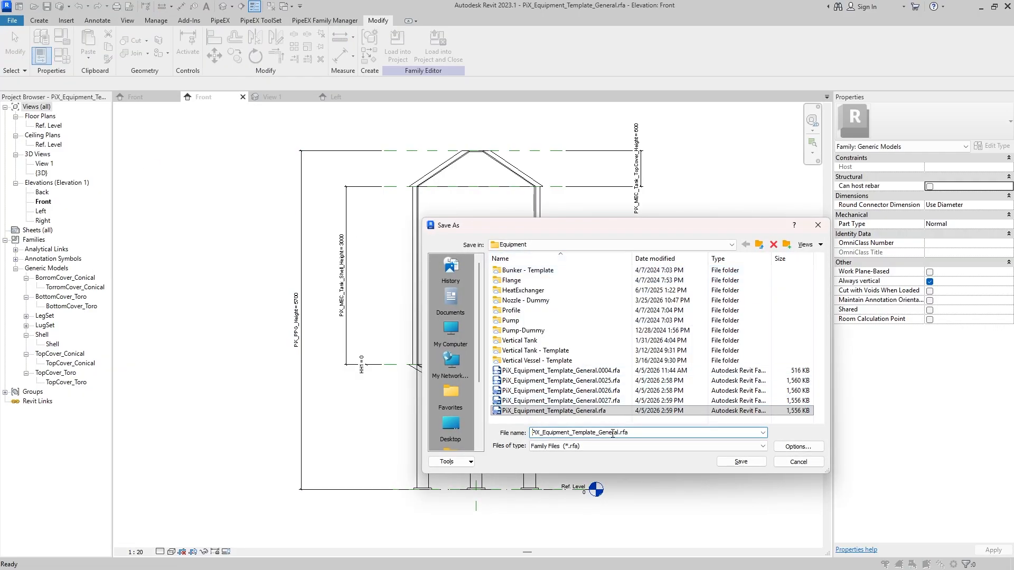
pyautogui.click(452, 302)
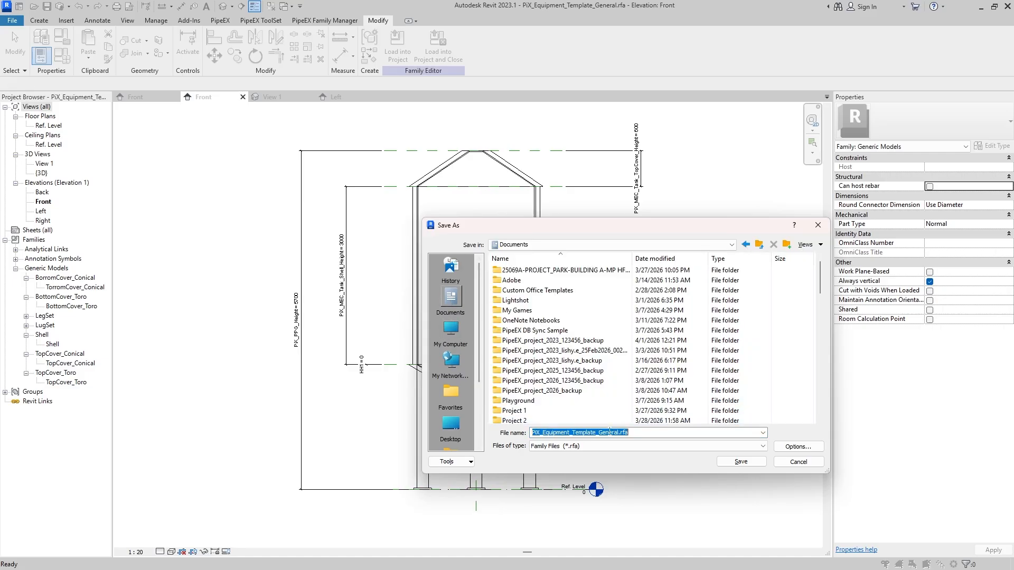
pyautogui.click(615, 432)
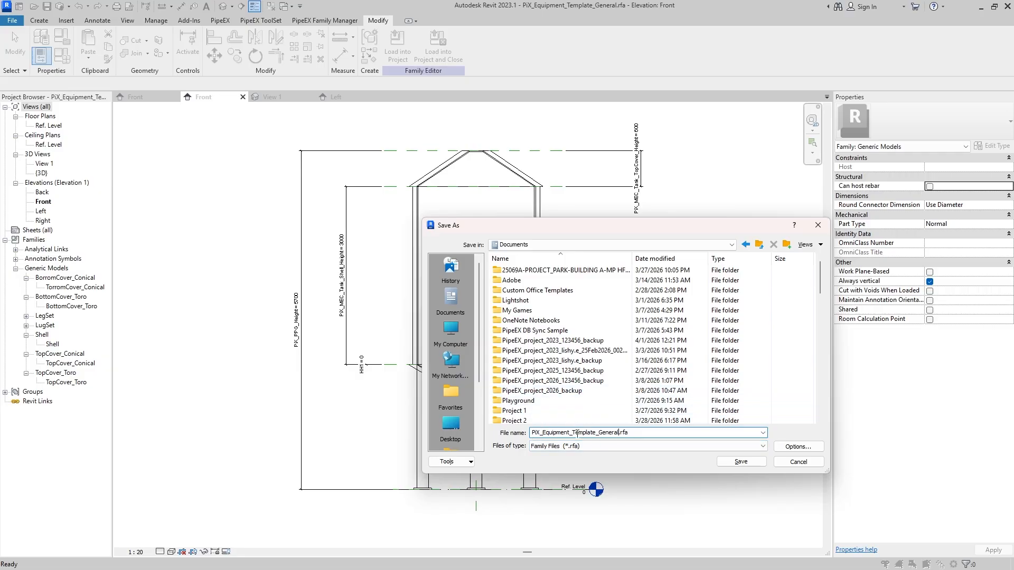
pyautogui.moveTo(533, 433); pyautogui.dragTo(599, 436)
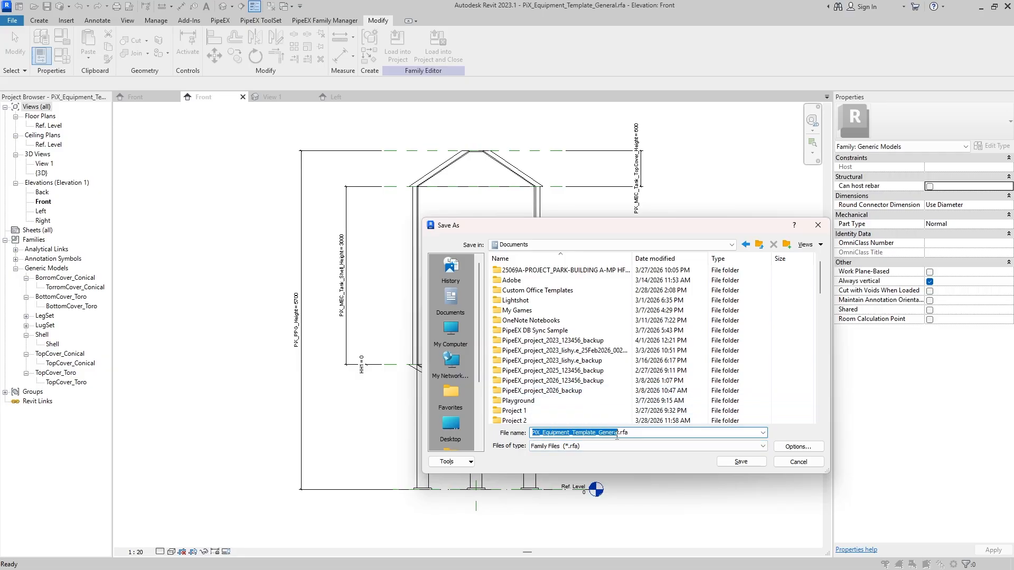
pyautogui.write('SemiHost')
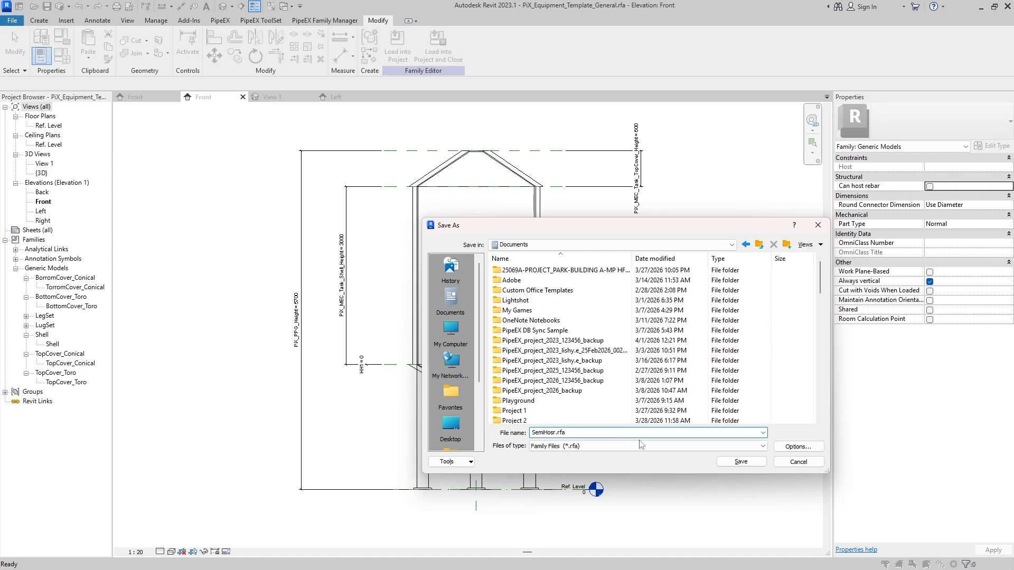
pyautogui.click(741, 462)
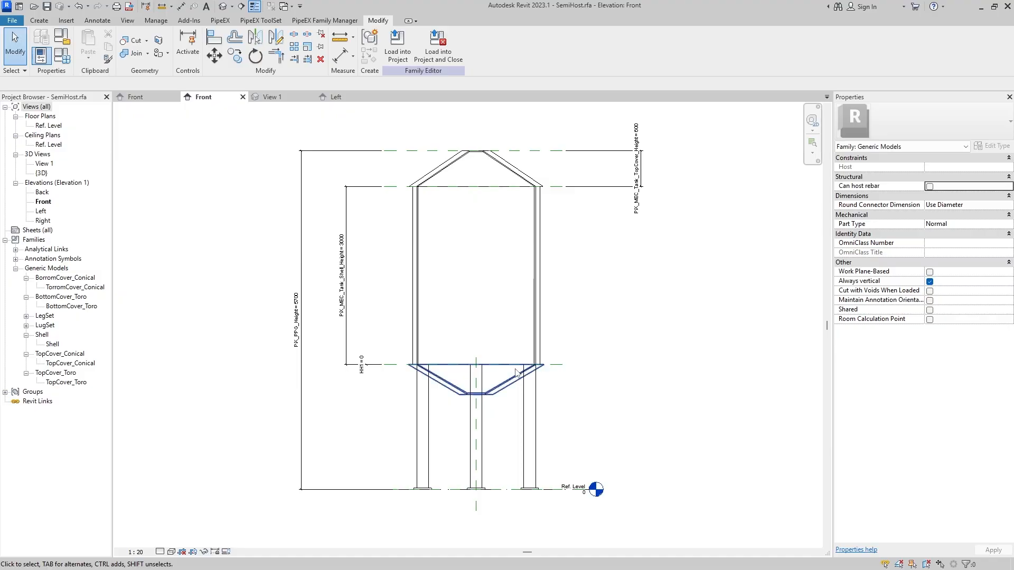
# Save another copy of the family in the Documents folder as EquipmentHostFamily.rfa.
pyautogui.click(11, 20)
pyautogui.moveTo(46, 151)
pyautogui.click(145, 127)
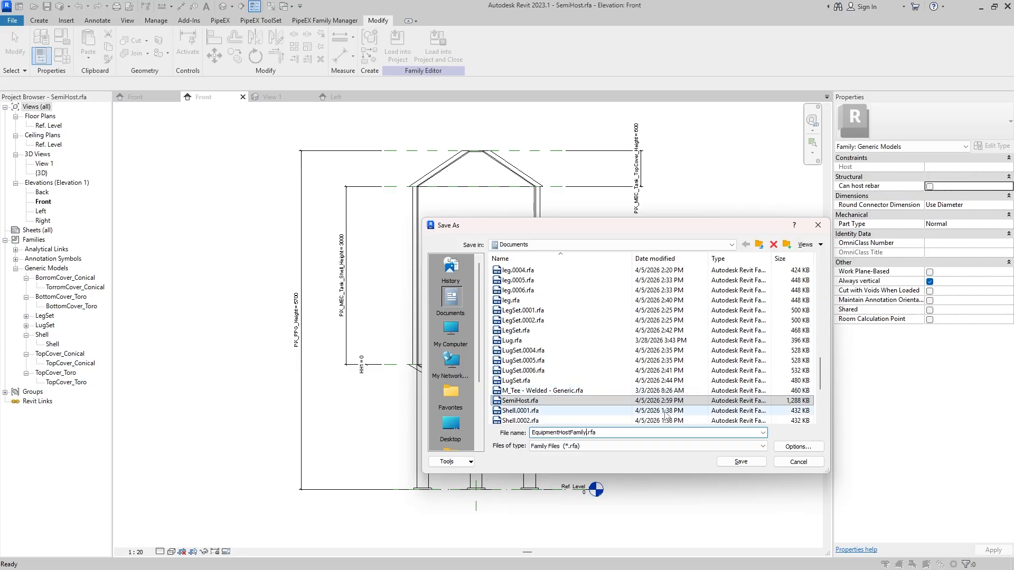
pyautogui.click(740, 462)
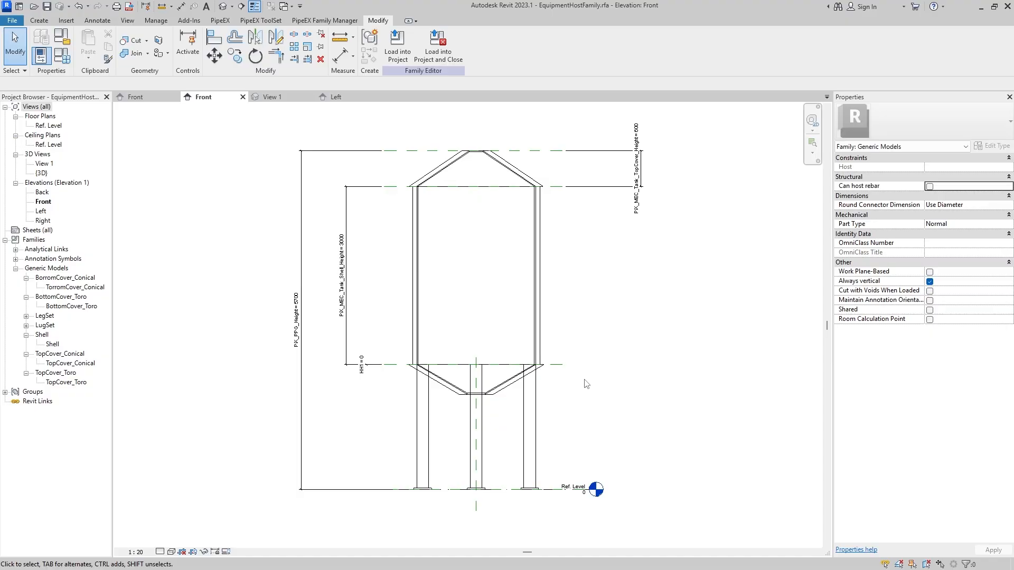
# Delete the whole tank with its dimensions and unpinned reference planes from the Front elevation.
pyautogui.moveTo(607, 376); pyautogui.dragTo(611, 391, button='middle')
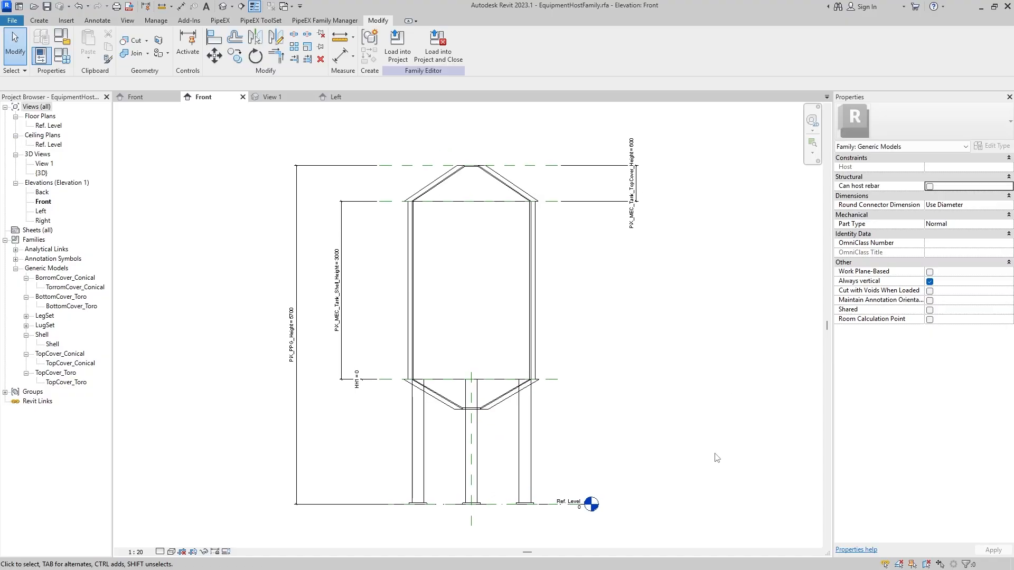
pyautogui.moveTo(718, 458); pyautogui.dragTo(170, 147)
pyautogui.press('Delete')
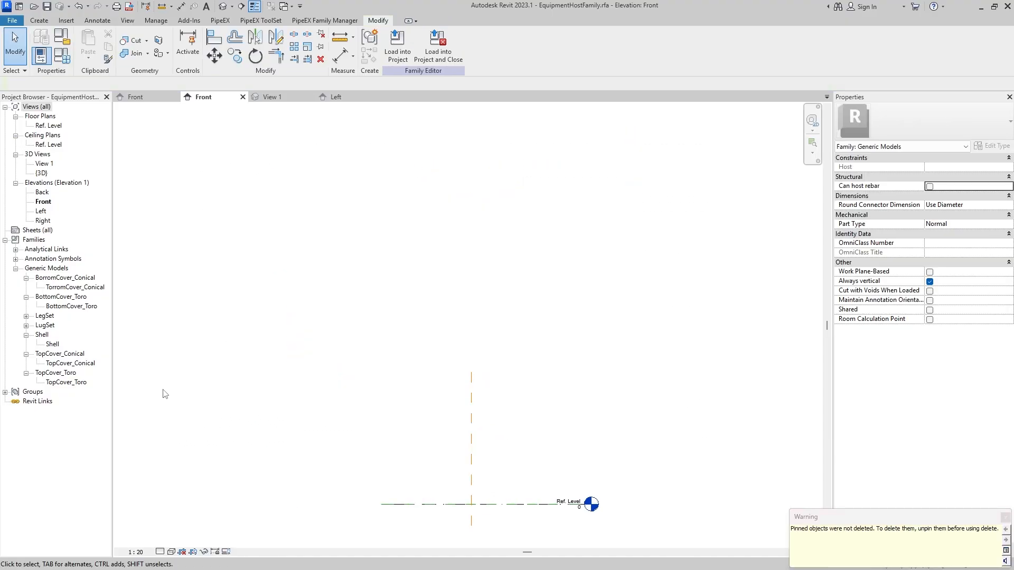
# Delete the TorromCover_Conical and BottomCover_Toro types from the nested Generic Models, accepting the loss of their family parameter.
pyautogui.doubleClick(48, 318)
pyautogui.doubleClick(48, 336)
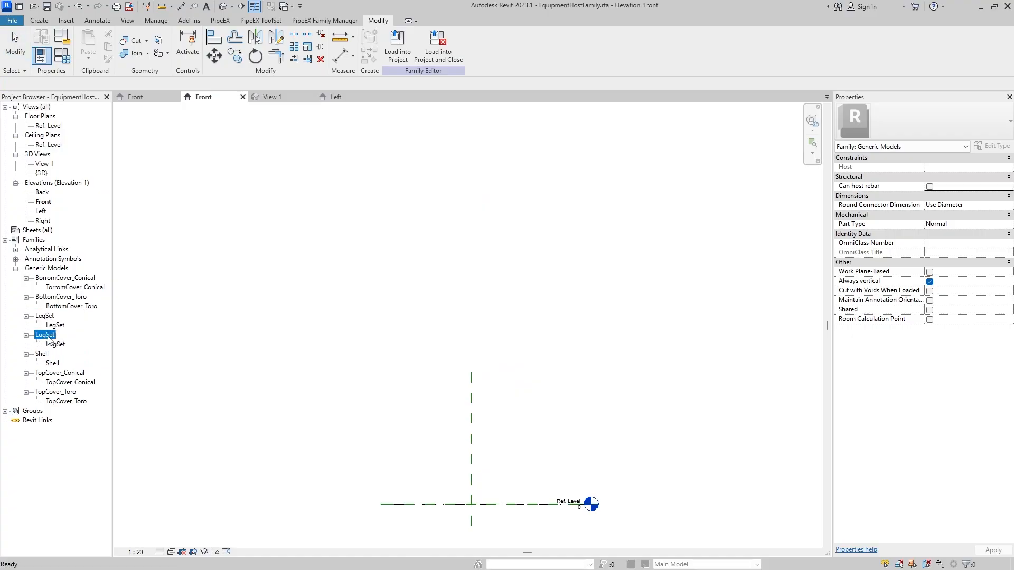
pyautogui.click(71, 382)
pyautogui.click(67, 401)
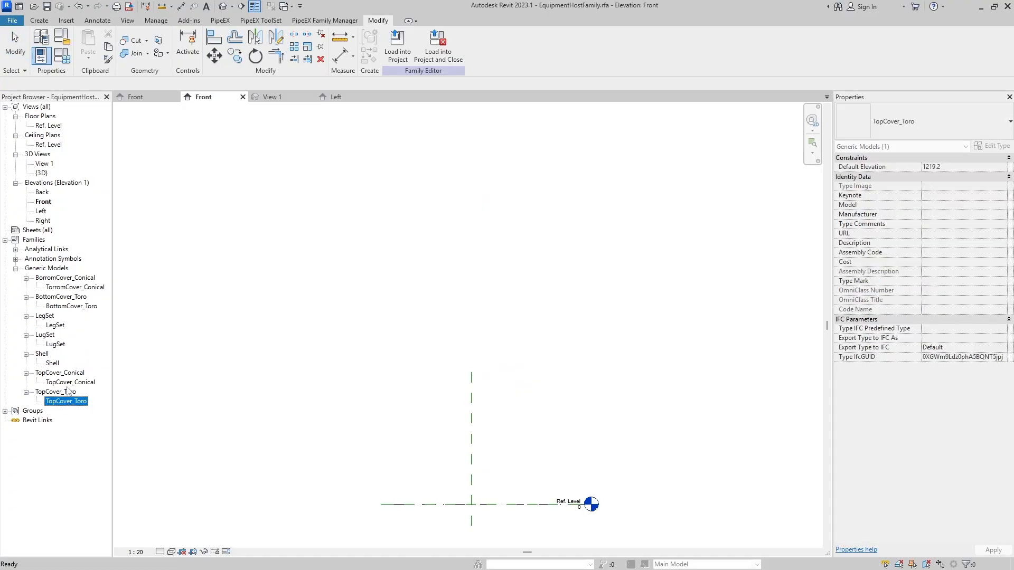
pyautogui.click(67, 383)
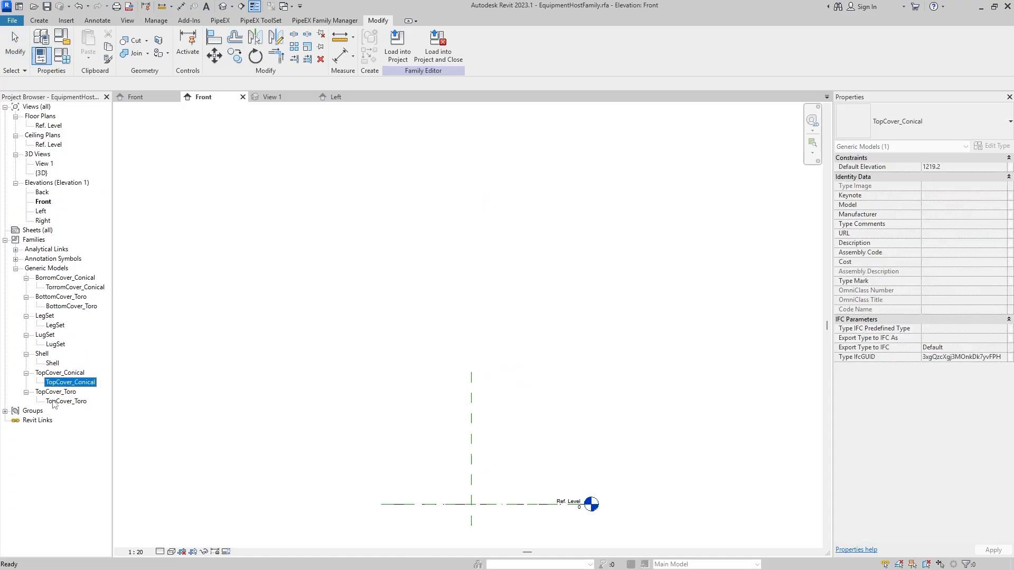
pyautogui.click(56, 307)
pyautogui.keyDown('ctrl'); pyautogui.click(66, 288); pyautogui.keyUp('ctrl')
pyautogui.rightClick(62, 289)
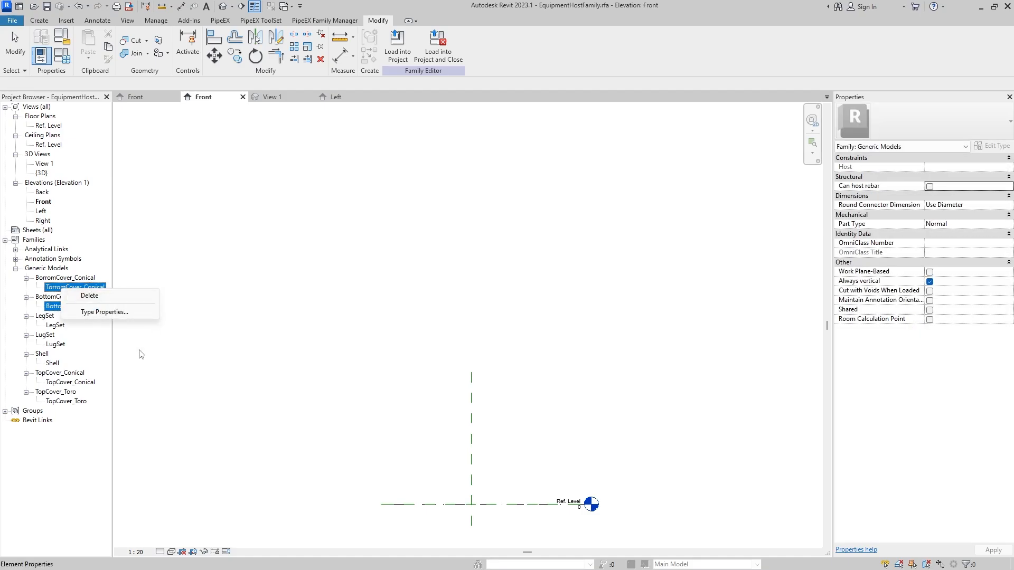
pyautogui.click(89, 297)
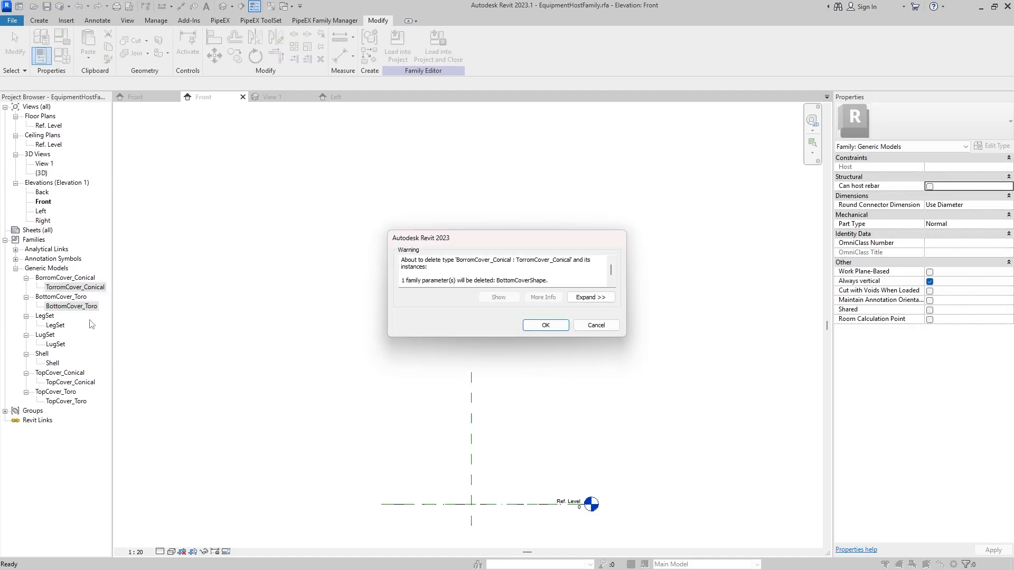
pyautogui.press('Return')
# Delete the emptied BorromCover_Conical and BottomCover_Toro families from the nested Generic Models.
pyautogui.rightClick(56, 308)
pyautogui.rightClick(47, 279)
pyautogui.rightClick(46, 272)
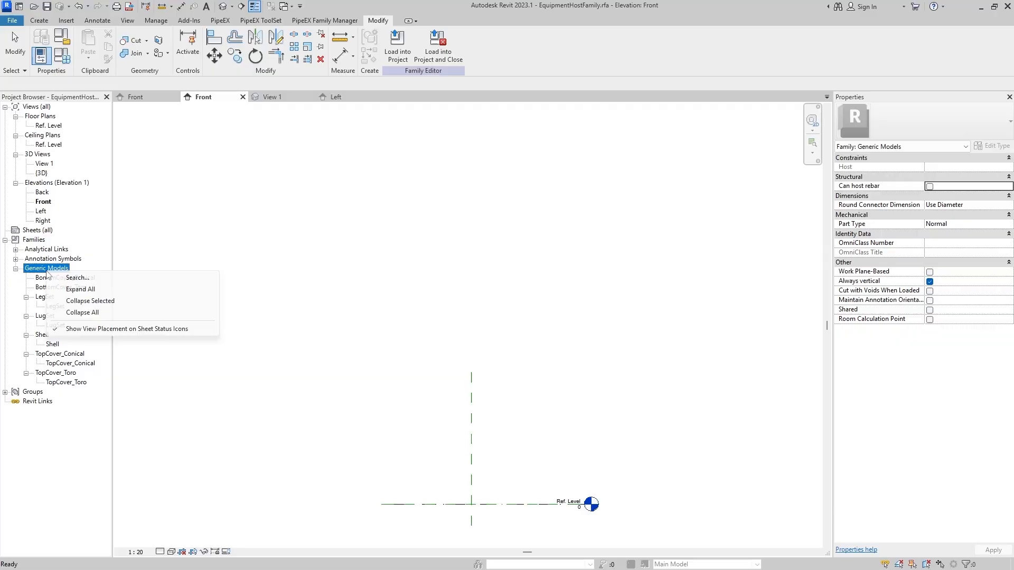
pyautogui.rightClick(55, 278)
pyautogui.click(87, 296)
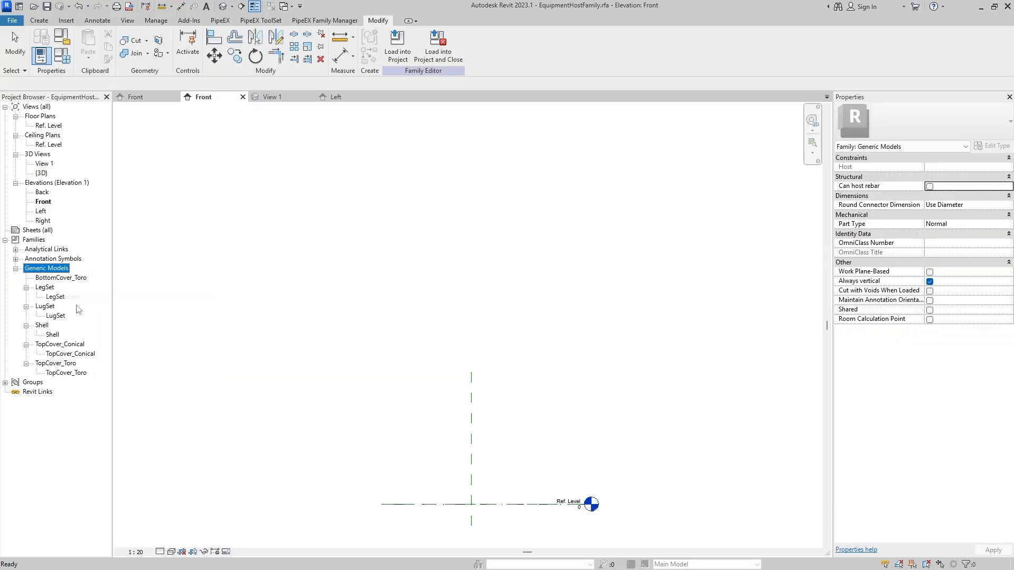
pyautogui.rightClick(56, 278)
pyautogui.click(82, 300)
# Delete the LegSet and LugSet families from the nested Generic Models.
pyautogui.rightClick(45, 279)
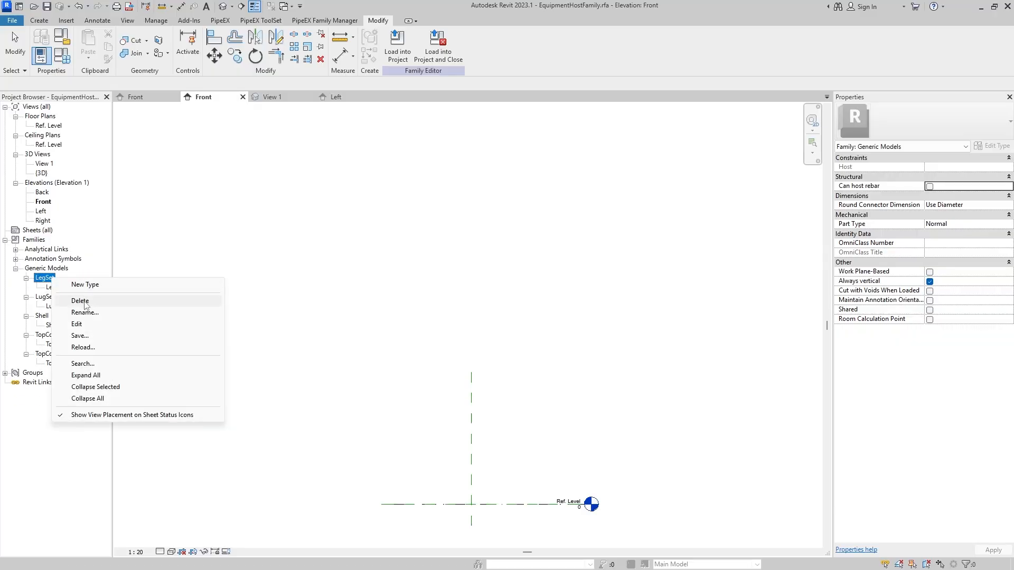
pyautogui.click(80, 301)
pyautogui.press('Return')
pyautogui.rightClick(45, 279)
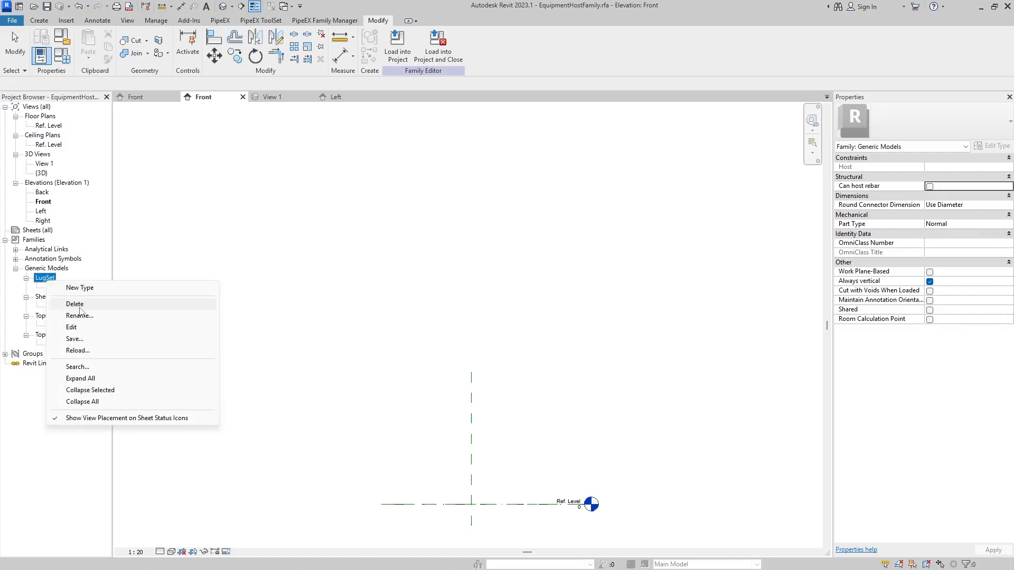
pyautogui.click(80, 305)
pyautogui.press('Return')
# Delete the Shell, TopCover_Conical and TopCover_Toro families from the nested Generic Models.
pyautogui.rightClick(46, 278)
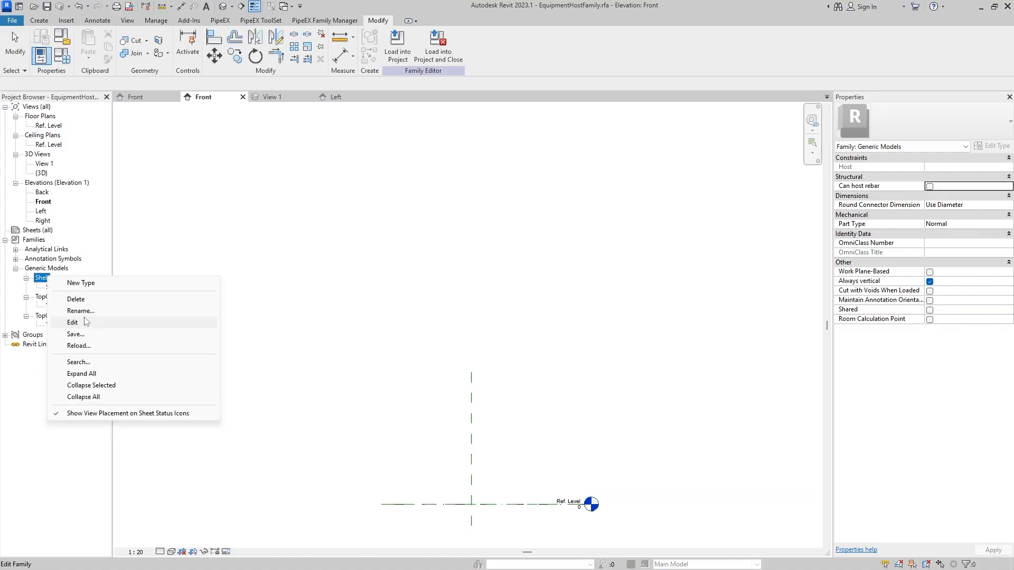
pyautogui.click(80, 300)
pyautogui.rightClick(54, 278)
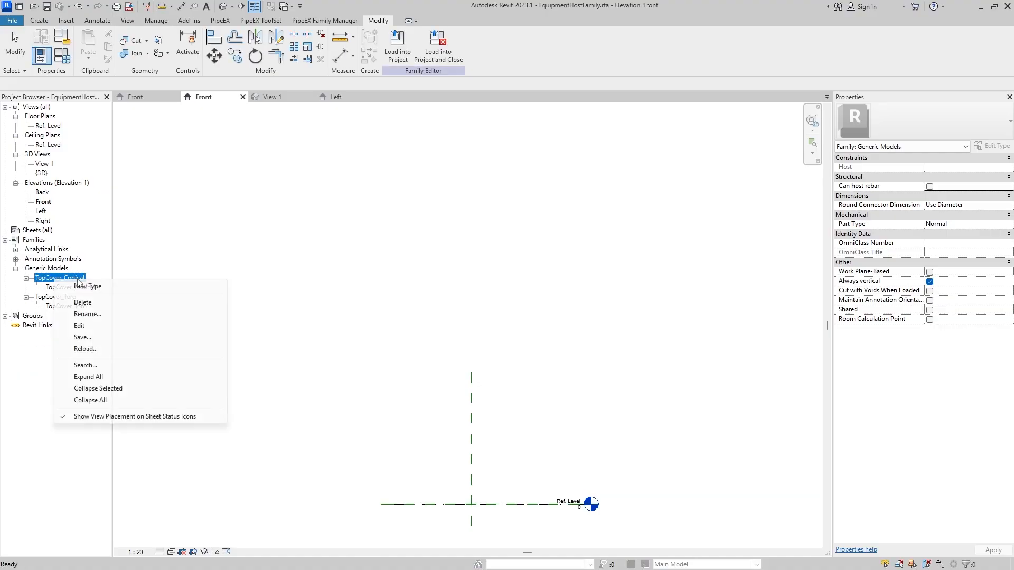
pyautogui.click(83, 302)
pyautogui.press('Return')
pyautogui.rightClick(53, 278)
pyautogui.click(80, 300)
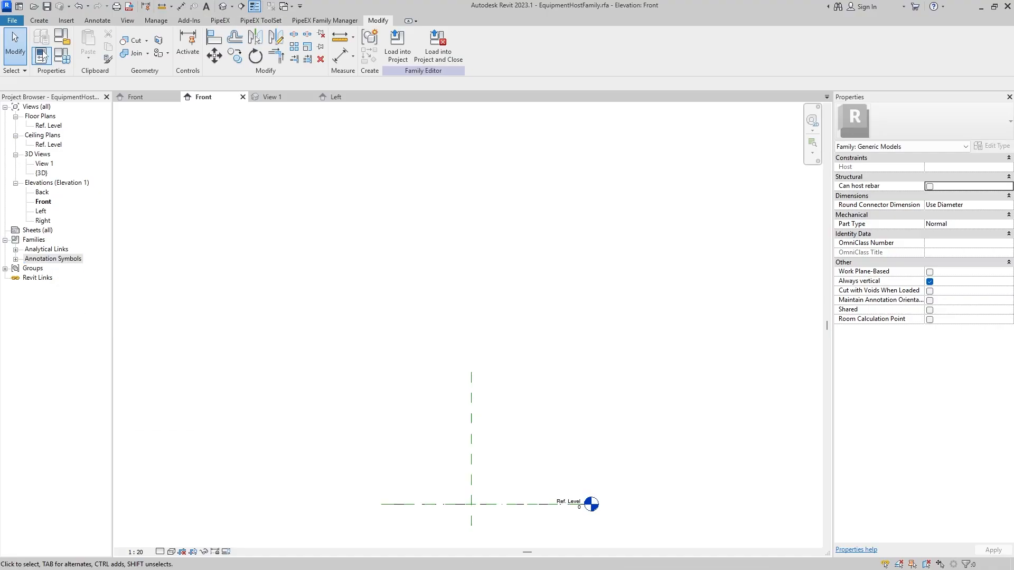
# Reopen SemiHost.rfa and make the family Work Plane-Based.
pyautogui.click(12, 20)
pyautogui.click(129, 85)
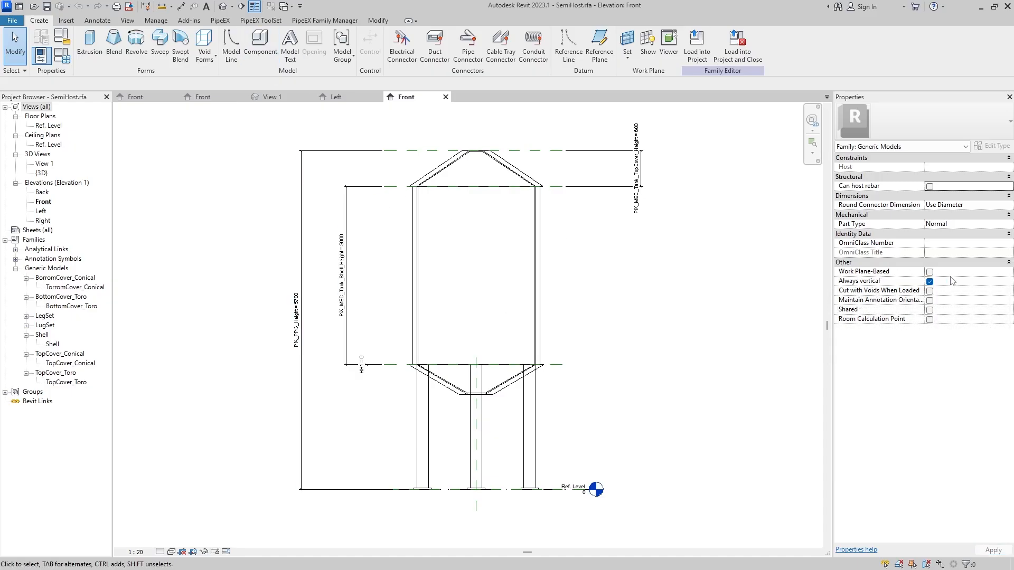
pyautogui.click(929, 272)
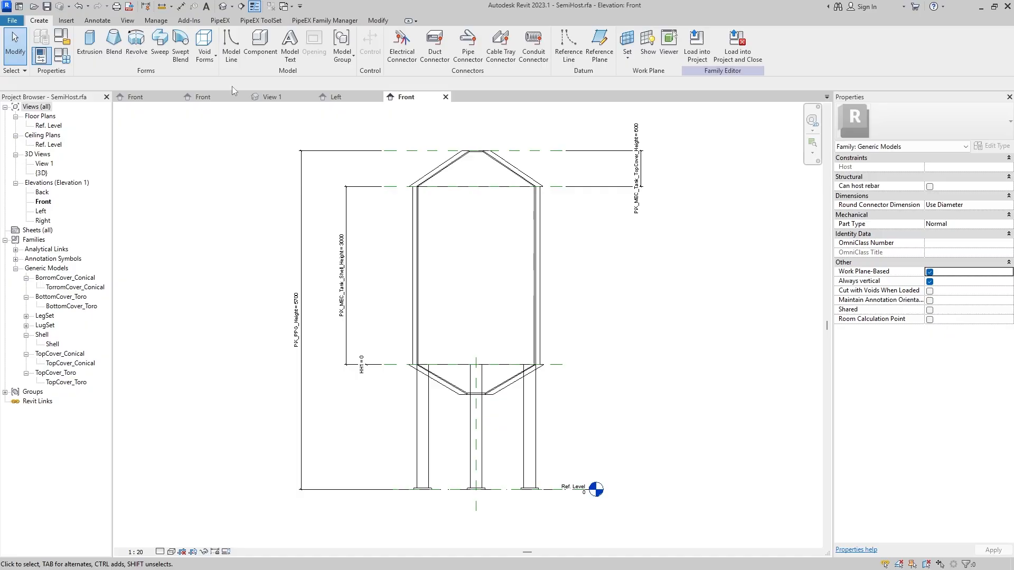
# Close the leg.rfa and LegSet.rfa families, saving each over its existing file.
pyautogui.click(337, 97)
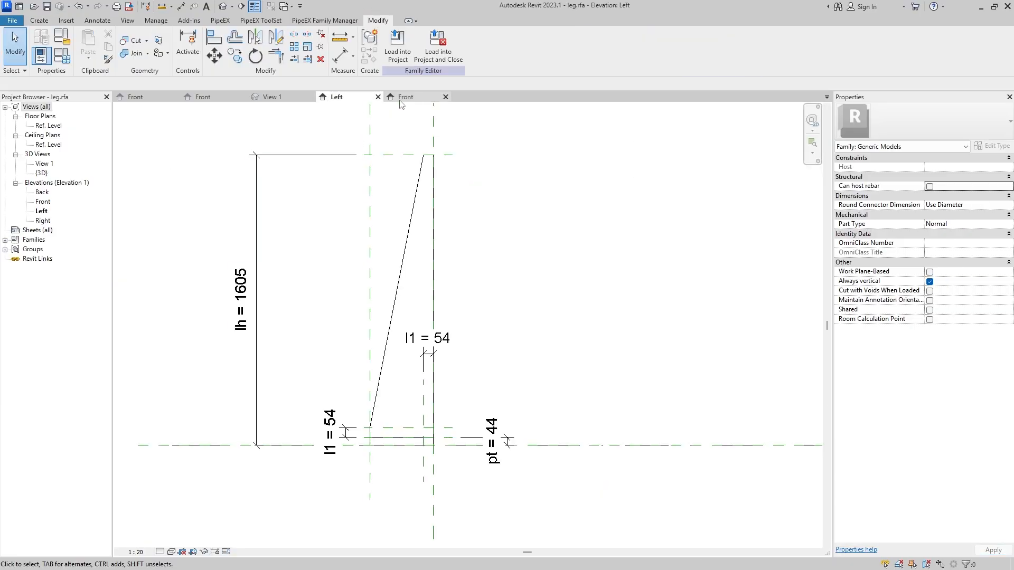
pyautogui.click(379, 97)
pyautogui.click(501, 296)
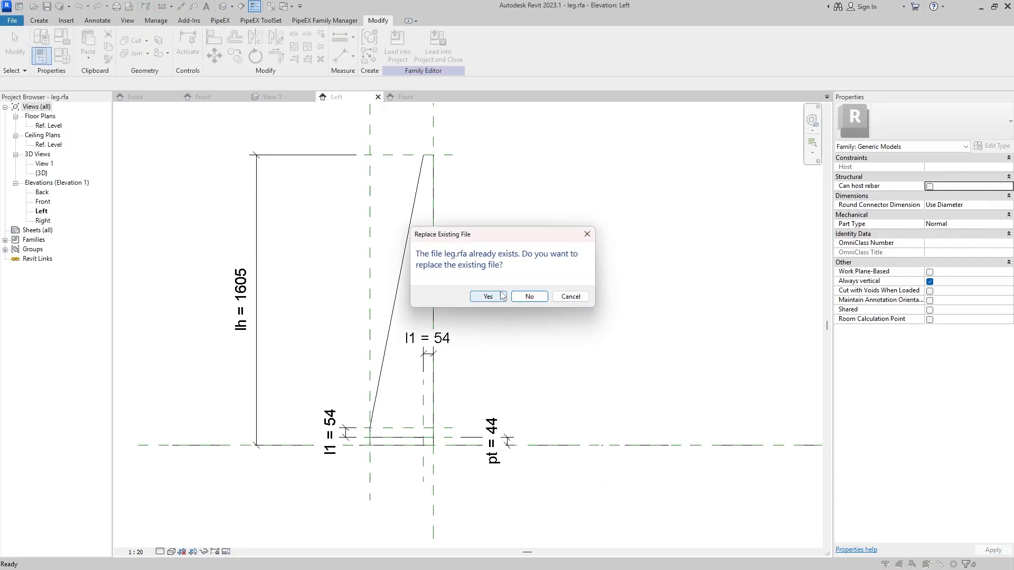
pyautogui.click(501, 297)
pyautogui.click(285, 96)
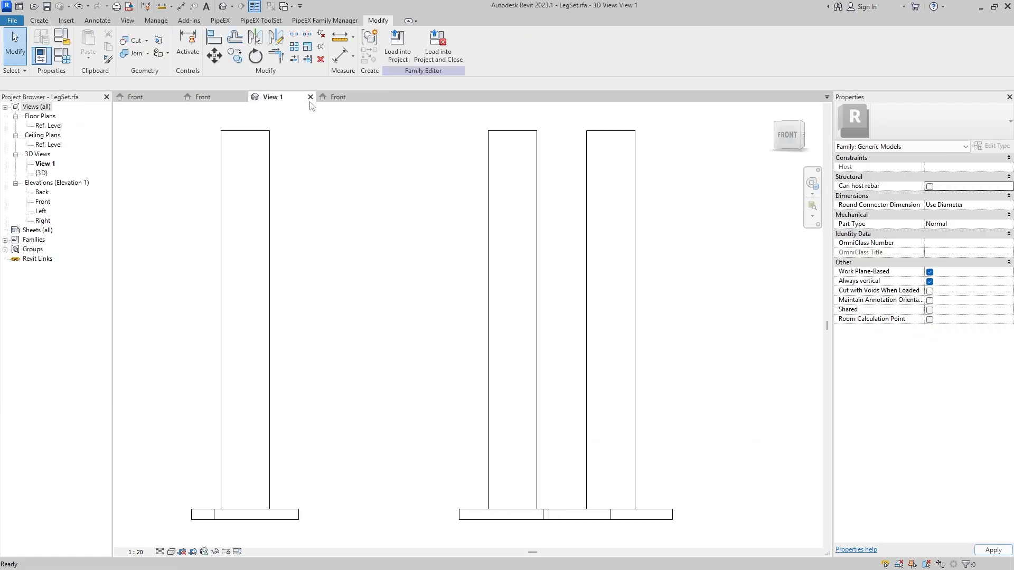
pyautogui.click(311, 97)
pyautogui.click(491, 291)
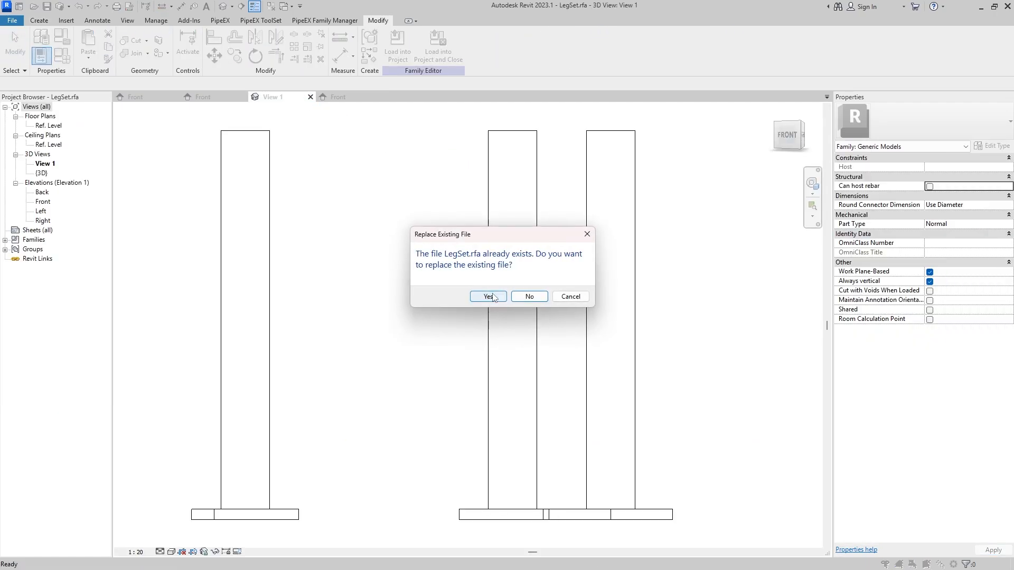
pyautogui.click(495, 297)
# Replace EquipmentHostFamily's open Front elevation with its Ref. Level floor plan, and close the TorromCover_Conical family.
pyautogui.click(216, 99)
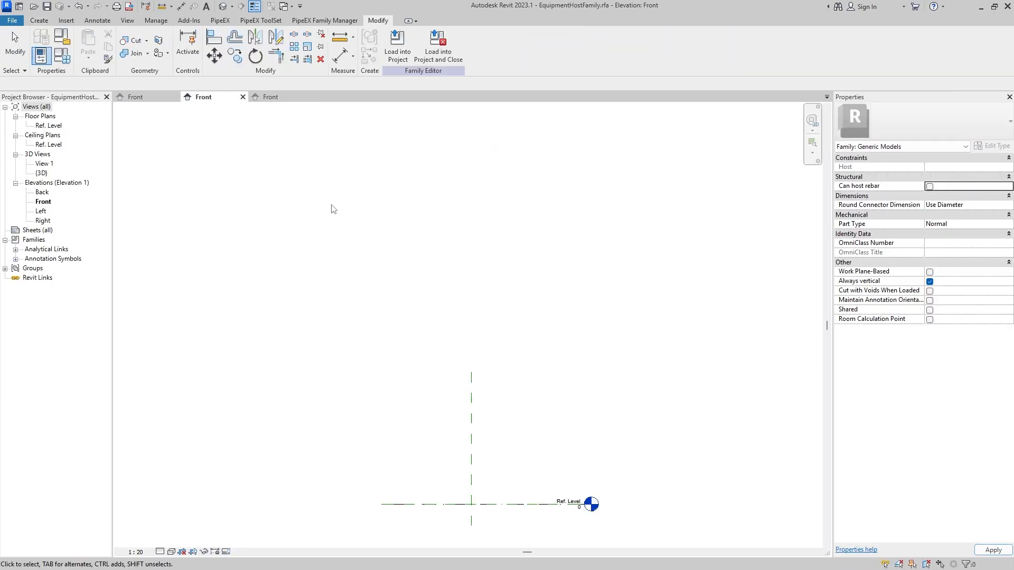
pyautogui.click(243, 96)
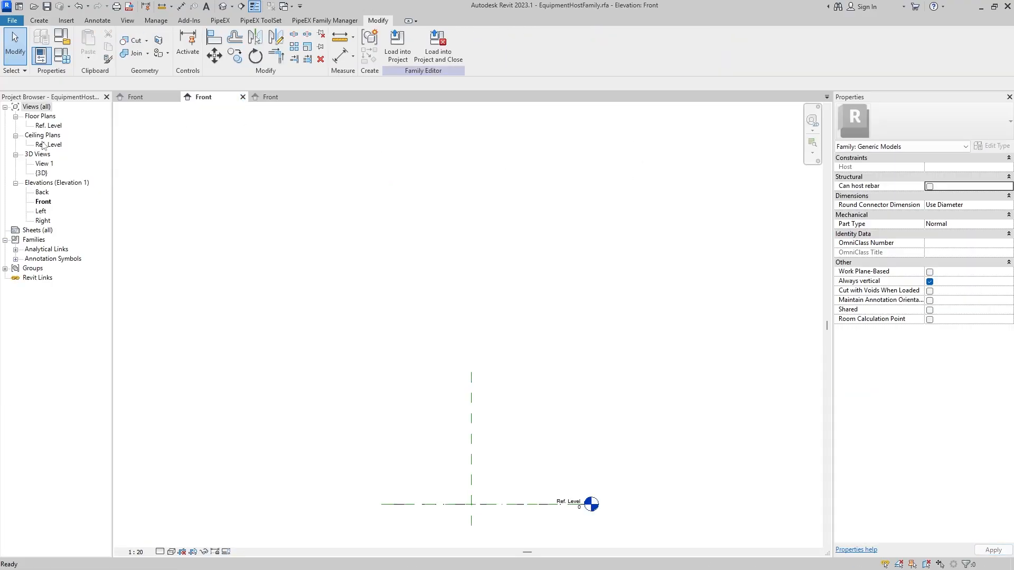
pyautogui.doubleClick(54, 126)
pyautogui.click(243, 97)
pyautogui.click(147, 98)
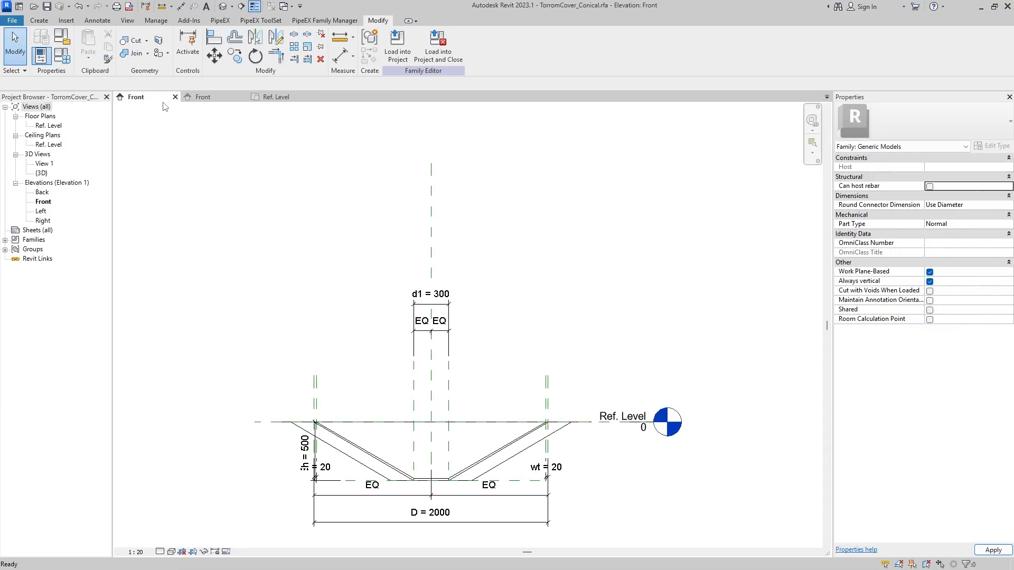
pyautogui.click(173, 100)
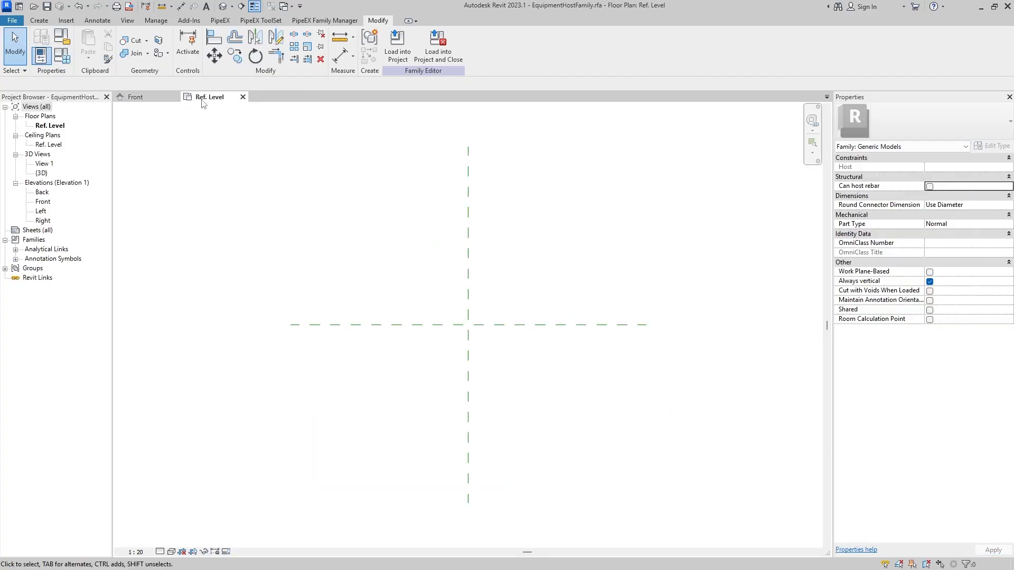
# Load SemiHost into EquipmentHostFamily at the intersection of the center reference planes on Ref. Level, and open the Front elevation.
pyautogui.click(149, 99)
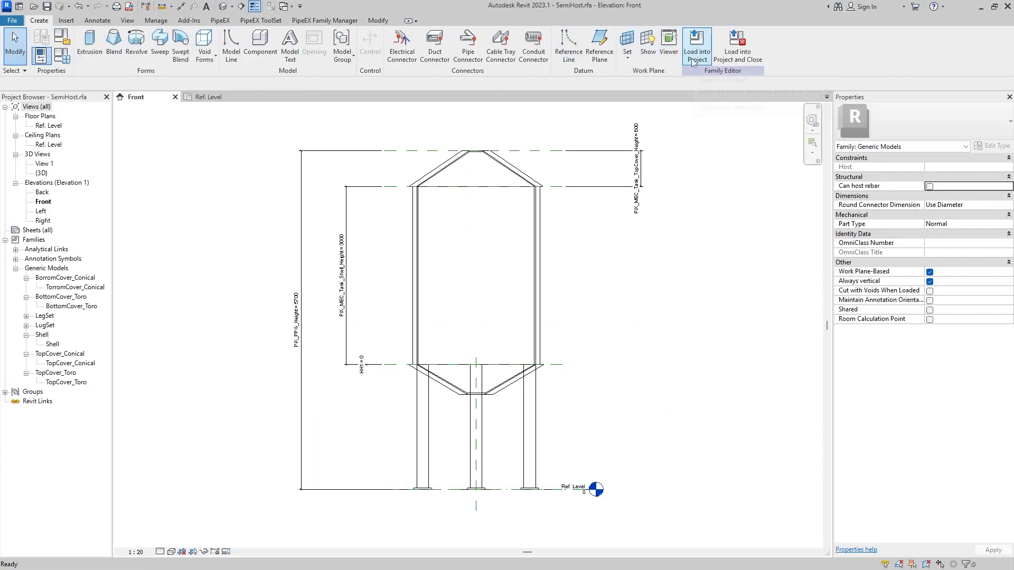
pyautogui.click(697, 47)
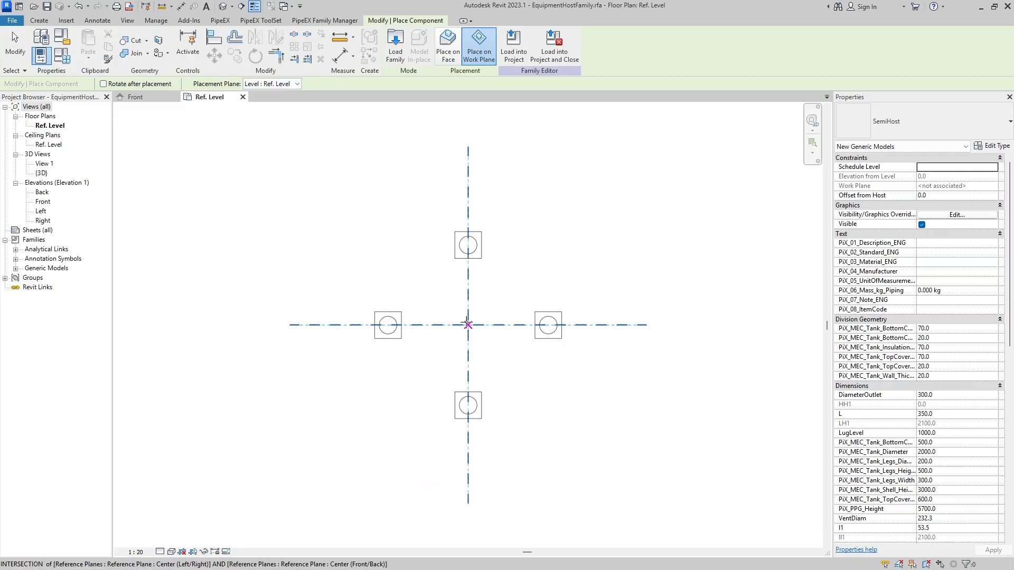
pyautogui.press('Escape')
pyautogui.doubleClick(43, 201)
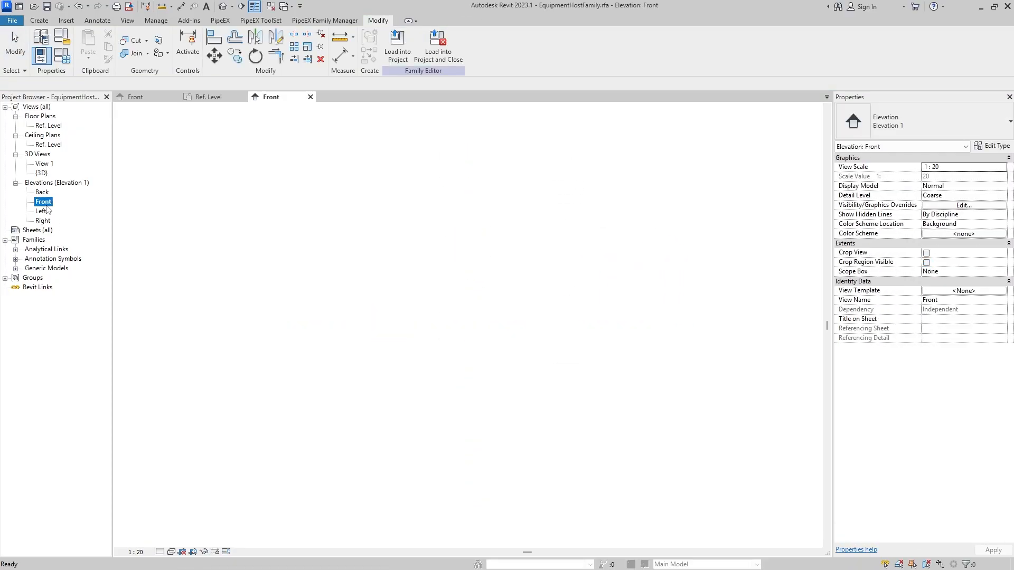
# Draw a horizontal reference plane across the tank about 2266 mm above Ref. Level, just above the conical bottom cover, in the Front elevation.
pyautogui.scroll(2, 454, 354)
pyautogui.moveTo(473, 399); pyautogui.dragTo(462, 351, button='middle')
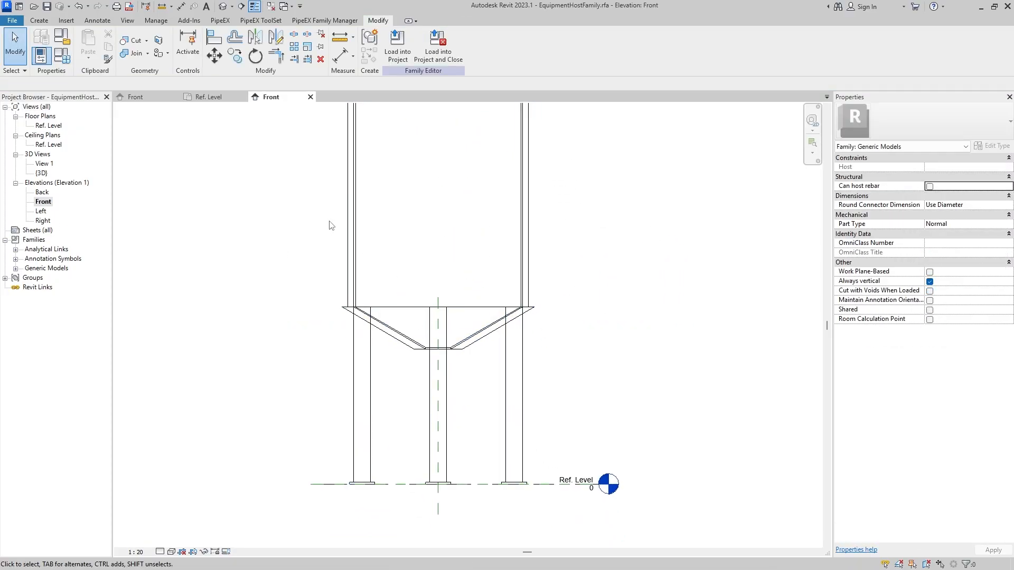
pyautogui.scroll(-3, 330, 224)
pyautogui.moveTo(359, 266); pyautogui.dragTo(357, 317, button='middle')
pyautogui.scroll(2, 393, 335)
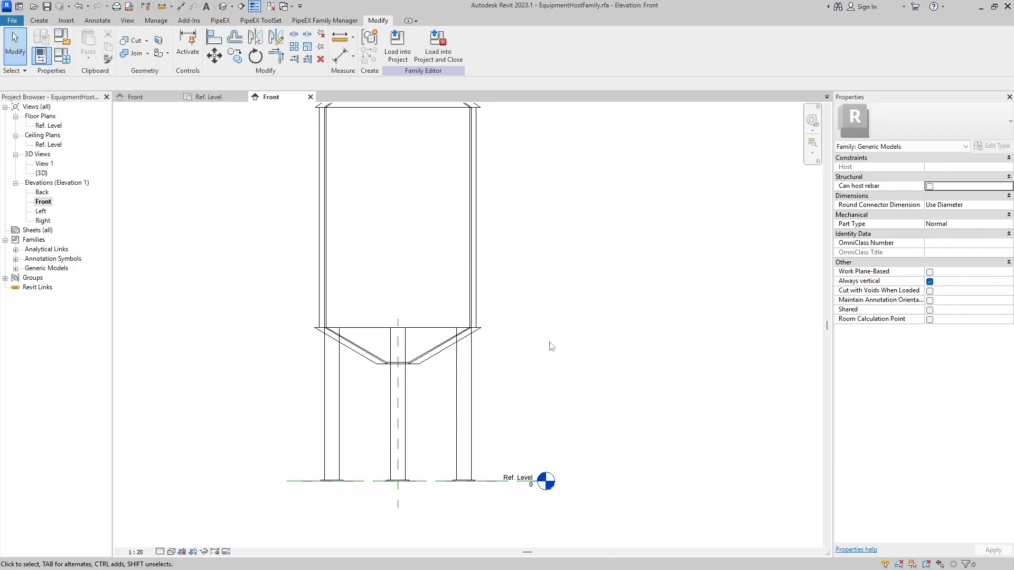
pyautogui.click(49, 21)
pyautogui.moveTo(299, 201); pyautogui.dragTo(316, 254, button='middle')
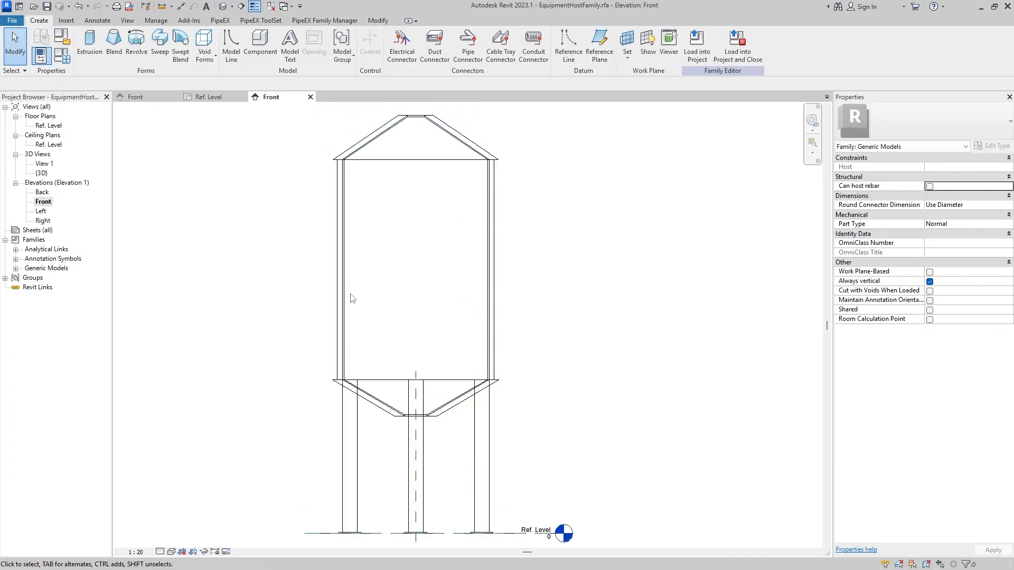
pyautogui.click(599, 44)
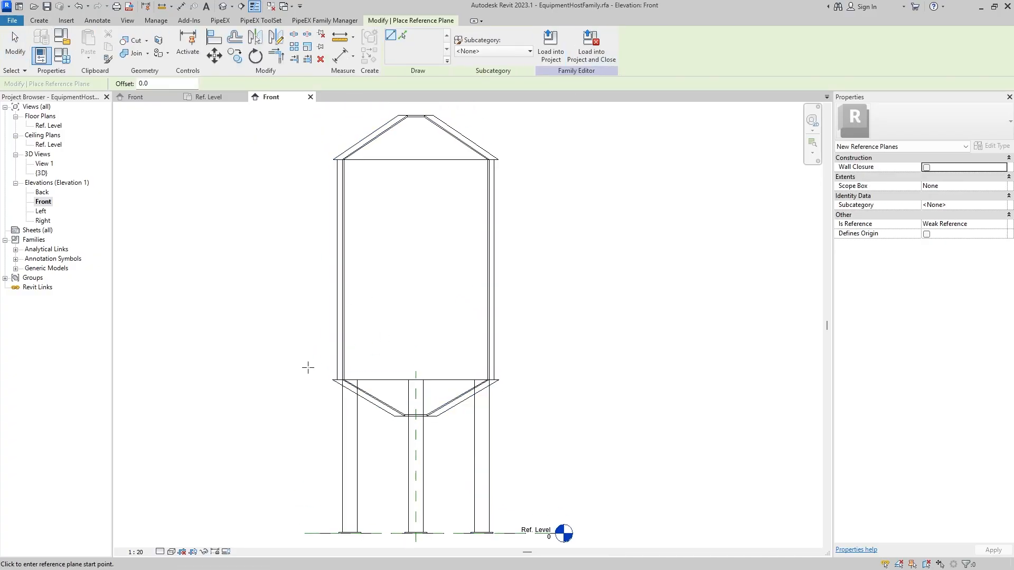
pyautogui.click(307, 367)
pyautogui.click(535, 367)
pyautogui.press('Escape')
pyautogui.press('Escape')
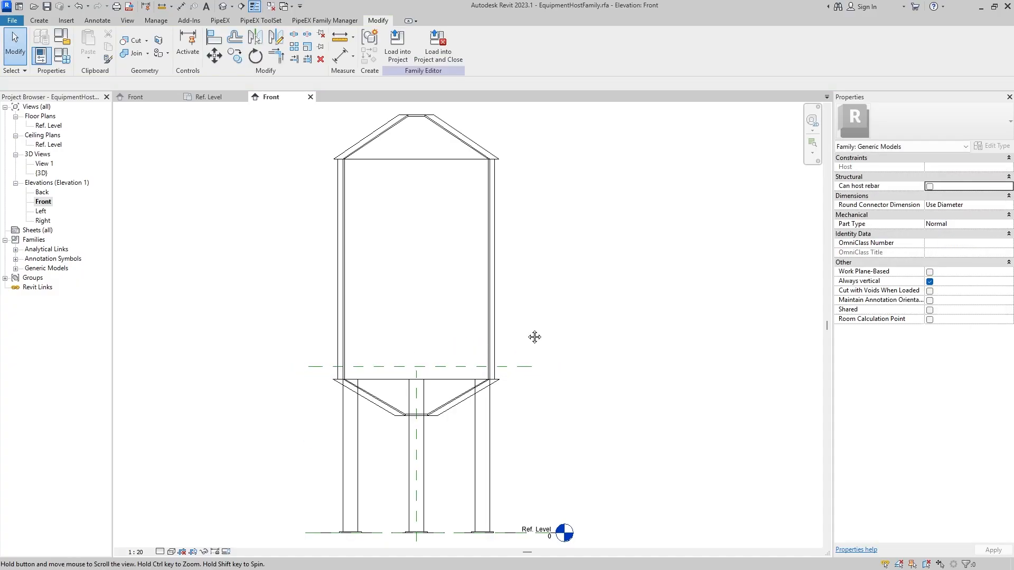
# Add an aligned dimension between the new reference plane and Ref. Level, placed beside the tank.
pyautogui.moveTo(534, 335); pyautogui.dragTo(532, 281, button='middle')
pyautogui.click(97, 21)
pyautogui.click(44, 43)
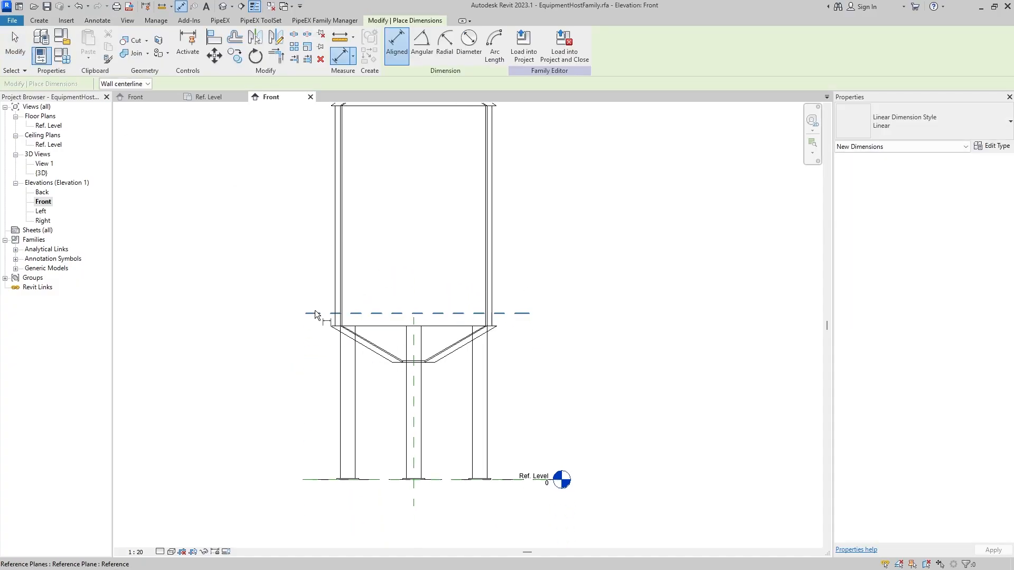
pyautogui.click(311, 314)
pyautogui.click(309, 480)
pyautogui.click(244, 372)
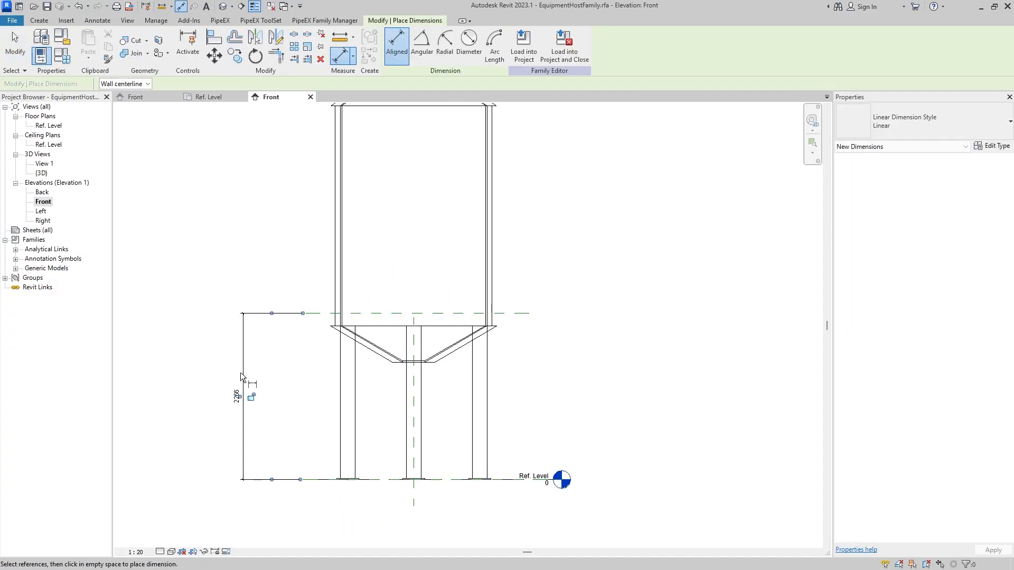
pyautogui.press('Escape')
pyautogui.press('Escape')
# Align the lower edge of the SemiHost tank shell with the new horizontal reference plane and lock the alignment.
pyautogui.scroll(3, 344, 321)
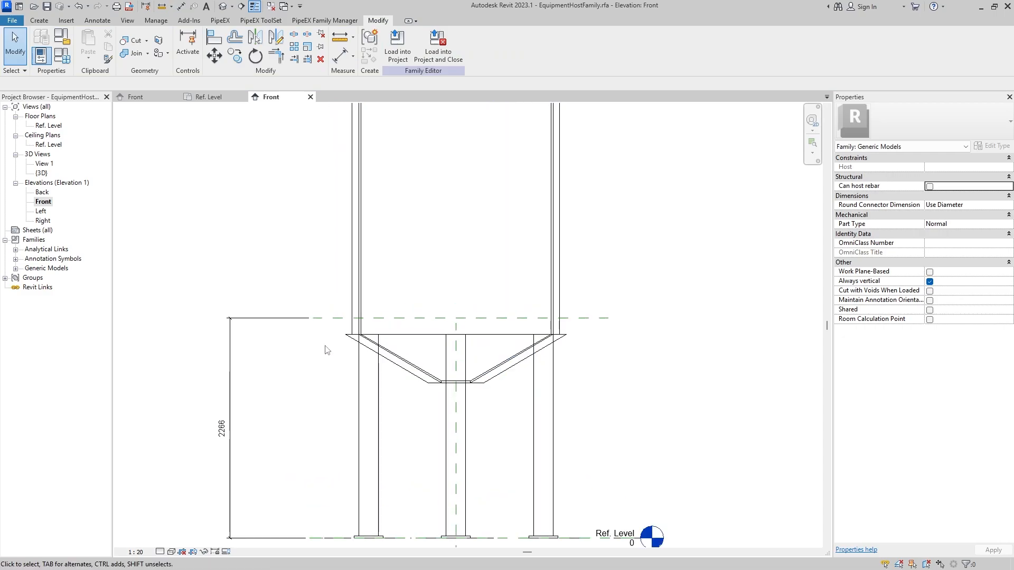
pyautogui.click(409, 317)
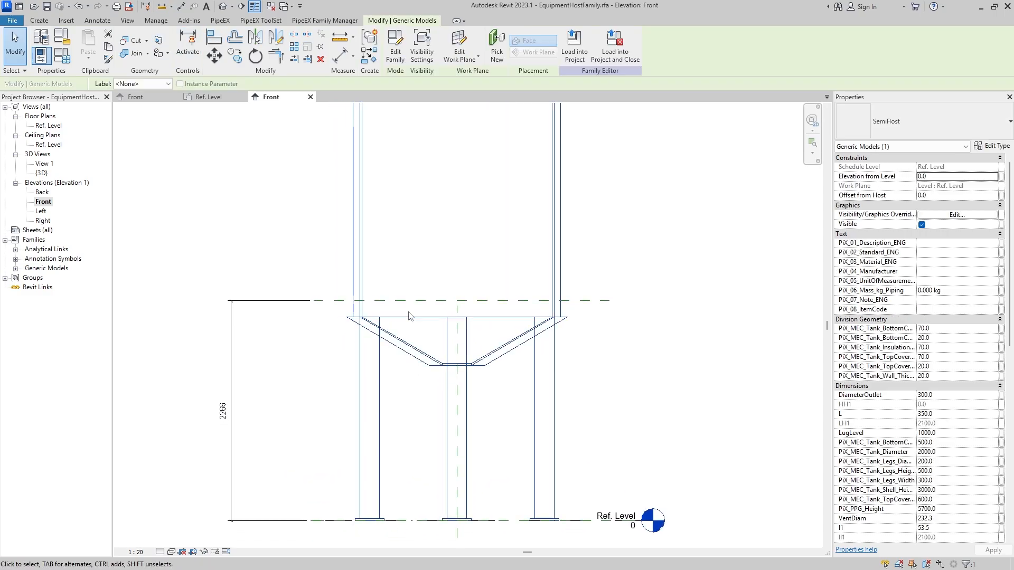
pyautogui.click(306, 212)
pyautogui.click(214, 38)
pyautogui.click(365, 301)
pyautogui.click(380, 317)
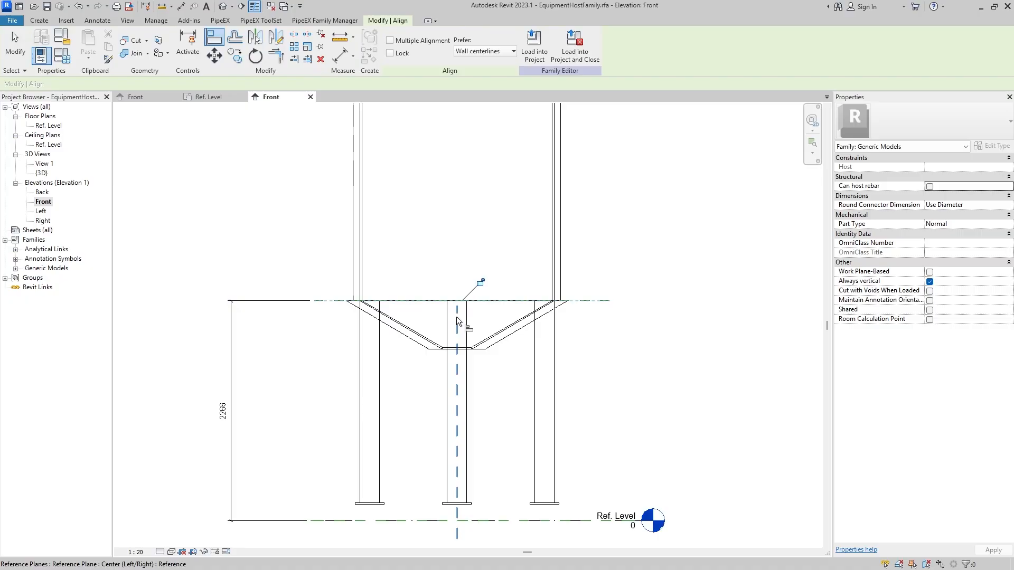
pyautogui.press('Escape')
pyautogui.press('Escape')
pyautogui.scroll(-2, 332, 362)
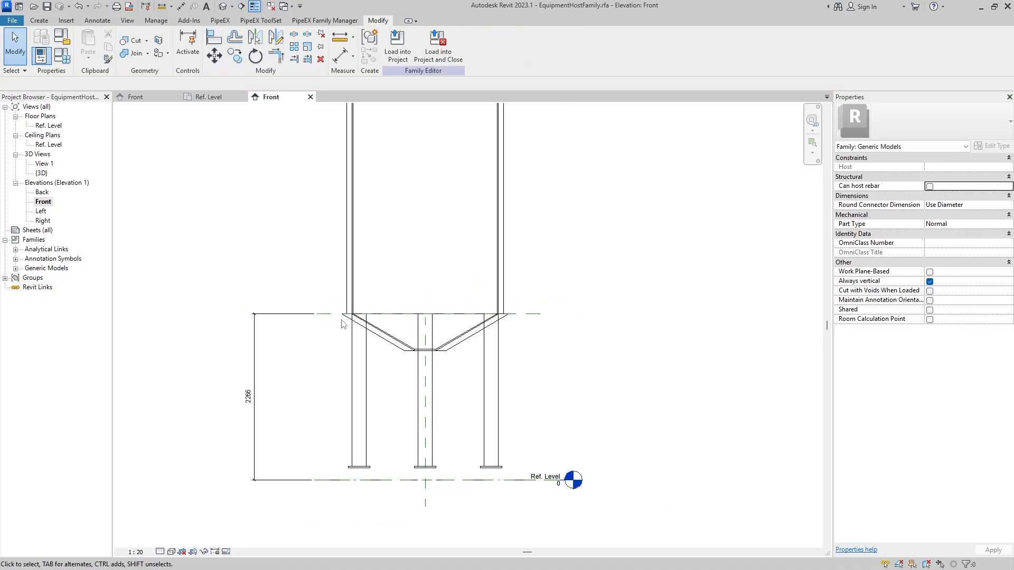
# Test the locked alignment by moving the horizontal reference plane down to about 2106 mm above Ref. Level.
pyautogui.click(333, 315)
pyautogui.moveTo(333, 319); pyautogui.dragTo(333, 330)
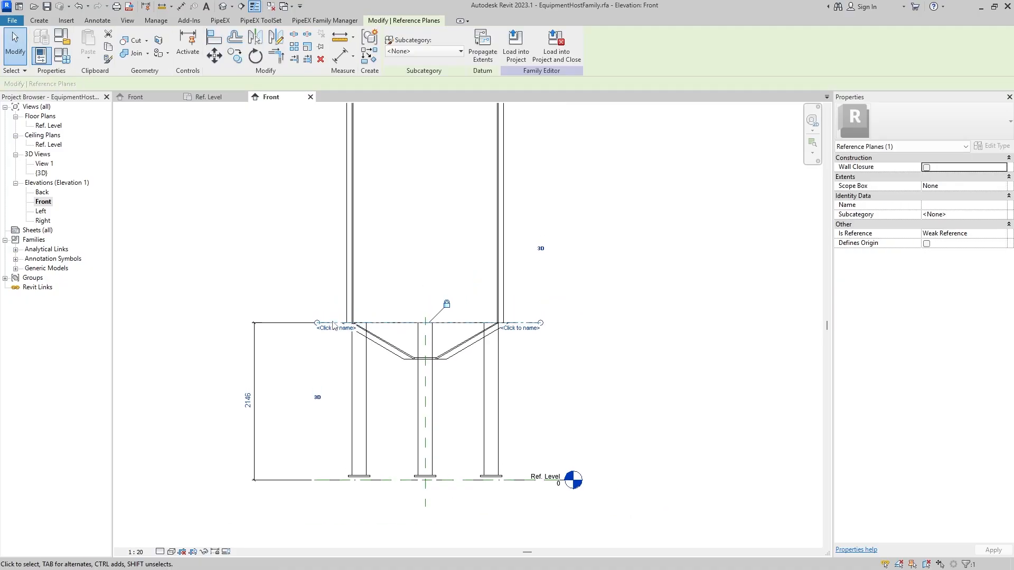
pyautogui.scroll(3, 301, 420)
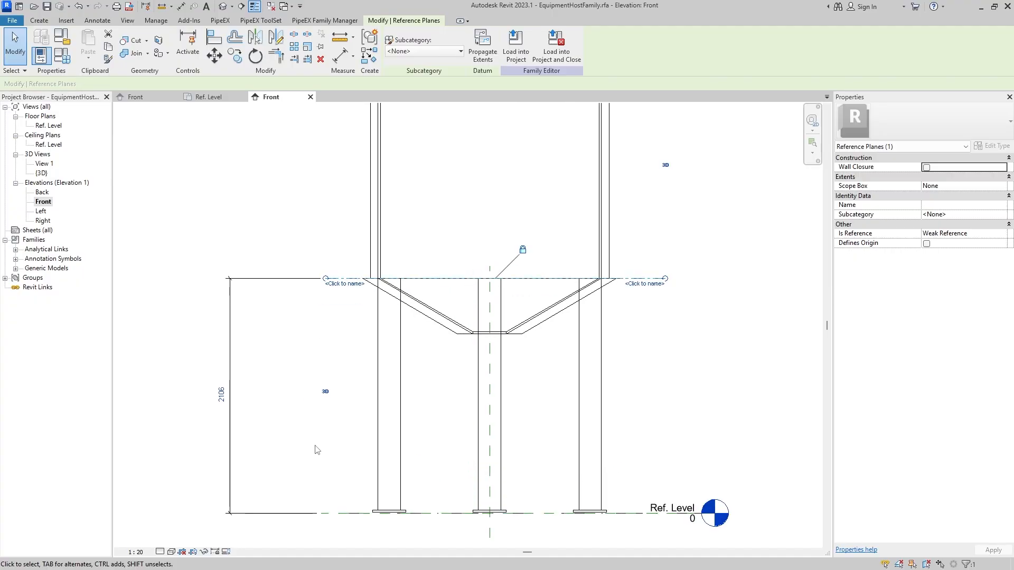
pyautogui.click(316, 451)
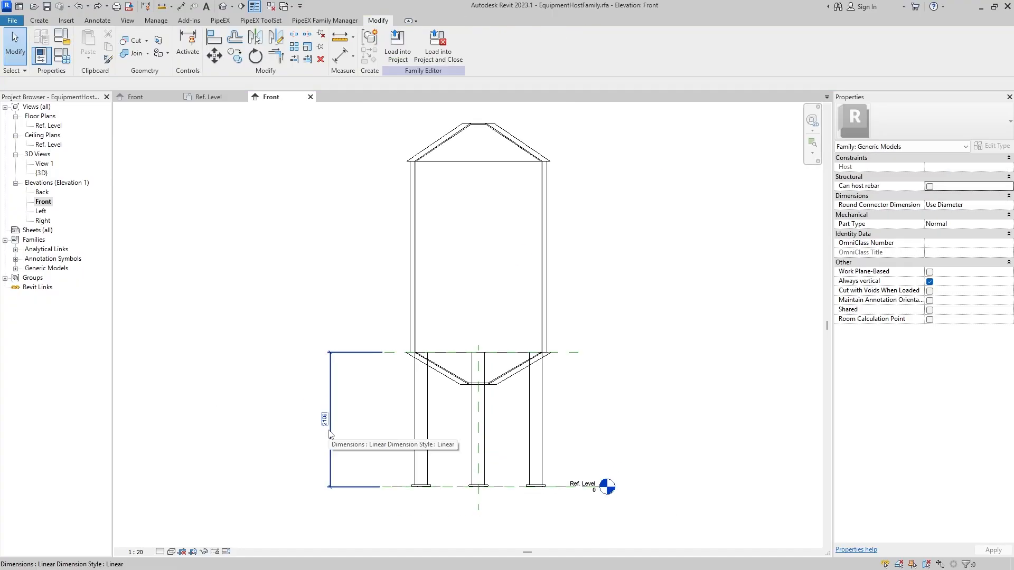
# Label the vertical dimension between the reference plane and Ref. Level with a new instance length parameter named ZZ.
pyautogui.click(329, 431)
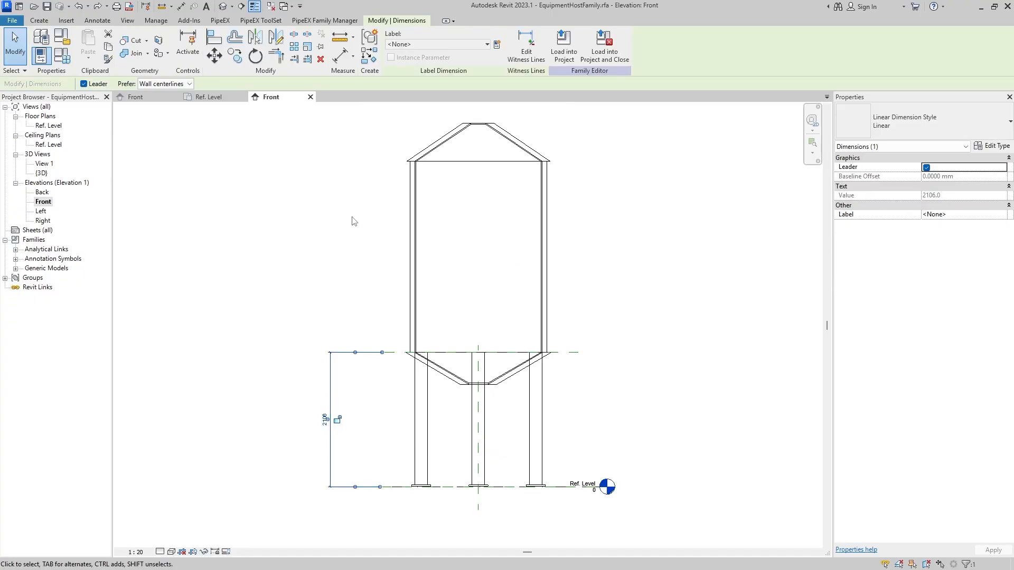
pyautogui.click(487, 45)
pyautogui.click(564, 258)
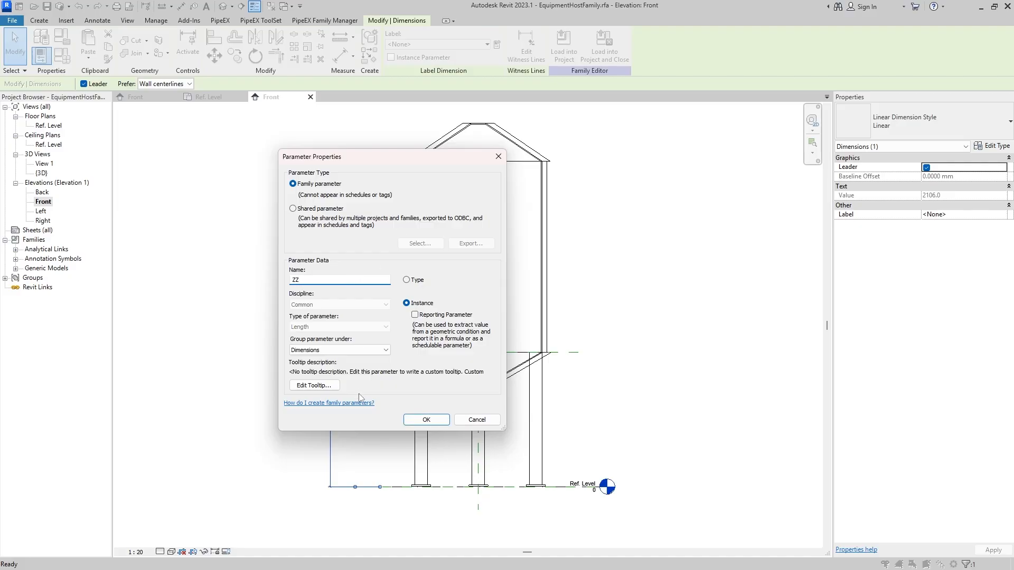
pyautogui.write('ZZ')
pyautogui.click(427, 419)
pyautogui.click(376, 443)
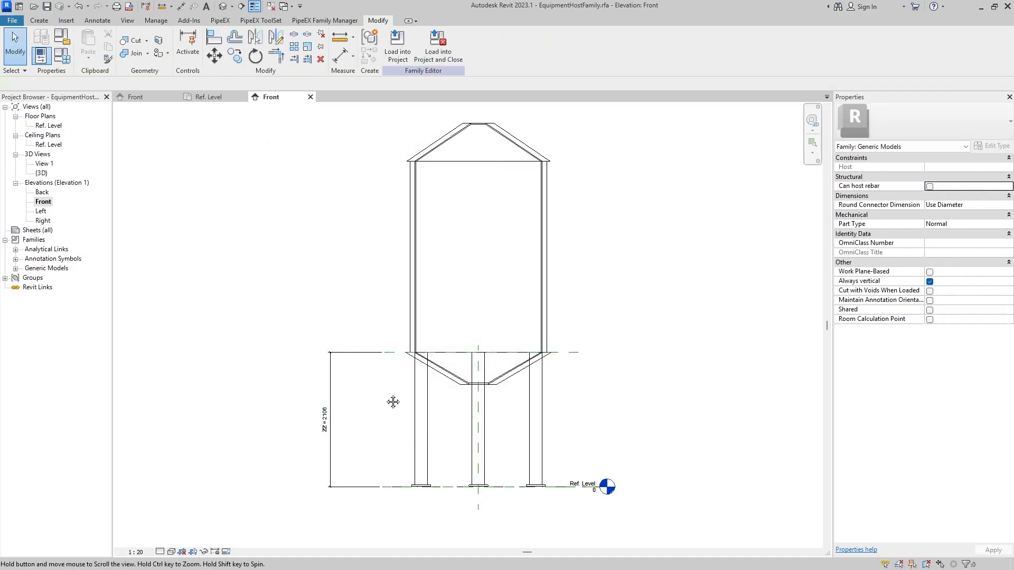
# Give the ZZ parameter the formula if(LegLugSection, II1, 0) in the family types.
pyautogui.click(66, 64)
pyautogui.scroll(-10, 606, 436)
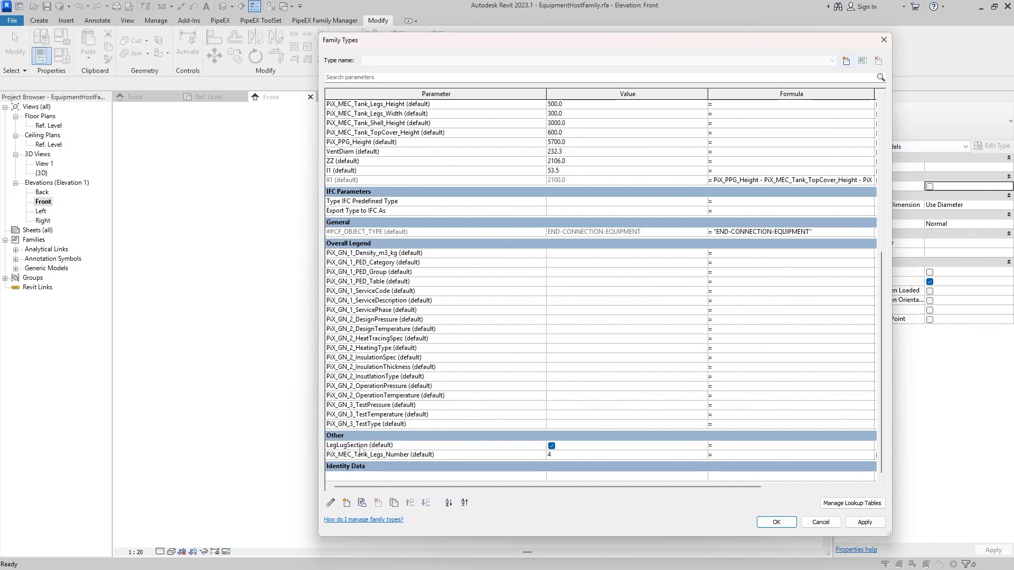
pyautogui.moveTo(368, 446); pyautogui.dragTo(313, 451)
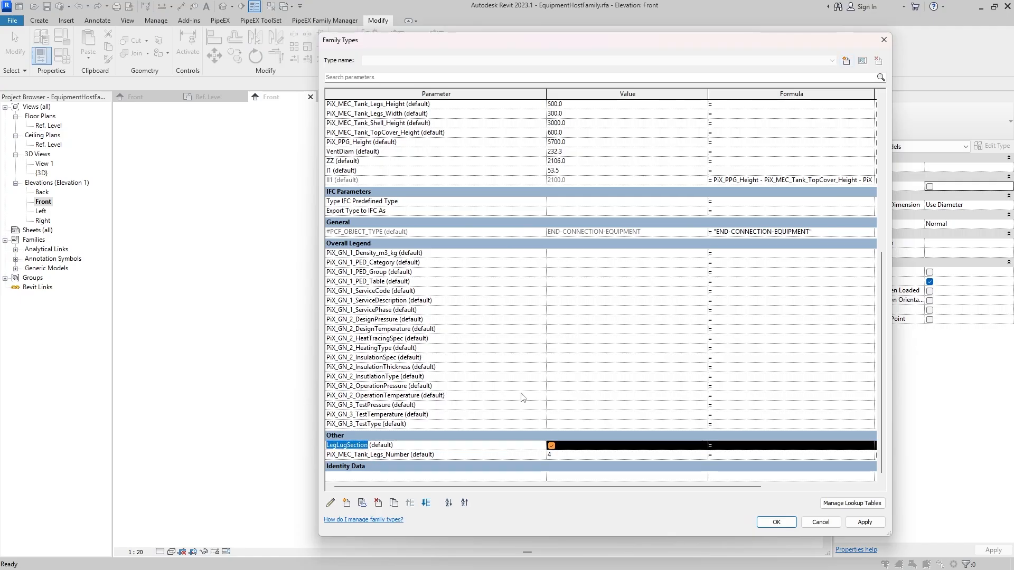
pyautogui.scroll(5, 522, 397)
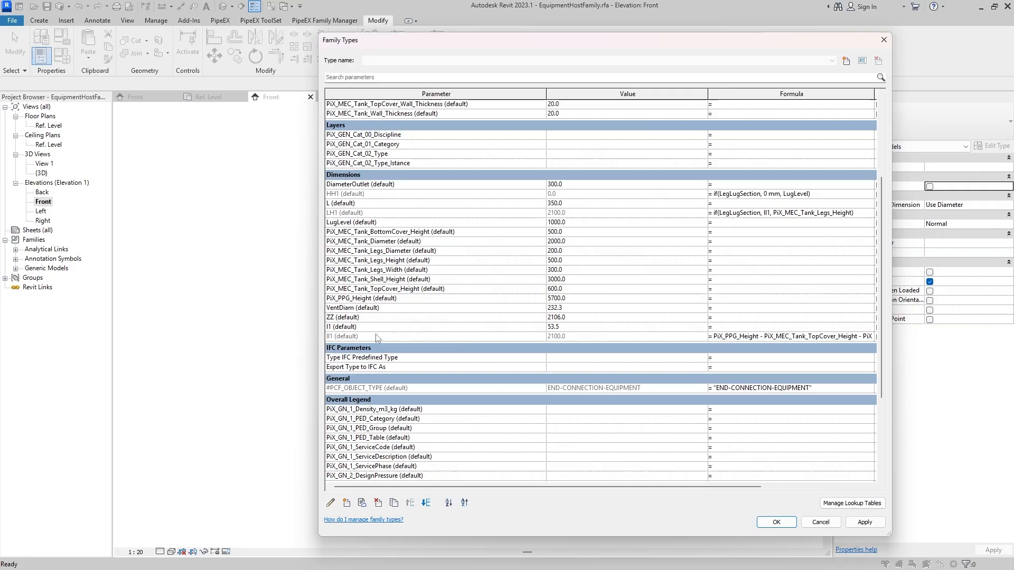
pyautogui.click(729, 317)
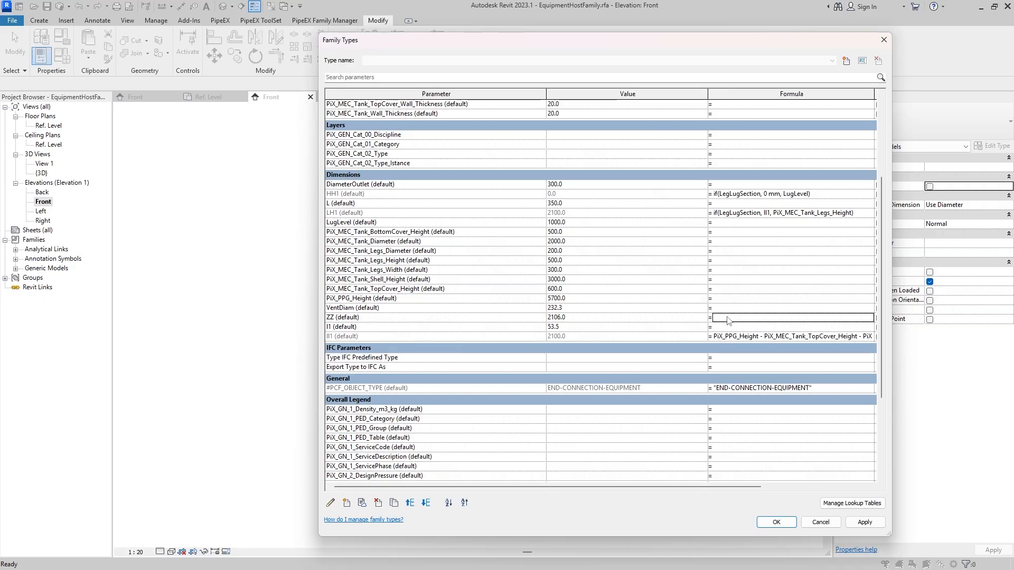
pyautogui.doubleClick(756, 320)
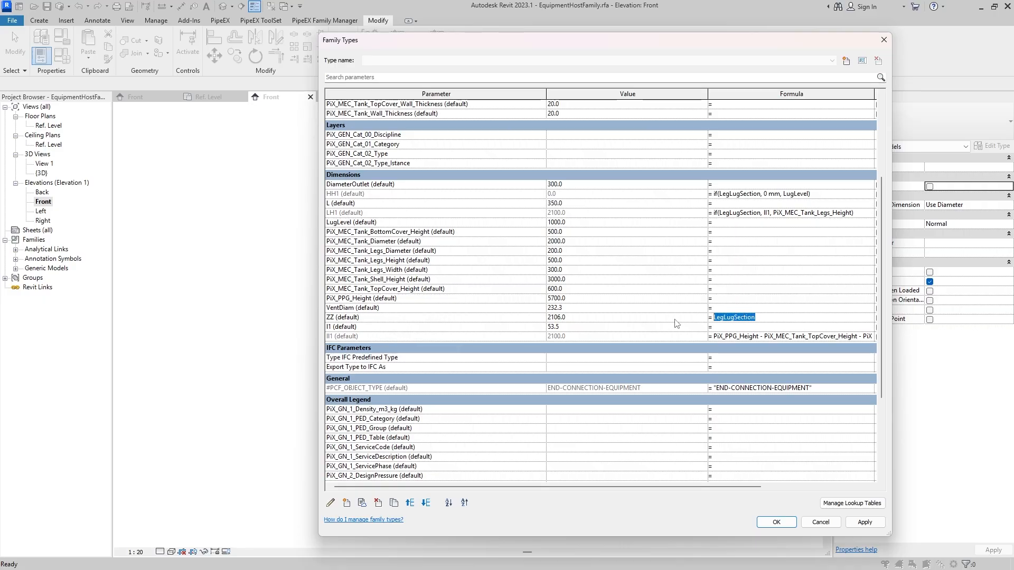
pyautogui.write('If(')
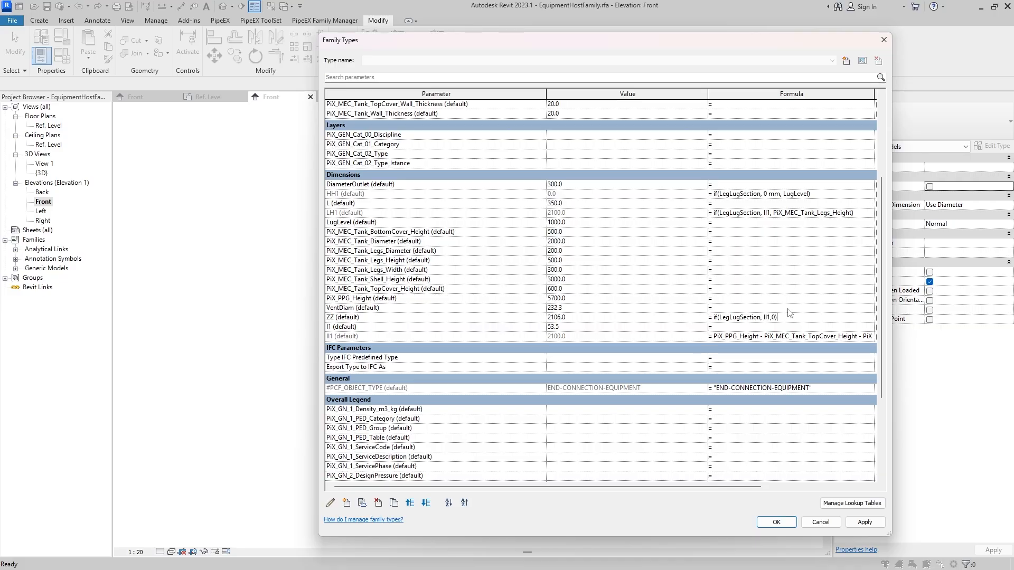
pyautogui.click(776, 522)
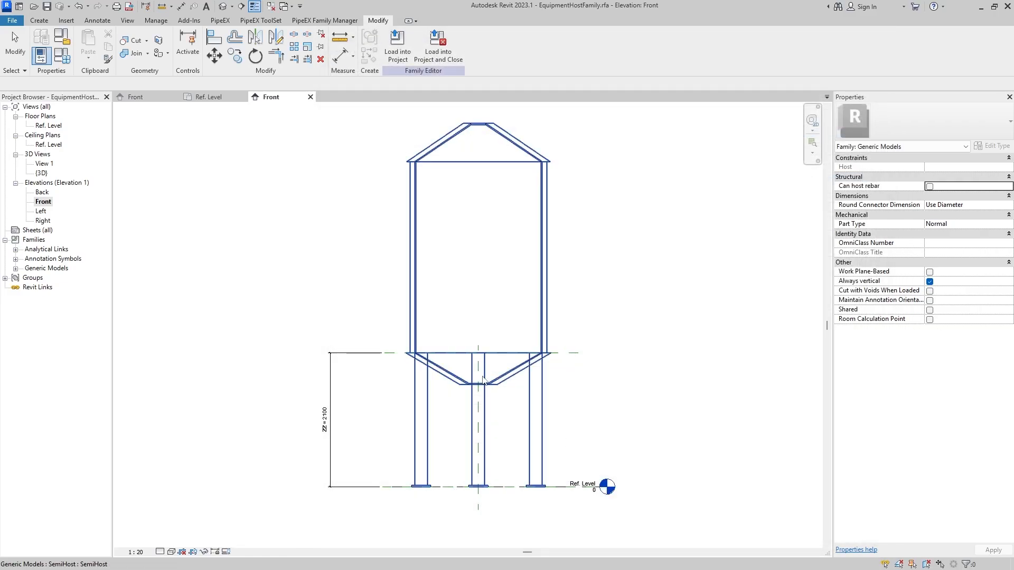
pyautogui.click(63, 56)
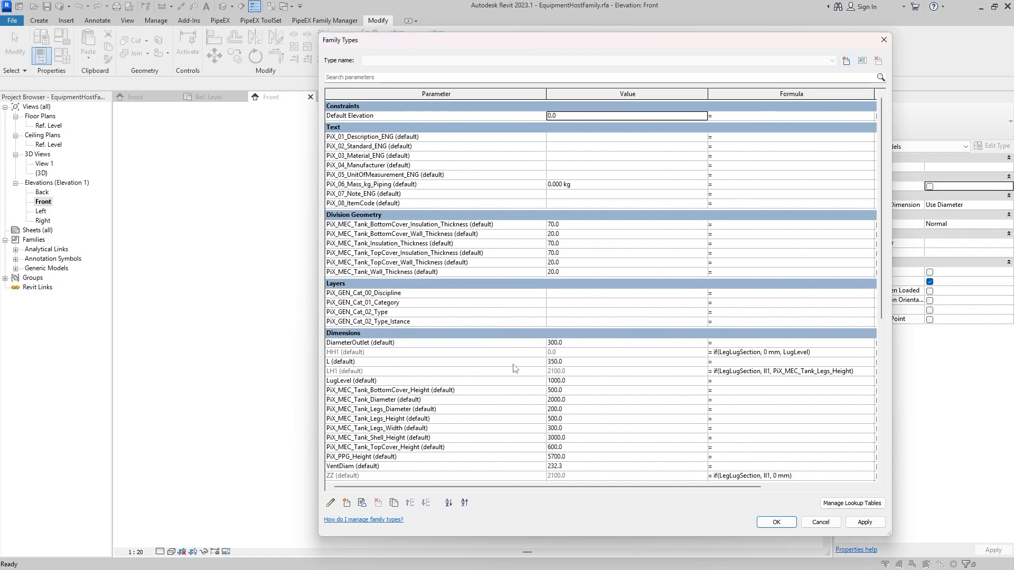
pyautogui.press('Escape')
# Associate the nested SemiHost's LegLugSection and PiX_MEC_Tank_Legs_Number parameters with the host family parameters of the same names.
pyautogui.click(532, 351)
pyautogui.scroll(-3, 961, 425)
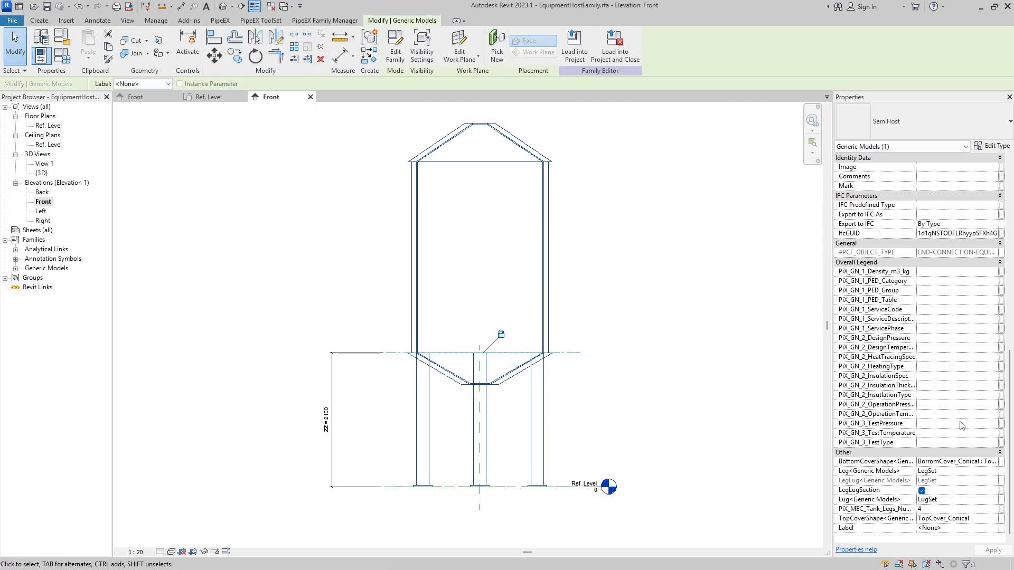
pyautogui.click(1002, 491)
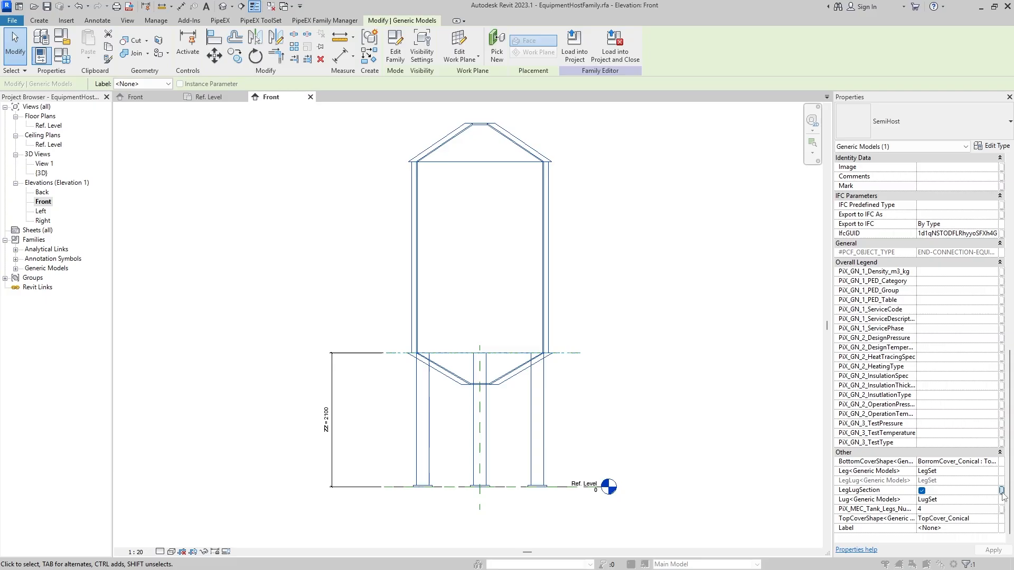
pyautogui.click(457, 258)
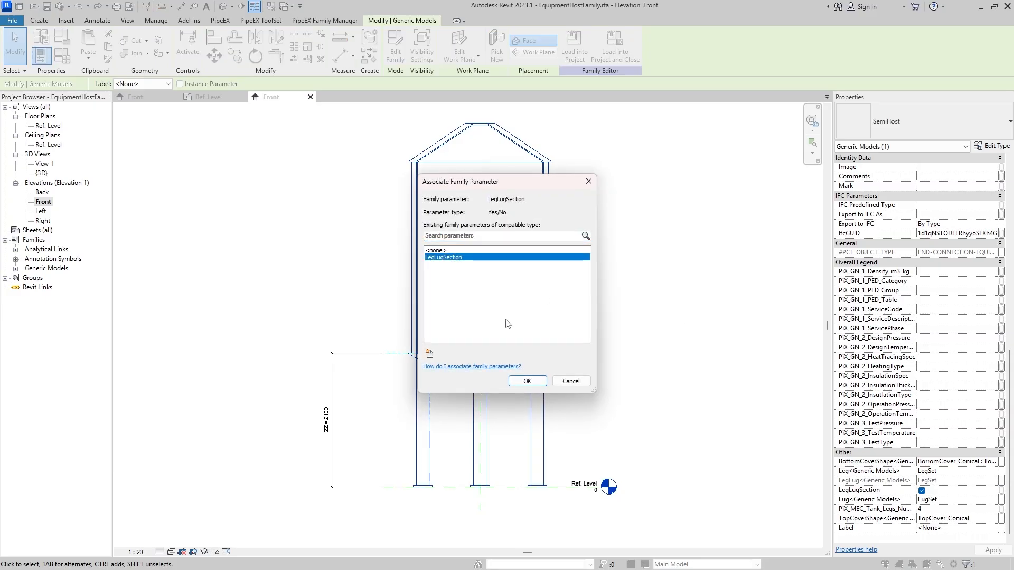
pyautogui.click(527, 381)
pyautogui.moveTo(638, 348); pyautogui.dragTo(623, 332, button='middle')
pyautogui.click(1002, 509)
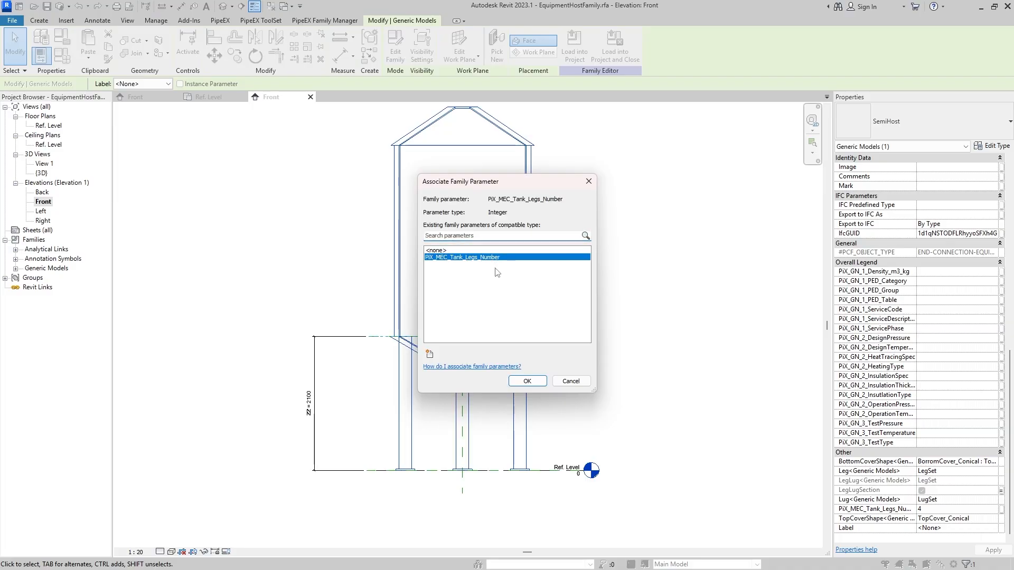
pyautogui.click(527, 381)
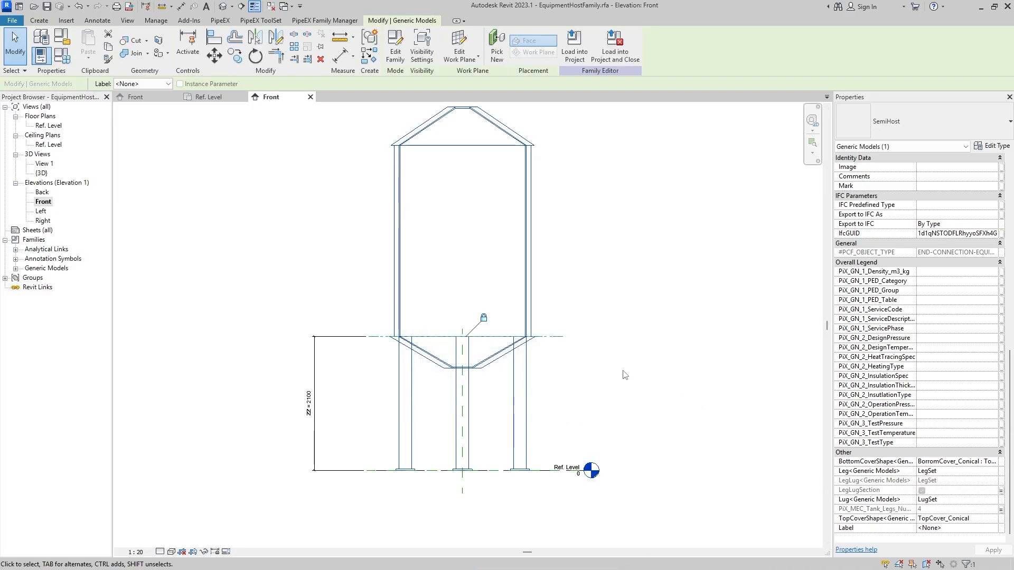
pyautogui.moveTo(623, 371); pyautogui.dragTo(638, 387, button='middle')
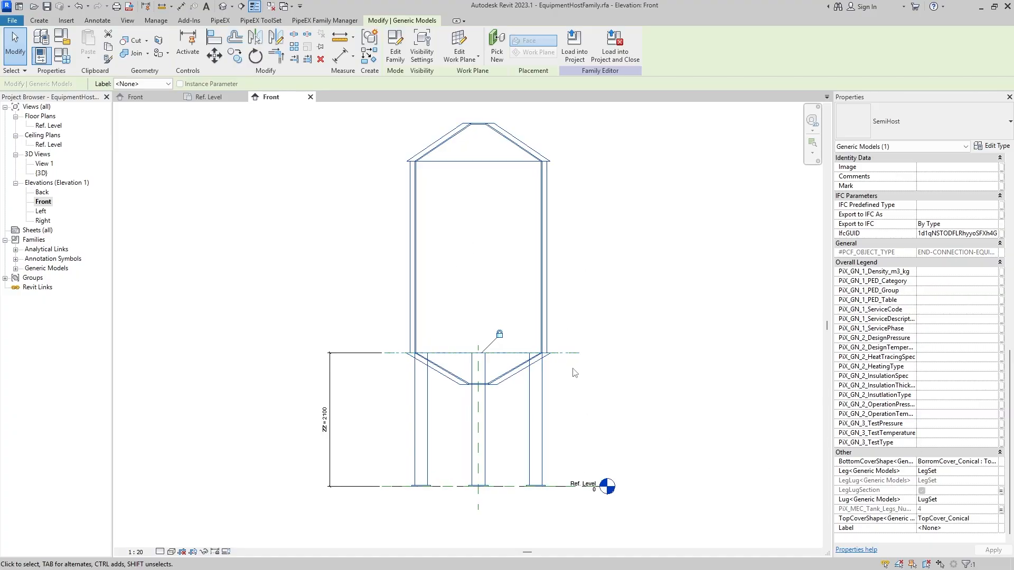
# Try BottomCover_Toro as the SemiHost's BottomCoverShape and switch it back to the BorromCover_Conical type.
pyautogui.click(977, 461)
pyautogui.click(993, 461)
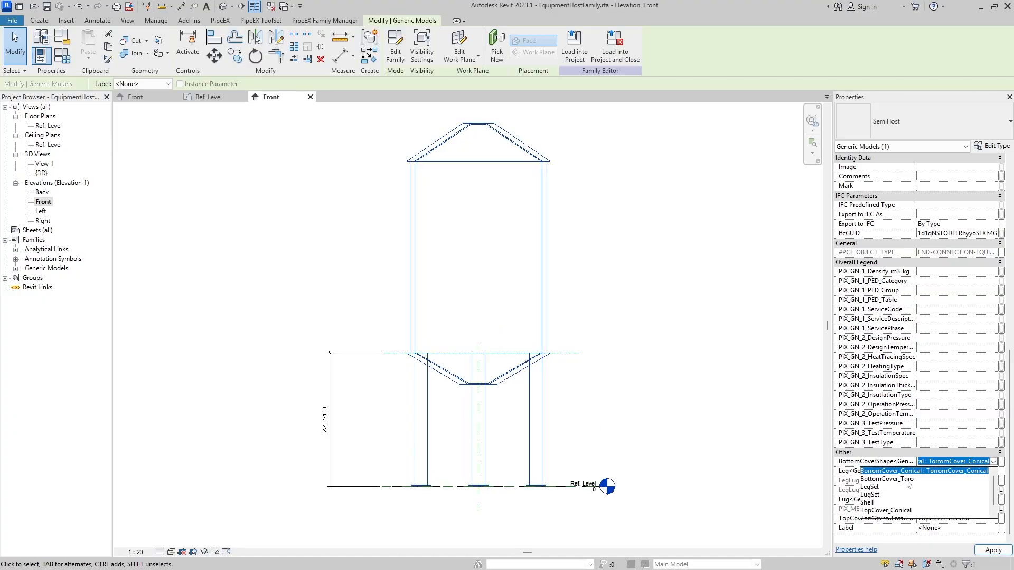
pyautogui.click(906, 479)
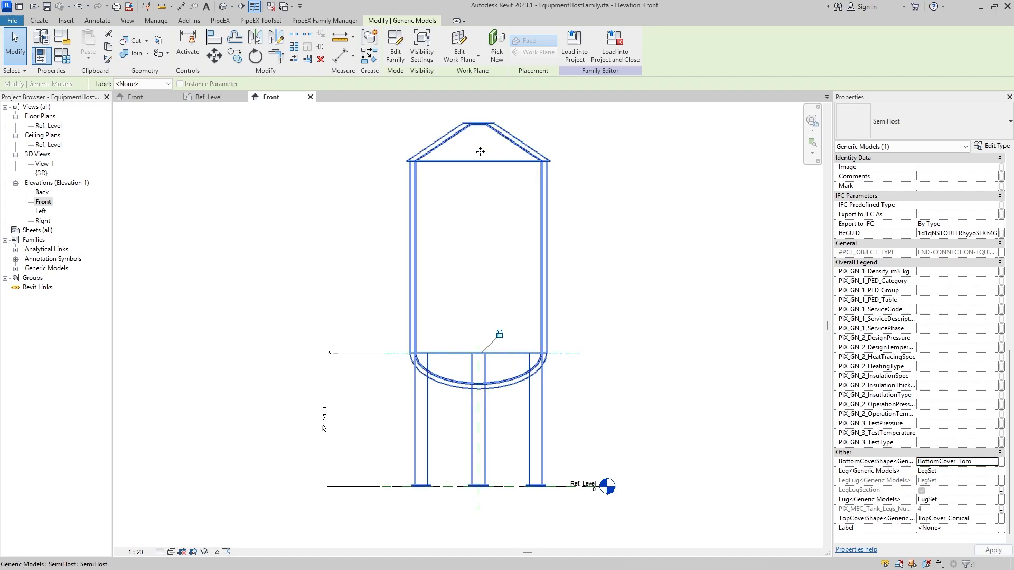
pyautogui.click(995, 462)
pyautogui.click(943, 479)
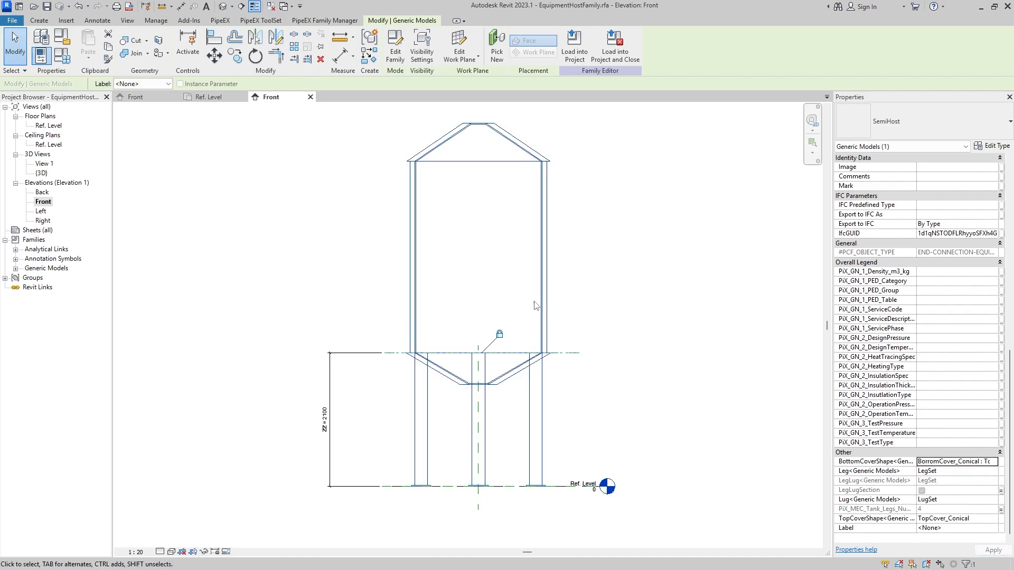
pyautogui.click(995, 462)
pyautogui.click(951, 483)
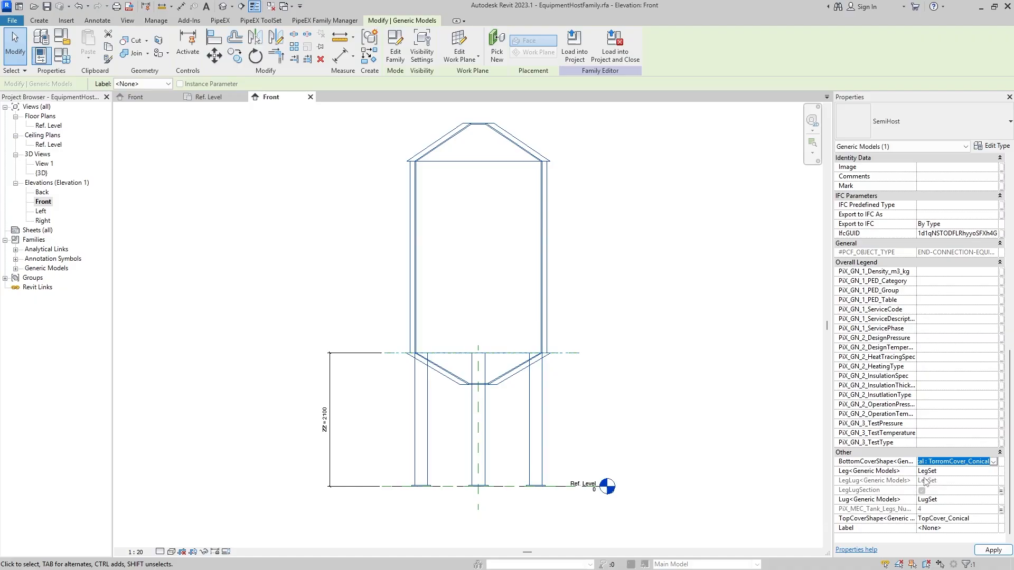
# Set the nested SemiHost's BottomCoverShape to BorromCover_Conical : TorromCover_Conical and deselect the tank.
pyautogui.click(993, 462)
pyautogui.click(991, 472)
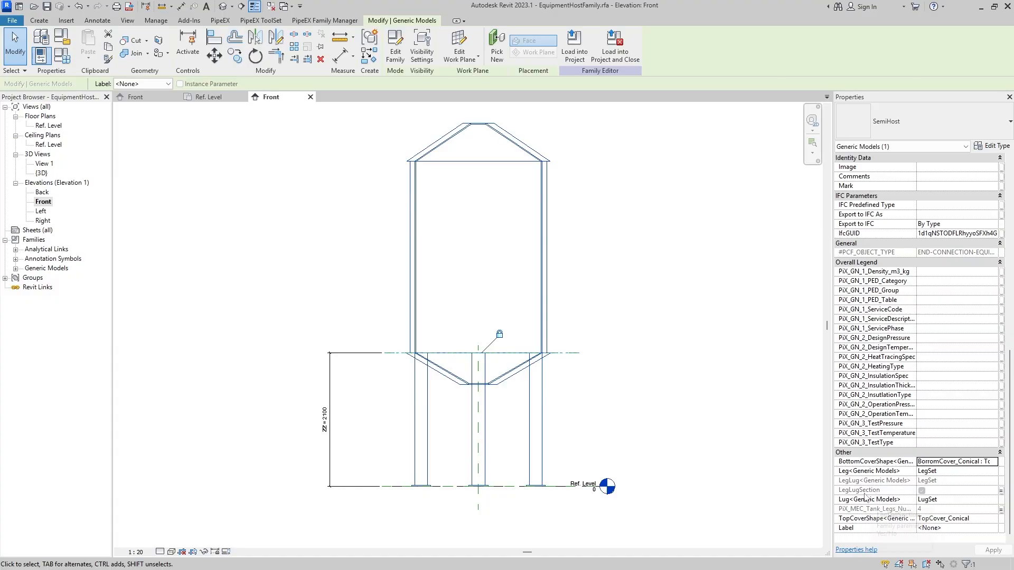
pyautogui.click(678, 306)
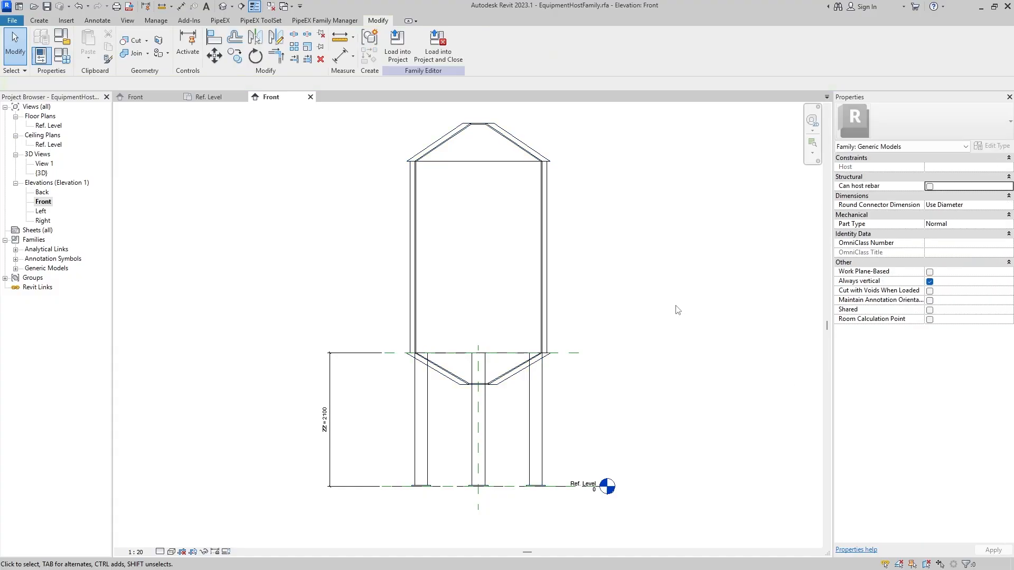
# Associate the nested SemiHost's DiameterOutlet parameter with the host family parameter of the same name.
pyautogui.click(555, 334)
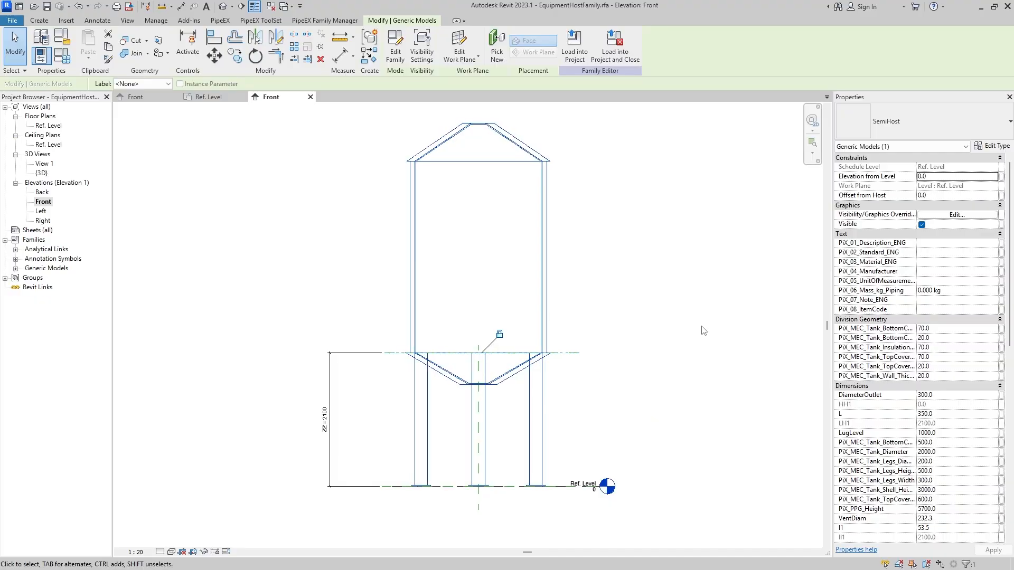
pyautogui.scroll(-4, 938, 381)
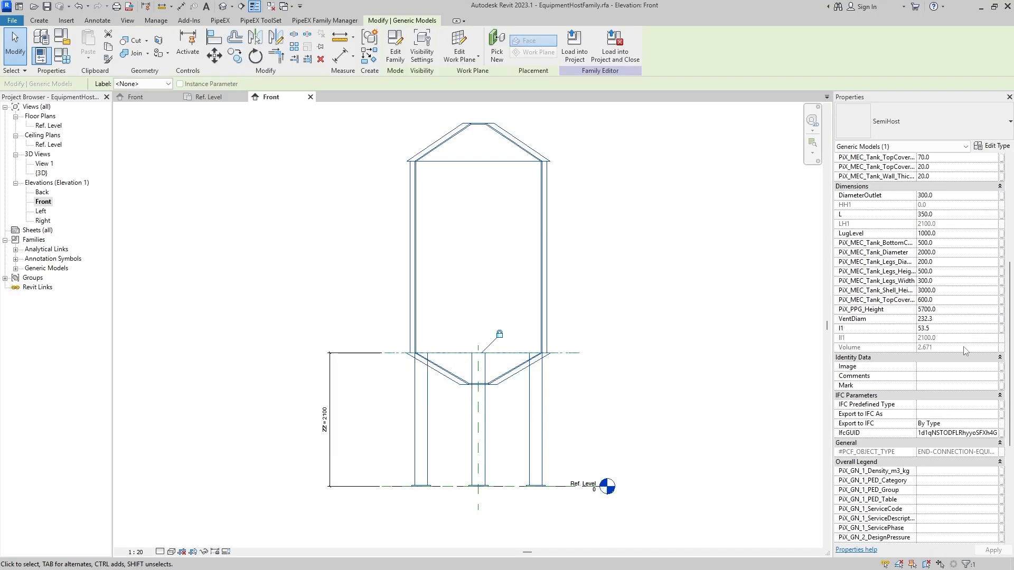
pyautogui.click(1001, 271)
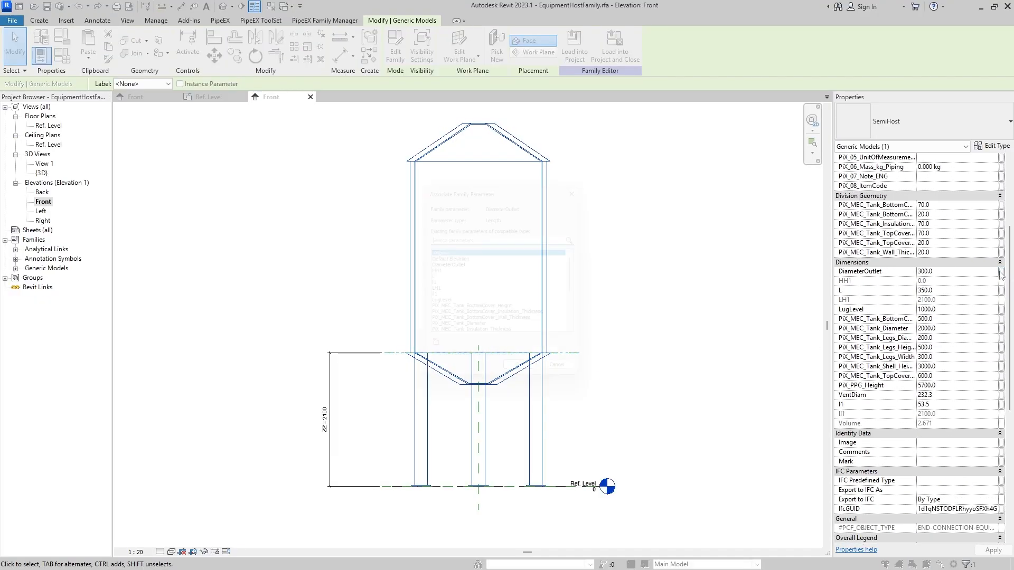
pyautogui.scroll(-3, 476, 266)
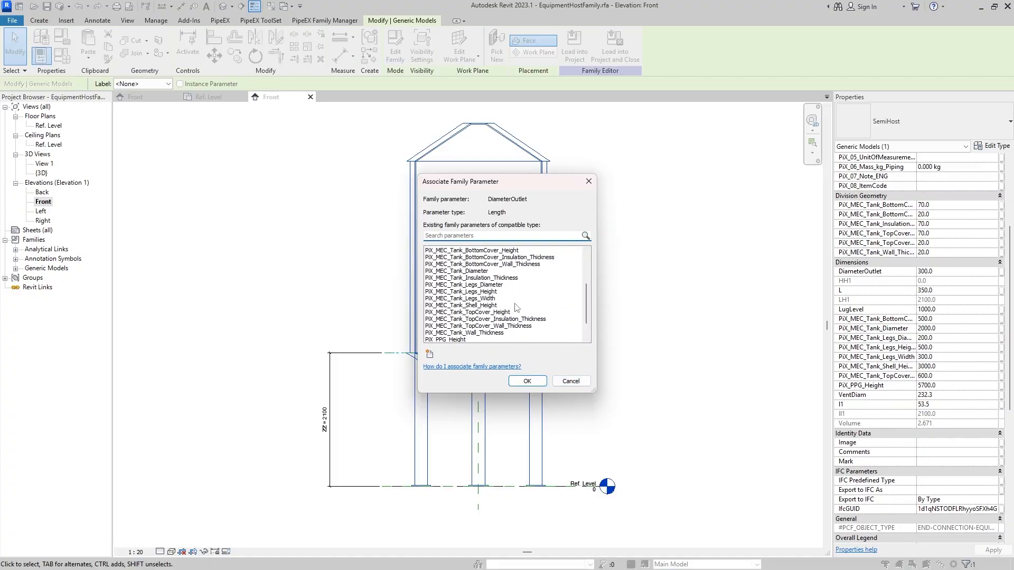
pyautogui.scroll(3, 516, 307)
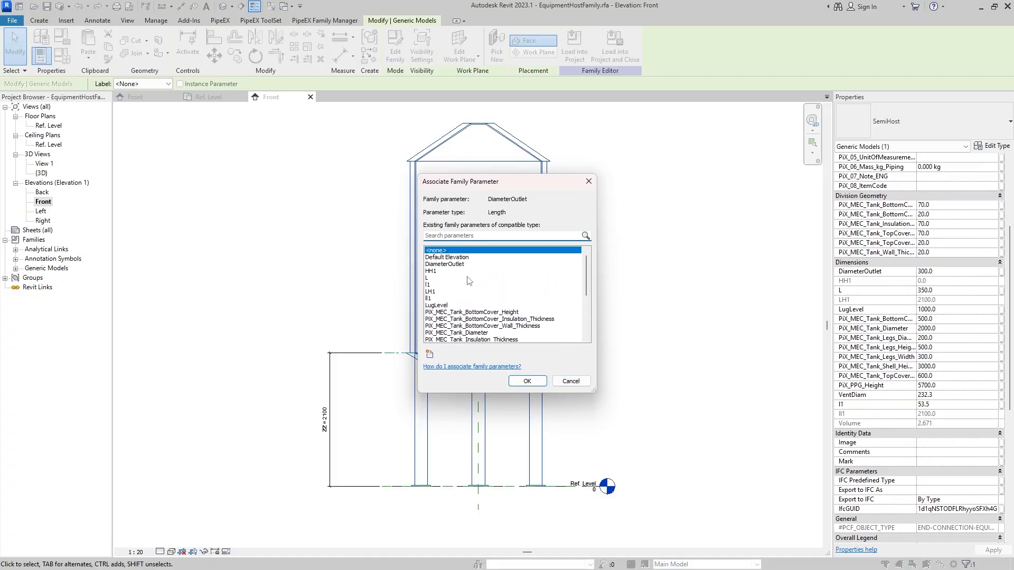
pyautogui.click(445, 264)
pyautogui.click(527, 381)
# Associate the SemiHost's L and LugLevel parameters with the matching host family parameters.
pyautogui.click(1001, 290)
pyautogui.click(426, 278)
pyautogui.click(527, 382)
pyautogui.click(1001, 310)
pyautogui.click(437, 305)
pyautogui.click(527, 381)
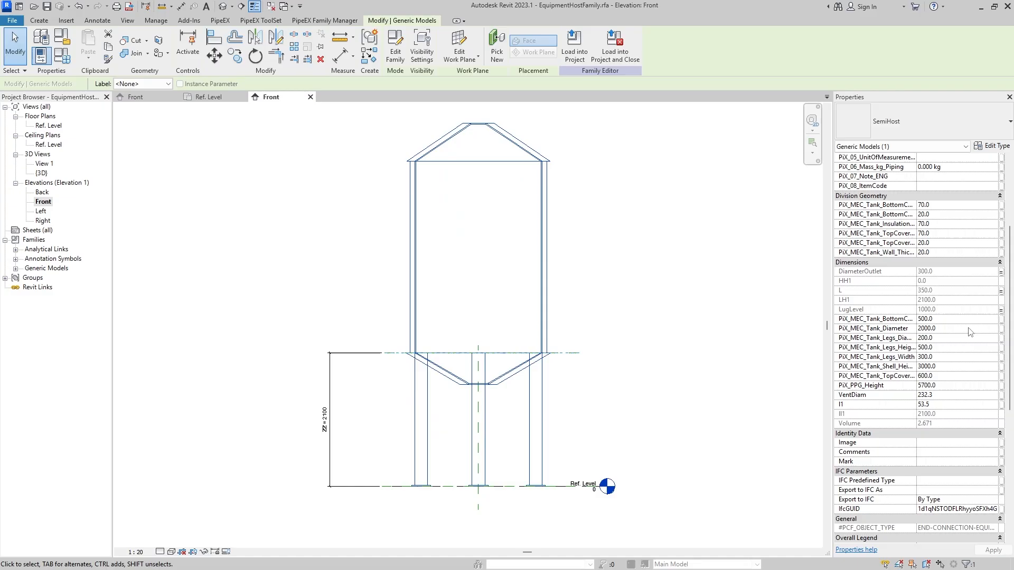
# Associate PiX_MEC_Tank_BottomCover_Height and PiX_MEC_Tank_Diameter of the SemiHost with the same-named host family parameters.
pyautogui.click(1001, 319)
pyautogui.click(543, 312)
pyautogui.click(527, 381)
pyautogui.click(1001, 328)
pyautogui.click(516, 319)
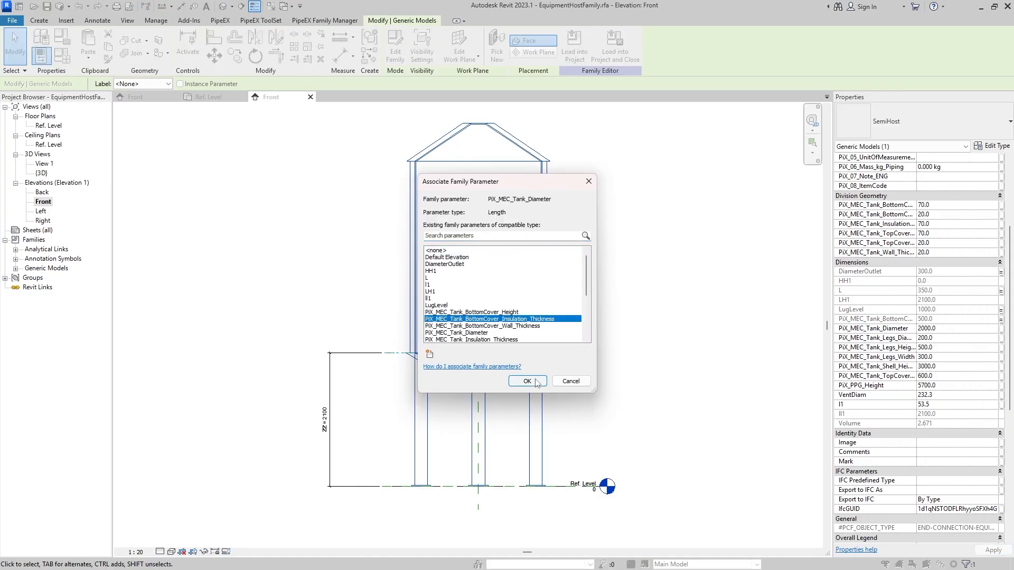
pyautogui.scroll(-1, 517, 318)
pyautogui.scroll(-2, 528, 311)
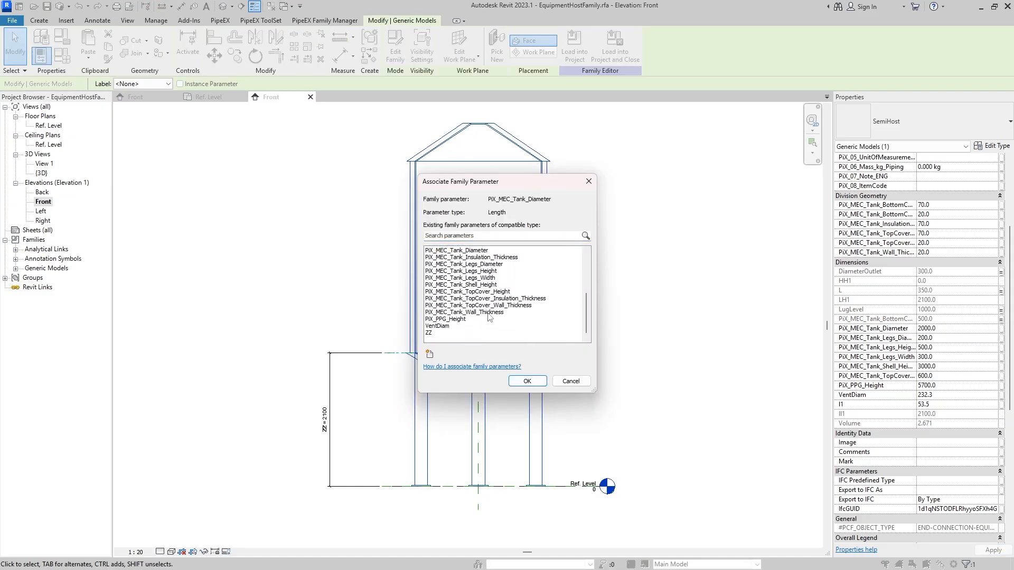
pyautogui.scroll(-1, 509, 307)
pyautogui.click(491, 271)
pyautogui.click(527, 382)
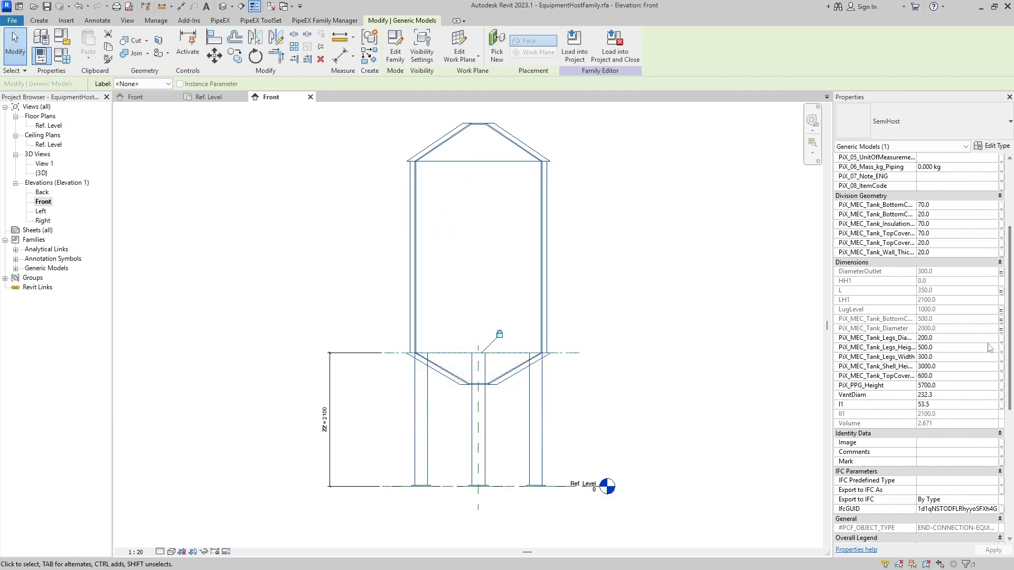
# Widen the instance properties to show full parameter names and associate PiX_MEC_Tank_Legs_Diameter with its host family counterpart.
pyautogui.click(1001, 338)
pyautogui.click(571, 381)
pyautogui.moveTo(832, 346); pyautogui.dragTo(646, 346)
pyautogui.click(1001, 338)
pyautogui.scroll(-2, 515, 305)
pyautogui.click(515, 305)
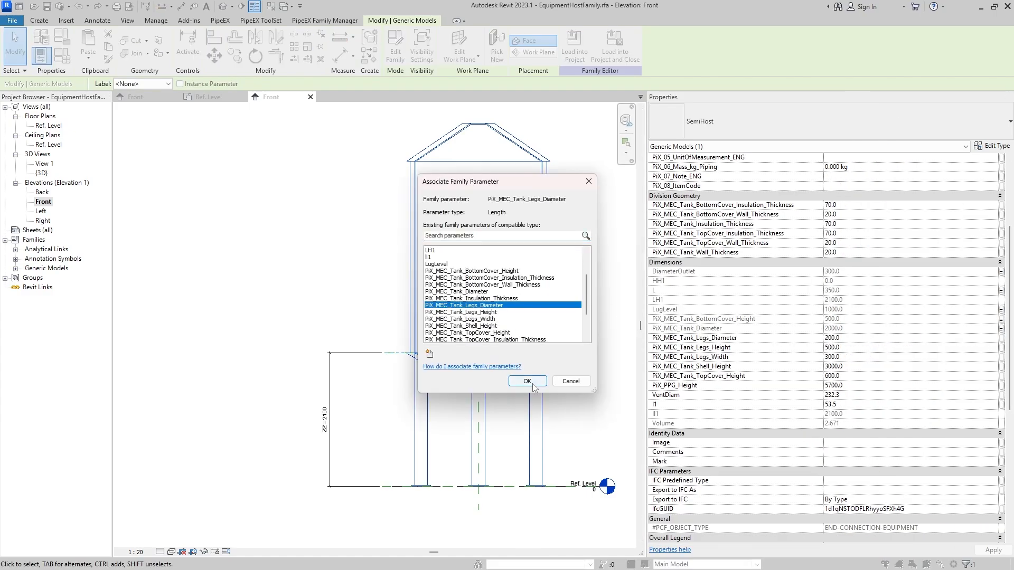
pyautogui.click(527, 381)
# Associate the SemiHost's PiX_MEC_Tank_Legs_Height and PiX_MEC_Tank_Legs_Width with the host family parameters of the same names.
pyautogui.click(1001, 347)
pyautogui.scroll(-2, 512, 298)
pyautogui.click(511, 312)
pyautogui.click(527, 381)
pyautogui.click(1001, 357)
pyautogui.scroll(-2, 507, 303)
pyautogui.click(491, 298)
pyautogui.click(527, 382)
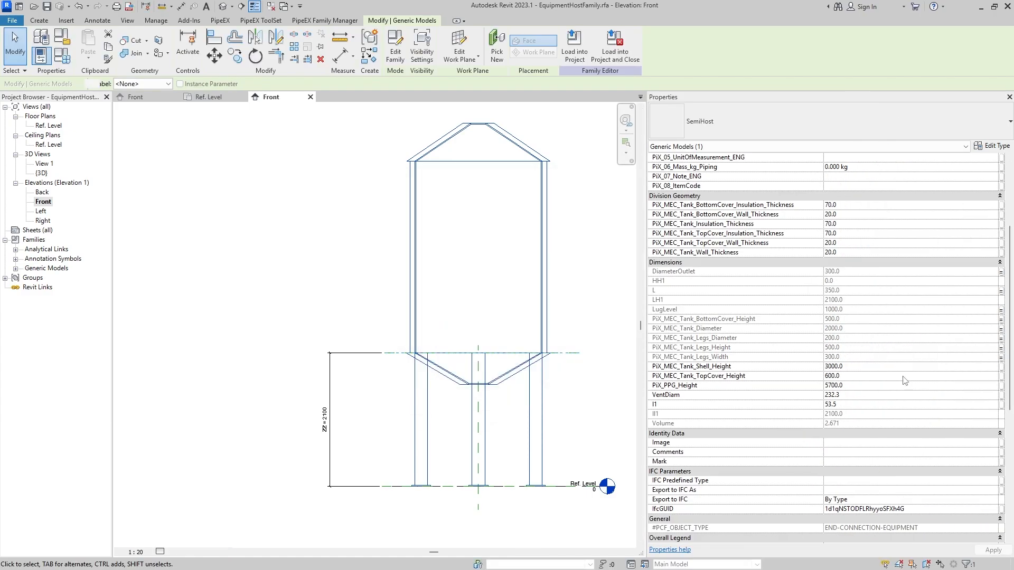
# Associate the SemiHost's PiX_MEC_Tank_Shell_Height and PiX_MEC_Tank_TopCover_Height with the matching host family parameters.
pyautogui.click(1001, 366)
pyautogui.scroll(-2, 507, 306)
pyautogui.click(492, 305)
pyautogui.click(527, 381)
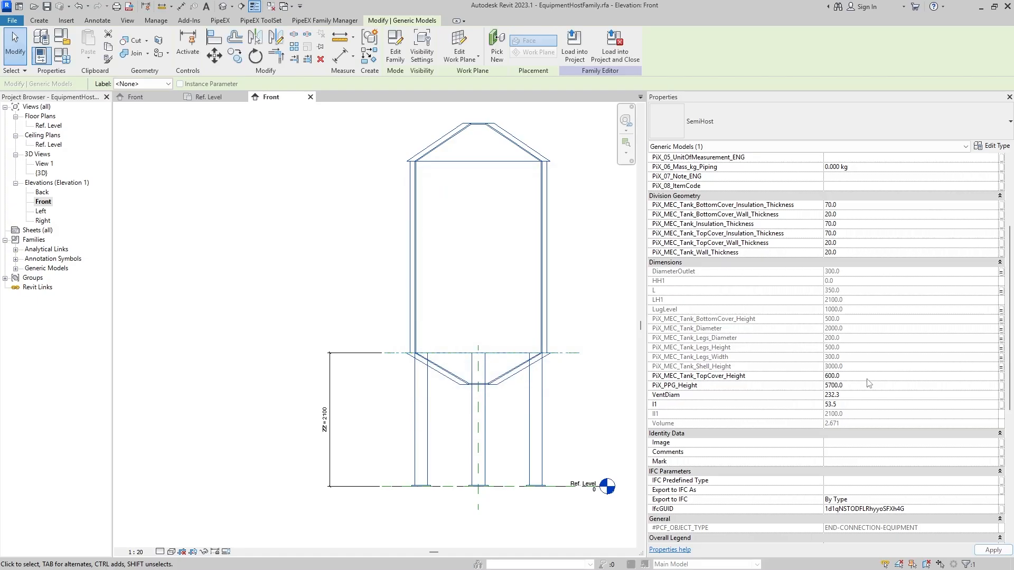
pyautogui.click(1001, 376)
pyautogui.scroll(-2, 507, 306)
pyautogui.click(491, 291)
pyautogui.click(527, 380)
# Associate the SemiHost's PiX_PPG_Height, VentDiam and I1 parameters with the same-named host family parameters.
pyautogui.click(1001, 386)
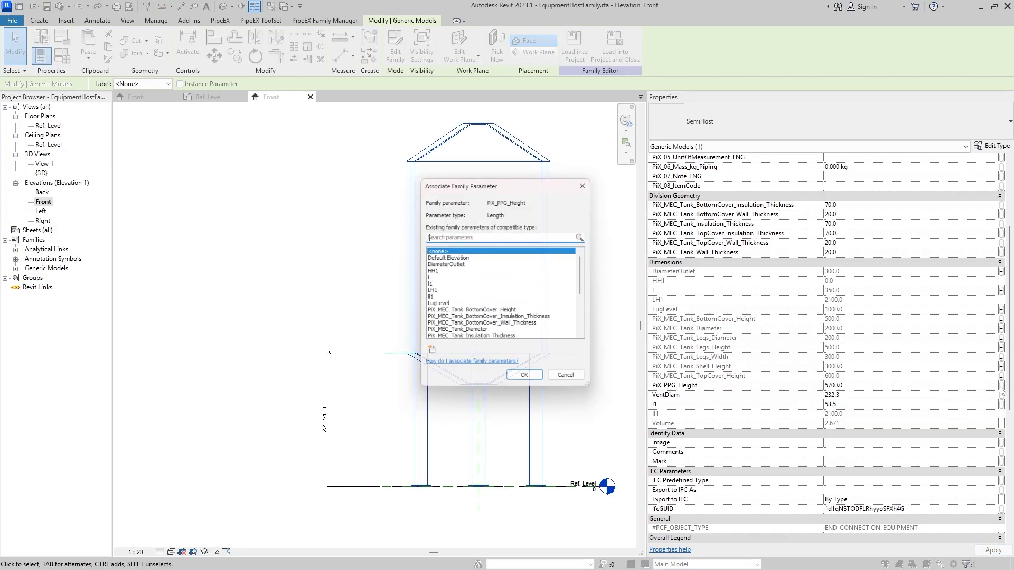
pyautogui.scroll(-3, 454, 319)
pyautogui.click(454, 320)
pyautogui.click(527, 381)
pyautogui.click(1001, 395)
pyautogui.scroll(-3, 443, 325)
pyautogui.click(443, 326)
pyautogui.click(527, 381)
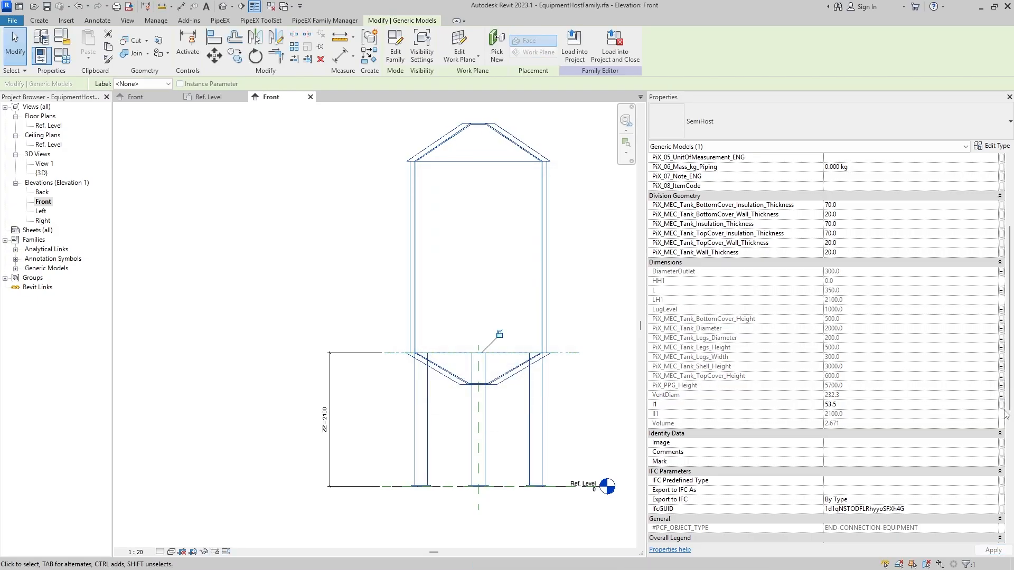
pyautogui.click(1001, 404)
pyautogui.click(431, 287)
pyautogui.click(527, 381)
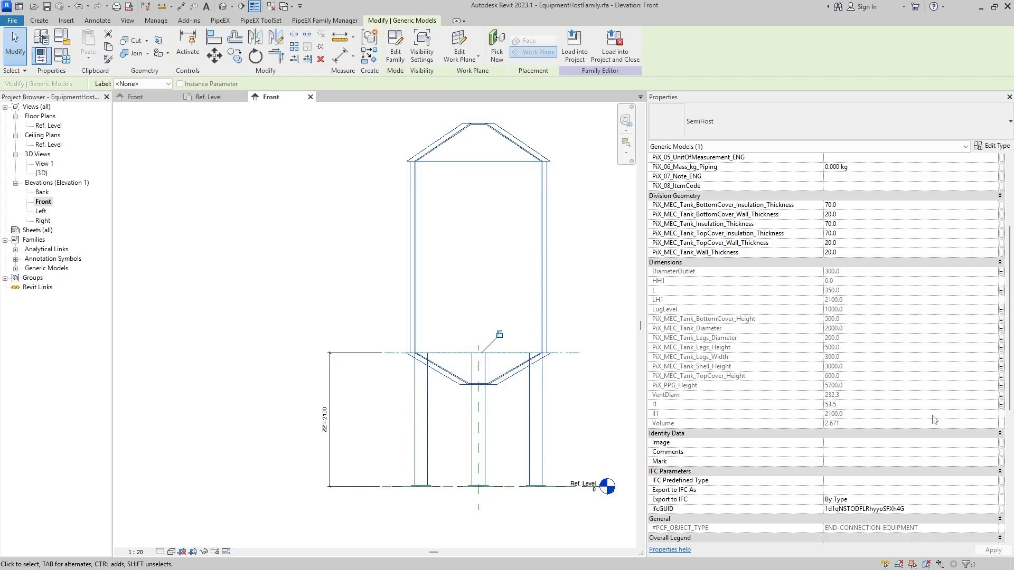
# Associate the SemiHost's PiX_MEC_Tank_BottomCover_Insulation_Thickness and PiX_MEC_Tank_BottomCover_Wall_Thickness with their host family counterparts.
pyautogui.click(1001, 328)
pyautogui.click(491, 319)
pyautogui.click(527, 381)
pyautogui.click(1001, 338)
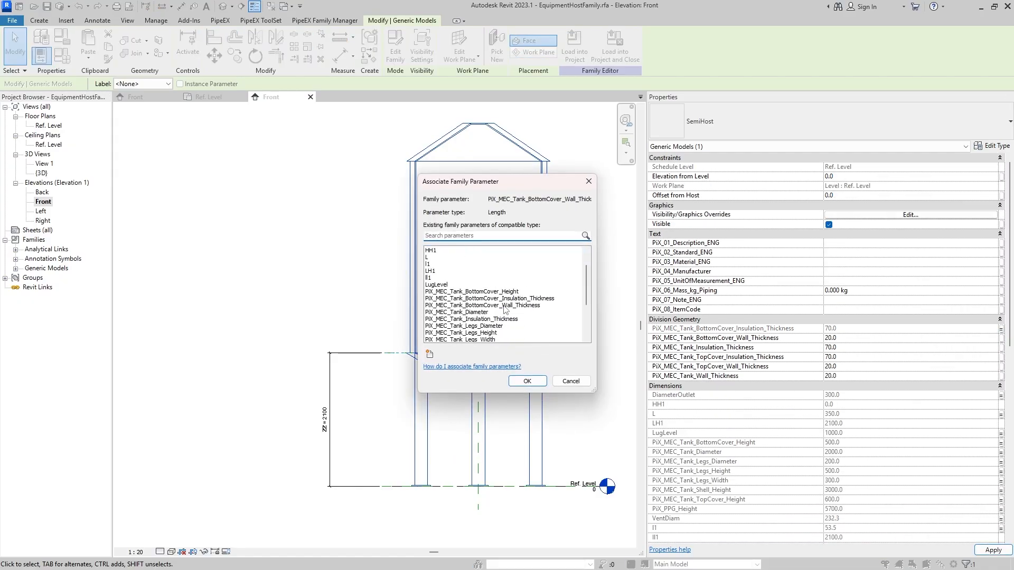
pyautogui.click(476, 306)
pyautogui.click(527, 382)
# Associate the SemiHost's PiX_MEC_Tank_Insulation_Thickness and PiX_MEC_Tank_TopCover_Insulation_Thickness with the same-named host family parameters.
pyautogui.click(1002, 347)
pyautogui.scroll(-3, 478, 317)
pyautogui.click(471, 257)
pyautogui.click(527, 381)
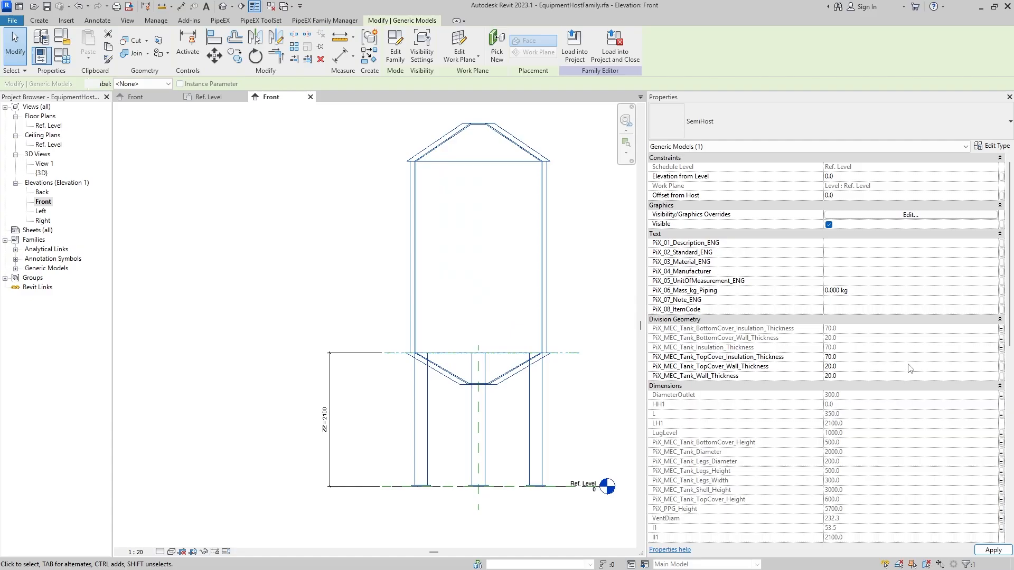
pyautogui.click(1002, 357)
pyautogui.click(485, 298)
# Associate the SemiHost's PiX_MEC_Tank_TopCover_Wall_Thickness and PiX_MEC_Tank_Wall_Thickness with the matching host parameters and deselect the tank.
pyautogui.click(1001, 367)
pyautogui.scroll(-3, 520, 312)
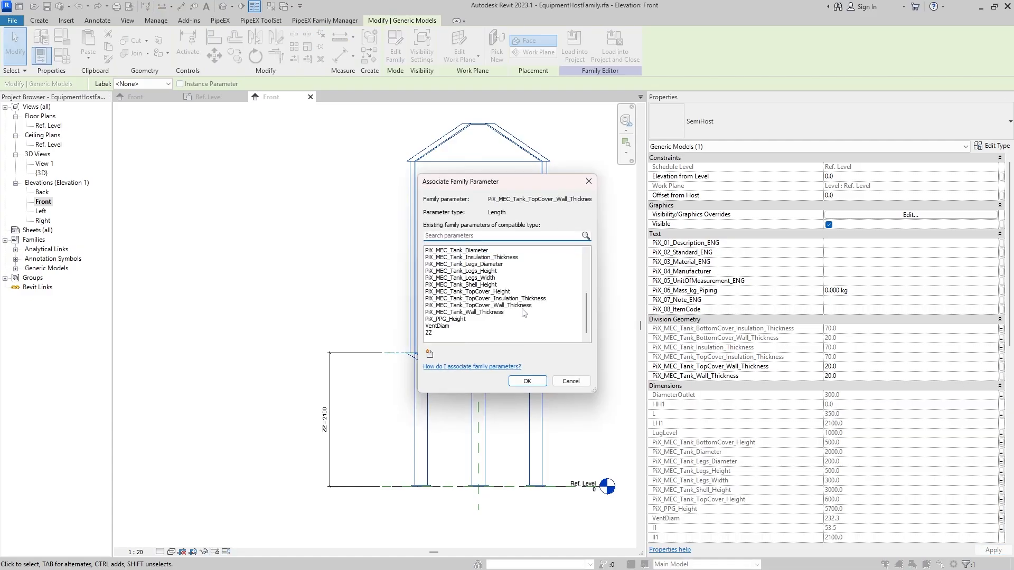
pyautogui.click(517, 306)
pyautogui.click(529, 381)
pyautogui.click(1001, 376)
pyautogui.scroll(-3, 502, 312)
pyautogui.click(491, 312)
pyautogui.click(528, 382)
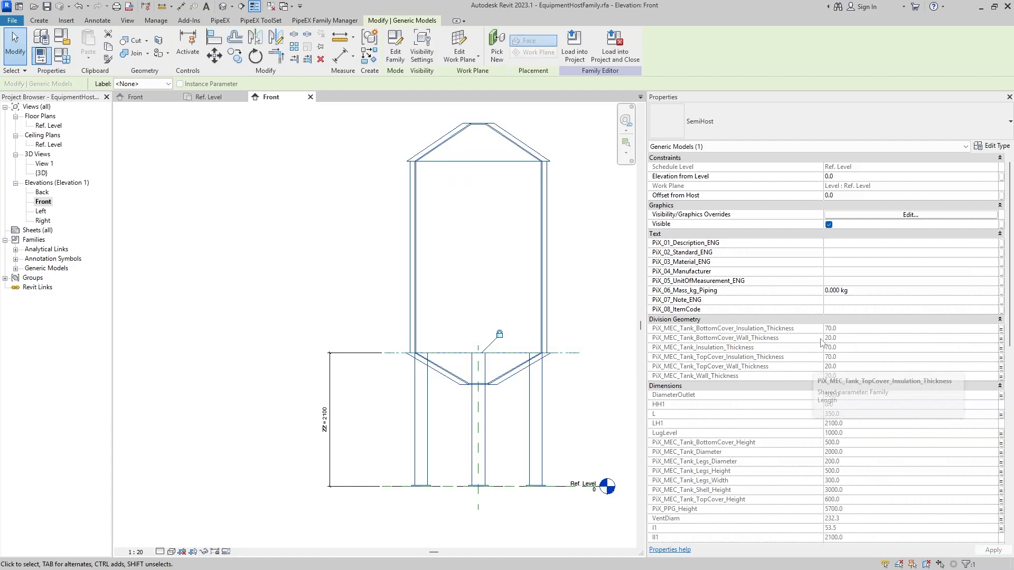
pyautogui.scroll(-10, 807, 367)
pyautogui.moveTo(507, 332); pyautogui.dragTo(413, 333, button='middle')
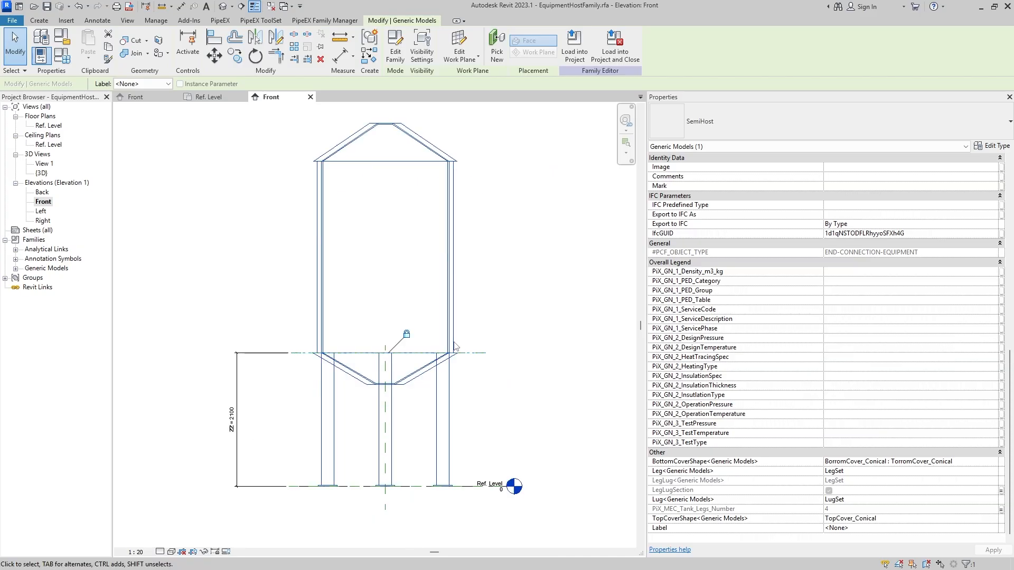
pyautogui.click(500, 307)
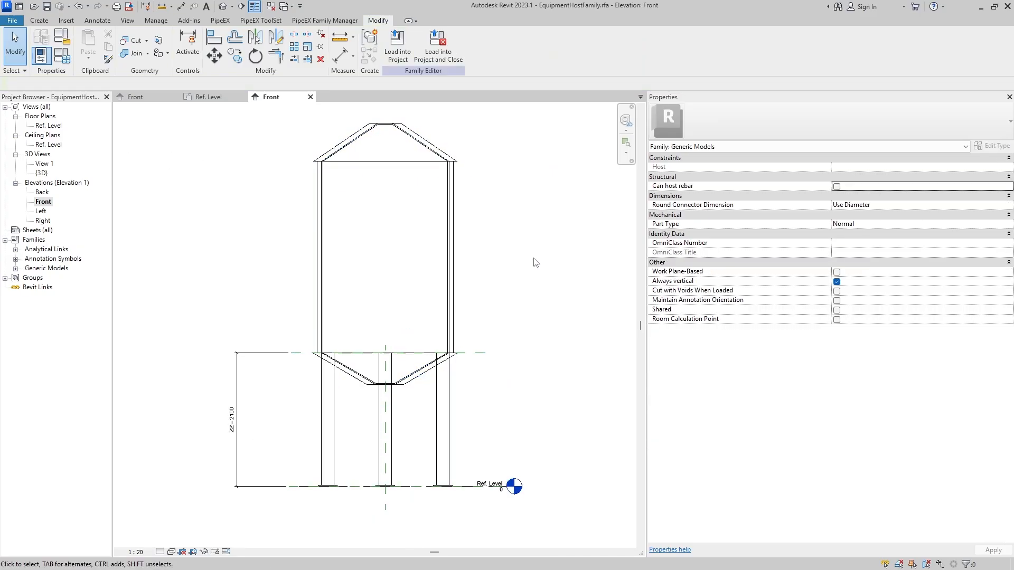
# Test the tank's support variants by applying LegLugSection off and then on again in the family types.
pyautogui.click(61, 55)
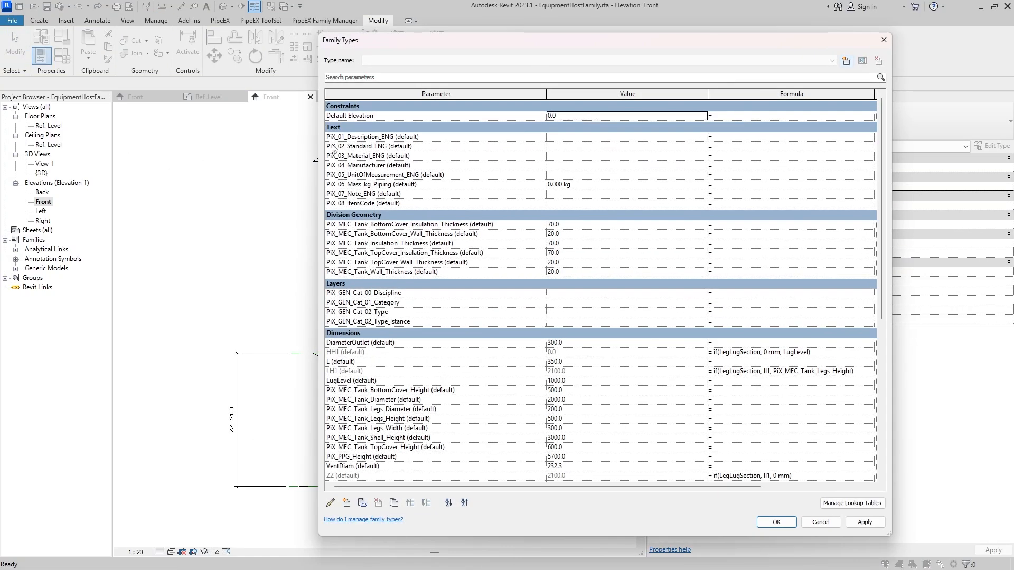
pyautogui.moveTo(318, 45); pyautogui.dragTo(473, 137)
pyautogui.moveTo(550, 140); pyautogui.dragTo(566, 84)
pyautogui.scroll(-15, 716, 299)
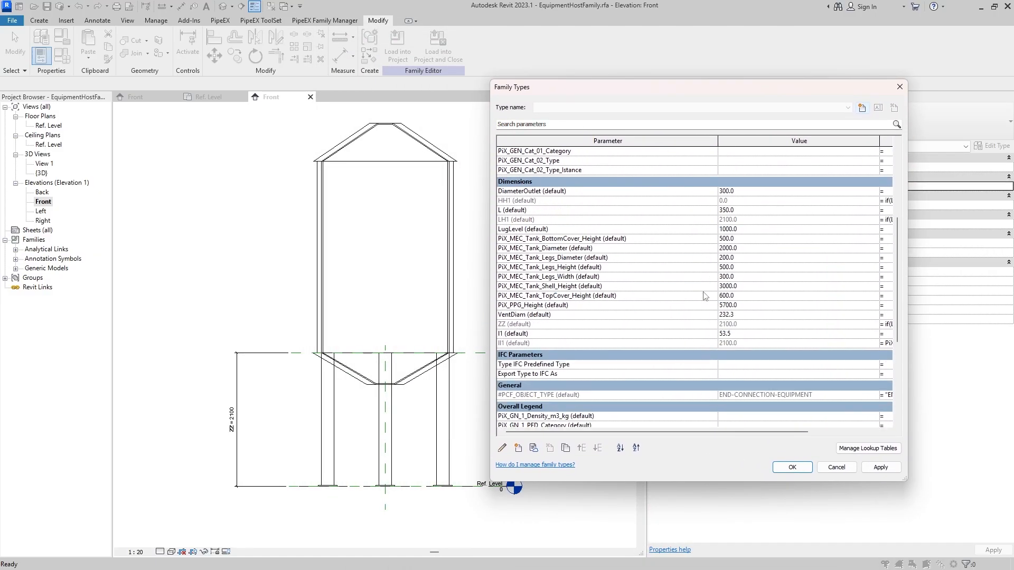
pyautogui.click(723, 386)
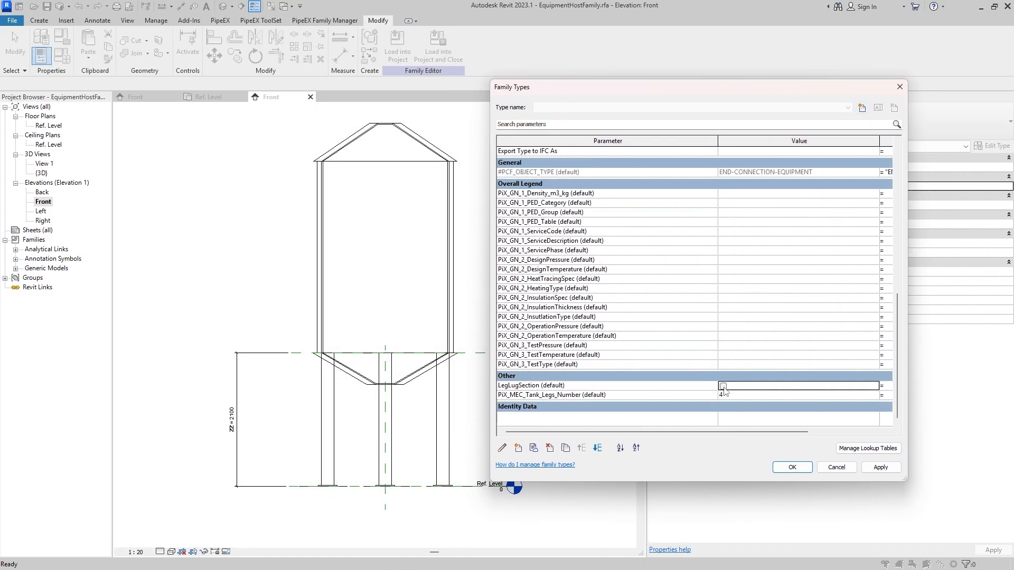
pyautogui.click(880, 468)
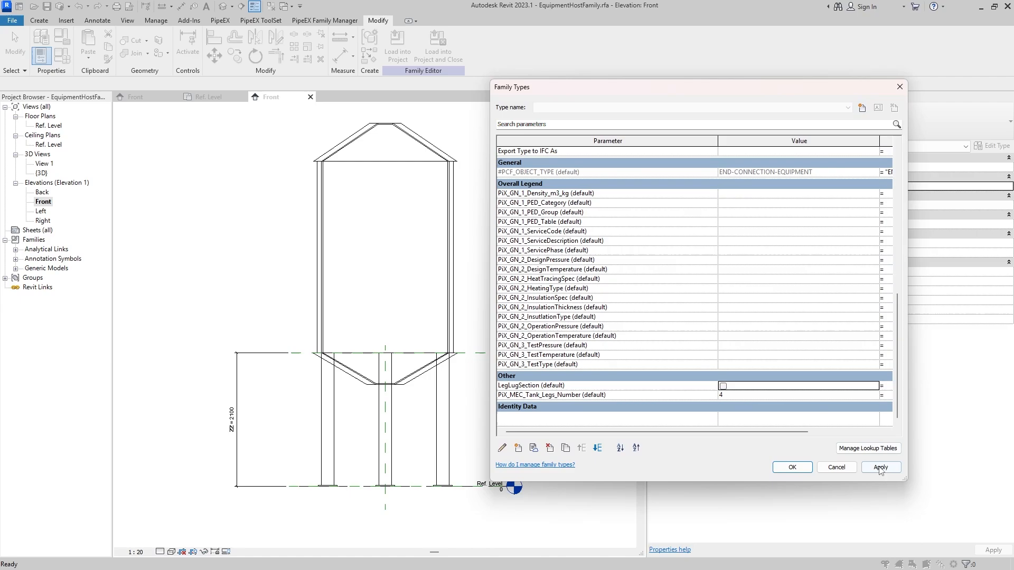
pyautogui.click(731, 387)
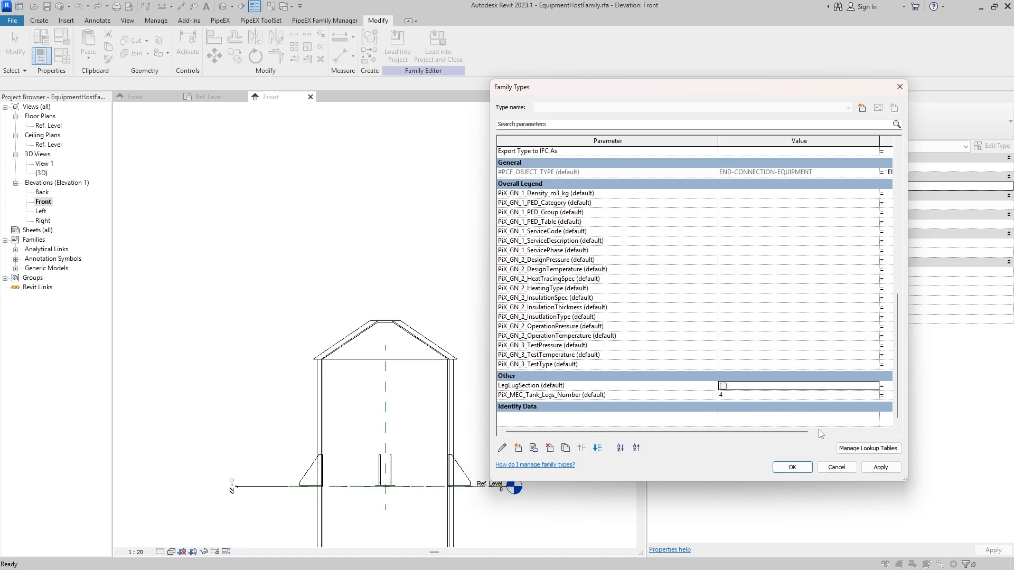
pyautogui.click(881, 467)
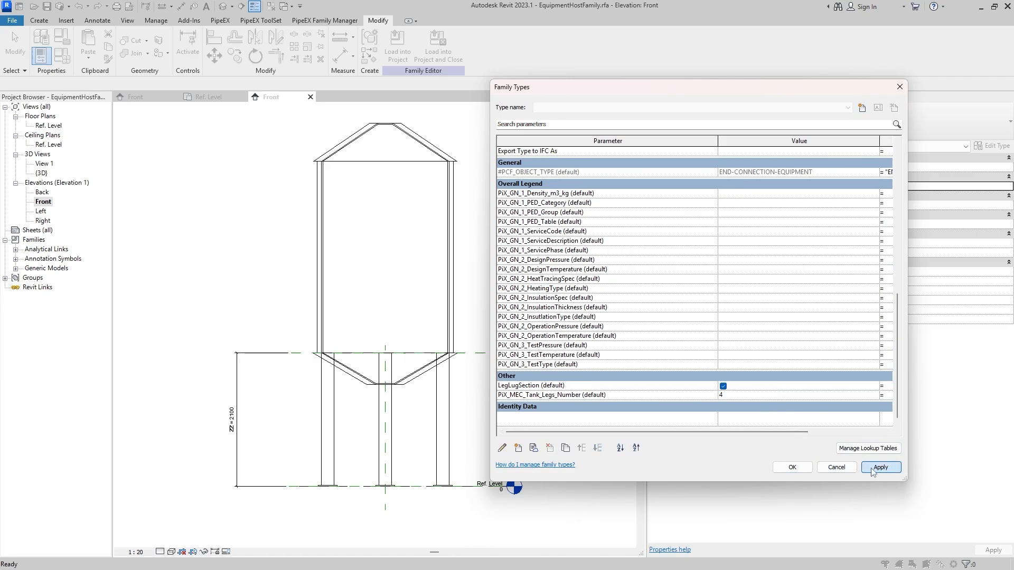
pyautogui.click(792, 467)
pyautogui.moveTo(502, 435); pyautogui.dragTo(443, 388, button='middle')
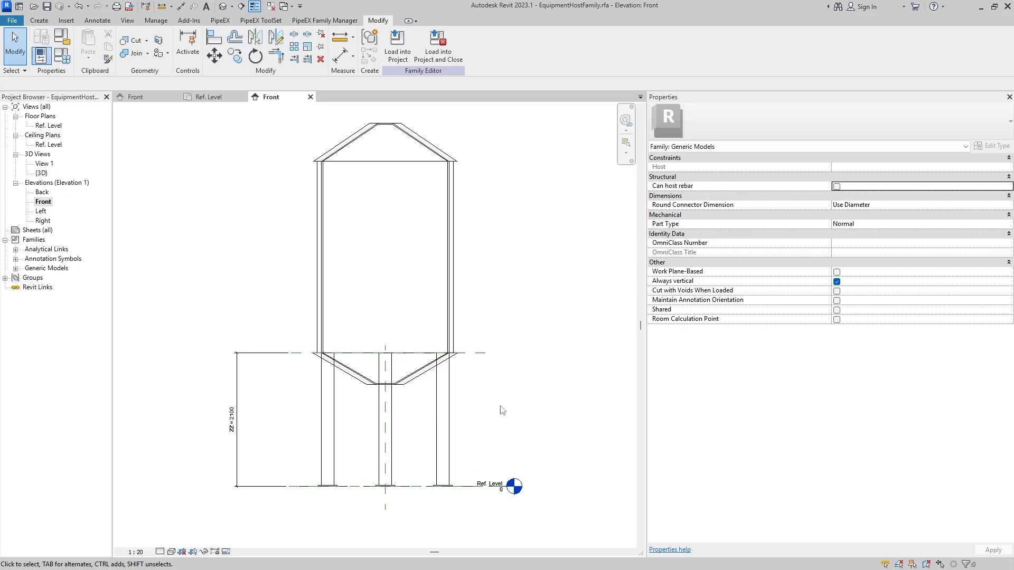
# Repeat the LegLugSection test in the family types, disabling and re-enabling it to check the ZZ-driven tank position.
pyautogui.click(63, 56)
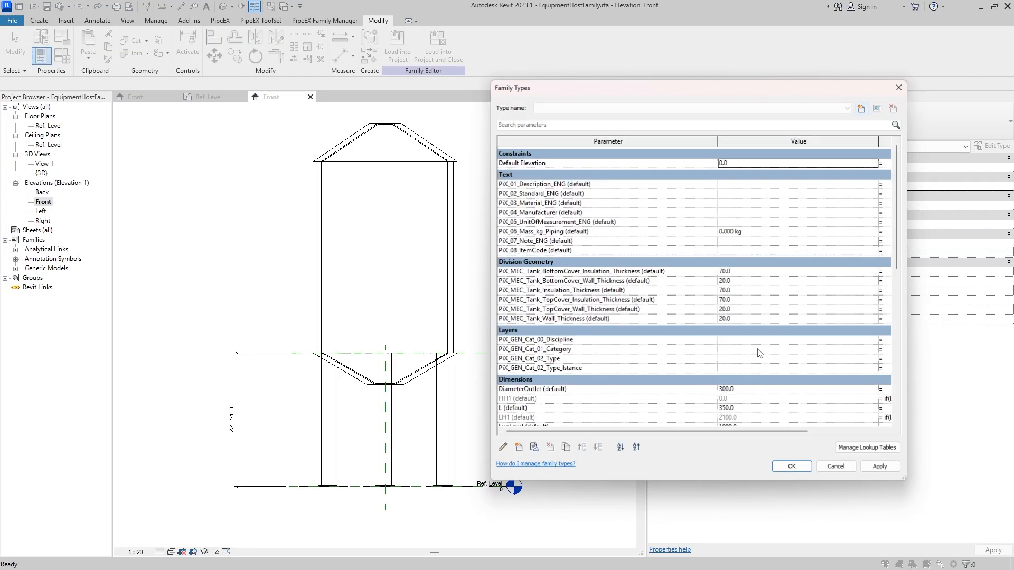
pyautogui.scroll(-10, 755, 373)
pyautogui.click(723, 386)
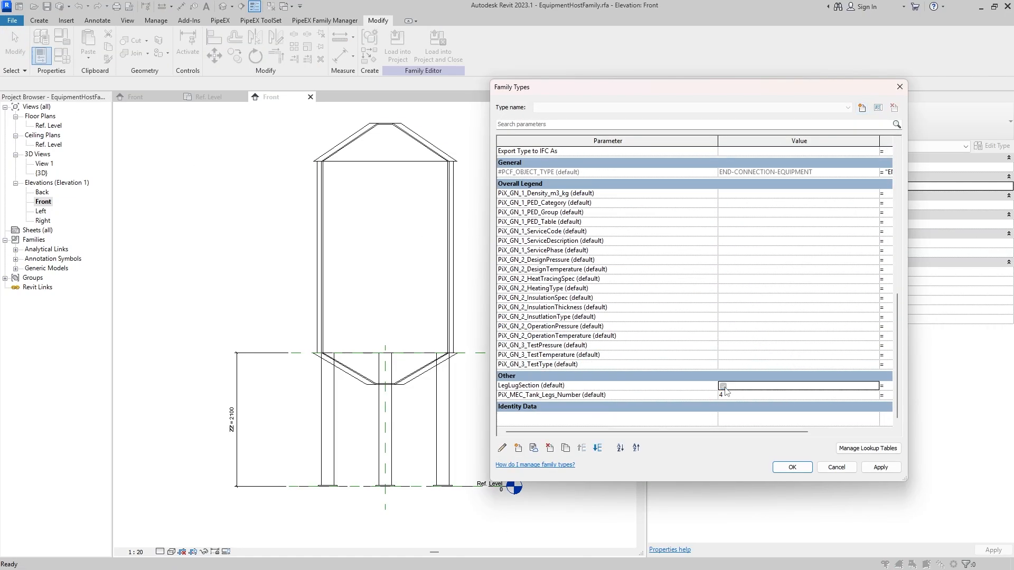
pyautogui.click(881, 468)
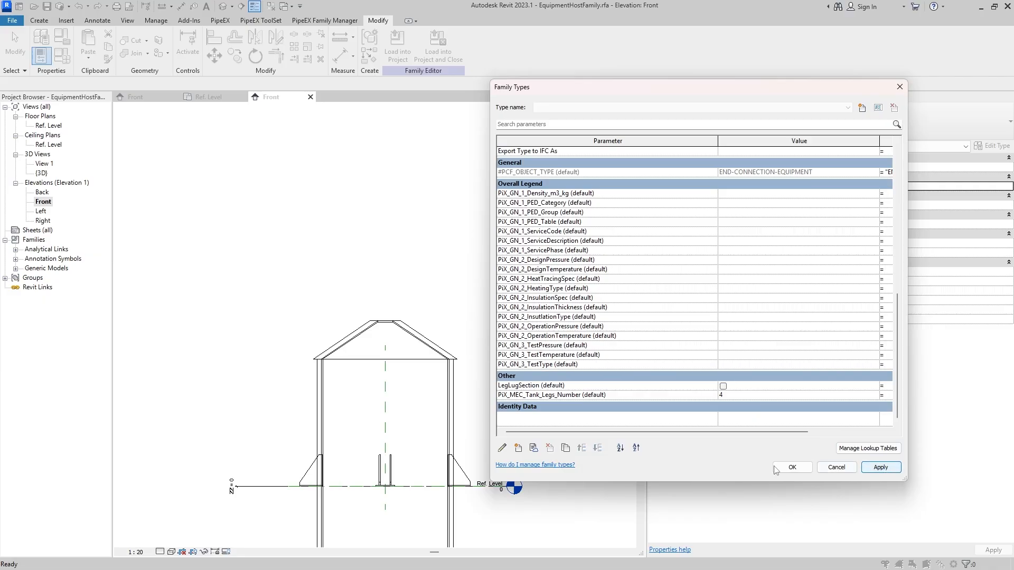
pyautogui.click(722, 386)
pyautogui.click(881, 467)
pyautogui.click(792, 467)
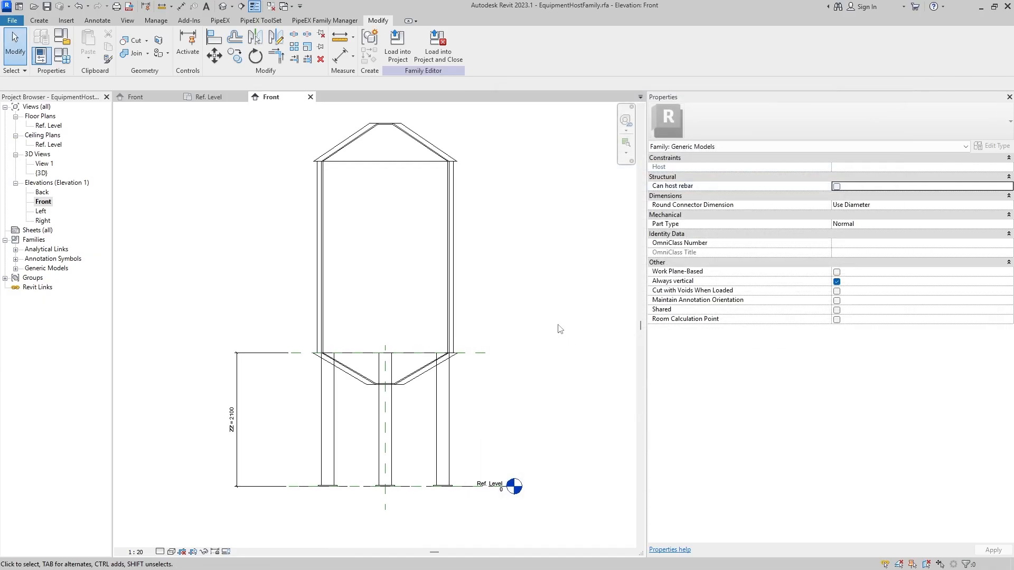
pyautogui.click(449, 371)
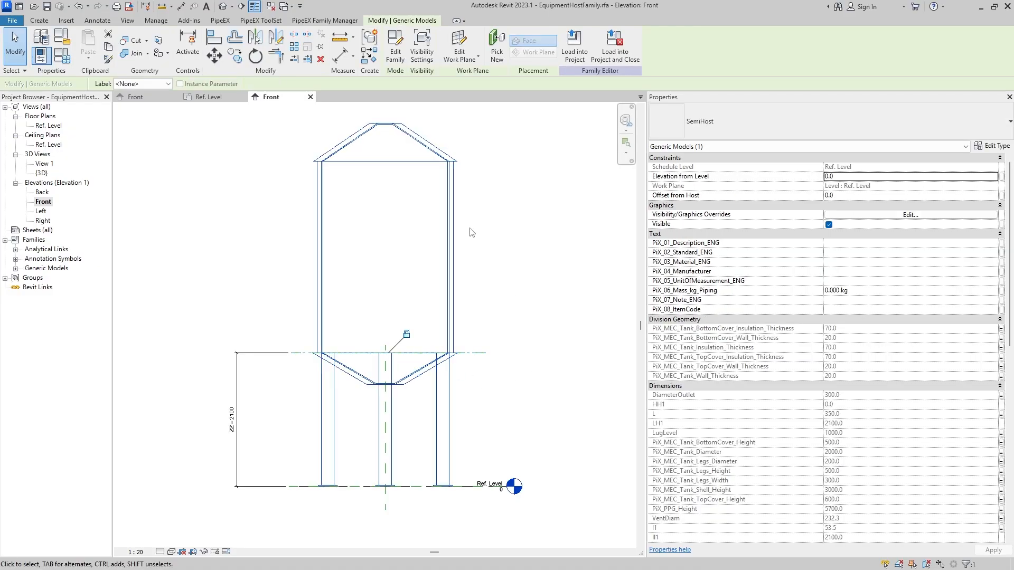
pyautogui.click(509, 225)
pyautogui.click(453, 259)
pyautogui.click(577, 279)
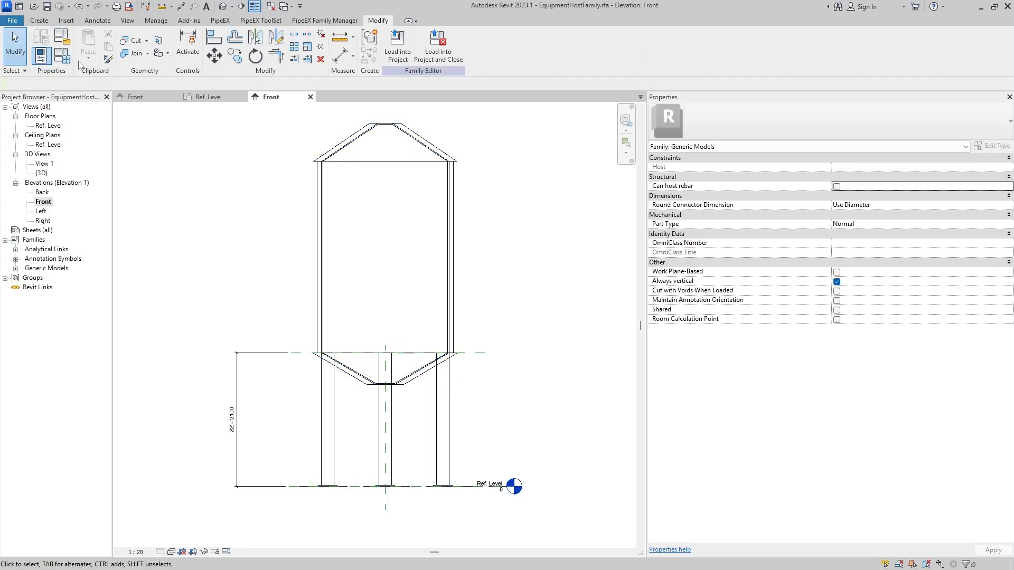
# In the family types, set PiX_MEC_Tank_Diameter to 3000 and PiX_MEC_Tank_TopCover_Height to 500, applying each change.
pyautogui.click(62, 56)
pyautogui.moveTo(640, 90); pyautogui.dragTo(710, 108)
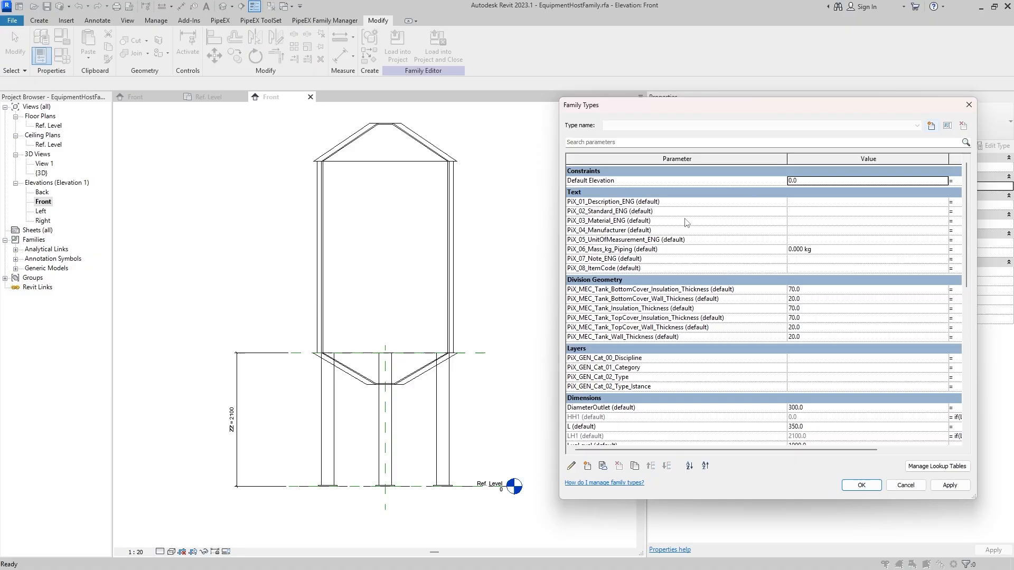
pyautogui.scroll(-5, 811, 317)
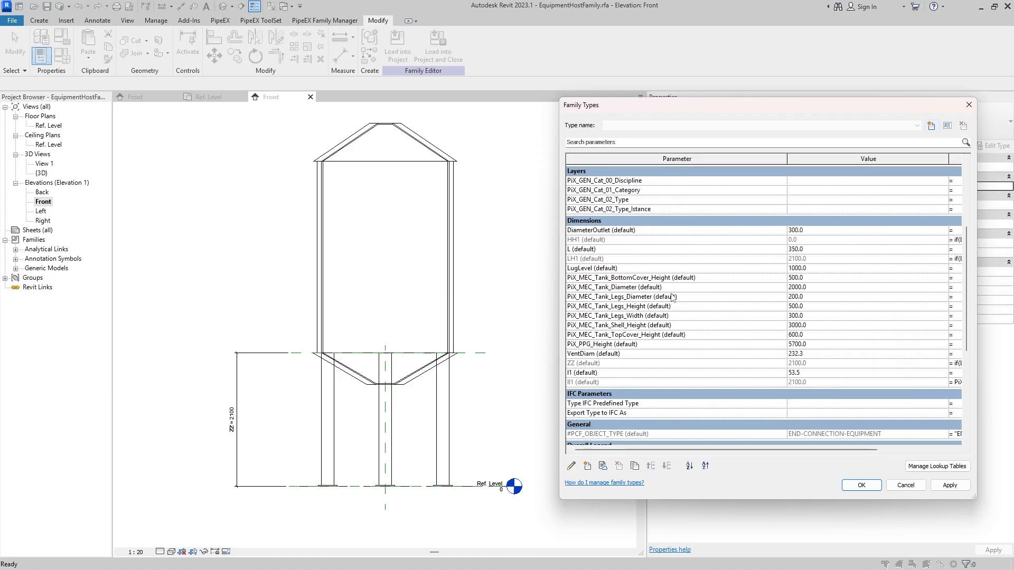
pyautogui.click(828, 285)
pyautogui.click(950, 485)
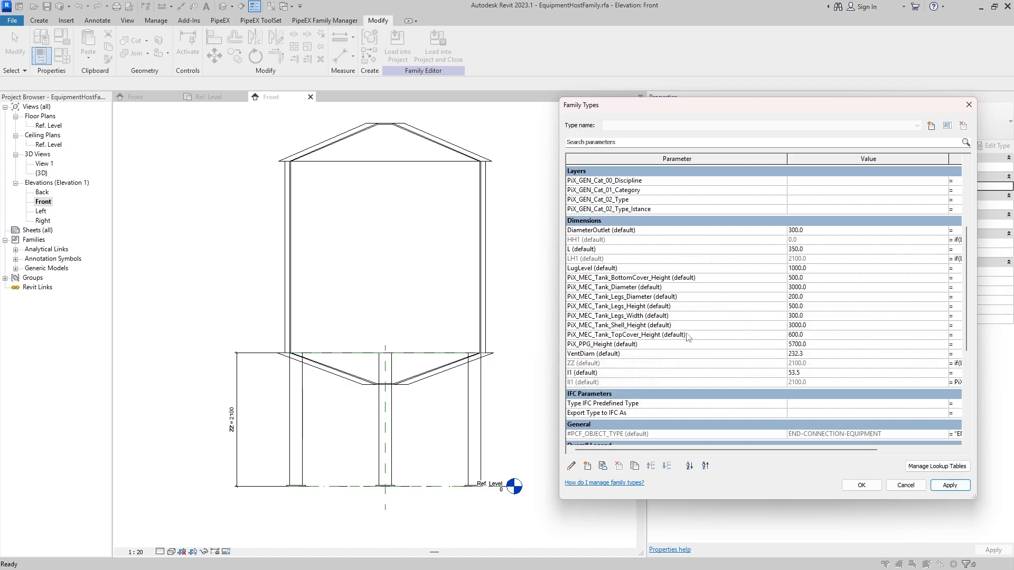
pyautogui.click(837, 337)
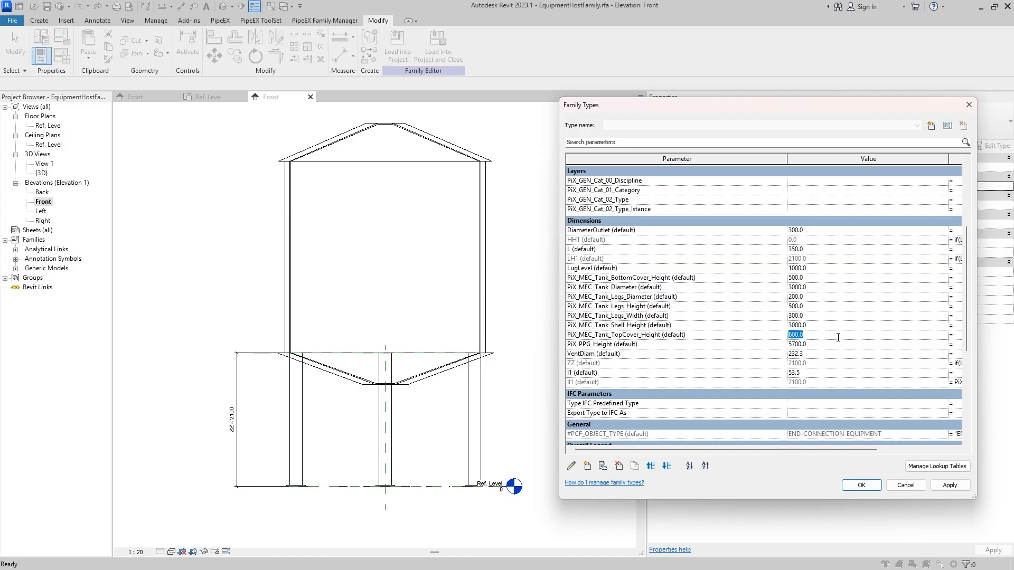
pyautogui.write('500')
pyautogui.click(945, 484)
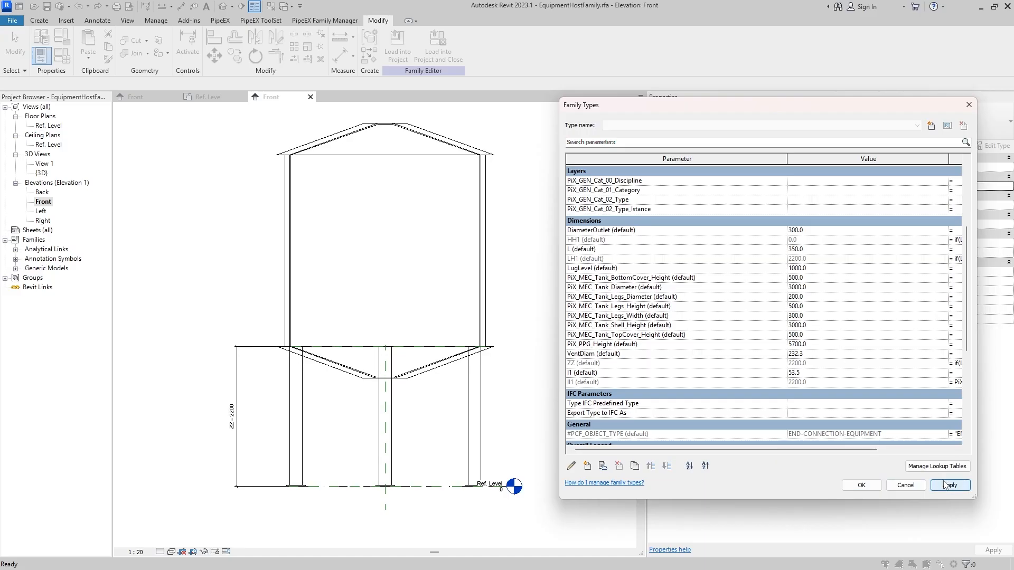
# Apply a PiX_PPG_Height of 5000 and a PiX_MEC_Tank_BottomCover_Height of 1000 to the tank.
pyautogui.click(829, 344)
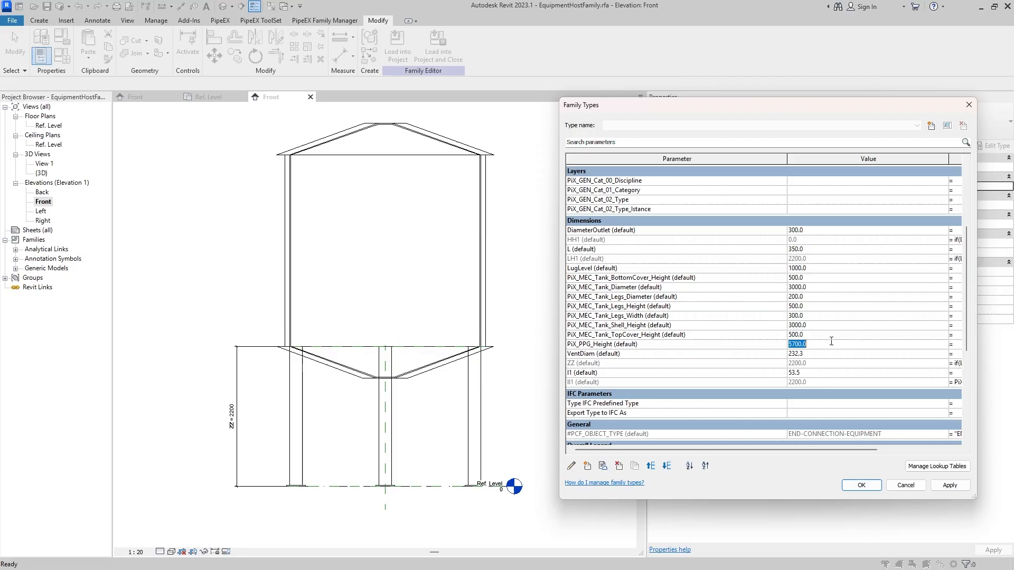
pyautogui.click(941, 488)
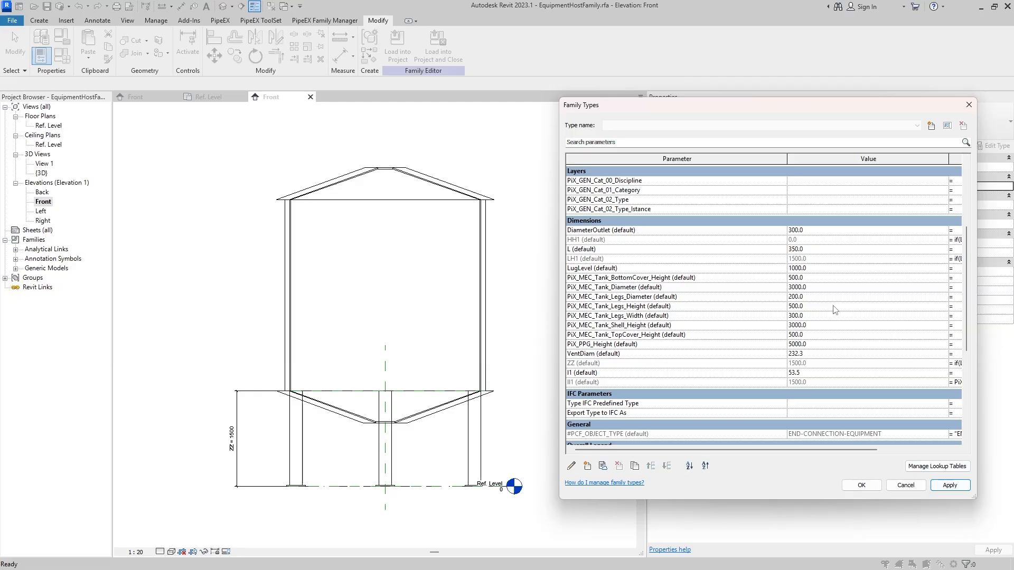
pyautogui.click(836, 278)
pyautogui.click(938, 486)
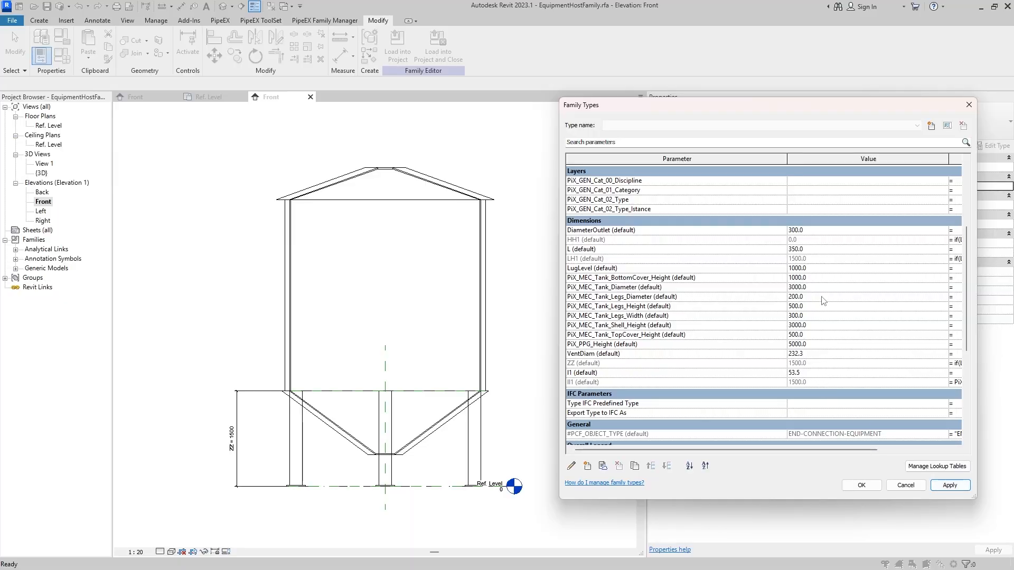
# Turn off LegLugSection, set LugLevel to 1500 and apply the changes to the family.
pyautogui.click(834, 269)
pyautogui.scroll(-8, 820, 417)
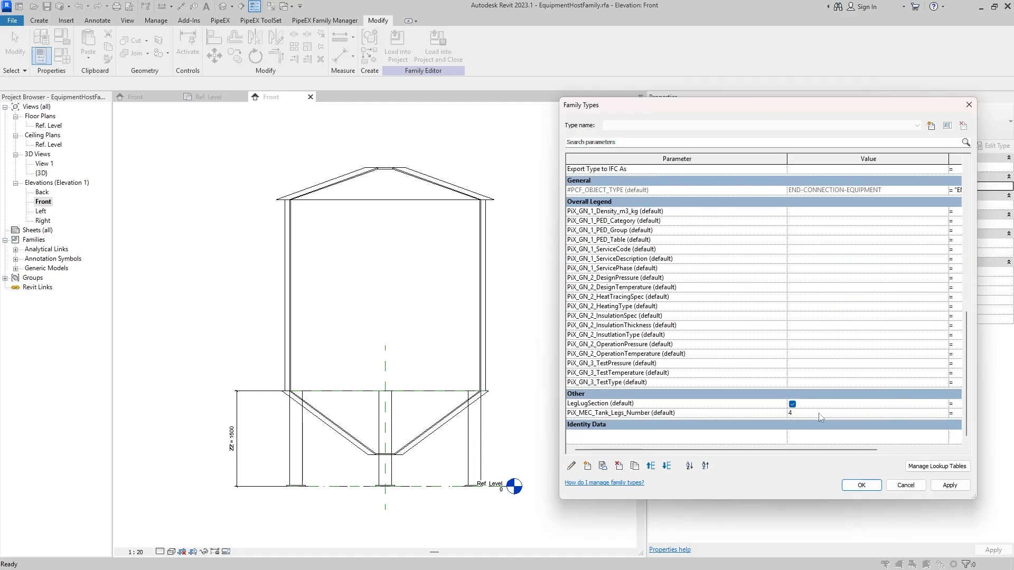
pyautogui.scroll(10, 795, 409)
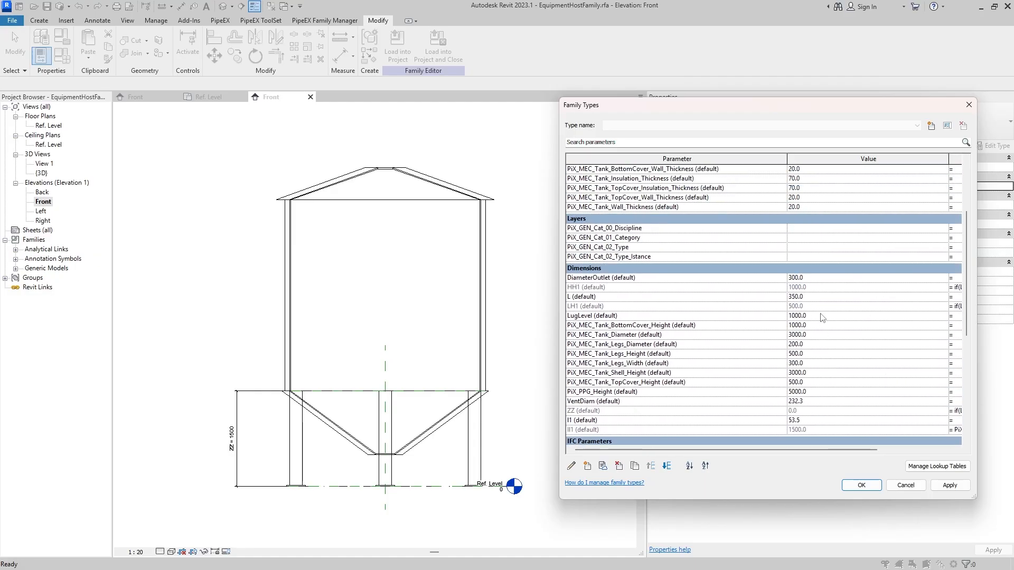
pyautogui.click(824, 315)
pyautogui.write('1500')
pyautogui.click(949, 484)
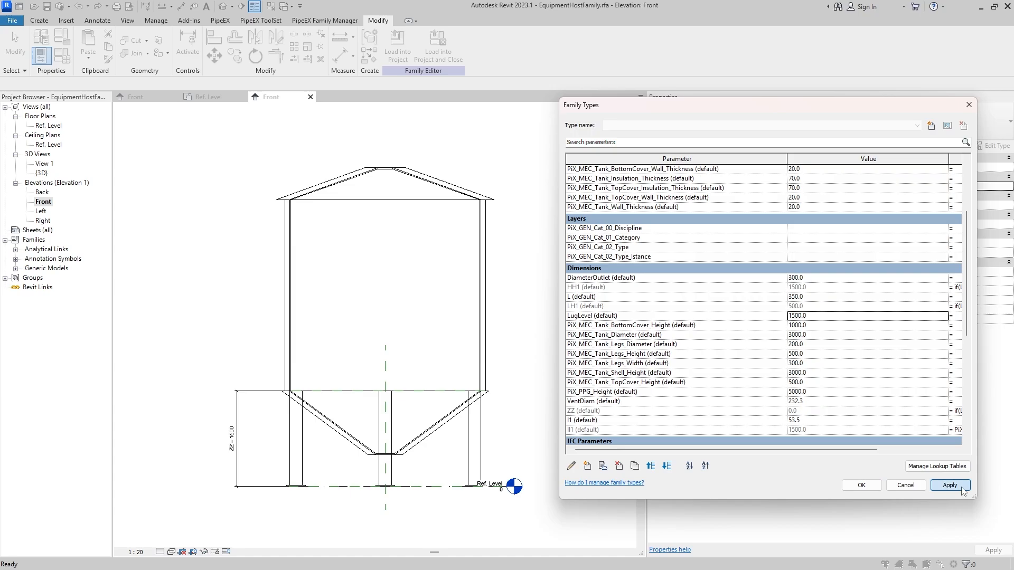
pyautogui.click(864, 487)
# Examine the lug-supported tank variant in the front elevation and from above in the 3D view.
pyautogui.scroll(-1, 579, 387)
pyautogui.moveTo(579, 388); pyautogui.dragTo(510, 244, button='middle')
pyautogui.scroll(2, 335, 378)
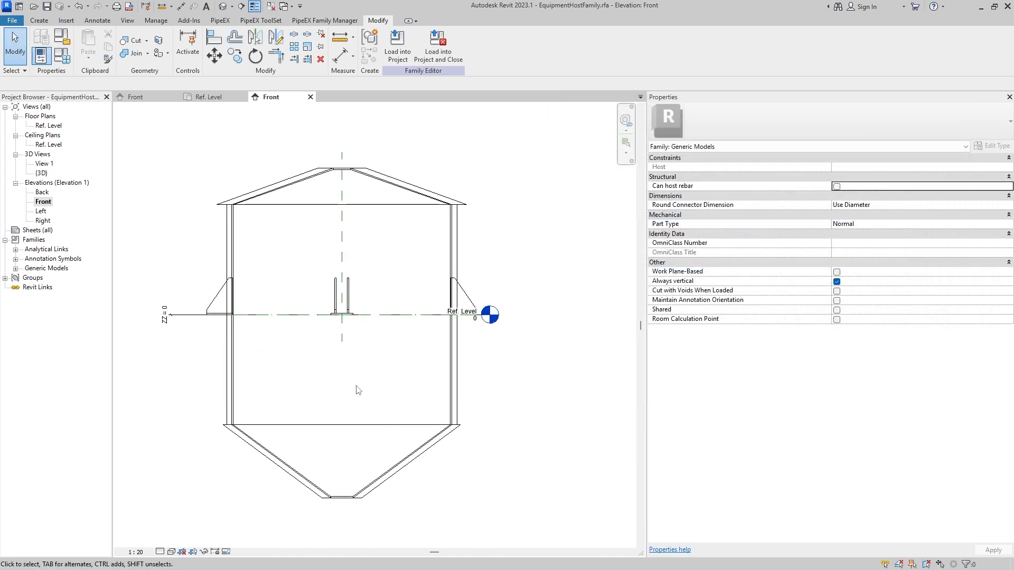
pyautogui.moveTo(356, 386); pyautogui.dragTo(367, 410, button='middle')
pyautogui.click(223, 7)
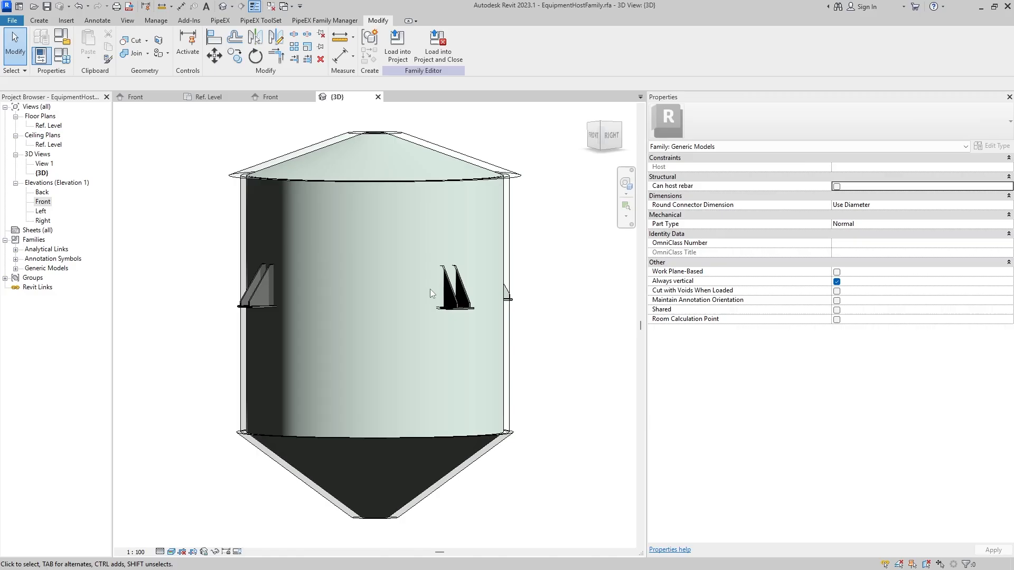
pyautogui.keyDown('shift'); pyautogui.moveTo(430, 290); pyautogui.dragTo(438, 394, button='middle'); pyautogui.keyUp('shift')
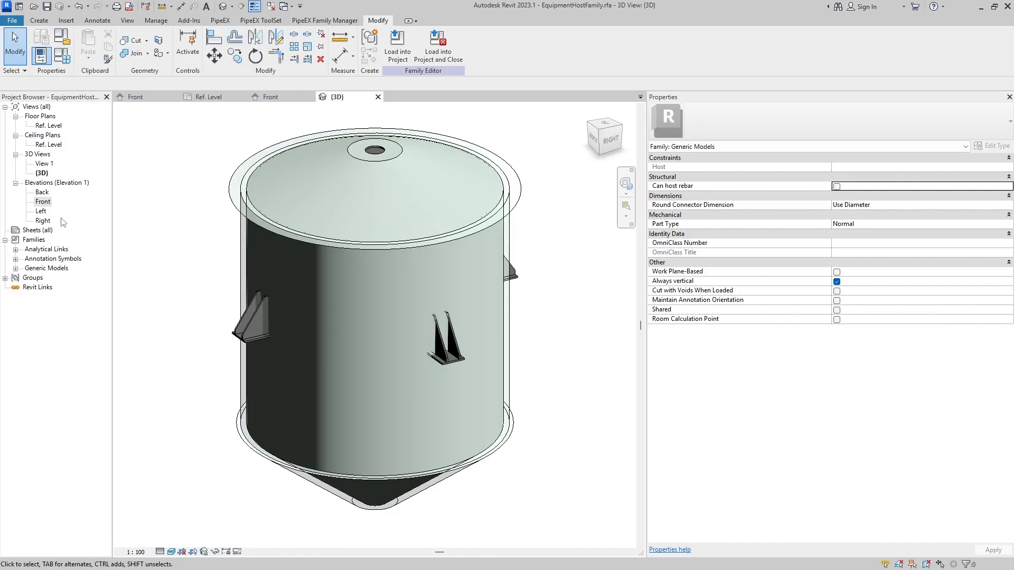
# Return to the Front elevation and re-enable LegLugSection in the family types to bring back the legs.
pyautogui.doubleClick(42, 201)
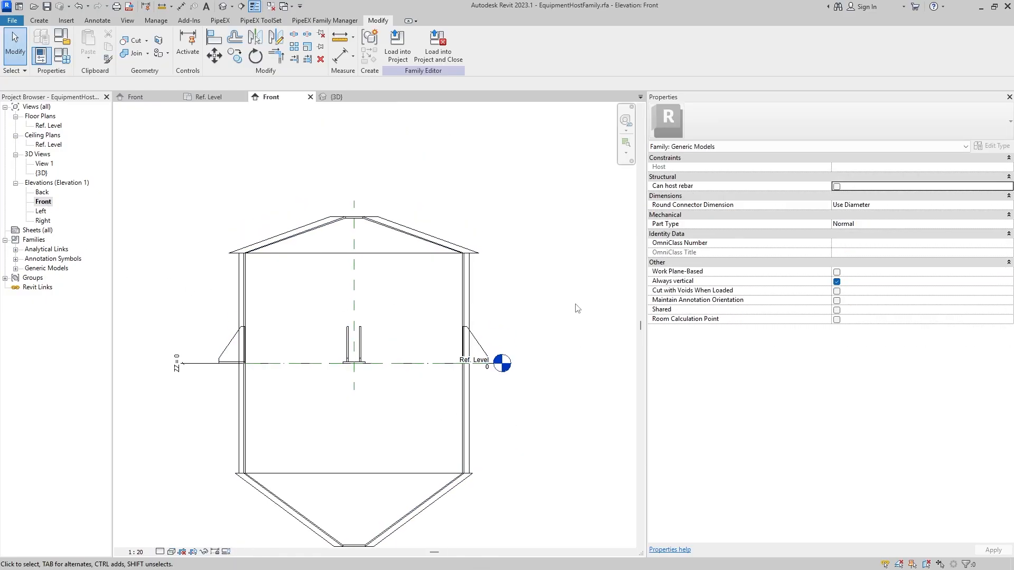
pyautogui.click(62, 56)
pyautogui.scroll(-10, 817, 403)
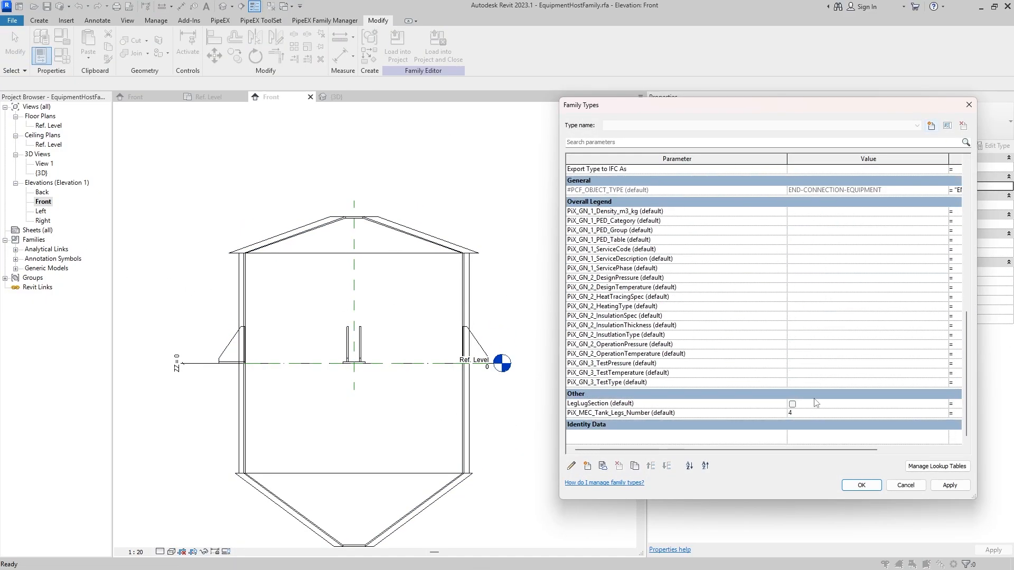
pyautogui.click(793, 404)
pyautogui.click(950, 485)
pyautogui.click(862, 485)
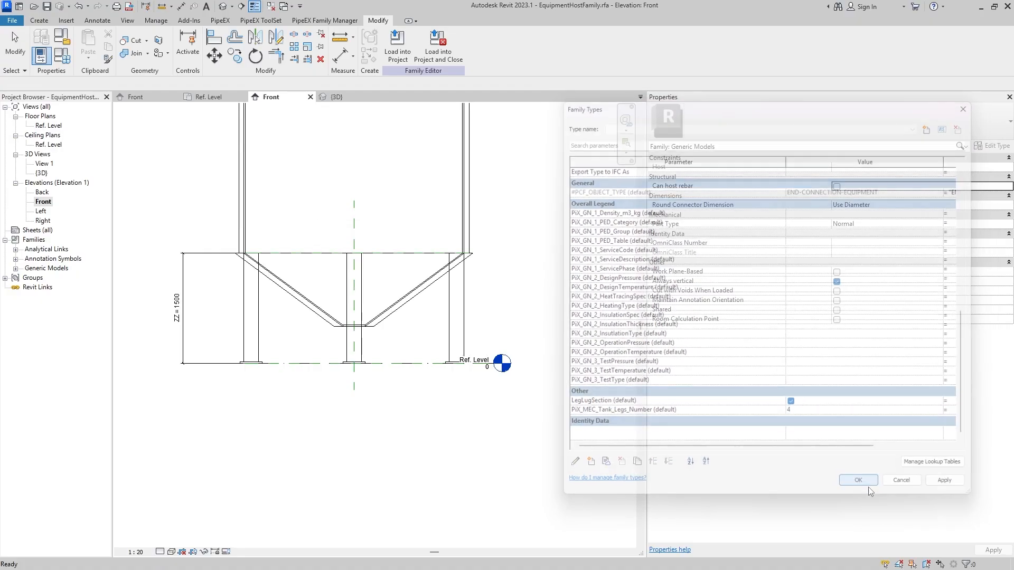
# Draw a horizontal reference plane across the tank at the top edge of the shell, under the top cover.
pyautogui.moveTo(423, 330); pyautogui.dragTo(469, 455, button='middle')
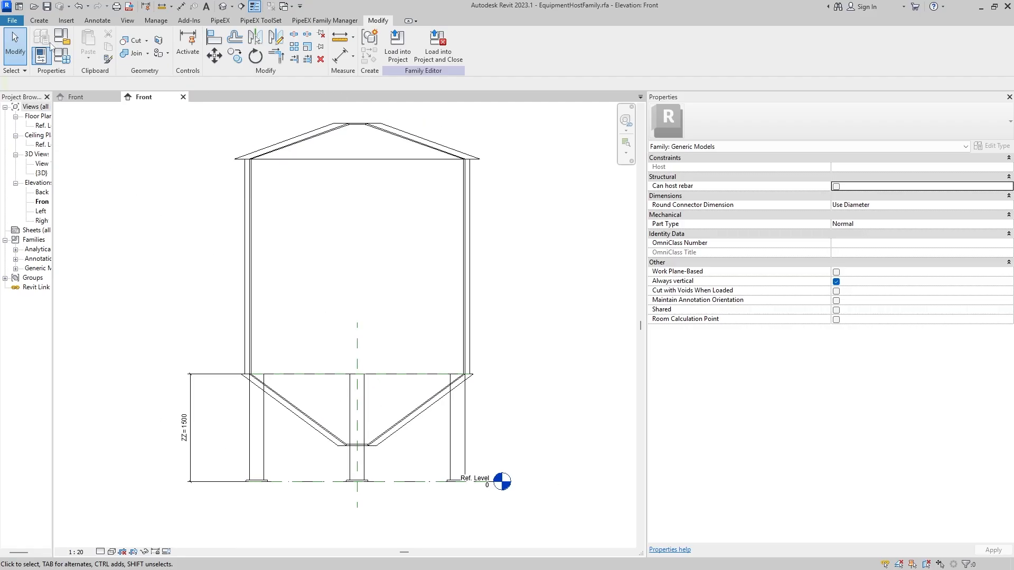
pyautogui.click(39, 20)
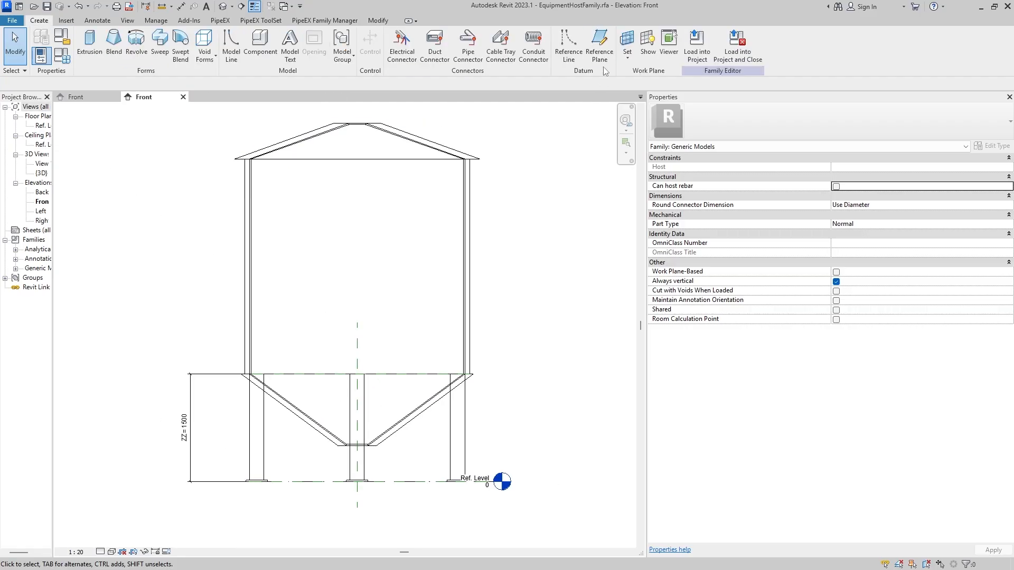
pyautogui.click(599, 45)
pyautogui.click(484, 159)
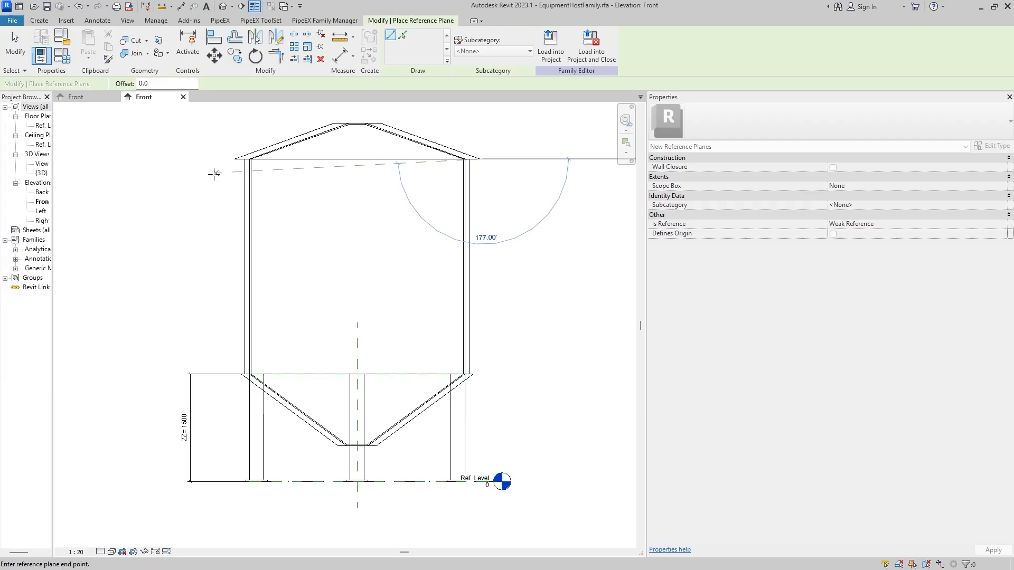
pyautogui.click(199, 158)
pyautogui.press('Escape')
pyautogui.press('Escape')
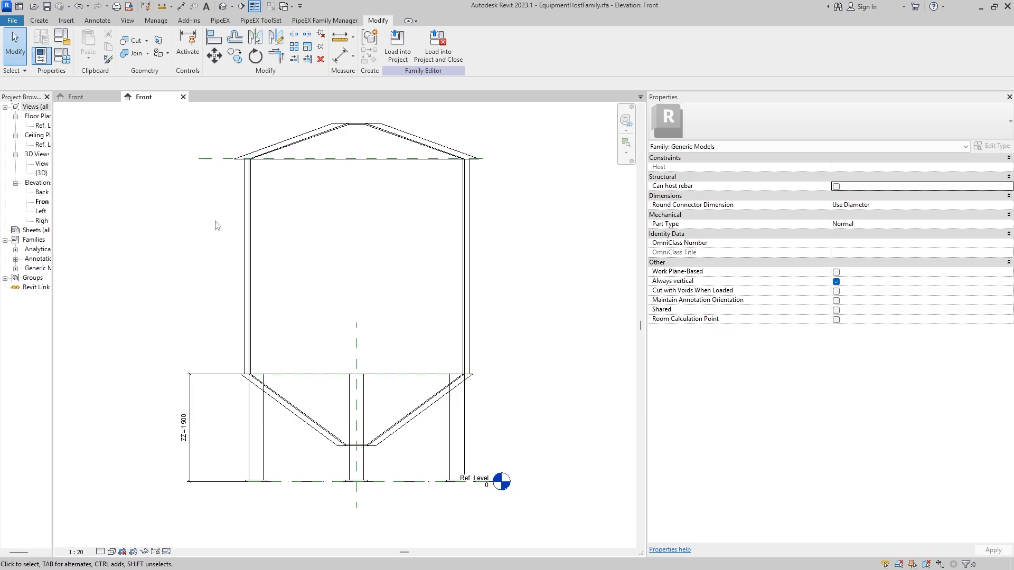
# Place an aligned dimension between the reference plane at the shell's base and the one at its top.
pyautogui.moveTo(231, 232); pyautogui.dragTo(235, 245, button='middle')
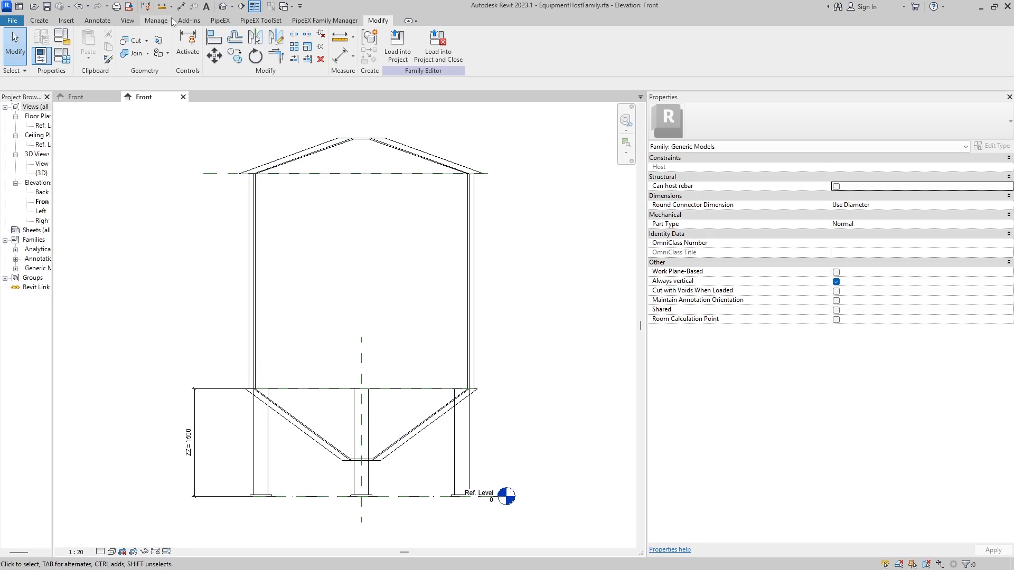
pyautogui.click(105, 23)
pyautogui.click(43, 43)
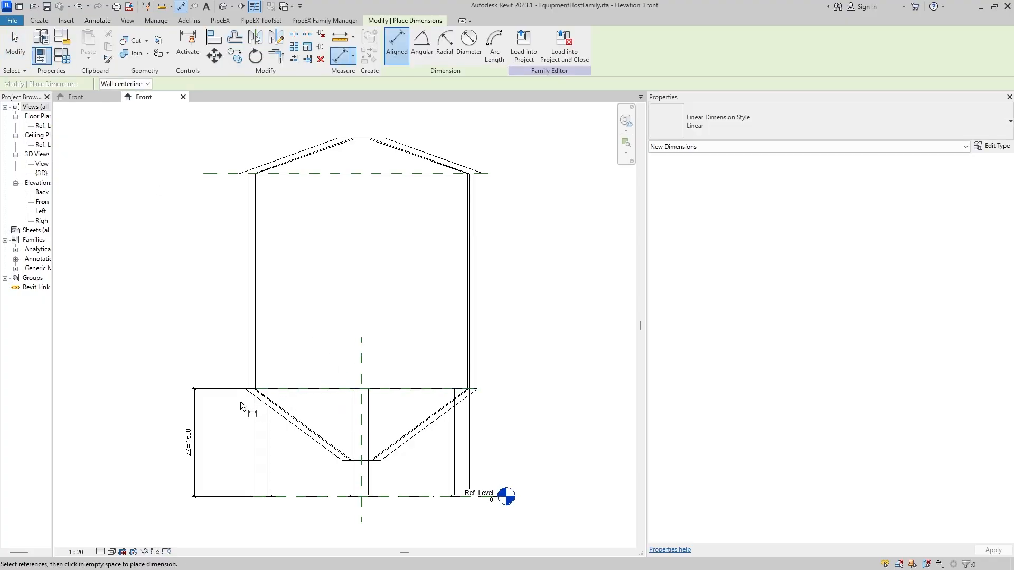
pyautogui.click(299, 388)
pyautogui.click(231, 173)
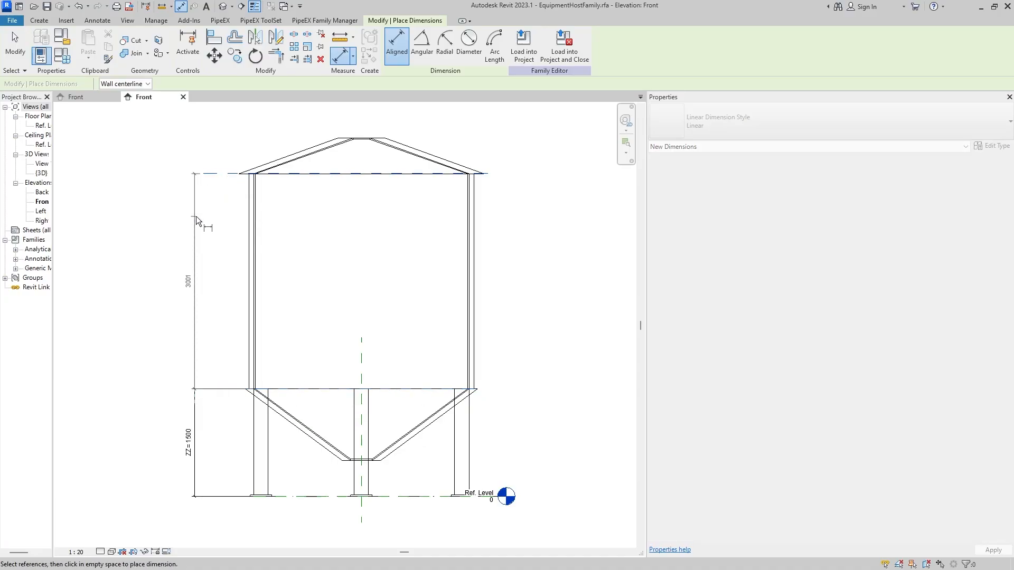
pyautogui.click(195, 217)
pyautogui.press('Escape')
pyautogui.press('Escape')
# Label the shell height dimension with a new instance family parameter named ZS.
pyautogui.click(195, 248)
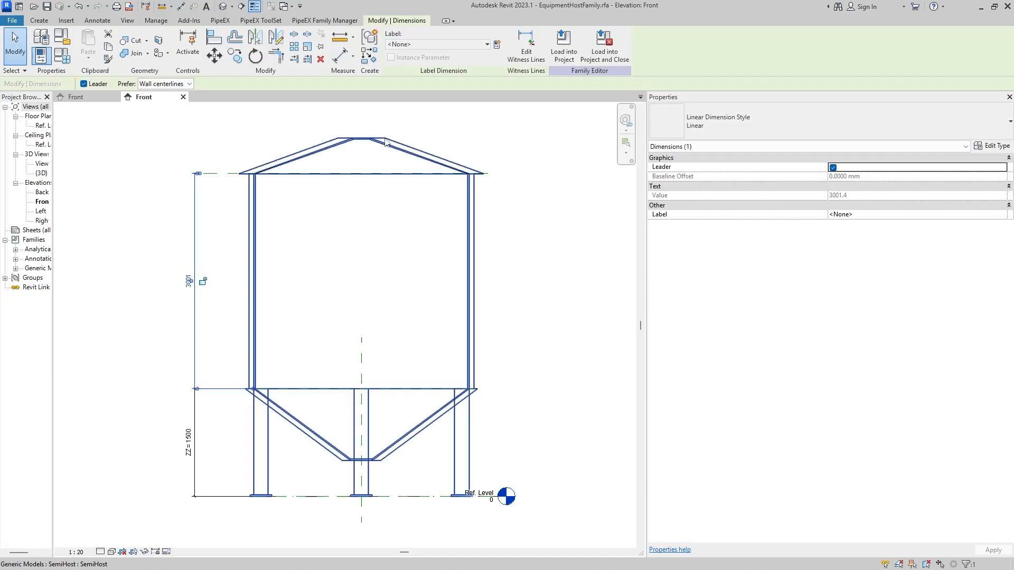
pyautogui.click(436, 45)
pyautogui.click(496, 44)
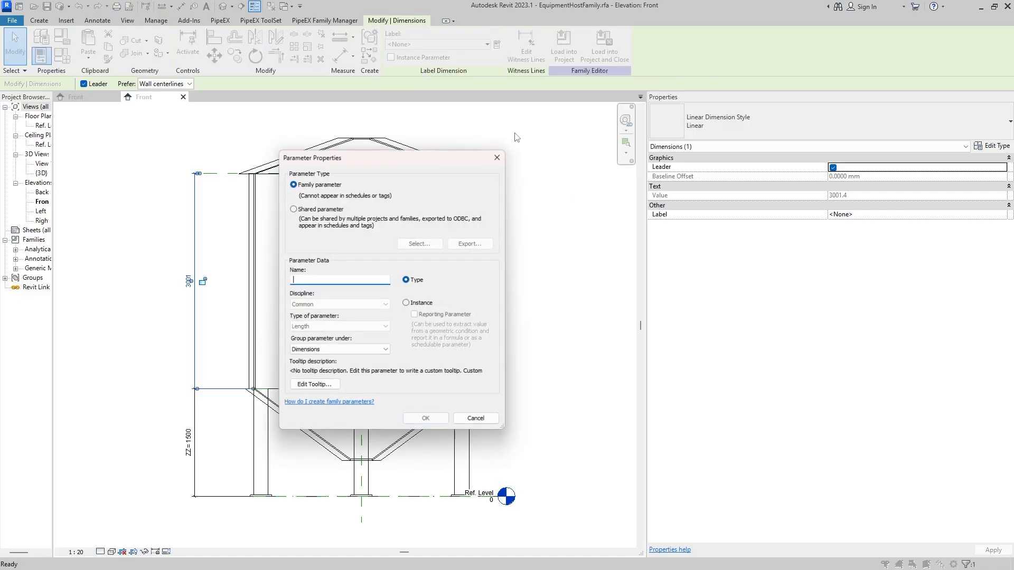
pyautogui.click(407, 303)
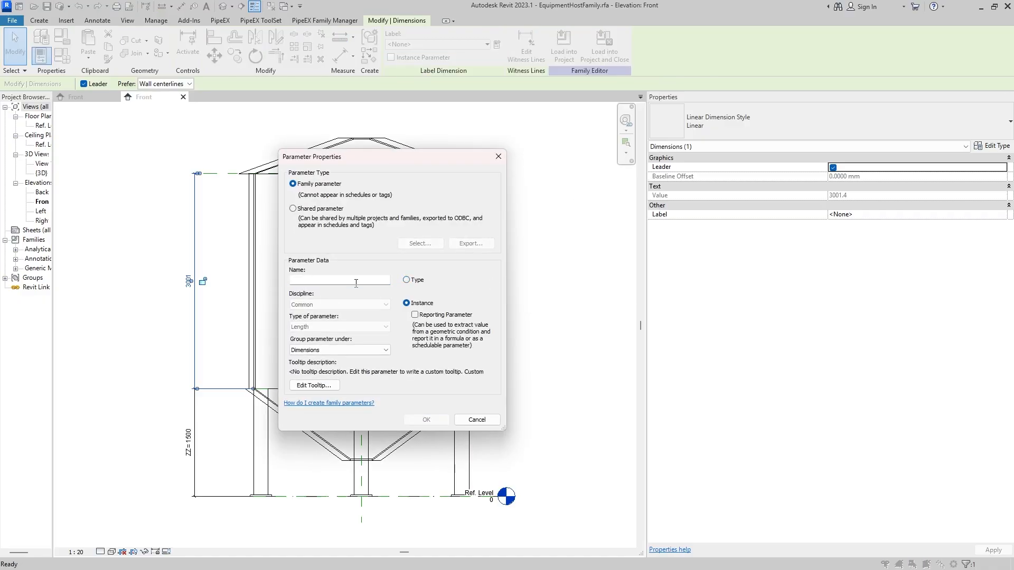
pyautogui.click(356, 280)
pyautogui.write('ZB')
pyautogui.click(426, 420)
pyautogui.press('Escape')
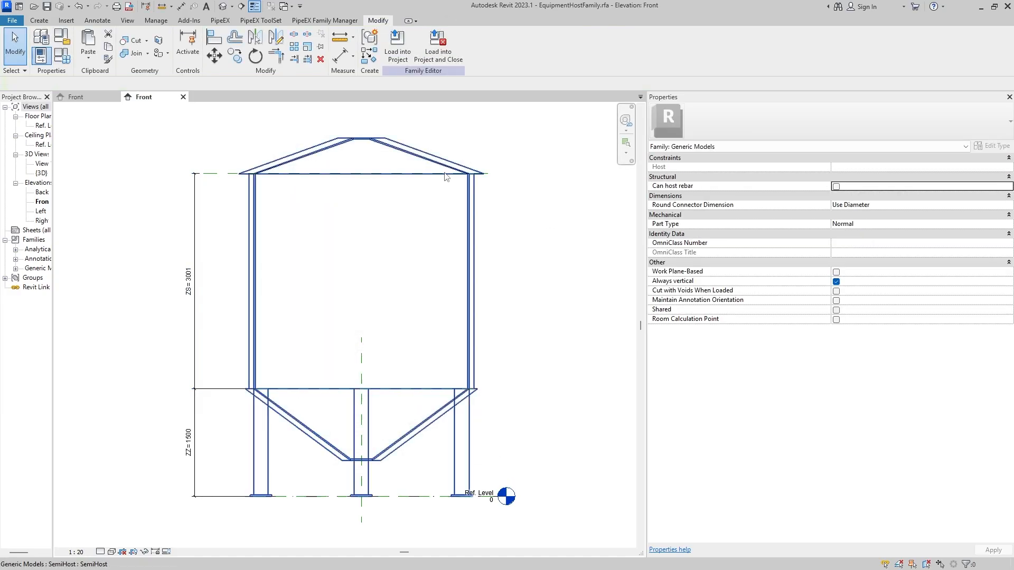
# Set the formula of the ZS parameter to PiX_MEC_Tank_Shell_Height - HH1 in the family types.
pyautogui.click(62, 55)
pyautogui.scroll(-10, 582, 297)
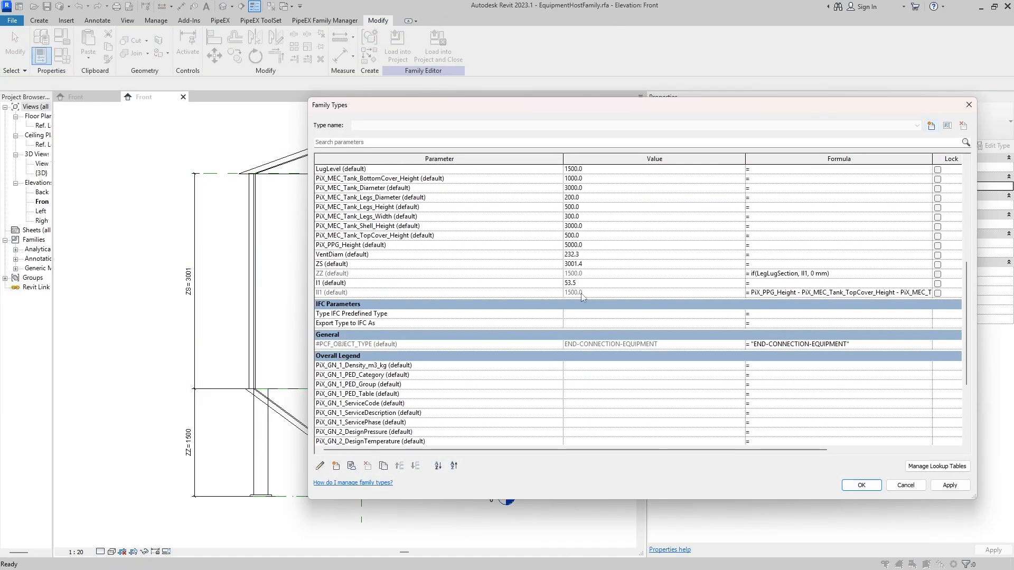
pyautogui.scroll(1, 588, 280)
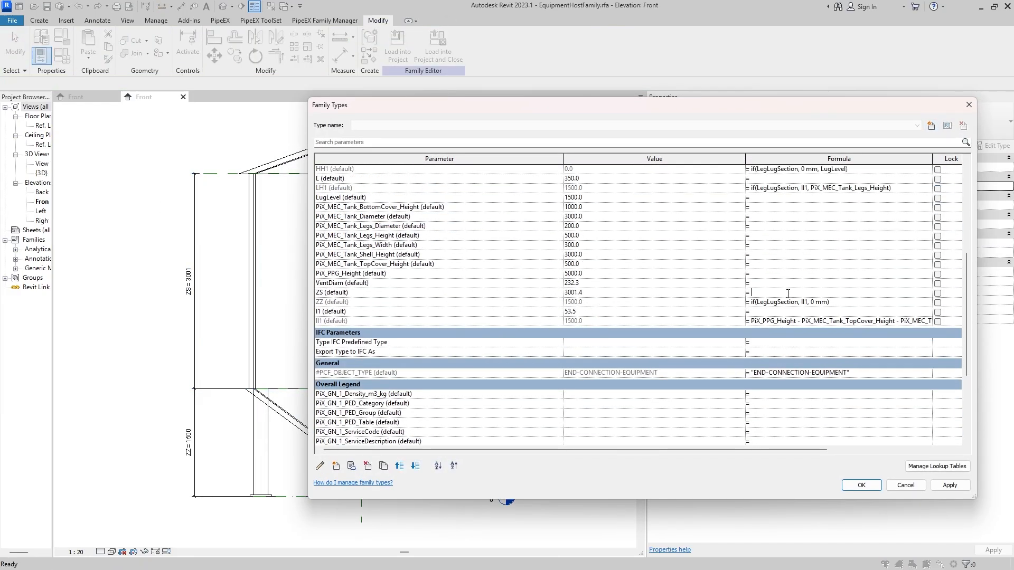
pyautogui.scroll(3, 767, 293)
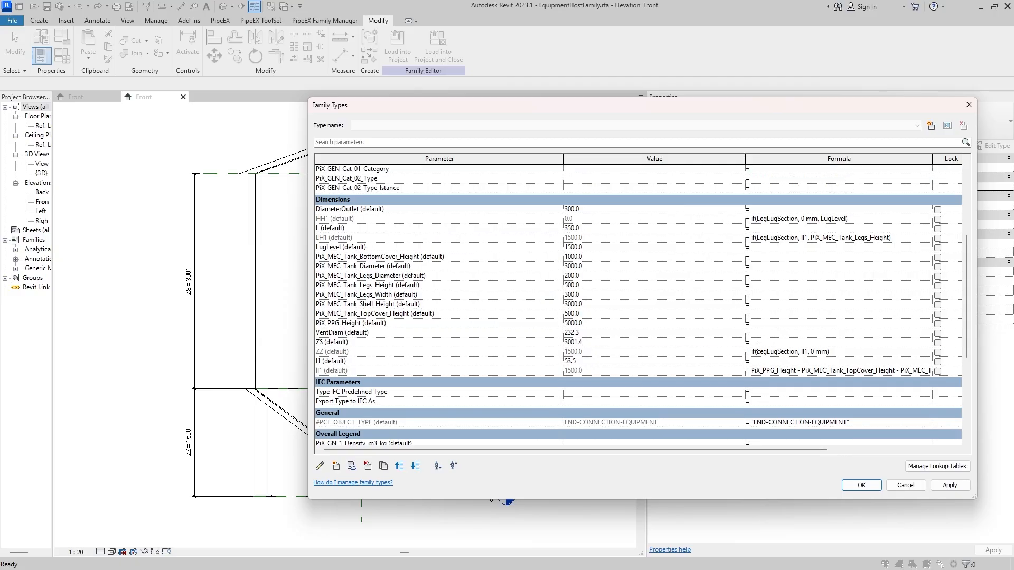
pyautogui.click(395, 286)
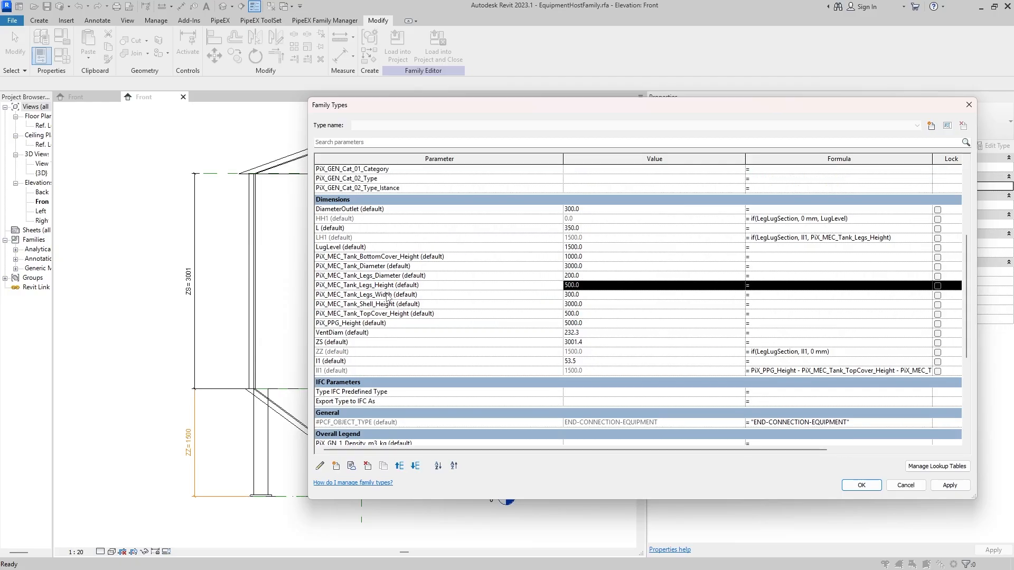
pyautogui.click(388, 305)
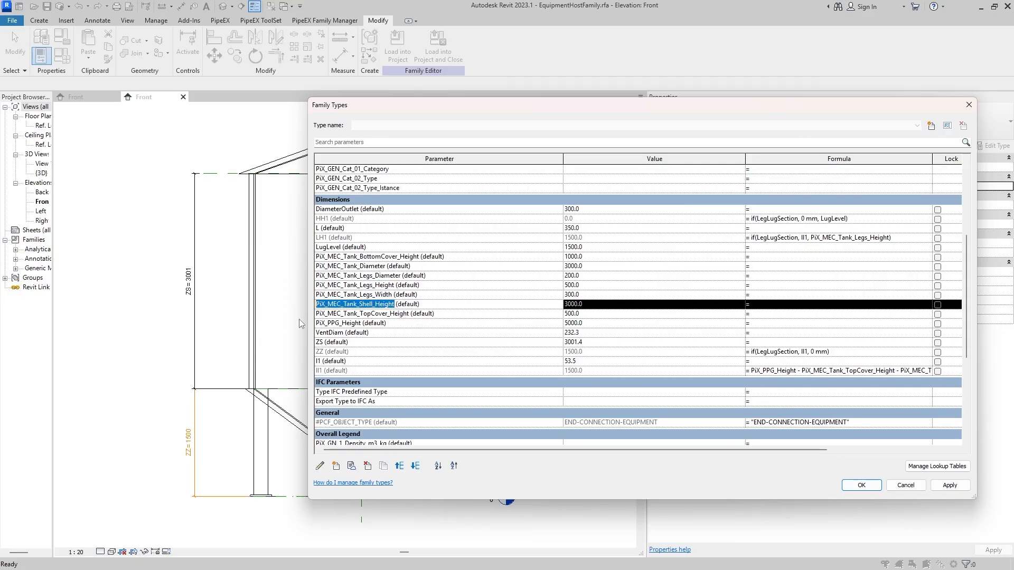
pyautogui.click(769, 343)
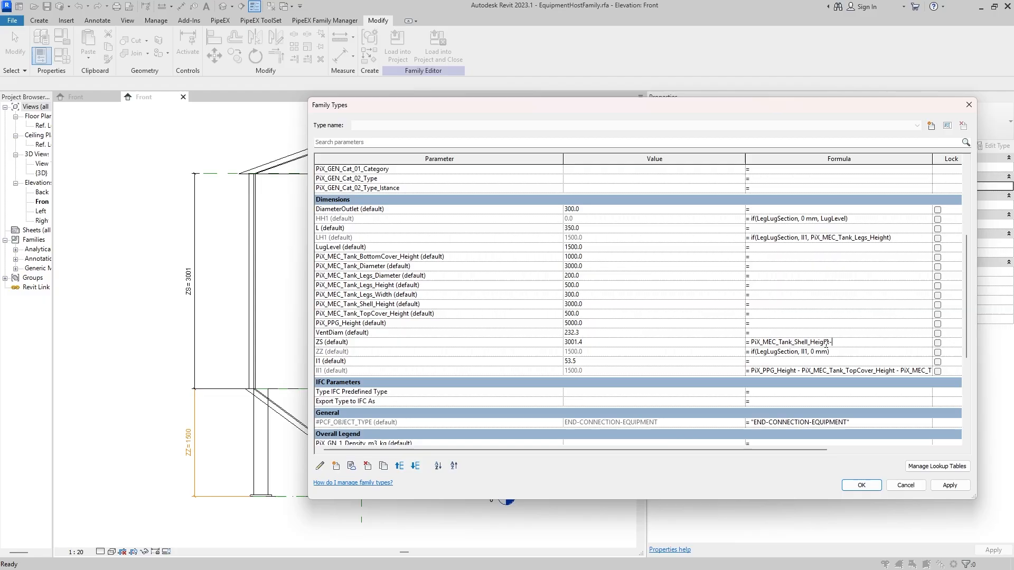
pyautogui.write('PiX_MEC_Tank_Shell_Height-HH1')
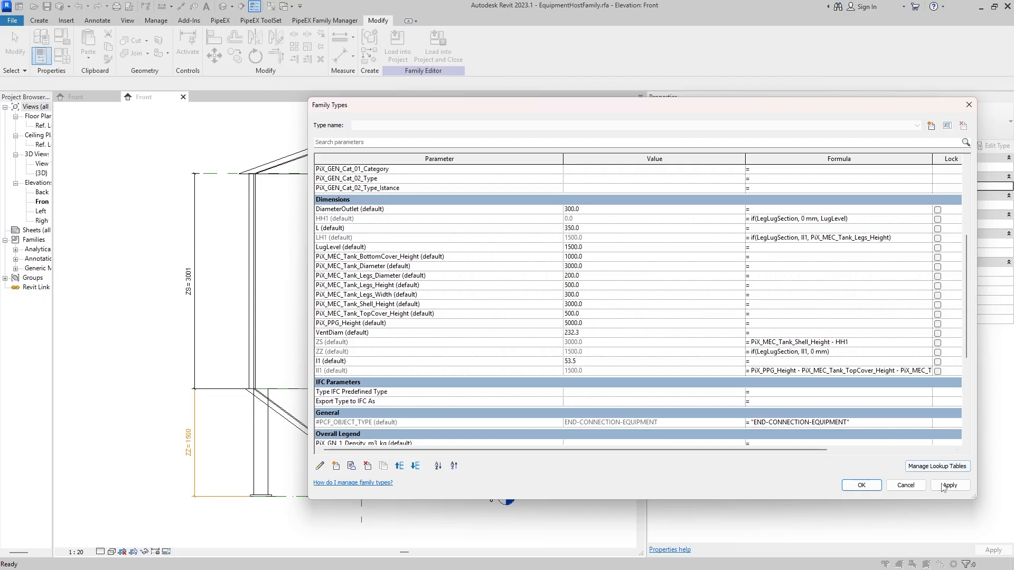
pyautogui.click(861, 486)
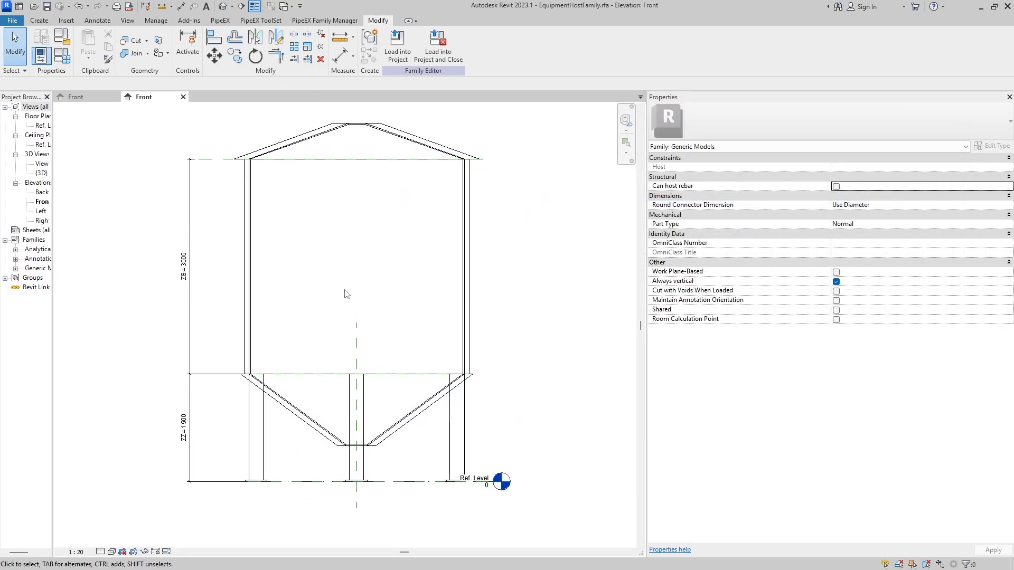
# Turn off LegLugSection in the family types to test how the ZS and ZZ reference planes follow the lug version.
pyautogui.click(62, 54)
pyautogui.scroll(-10, 717, 355)
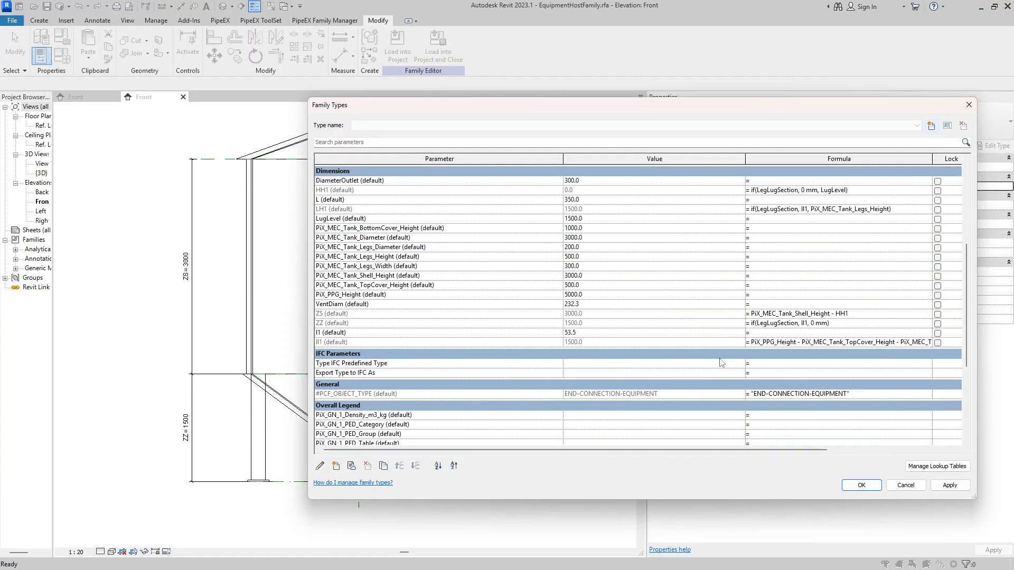
pyautogui.click(861, 485)
pyautogui.scroll(3, 319, 333)
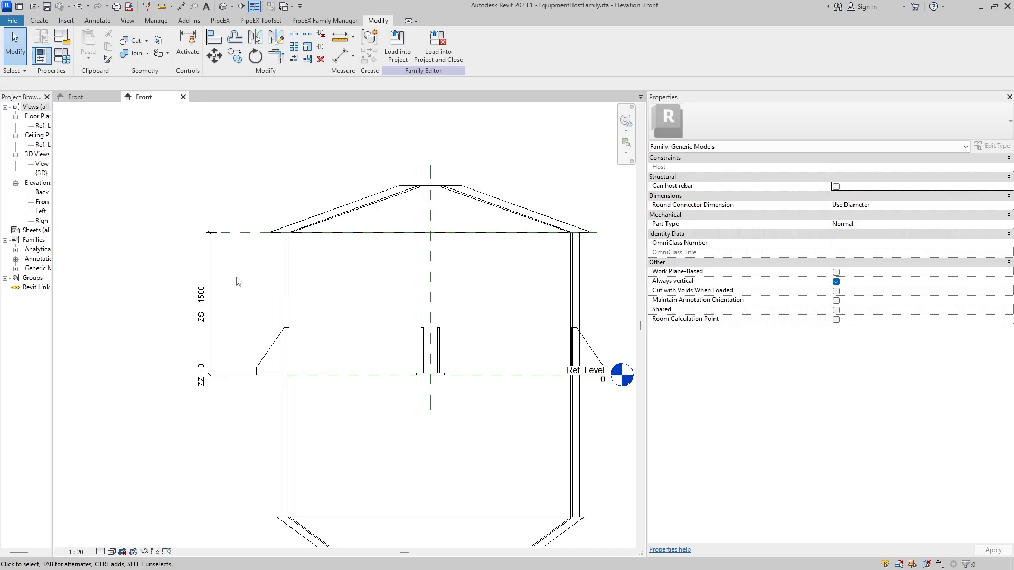
pyautogui.scroll(-1, 251, 270)
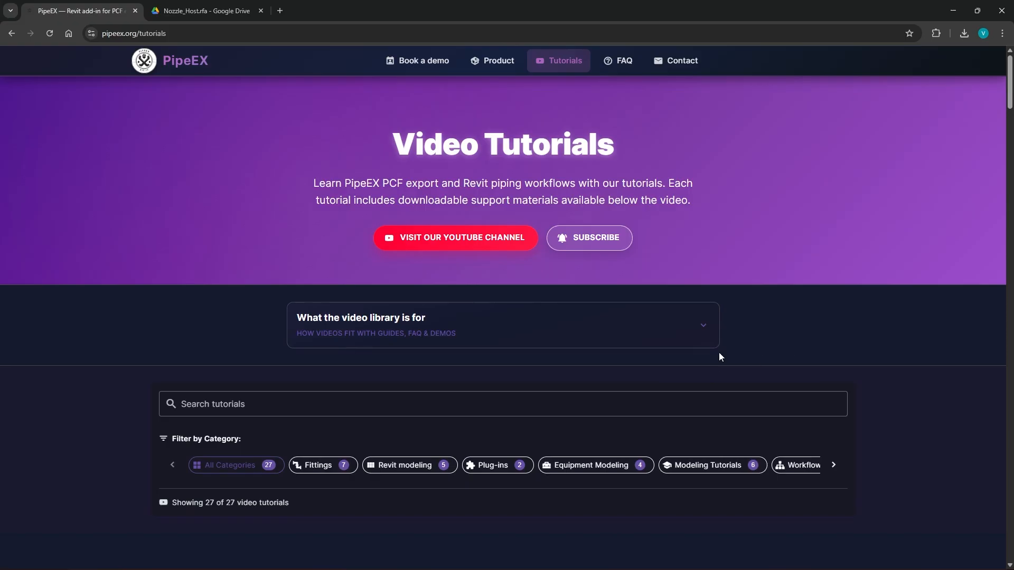
# Switch to the PipeEX video tutorials page in the browser and search the tutorials for nozzle.
pyautogui.scroll(-6, 720, 356)
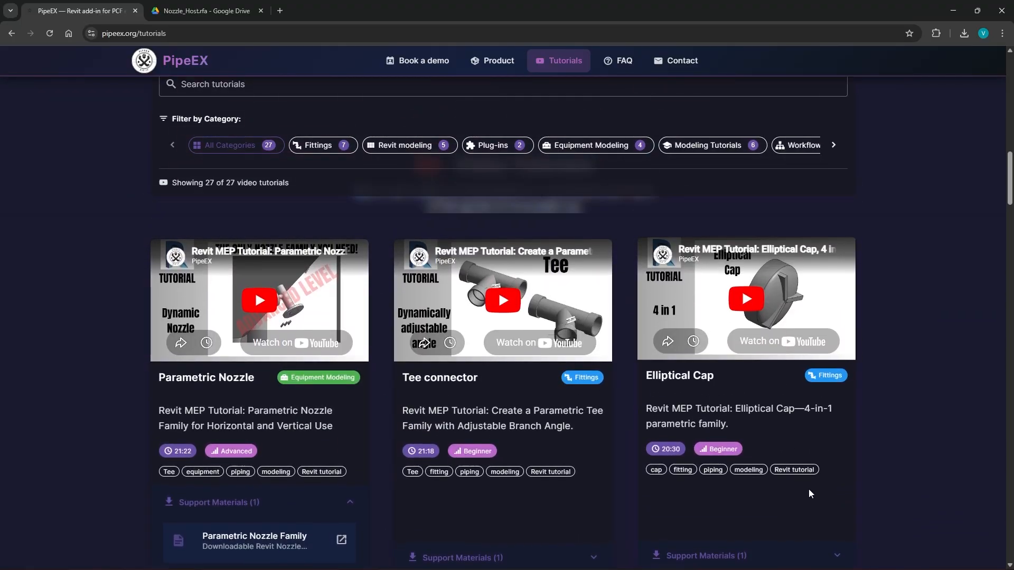
pyautogui.scroll(-5, 727, 454)
pyautogui.scroll(12, 686, 474)
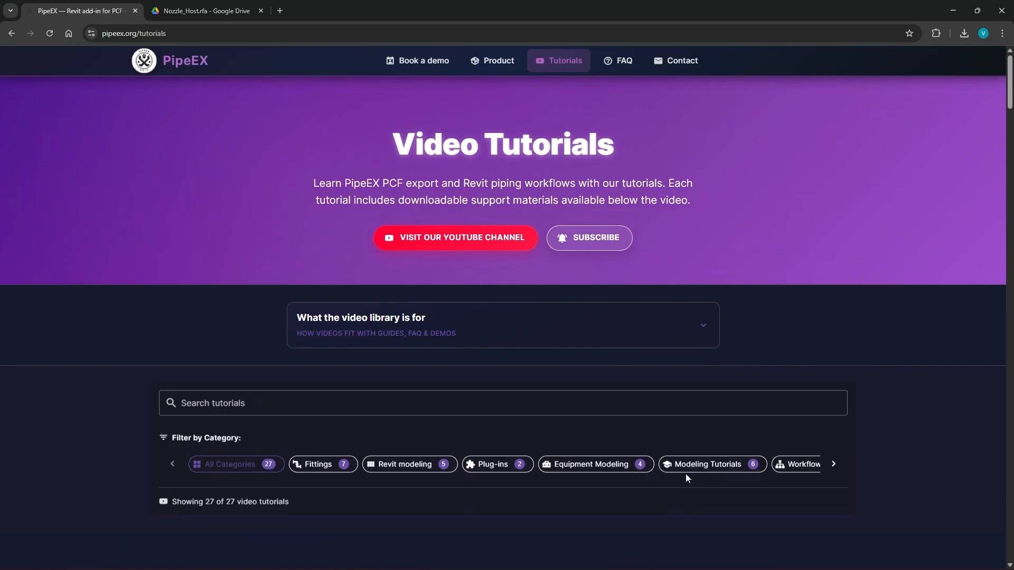
pyautogui.click(288, 407)
pyautogui.scroll(-1, 288, 407)
pyautogui.write('nozzle')
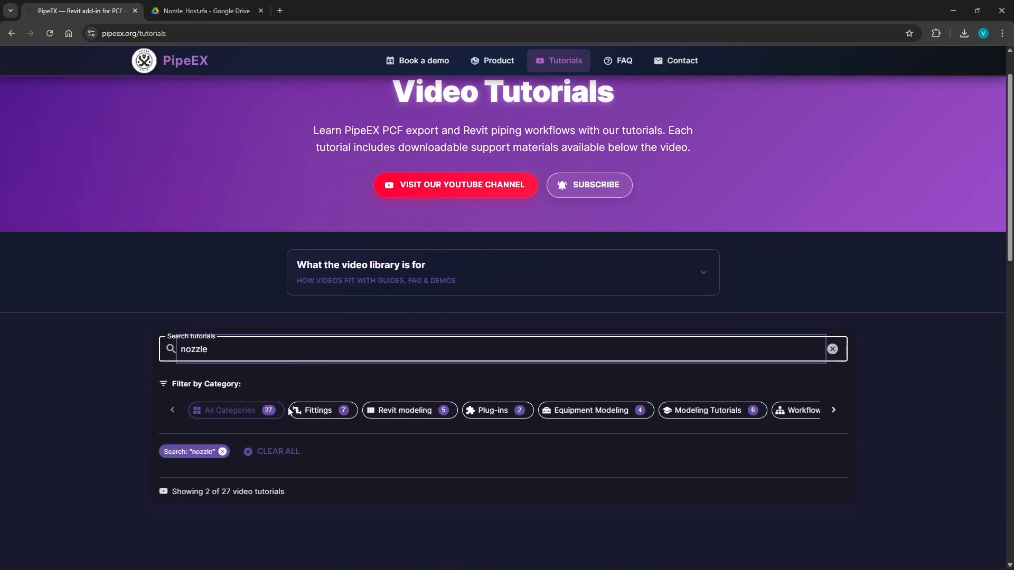
# Download Nozzle_Host.rfa from the Parametric Nozzle tutorial's support materials and close the Google Drive page.
pyautogui.scroll(-5, 253, 383)
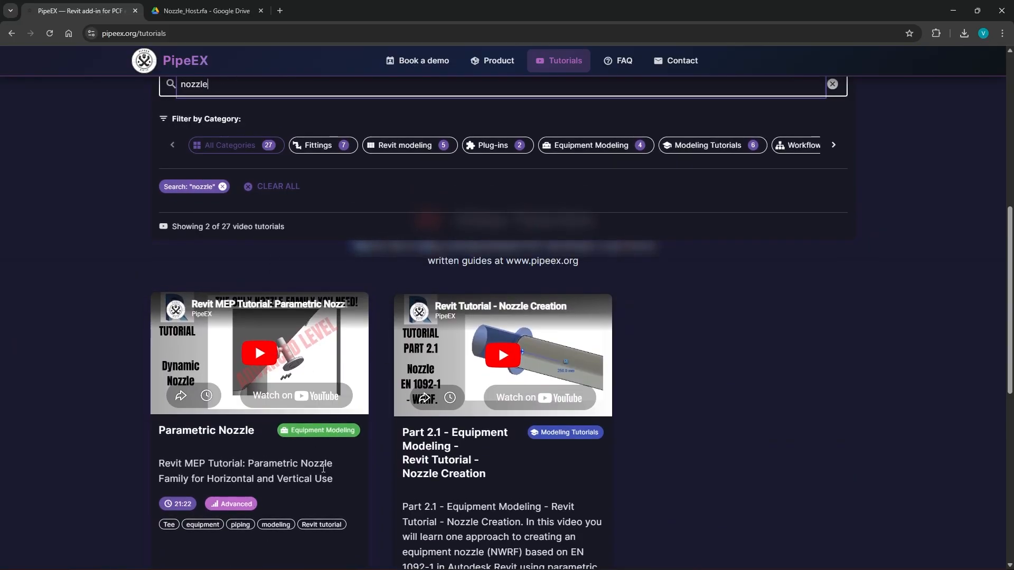
pyautogui.scroll(-2, 323, 469)
pyautogui.click(344, 526)
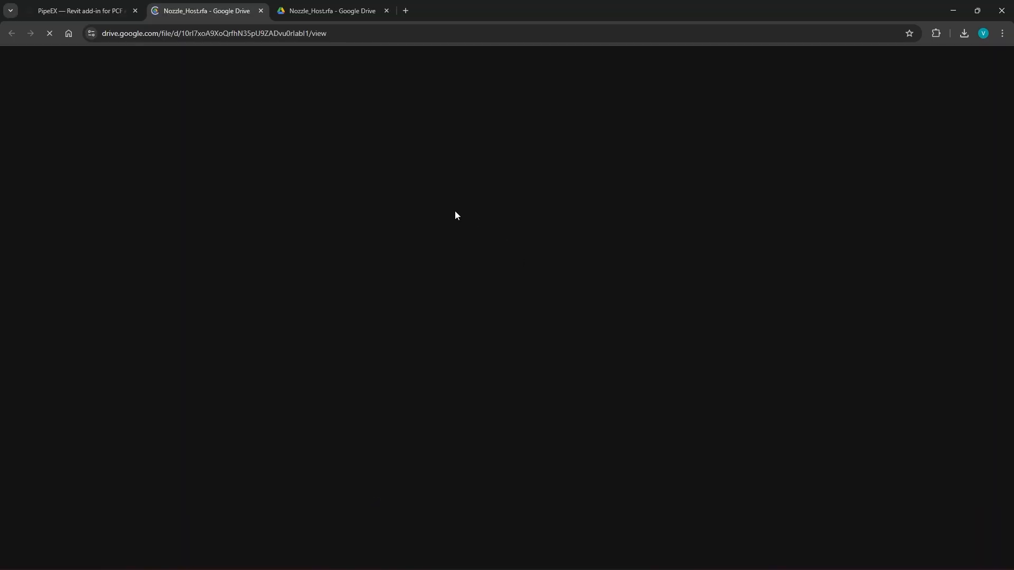
pyautogui.click(463, 296)
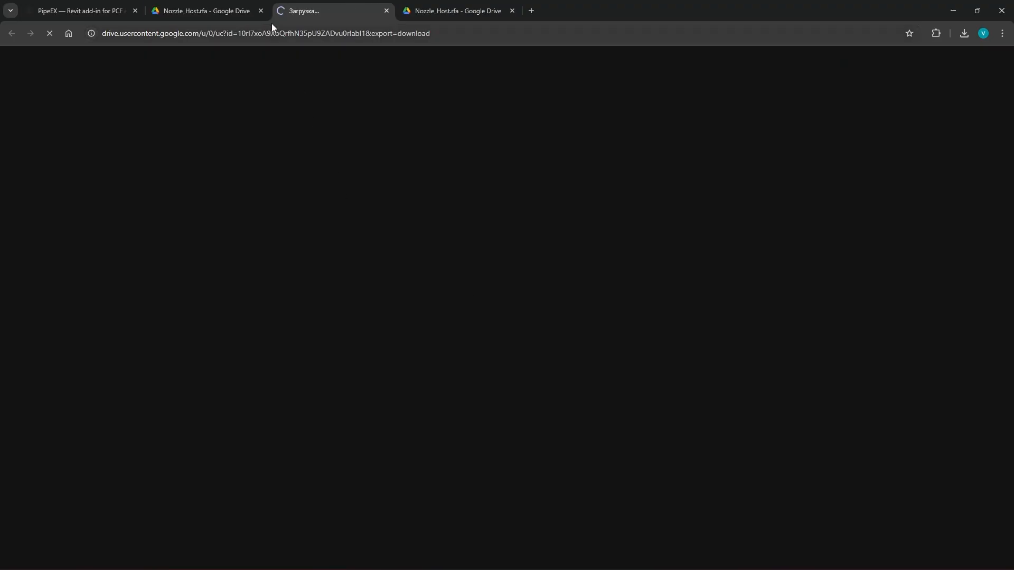
pyautogui.click(260, 11)
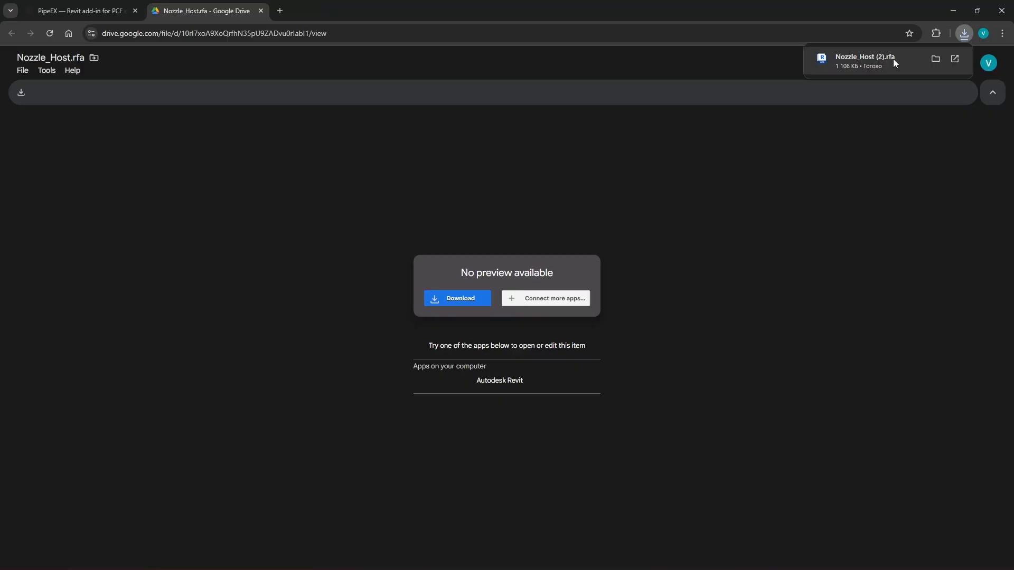
pyautogui.click(261, 10)
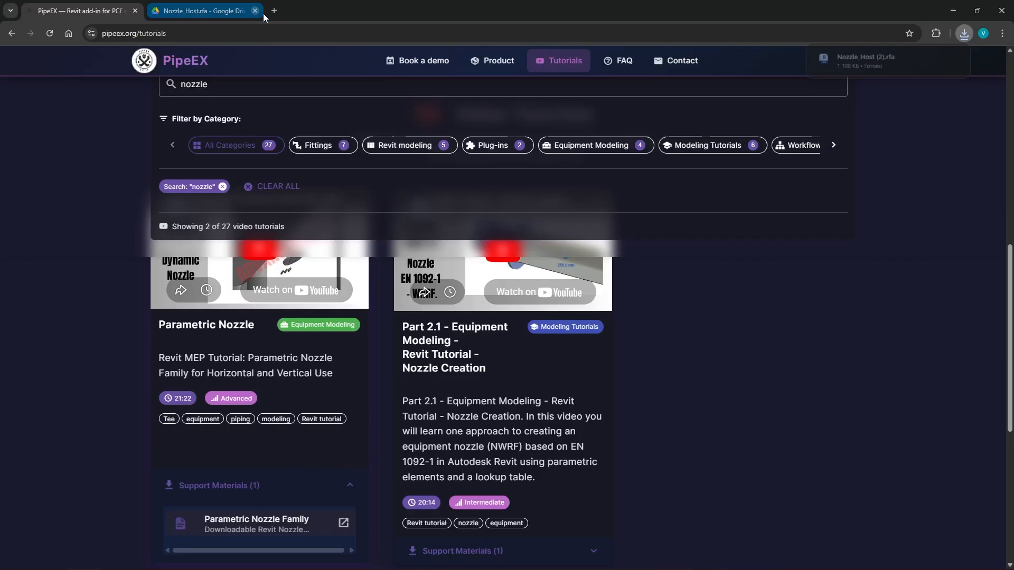
# Open the downloaded Nozzle_Host (2).rfa in Revit and load it only into EquipmentHostFamily.rfa.
pyautogui.click(966, 34)
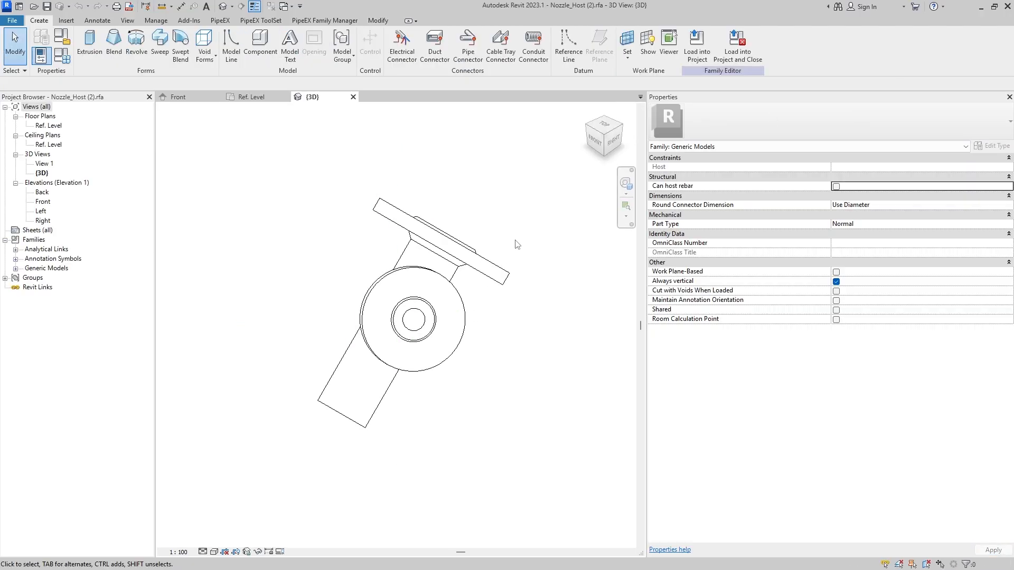
pyautogui.keyDown('shift'); pyautogui.moveTo(517, 244); pyautogui.dragTo(429, 223, button='middle'); pyautogui.keyUp('shift')
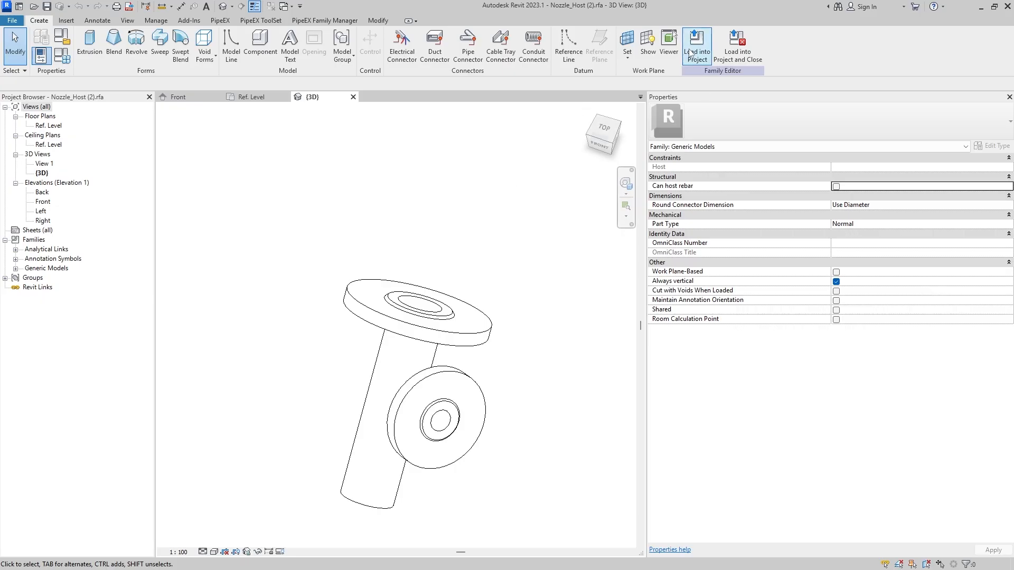
pyautogui.click(689, 55)
pyautogui.click(438, 242)
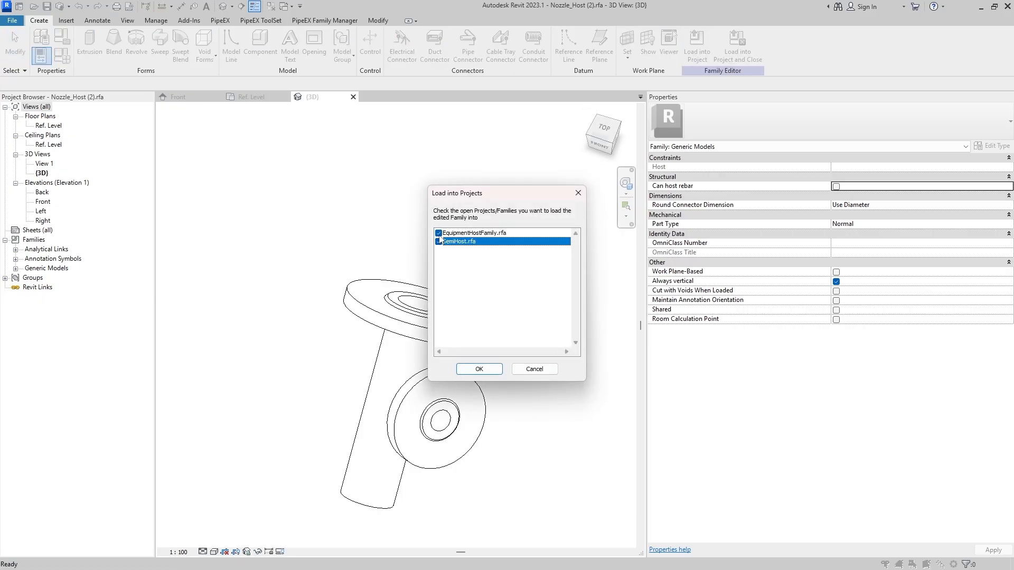
pyautogui.click(439, 233)
pyautogui.click(438, 242)
pyautogui.click(438, 233)
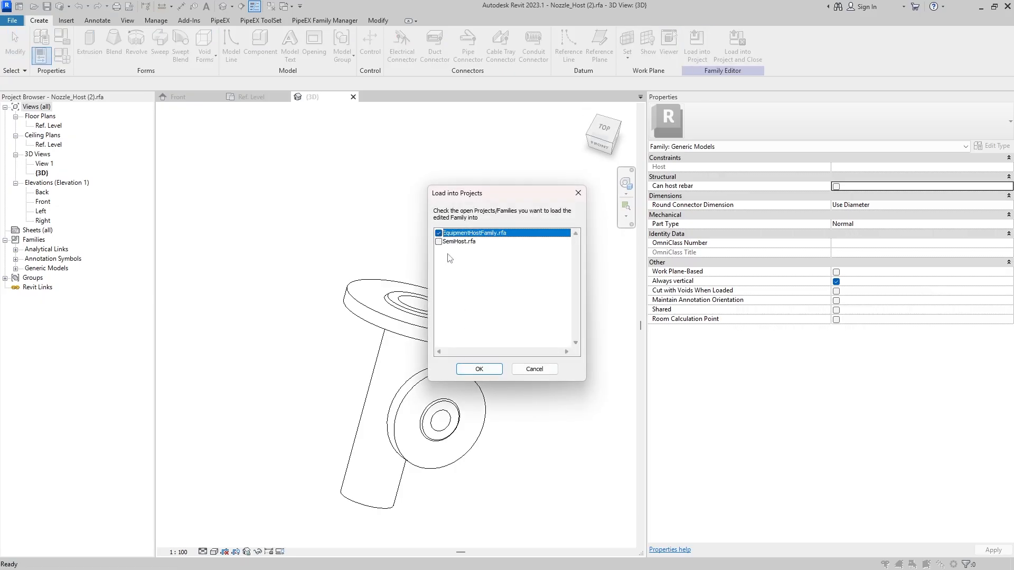
pyautogui.click(491, 369)
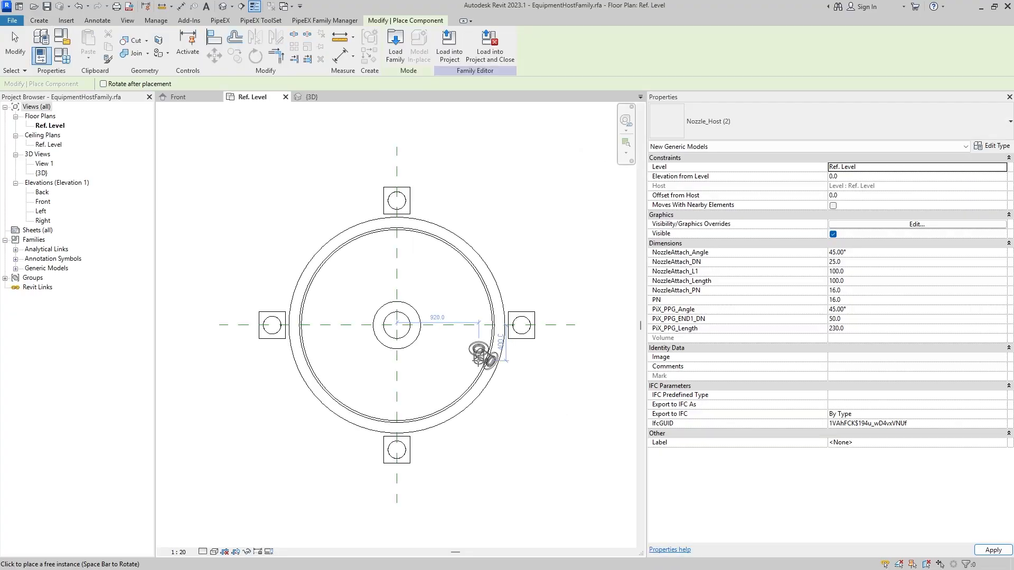
# Place one Nozzle_Host (2) instance in the Ref. Level plan on the Center (Left/Right) plane, about 1060 mm from the tank's centre towards the back.
pyautogui.moveTo(407, 288); pyautogui.dragTo(417, 376, button='middle')
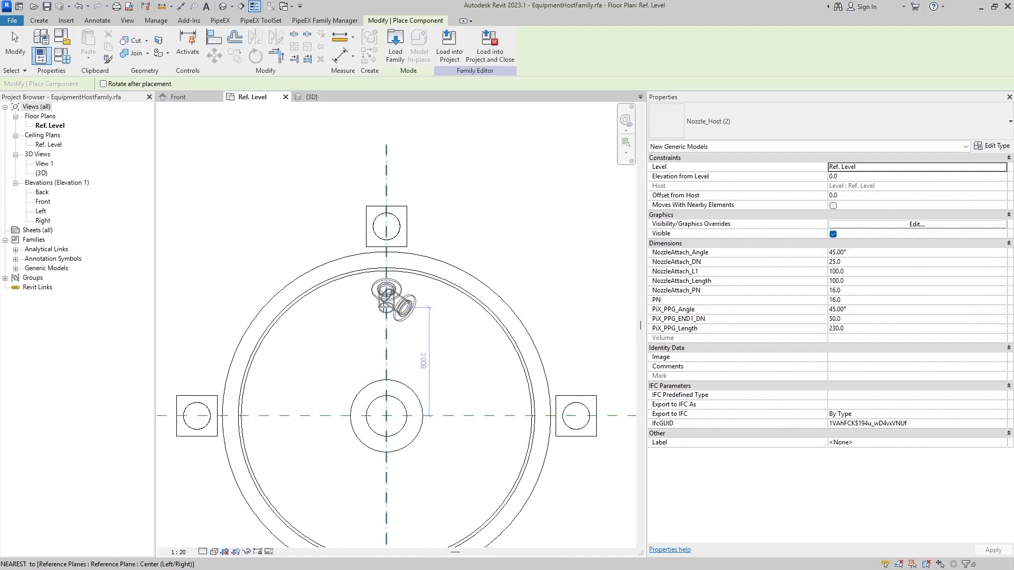
pyautogui.click(386, 272)
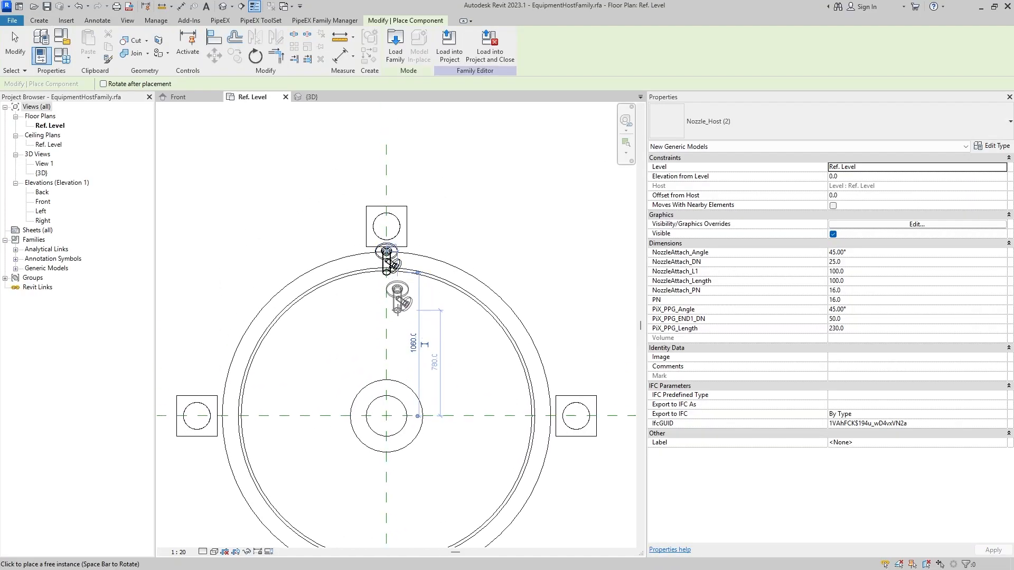
pyautogui.press('Escape')
pyautogui.press('Escape')
pyautogui.click(393, 258)
pyautogui.press('Escape')
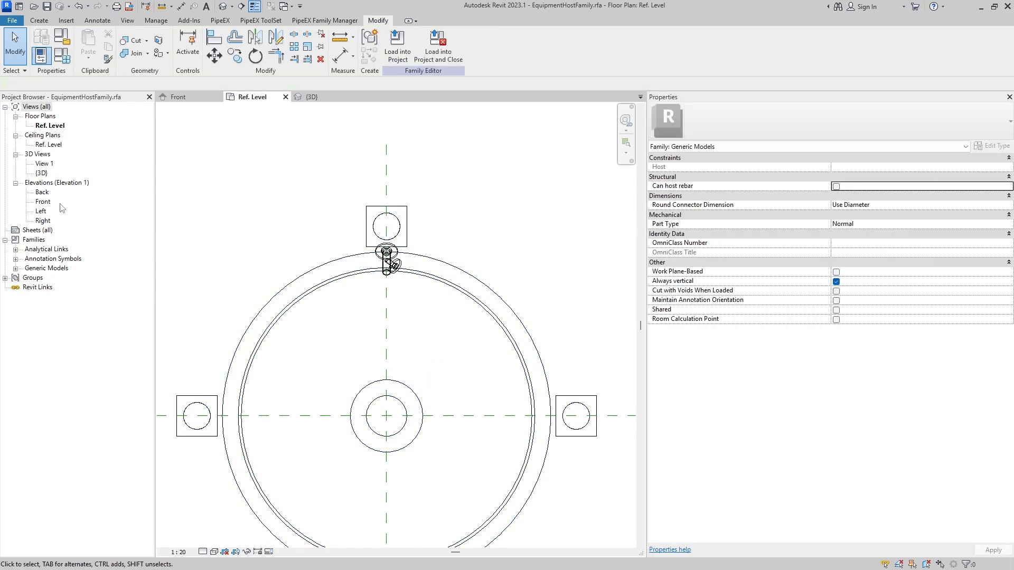
# Open the nozzle family for editing from the Left elevation and make it Work Plane-Based.
pyautogui.doubleClick(43, 202)
pyautogui.doubleClick(41, 211)
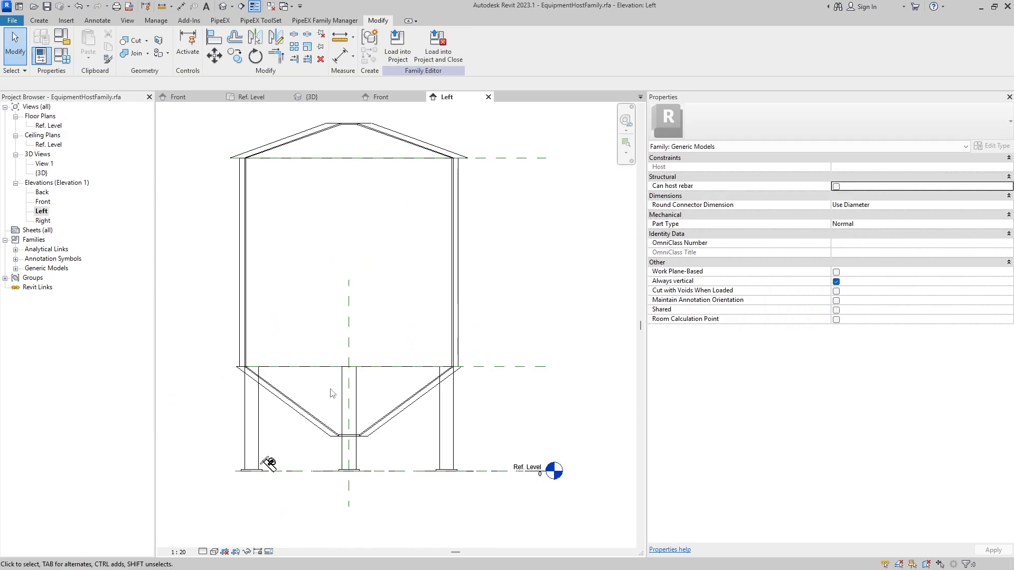
pyautogui.click(270, 461)
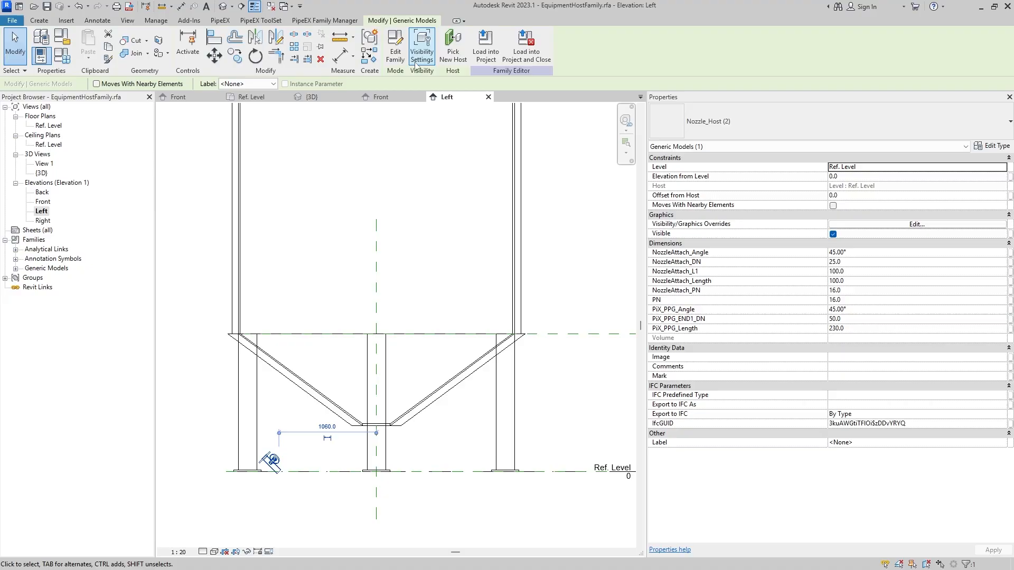
pyautogui.doubleClick(272, 459)
pyautogui.keyDown('shift'); pyautogui.moveTo(433, 324); pyautogui.dragTo(485, 341, button='middle'); pyautogui.keyUp('shift')
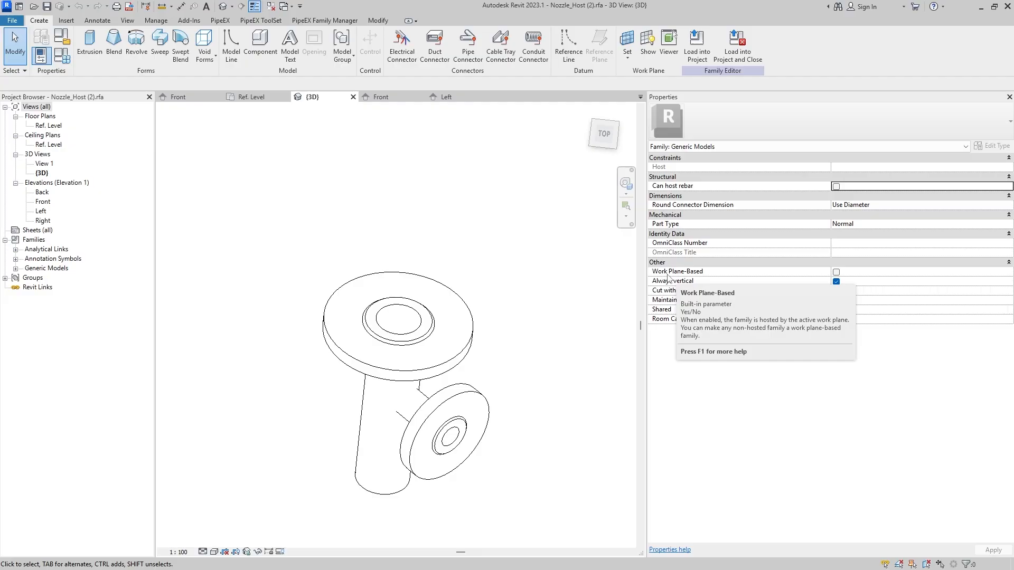
pyautogui.click(836, 272)
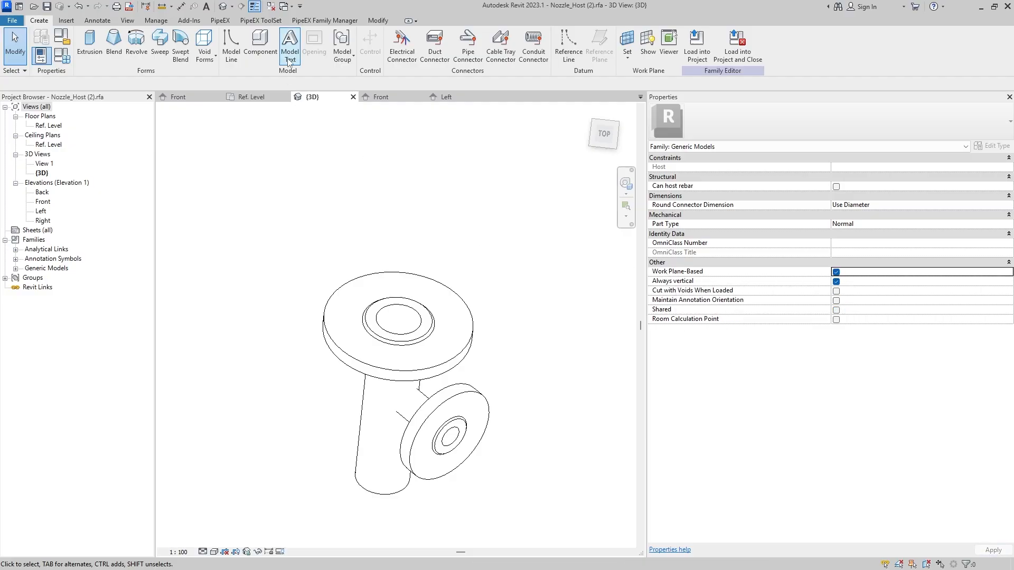
# Close the inactive views, then load the nozzle family into EquipmentHostFamily.rfa over its existing version and close it.
pyautogui.click(272, 7)
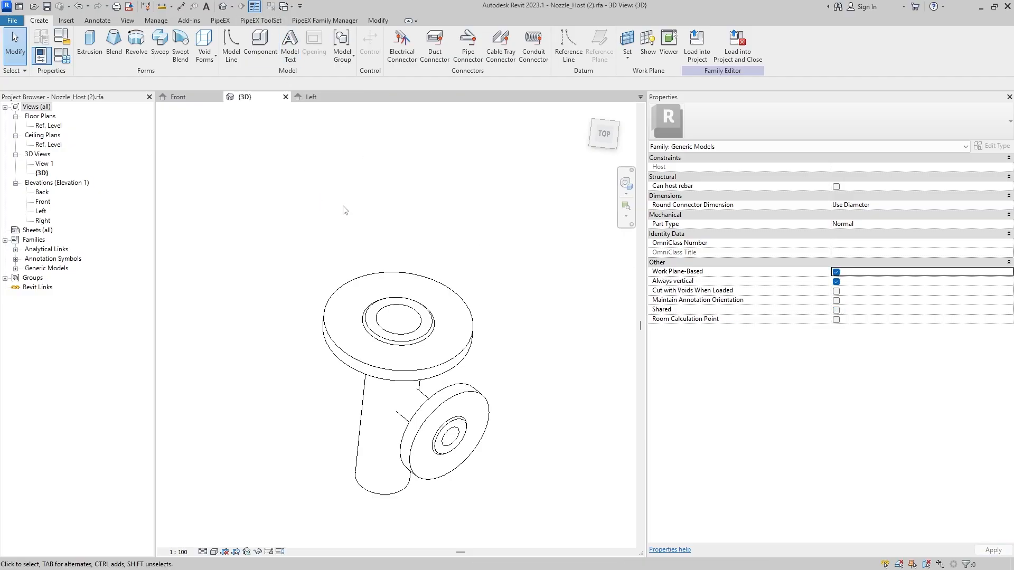
pyautogui.click(733, 55)
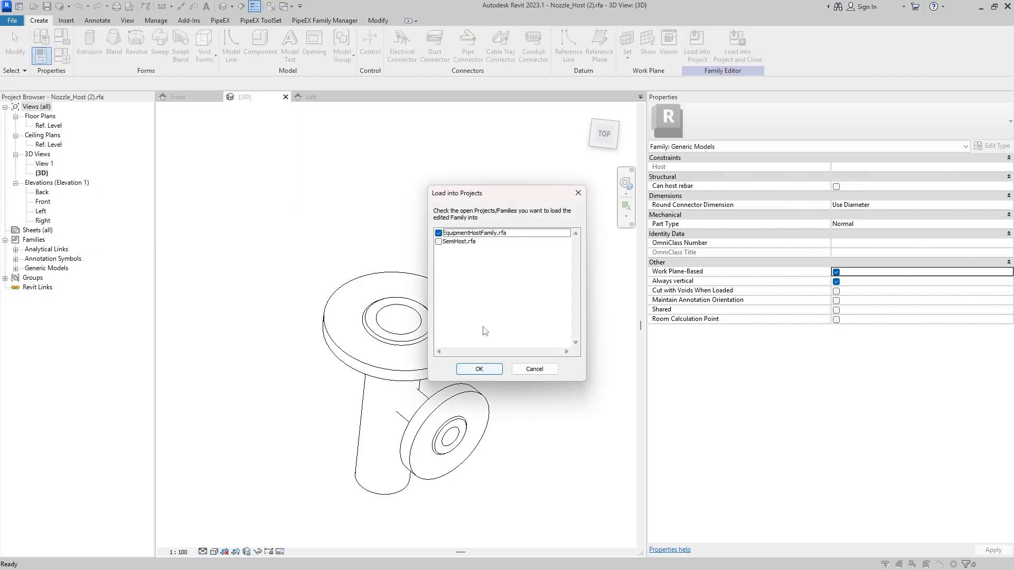
pyautogui.click(494, 374)
pyautogui.click(486, 287)
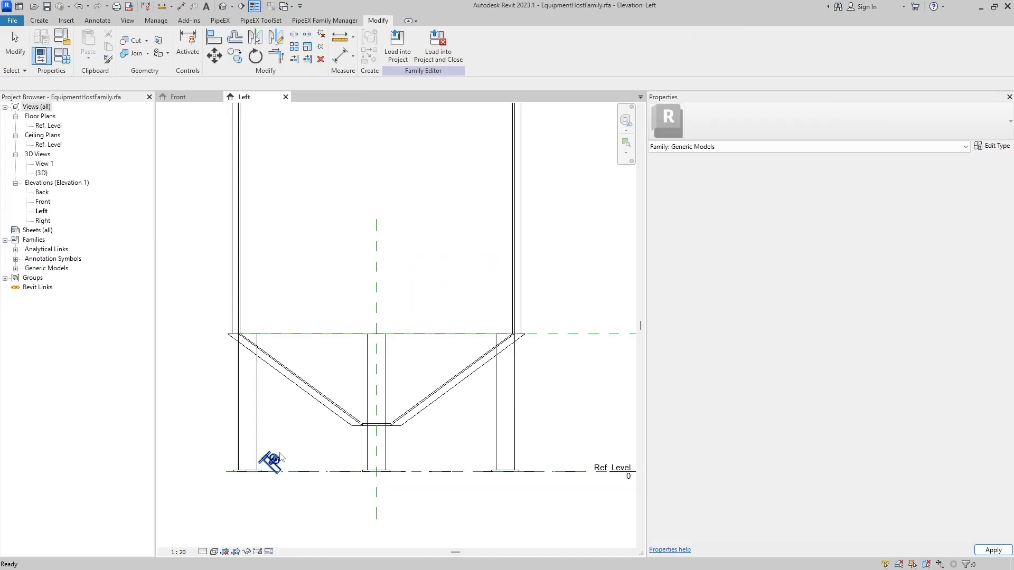
# Name the reference plane at the top of the tank's shell NozzlesPlacement.
pyautogui.click(273, 460)
pyautogui.scroll(-4, 306, 412)
pyautogui.moveTo(396, 458); pyautogui.dragTo(344, 455, button='middle')
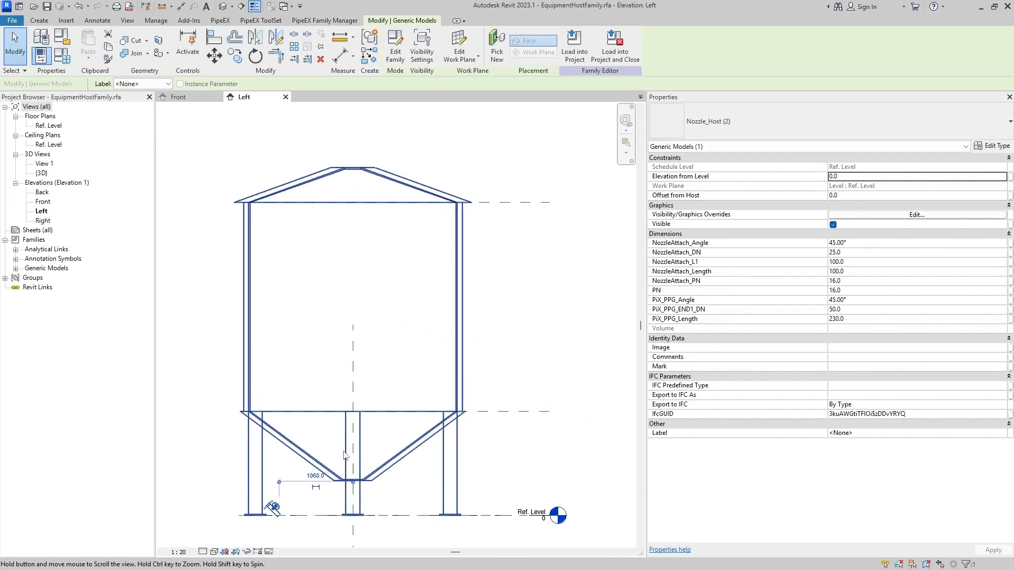
pyautogui.click(529, 202)
pyautogui.click(528, 197)
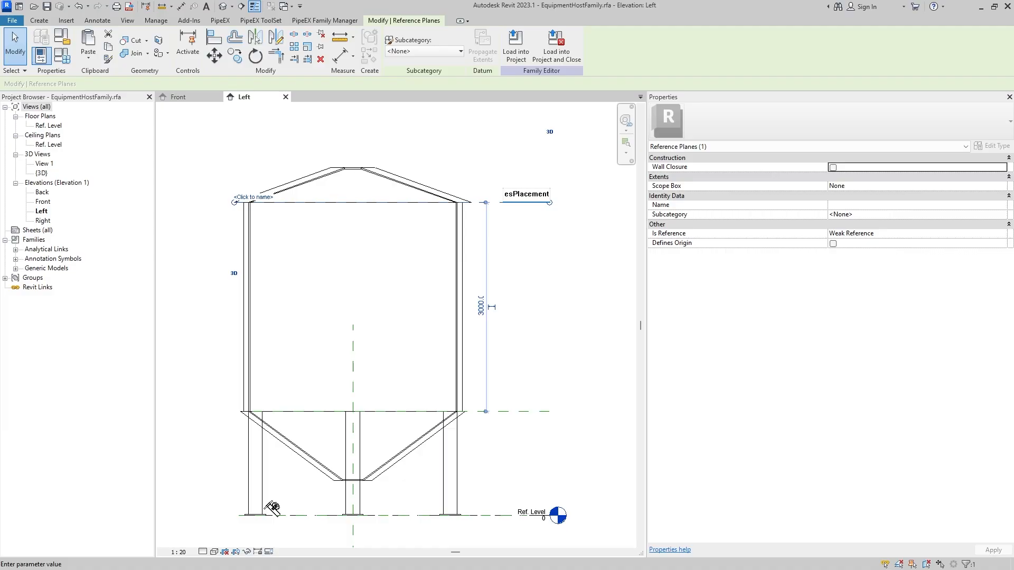
pyautogui.press('Return')
# Change the nozzle's work plane from Ref. Level to the NozzlesPlacement reference plane.
pyautogui.click(346, 273)
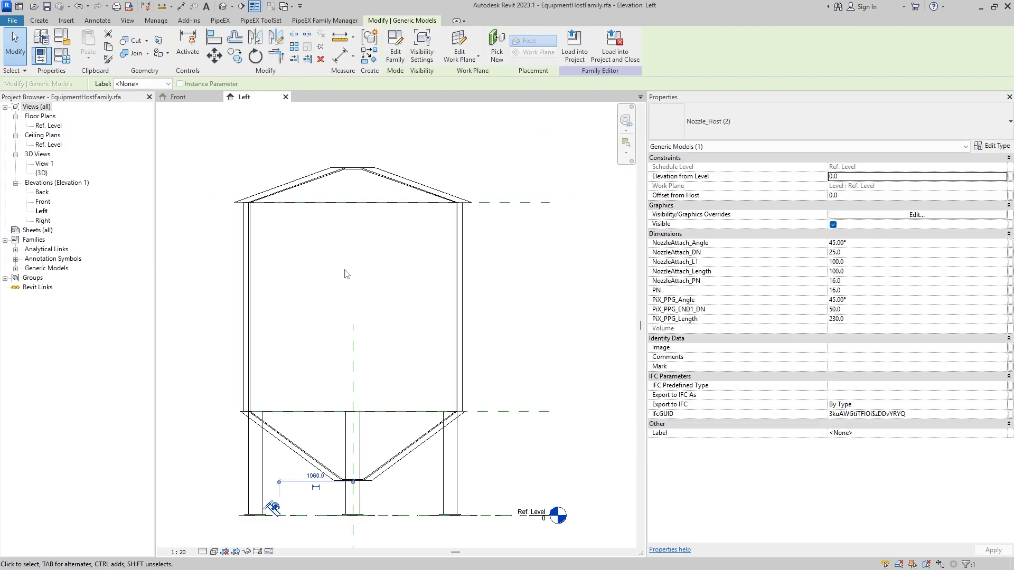
pyautogui.click(459, 51)
pyautogui.click(524, 292)
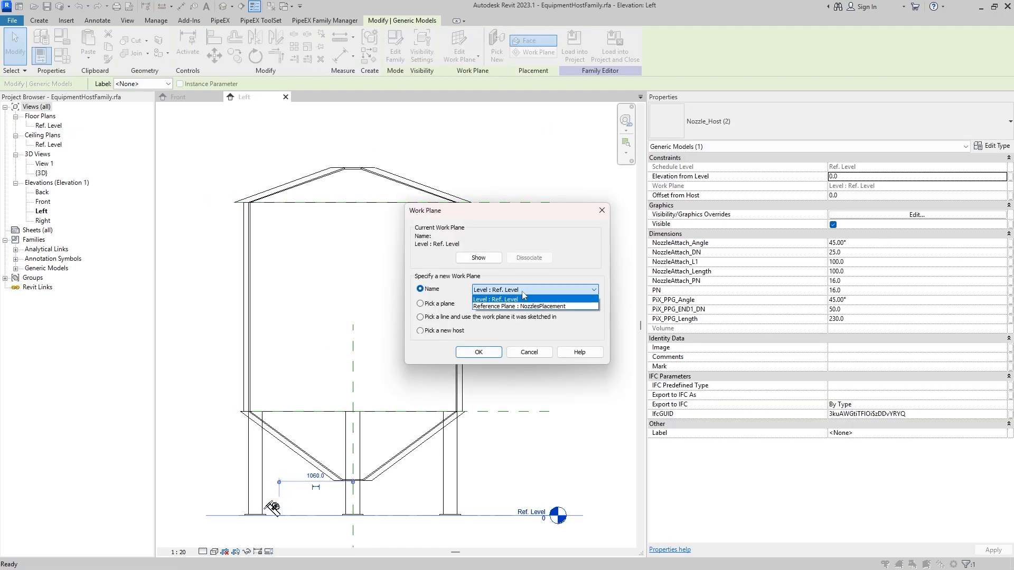
pyautogui.click(519, 306)
pyautogui.click(479, 352)
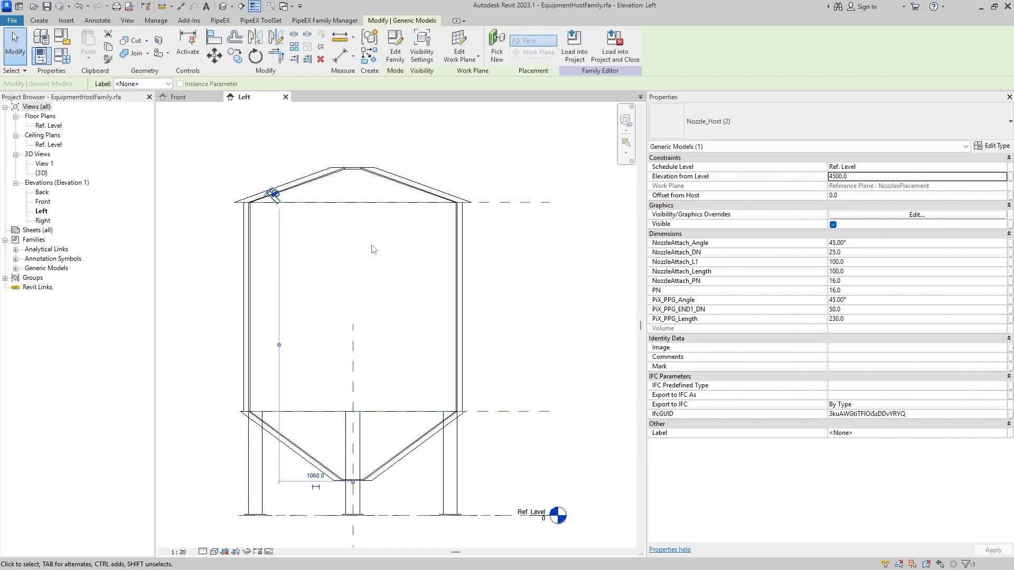
# Set the nozzle's NozzleAttach_Angle and PiX_PPG_Angle to 0°.
pyautogui.moveTo(372, 245); pyautogui.dragTo(358, 285, button='middle')
pyautogui.scroll(2, 275, 264)
pyautogui.moveTo(275, 271); pyautogui.dragTo(284, 319, button='middle')
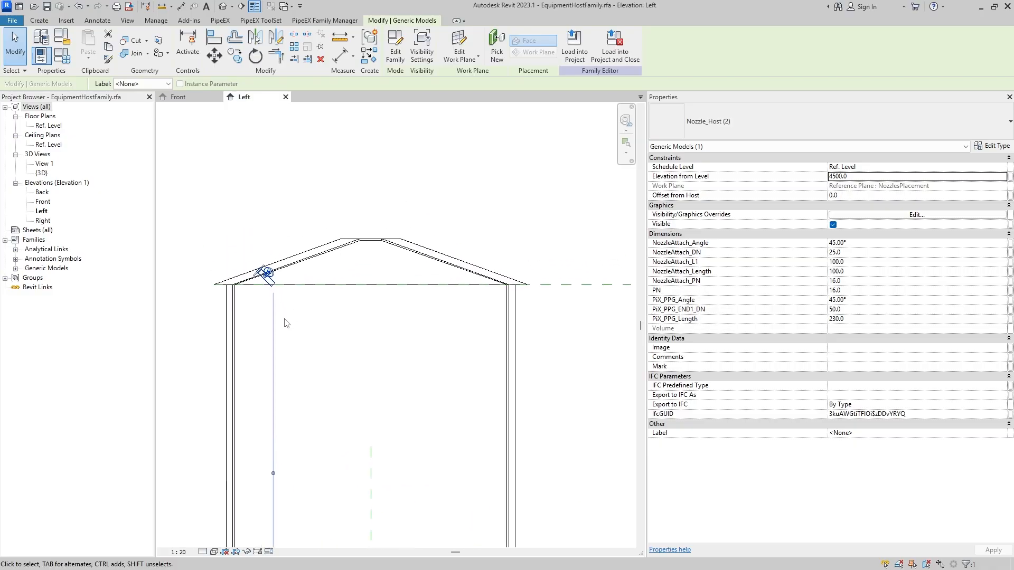
pyautogui.moveTo(378, 304); pyautogui.dragTo(367, 336, button='middle')
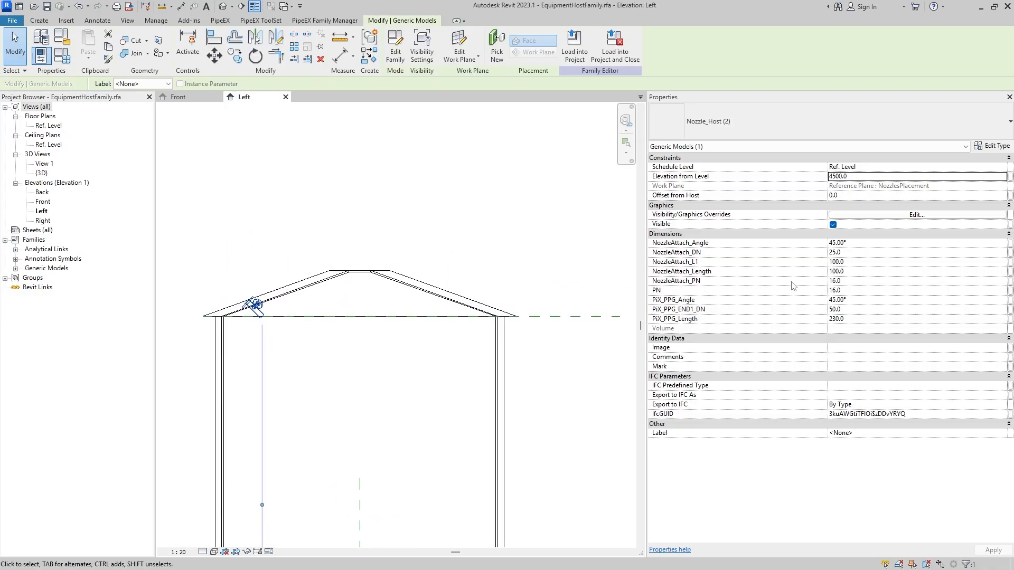
pyautogui.click(861, 242)
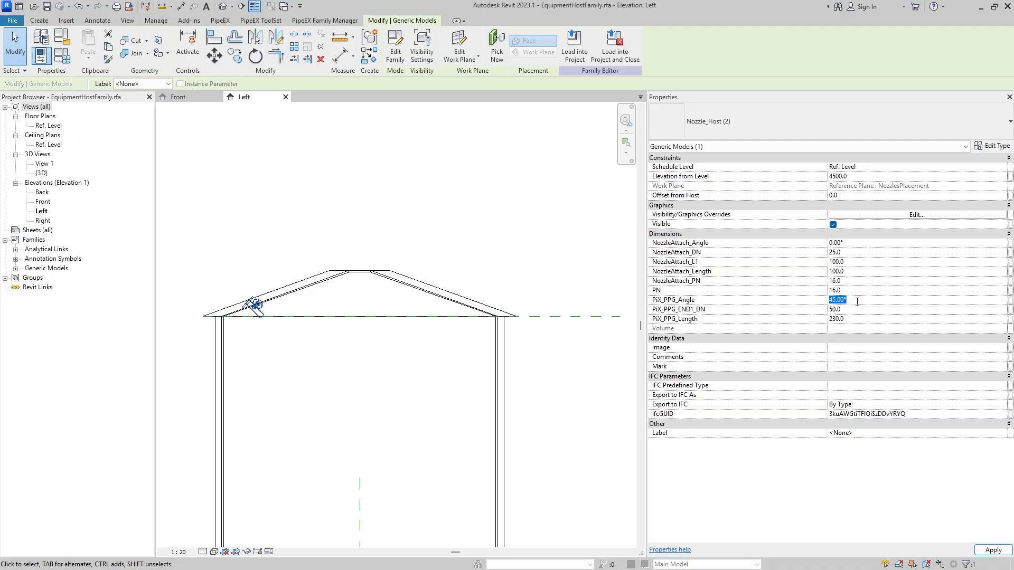
pyautogui.scroll(4, 276, 343)
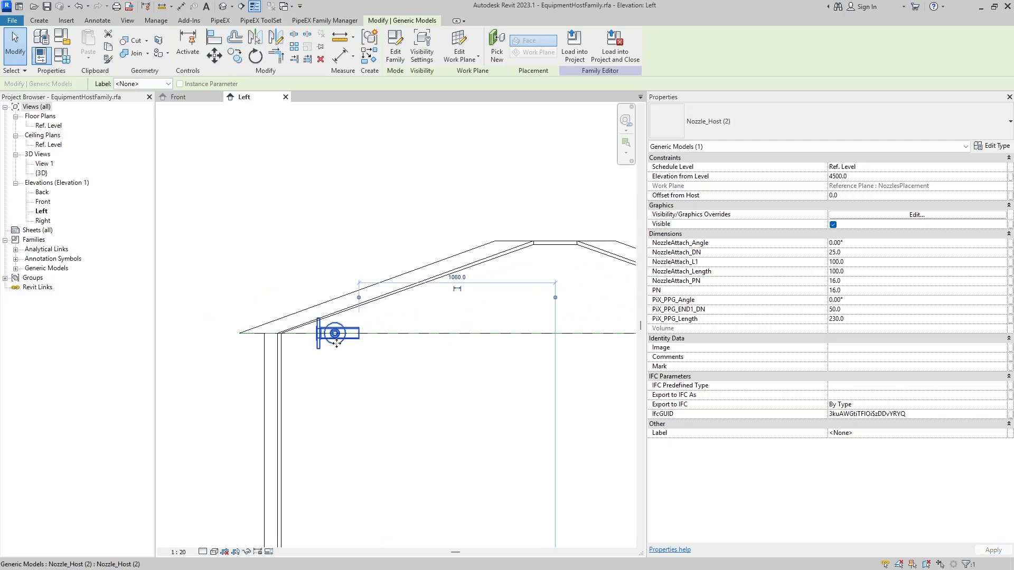
# Move the nozzle to the tank's back wall, about 1477 mm from the centre plane, and set its Offset from Host to -500.
pyautogui.scroll(-2, 249, 334)
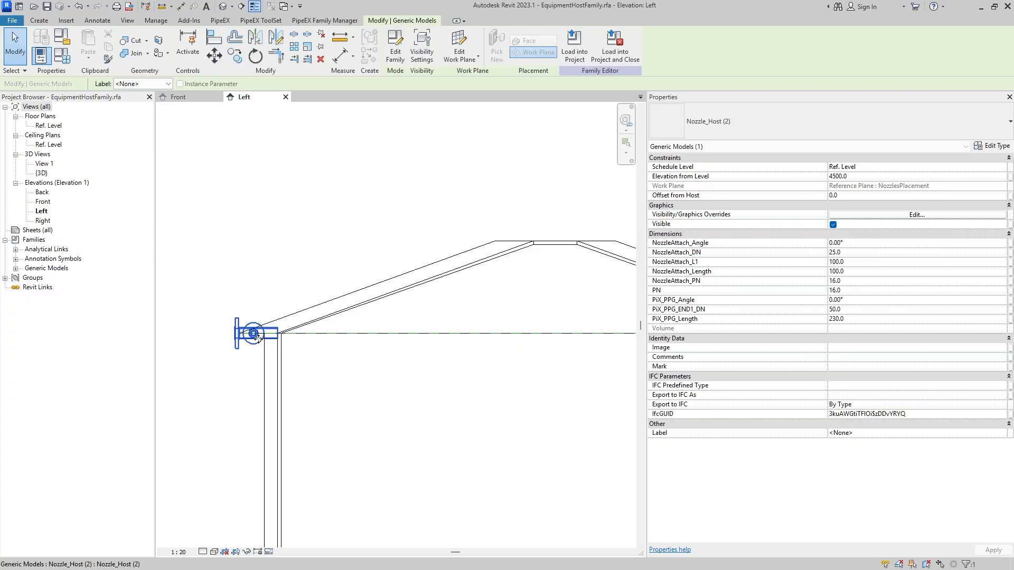
pyautogui.moveTo(293, 365); pyautogui.dragTo(346, 200, button='middle')
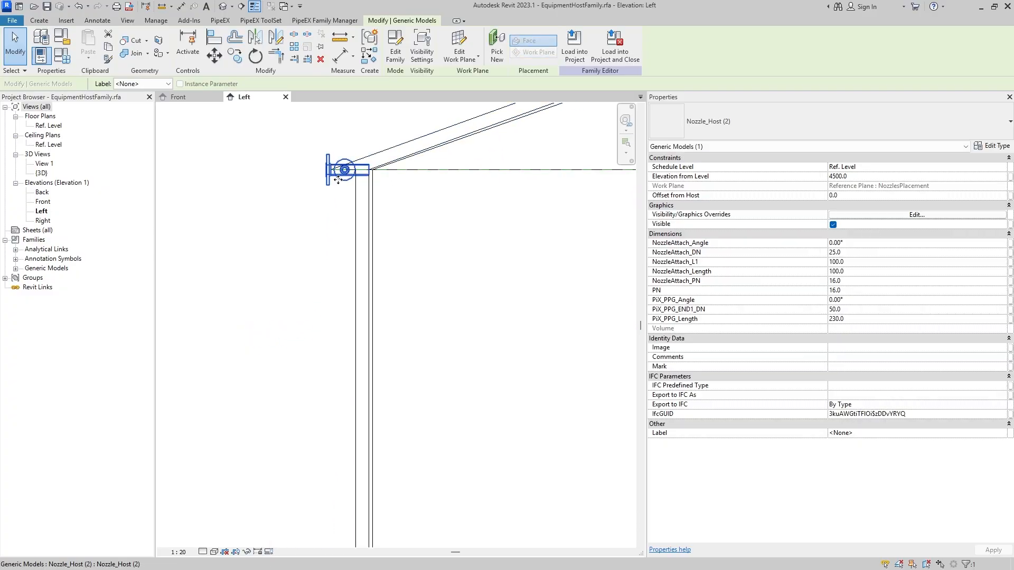
pyautogui.moveTo(343, 170); pyautogui.dragTo(347, 291)
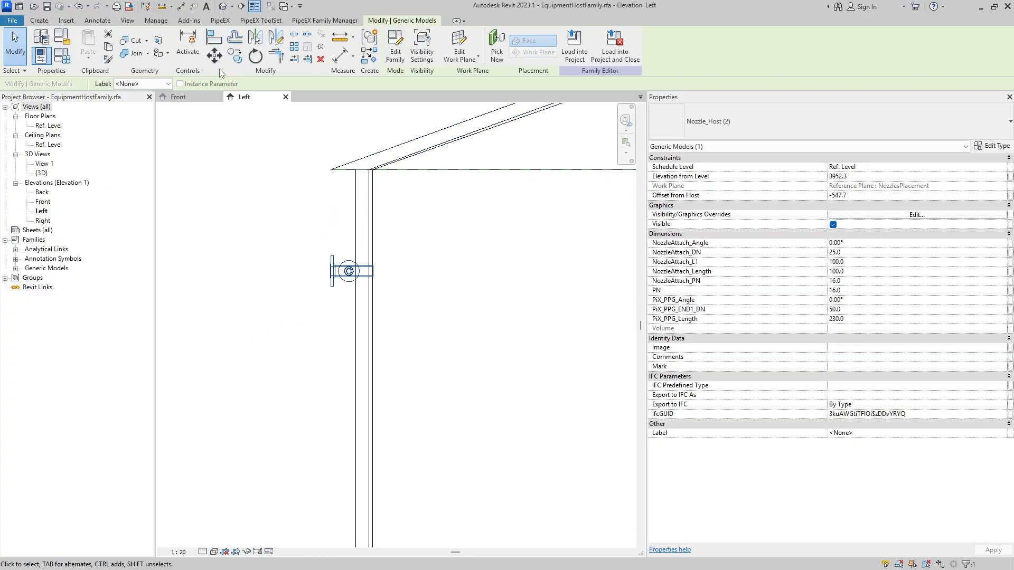
pyautogui.moveTo(316, 210); pyautogui.dragTo(259, 265, button='middle')
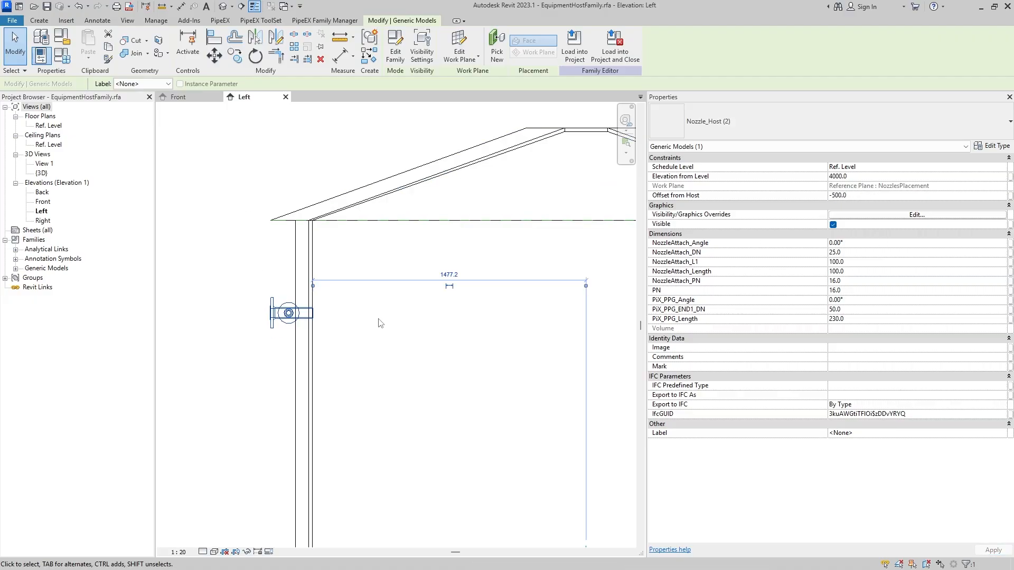
# Copy the nozzle about 2160 mm straight down along the wall, just above the tank's conical bottom.
pyautogui.scroll(-3, 378, 323)
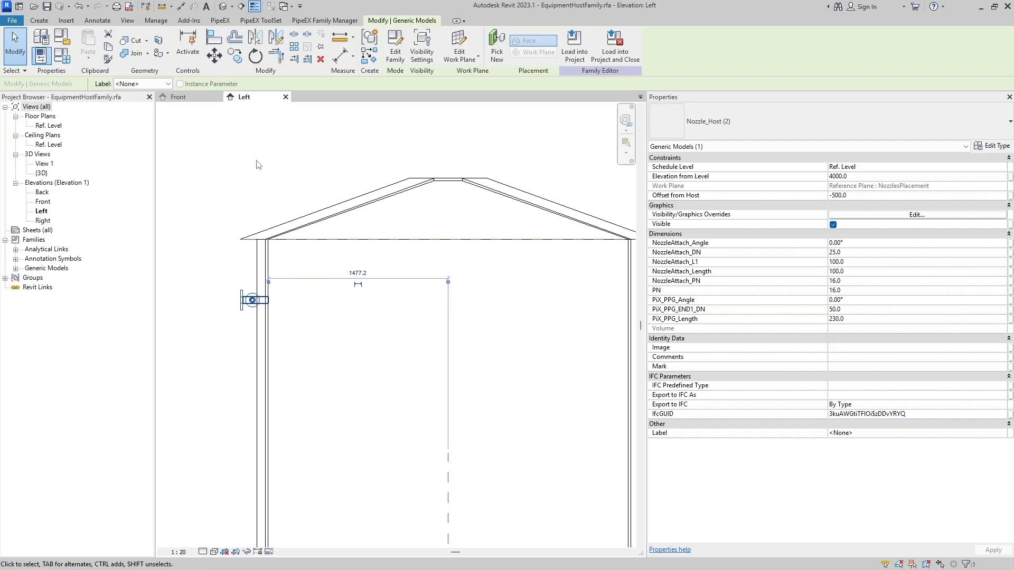
pyautogui.click(238, 58)
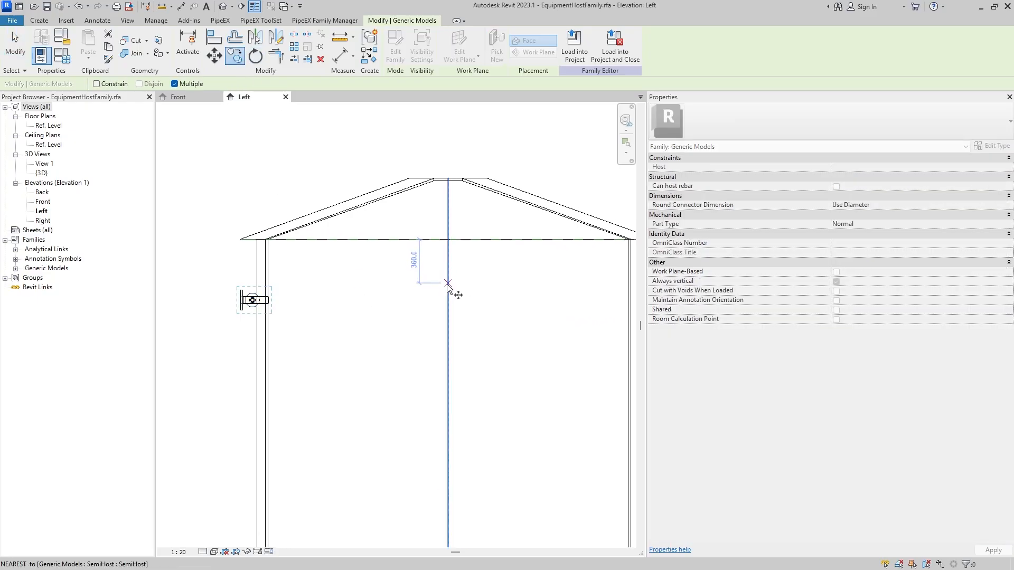
pyautogui.click(448, 293)
pyautogui.scroll(-1, 448, 449)
pyautogui.moveTo(448, 449); pyautogui.dragTo(403, 242, button='middle')
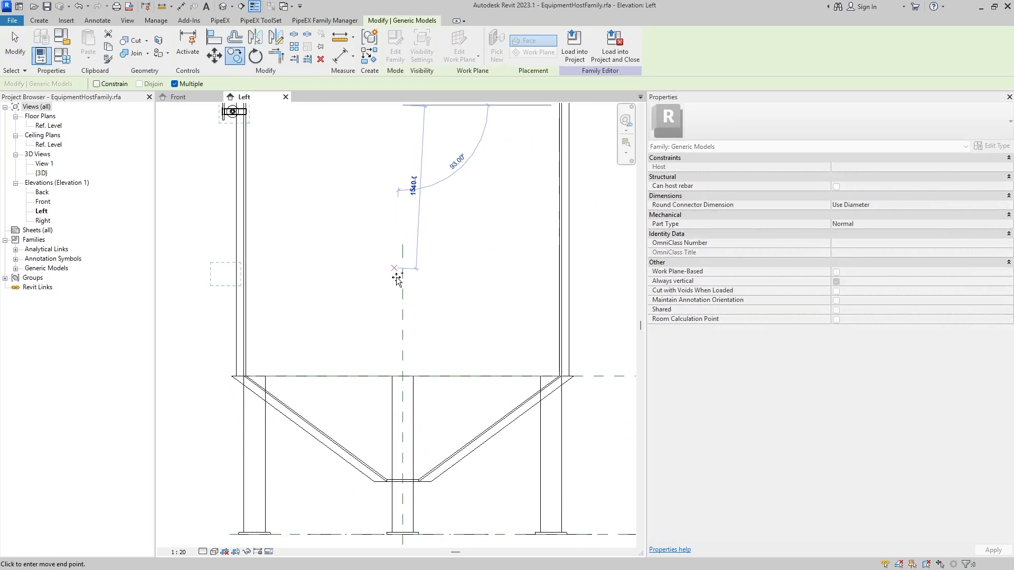
pyautogui.click(402, 334)
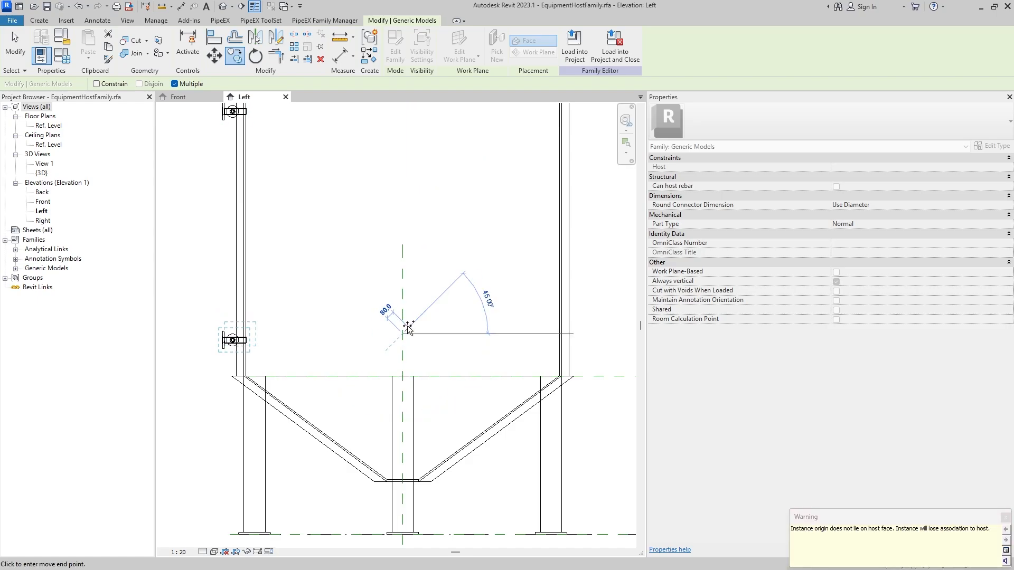
pyautogui.press('Escape')
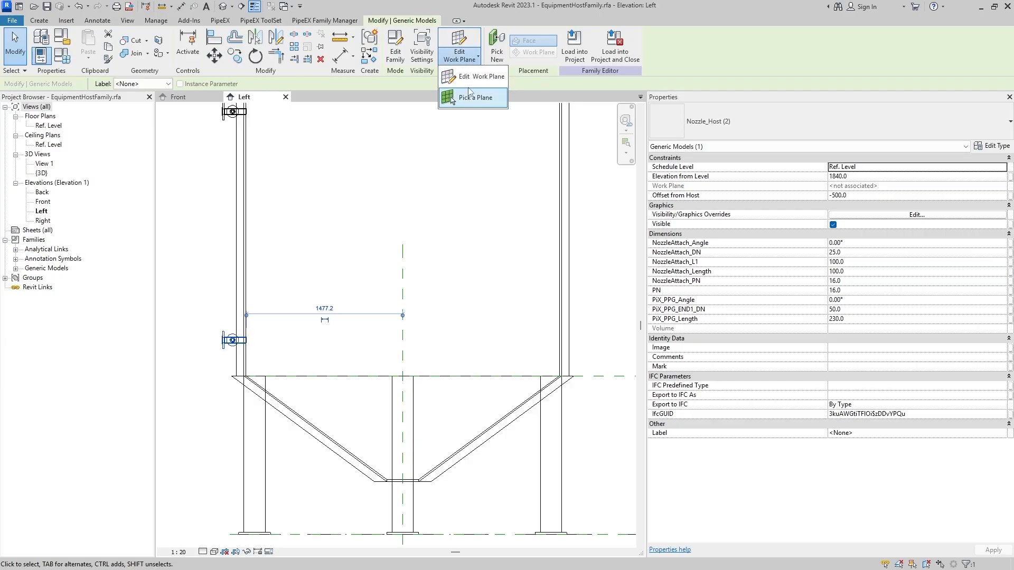
# Assign the copied lower nozzle to the NozzlesPlacement reference plane as its work plane.
pyautogui.click(471, 61)
pyautogui.click(523, 290)
pyautogui.click(523, 313)
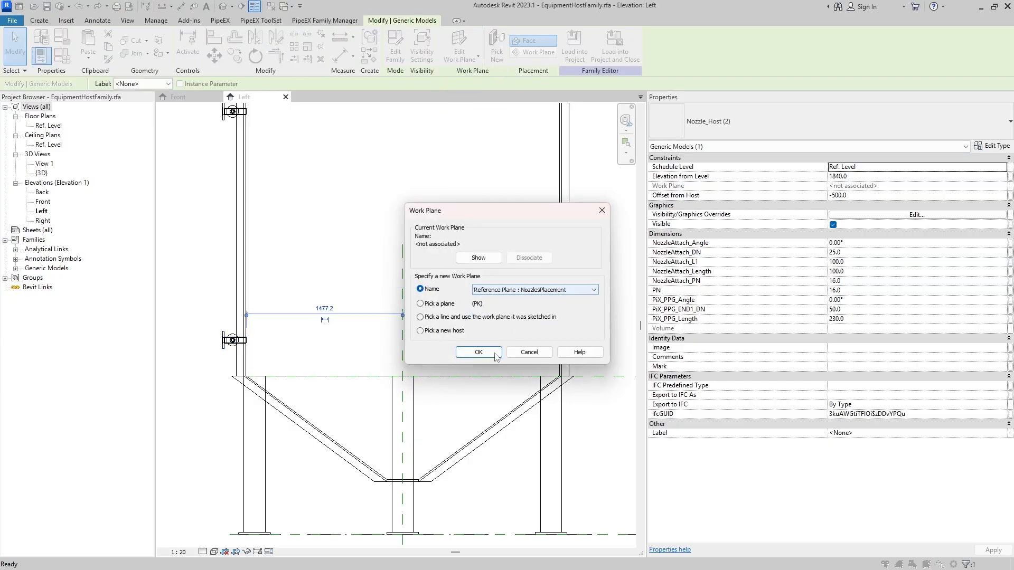
pyautogui.click(479, 352)
# Move the copied nozzle down the wall to just above the cone, about 2665 mm below the NozzlesPlacement plane.
pyautogui.moveTo(340, 250); pyautogui.dragTo(361, 290, button='middle')
pyautogui.press('Down')
pyautogui.press('Down')
pyautogui.press('Down')
pyautogui.click(213, 55)
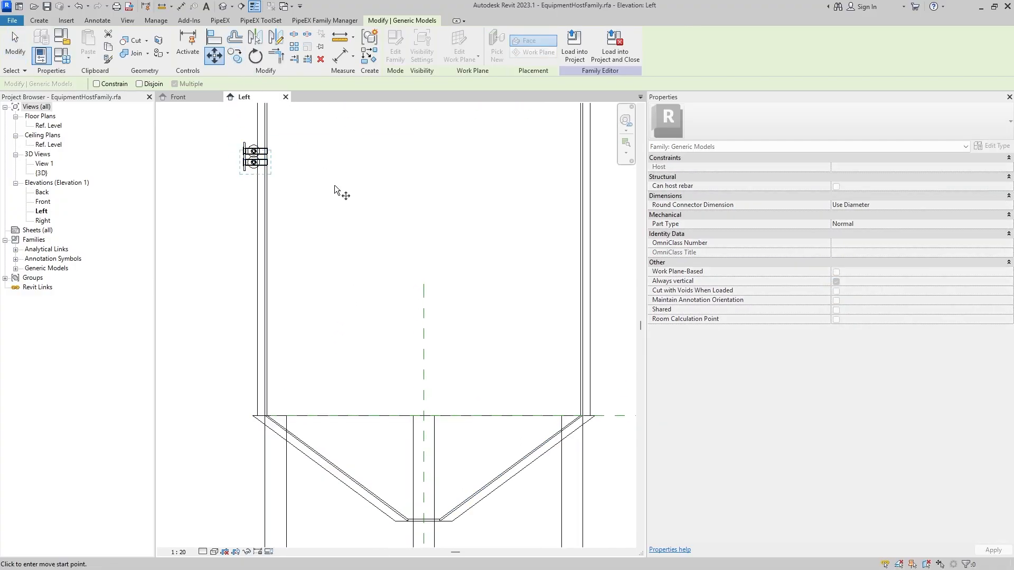
pyautogui.click(335, 180)
pyautogui.click(335, 396)
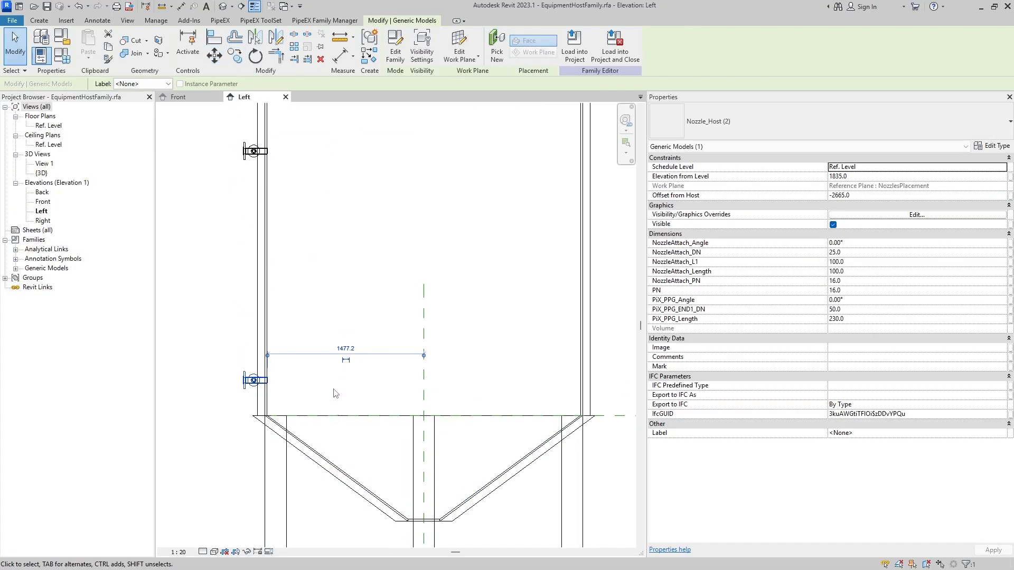
pyautogui.click(312, 319)
pyautogui.scroll(-3, 351, 262)
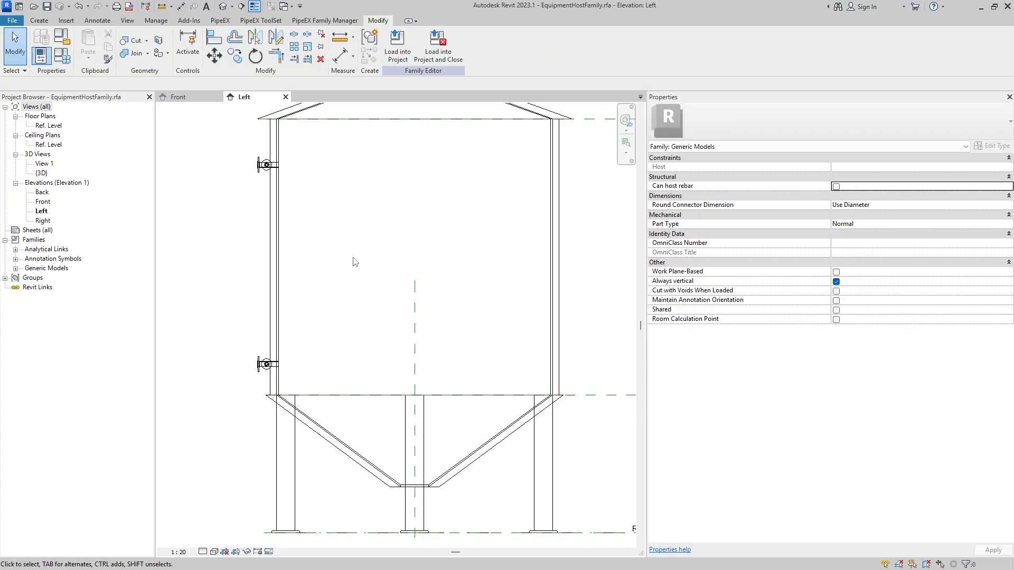
pyautogui.moveTo(348, 263)
pyautogui.mouseDown(button='middle')
pyautogui.moveTo(291, 224)
pyautogui.moveTo(340, 258)
pyautogui.mouseUp(button='middle')
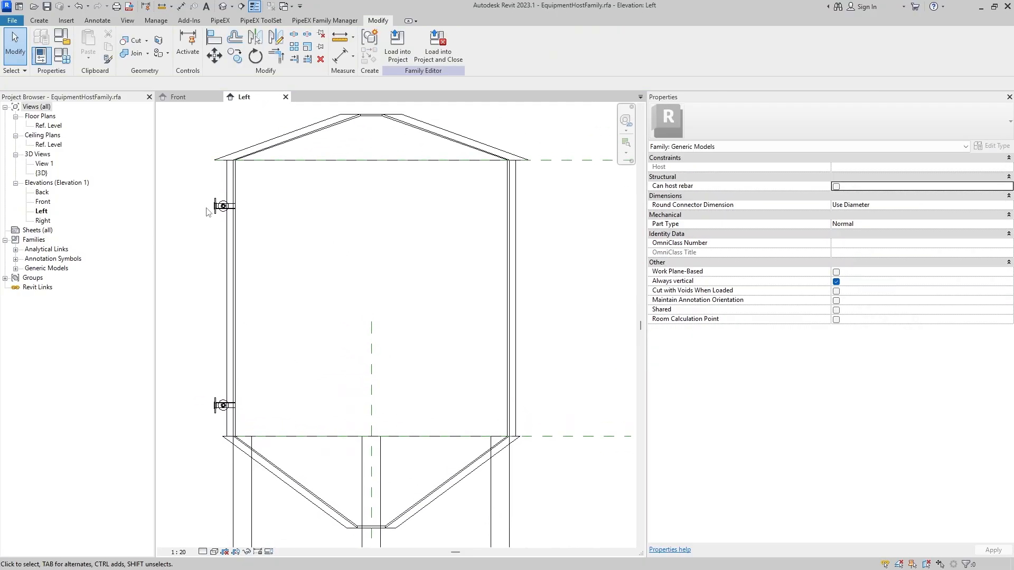
pyautogui.click(220, 202)
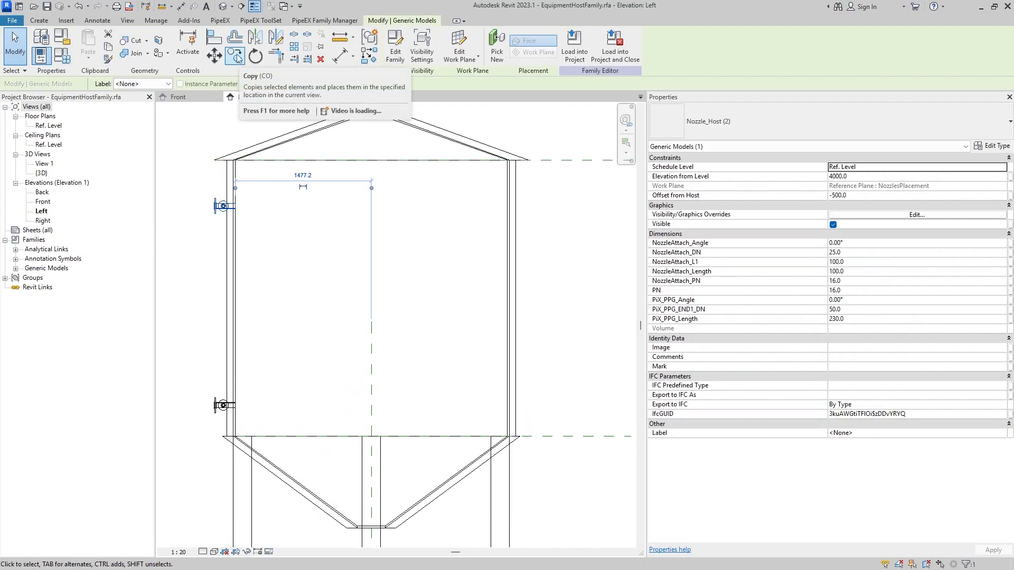
pyautogui.click(236, 54)
pyautogui.scroll(2, 240, 208)
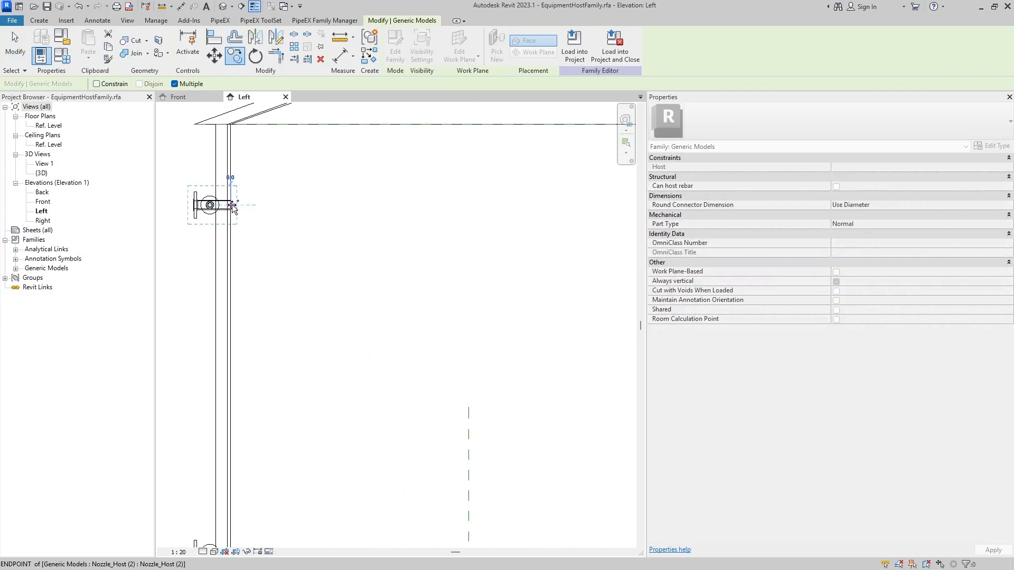
pyautogui.press('Escape')
# Copy the upper nozzle in place, directly on top of the original.
pyautogui.click(232, 206)
pyautogui.click(224, 203)
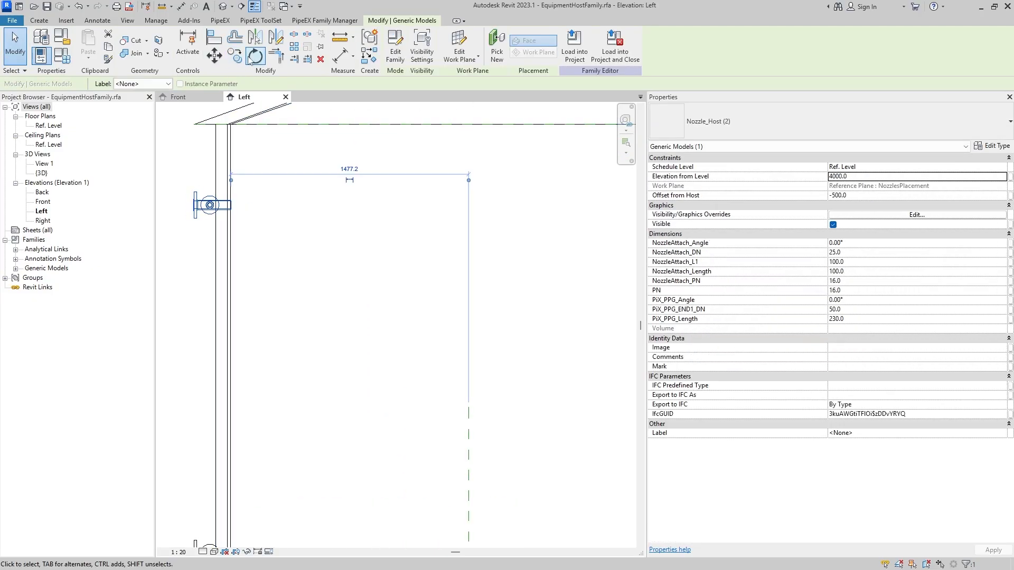
pyautogui.click(232, 60)
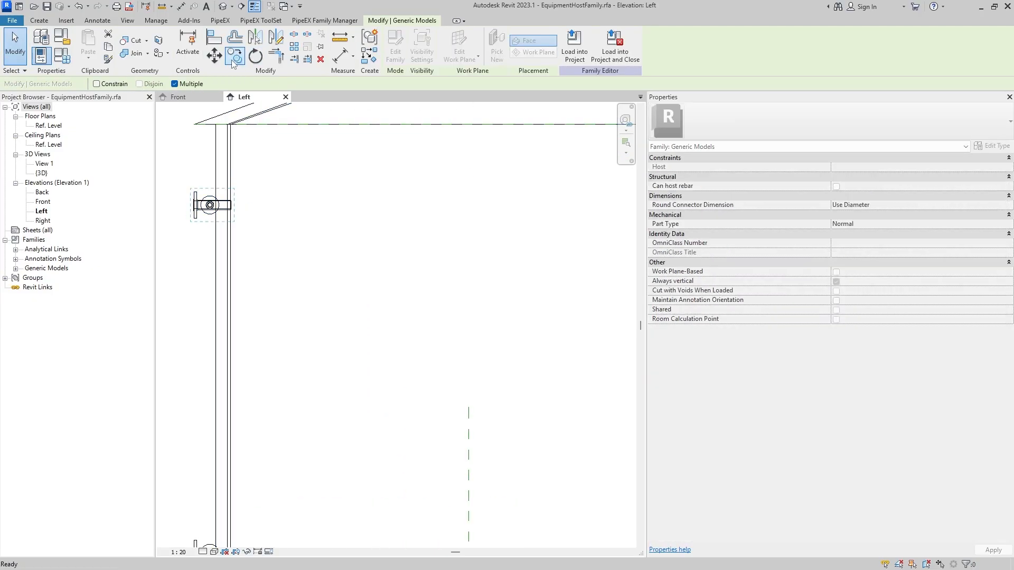
pyautogui.click(232, 205)
pyautogui.click(232, 205)
pyautogui.press('Escape')
pyautogui.click(233, 206)
pyautogui.click(232, 206)
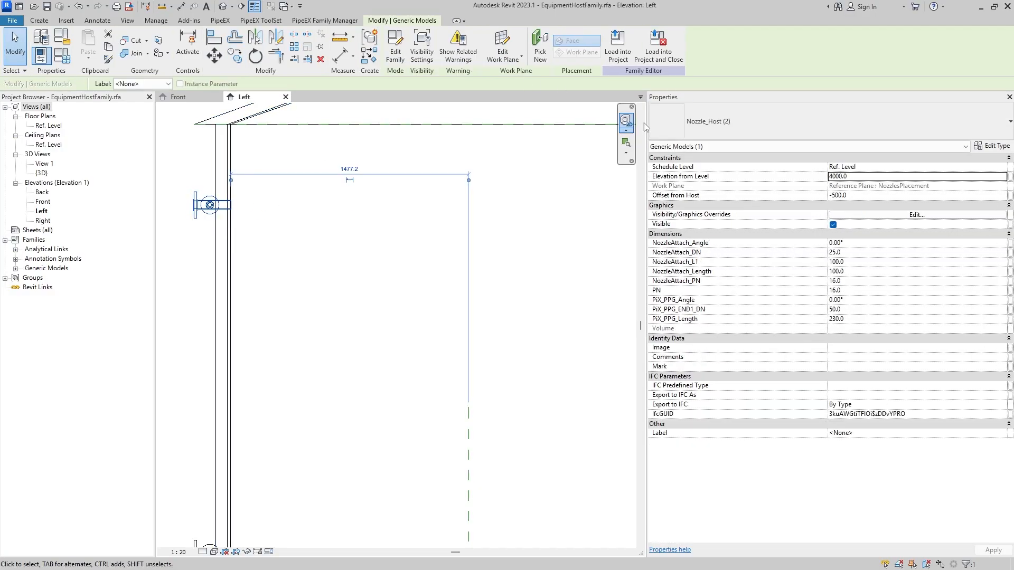
# Select both overlapping upper nozzles and set their work plane to NozzlesPlacement.
pyautogui.moveTo(200, 245); pyautogui.dragTo(181, 180)
pyautogui.click(506, 41)
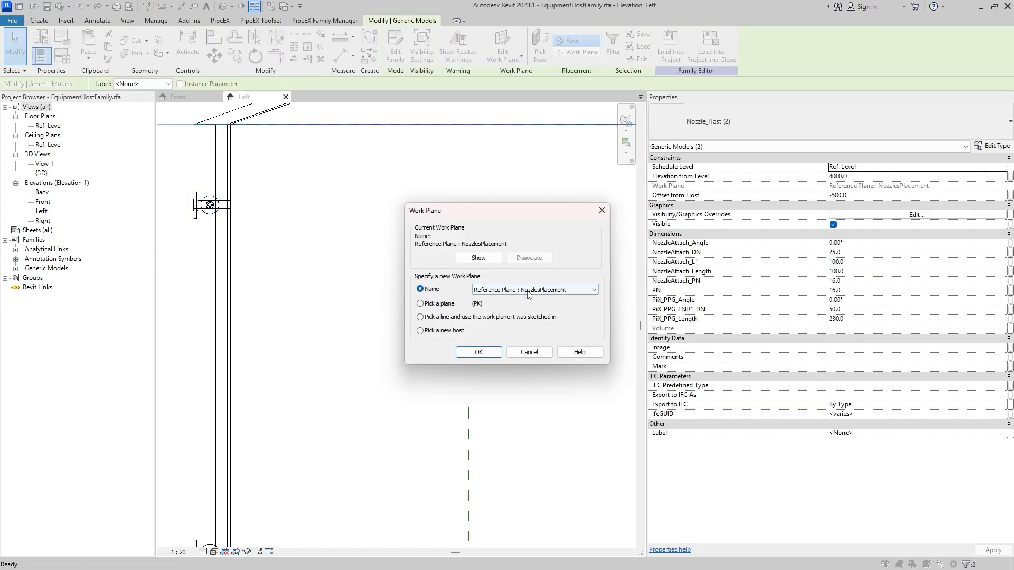
pyautogui.click(530, 291)
pyautogui.click(536, 308)
pyautogui.click(478, 352)
# Nudge one of the overlapping upper nozzles down the wall to about 780 mm below the NozzlesPlacement plane.
pyautogui.scroll(-2, 369, 268)
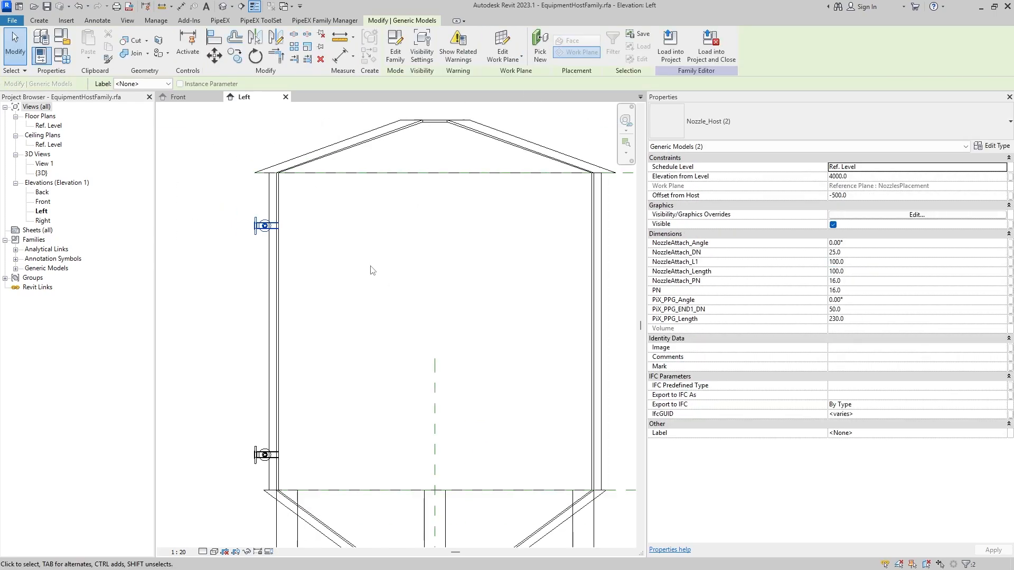
pyautogui.scroll(4, 292, 241)
pyautogui.click(295, 235)
pyautogui.scroll(-1, 400, 279)
pyautogui.moveTo(400, 279); pyautogui.dragTo(360, 241, button='middle')
pyautogui.press('Down')
pyautogui.press('Down')
pyautogui.press('Down')
pyautogui.press('Down')
pyautogui.press('Down')
pyautogui.press('Down')
pyautogui.press('Down')
pyautogui.press('Down')
pyautogui.press('Down')
pyautogui.press('Down')
pyautogui.press('Down')
pyautogui.press('Down')
pyautogui.press('Down')
pyautogui.press('Down')
pyautogui.press('Down')
pyautogui.press('Down')
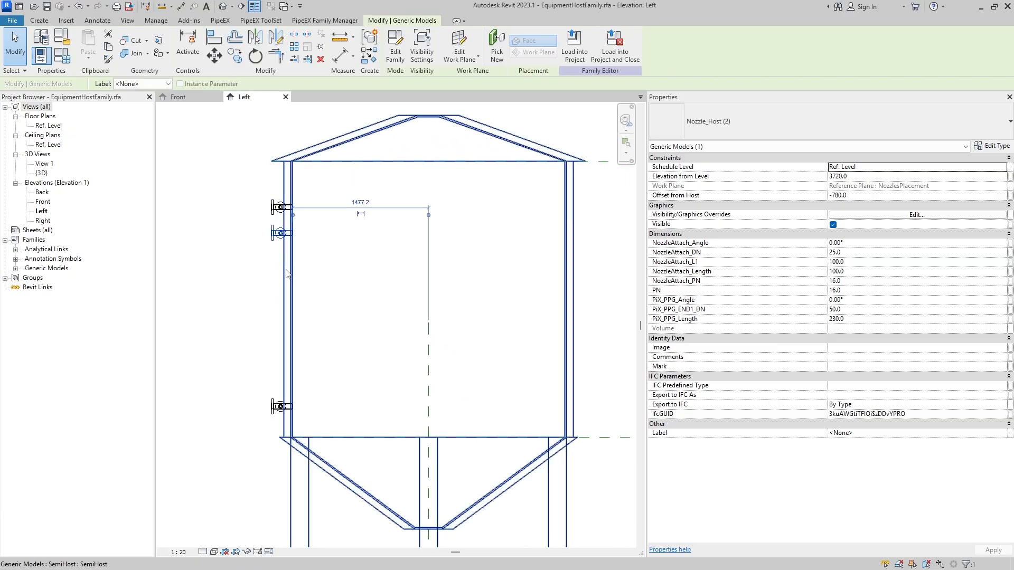
# Move the nudged nozzle copy onto the tank's centre plane, about 700 mm below NozzlesPlacement, and try to mirror it with a drawn axis.
pyautogui.moveTo(280, 241); pyautogui.dragTo(413, 231)
pyautogui.moveTo(427, 268); pyautogui.dragTo(371, 319, button='middle')
pyautogui.scroll(1, 326, 289)
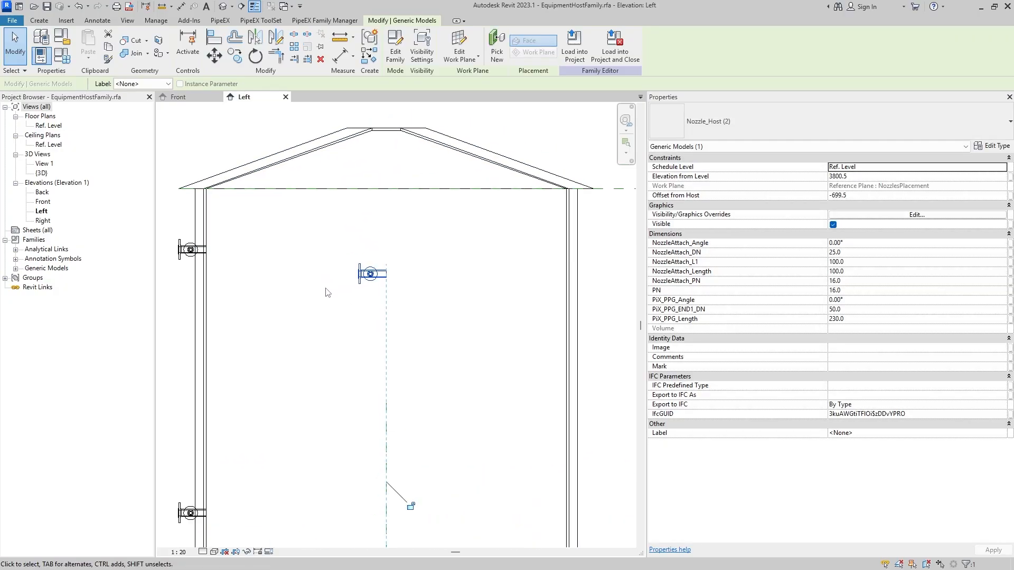
pyautogui.click(277, 39)
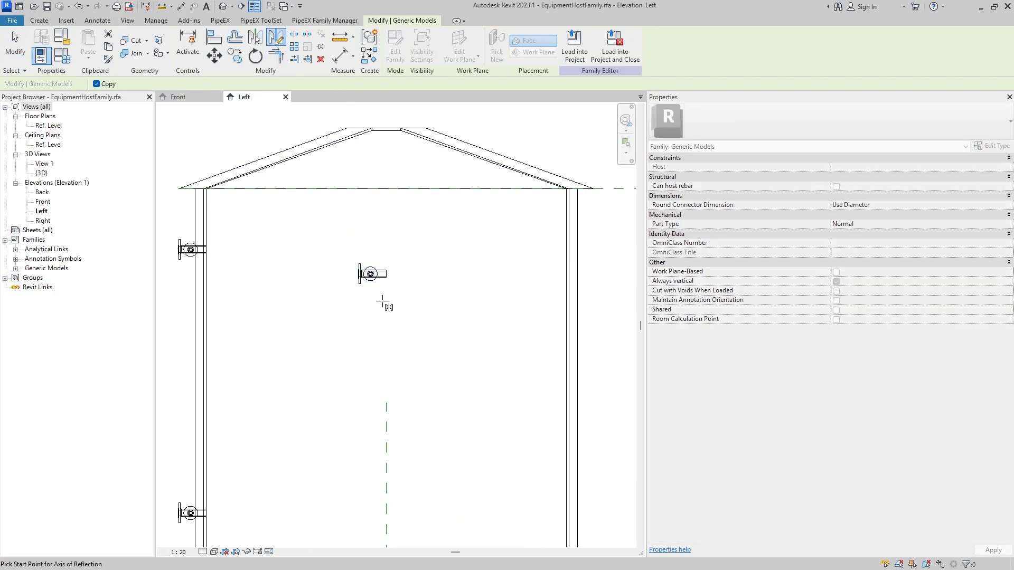
pyautogui.press('Escape')
# Delete the nozzle copy on the centre plane and the upper nozzle on the back wall.
pyautogui.click(371, 274)
pyautogui.press('Delete')
pyautogui.moveTo(278, 274); pyautogui.dragTo(352, 272, button='middle')
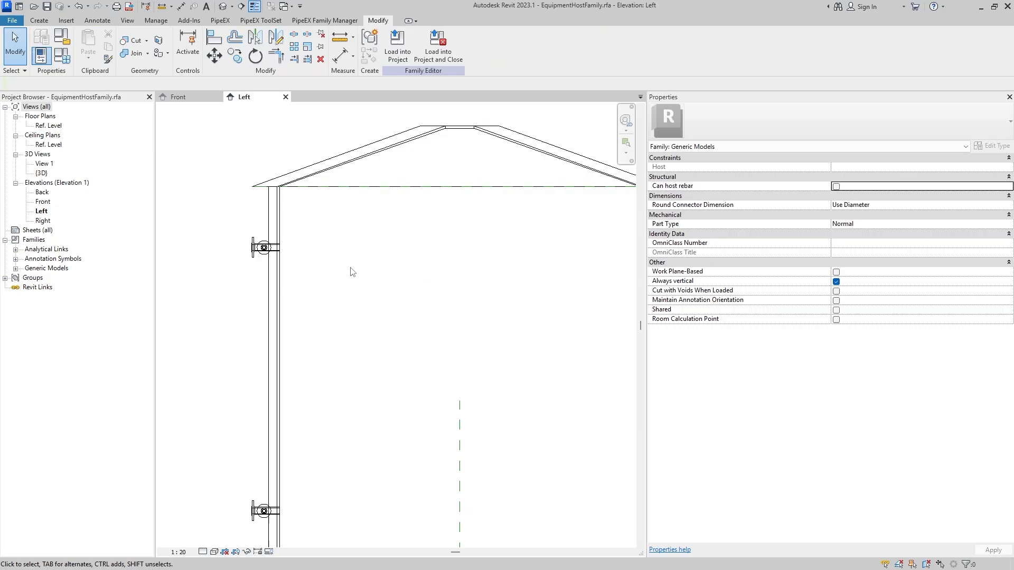
pyautogui.click(264, 247)
pyautogui.press('Delete')
pyautogui.moveTo(279, 511); pyautogui.dragTo(265, 436, button='middle')
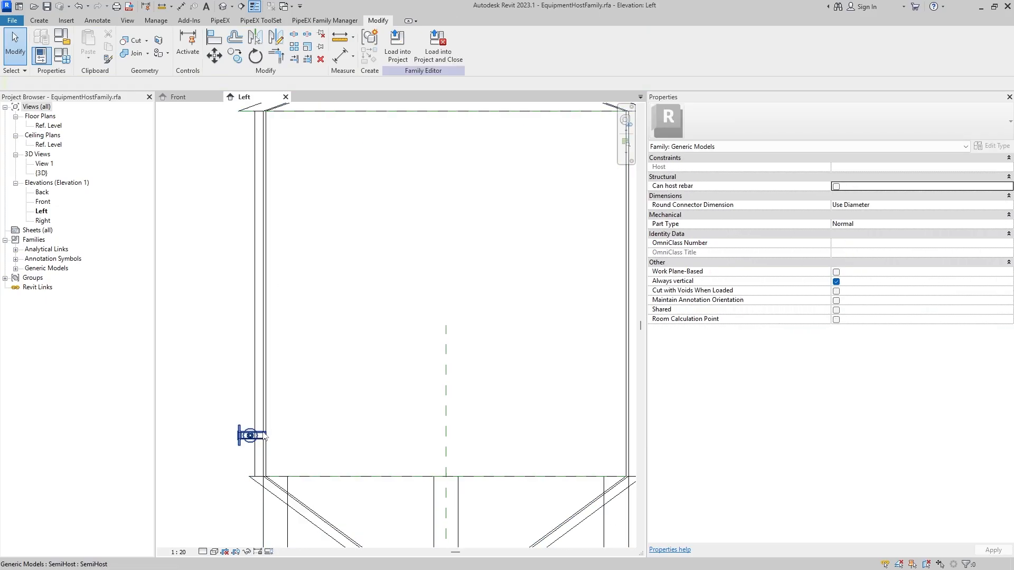
# Mirror the remaining lower wall nozzle to the opposite wall about the tank's vertical centre axis.
pyautogui.click(264, 434)
pyautogui.moveTo(319, 328); pyautogui.dragTo(278, 317, button='middle')
pyautogui.click(277, 39)
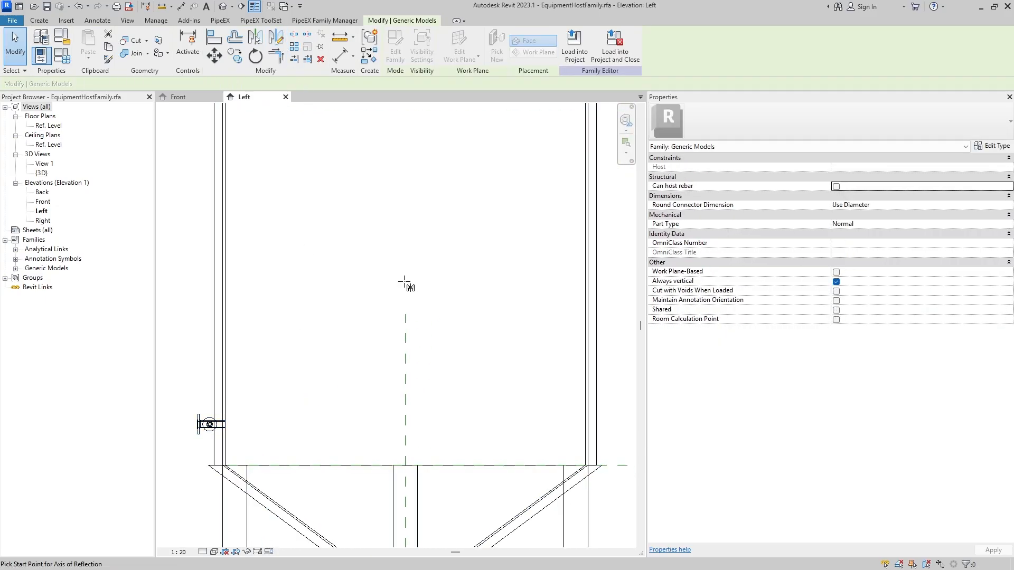
pyautogui.click(405, 286)
pyautogui.click(405, 378)
pyautogui.press('Escape')
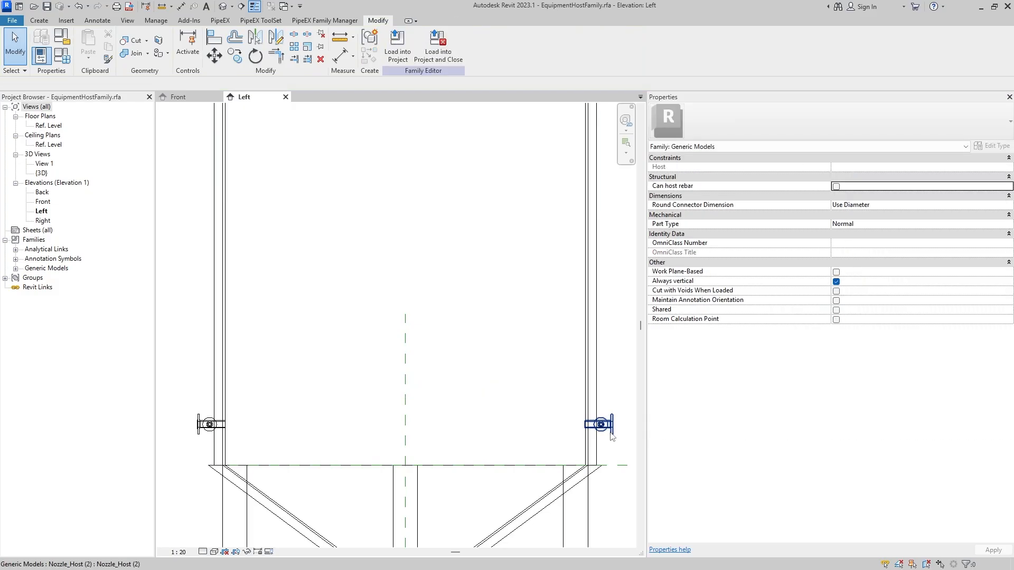
# Copy the pair of opposite wall nozzles four times, constrained vertically, at spaced heights above the original pair.
pyautogui.click(612, 437)
pyautogui.keyDown('ctrl'); pyautogui.click(209, 425); pyautogui.keyUp('ctrl')
pyautogui.click(235, 55)
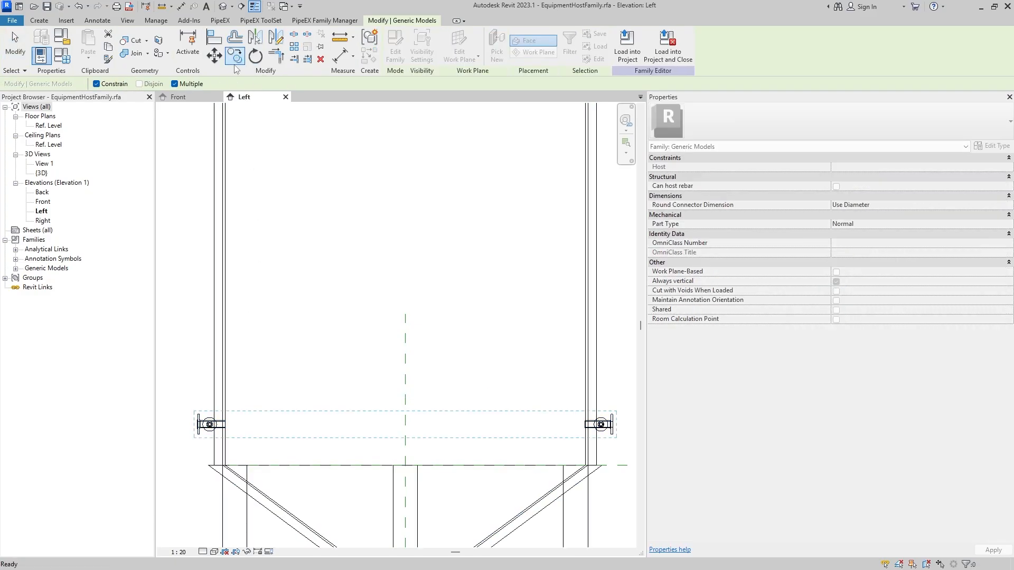
pyautogui.click(226, 436)
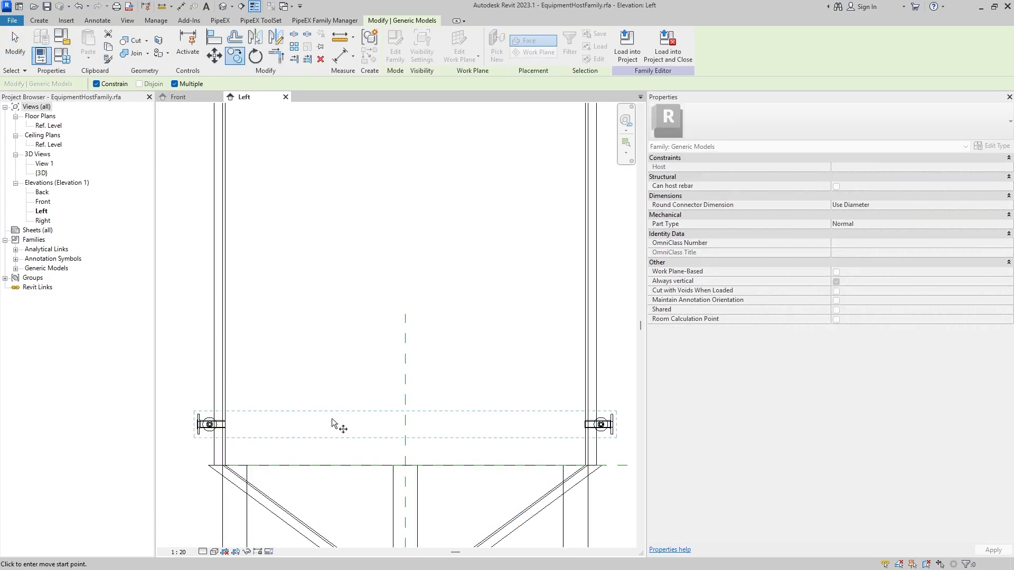
pyautogui.click(330, 380)
pyautogui.moveTo(333, 361); pyautogui.dragTo(334, 312)
pyautogui.click(280, 333)
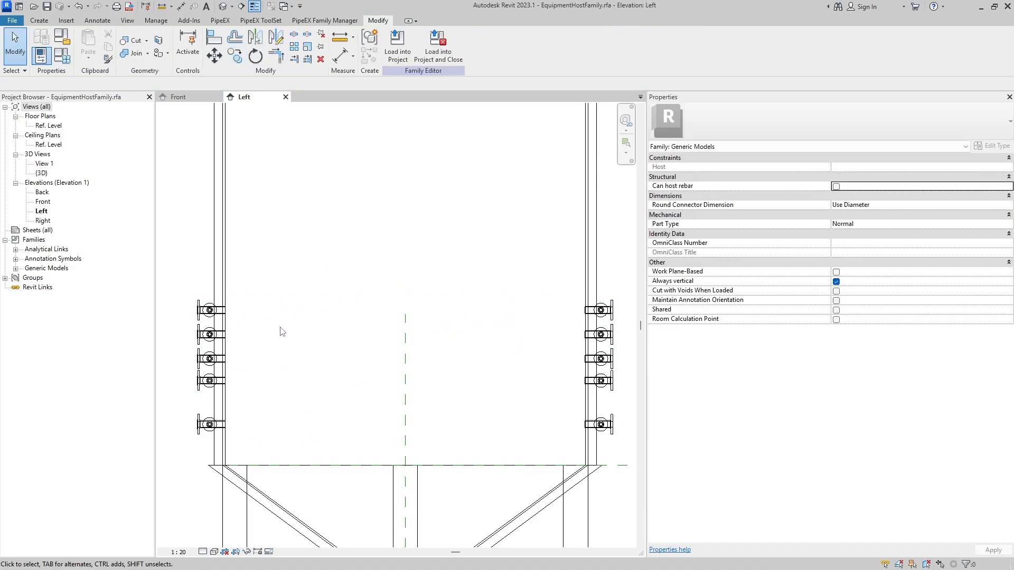
# Select the eight copied nozzles and set their work plane to Reference Plane : NozzlesPlacement.
pyautogui.scroll(-2, 267, 323)
pyautogui.moveTo(195, 292); pyautogui.dragTo(617, 421)
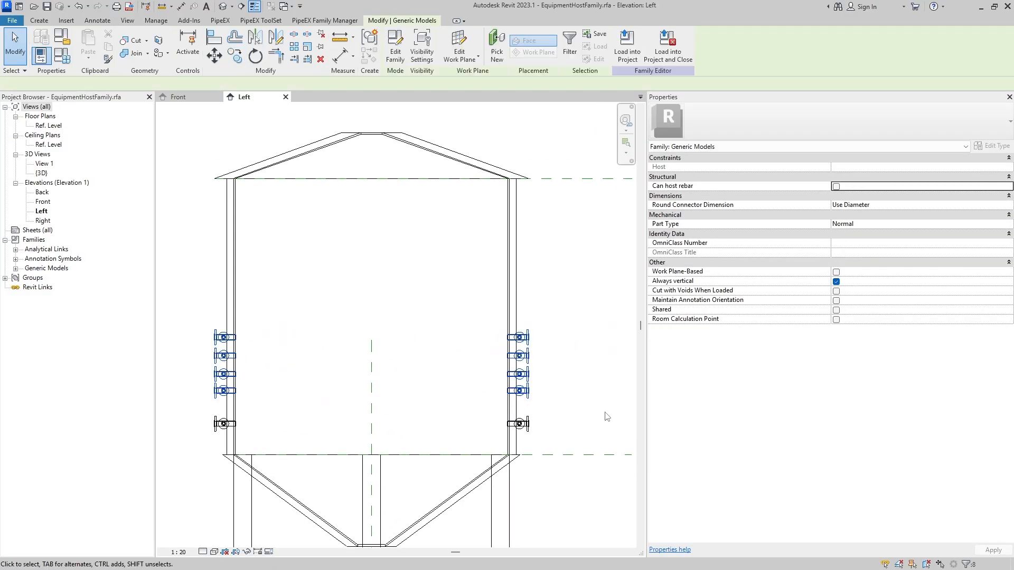
pyautogui.click(467, 47)
pyautogui.click(533, 290)
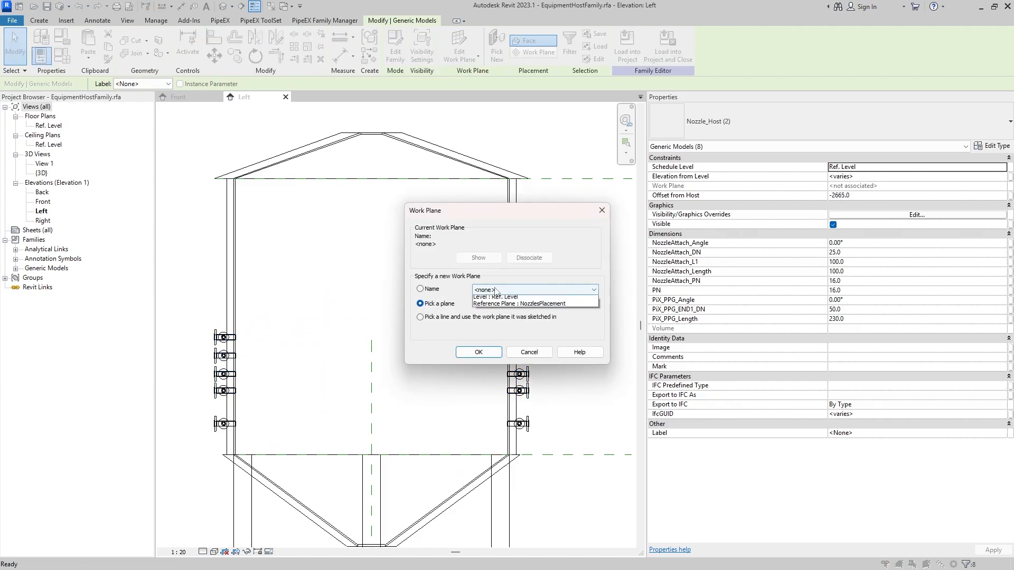
pyautogui.click(520, 315)
pyautogui.click(478, 352)
pyautogui.click(497, 370)
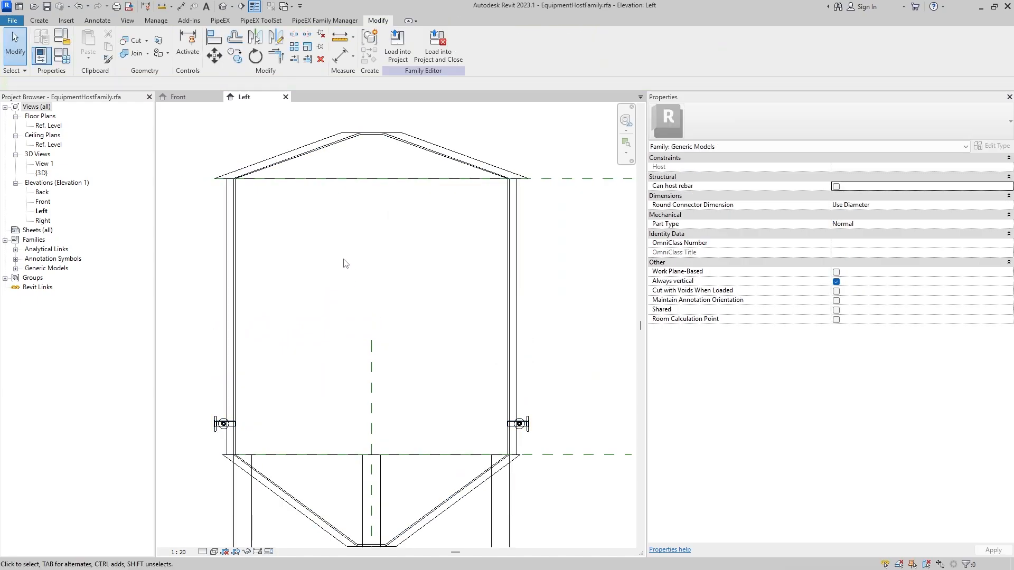
# Select one pair of the overlapping nozzles near the shell's base and move it up the wall, clear of the stack.
pyautogui.scroll(2, 507, 400)
pyautogui.click(550, 395)
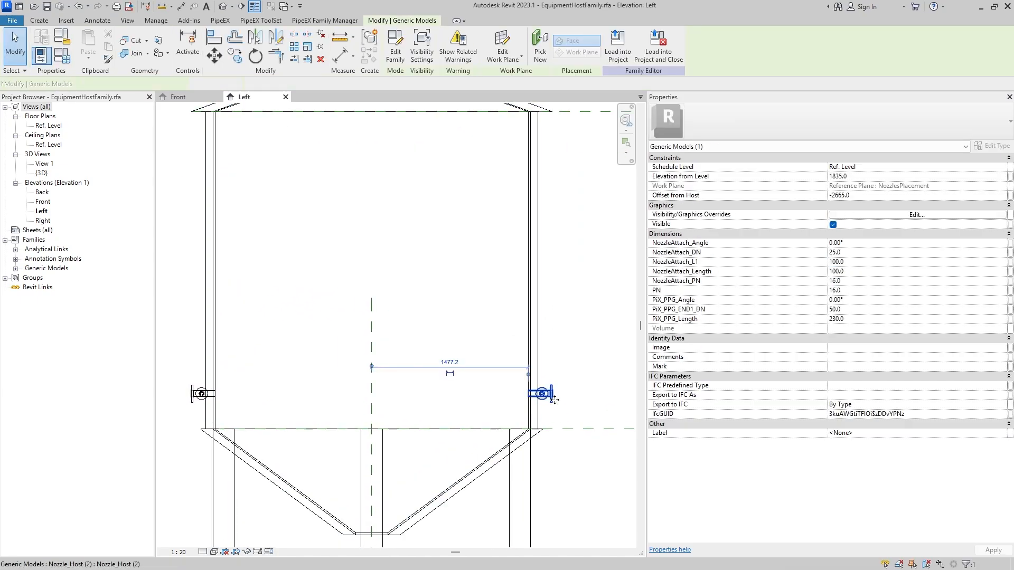
pyautogui.keyDown('ctrl'); pyautogui.click(207, 396); pyautogui.keyUp('ctrl')
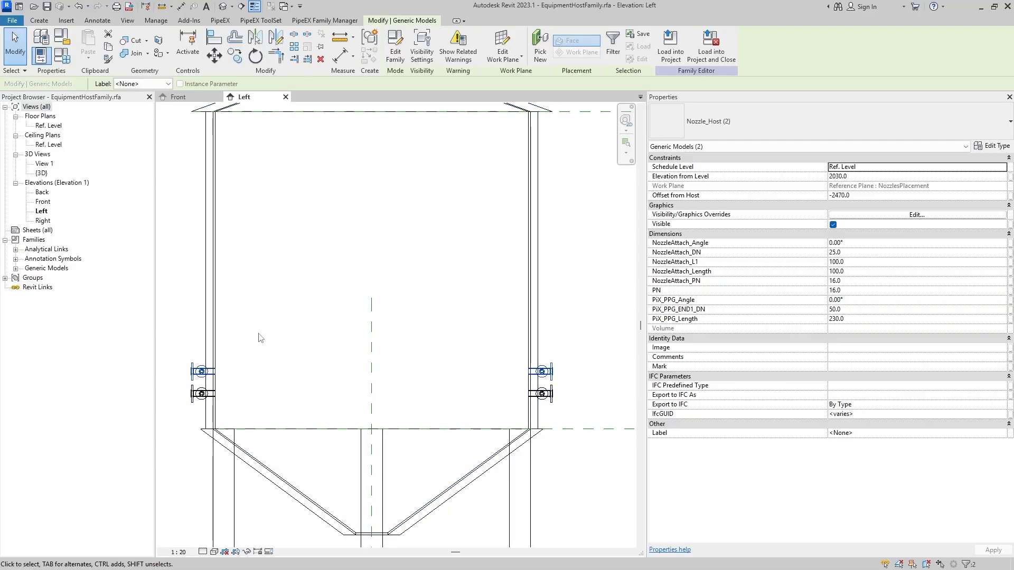
pyautogui.press('Up')
pyautogui.press('Up')
pyautogui.press('Up')
pyautogui.press('Up')
pyautogui.press('Up')
pyautogui.press('Up')
pyautogui.press('Up')
pyautogui.press('Up')
pyautogui.press('Up')
pyautogui.press('Up')
pyautogui.press('Up')
pyautogui.press('Up')
pyautogui.press('Up')
pyautogui.press('Up')
pyautogui.press('Up')
pyautogui.press('Up')
pyautogui.press('Up')
pyautogui.press('Up')
# Select a second overlapping nozzle pair and move it up to between the stack and the pair already raised.
pyautogui.click(207, 408)
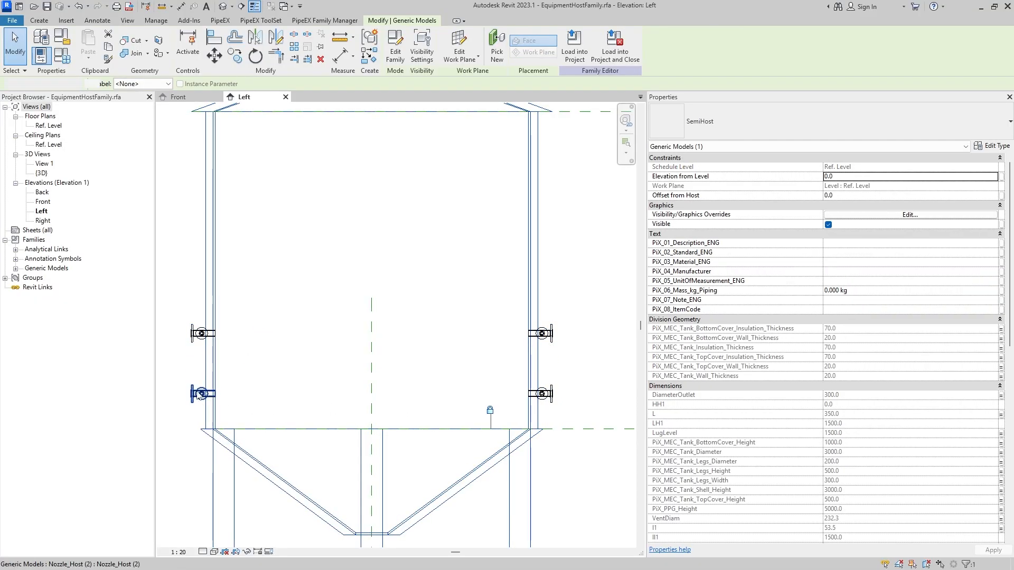
pyautogui.click(199, 394)
pyautogui.keyDown('ctrl'); pyautogui.click(548, 394); pyautogui.keyUp('ctrl')
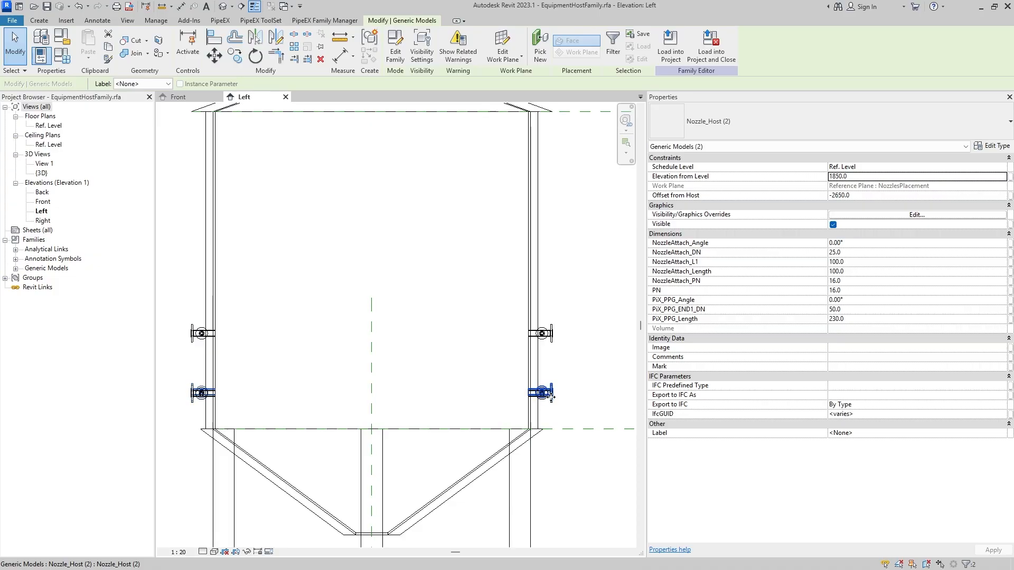
pyautogui.press('Up')
pyautogui.press('Up')
pyautogui.press('Up')
pyautogui.press('Up')
pyautogui.press('Up')
pyautogui.press('Up')
pyautogui.press('Up')
pyautogui.press('Up')
pyautogui.press('Up')
pyautogui.press('Up')
# Select a third overlapping nozzle pair and move it above the raised pairs to an elevation of 2810 mm.
pyautogui.click(202, 394)
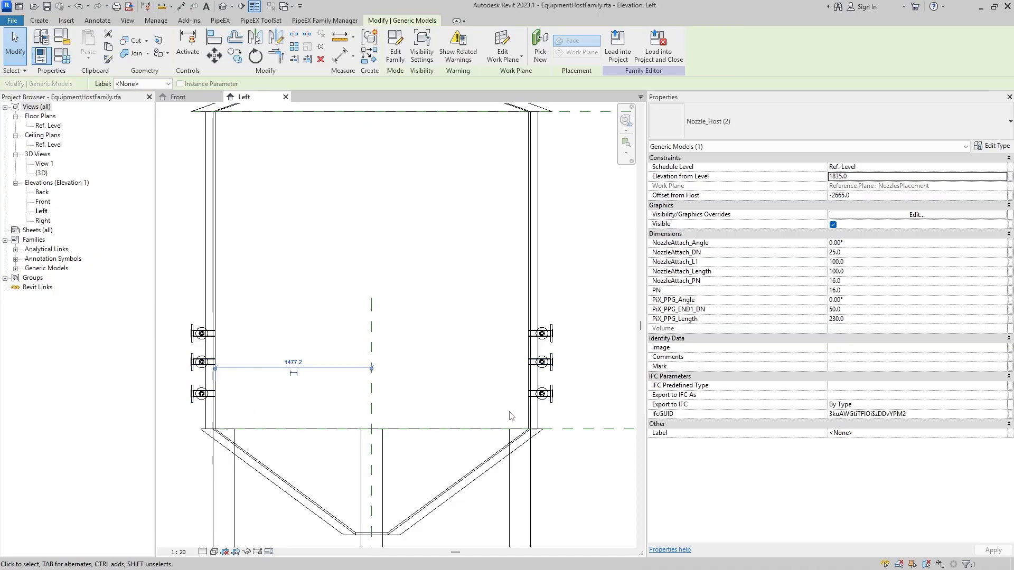
pyautogui.keyDown('ctrl'); pyautogui.click(547, 397); pyautogui.keyUp('ctrl')
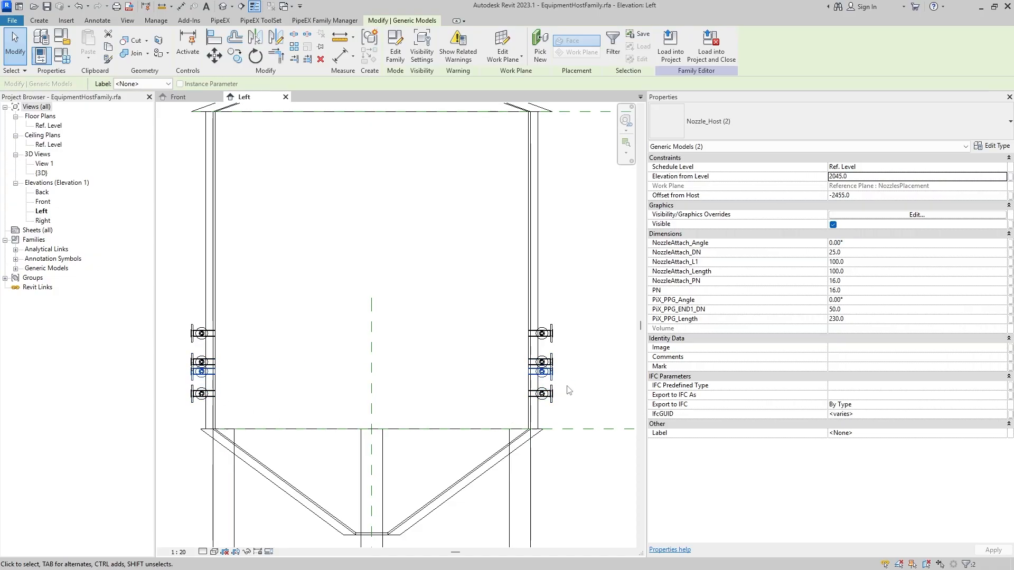
pyautogui.press('Up')
pyautogui.press('Up')
pyautogui.press('Up')
pyautogui.press('Up')
pyautogui.press('Up')
pyautogui.press('Up')
pyautogui.press('Up')
pyautogui.press('Up')
pyautogui.press('Up')
pyautogui.press('Up')
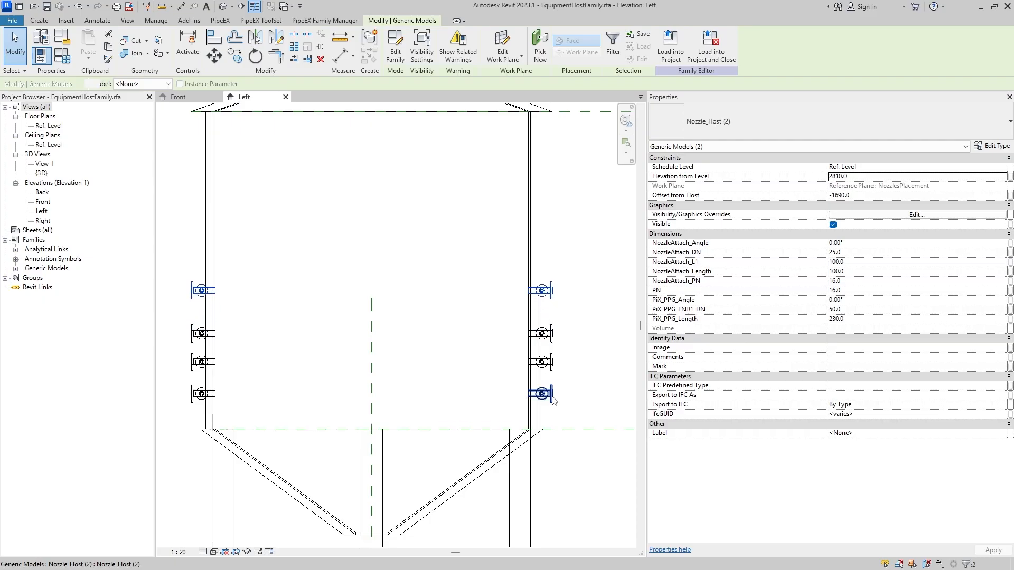
# Select the fourth overlapping nozzle pair and move it up near the top of the shell, to an elevation of 4250 mm.
pyautogui.click(552, 396)
pyautogui.keyDown('ctrl'); pyautogui.click(203, 395); pyautogui.keyUp('ctrl')
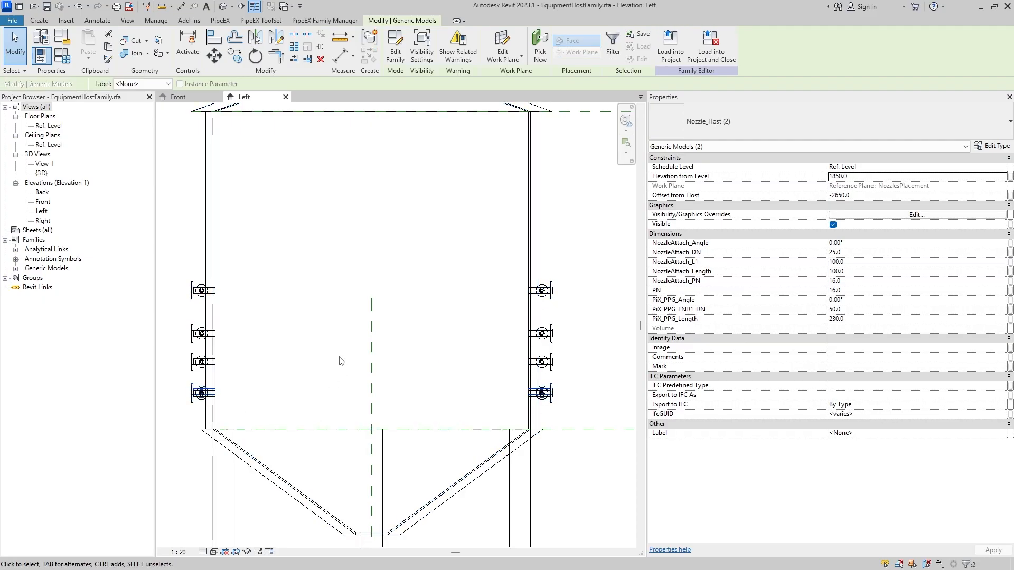
pyautogui.press('Up')
pyautogui.press('Up')
pyautogui.press('Up')
pyautogui.press('Up')
pyautogui.press('Up')
pyautogui.press('Up')
pyautogui.press('Up')
pyautogui.press('Up')
pyautogui.press('Up')
pyautogui.press('Up')
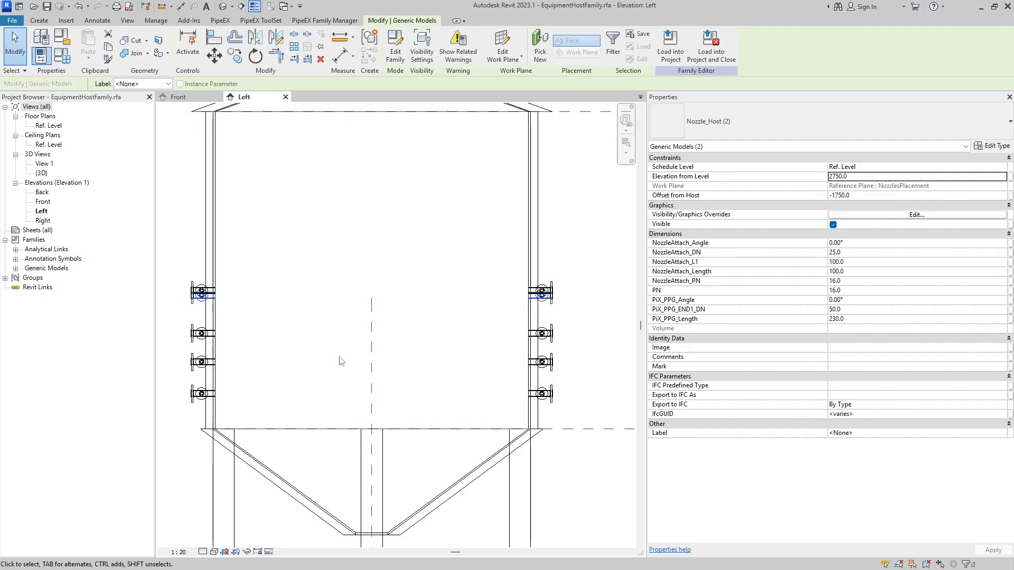
pyautogui.press('Up')
pyautogui.press('Up')
pyautogui.press('Up')
pyautogui.press('Up')
pyautogui.press('Up')
pyautogui.press('Up')
pyautogui.press('Up')
pyautogui.press('Up')
pyautogui.press('Up')
pyautogui.press('Up')
pyautogui.press('Up')
pyautogui.press('Up')
pyautogui.press('Up')
pyautogui.press('Up')
pyautogui.press('Up')
pyautogui.press('Up')
pyautogui.press('Up')
pyautogui.press('Up')
pyautogui.press('Up')
pyautogui.scroll(-2, 375, 346)
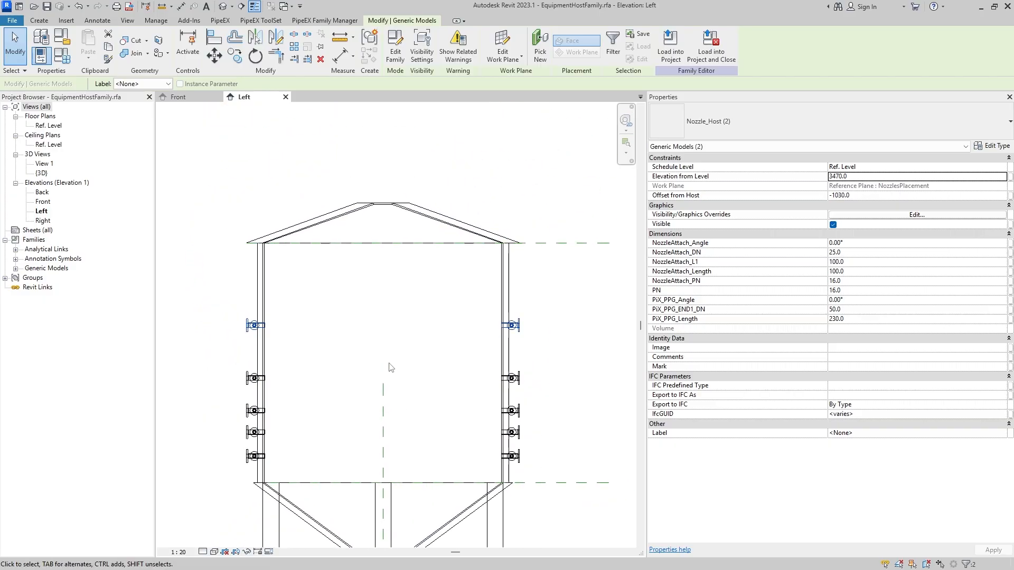
pyautogui.press('Up')
pyautogui.press('Up')
pyautogui.press('Up')
pyautogui.press('Up')
pyautogui.press('Up')
pyautogui.press('Up')
pyautogui.press('Up')
pyautogui.press('Up')
pyautogui.press('Up')
pyautogui.press('Up')
pyautogui.press('Up')
pyautogui.press('Up')
pyautogui.moveTo(394, 359); pyautogui.dragTo(379, 324, button='middle')
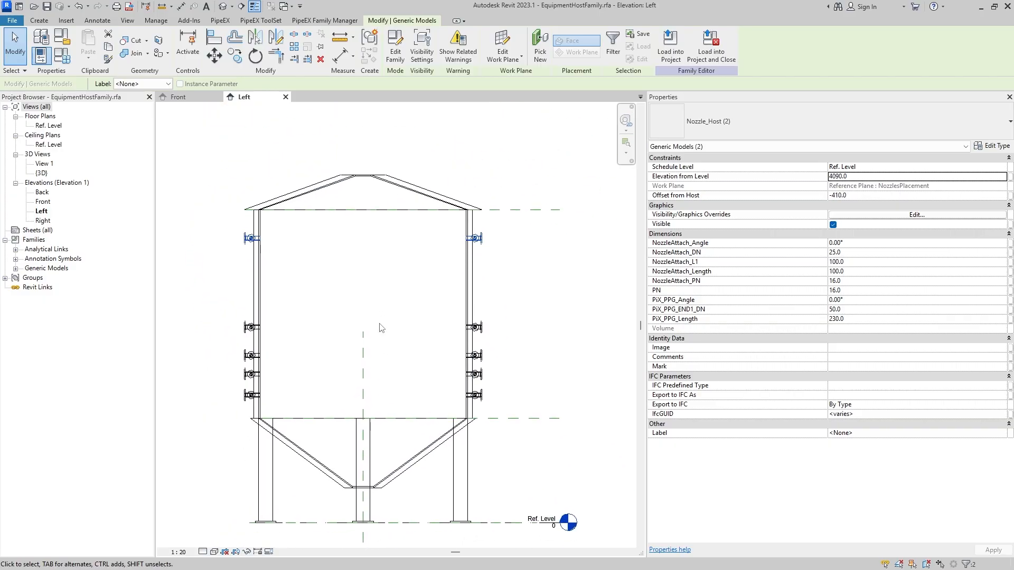
pyautogui.scroll(1, 380, 310)
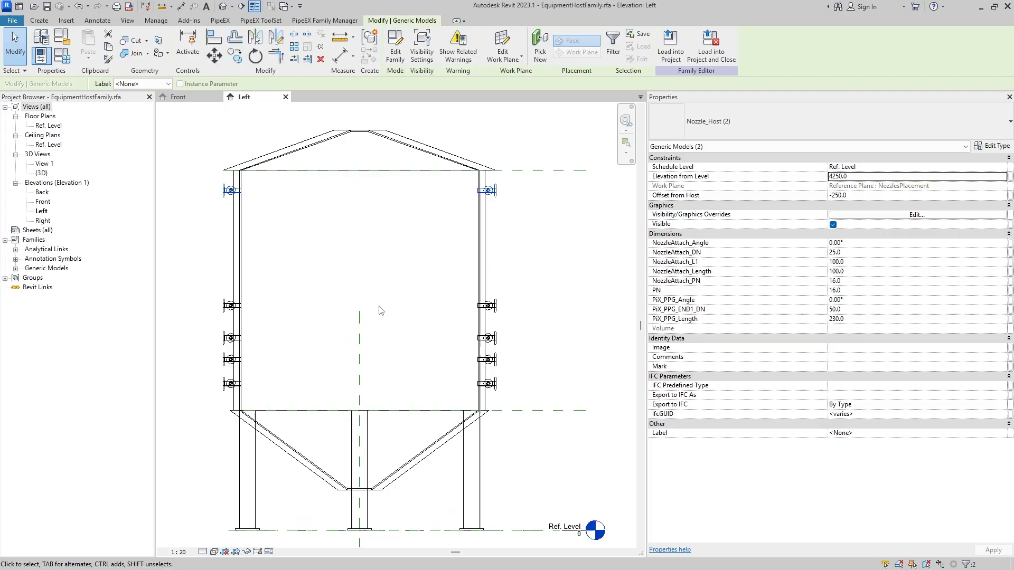
# Move the second and third nozzle pairs from the top up the wall, spacing them about evenly below the highest pair.
pyautogui.click(228, 306)
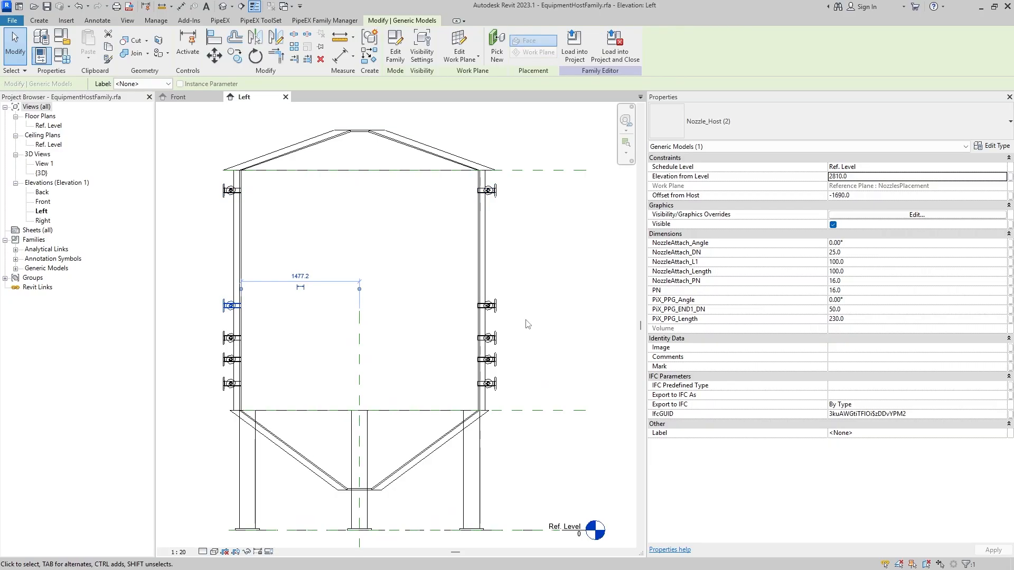
pyautogui.keyDown('ctrl'); pyautogui.click(495, 308); pyautogui.keyUp('ctrl')
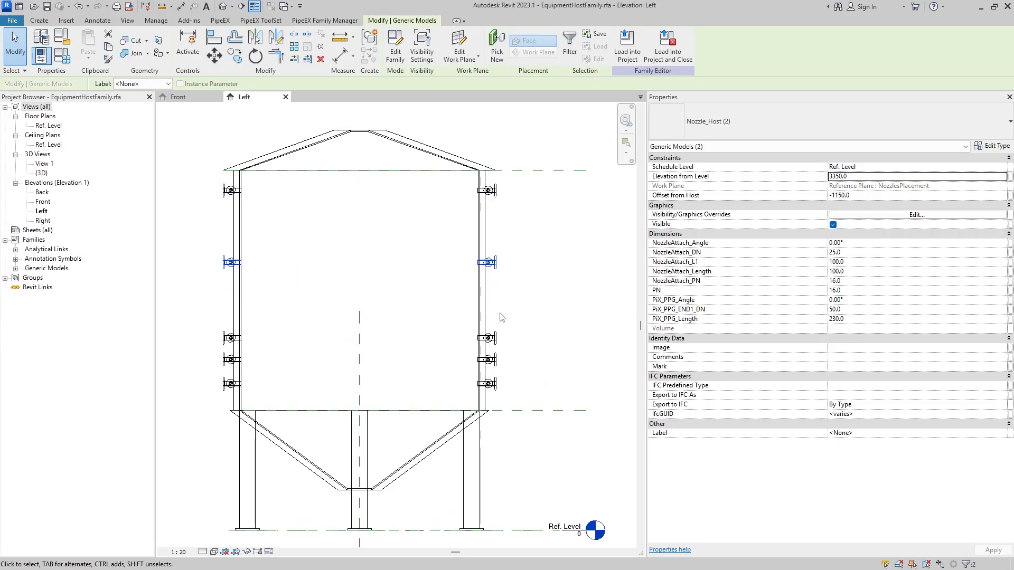
pyautogui.moveTo(187, 297); pyautogui.dragTo(568, 355)
pyautogui.press('Up')
pyautogui.press('Up')
pyautogui.press('Up')
pyautogui.press('Up')
pyautogui.press('Up')
pyautogui.press('Up')
pyautogui.press('Up')
pyautogui.press('Up')
pyautogui.press('Up')
pyautogui.press('Up')
pyautogui.press('Up')
pyautogui.press('Up')
pyautogui.press('Up')
pyautogui.press('Up')
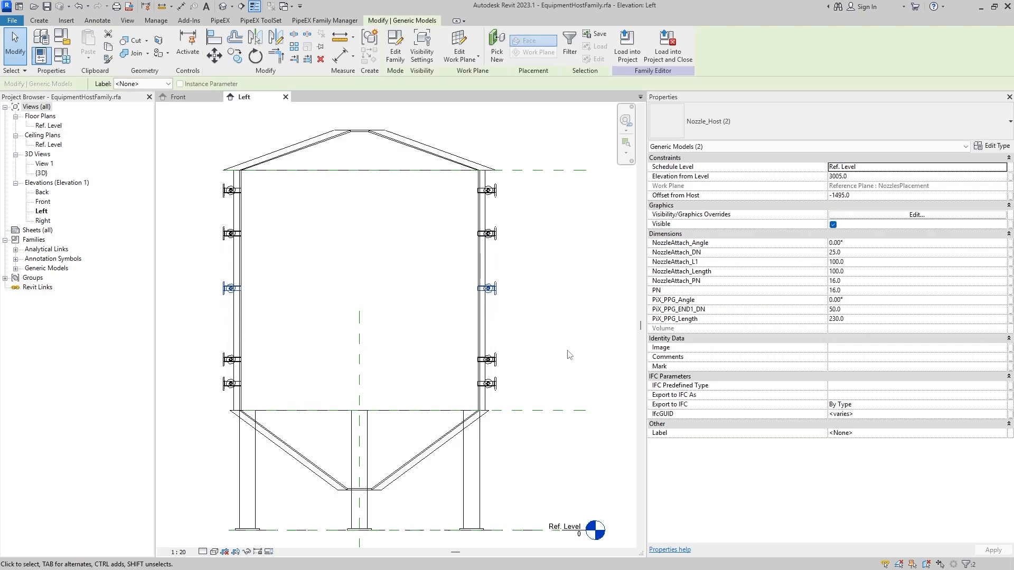
# Select the fourth nozzle pair from the top and move it up the wall to match the spacing of the pairs above.
pyautogui.moveTo(175, 326); pyautogui.dragTo(537, 381)
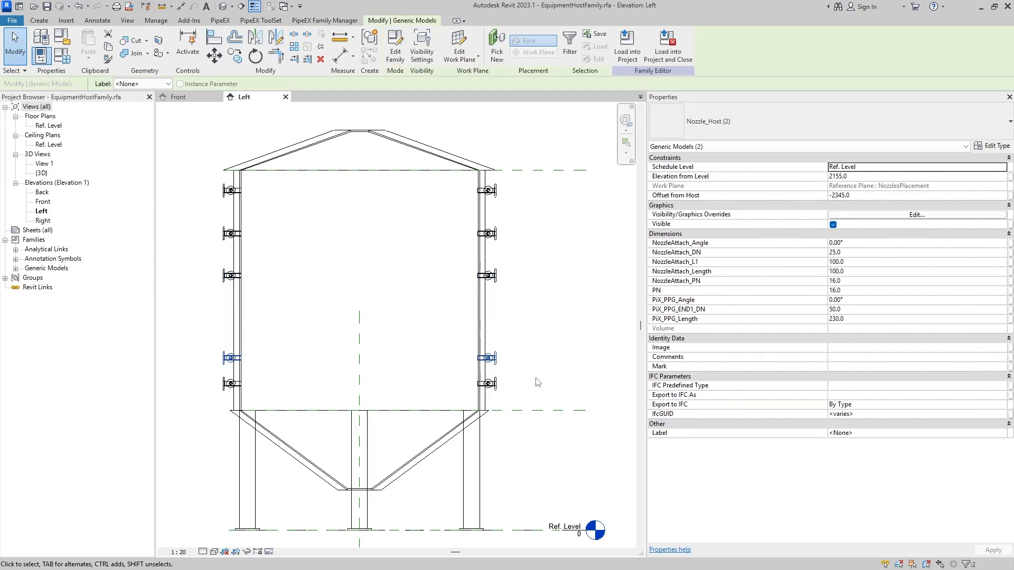
pyautogui.press('Up')
pyautogui.press('Up')
pyautogui.press('Up')
pyautogui.press('Up')
pyautogui.press('Up')
pyautogui.press('Up')
pyautogui.press('Up')
pyautogui.press('Up')
pyautogui.press('Up')
pyautogui.press('Up')
pyautogui.press('Up')
pyautogui.press('Up')
pyautogui.press('Up')
pyautogui.press('Up')
pyautogui.press('Up')
pyautogui.press('Up')
pyautogui.press('Up')
pyautogui.press('Up')
pyautogui.press('Up')
pyautogui.press('Up')
pyautogui.press('Up')
pyautogui.press('Up')
pyautogui.press('Up')
pyautogui.press('Up')
pyautogui.press('Up')
pyautogui.press('Up')
pyautogui.press('Up')
pyautogui.press('Up')
pyautogui.press('Escape')
# Select the lowest nozzle pair and move it up the wall to an elevation of 2075 mm.
pyautogui.moveTo(193, 347); pyautogui.dragTo(583, 403)
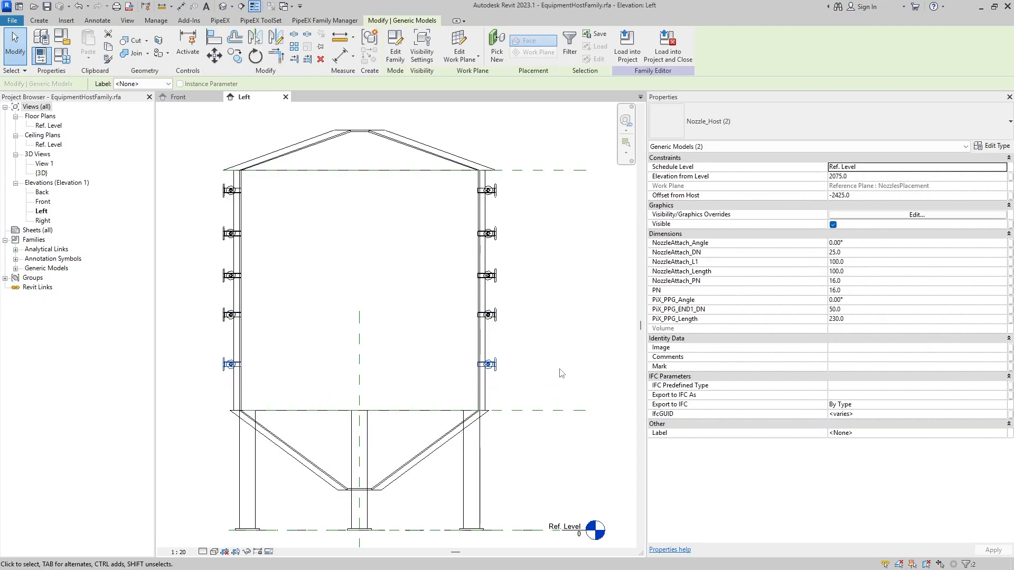
pyautogui.press('Escape')
pyautogui.scroll(-2, 385, 221)
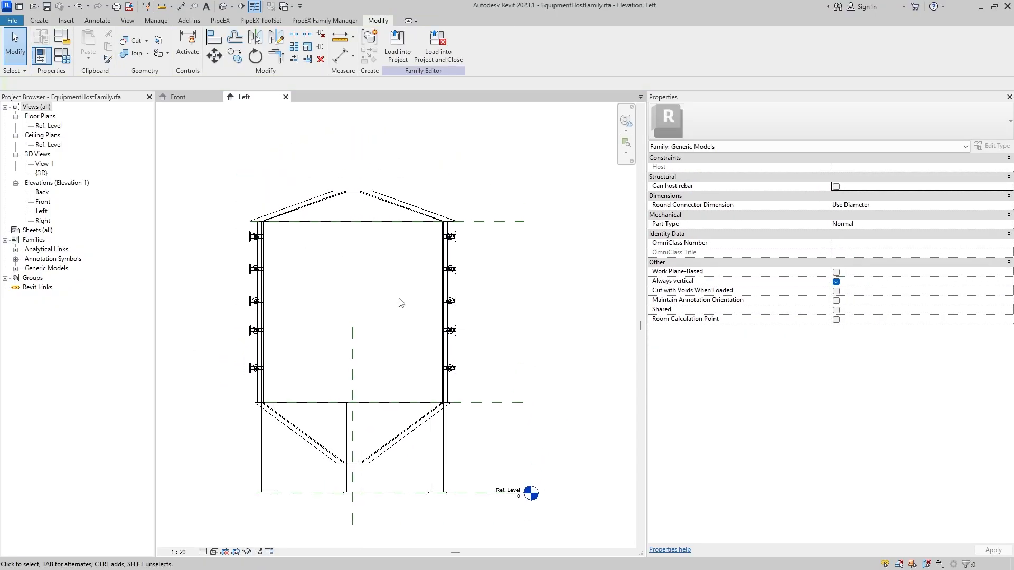
# Turn off LegLugSection in the family types and check the nozzles and the NozzlesPlacement plane on the regenerated tank.
pyautogui.click(61, 56)
pyautogui.scroll(-10, 602, 362)
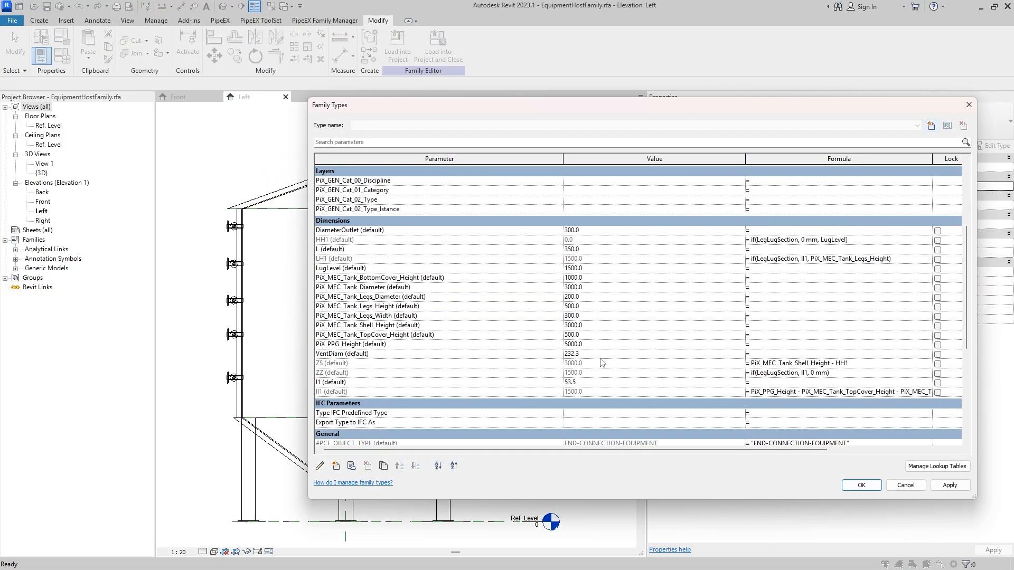
pyautogui.click(861, 485)
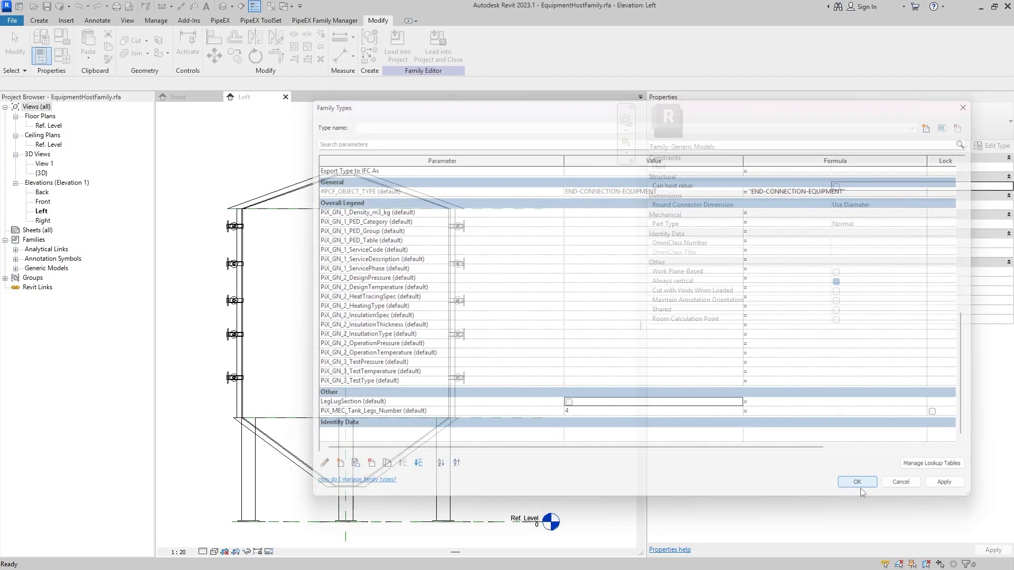
pyautogui.moveTo(418, 441); pyautogui.dragTo(434, 495, button='middle')
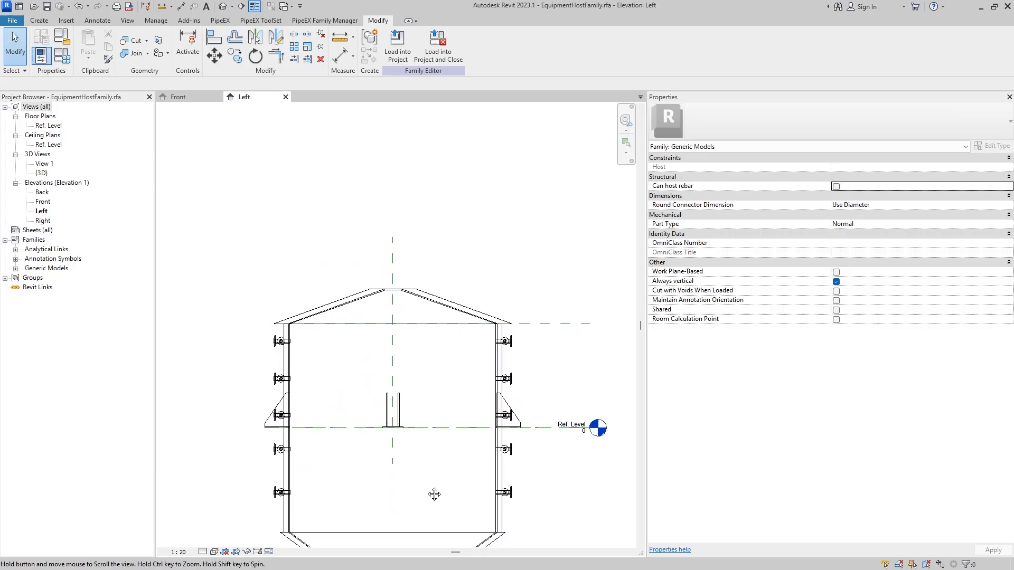
pyautogui.scroll(-1, 407, 414)
pyautogui.moveTo(430, 410); pyautogui.dragTo(398, 362, button='middle')
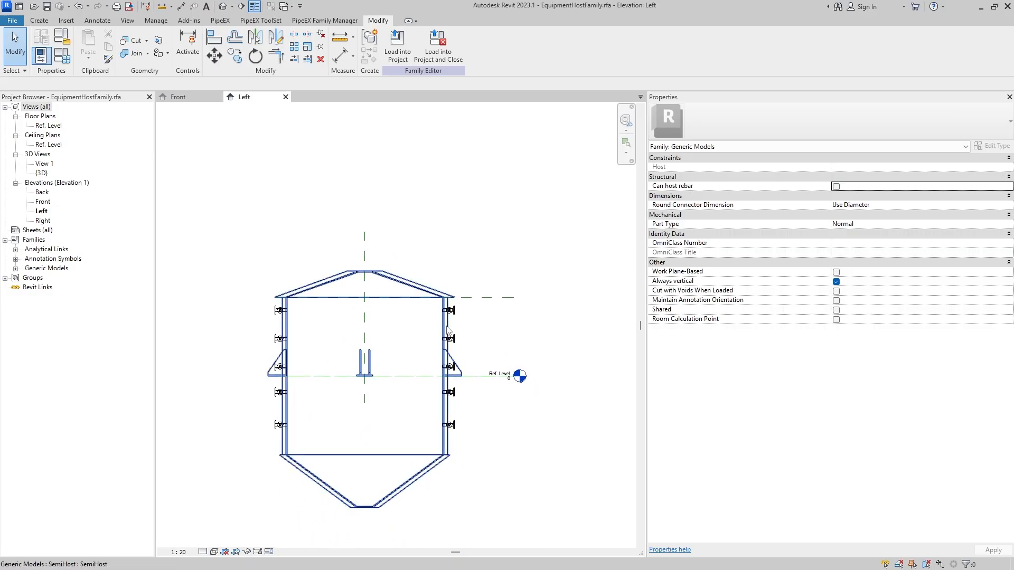
pyautogui.scroll(1, 466, 306)
pyautogui.click(505, 301)
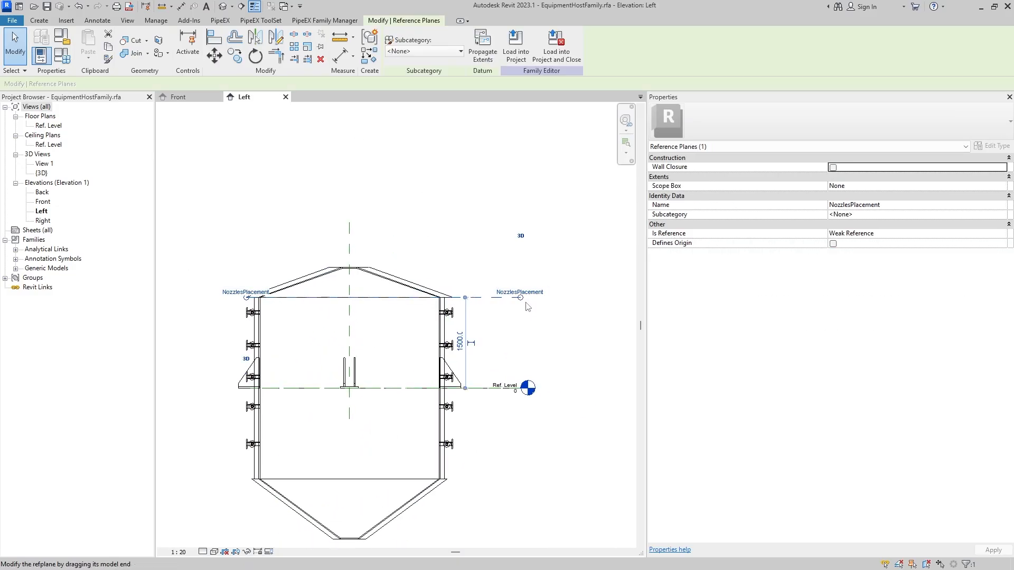
pyautogui.click(516, 331)
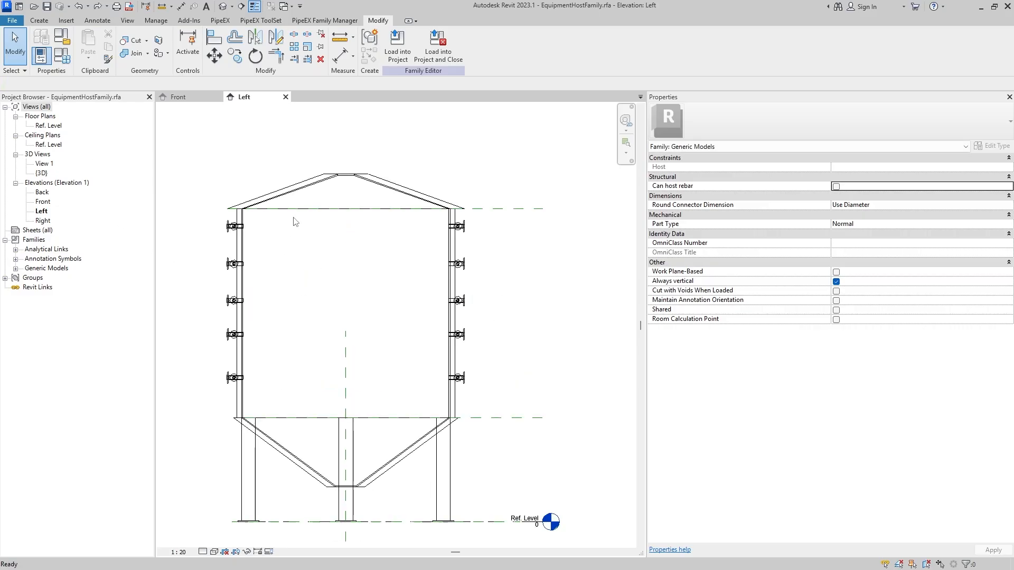
# Shorten the reference planes at the shell's upper and lower edges so they end just beyond the nozzles.
pyautogui.click(521, 210)
pyautogui.moveTo(543, 209); pyautogui.dragTo(489, 209)
pyautogui.click(504, 245)
pyautogui.click(513, 418)
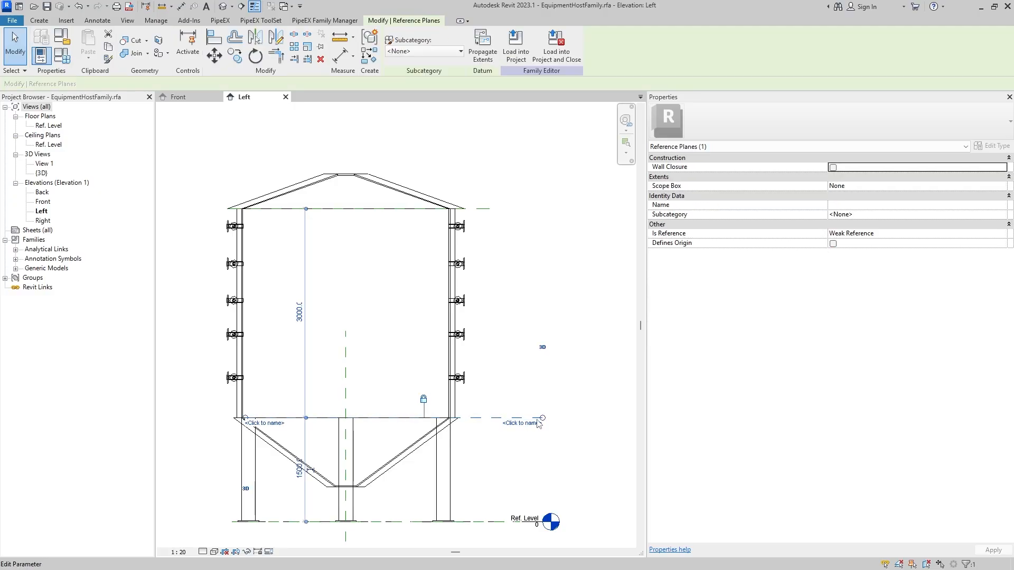
pyautogui.moveTo(543, 418); pyautogui.dragTo(490, 418)
pyautogui.click(540, 320)
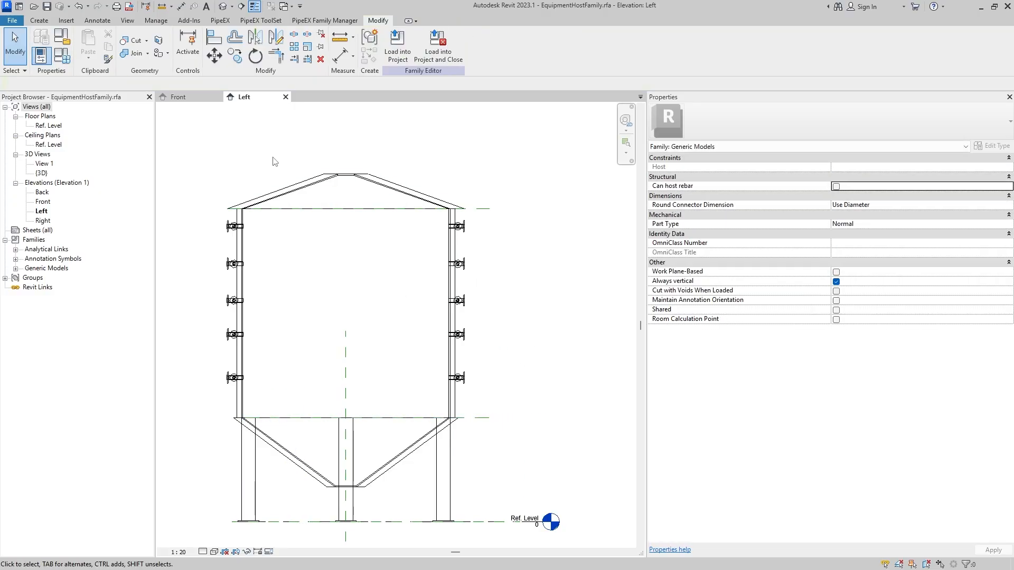
# Inspect the nozzle rows on both sides of the tank in 3D, and close the inactive views.
pyautogui.click(222, 7)
pyautogui.keyDown('shift'); pyautogui.moveTo(248, 274); pyautogui.dragTo(413, 352, button='middle'); pyautogui.keyUp('shift')
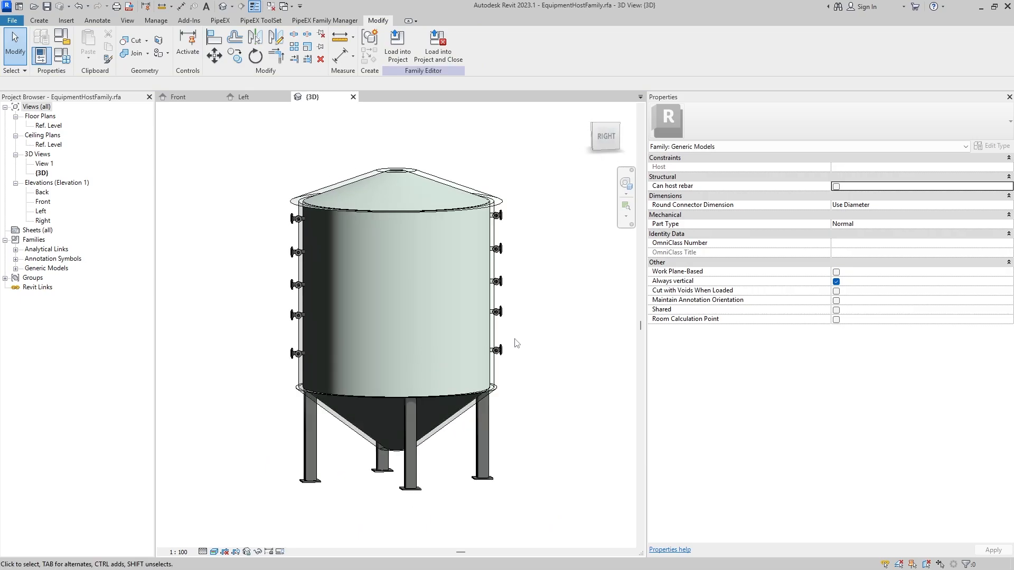
pyautogui.click(497, 350)
pyautogui.keyDown('shift'); pyautogui.moveTo(496, 350); pyautogui.dragTo(321, 305, button='middle'); pyautogui.keyUp('shift')
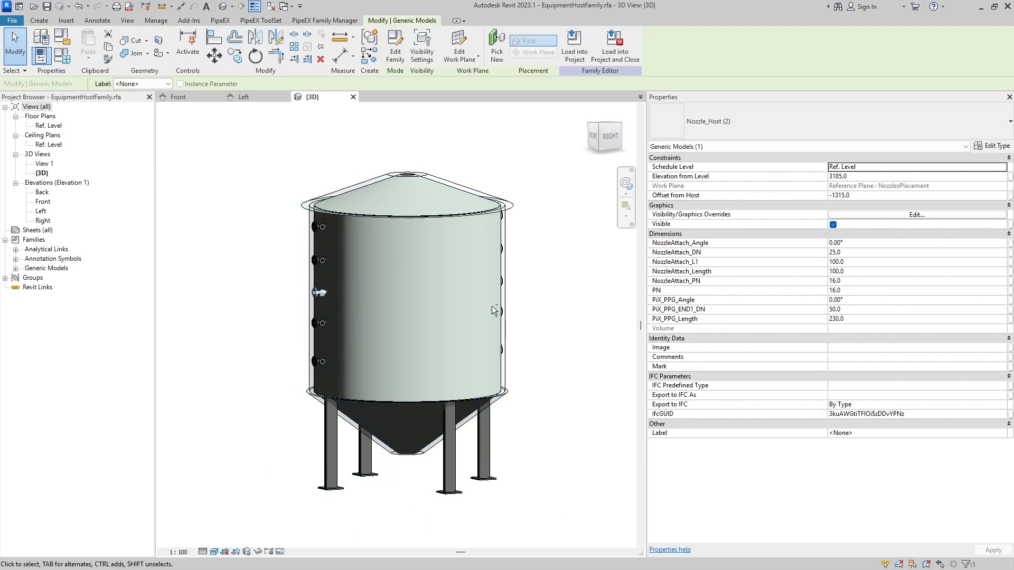
pyautogui.keyDown('shift'); pyautogui.moveTo(494, 311); pyautogui.dragTo(465, 363, button='middle'); pyautogui.keyUp('shift')
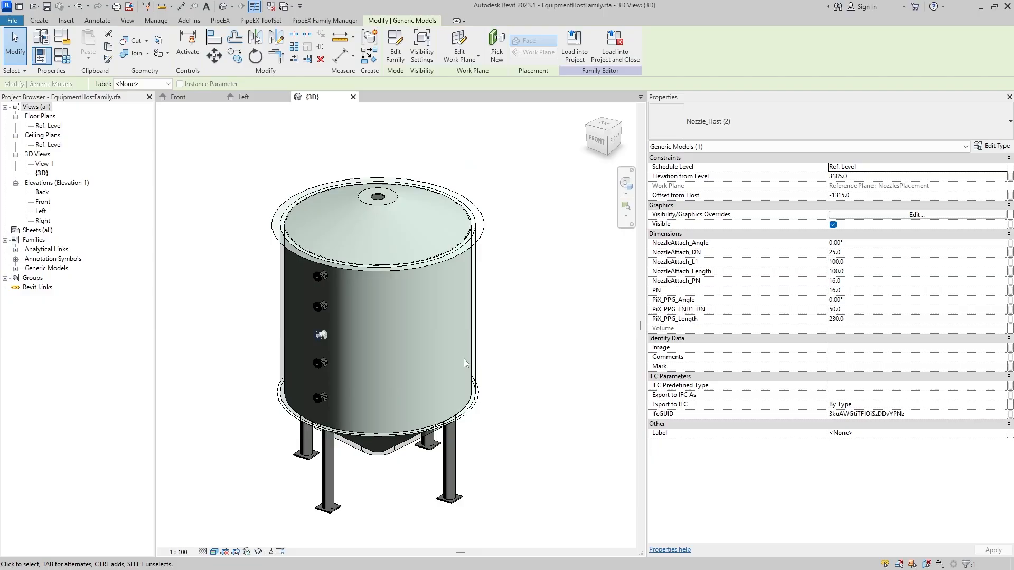
pyautogui.click(270, 7)
pyautogui.keyDown('shift'); pyautogui.moveTo(525, 330); pyautogui.dragTo(489, 305, button='middle'); pyautogui.keyUp('shift')
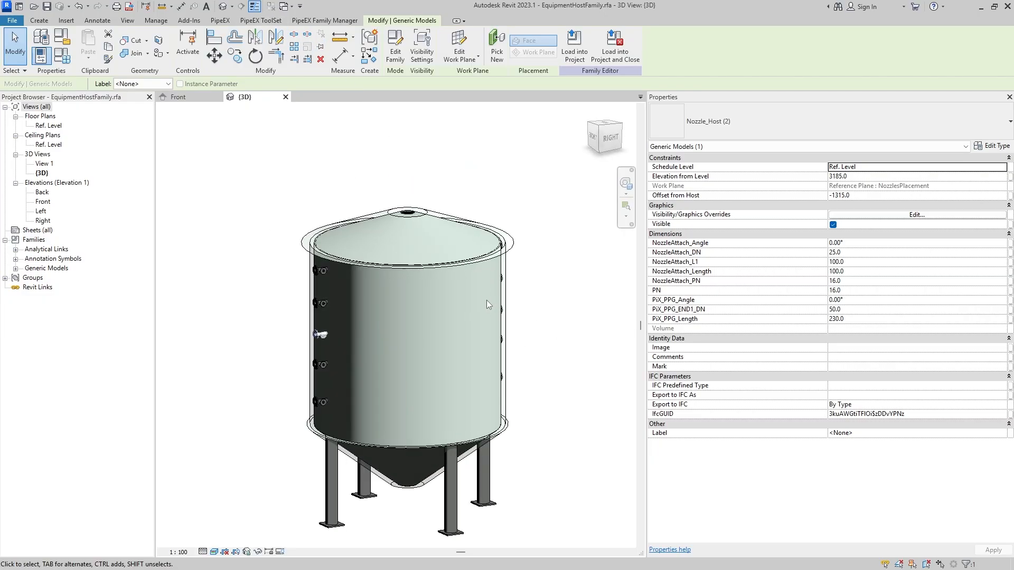
pyautogui.press('Escape')
pyautogui.keyDown('shift'); pyautogui.moveTo(543, 354); pyautogui.dragTo(489, 319, button='middle'); pyautogui.keyUp('shift')
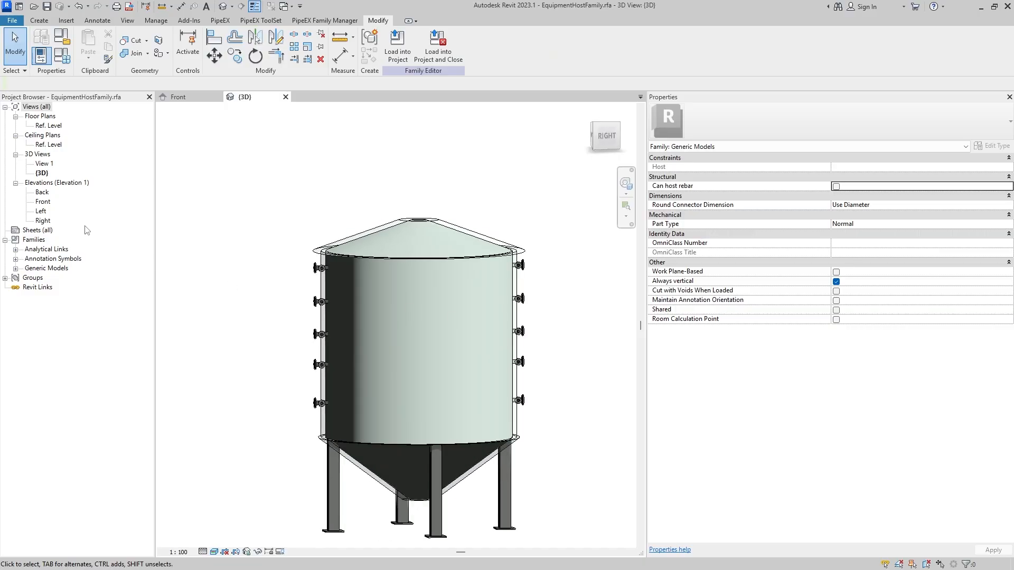
# Check the vertical nozzle row in the Front elevation and view the whole tank again in 3D.
pyautogui.doubleClick(47, 202)
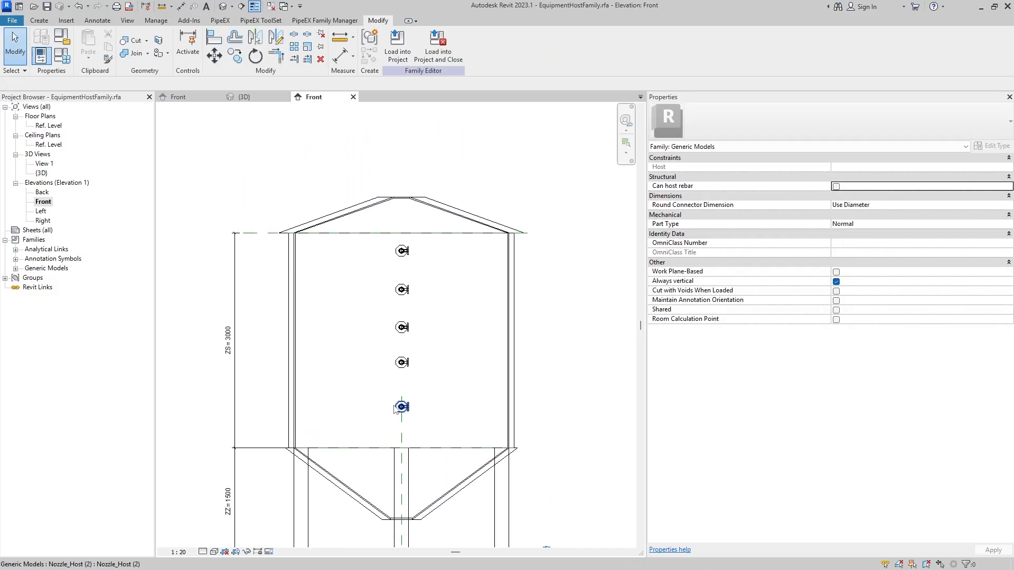
pyautogui.click(223, 7)
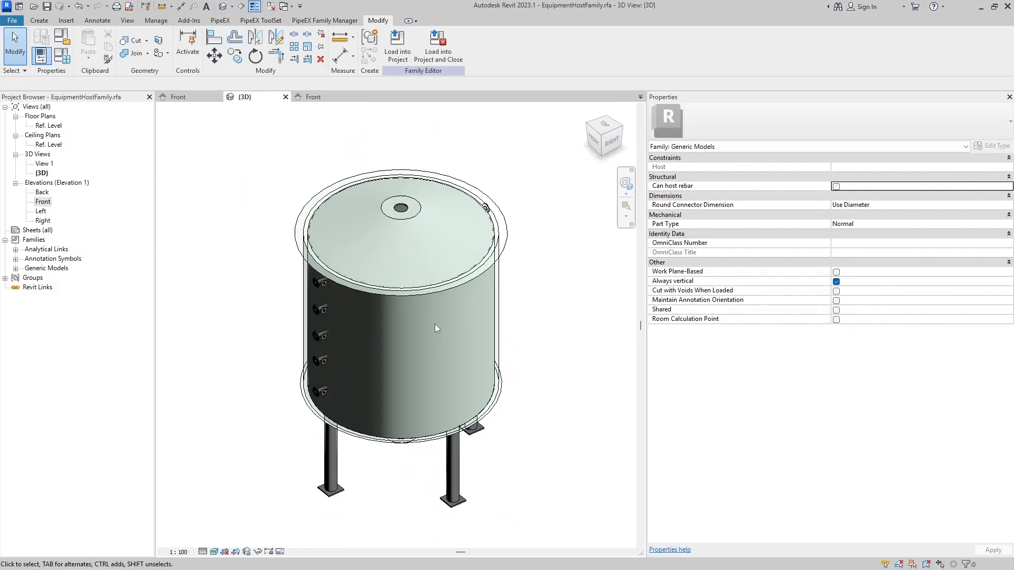
pyautogui.keyDown('shift'); pyautogui.moveTo(445, 347); pyautogui.dragTo(494, 415, button='middle'); pyautogui.keyUp('shift')
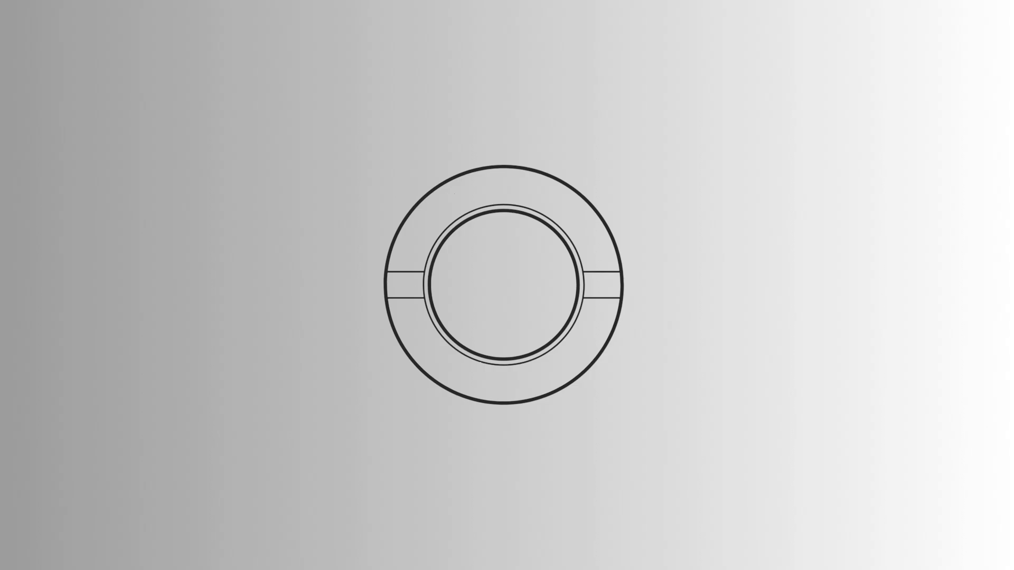